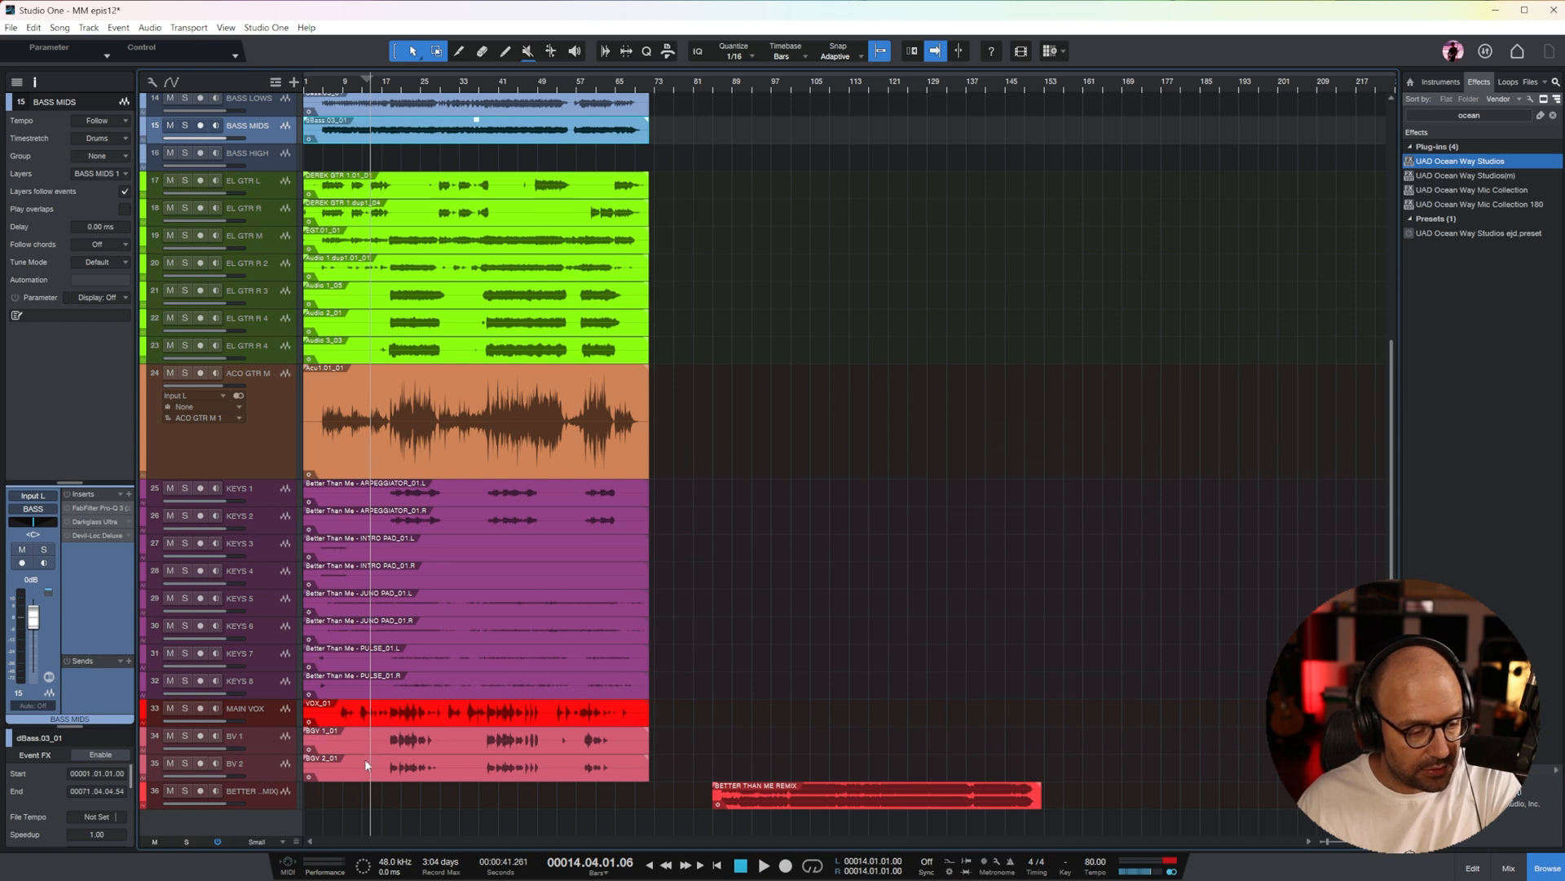
Open the mixing console and bring the drum, bass and guitar channels into view
click(901, 808)
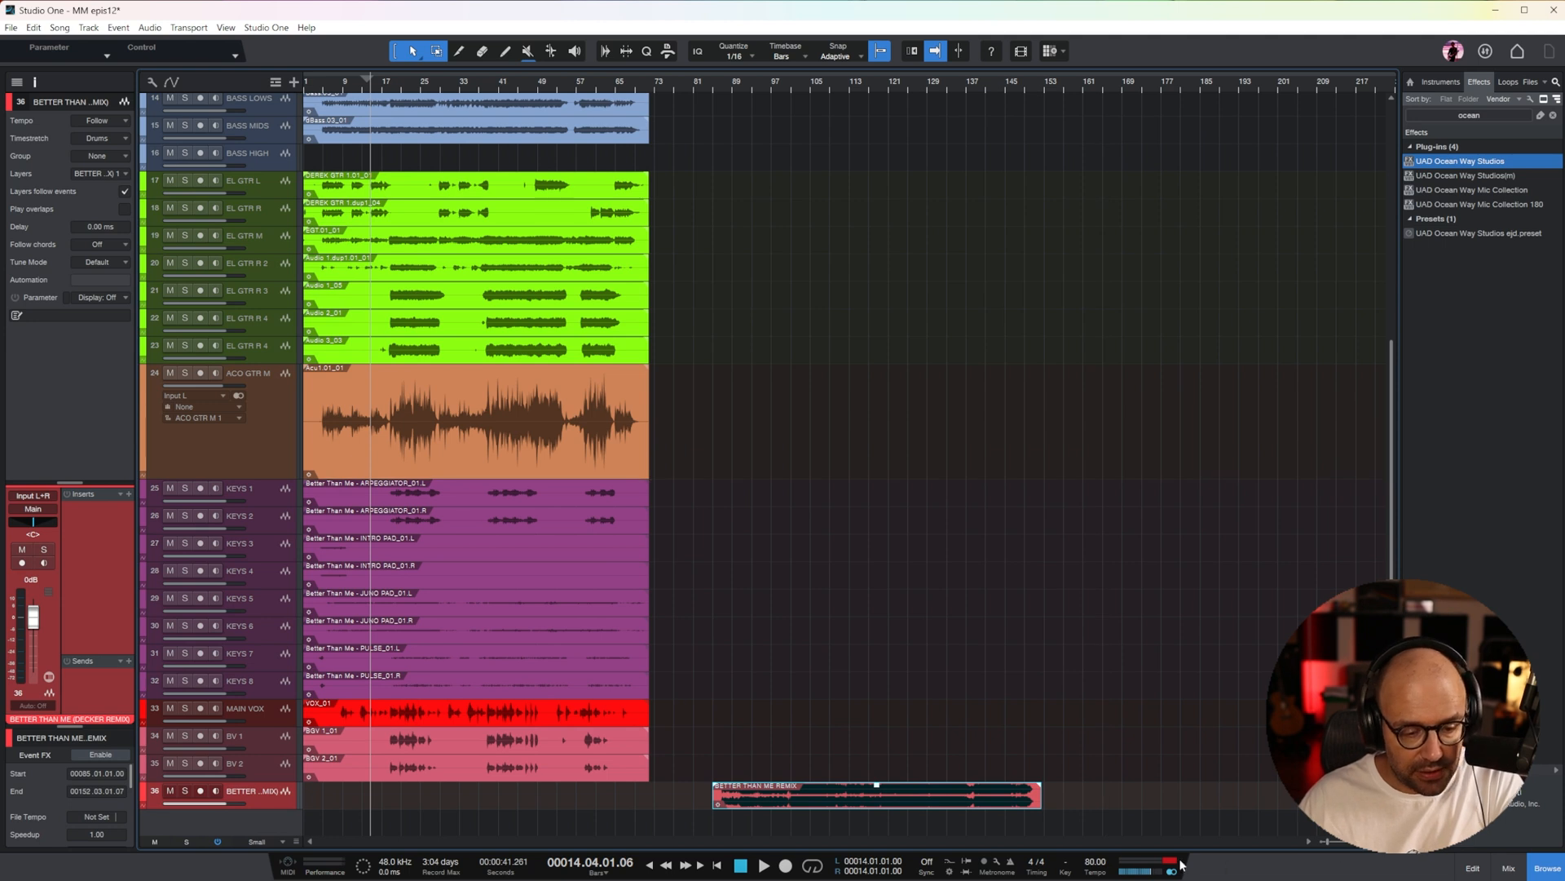
click(1505, 869)
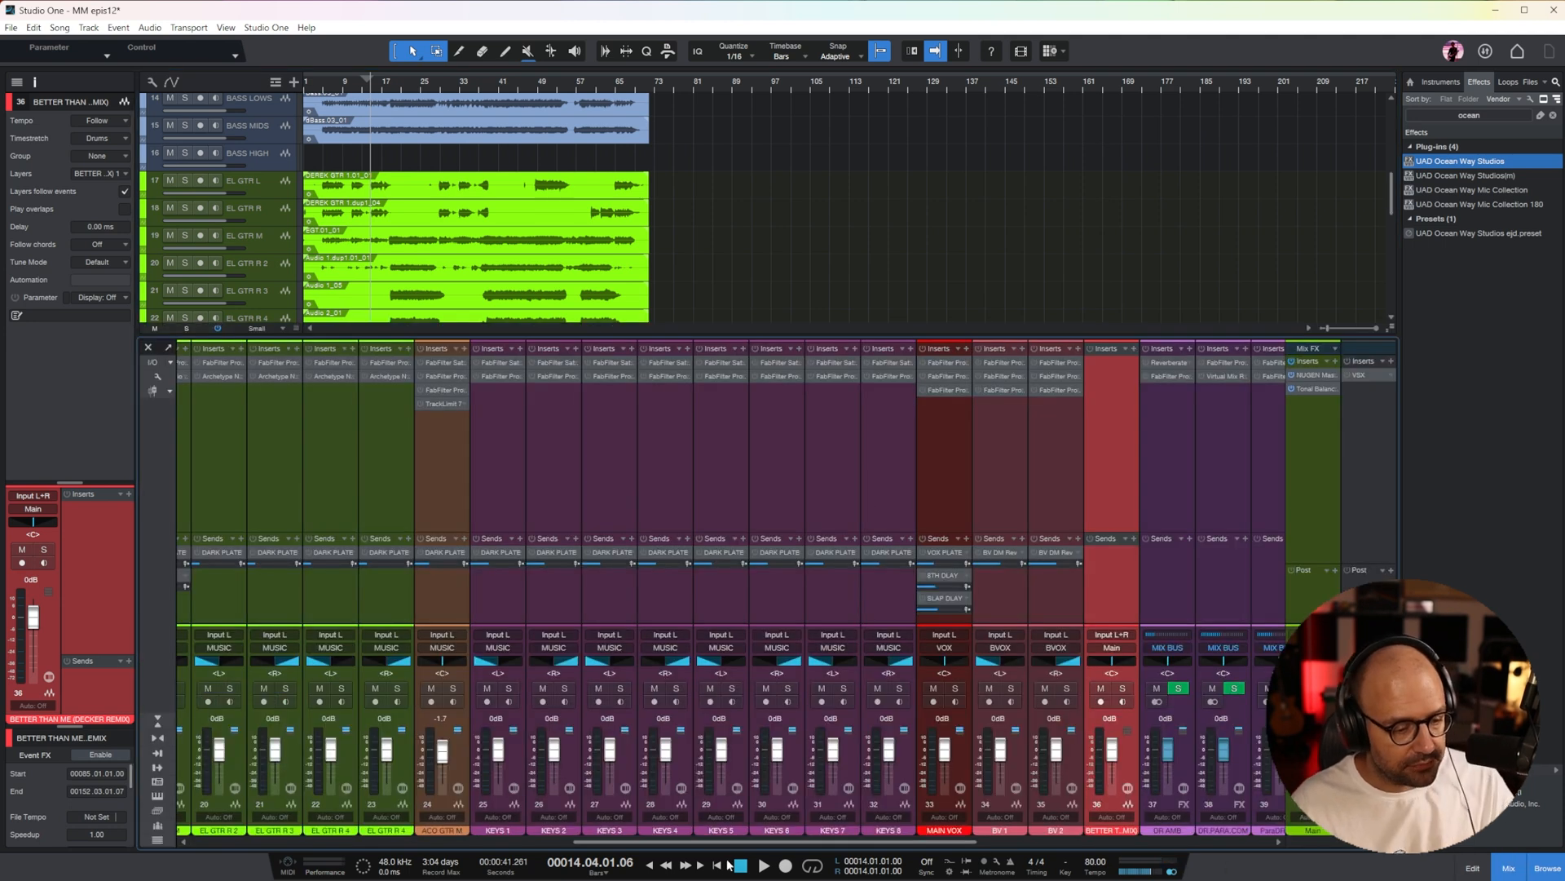
drag(738, 842, 346, 840)
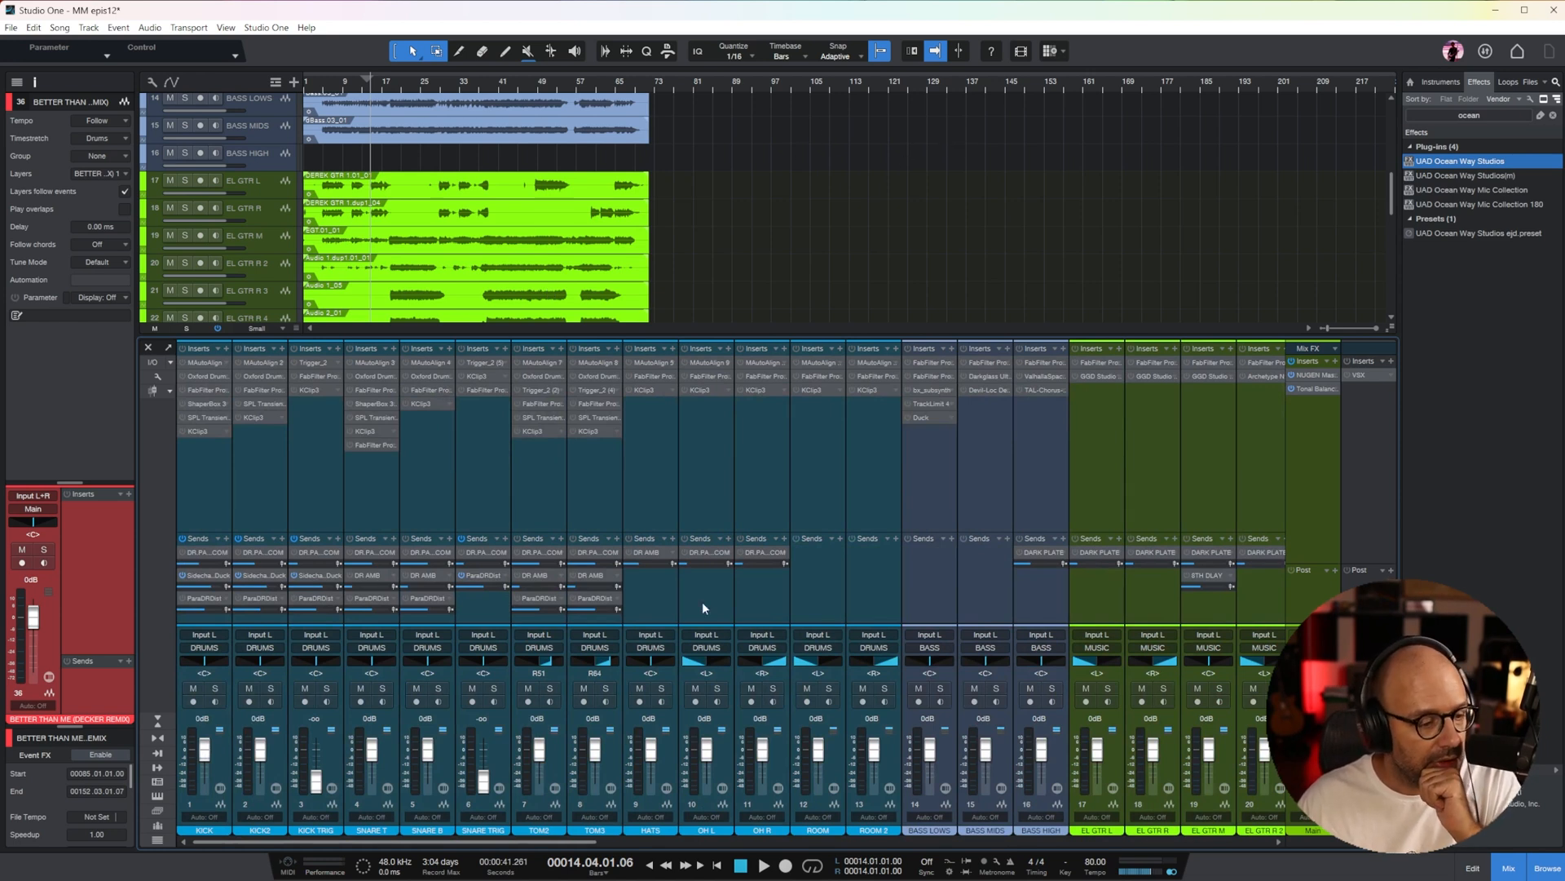
scroll(385, 517, right, 1)
scroll(469, 230, down, 3)
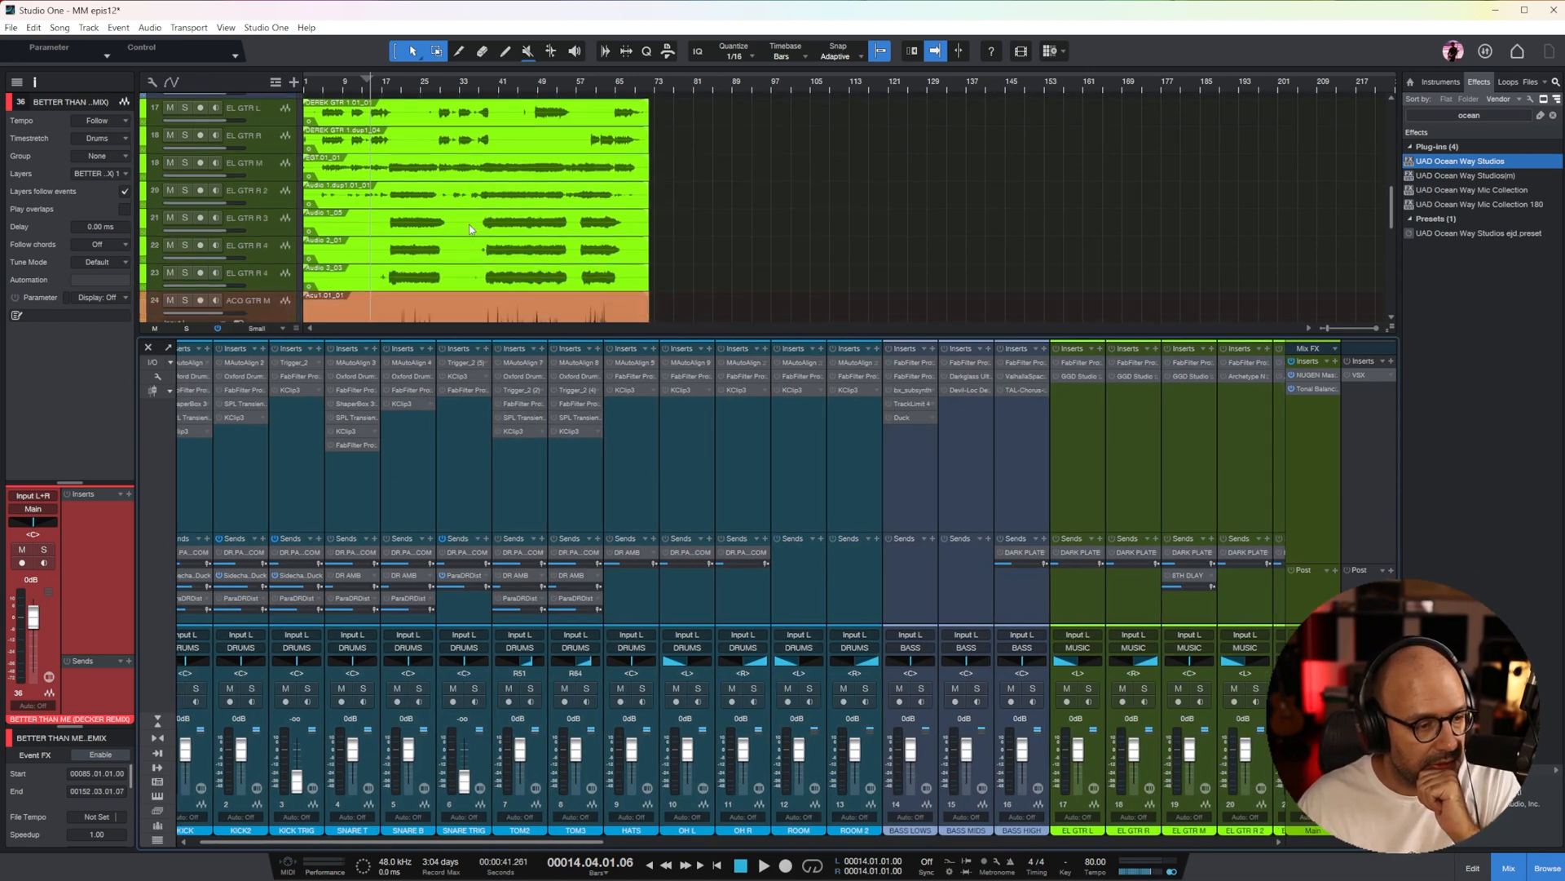
Play the full mix from bar 40 and look over its channels, FX returns and buses
click(495, 92)
scroll(794, 186, down, 4)
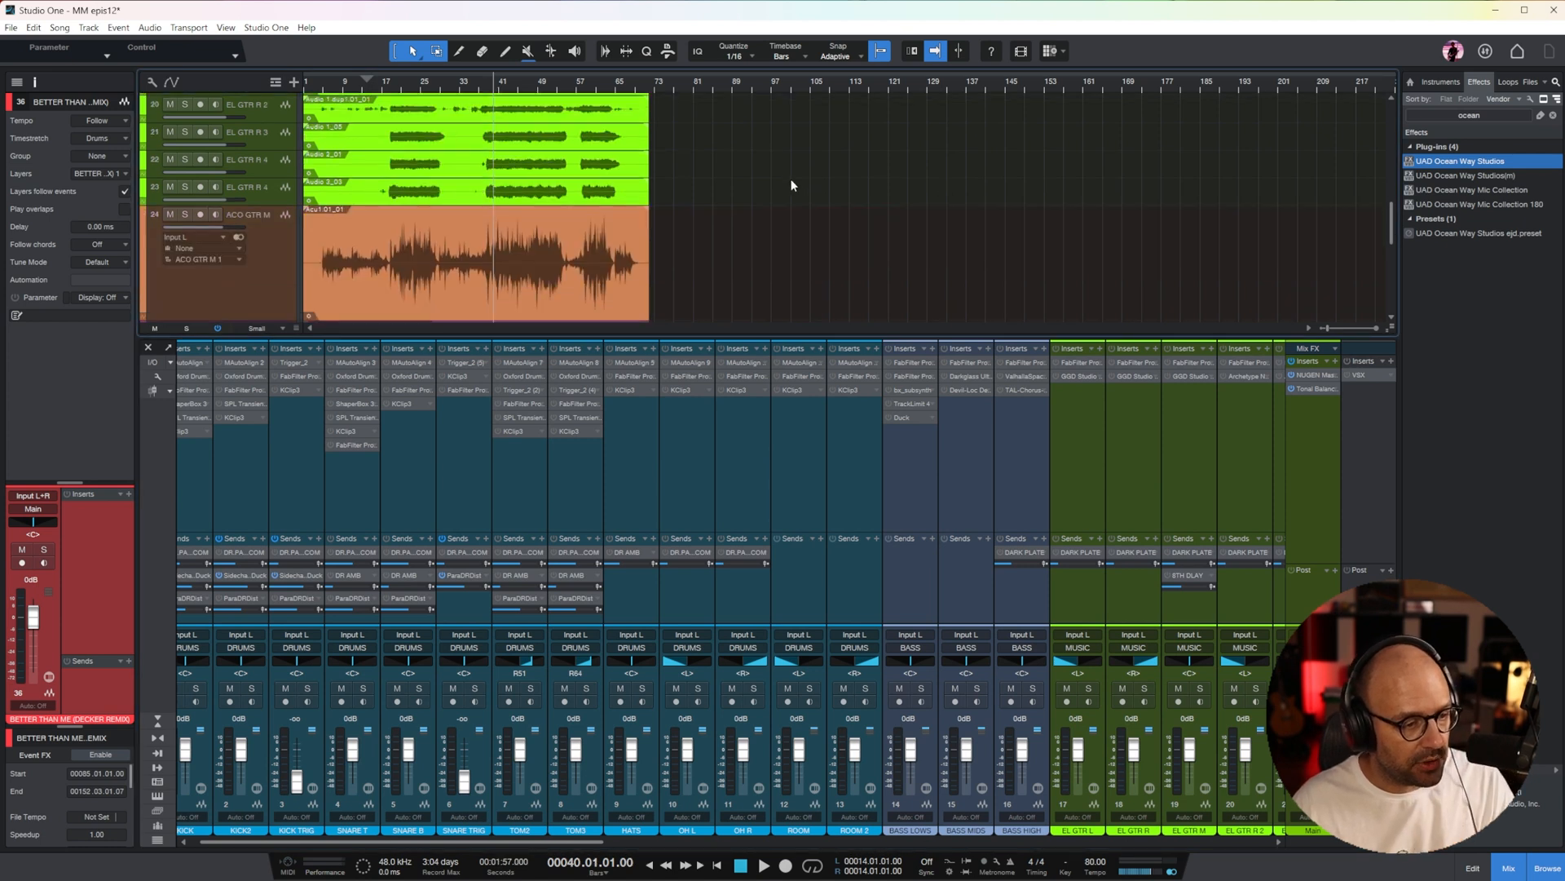
key(space)
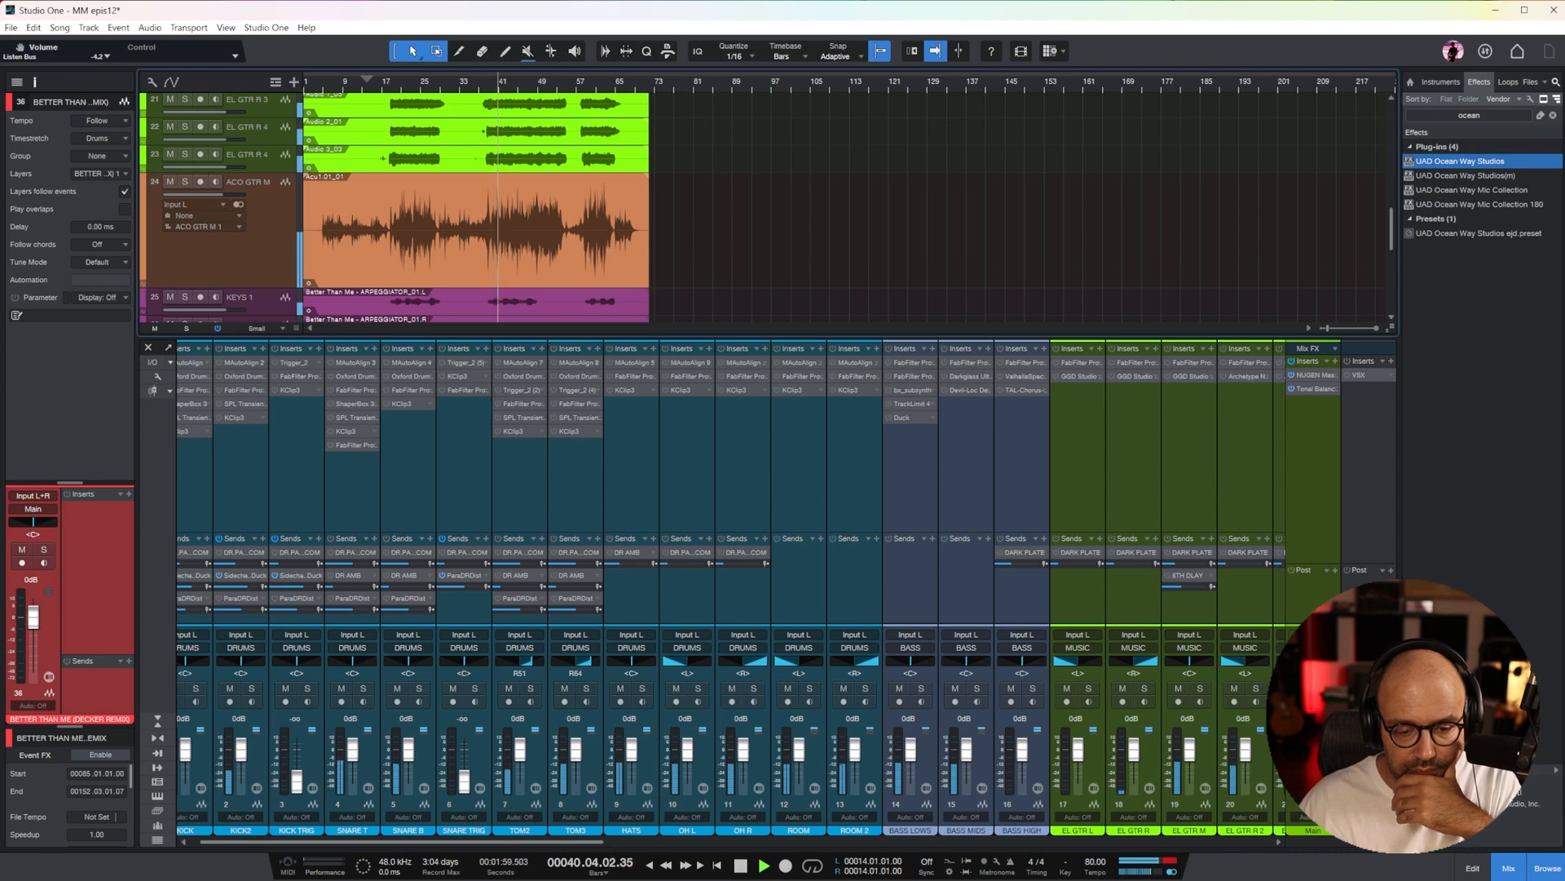
drag(548, 848, 1213, 848)
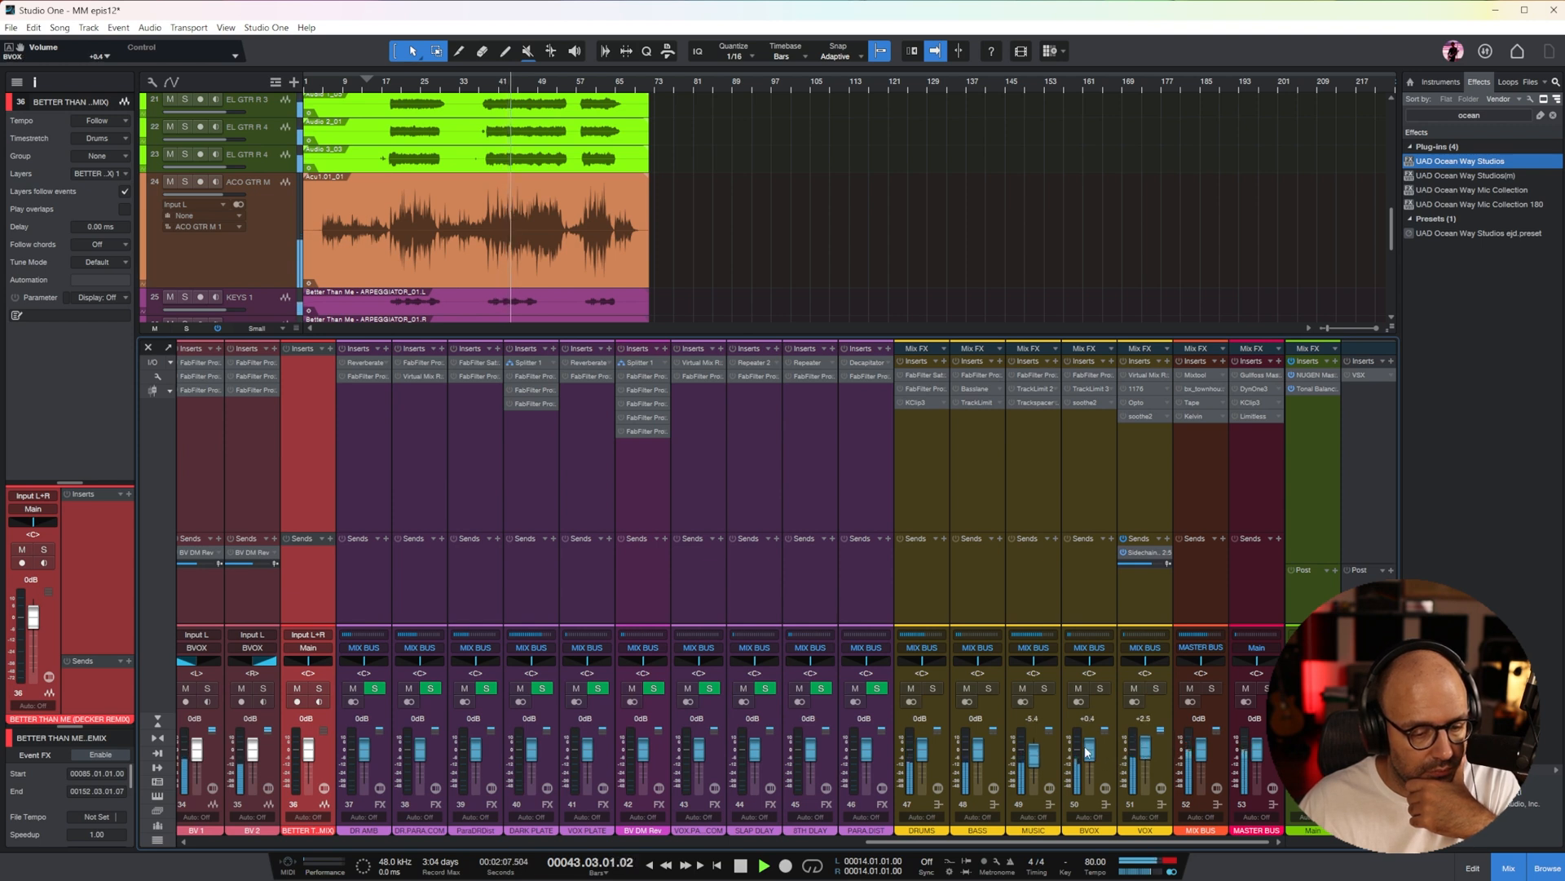
drag(1091, 845, 418, 844)
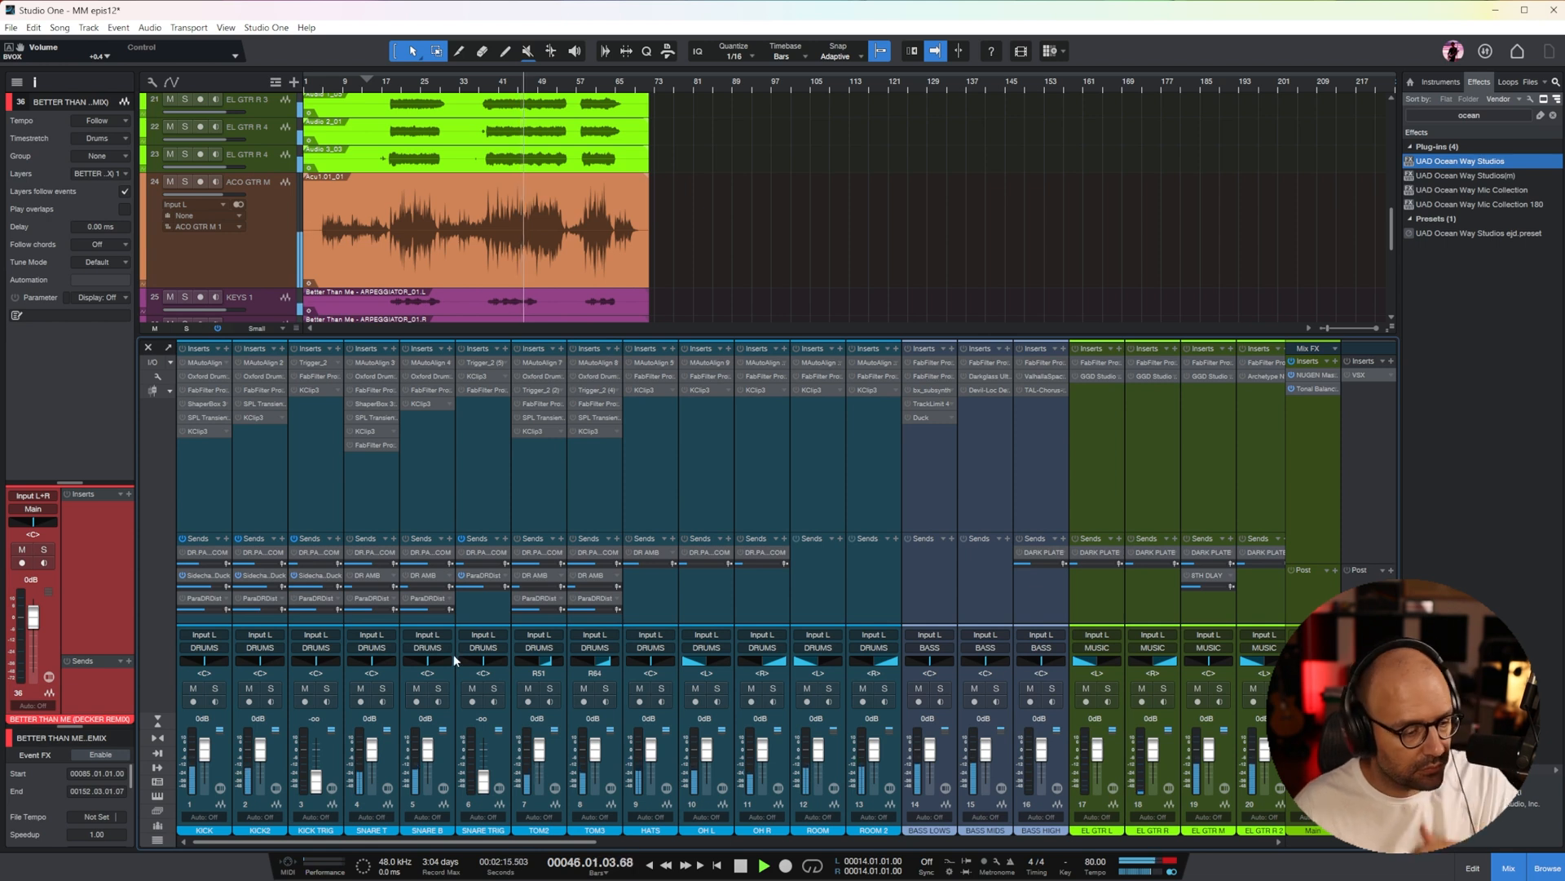
key(space)
Solo the KICK channel and play it from around bar 39 with the timeline zoomed in
click(181, 512)
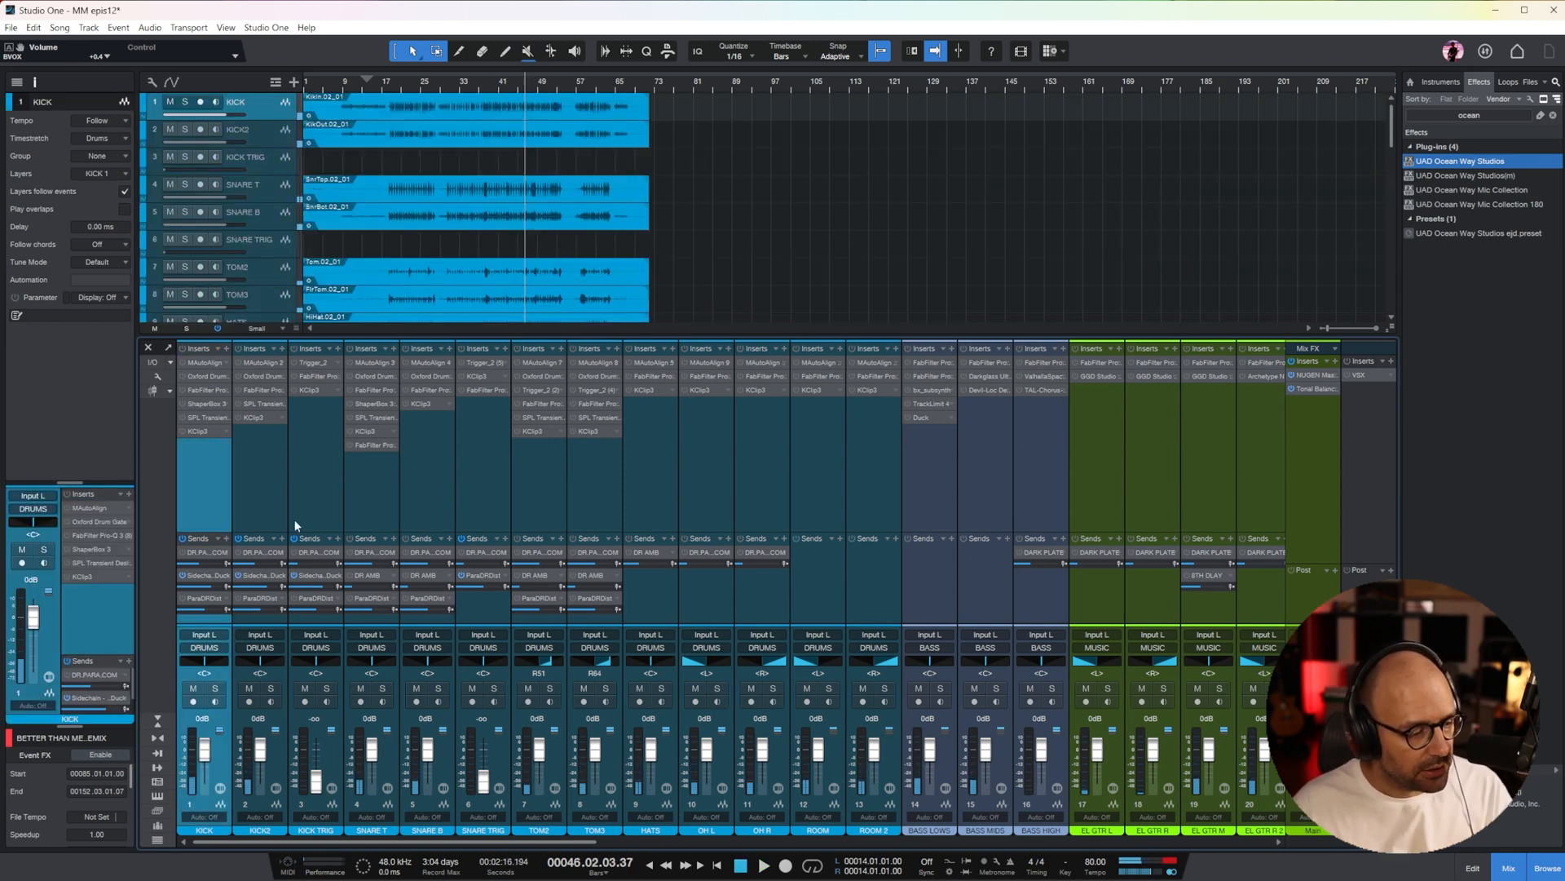
key(e)
click(456, 81)
key(space)
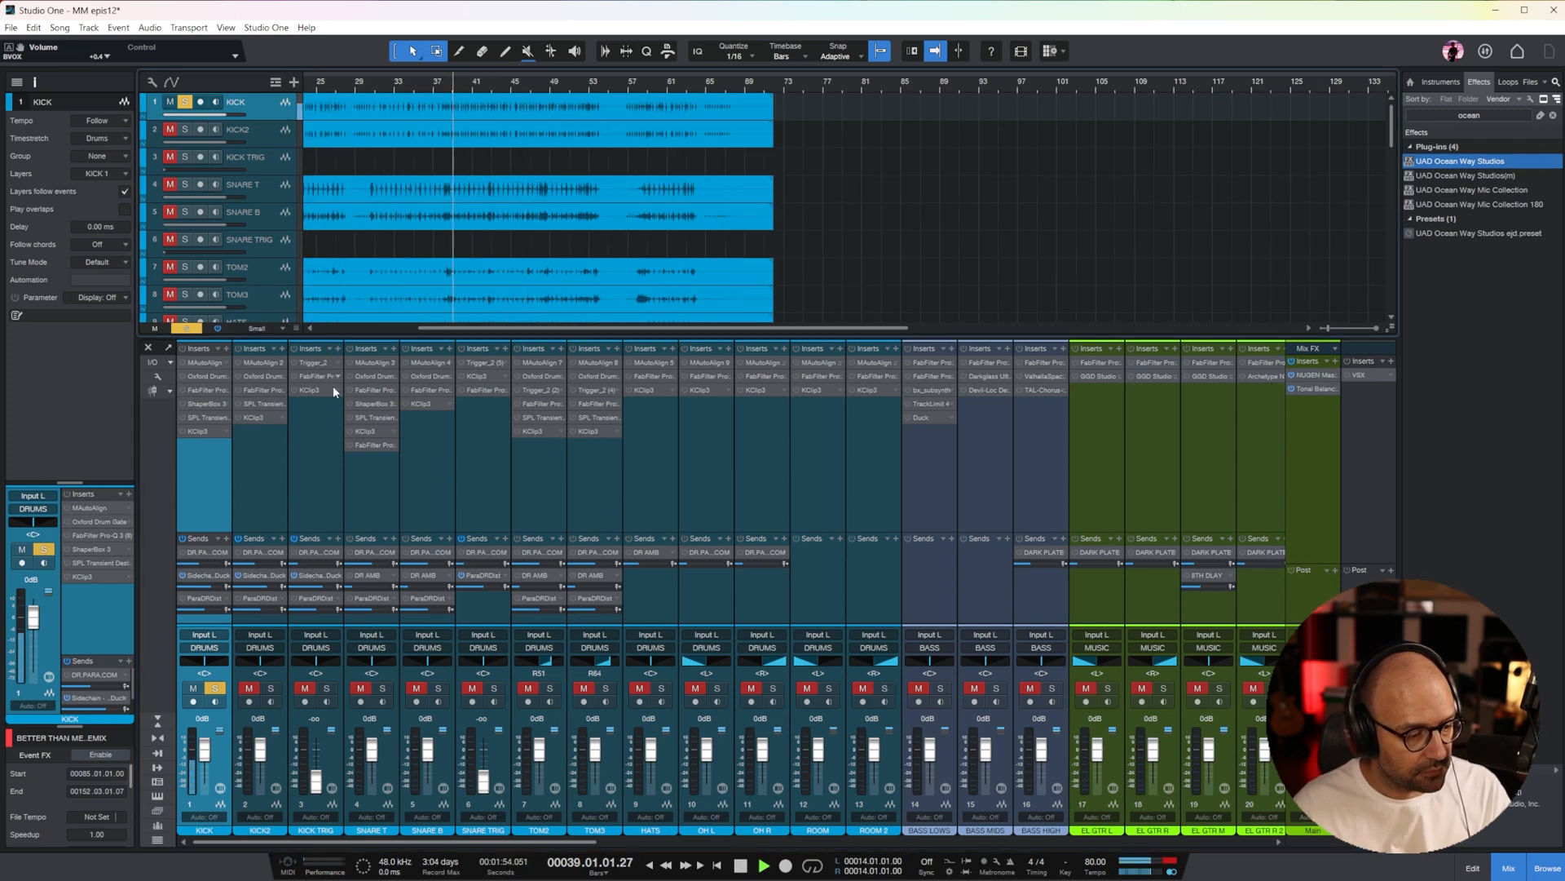
Enable the Oxford Drum Gate on the KICK channel and adjust its leveller targets, with the soft target at about -22.5 dB
click(196, 377)
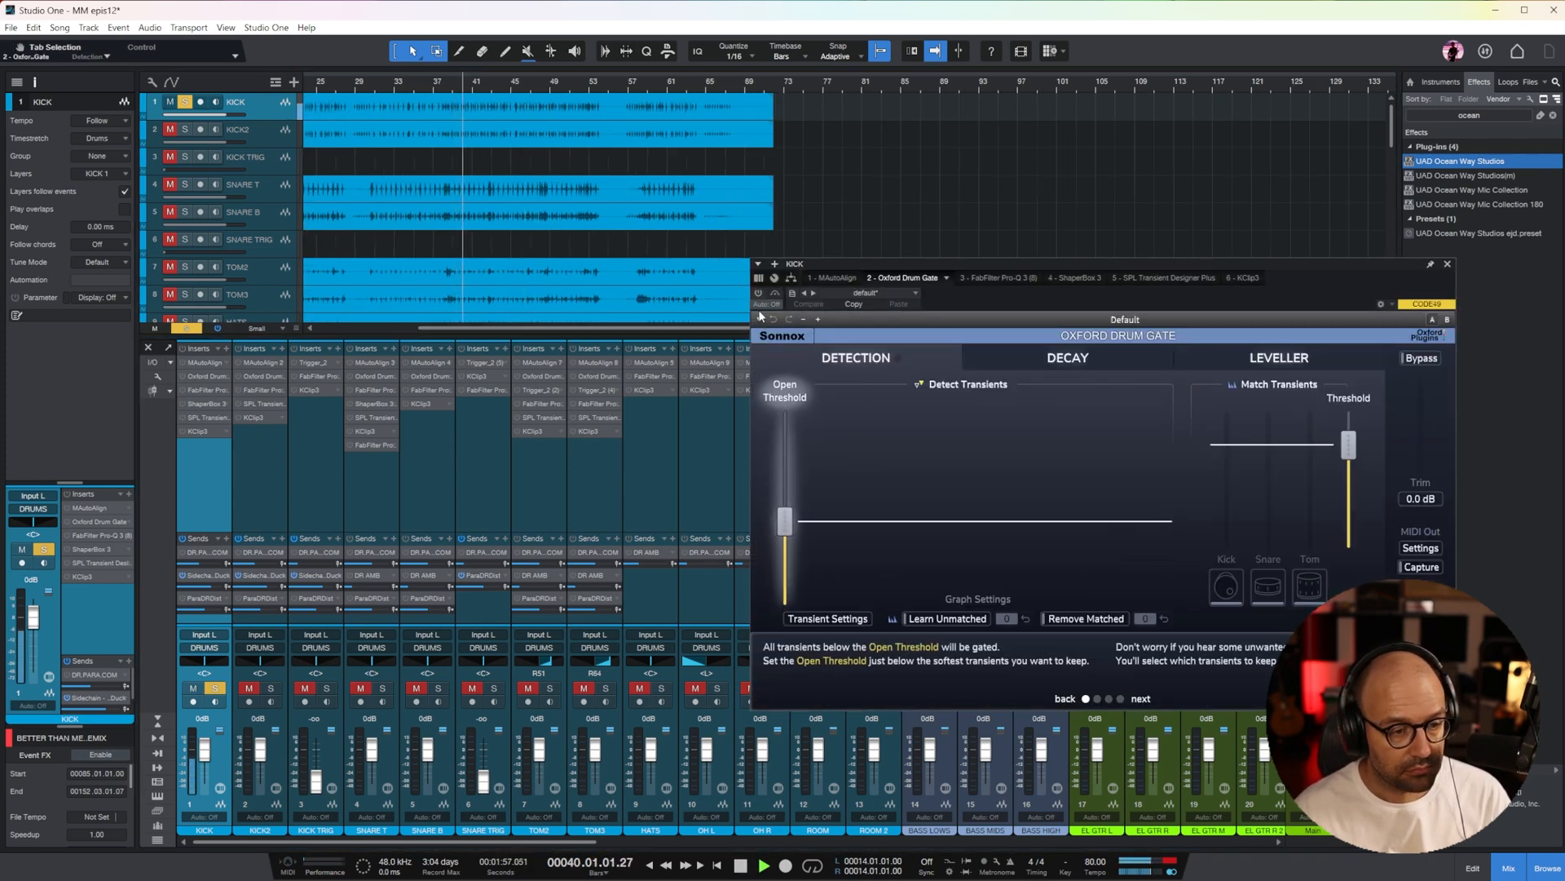
click(758, 279)
click(839, 278)
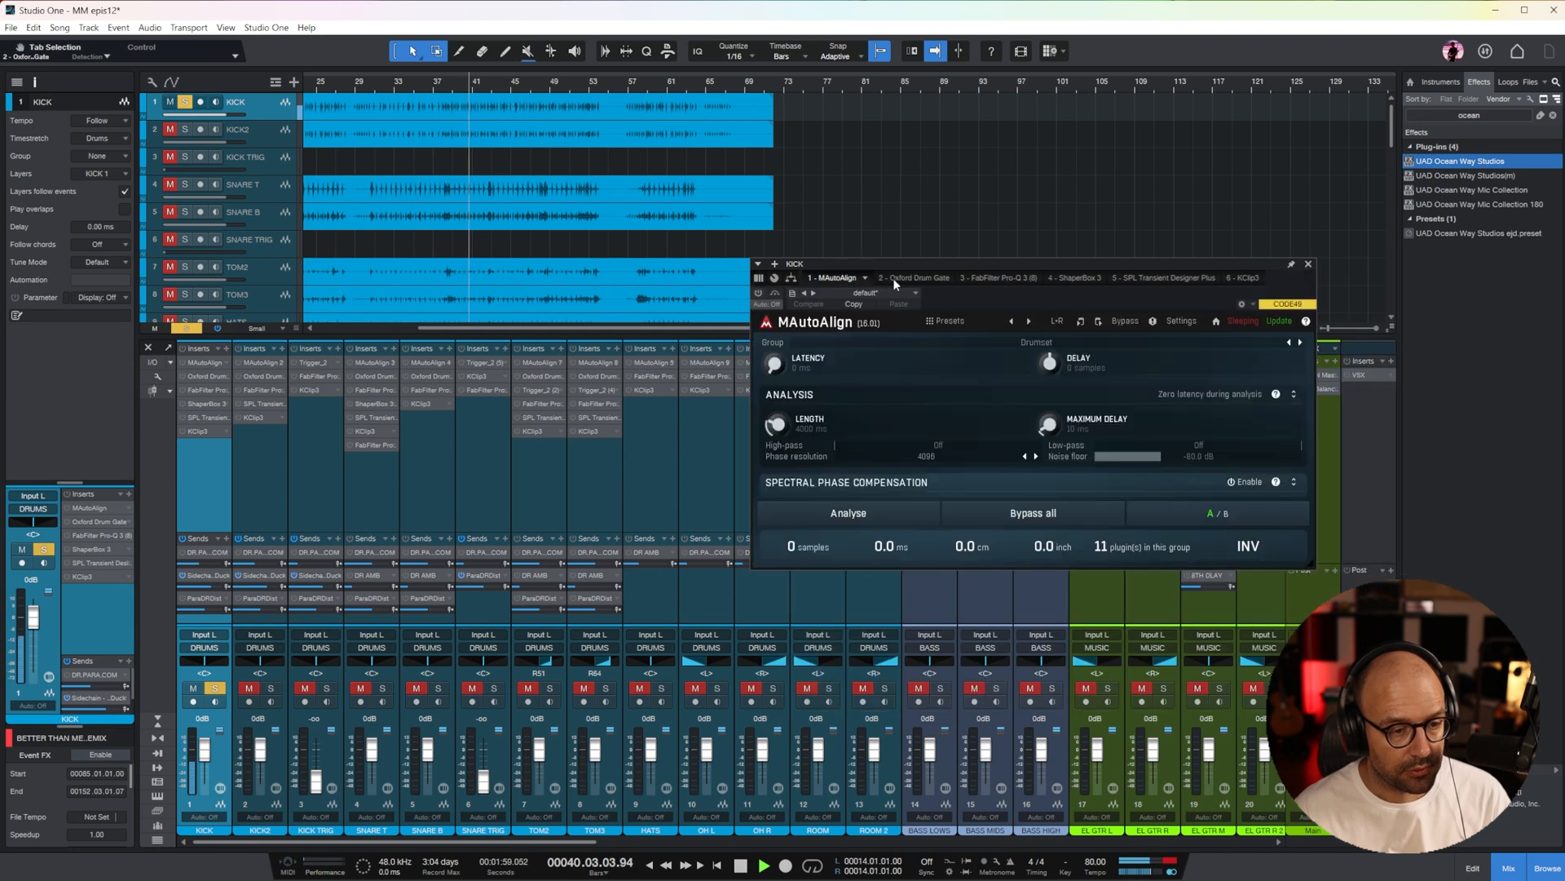
click(902, 277)
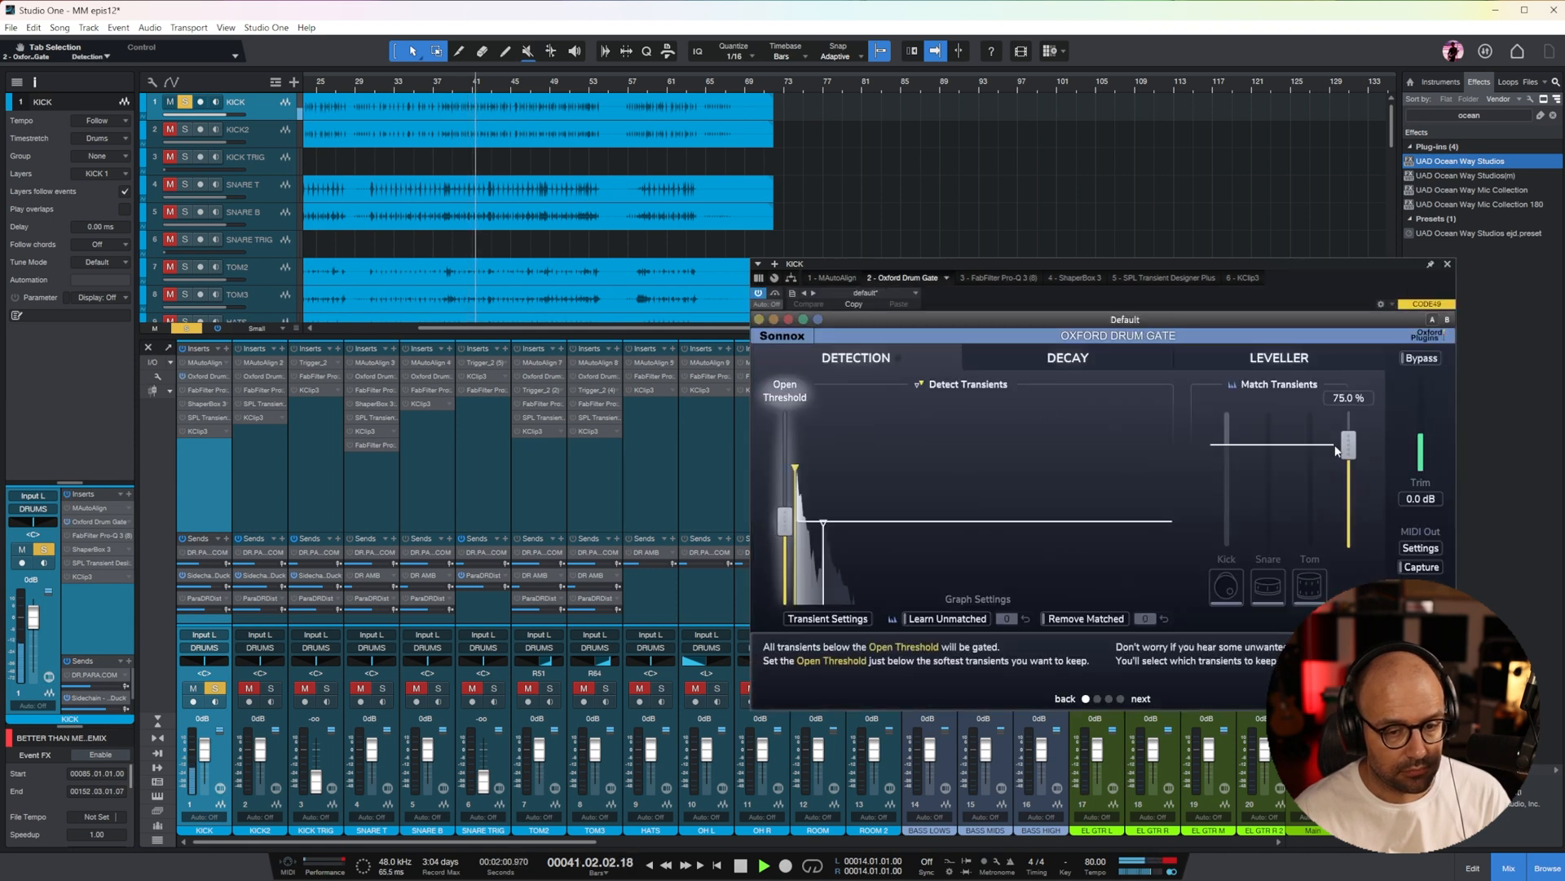
click(1276, 359)
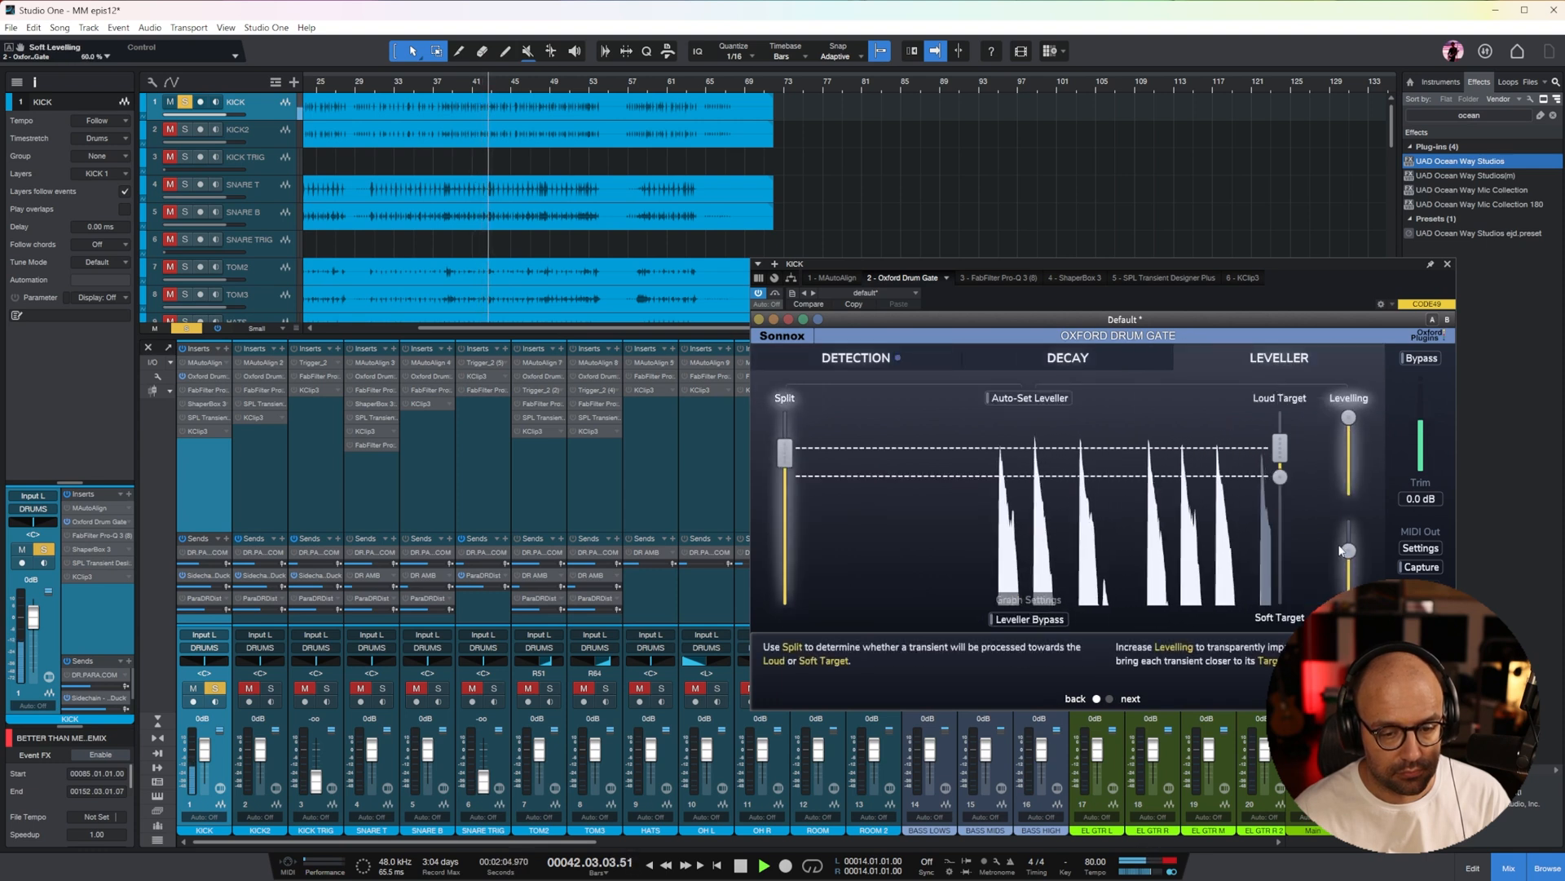
mouse_move(1280, 457)
mouse_down()
mouse_move(1281, 443)
mouse_move(1287, 479)
mouse_up()
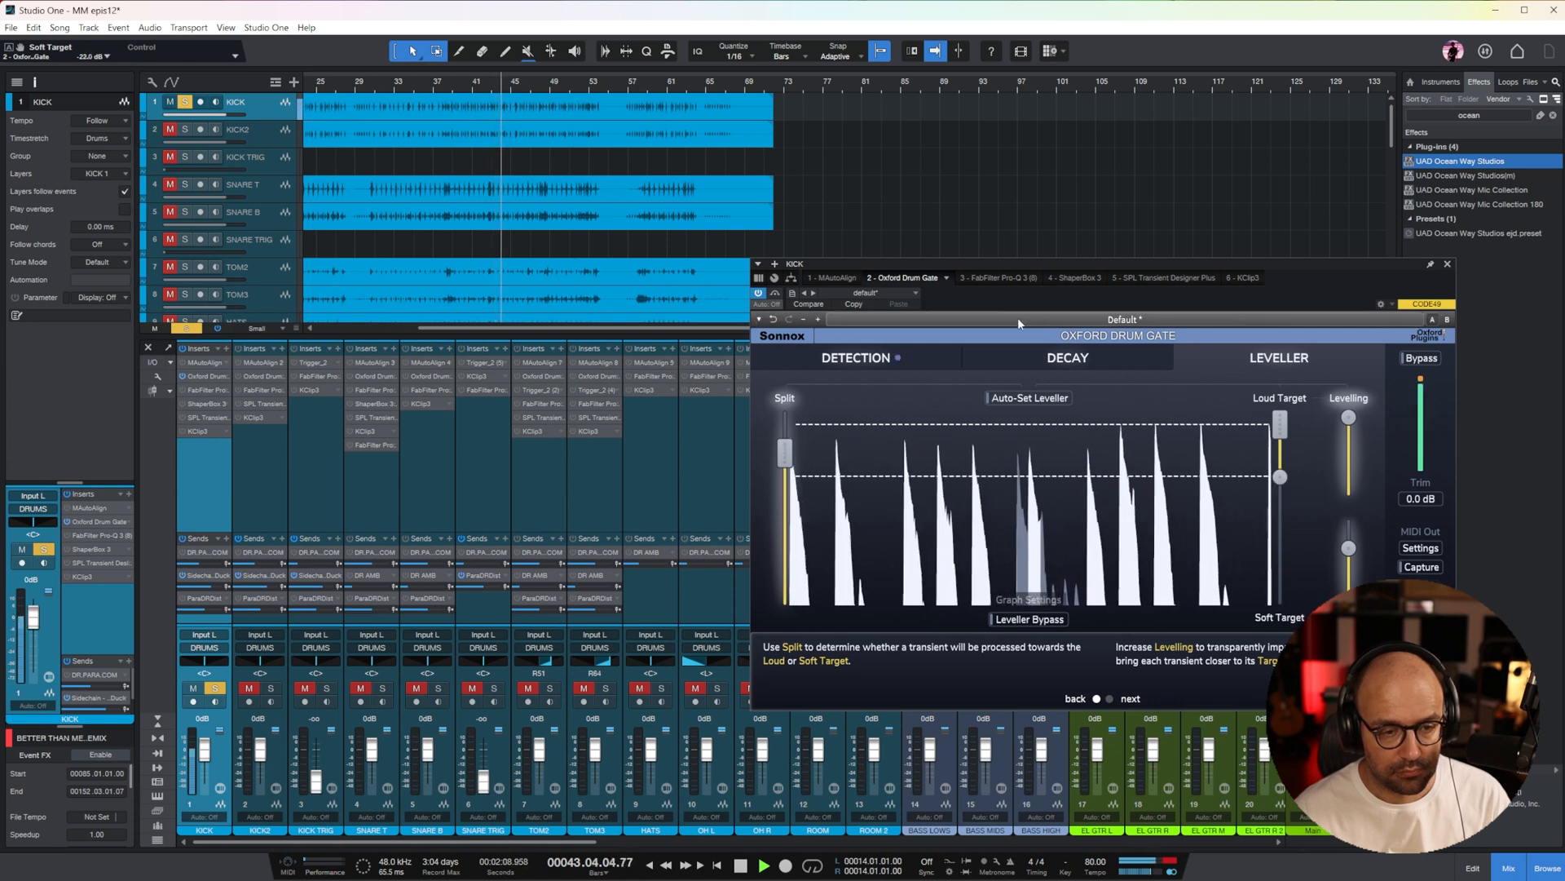
Enable the kick's Pro-Q 3, cut the low-mid band to about -22 dB and the 143 Hz band to about -14 dB, and adjust the 57 Hz boost
click(835, 278)
click(988, 279)
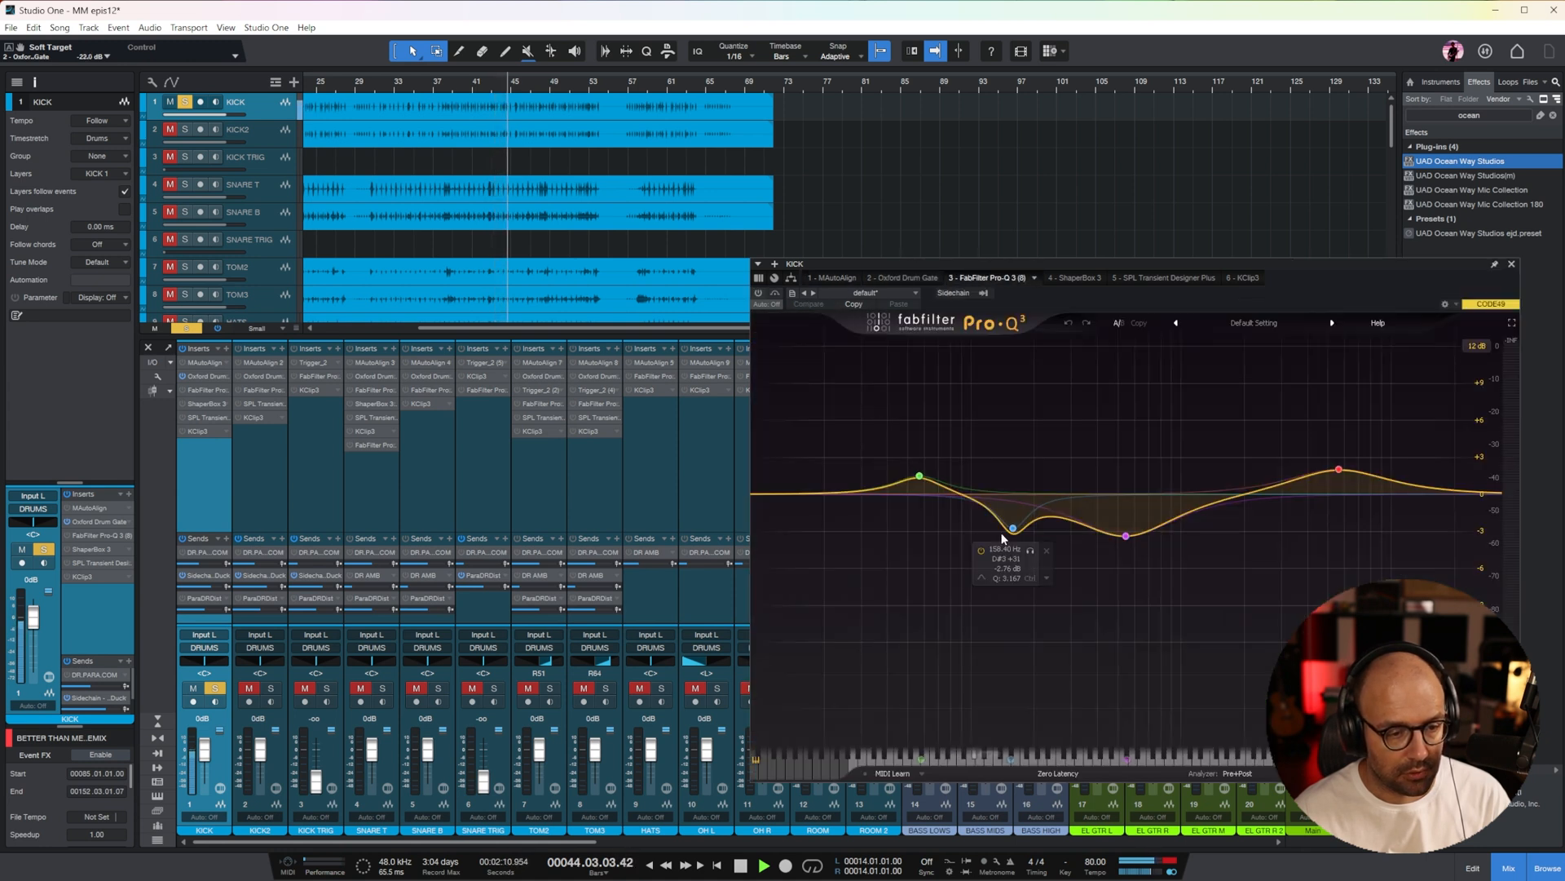
drag(1124, 536, 1103, 592)
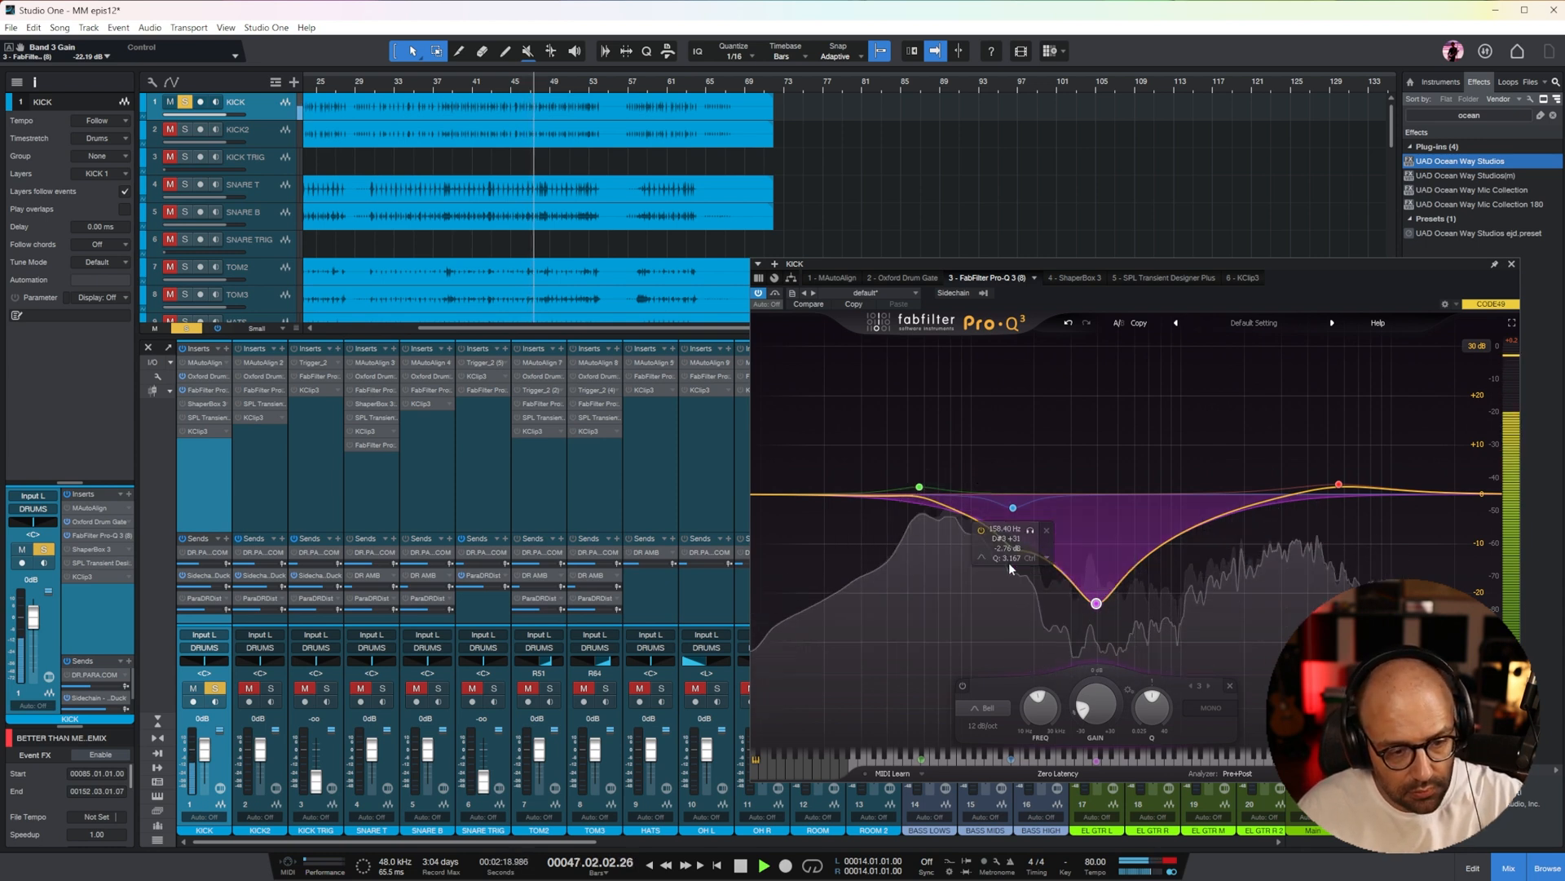
drag(1013, 508, 1004, 565)
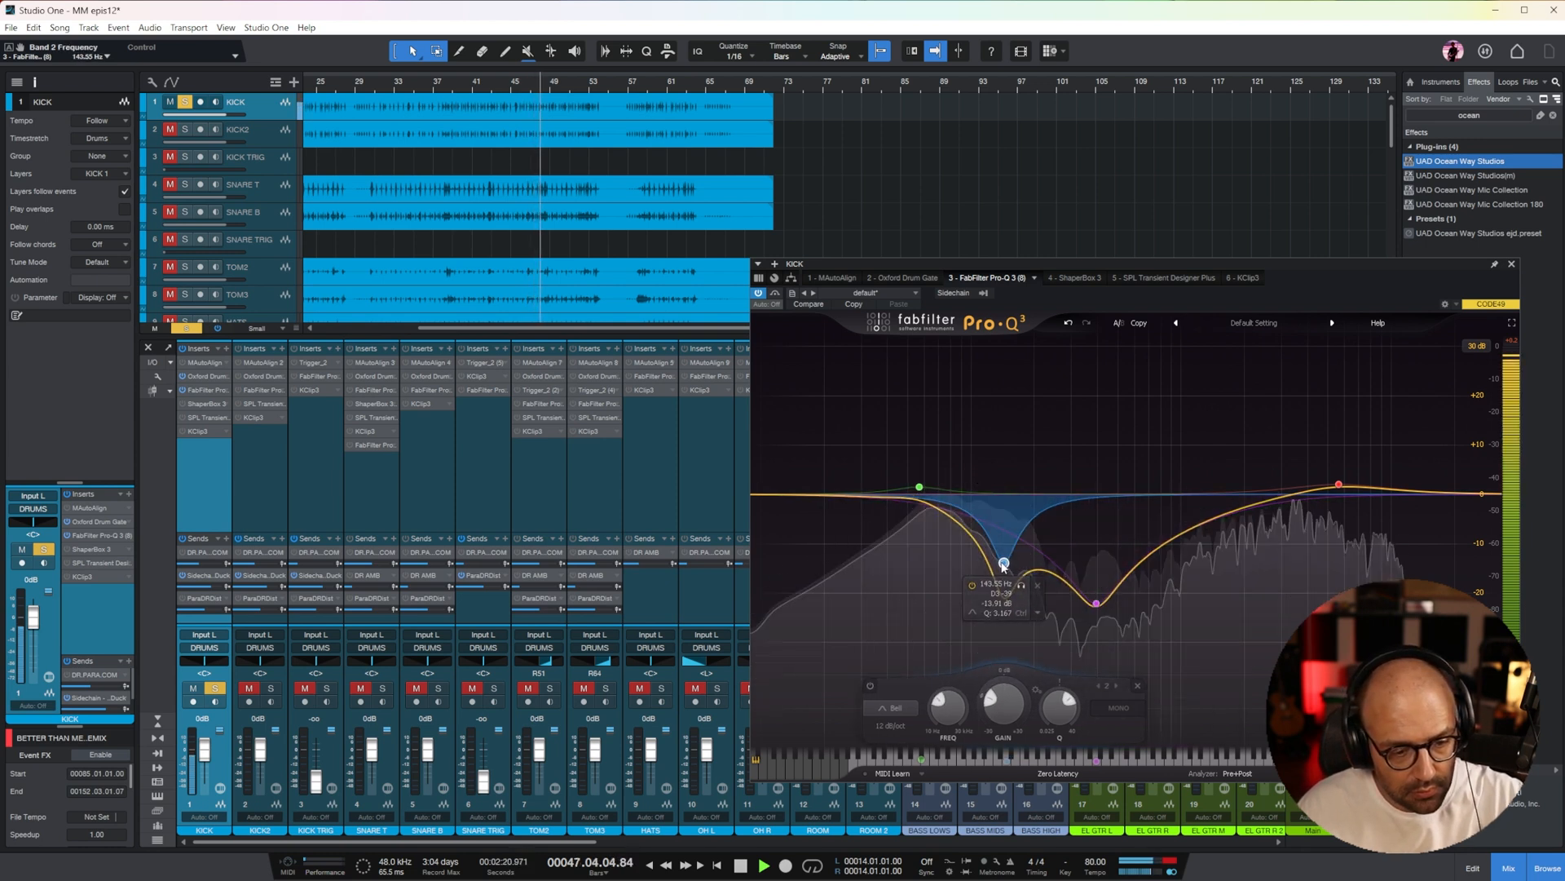
click(919, 485)
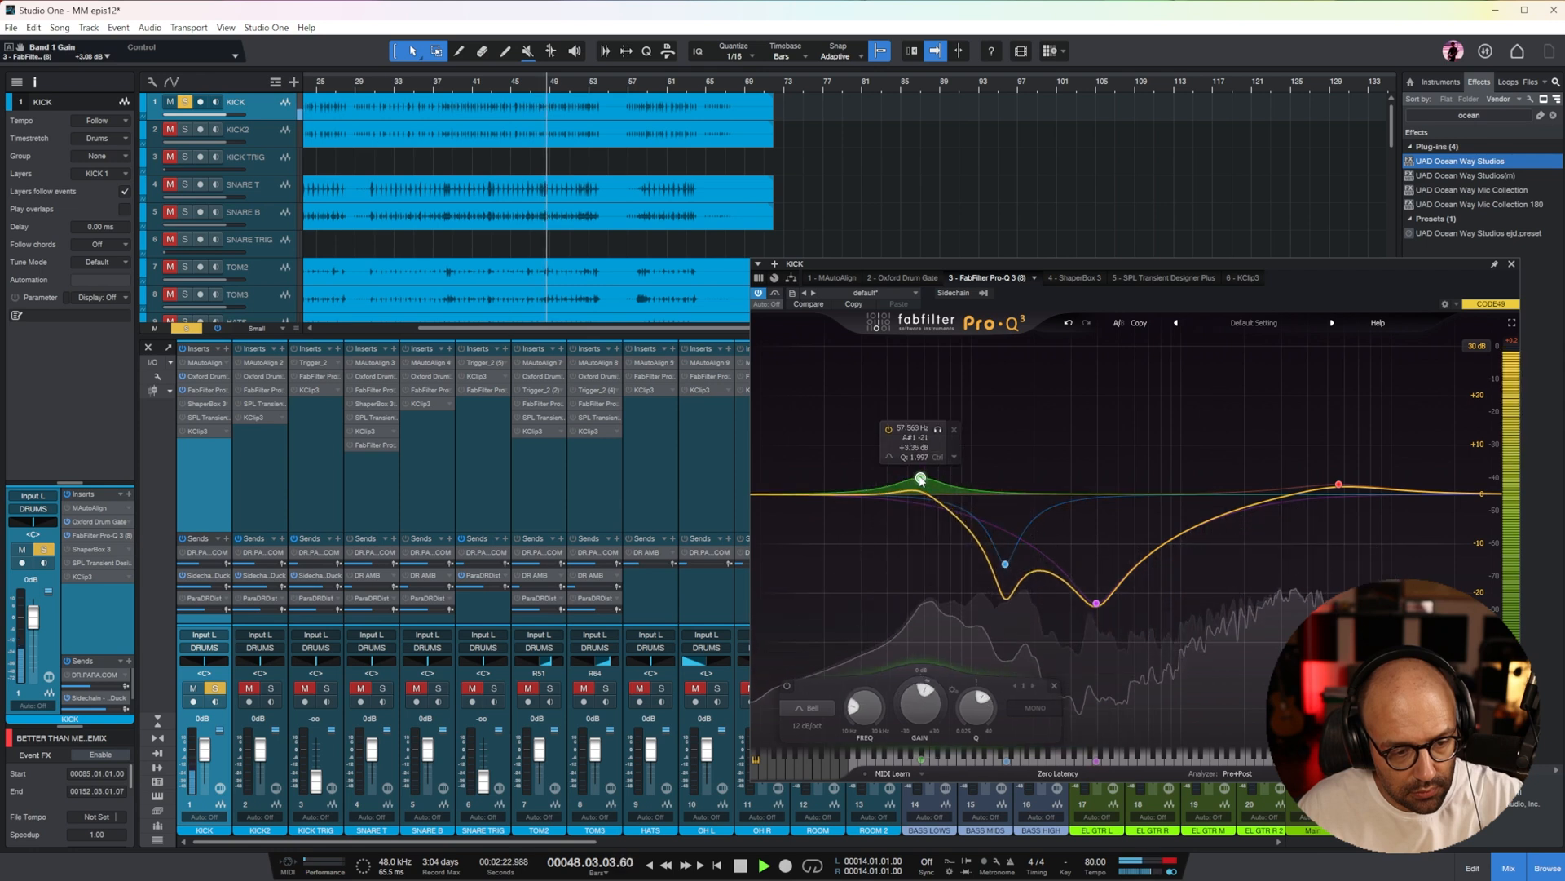
Enable ShaperBox 3 on the kick, lengthen its volume envelope to 742 ms, and set the low crossover to about 93 Hz
click(1068, 278)
click(759, 292)
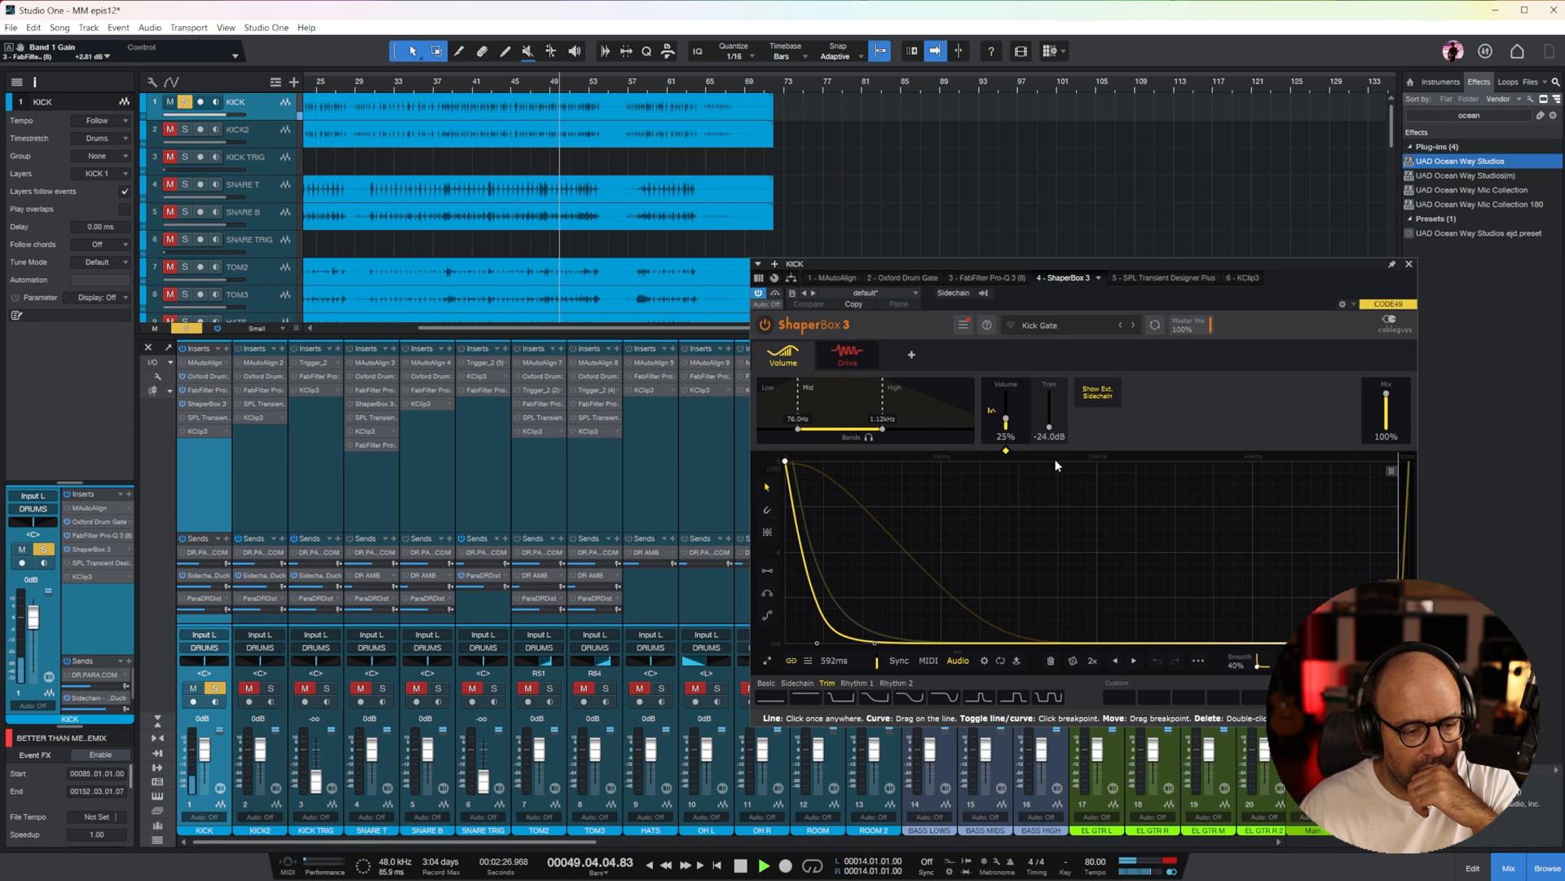
drag(875, 640, 1054, 644)
click(918, 410)
click(789, 412)
drag(838, 661, 838, 634)
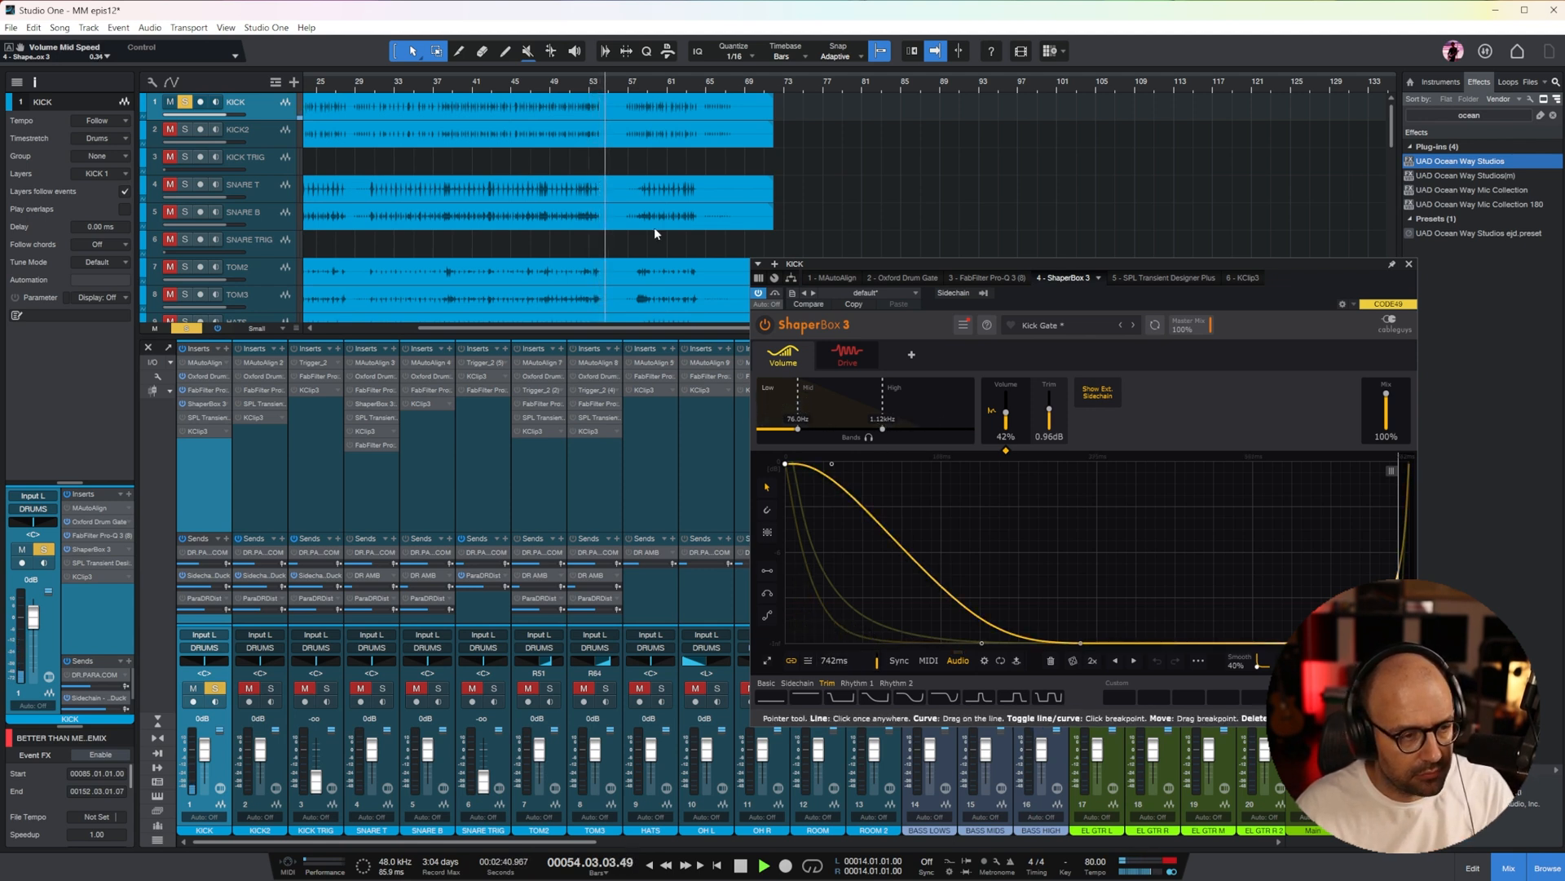
click(463, 85)
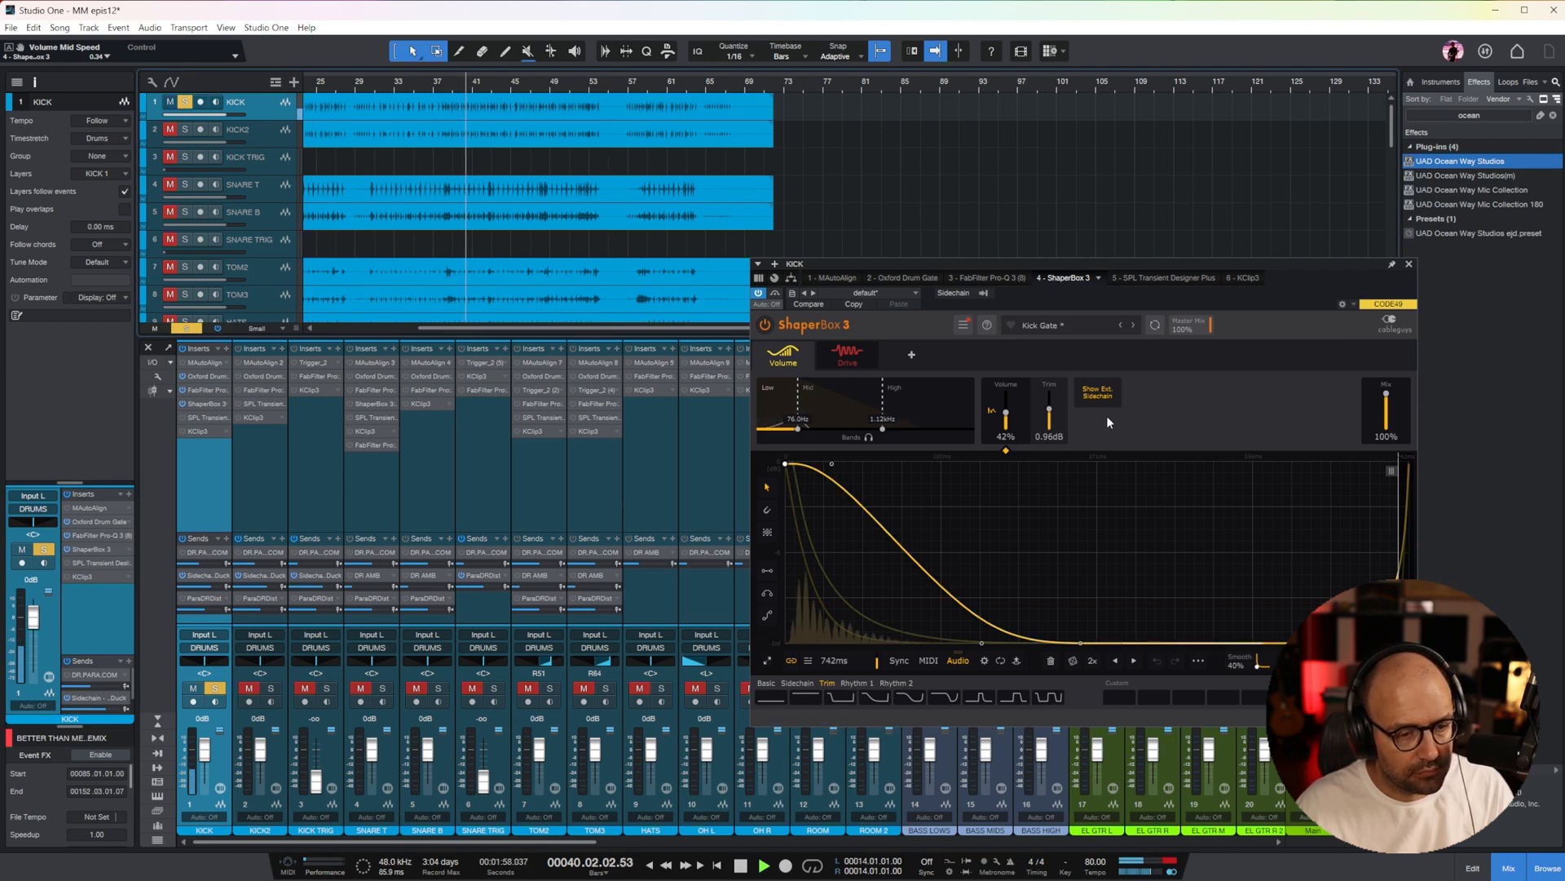
drag(799, 428, 808, 427)
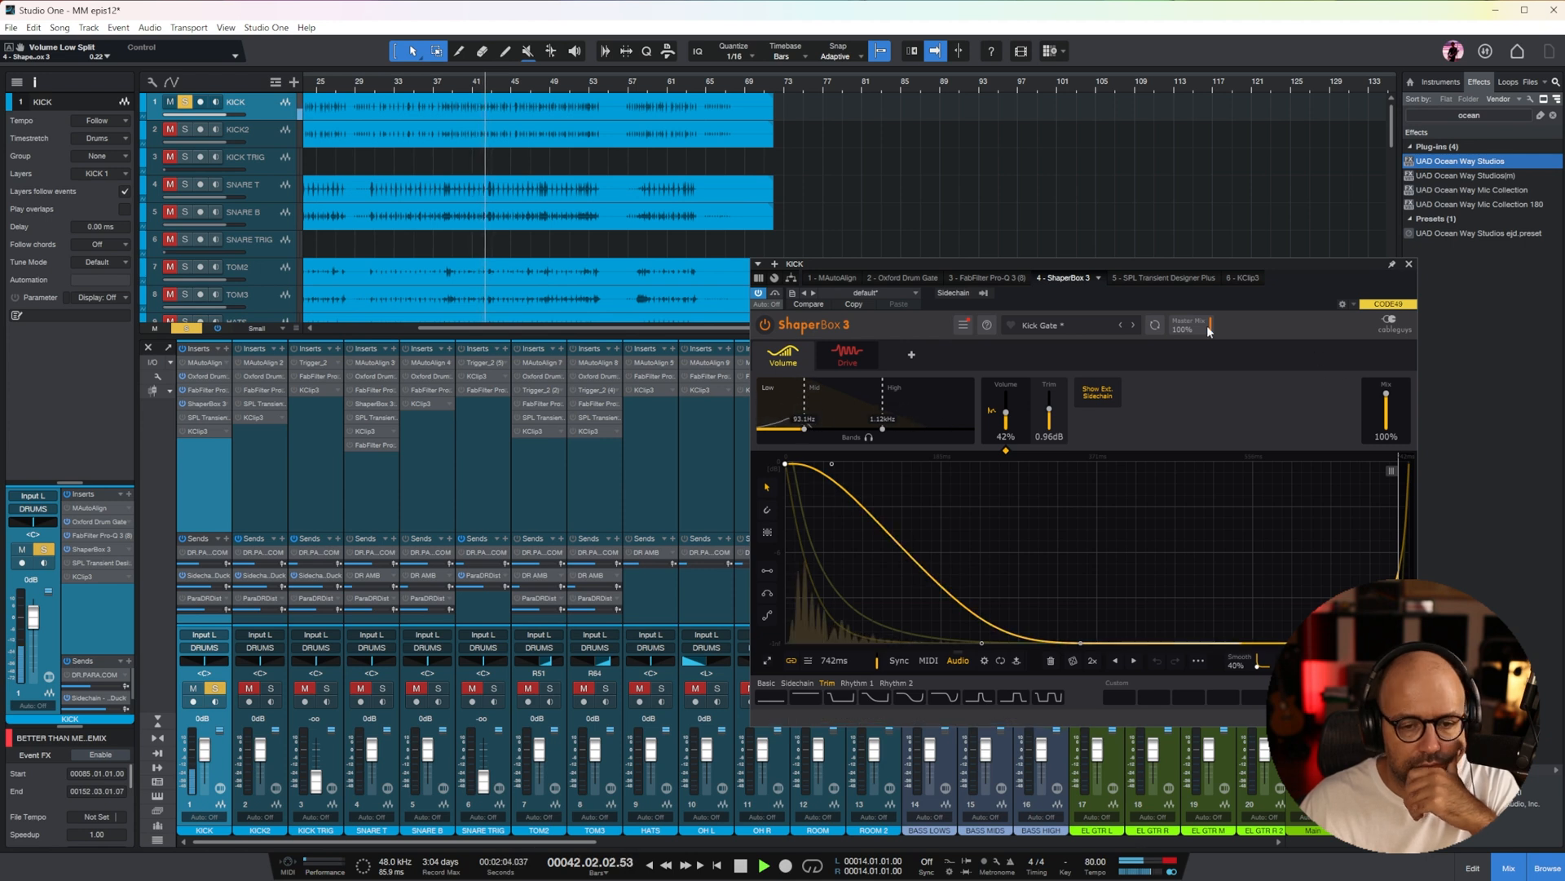
Enable KClip 3 on the kick and set its input gain to 12.3 dB
click(1241, 277)
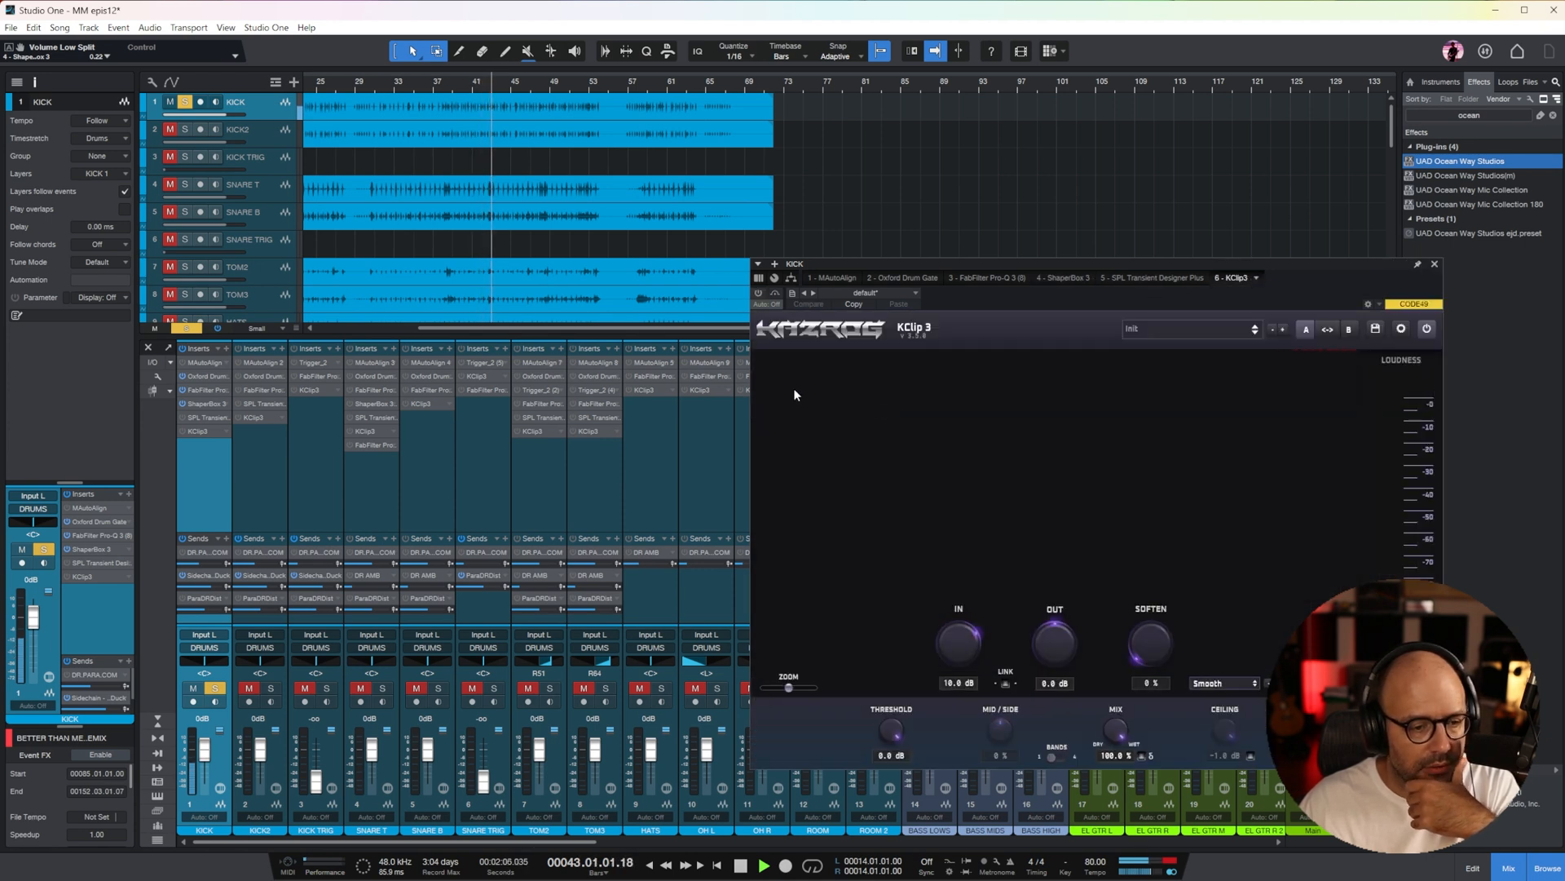
mouse_move(962, 644)
mouse_down()
mouse_move(965, 676)
mouse_move(962, 651)
mouse_up()
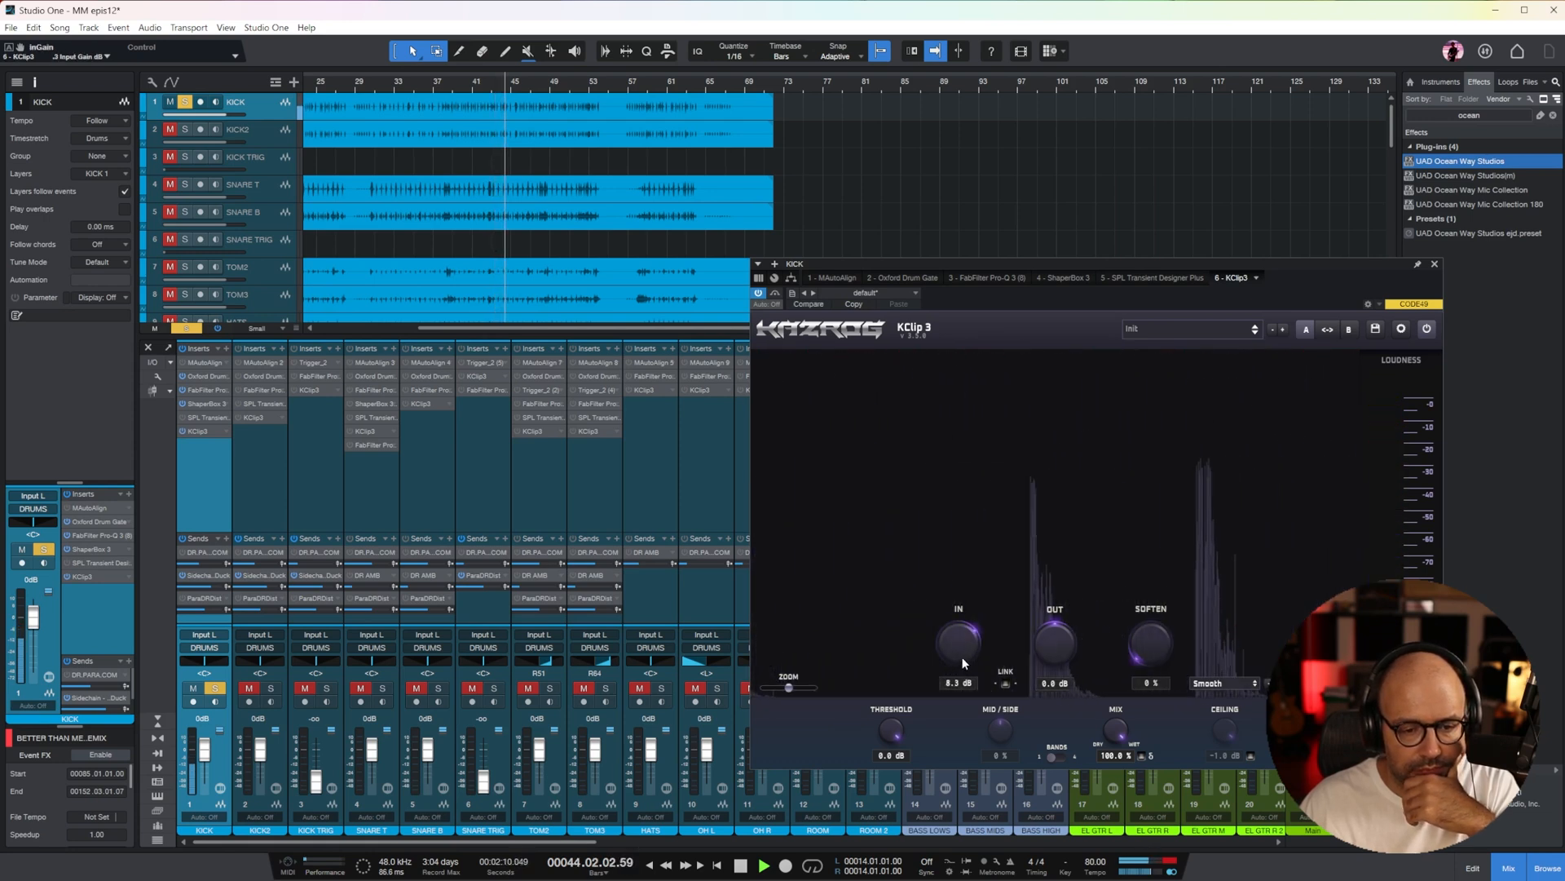
drag(961, 643, 962, 641)
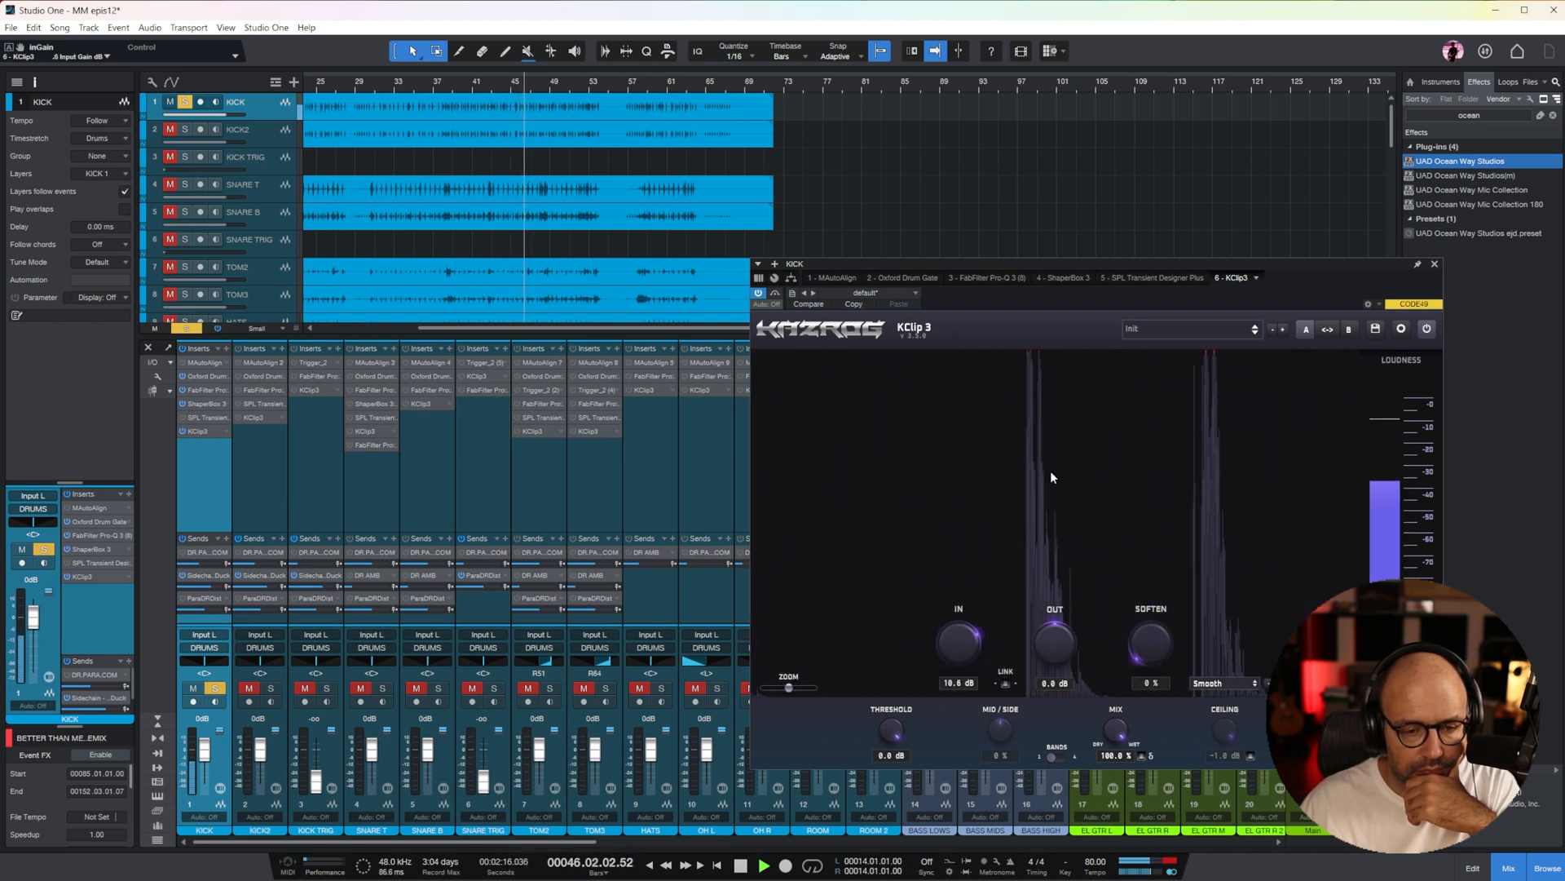
drag(954, 644, 955, 635)
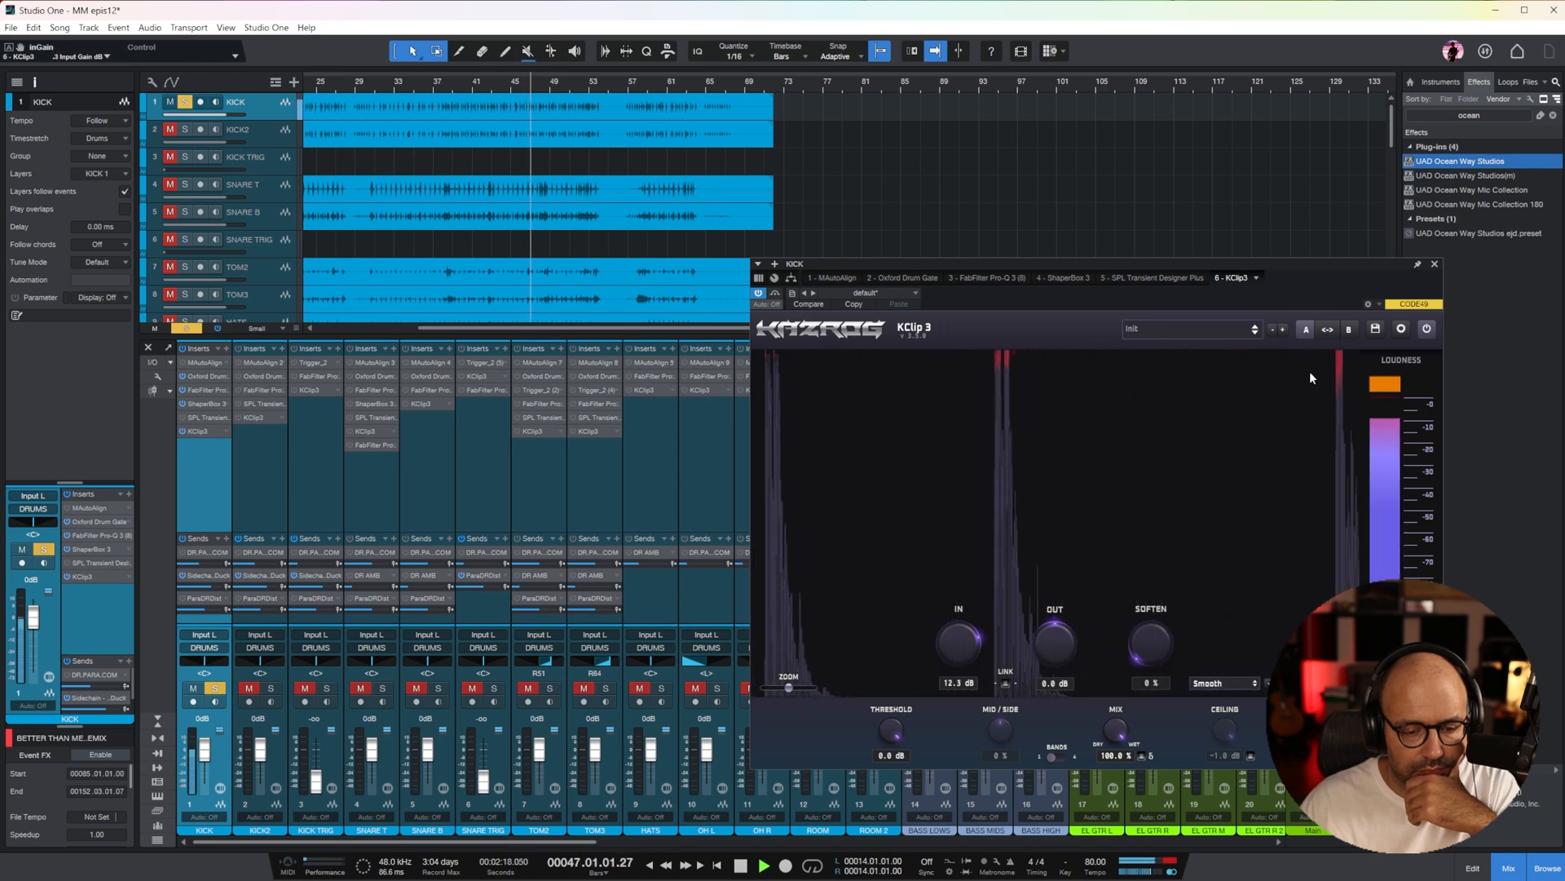
click(1434, 263)
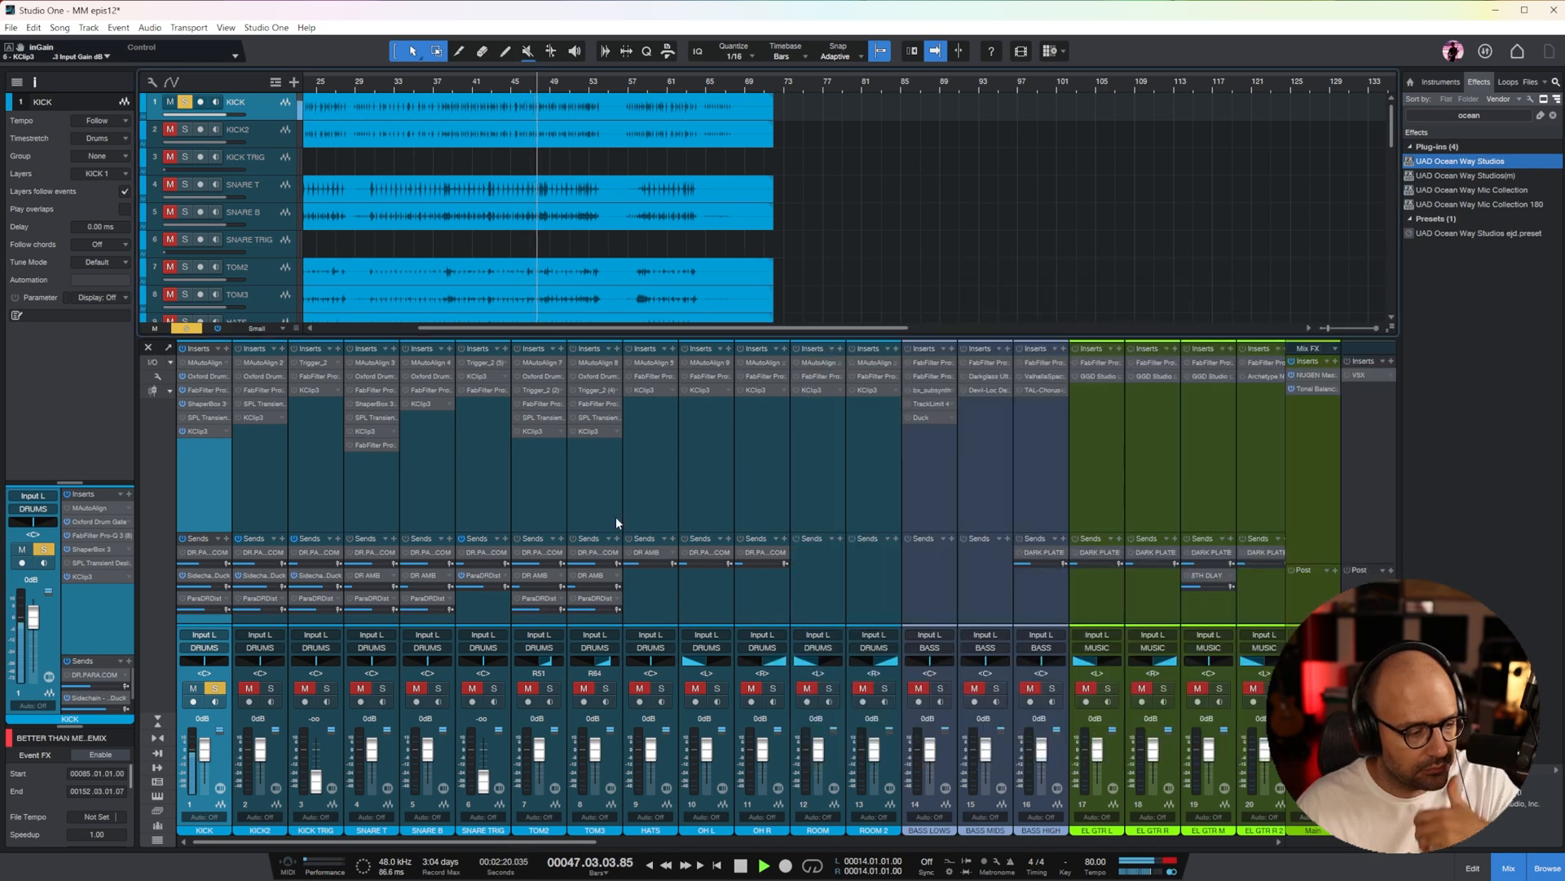
Lower the KICK channel's fader to -2.5 dB and stop playback
key(space)
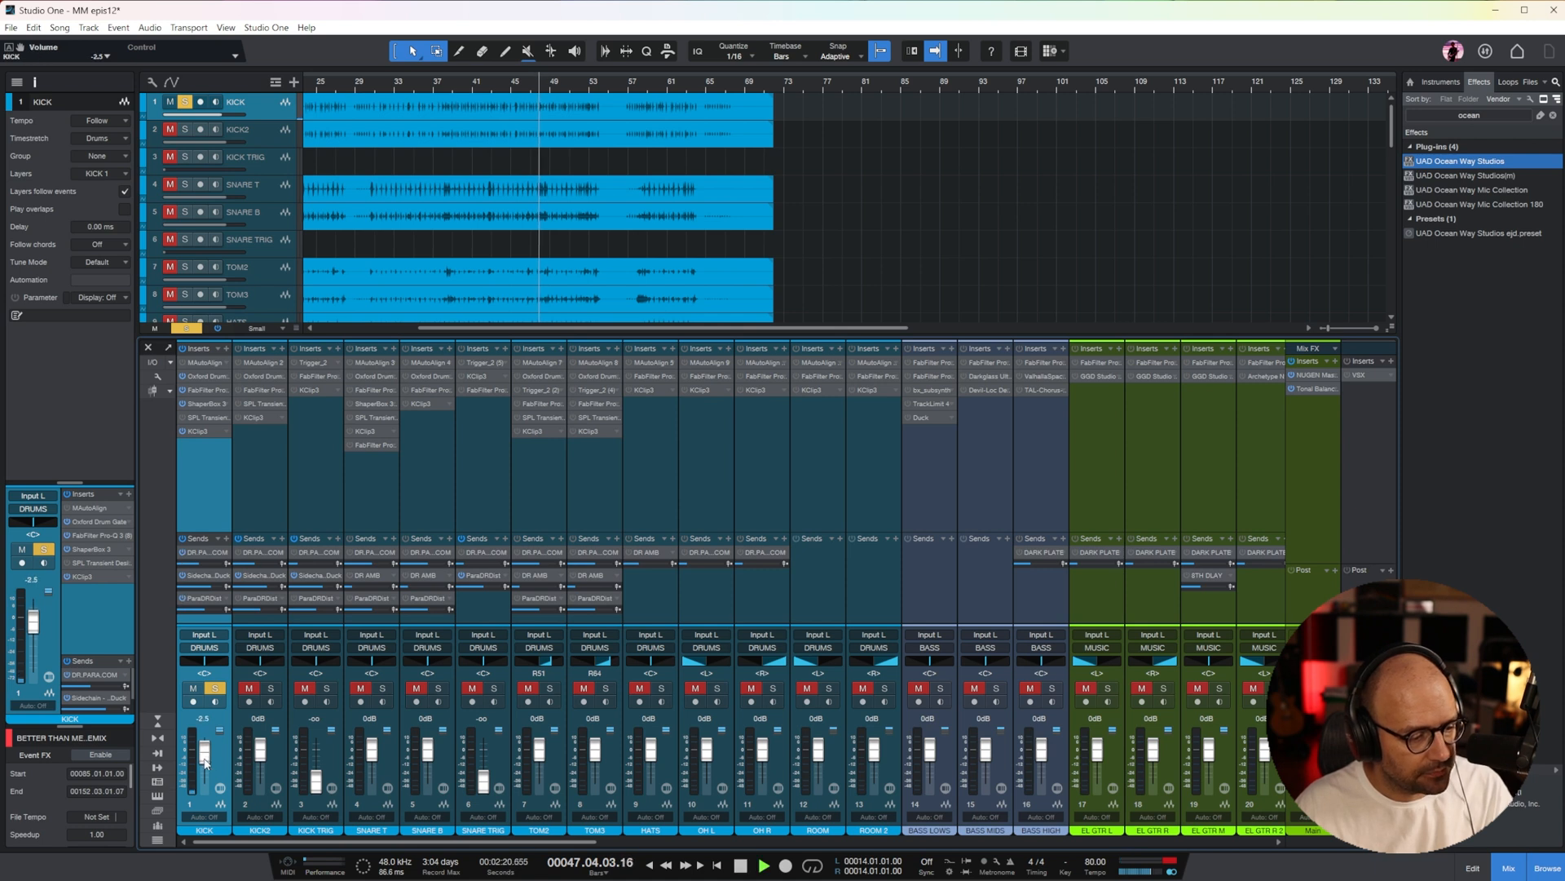
key(space)
Select all FX return channels from DR AMB through PARA DIST and activate their insert effects
drag(462, 842, 1091, 842)
click(491, 504)
shift+click(978, 521)
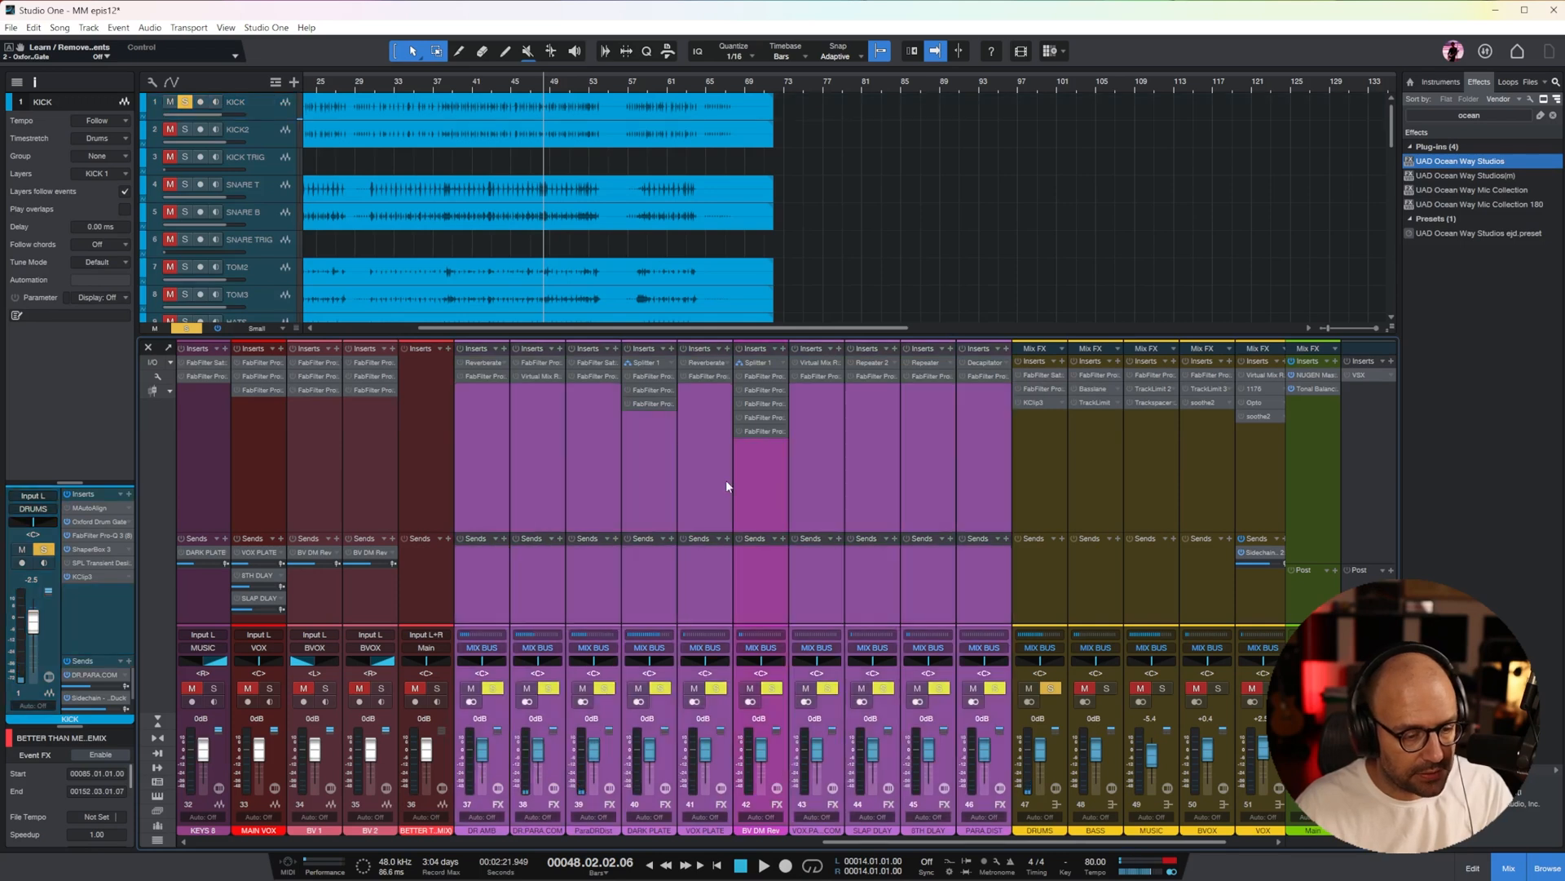
Play the kick from bar 40 and lower the DR.PARA.COM and ParaDRDist return faders together to about -7.5 dB
drag(982, 841, 371, 840)
click(471, 90)
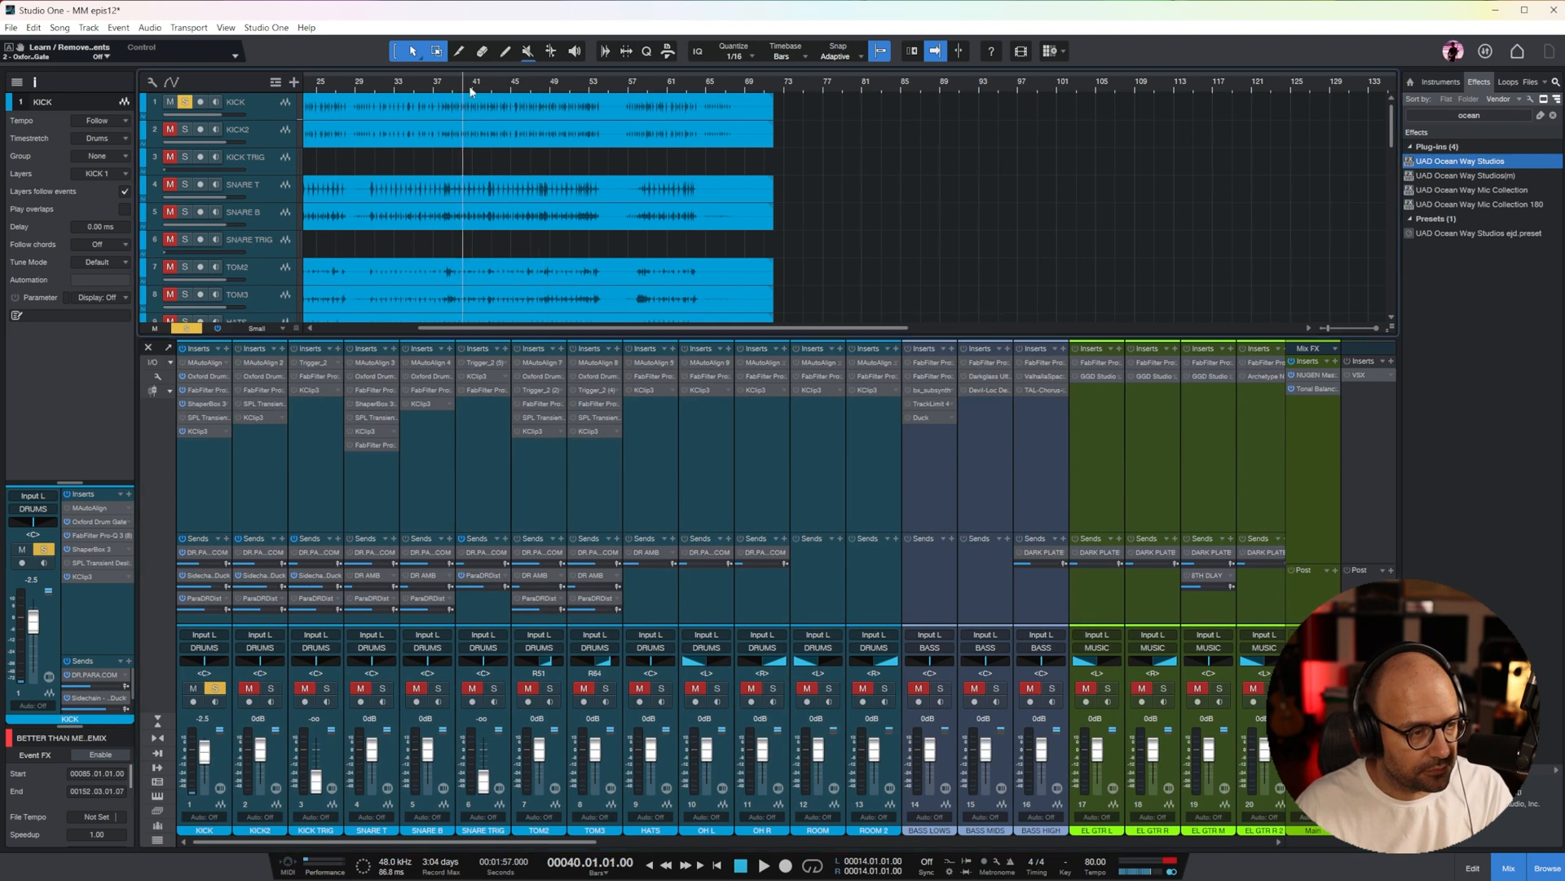
scroll(731, 547, right, 10)
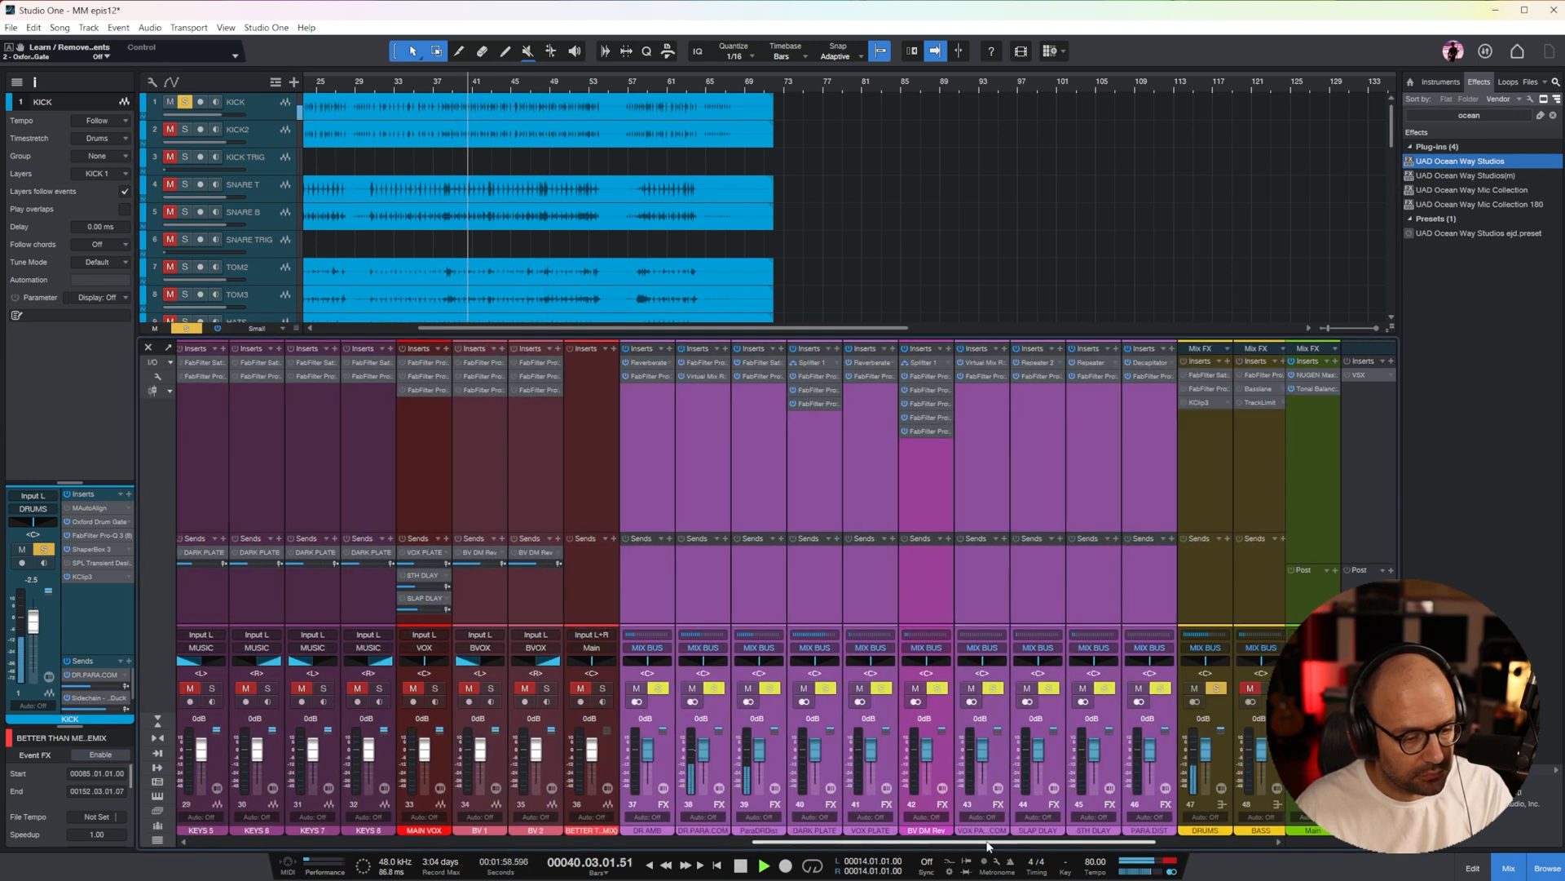
click(711, 501)
shift+click(744, 499)
drag(749, 746, 750, 749)
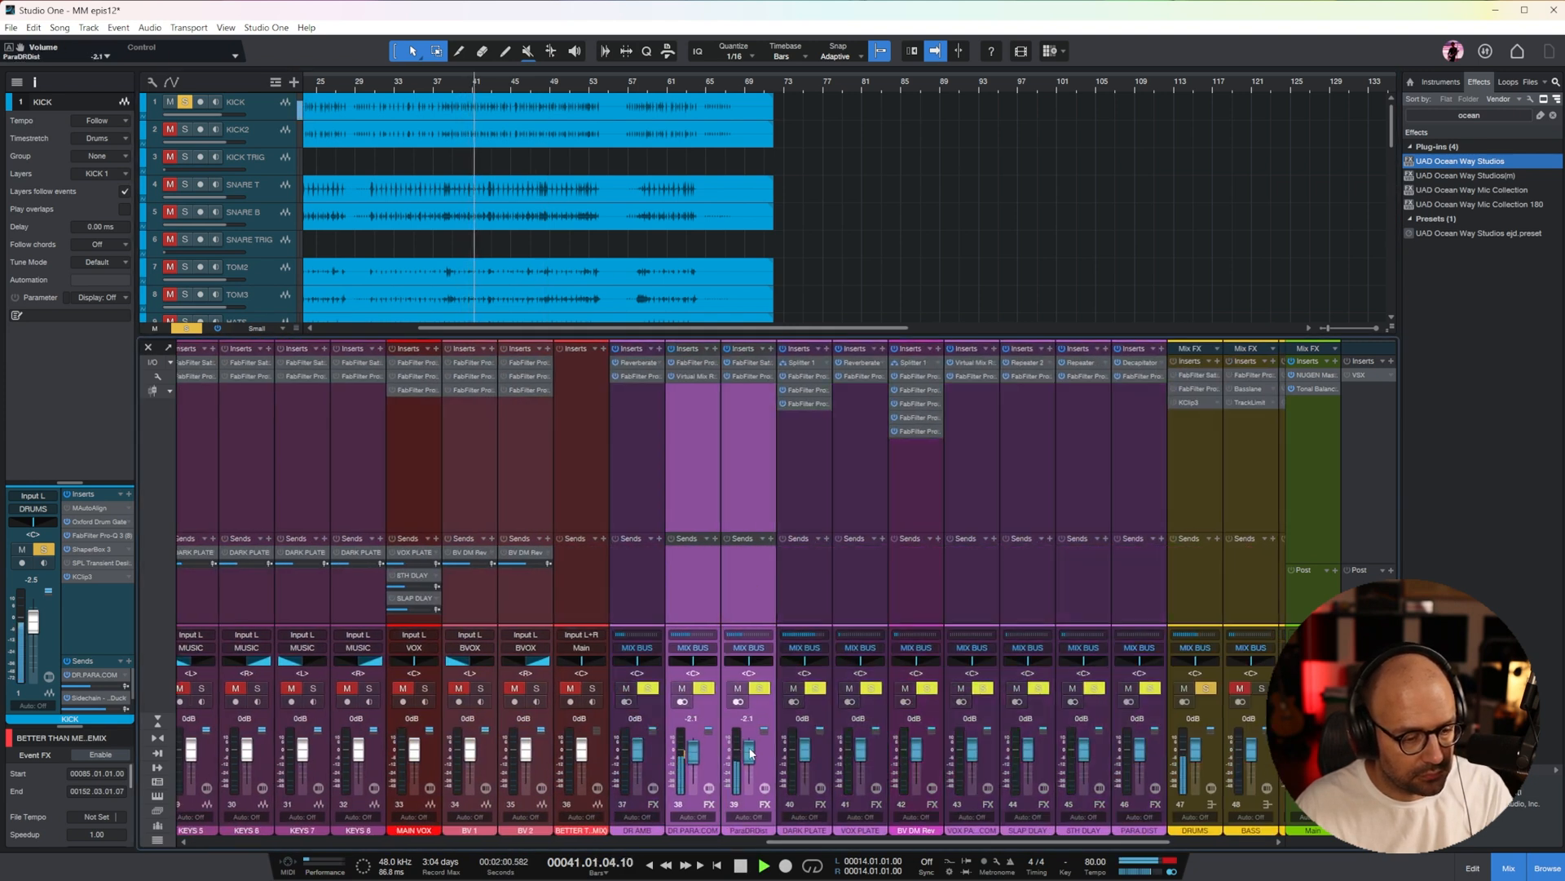
scroll(751, 753, up, 2)
drag(1018, 842, 408, 836)
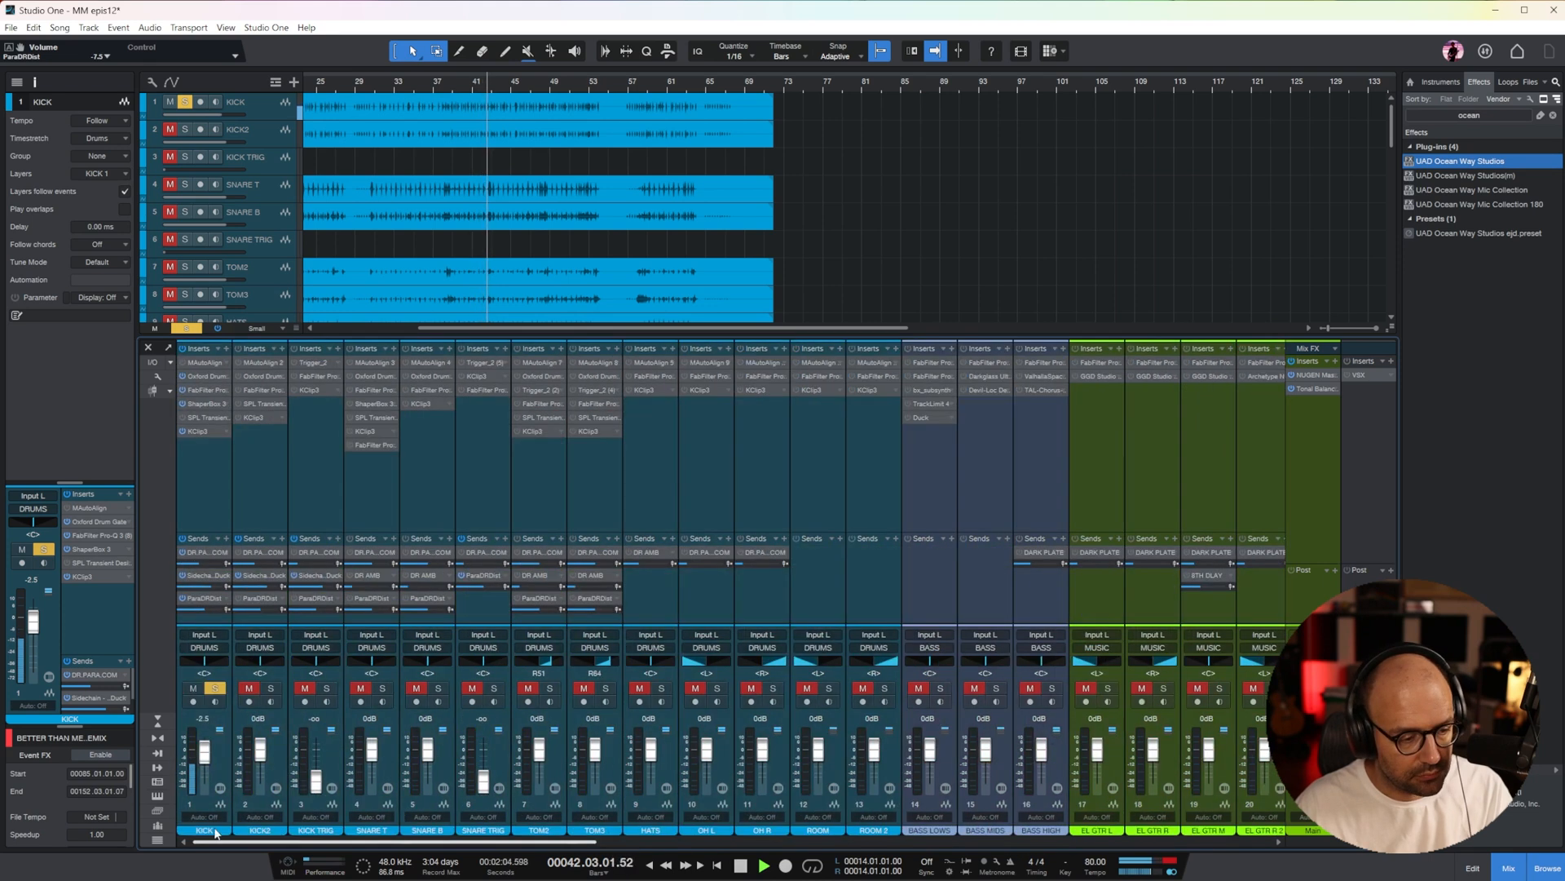
Stop playback, select the KICK2 track and enlarge its height to show its waveform in detail
key(space)
click(206, 468)
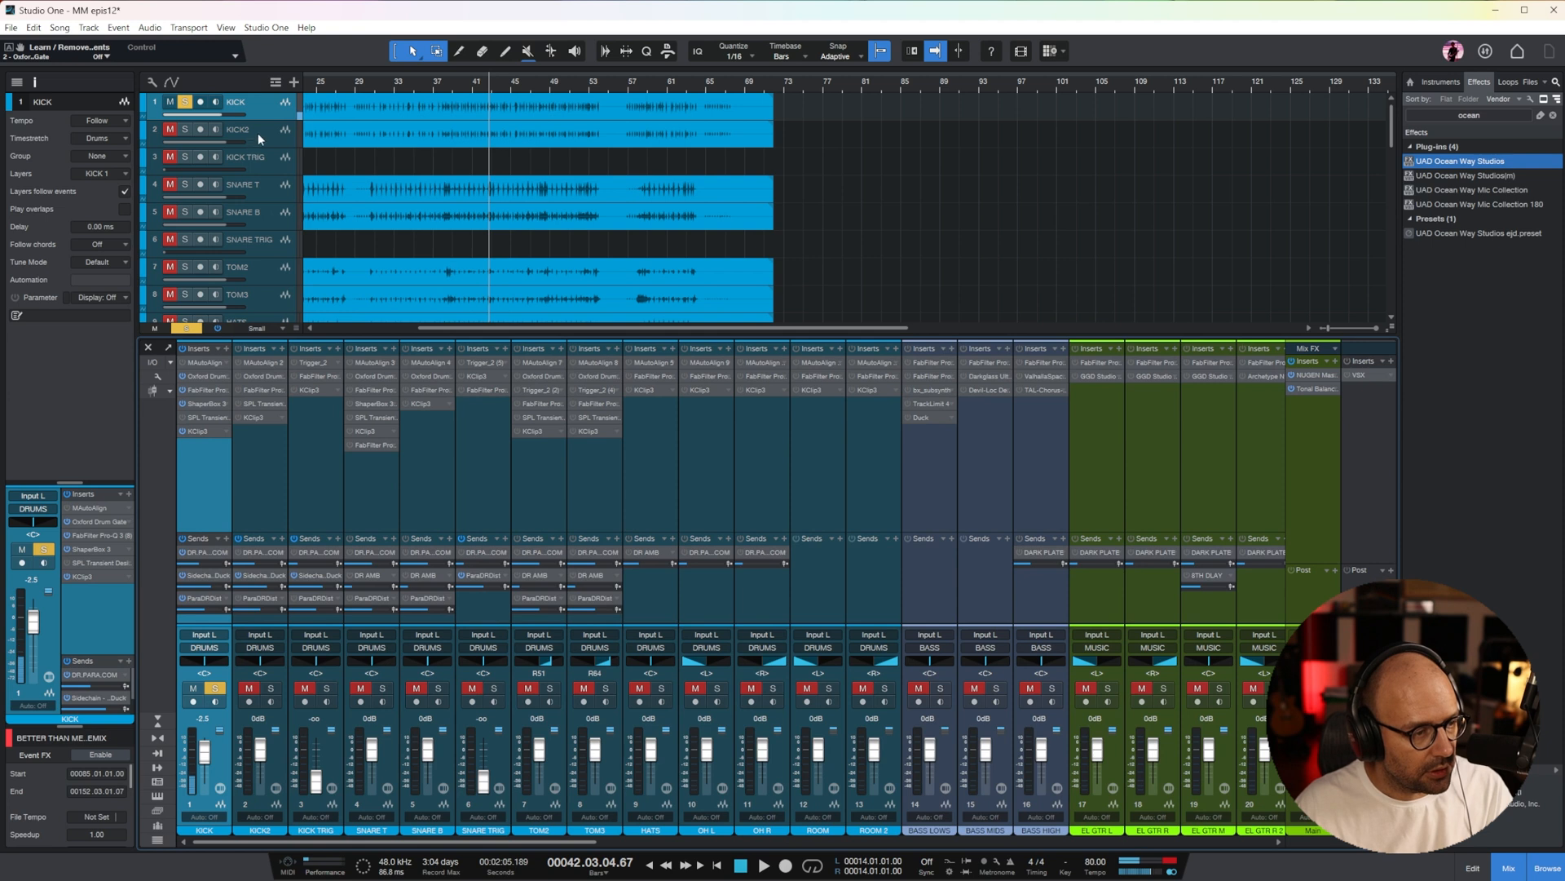
click(258, 133)
drag(438, 329, 331, 324)
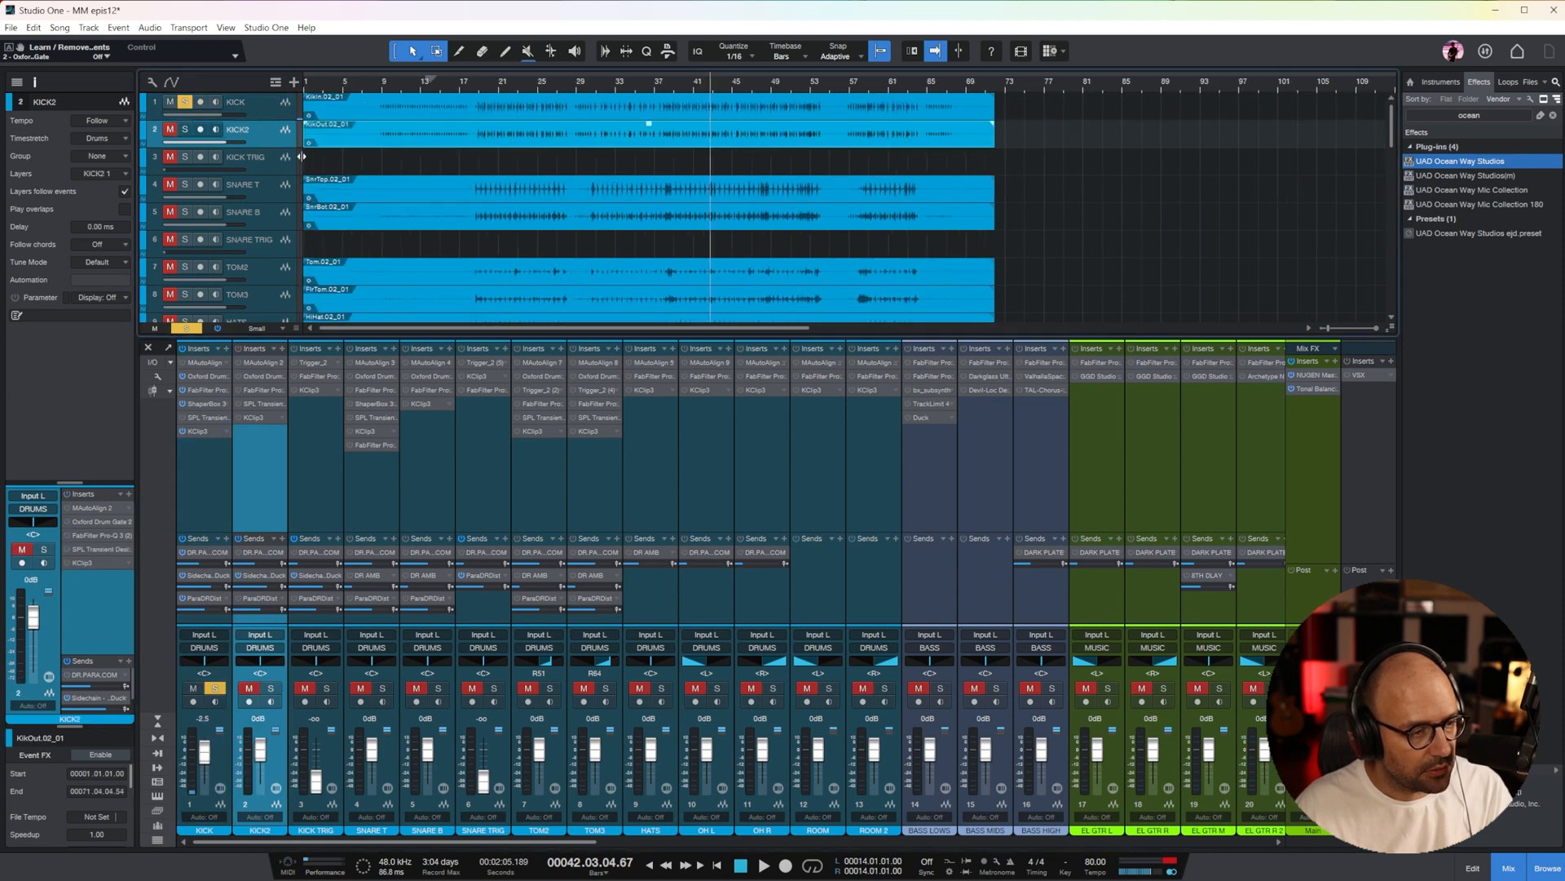
drag(260, 148, 262, 251)
key(e)
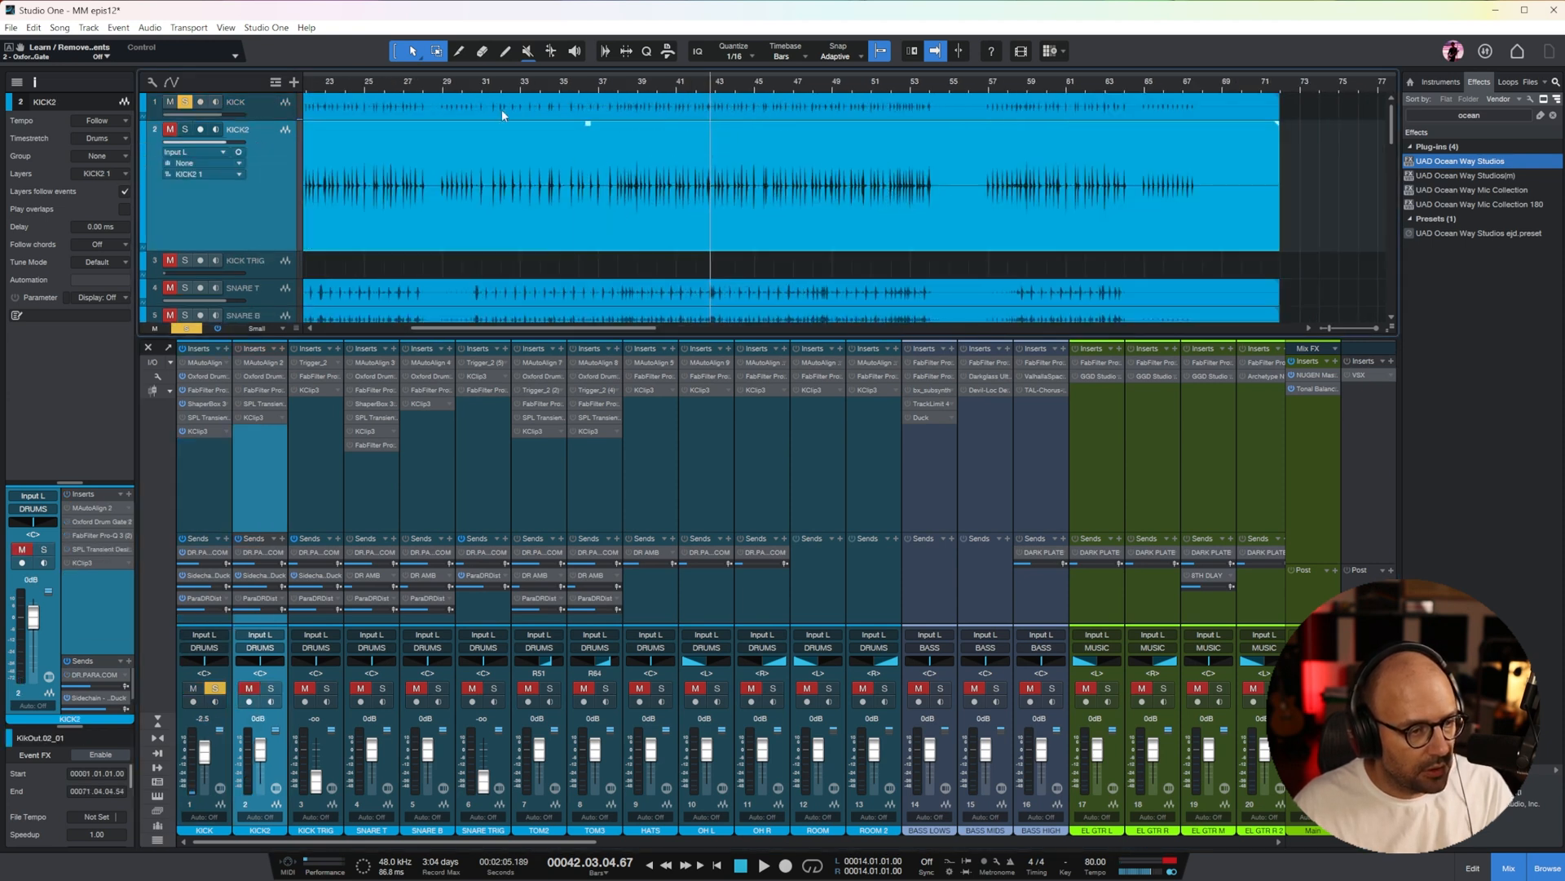
key(w)
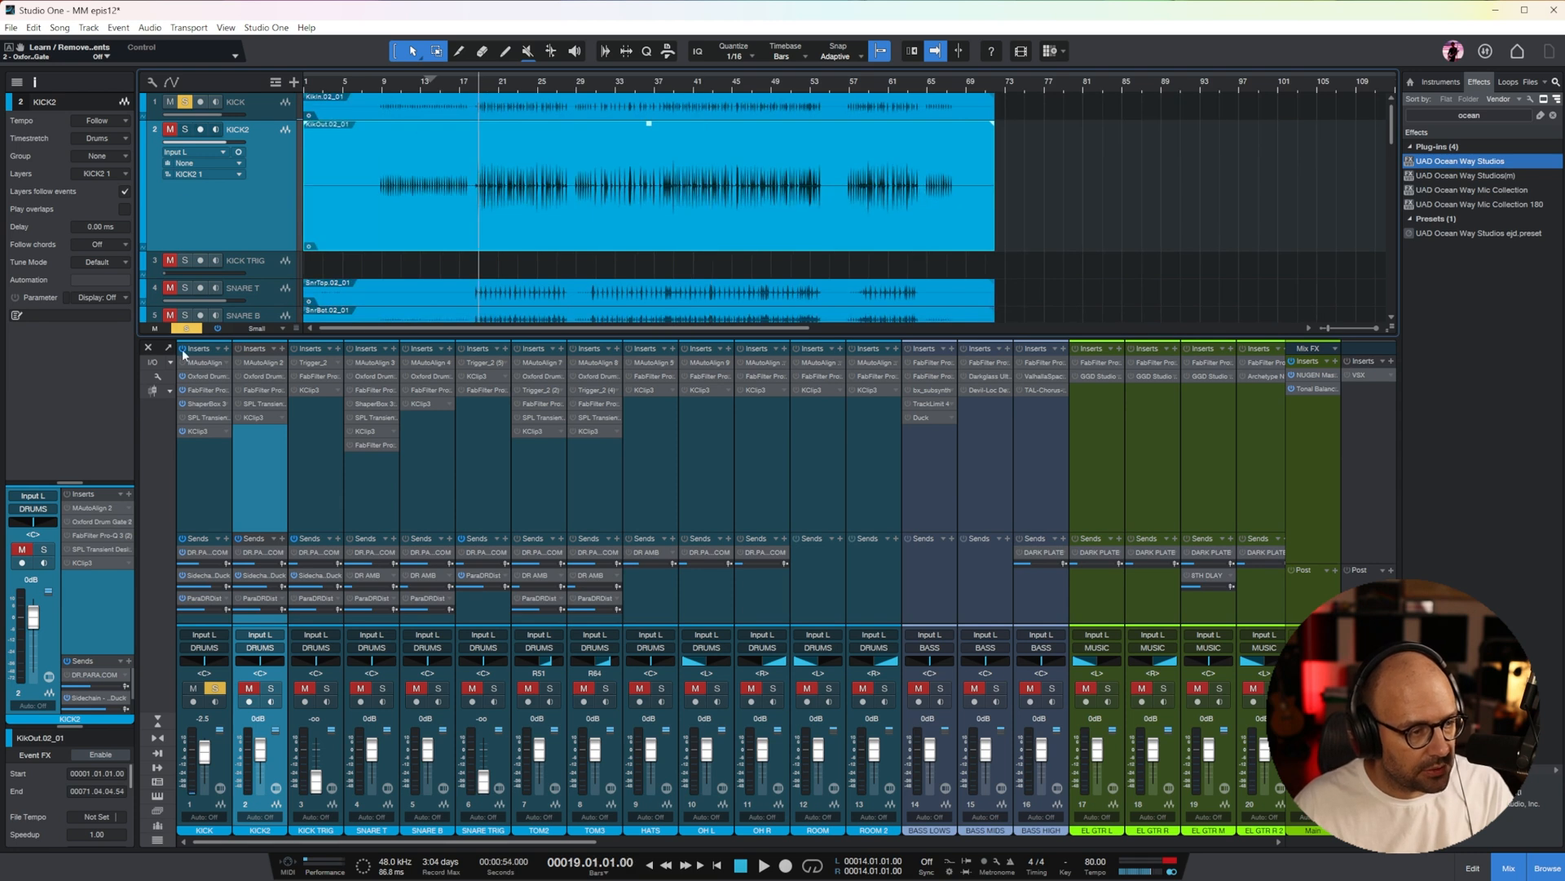
Clear the existing solo, solo KICK2 and play it from bar 19
click(187, 328)
key(s)
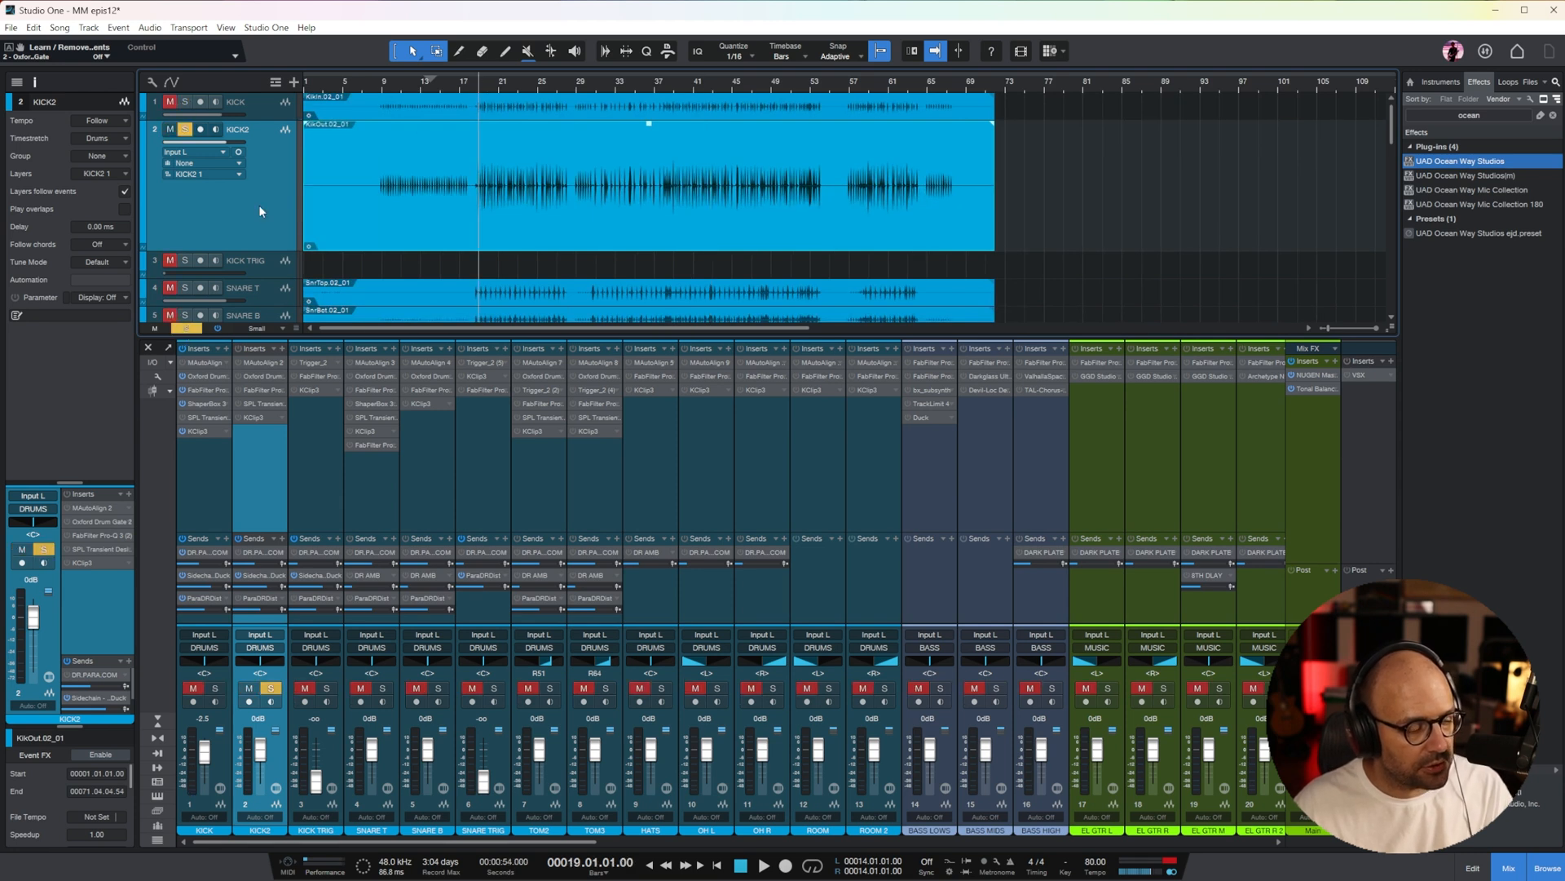
key(e)
key(e)
key(space)
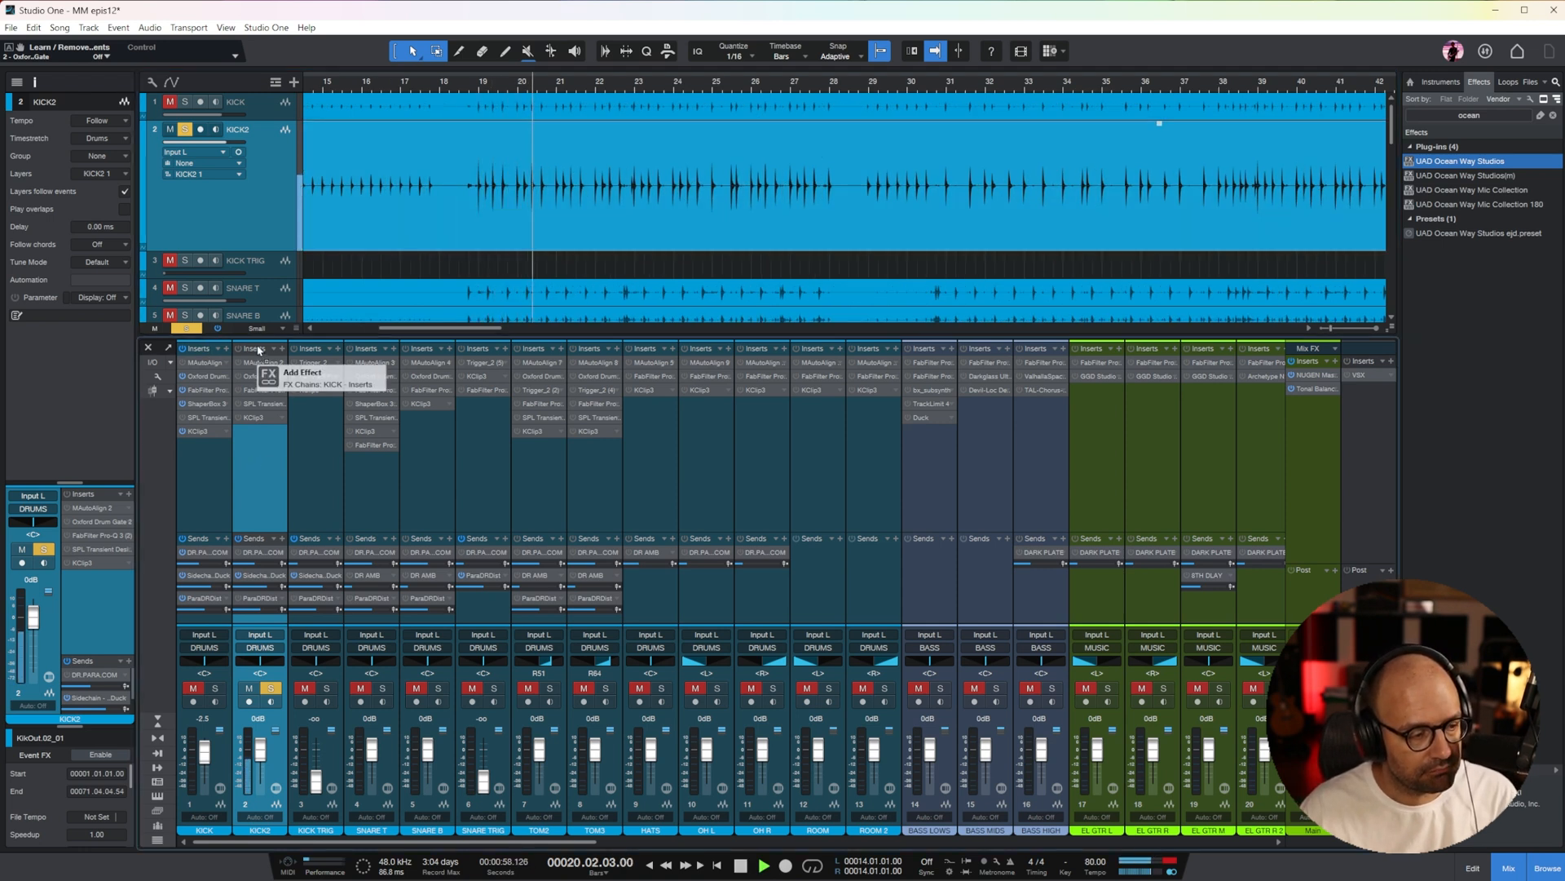
Copy KICK's insert chain onto KICK2 and reshape its Pro-Q 3 curve with a high cut at about 106 Hz and the low boost flattened
drag(261, 344, 264, 350)
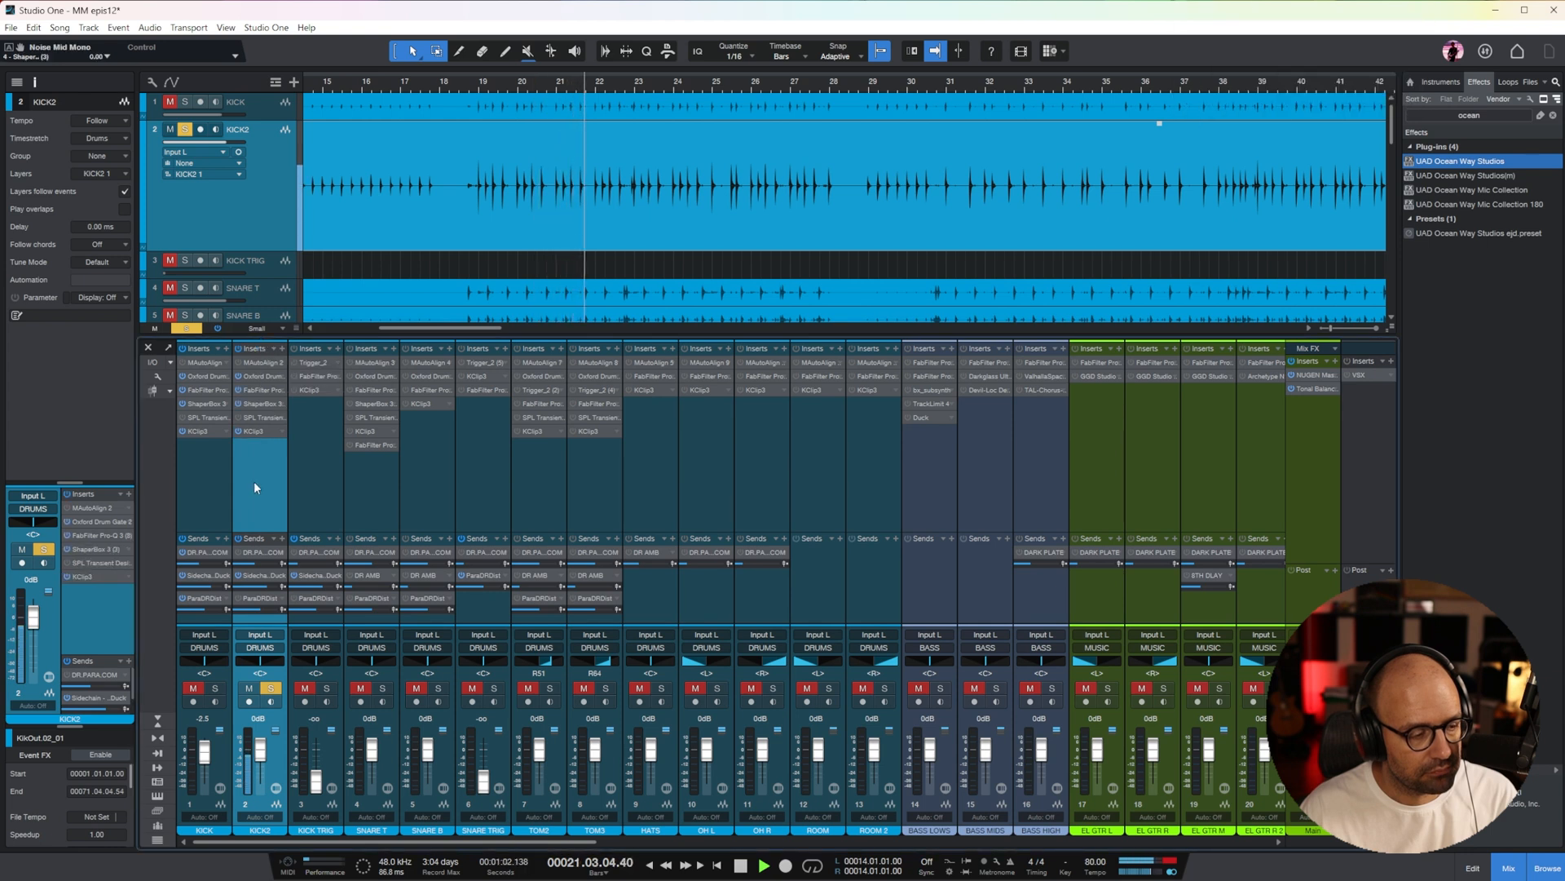
click(261, 391)
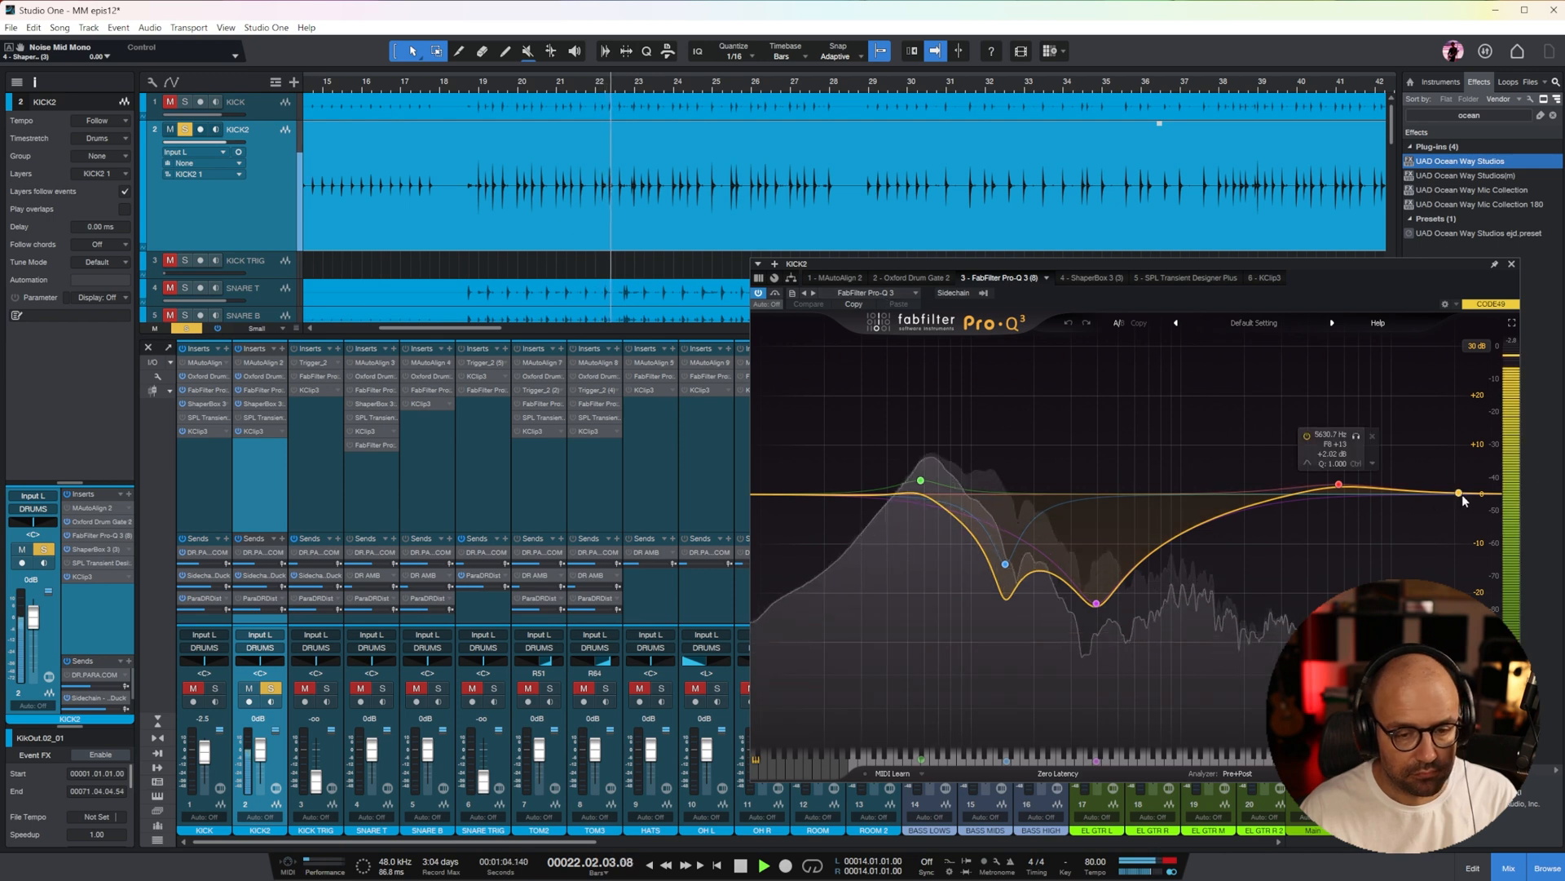
drag(1476, 494, 922, 492)
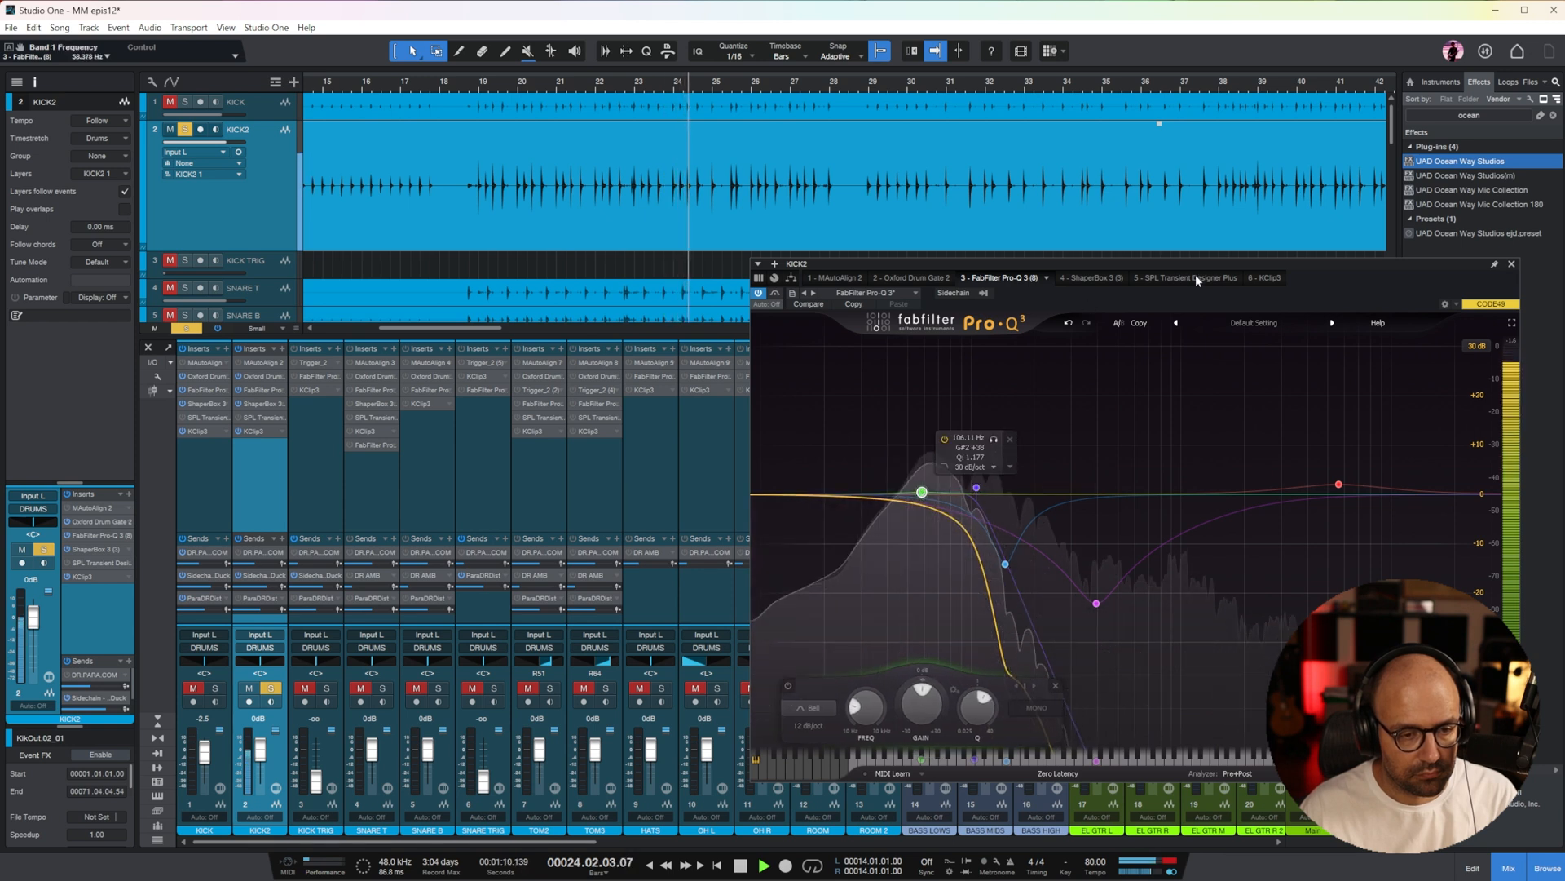
Set the input gain of KICK2's KClip 3 to 11.1 dB, close the plug-in and stop playback
click(1263, 278)
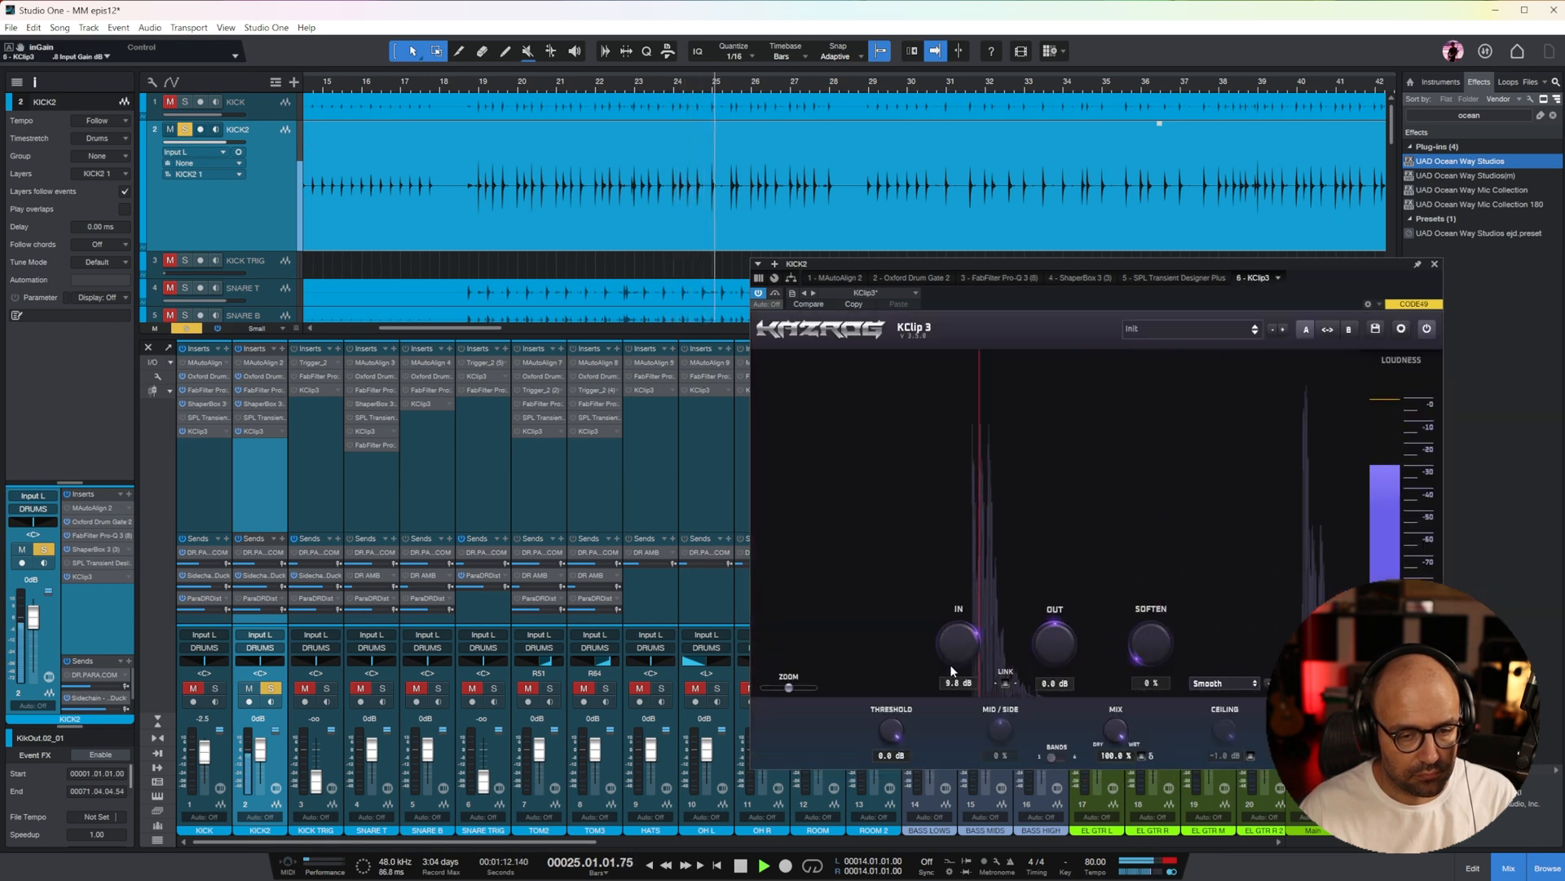
click(1435, 263)
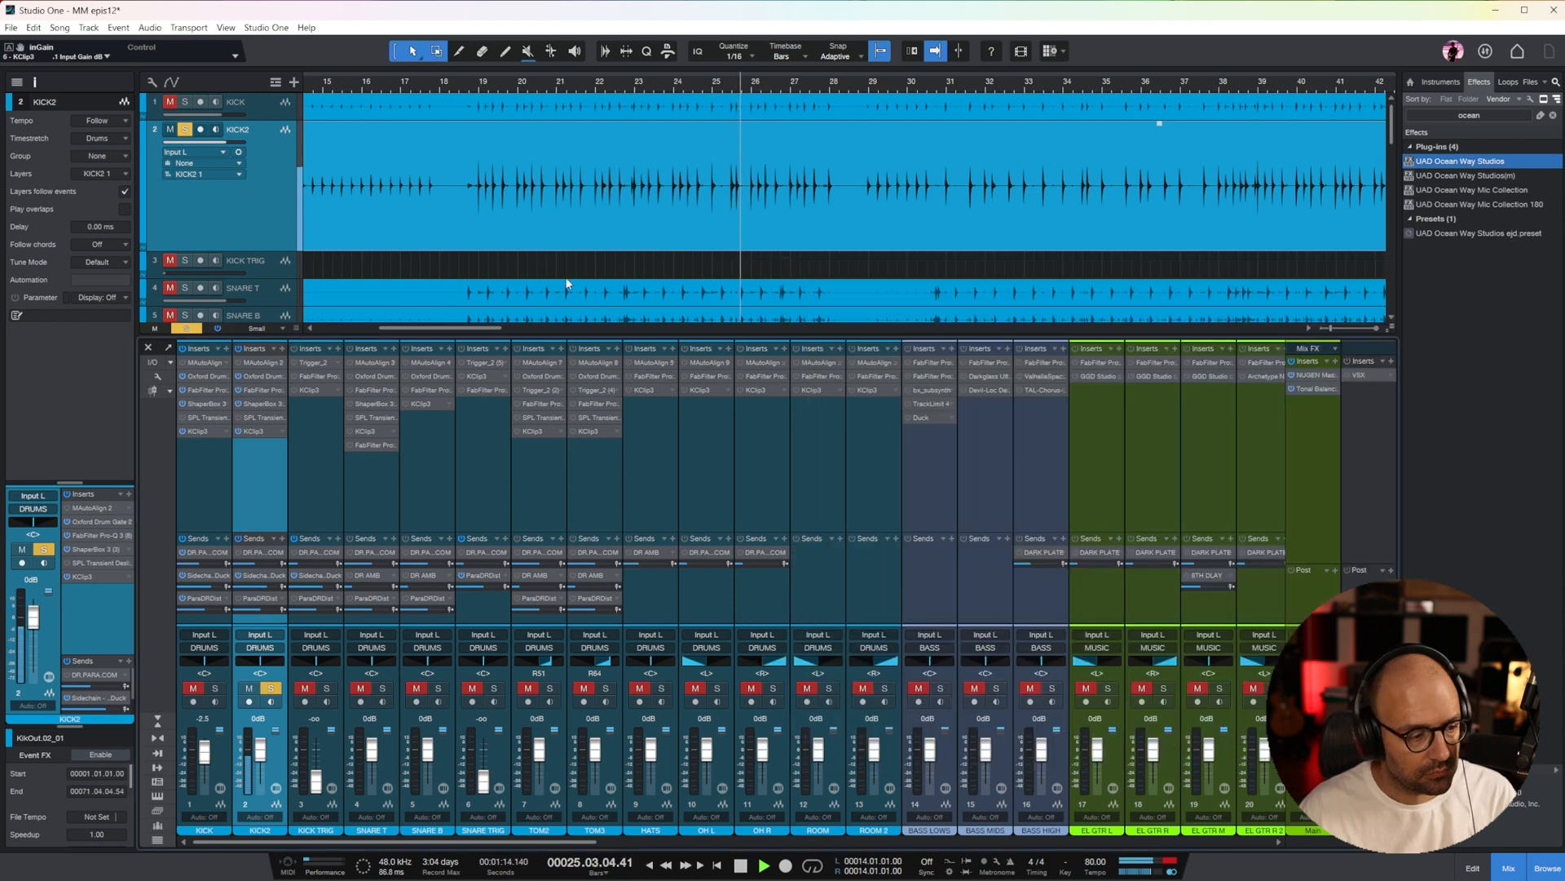
key(space)
Search the effects for "bx" and insert bx_subsynth on KICK2 after ShaperBox 3
double_click(1468, 115)
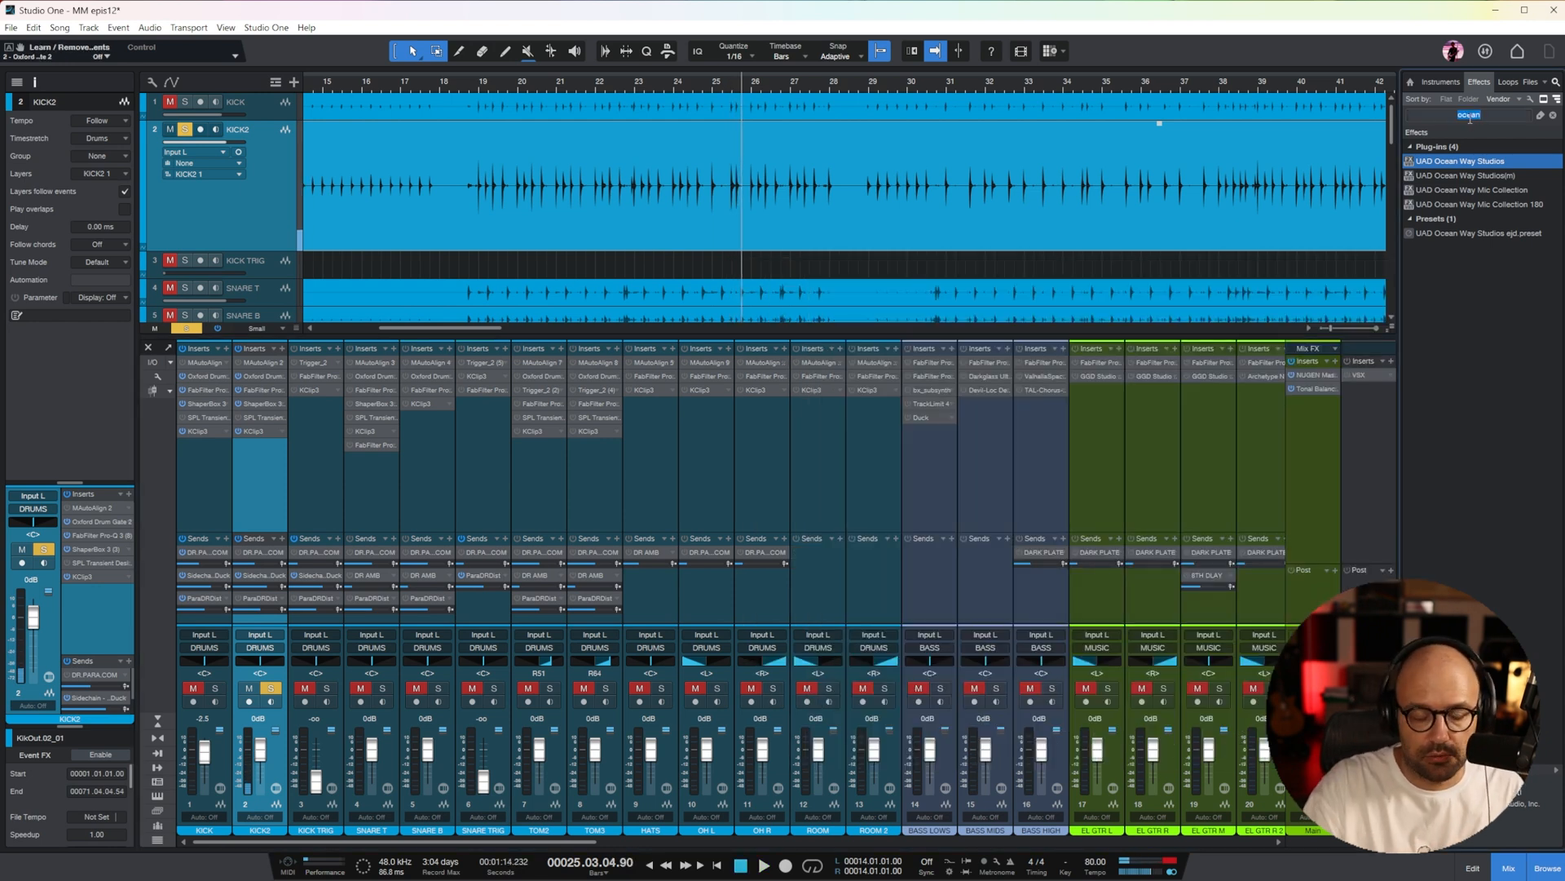
text(bx)
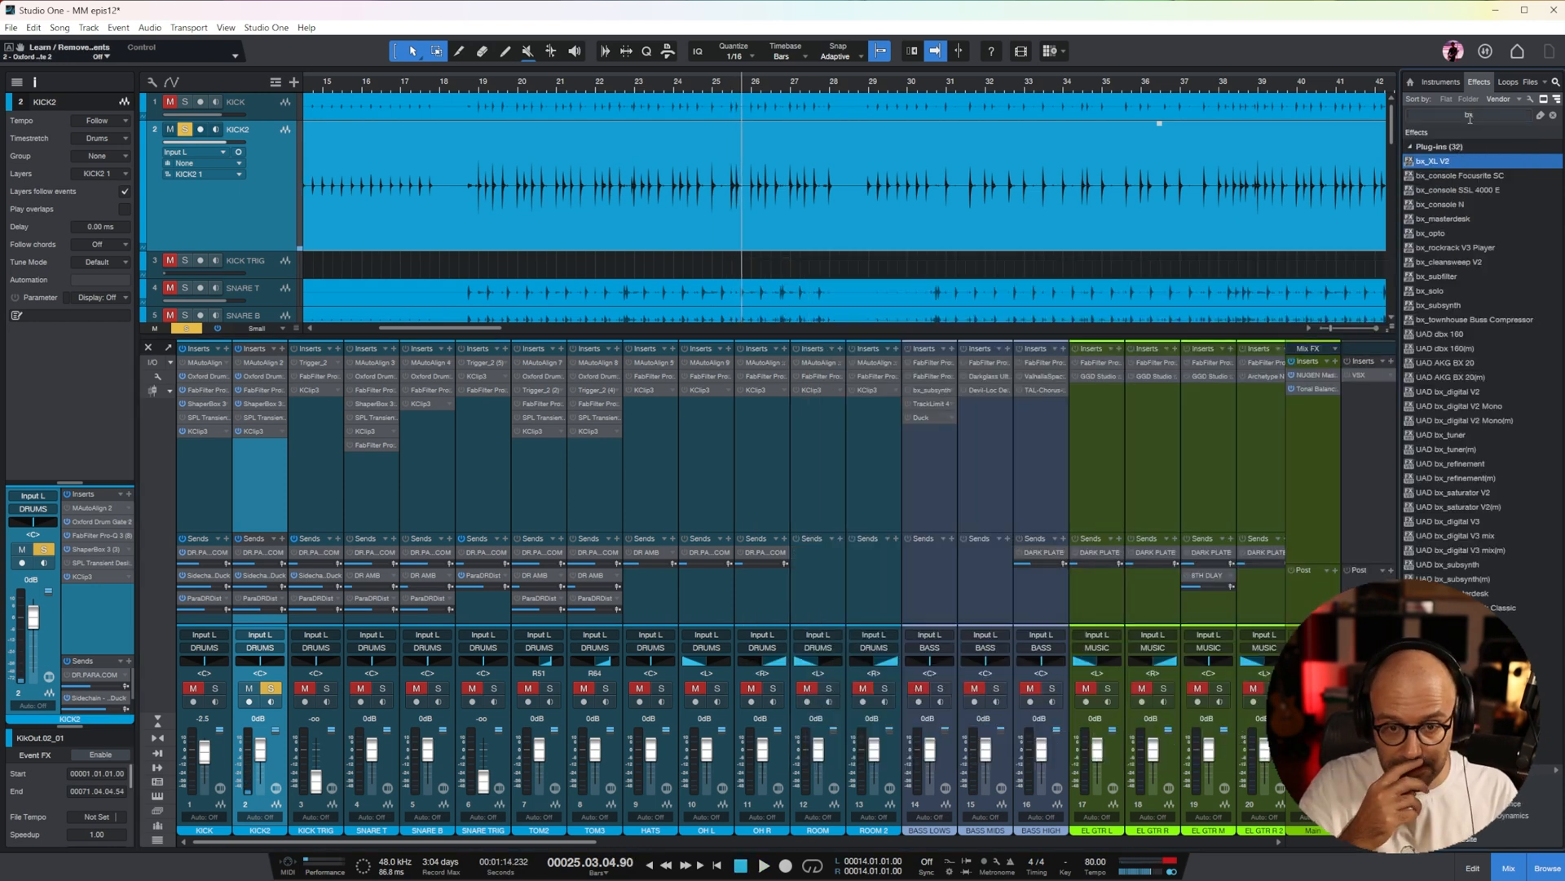
drag(1446, 310, 265, 412)
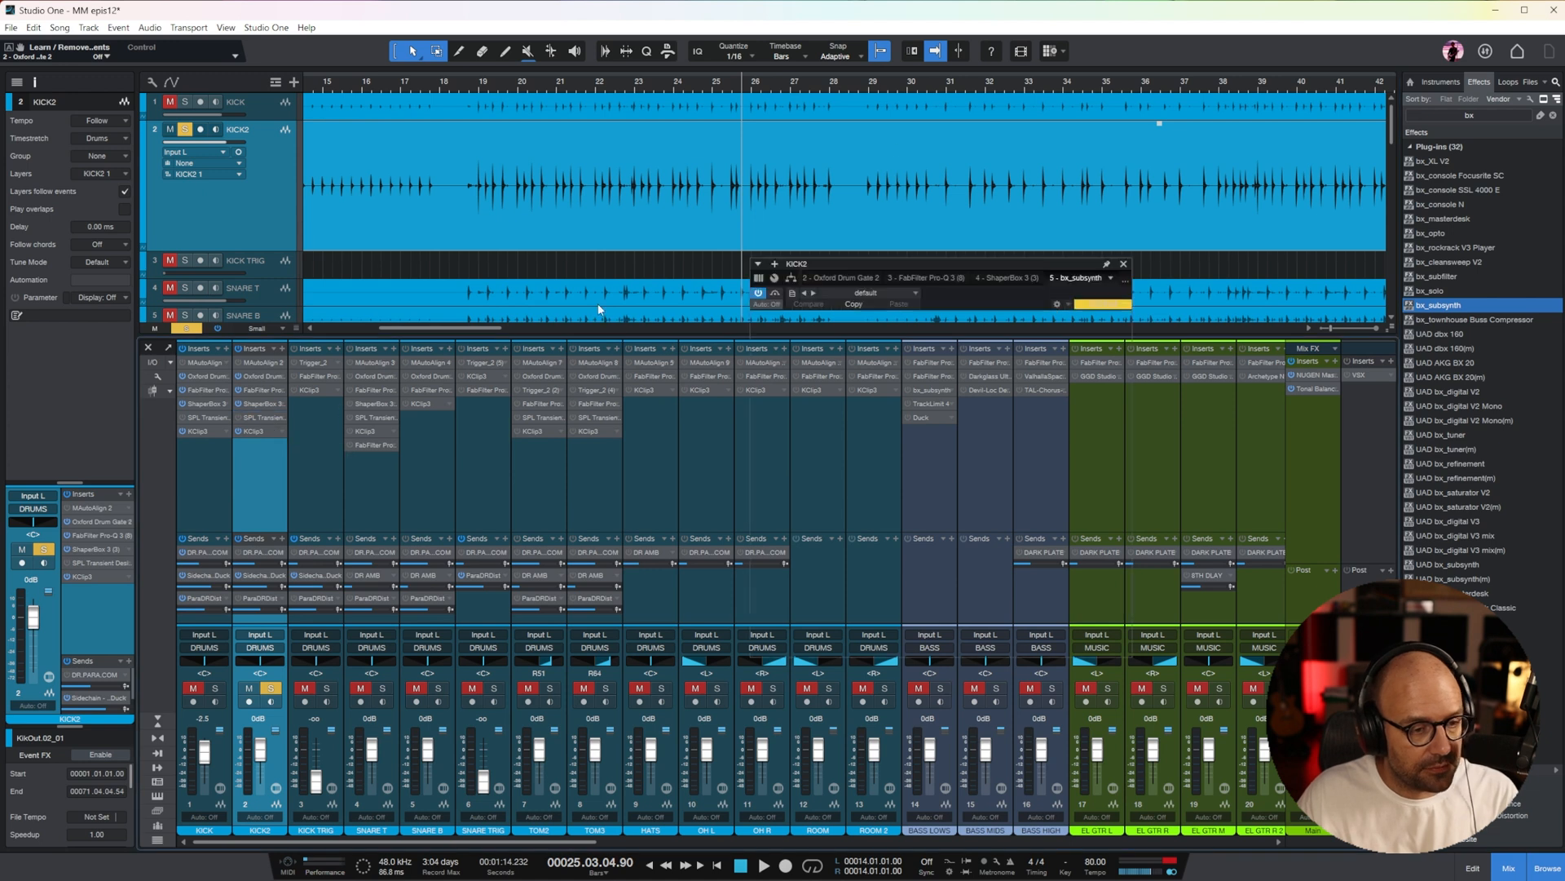
From bar 22, dial in KICK2's bx_subsynth with 34% Subharmonics and 70% Mix, and place it after KClip 3 in the chain
click(605, 82)
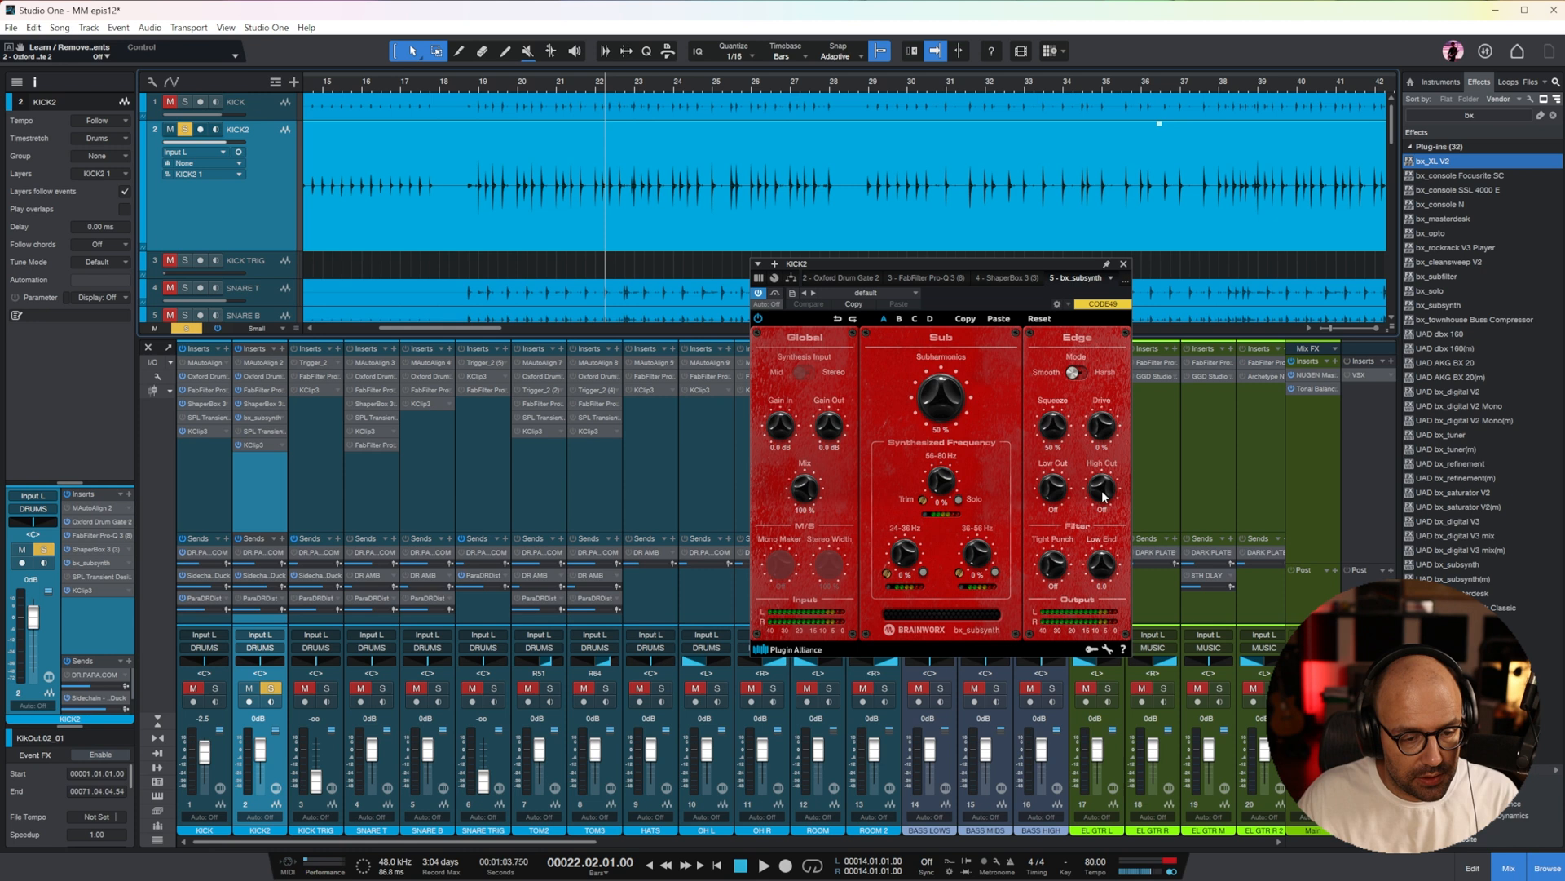
drag(805, 492, 826, 573)
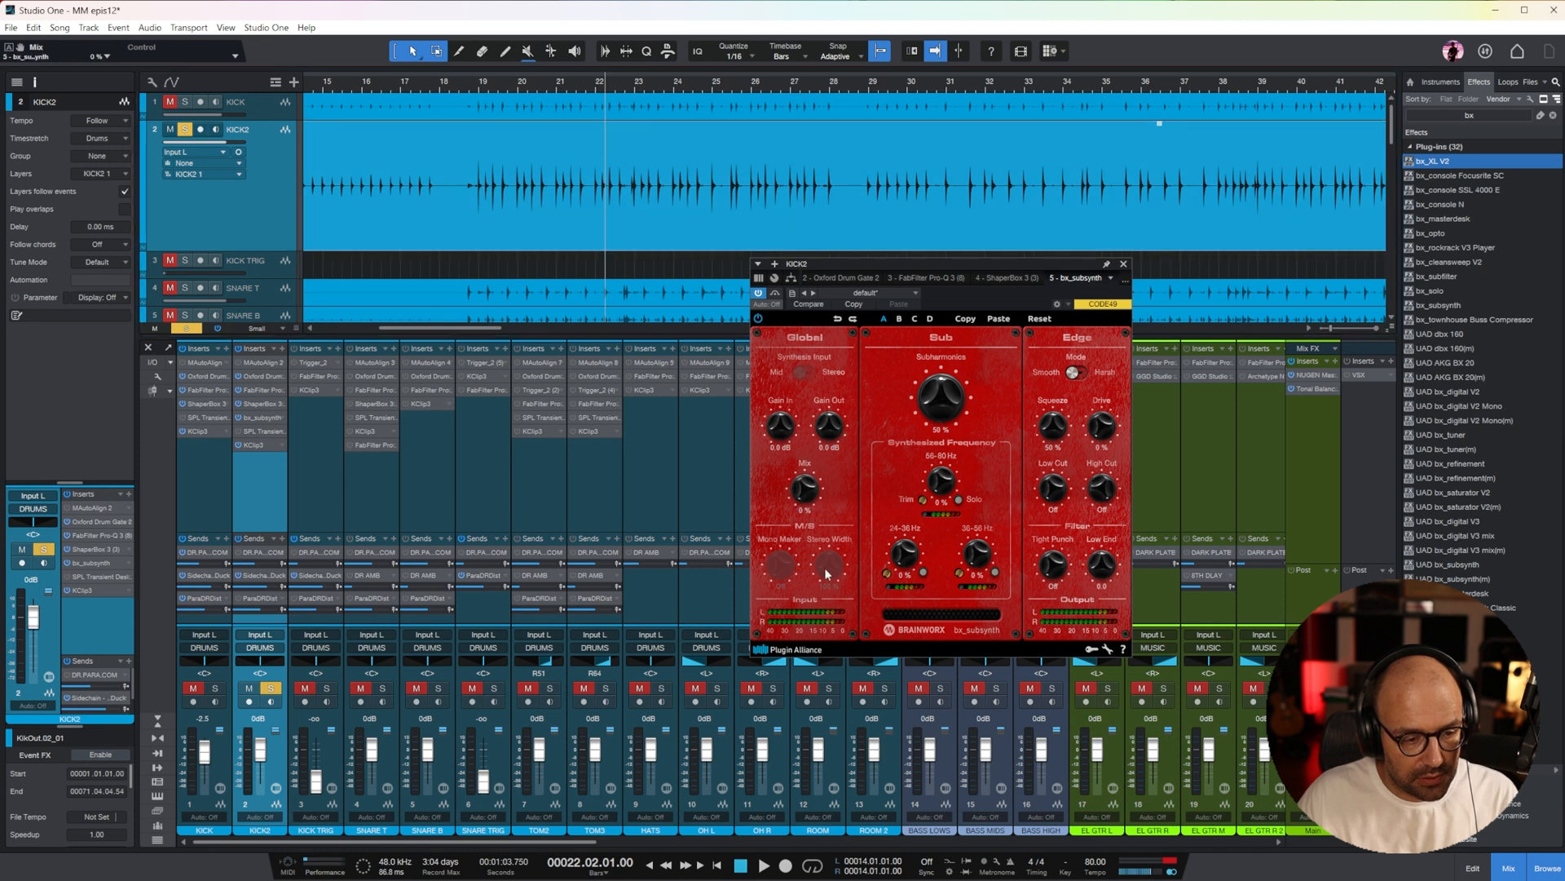
drag(801, 502, 805, 439)
drag(930, 398, 927, 415)
mouse_move(807, 485)
mouse_down()
mouse_move(814, 453)
mouse_move(814, 471)
mouse_up()
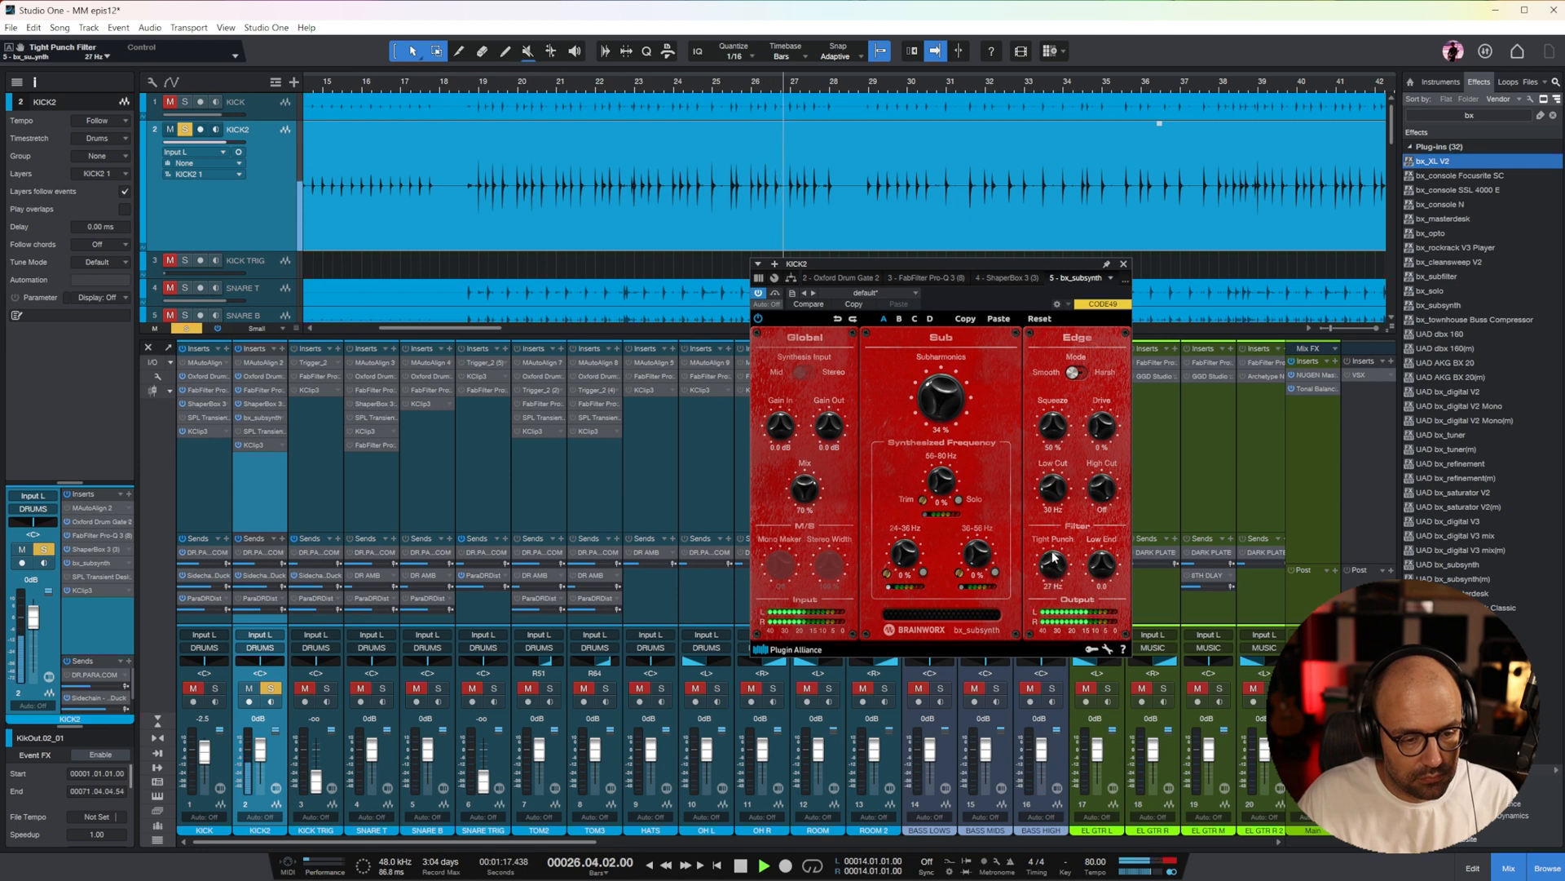
mouse_move(260, 416)
mouse_down()
mouse_move(270, 477)
mouse_move(266, 442)
mouse_up()
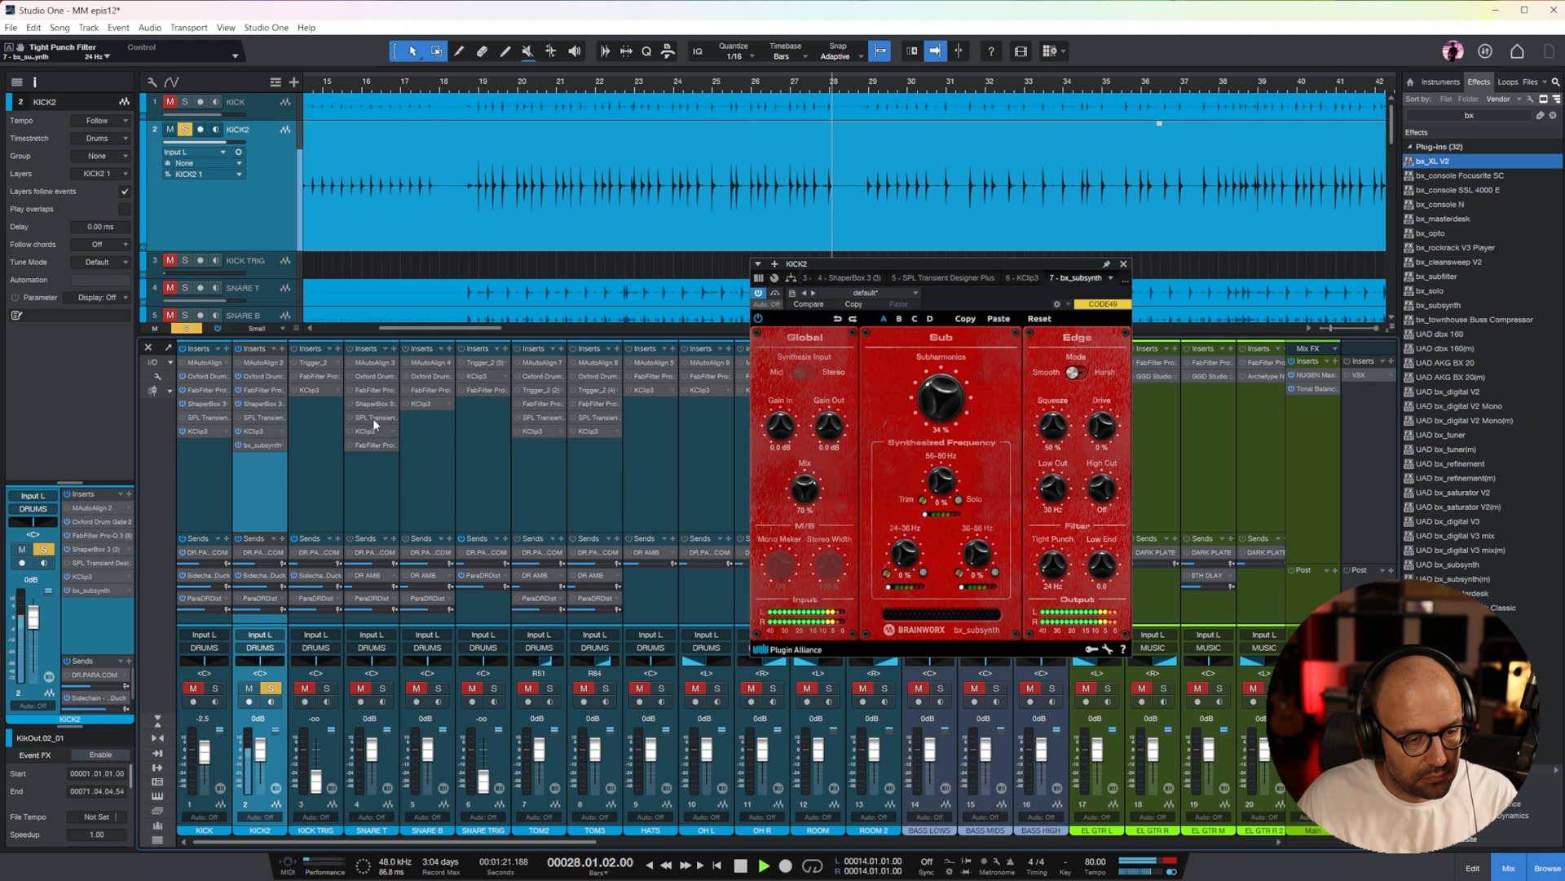
click(1021, 277)
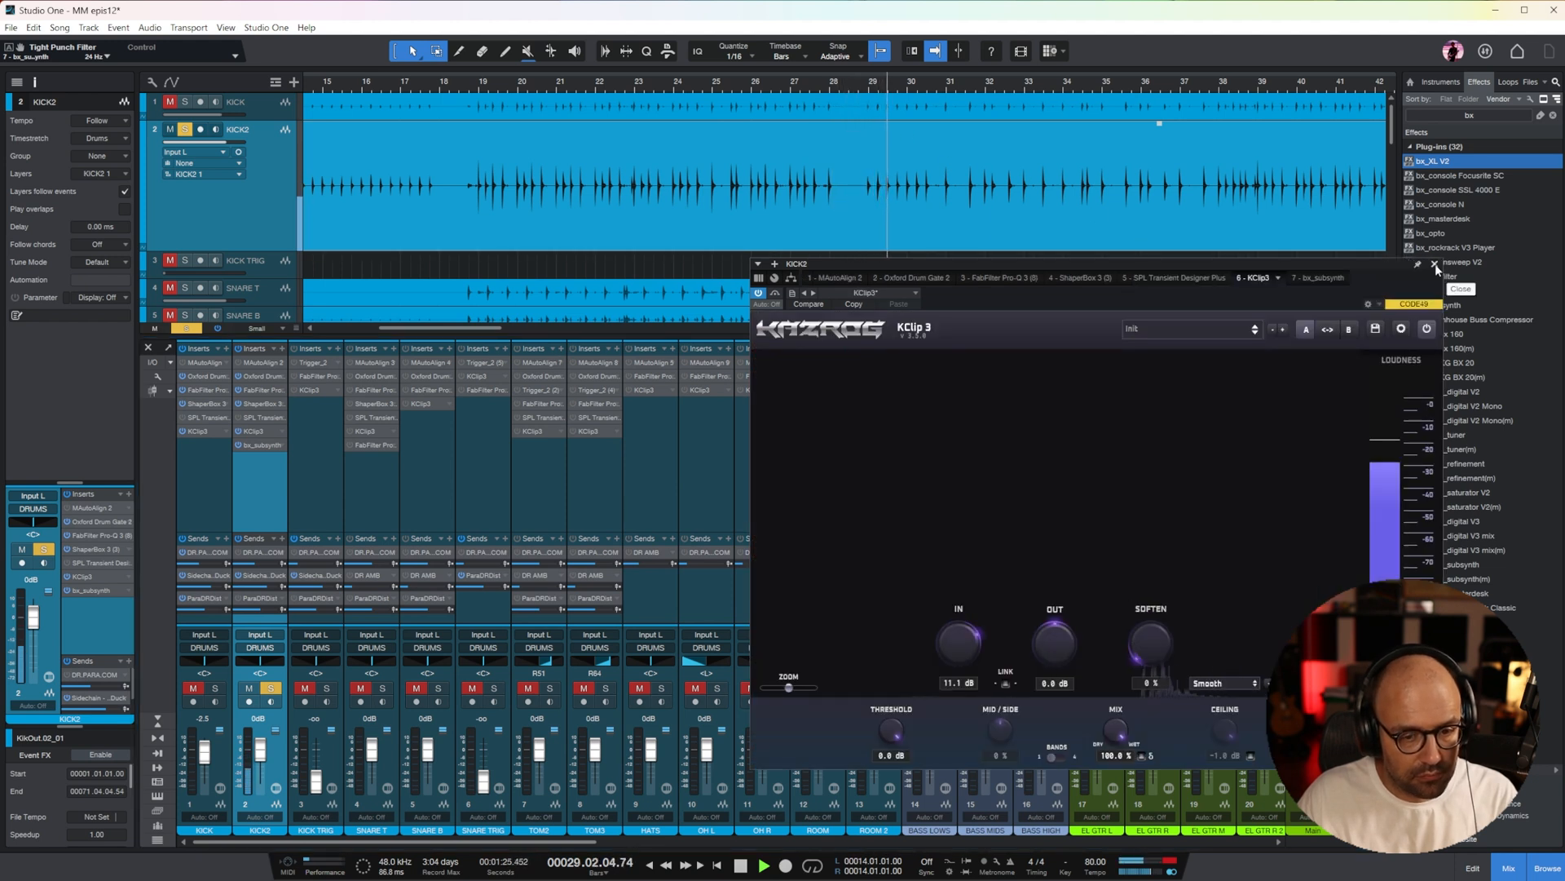
Lower the Leveller's Soft Target in KICK2's Oxford Drum Gate to -33.0 dB and close the plug-in
click(258, 376)
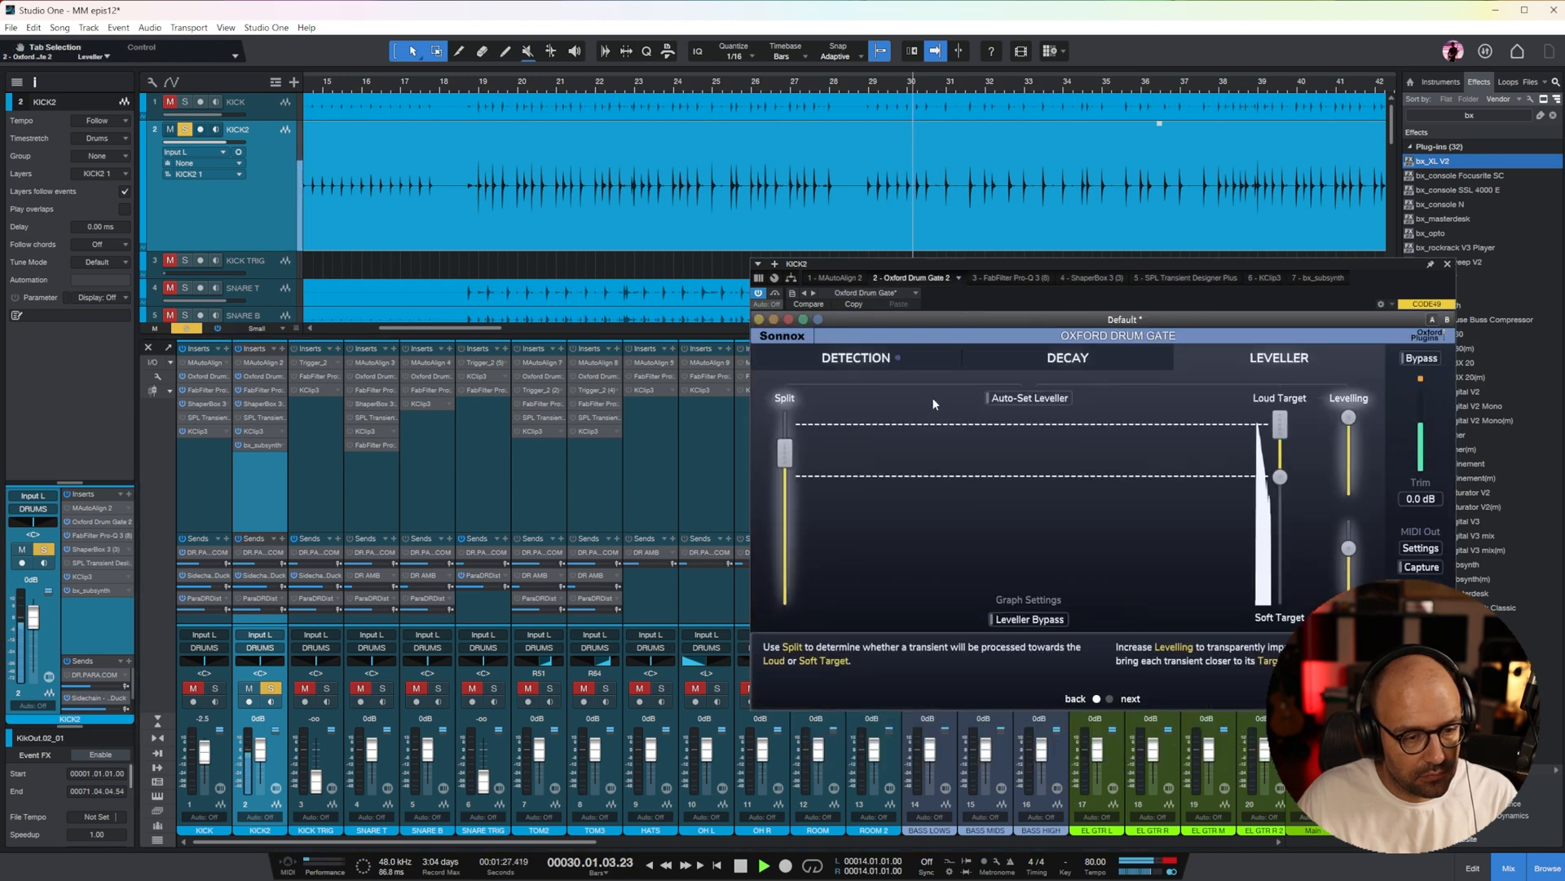
drag(1284, 486, 1283, 507)
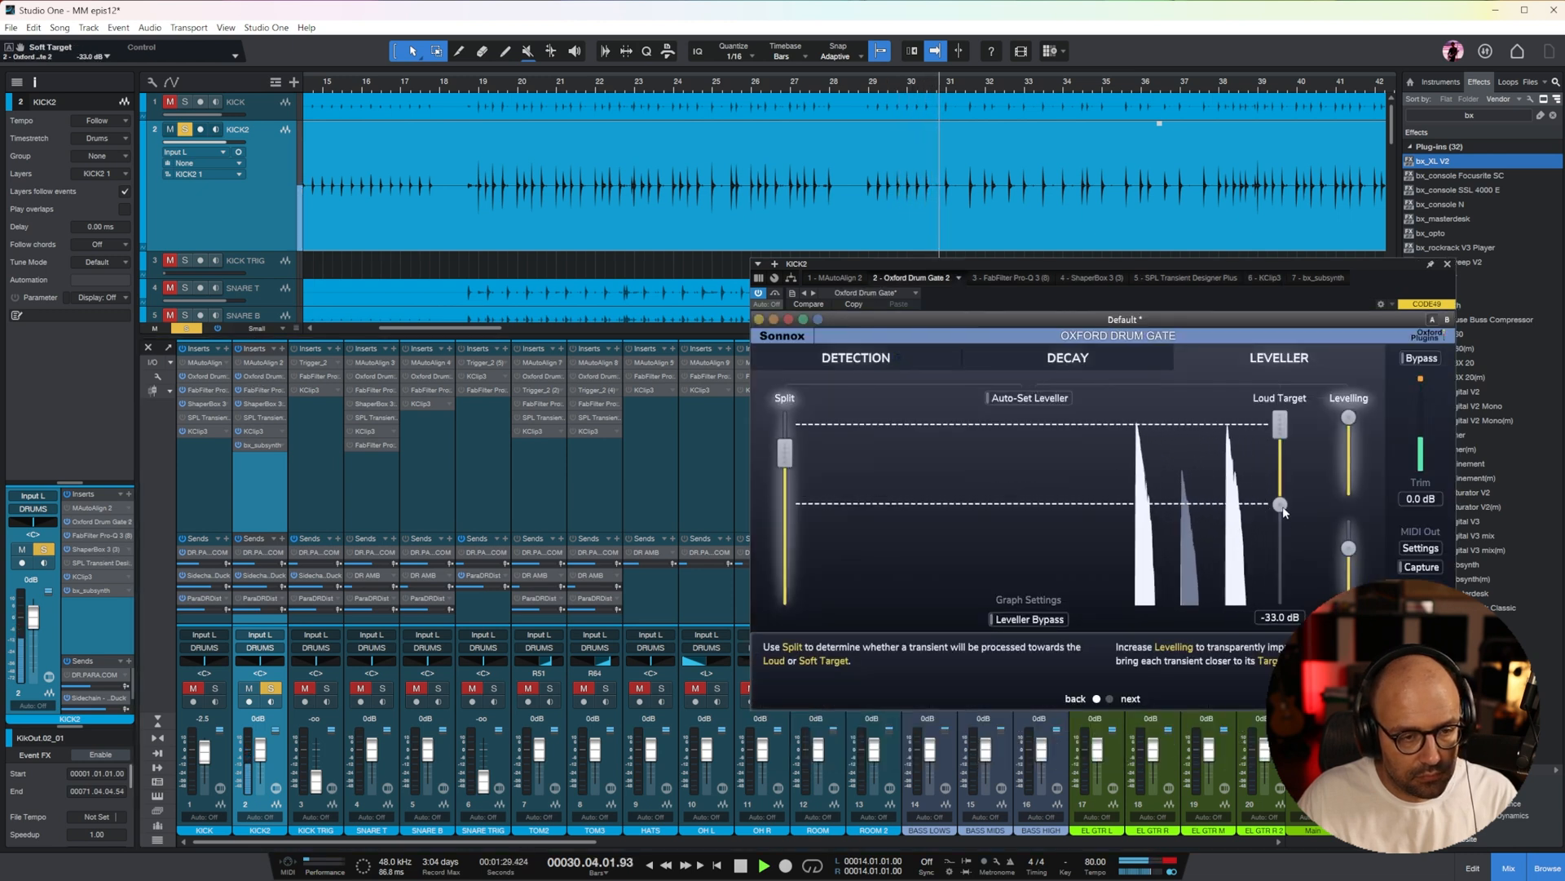
click(1447, 264)
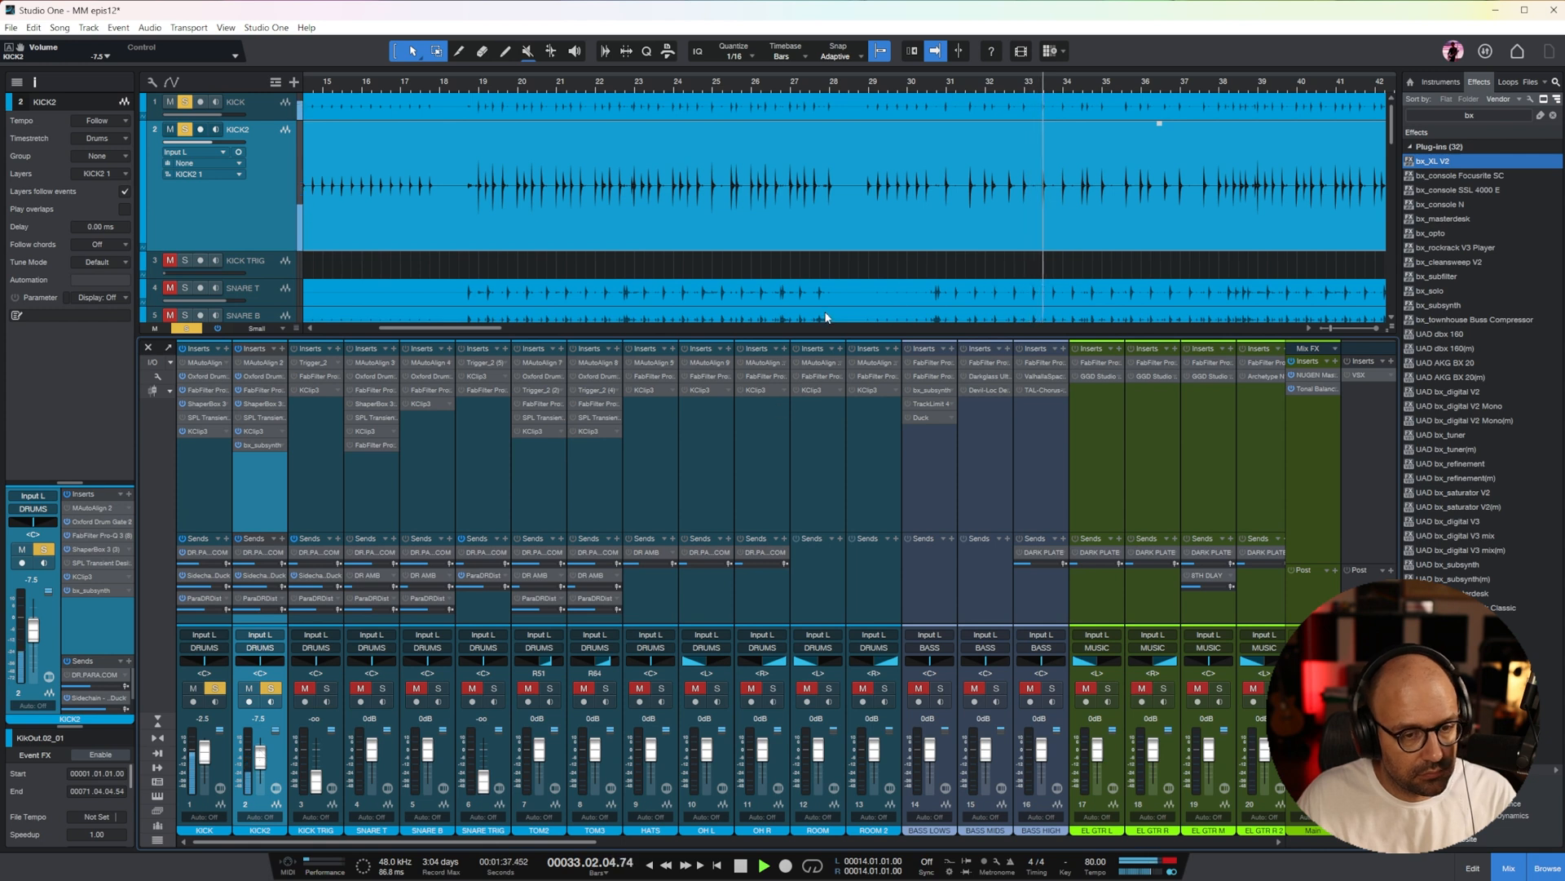
Unsolo KICK2 and KICK, solo SNARE T and start playback with the snare tracks in view
click(271, 689)
click(215, 689)
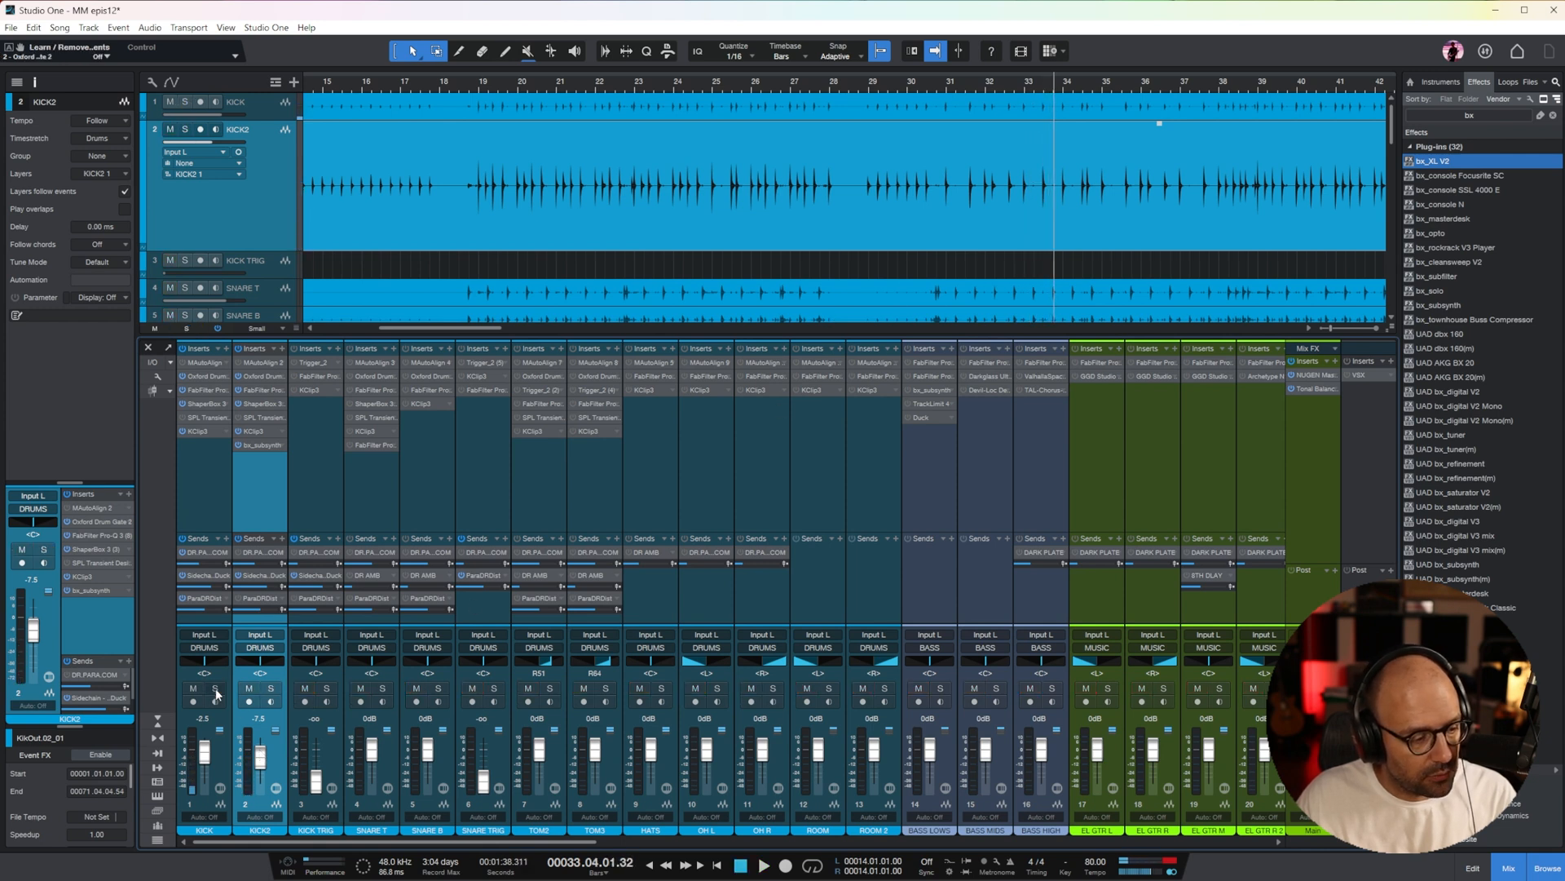
click(371, 490)
click(382, 689)
key(space)
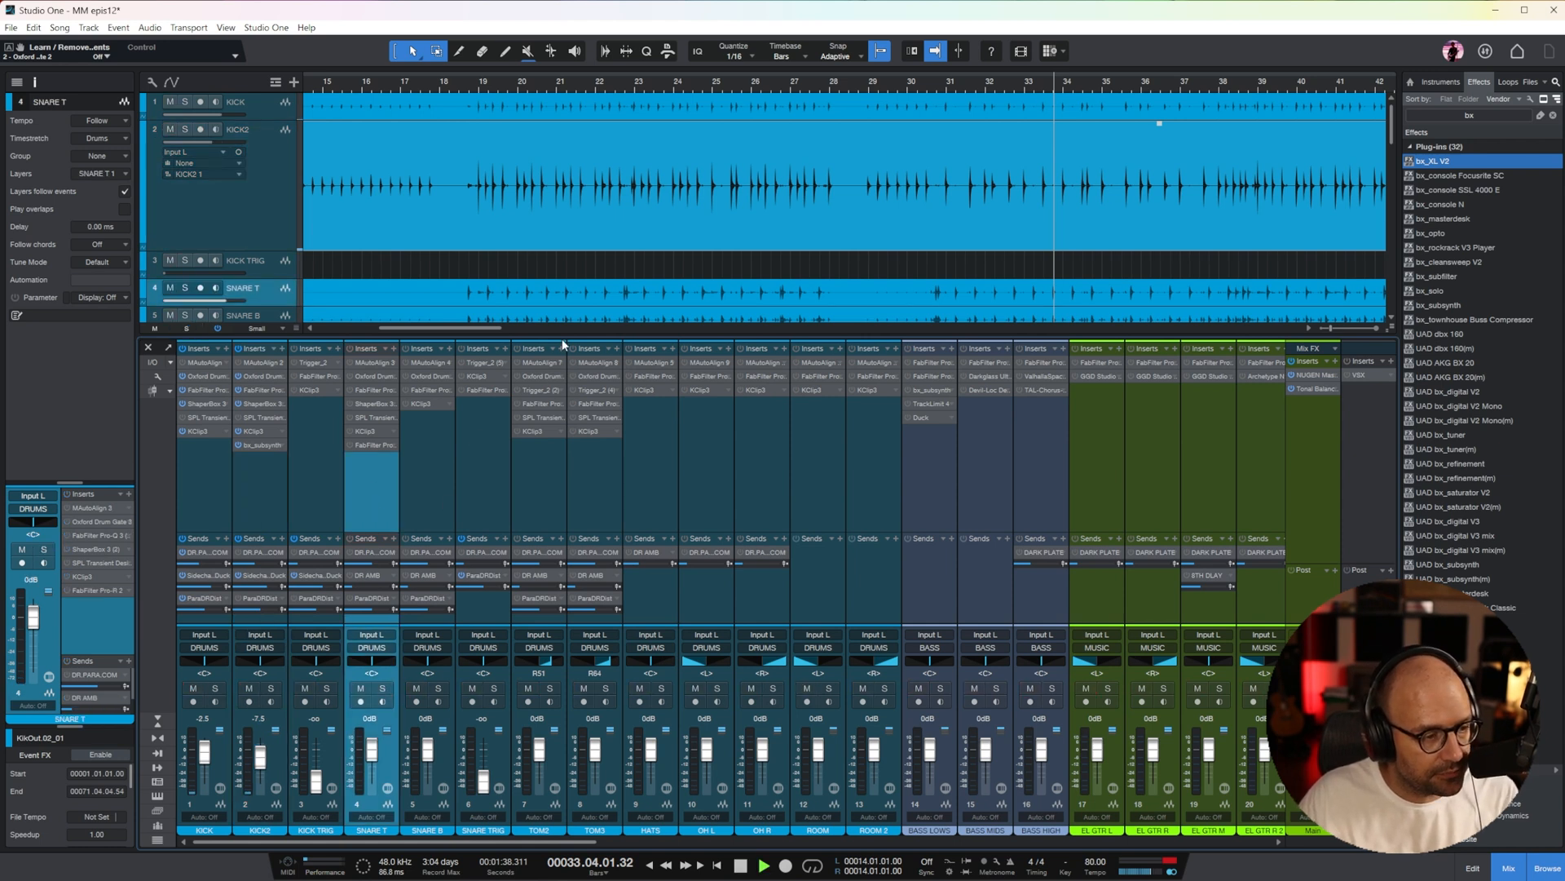
scroll(669, 226, down, 3)
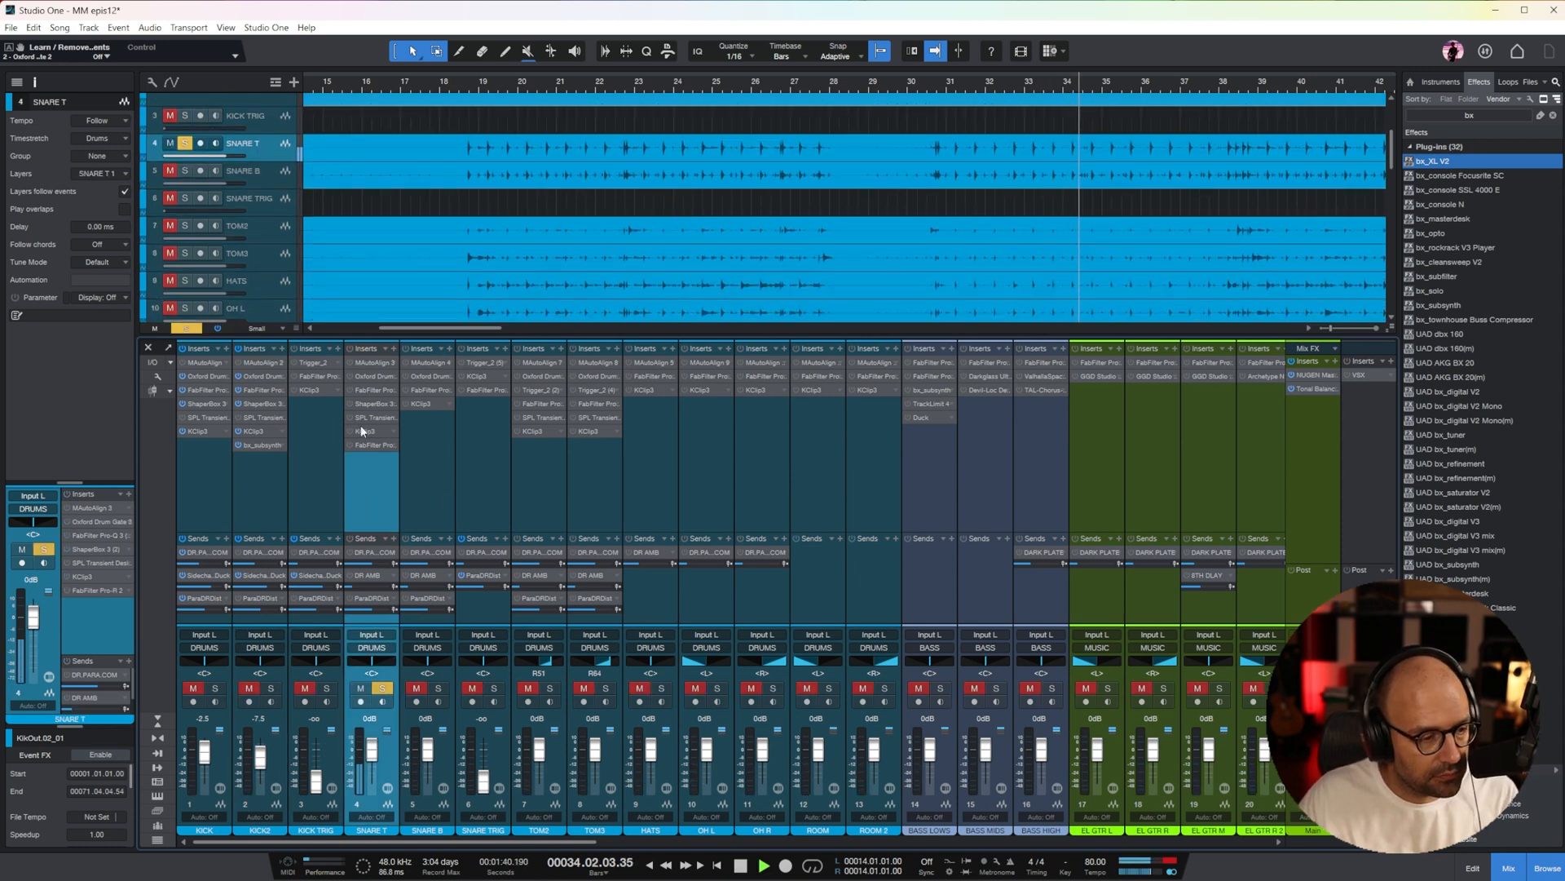
Enable SNARE T's Oxford Drum Gate and set snare matching with a 42% Match Threshold and a -40.5 dB Open Threshold
click(365, 375)
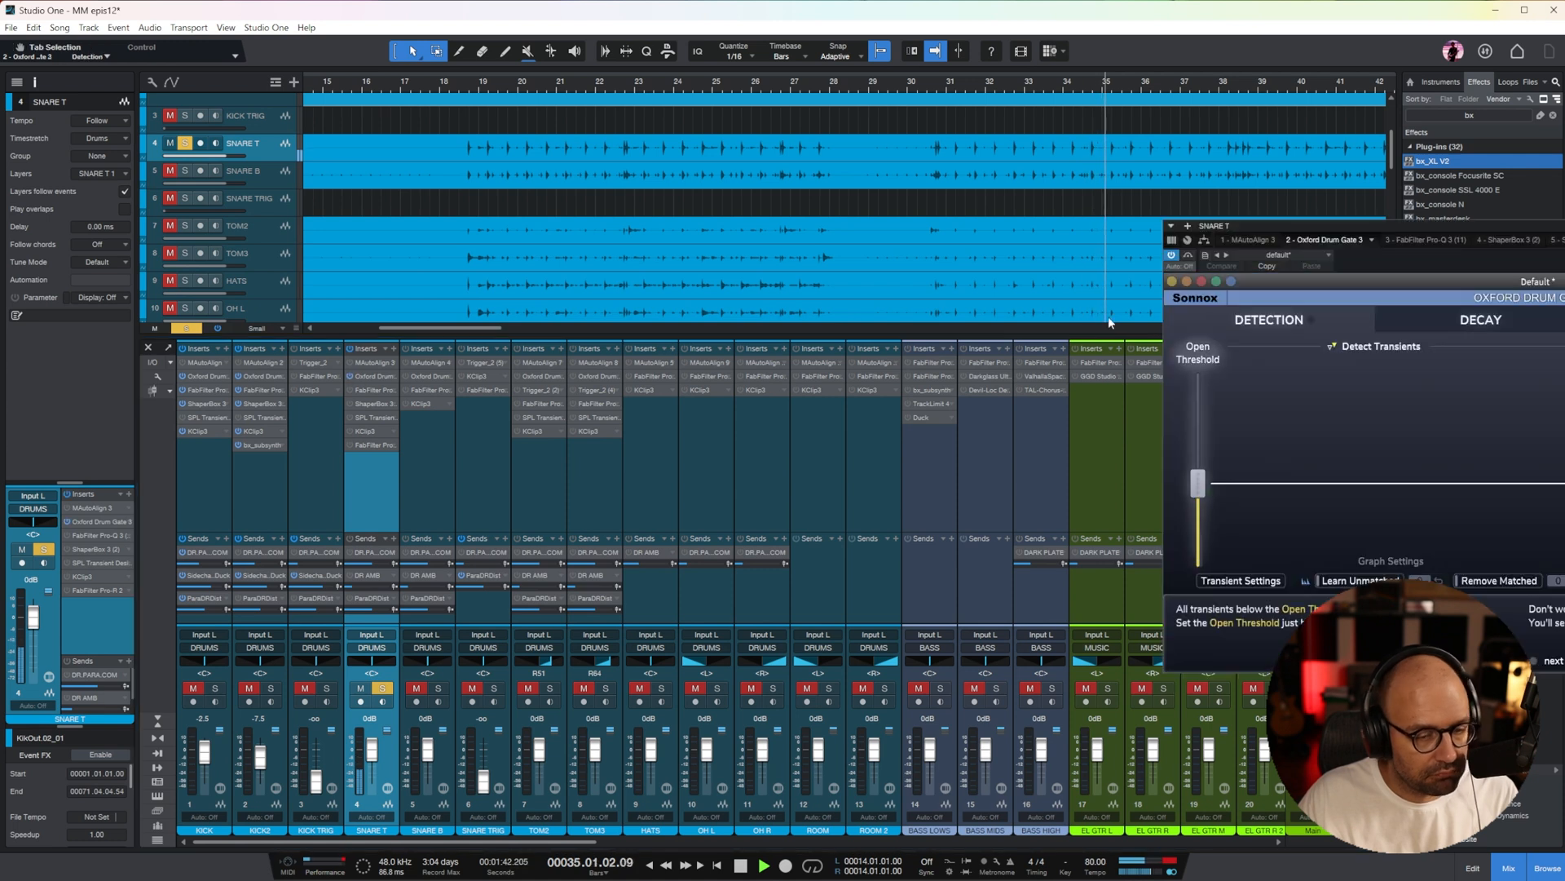
drag(1196, 460, 1199, 480)
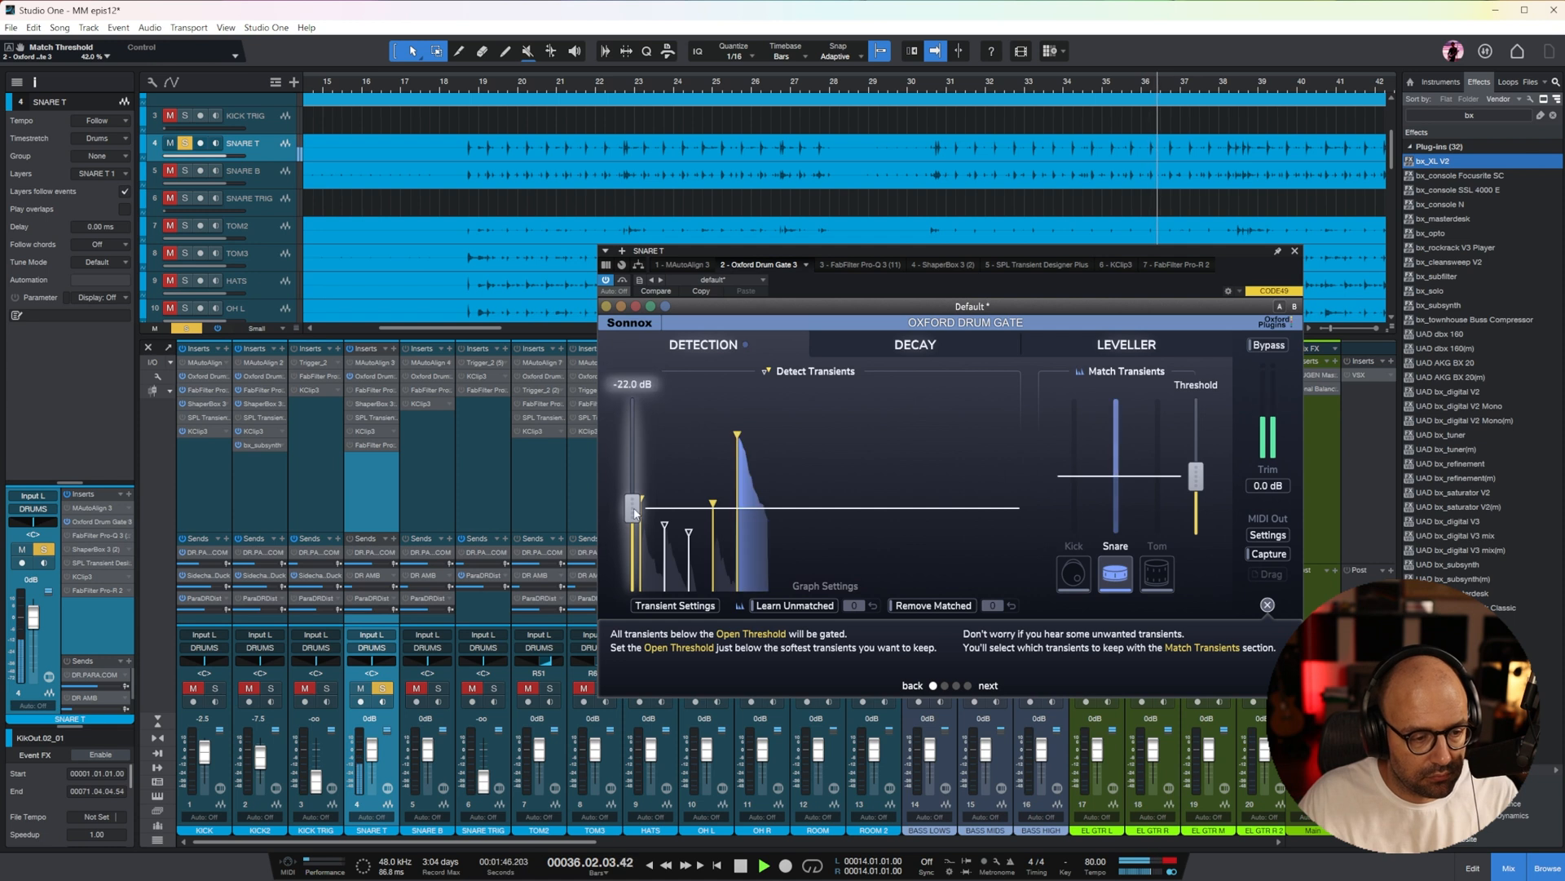
drag(632, 507, 632, 534)
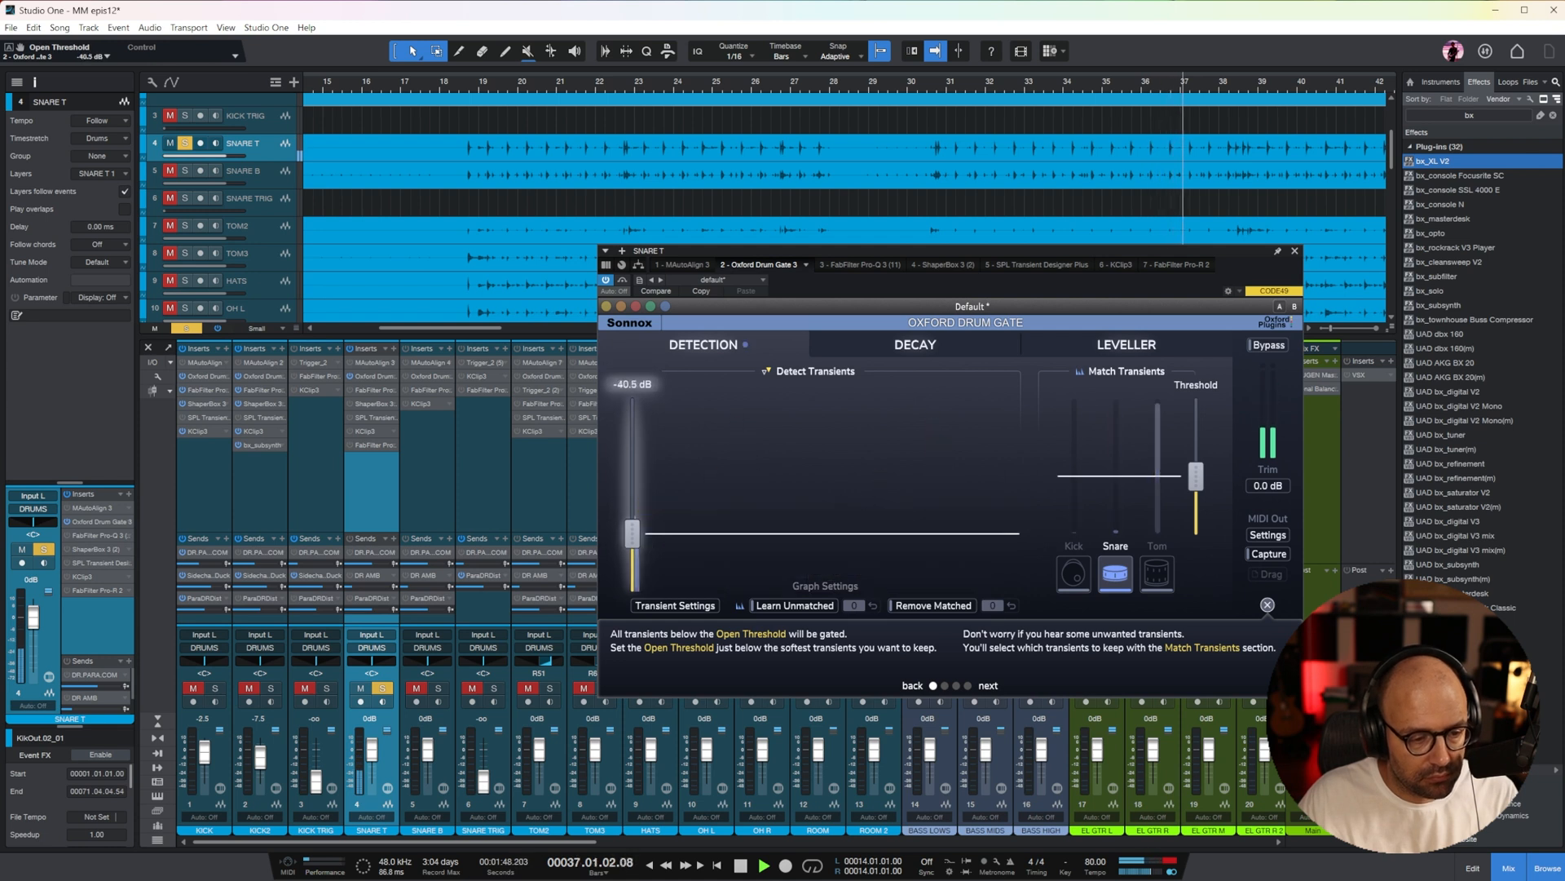
In the Leveller of SNARE T's gate, set Soft Target to -34.2 dB, loud Levelling to 60% and raise the soft Levelling
click(1129, 344)
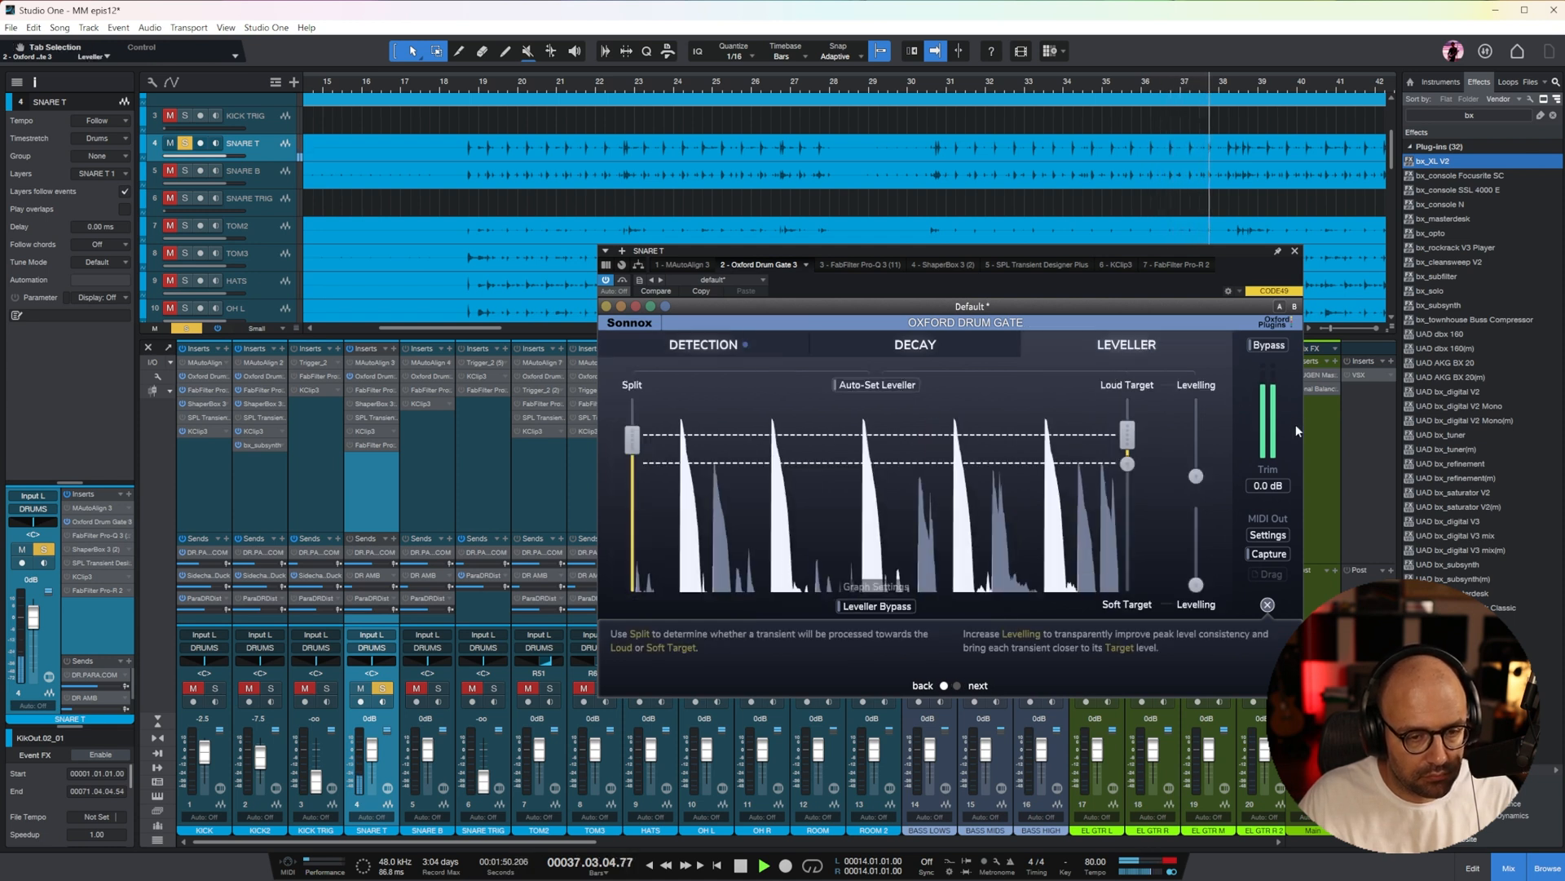
drag(1127, 435, 1131, 488)
drag(1196, 584, 1198, 539)
mouse_move(1127, 481)
mouse_down()
mouse_move(1128, 525)
mouse_move(1128, 499)
mouse_up()
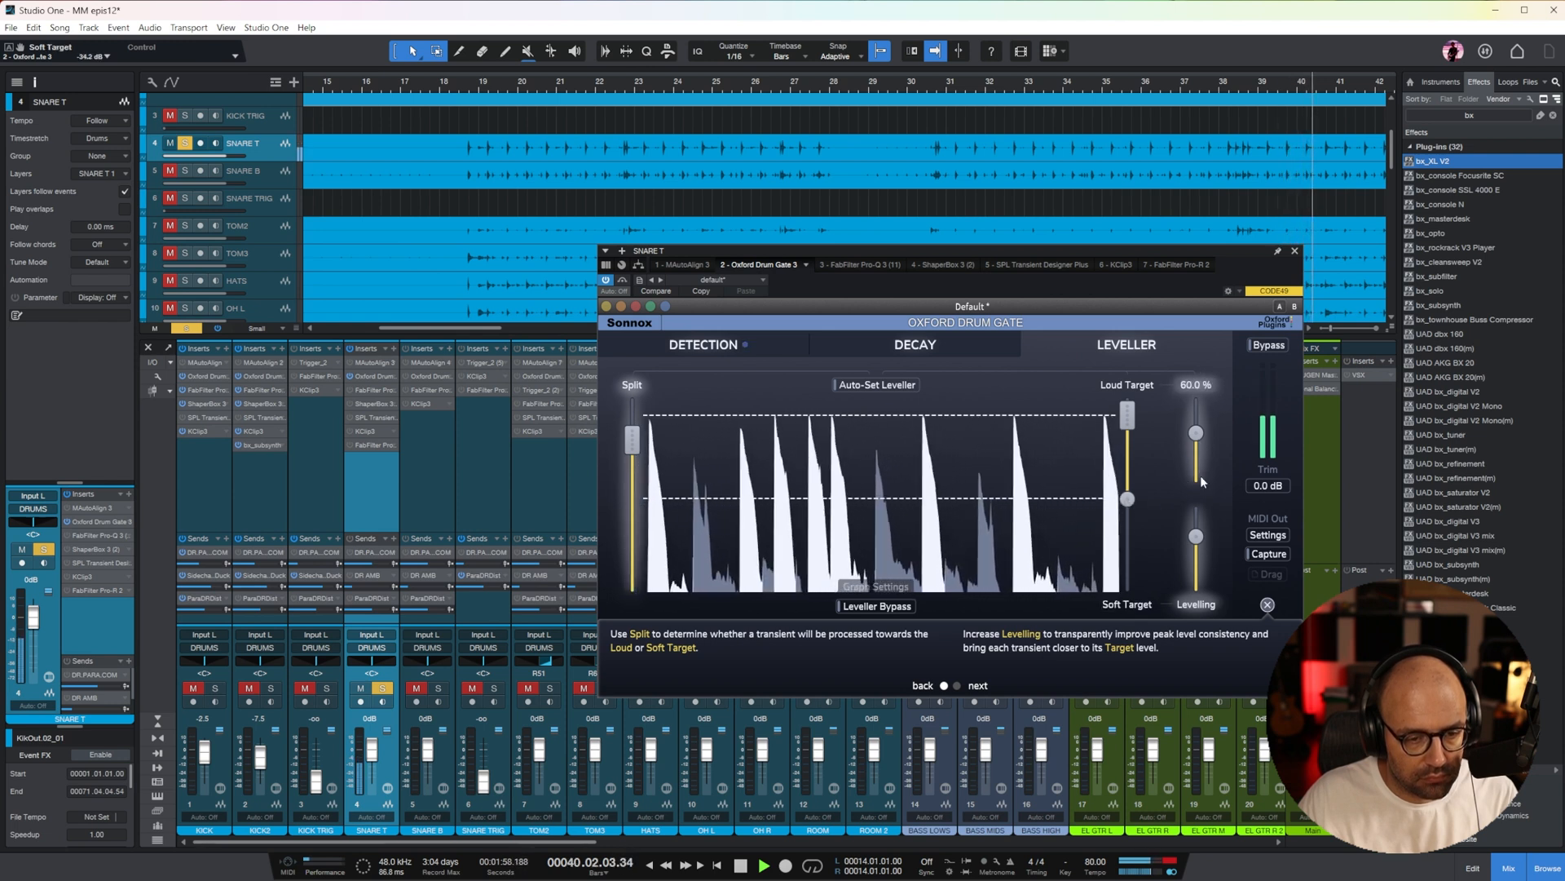
Fine-tune the Open Threshold in the Detection section of SNARE T's gate and close the plug-in
click(733, 342)
click(631, 542)
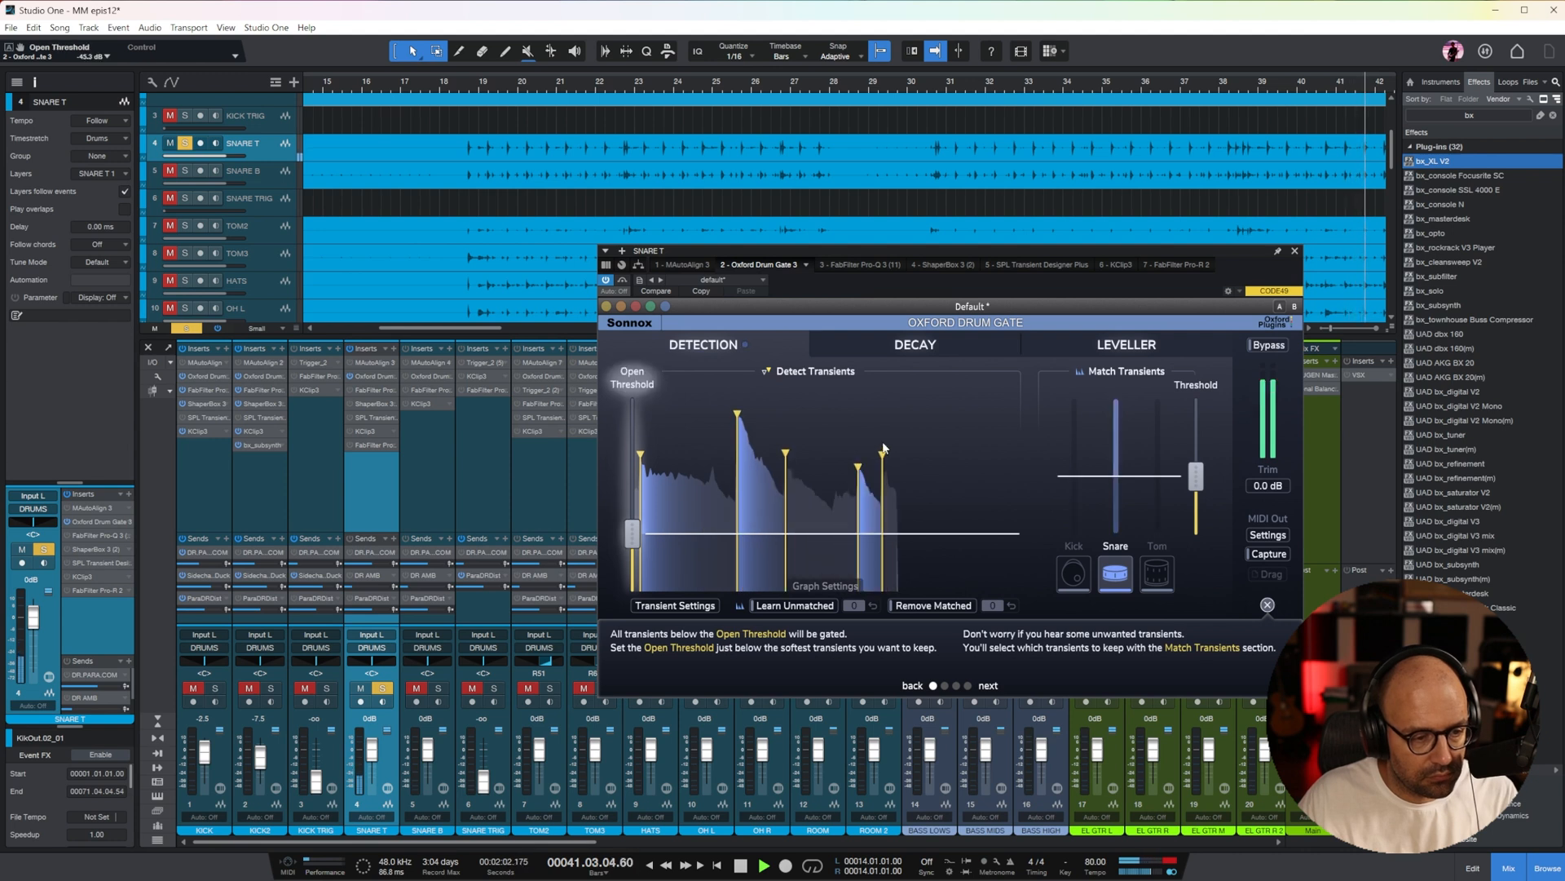
click(1295, 251)
Solo SNARE B alongside SNARE T, enlarge its track and resume playback
click(427, 497)
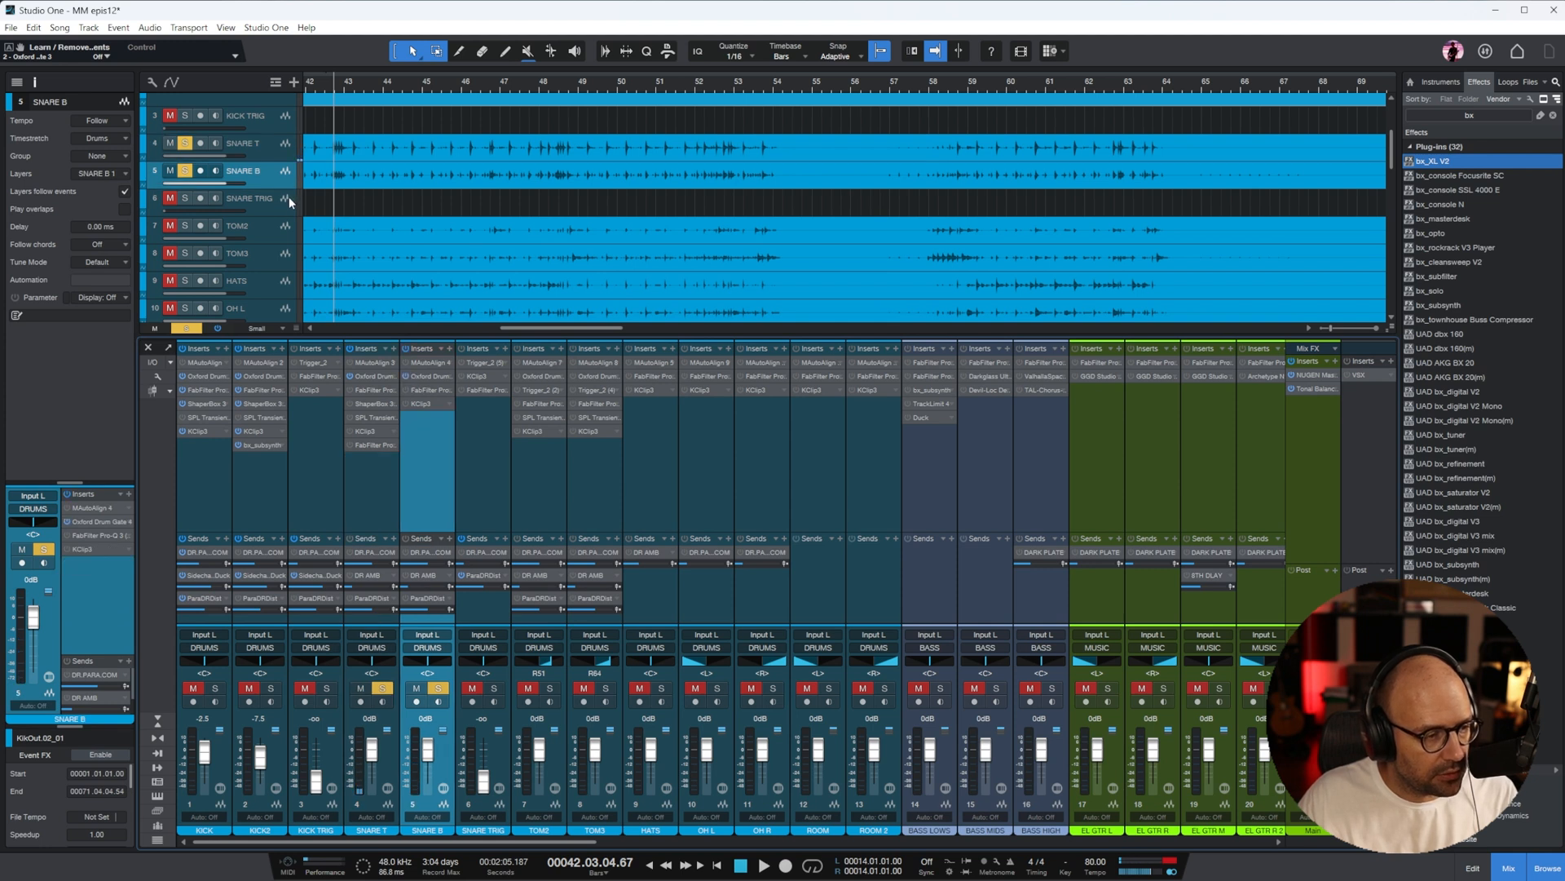
drag(280, 188, 281, 237)
key(space)
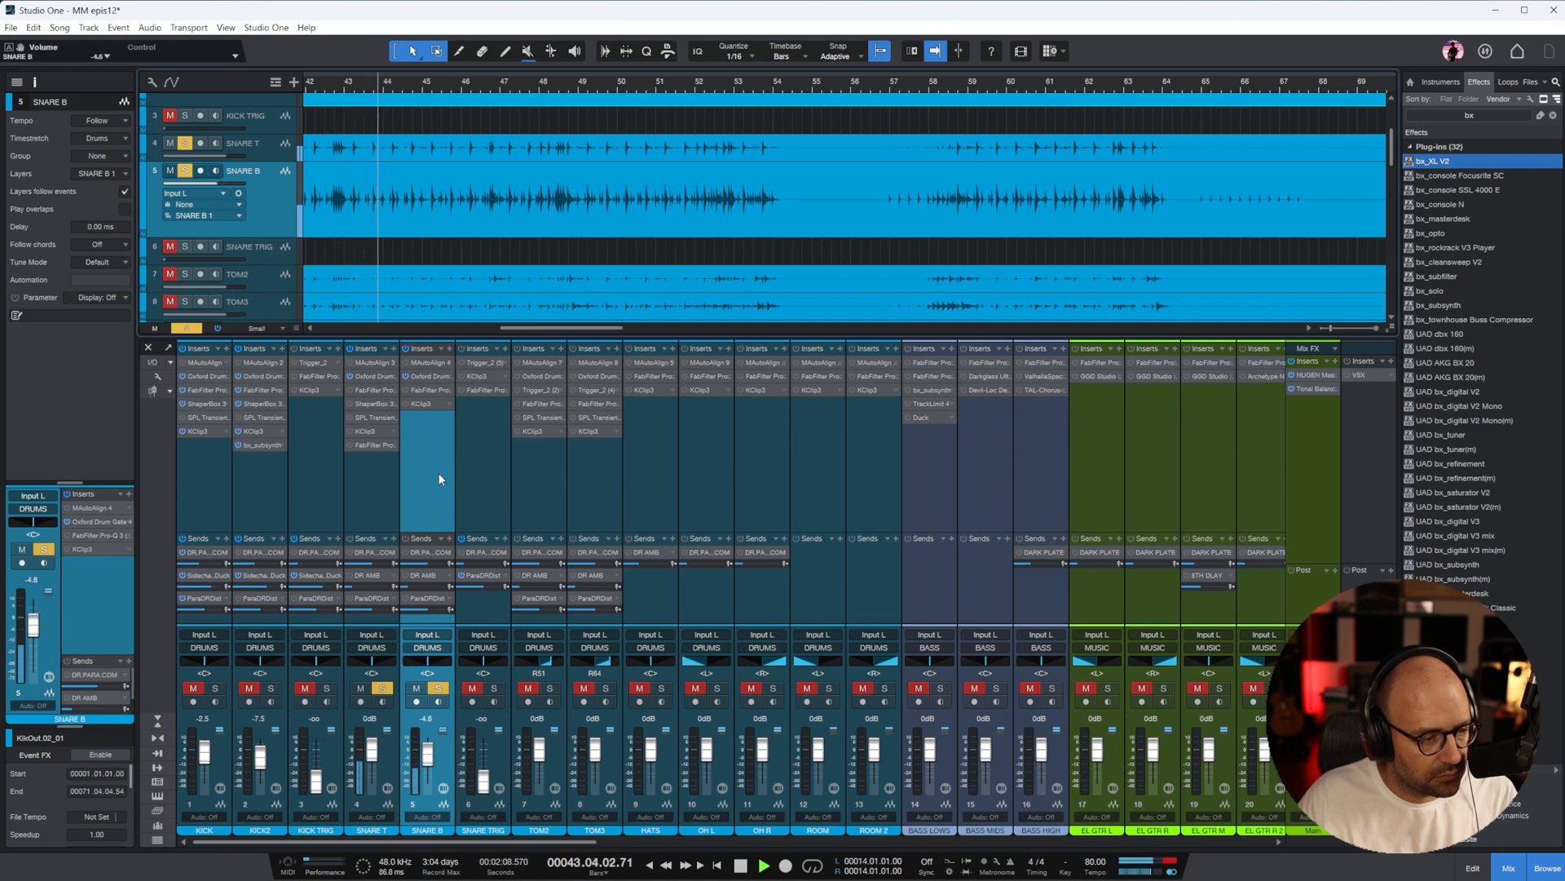
Activate SNARE B's Oxford Drum Gate and set its Open Threshold to -39.2 dB
click(422, 375)
click(758, 292)
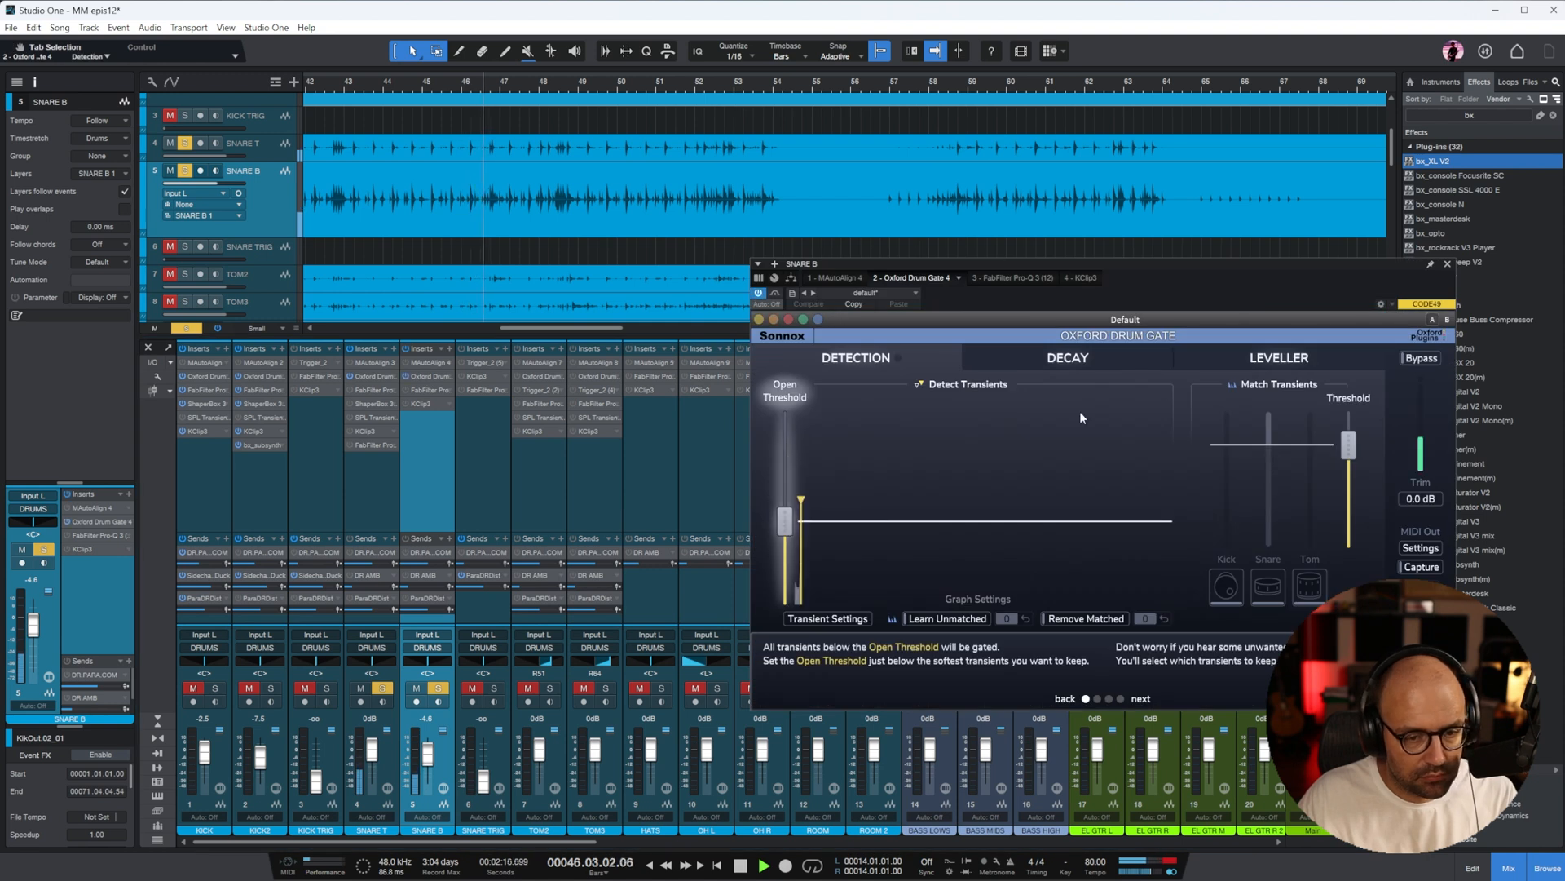
drag(802, 524, 802, 548)
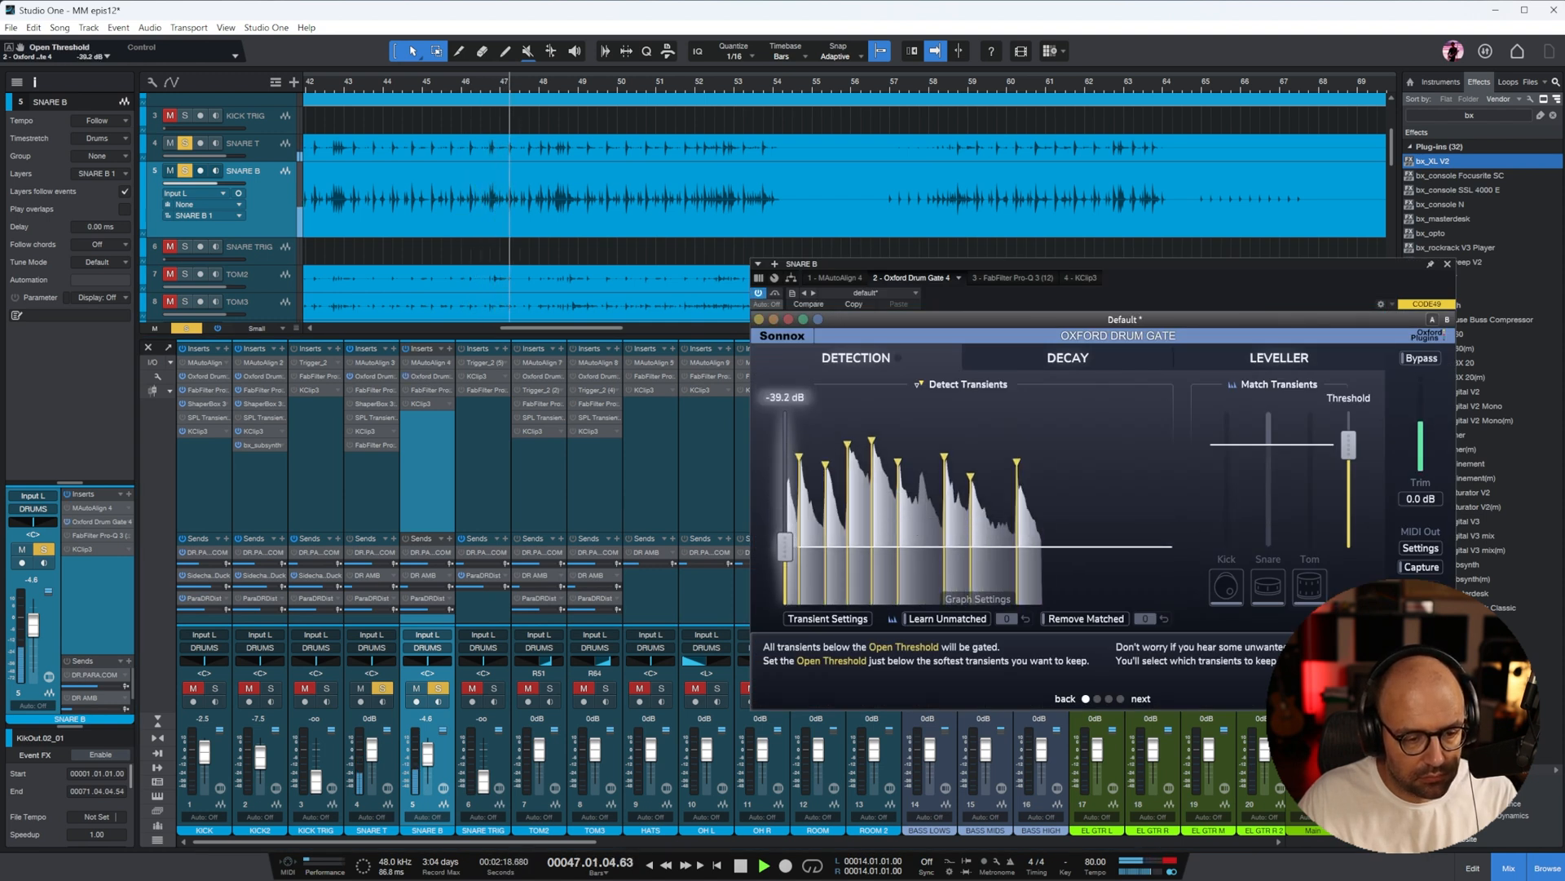
Adjust the decay curve of SNARE B's Oxford Drum Gate, set its Match Threshold to 50.7%, and close the plug-in
click(1070, 359)
drag(1352, 483, 1350, 446)
drag(888, 549, 972, 548)
click(864, 358)
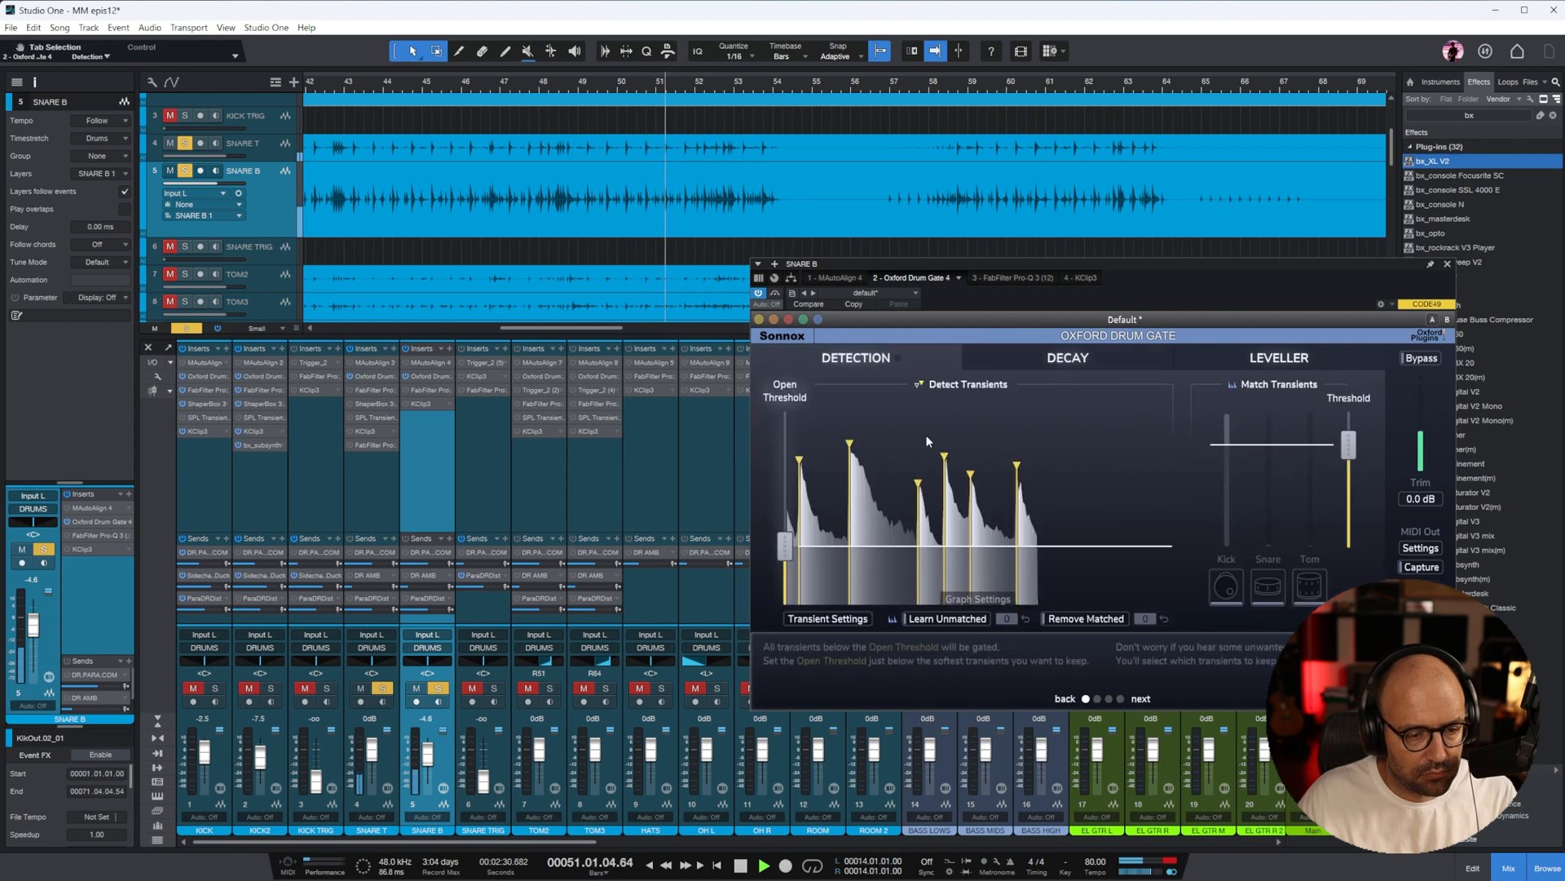
drag(1349, 444, 1354, 479)
click(1447, 263)
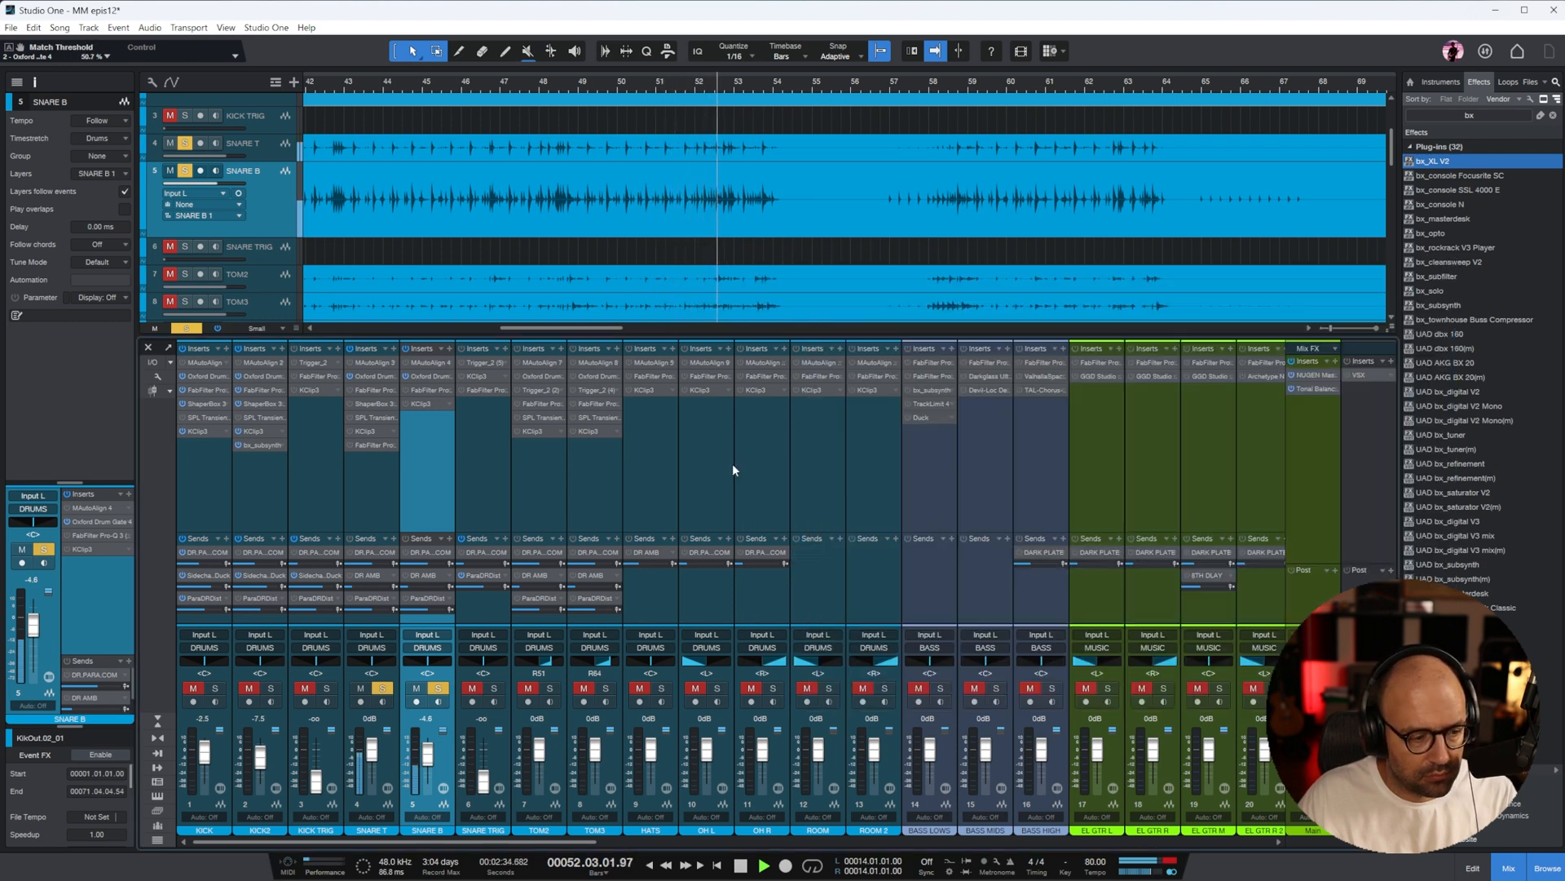
In SNARE T's FabFilter Pro-Q 3, add a midrange bell cut and raise the low bell near 195 Hz slightly
click(374, 389)
drag(1428, 227, 794, 238)
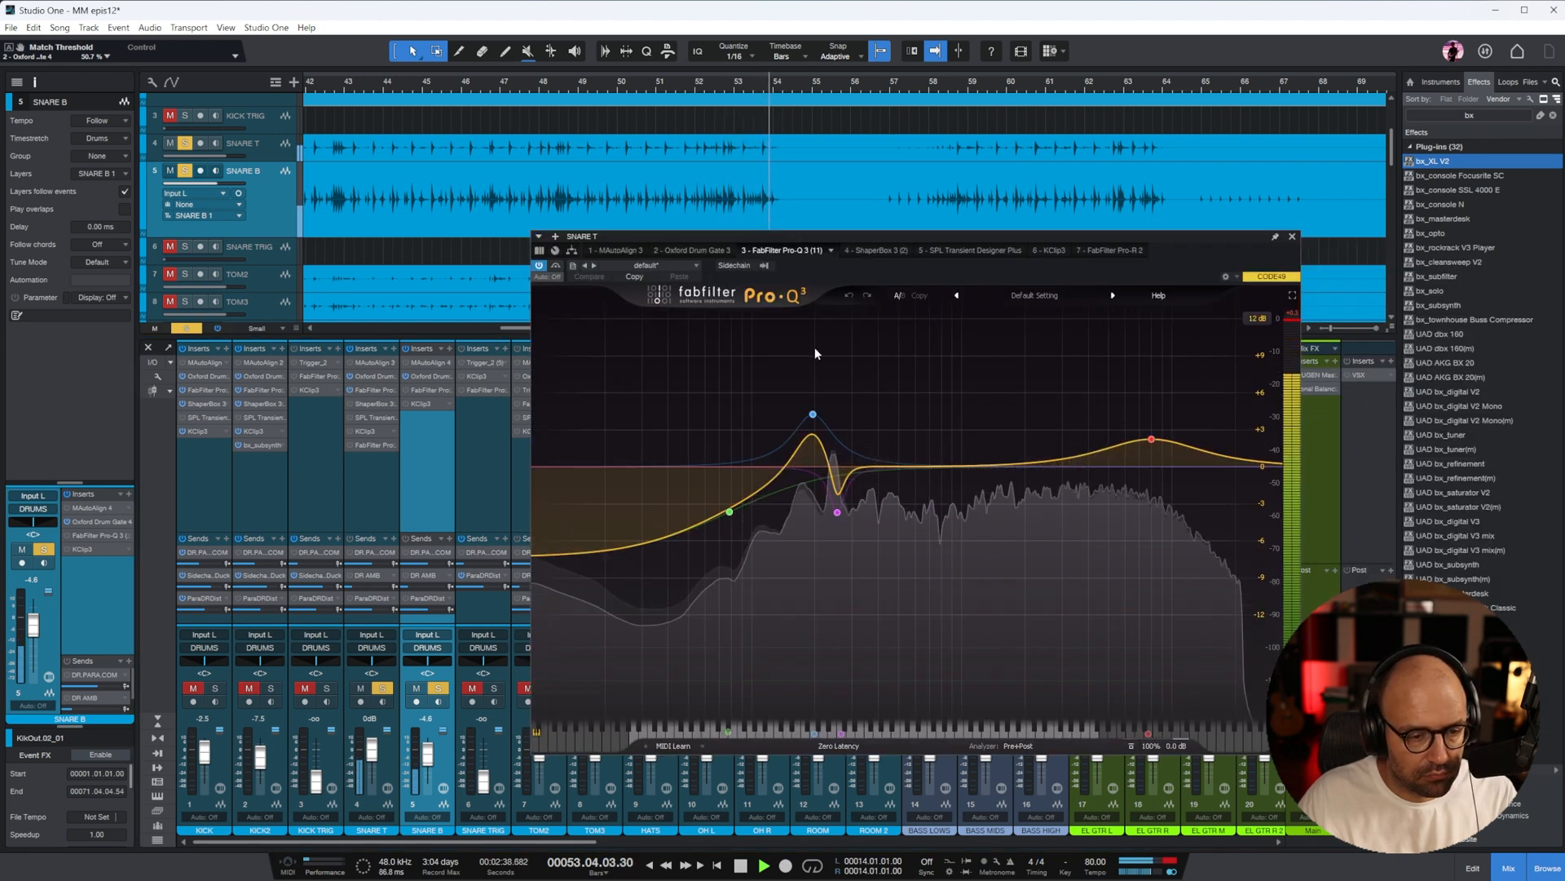
drag(943, 465, 935, 525)
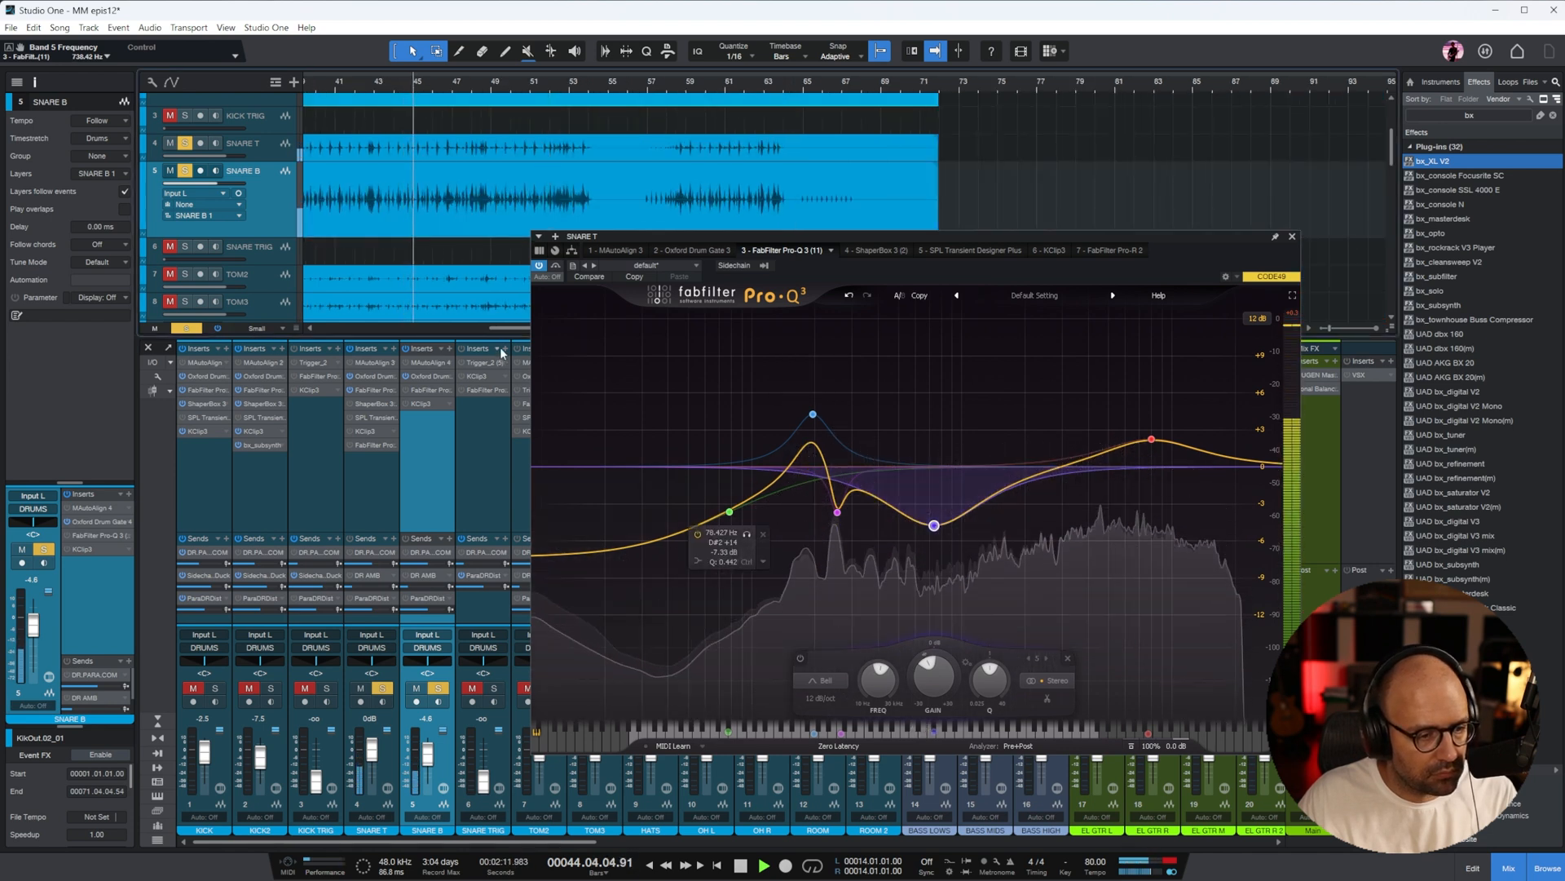
drag(934, 525, 911, 547)
drag(814, 416, 812, 410)
scroll(812, 410, down, 5)
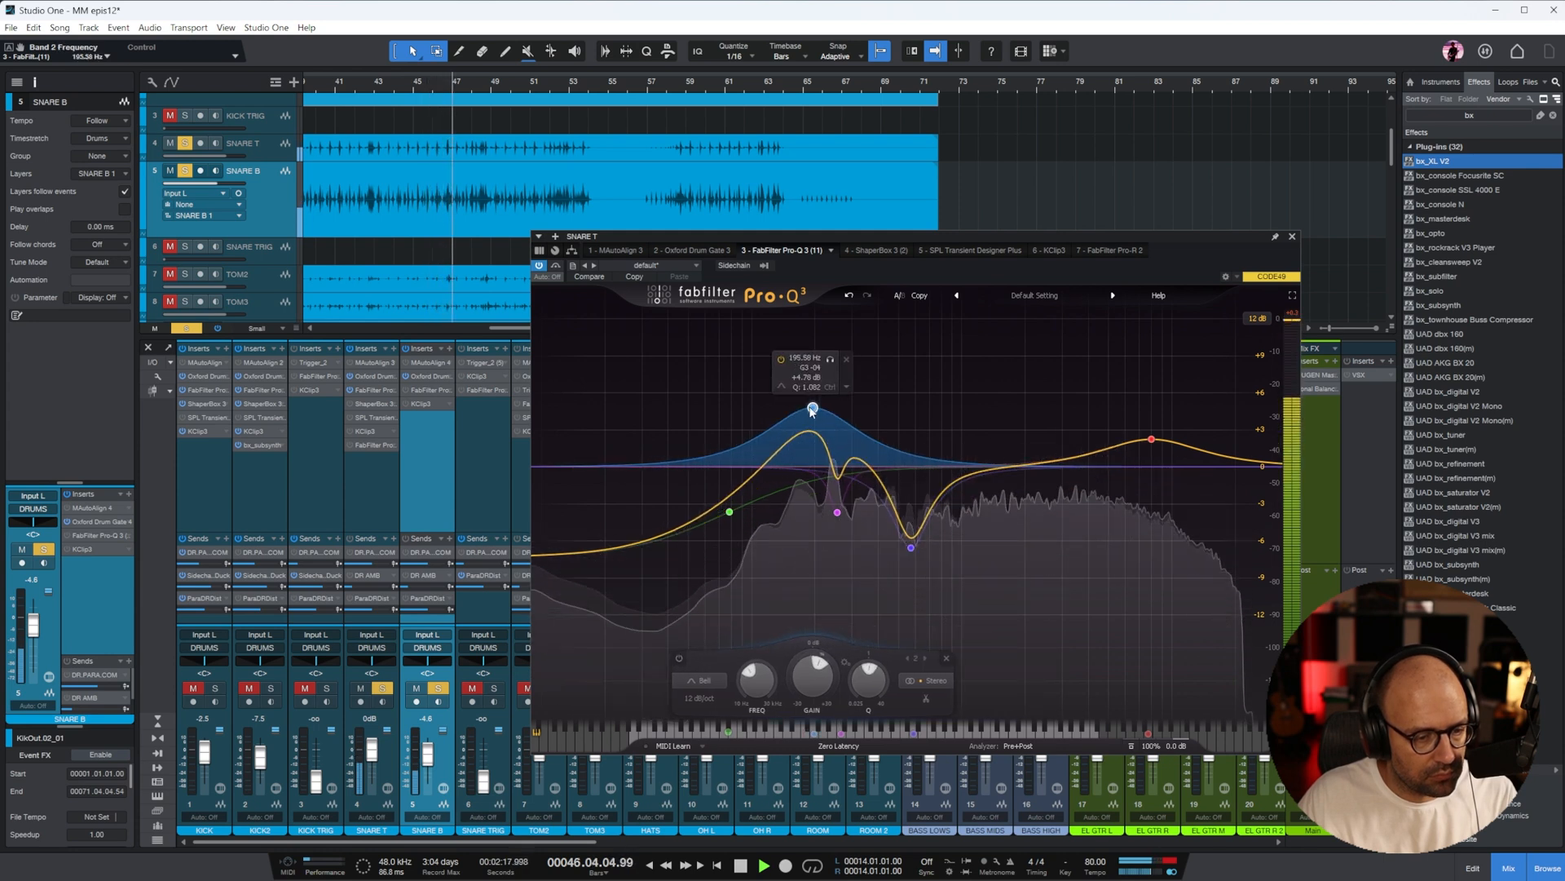
Activate SNARE T's SPL Transient Designer Plus and its KClip 3 with the input gain at 2.7 dB, leaving ShaperBox 3 off
click(893, 247)
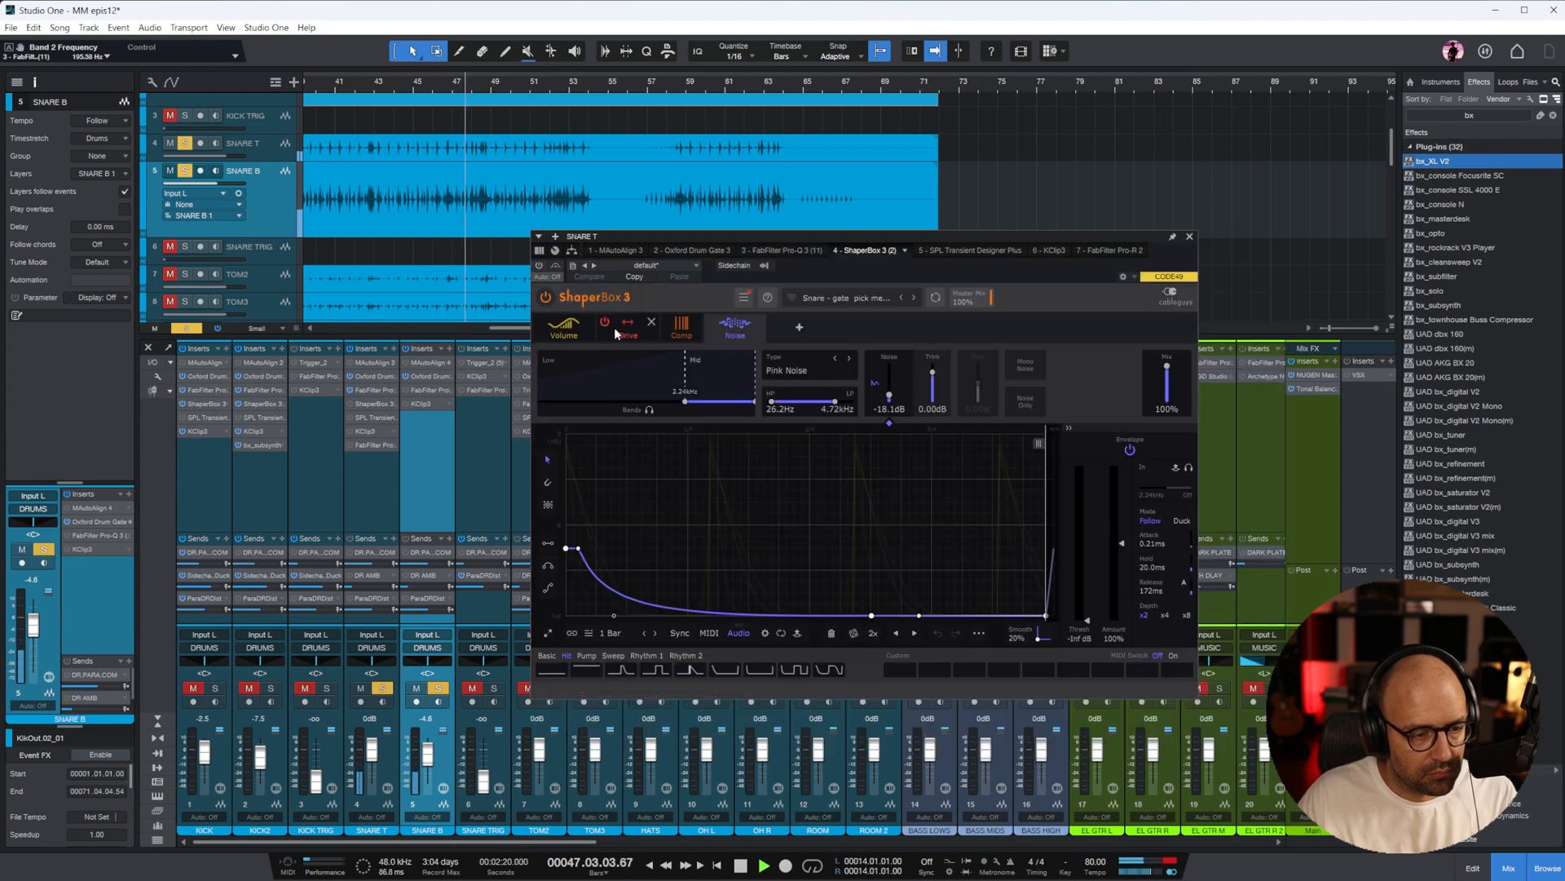
click(967, 244)
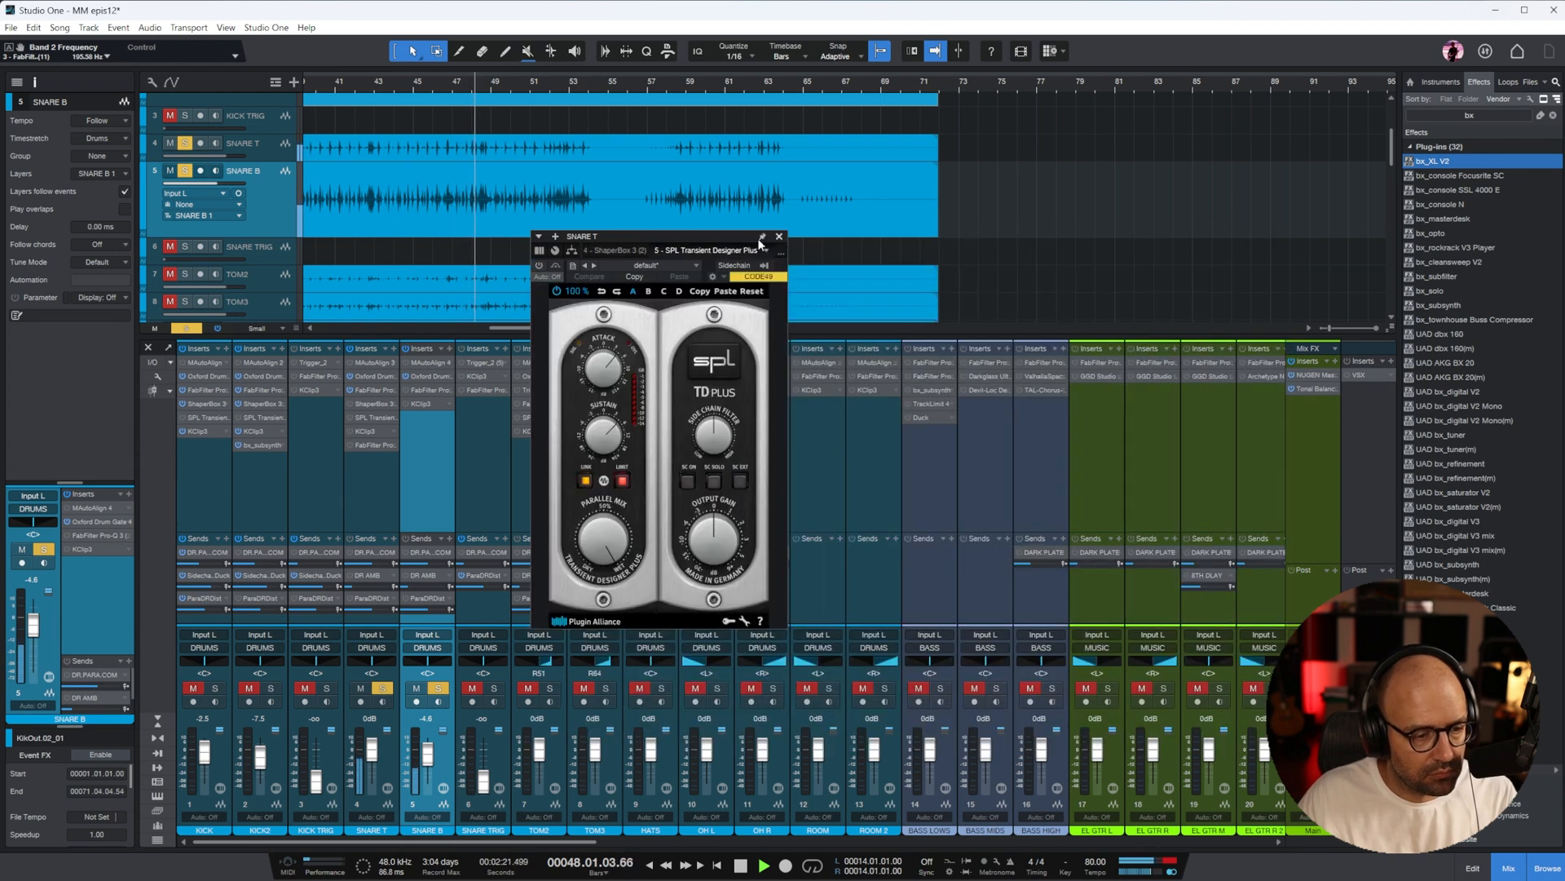
click(539, 265)
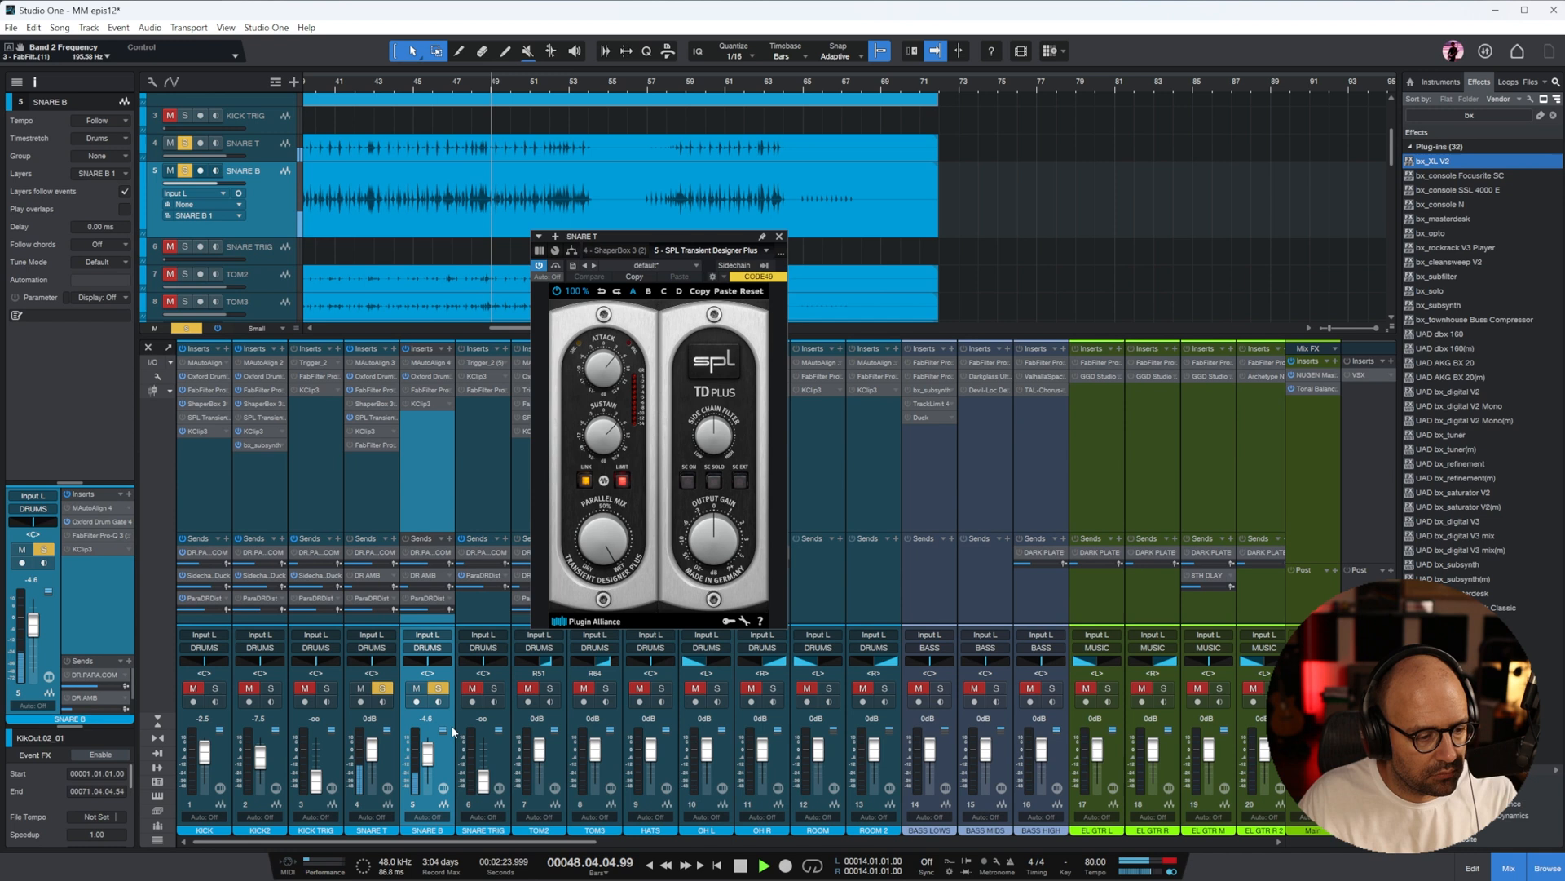
click(781, 237)
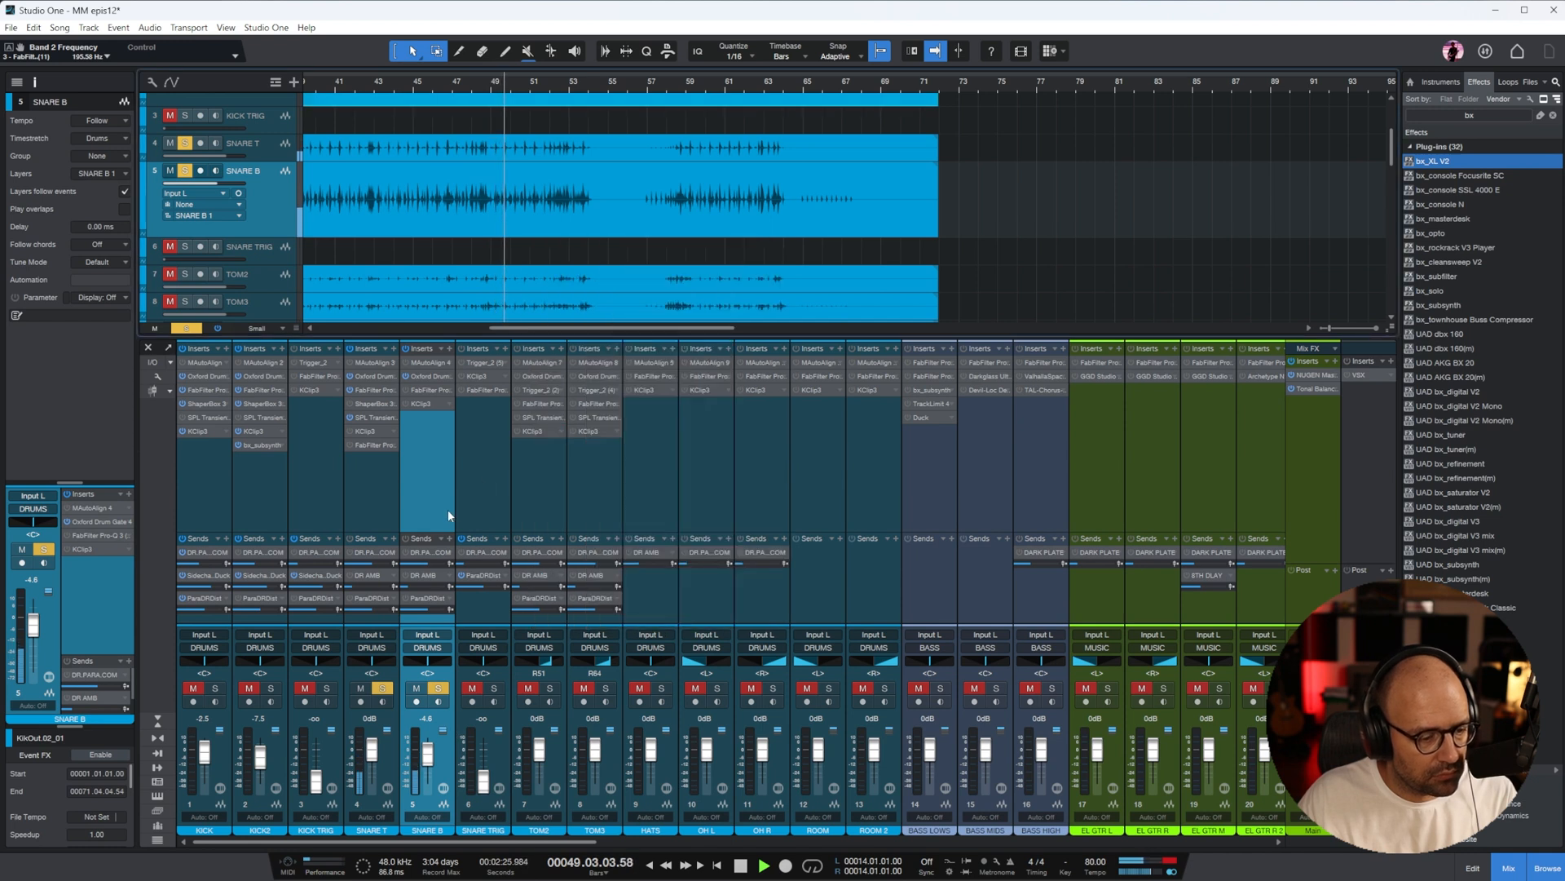
click(372, 430)
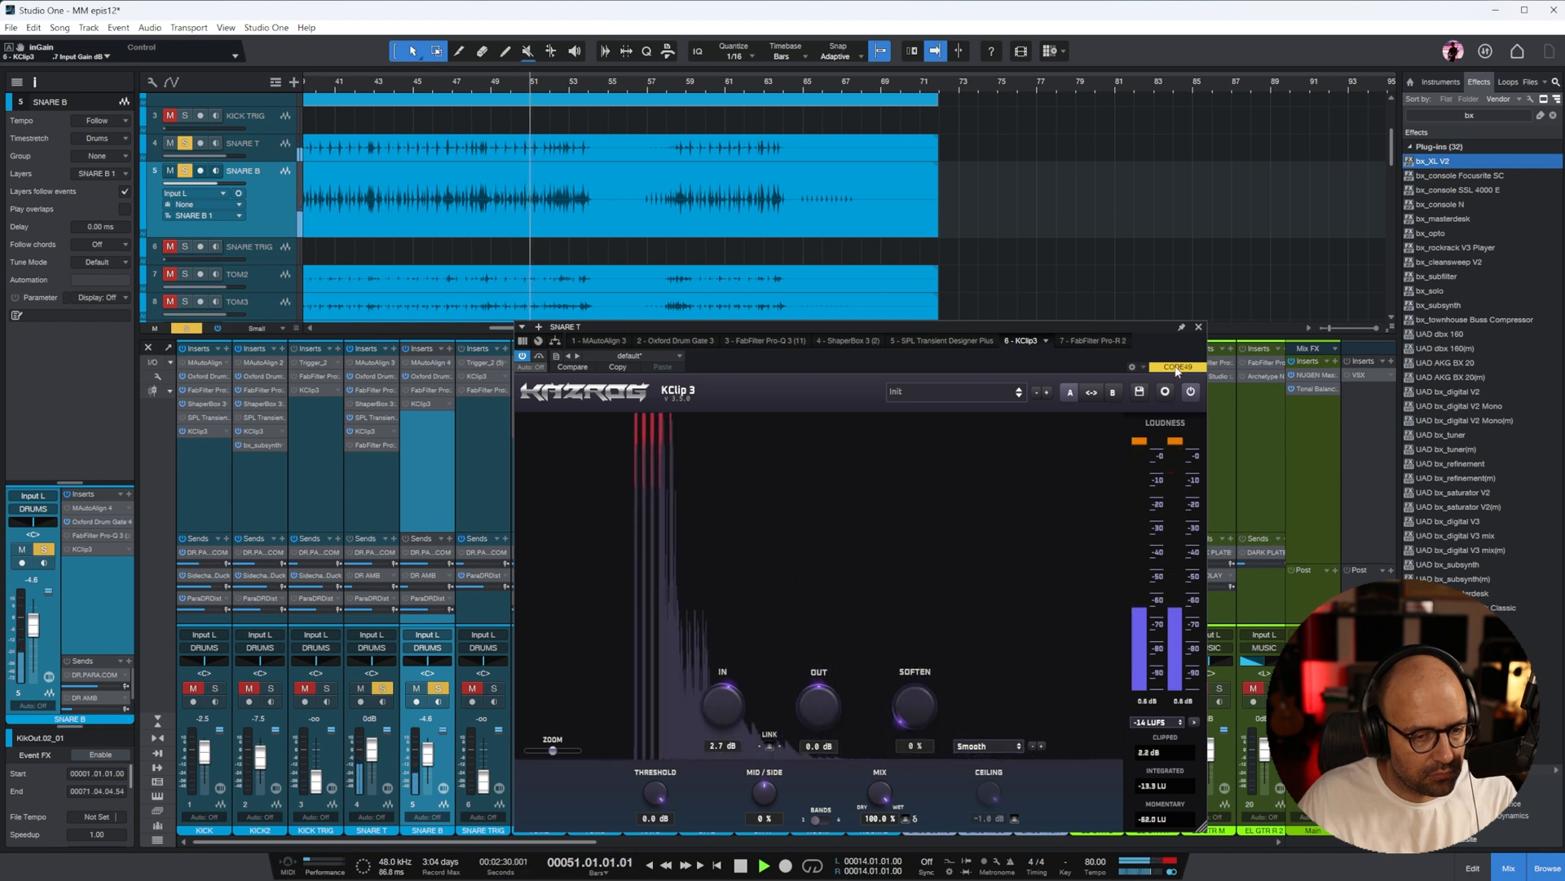
click(1198, 327)
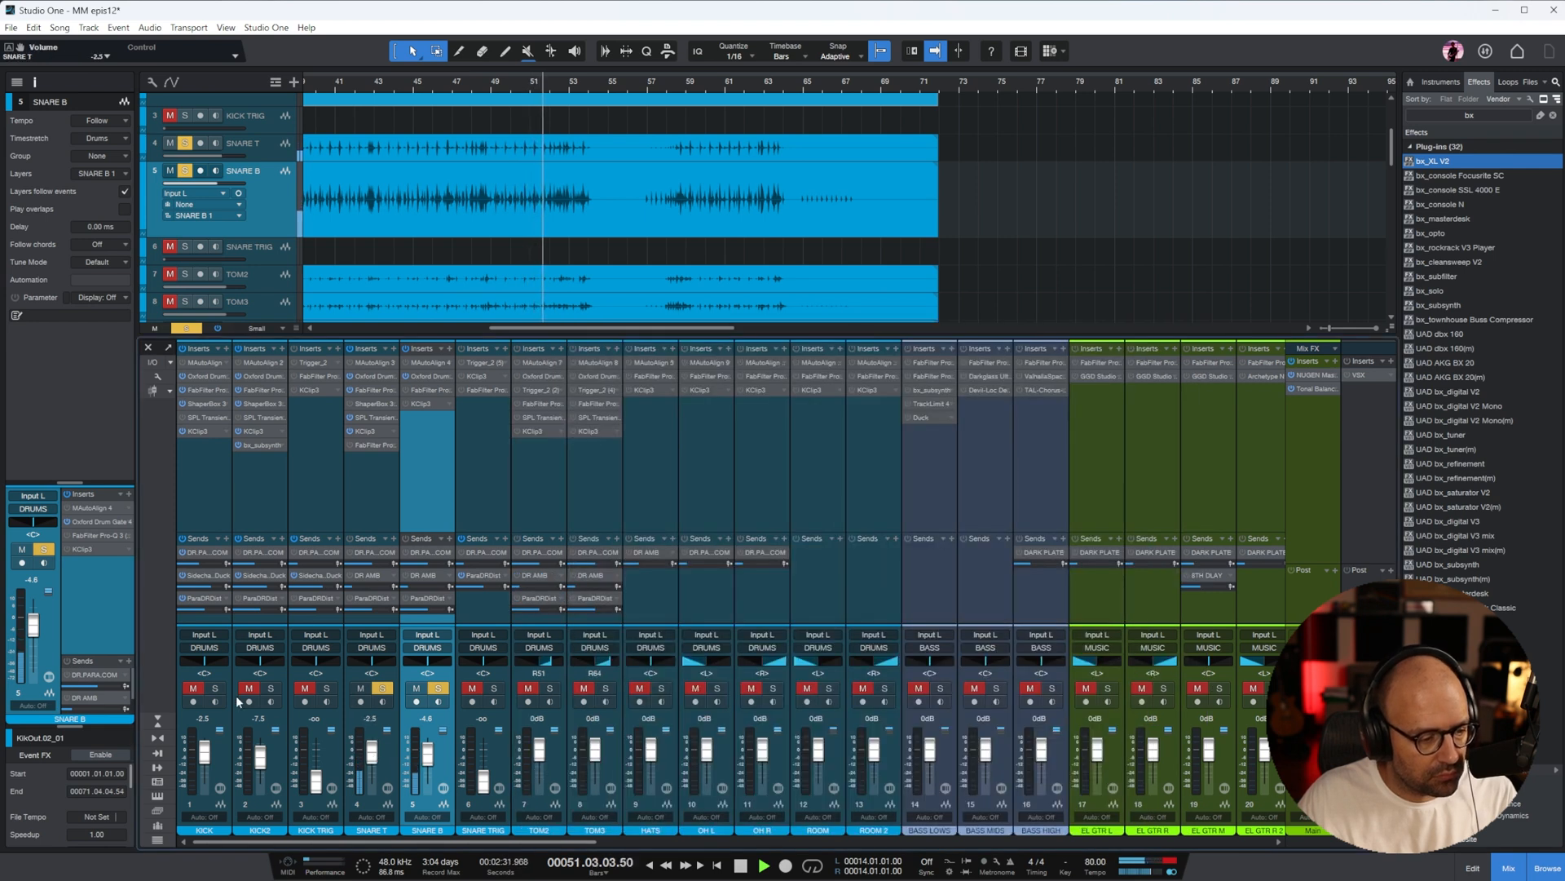
Solo KICK and KICK2 together with the snares and lower KICK2's level to -15.0 dB
click(215, 689)
click(270, 689)
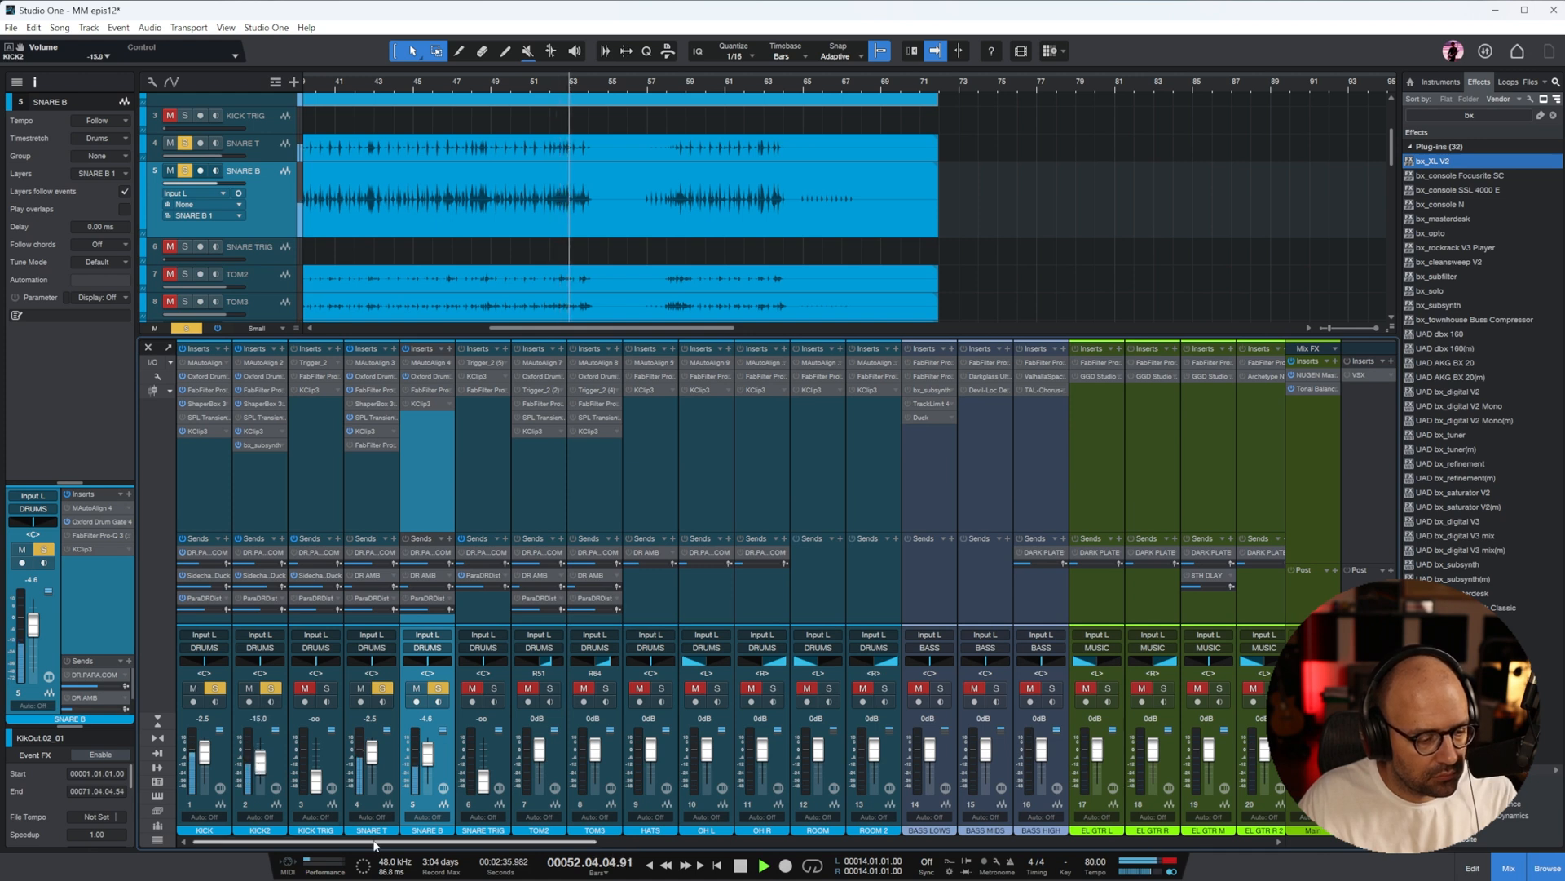
Solo SNARE TRIG with its level at 0 dB, activate its inserts, and play from about bar 43
drag(374, 845, 421, 849)
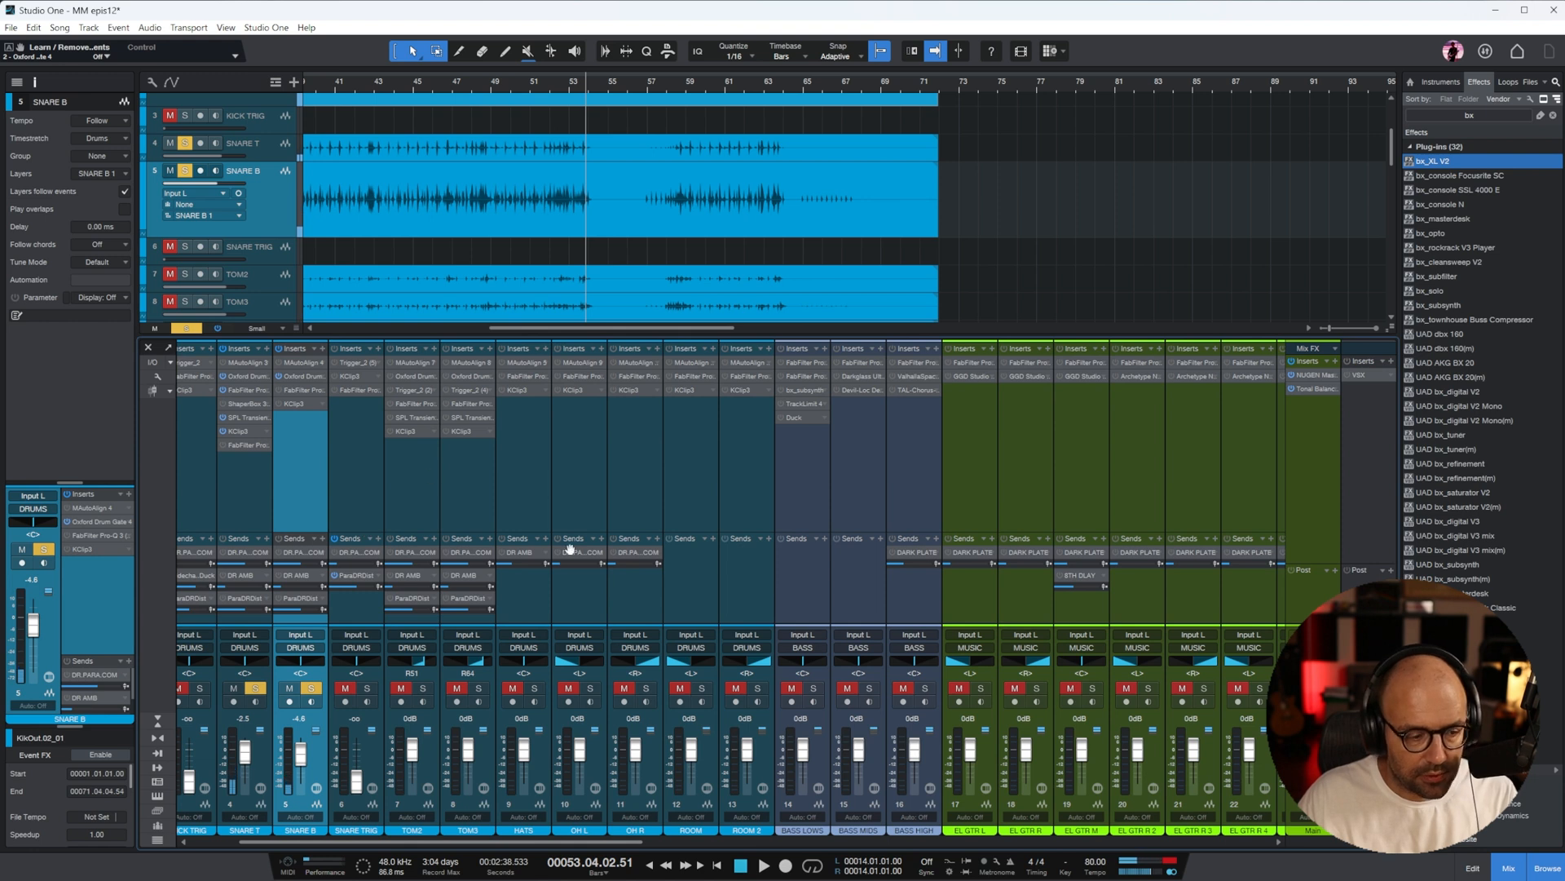
click(382, 530)
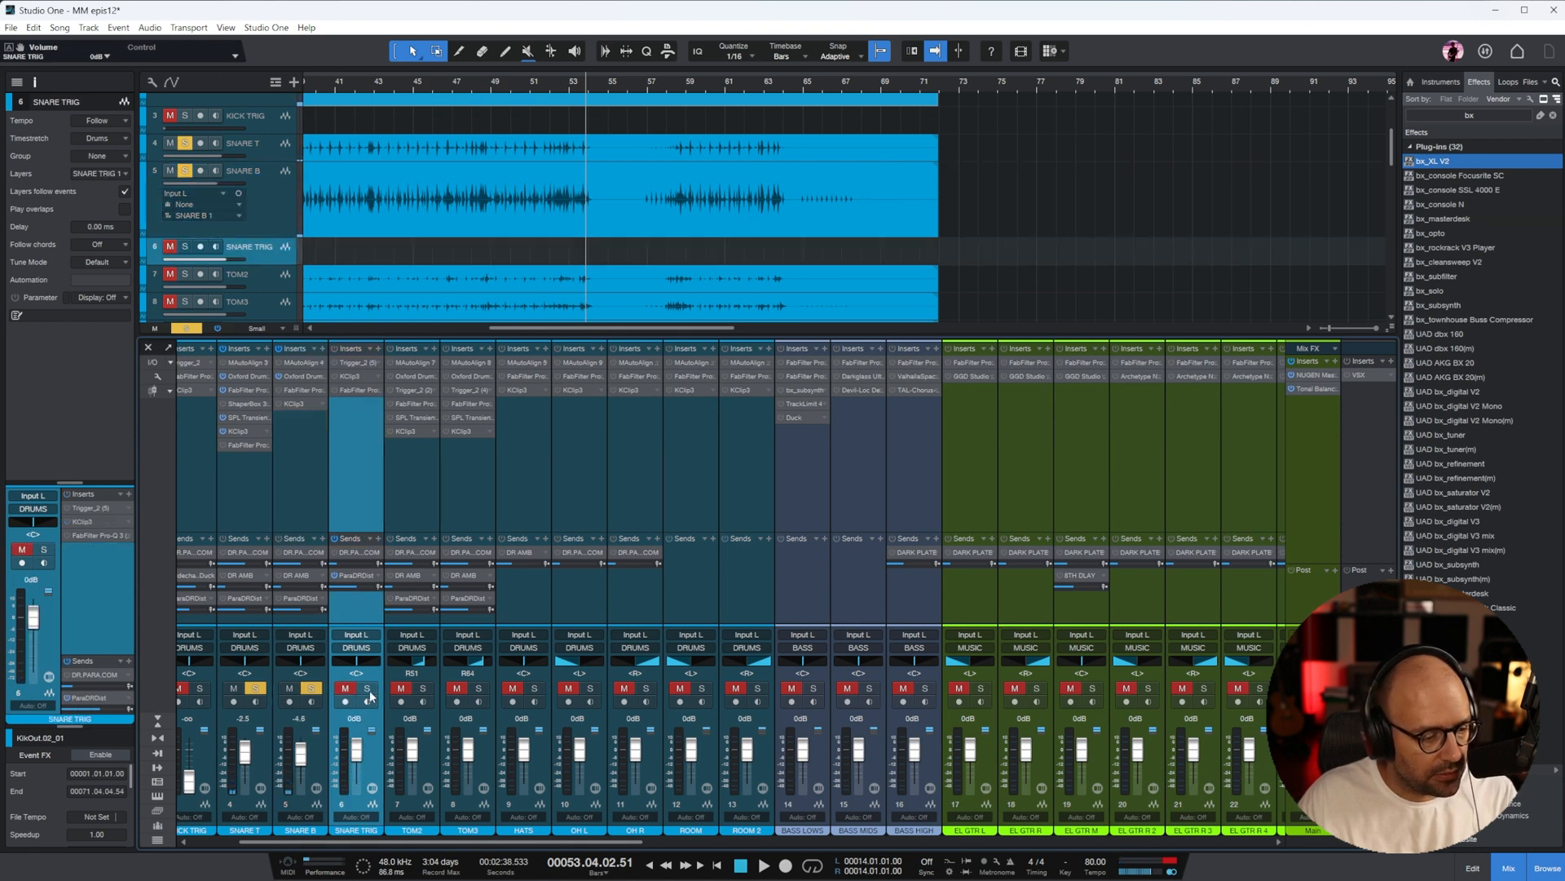
click(389, 86)
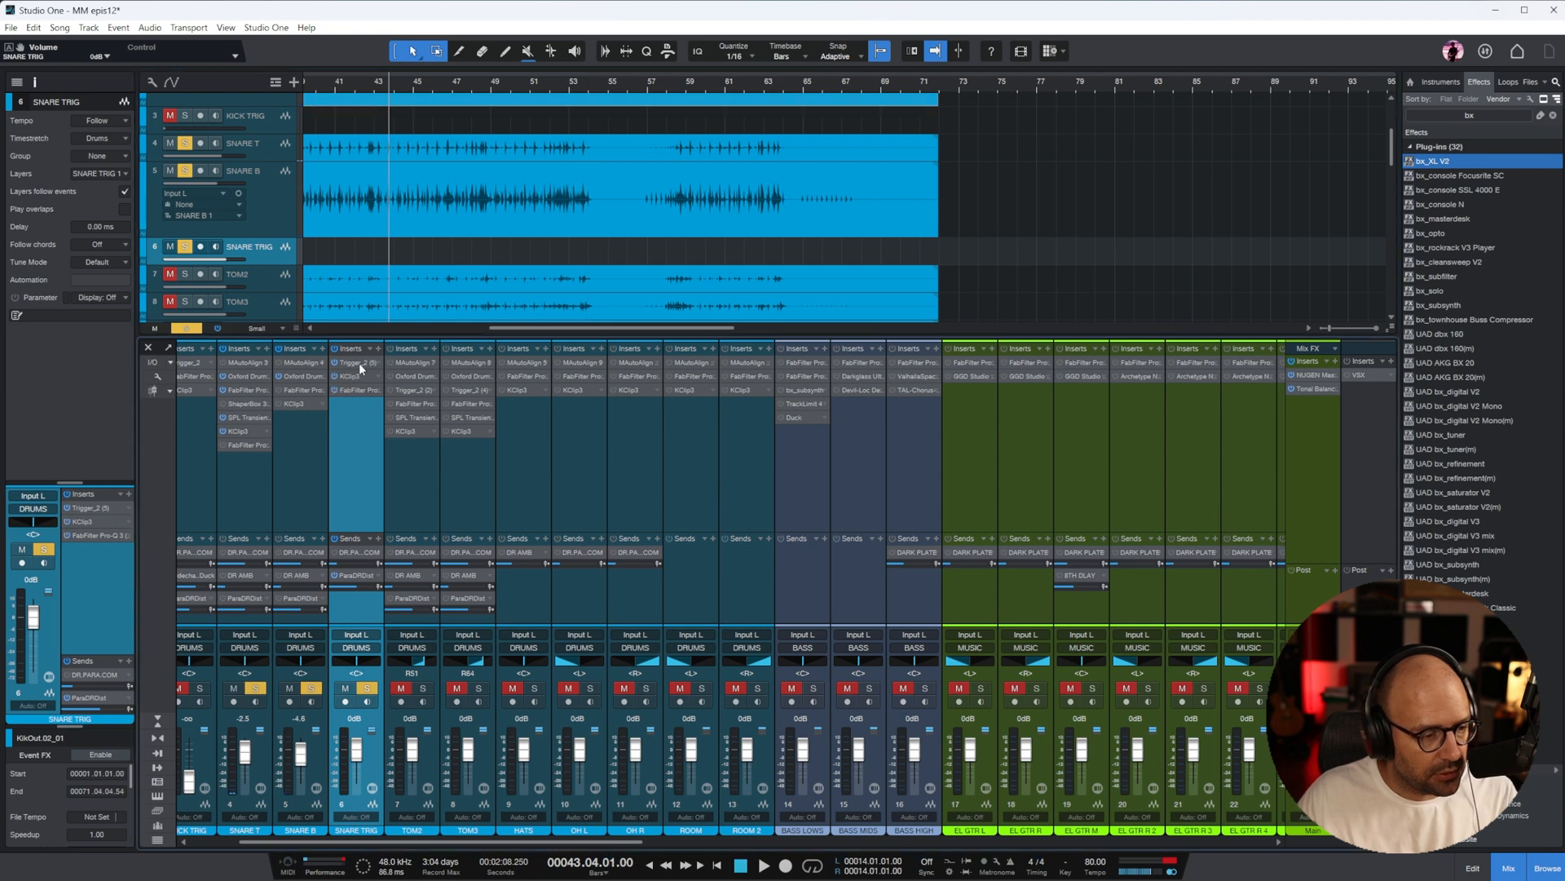
key(space)
Copy the SNARE T audio event onto the SNARE TRIG track to feed its Trigger 2 plug-in
drag(1414, 230, 830, 263)
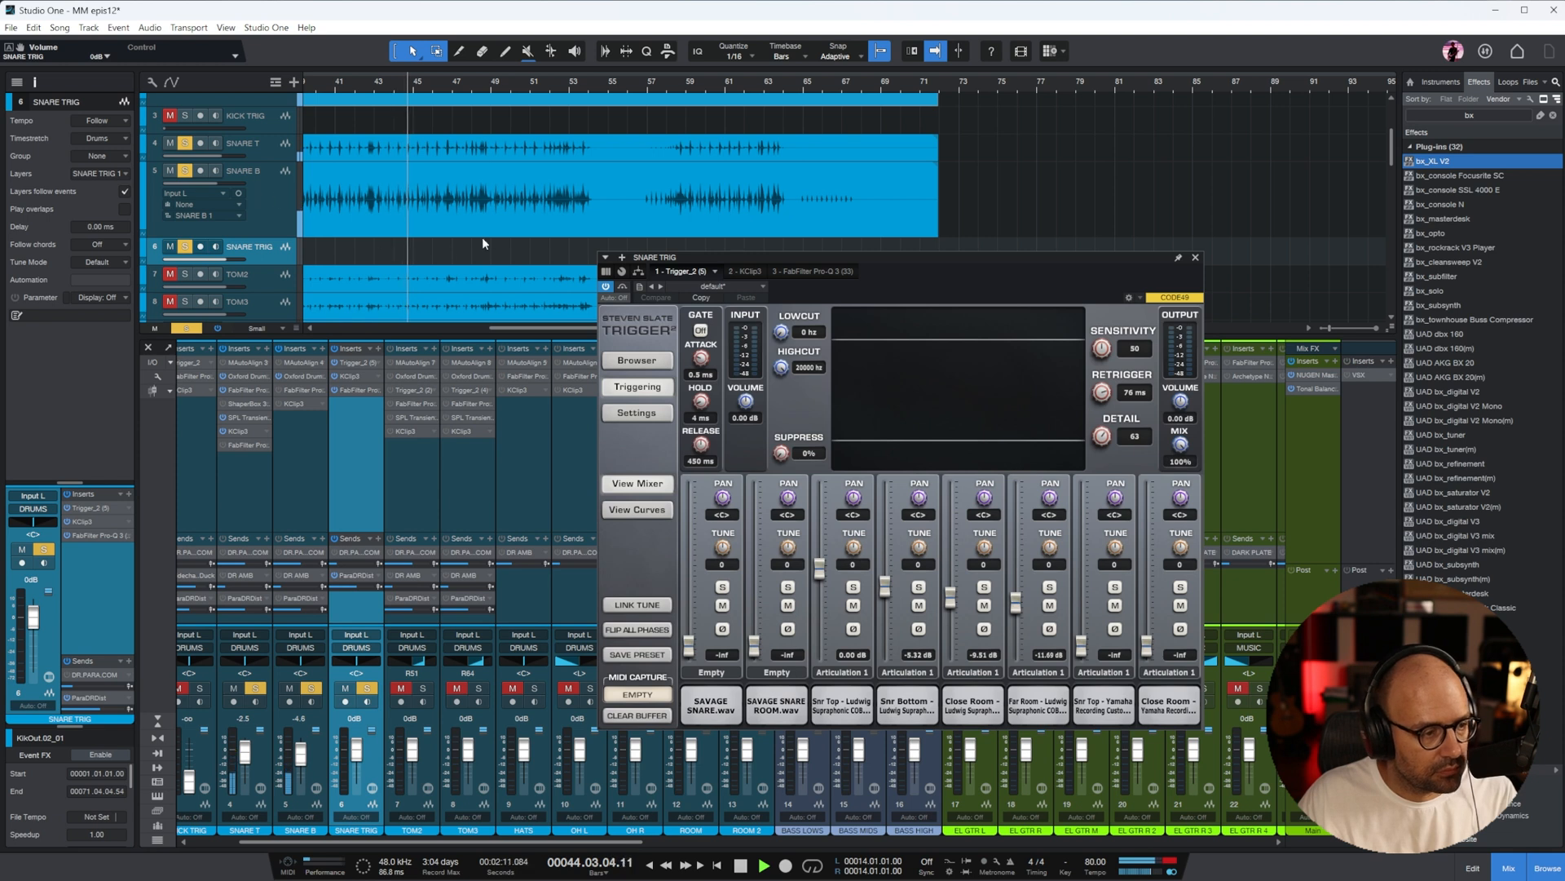
drag(463, 153, 443, 258)
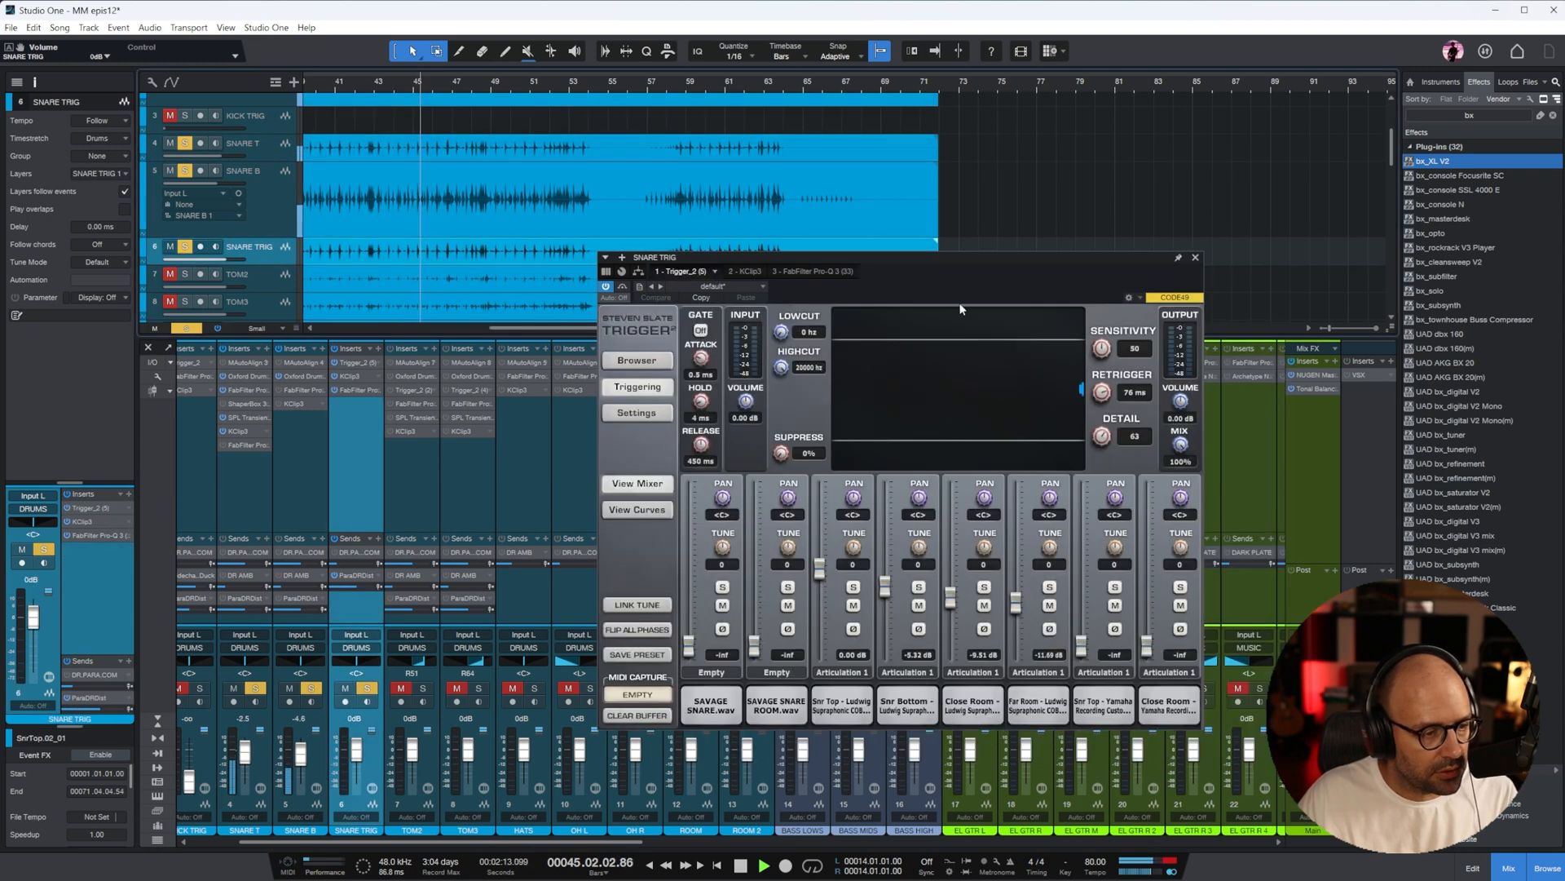
click(1196, 259)
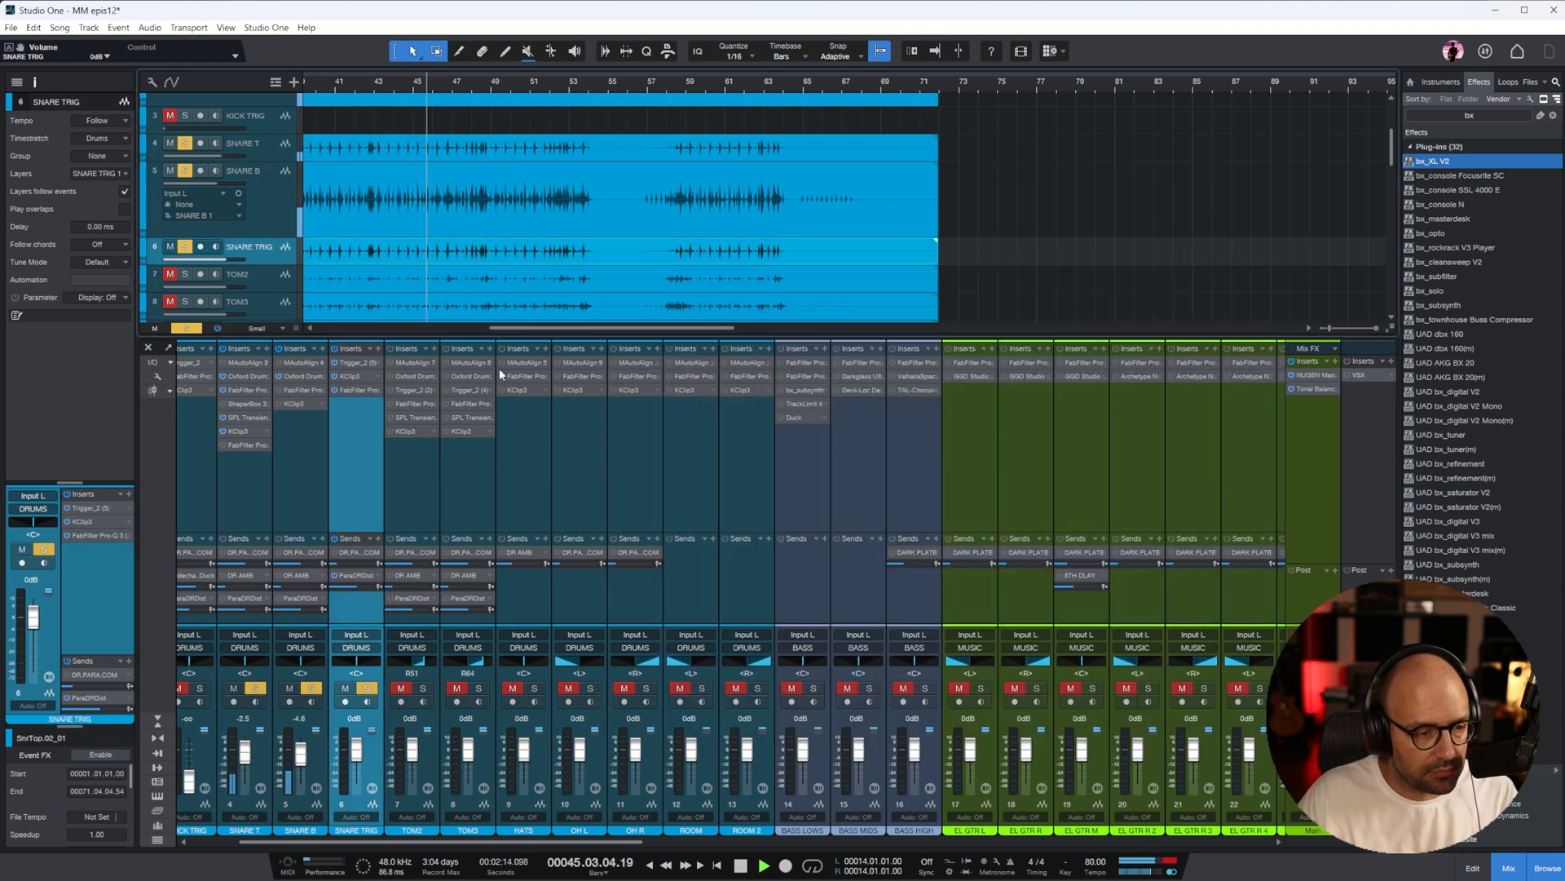
In SNARE TRIG's Trigger 2, raise Detail and rebalance the Ludwig samples with Snr Top at -4.35 dB, Close Room at 1.40 dB and Far Room at -5.32 dB
double_click(362, 366)
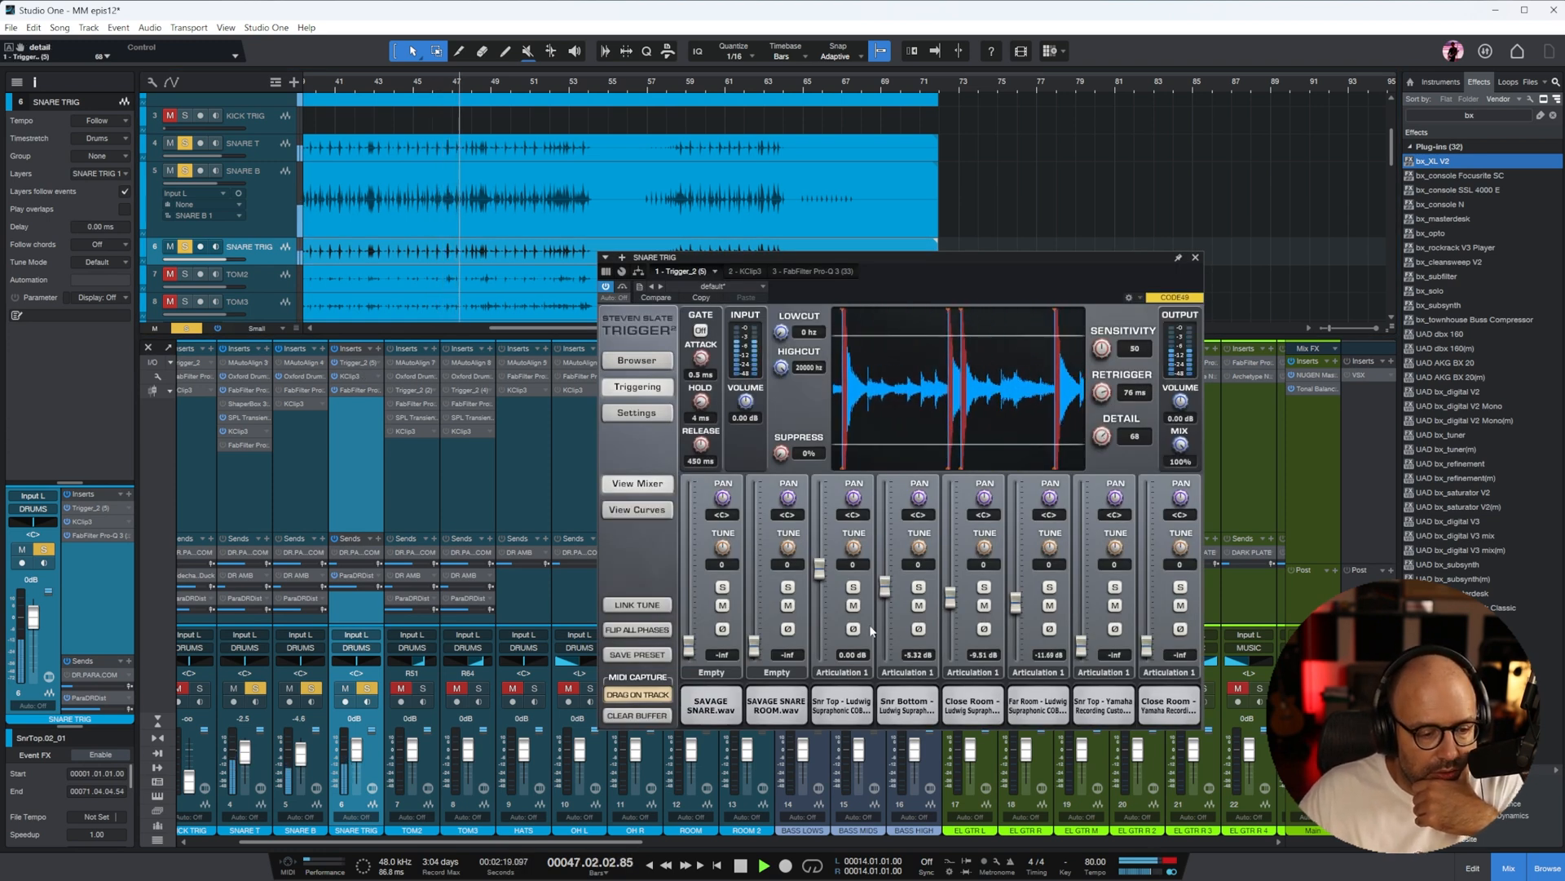
drag(885, 563, 881, 590)
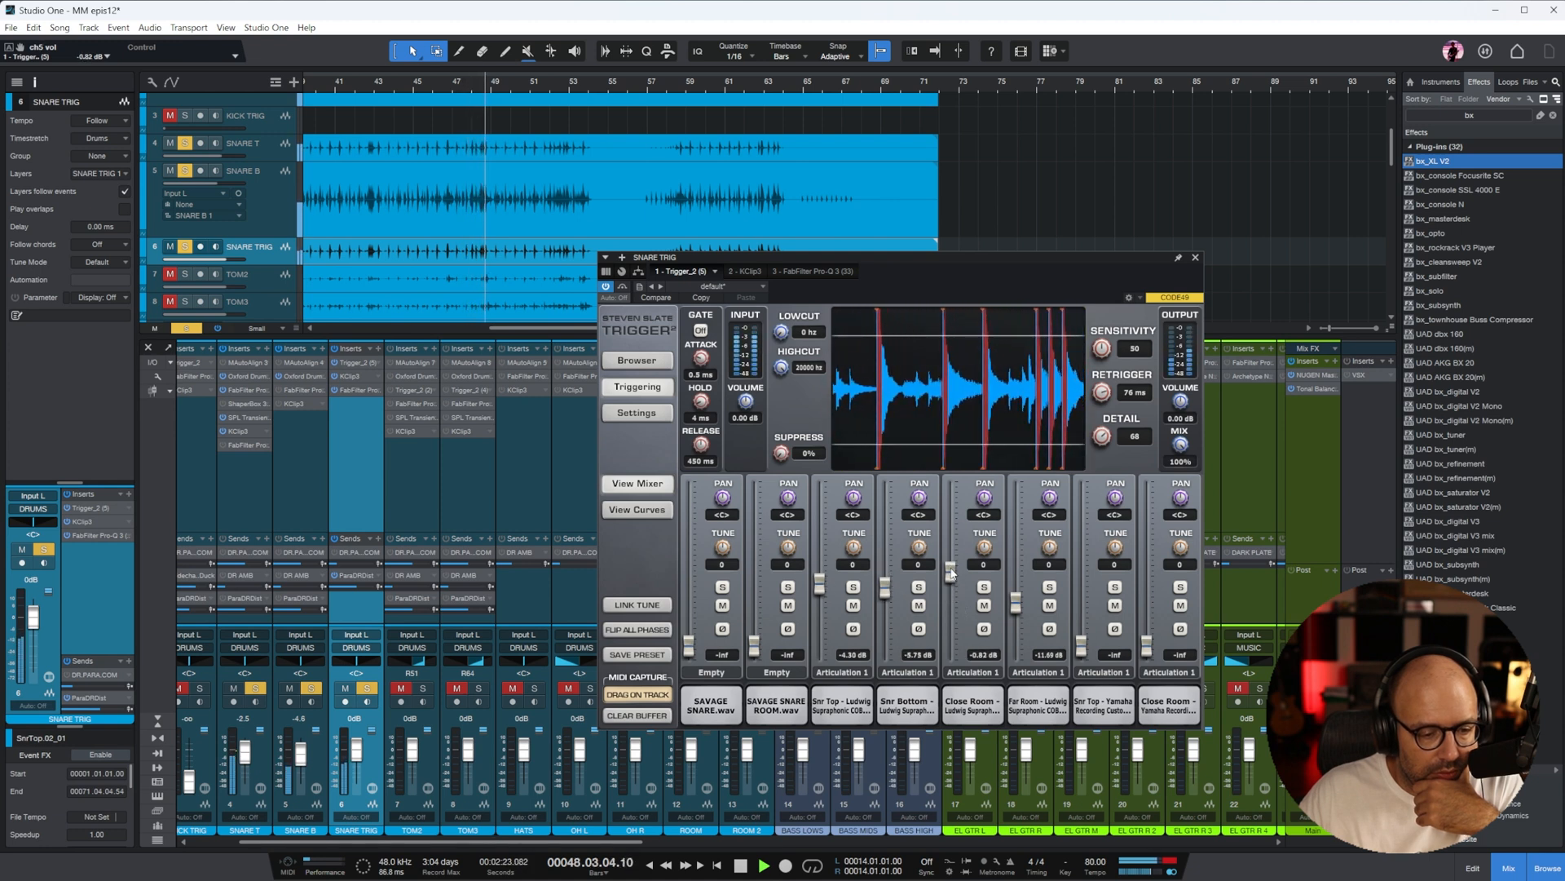
drag(951, 573, 954, 568)
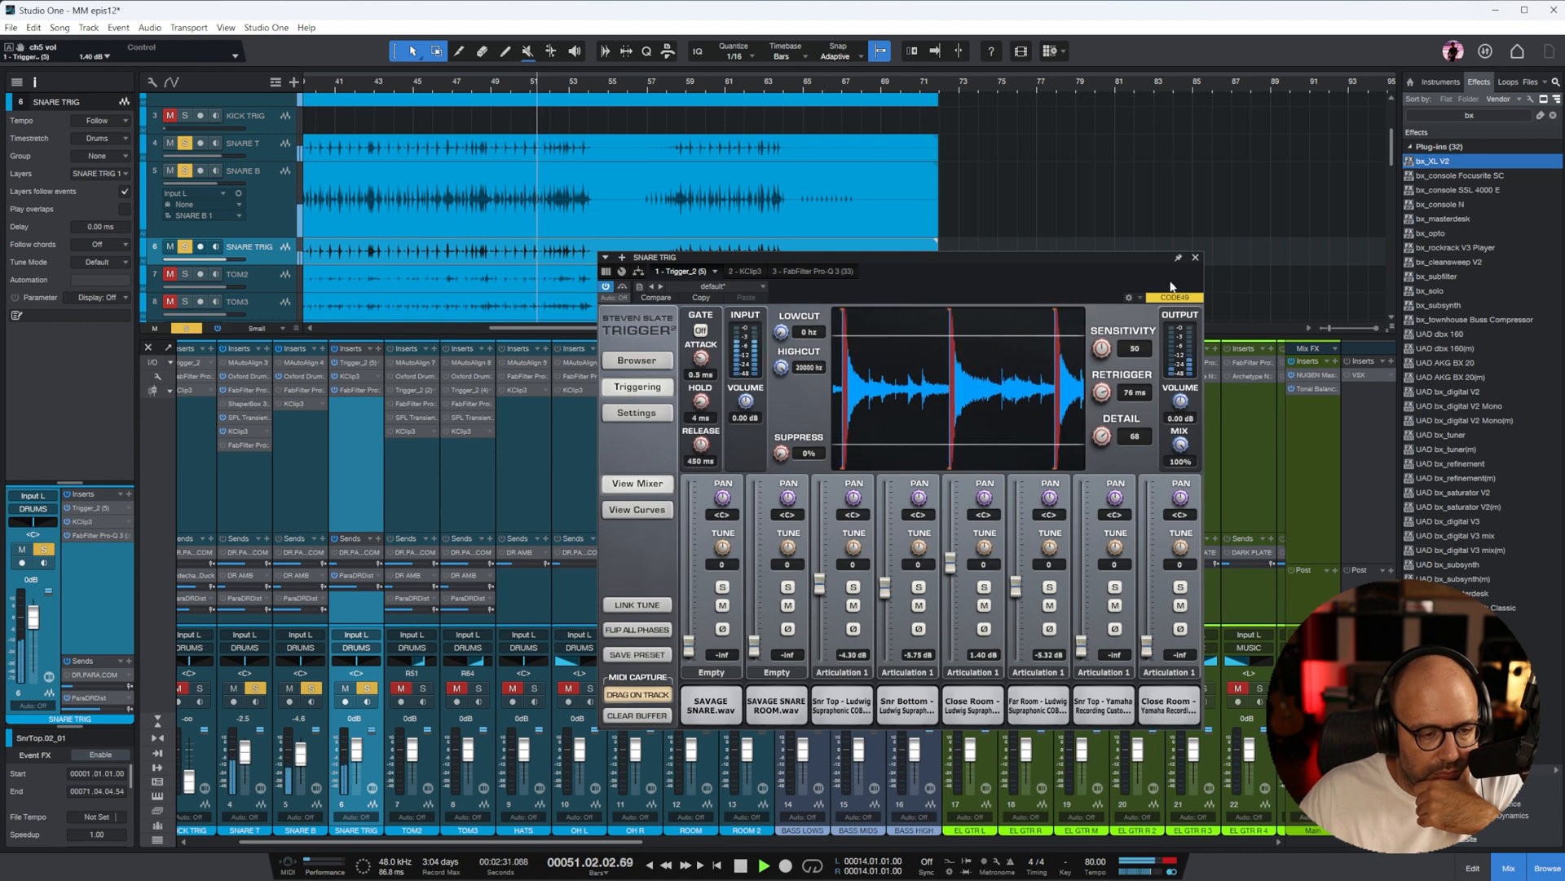
click(1195, 257)
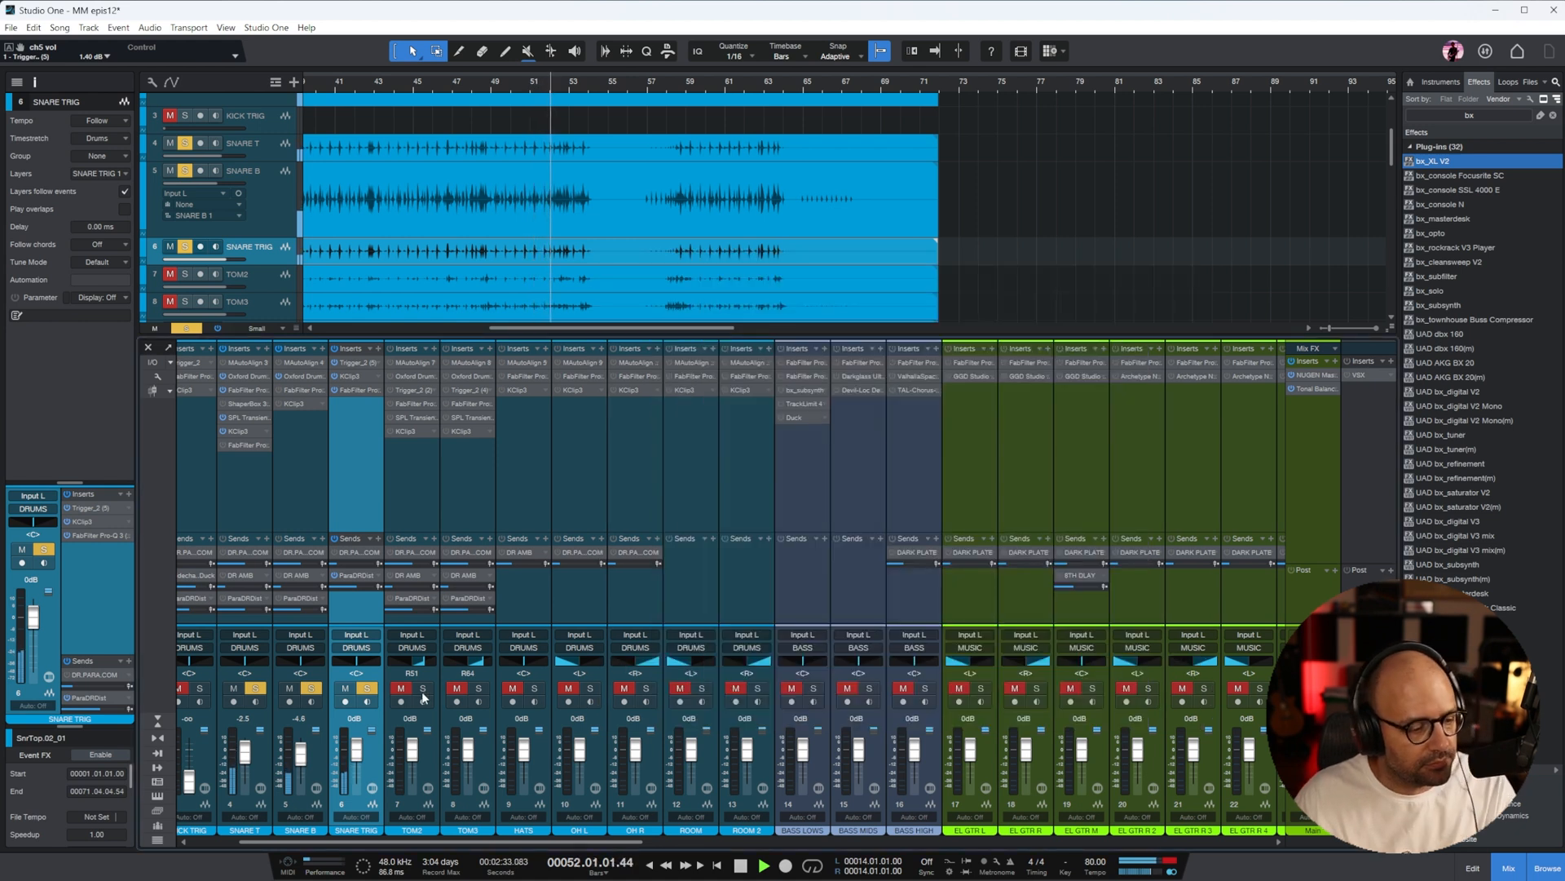
Solo TOM2, enlarge its track, and audition it from around bar 45 with the timeline magnified
key(f)
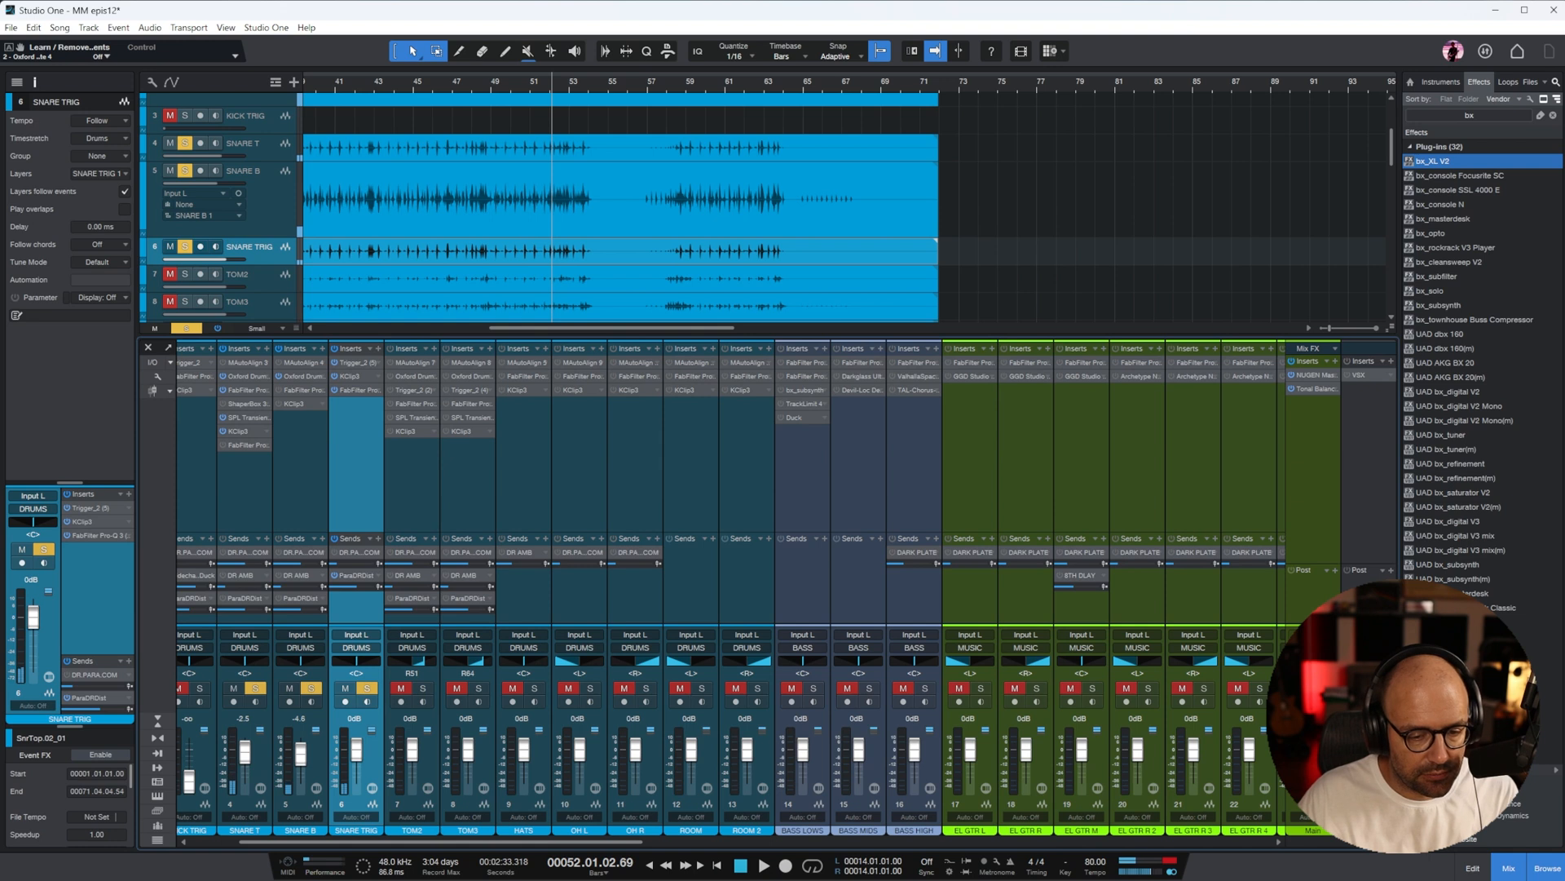
click(426, 495)
scroll(636, 244, down, 3)
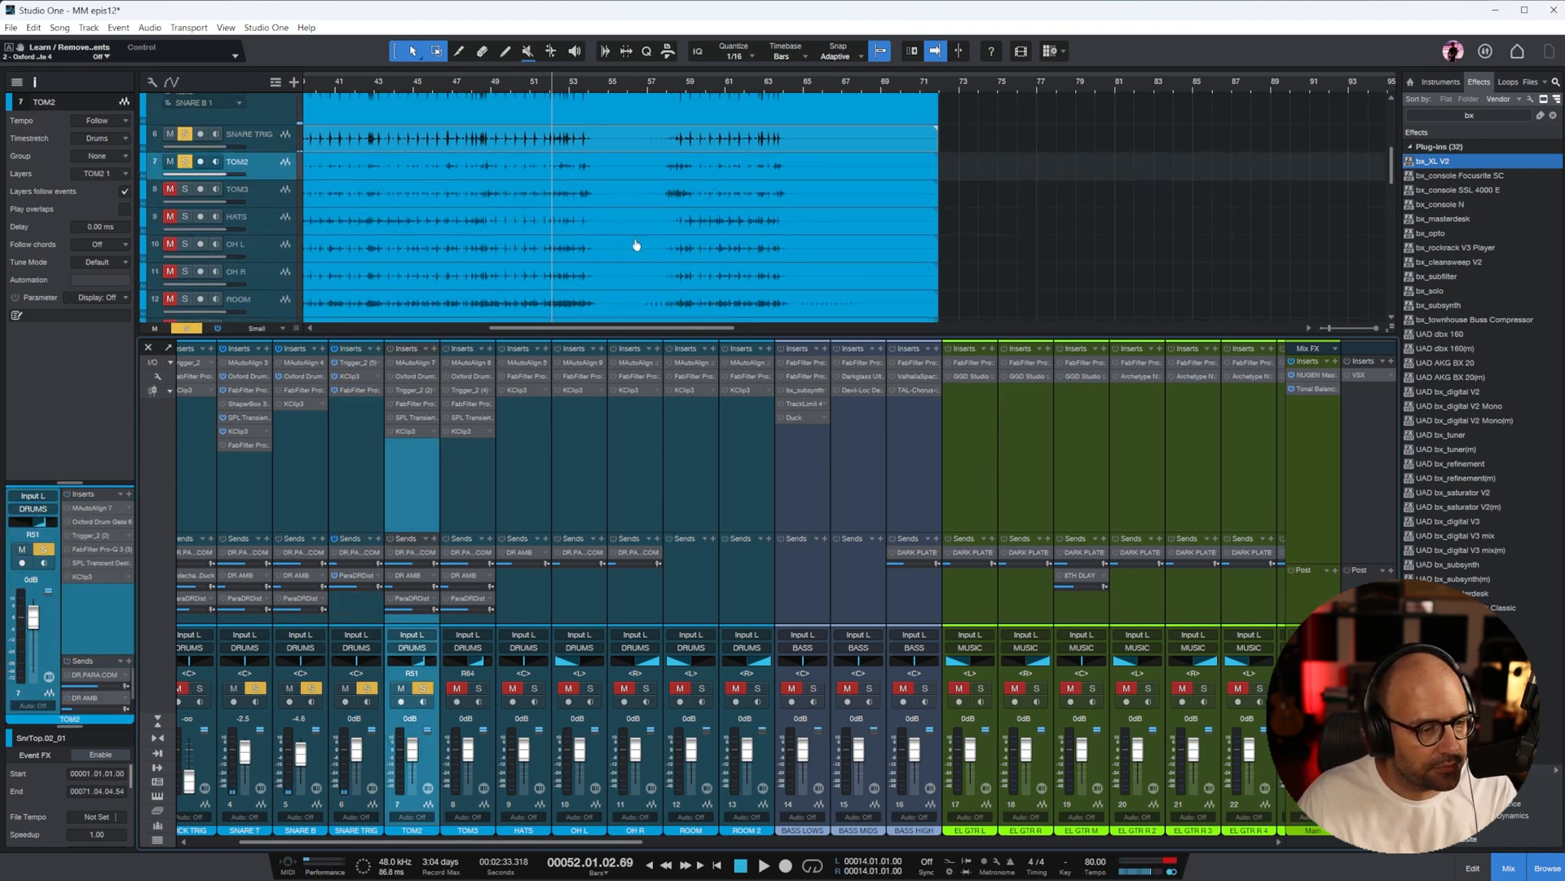
drag(278, 155, 279, 241)
click(433, 92)
key(e)
key(e)
key(e)
key(space)
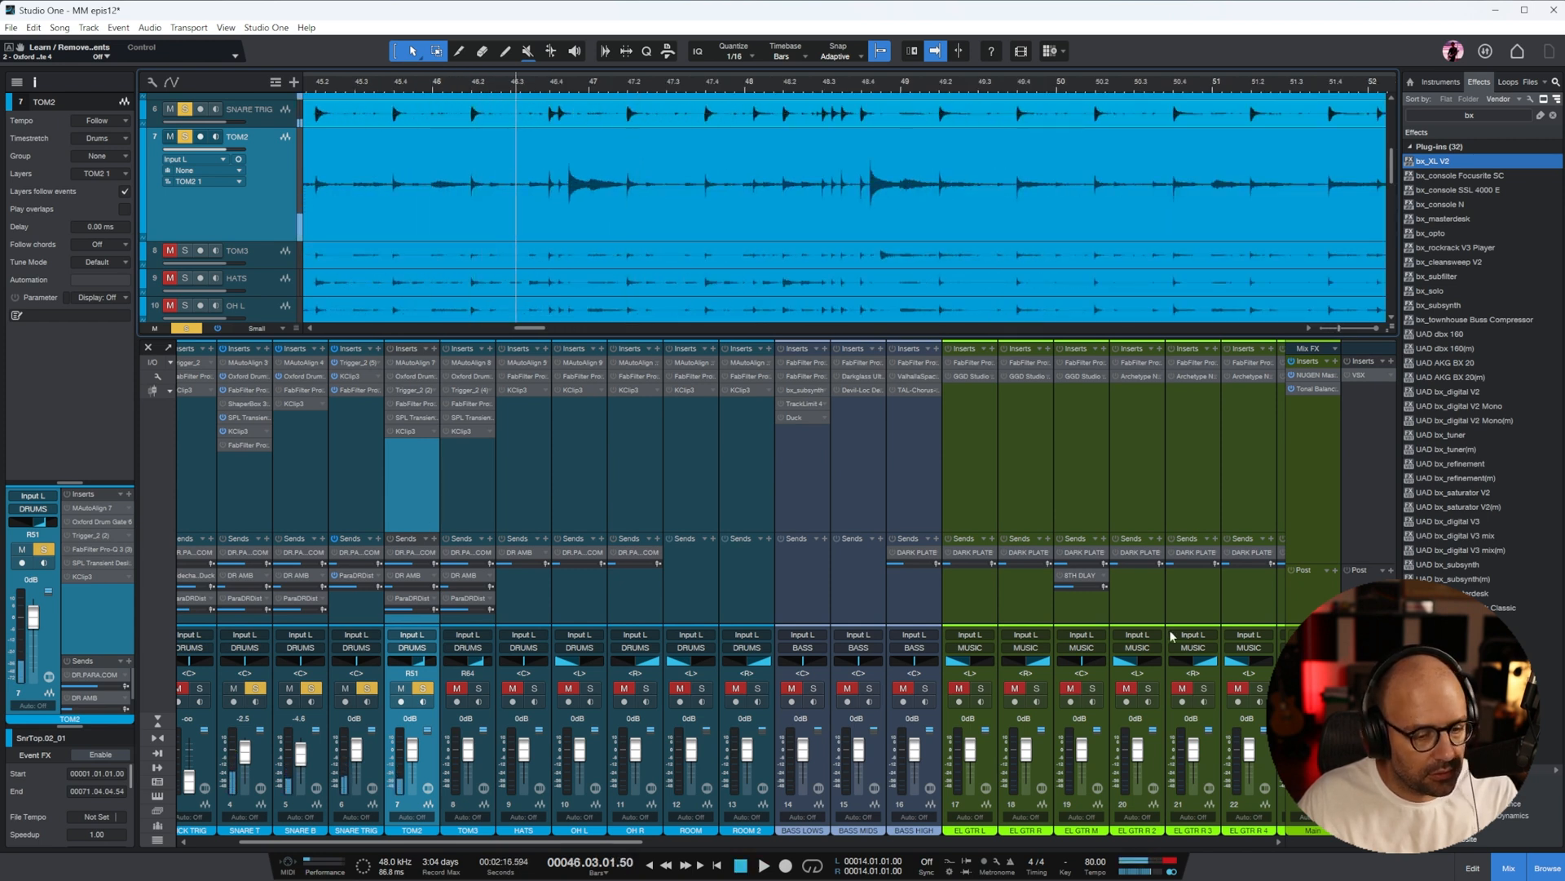
Clear all solos and solo only TOM2
click(187, 329)
click(424, 470)
key(s)
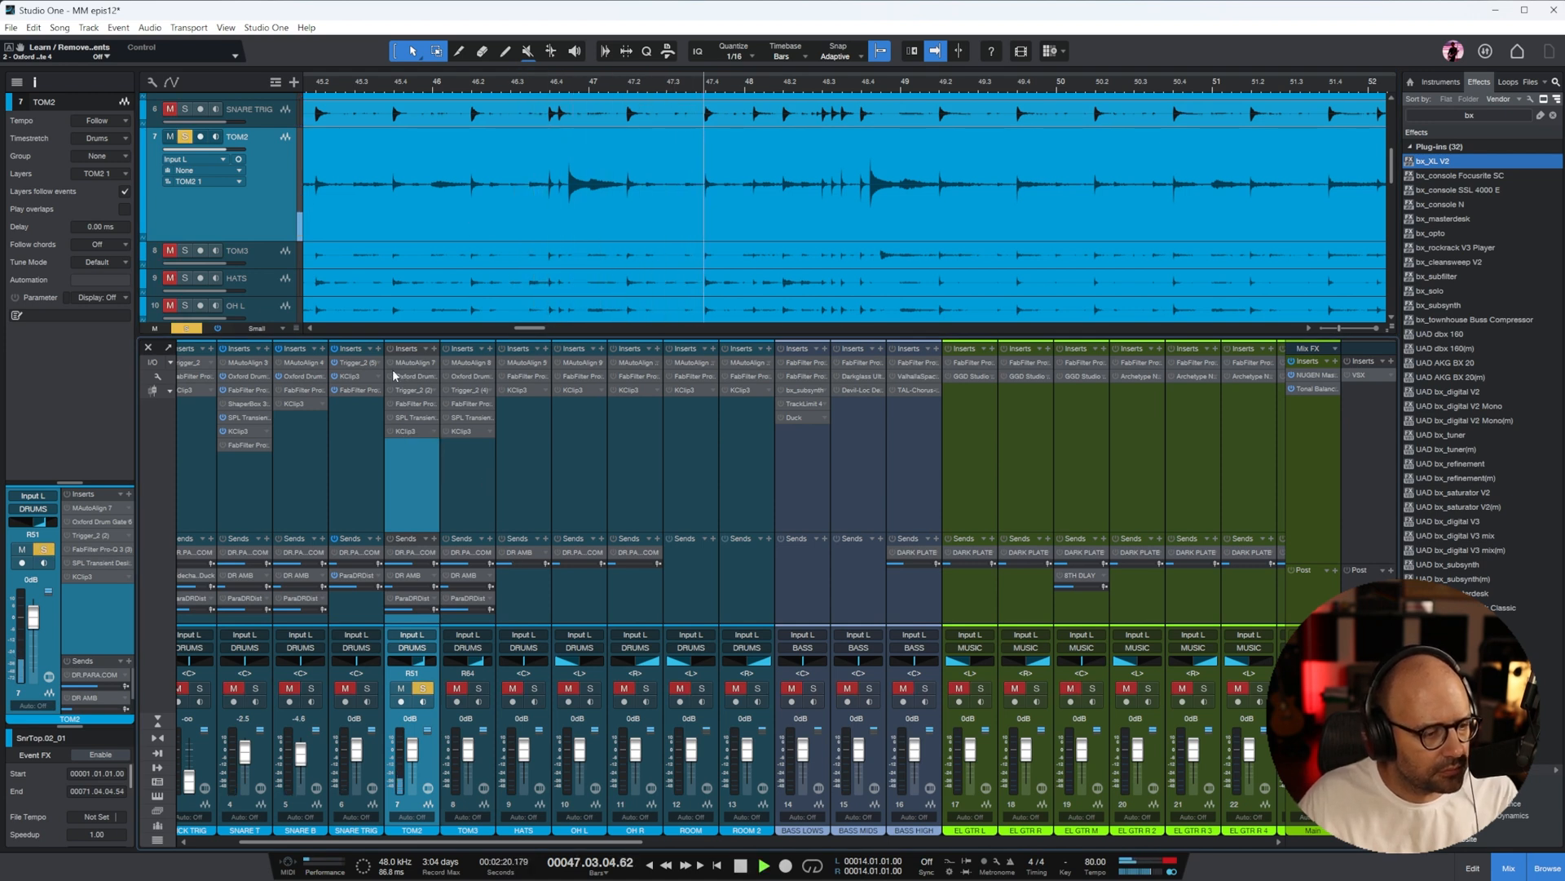
Activate TOM2's Oxford Drum Gate with Tom matching, a Match Threshold of 50.7% and an Open Threshold of -11.5 dB
click(420, 379)
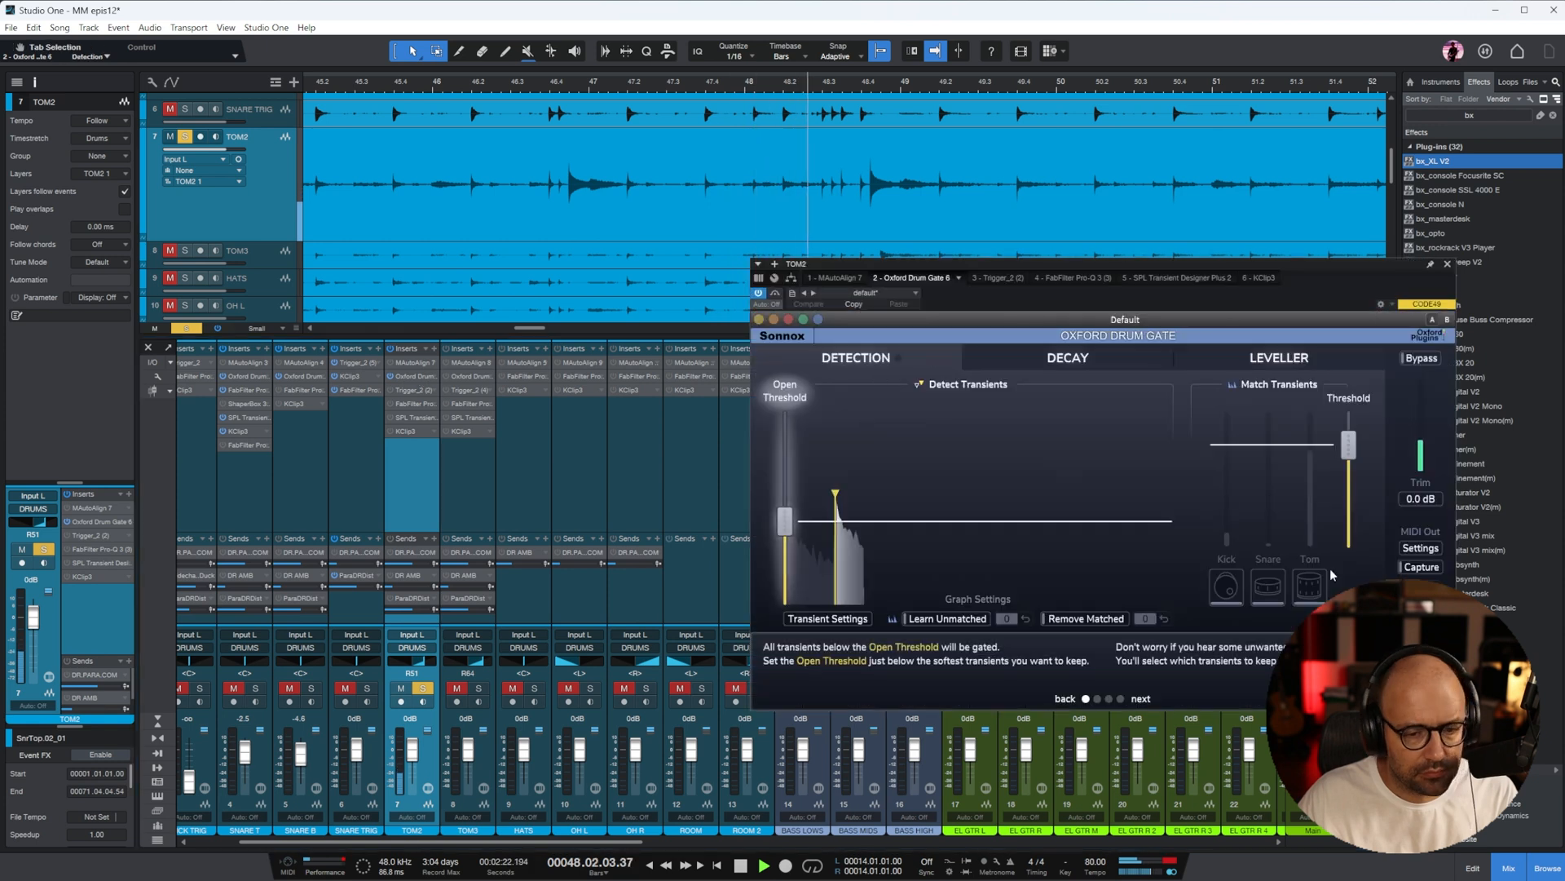
drag(1348, 451, 1349, 481)
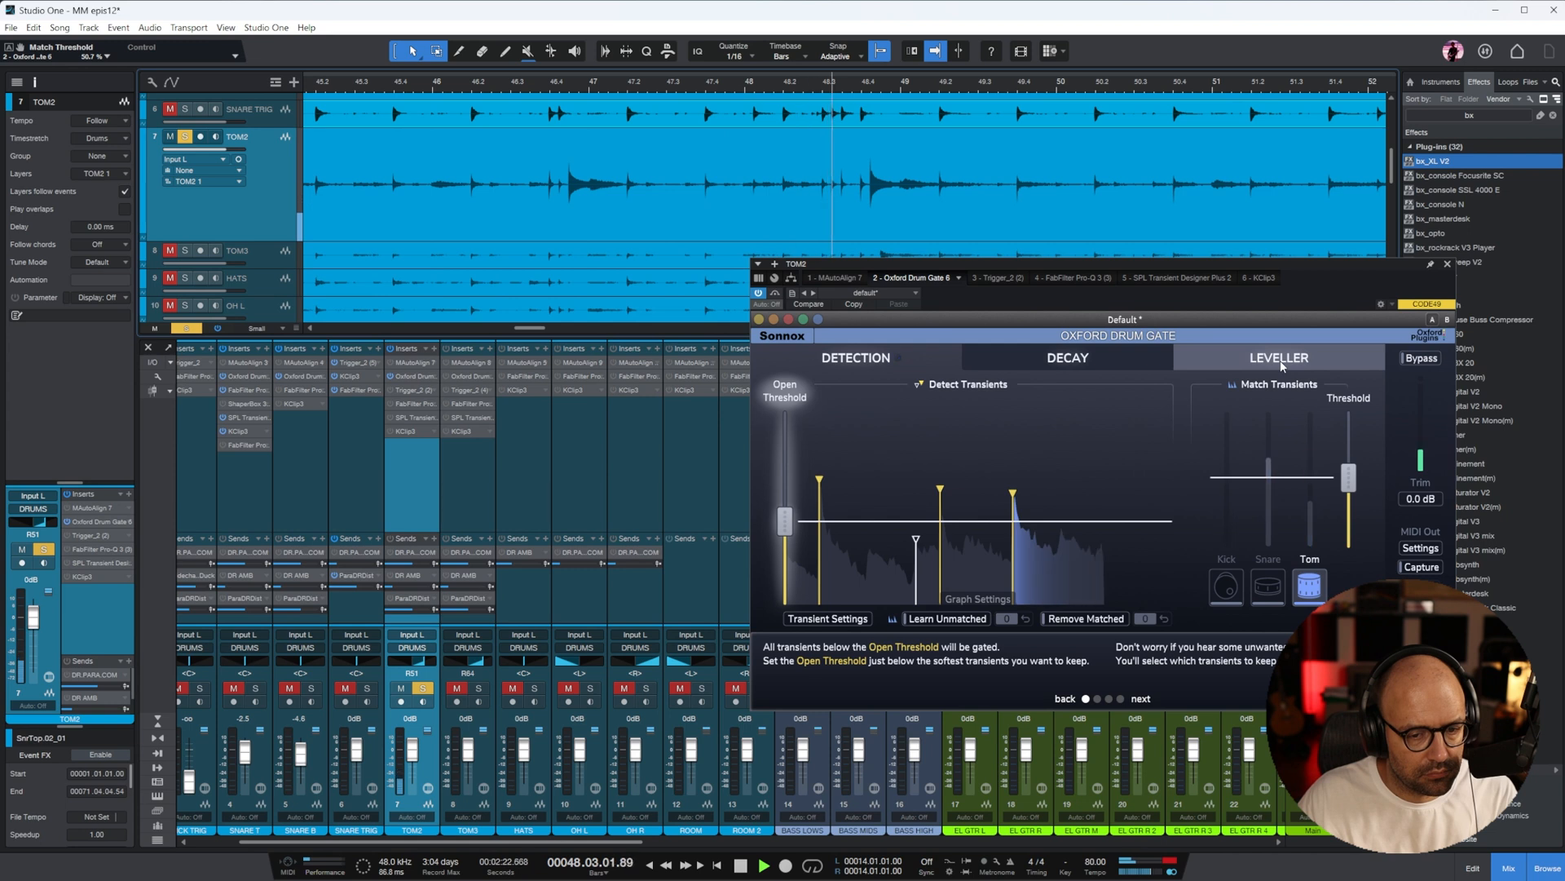
drag(785, 522, 785, 477)
click(529, 82)
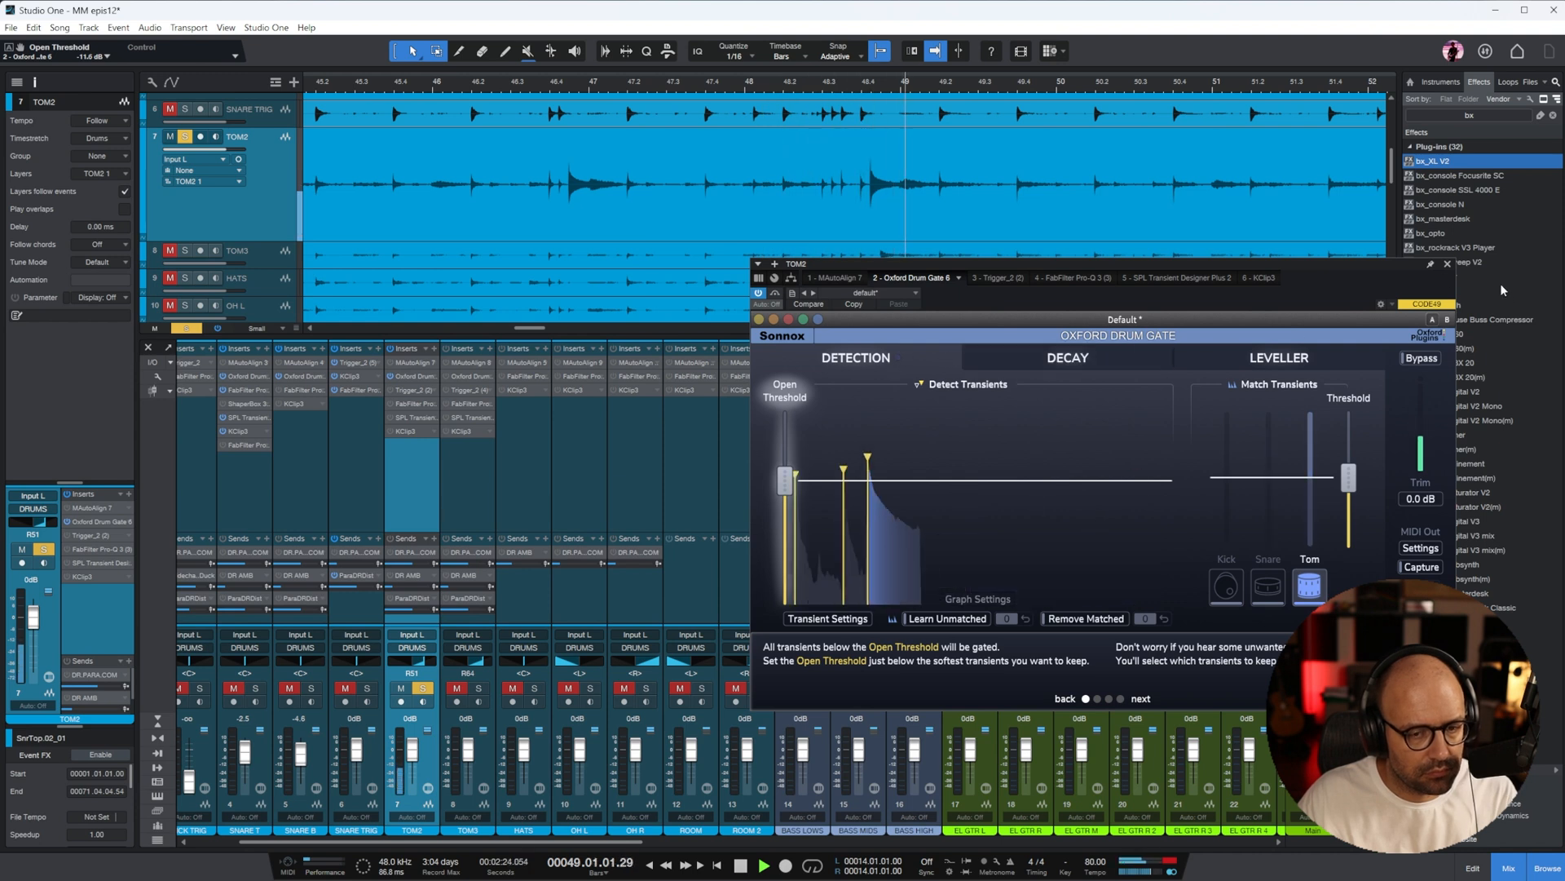
key(space)
click(1447, 263)
Give TOM3's Oxford Drum Gate the same settings as TOM2's and open it
click(446, 376)
double_click(468, 377)
Move the playhead to bar 38, solo TOM3 alongside TOM2, and pan TOM2 to L49 and TOM3 to R59
key(w)
key(w)
key(w)
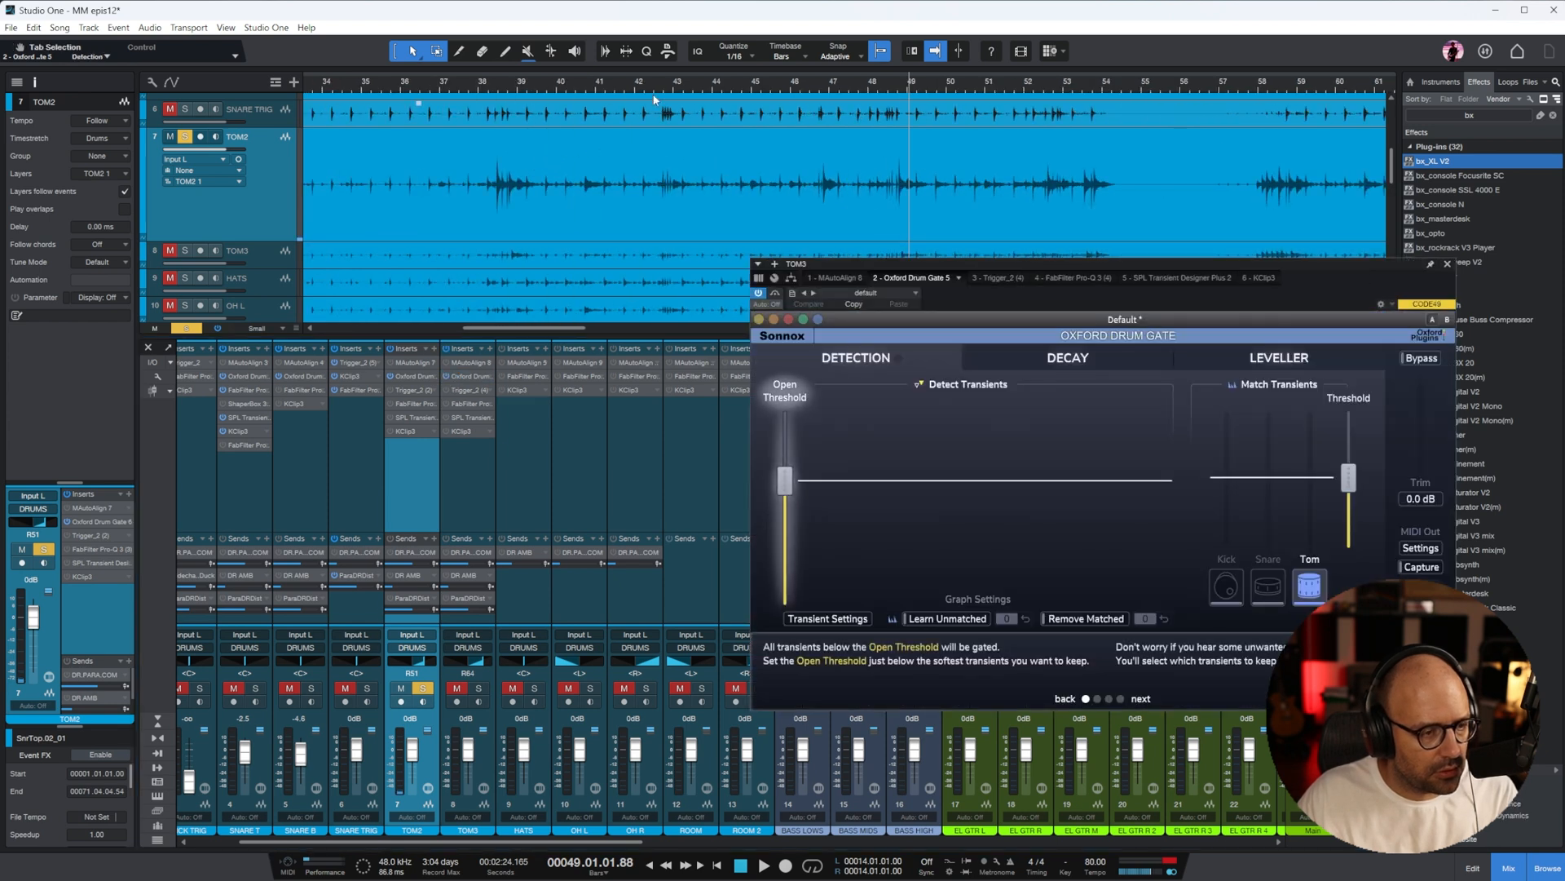
click(493, 85)
click(478, 689)
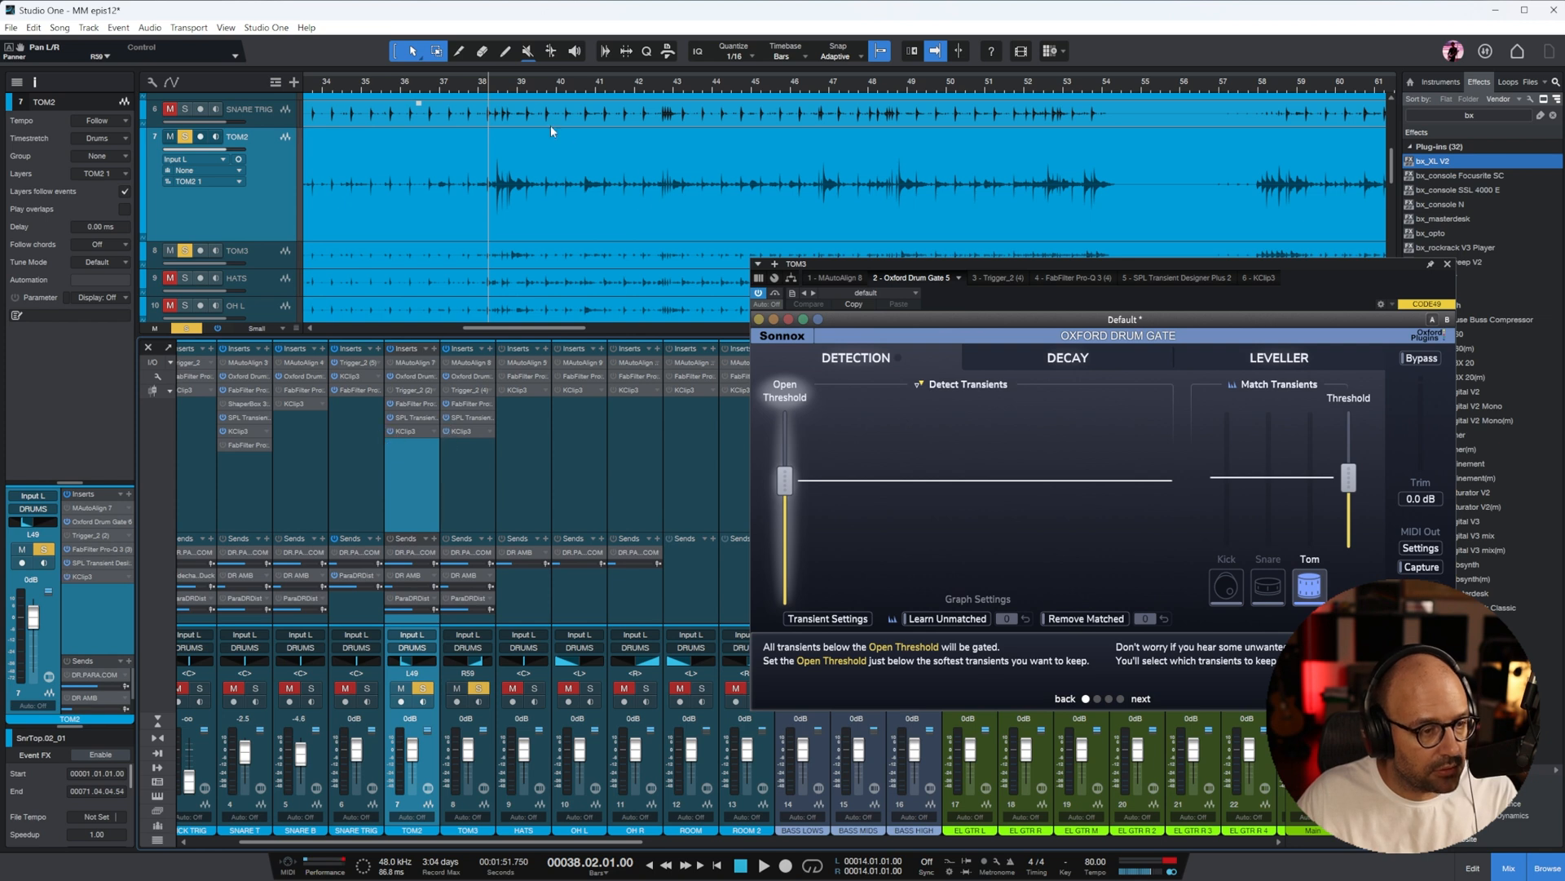
Activate the sends on TOM2 and TOM3, adjust the DR AMB send level, and play the toms from bar 38
click(433, 552)
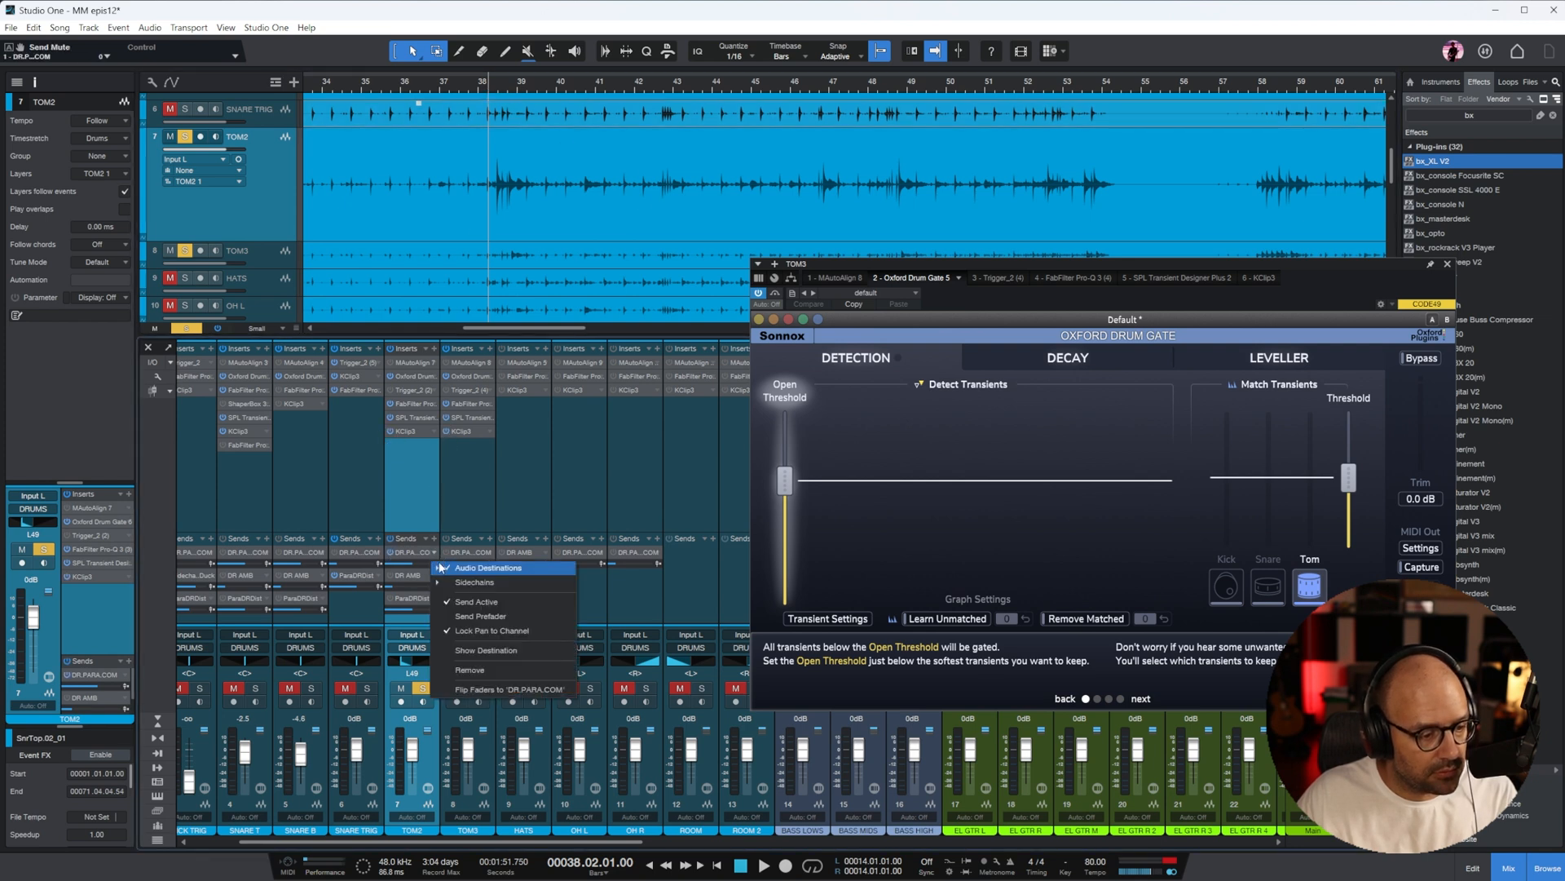
click(390, 603)
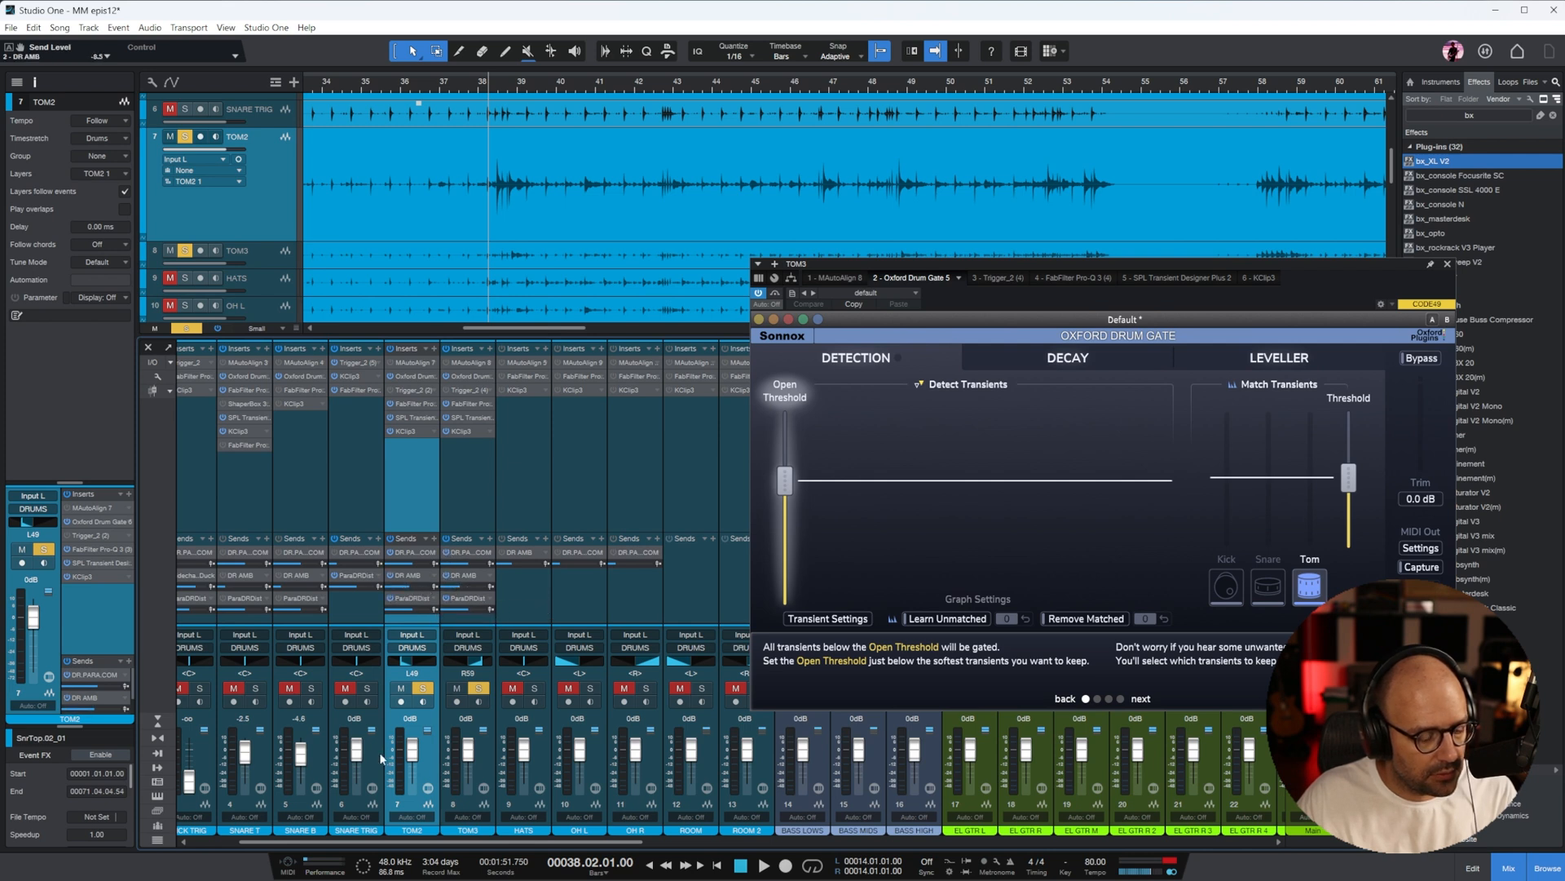
drag(356, 844, 280, 847)
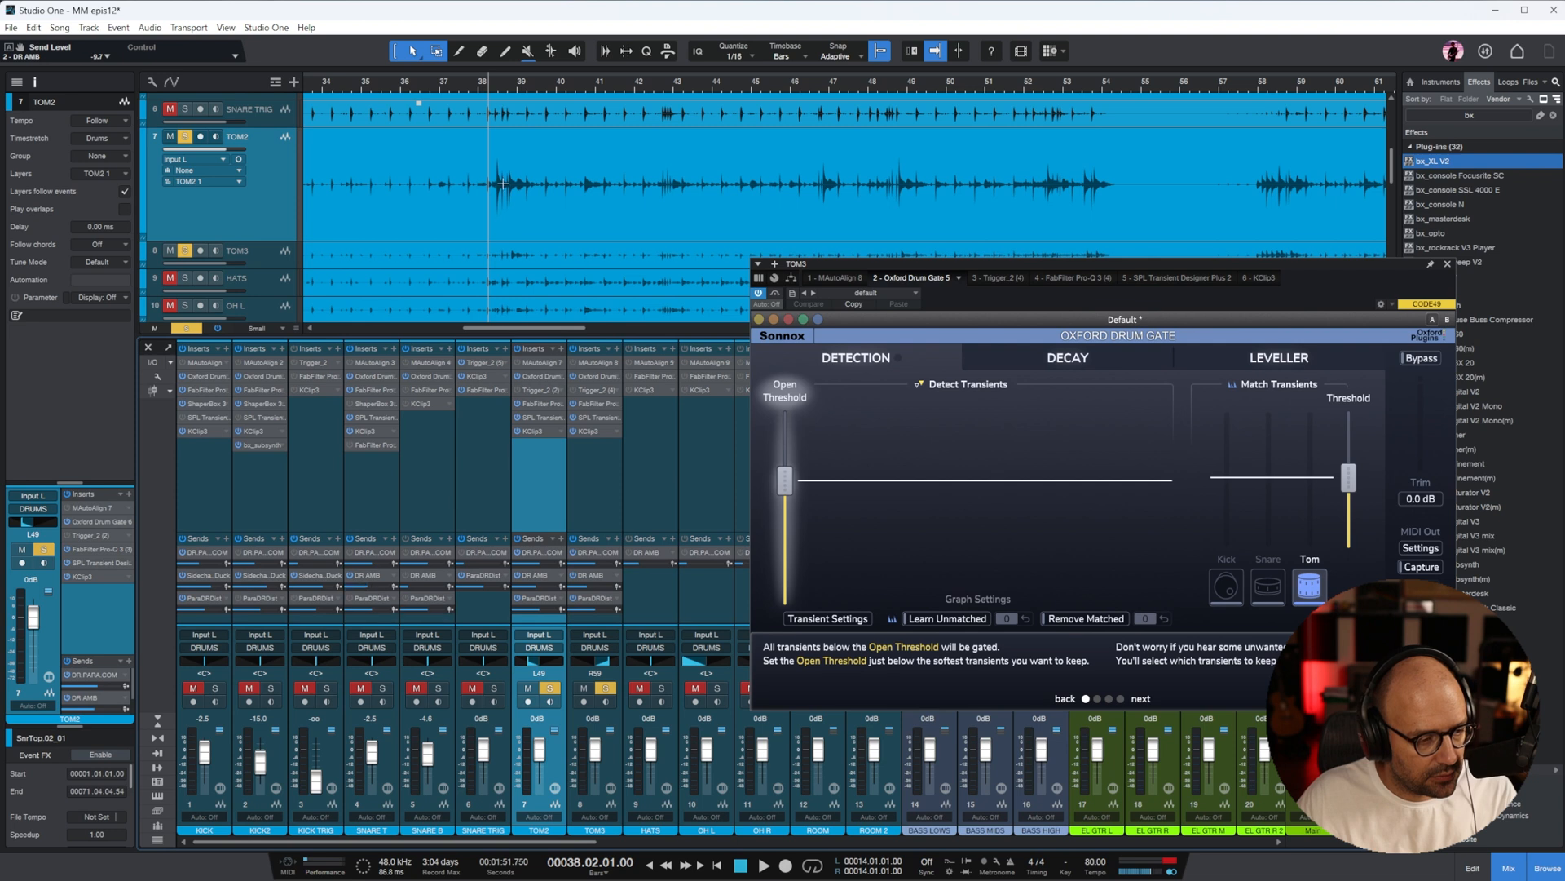
key(space)
key(w)
drag(538, 842, 605, 842)
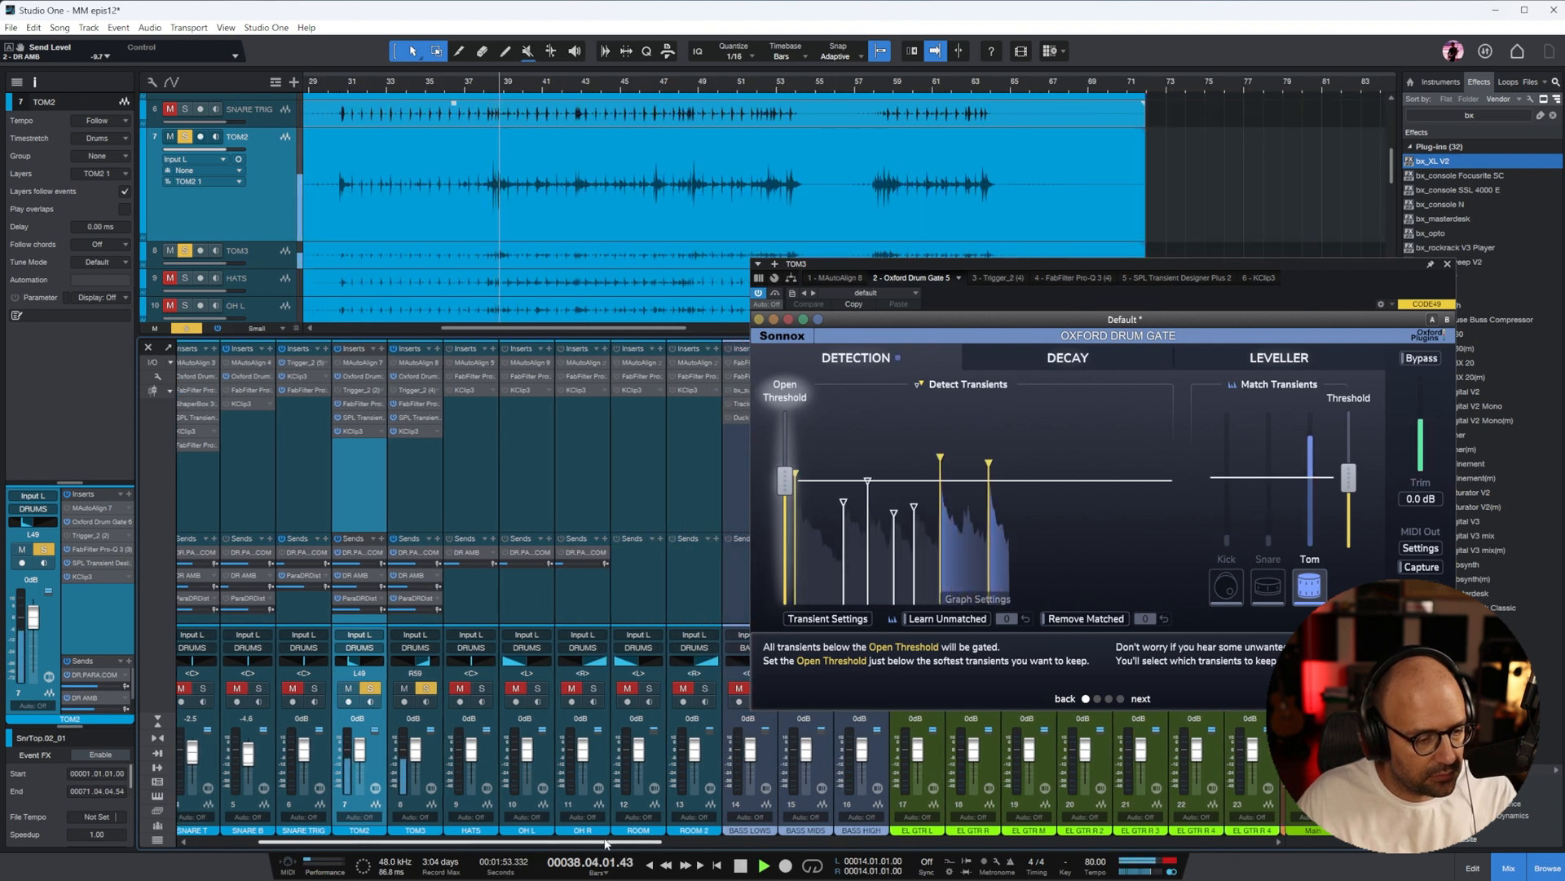
Slightly raise the Open Threshold on TOM2's Oxford Drum Gate and replay the toms from around bar 38
click(428, 489)
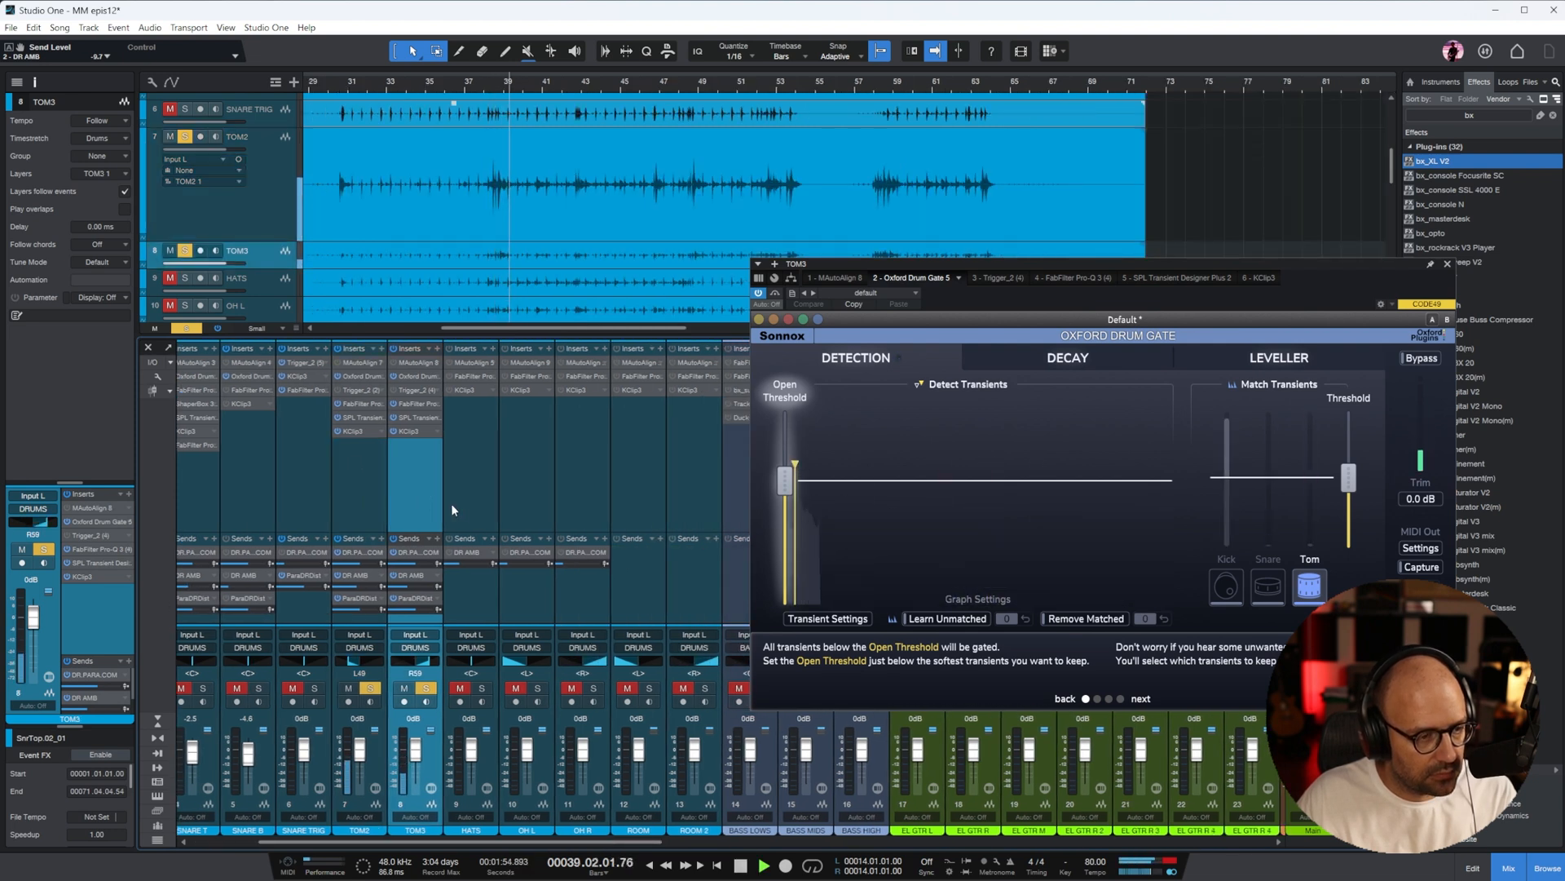
click(376, 506)
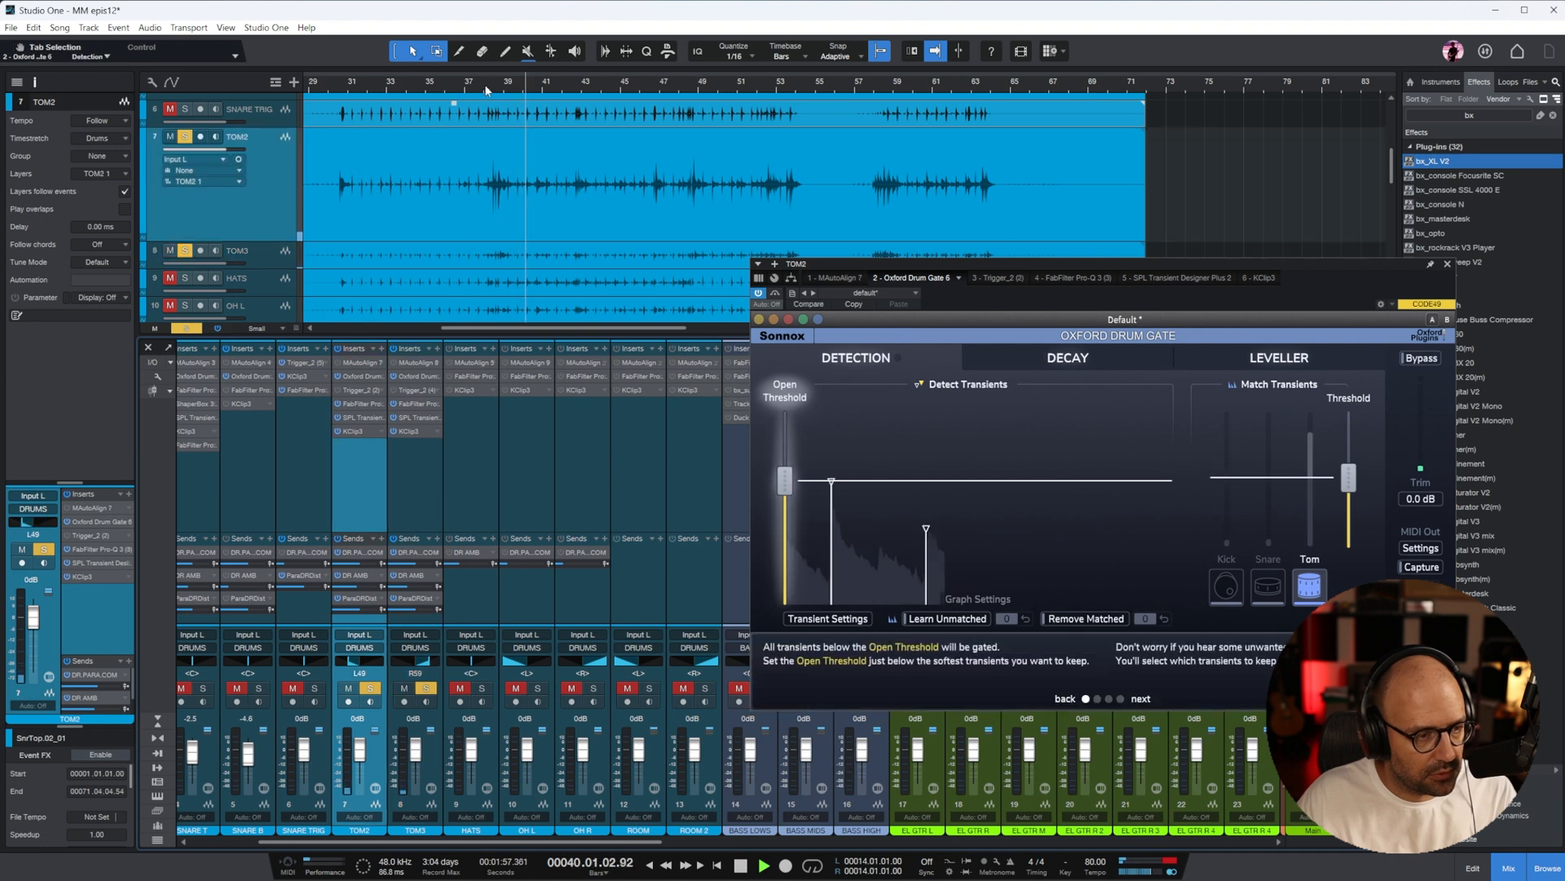
drag(487, 87, 487, 123)
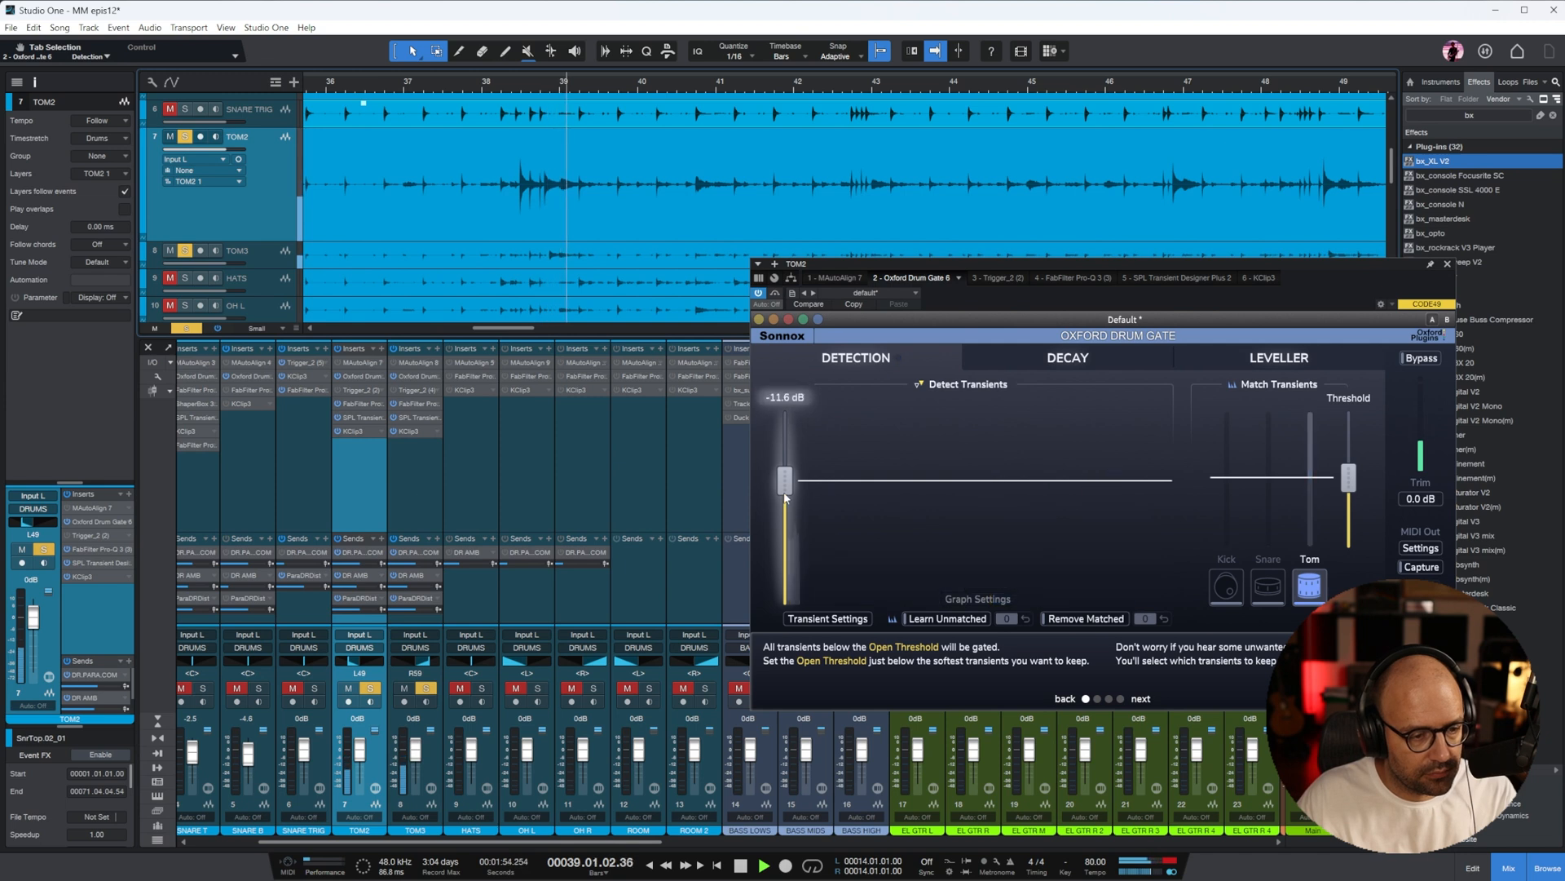
drag(785, 497, 785, 490)
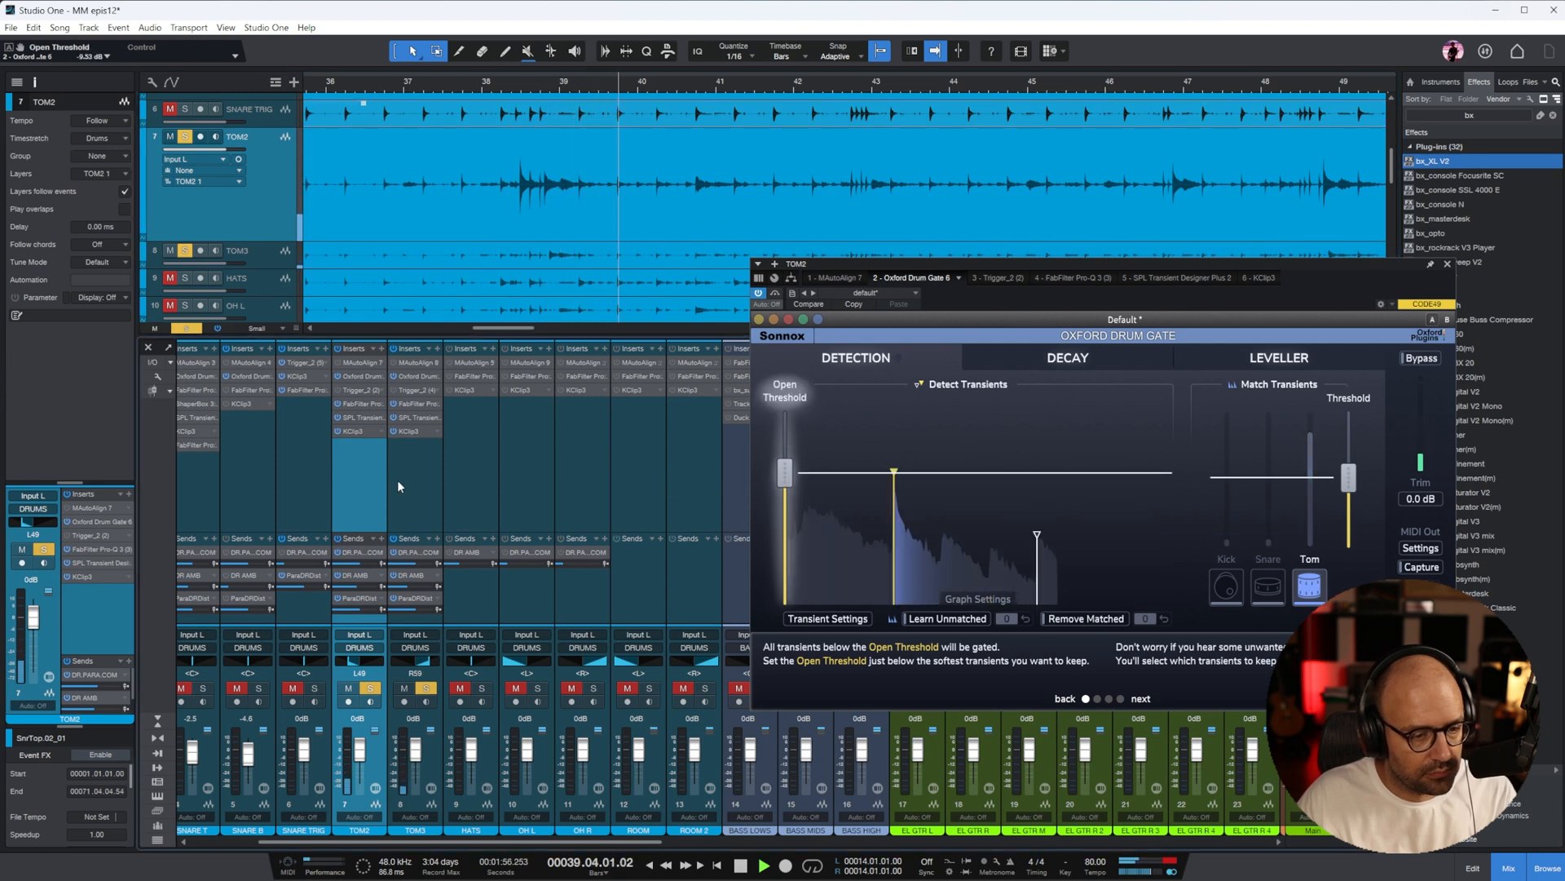
drag(494, 87, 494, 106)
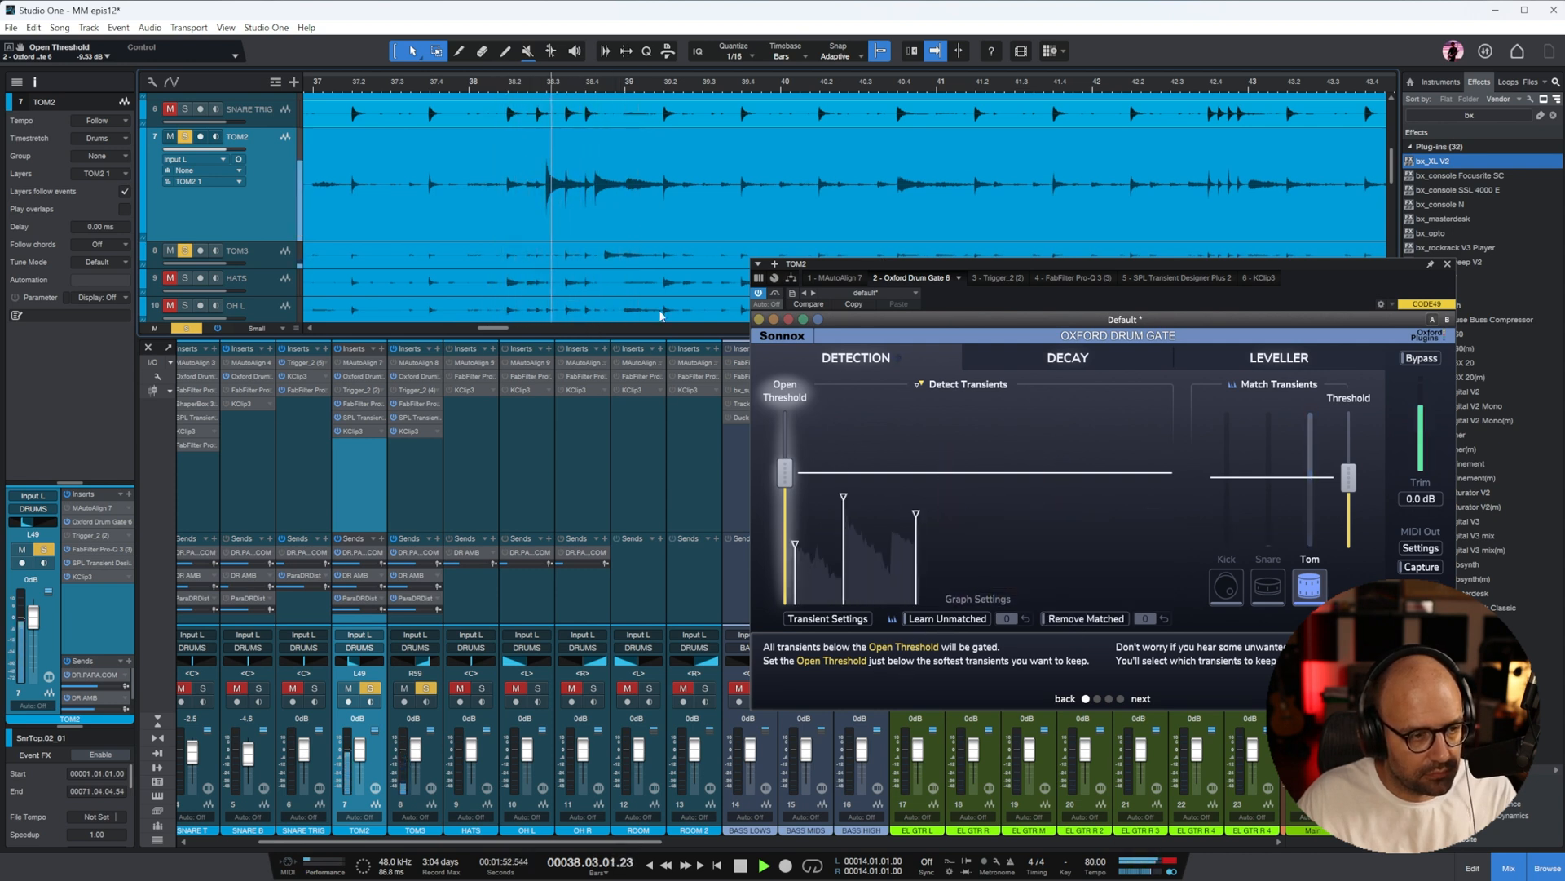
Replay the tom hits in bar 38 and examine which transients TOM2's gate detects
key(space)
key(e)
key(e)
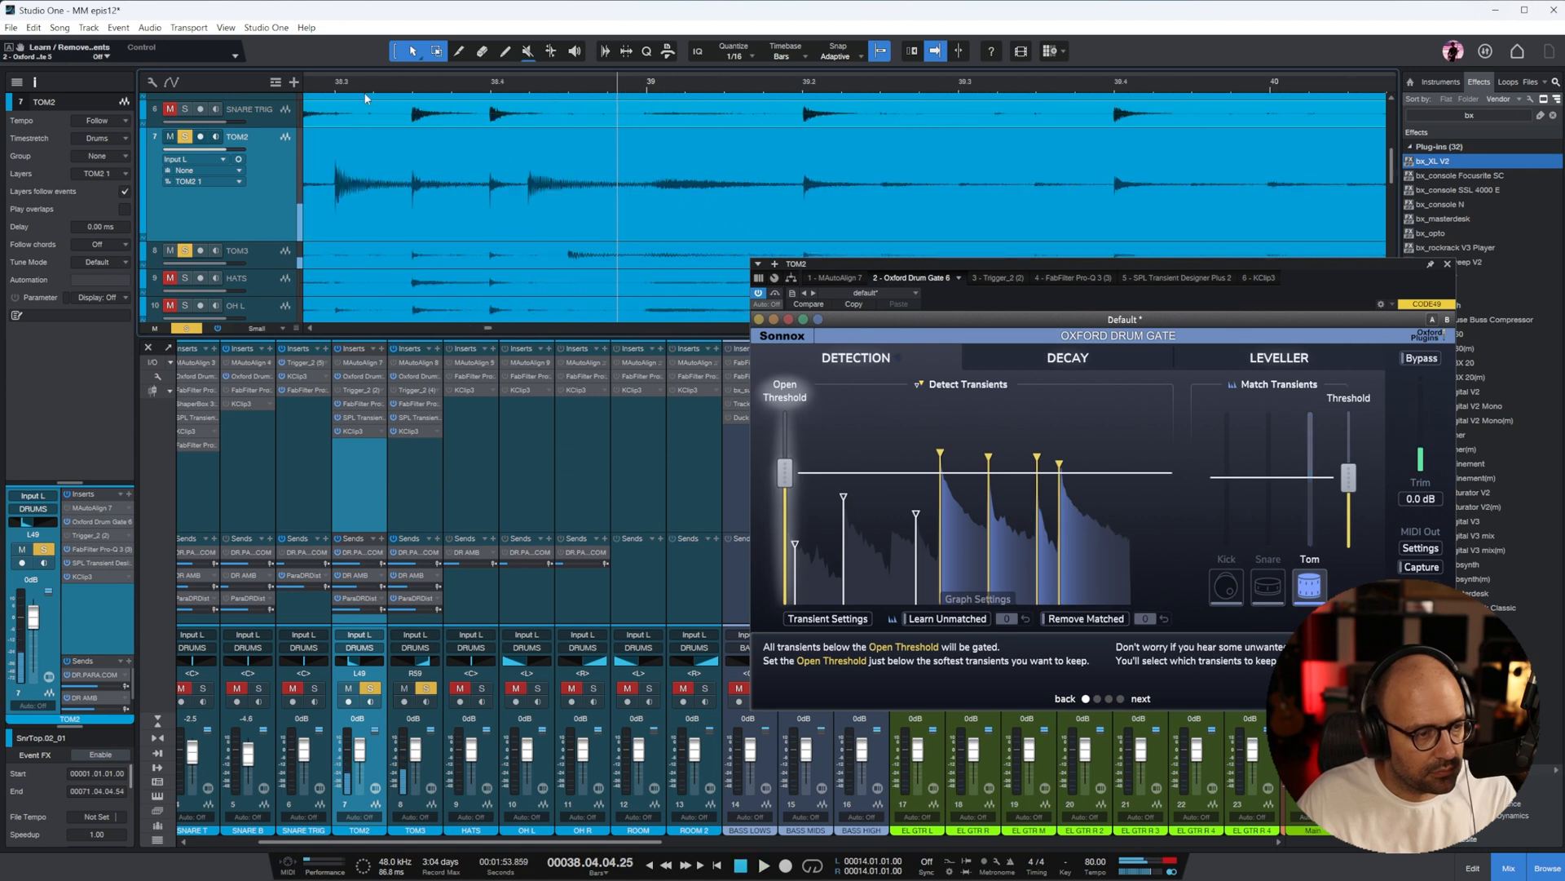
key(space)
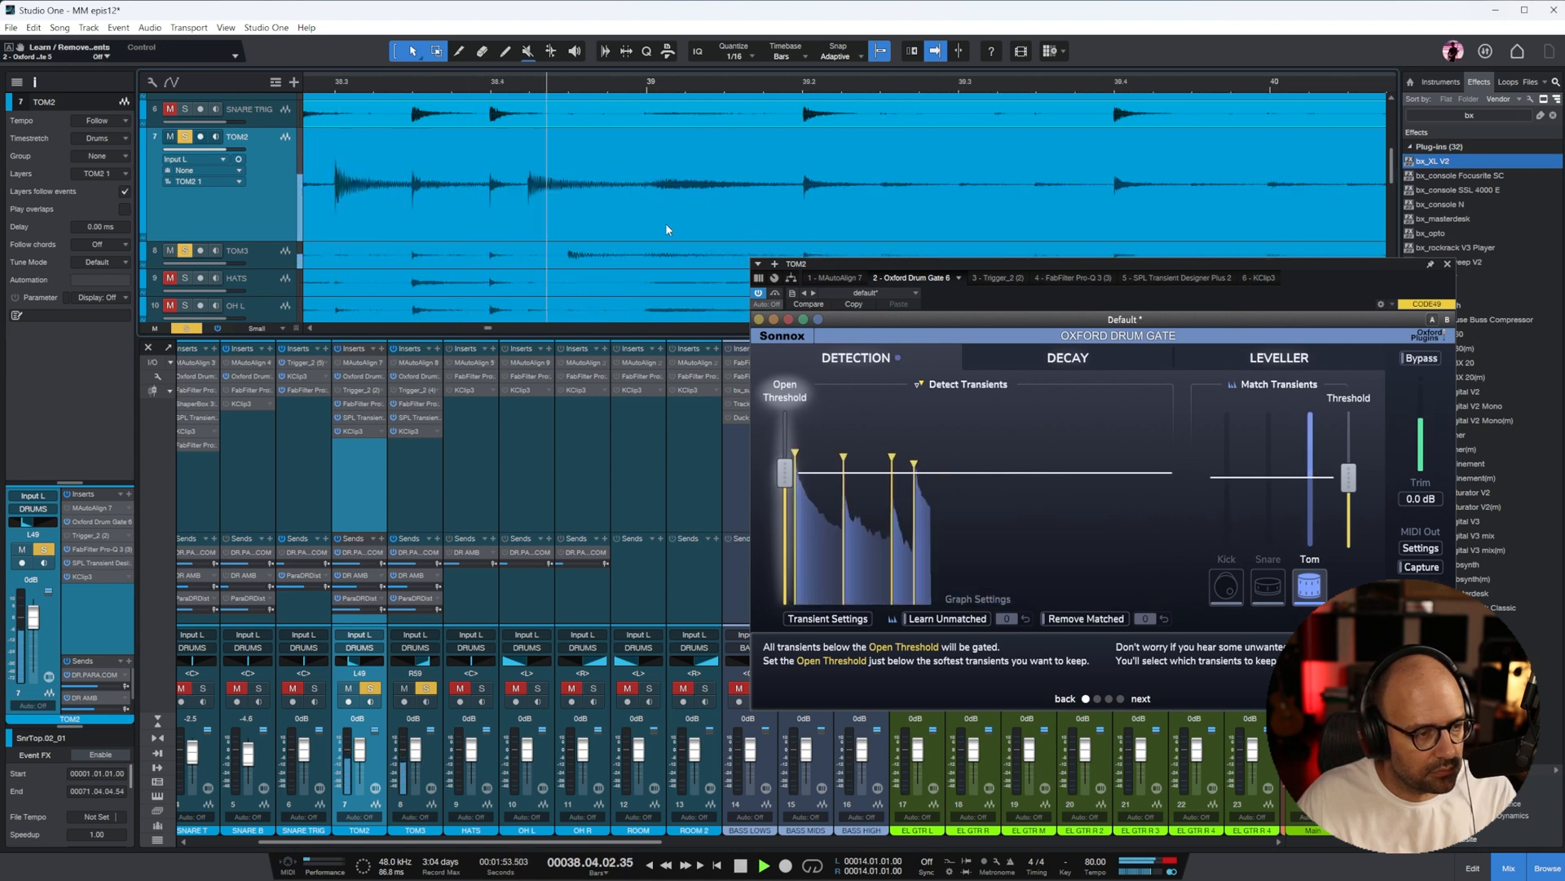
key(space)
key(e)
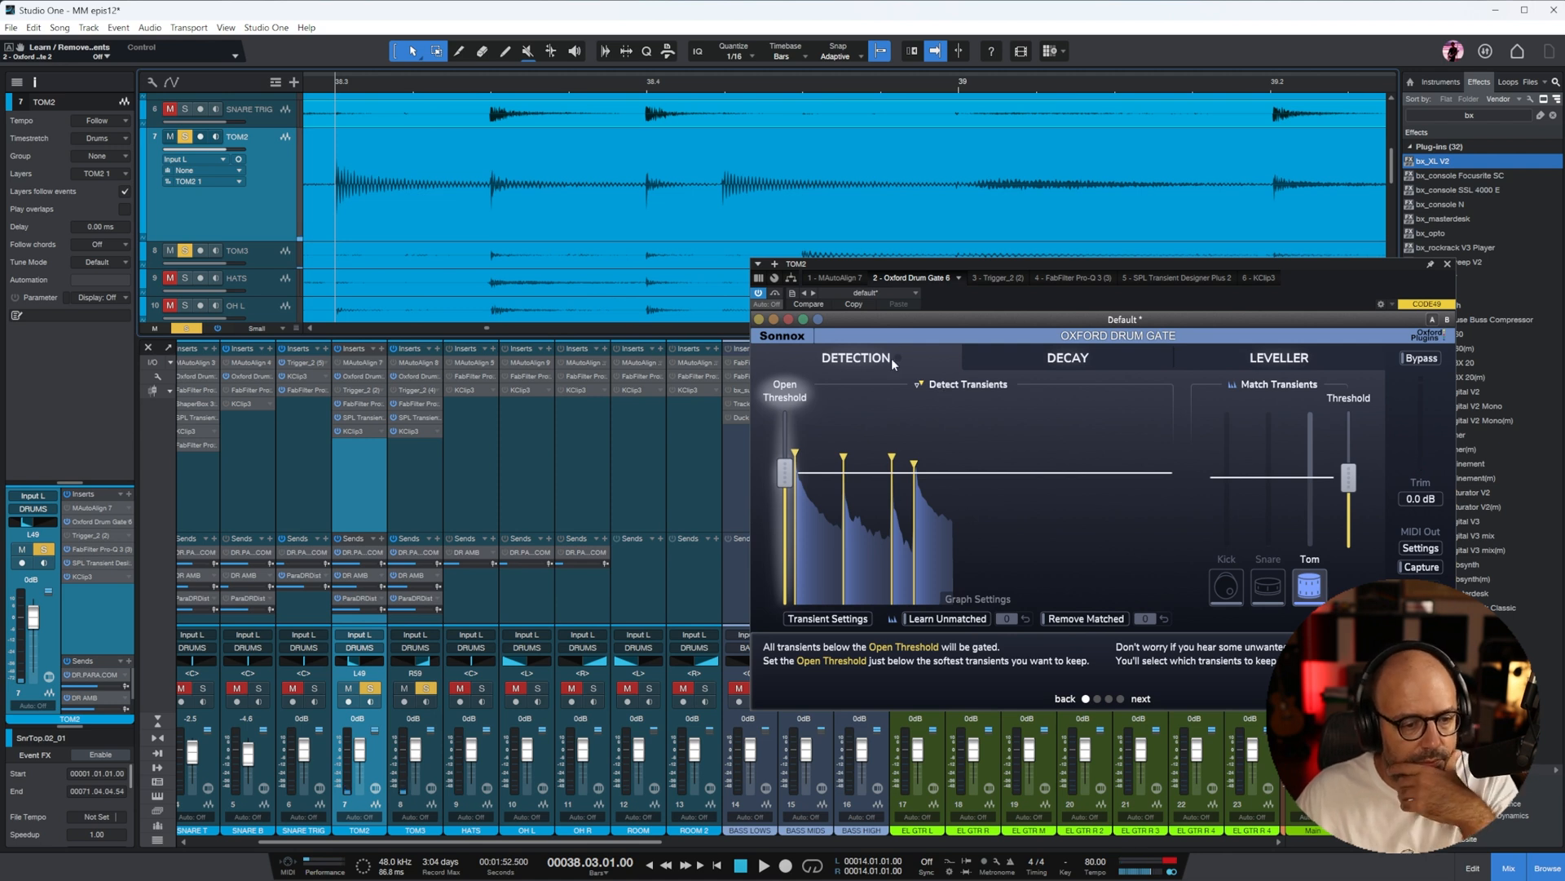
Raise TOM2's gate Open Threshold further, comparing Match Thresholds of 70.1% and 84.7% on playback before setting 56.6%
drag(786, 473, 786, 459)
key(space)
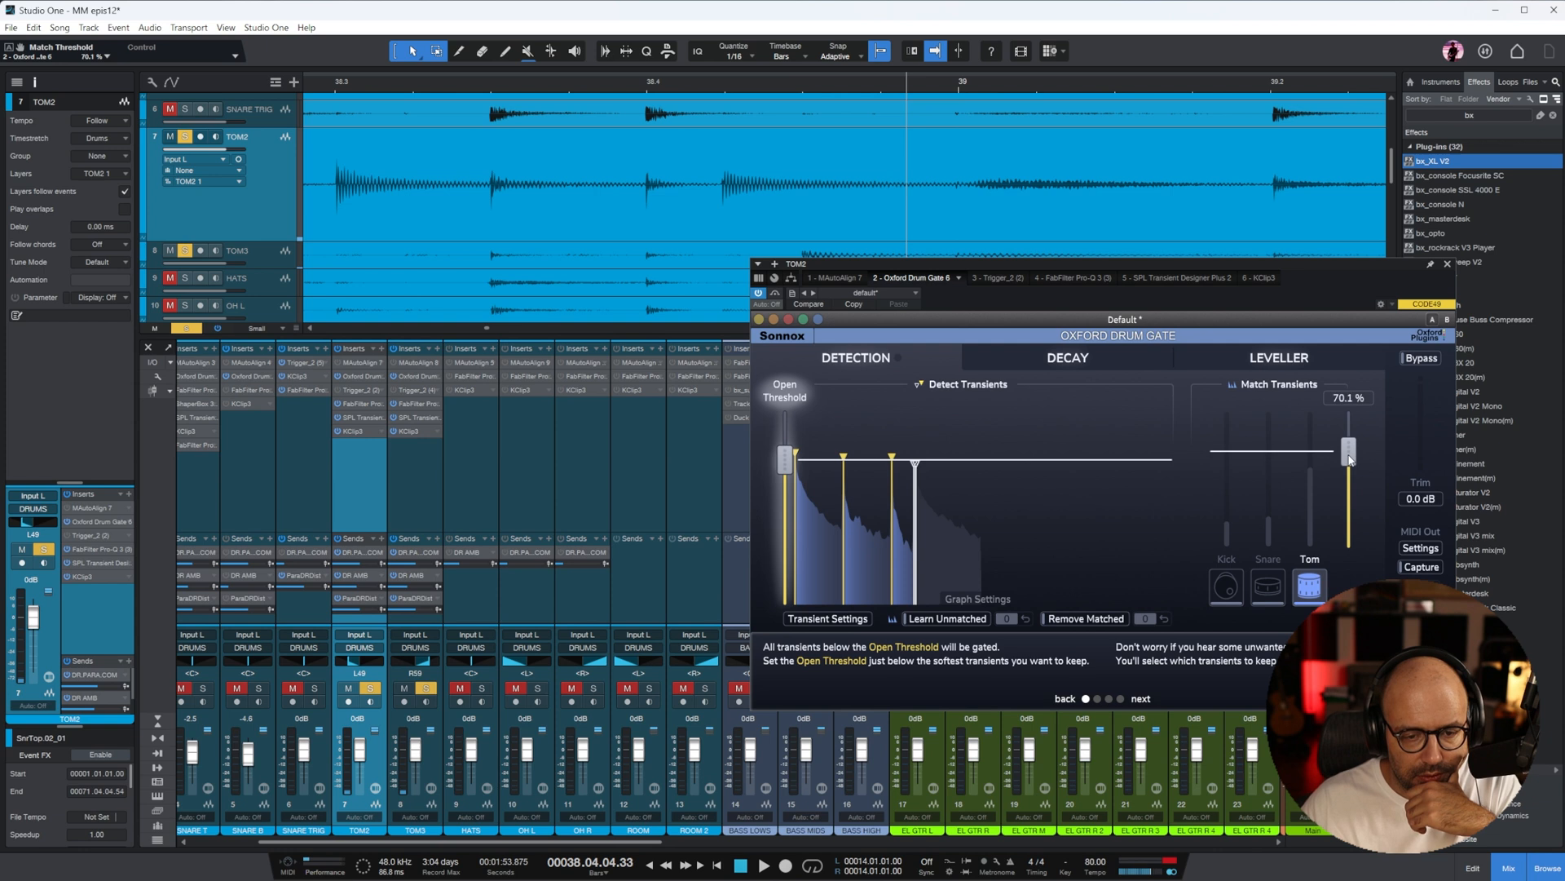
key(space)
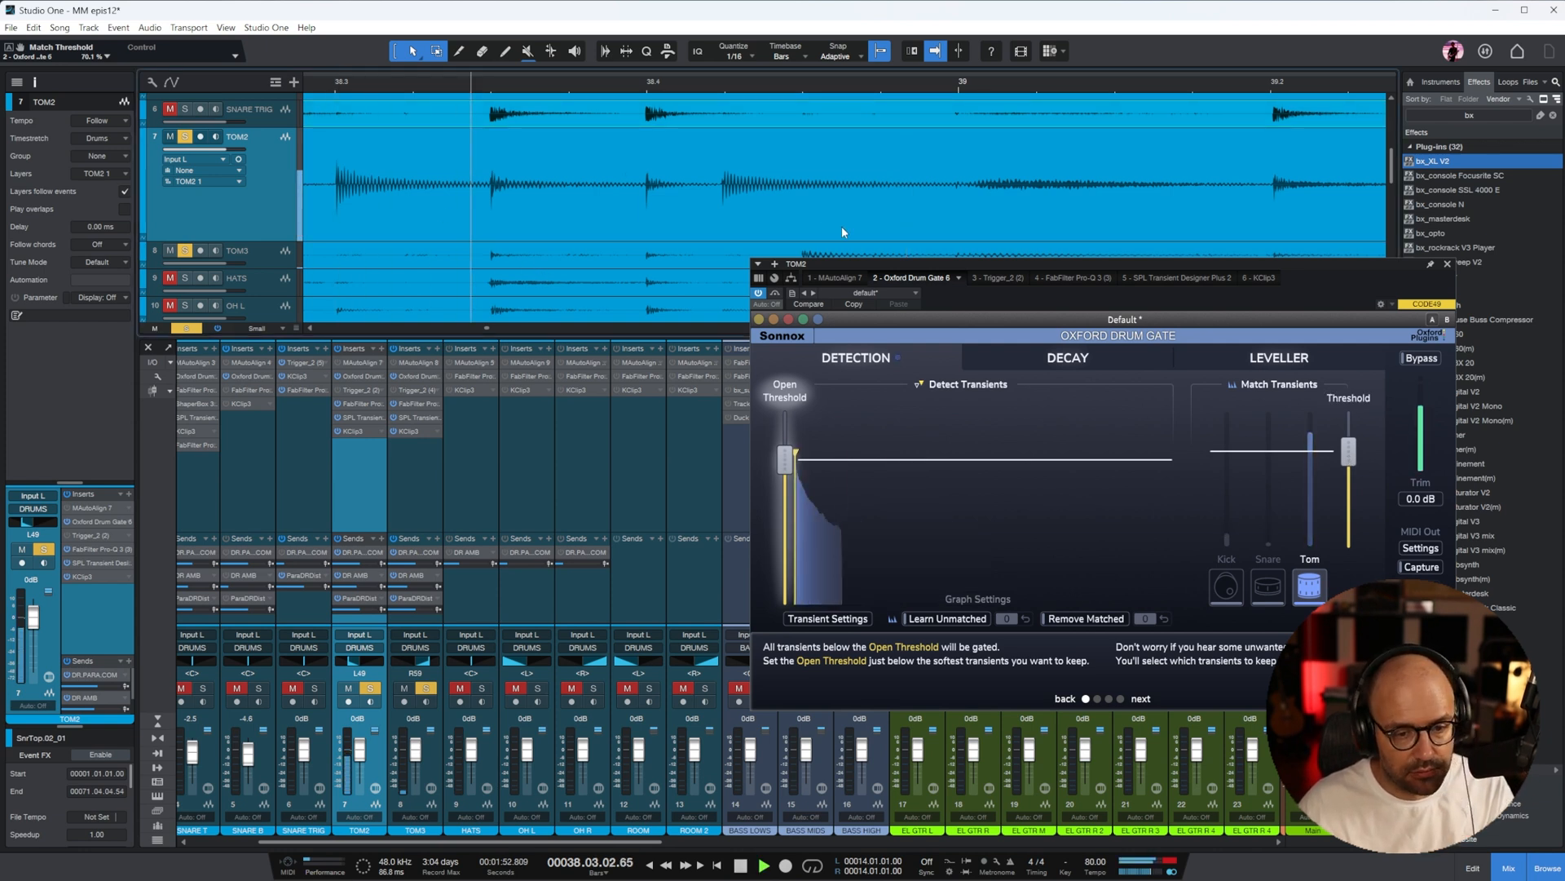
drag(1349, 451, 1349, 448)
key(space)
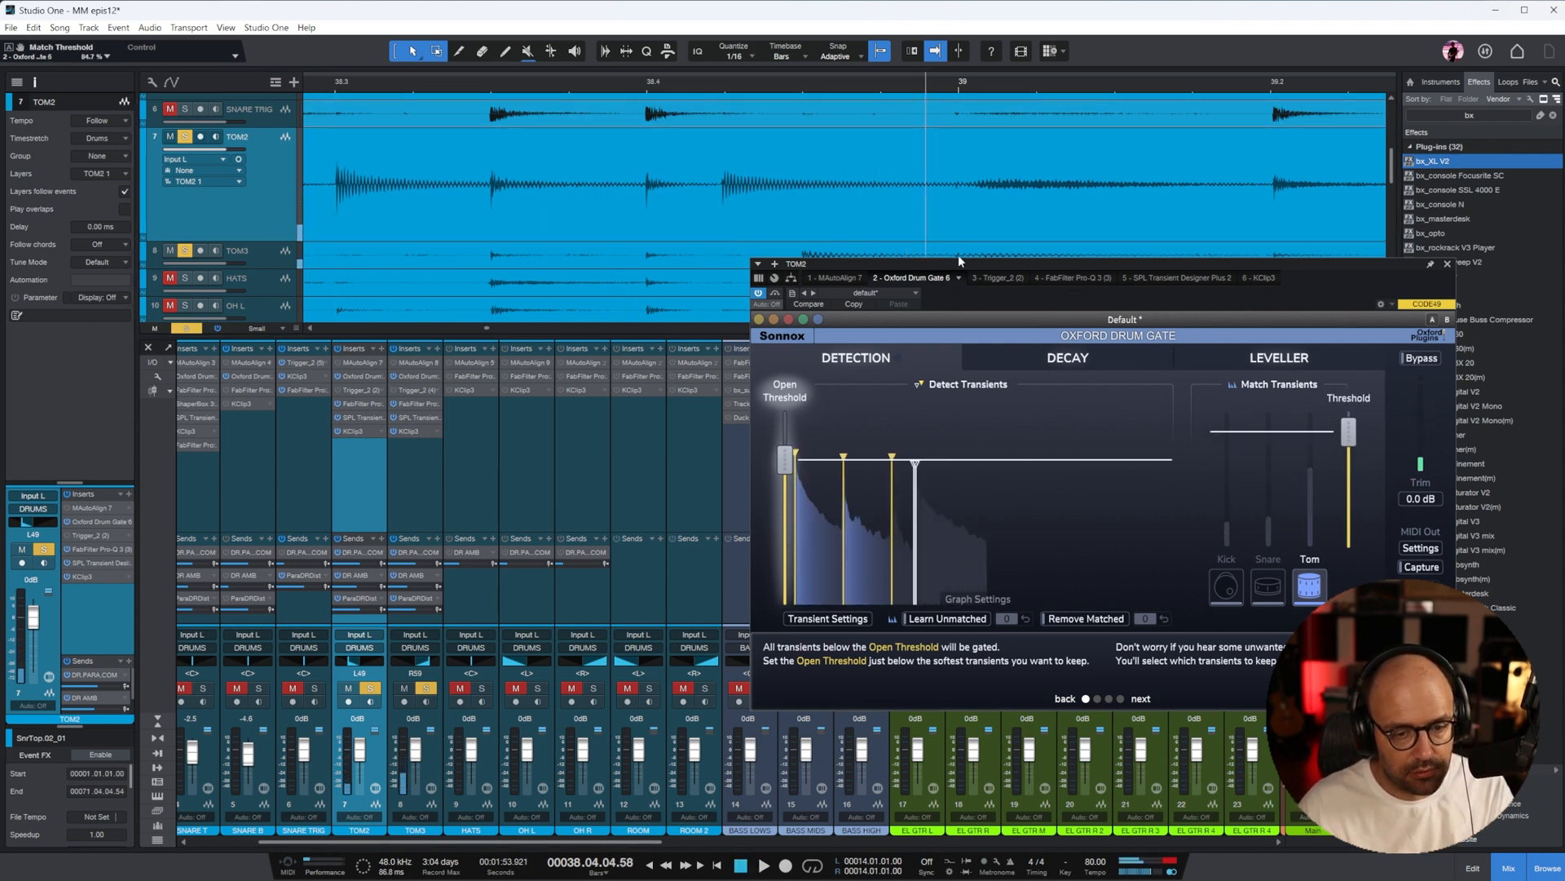
key(space)
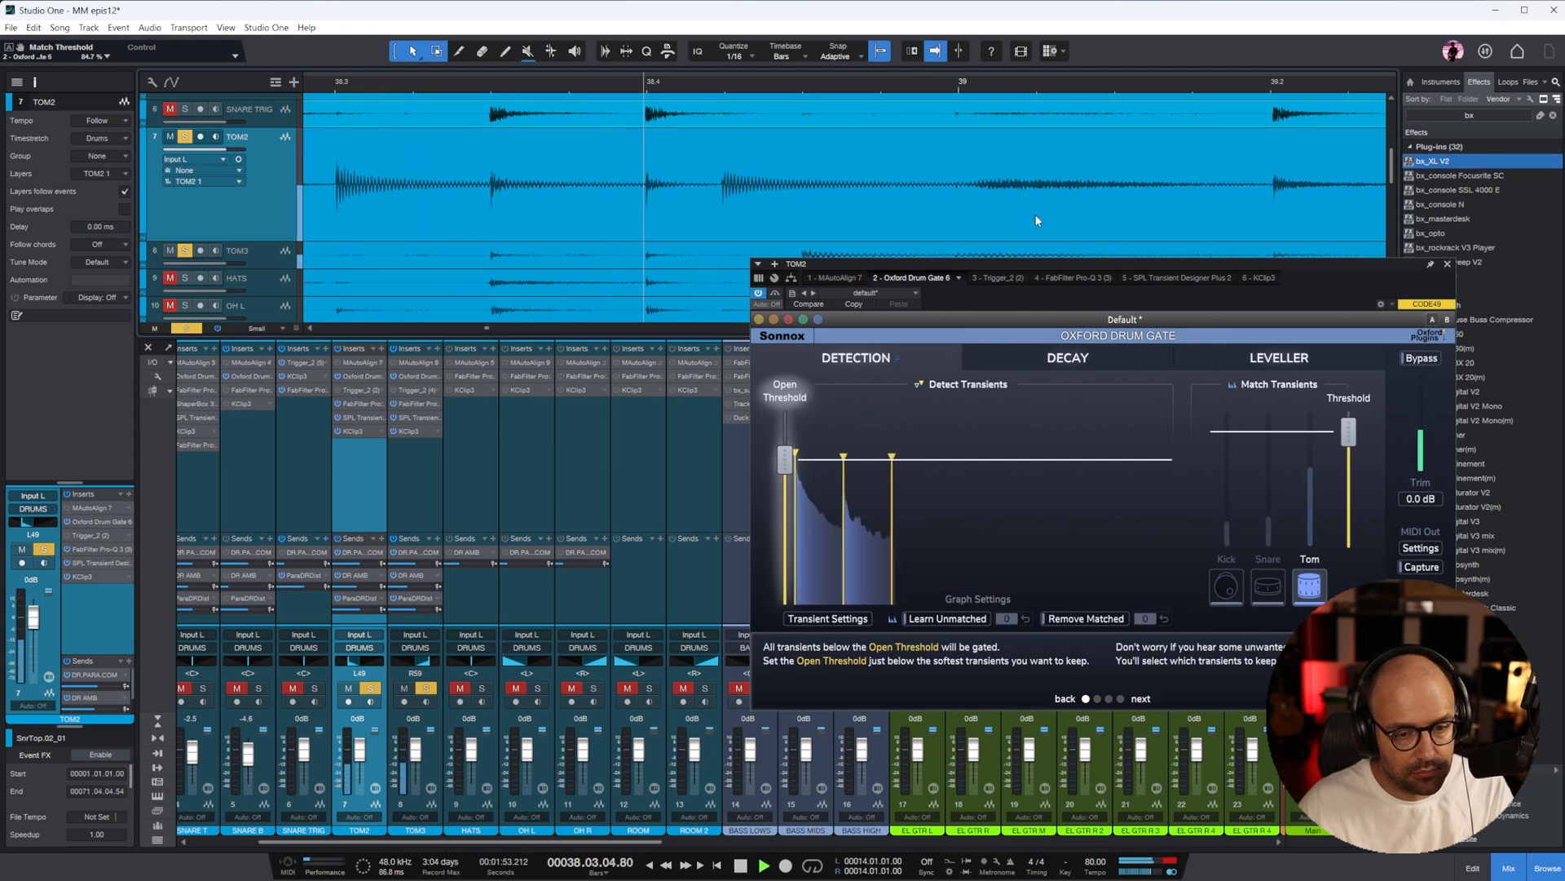
key(space)
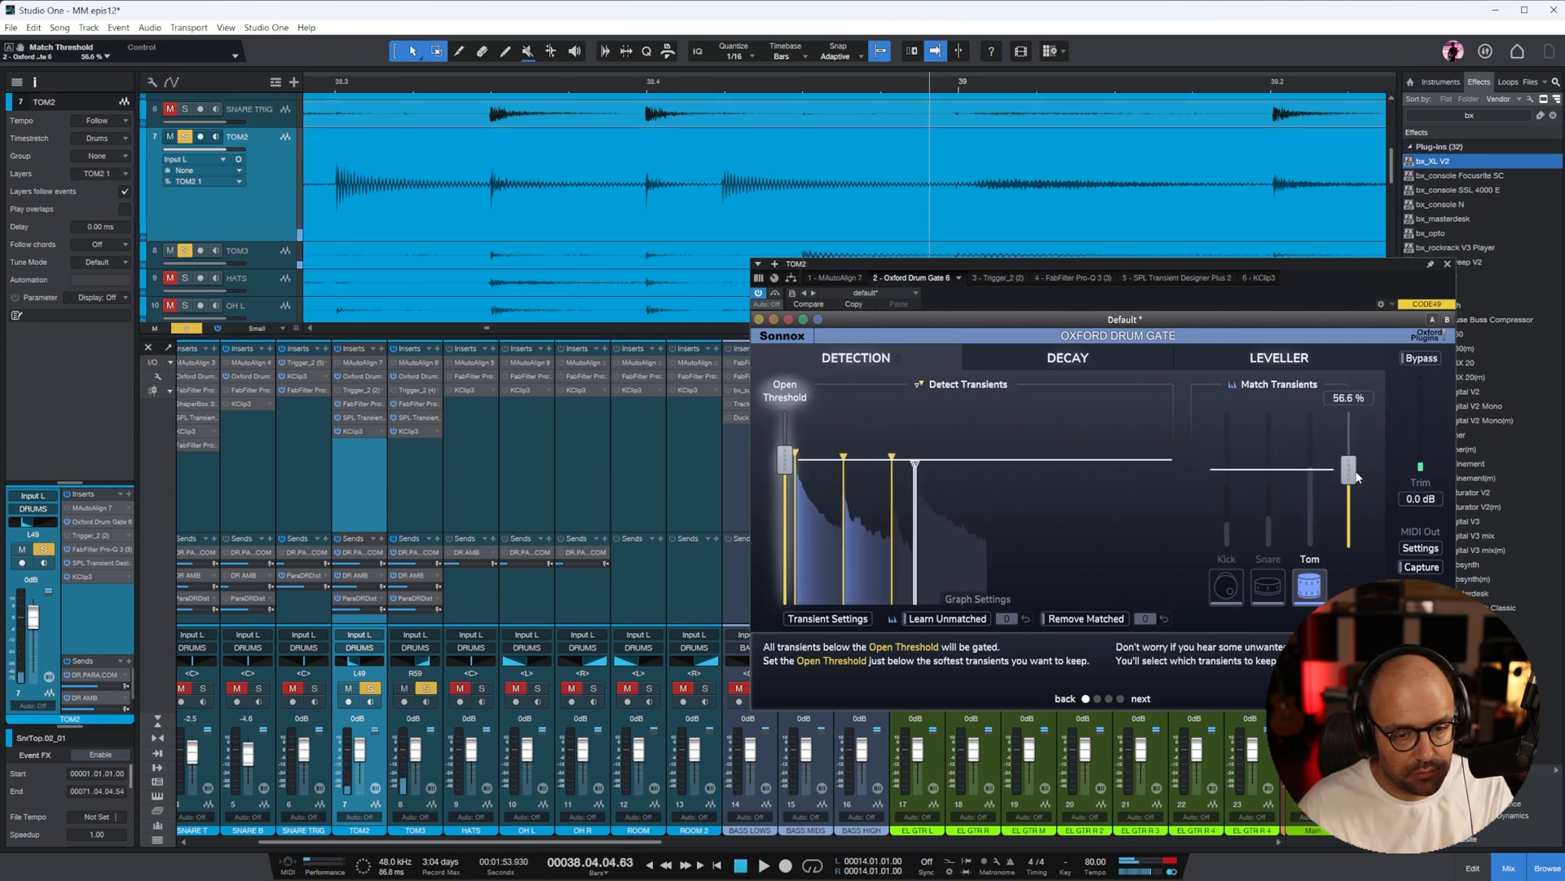
Load the factory toms preset Detect boomy toms in TOM2's Oxford Drum Gate and replay the hits in bar 38
key(w)
key(w)
click(746, 83)
key(space)
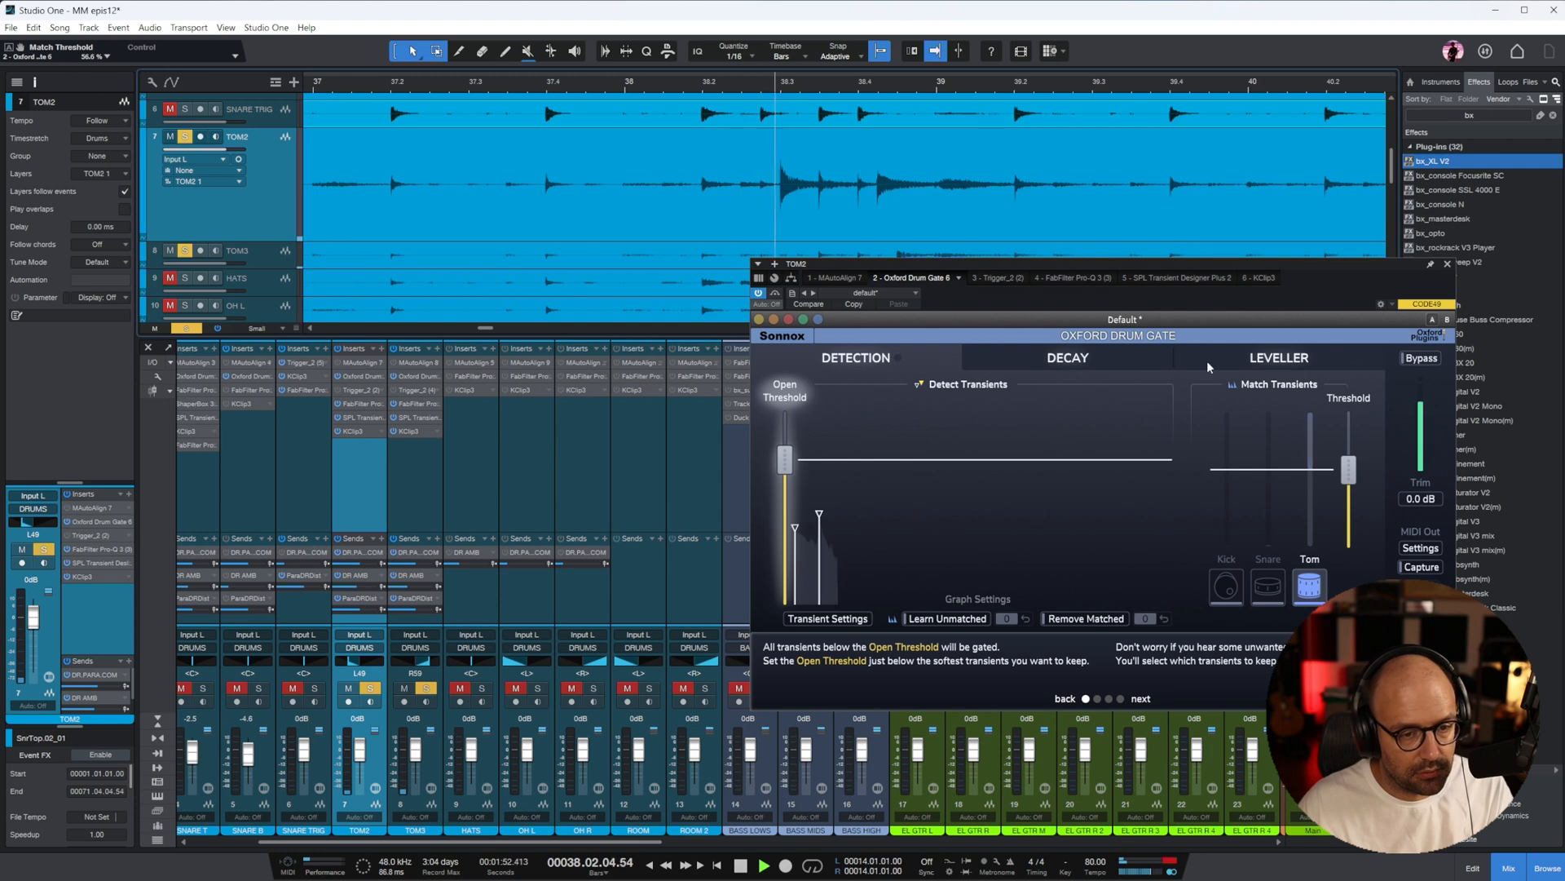
click(1109, 319)
mouse_move(1117, 353)
click(1243, 461)
key(space)
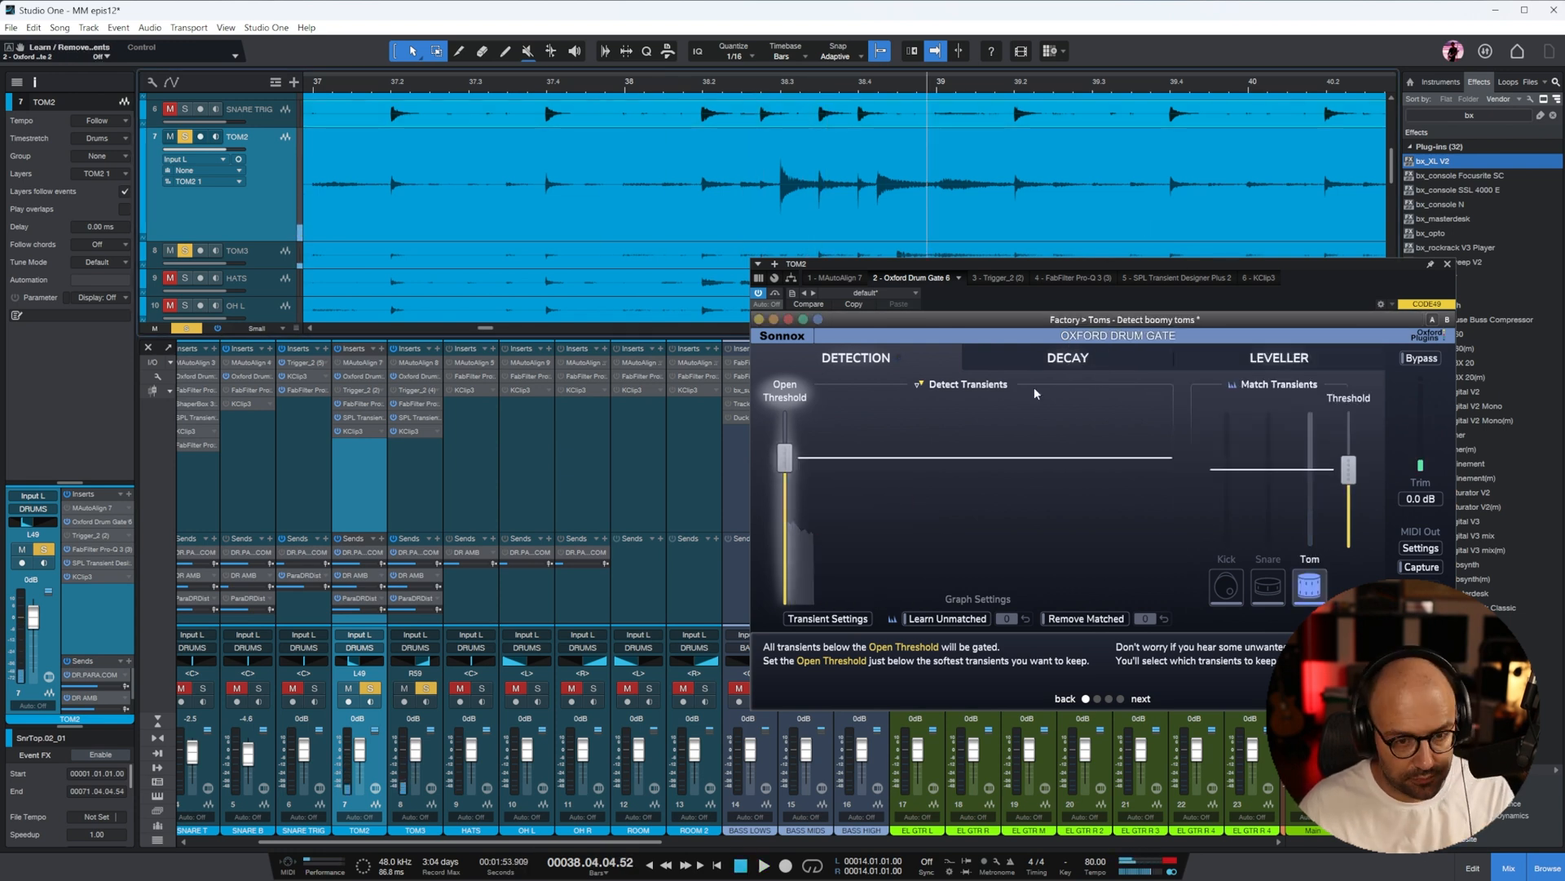
Replay the tom hits and try the Remove Matched function on TOM2's Oxford Drum Gate
key(space)
key(e)
key(e)
key(w)
key(w)
click(1086, 619)
key(w)
key(w)
click(1086, 619)
Set a loop region over the unwanted hits in bar 38 and use Remove Matched on their transients in TOM2's gate
click(872, 83)
key(space)
key(space)
key(e)
key(e)
key(e)
key(e)
click(1086, 619)
click(580, 83)
key(space)
key(space)
click(1085, 619)
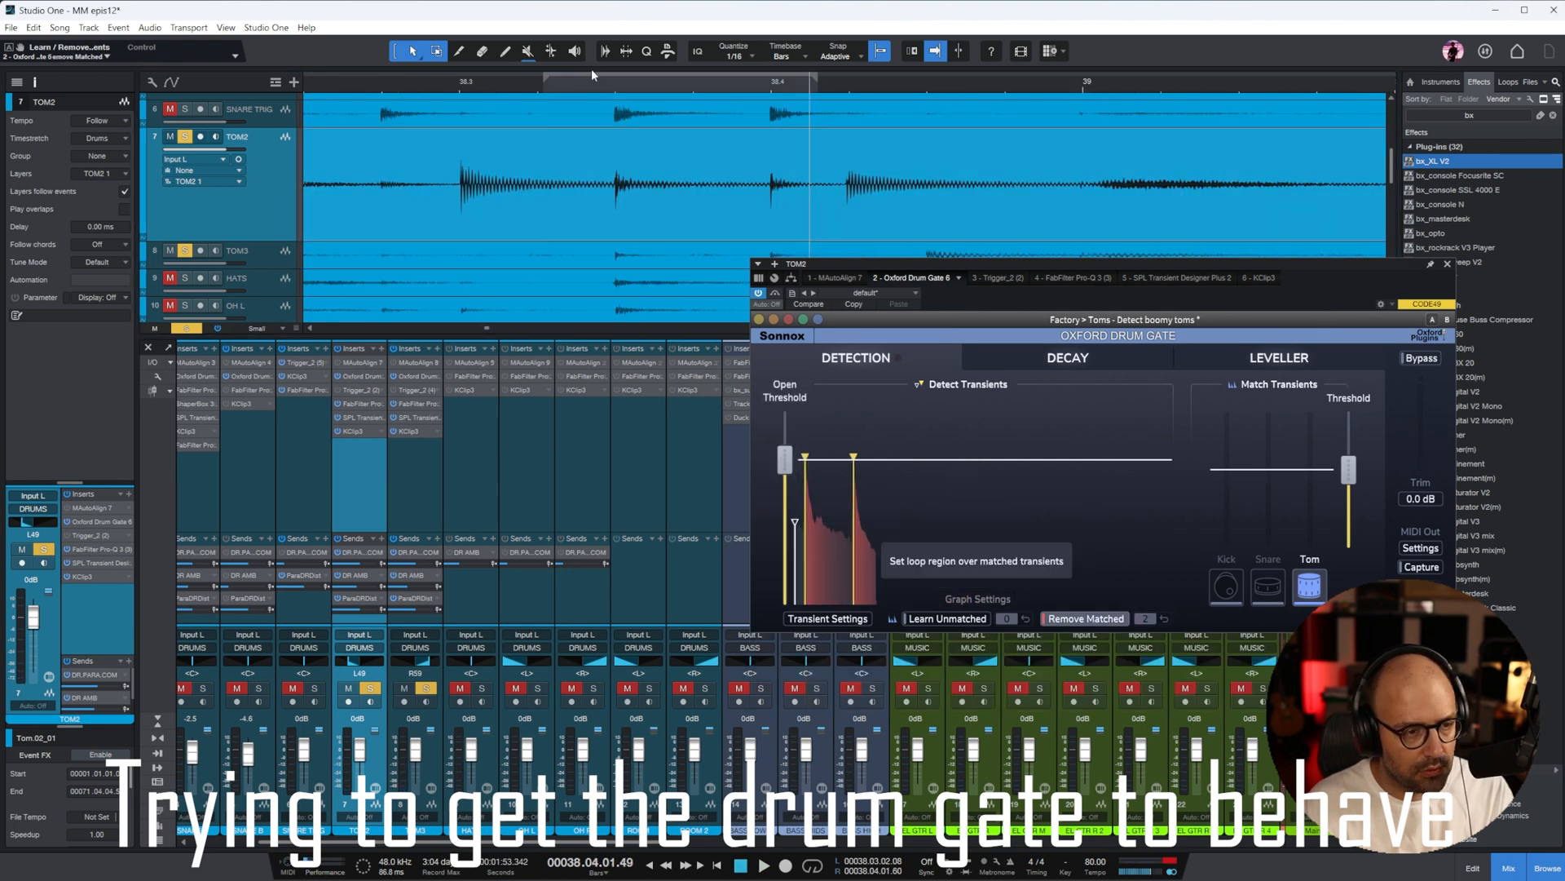
Adjust the drum gate's transient settings and lower its Open Threshold
click(828, 618)
drag(947, 619, 908, 619)
key(w)
drag(784, 467, 784, 496)
Open TOM3's Oxford Drum Gate and raise its Match Threshold and Open Threshold
double_click(415, 376)
key(w)
key(w)
key(w)
key(w)
key(w)
key(w)
scroll(858, 163, down, 2)
click(858, 85)
key(e)
key(e)
key(e)
drag(1349, 477, 1349, 450)
click(1191, 80)
drag(784, 496, 784, 474)
mouse_move(1349, 450)
mouse_down()
mouse_move(1349, 428)
mouse_move(1349, 507)
mouse_move(1348, 442)
mouse_up()
Play another tom passage and fine-tune the drum gate's Open Threshold slightly upward
key(space)
key(w)
key(w)
scroll(996, 163, up, 2)
click(996, 82)
click(1000, 82)
mouse_move(785, 473)
mouse_down()
mouse_move(784, 451)
mouse_move(784, 465)
mouse_up()
scroll(1118, 245, down, 1)
key(e)
key(e)
key(e)
key(space)
Replay the tom passage with the gate's transient settings open and raise the Match Threshold further
click(828, 619)
click(1029, 82)
key(space)
key(space)
click(1030, 83)
key(space)
drag(1349, 442, 1348, 413)
Recheck TOM2's Oxford Drum Gate and clear the solos on both toms
key(w)
key(w)
key(w)
drag(935, 264, 800, 401)
click(1034, 83)
click(1310, 404)
double_click(360, 376)
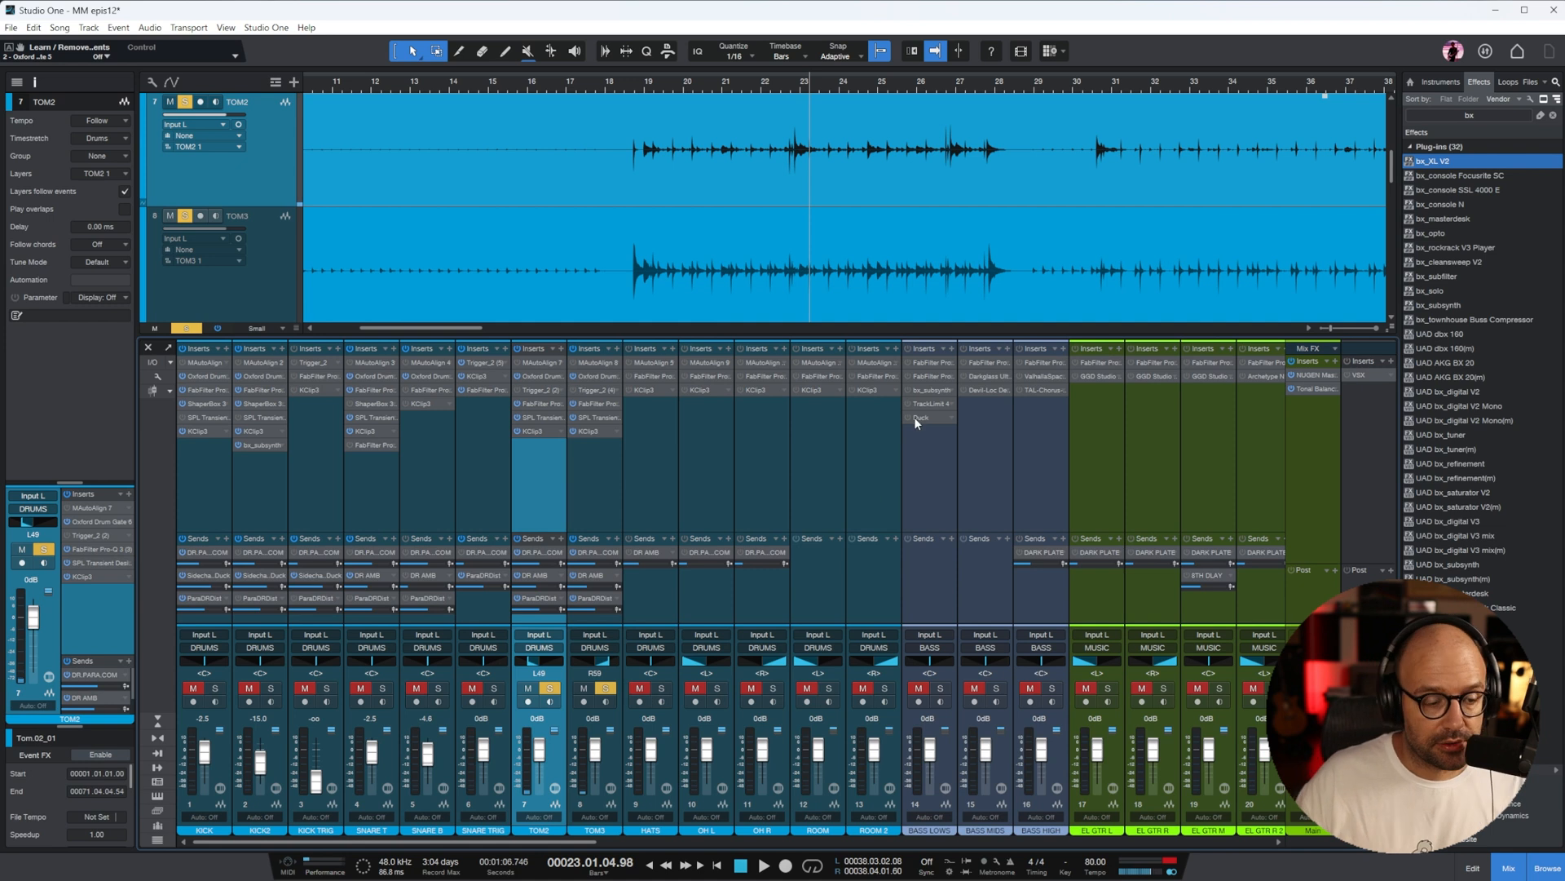
click(551, 688)
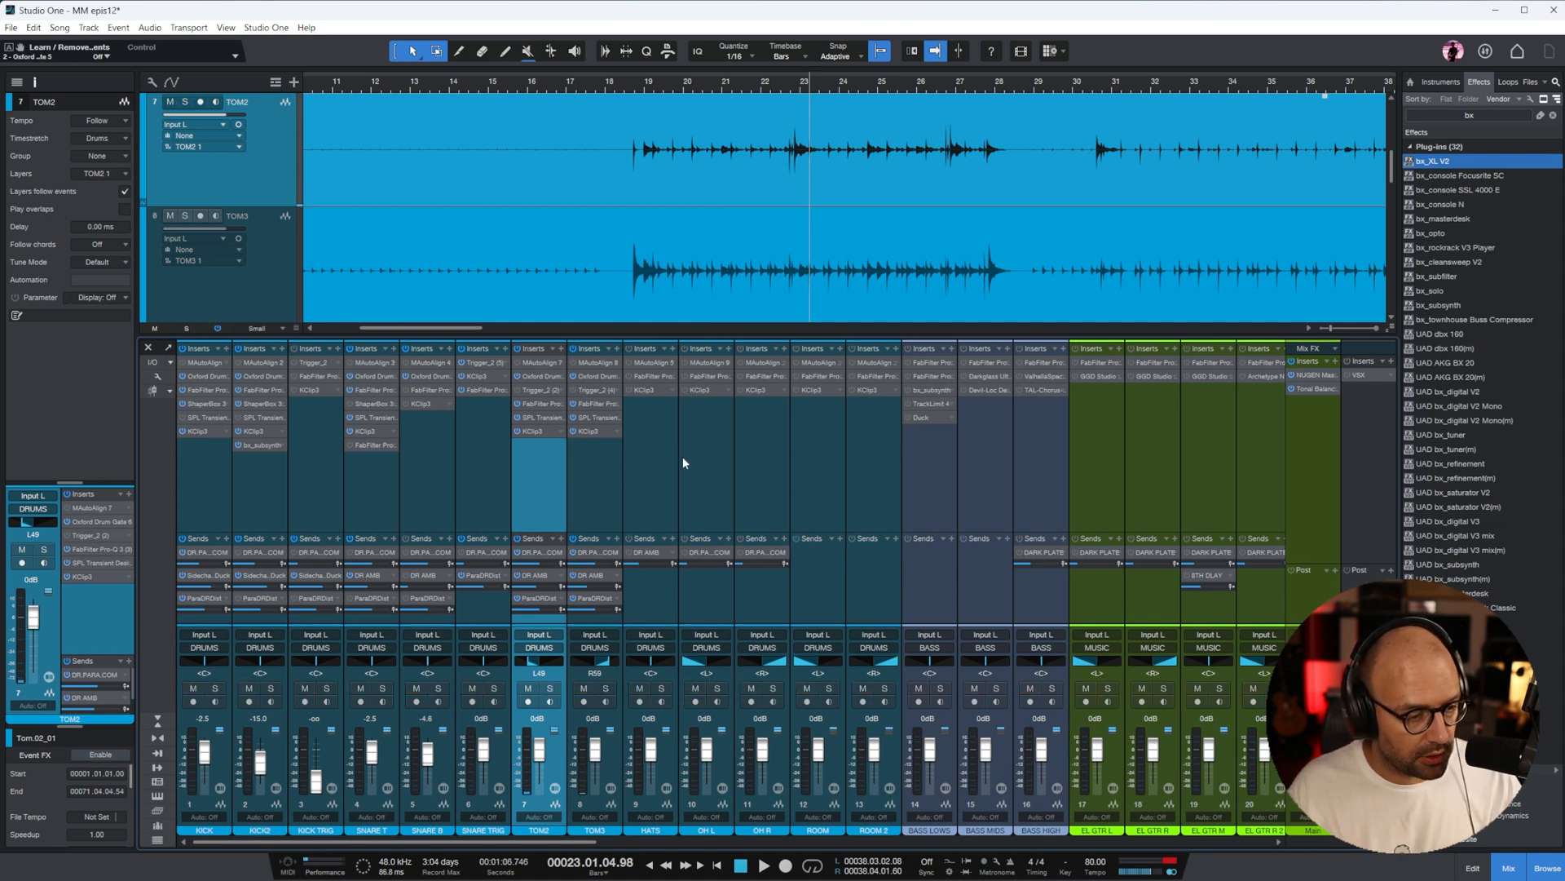
Activate the plug-ins on the HATS, OH L and OH R channels
click(634, 412)
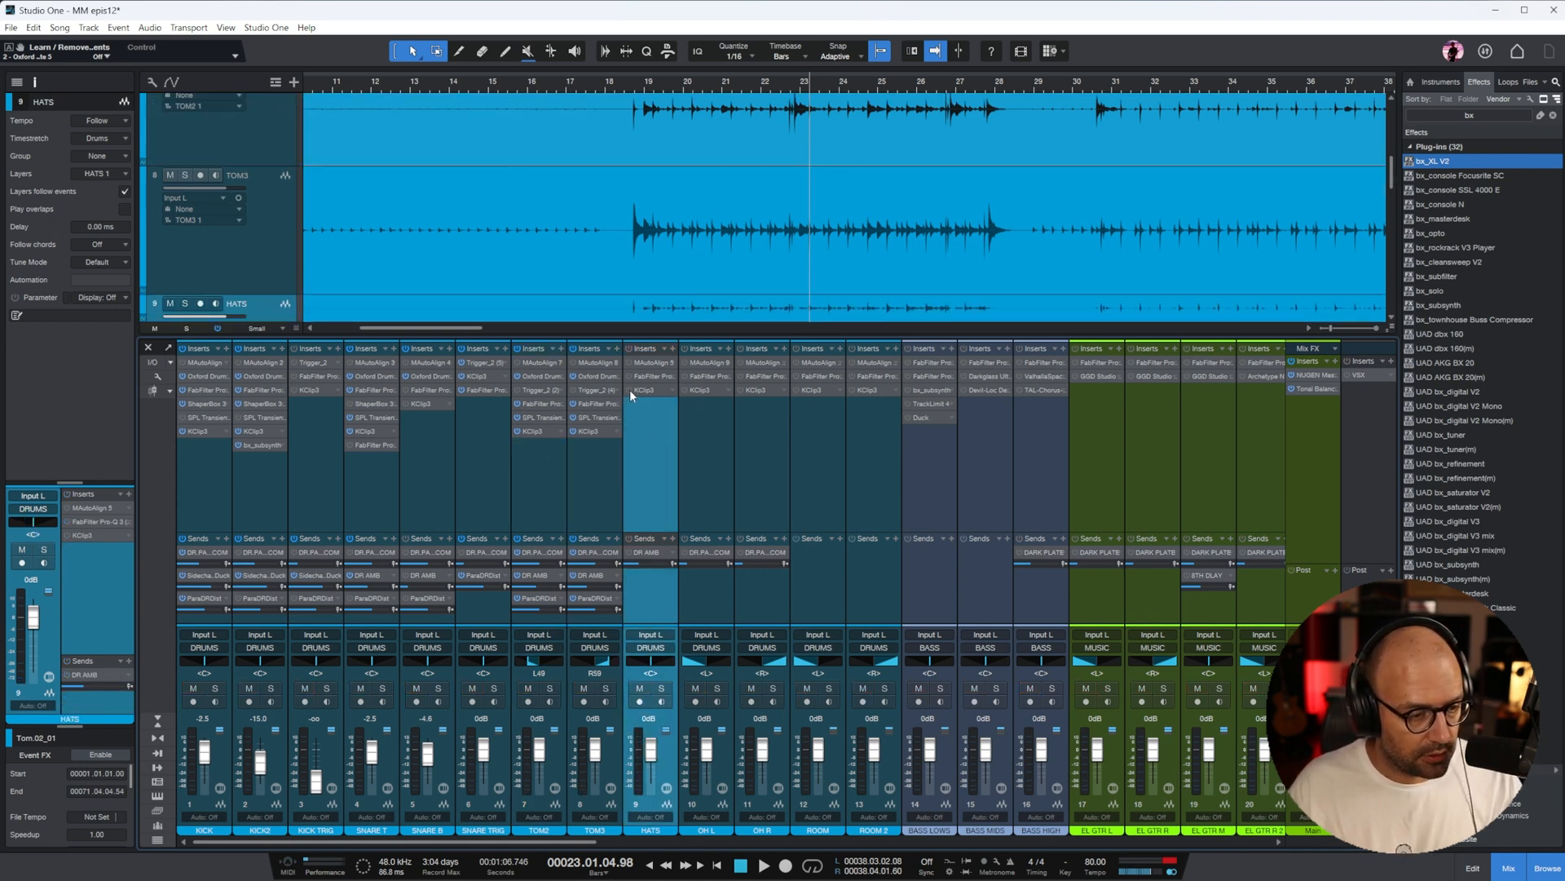
click(699, 409)
shift+click(750, 428)
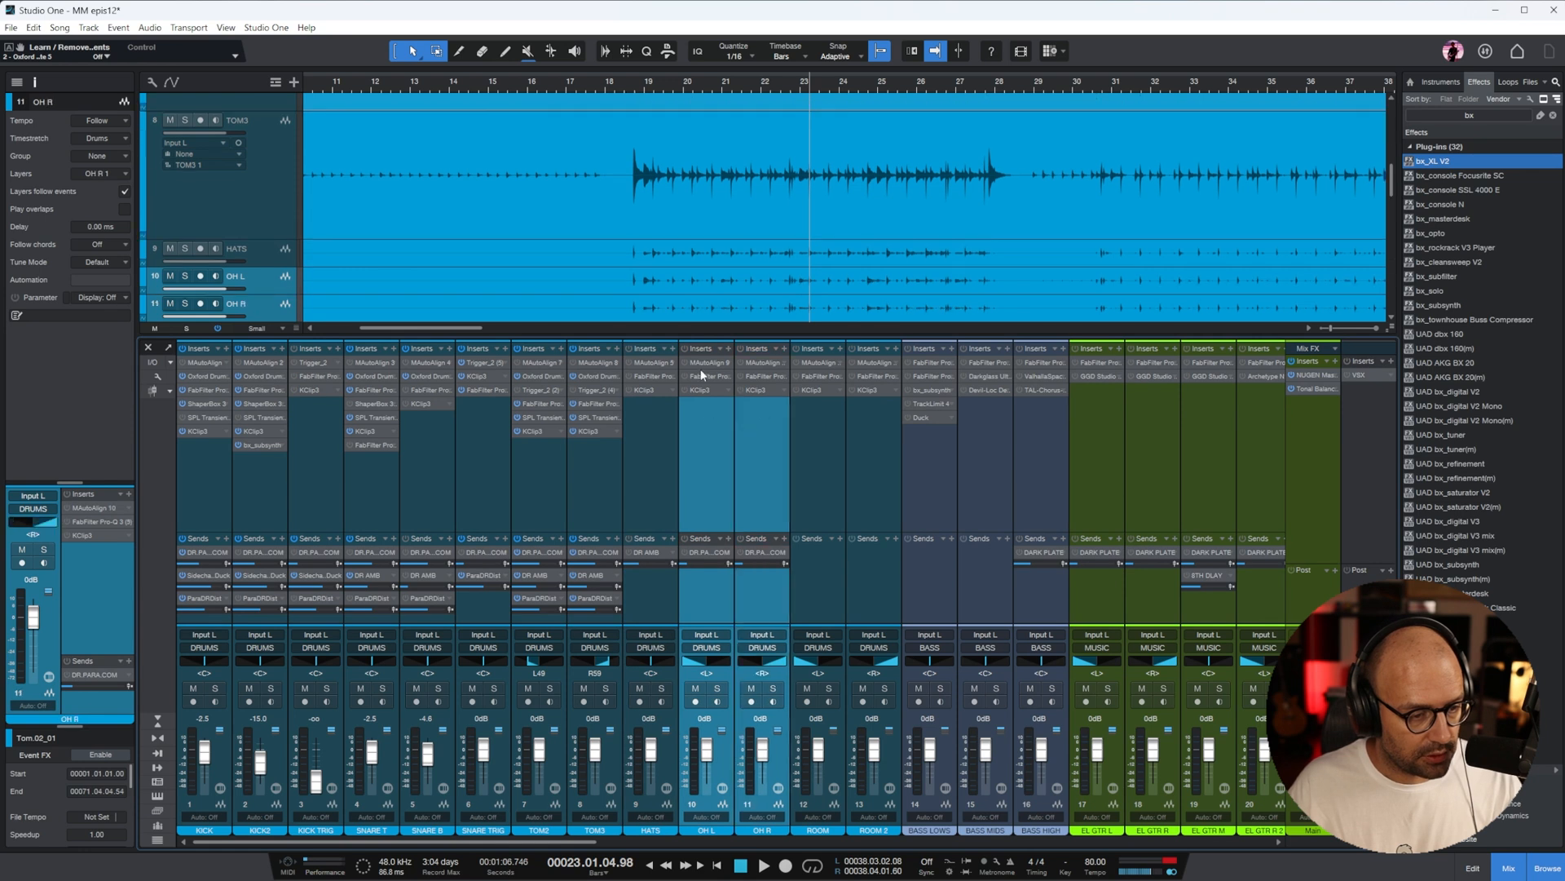
click(685, 390)
Play the song from bar 38 and solo the drum channels from KICK through OH R
scroll(797, 182, down, 4)
click(668, 88)
scroll(735, 143, up, 4)
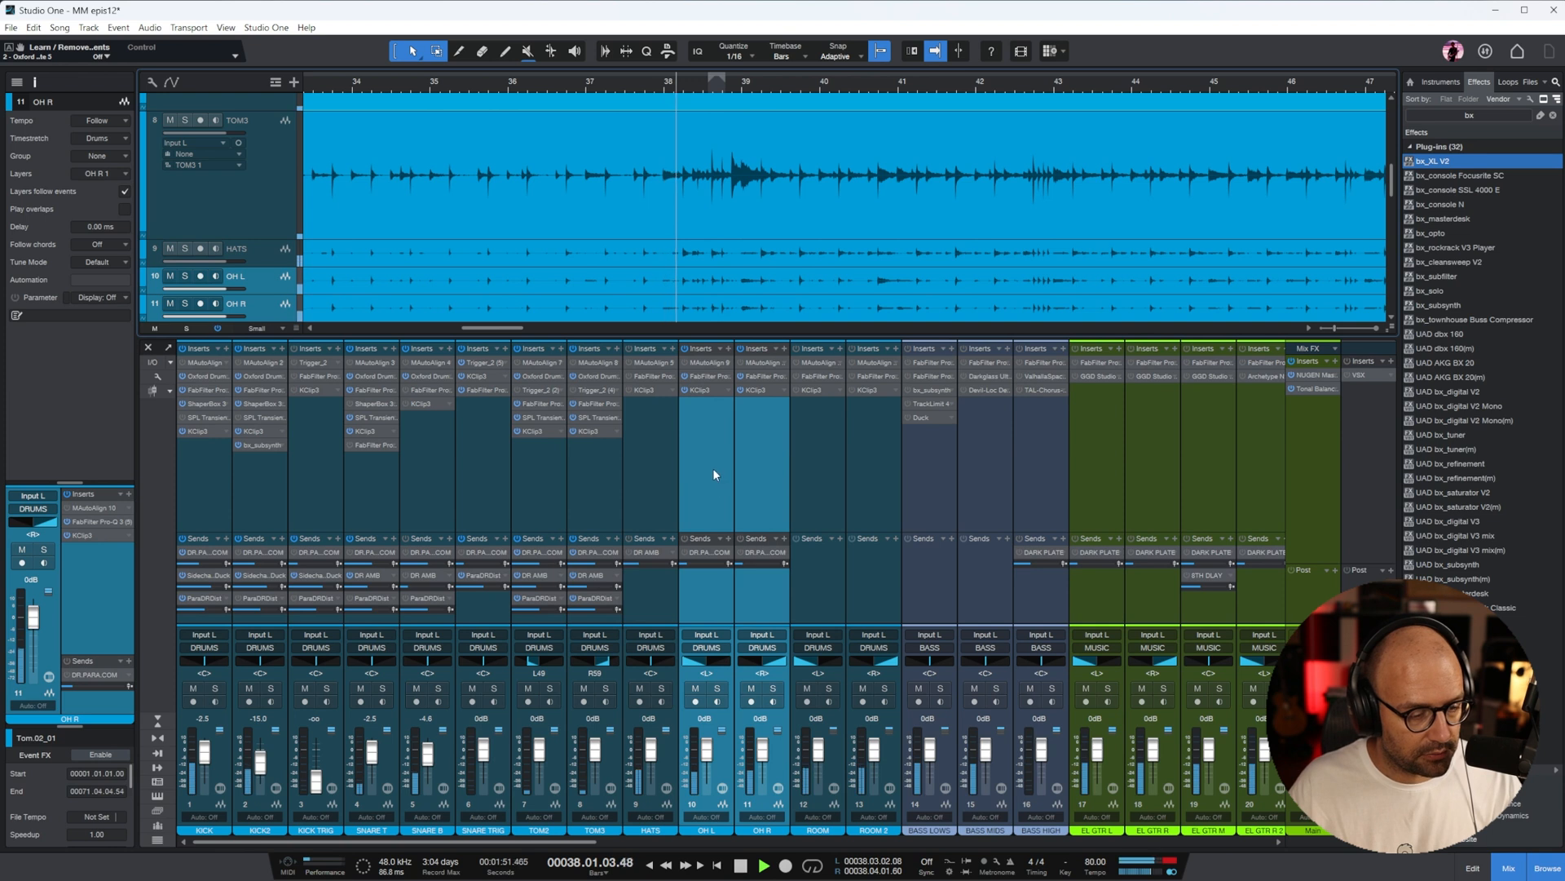
shift+click(216, 507)
key(s)
key(space)
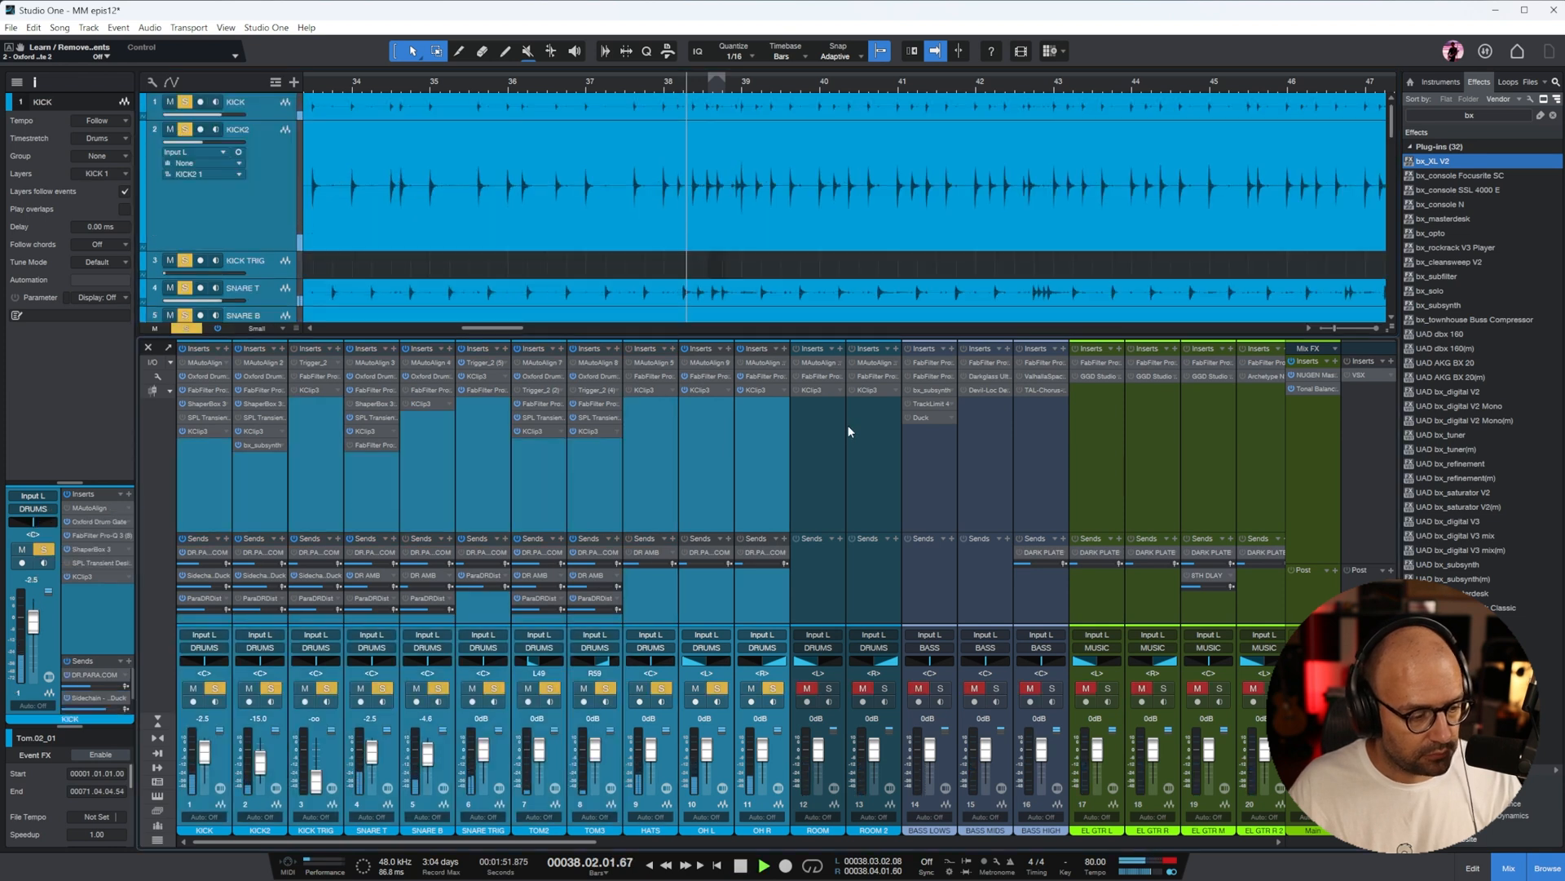
Raise the KClip 3 input gain on OH L and copy that KClip 3 to OH R
click(703, 460)
click(751, 434)
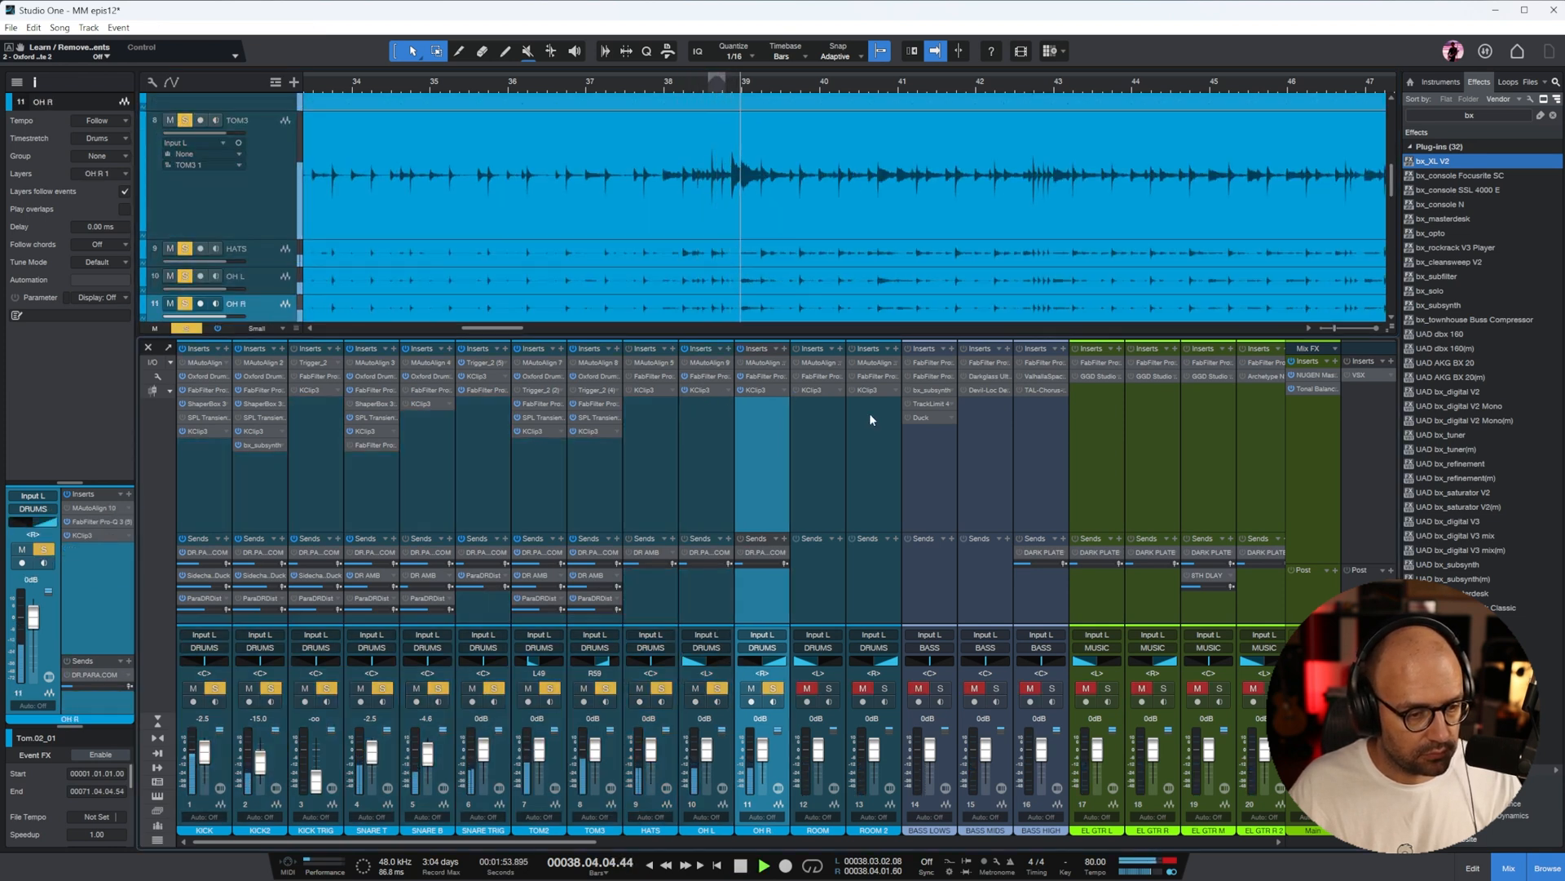
drag(1191, 693, 1191, 658)
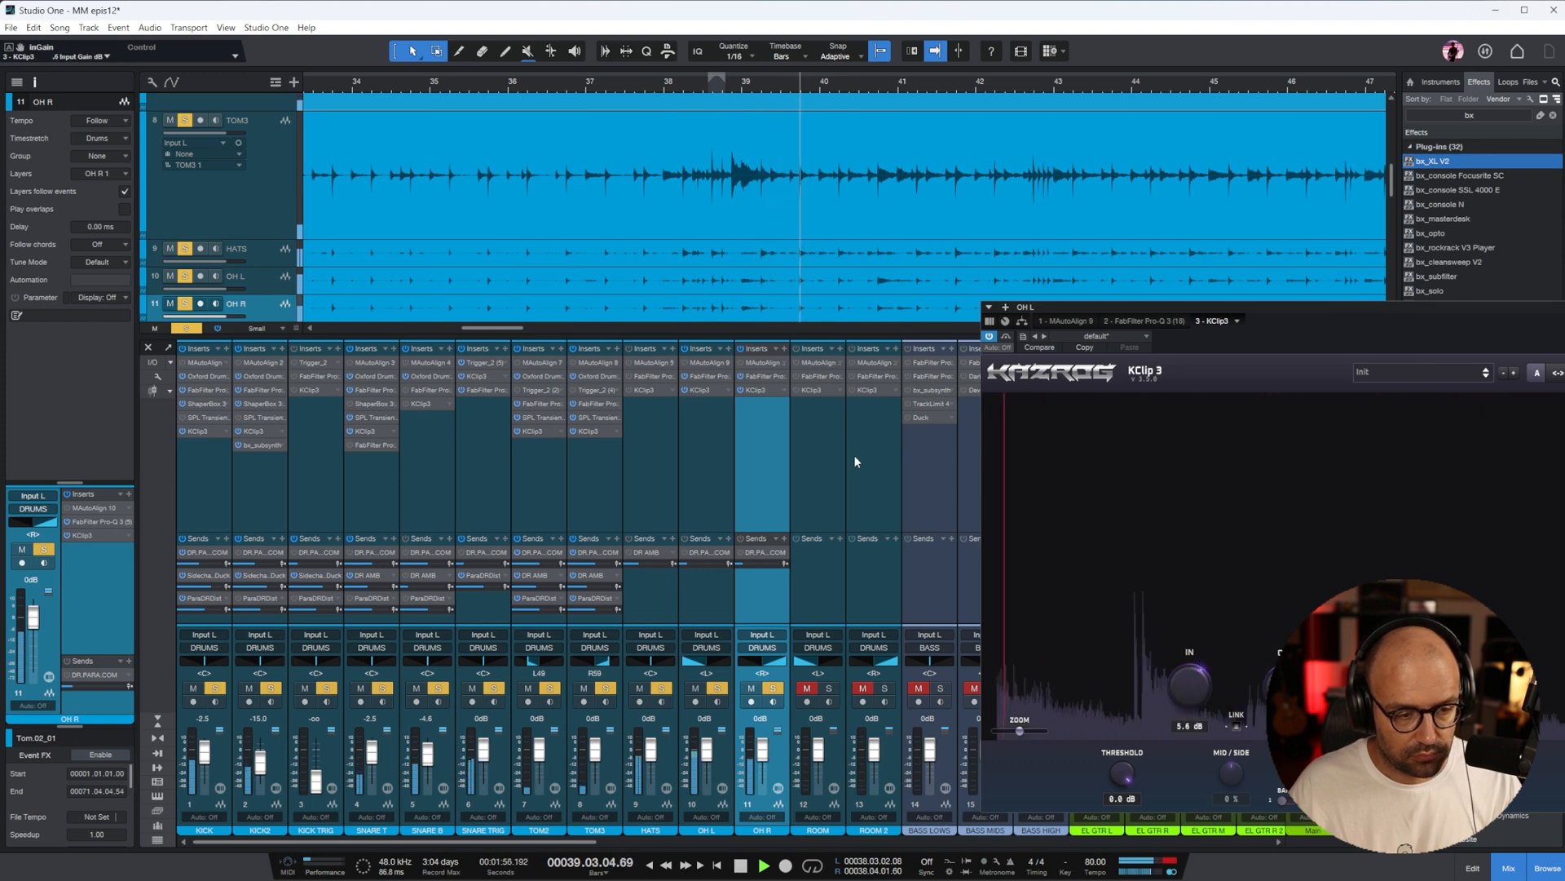
click(771, 399)
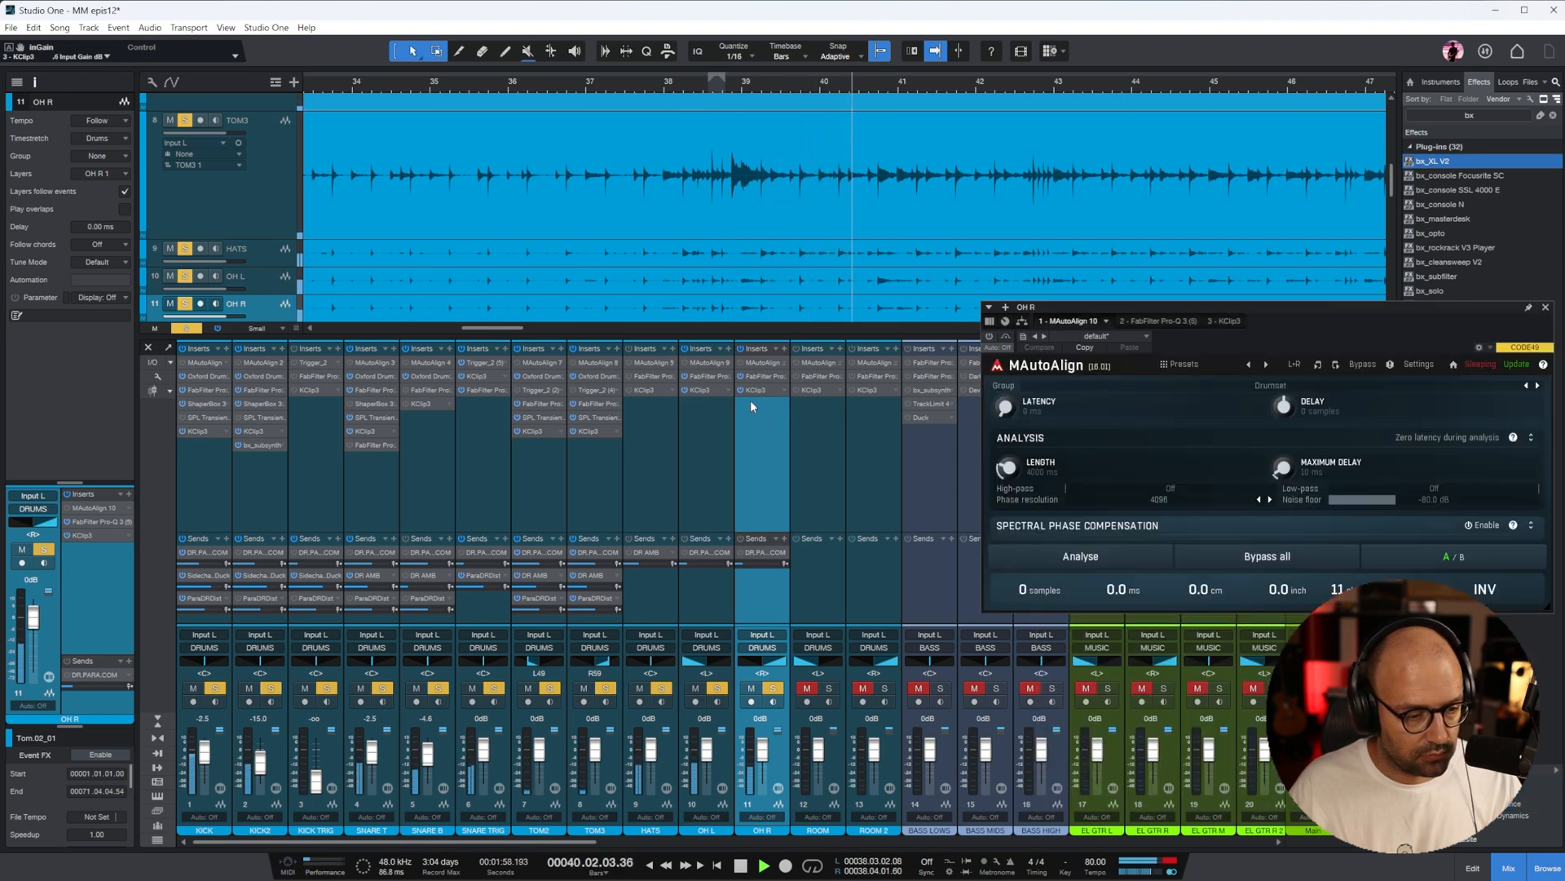
click(707, 393)
Listen to the overheads near bar 39, close KClip 3, and replay the soloed drums from just before bar 19
click(732, 93)
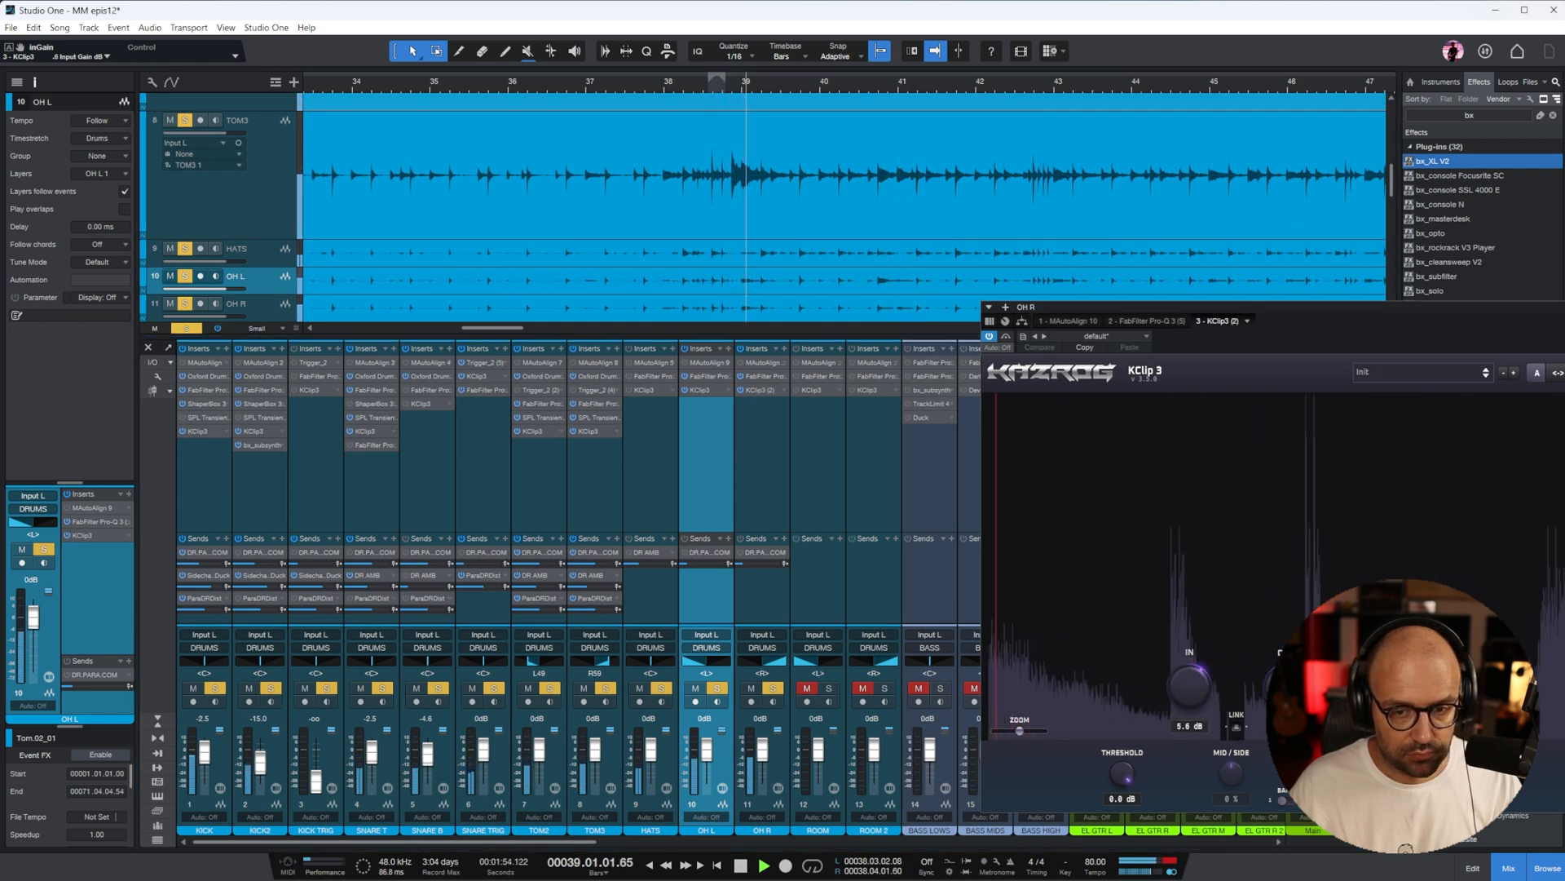
key(Escape)
key(w)
key(w)
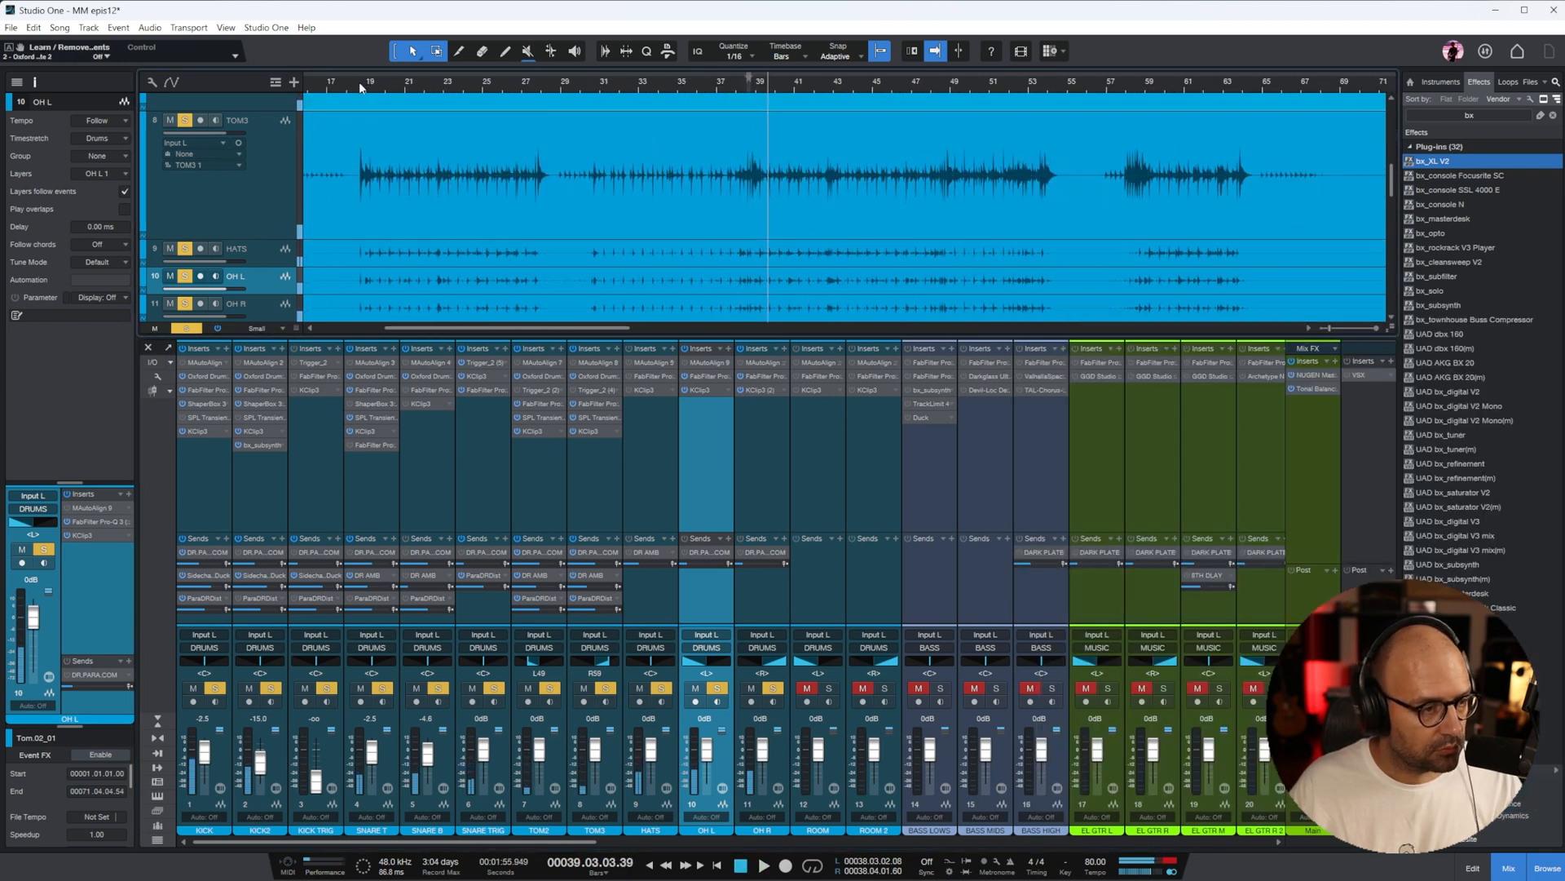
key(space)
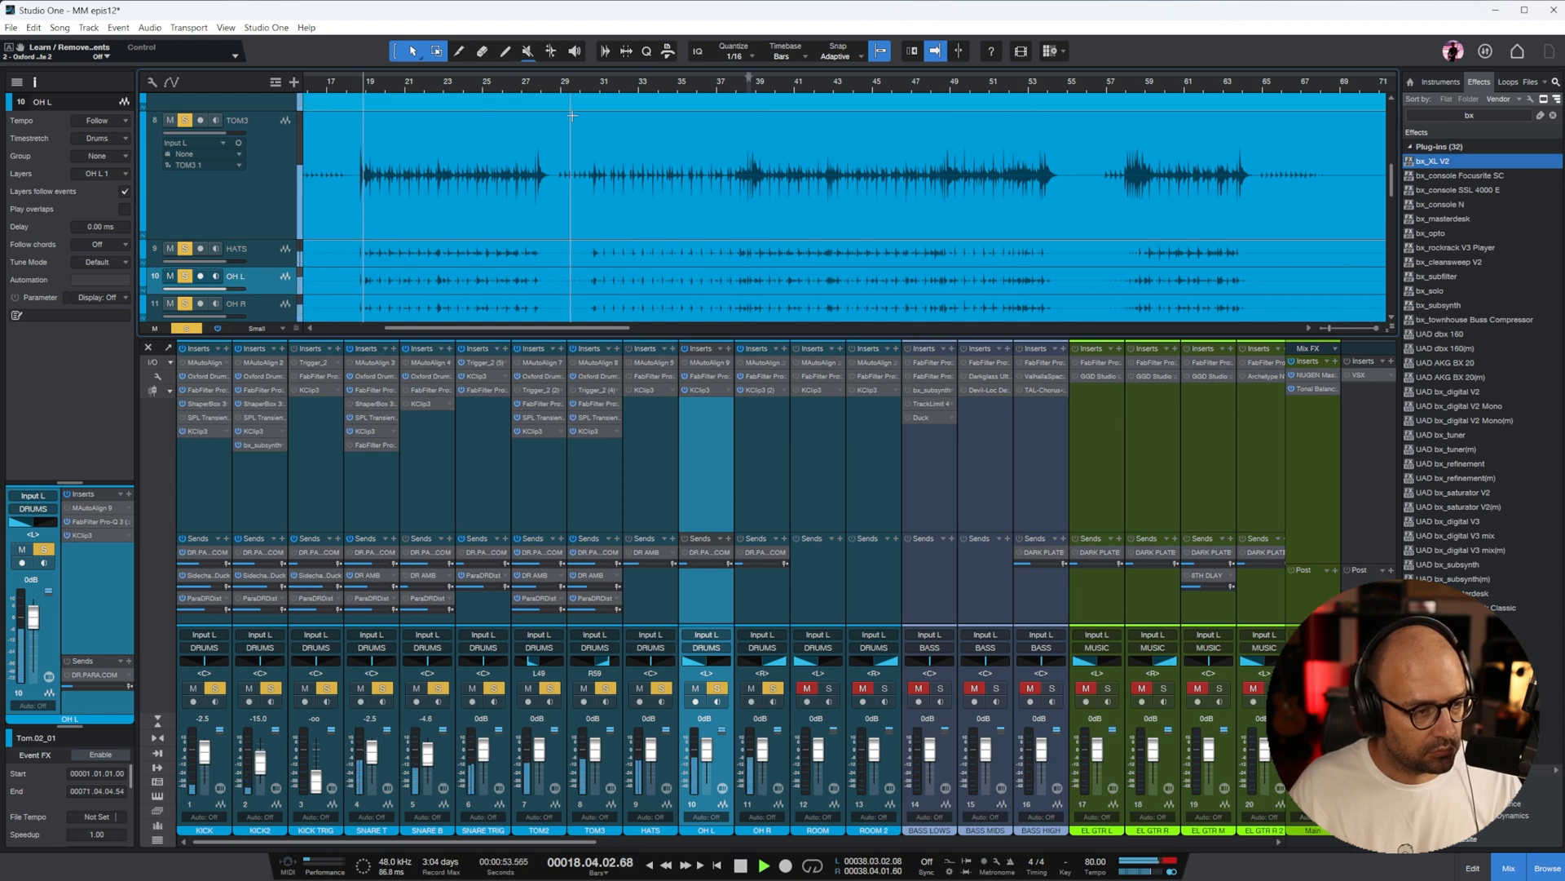
Set TOM2's KClip 3 input gain to about 1.7 dB and replace TOM3's KClip 3 with a copy
click(544, 481)
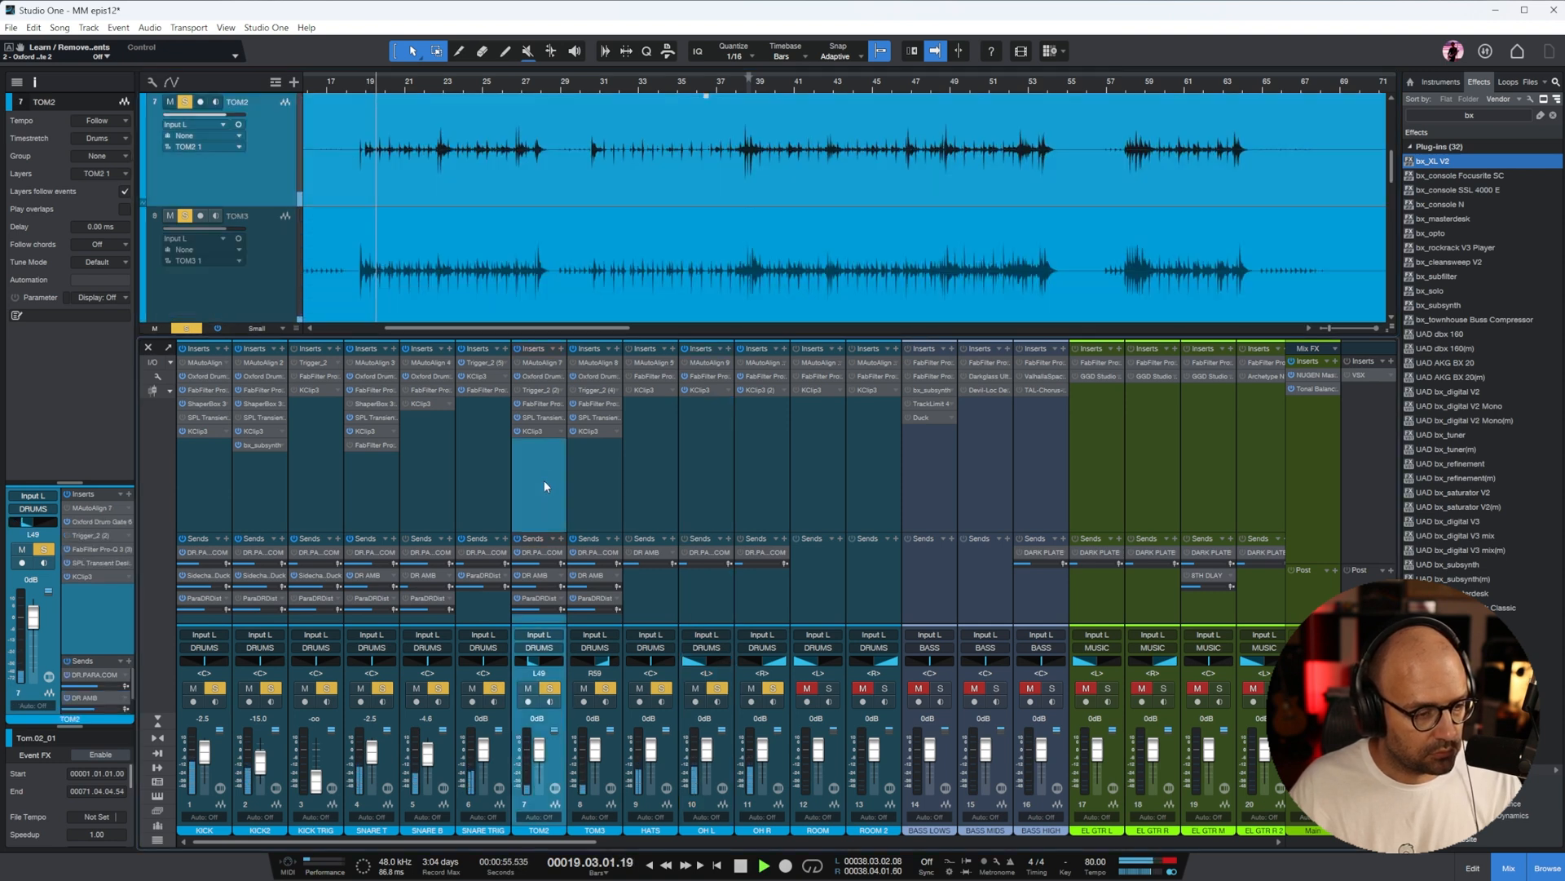
click(532, 431)
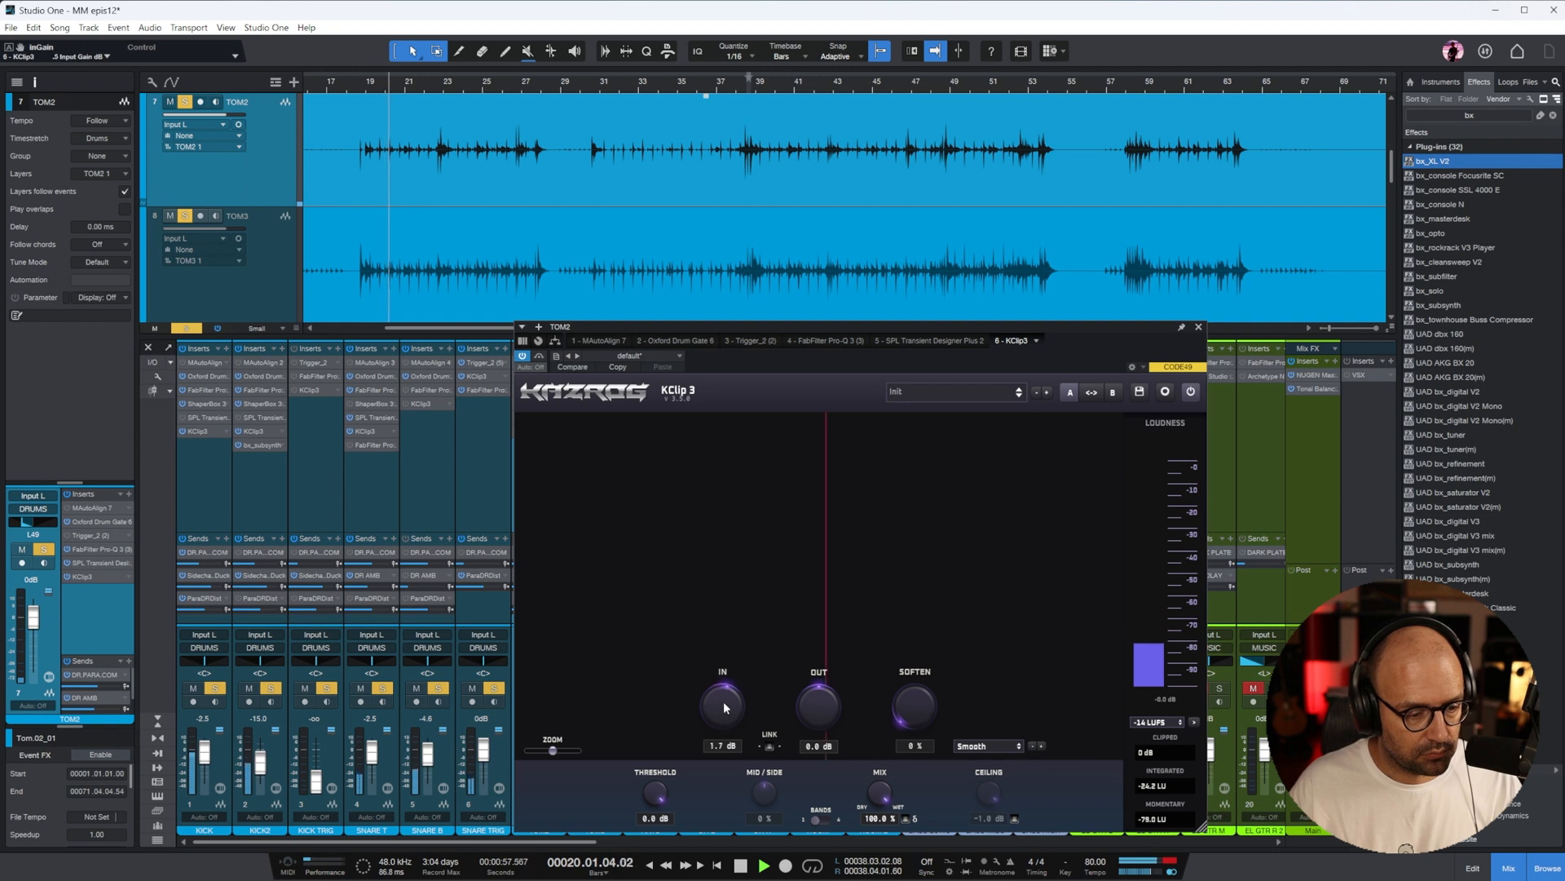
click(1198, 327)
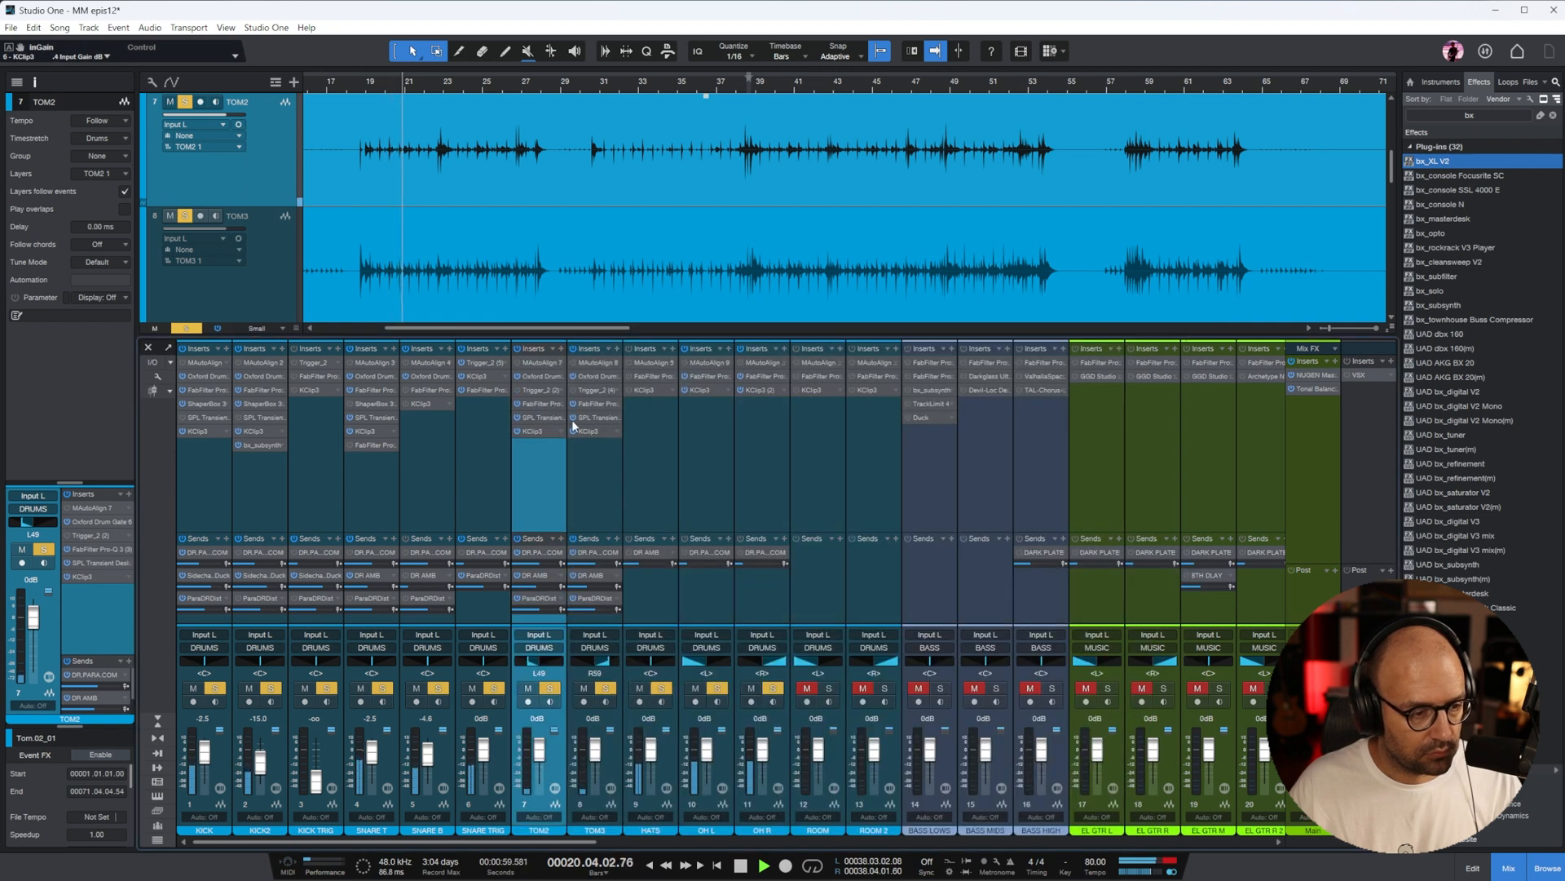
key(e)
click(594, 430)
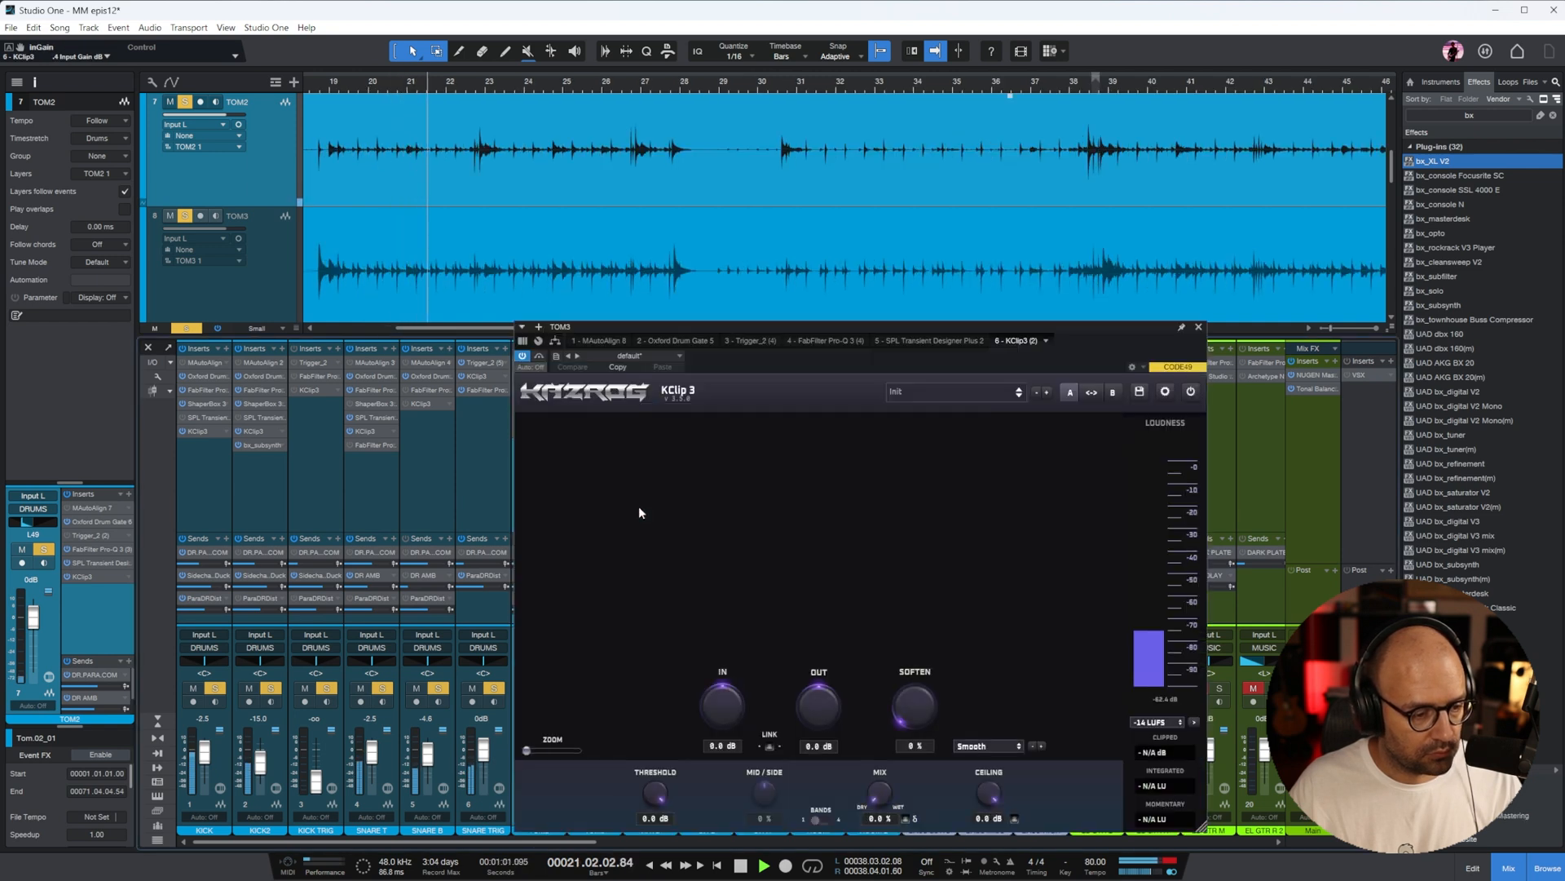
click(1198, 327)
Lower the KICK fader to -4.8 dB and the SNARE T, SNARE B and SNARE TRIG faders to -5.0, -6.3 and -2.5 dB
key(e)
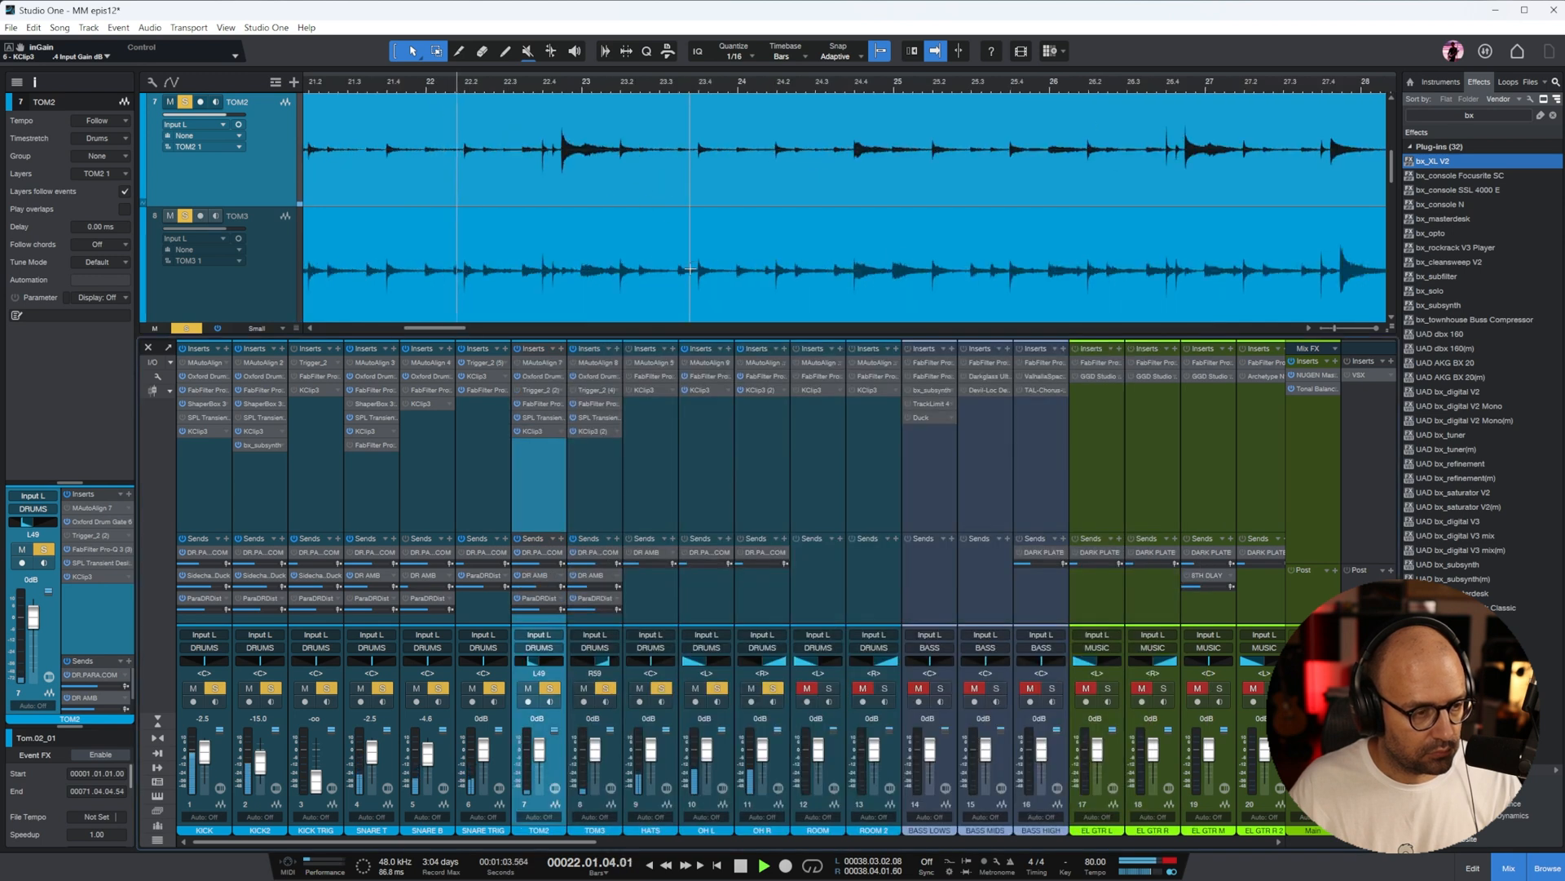
key(e)
key(w)
key(w)
key(w)
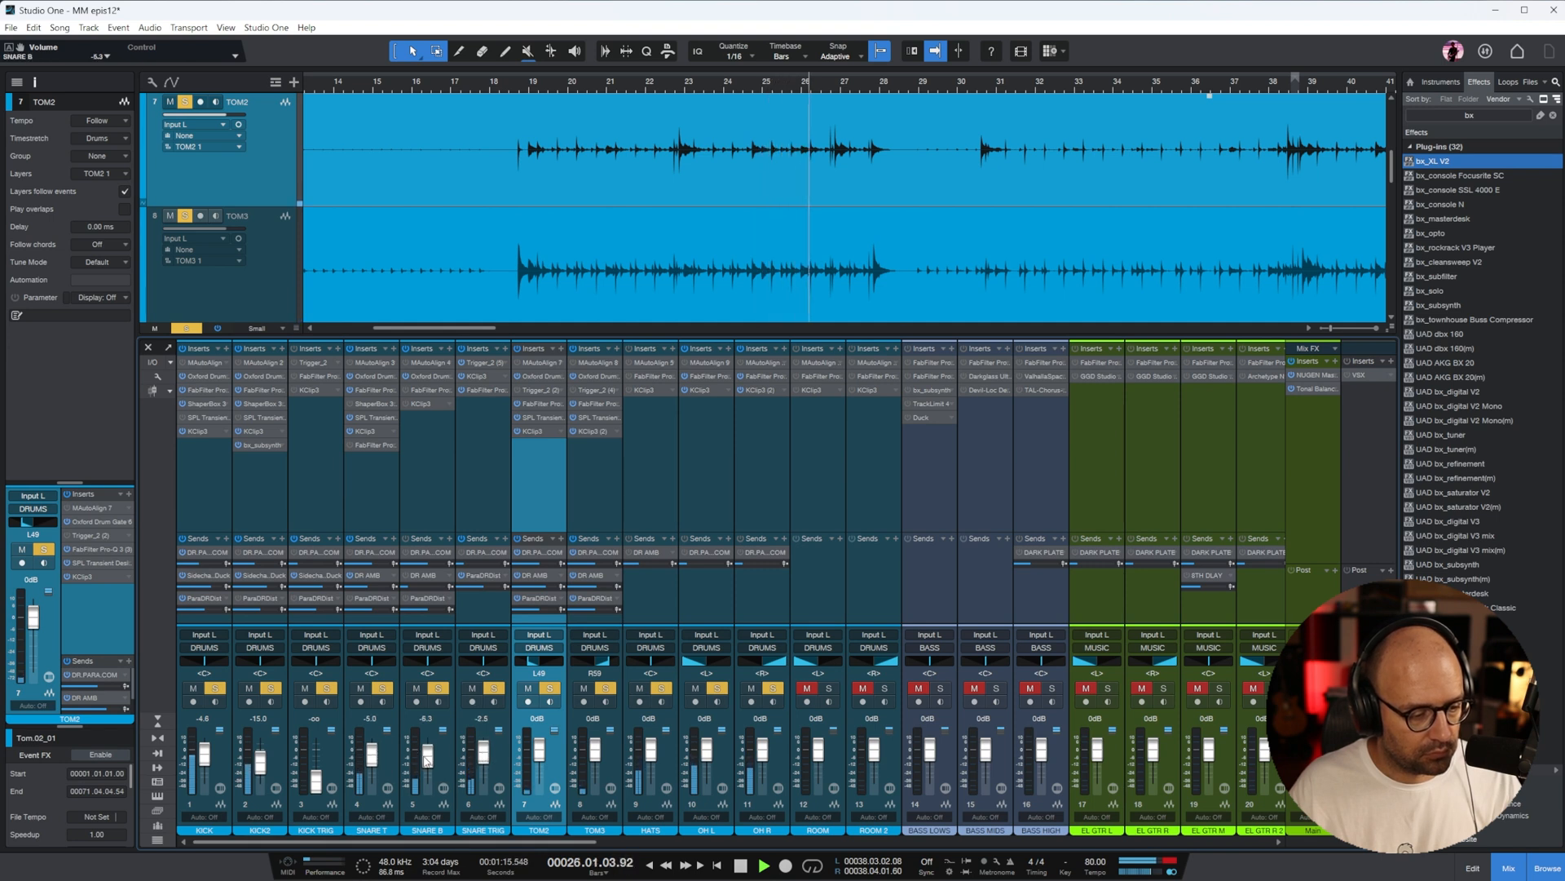
Add ROOM and ROOM 2 to the soloed drums and set both faders to -3.3 dB
drag(469, 840, 548, 841)
click(536, 477)
shift+click(575, 528)
drag(536, 752, 536, 757)
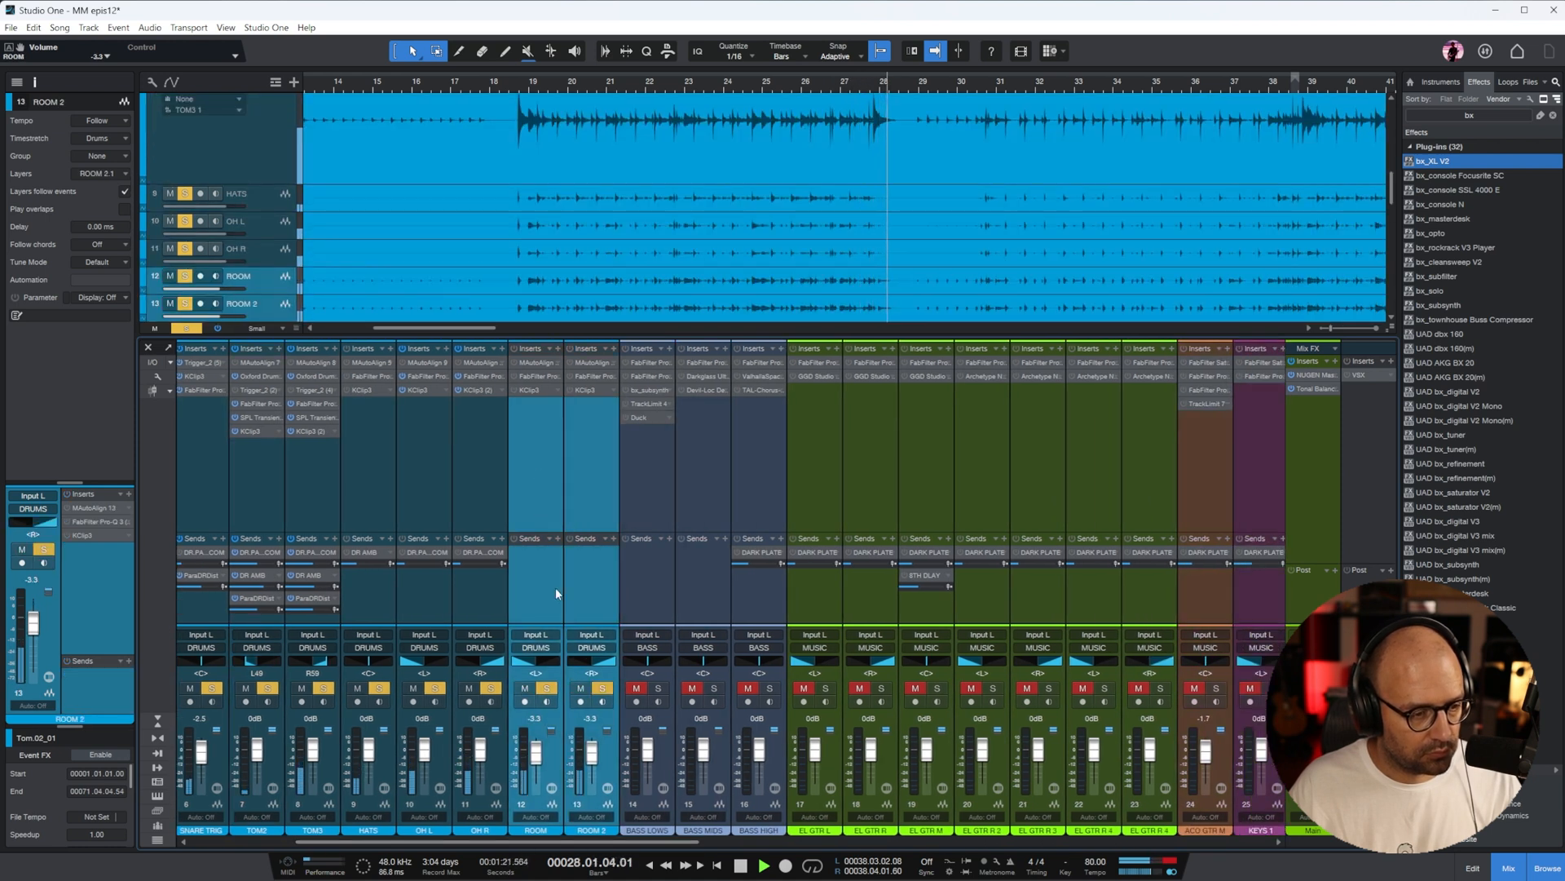
Replay the drums from about bar 19, add a low-mid cut of about 5.7 dB to ROOM's Pro-Q 3, and check ROOM 2's EQ
click(548, 90)
key(space)
click(529, 375)
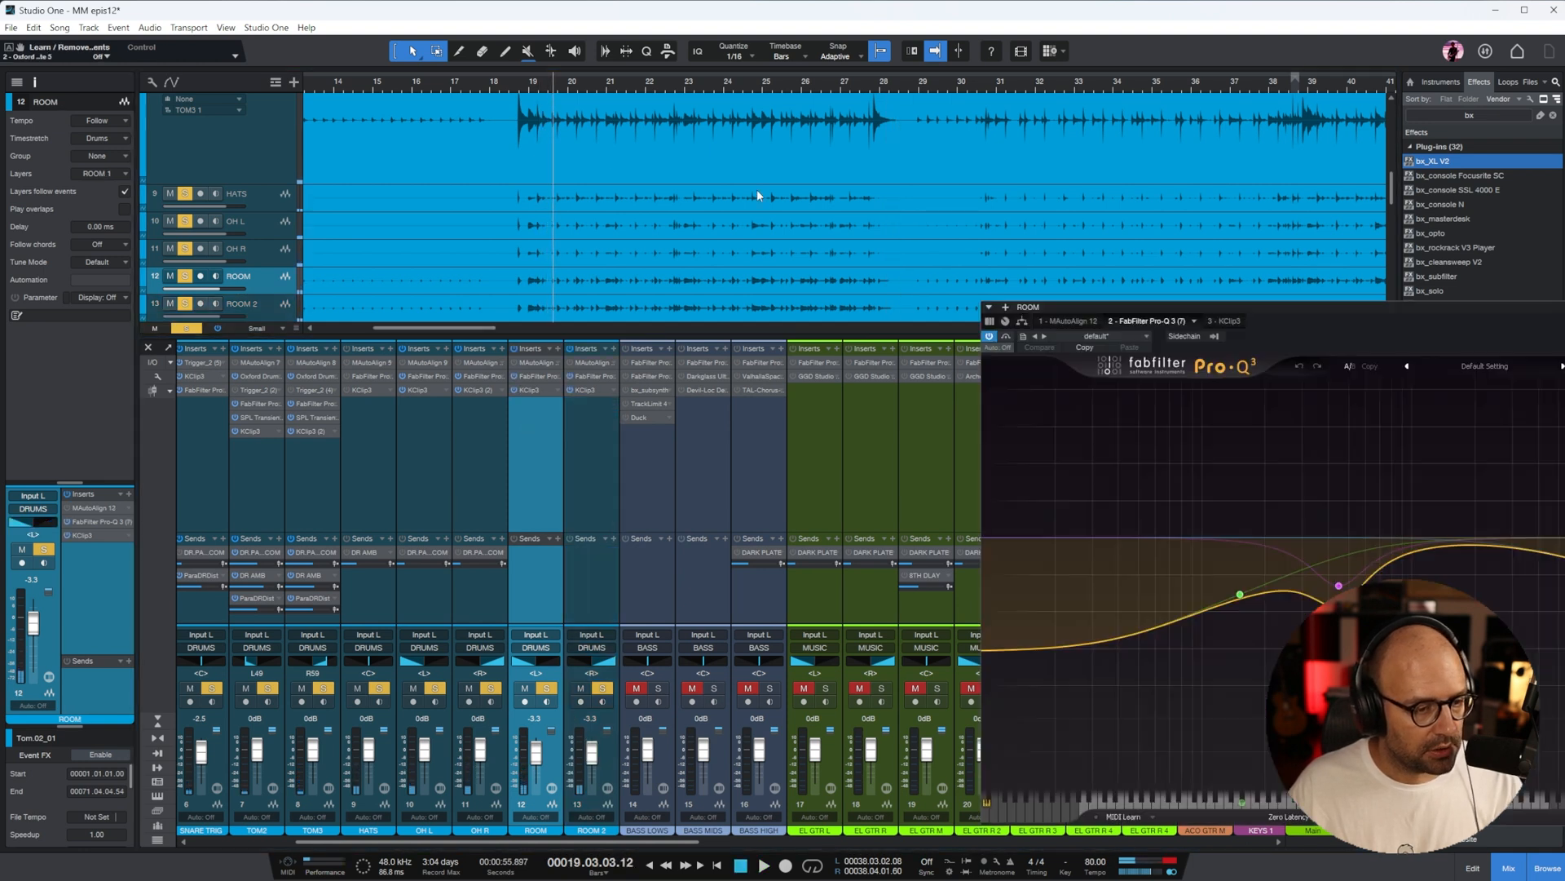
key(space)
drag(814, 302, 752, 303)
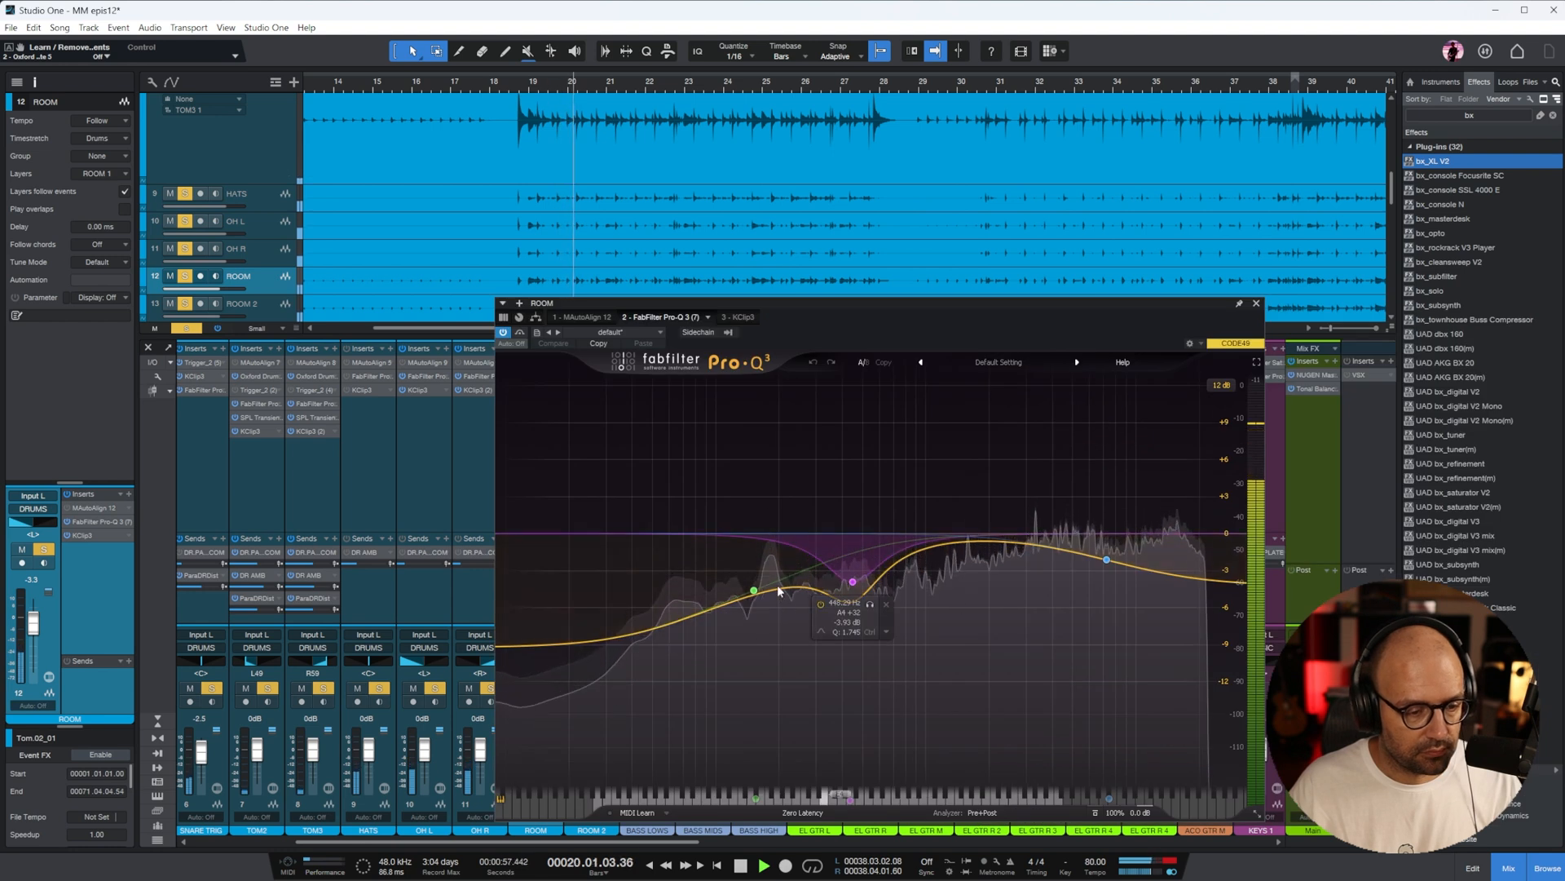
drag(802, 590, 848, 580)
click(1257, 303)
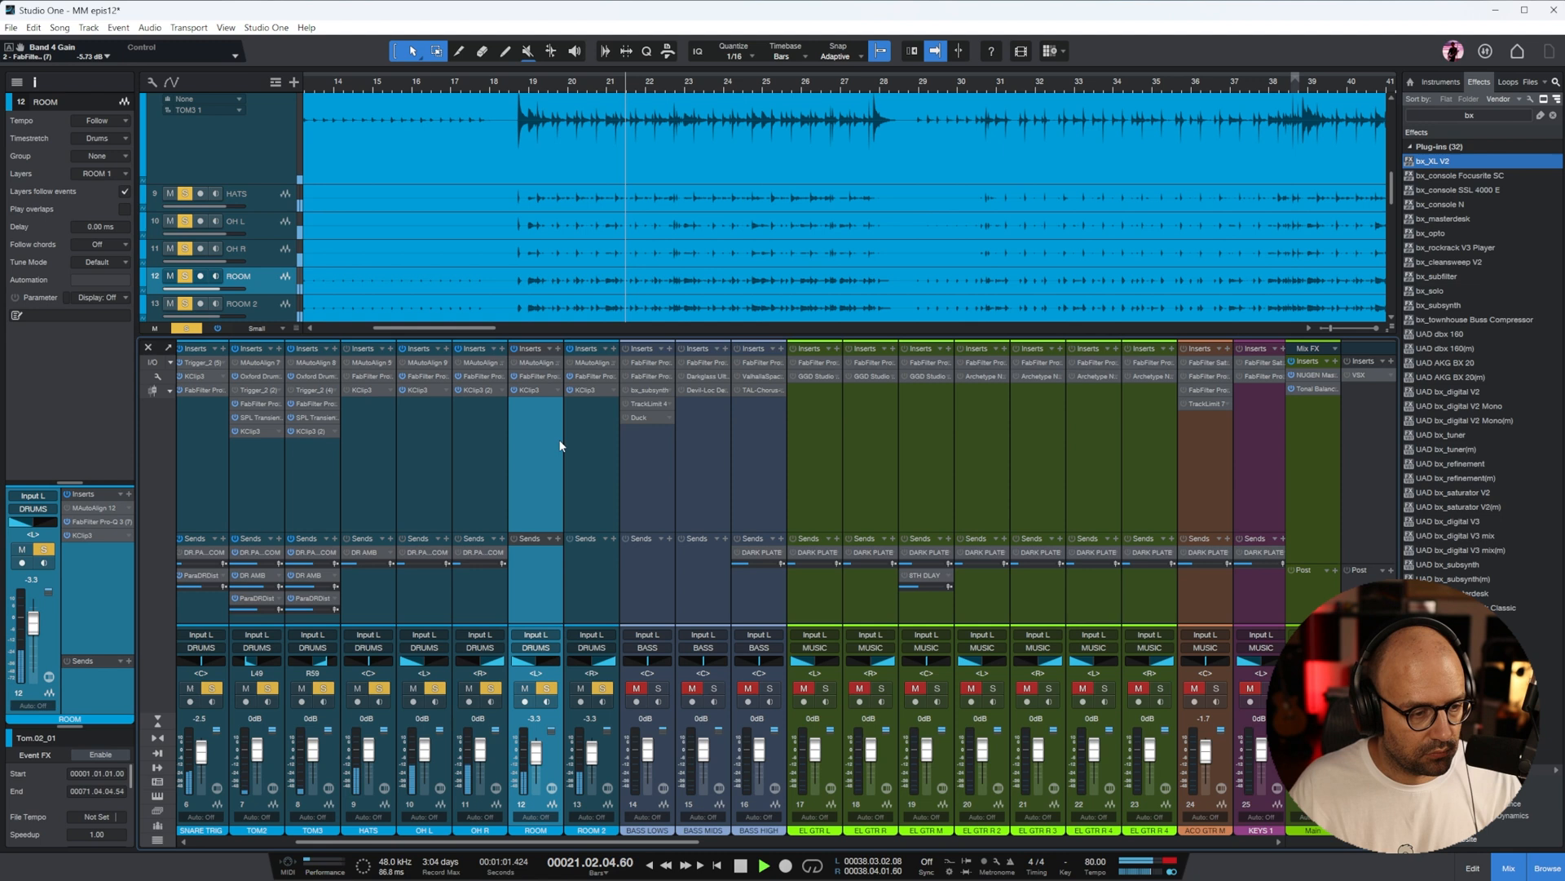
click(589, 377)
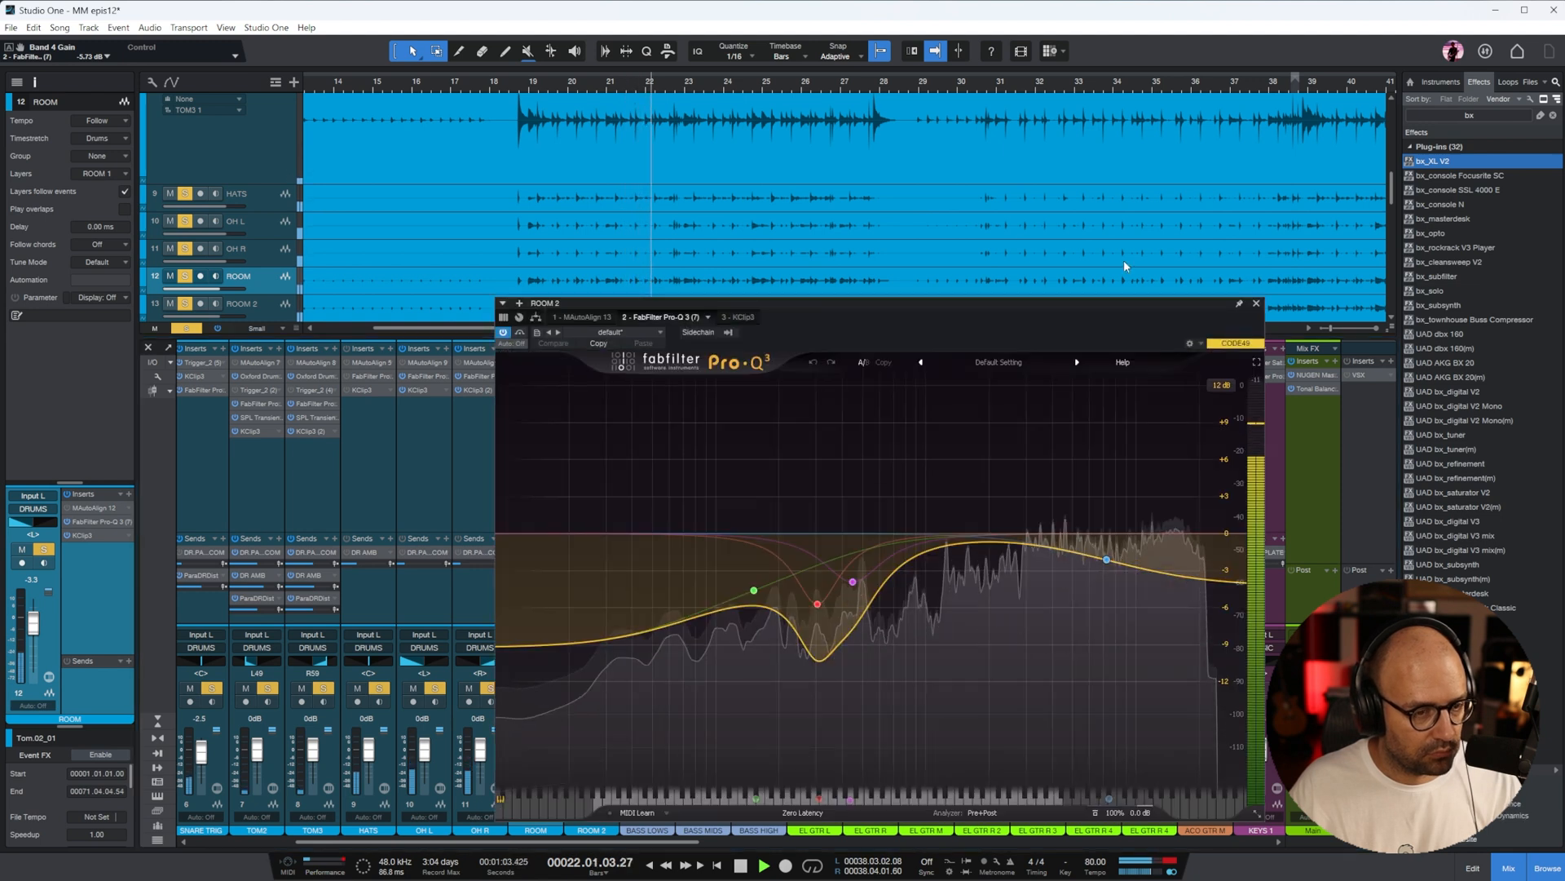
click(1256, 304)
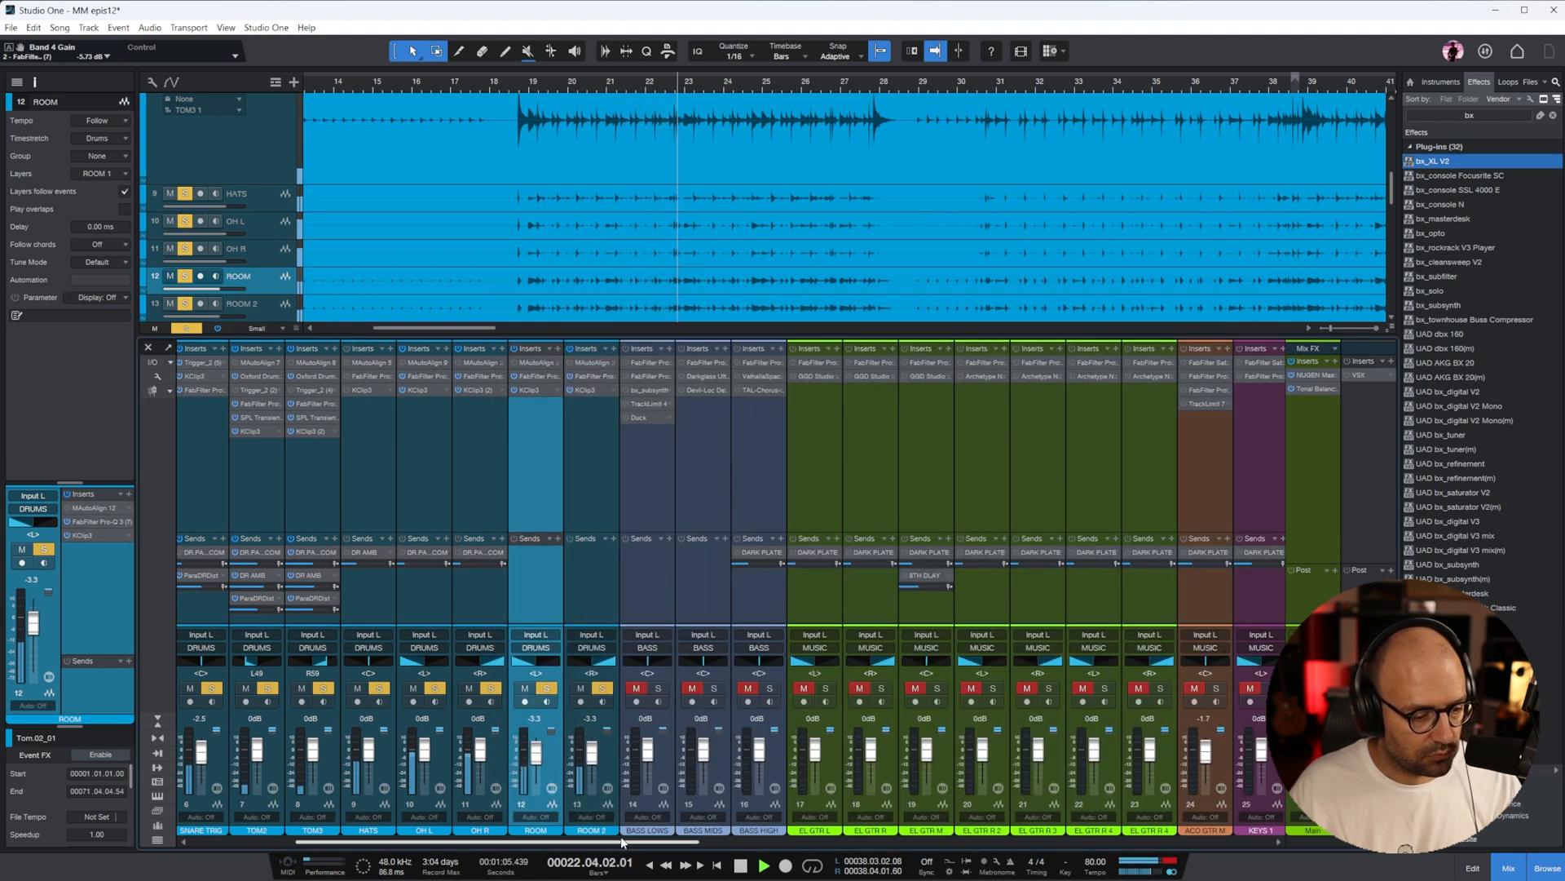
Activate the plug-ins on the DRUMS bus, inspect its KClip 3, and listen to the soloed drums before stopping playback
drag(597, 842, 1170, 843)
click(932, 464)
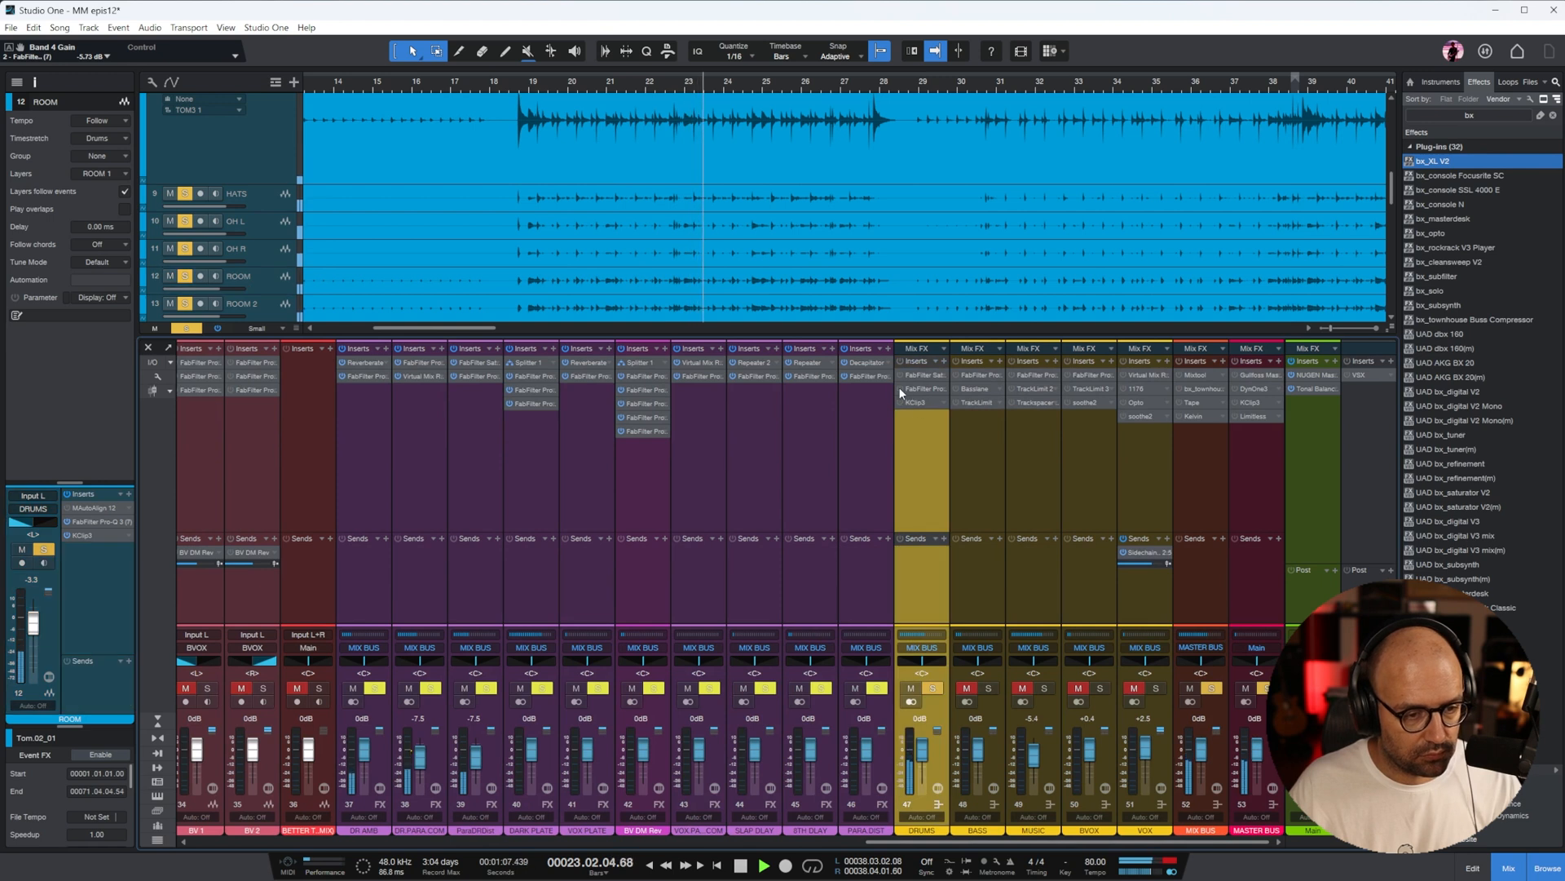
click(918, 405)
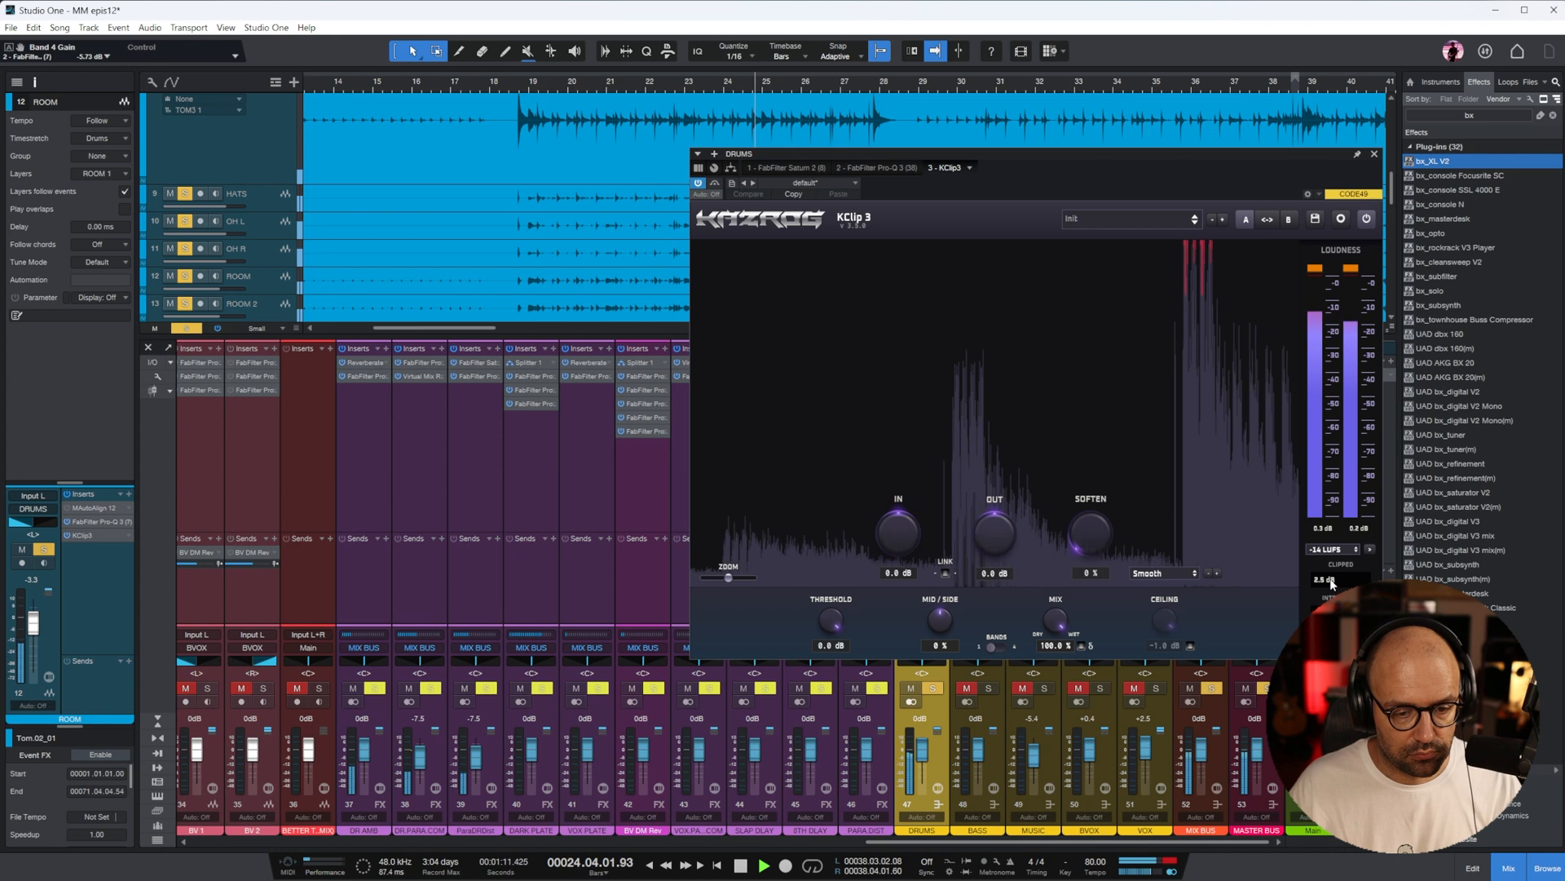
click(1375, 153)
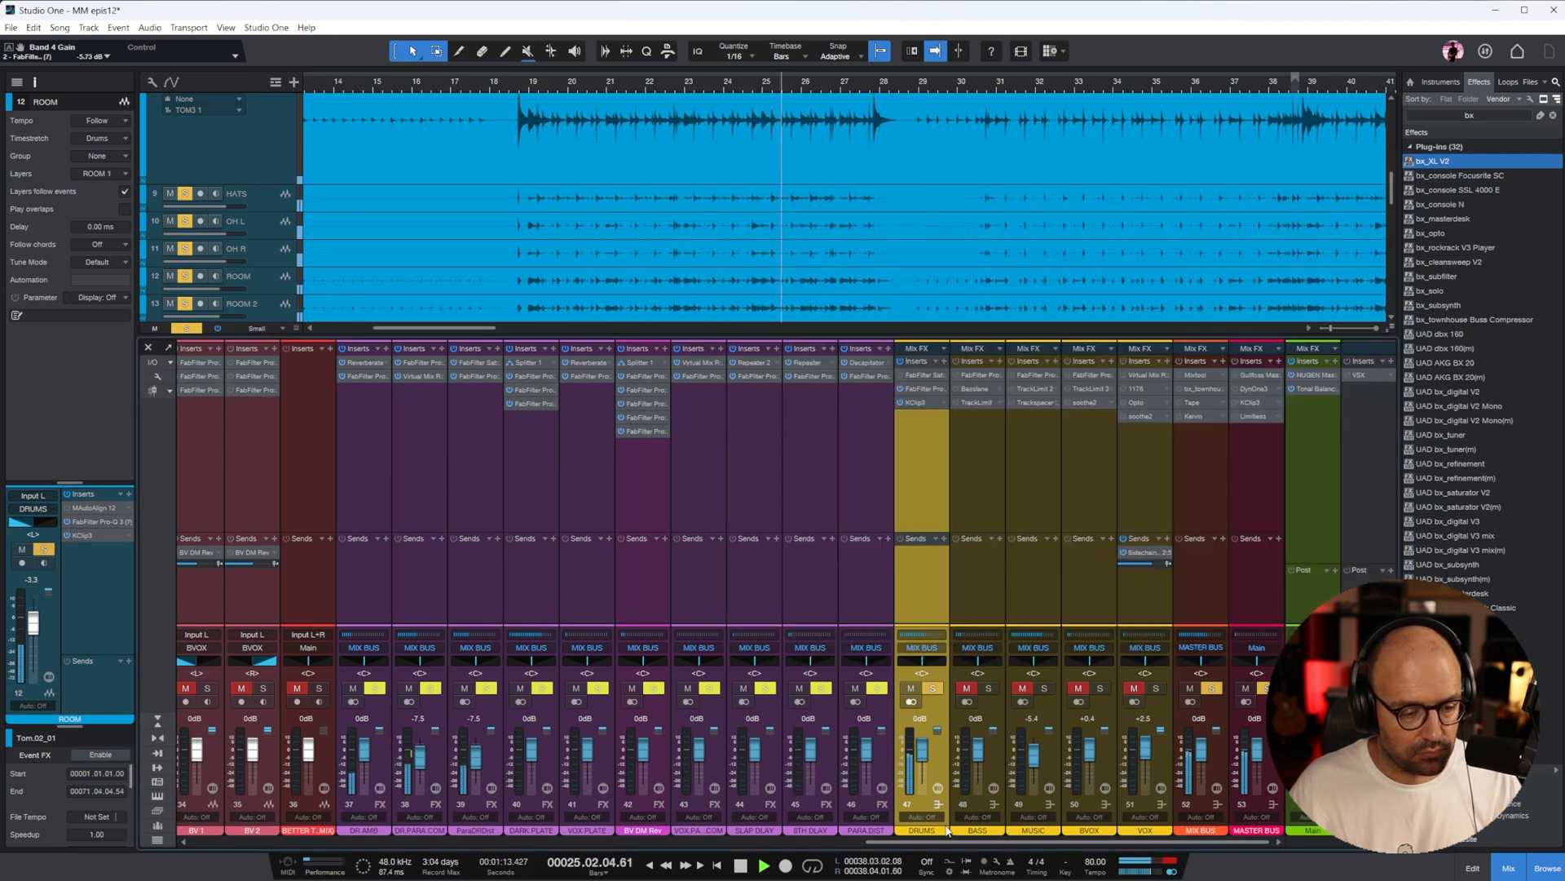
drag(945, 841, 265, 842)
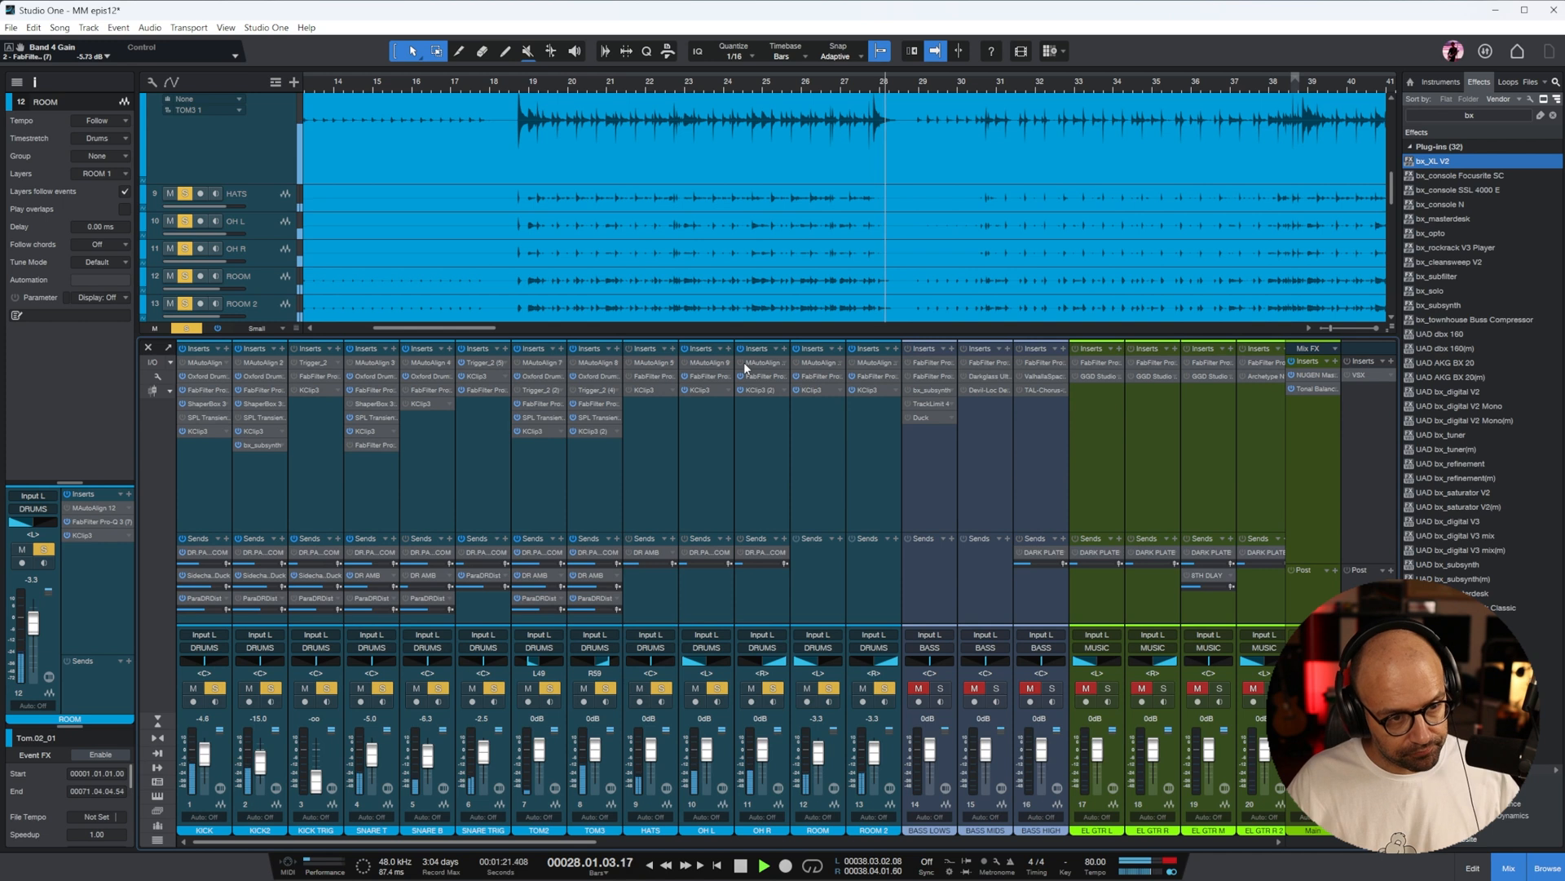
key(space)
Release the drum solos at the DRUMS bus and select the BASS bus
drag(557, 841, 1223, 843)
click(932, 690)
click(957, 469)
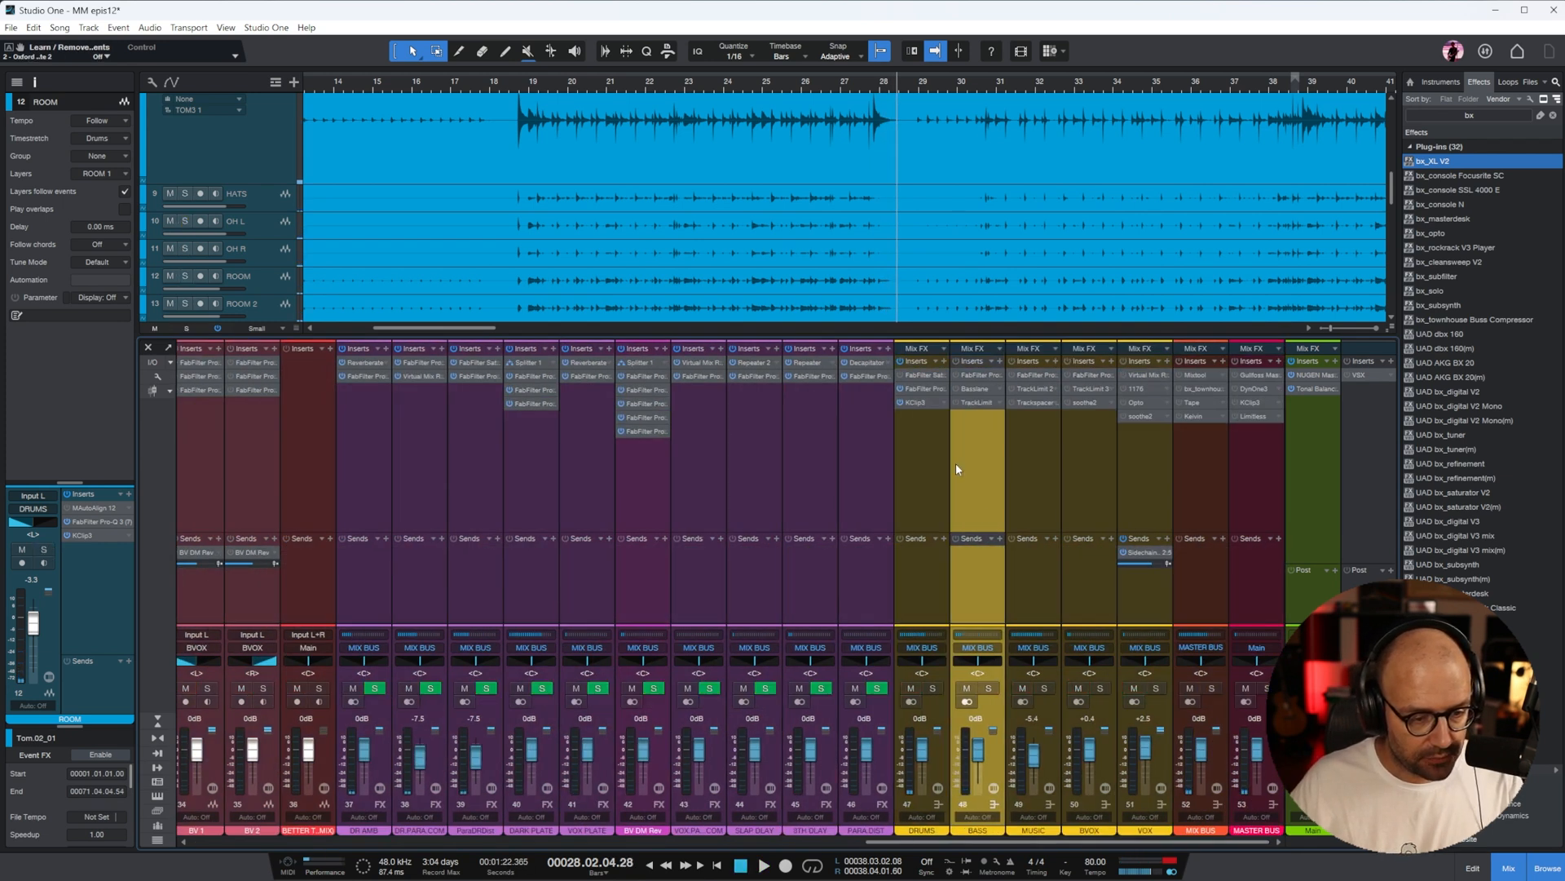
Select the BASS LOWS channel, play from about bar 19, and solo it
drag(1117, 842, 591, 842)
click(541, 495)
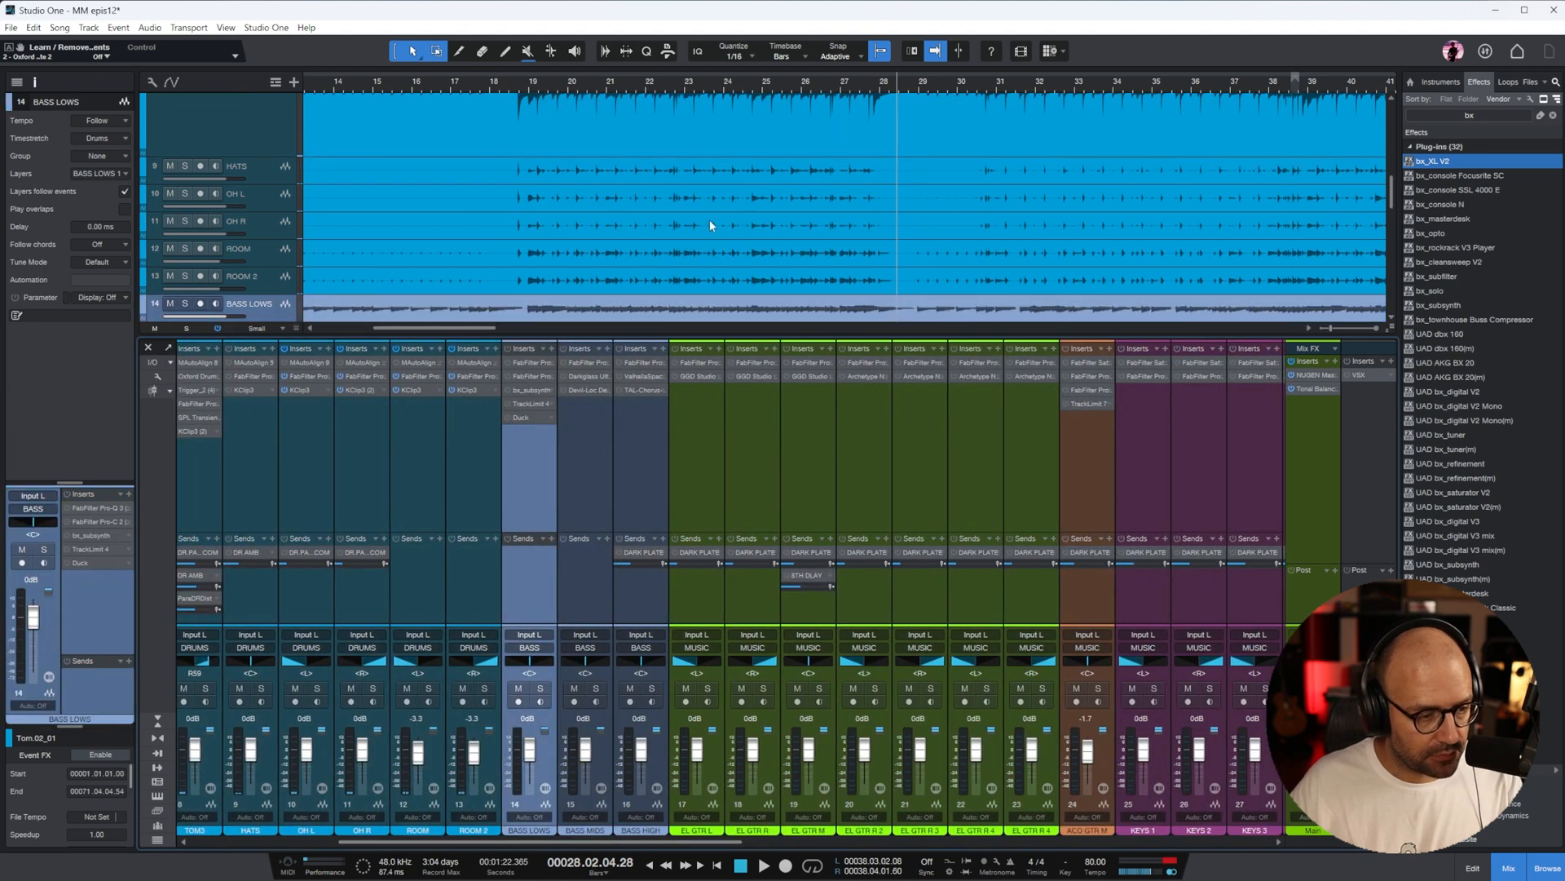
click(593, 96)
key(space)
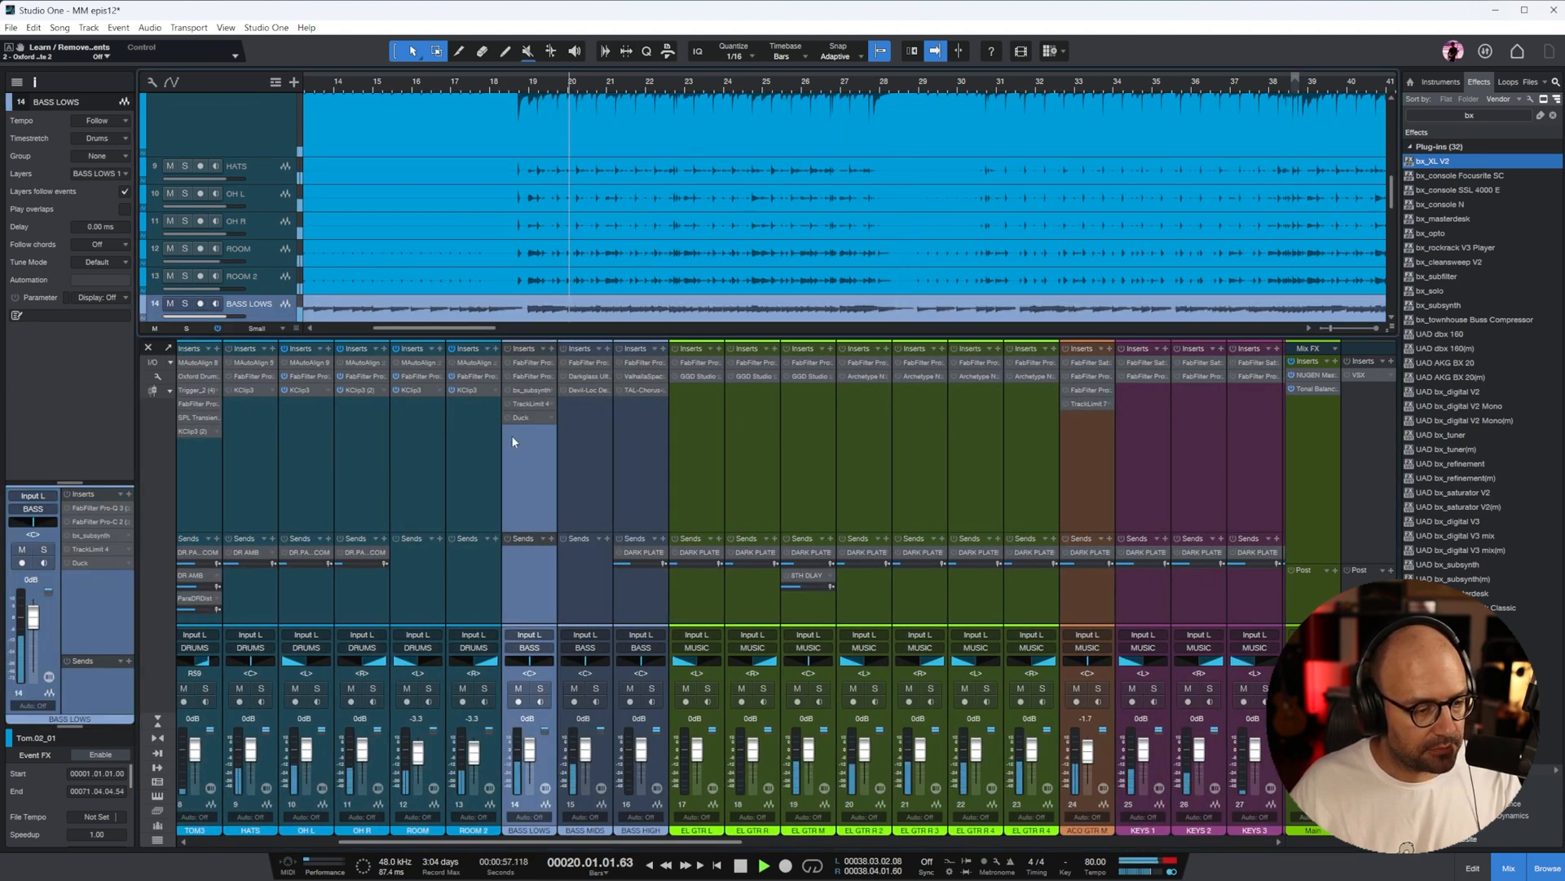
key(s)
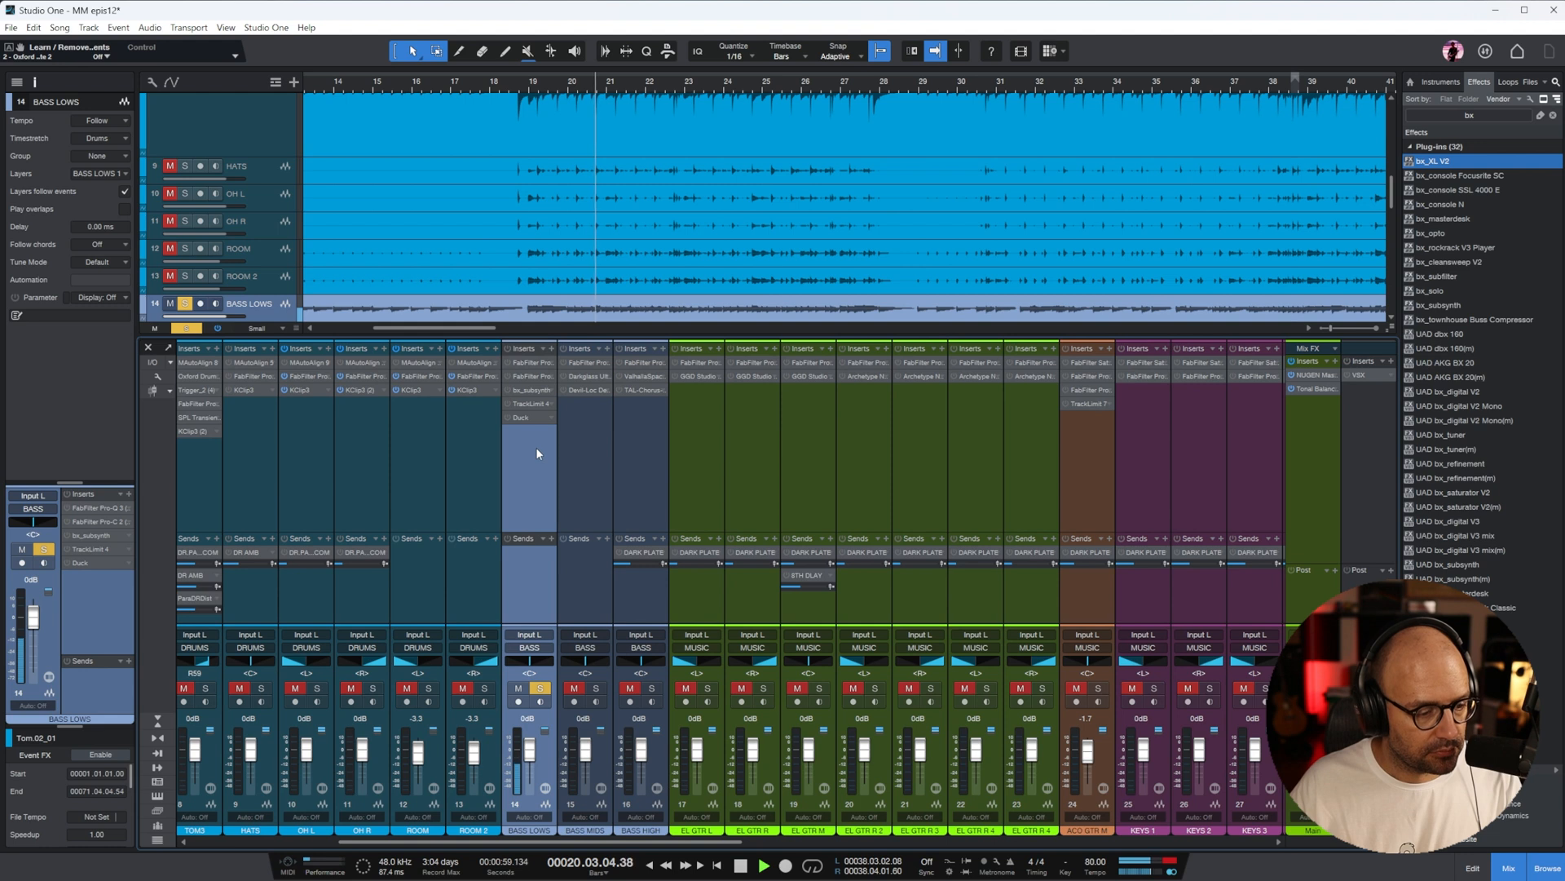
Activate BASS LOWS's plug-ins, review its Pro-Q 3 and Pro-C 2, and set bx_subsynth's Subharmonics to 21%
click(530, 362)
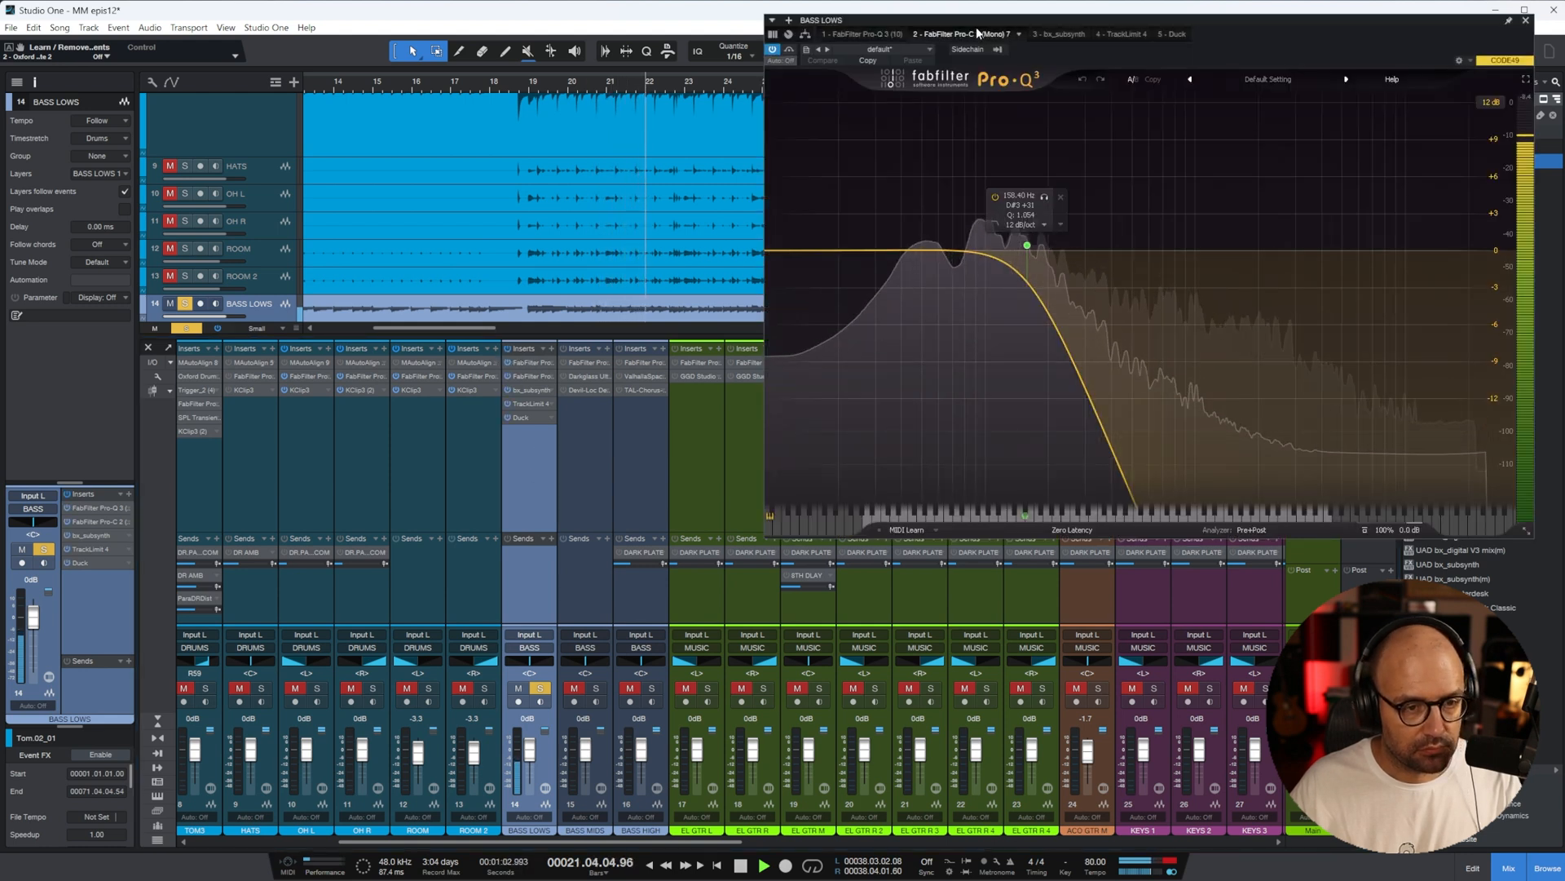
click(976, 33)
click(1052, 33)
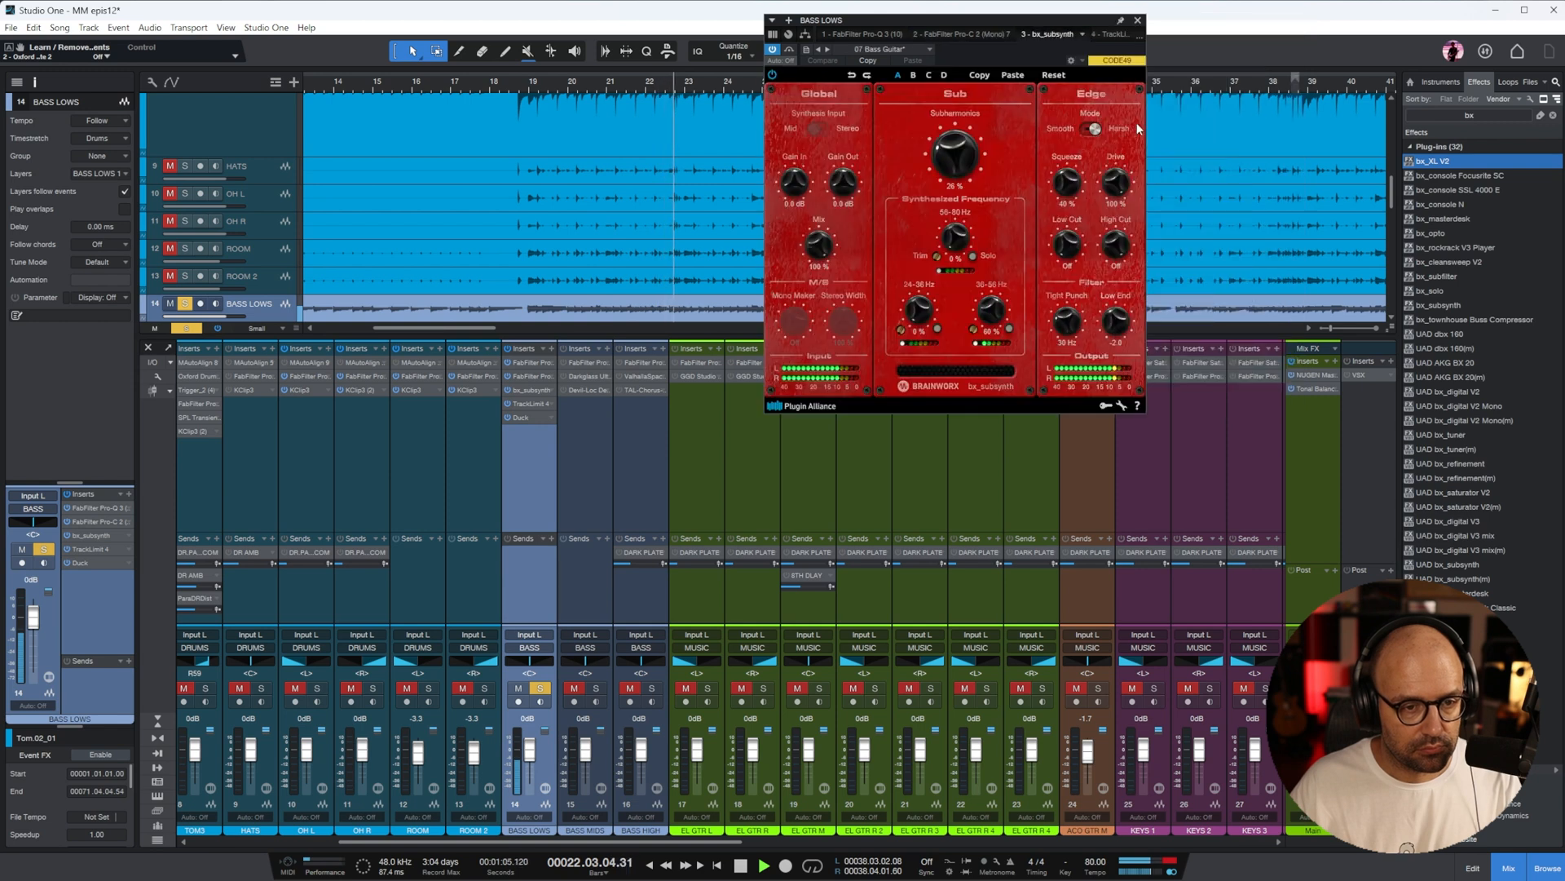
click(950, 154)
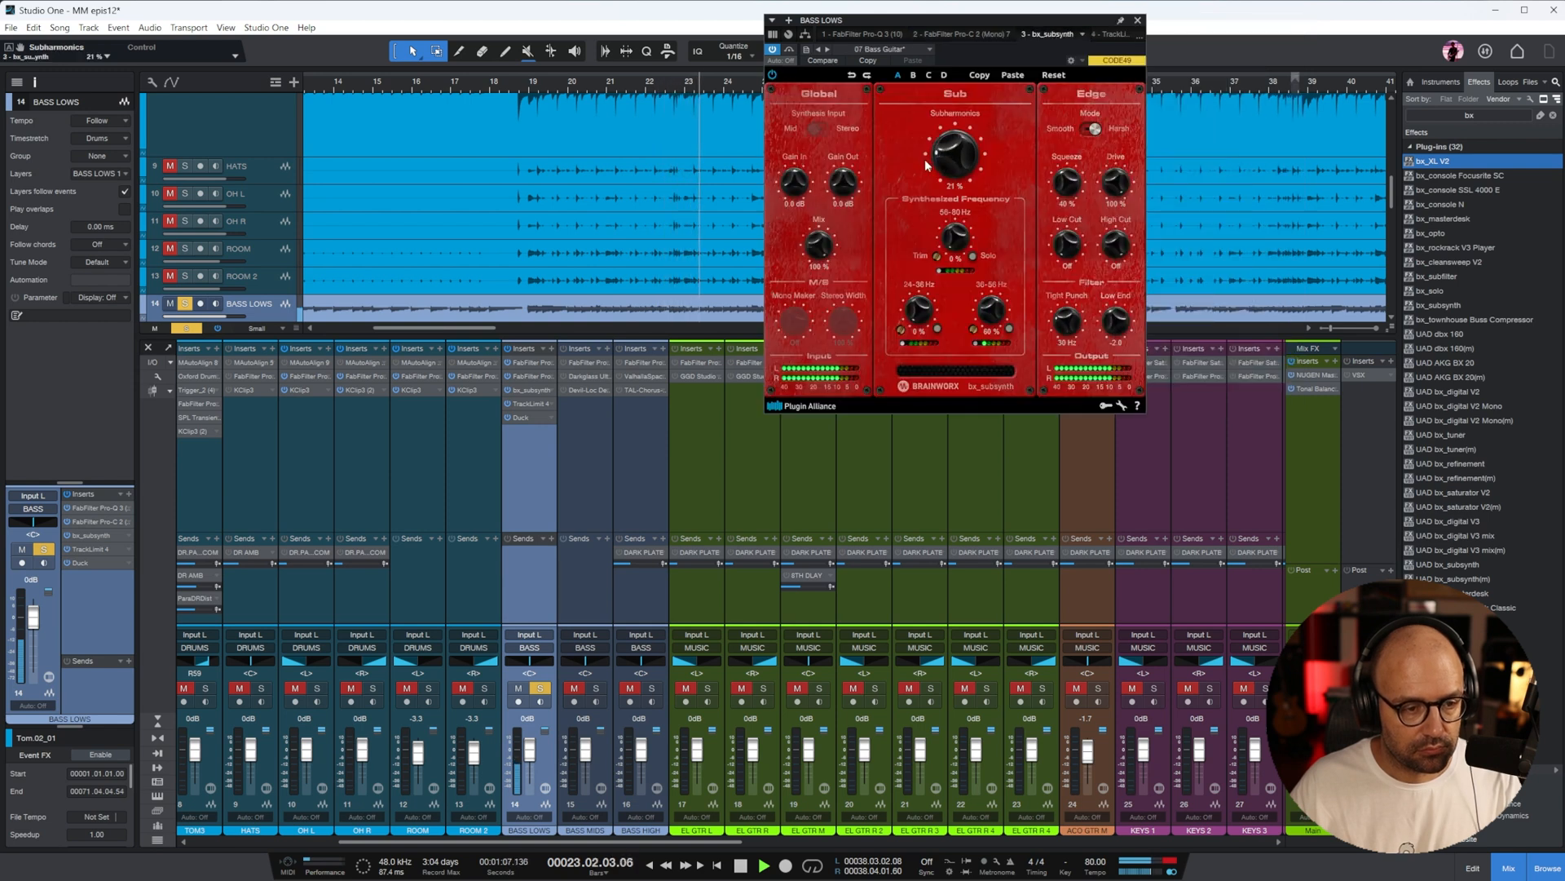
drag(1047, 25, 1015, 48)
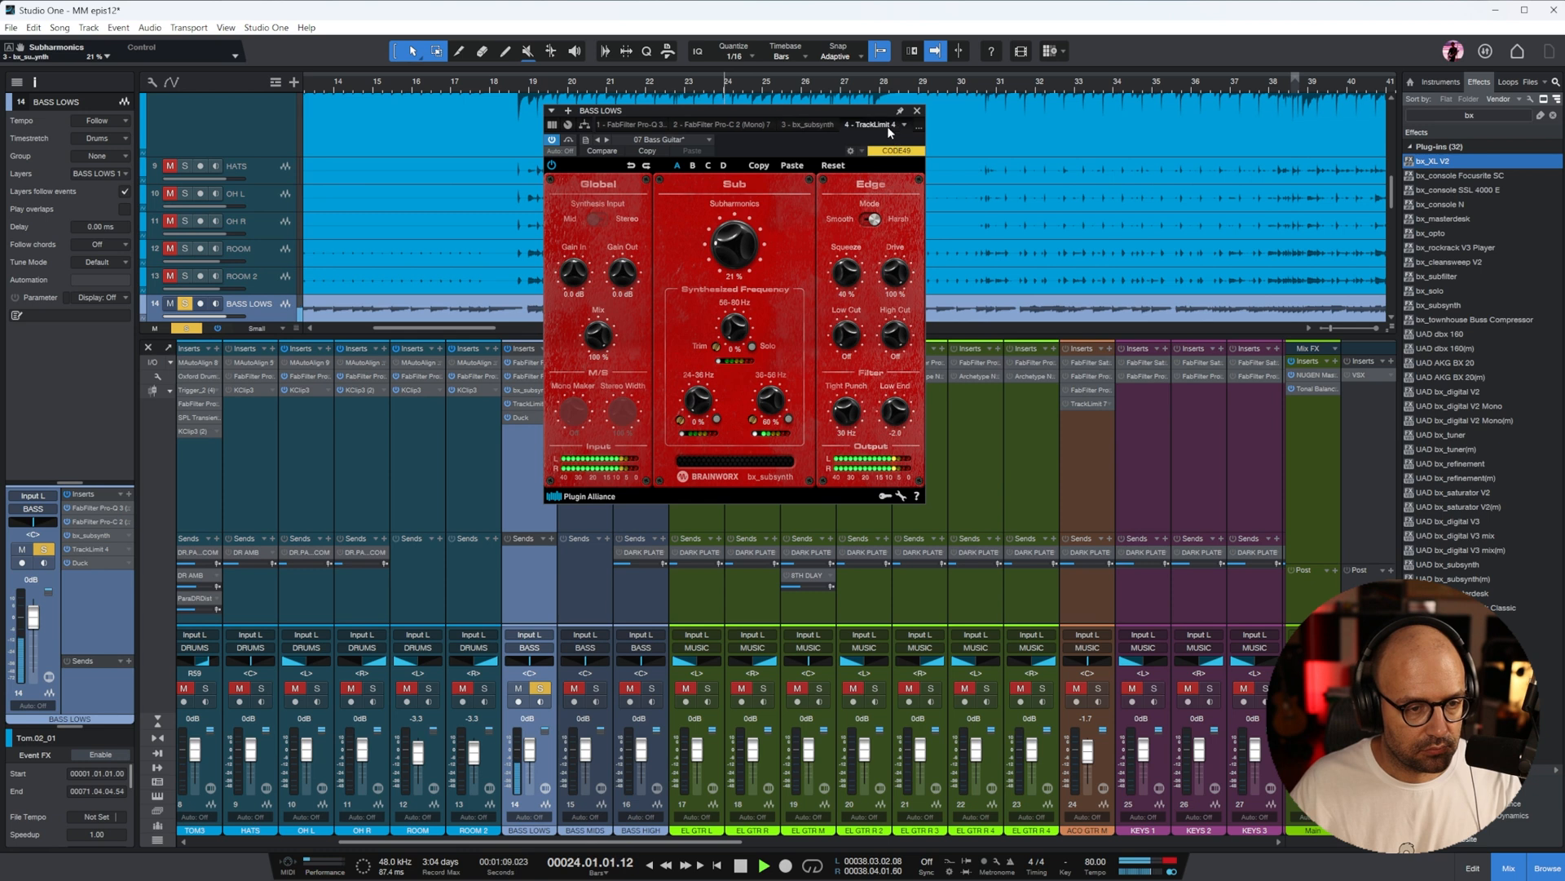
Set BASS LOWS's TrackLimit to a -10.4 threshold, a -5.4 ceiling and the Transparent style, and close the plug-in
click(891, 124)
drag(662, 313, 662, 321)
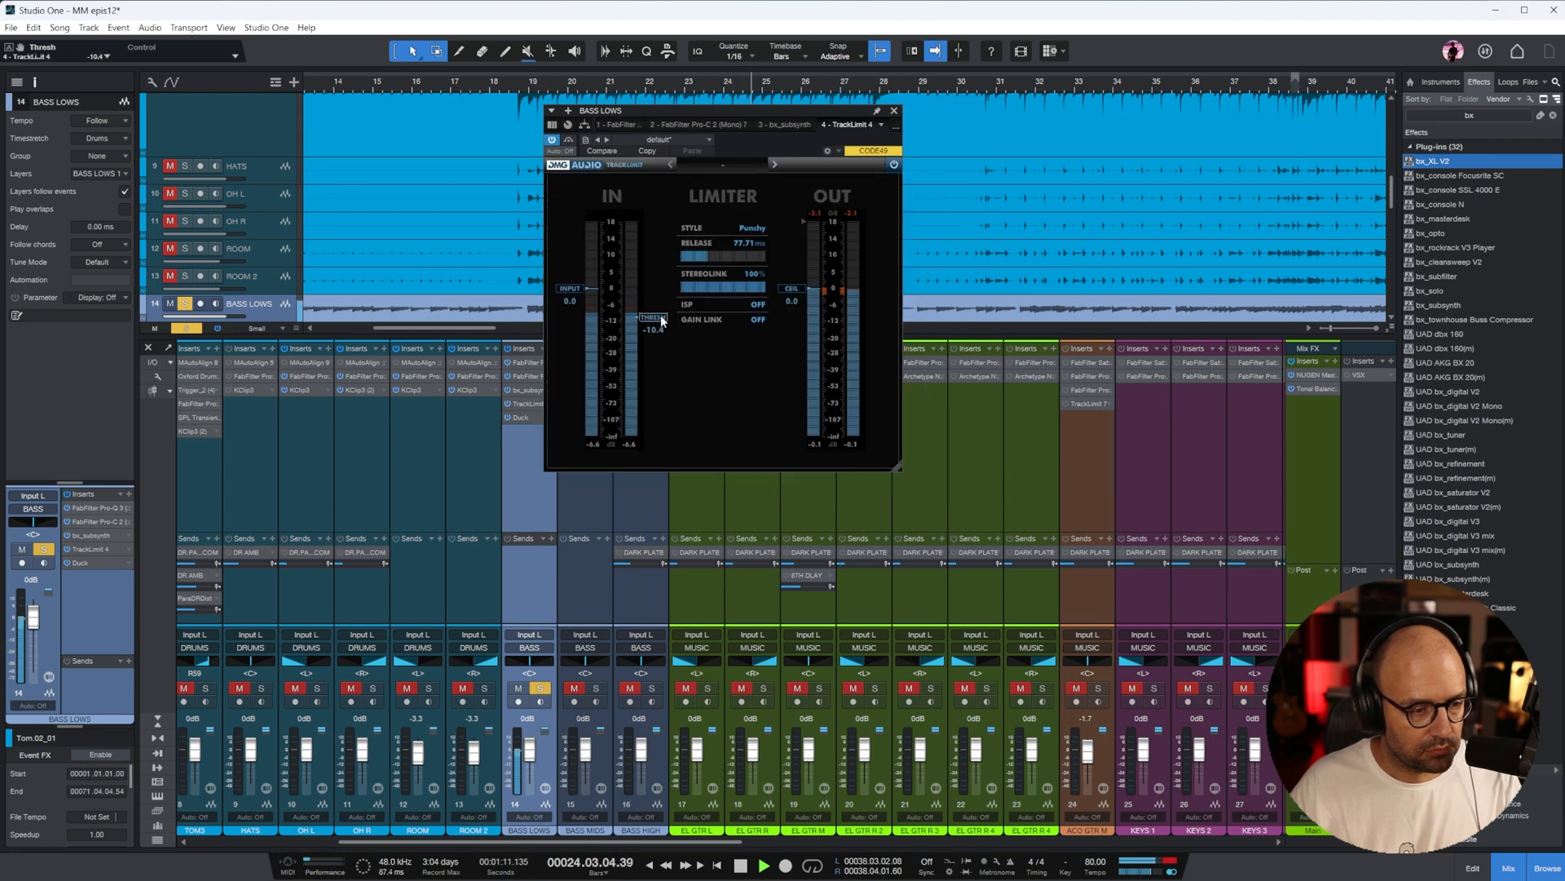
drag(798, 291, 799, 308)
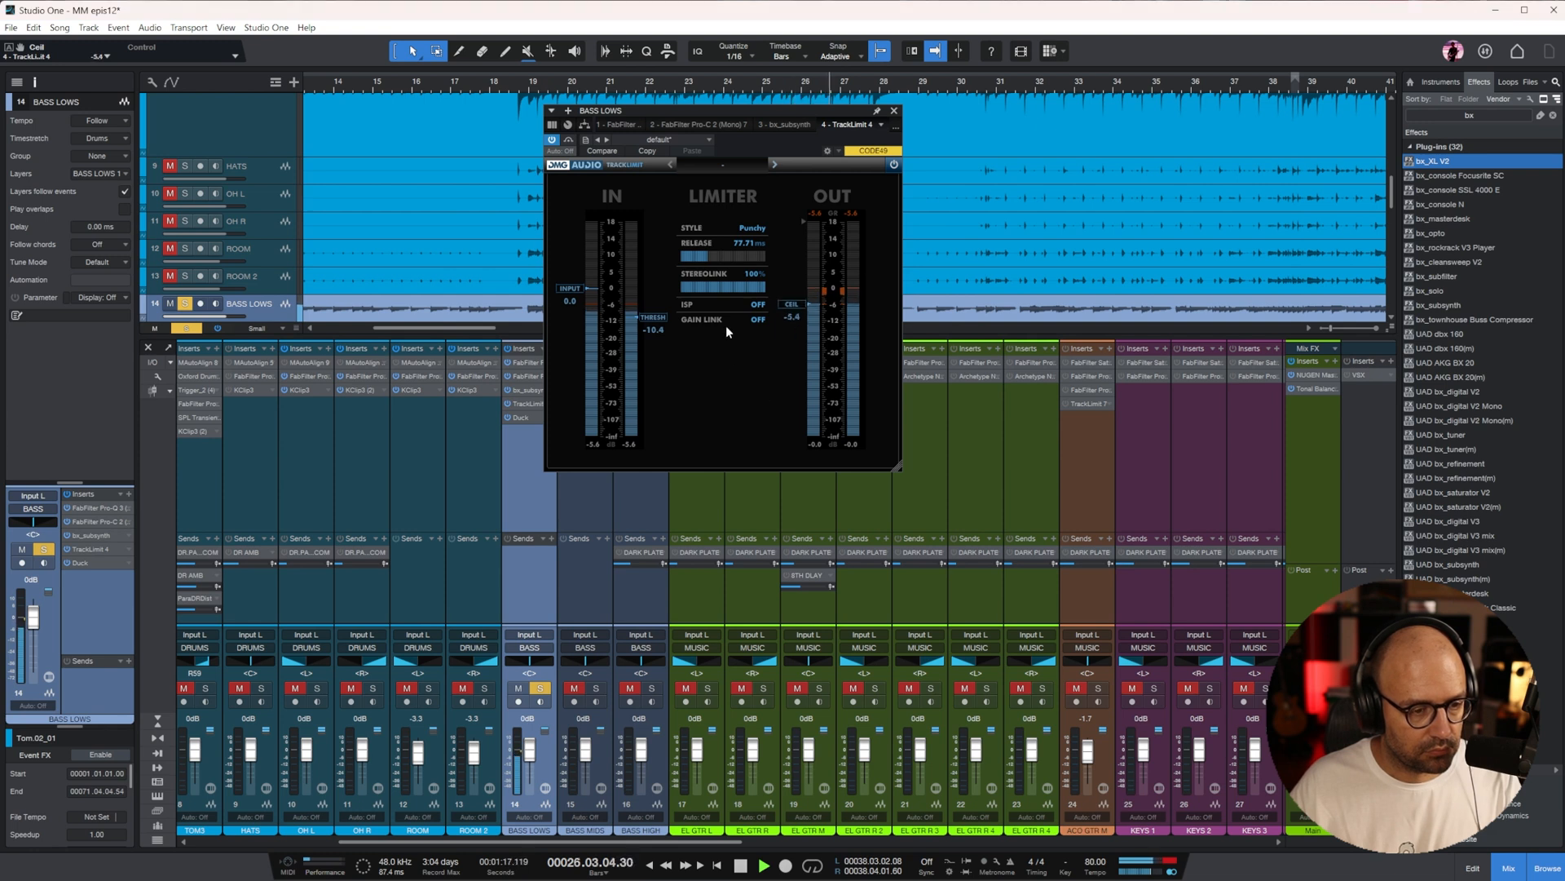
click(754, 229)
click(718, 303)
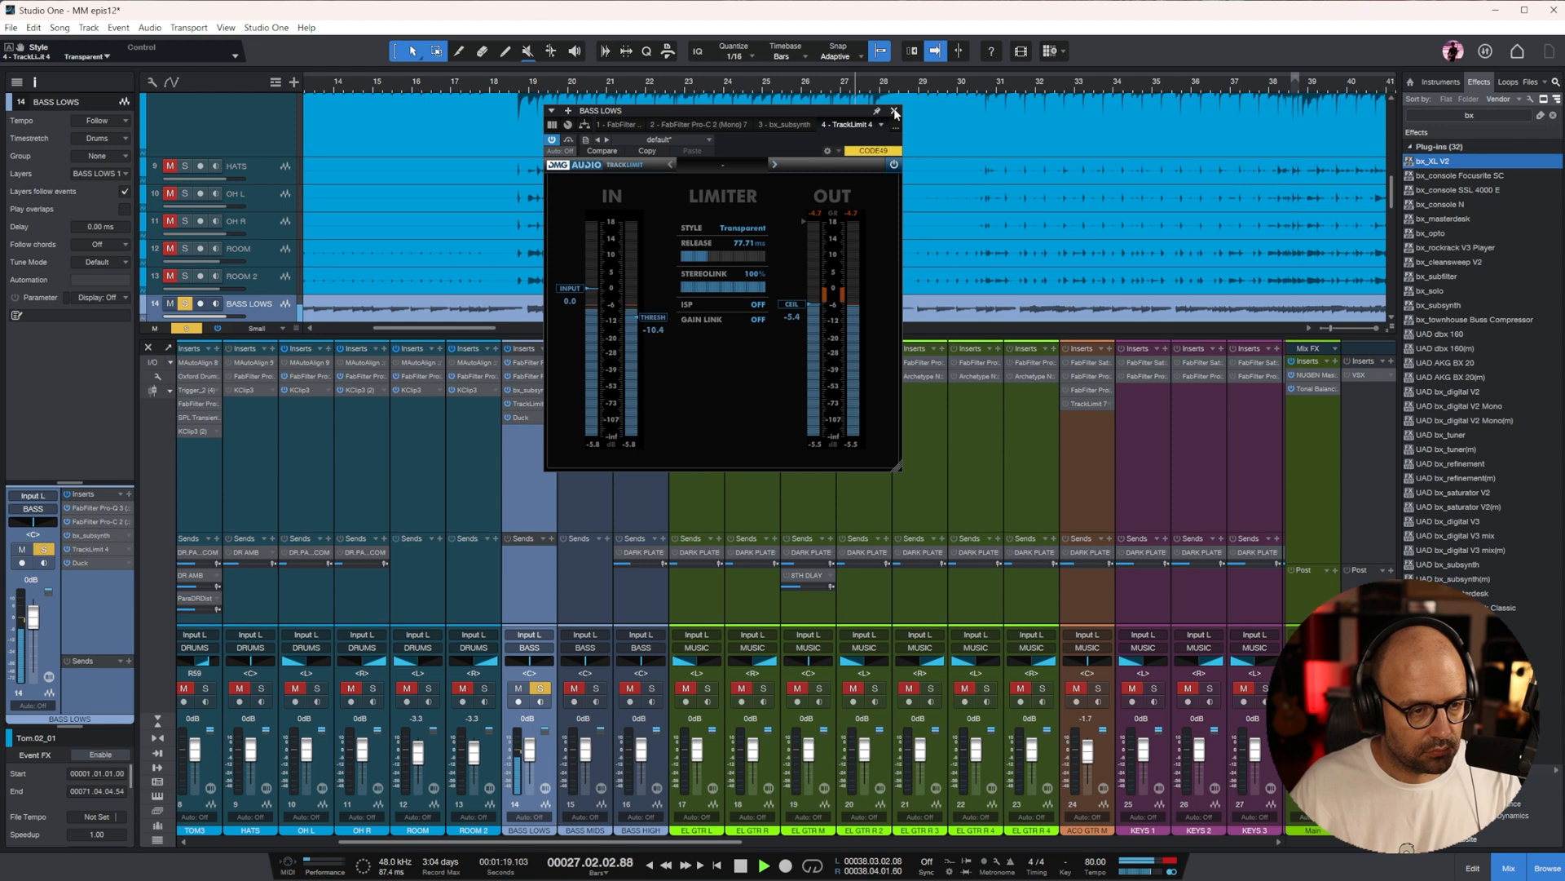
click(895, 111)
Replay from about bar 20 and switch the solo from BASS LOWS to BASS MIDS
click(577, 83)
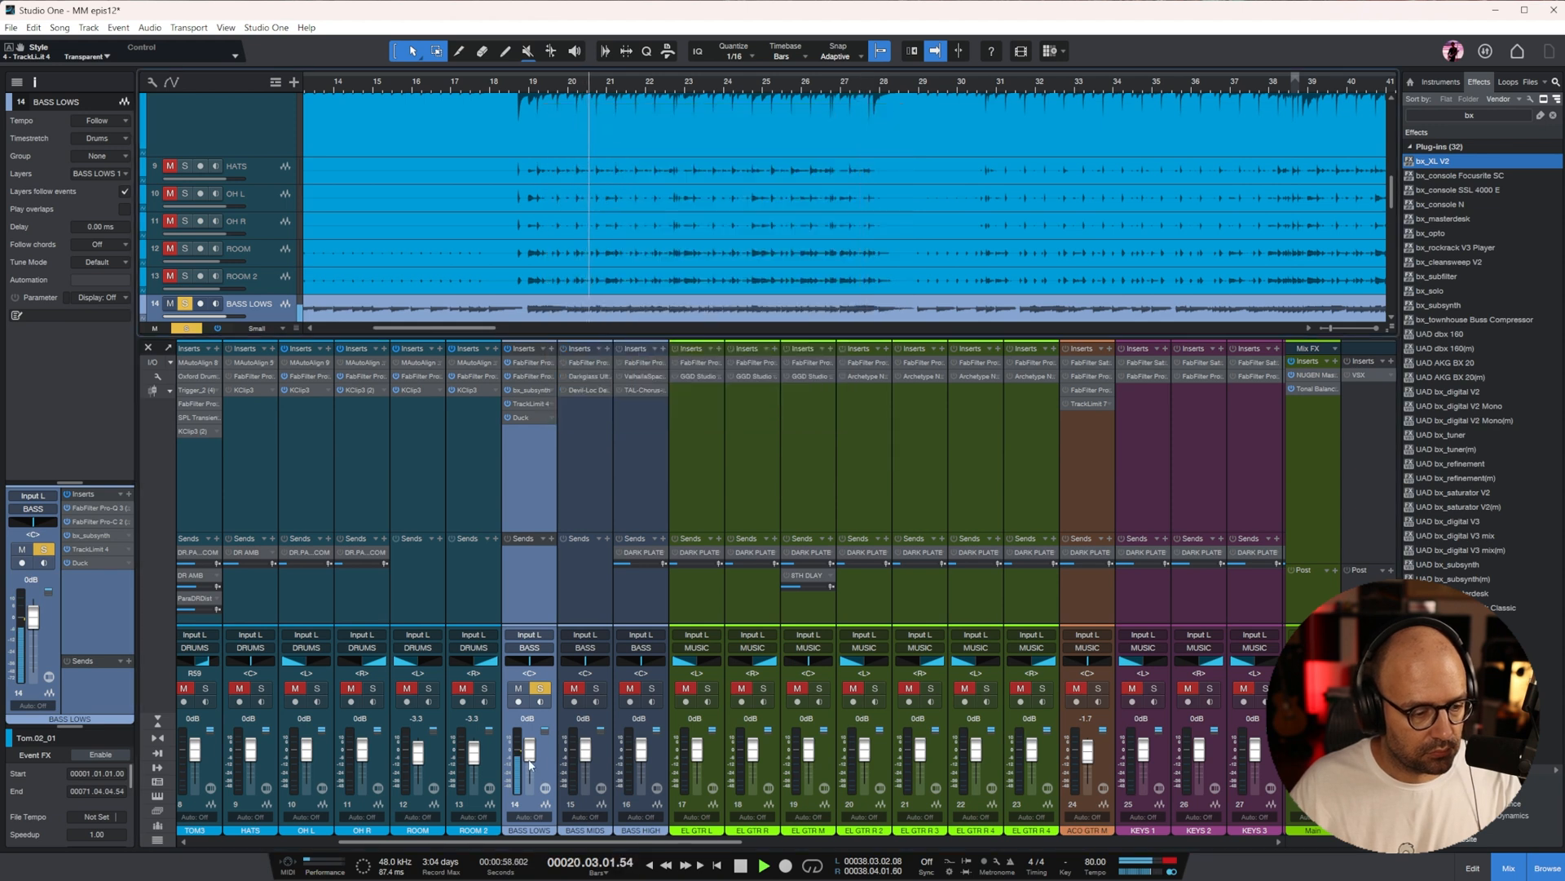
click(596, 688)
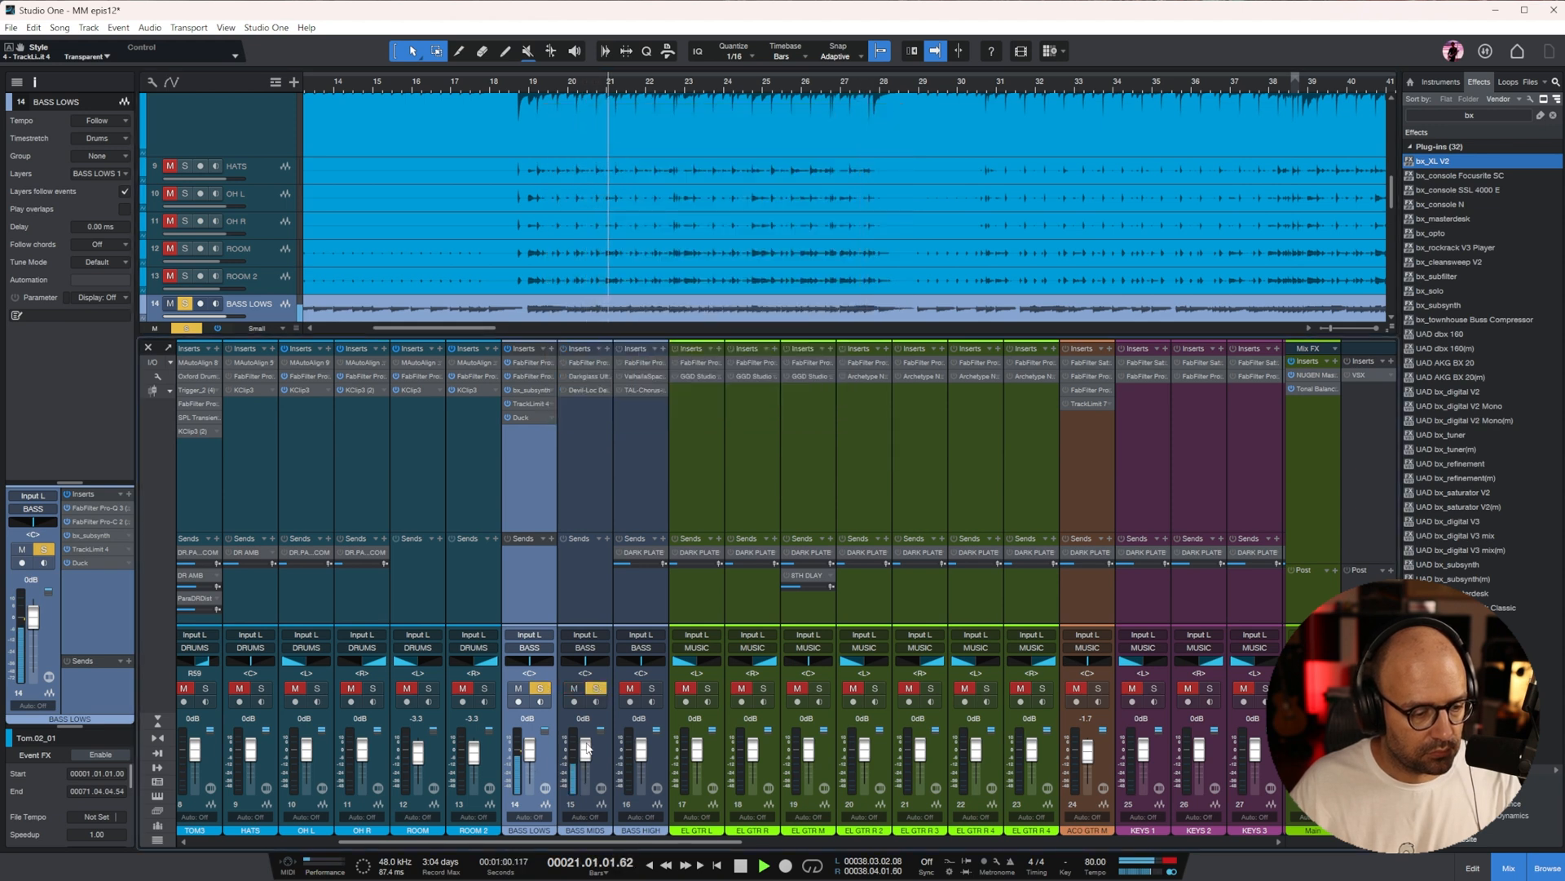
click(574, 426)
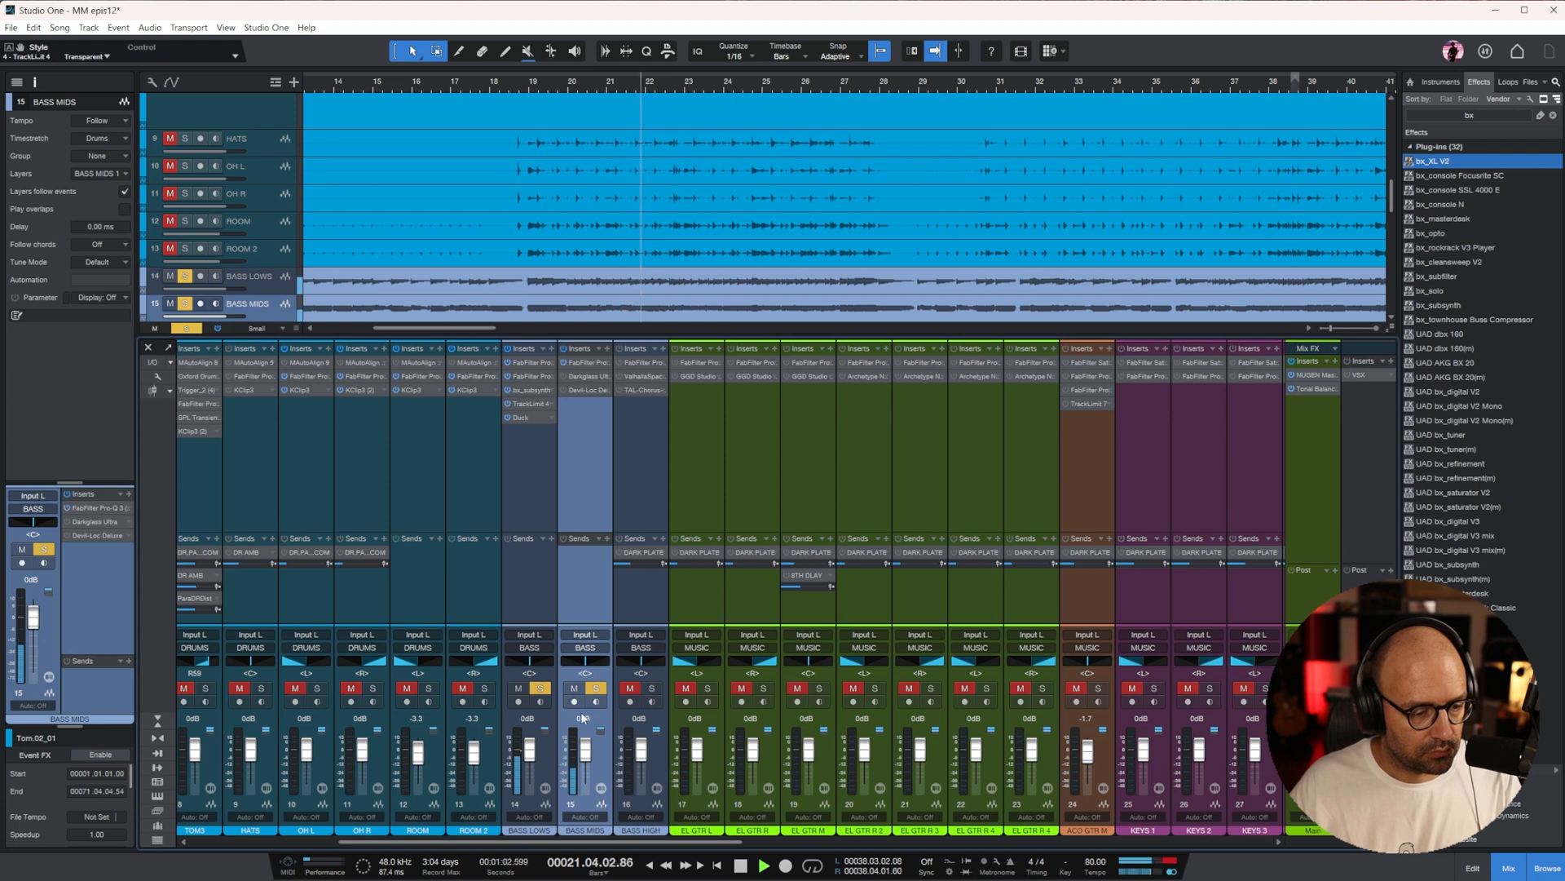
click(540, 688)
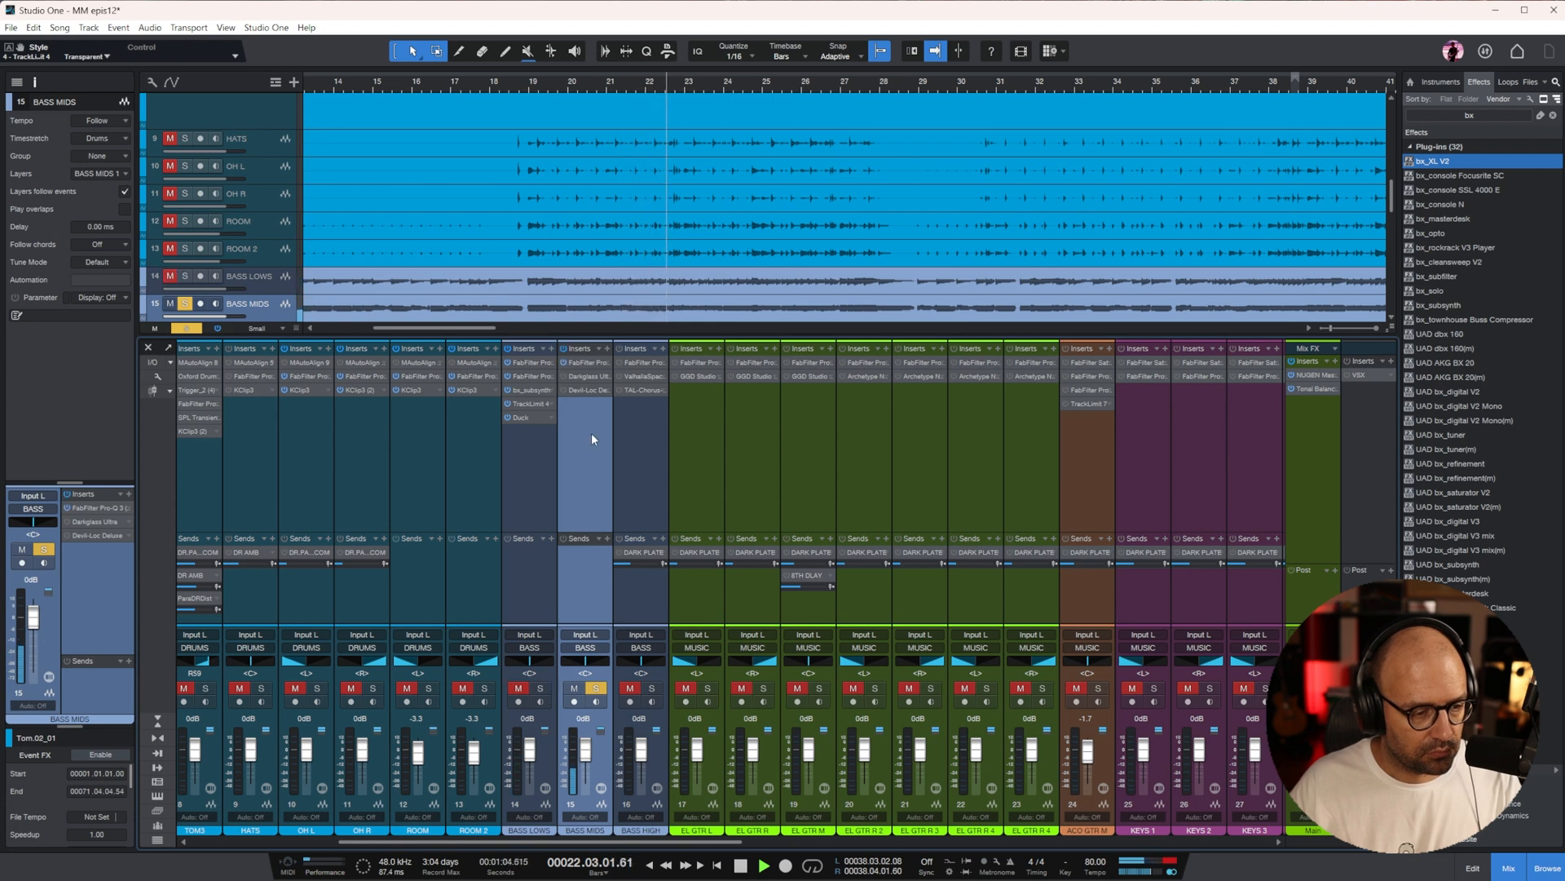
Place BASS MIDS's Pro-Q 3 after Devil-Loc Deluxe, add a mid dip of about 7.5 dB, and set its high cut's Q to 1.642
click(580, 389)
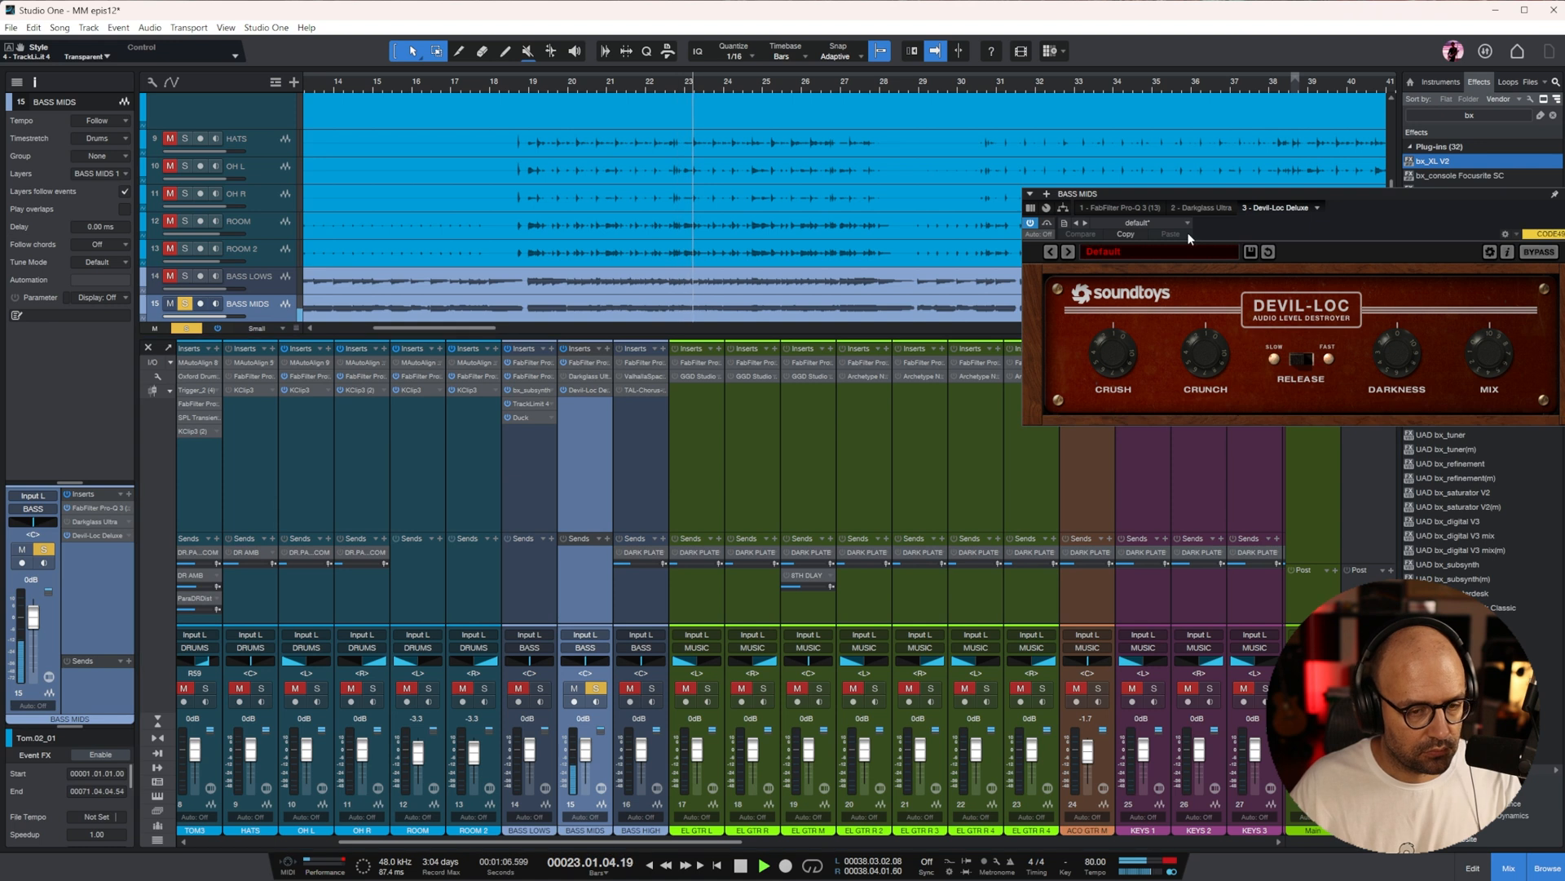
drag(1138, 203, 634, 249)
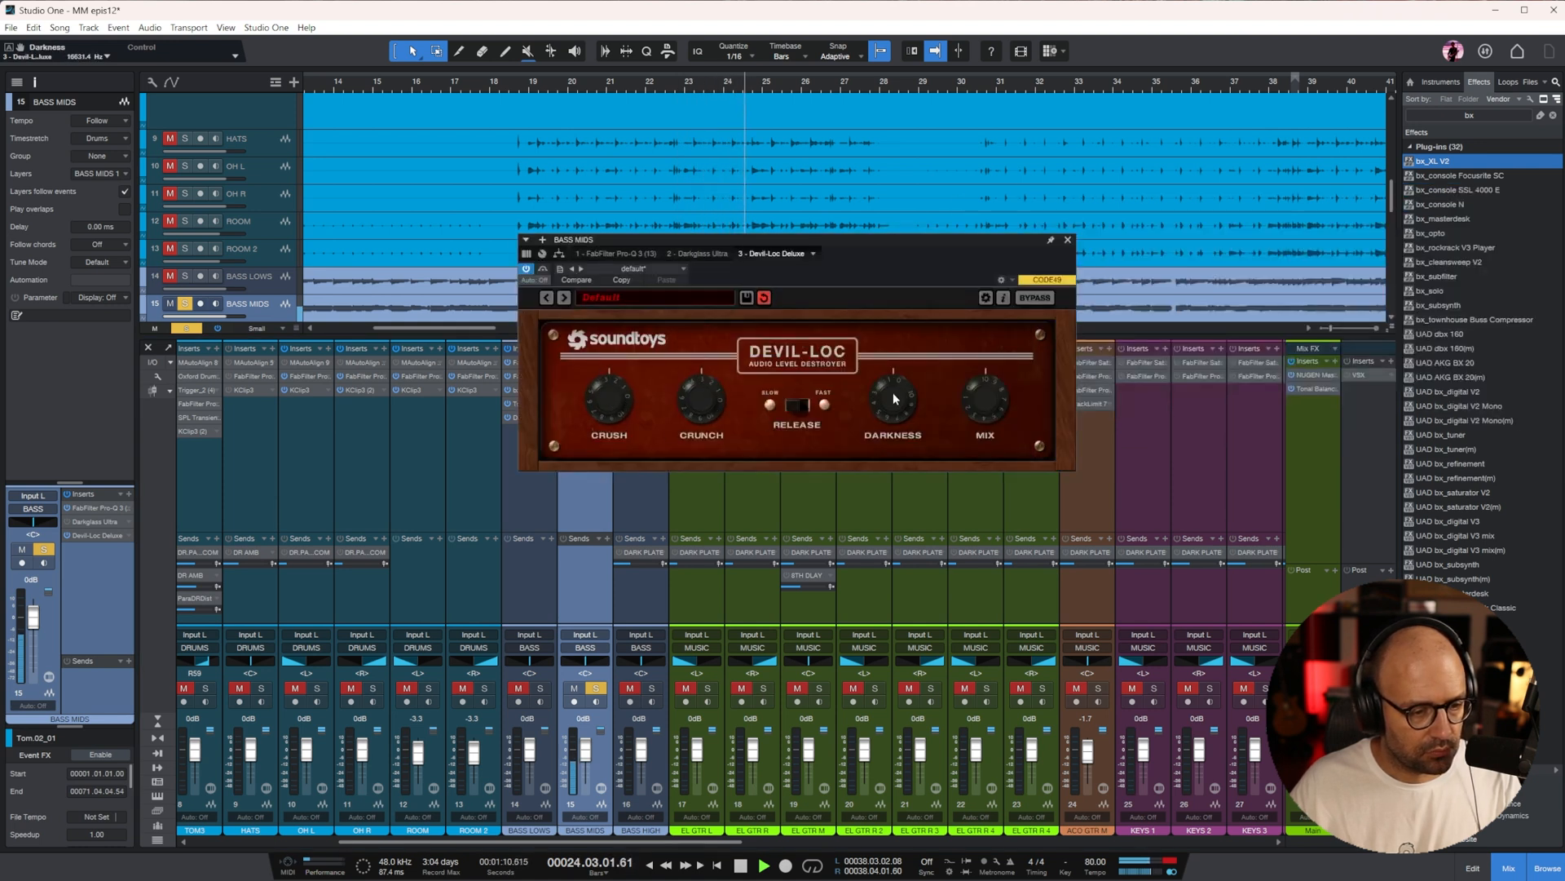
drag(630, 257, 836, 253)
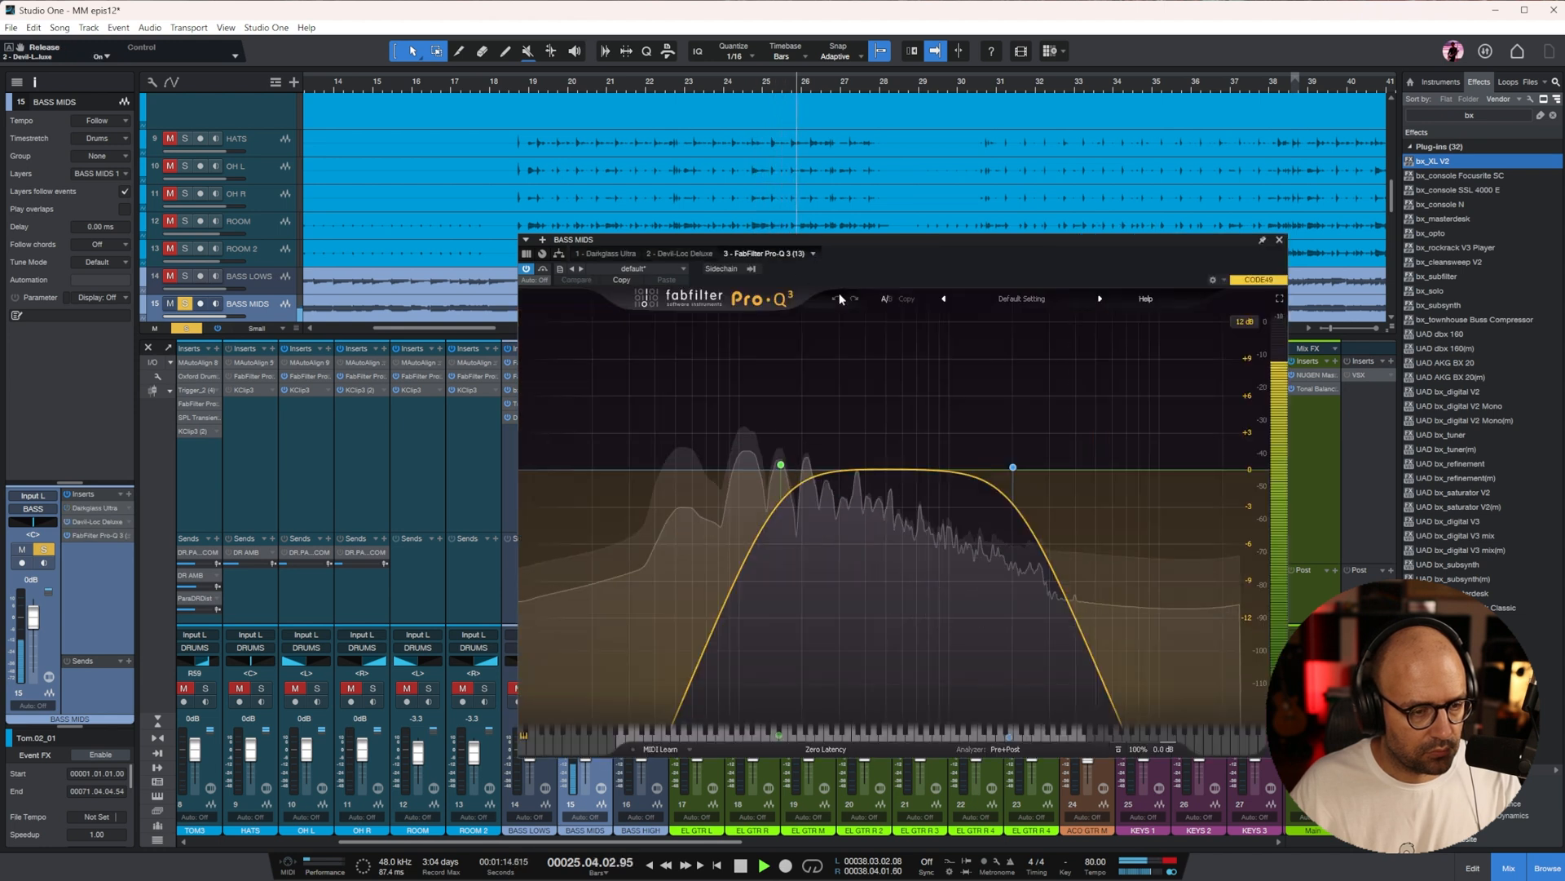
drag(780, 467, 868, 562)
drag(1011, 473, 1025, 420)
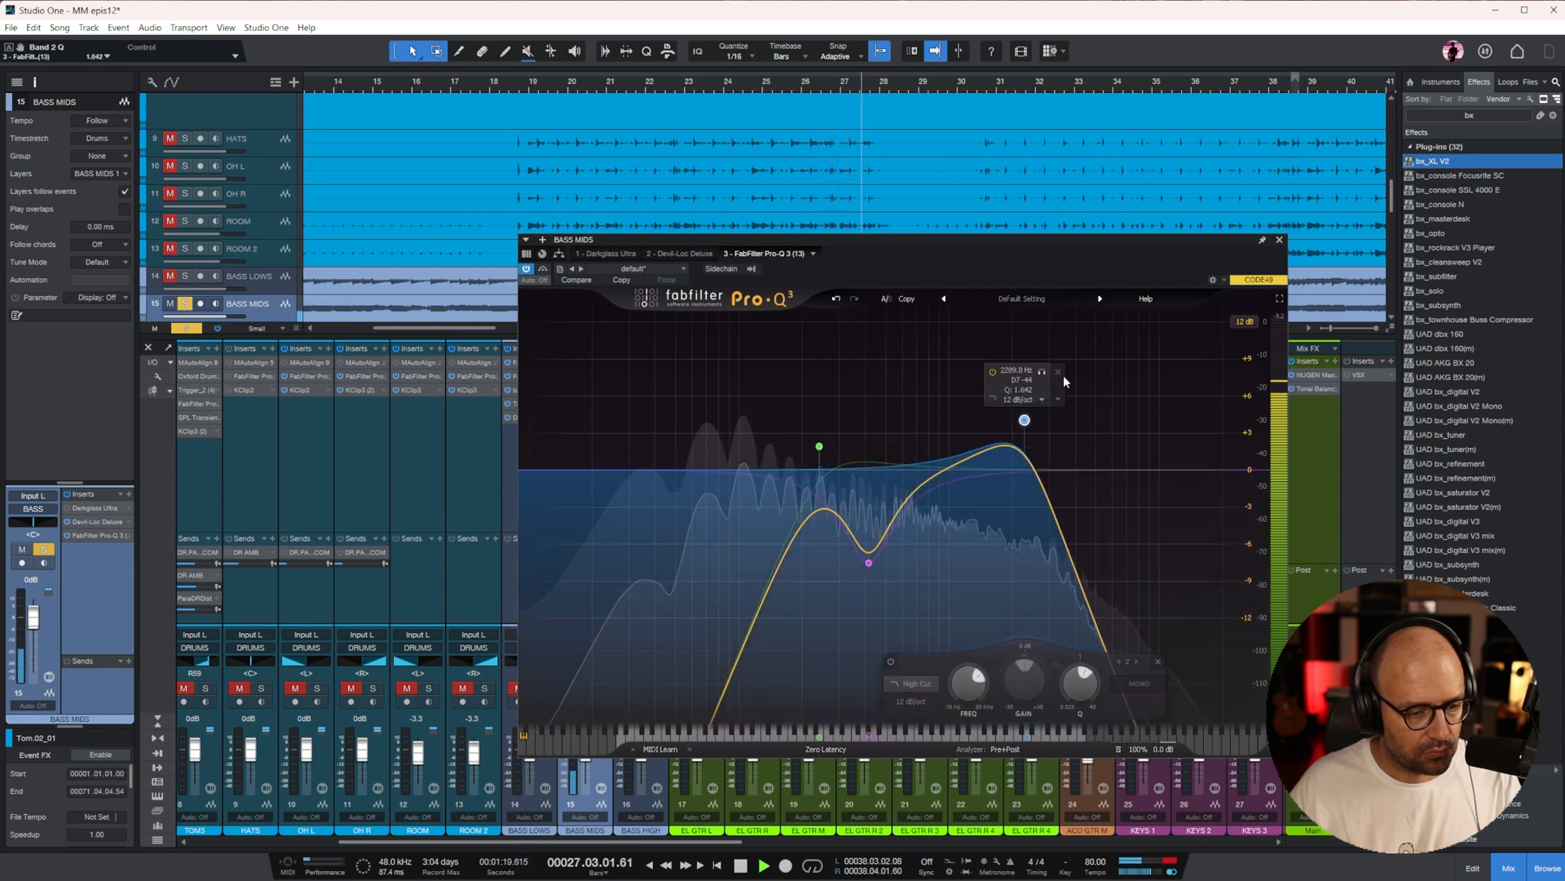
Check Darkglass Ultra on BASS MIDS and set Devil-Loc Deluxe's Crunch to 3.4
click(629, 252)
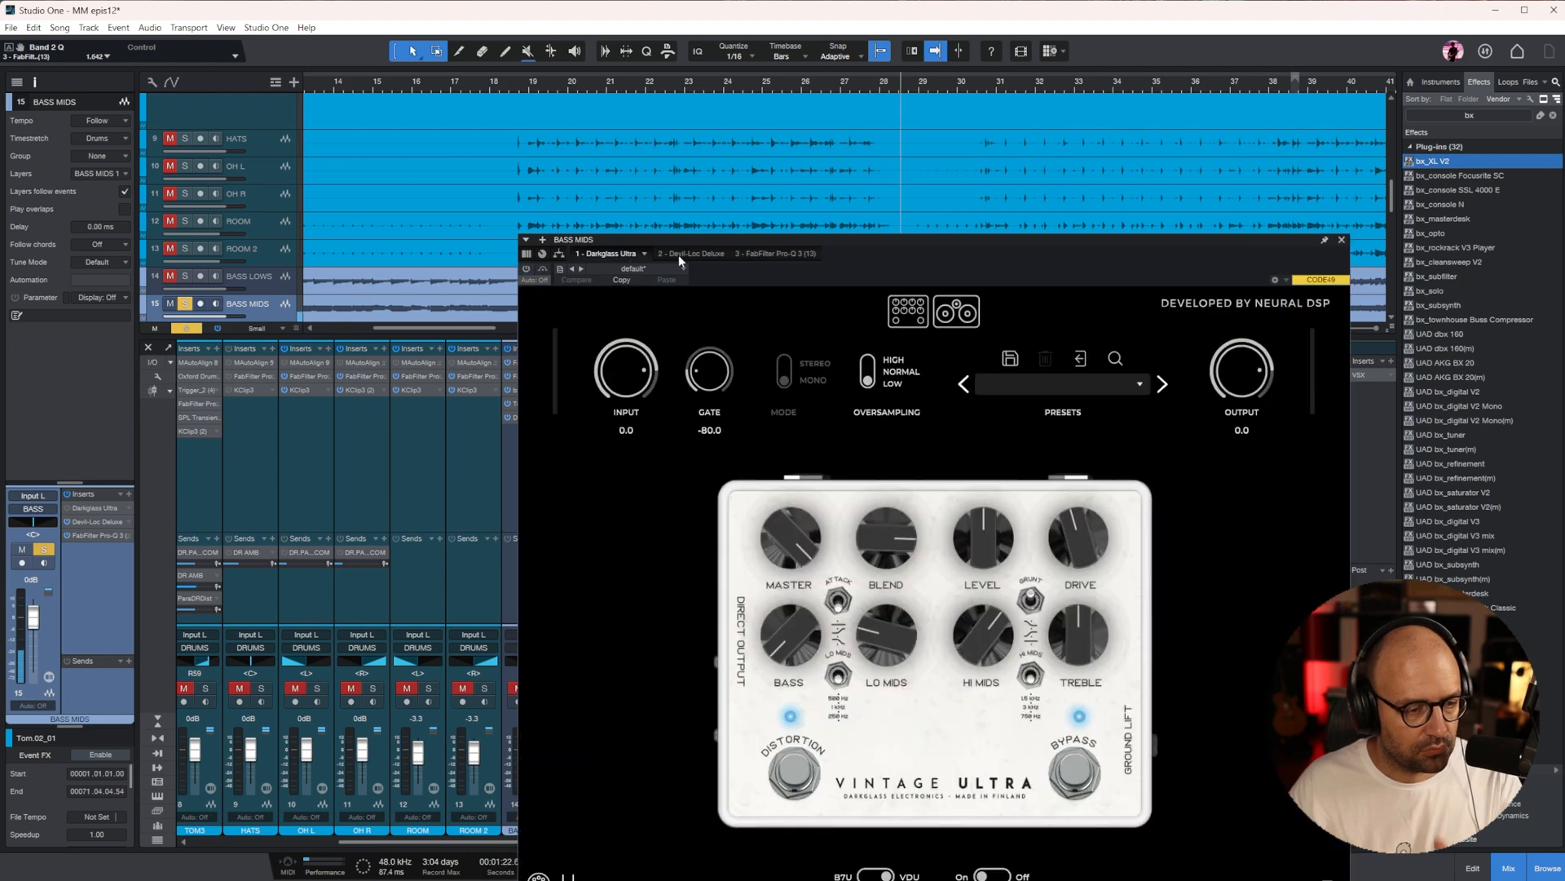
click(679, 254)
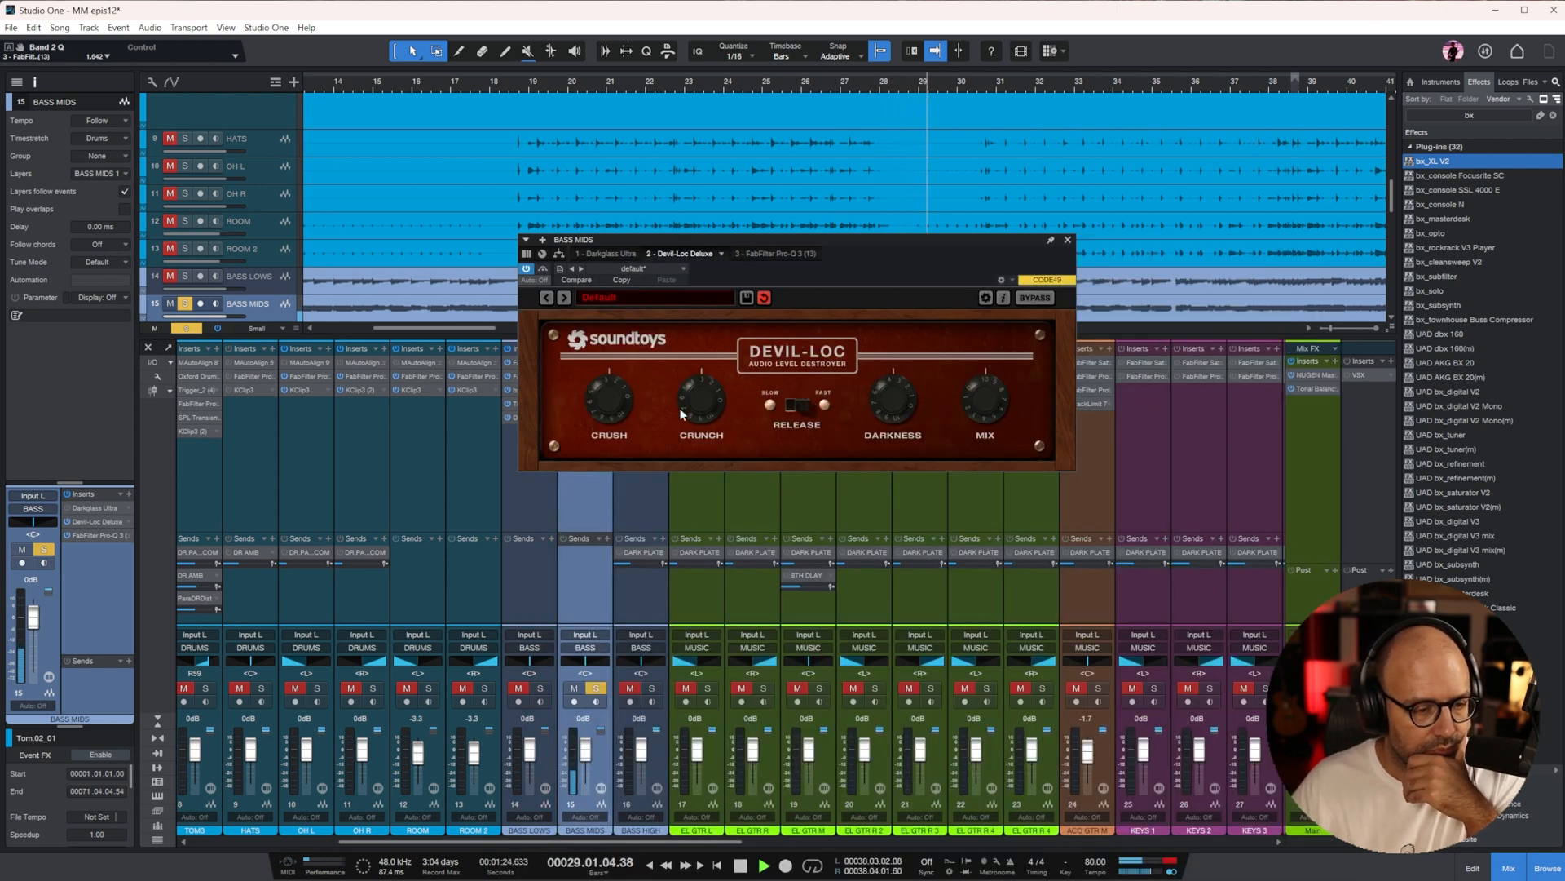
drag(711, 384, 658, 455)
Add BASS LOWS to the solo, lower the BASS MIDS fader to -1.7 dB, and close Devil-Loc Deluxe
click(541, 689)
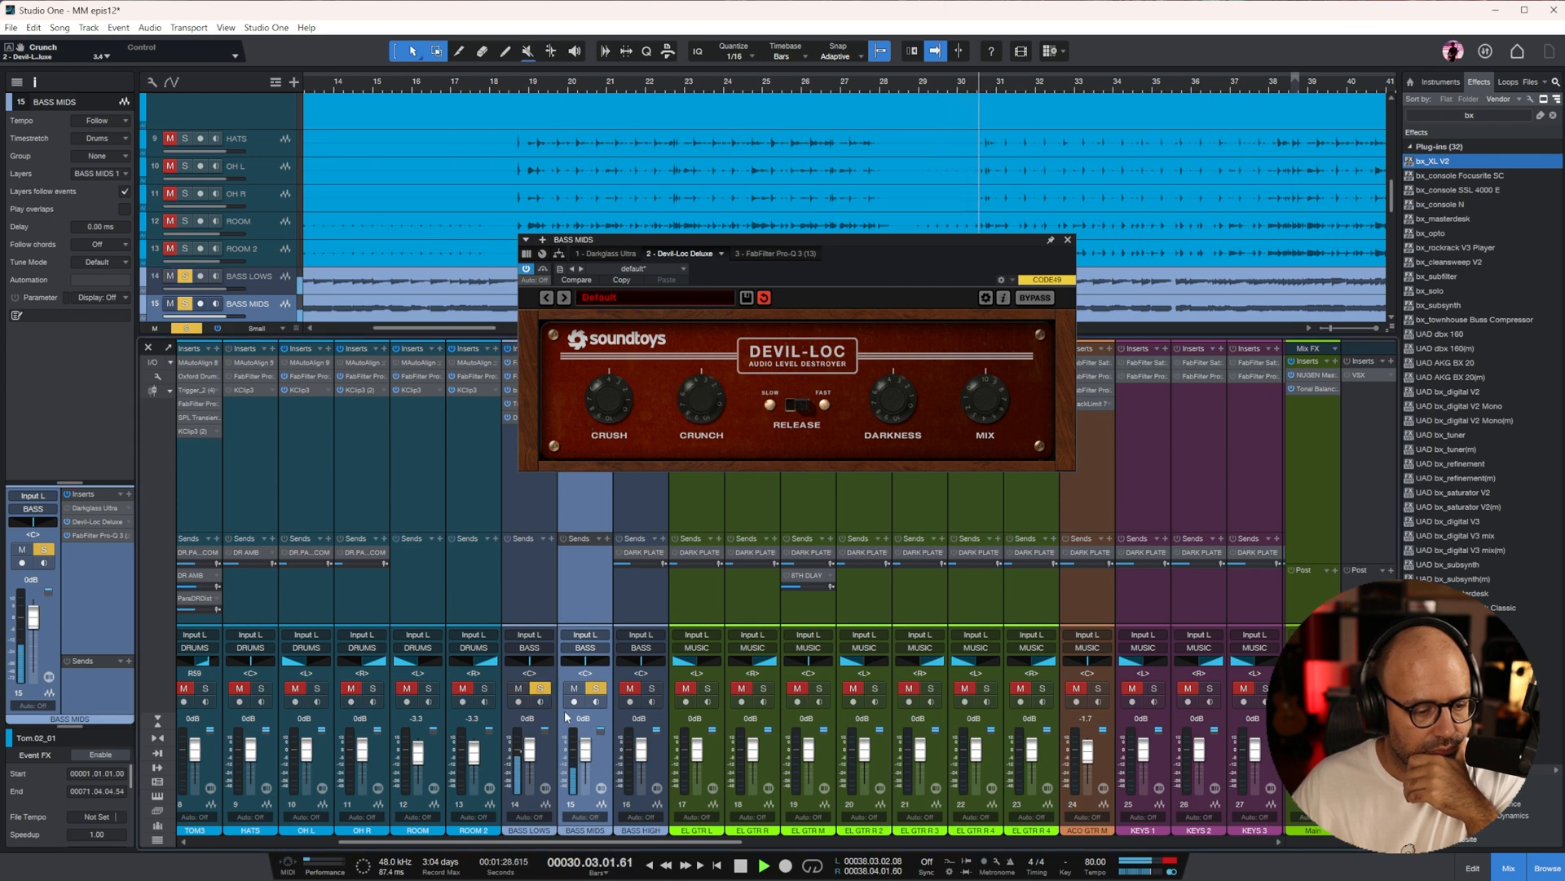
drag(585, 751, 585, 754)
click(1068, 241)
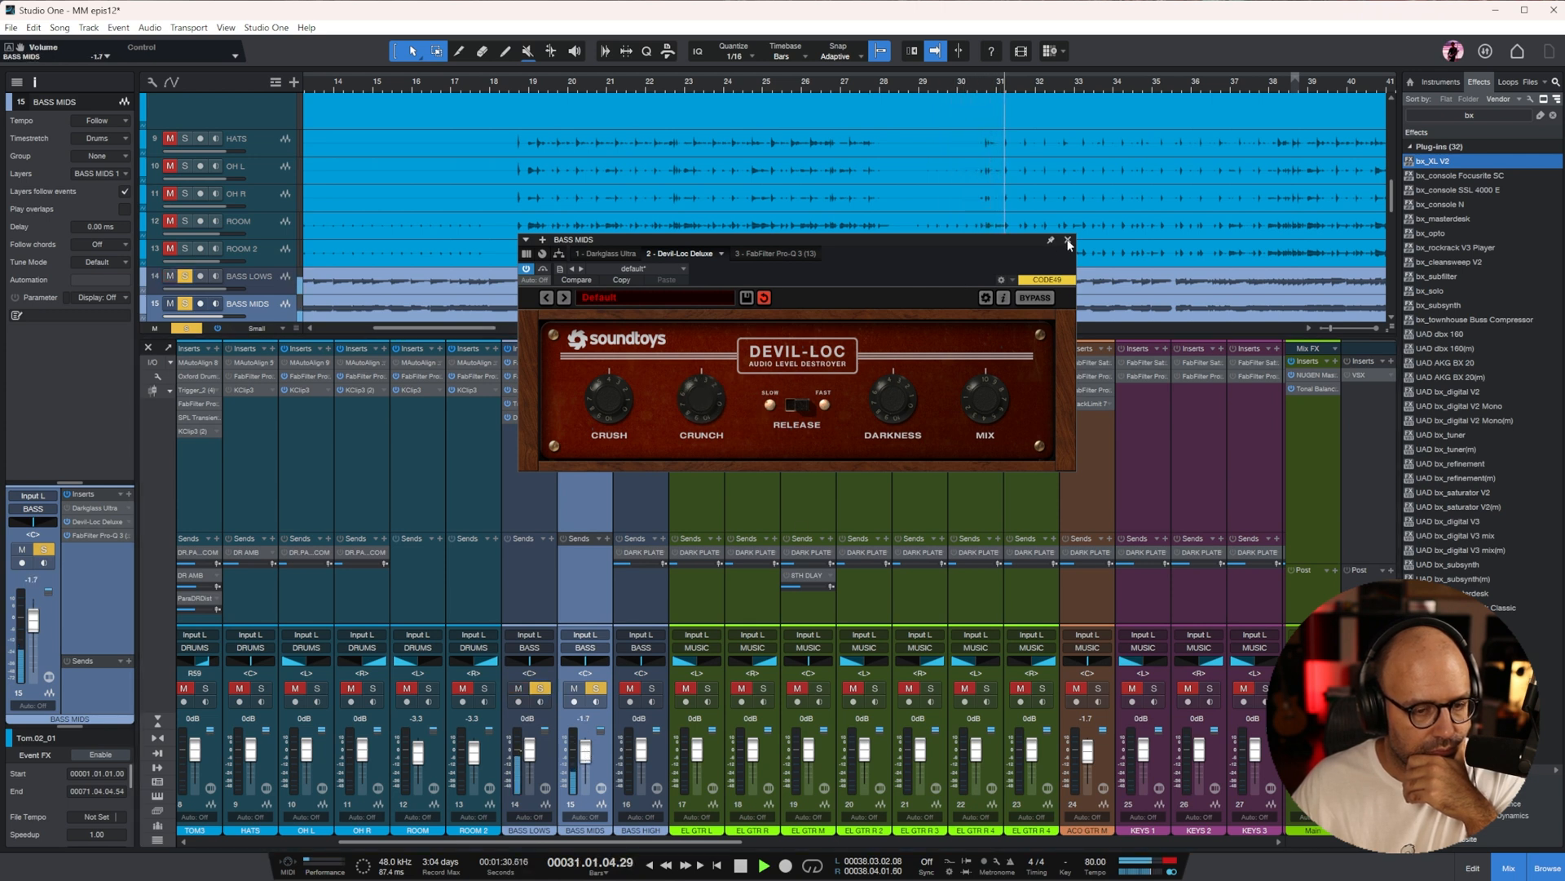
Solo BASS HIGH as well and copy the BASS LOWS recording onto the empty BASS HIGH track
click(652, 688)
scroll(952, 148, down, 2)
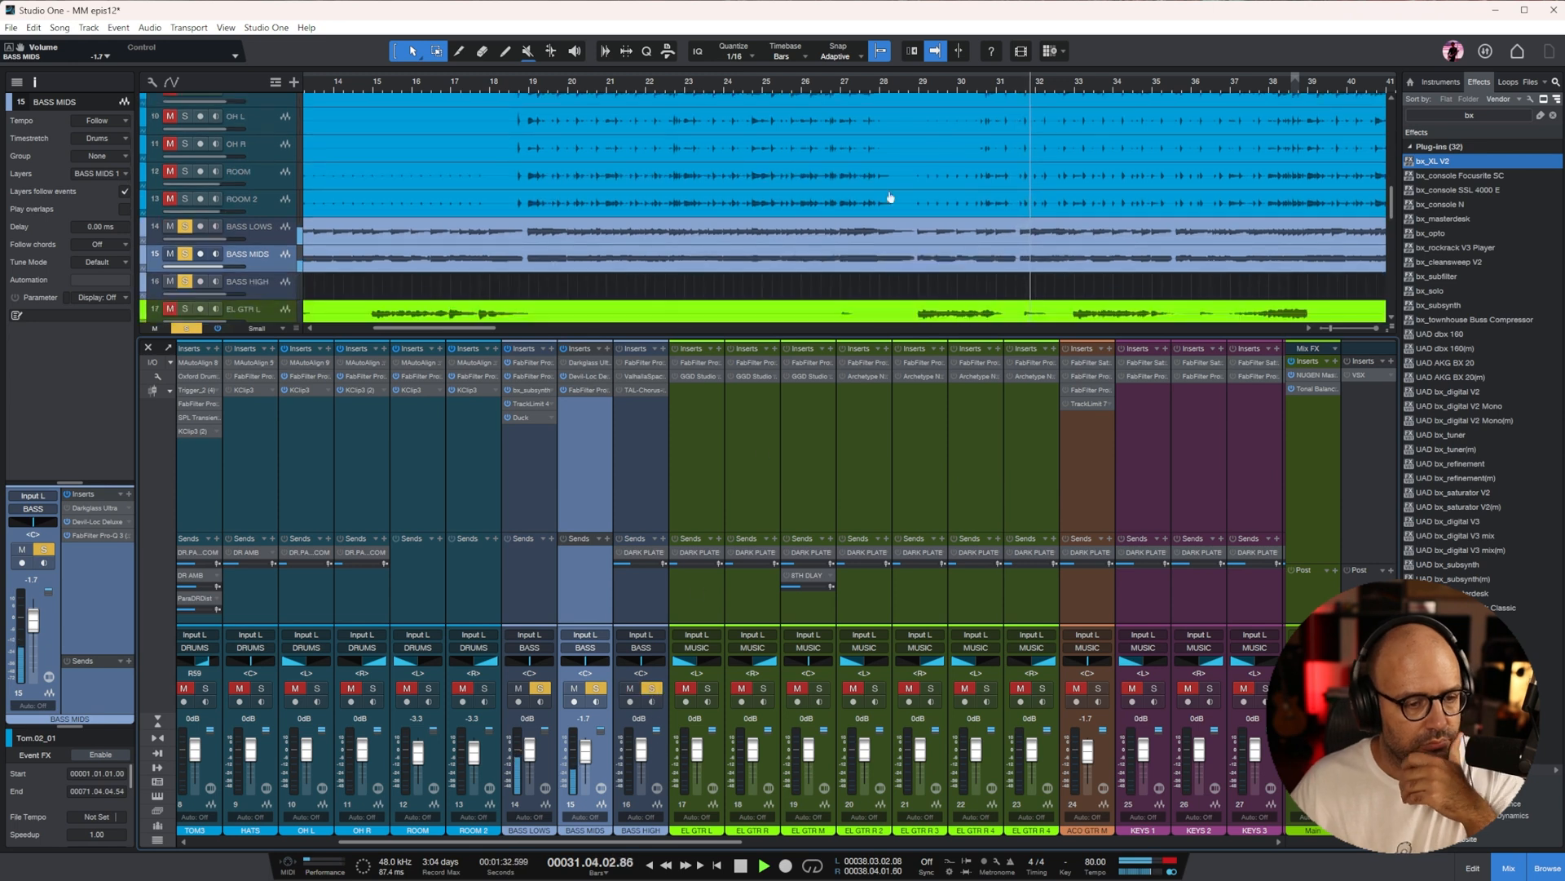
drag(835, 234, 835, 286)
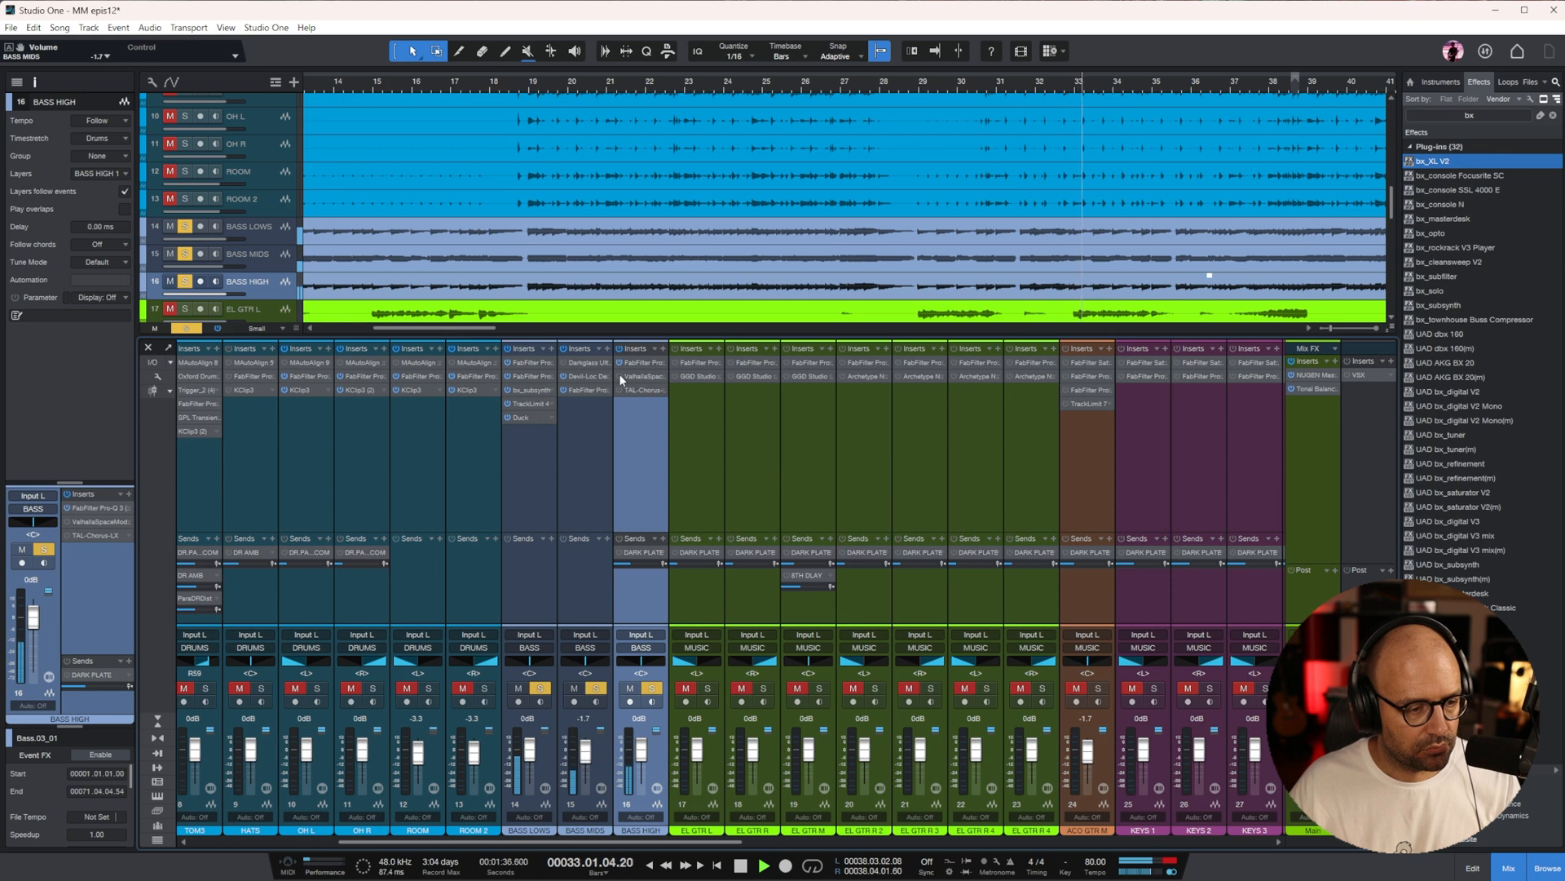
In BASS HIGH's Pro-Q 3, set the low cut to about 373 Hz and add a 12 dB/oct high cut in the upper mids
double_click(651, 366)
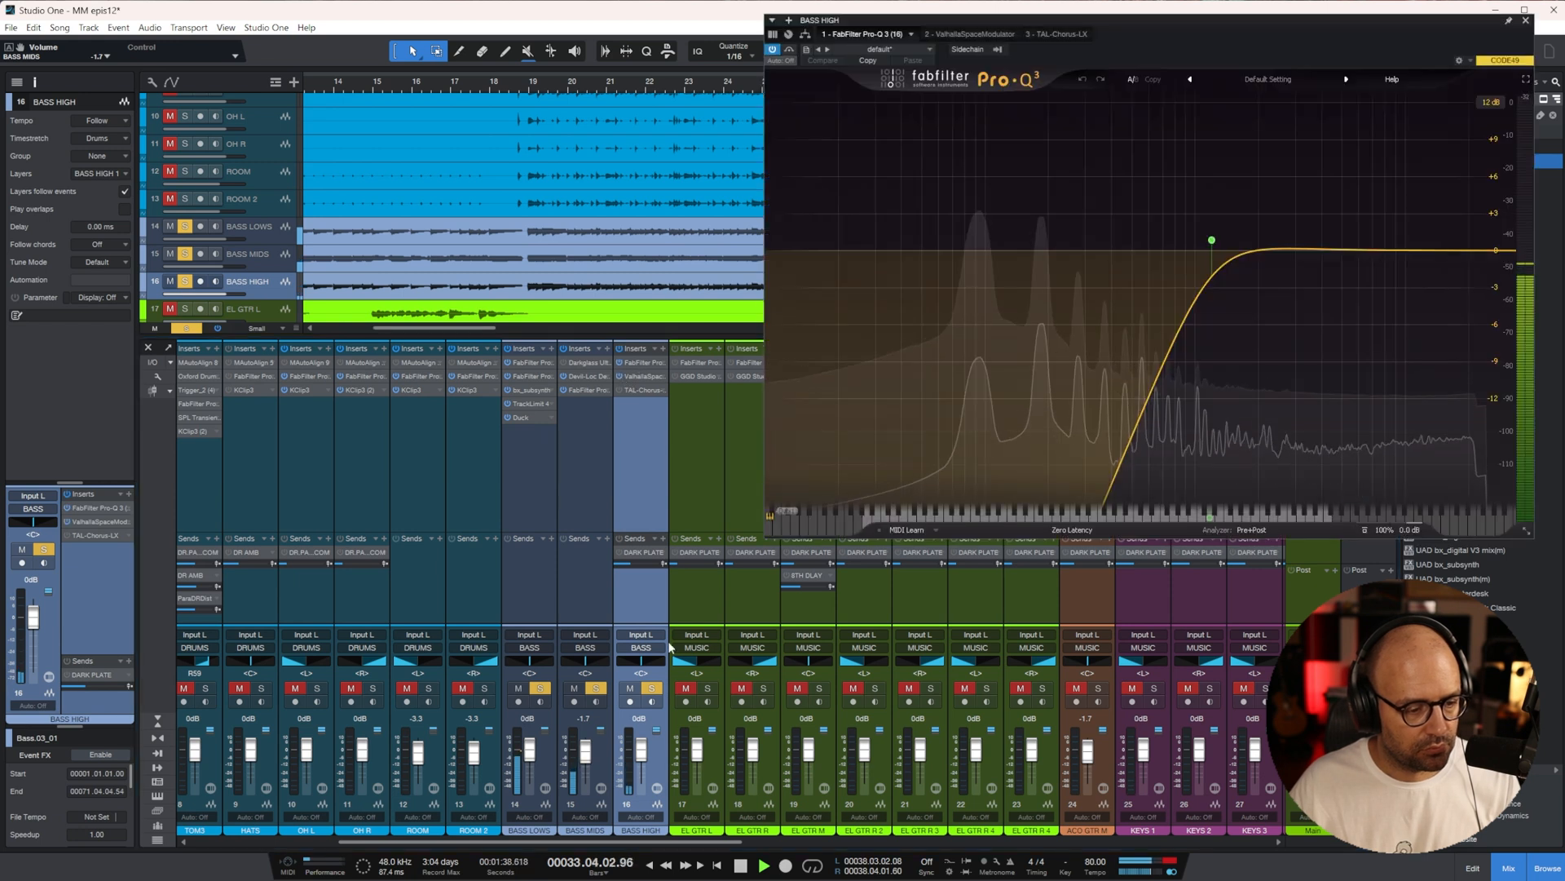
drag(1218, 247, 1125, 232)
drag(1496, 258, 1318, 239)
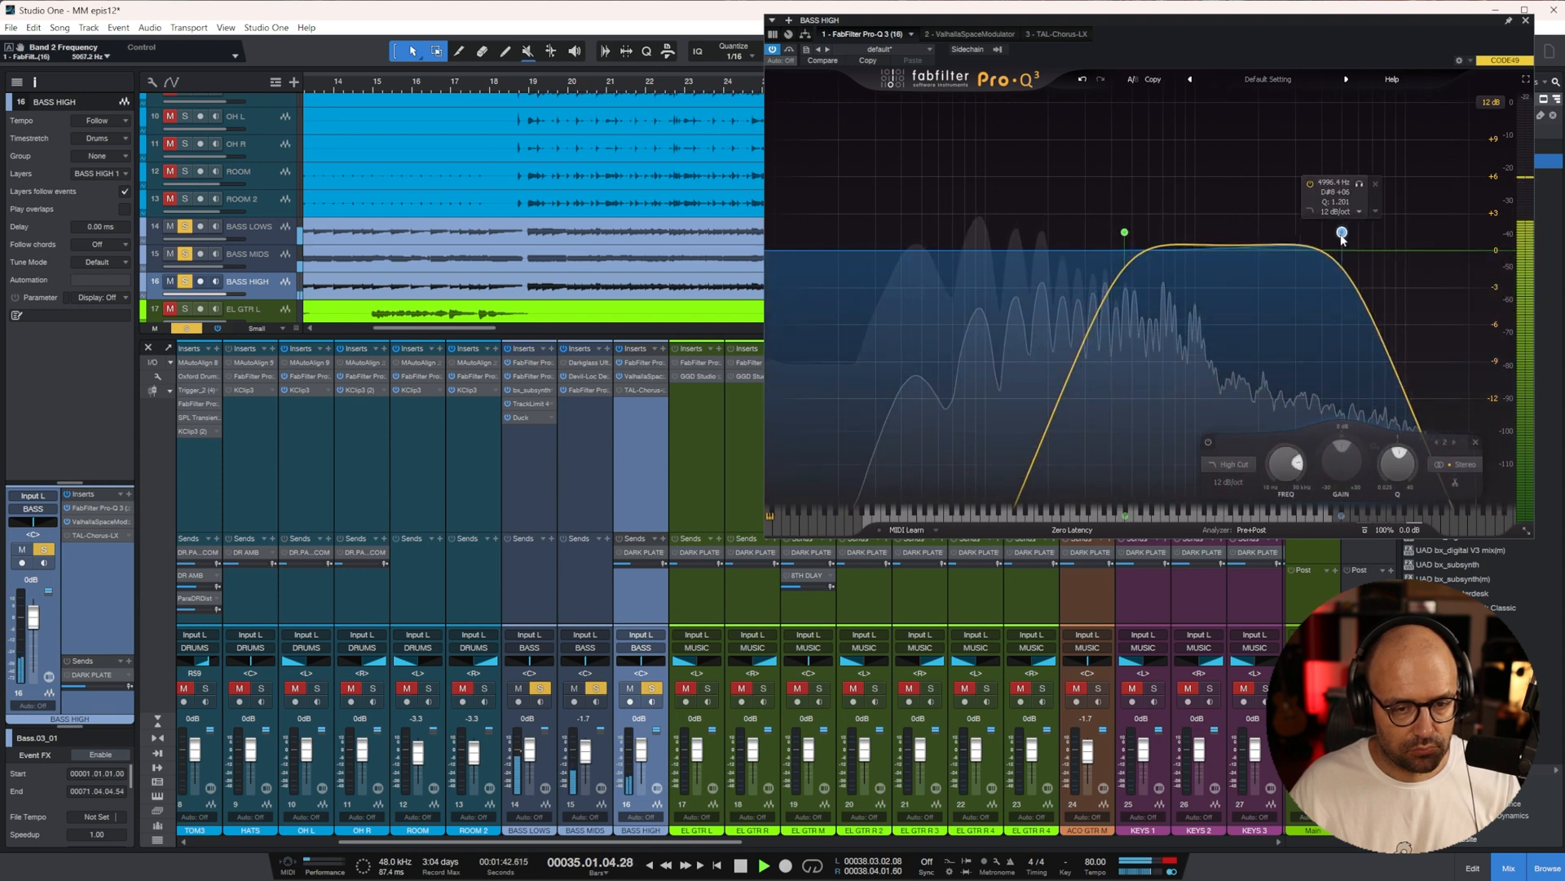
mouse_move(1125, 232)
mouse_down()
mouse_move(1092, 236)
mouse_move(1106, 237)
mouse_up()
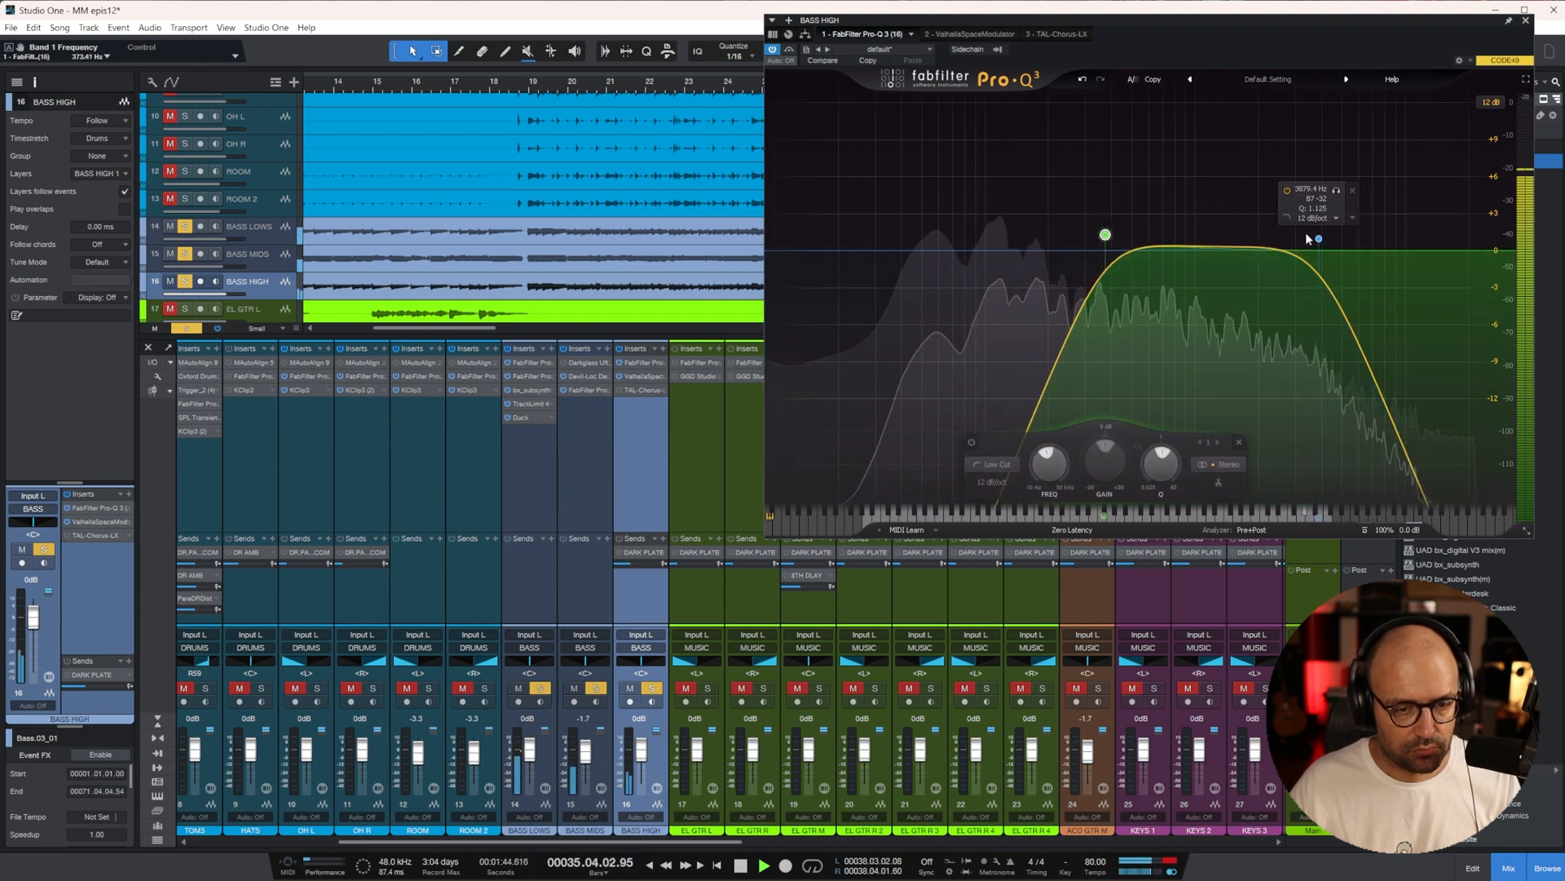
drag(1318, 240, 1335, 225)
click(1525, 22)
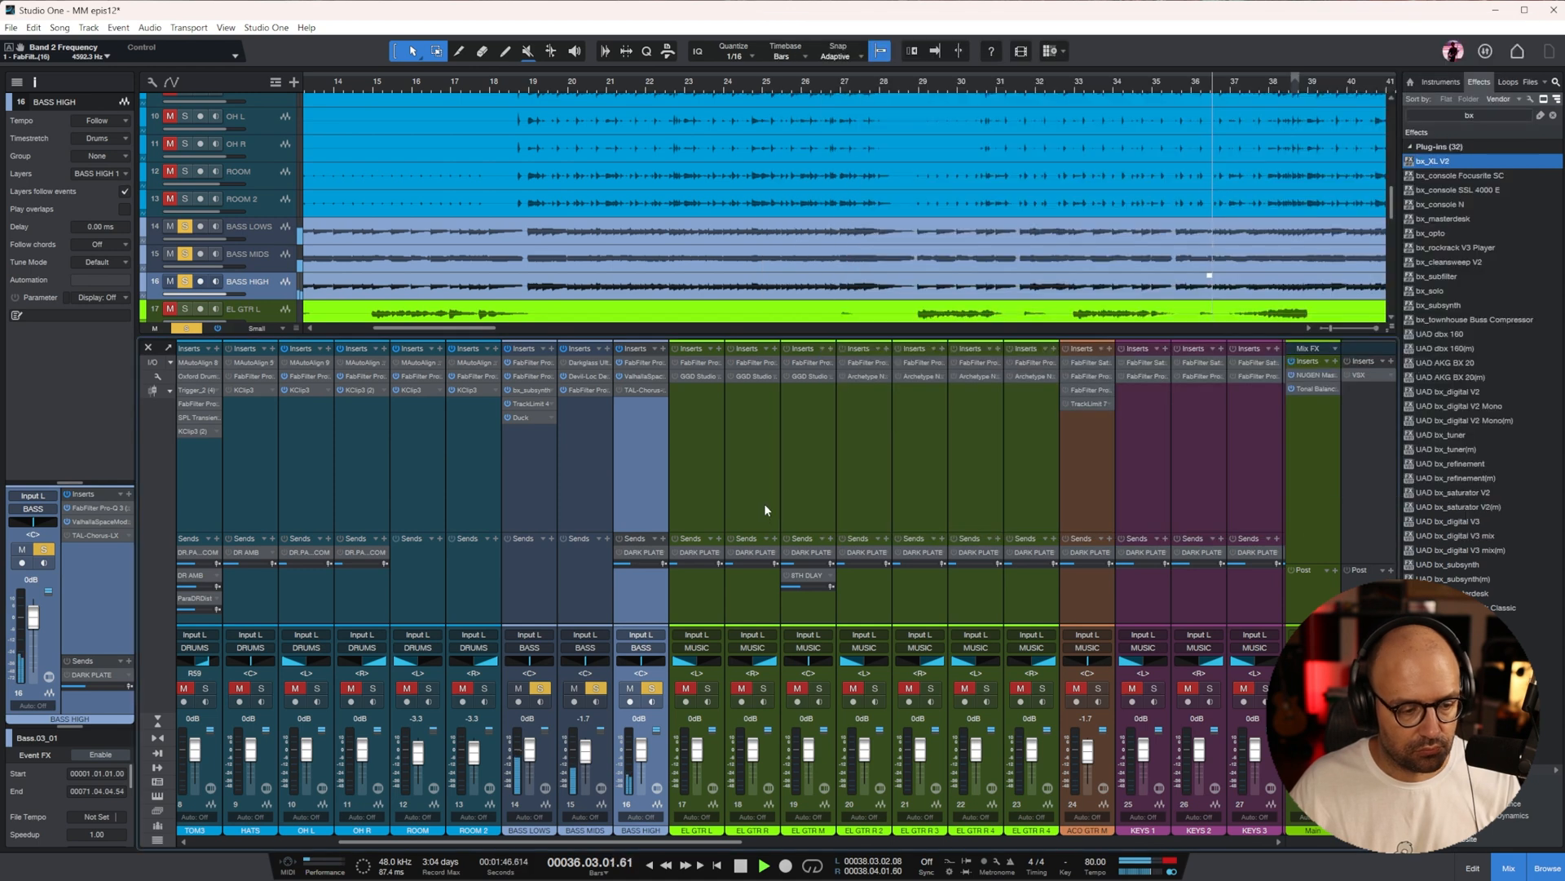
Raise the BASS HIGH fader to +1.2 dB and its Pro-Q 3 output level to +6.2 dB
drag(640, 748, 636, 726)
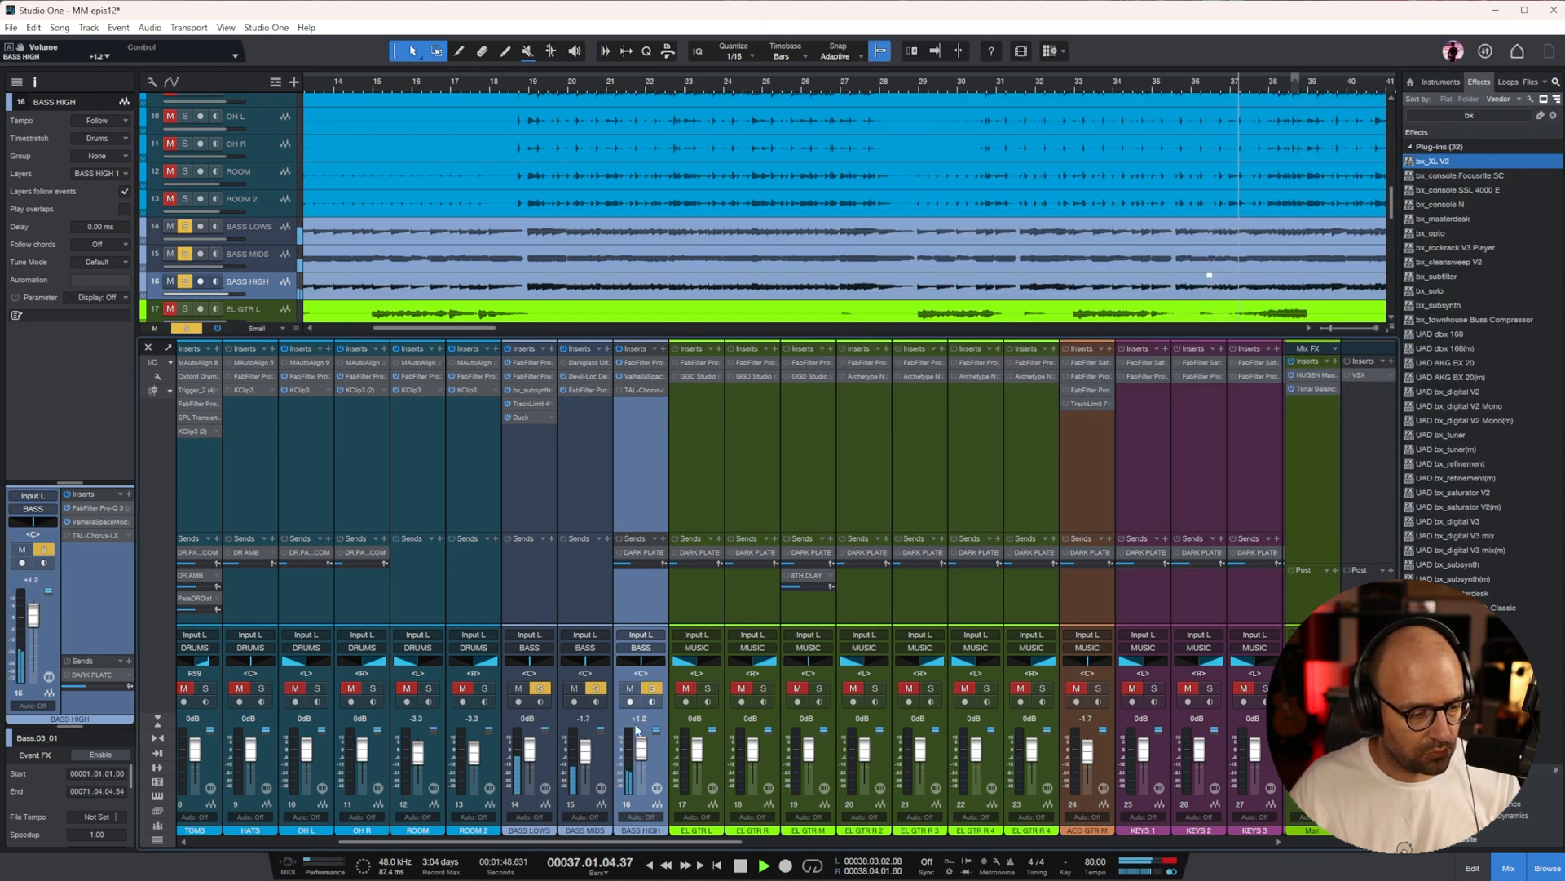
click(641, 362)
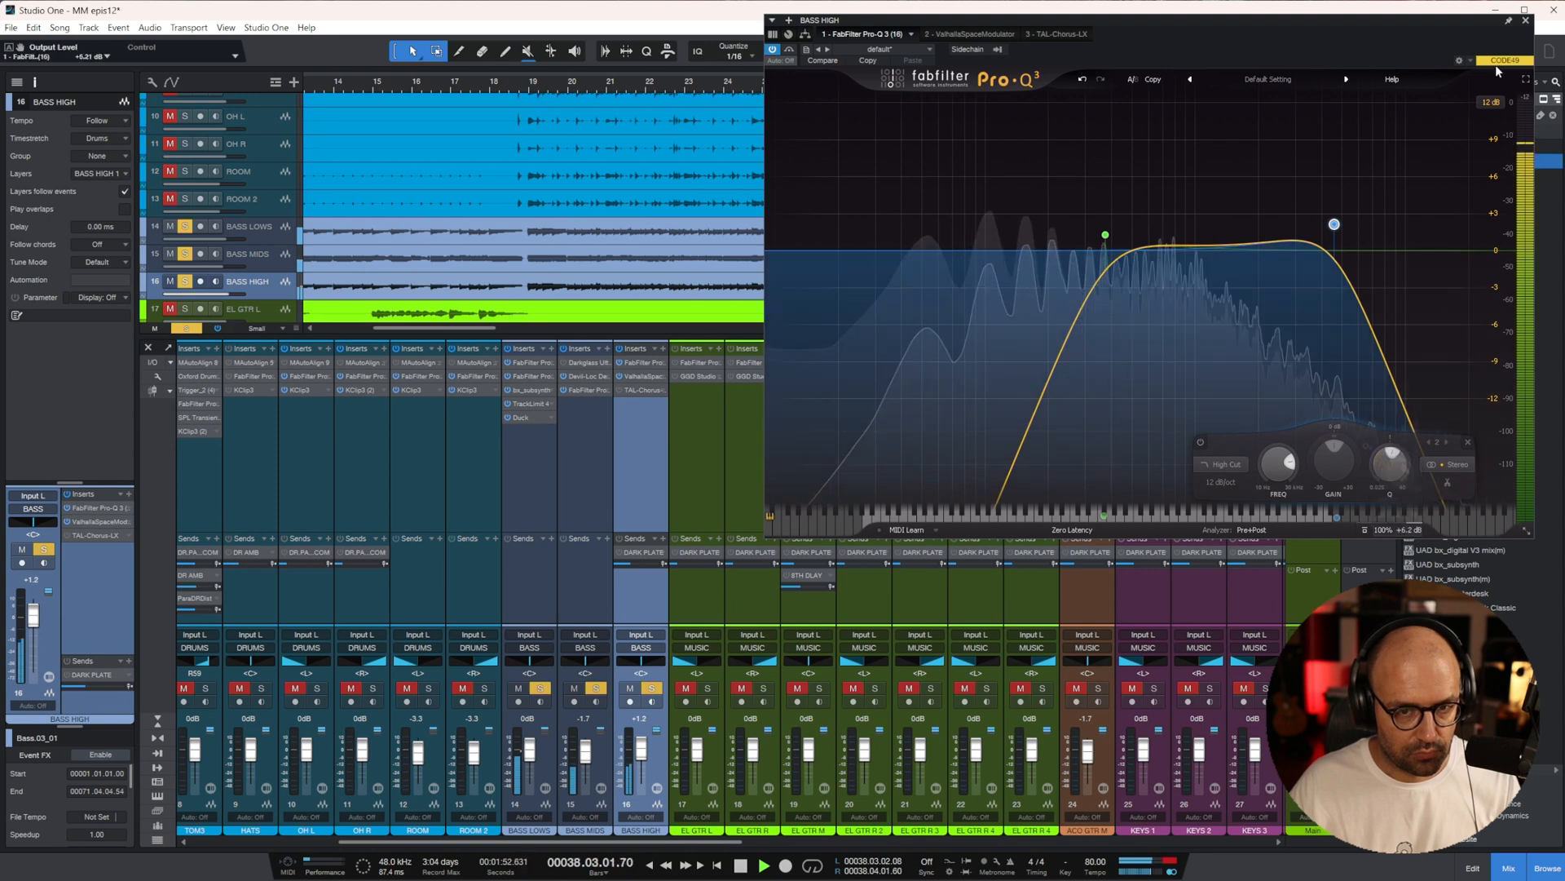
click(1525, 21)
Place BASS HIGH's Pro-Q 3 after ValhallaSpaceModulator, add a mid dip of about 8.5 dB, and set its high cut to about 2274 Hz at 6 dB/oct
drag(647, 364, 644, 385)
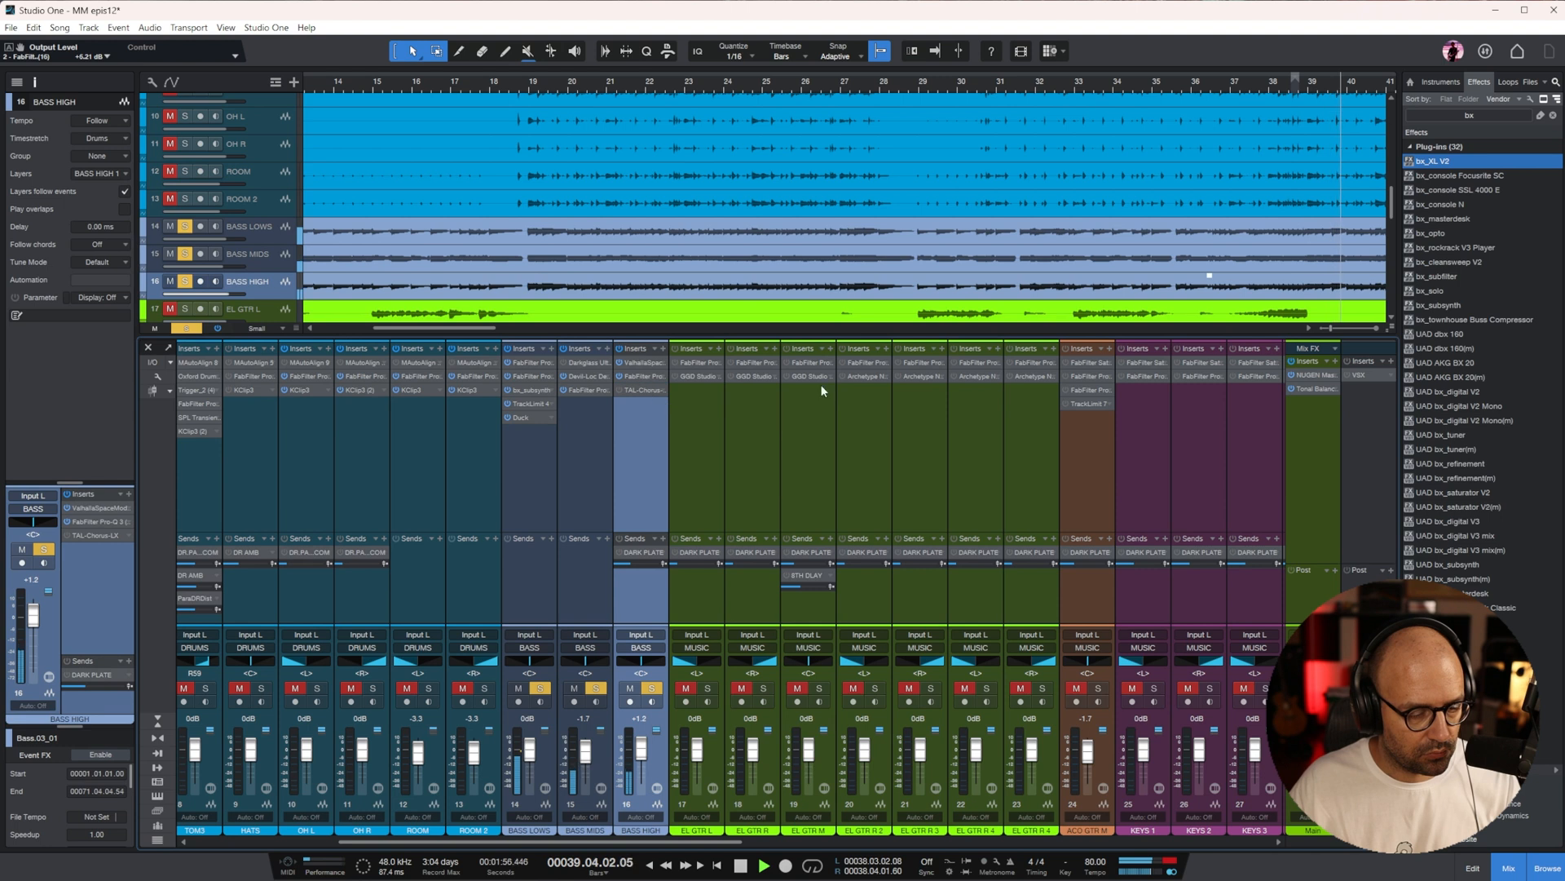
drag(1167, 246, 1162, 353)
drag(1334, 224, 1270, 250)
Set the BASS HIGH fader to +2.9 dB and the BASS MIDS fader to -3.3 dB, and close Pro-Q 3
drag(641, 748, 577, 757)
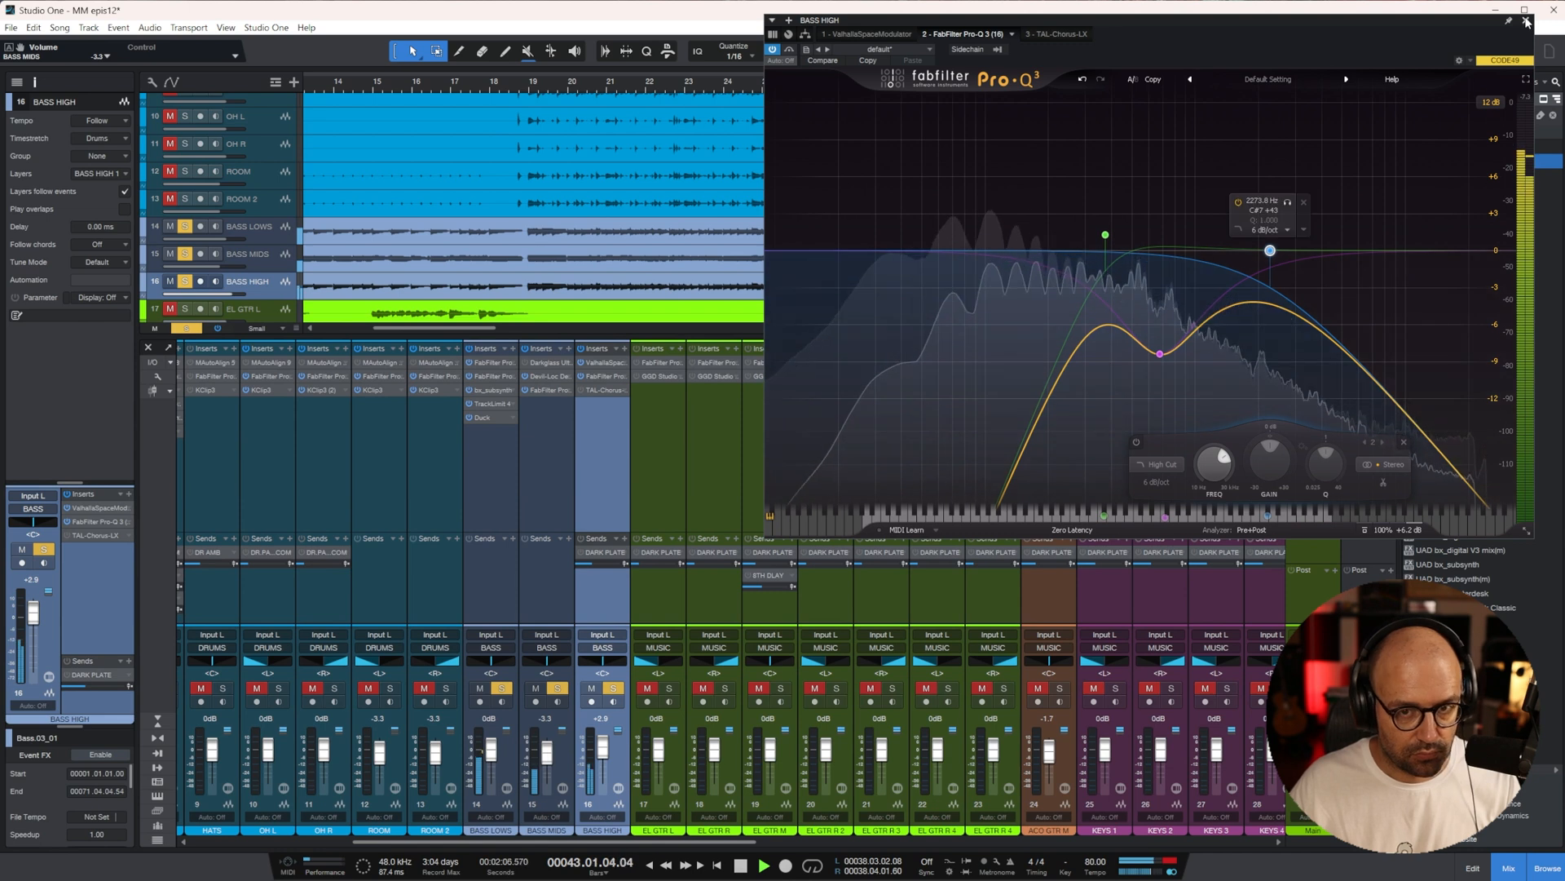
click(1527, 22)
Solo the DRUMS bus together with the bass and select the BASS bus
scroll(1014, 640, right, 10)
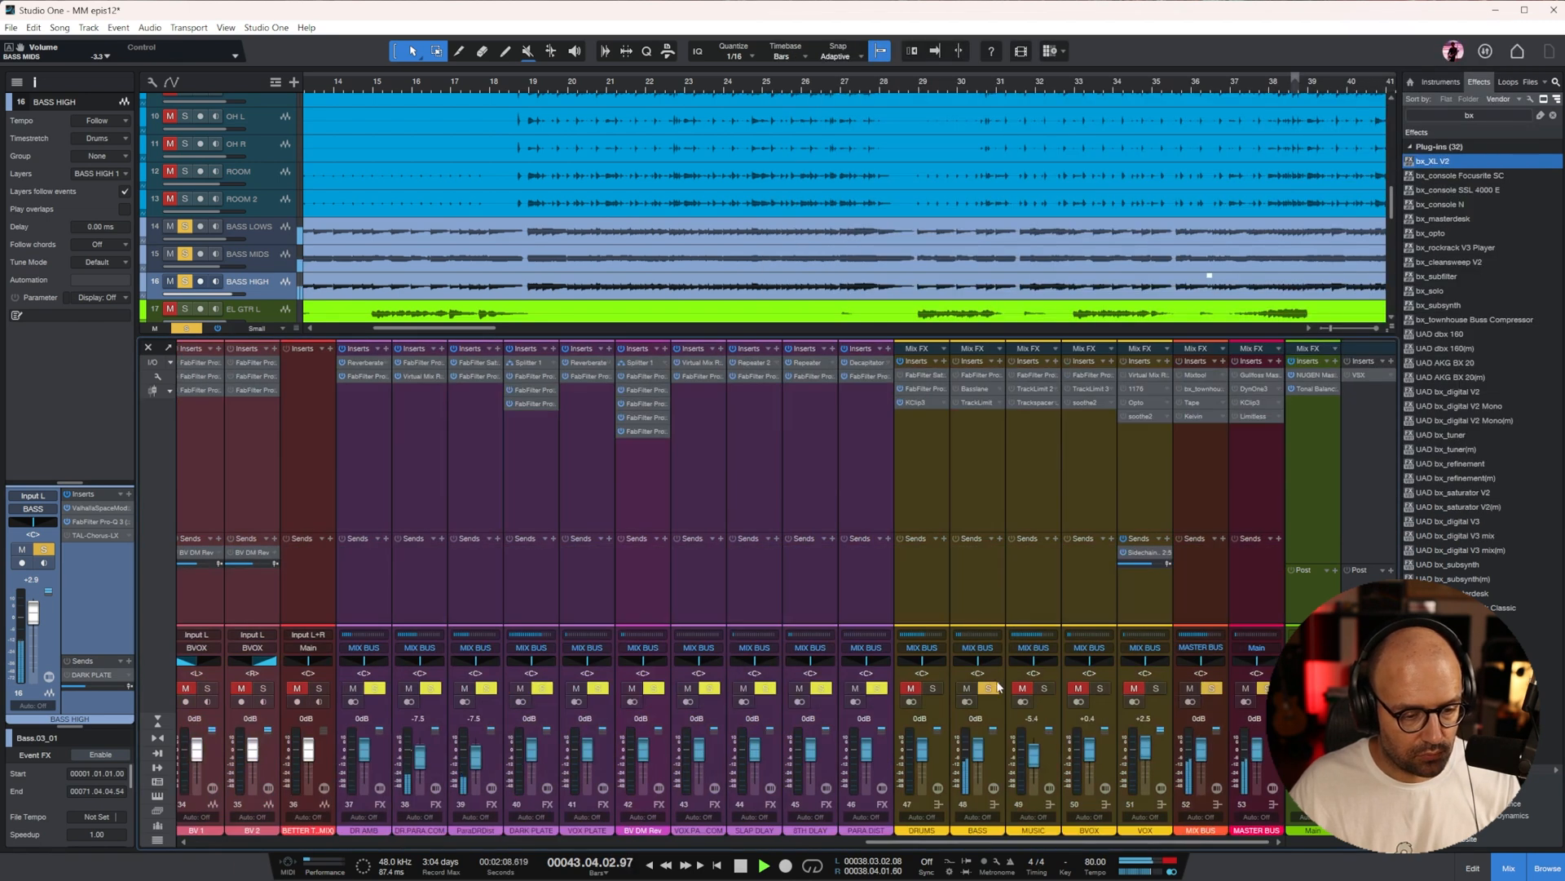
click(930, 689)
click(936, 497)
click(978, 457)
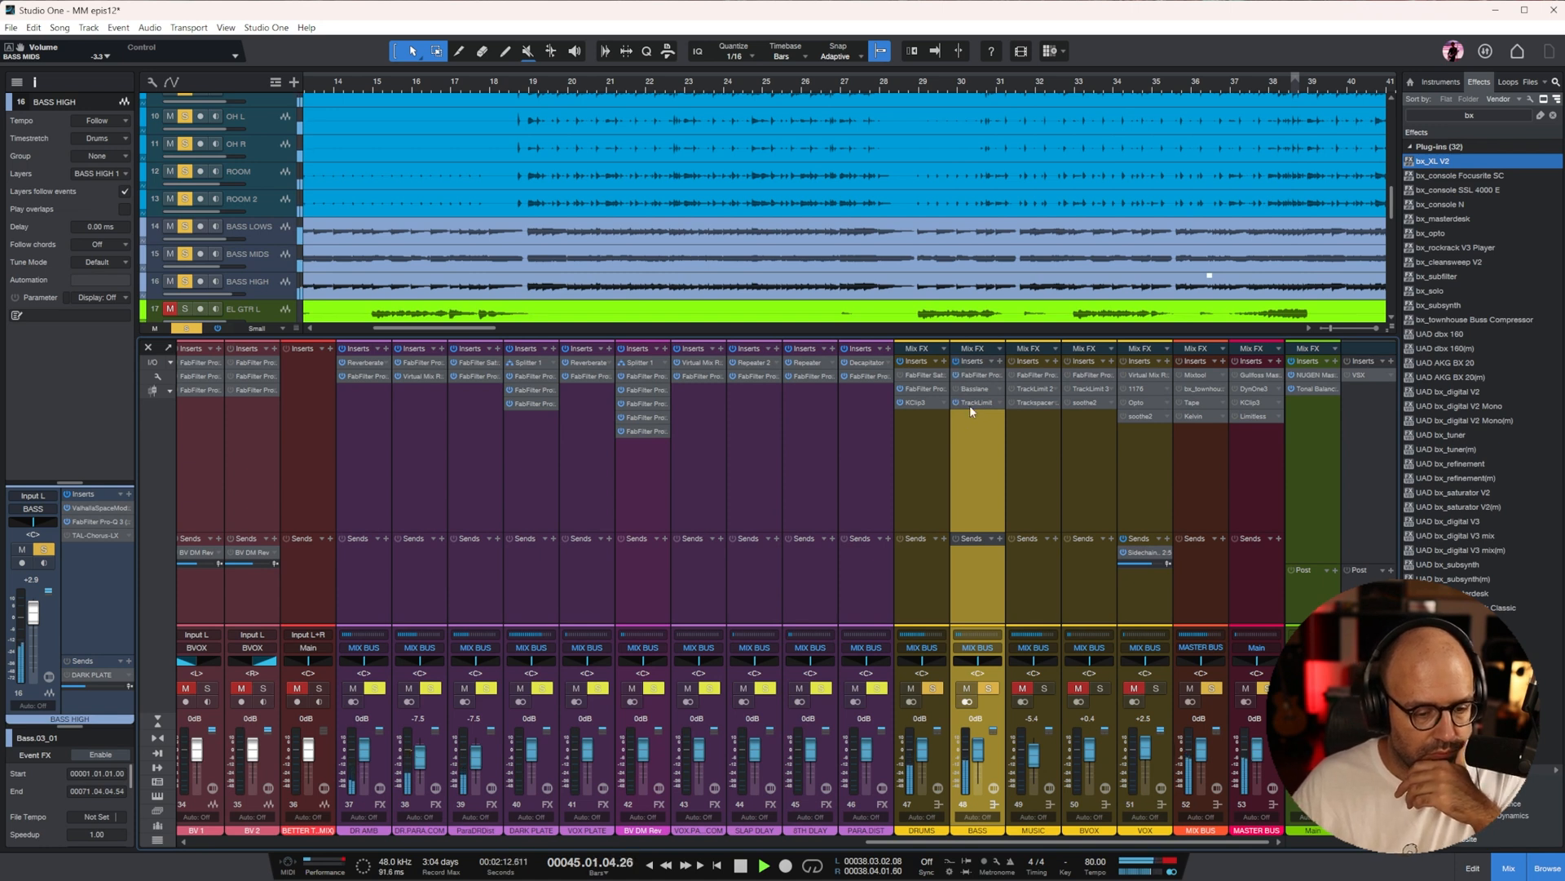
Set the KICK2 fader to -7.1 dB and replay the drums and bass from bar 19
drag(977, 841, 151, 764)
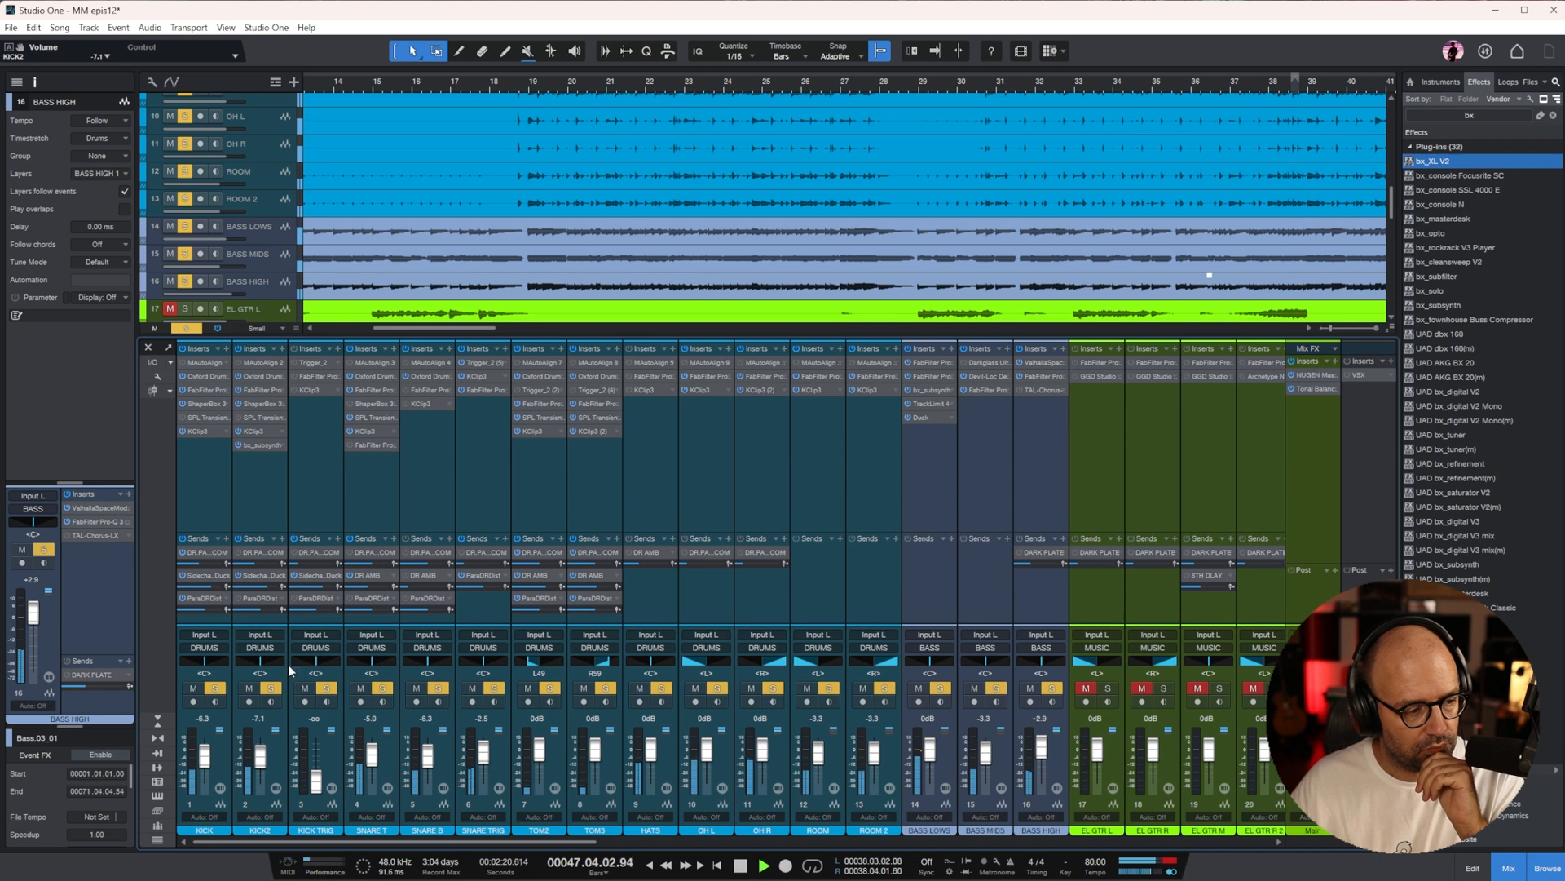
click(530, 87)
drag(522, 842, 1378, 835)
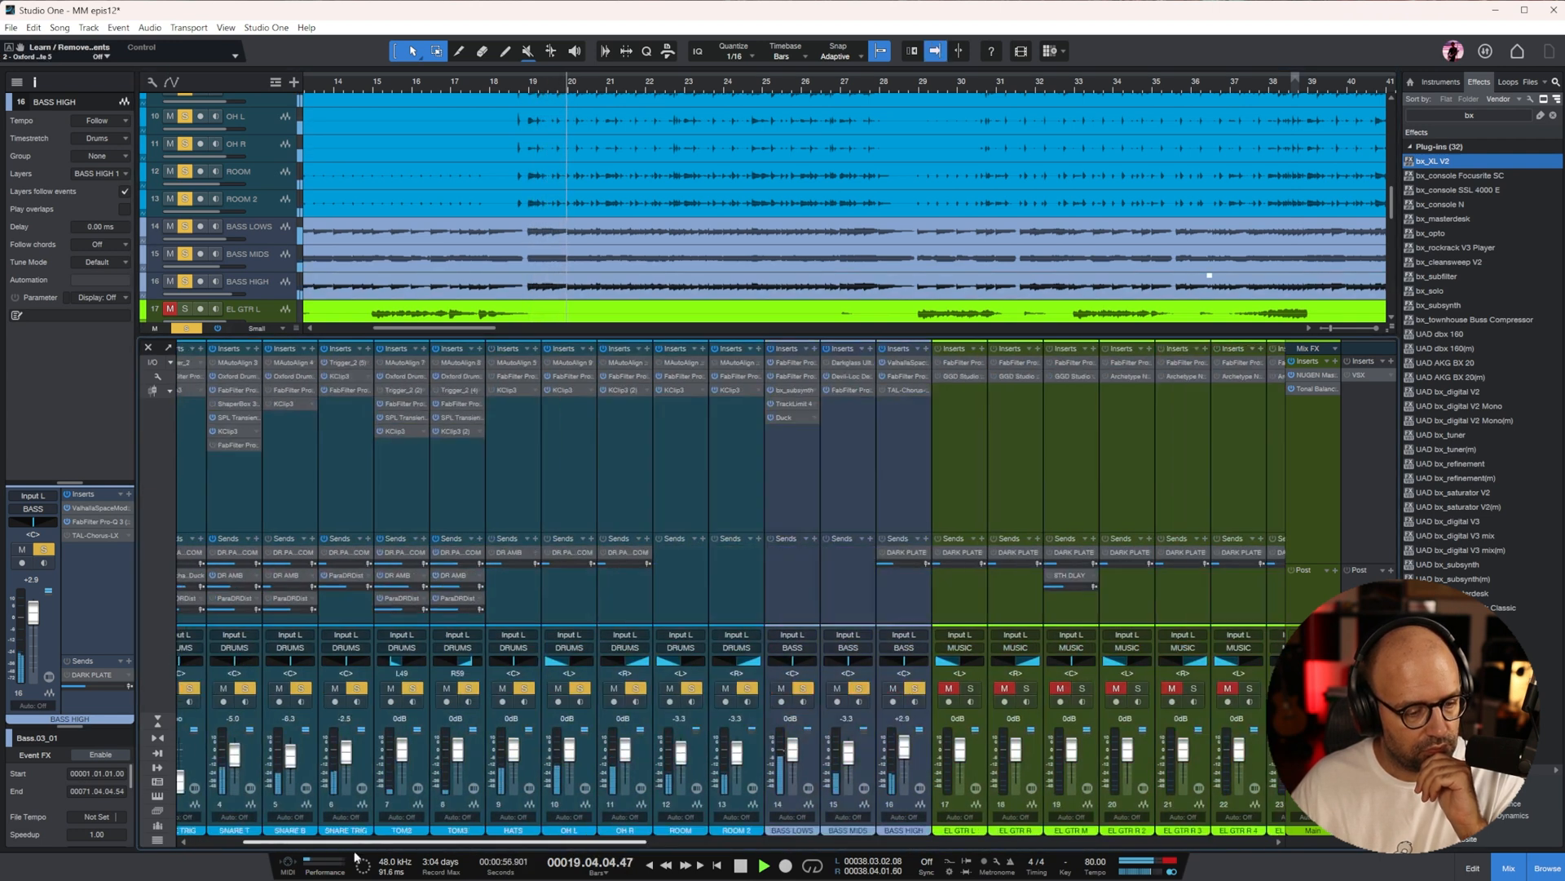
mouse_move(1035, 842)
mouse_down()
mouse_move(269, 845)
mouse_move(1011, 842)
mouse_up()
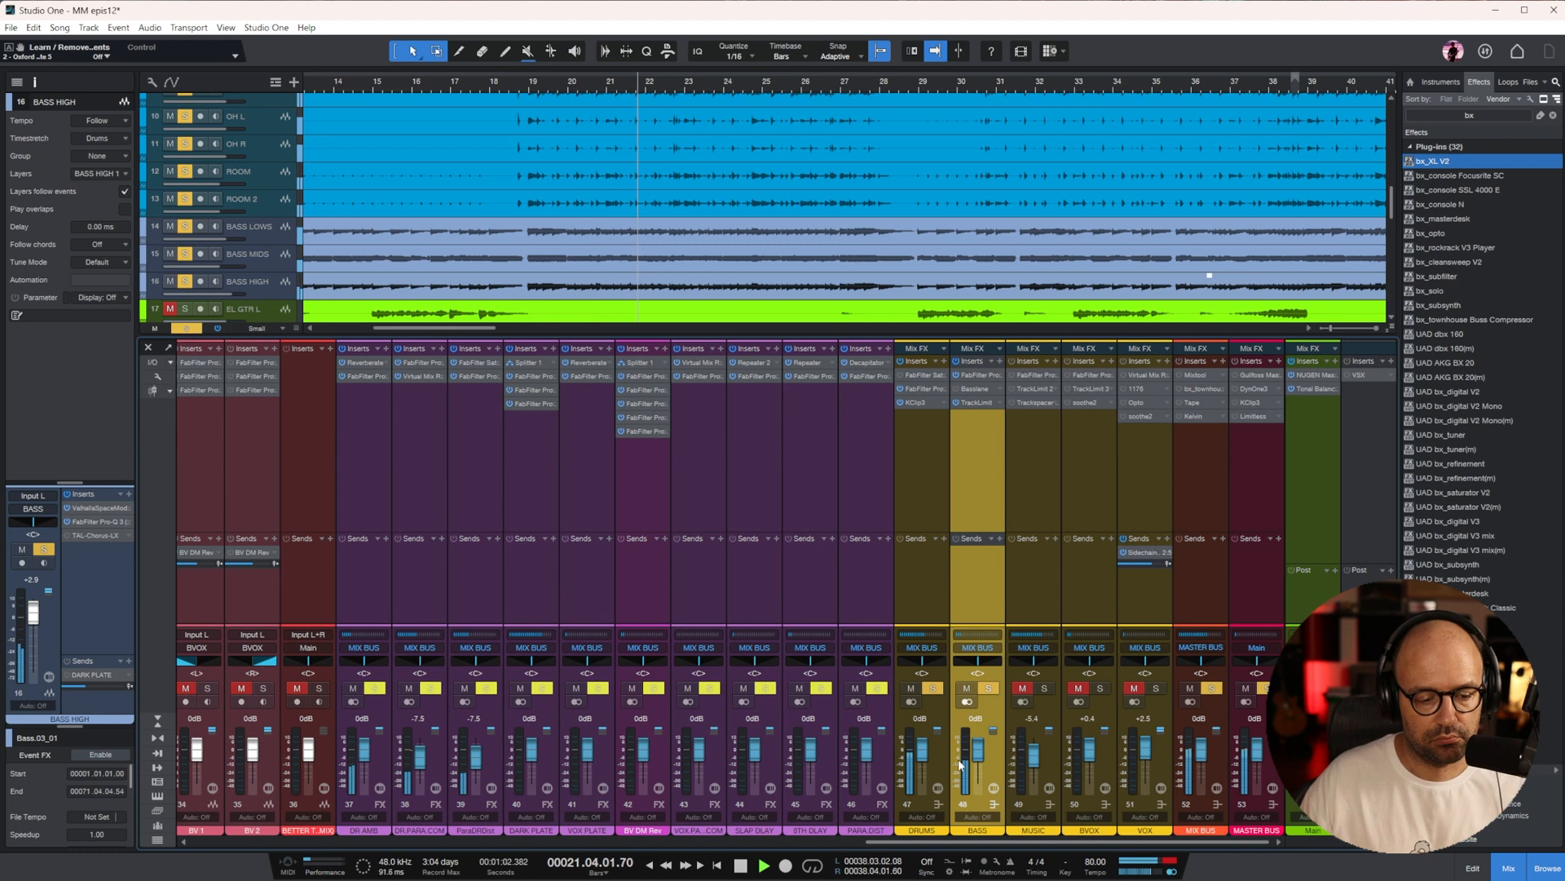
Set the BASS LOWS fader to -2.0 dB, BASS MIDS to -4.8 dB and the BASS bus to -0.8 dB, and stop playback
drag(993, 848, 530, 844)
mouse_move(644, 756)
mouse_down()
mouse_move(698, 753)
mouse_move(643, 752)
mouse_up()
drag(670, 851, 1243, 848)
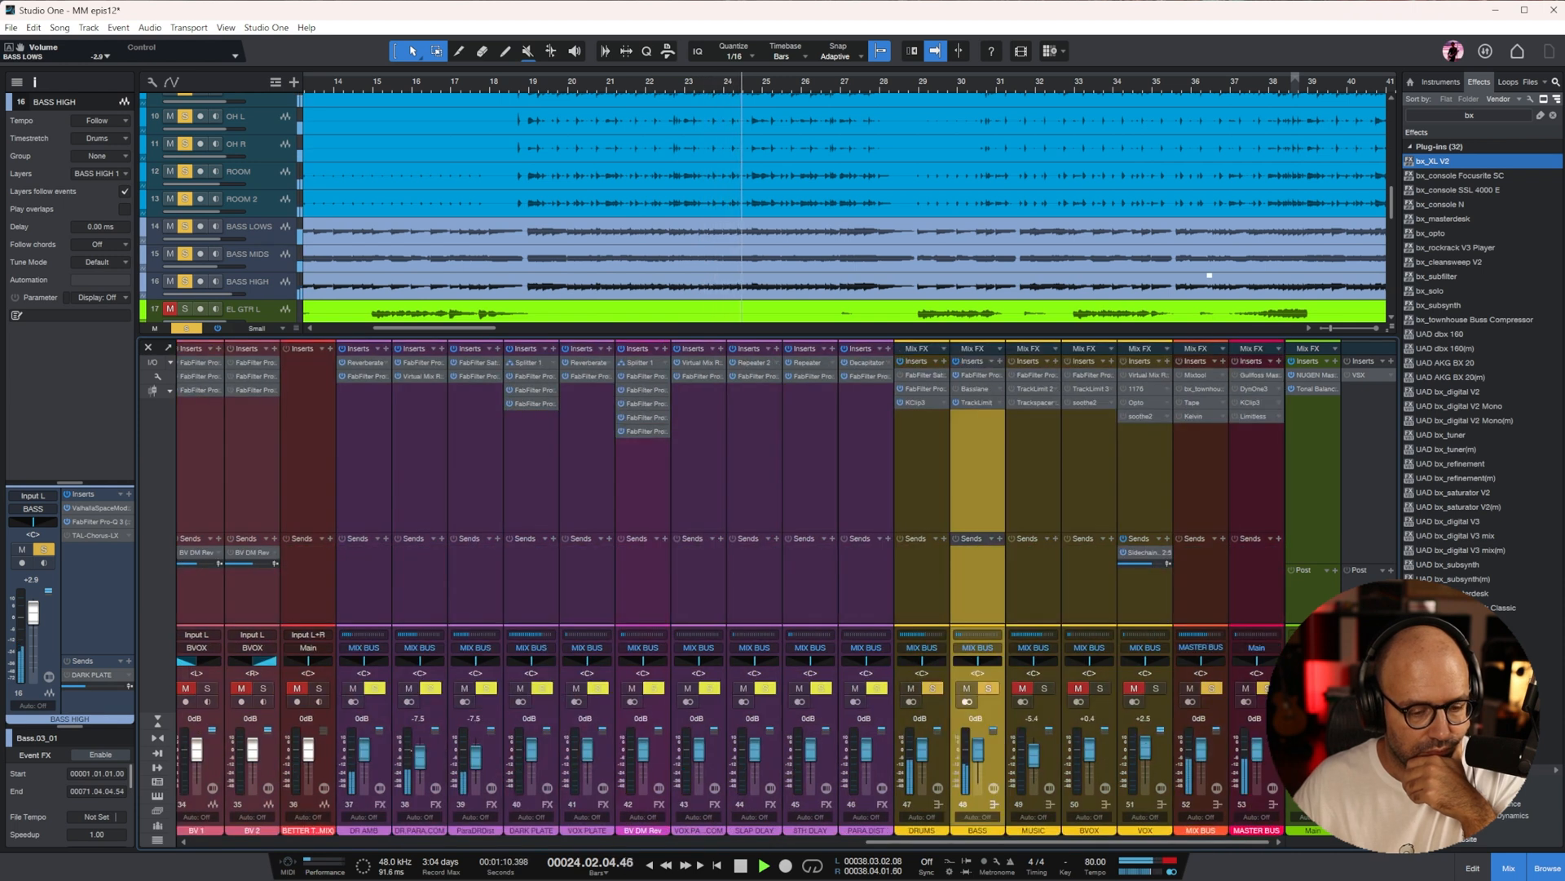
drag(981, 755, 981, 758)
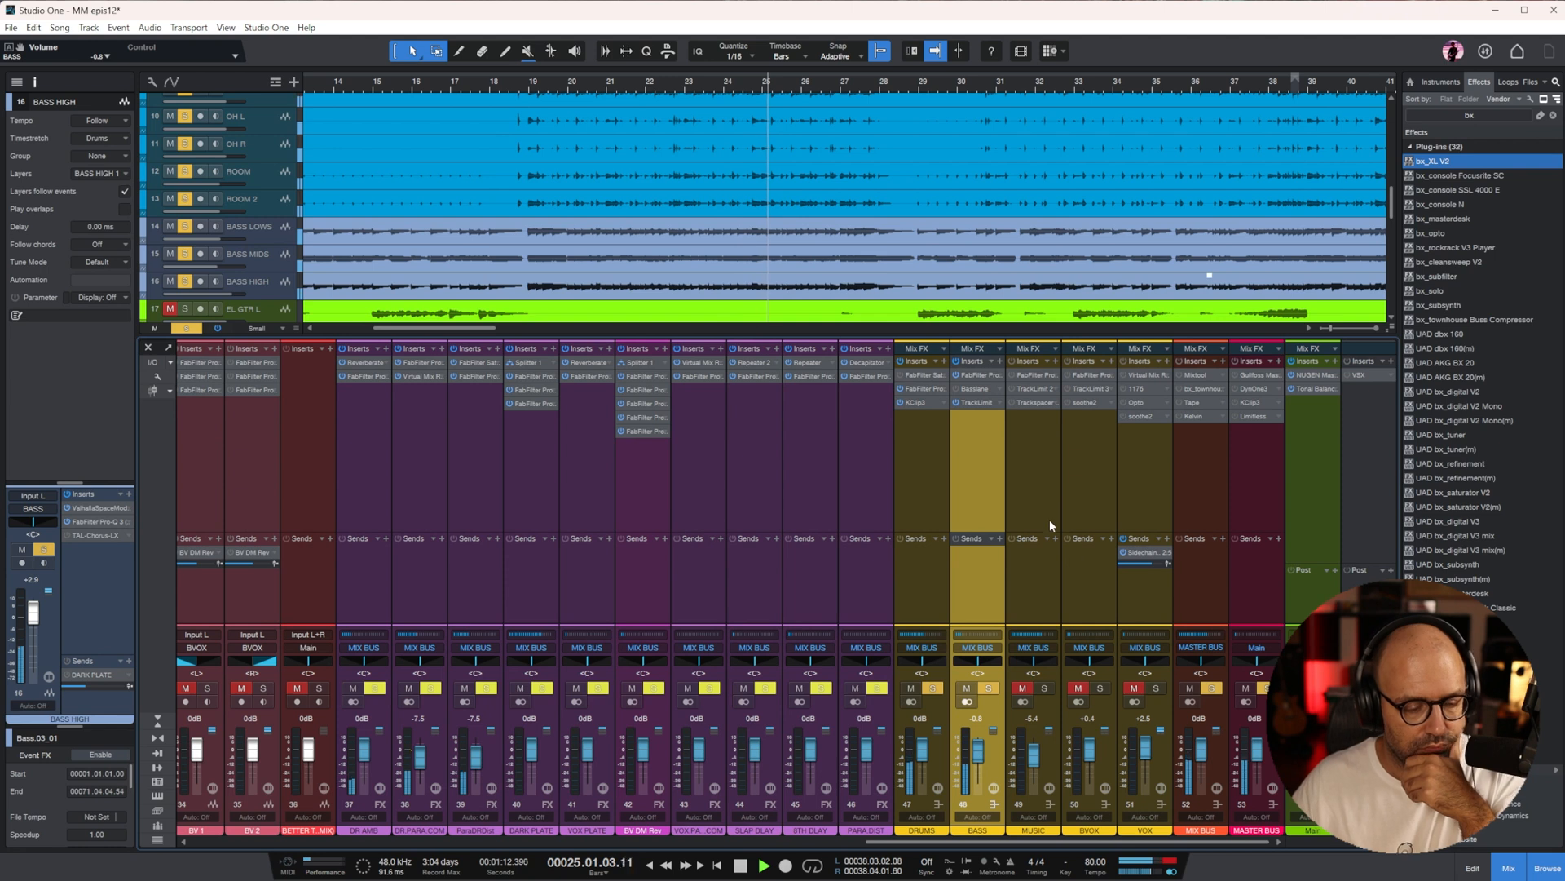
key(space)
Return the playhead to bar 5 and switch the solo from the drums and bass to the MUSIC bus
scroll(783, 142, down, 6)
scroll(783, 141, down, 2)
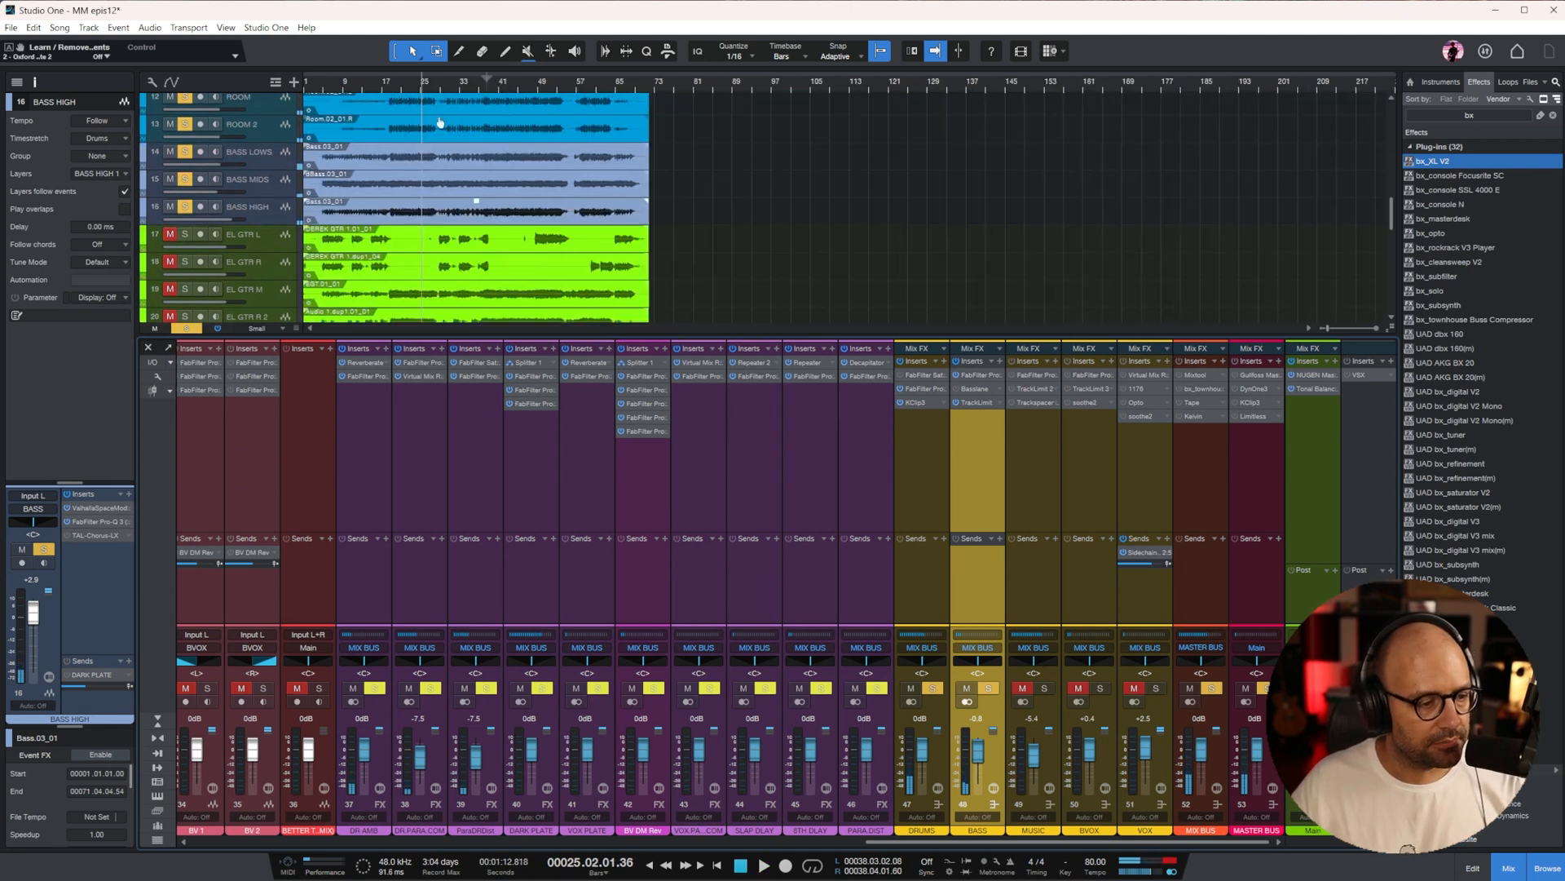
click(323, 84)
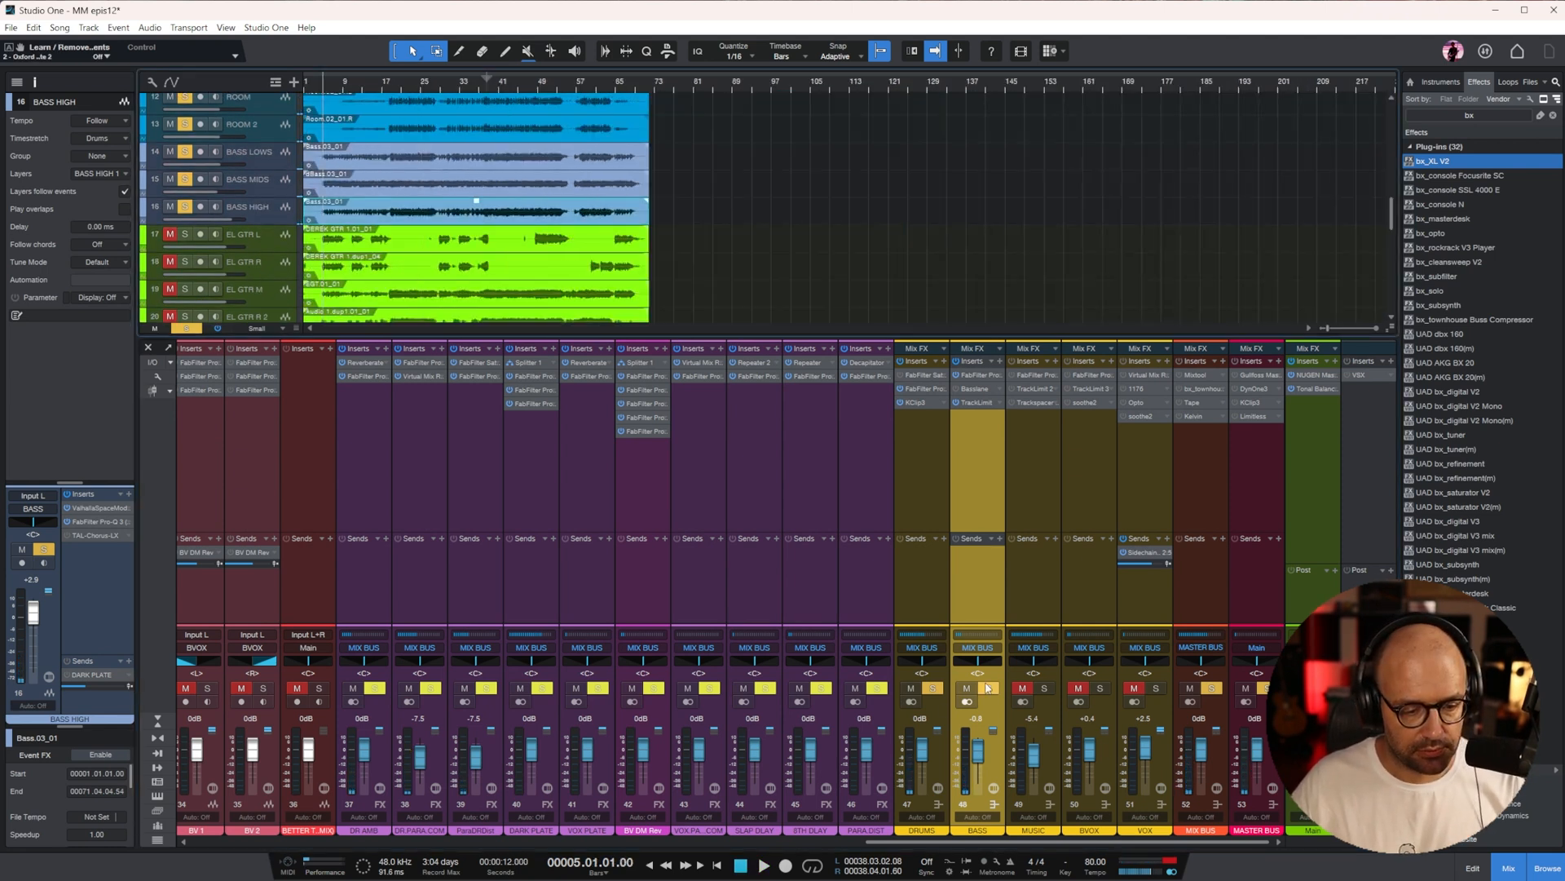
click(987, 688)
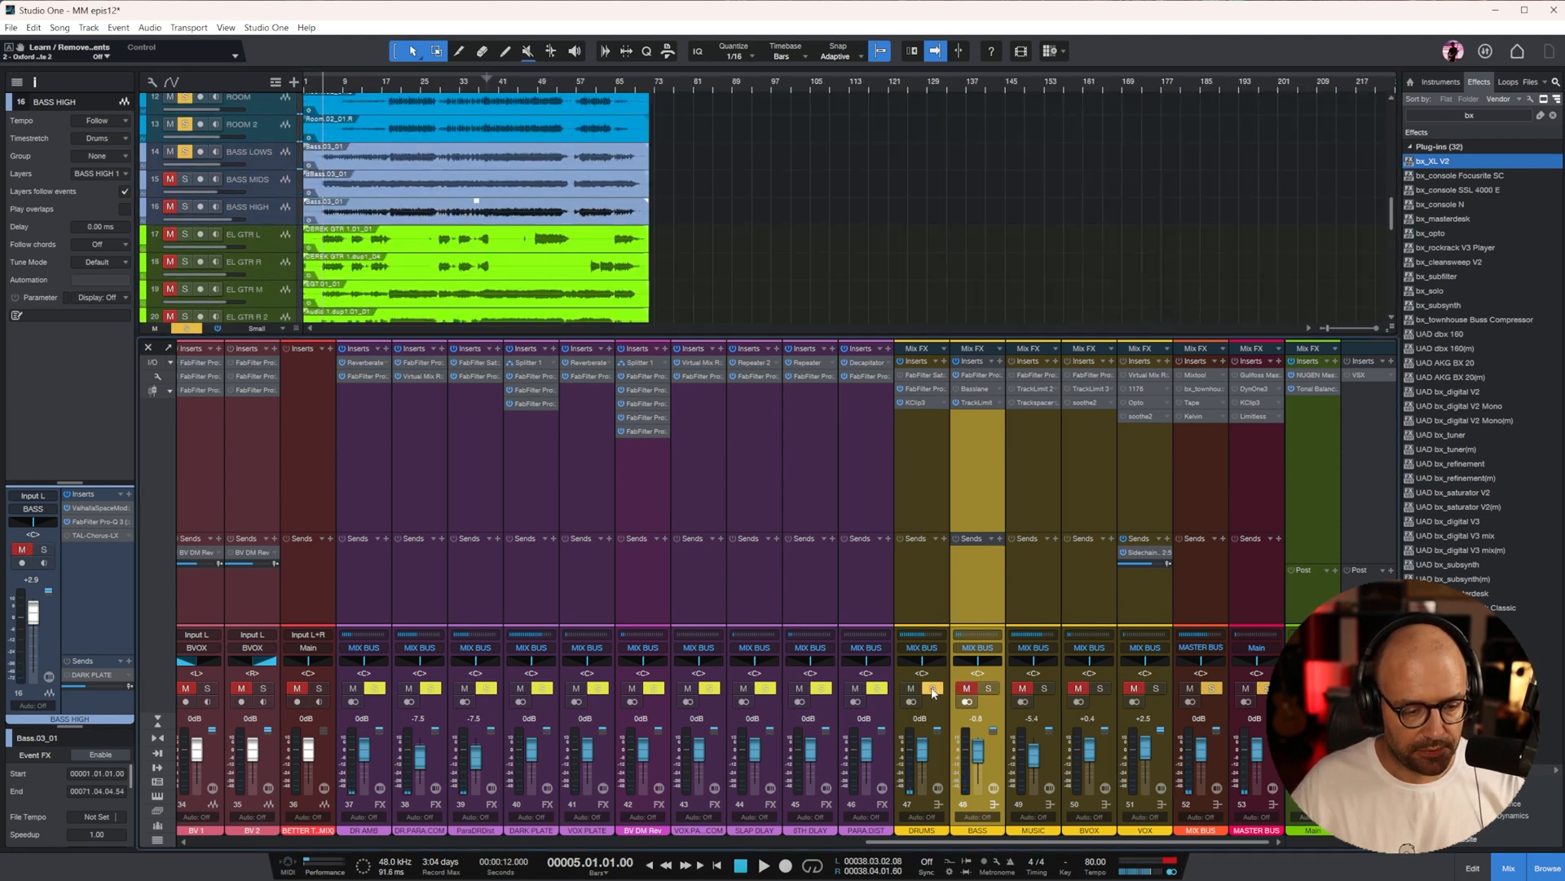
click(1045, 689)
click(1055, 477)
scroll(414, 144, down, 2)
key(e)
key(e)
key(e)
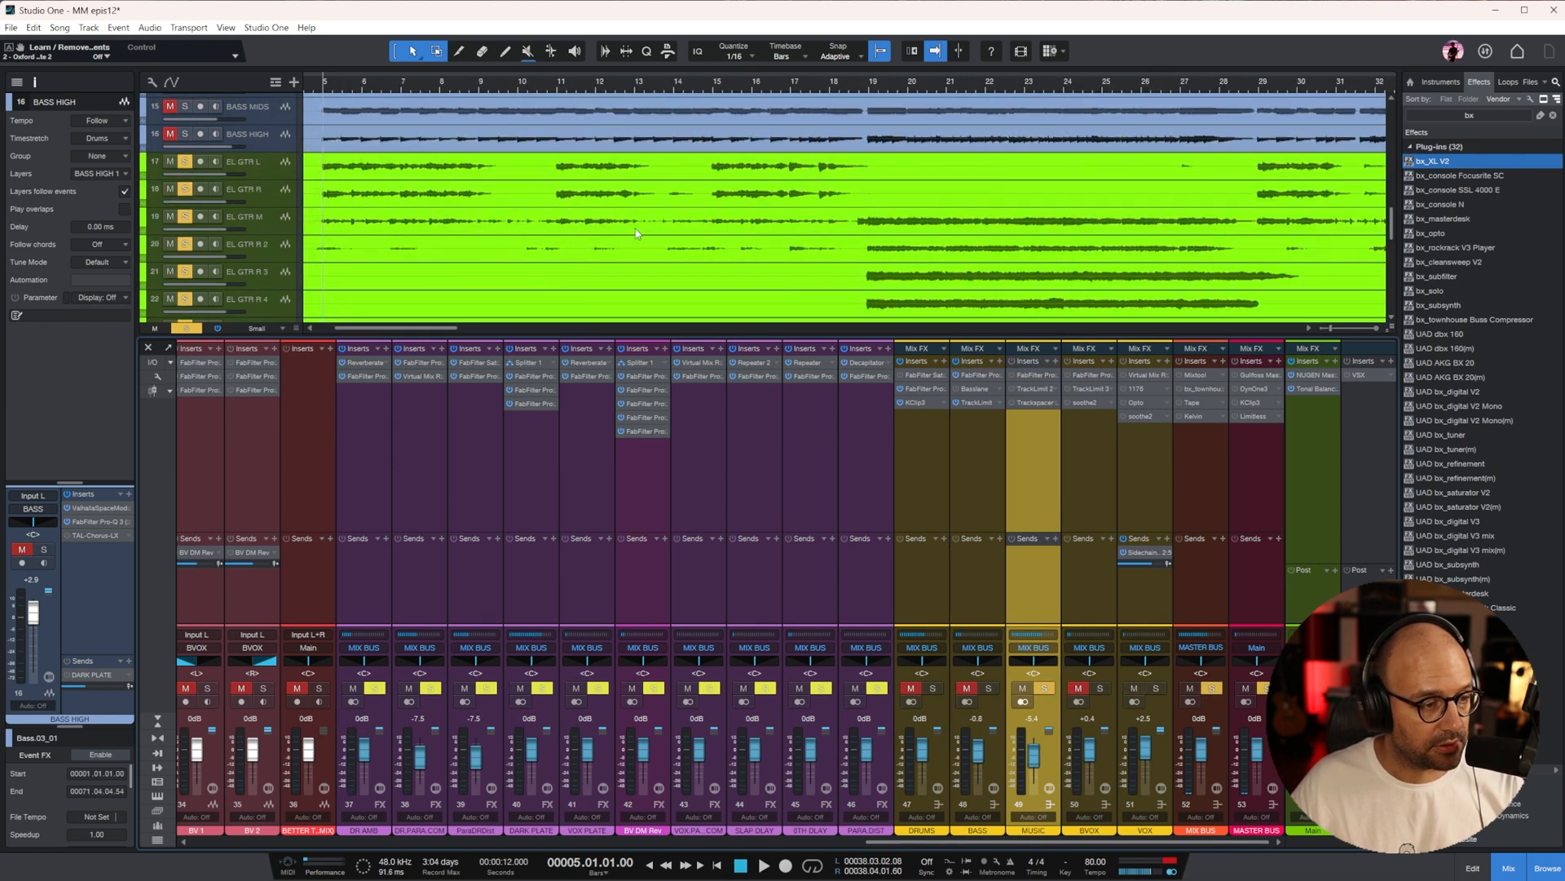
Clear the MUSIC bus solo and play only the EL GTR L track in solo
click(1212, 689)
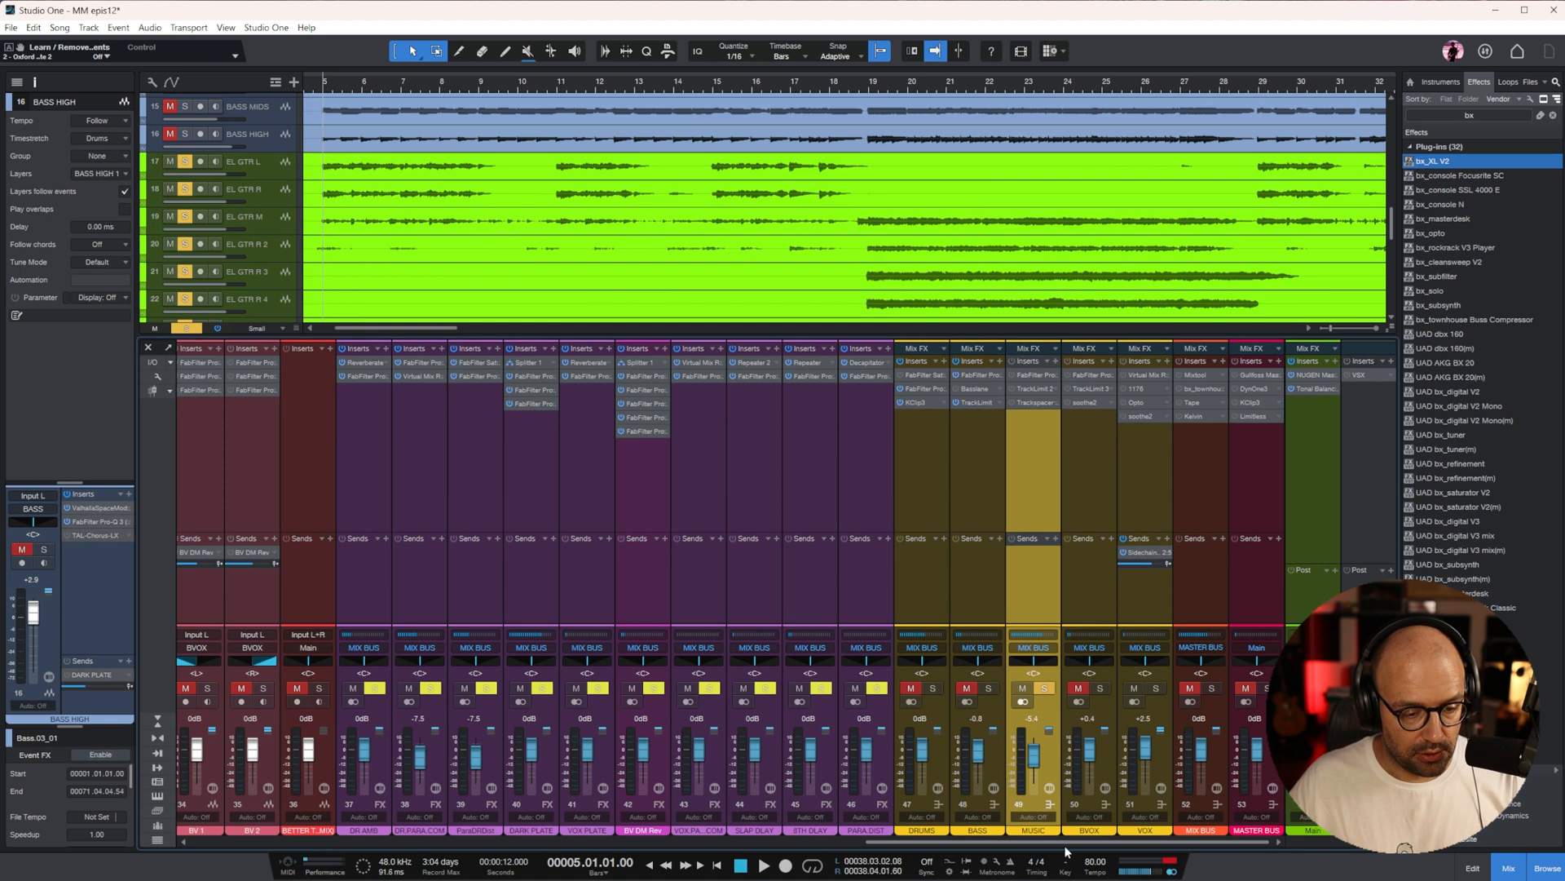
click(1044, 689)
drag(1052, 841, 672, 842)
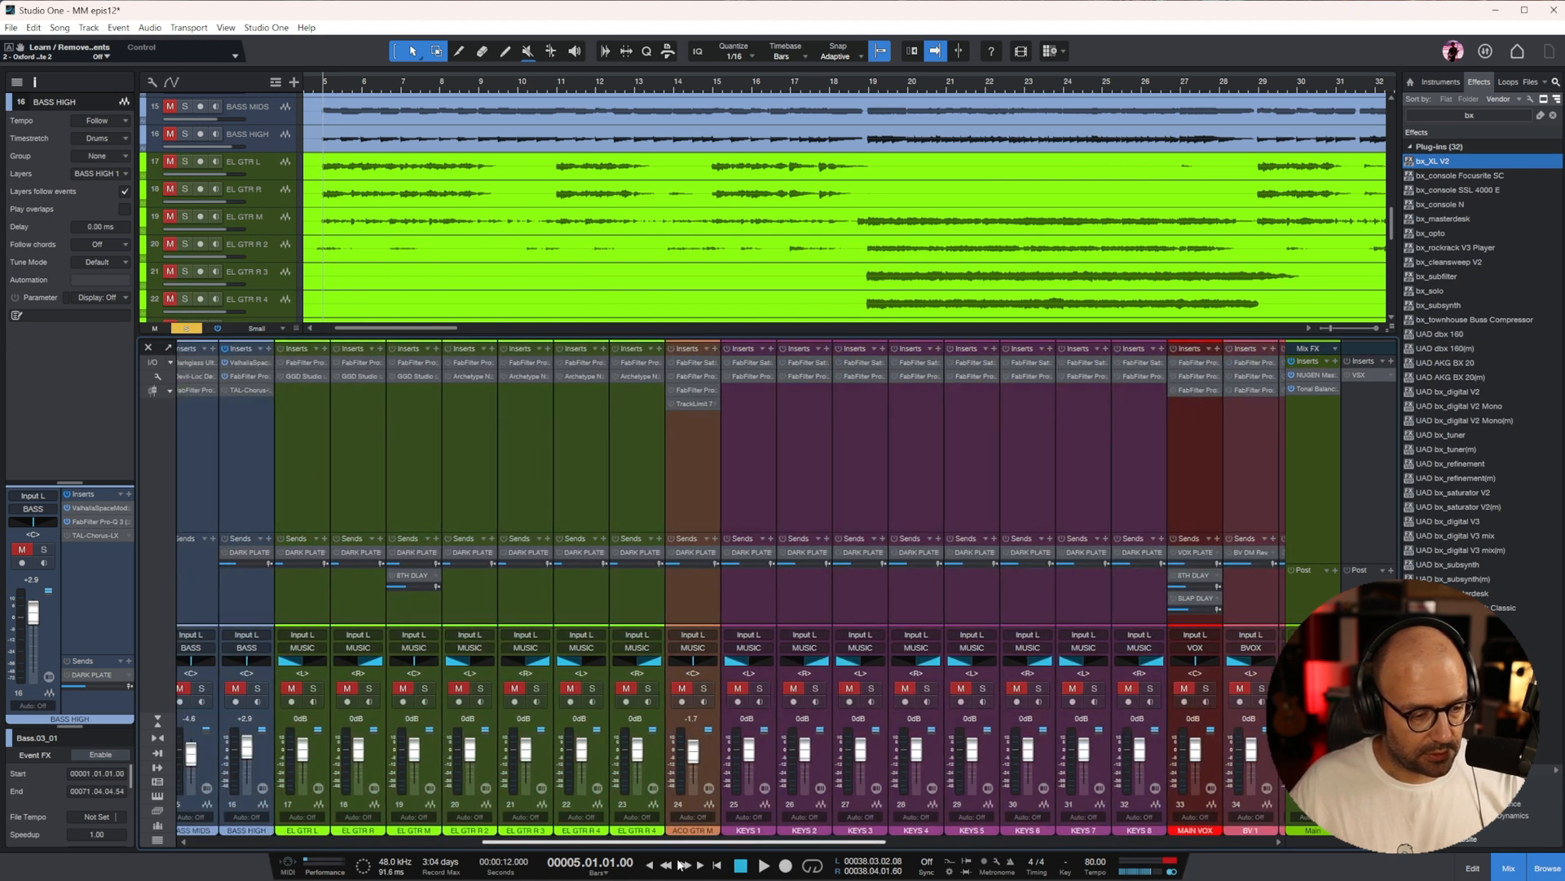
key(Down)
key(s)
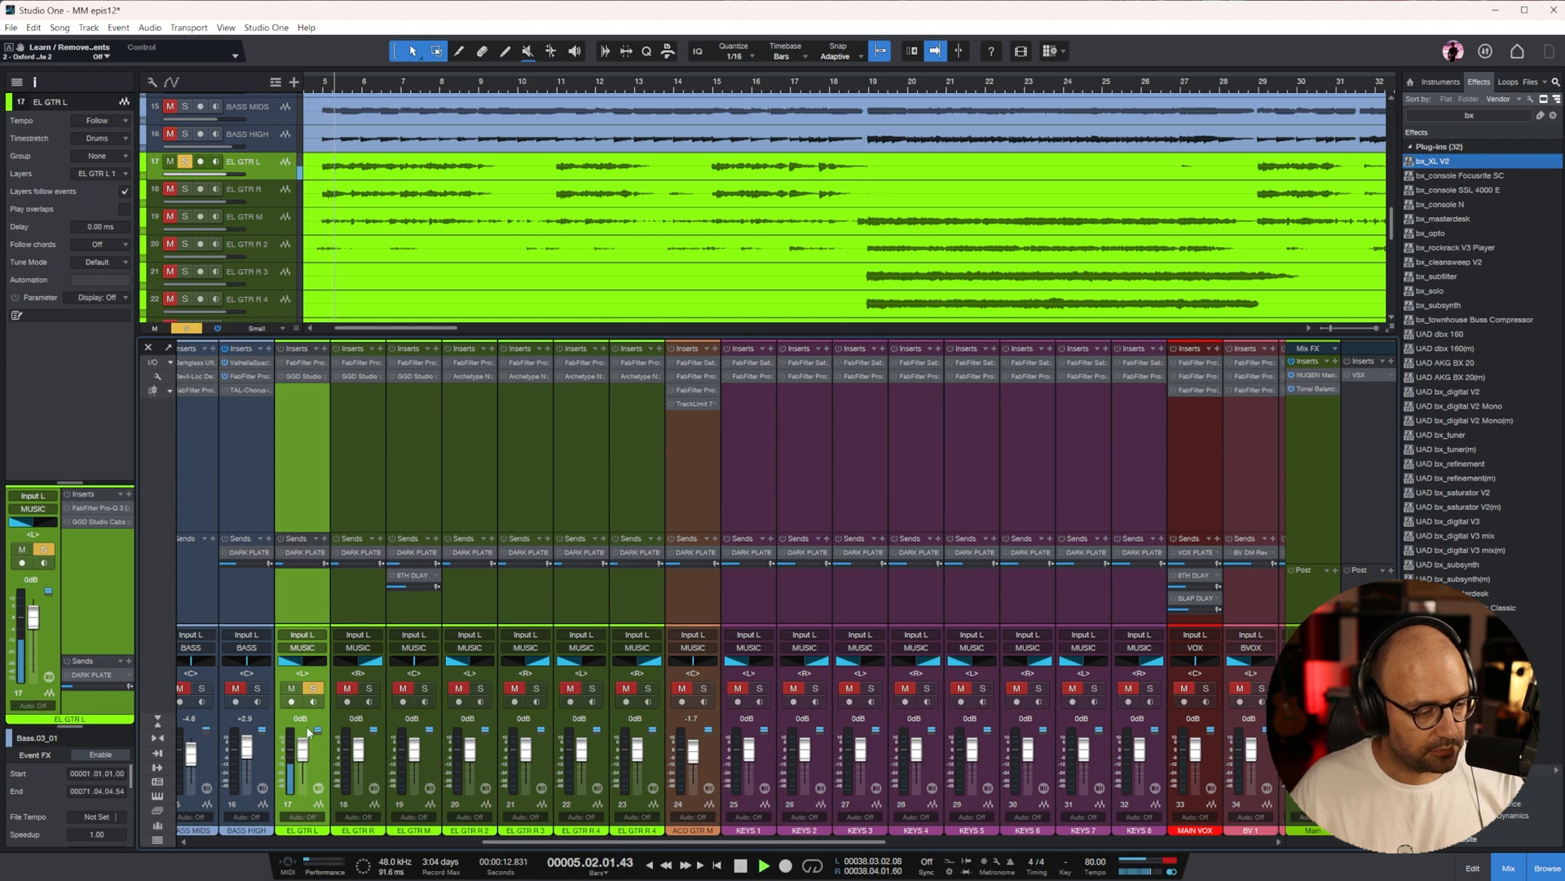
Listen to EL GTR L around bar 49 and in an earlier section, with its track height enlarged to examine the waveform
scroll(634, 190, down, 4)
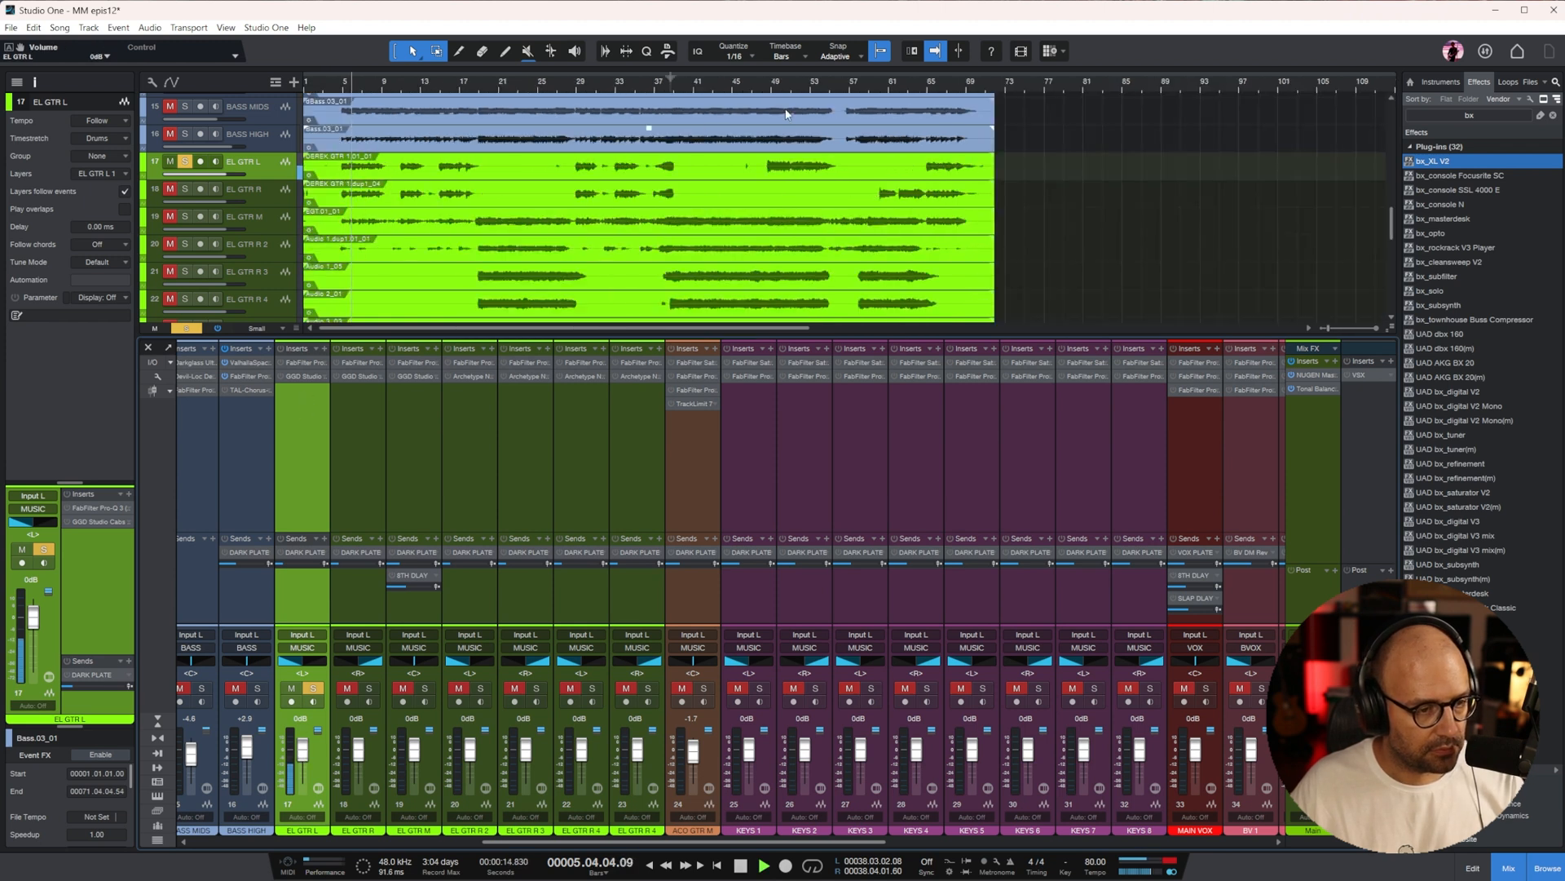
click(774, 88)
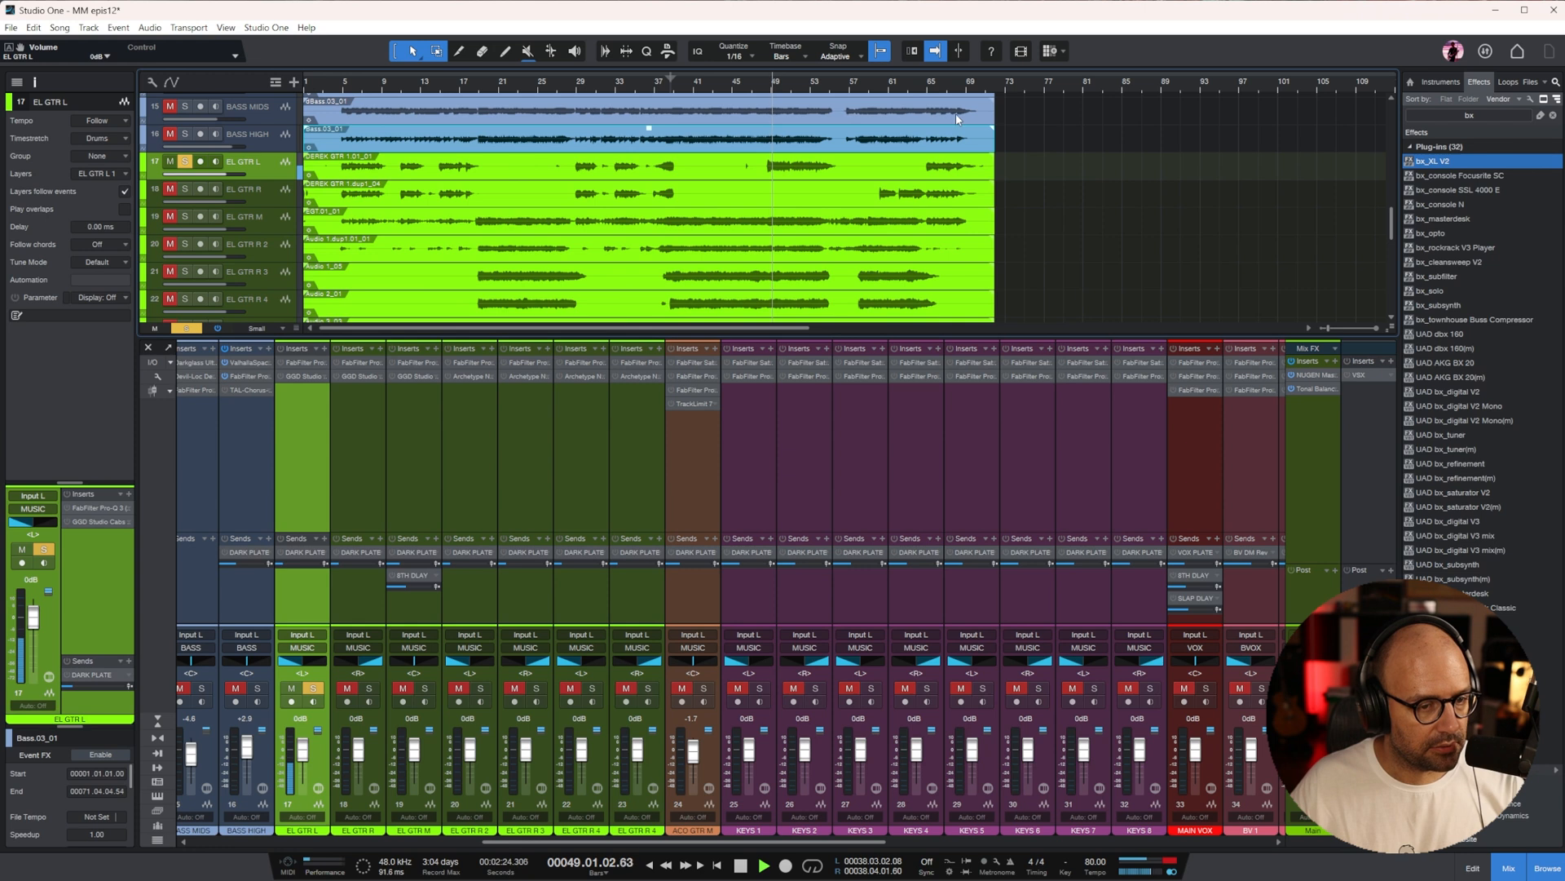
key(space)
double_click(275, 163)
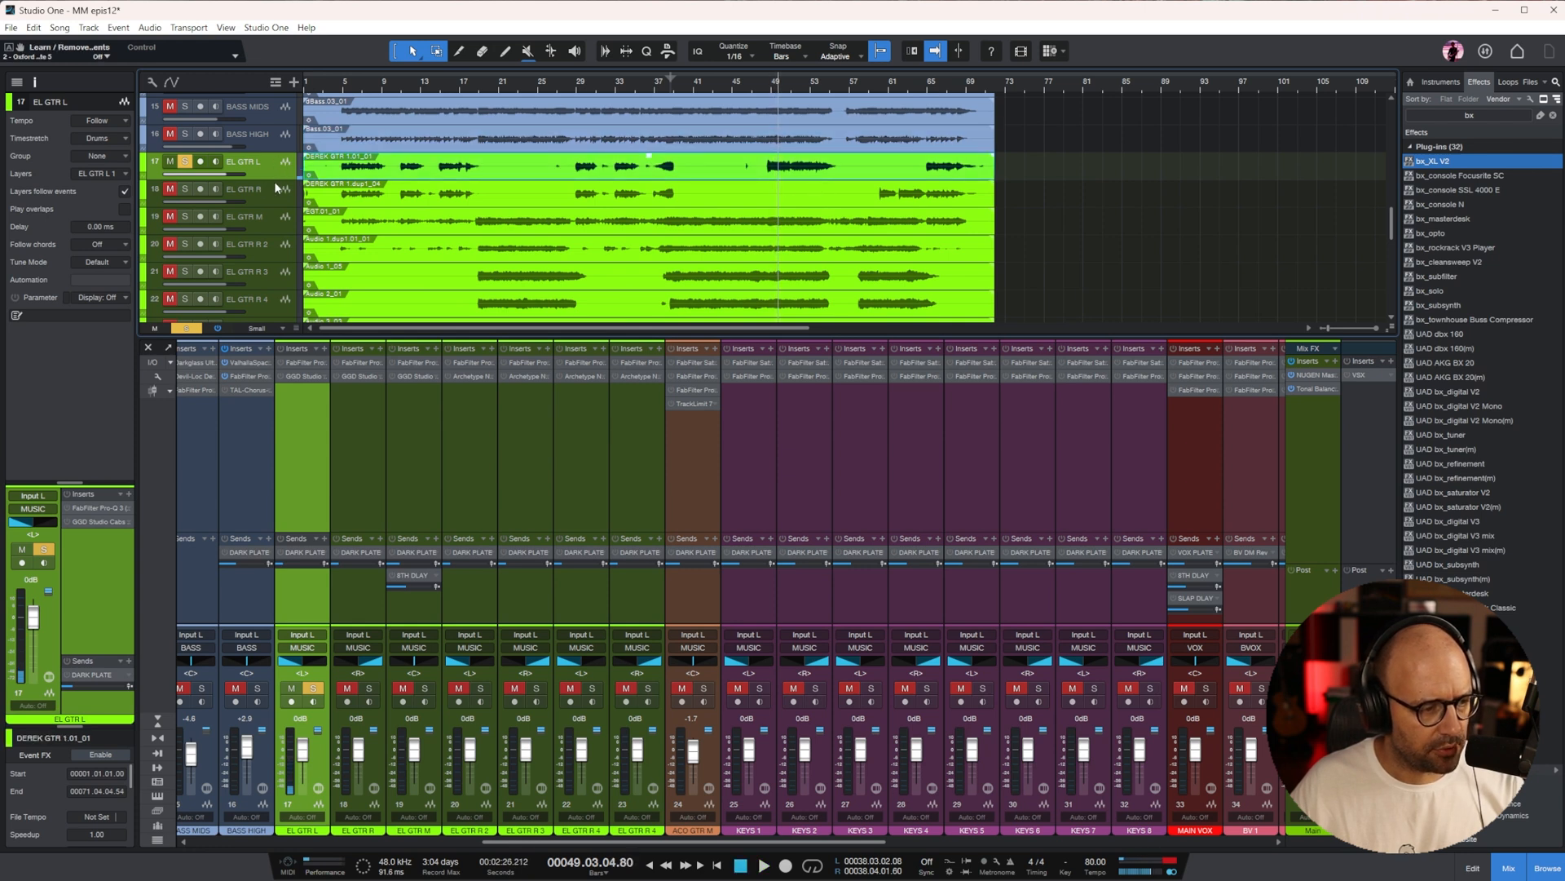
key(z)
key(w)
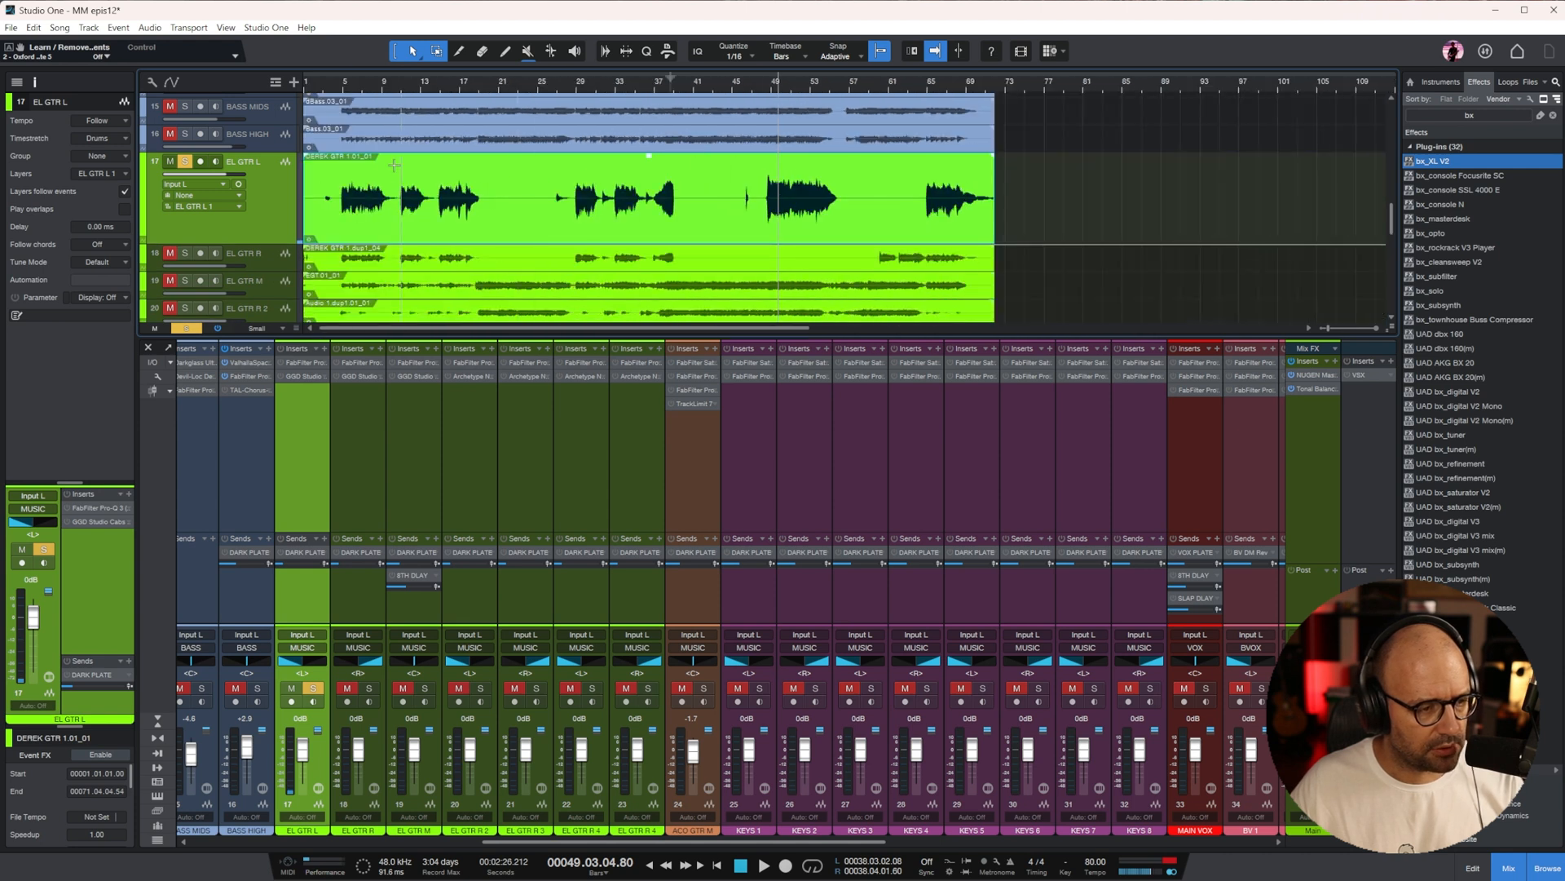
key(space)
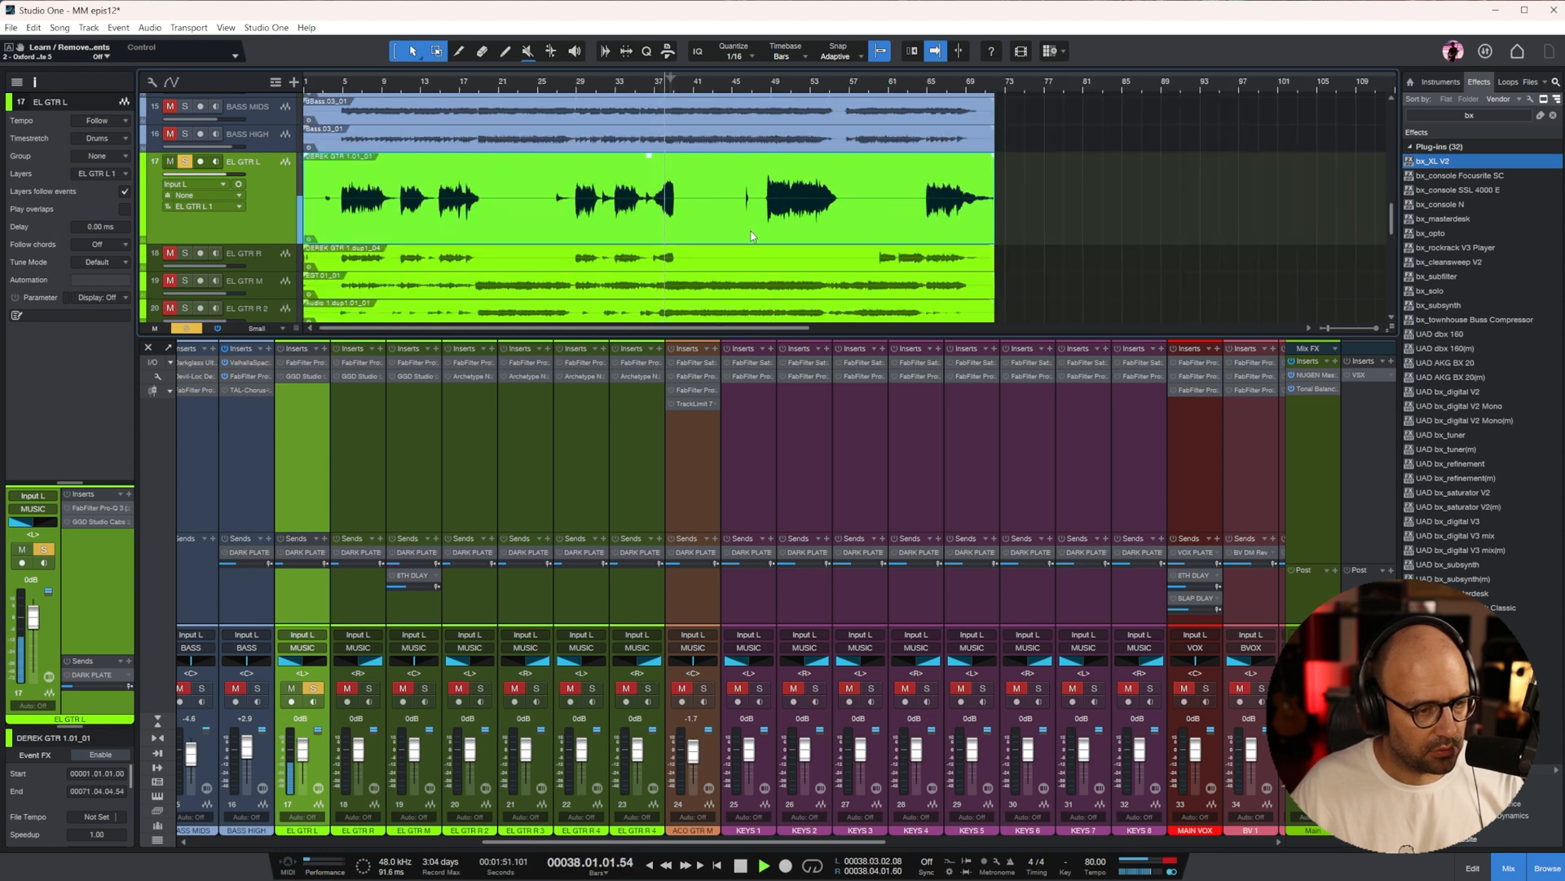
Split the EL GTR L recording at bars 48 and 56 and check its final phrase by ear
key(3)
click(766, 204)
click(840, 203)
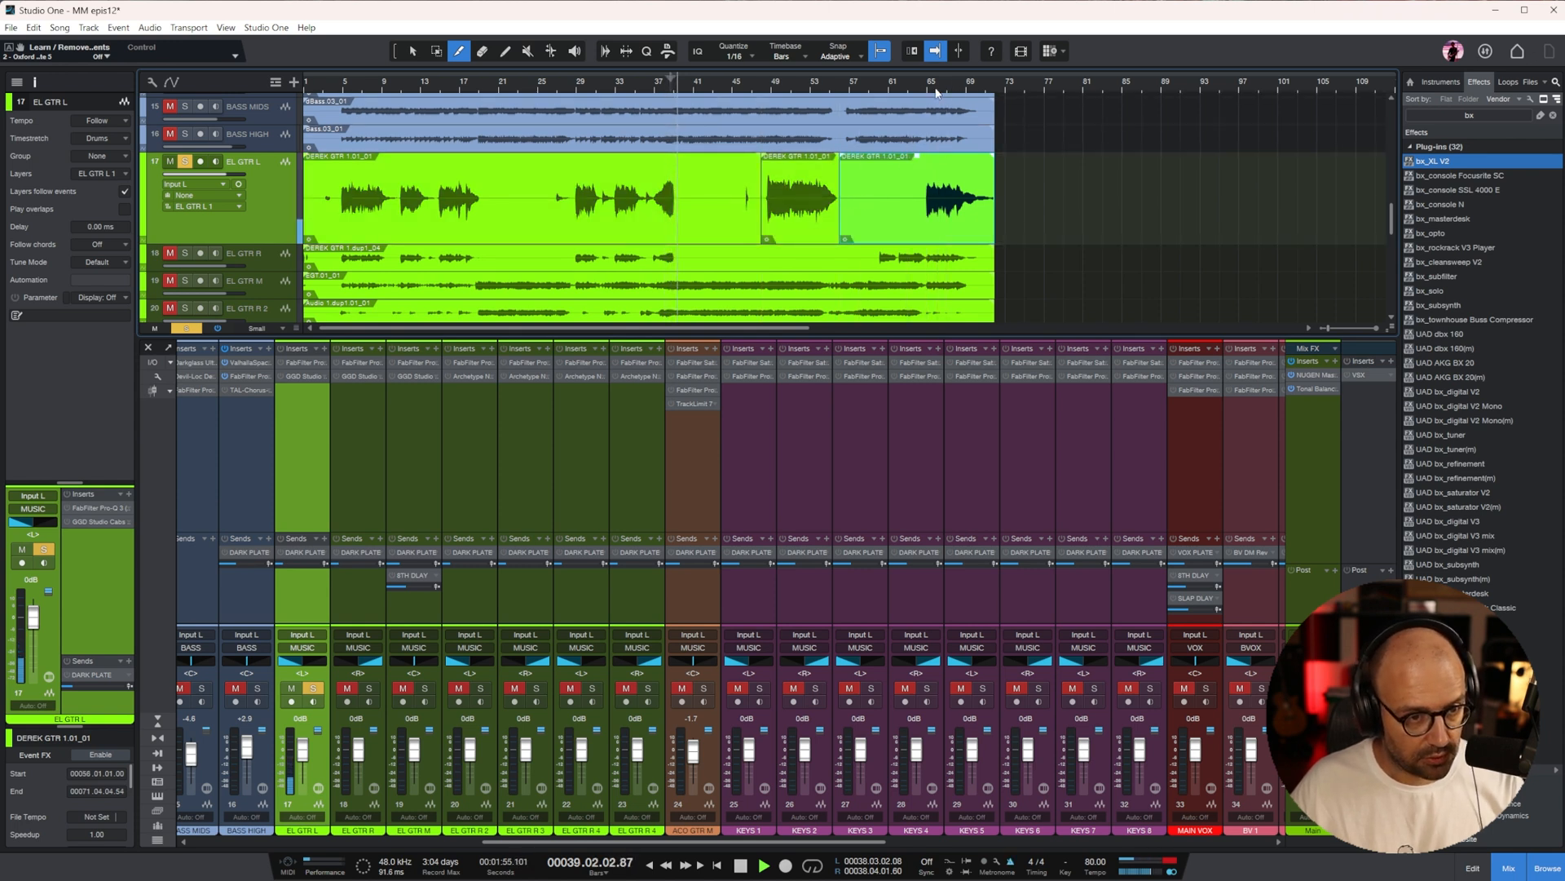
key(1)
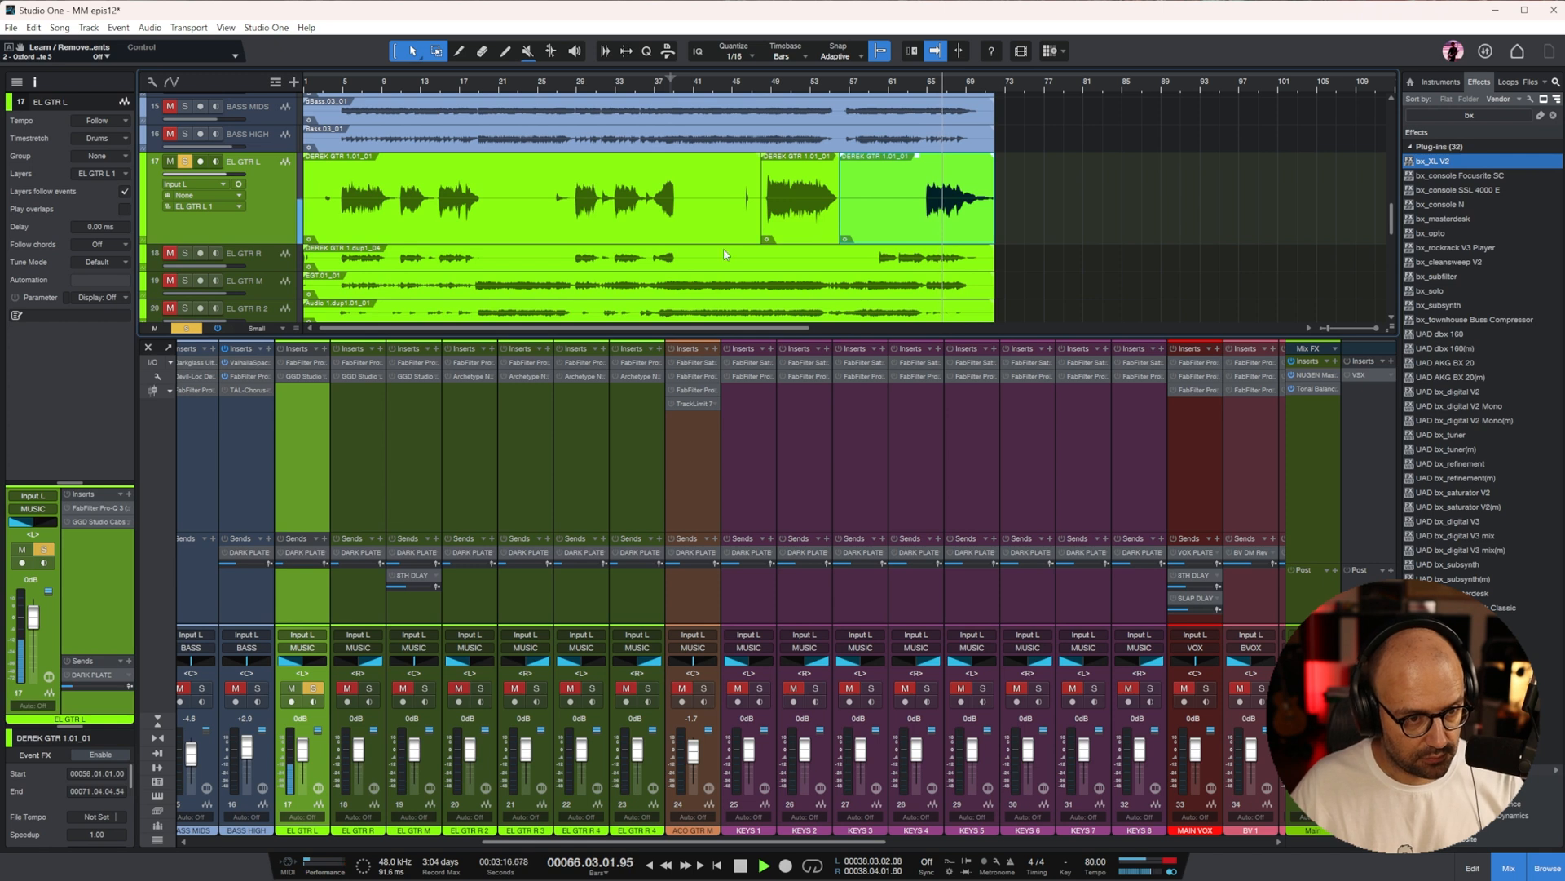
key(space)
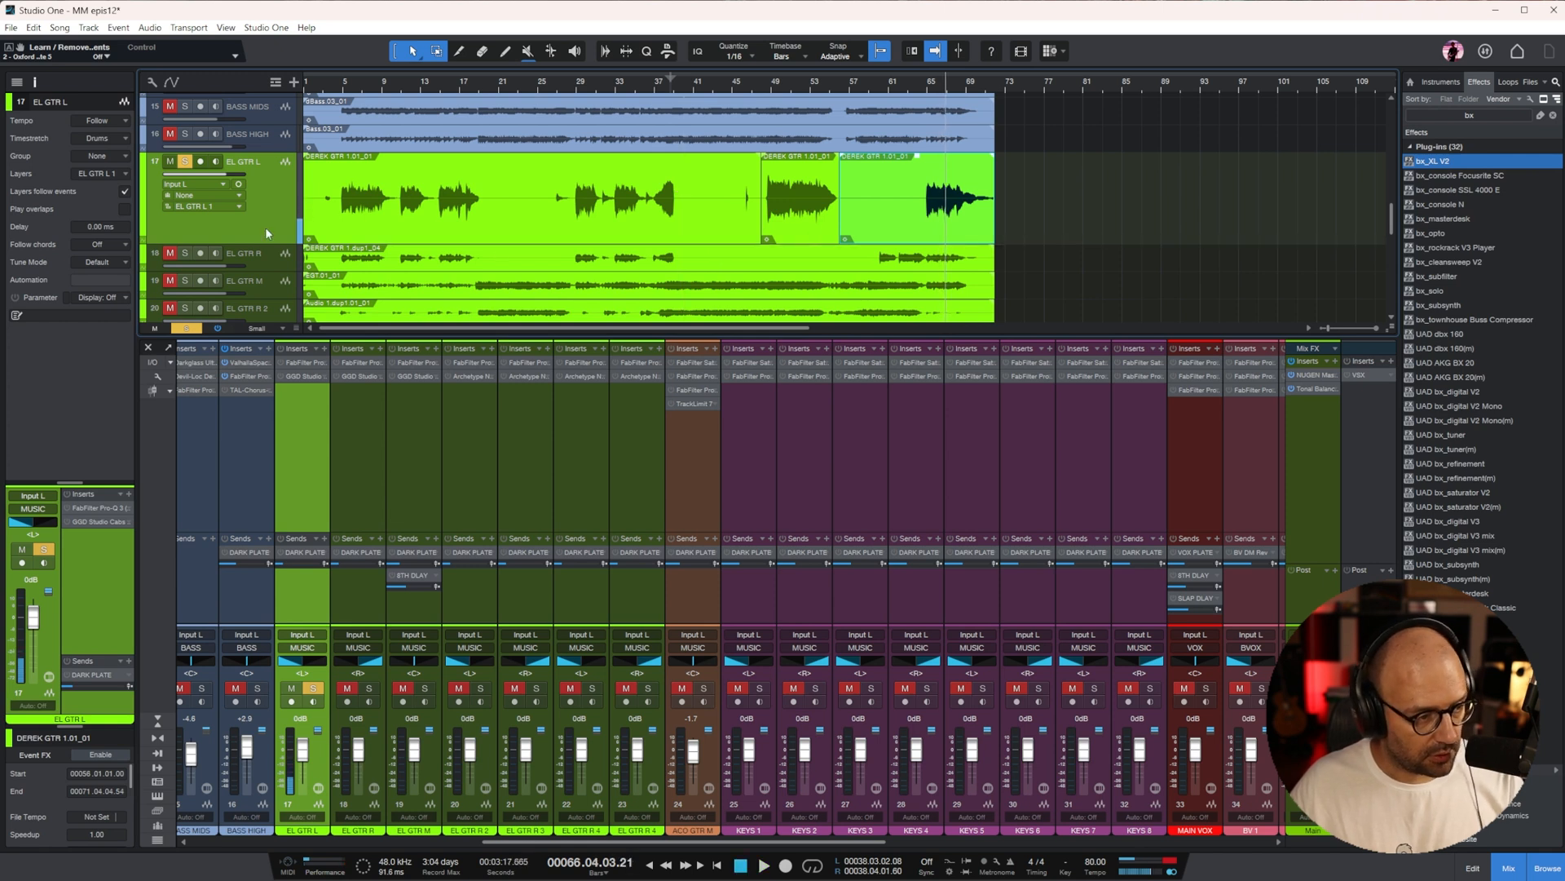
Duplicate the EL GTR L track, move the section from bar 48 to 56 onto EL GTR L 2, and pan that track to center
click(266, 234)
key(ctrl+d)
drag(804, 226, 804, 258)
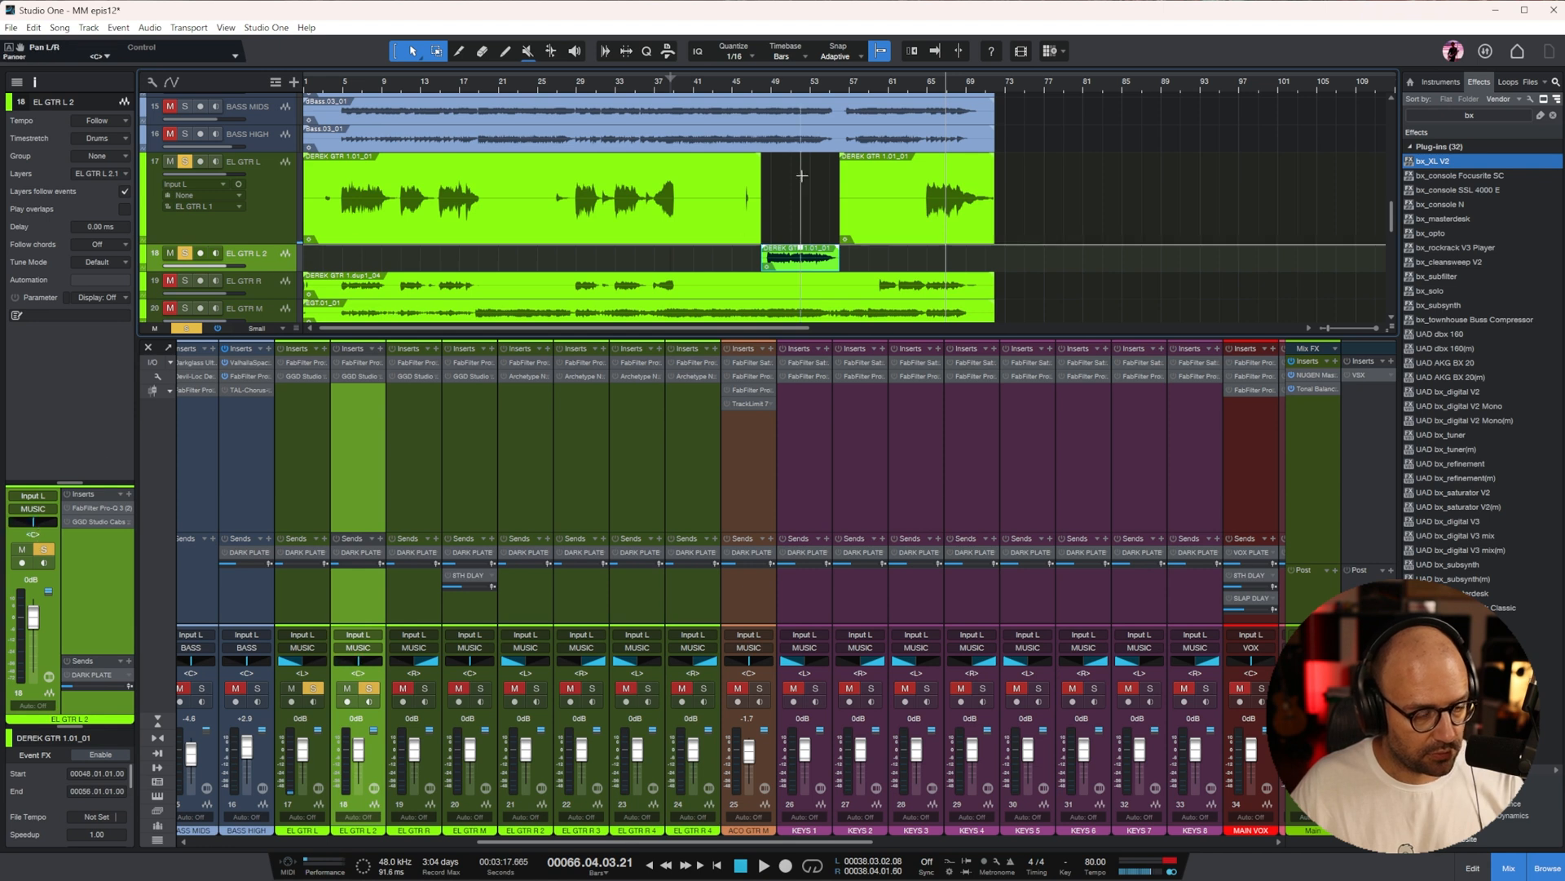
Pull the EL GTR L 2 fader fully down and solo EL GTR R as well, with the playhead at bar 5
scroll(769, 224, right, 5)
scroll(665, 208, down, 3)
key(w)
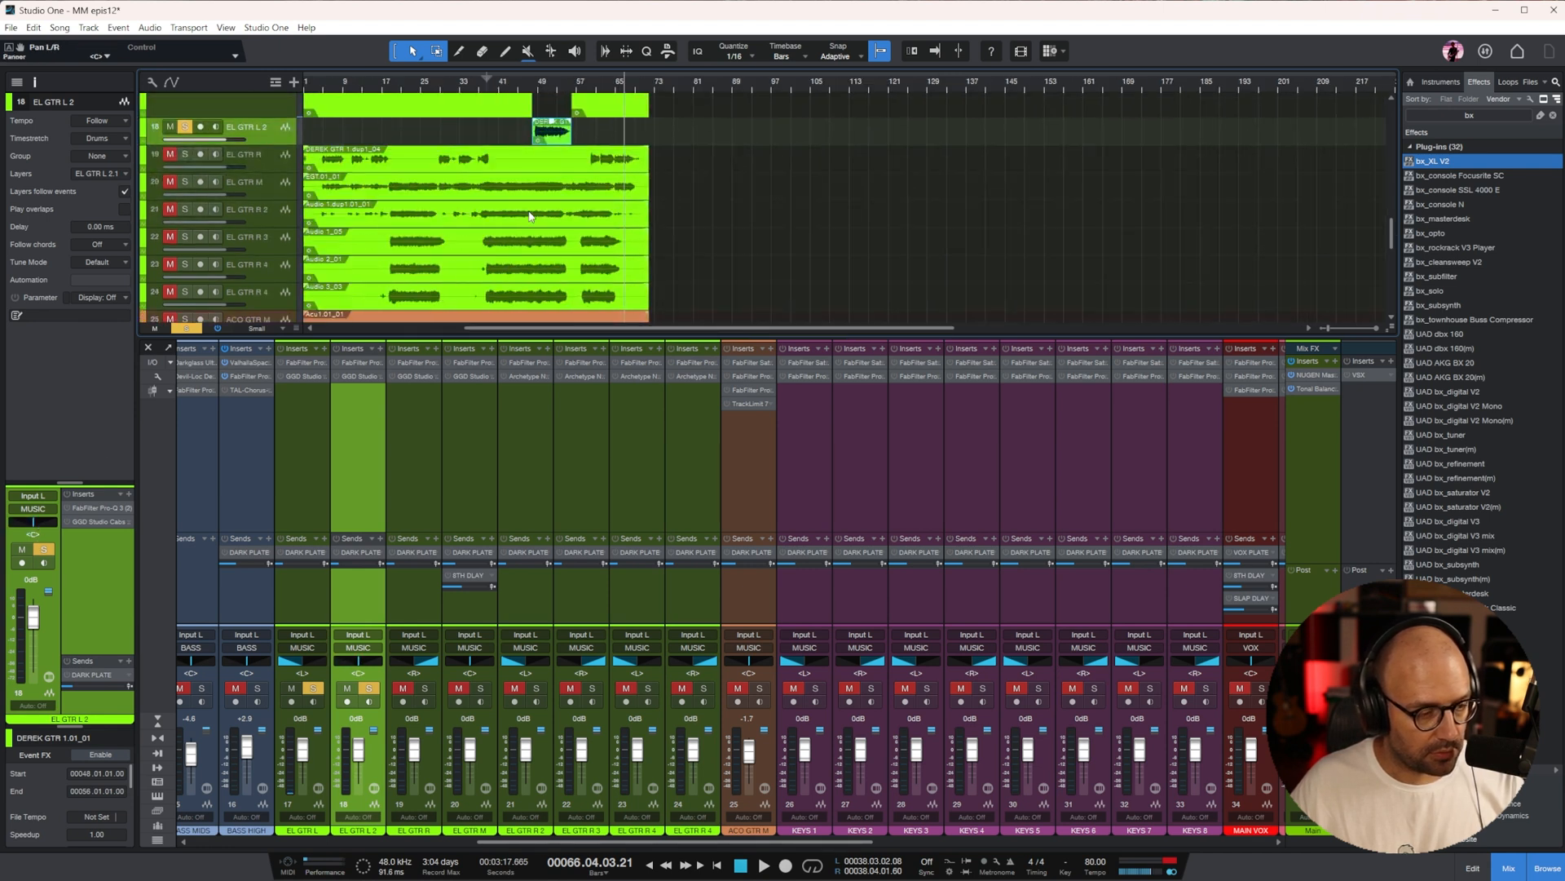
scroll(211, 203, up, 2)
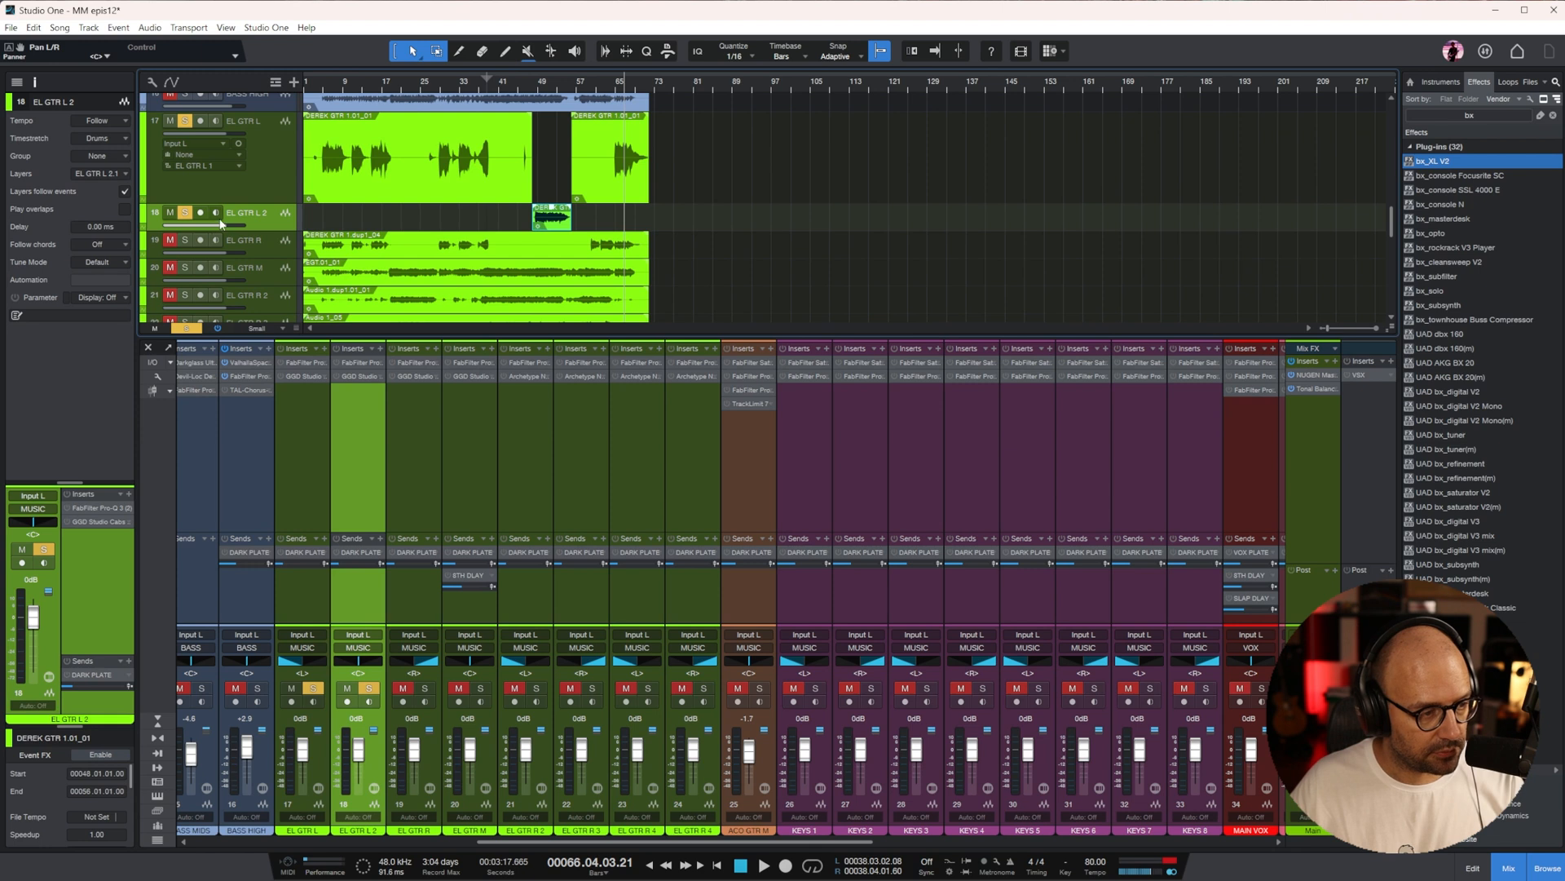
drag(220, 228, 287, 121)
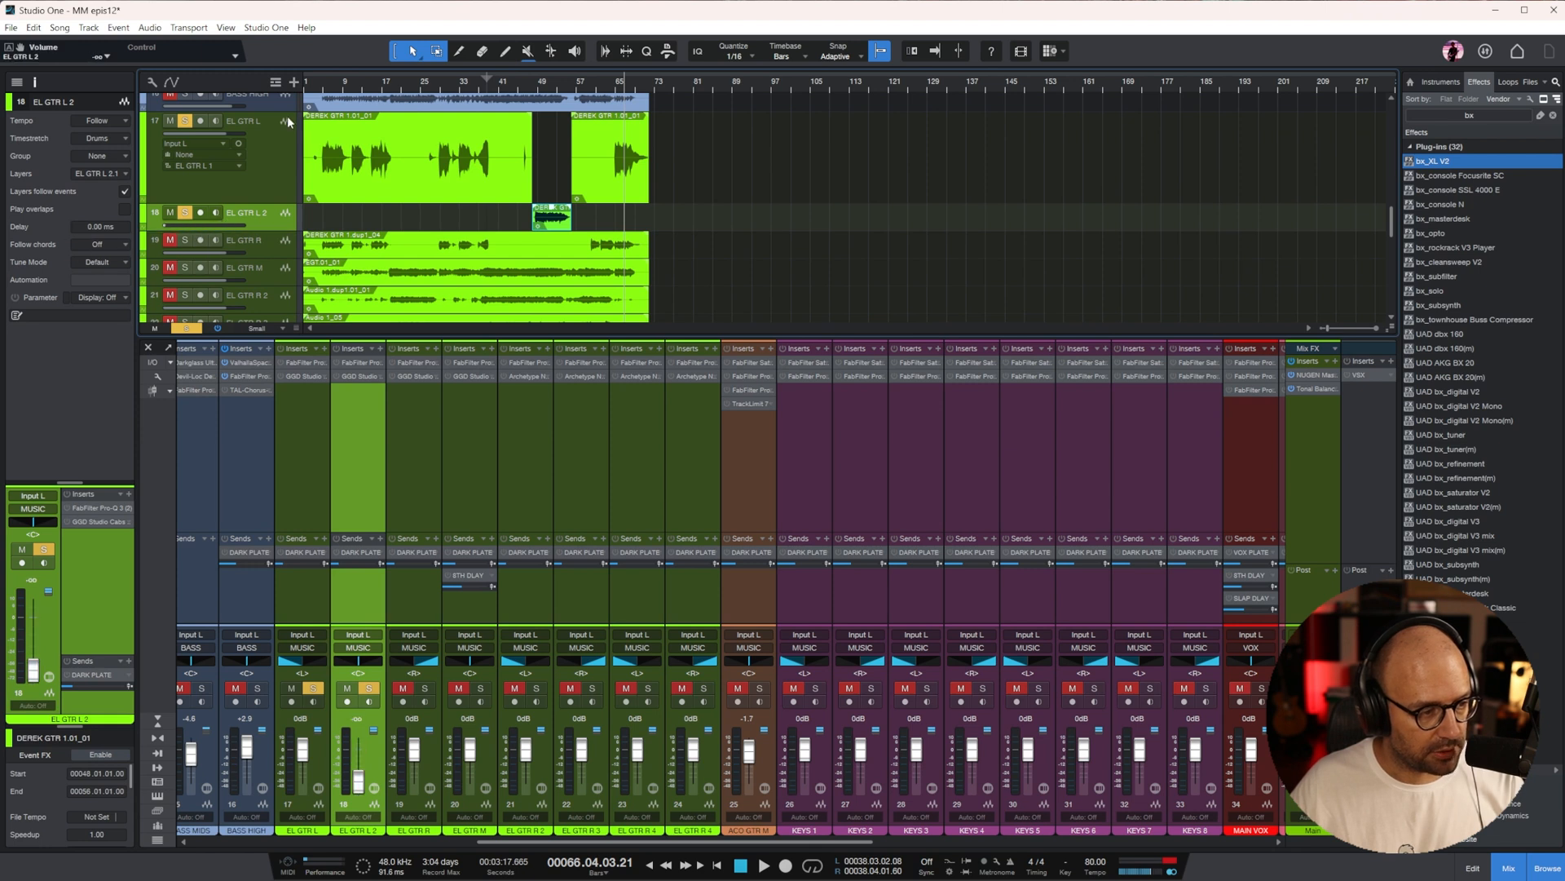
click(326, 88)
key(e)
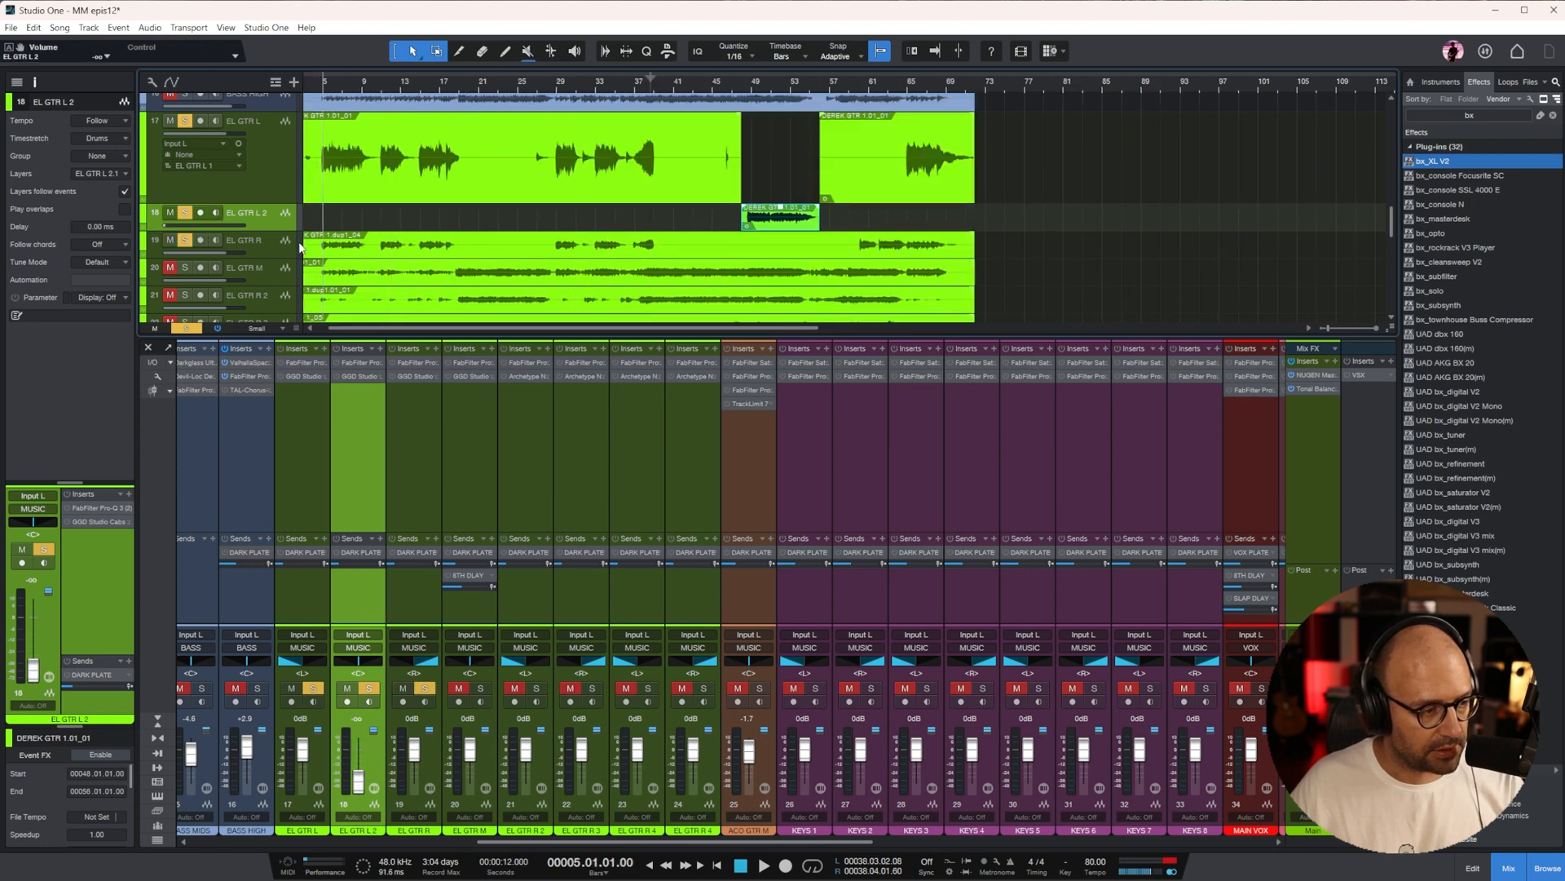
Enlarge the EL GTR R track and move its channel beside EL GTR L, ahead of EL GTR L 2
click(275, 256)
drag(272, 258, 272, 295)
key(space)
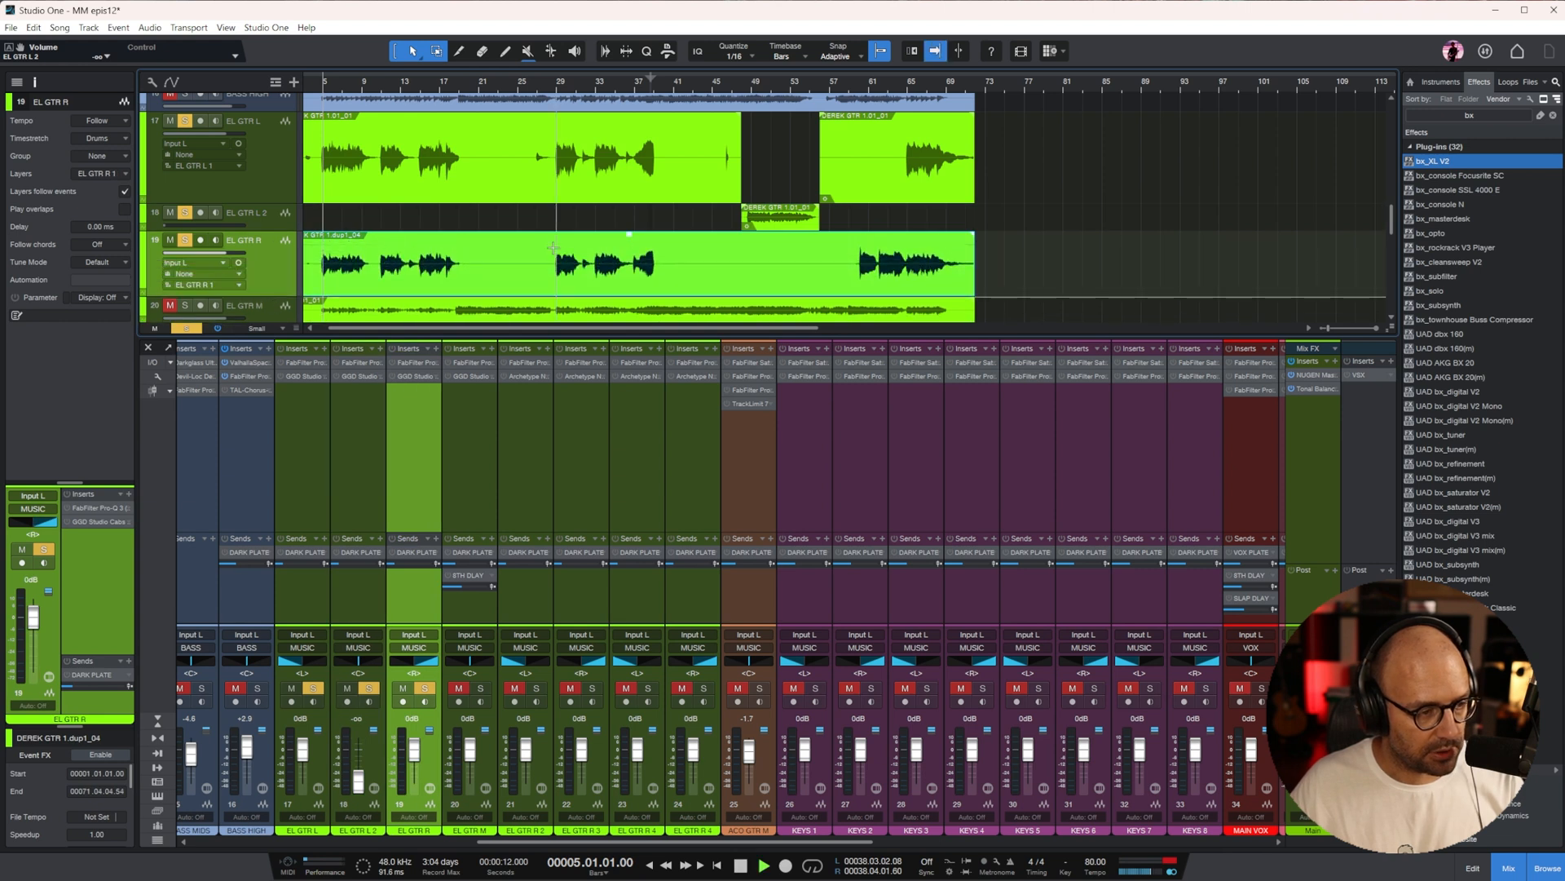
drag(420, 506, 354, 499)
key(space)
click(314, 431)
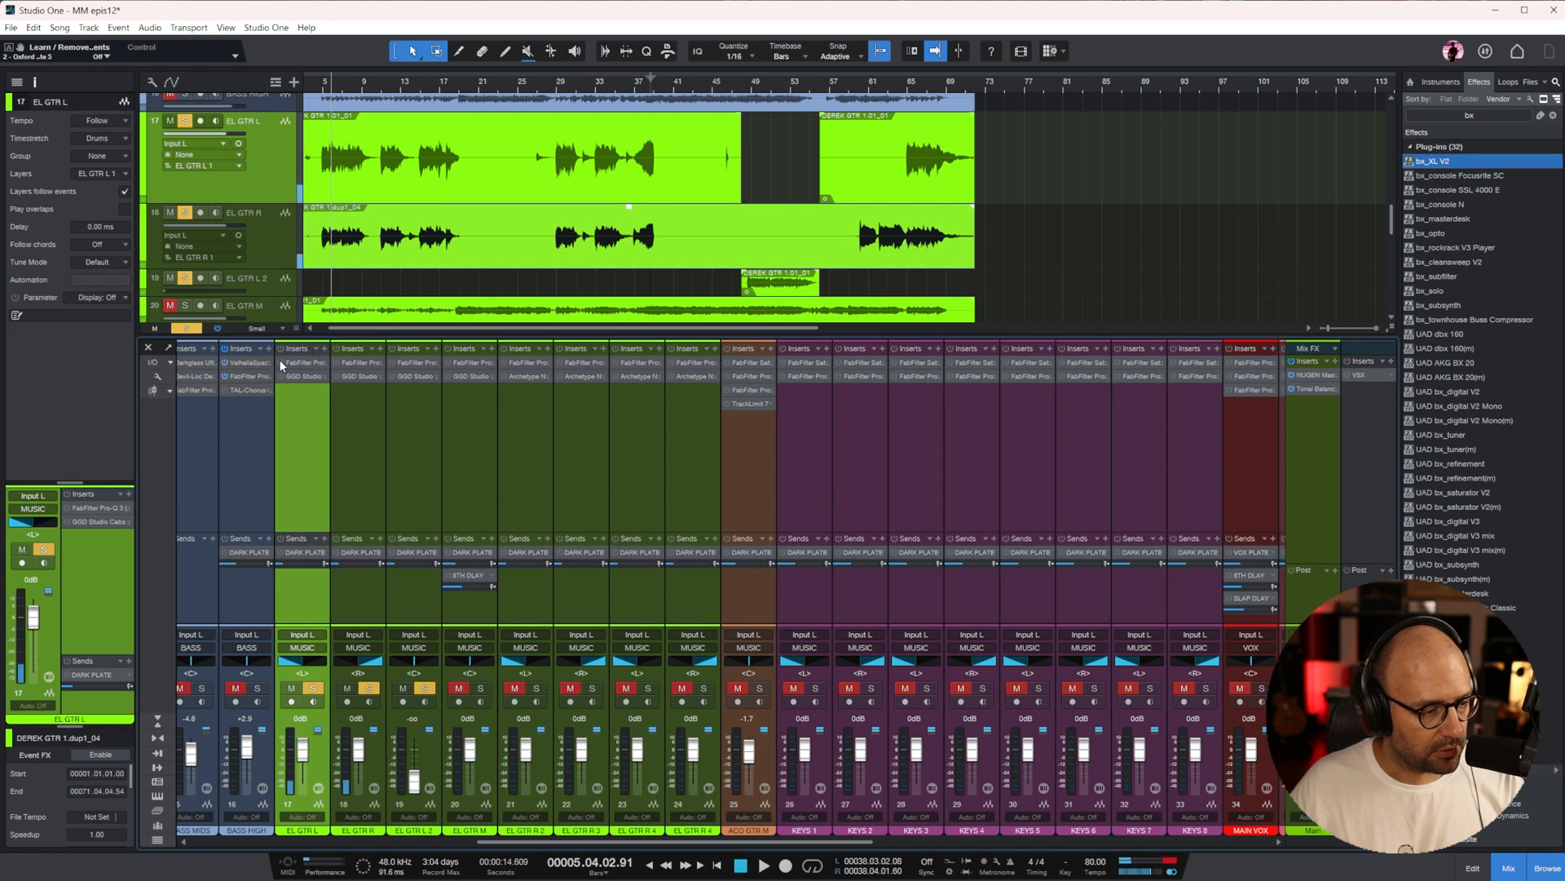
With EL GTR R unsoloed, set EL GTR L's Pro-Q 3 low cut near 215 Hz and dip about 4 dB near 484 Hz
double_click(300, 367)
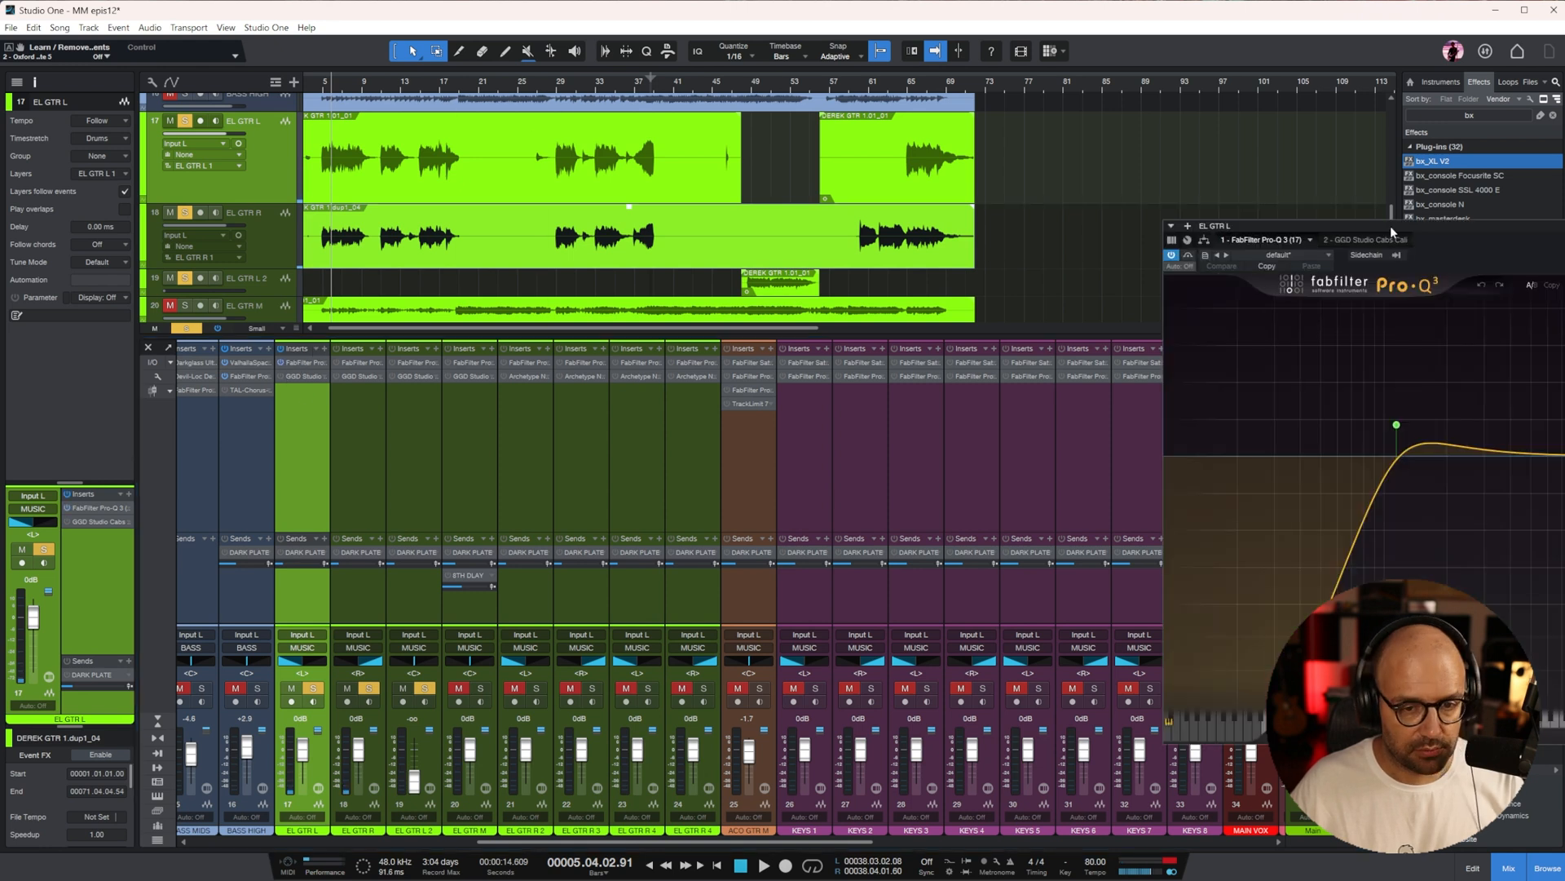
drag(632, 421, 690, 437)
click(367, 691)
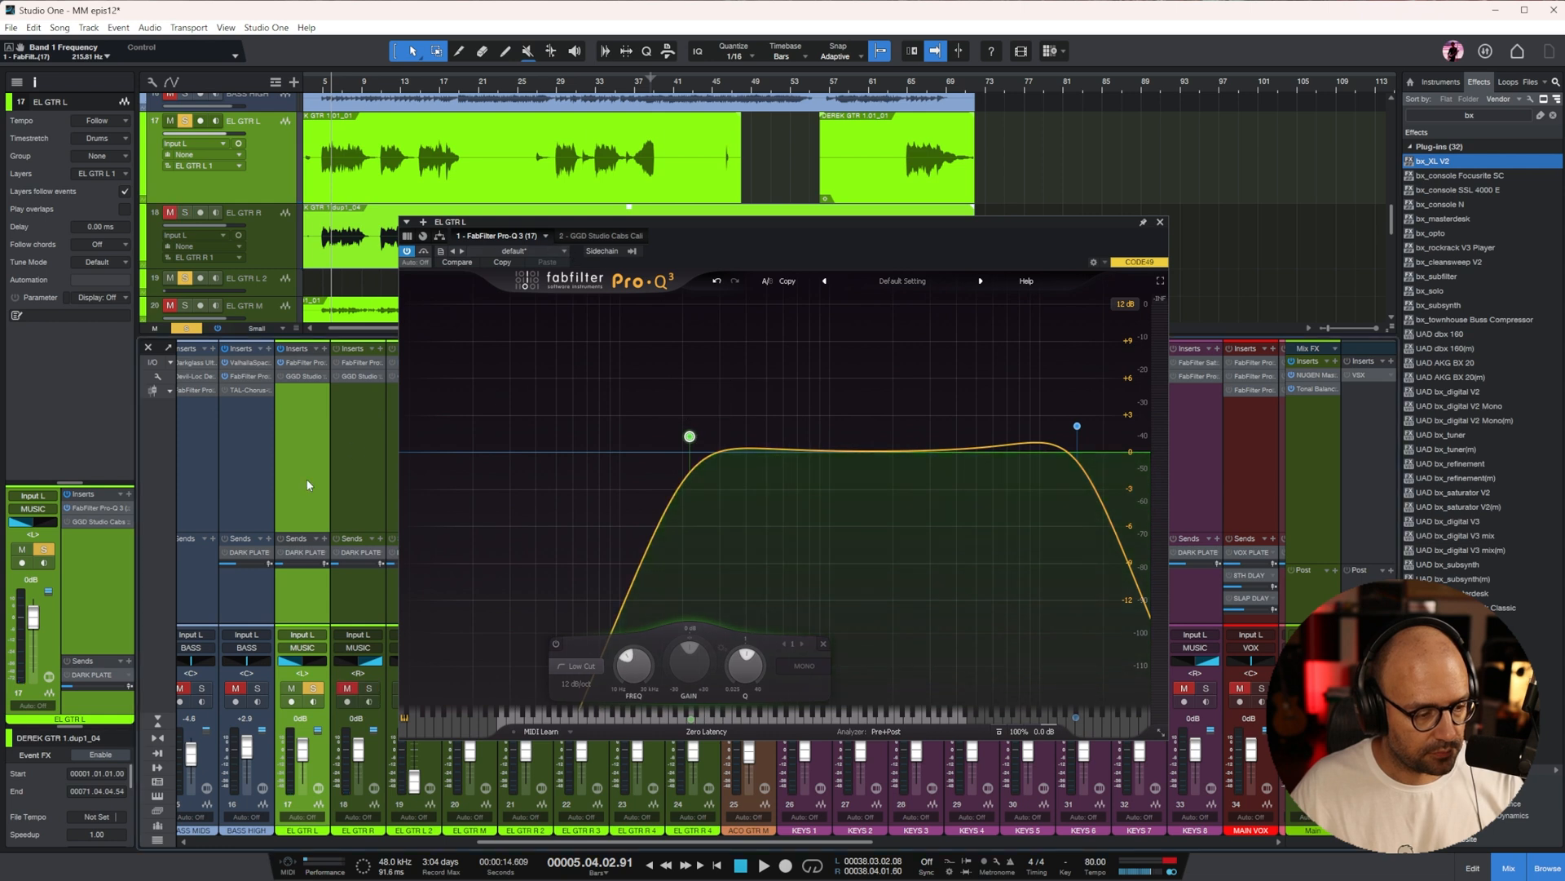
key(space)
drag(748, 448, 760, 509)
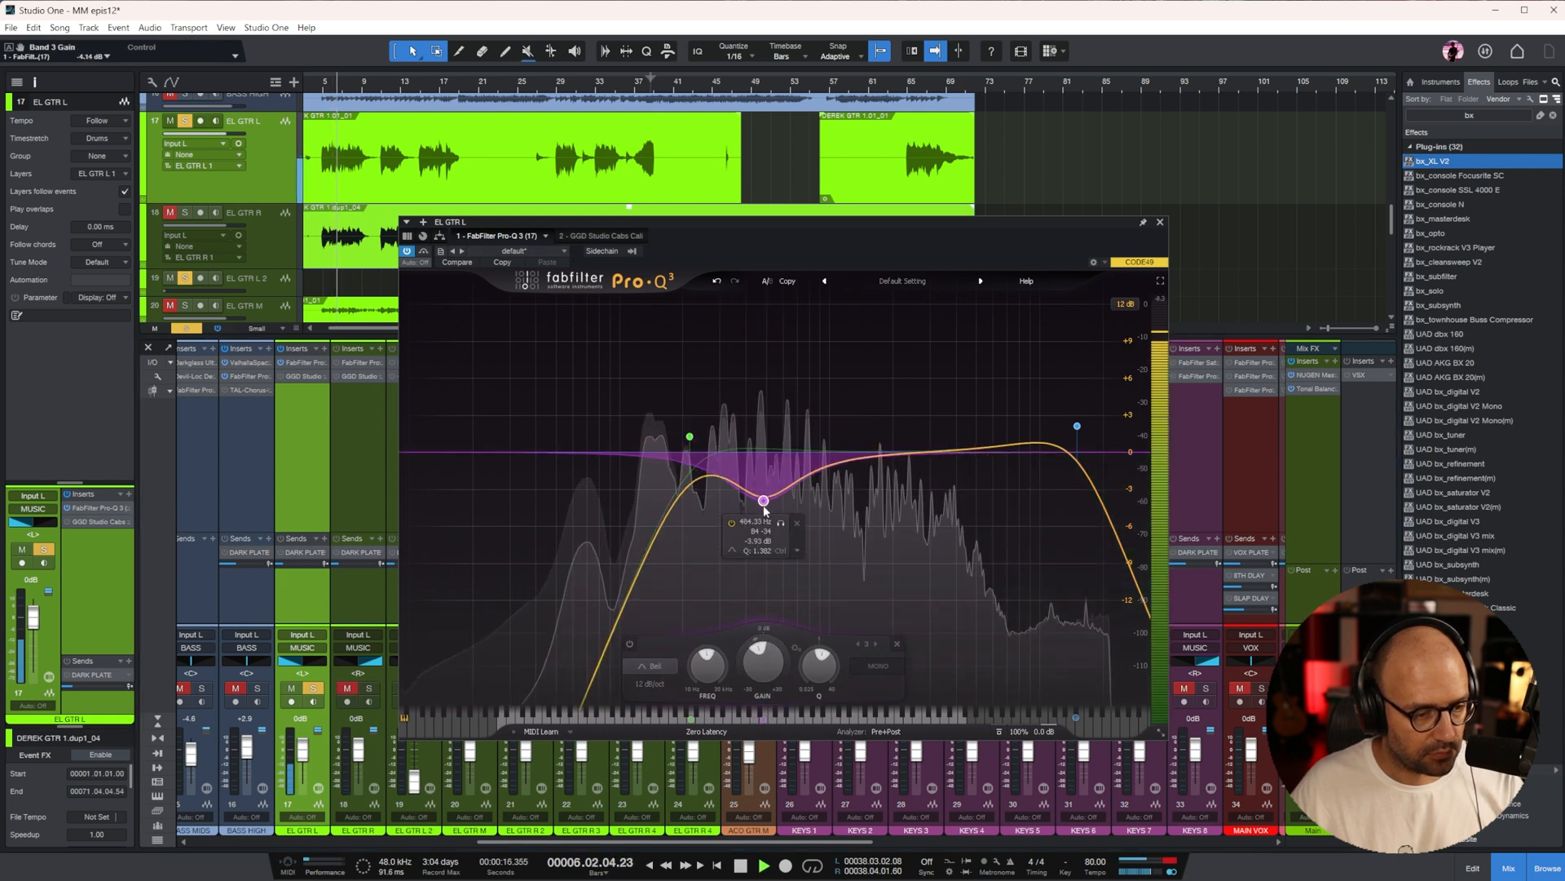
Lower EL GTR L's high cut to about 3962 Hz and add a wide boost of about 3 dB near 1225 Hz
drag(1077, 426, 955, 426)
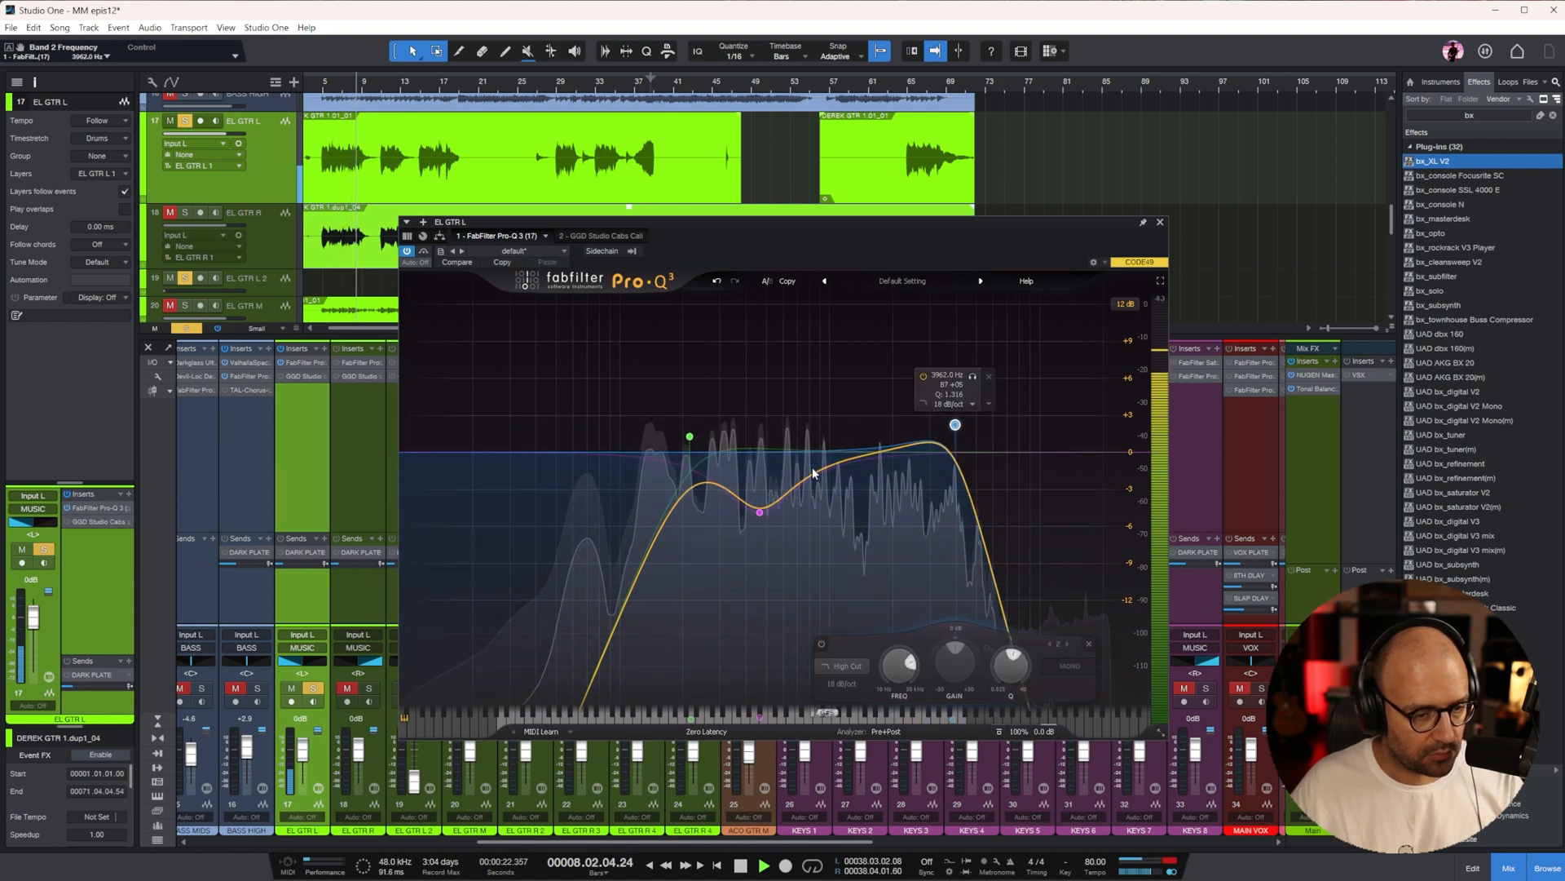
click(842, 436)
drag(845, 440, 852, 420)
scroll(852, 421, up, 1)
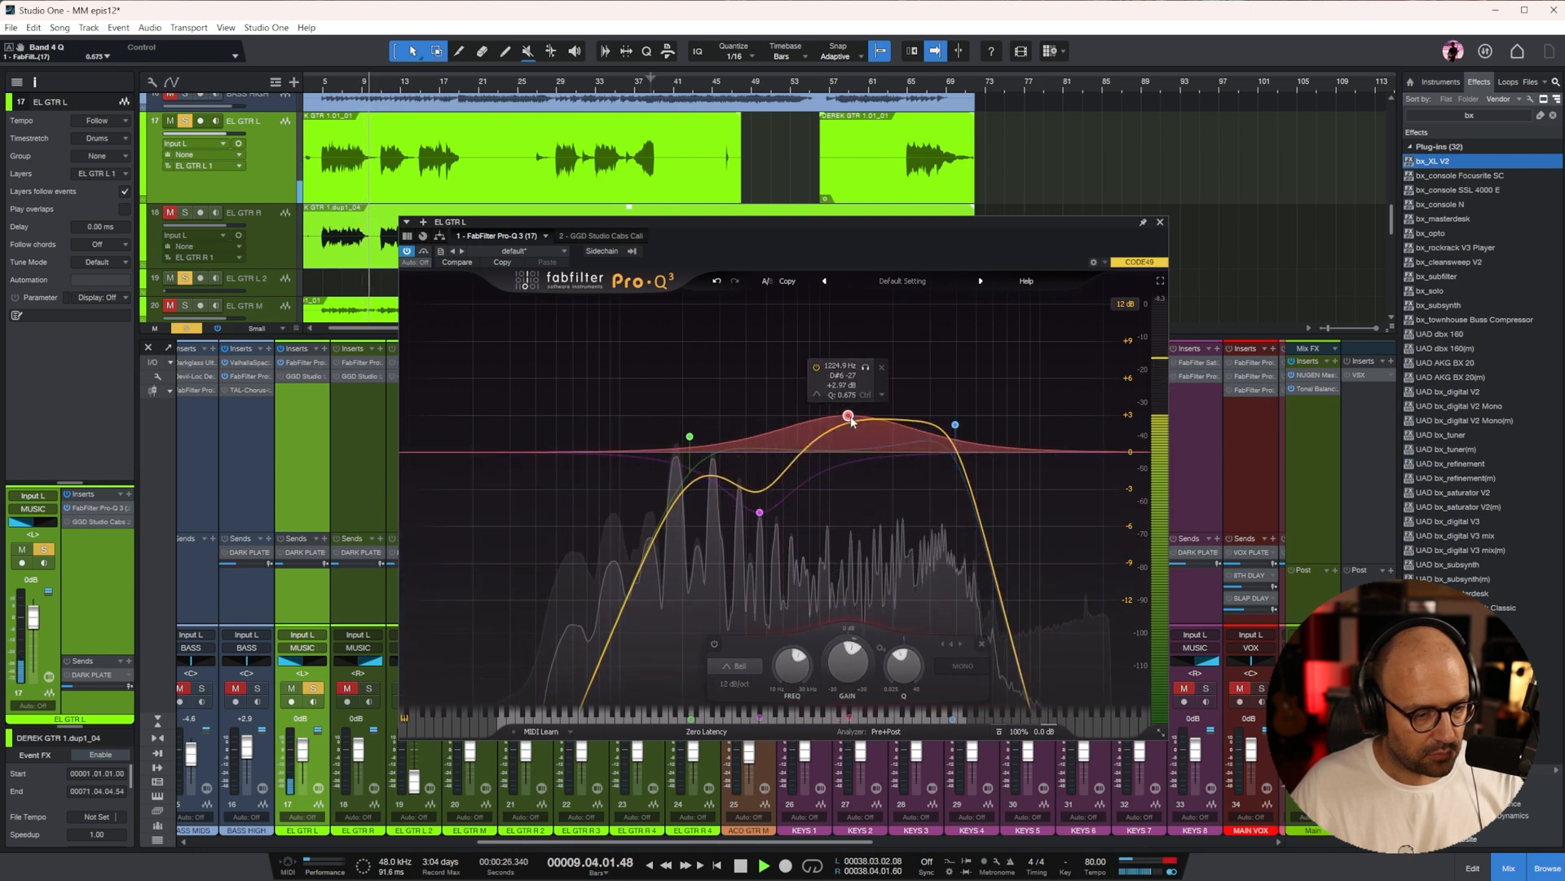
click(1160, 222)
key(space)
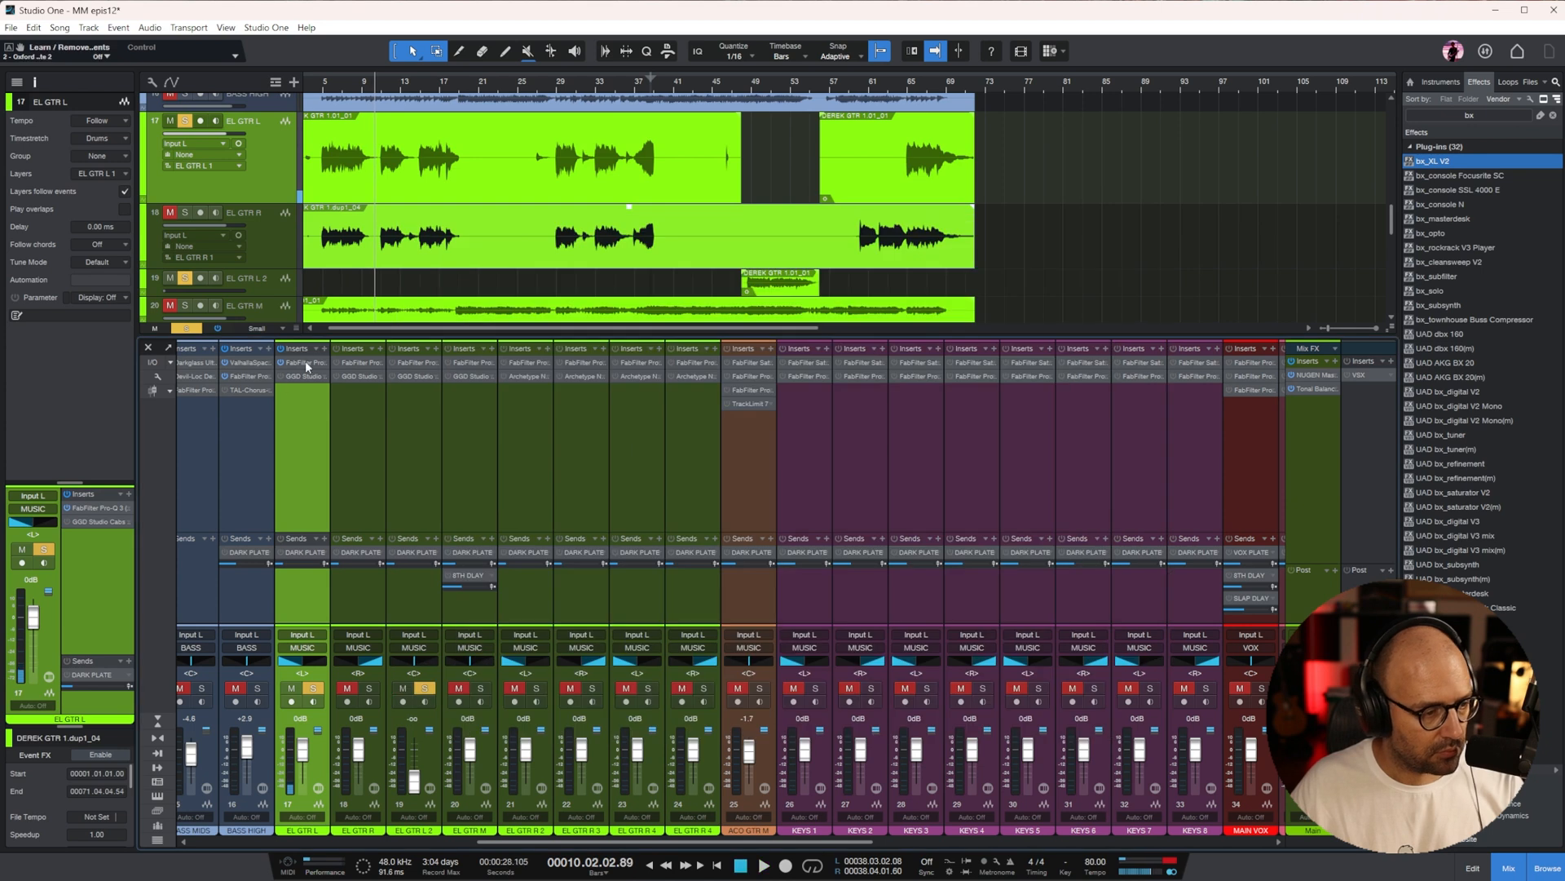
Copy EL GTR L's Pro-Q 3 settings to EL GTR R and set EL GTR L's DARK PLATE send to -21.6 dB
click(333, 84)
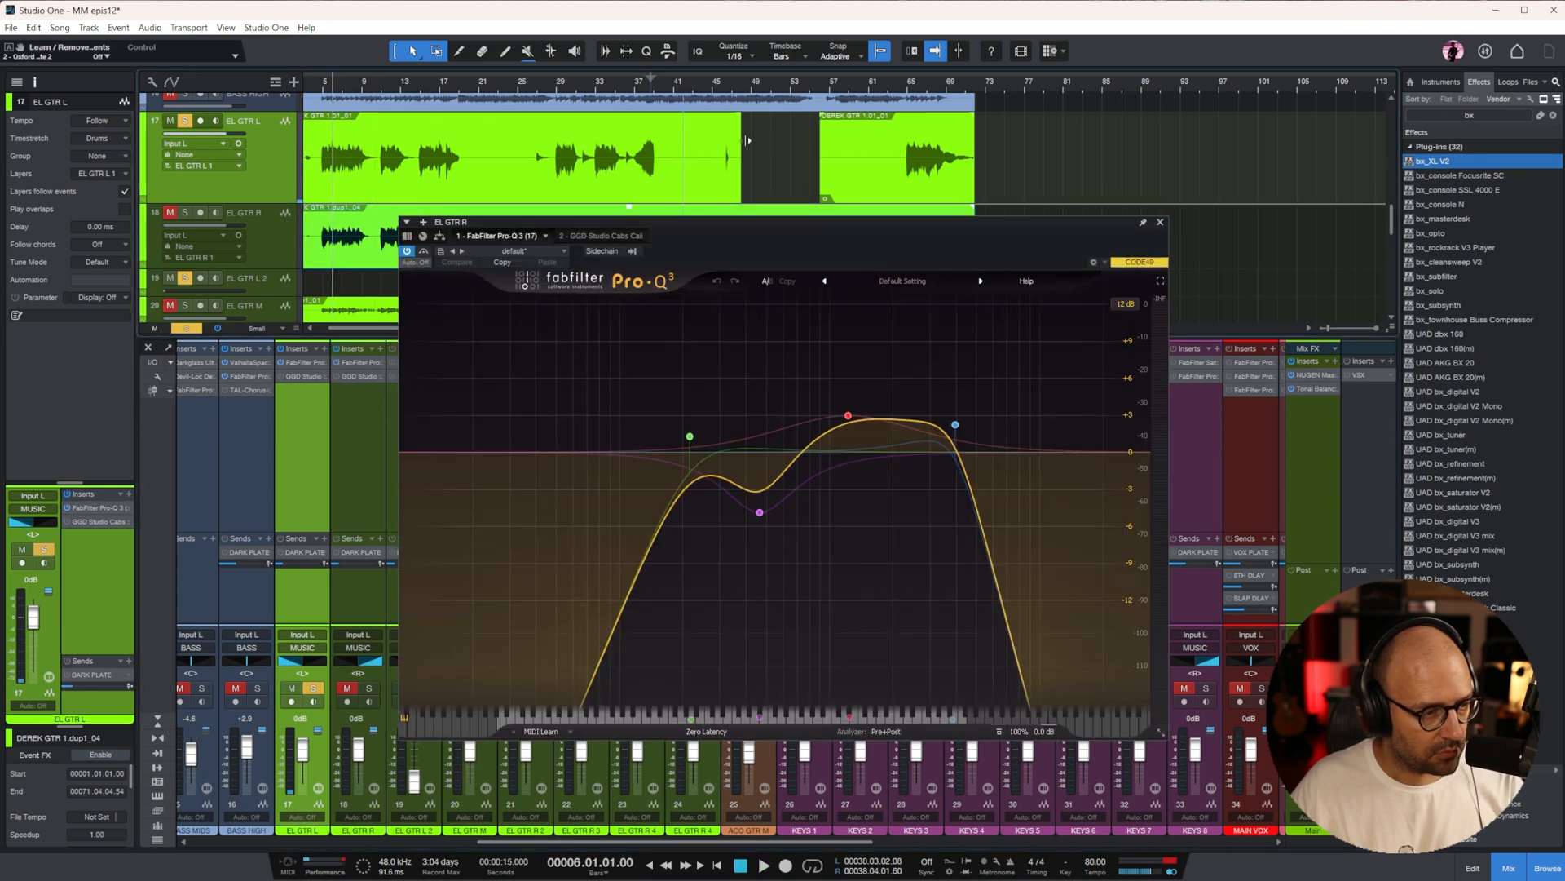
key(space)
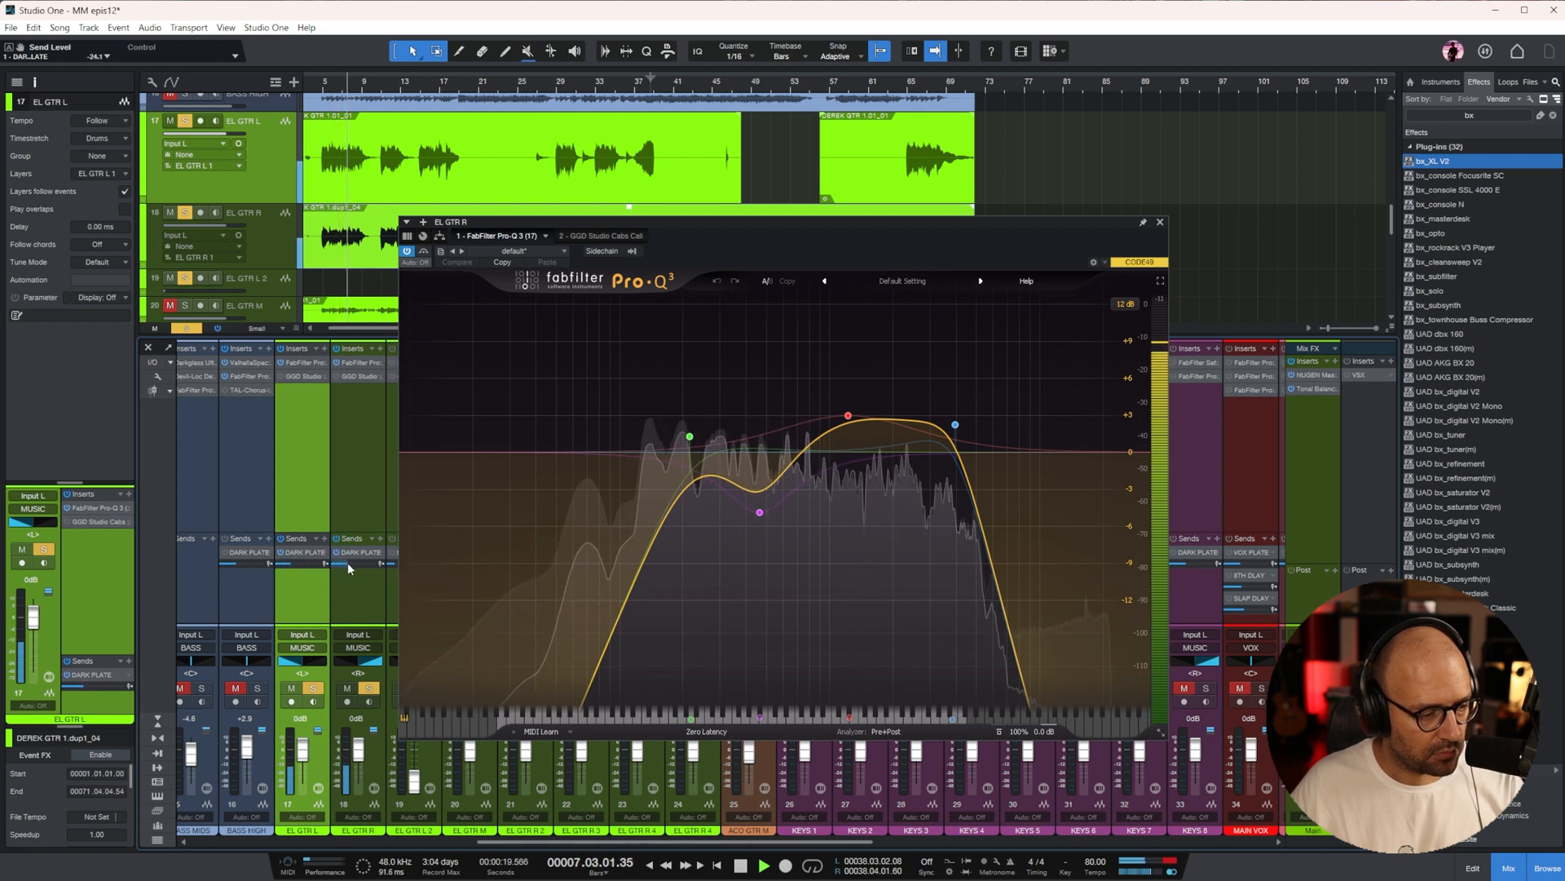
key(space)
click(1160, 221)
key(space)
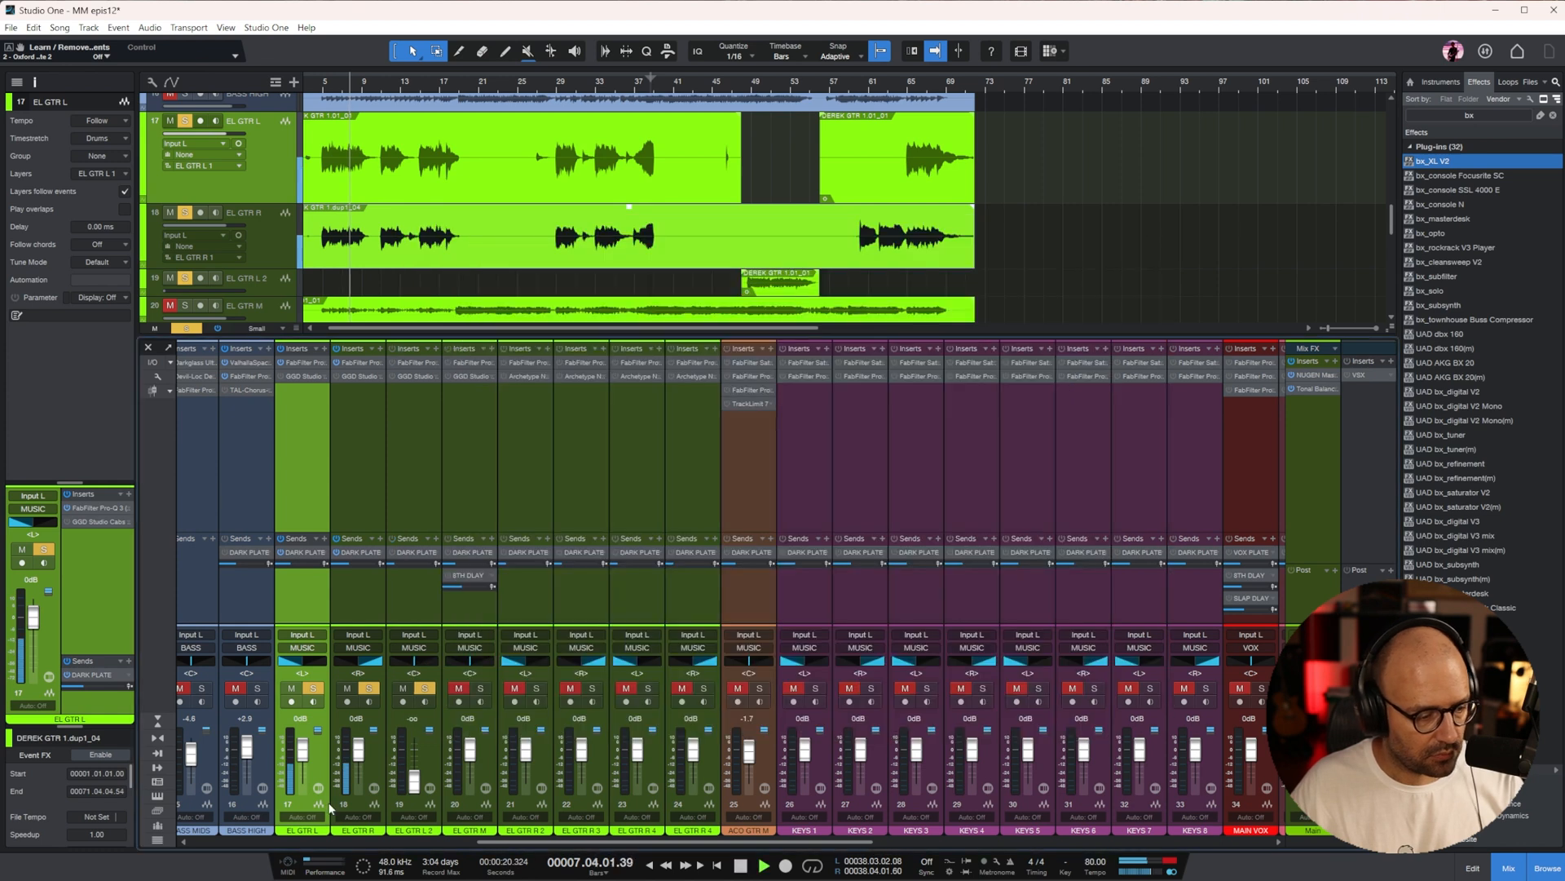
drag(289, 564, 294, 564)
Unmute and solo EL GTR M and play it with the other guitars from bar 5
drag(502, 841, 447, 840)
scroll(516, 210, down, 3)
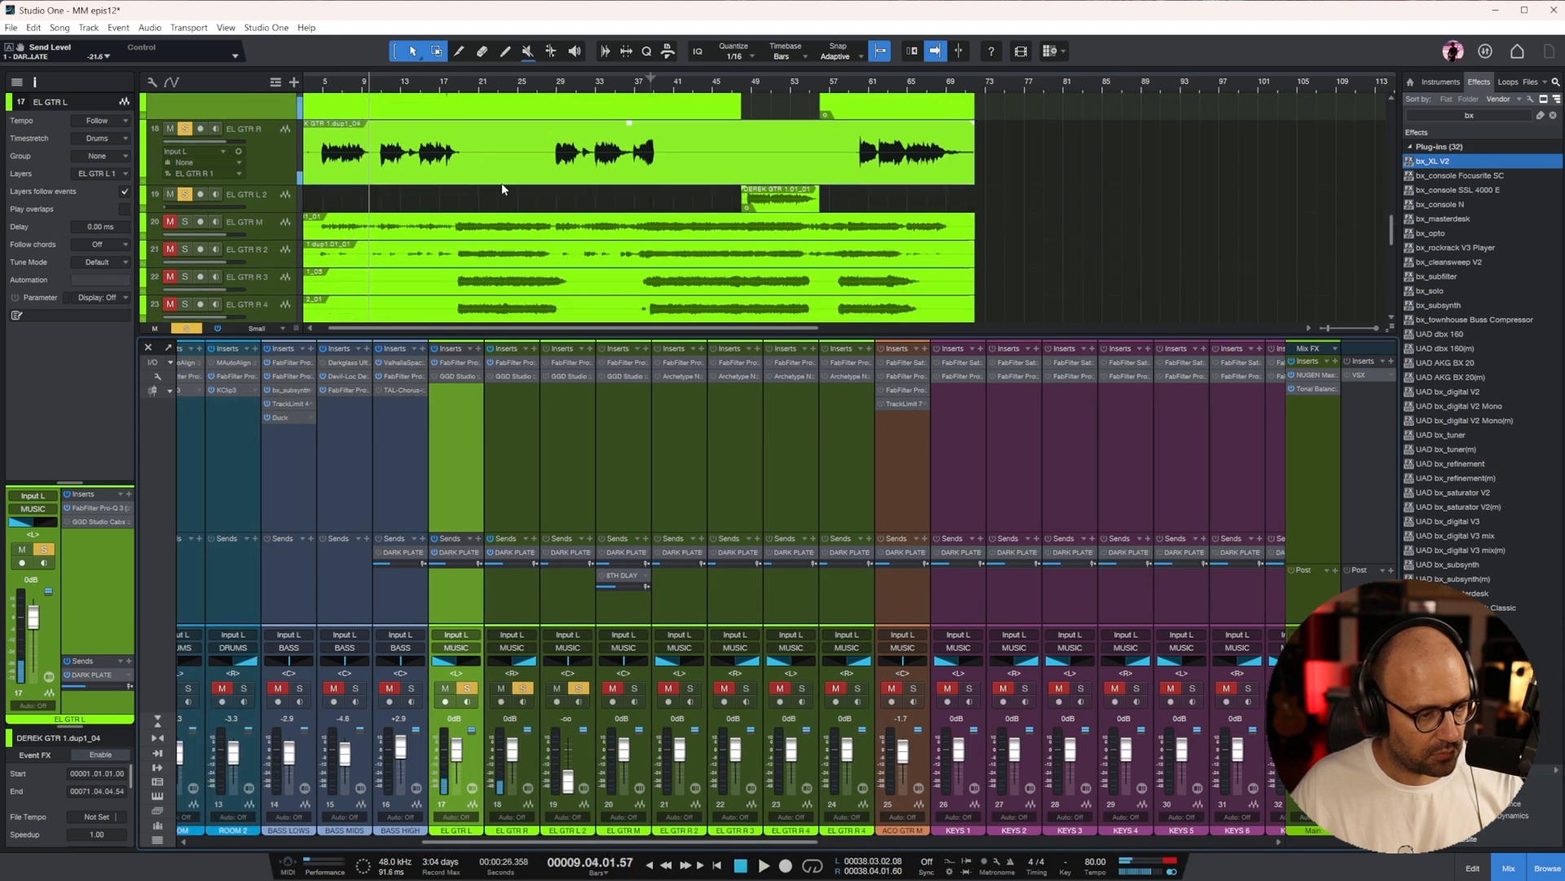
click(552, 481)
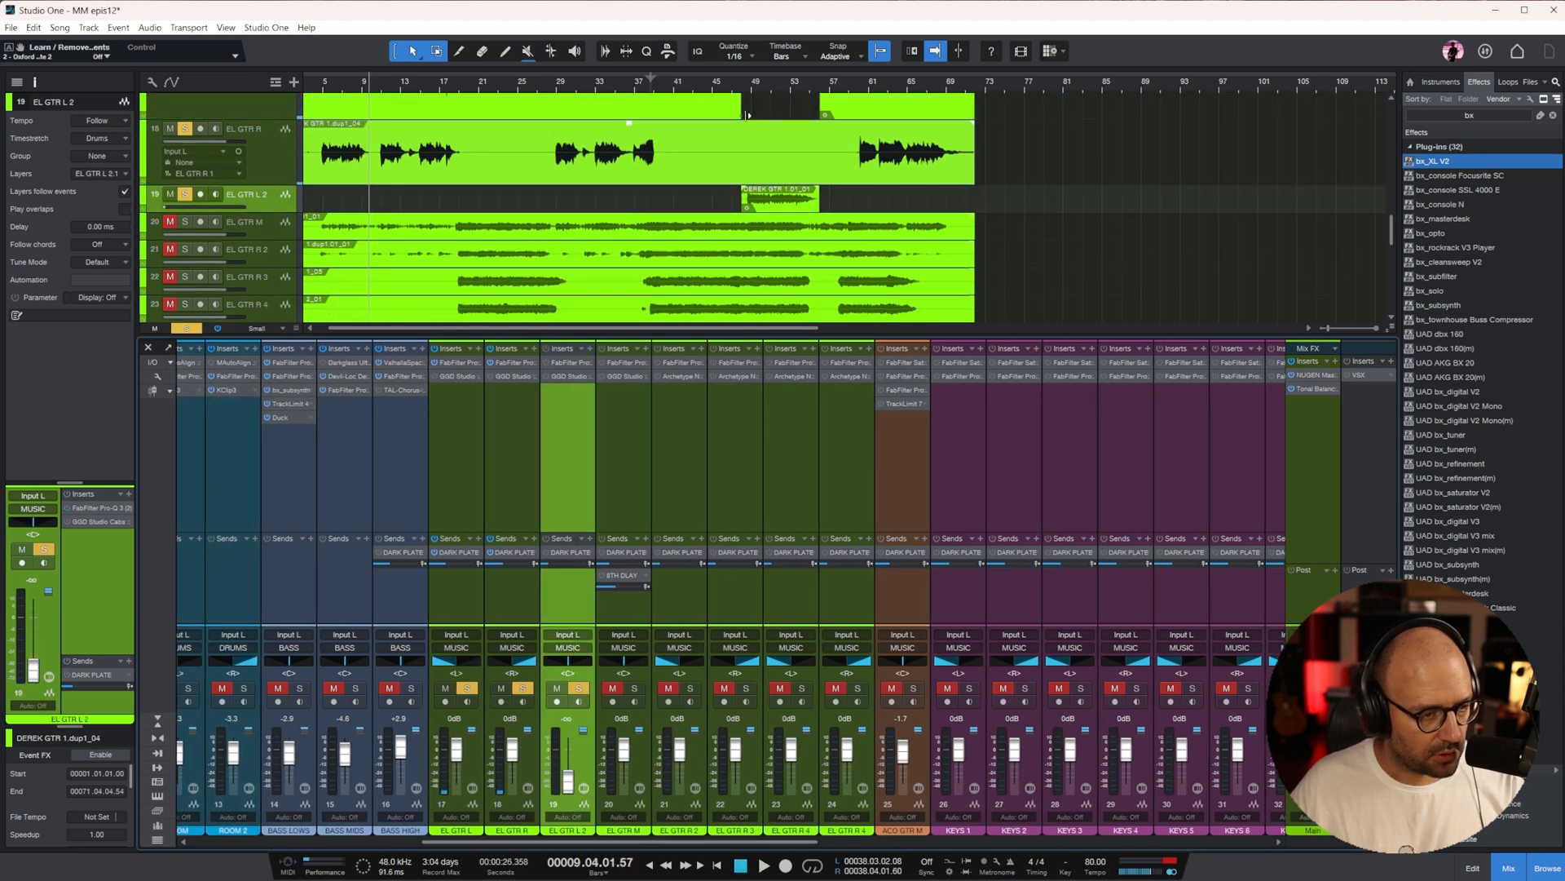
click(762, 81)
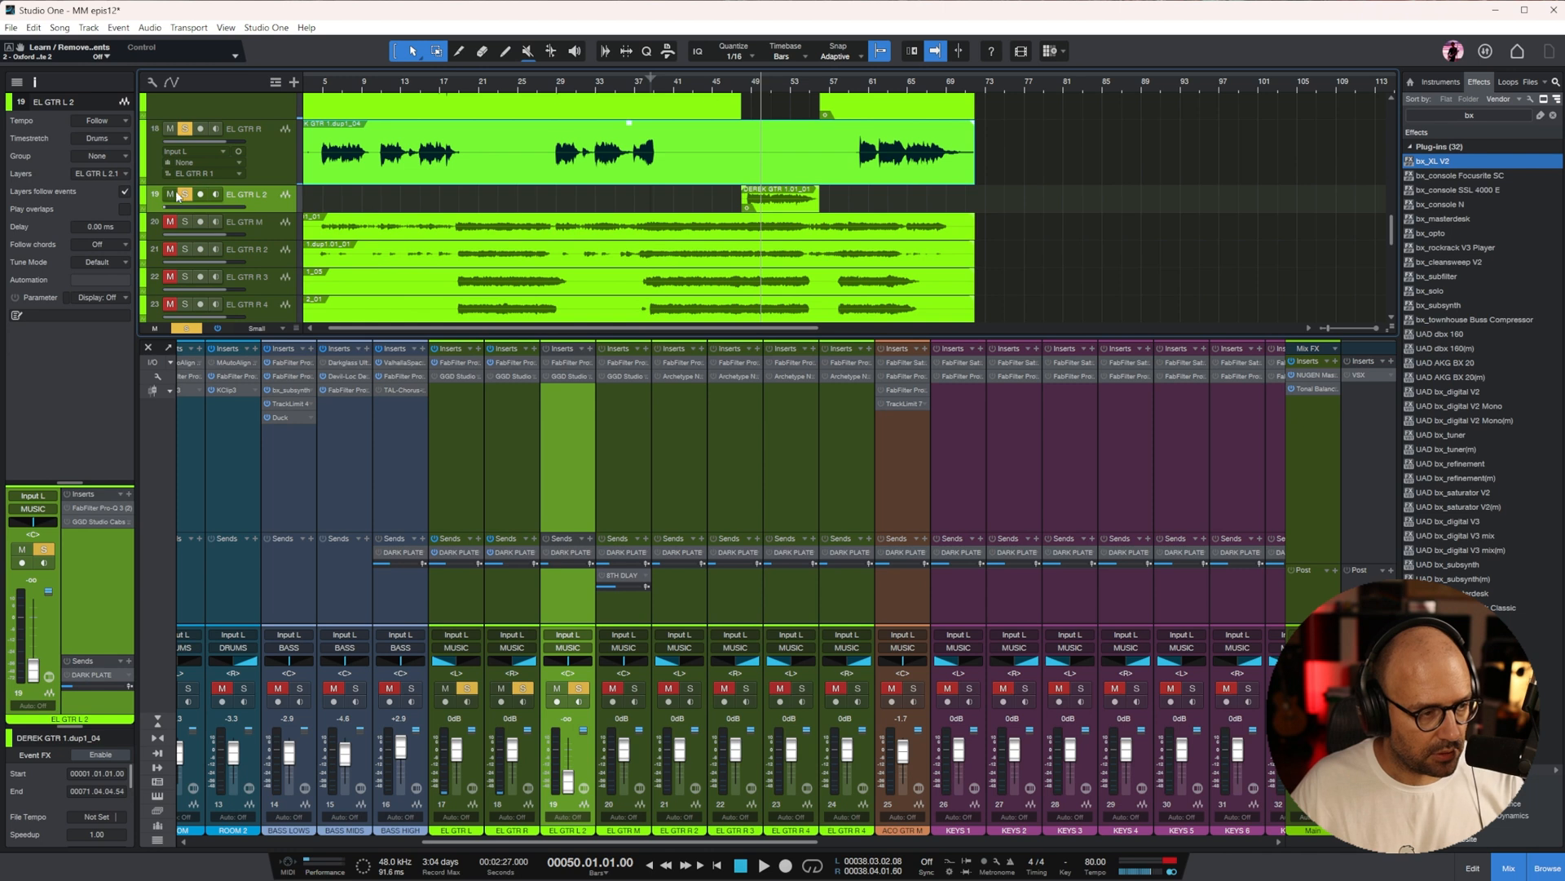
click(265, 225)
key(s)
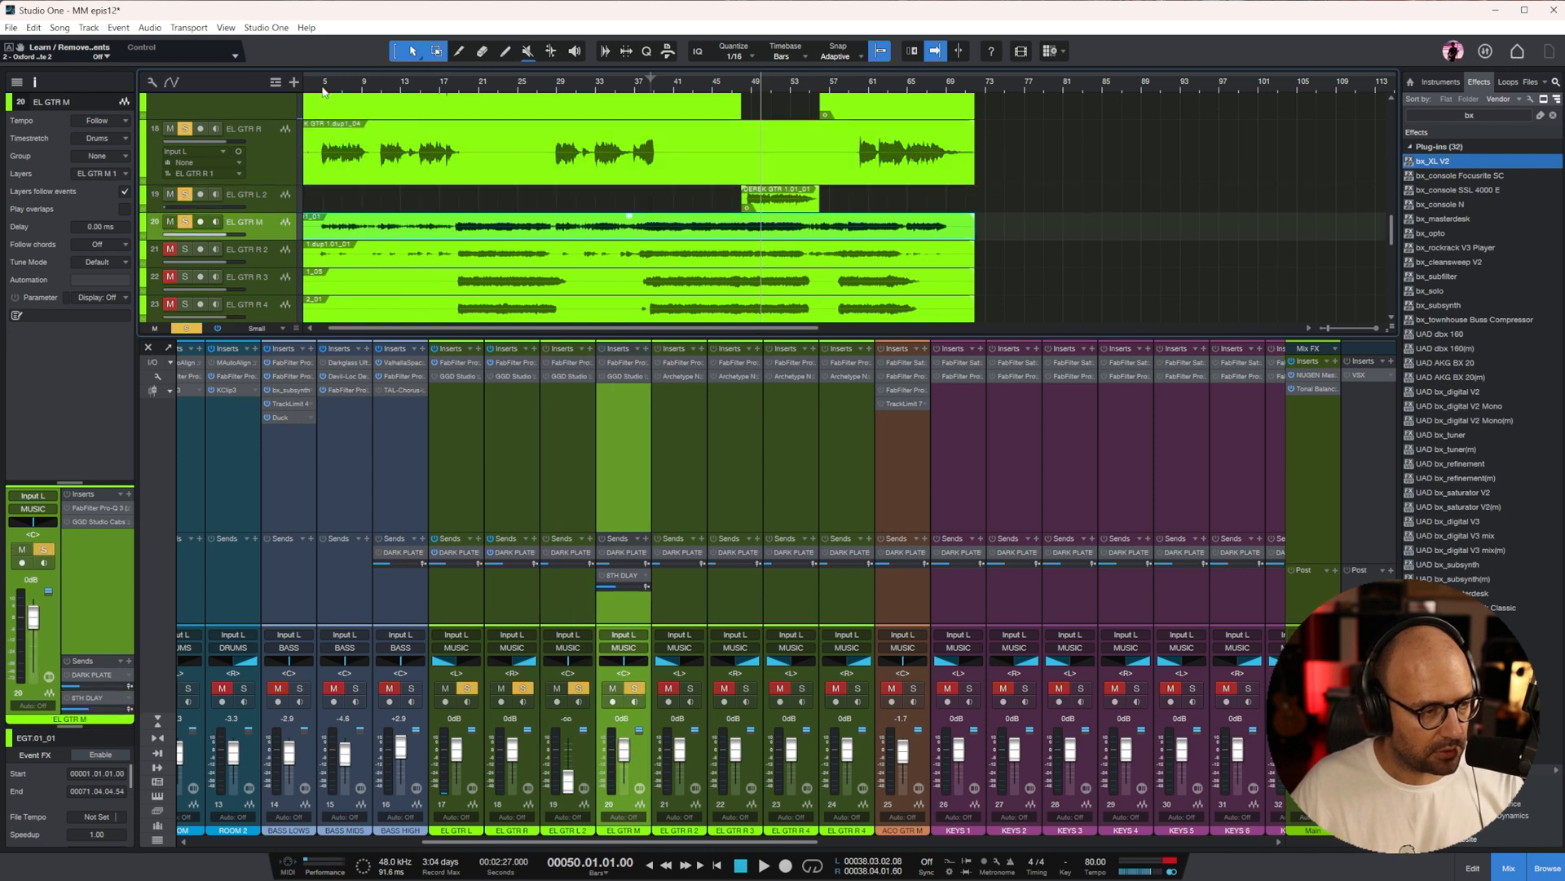
key(space)
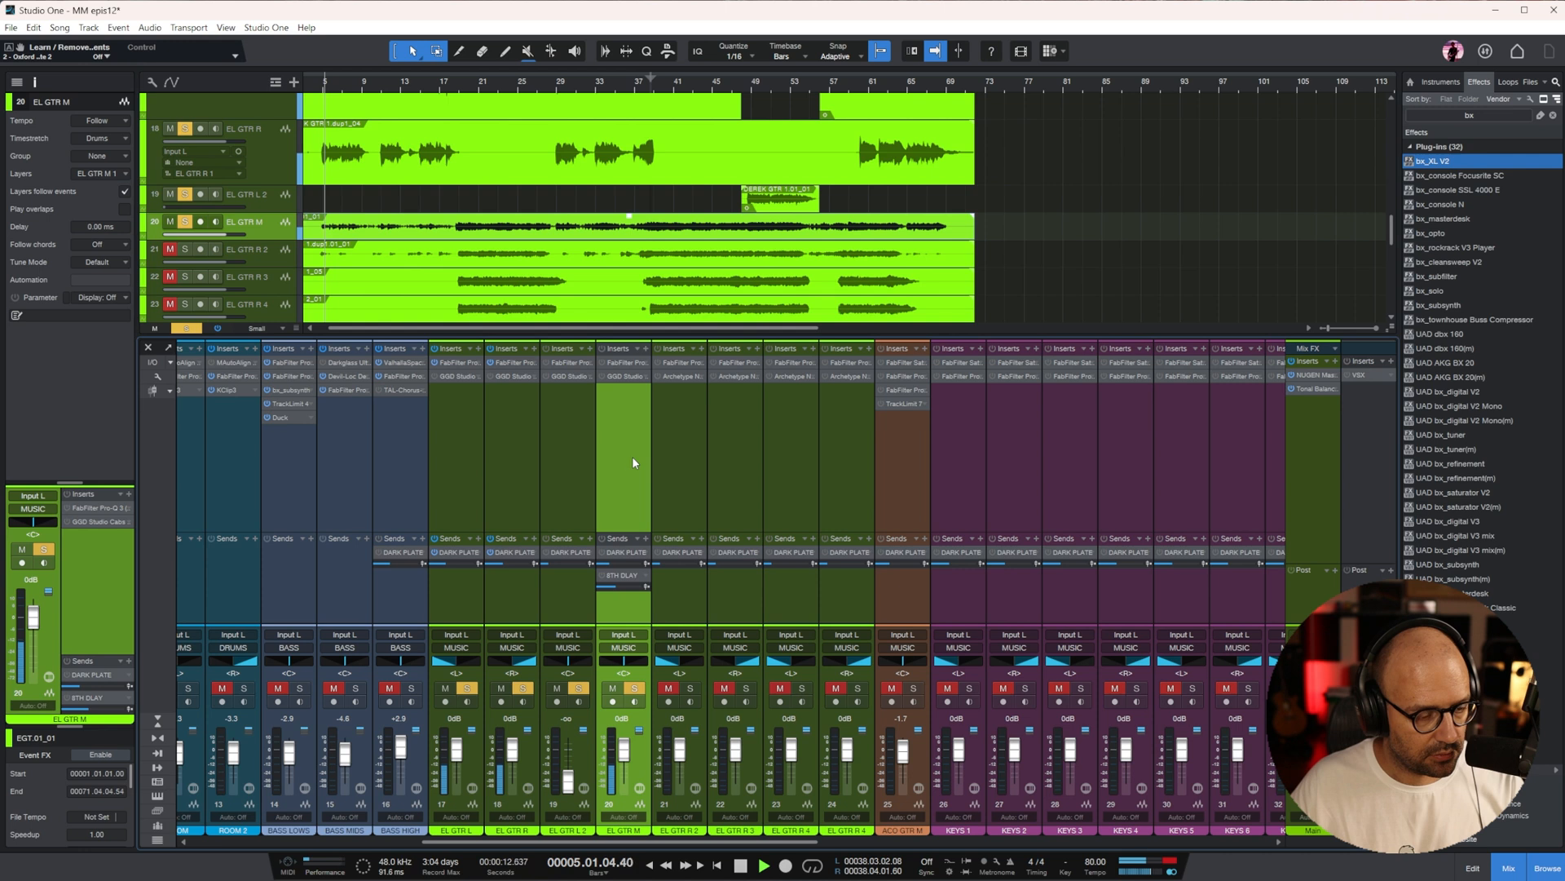
In EL GTR M's Pro-Q 3, set the low cut near 180 Hz and add a gentle low-shelf reduction near 679 Hz
click(623, 365)
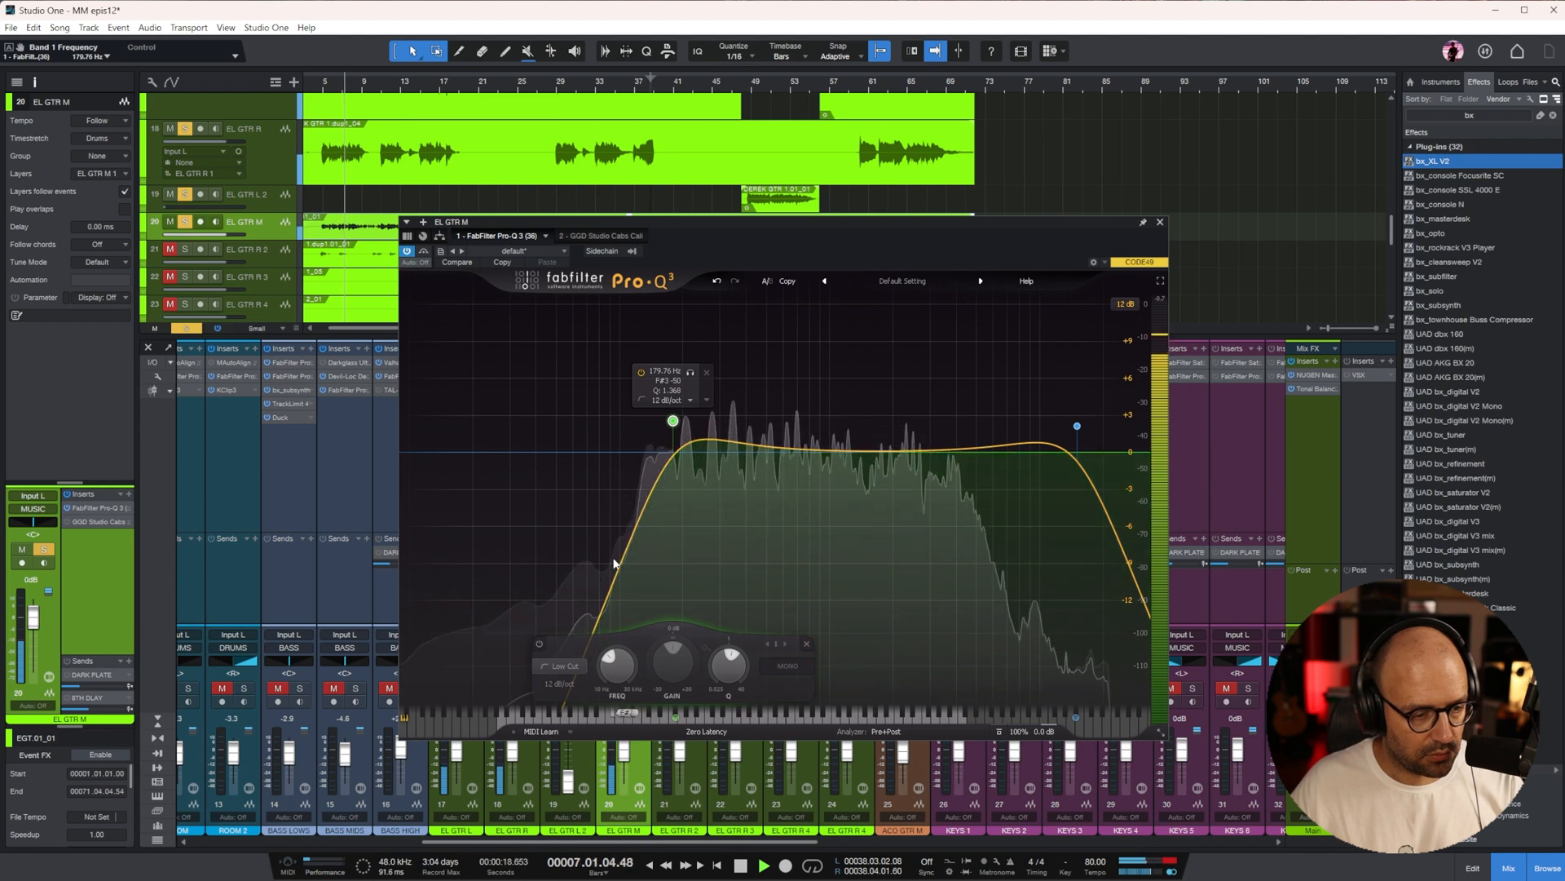
click(794, 448)
right_click(794, 448)
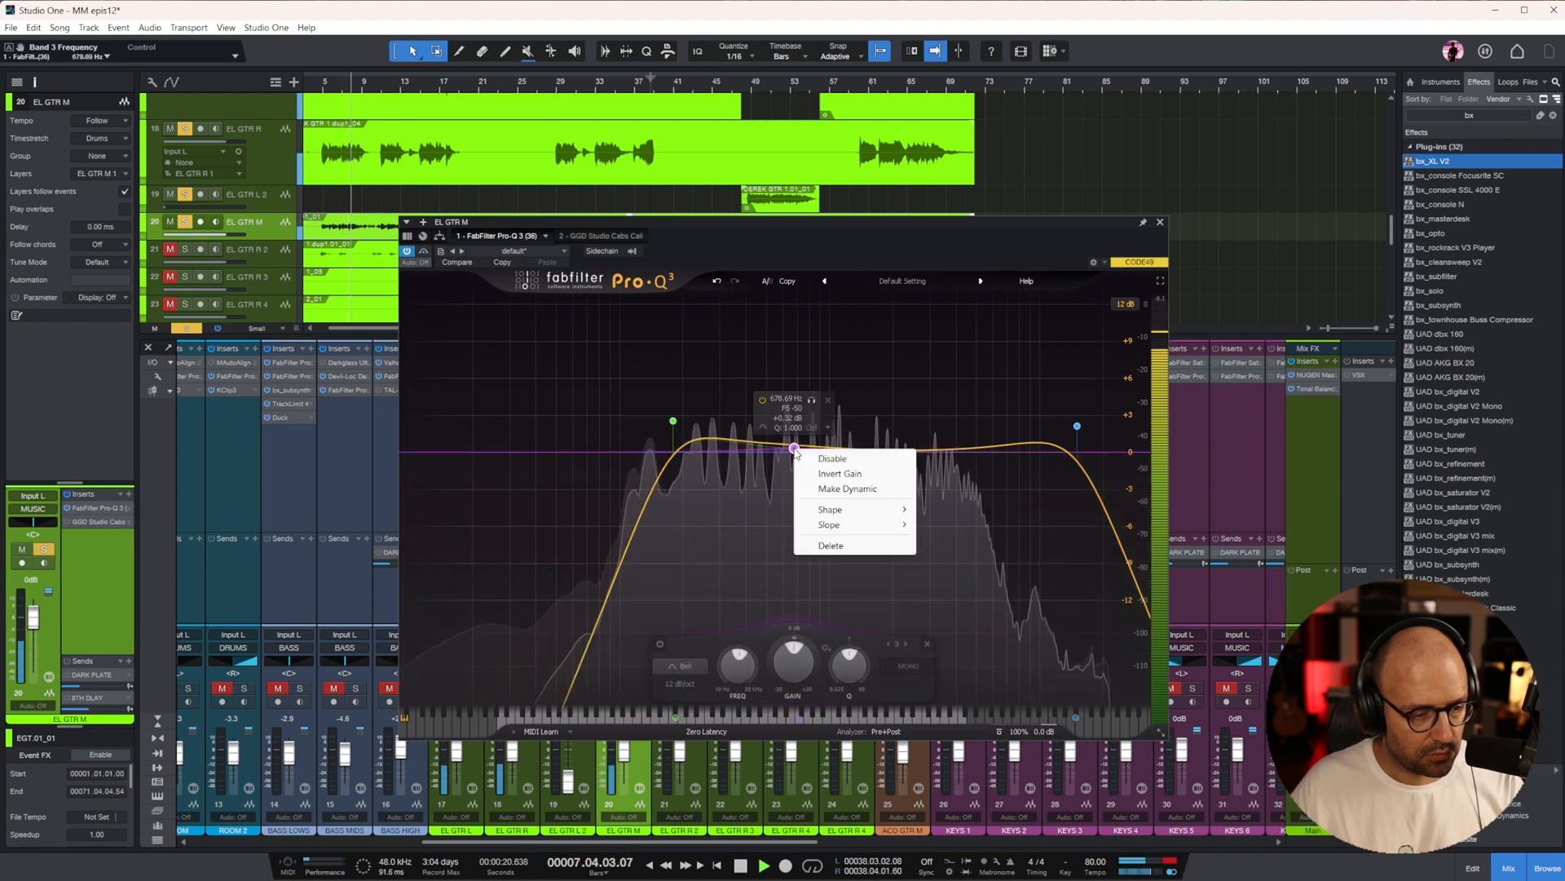
mouse_move(830, 509)
click(958, 521)
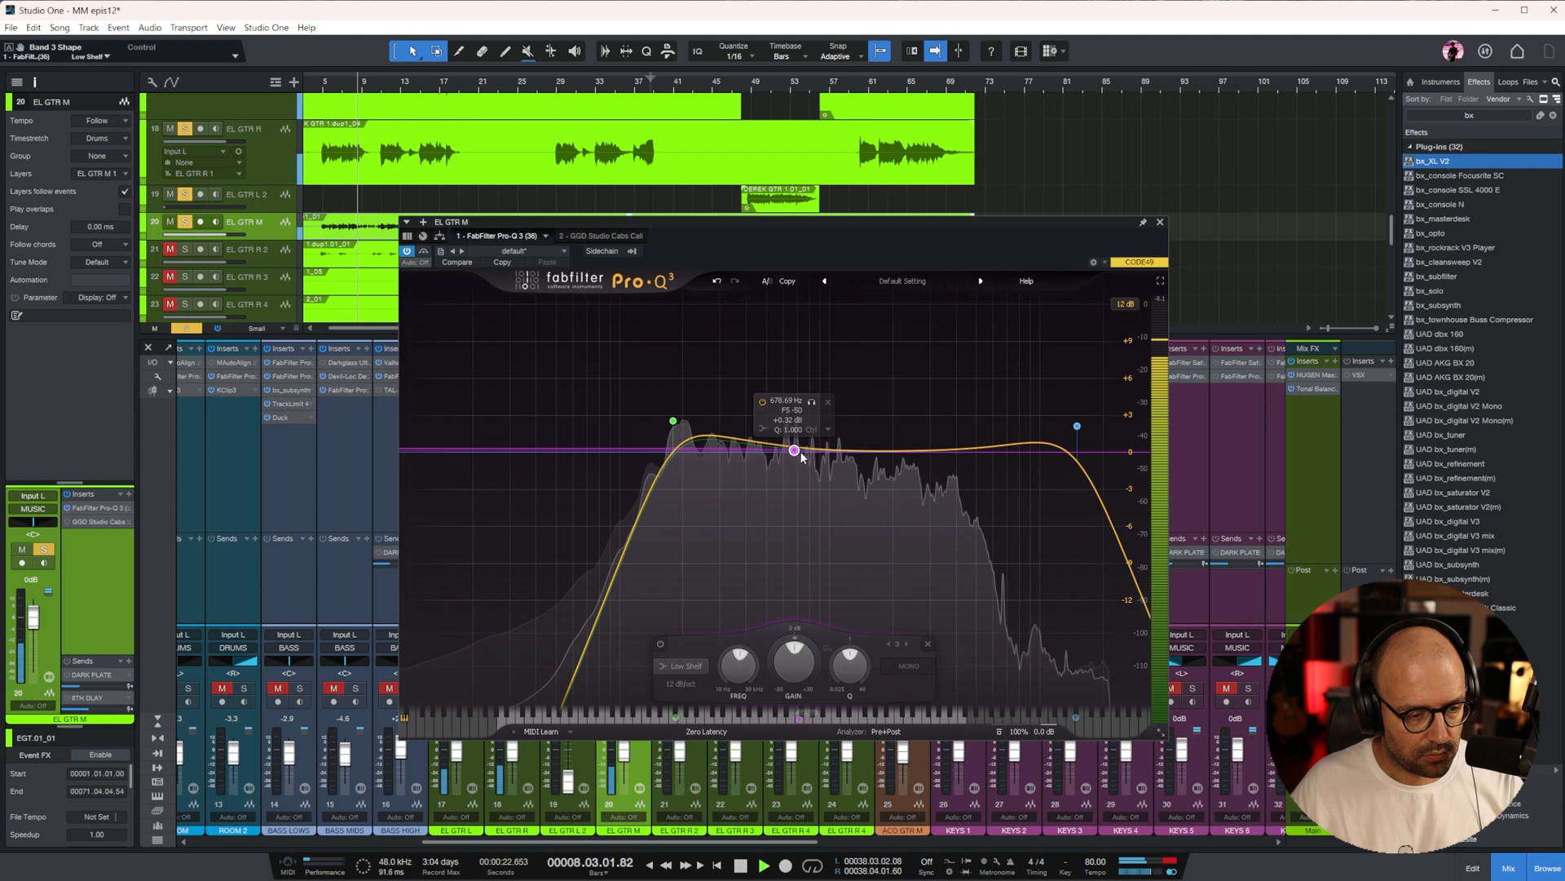
drag(795, 450, 802, 480)
Lower EL GTR M's high cut and add a broad upper-mid boost of about 1.8 dB, closing the equalizer
drag(1077, 425, 873, 430)
scroll(873, 434, down, 3)
click(1160, 222)
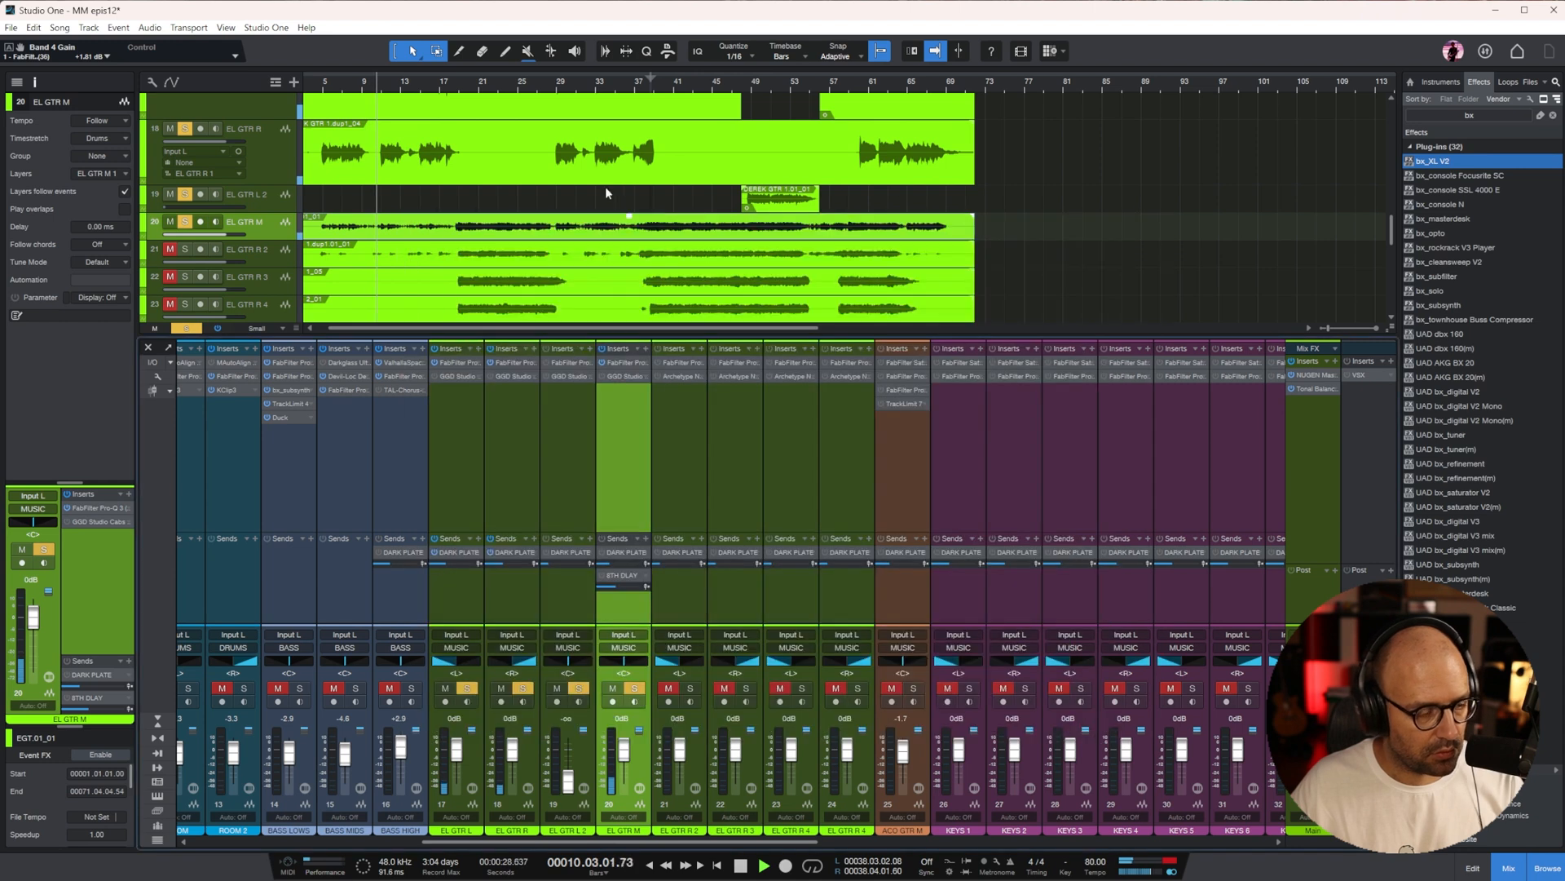
key(space)
Clear the plug-in search and insert FabFilter Pro-G (Mono) from the favorites on EL GTR L
click(362, 85)
click(1553, 115)
click(1517, 113)
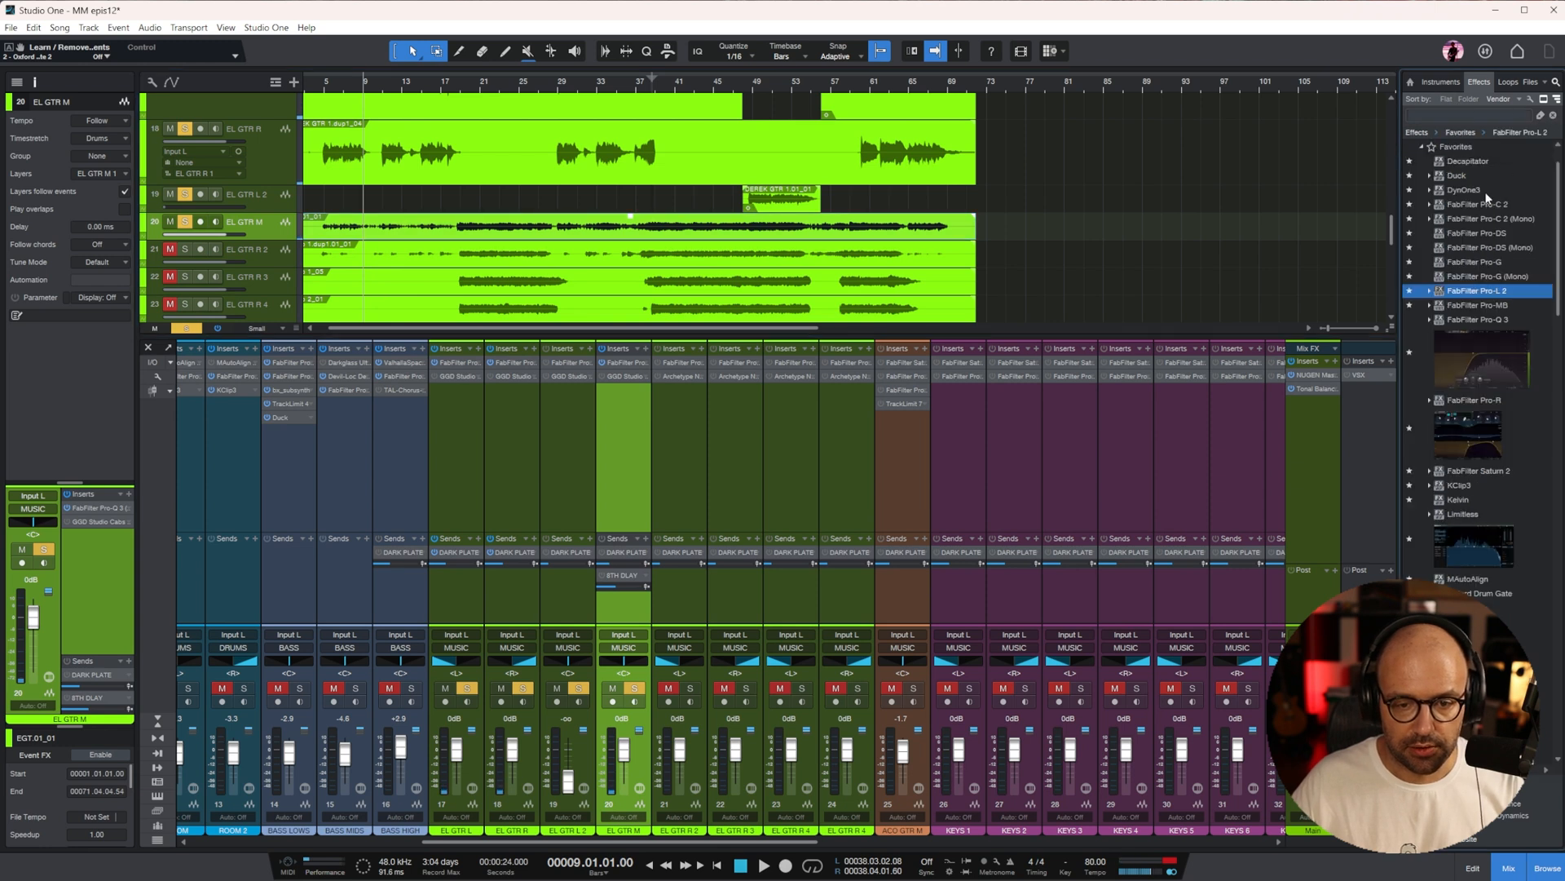
drag(1485, 278, 477, 455)
Adjust the threshold and lengthen the hold of EL GTR L's Pro-G gate during playback, with the arrangement zoomed in
click(354, 85)
key(space)
key(e)
drag(458, 332, 461, 352)
drag(766, 316, 770, 258)
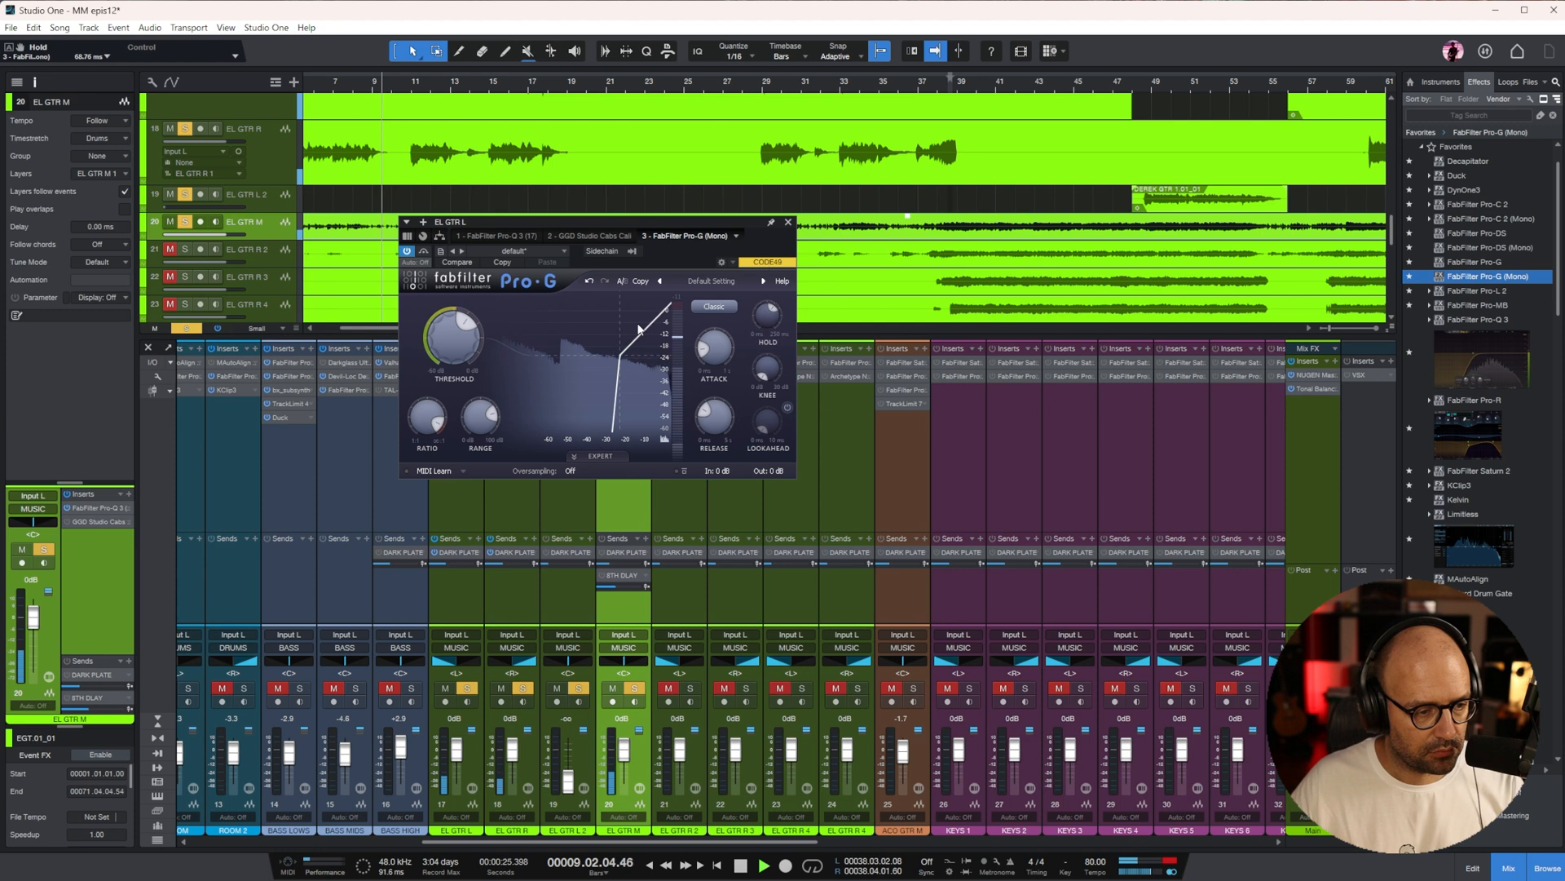
click(787, 222)
Copy the Pro-G gate from EL GTR L to EL GTR R and raise the EL GTR M fader to +1.2 dB
drag(452, 385, 503, 394)
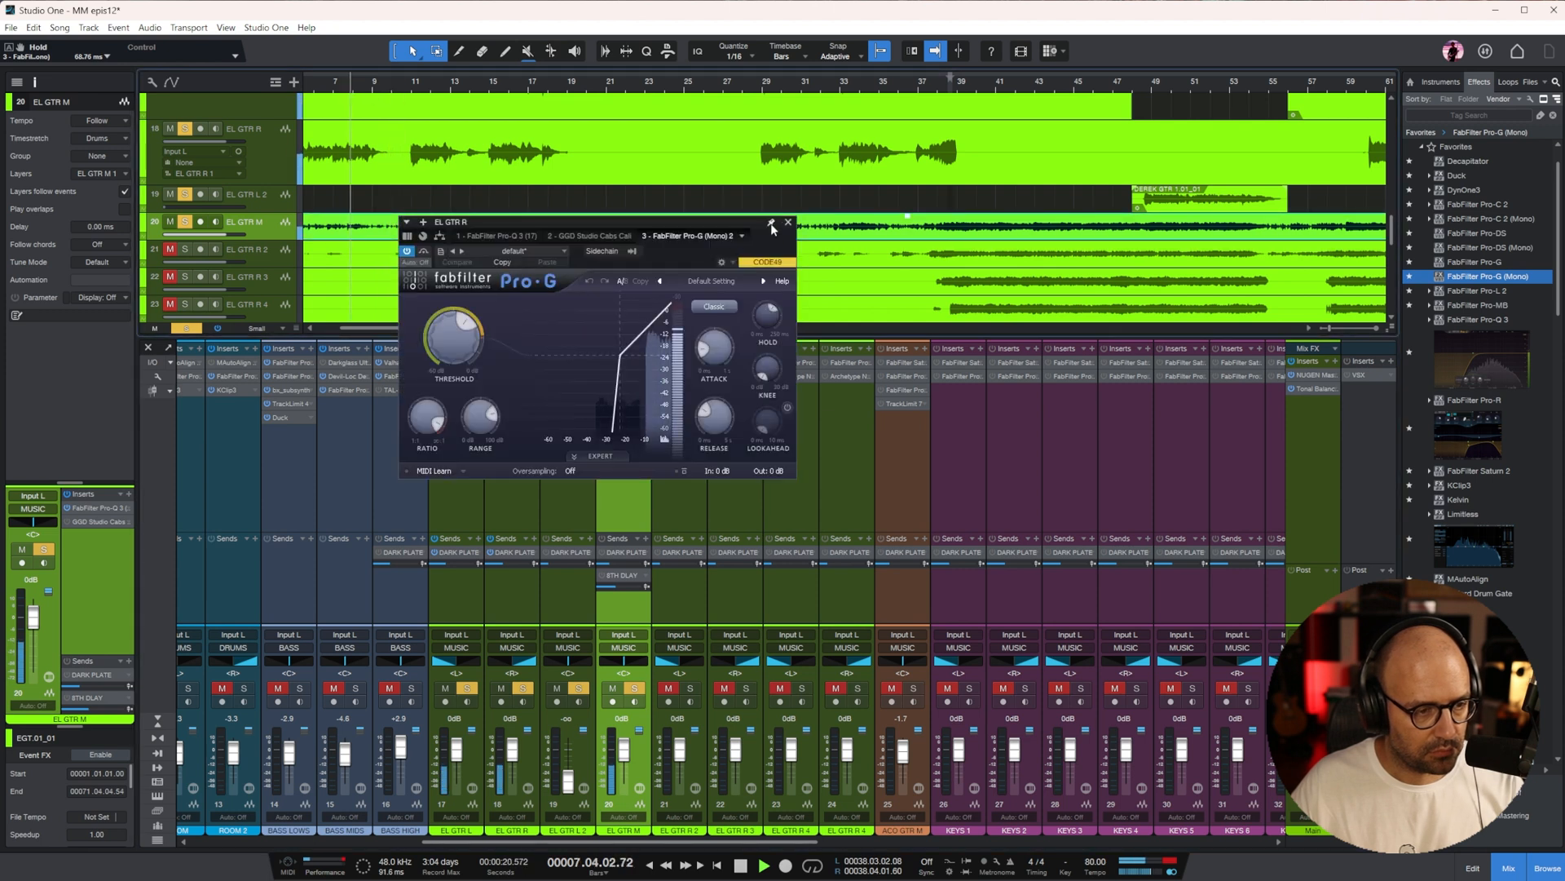
click(787, 222)
drag(625, 748, 626, 746)
click(632, 459)
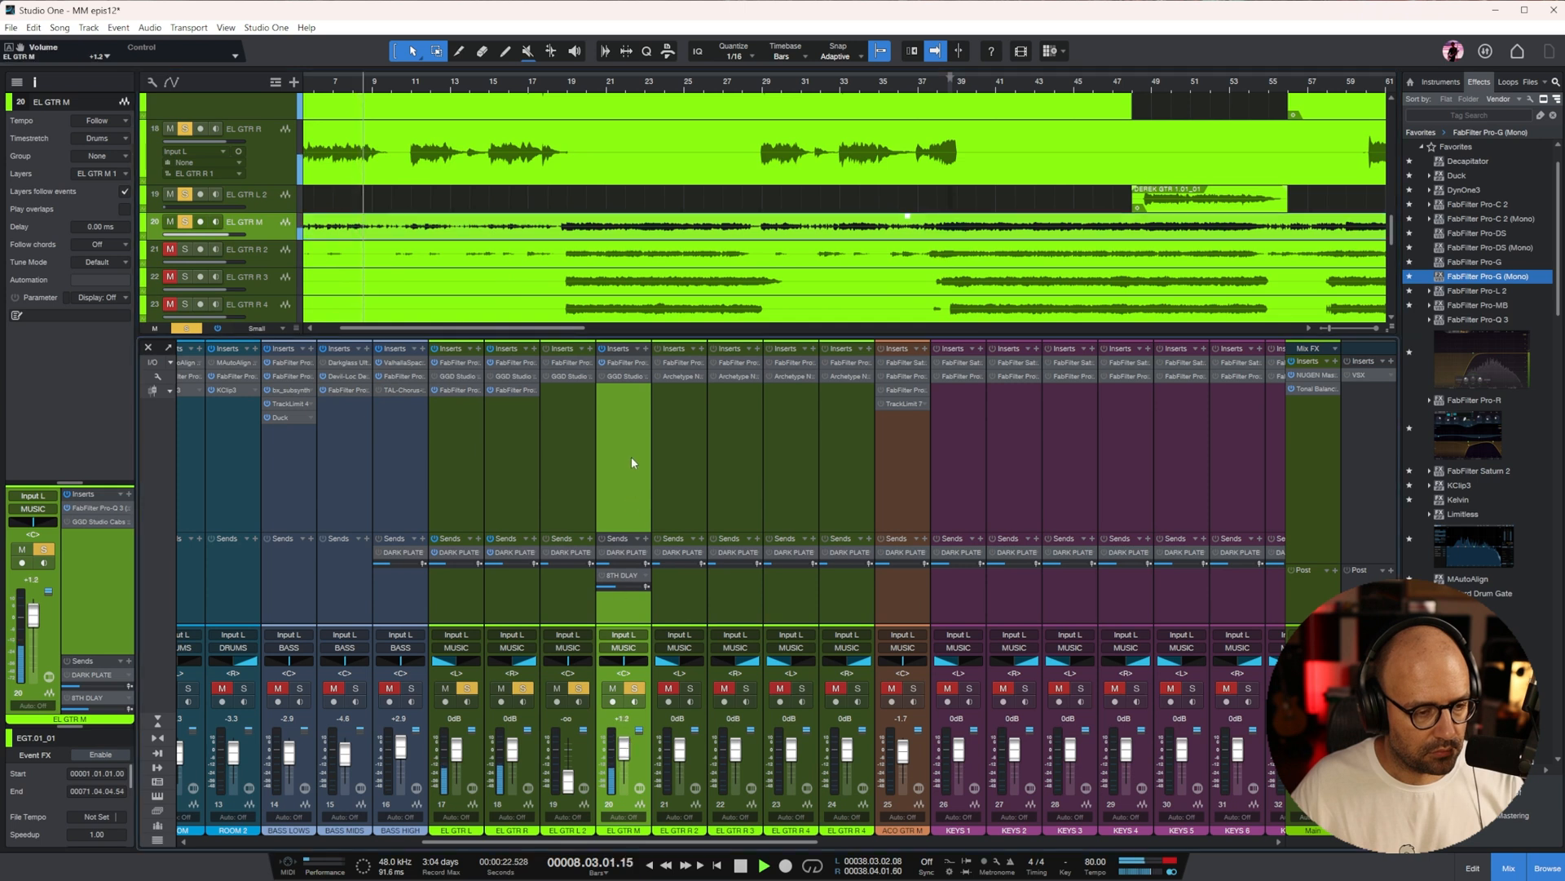
Place the playhead in the quiet passage before bar 5 and insert RX 8 Guitar De-noise on EL GTR M
drag(523, 328, 499, 328)
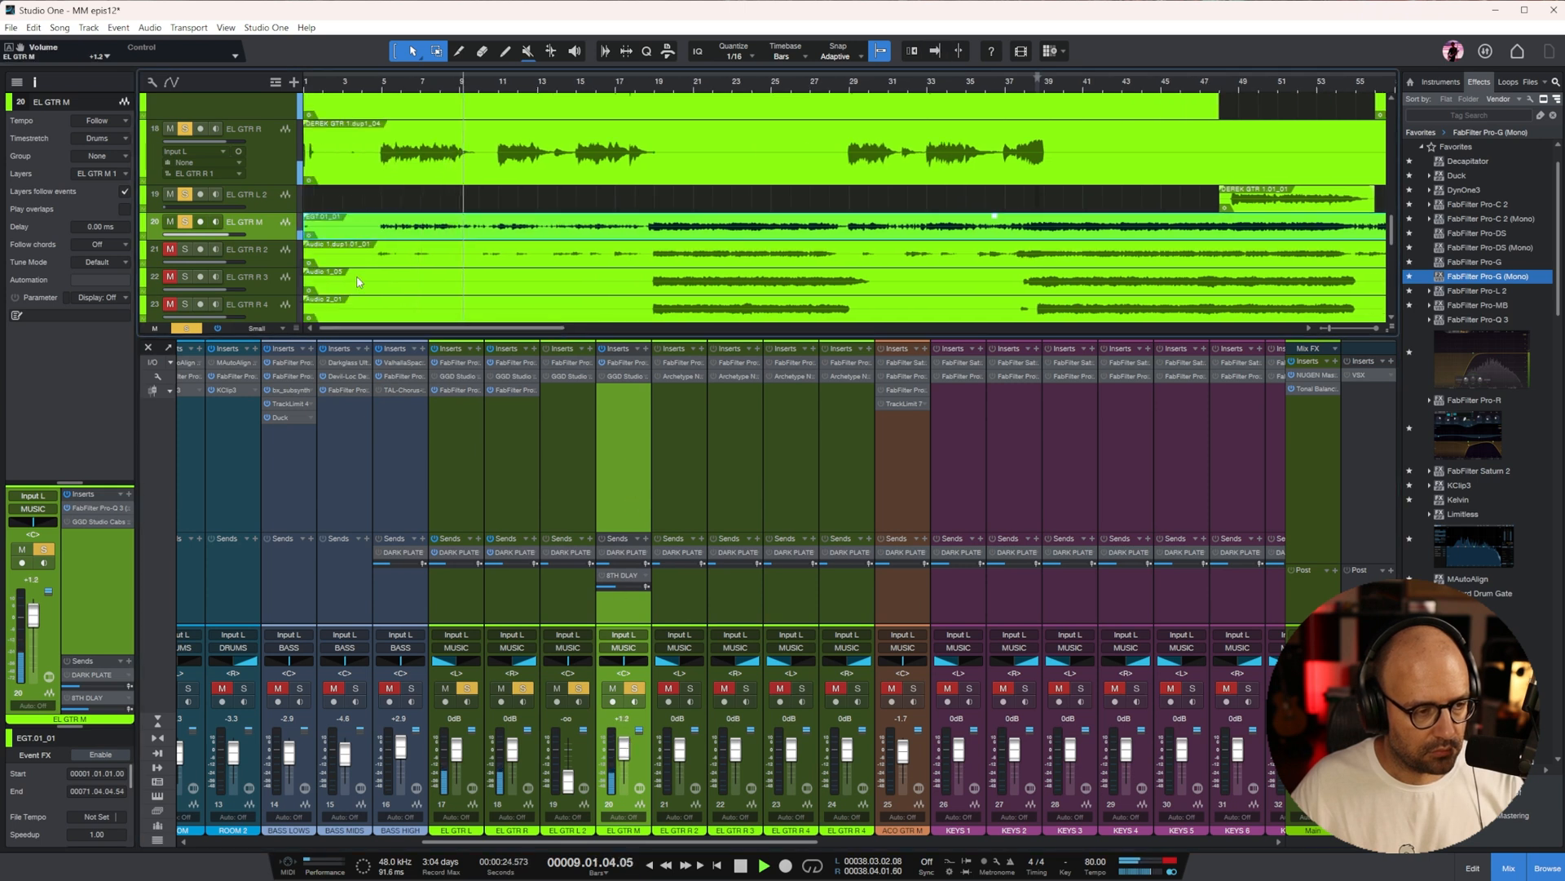
click(358, 77)
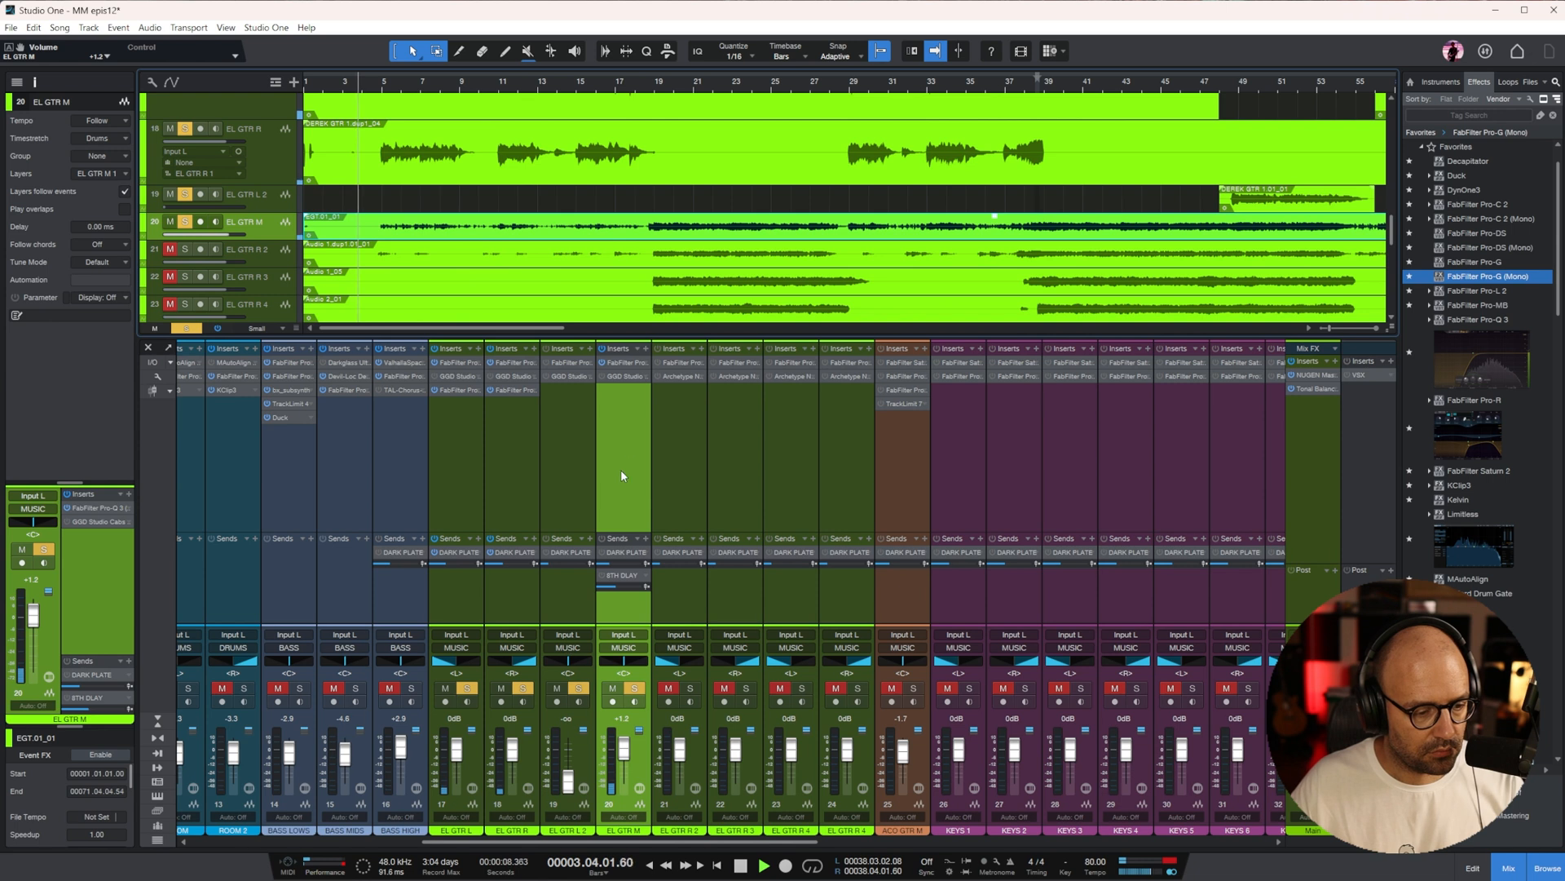
click(1483, 118)
text(rx)
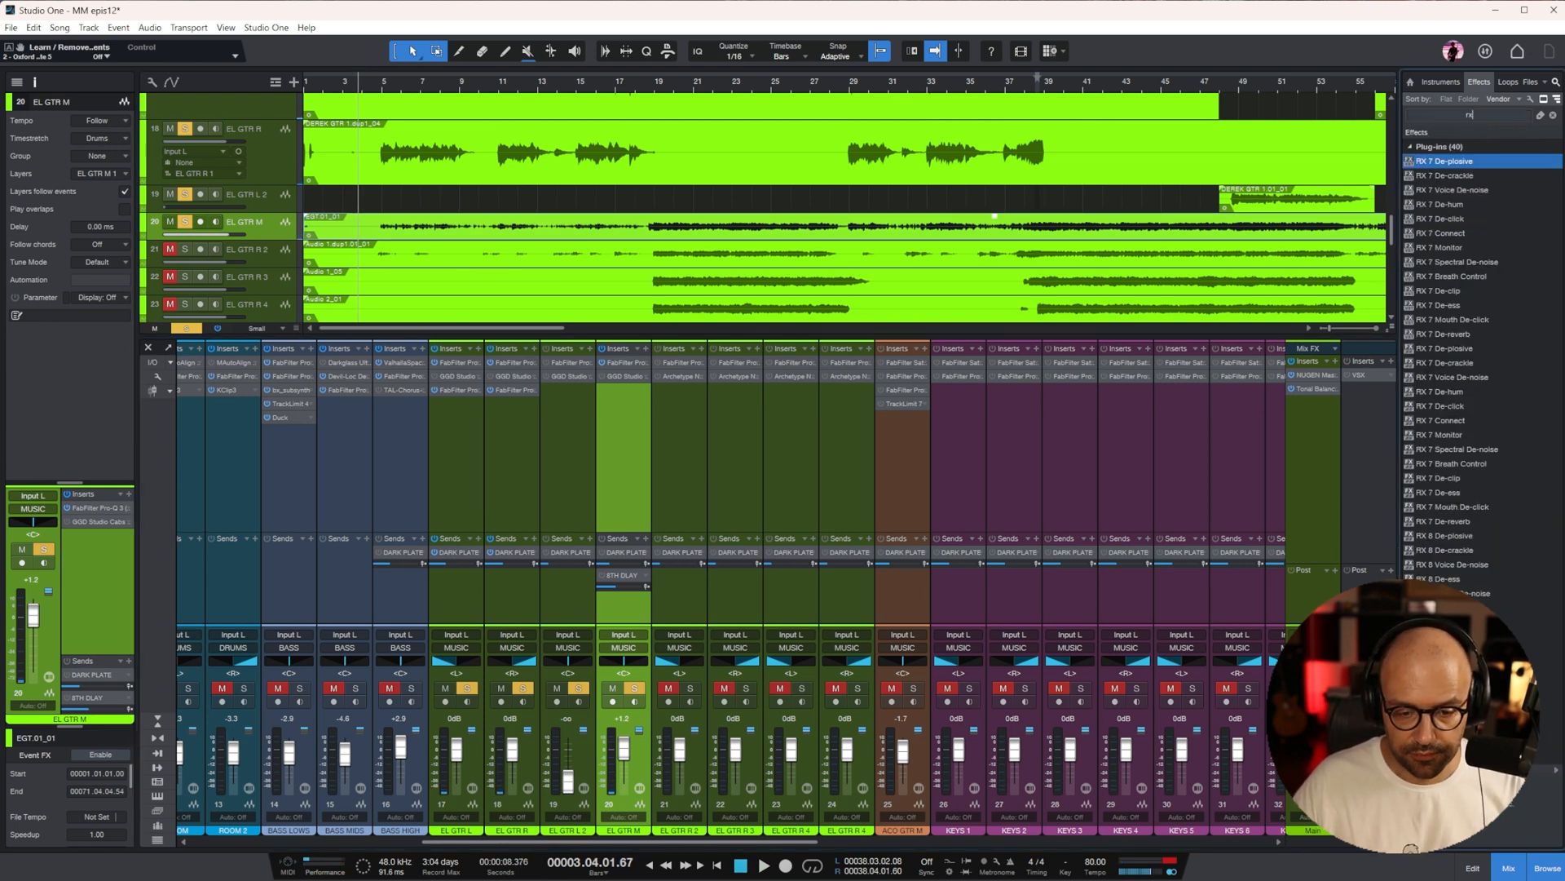
drag(1443, 593, 617, 411)
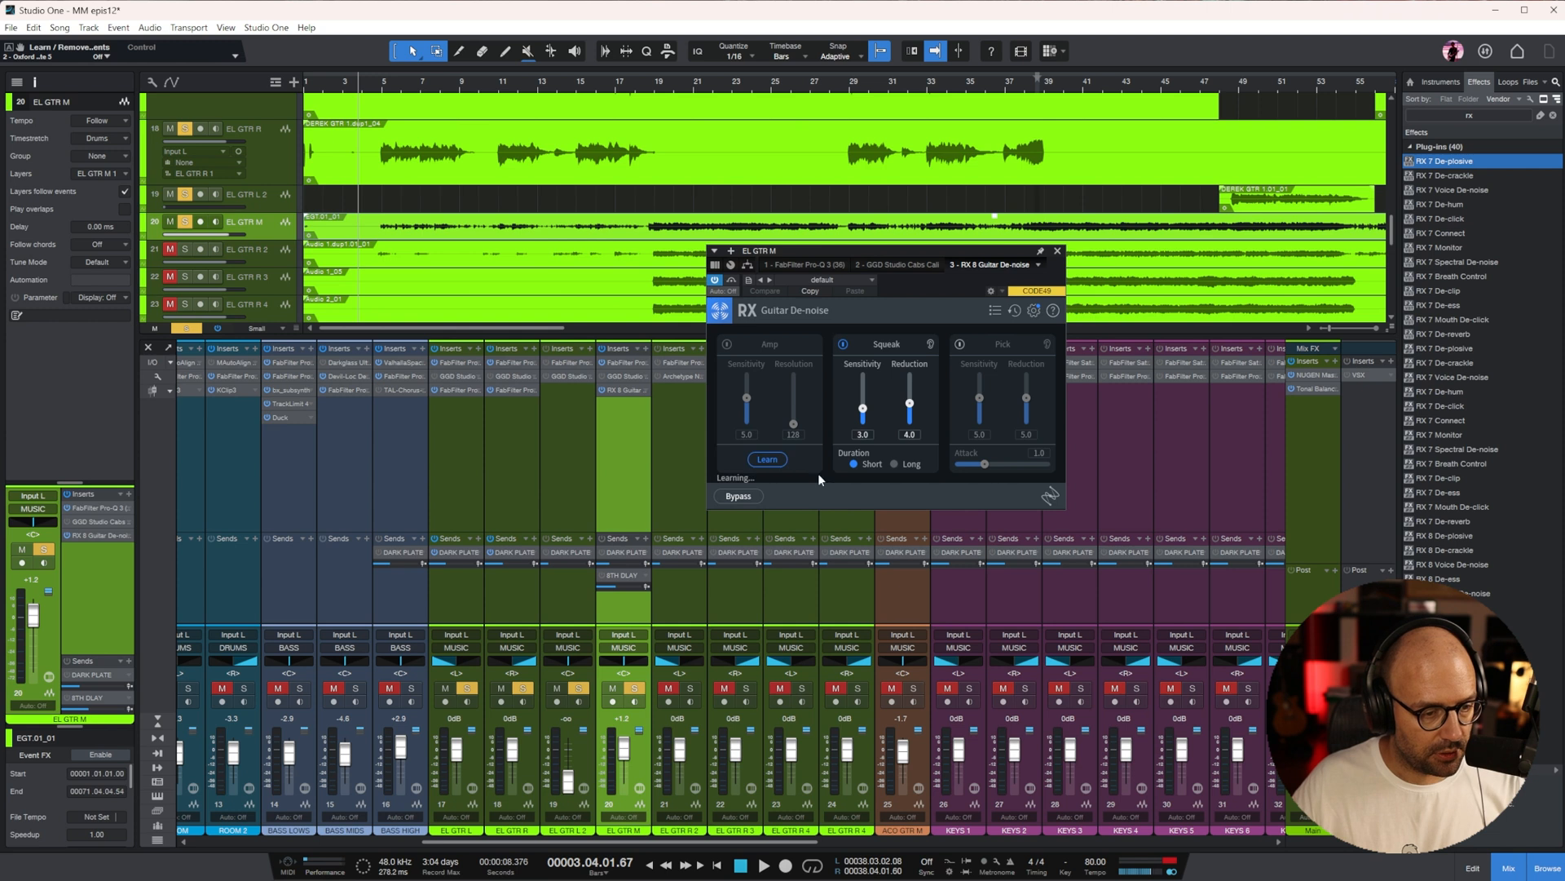
Learn the amp noise profile in EL GTR M's Guitar De-noise, check the result by ear, and close the plug-in
click(768, 459)
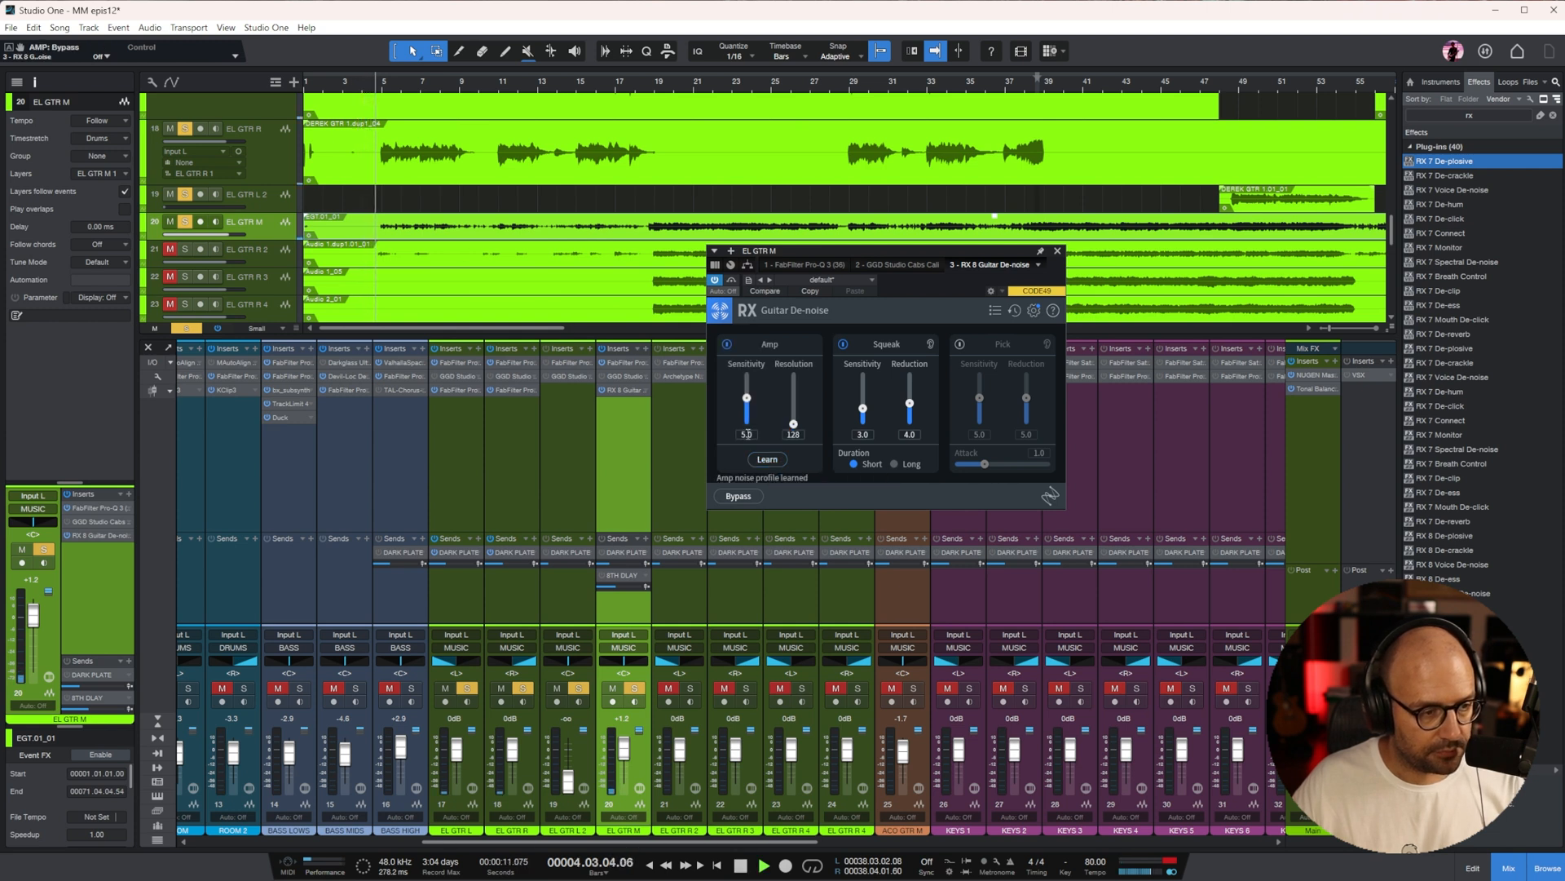
mouse_move(631, 390)
mouse_down()
mouse_move(631, 367)
mouse_move(634, 391)
mouse_up()
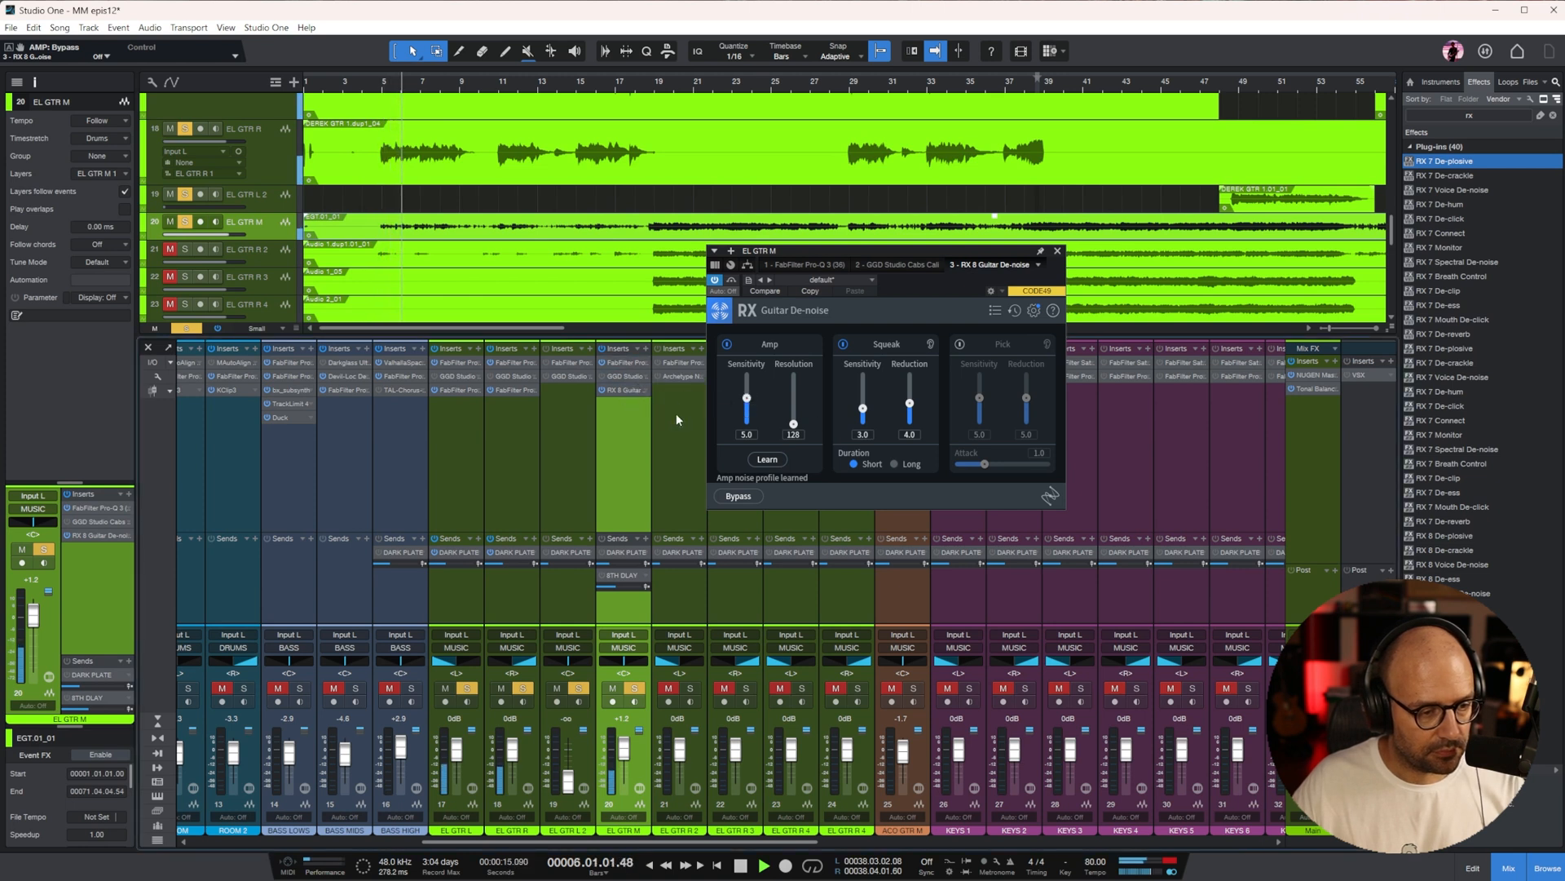
click(1056, 254)
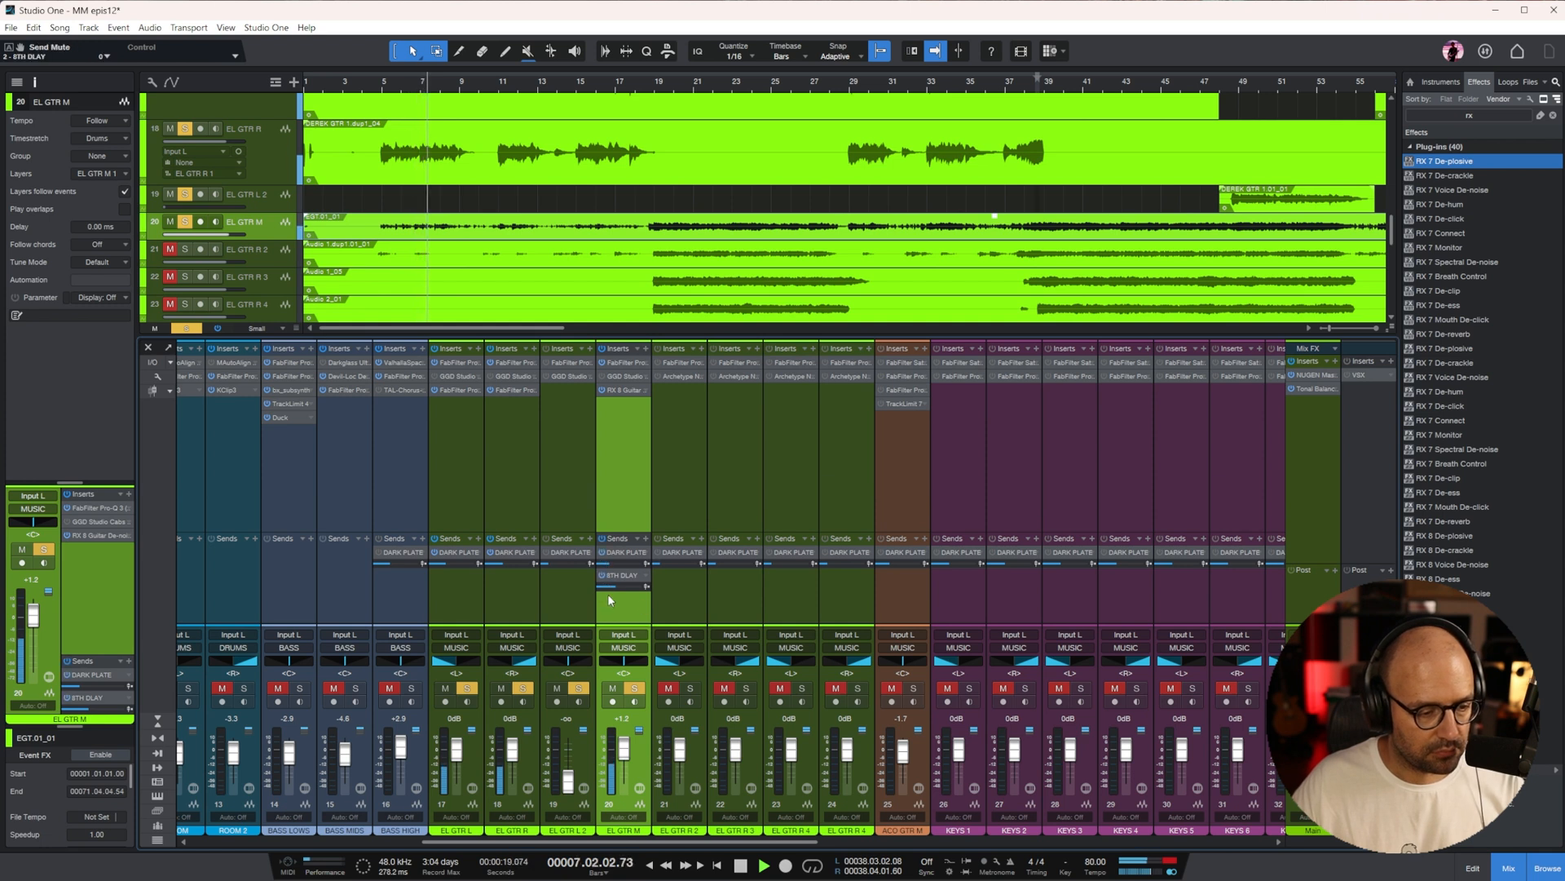
Adjust EL GTR M's DARK PLATE and 8TH DLAY send levels, with the arrangement zoomed back out
drag(609, 564, 622, 589)
key(w)
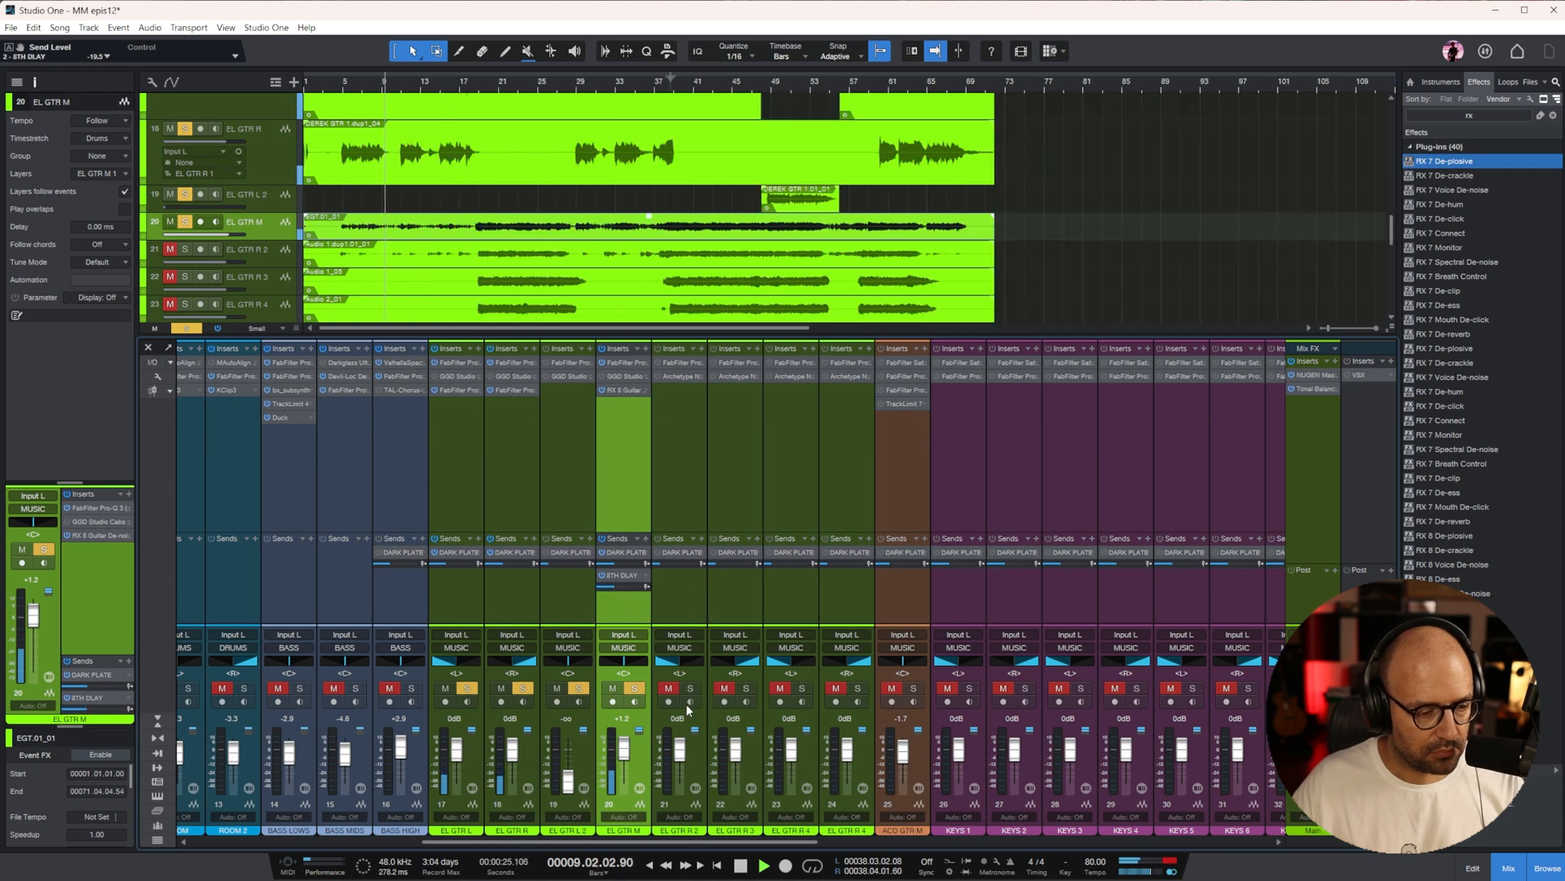
Lengthen the release of the Pro-G gate on EL GTR L while the song plays
click(458, 460)
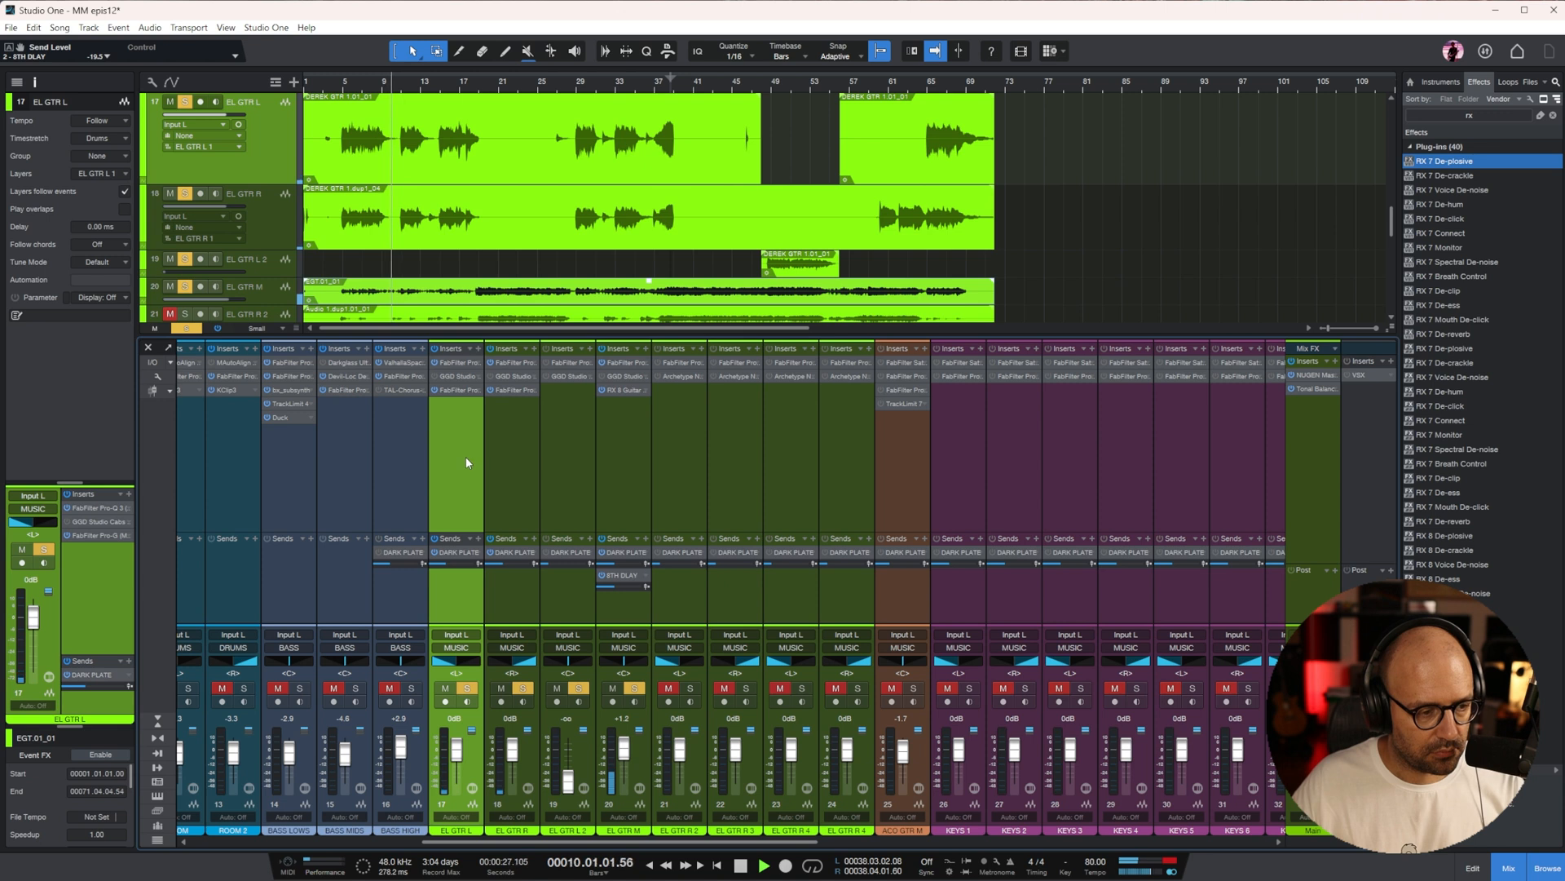
click(458, 394)
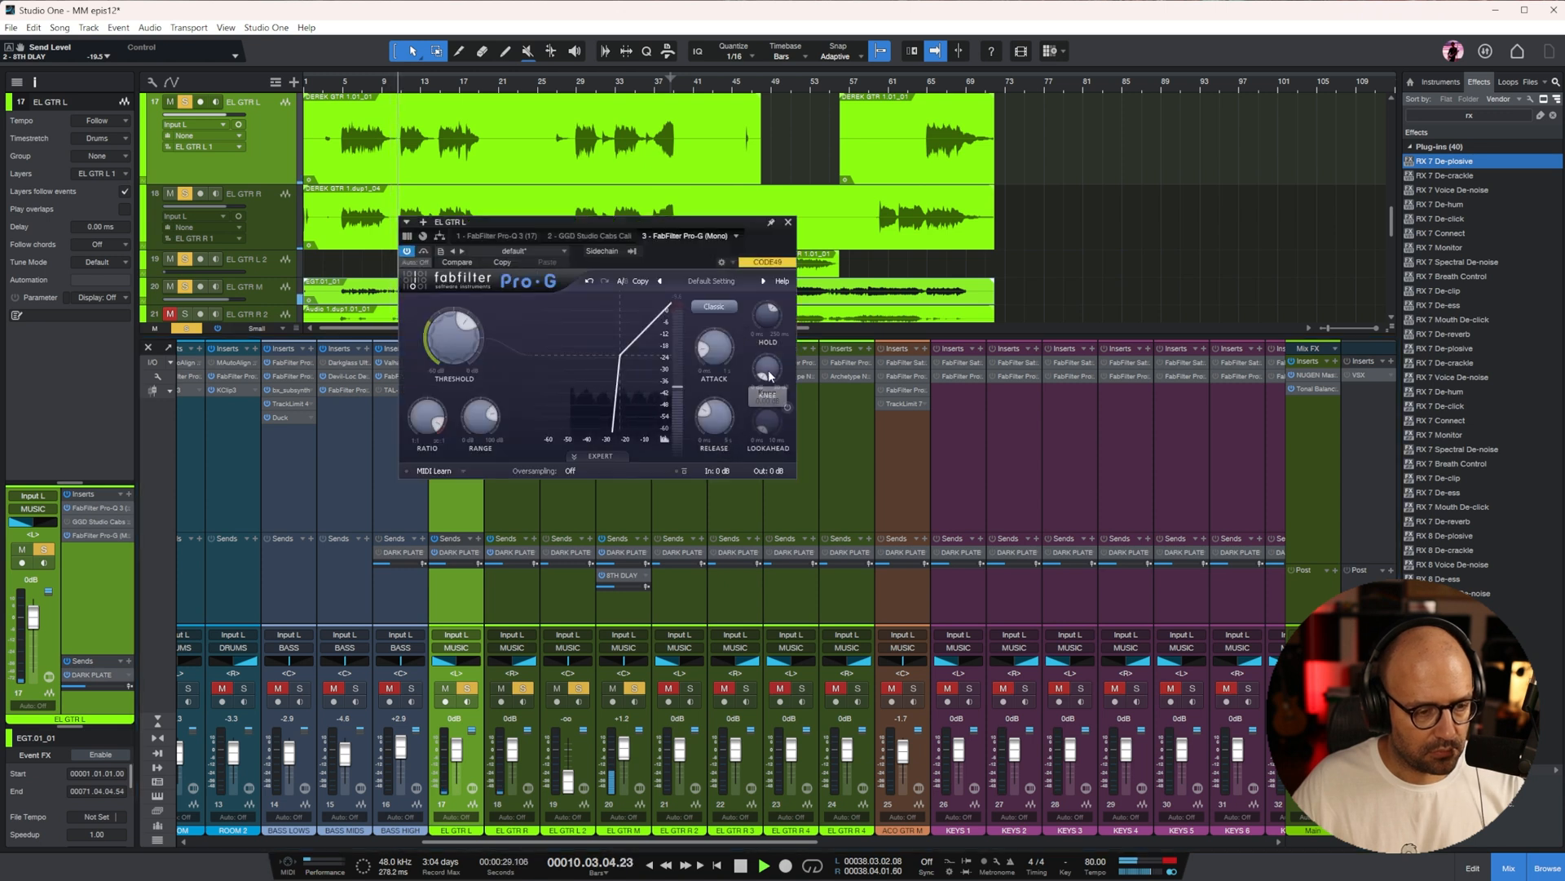
mouse_move(719, 418)
mouse_down()
mouse_move(722, 395)
mouse_move(723, 412)
mouse_up()
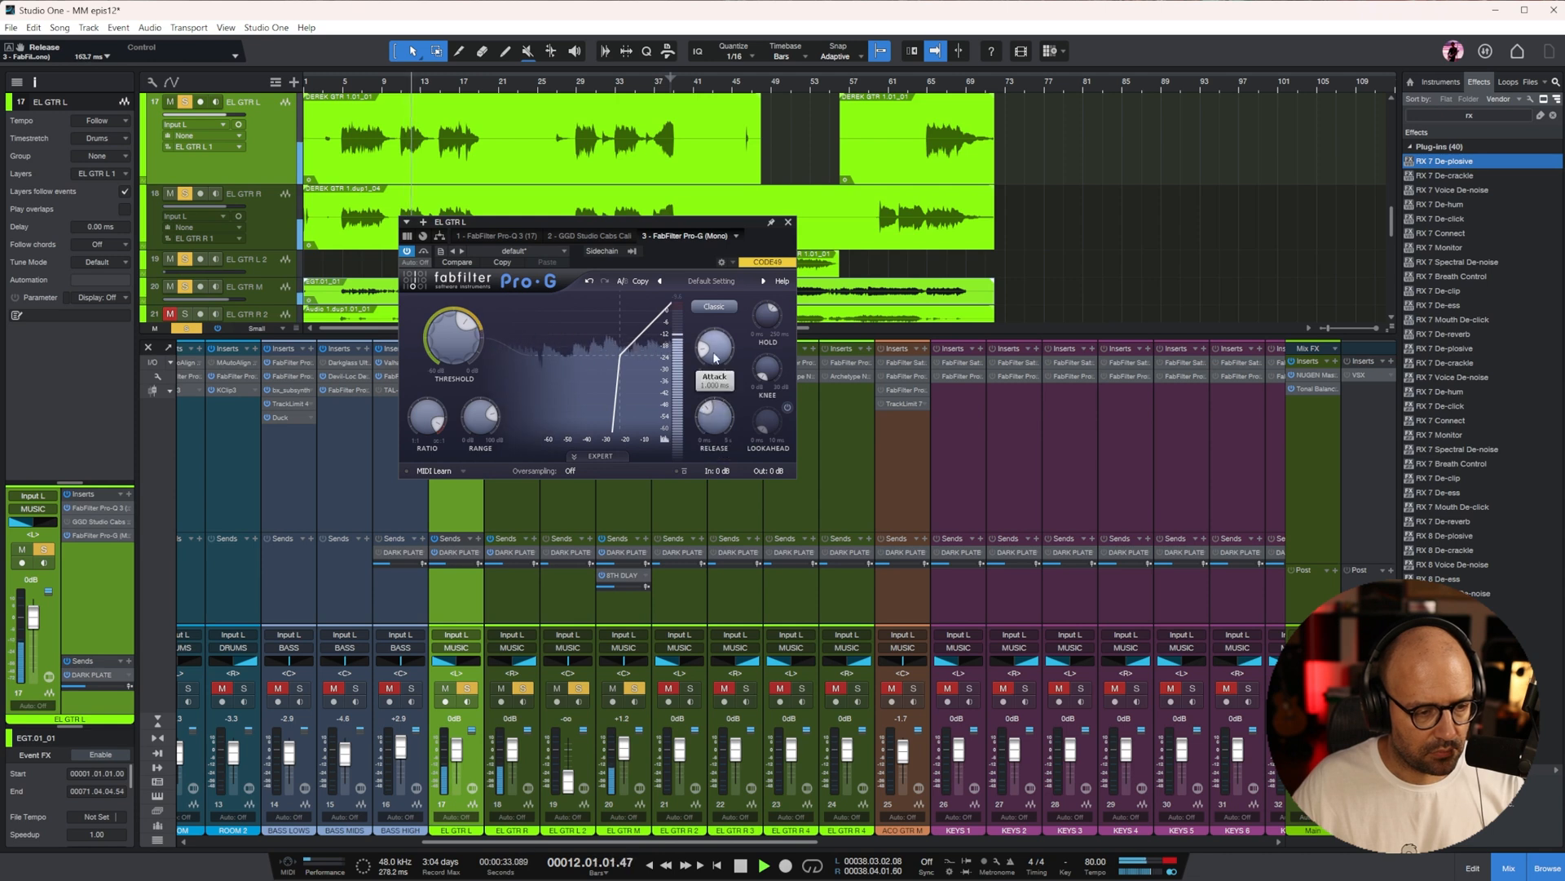
Raise the Pro-G threshold on EL GTR R to about -19.5 dB, lengthen the gate release, and close the plug-in
click(527, 503)
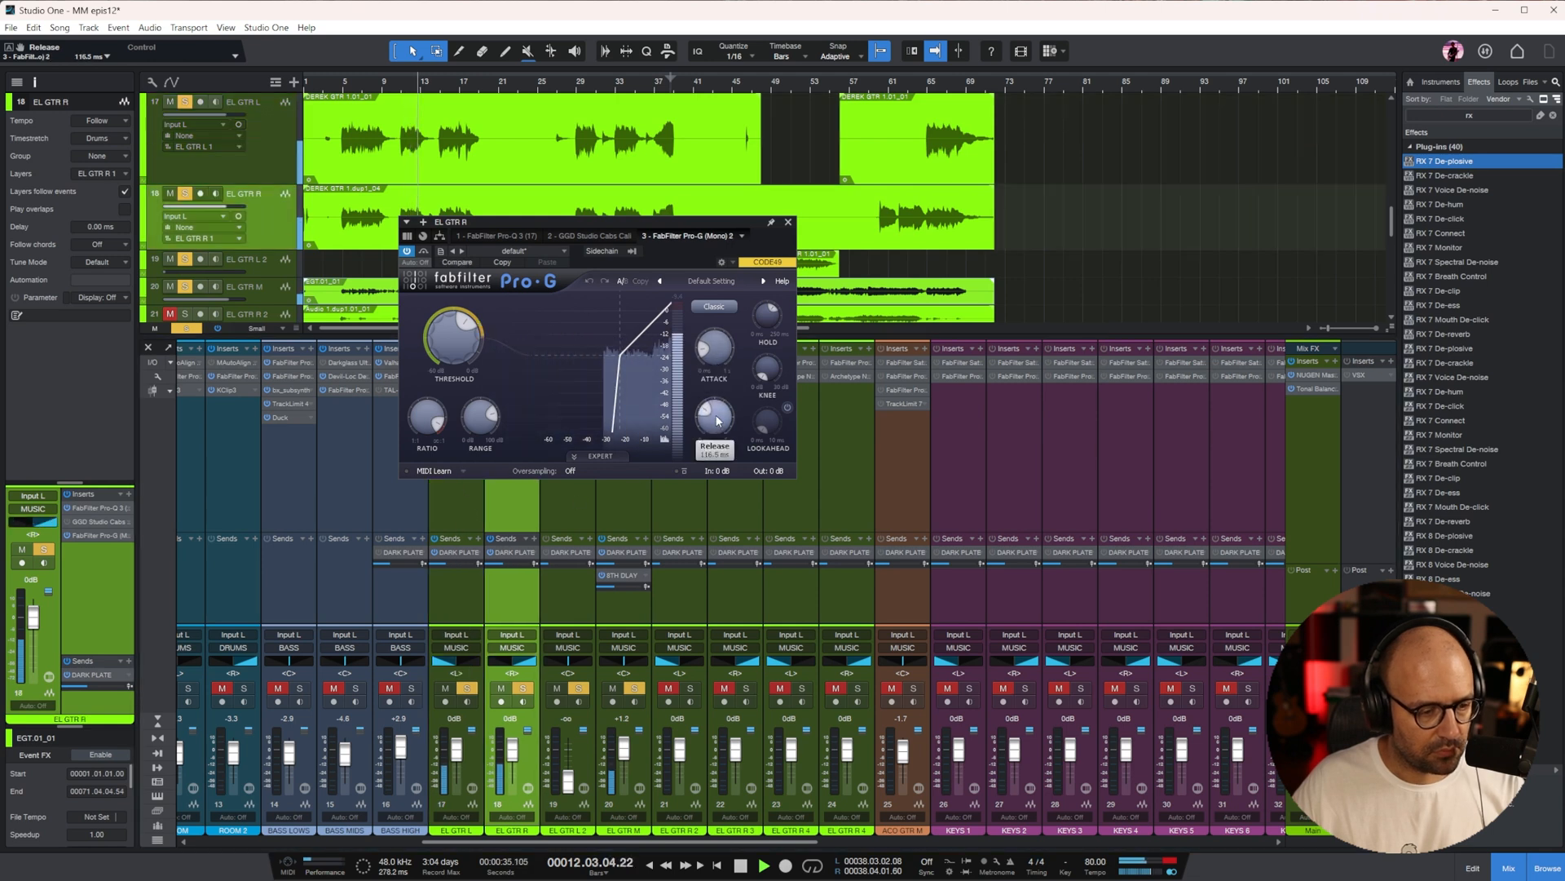
drag(714, 411, 715, 410)
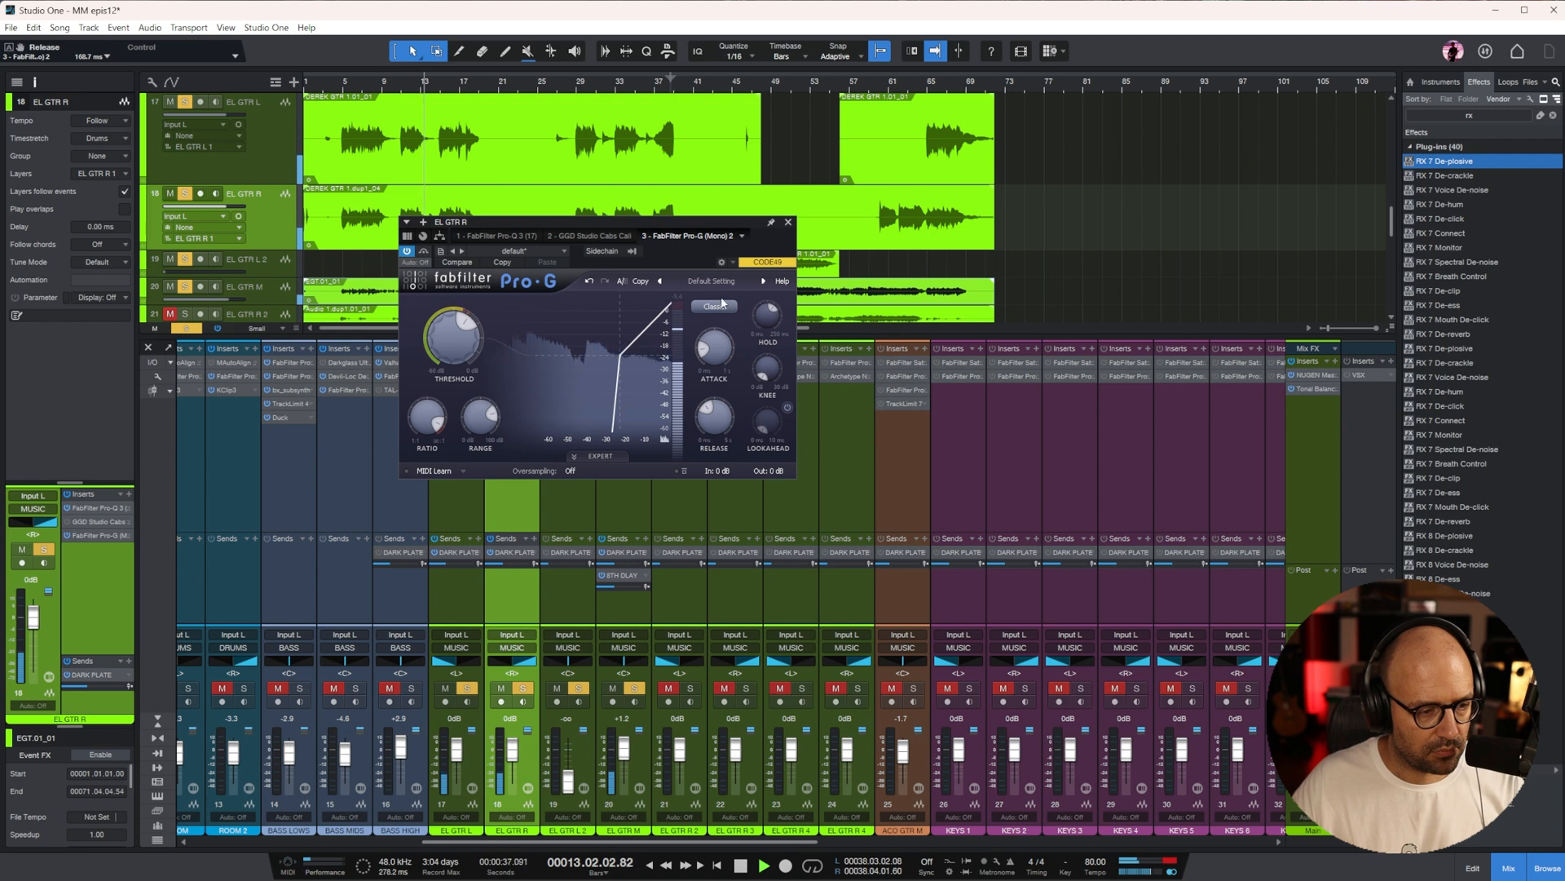
drag(469, 343, 469, 339)
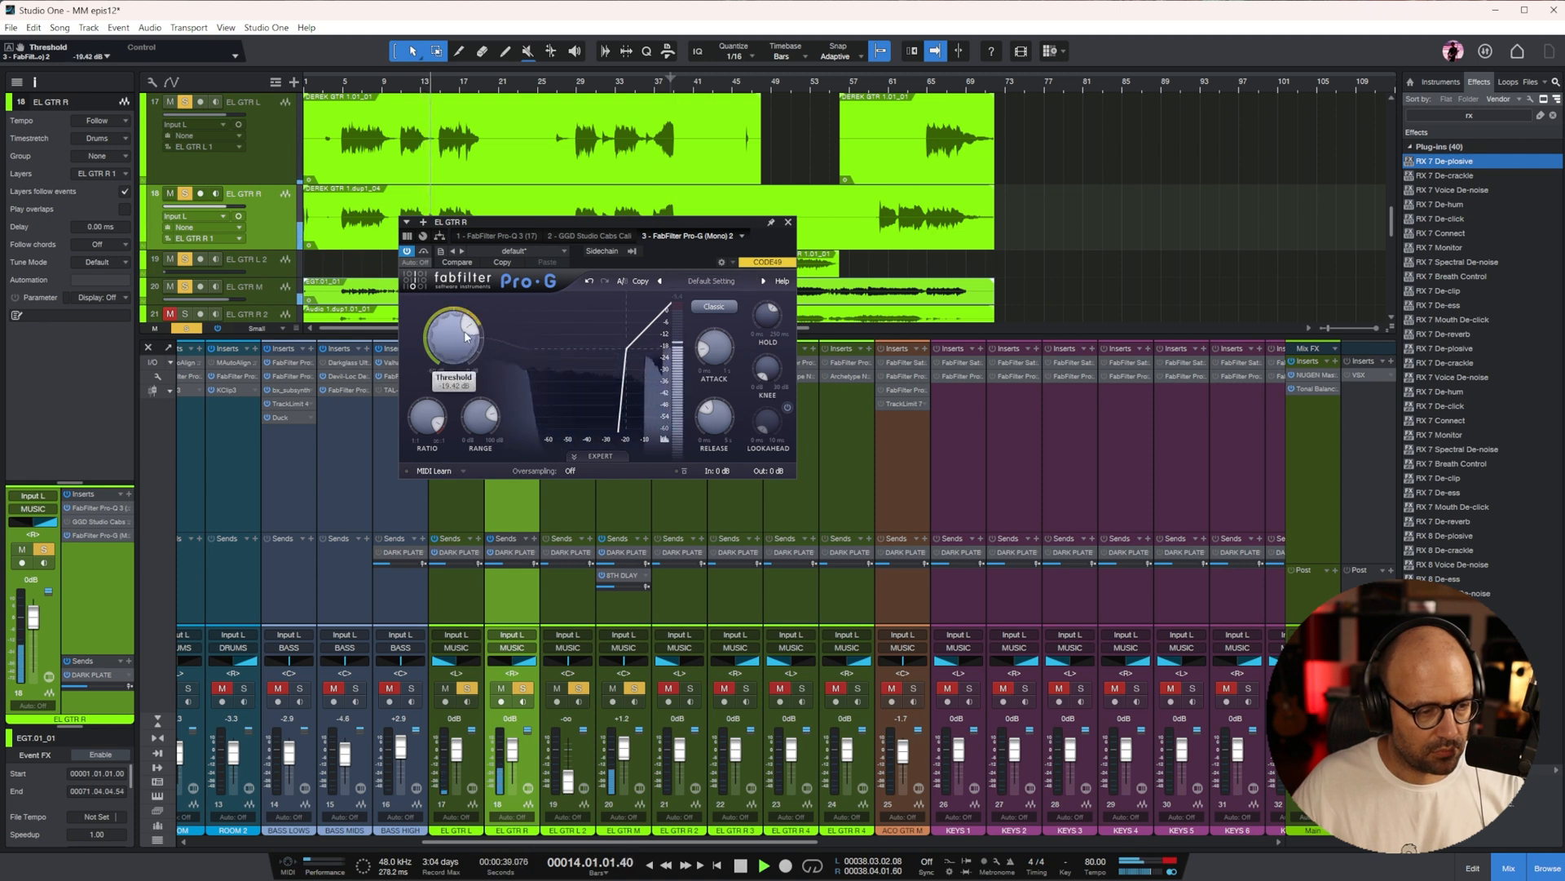
mouse_move(721, 429)
mouse_down()
mouse_move(729, 396)
mouse_move(716, 406)
mouse_up()
key(Up)
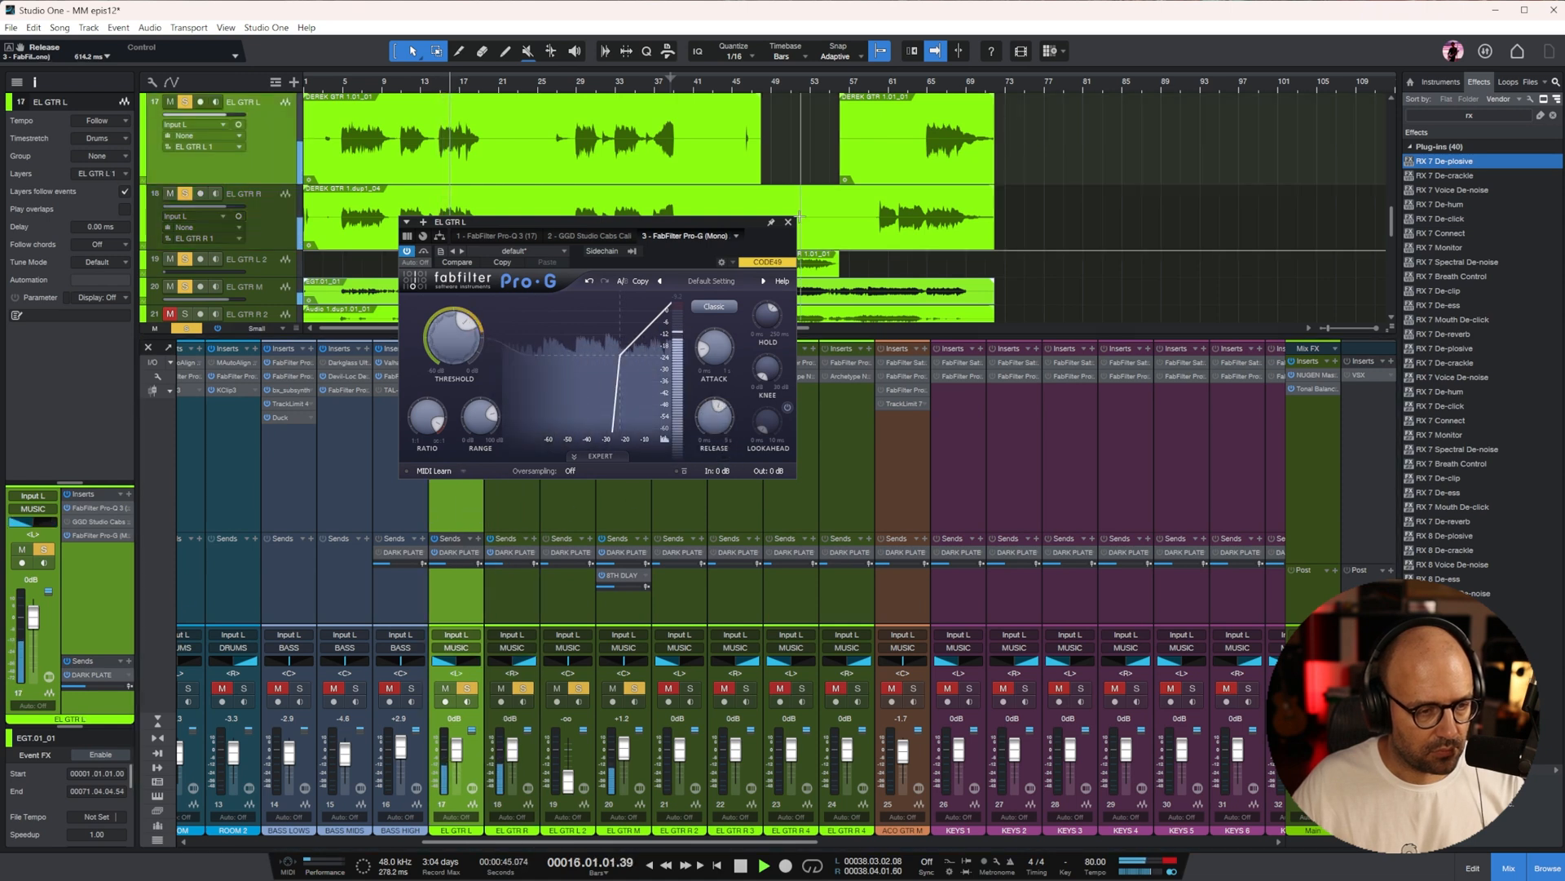
click(788, 222)
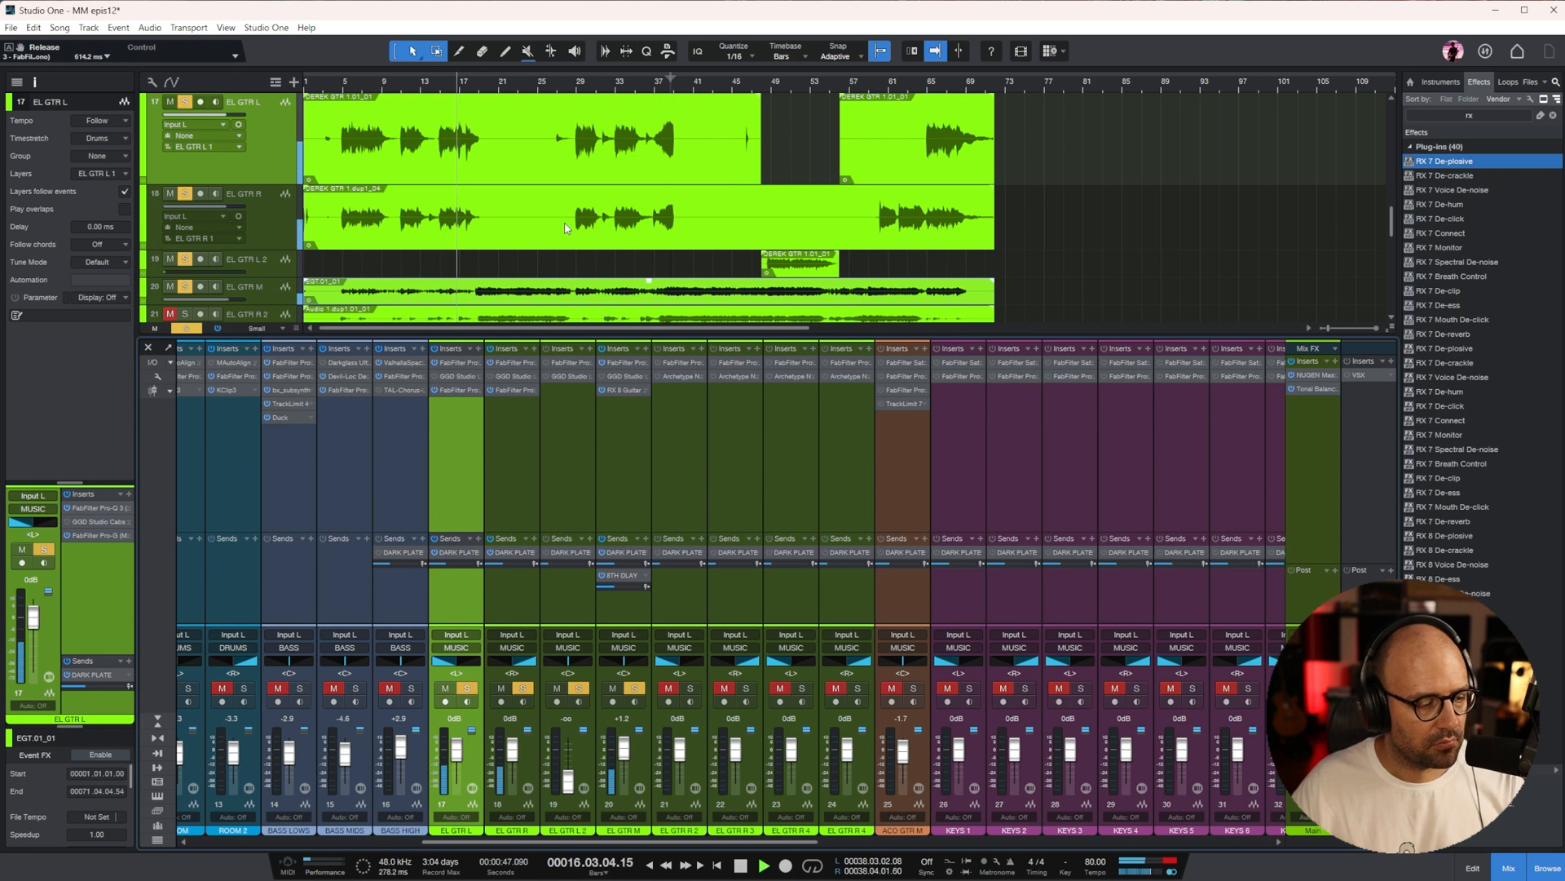
Stop playback and solo EL GTR R 2 and EL GTR R 3
click(626, 442)
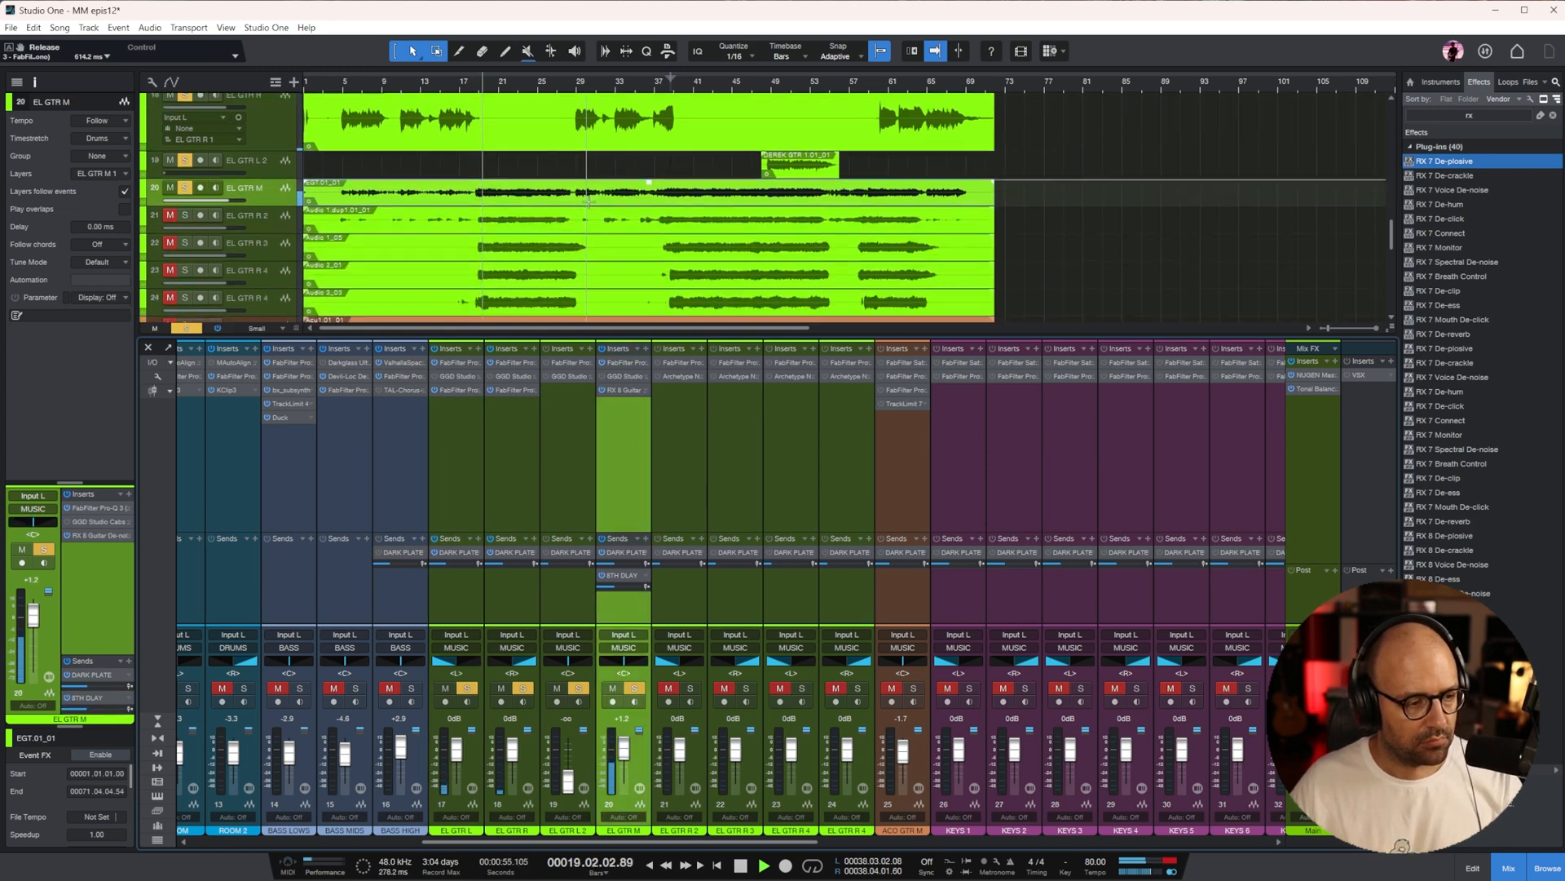
scroll(624, 194, down, 1)
key(space)
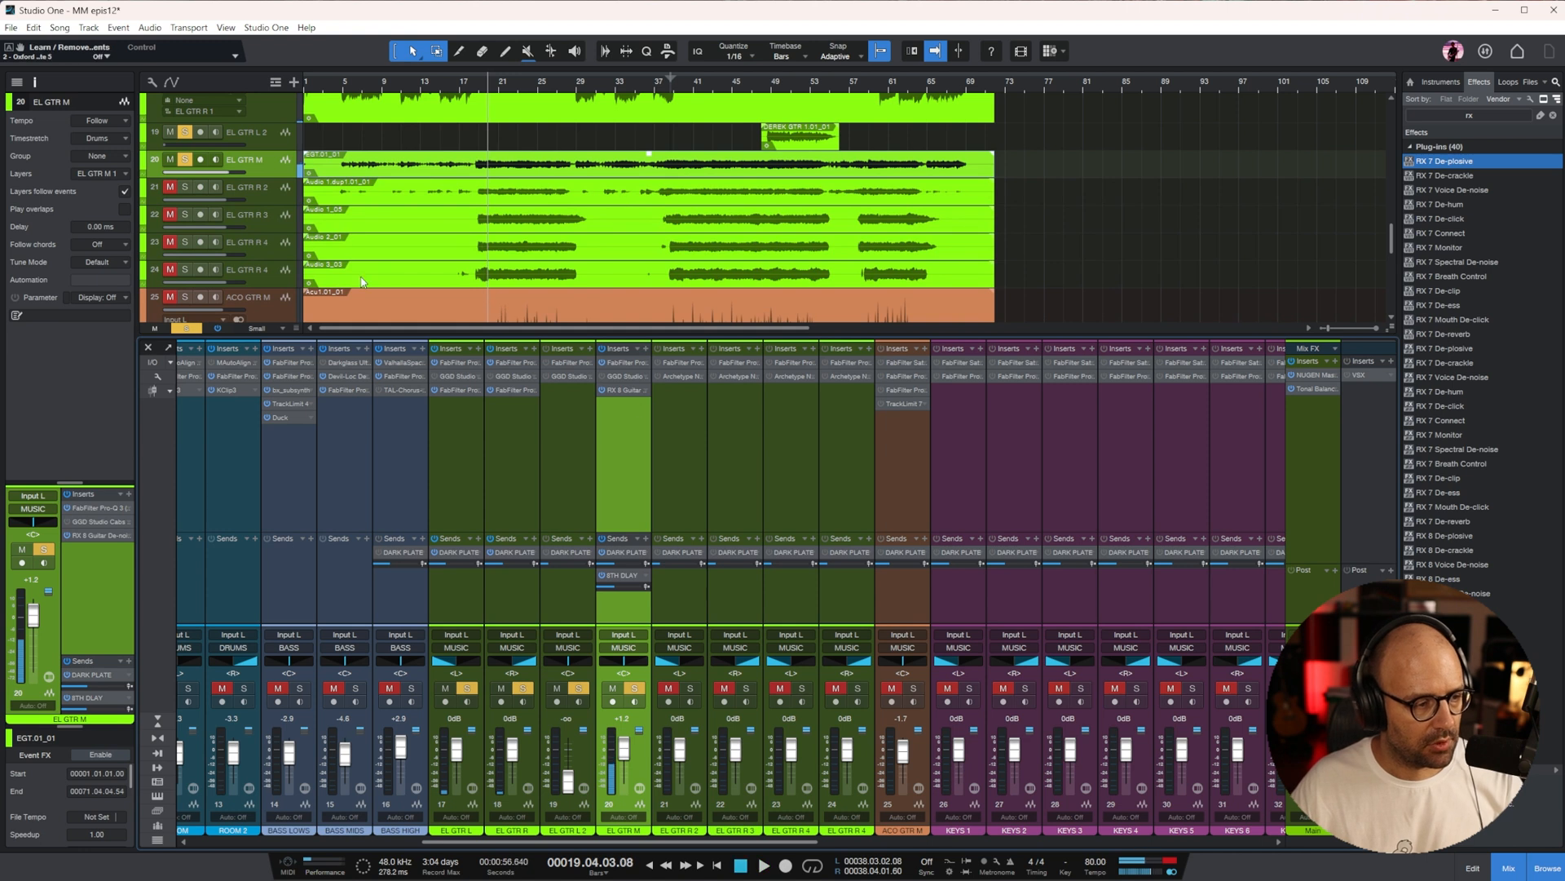
click(713, 466)
click(683, 457)
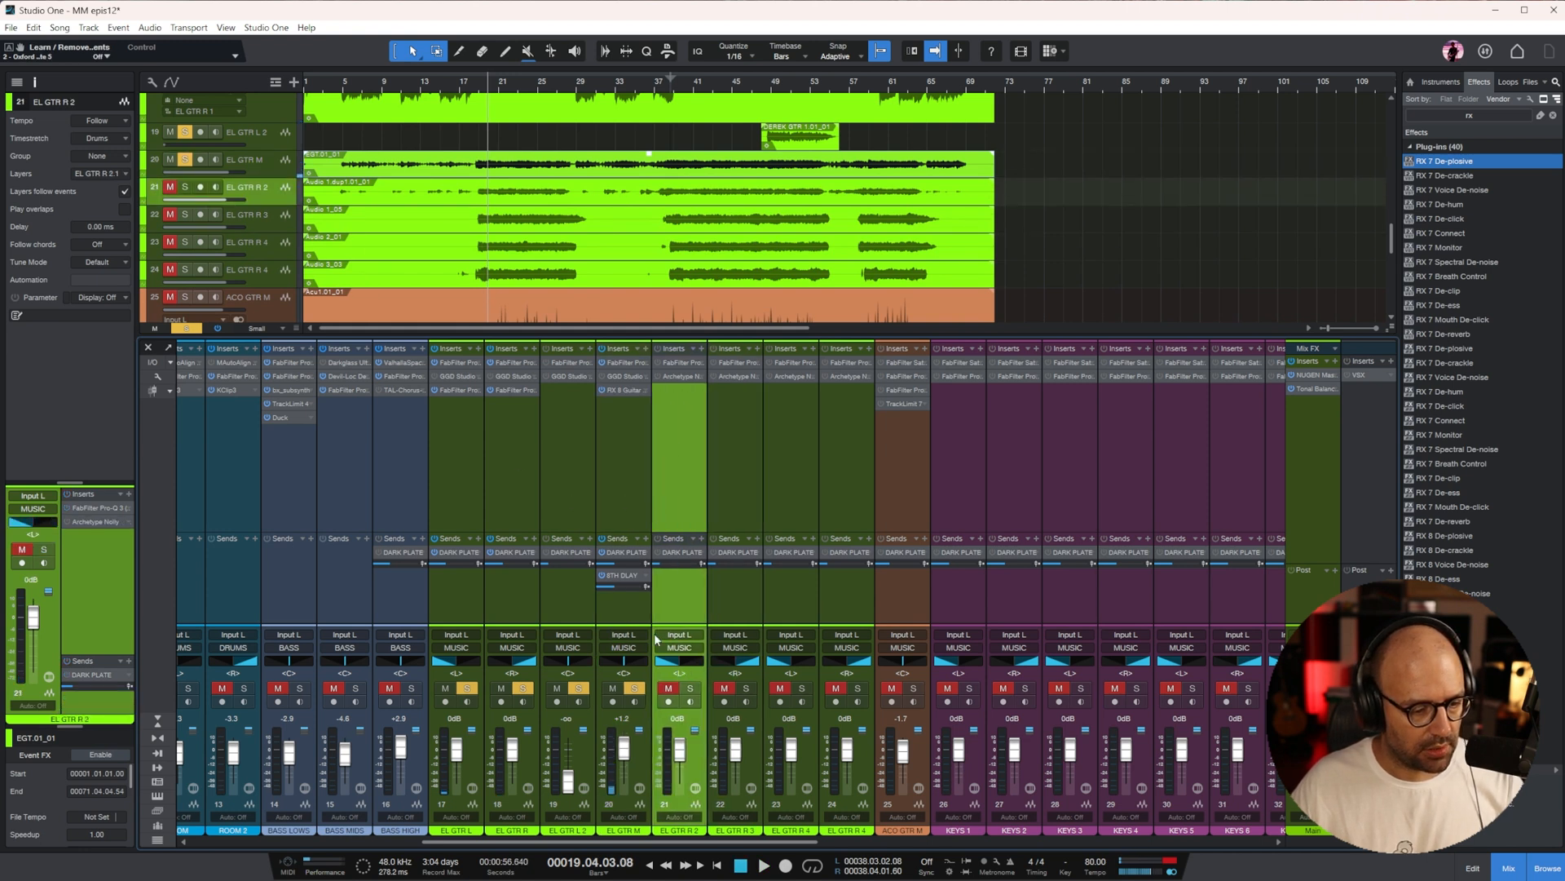
click(724, 688)
click(746, 688)
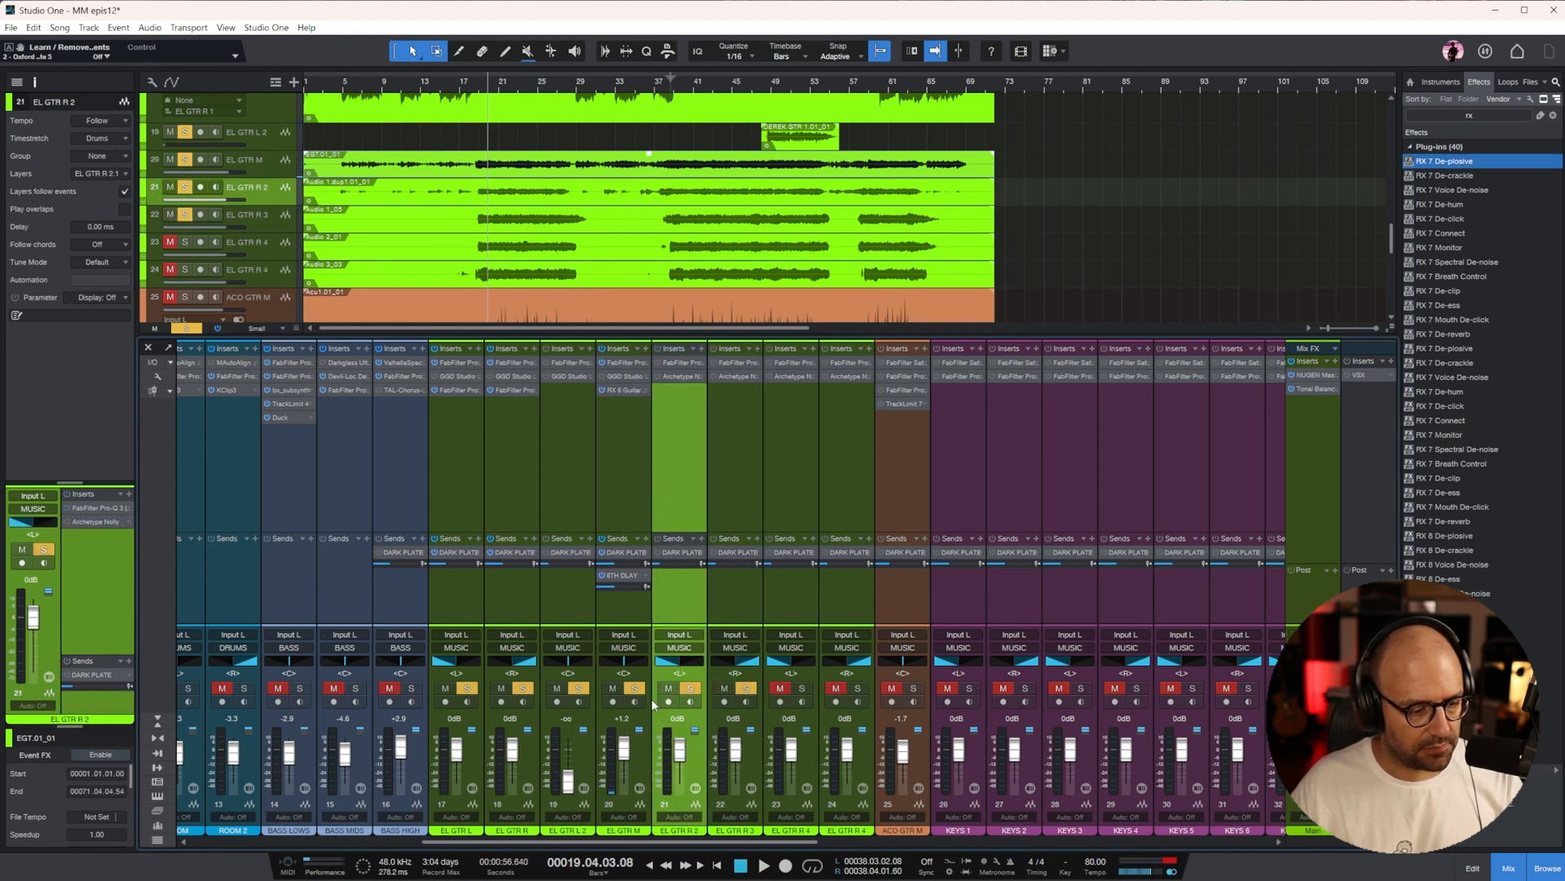
Take EL GTR L, EL GTR R, EL GTR L 2 and EL GTR M out of solo, with EL GTR R 2 selected at bar 5
click(578, 688)
click(557, 688)
click(628, 496)
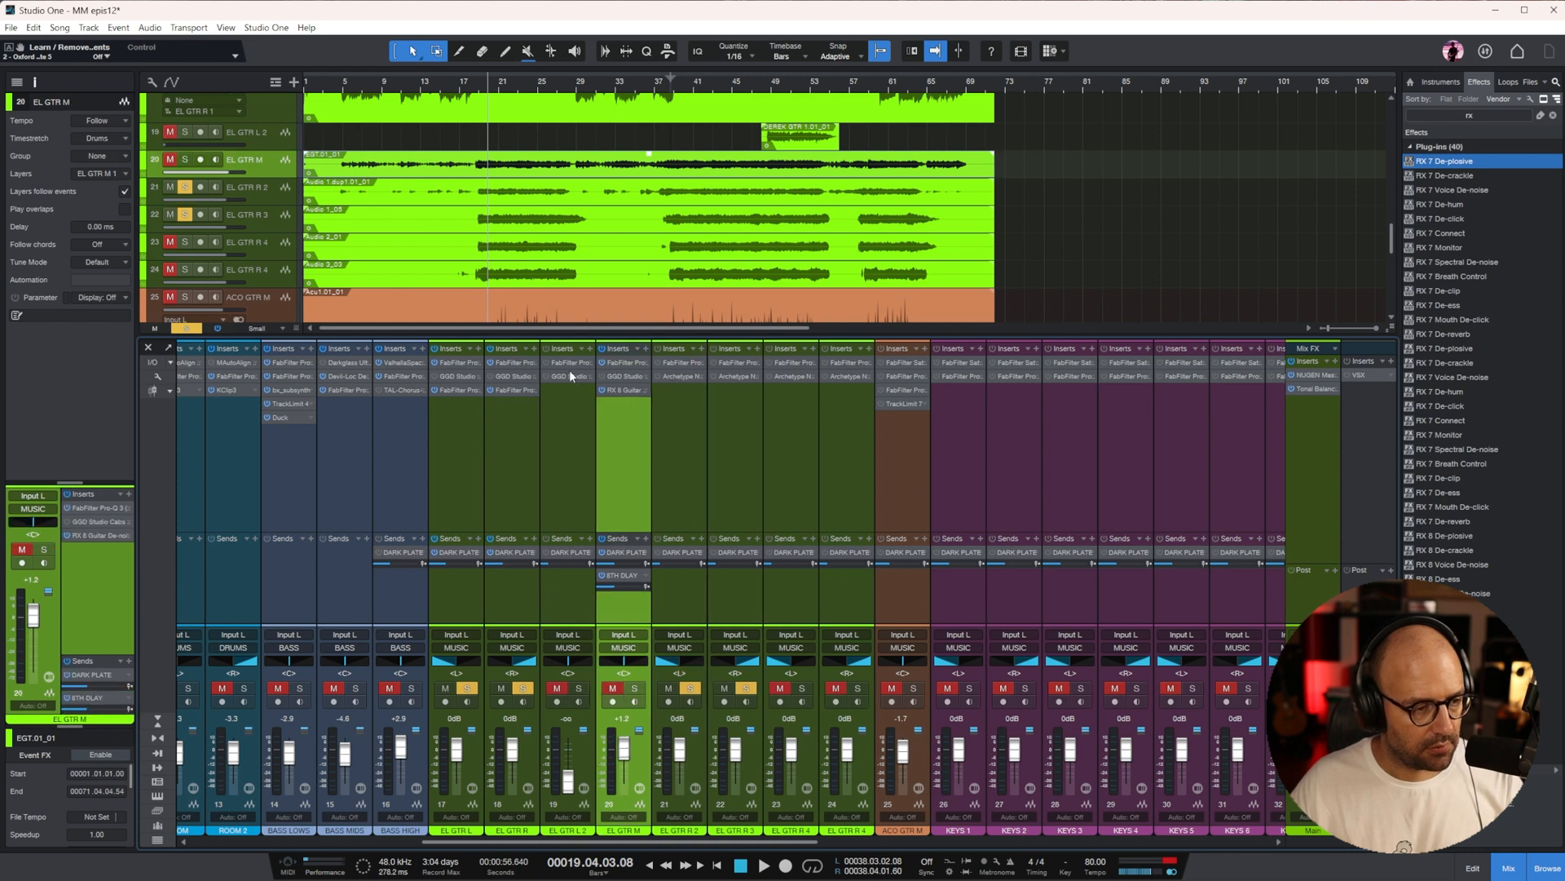
click(235, 185)
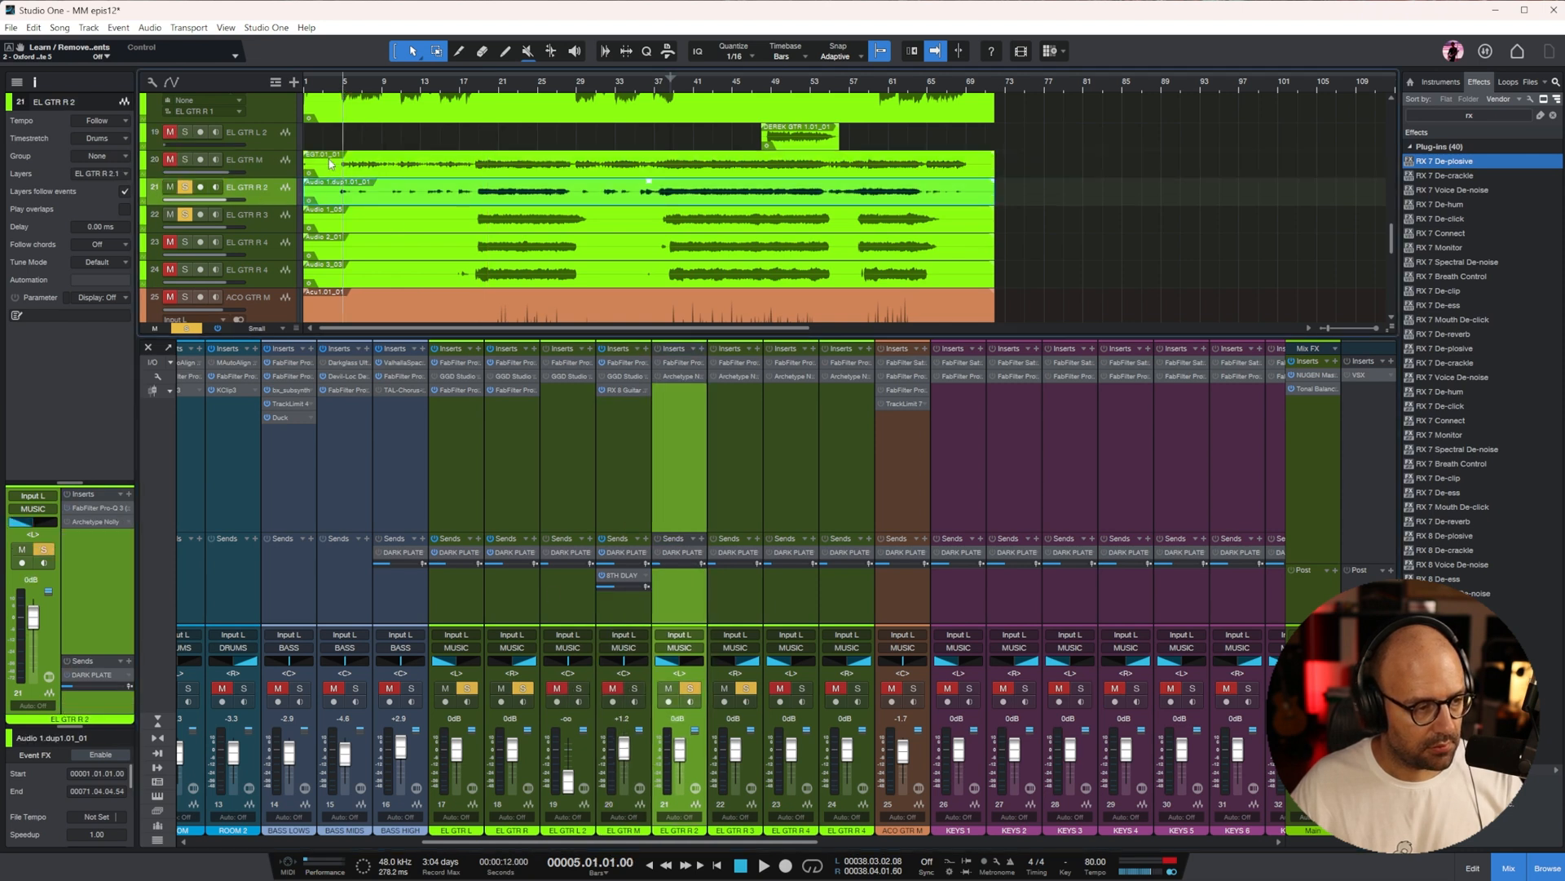
click(522, 687)
click(501, 689)
Play from bar 5, enlarge the EL GTR R 2 track in the arrangement, and move playback to about bar 19
key(space)
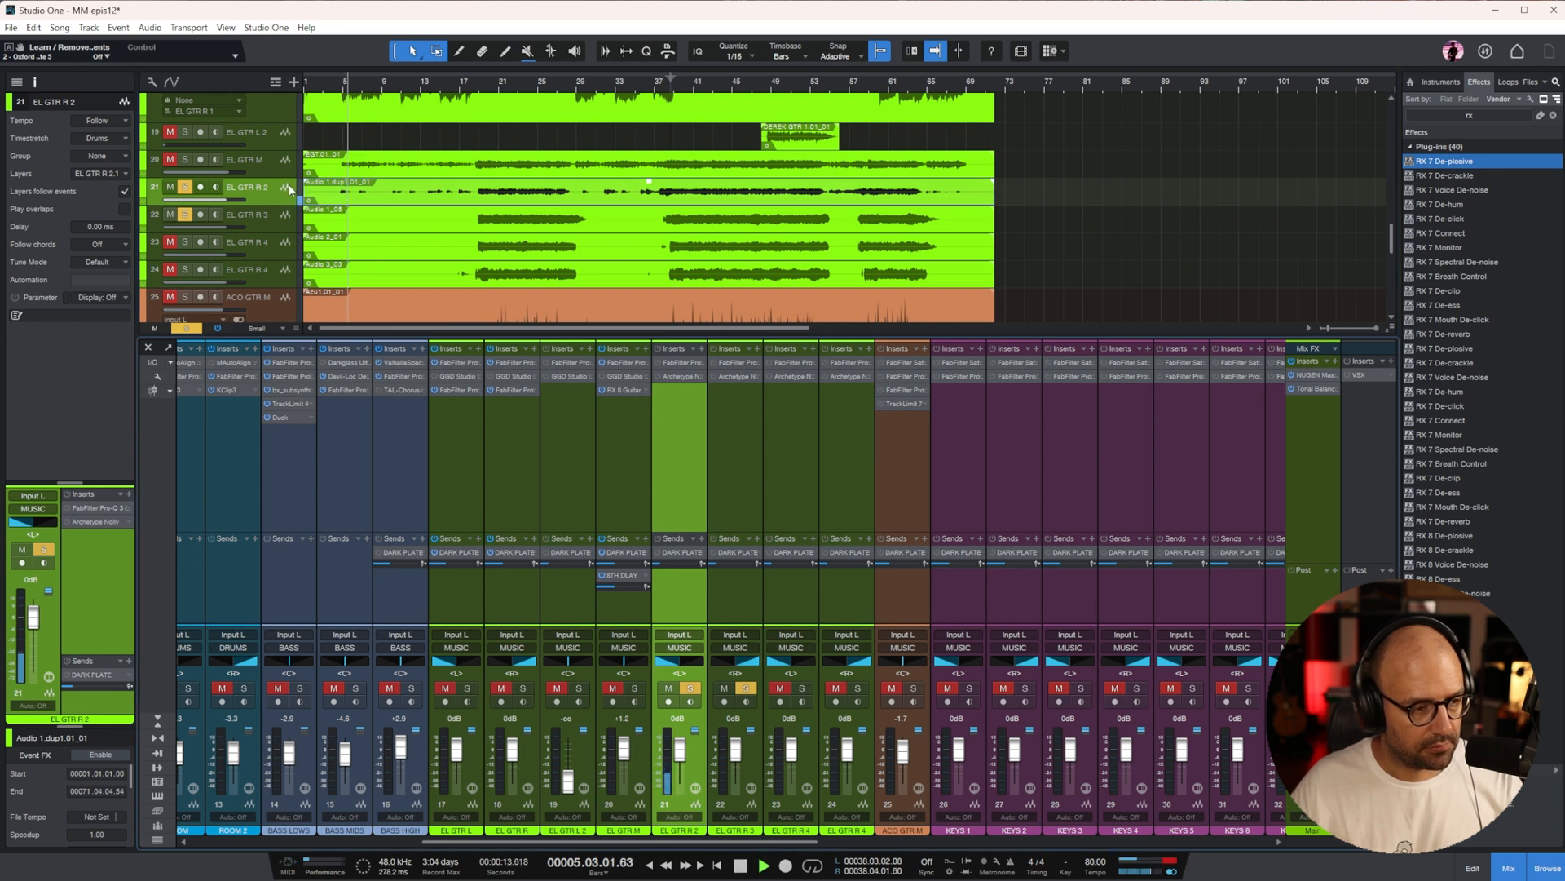
drag(283, 207, 288, 257)
click(481, 85)
Replace EL GTR R 3 in the solo group with EL GTR R 4 on channel 24 and EL GTR M
click(746, 687)
click(801, 687)
click(803, 689)
click(858, 689)
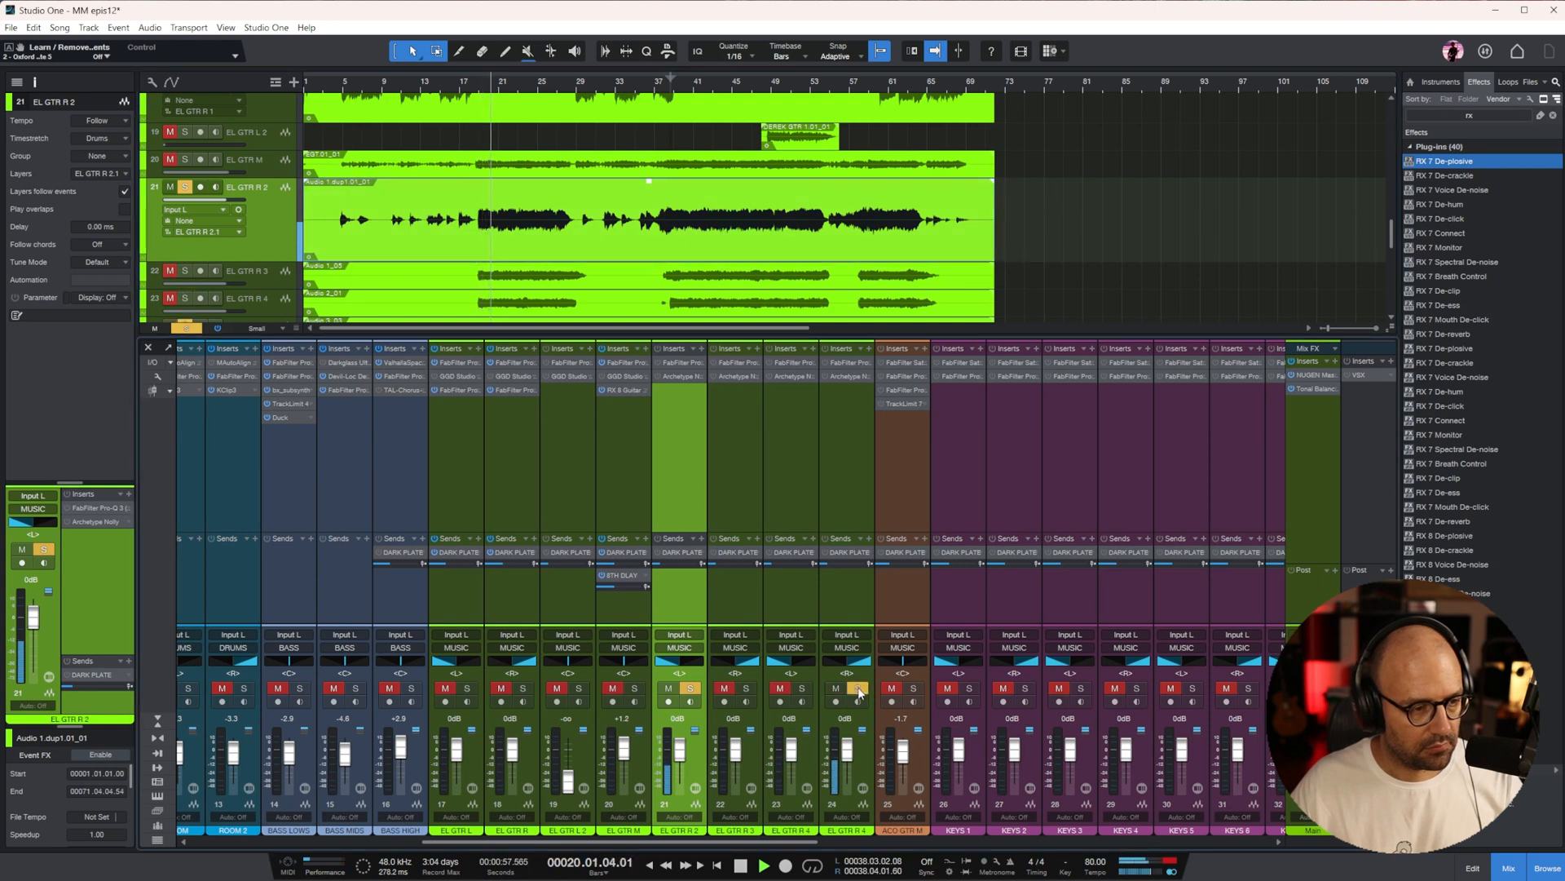
click(184, 160)
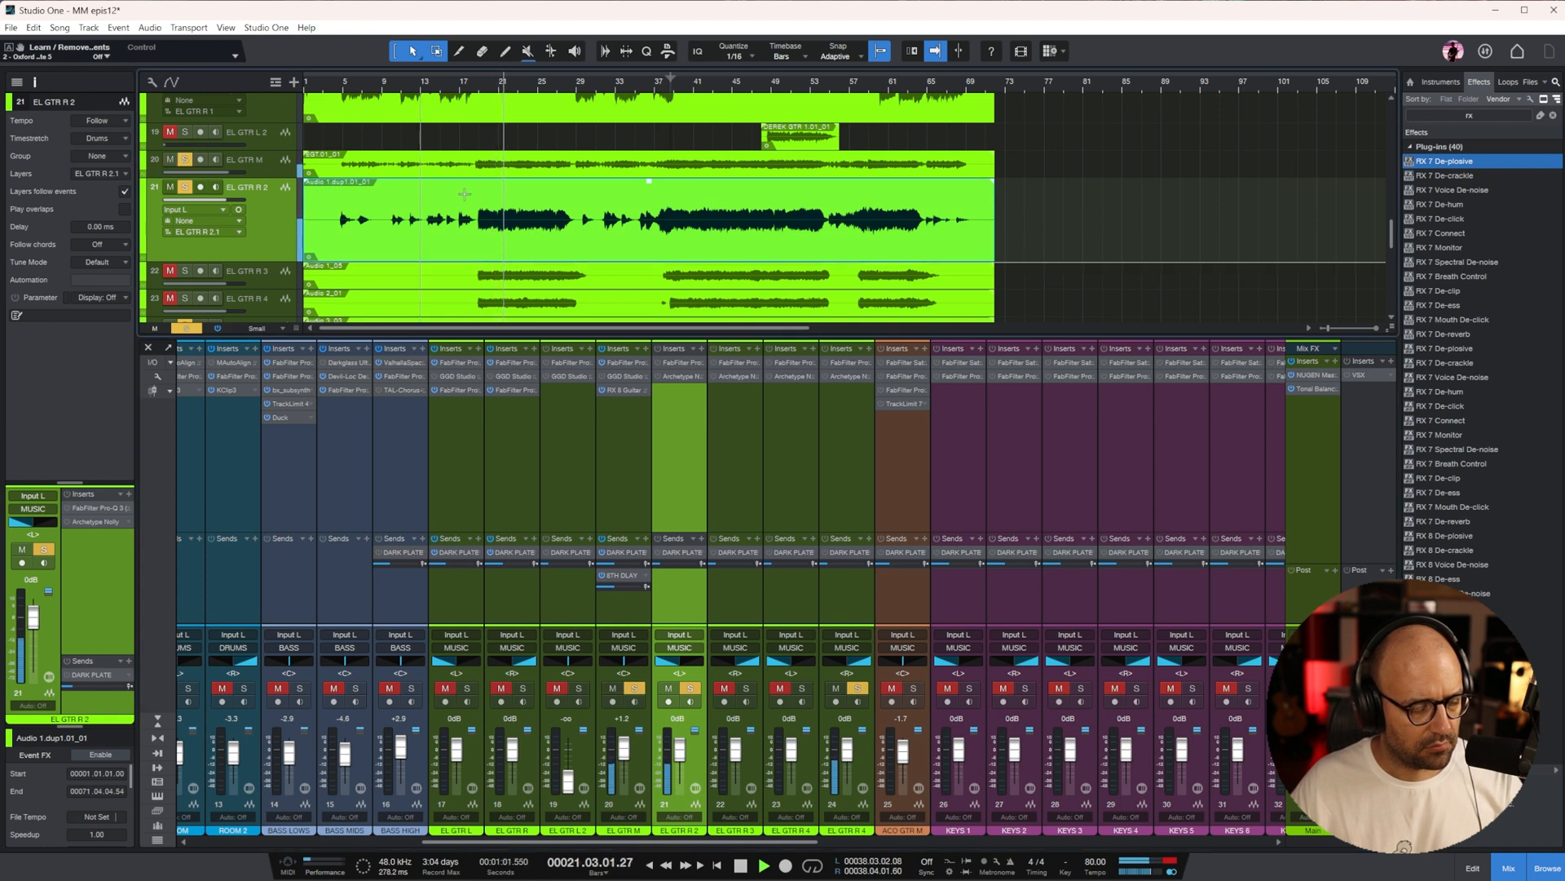
scroll(606, 234, down, 1)
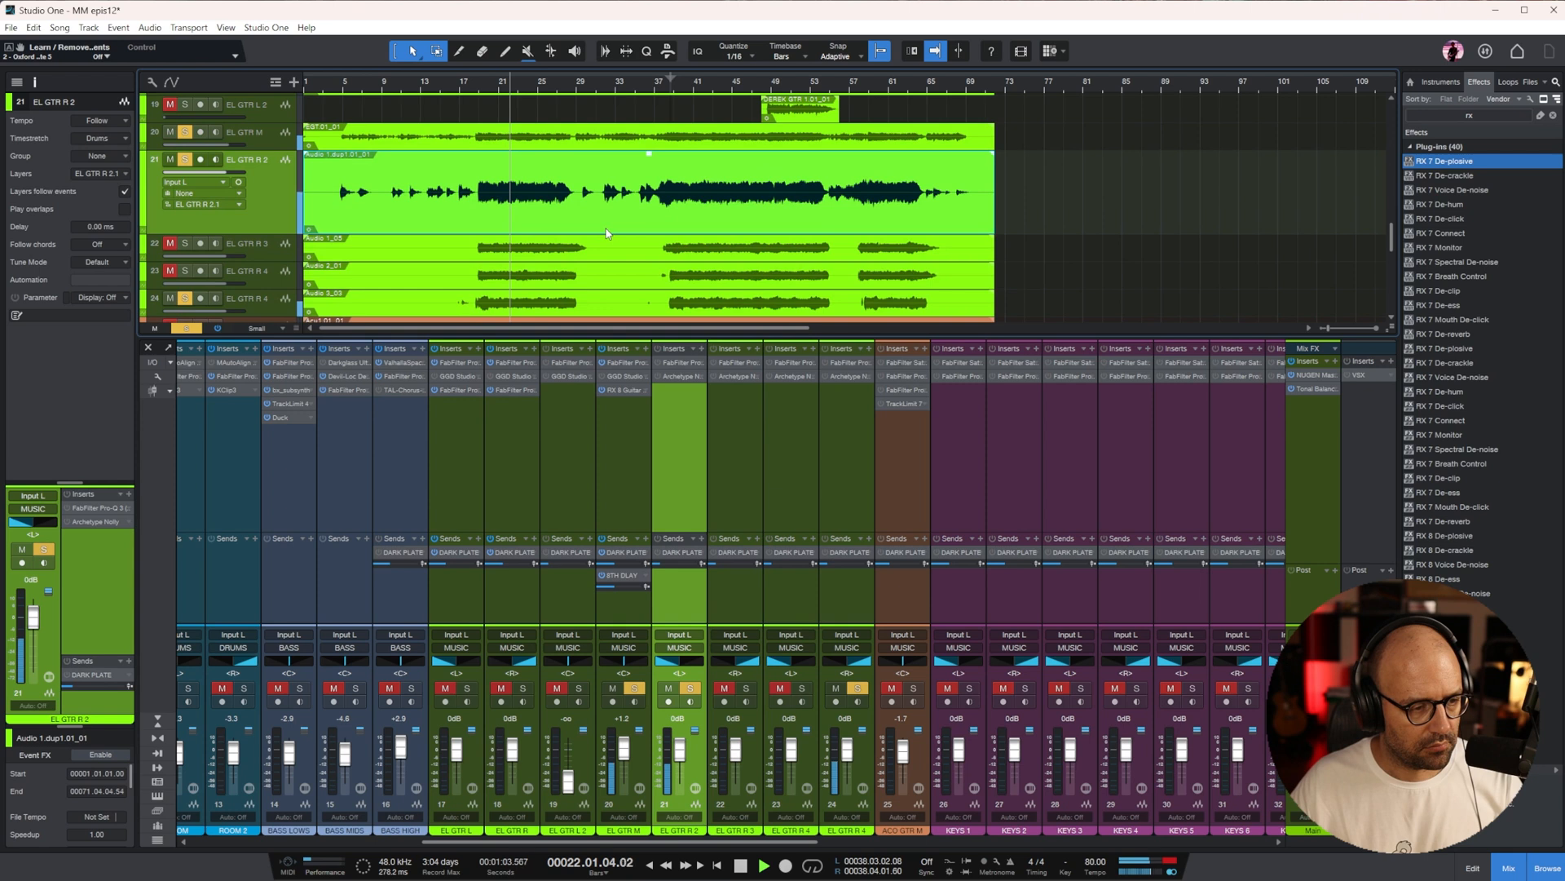
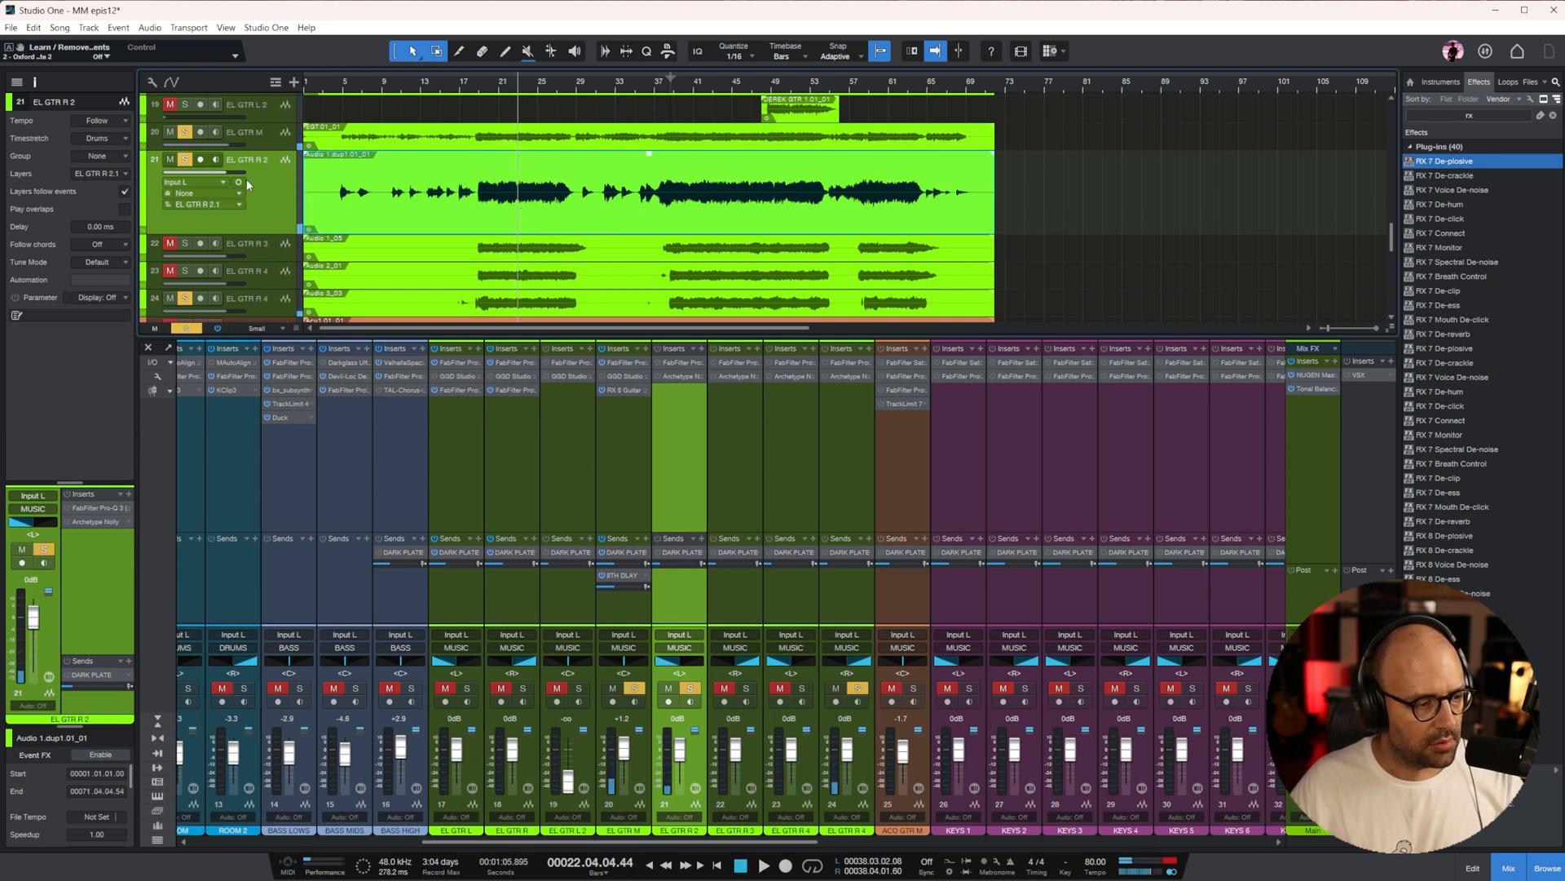
Centre the pan of EL GTR R 2 and place the EL GTR M track, enlarged, directly below it in the arrangement
ctrl+click(32, 521)
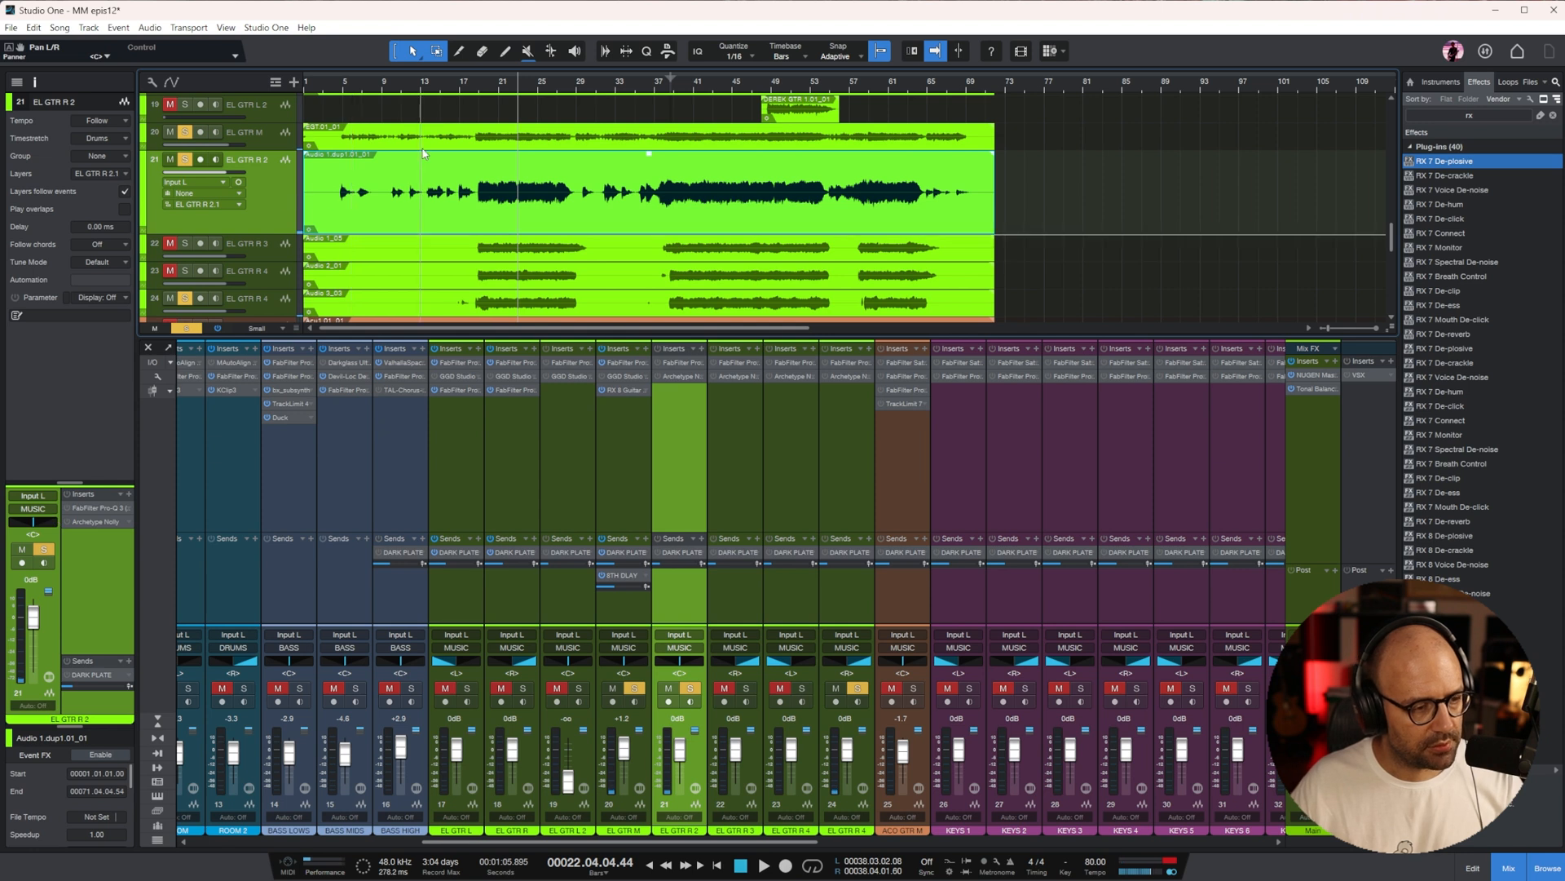
click(284, 137)
drag(285, 139, 279, 278)
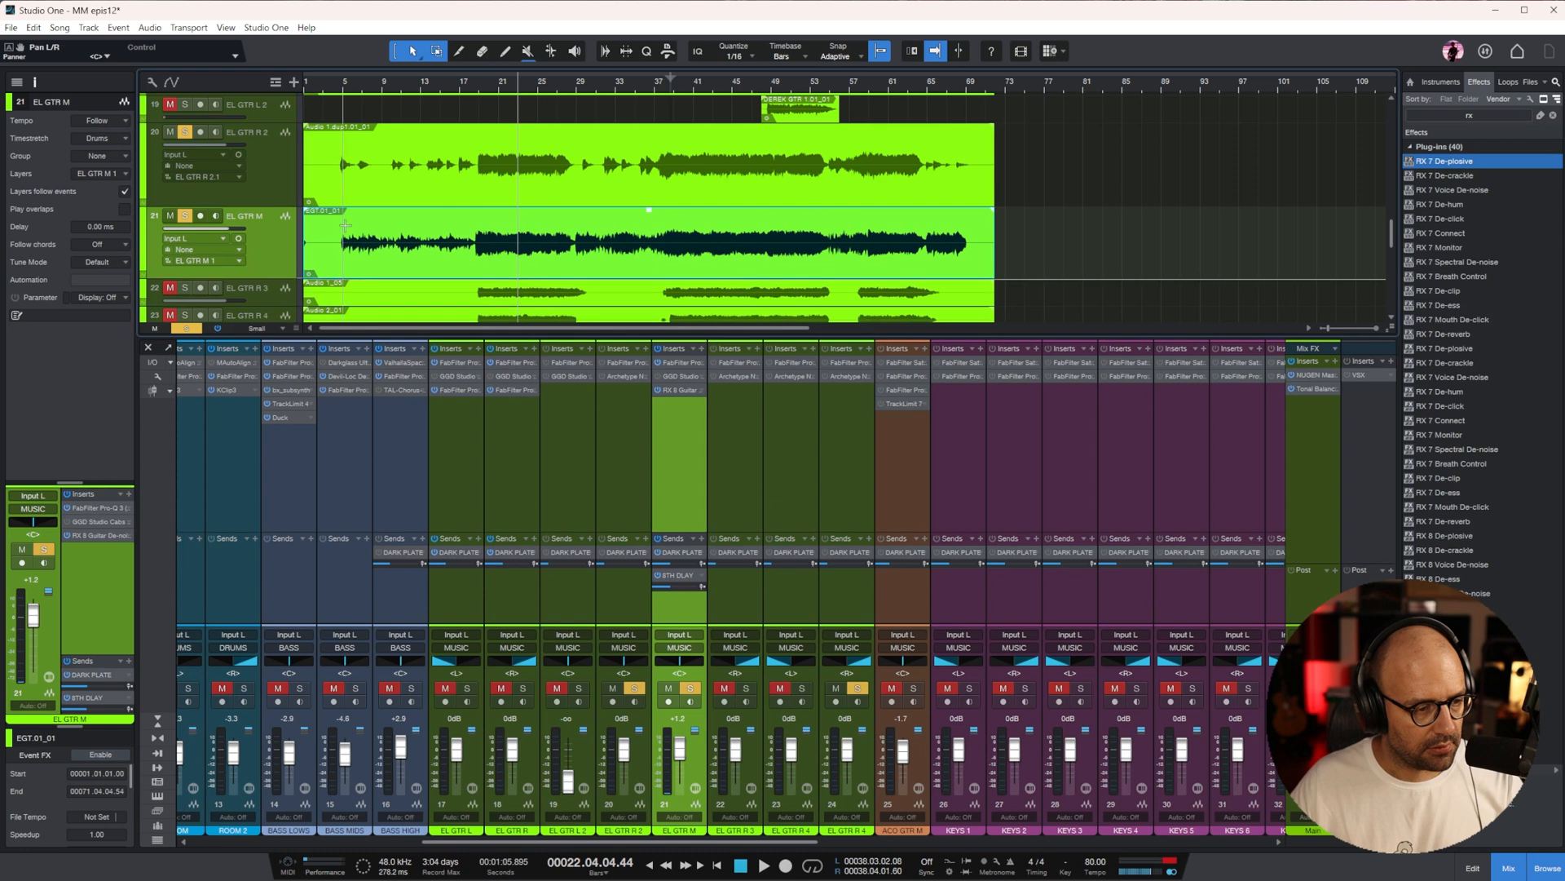
Play the soloed guitars from bar 5, then stop and try a centred pan on EL GTR L, channel 17
key(space)
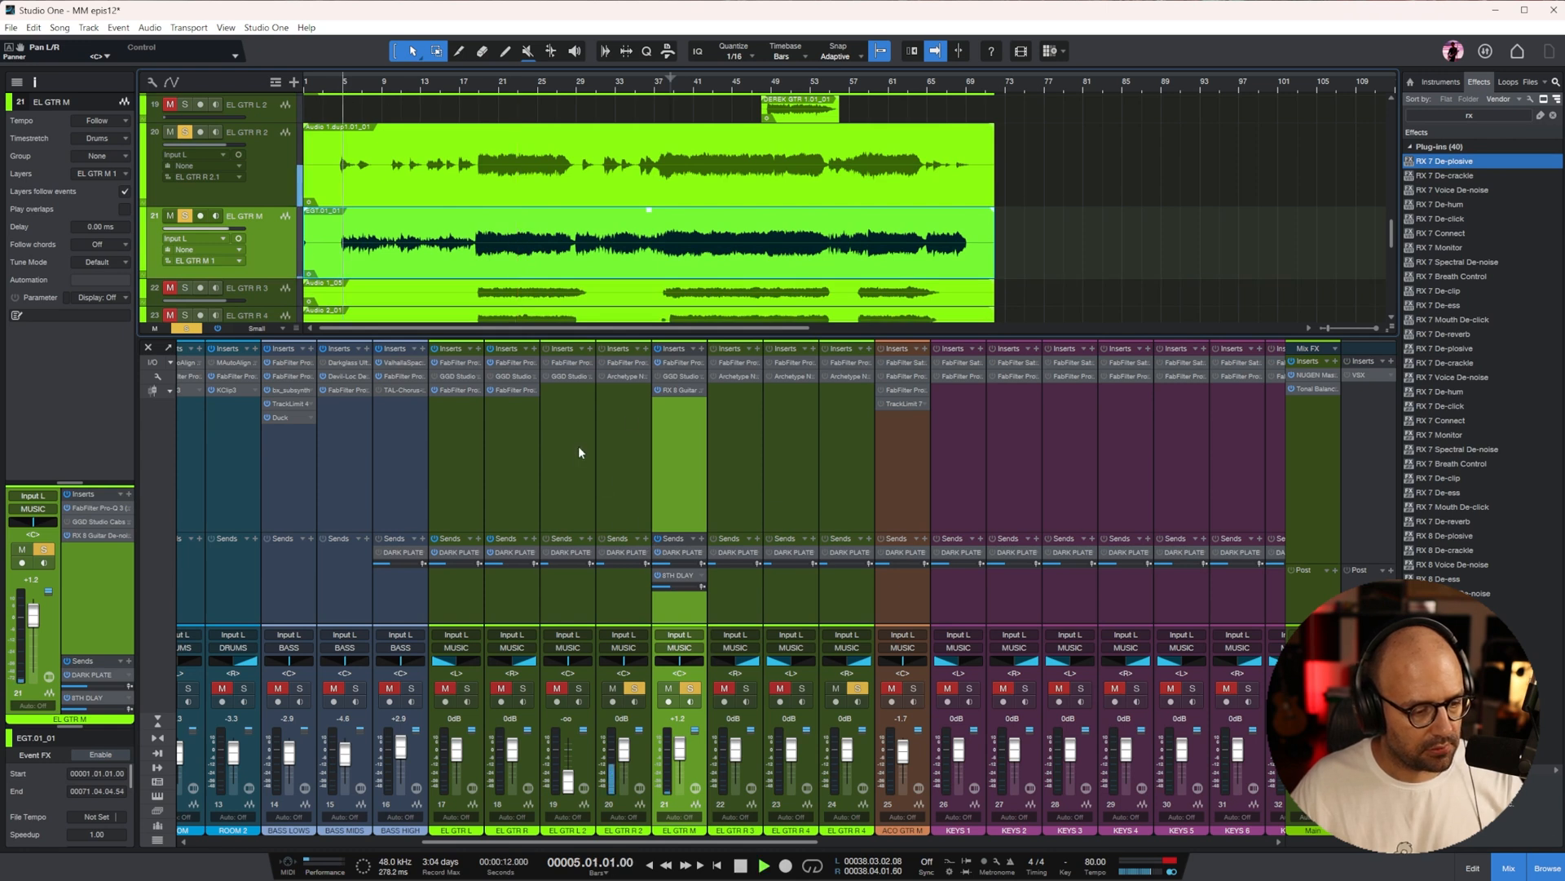
click(524, 437)
scroll(587, 266, up, 3)
scroll(587, 267, down, 3)
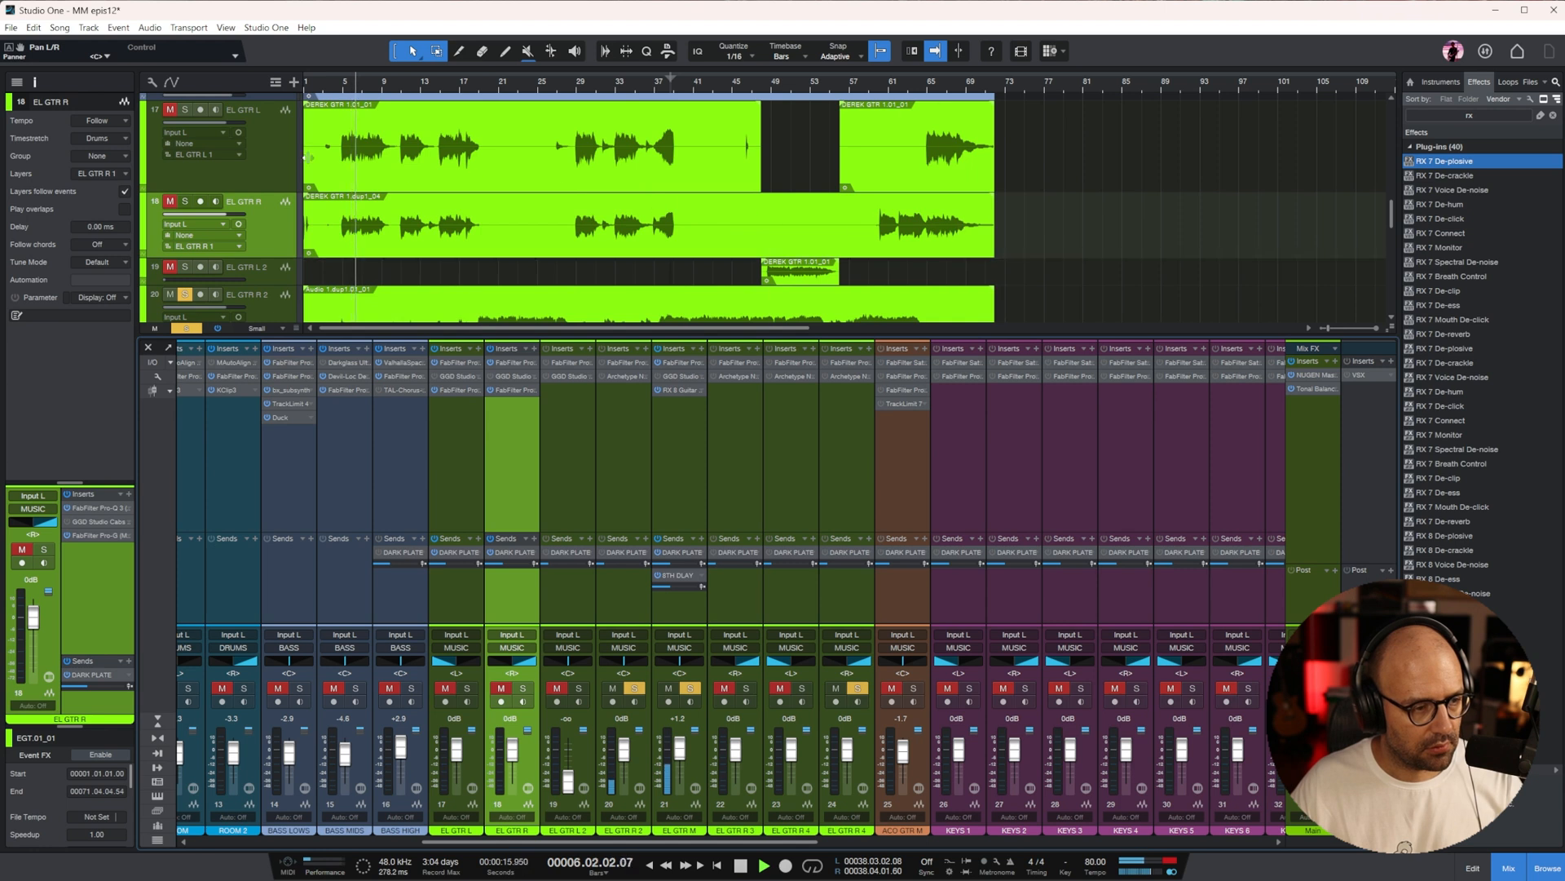
click(278, 161)
ctrl+click(456, 663)
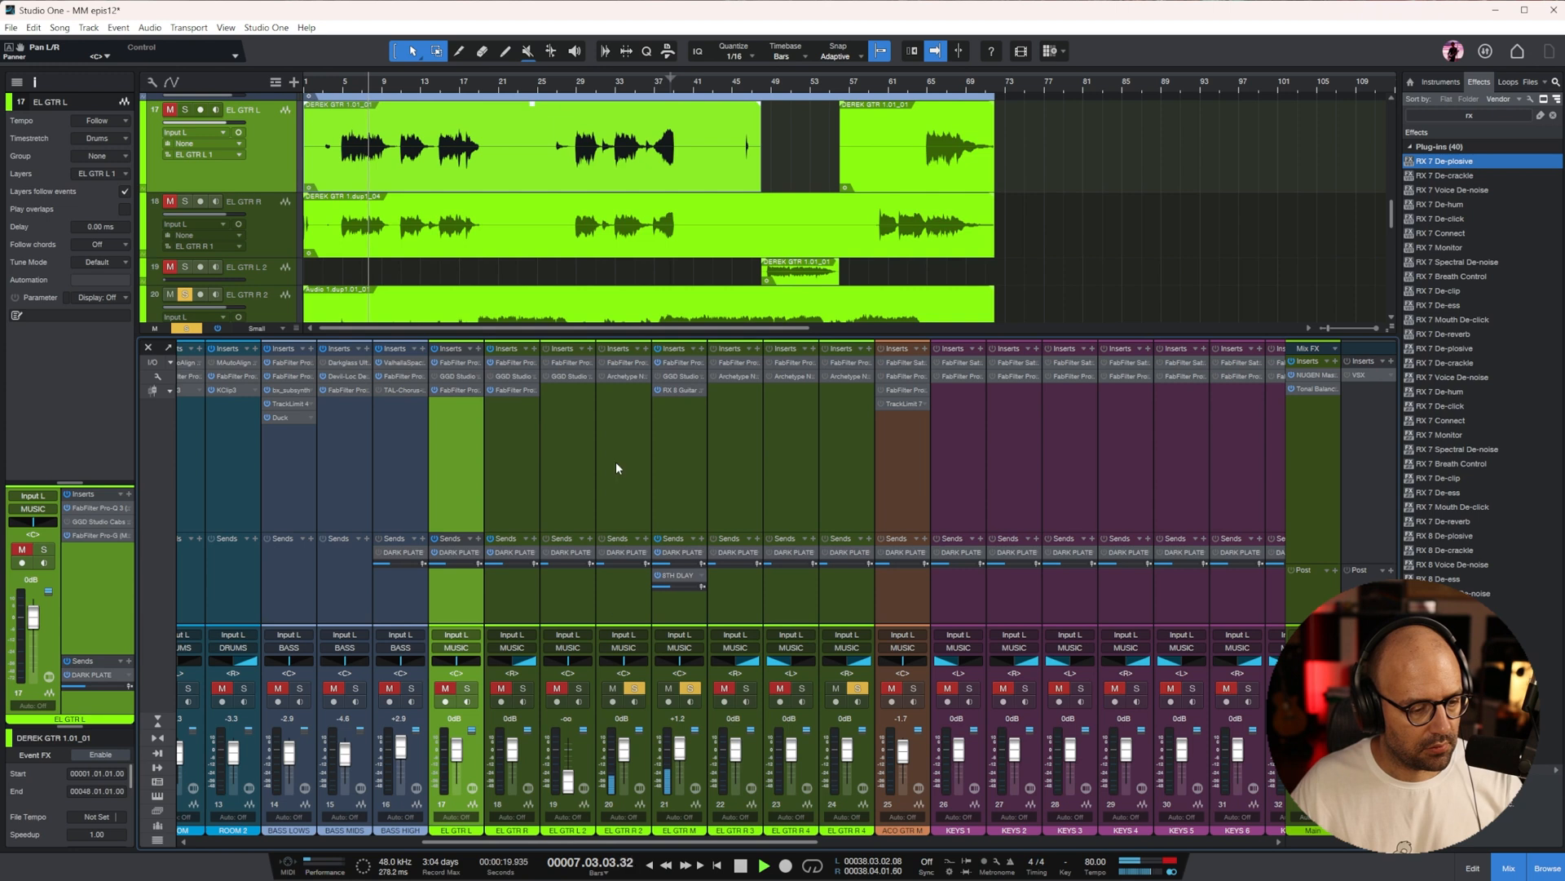
Rename the EL GTR L track on channel 17 as EL GTR M and pan it fully left
double_click(256, 111)
key(BackSpace)
text(M)
key(Return)
scroll(470, 152, down, 2)
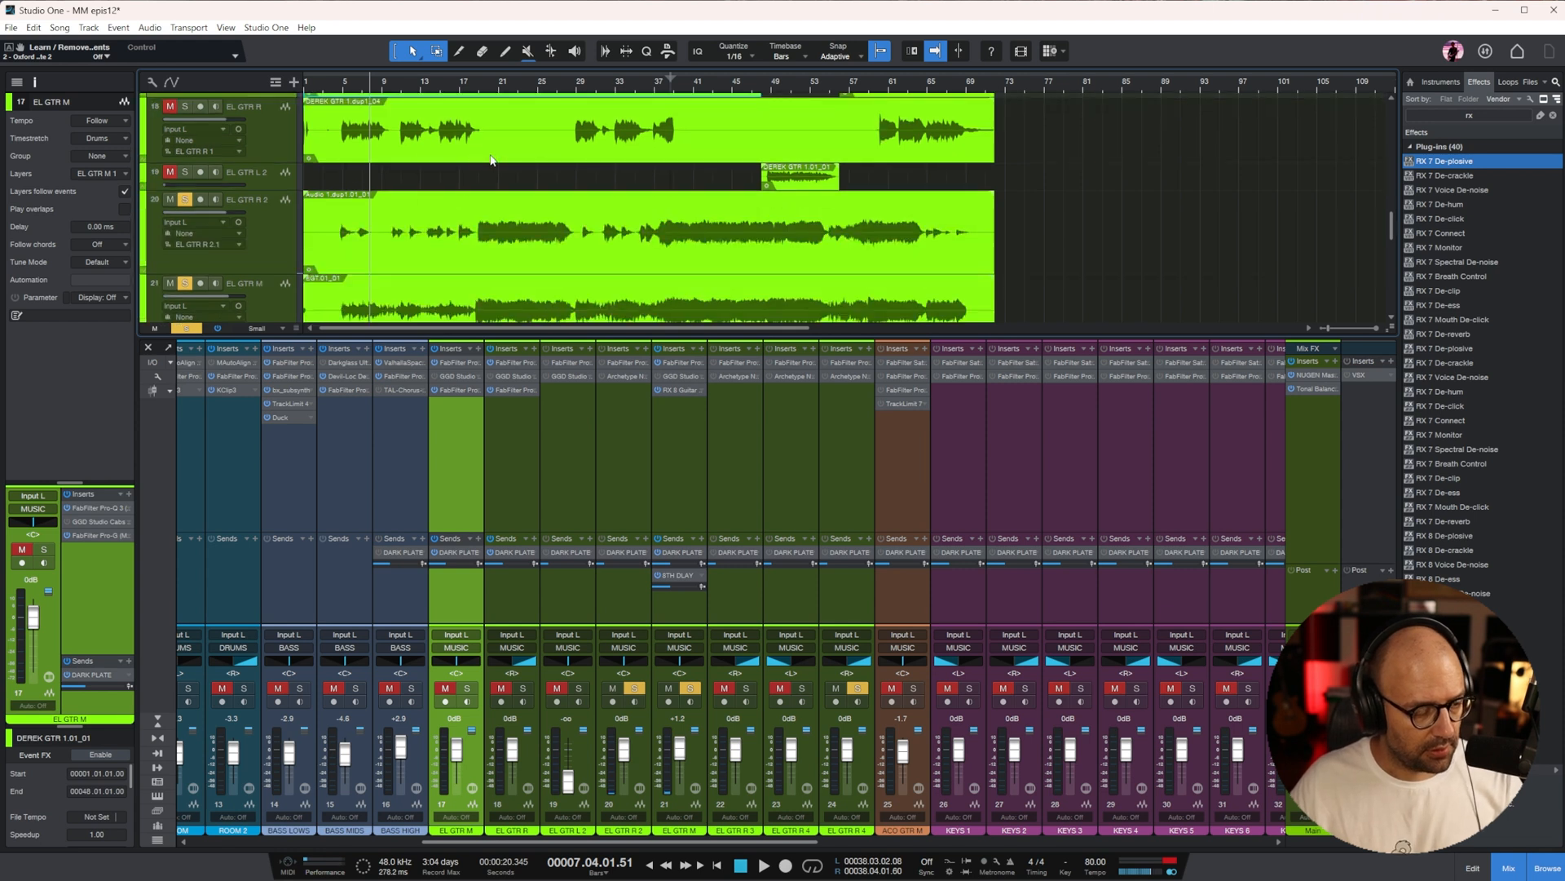
scroll(501, 151, down, 1)
scroll(281, 113, up, 3)
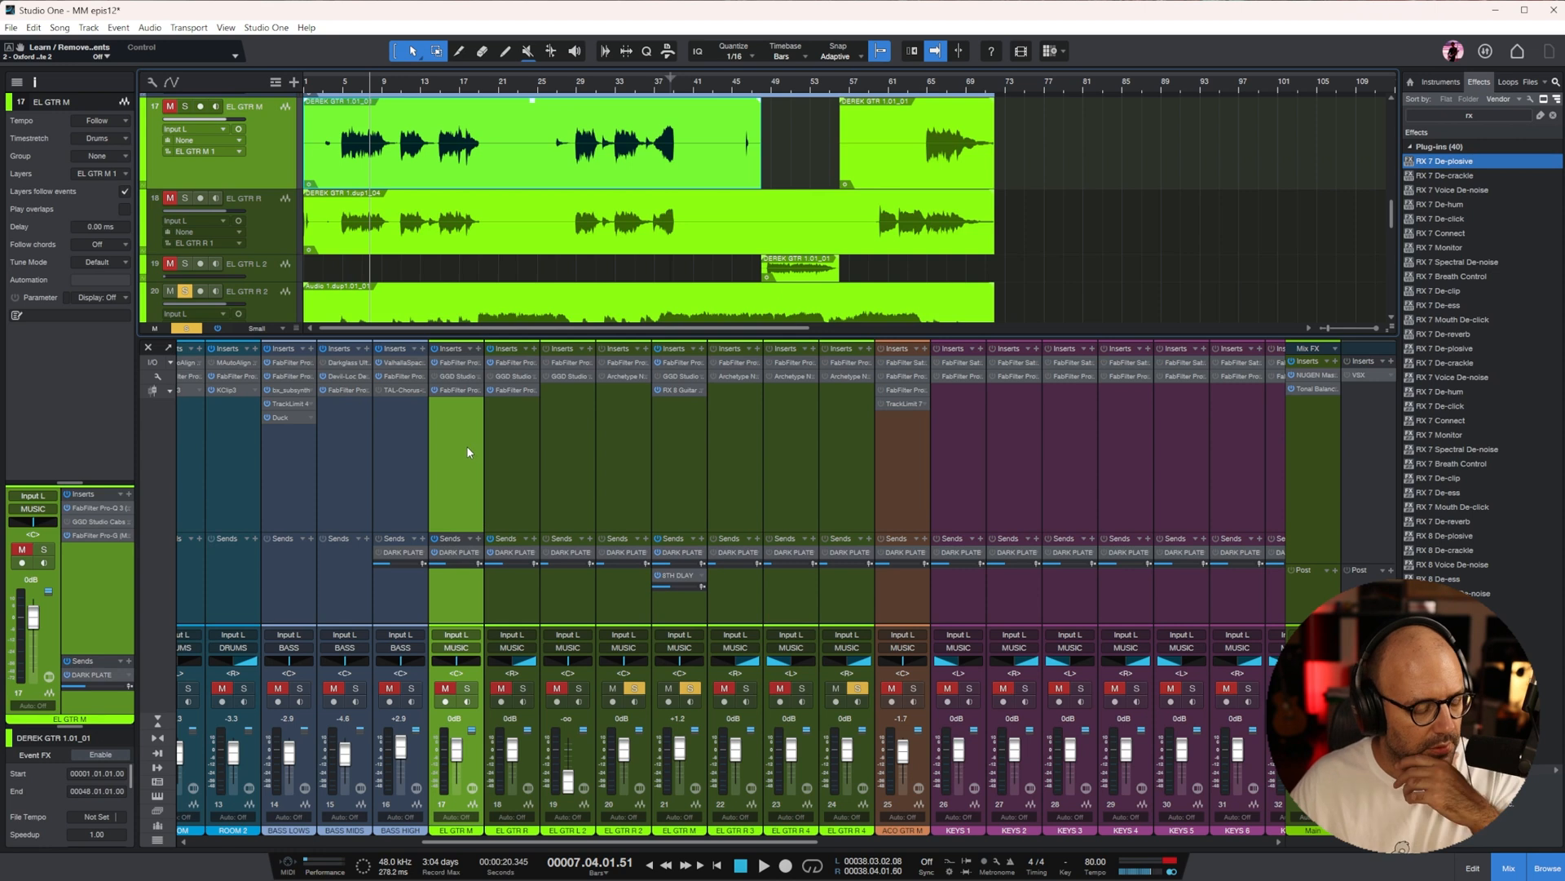
drag(459, 662, 431, 663)
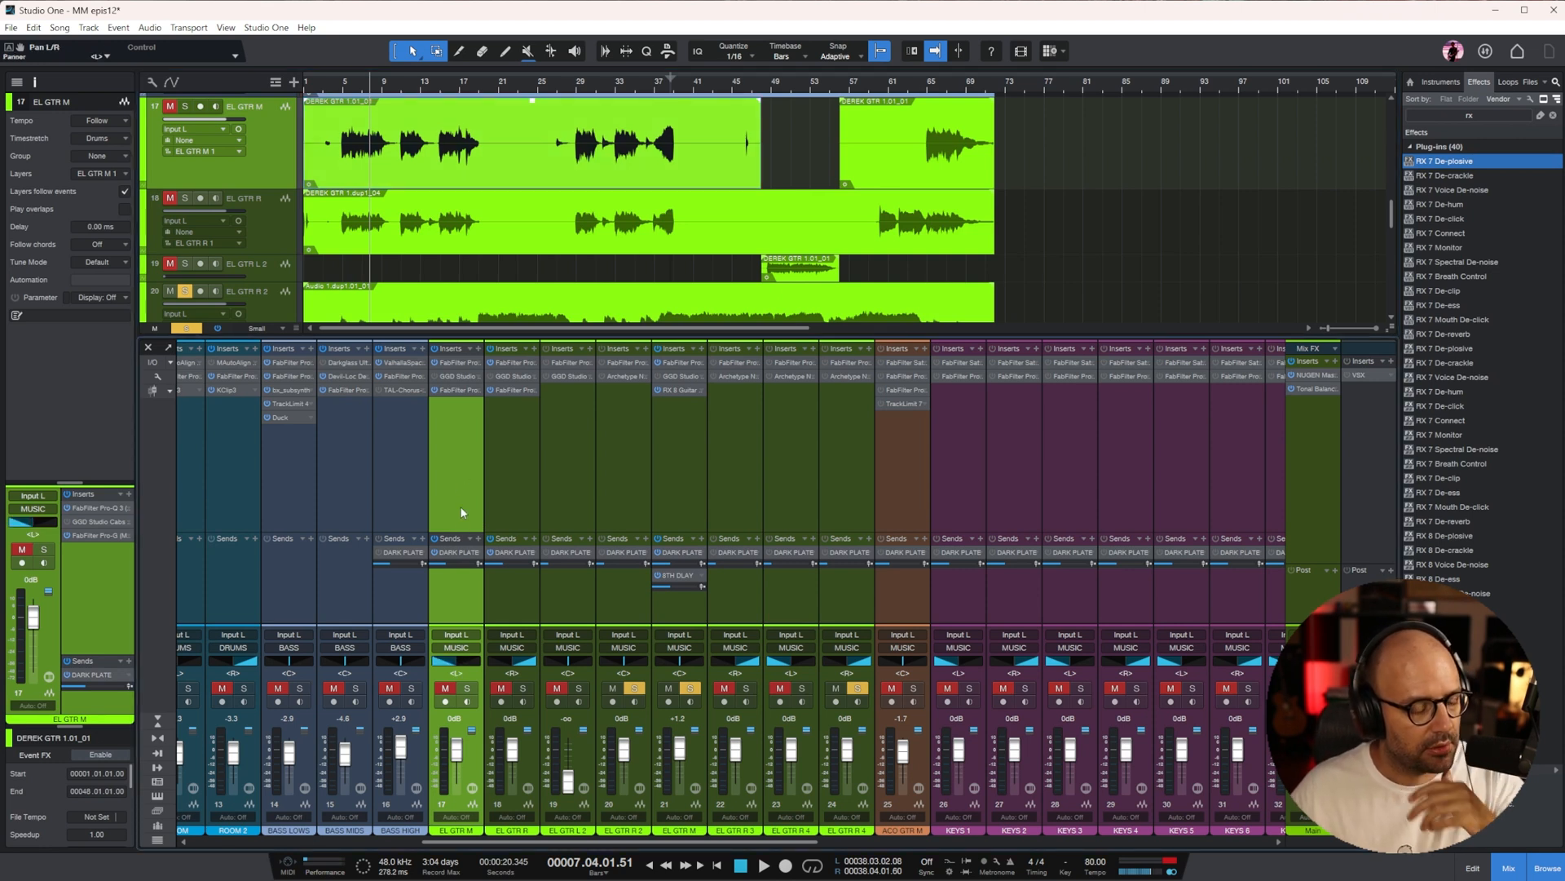
Compare the waveforms of the guitar tracks on channels 17 to 21 in the arrangement
scroll(454, 232, down, 2)
scroll(450, 214, down, 2)
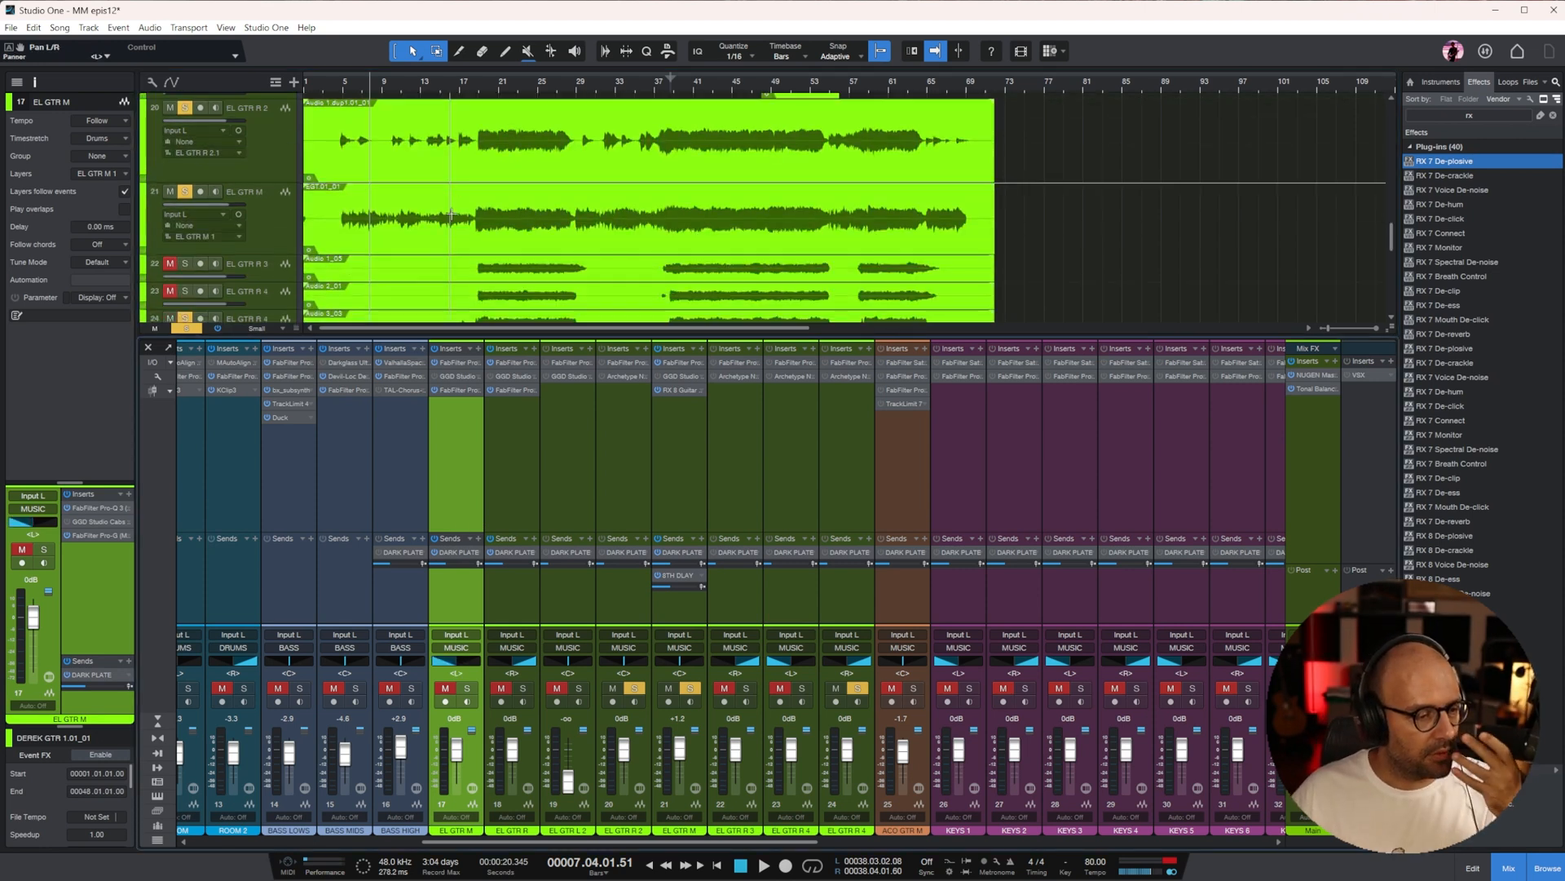
click(283, 223)
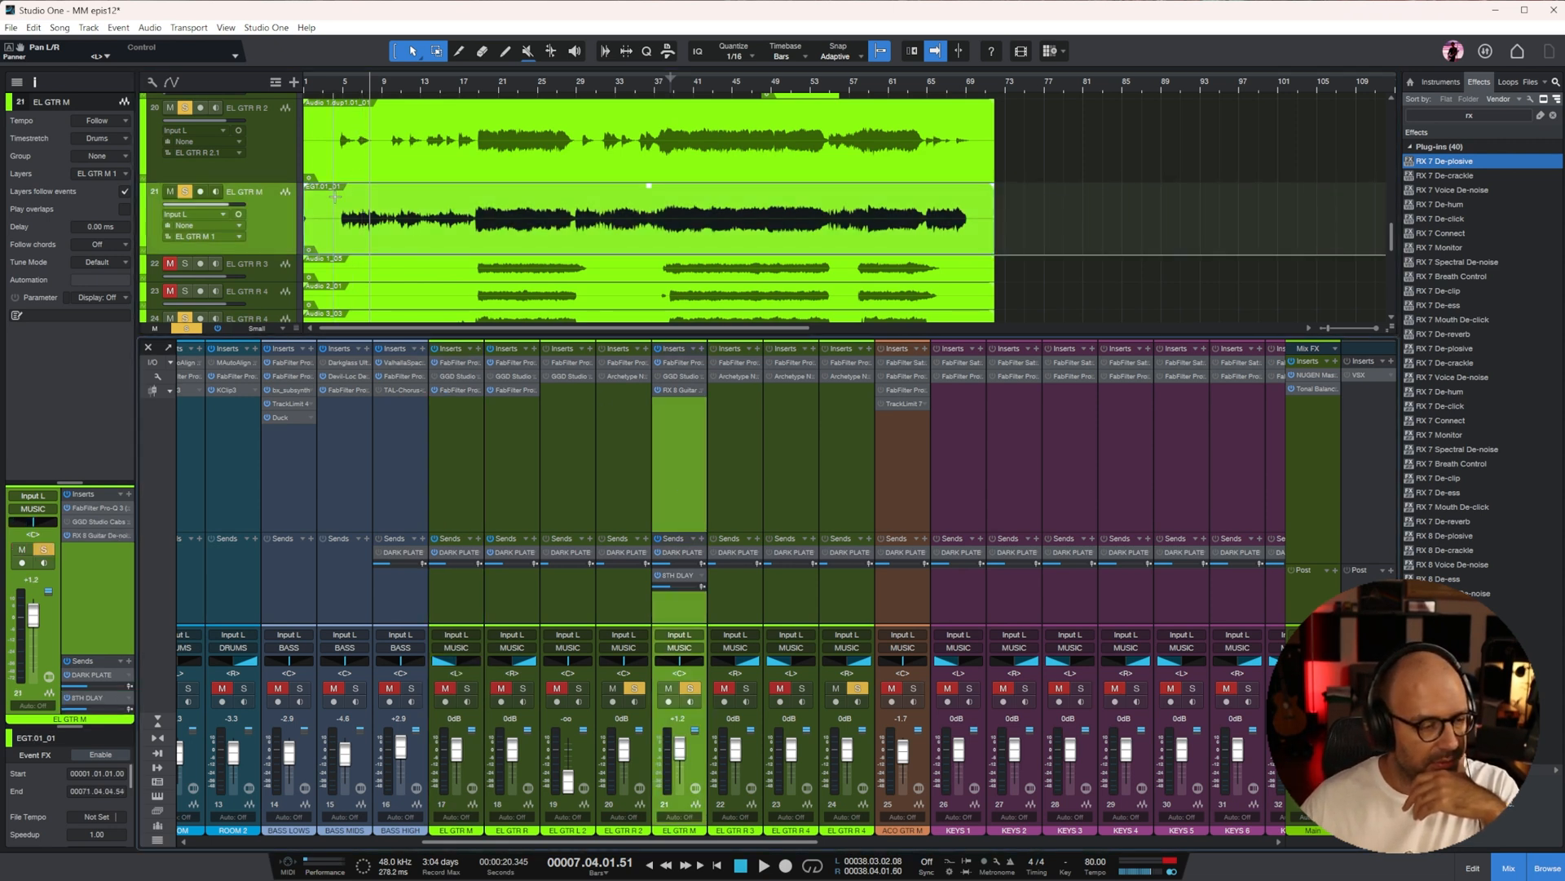
scroll(472, 216, up, 3)
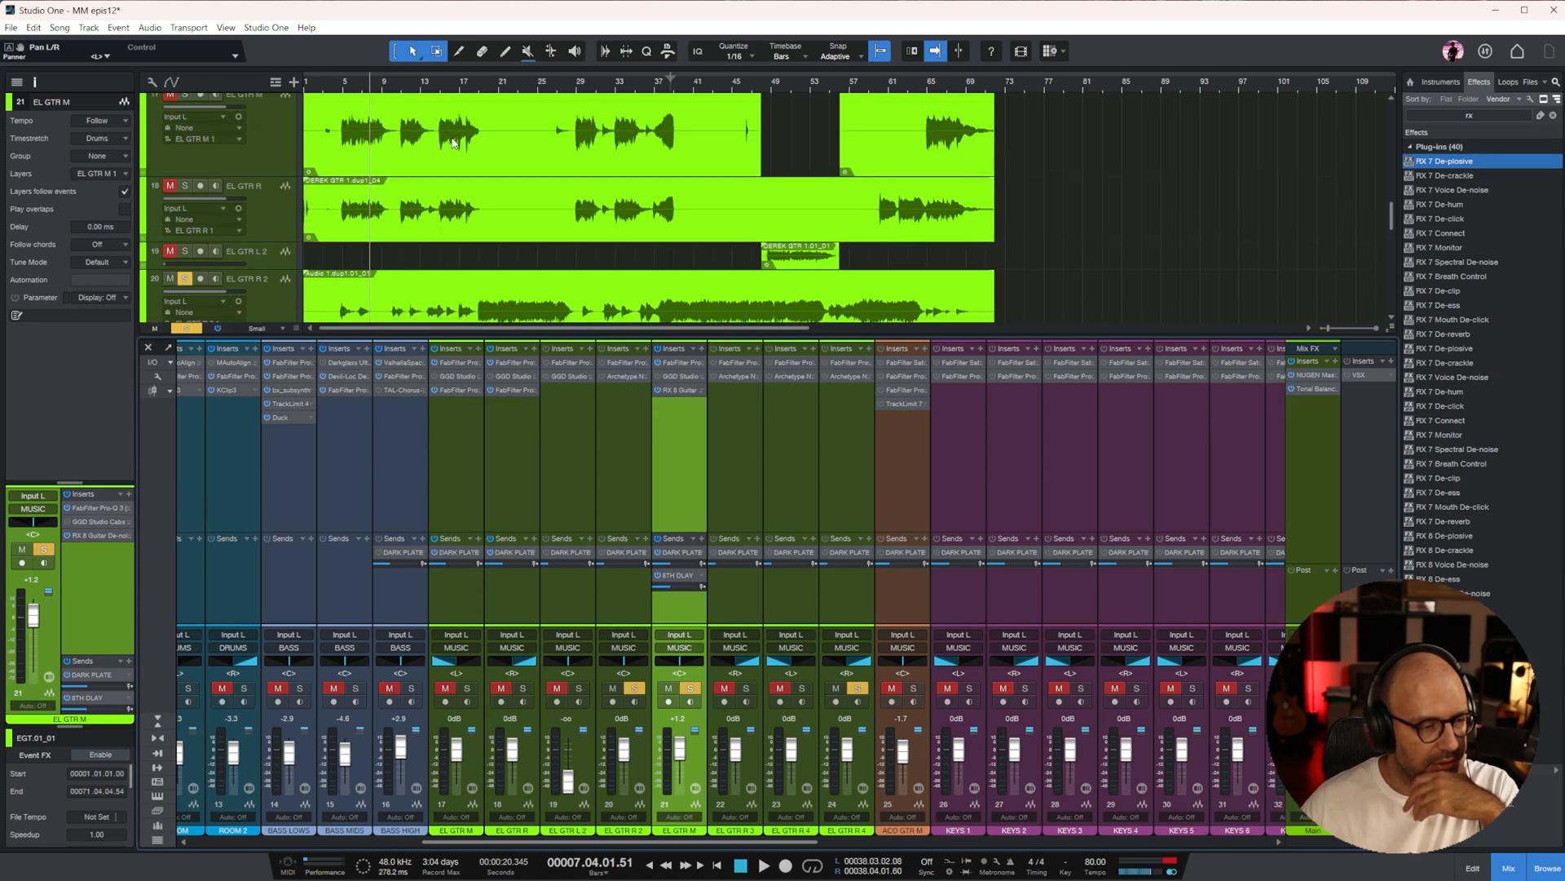
scroll(404, 148, down, 1)
scroll(402, 163, down, 1)
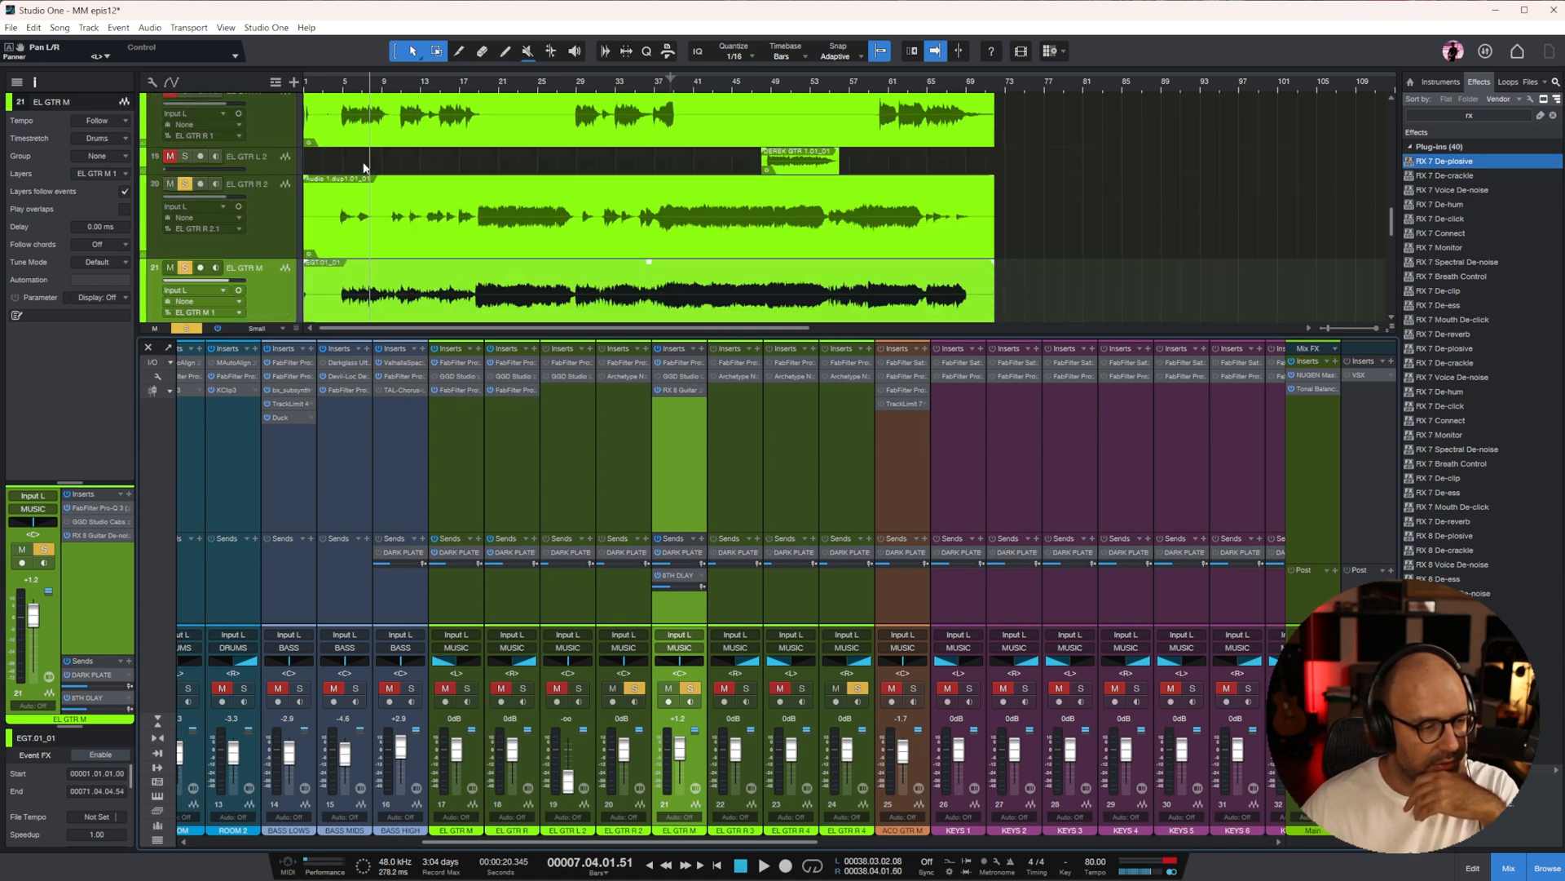
scroll(401, 161, up, 1)
scroll(359, 167, down, 2)
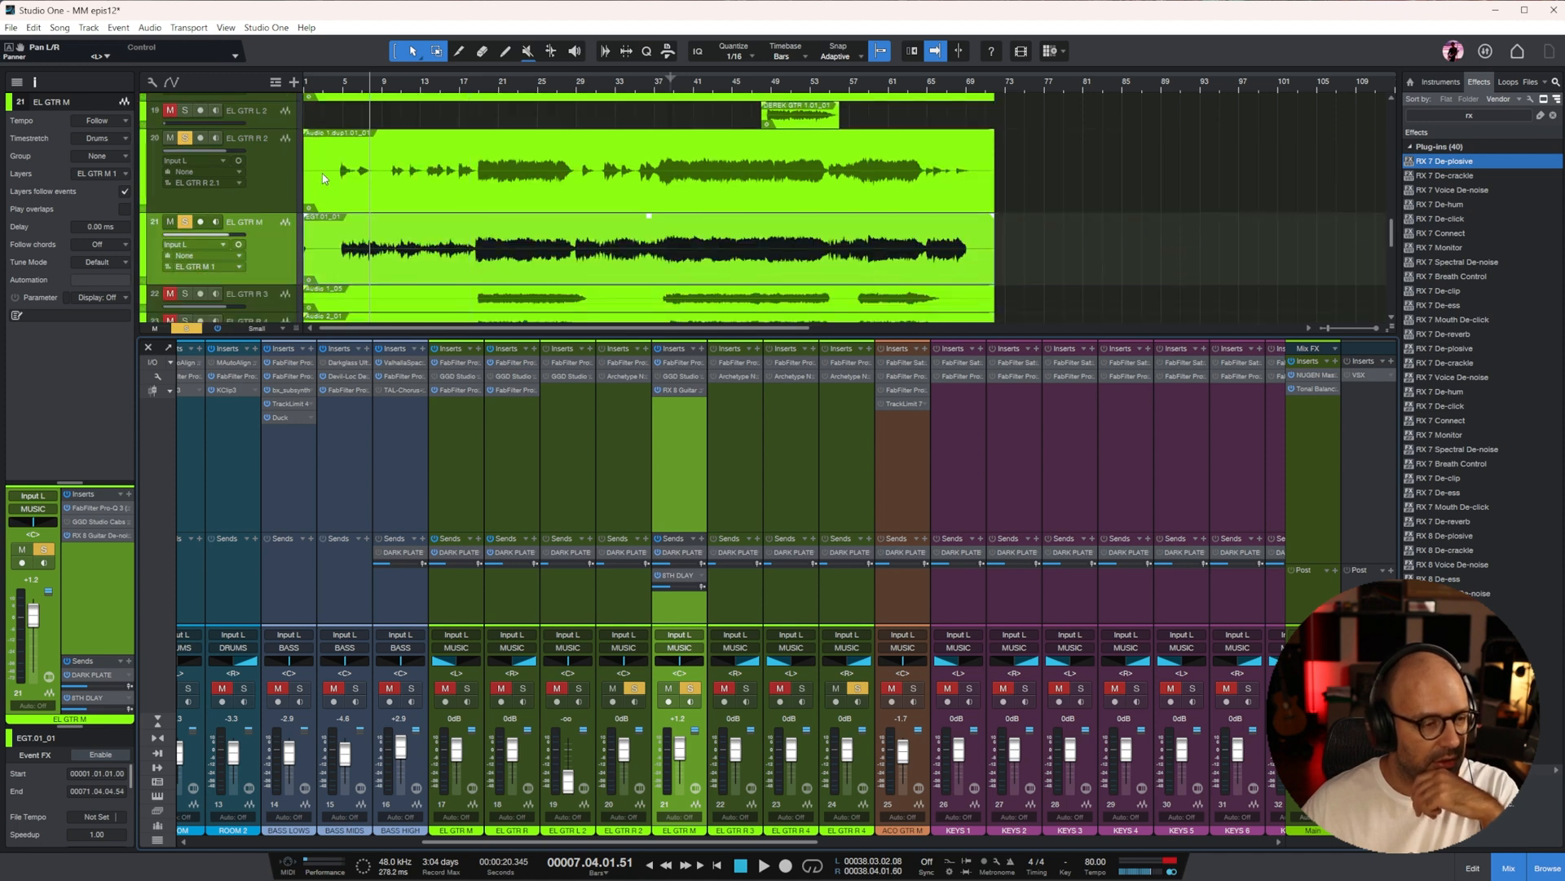
Play from bar 5 and pan EL GTR R 2 slightly left to L10
click(274, 174)
click(344, 90)
key(space)
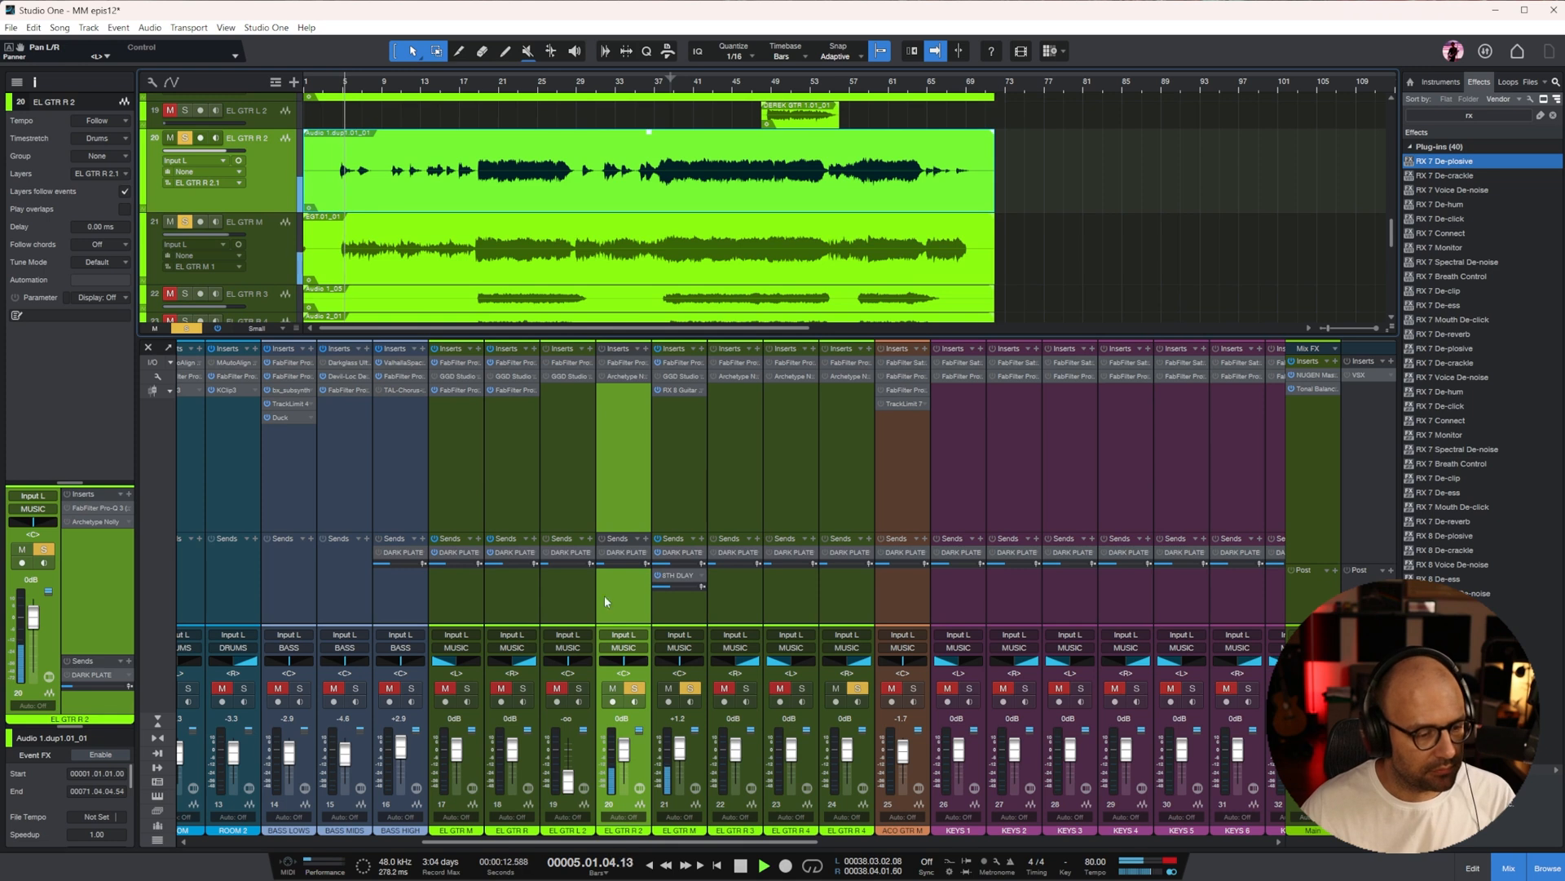
click(676, 435)
drag(617, 670, 624, 670)
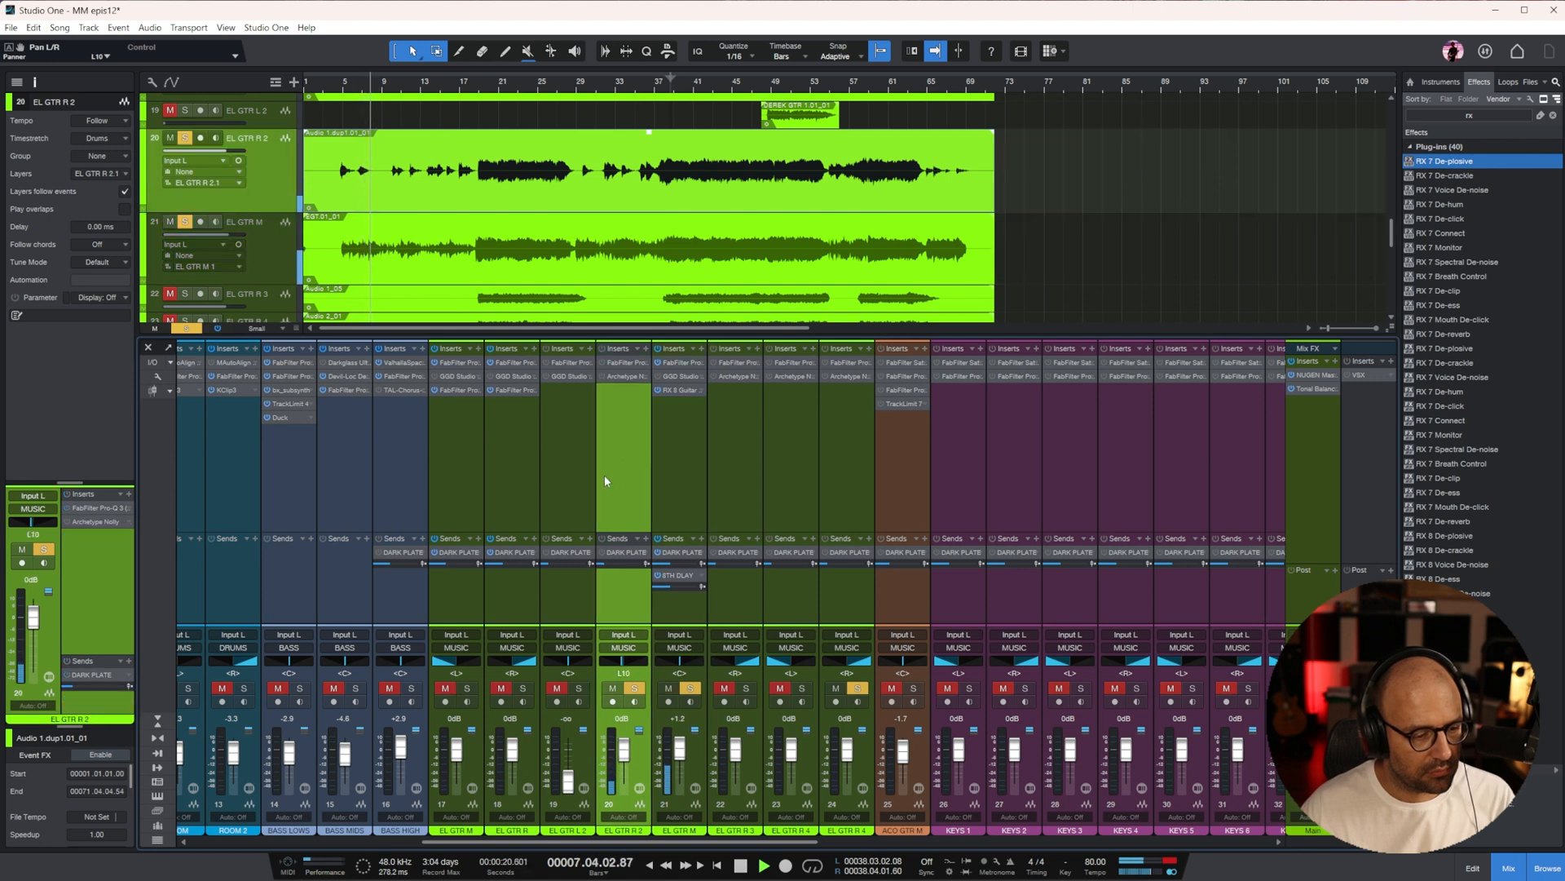
Take EL GTR M on channel 21 and EL GTR R 4 out of solo, and audition EL GTR R 2 around bars 21 and 41
click(690, 689)
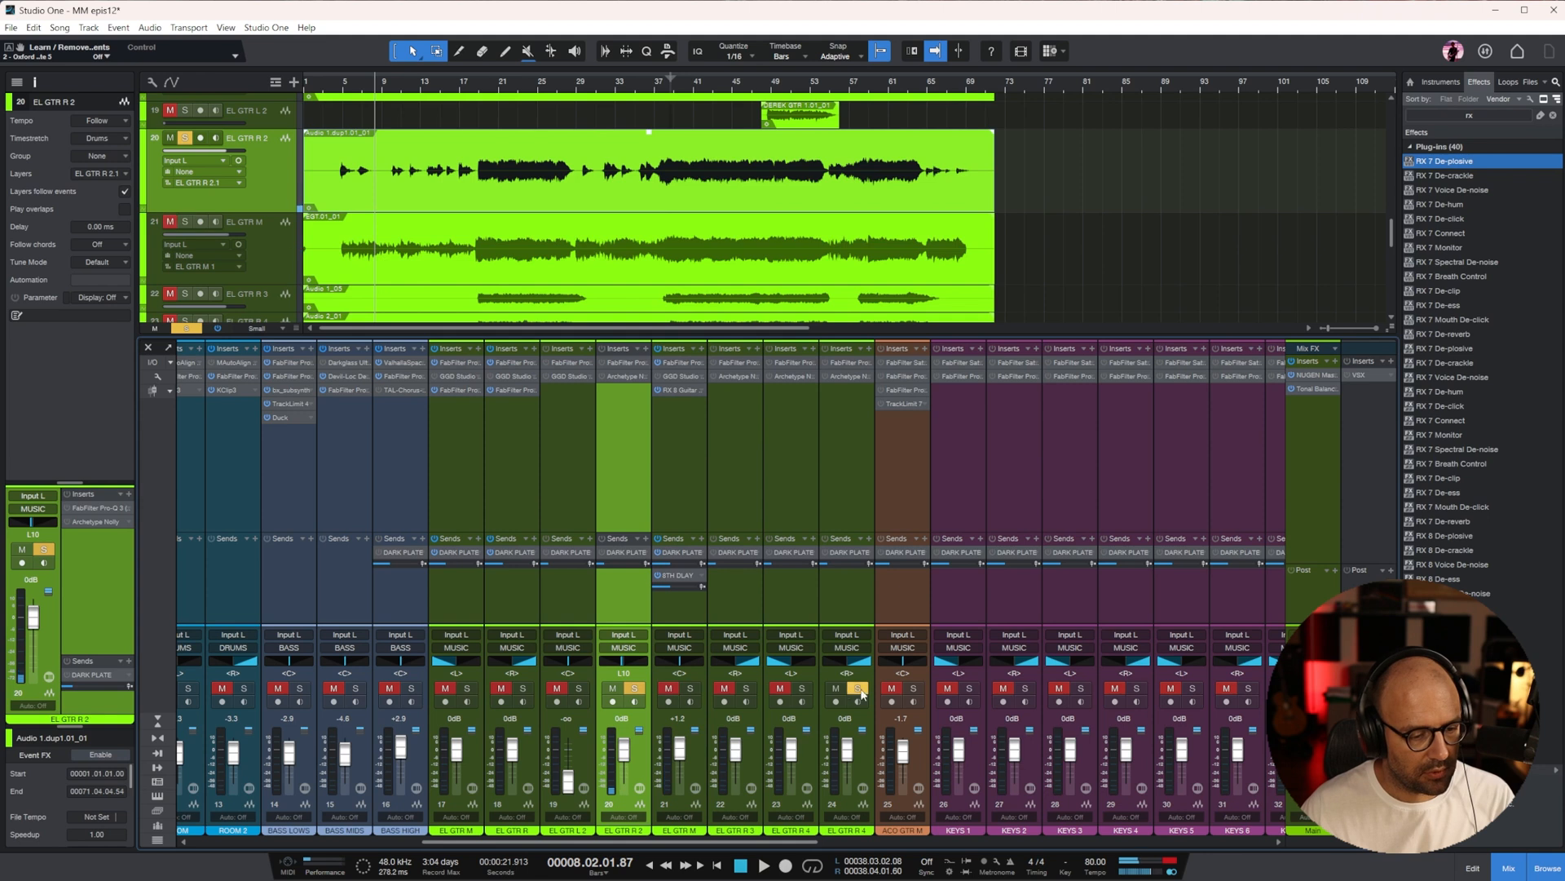
key(space)
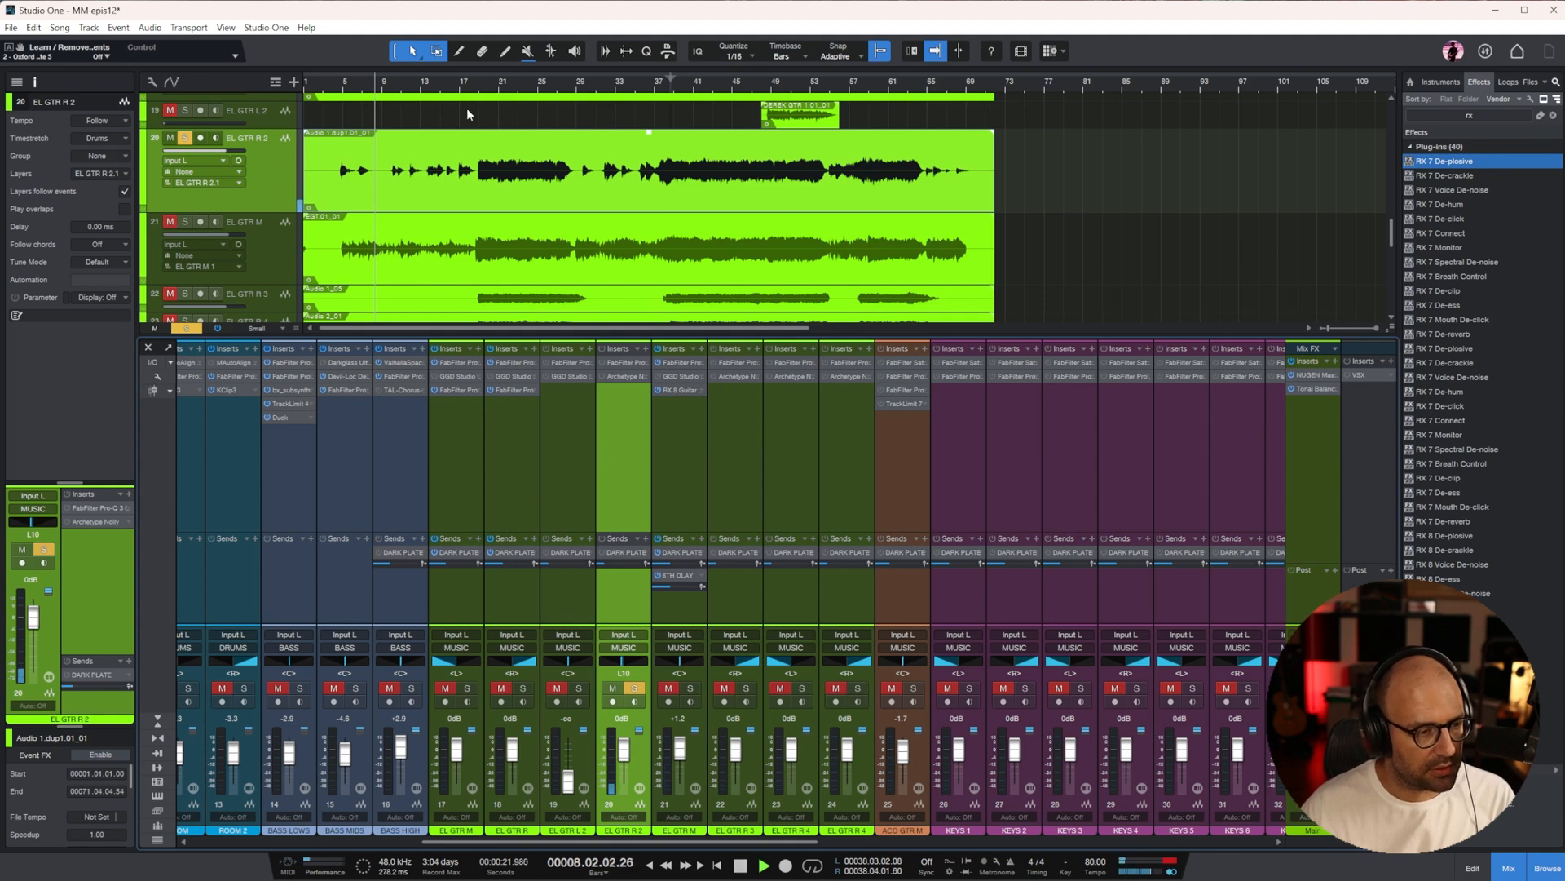
click(501, 88)
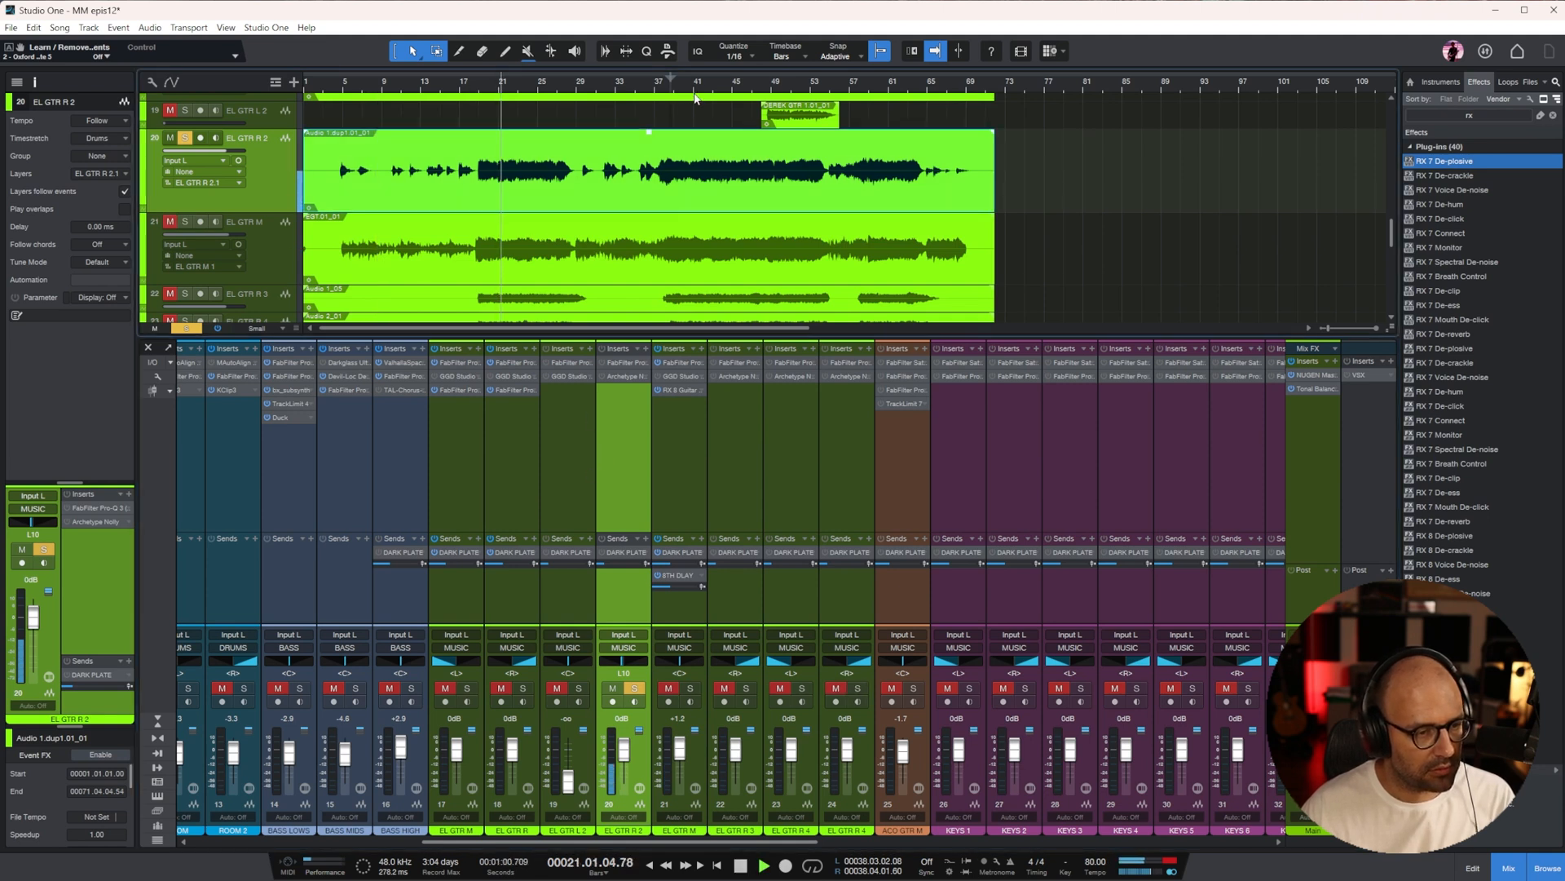
key(space)
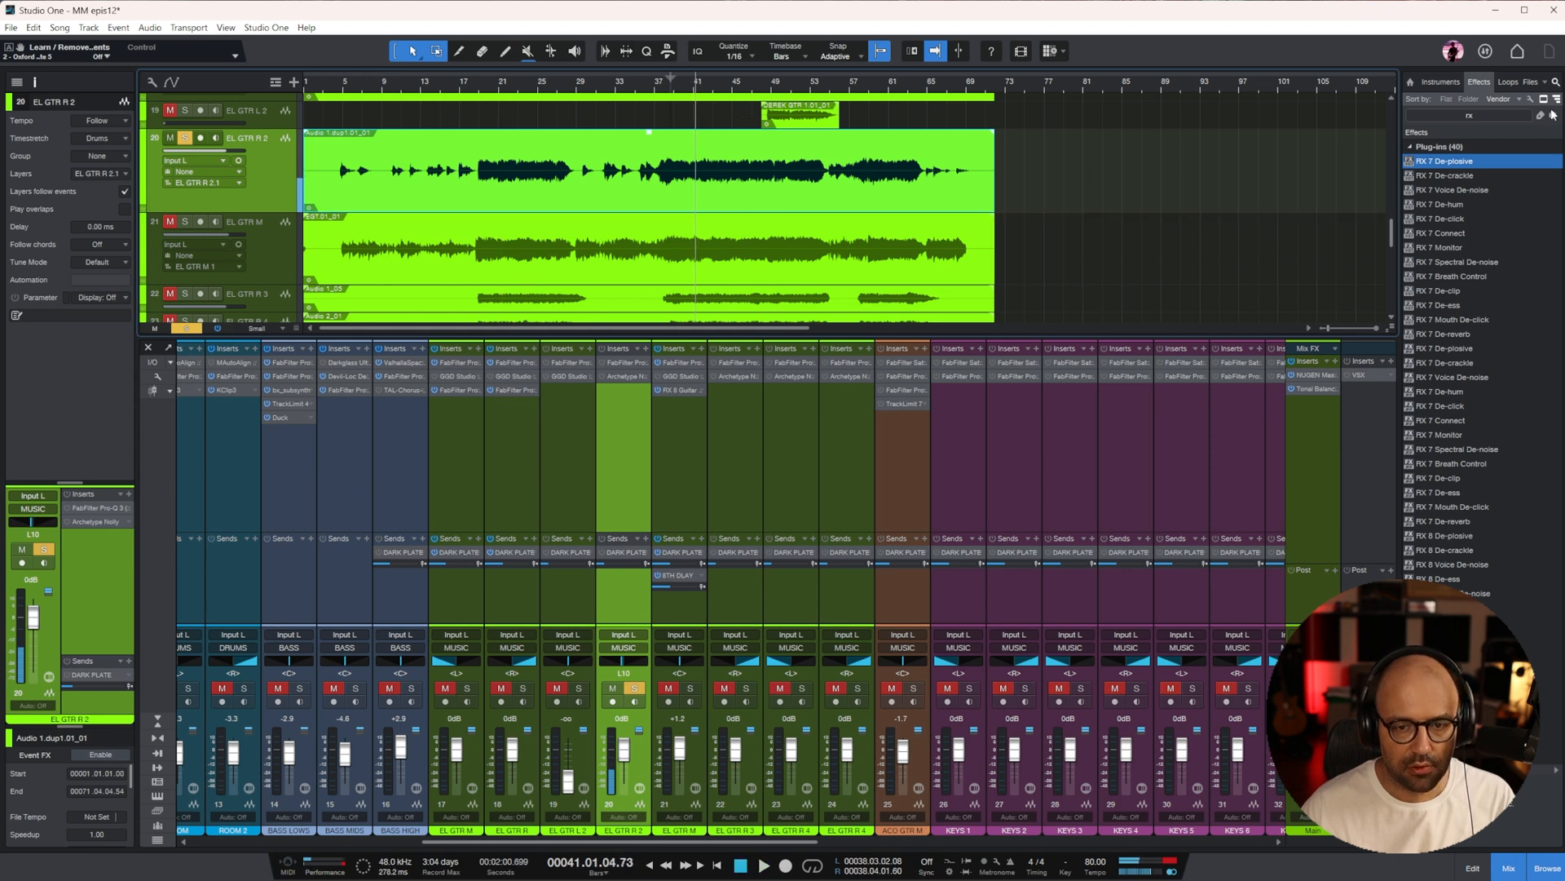
Find TAL-Chorus-LX among the effects, insert it on EL GTR R 2, and resume playback
click(1553, 116)
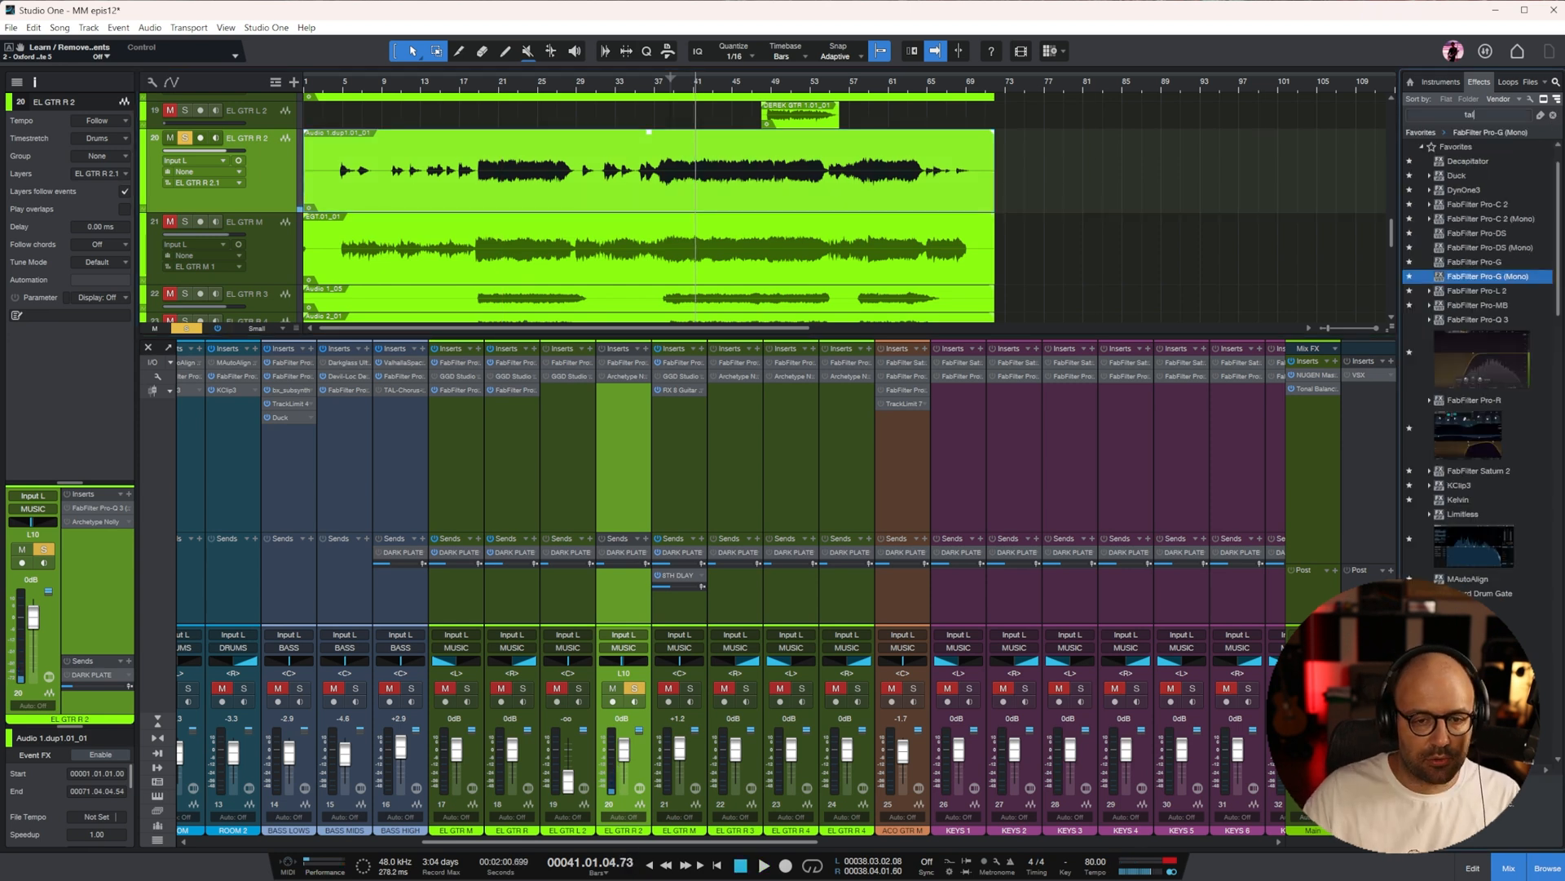
text(tal)
drag(1435, 186, 623, 450)
key(space)
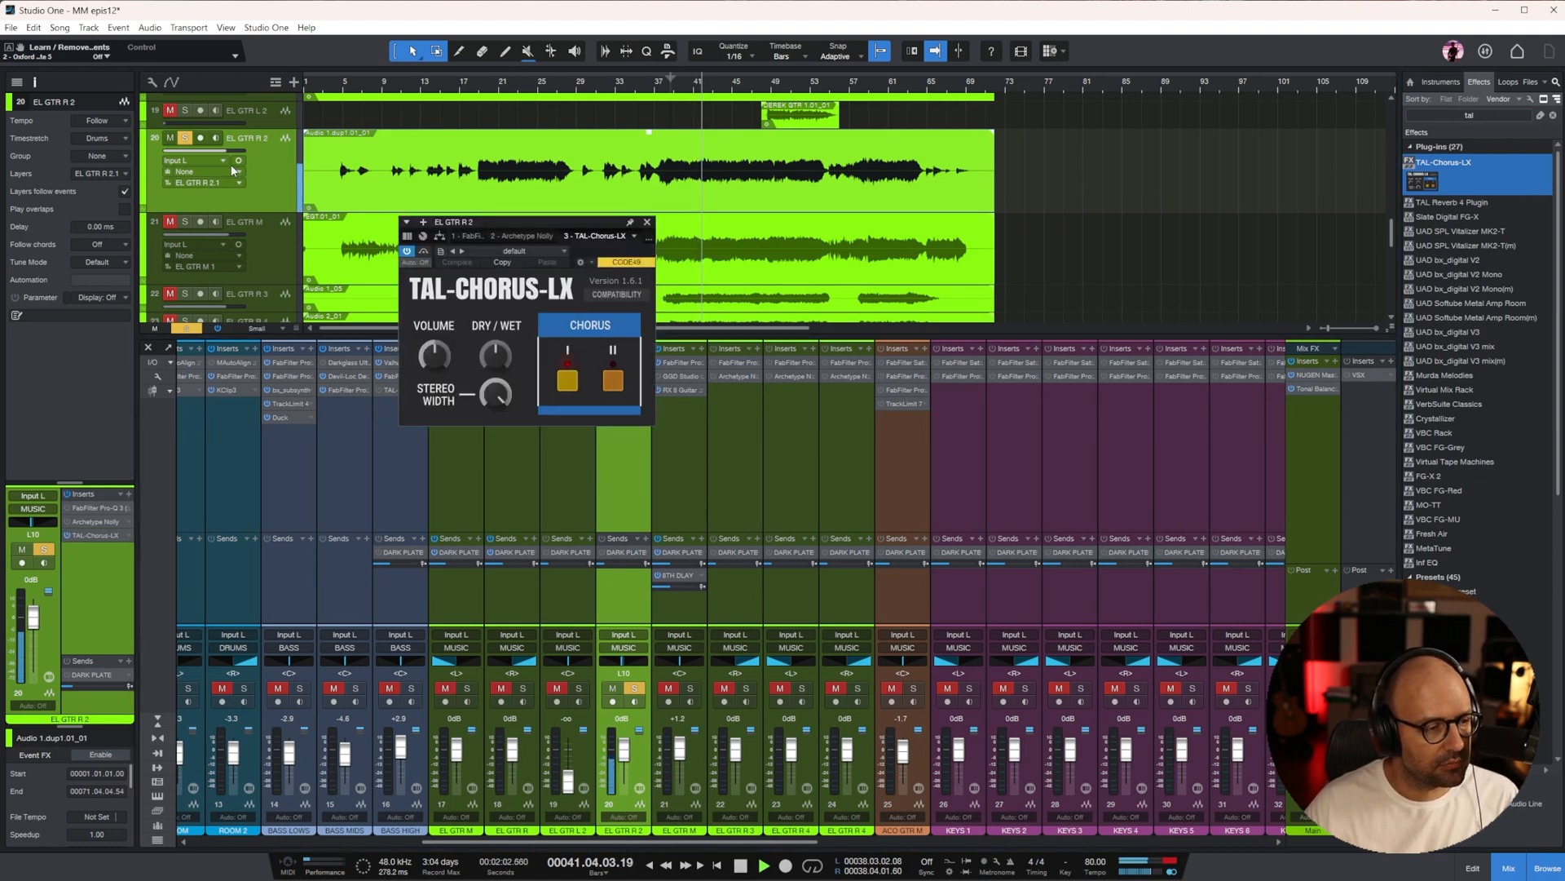
Lower the EL GTR R 2 fader to -5.4 dB and enable its DARK PLATE send
drag(624, 739, 625, 752)
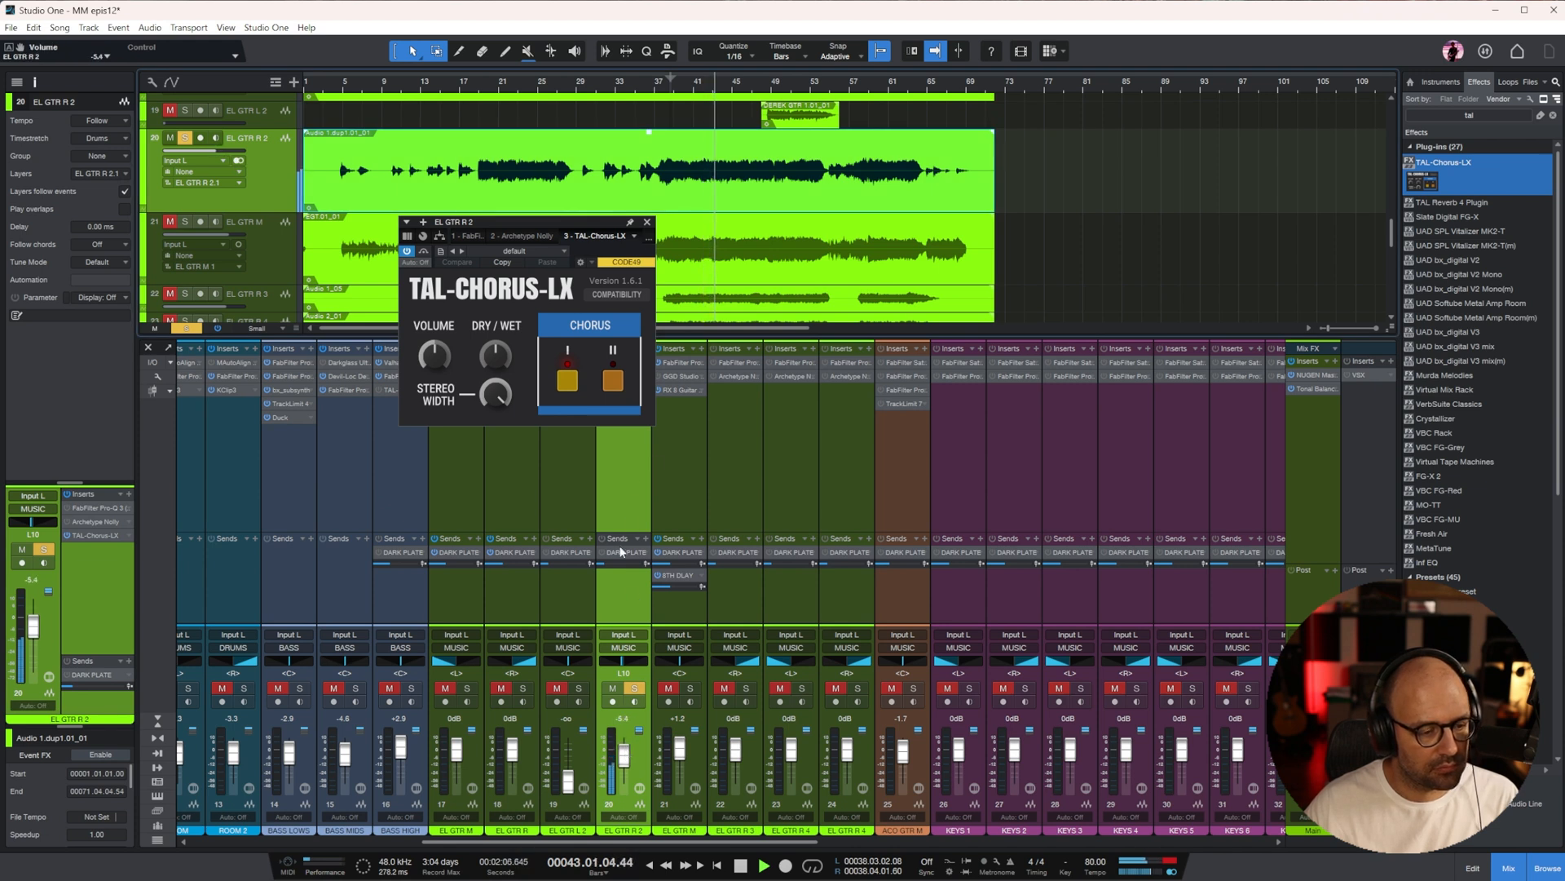
click(647, 221)
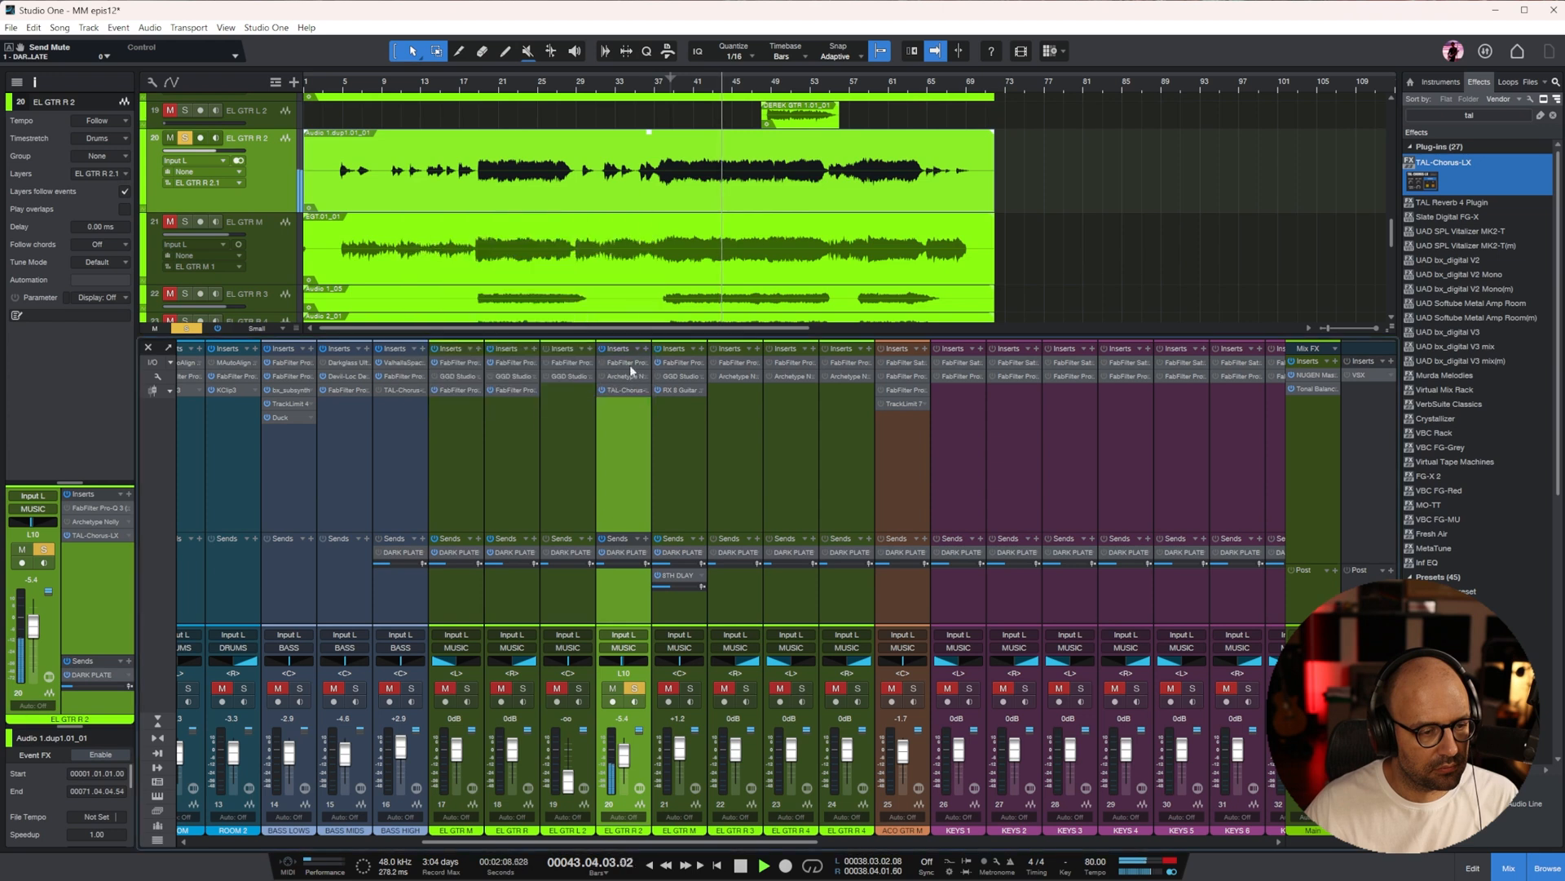
In EL GTR R 2's Pro-Q 3, add a low-mid bell cut, raise the low cut, and bring the high cut down to about 4756 Hz
click(623, 362)
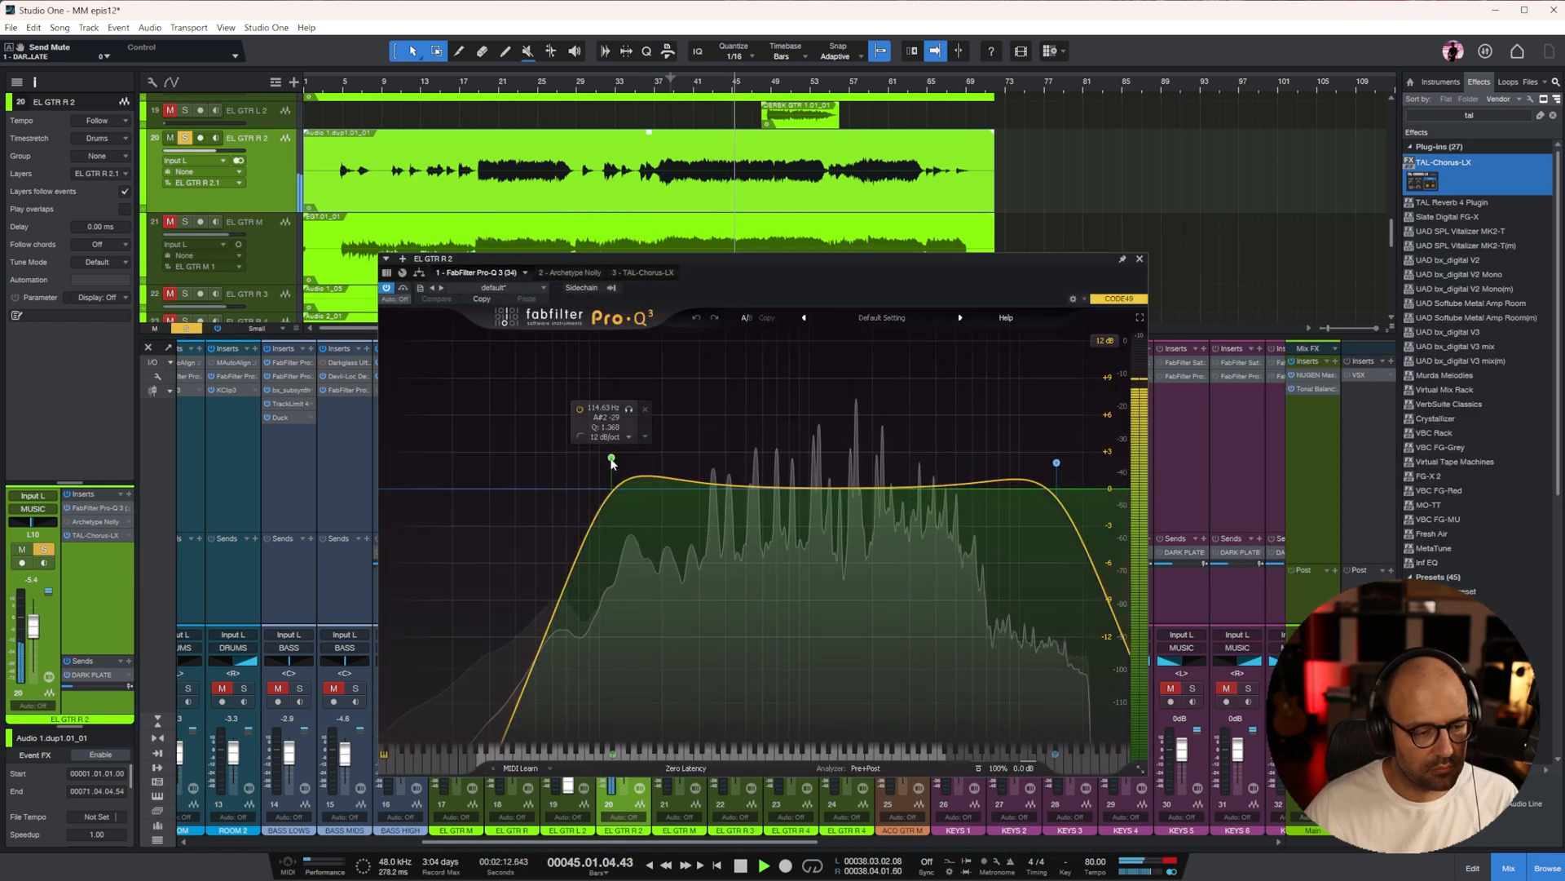
drag(732, 487, 711, 588)
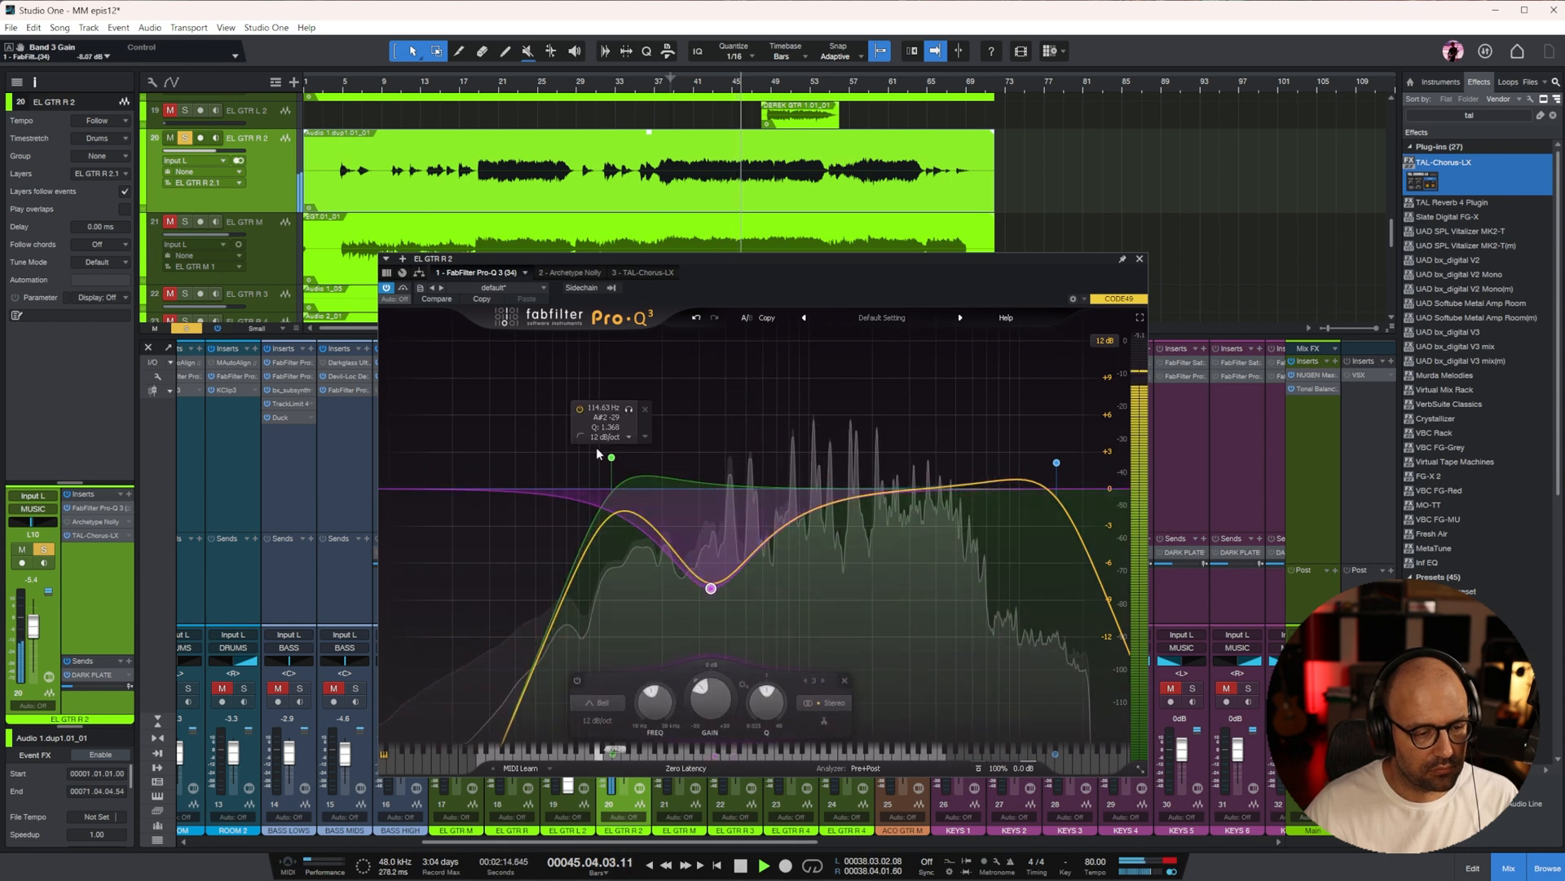
drag(612, 457, 718, 466)
drag(1056, 463, 951, 455)
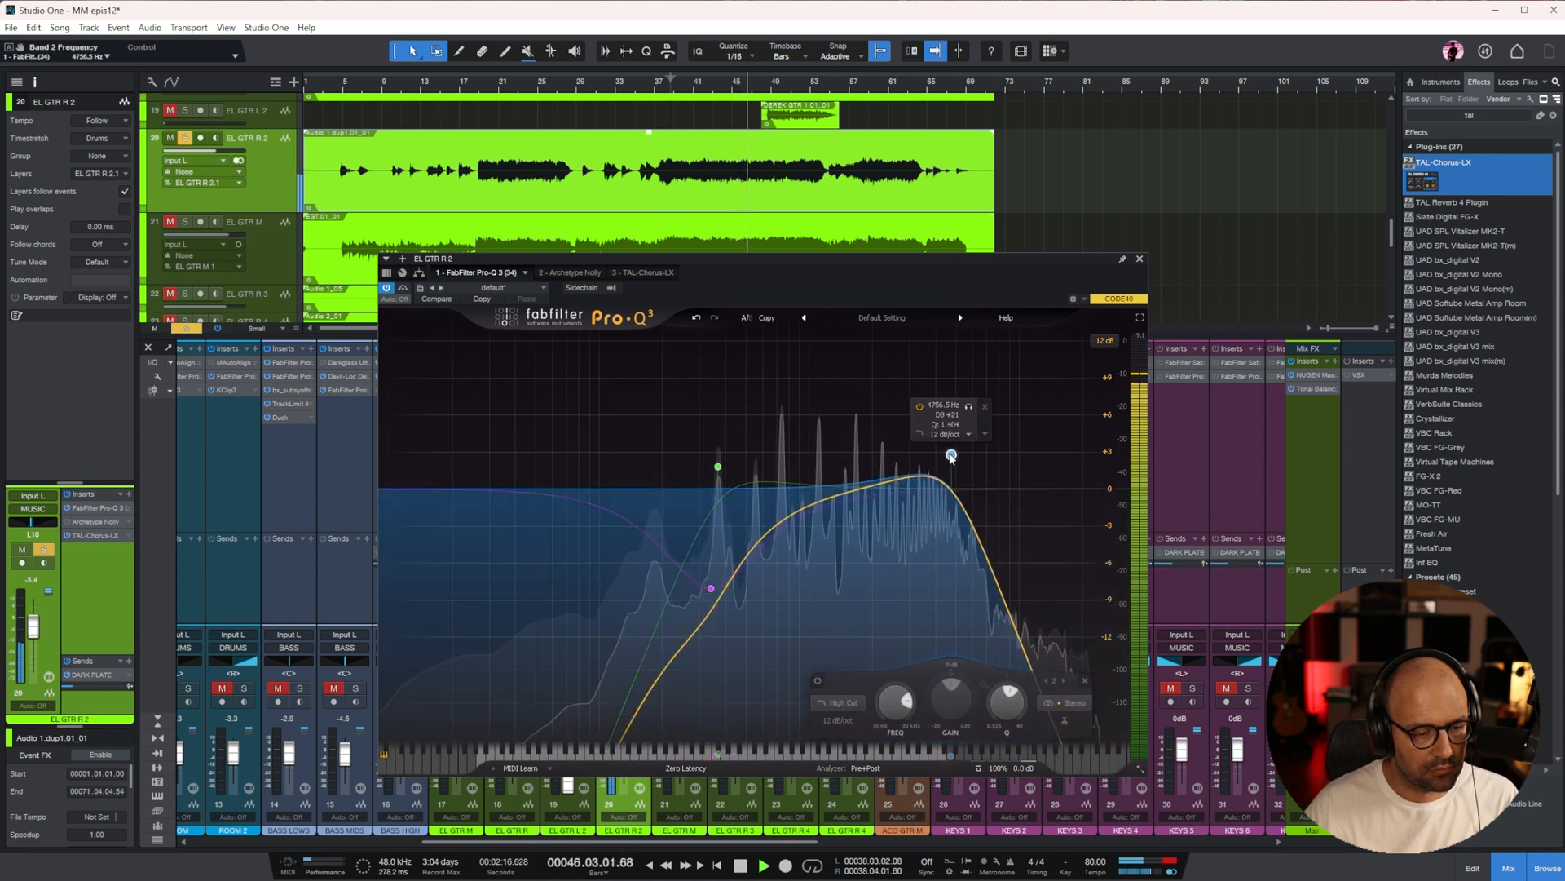
click(1140, 258)
Set the EL GTR R 2 fader to -5.0 dB and copy the 8TH DLAY send onto it from EL GTR M
drag(624, 755, 624, 754)
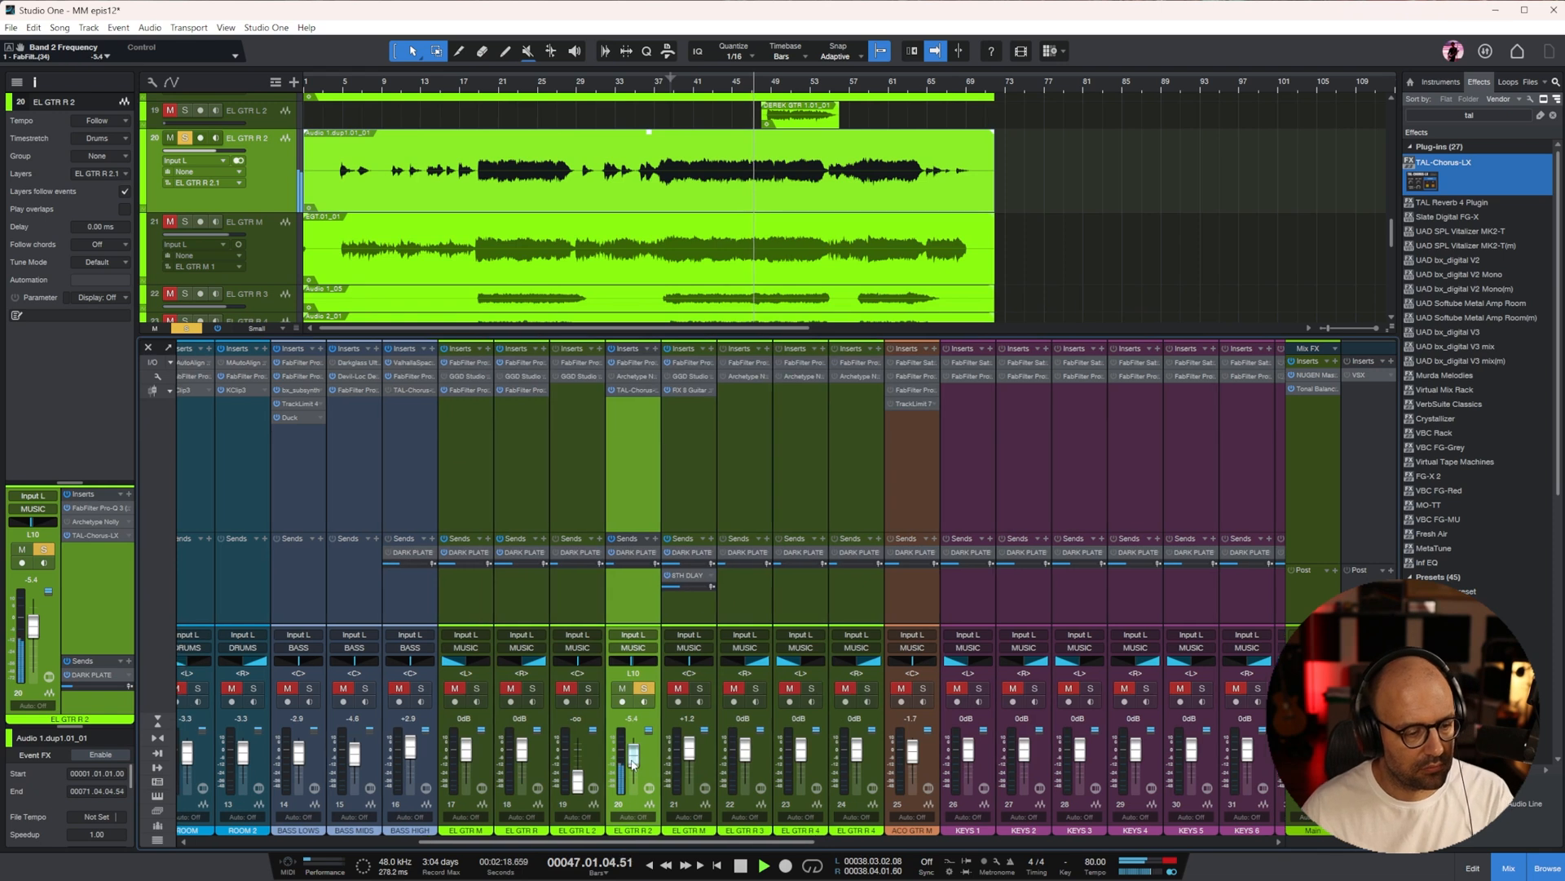
drag(682, 578, 638, 580)
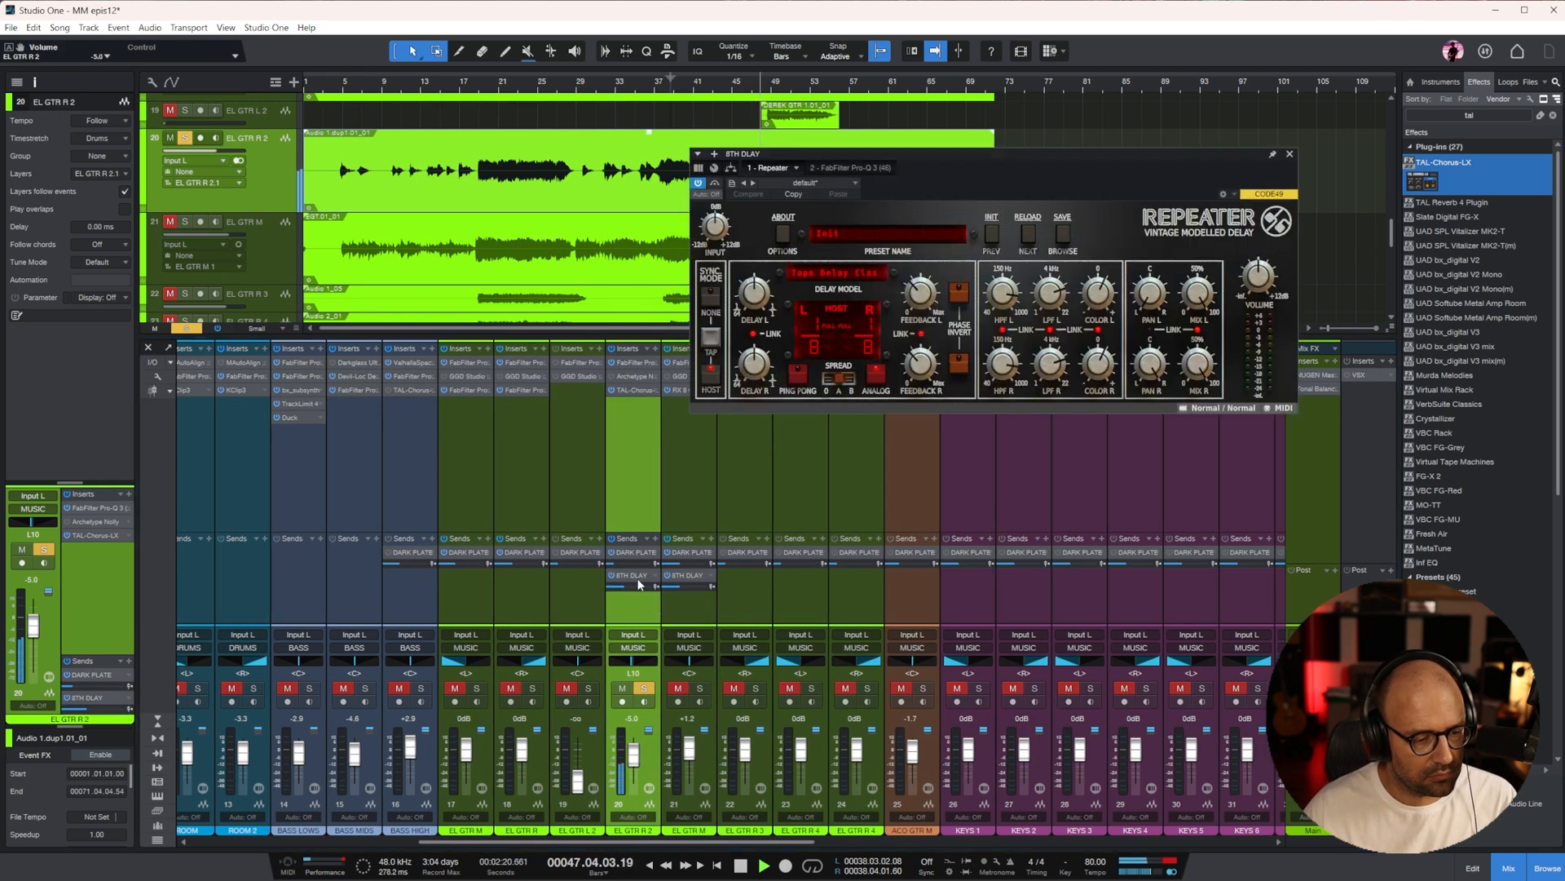
click(1289, 153)
key(space)
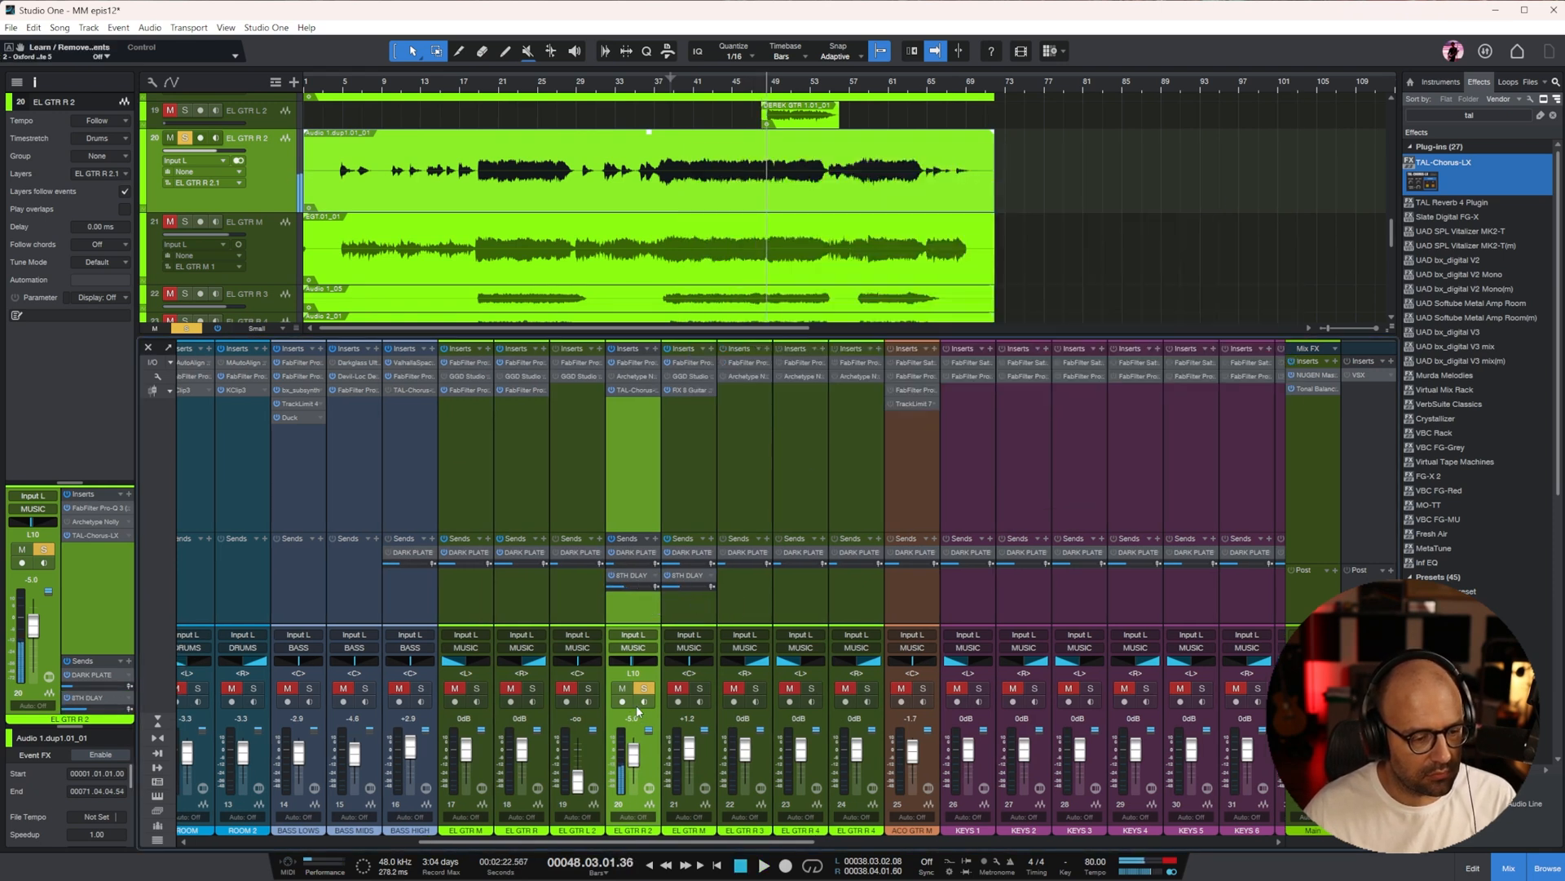
Solo the guitar channels 17 to 21 together and play them from bar 5
click(487, 467)
shift+click(698, 478)
key(s)
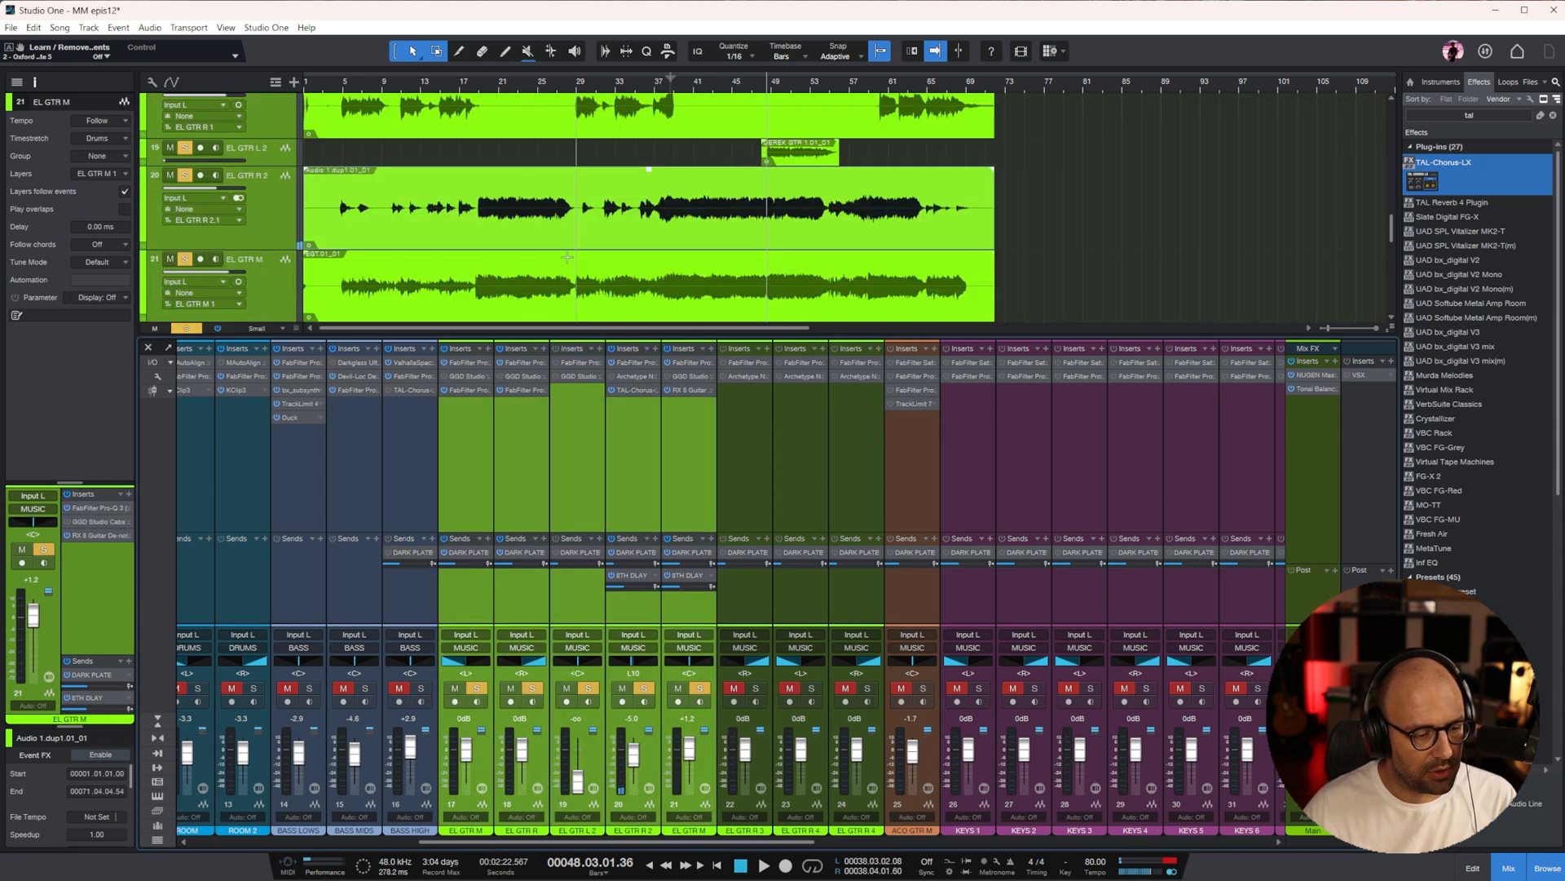
click(344, 79)
key(space)
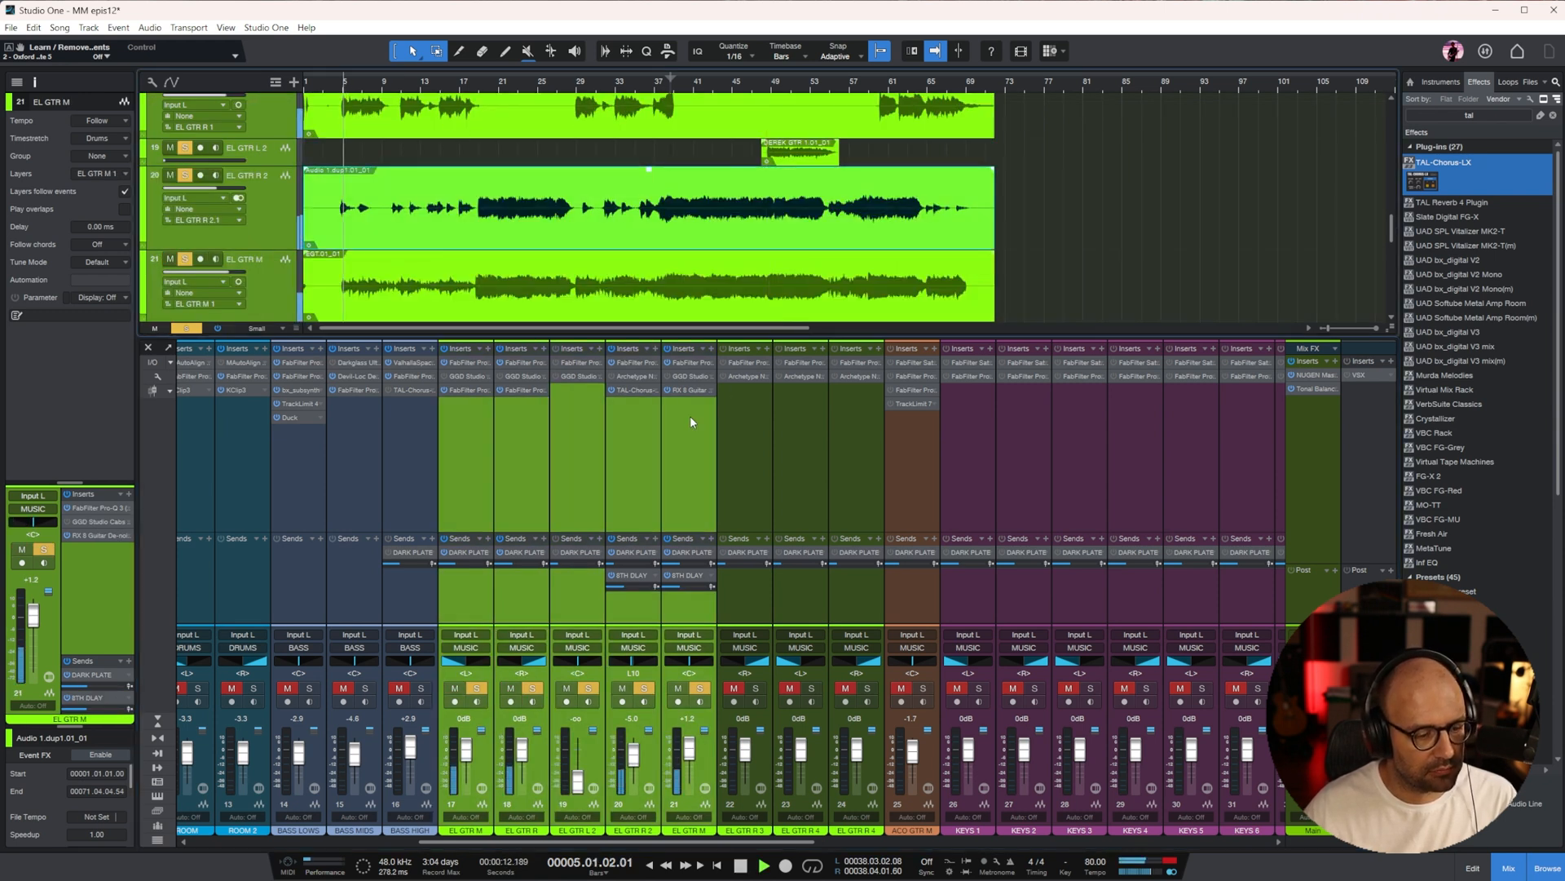
Enlarge the EL GTR L 2 track in the arrangement and select EL GTR M on channel 21
click(571, 468)
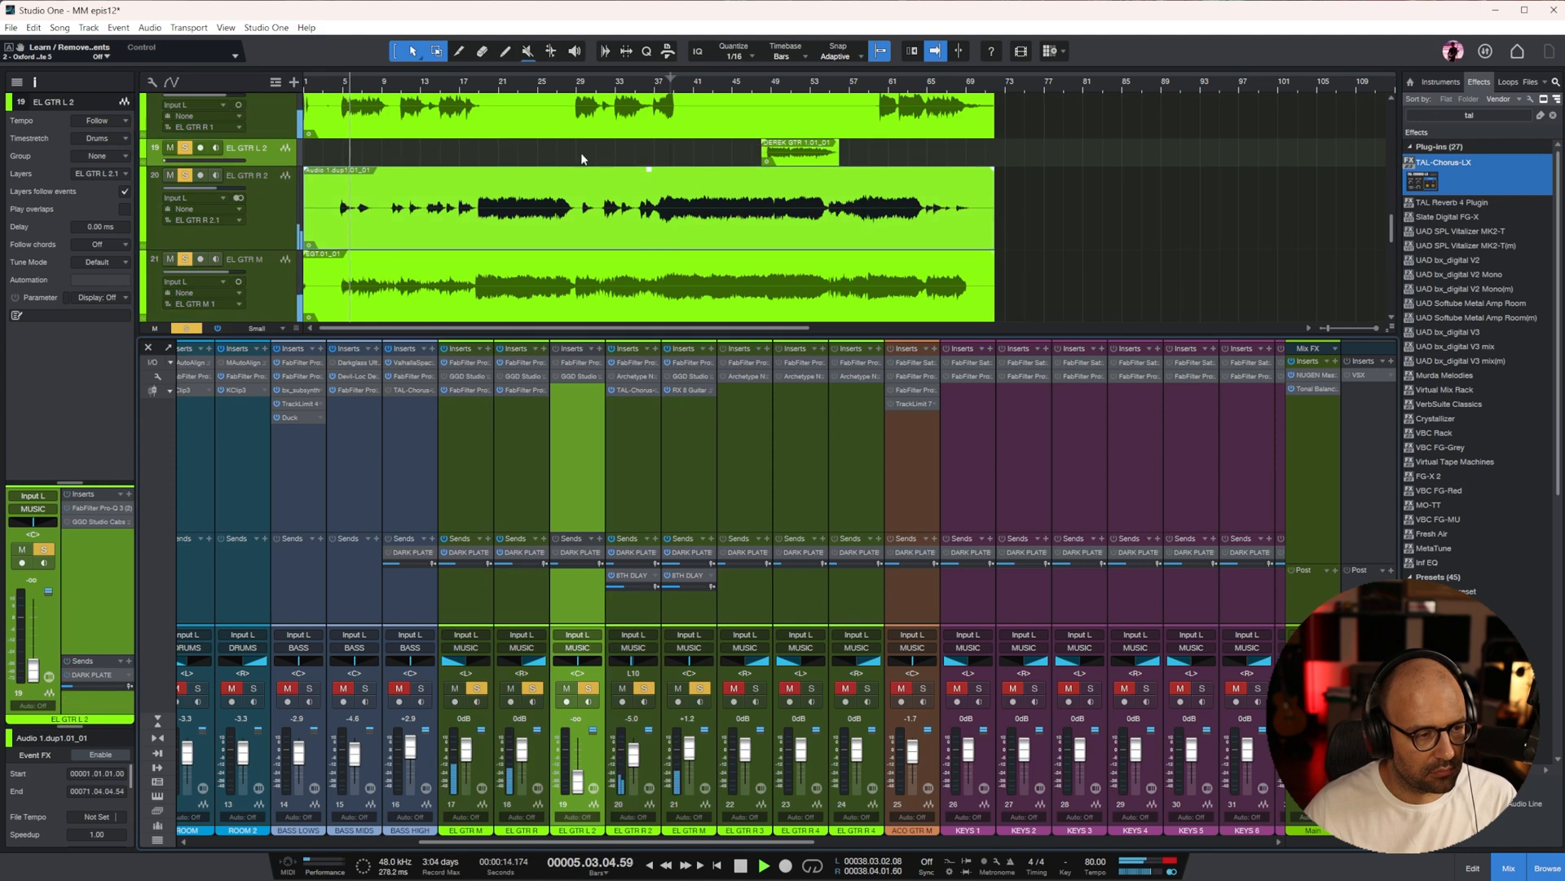
drag(276, 162, 281, 181)
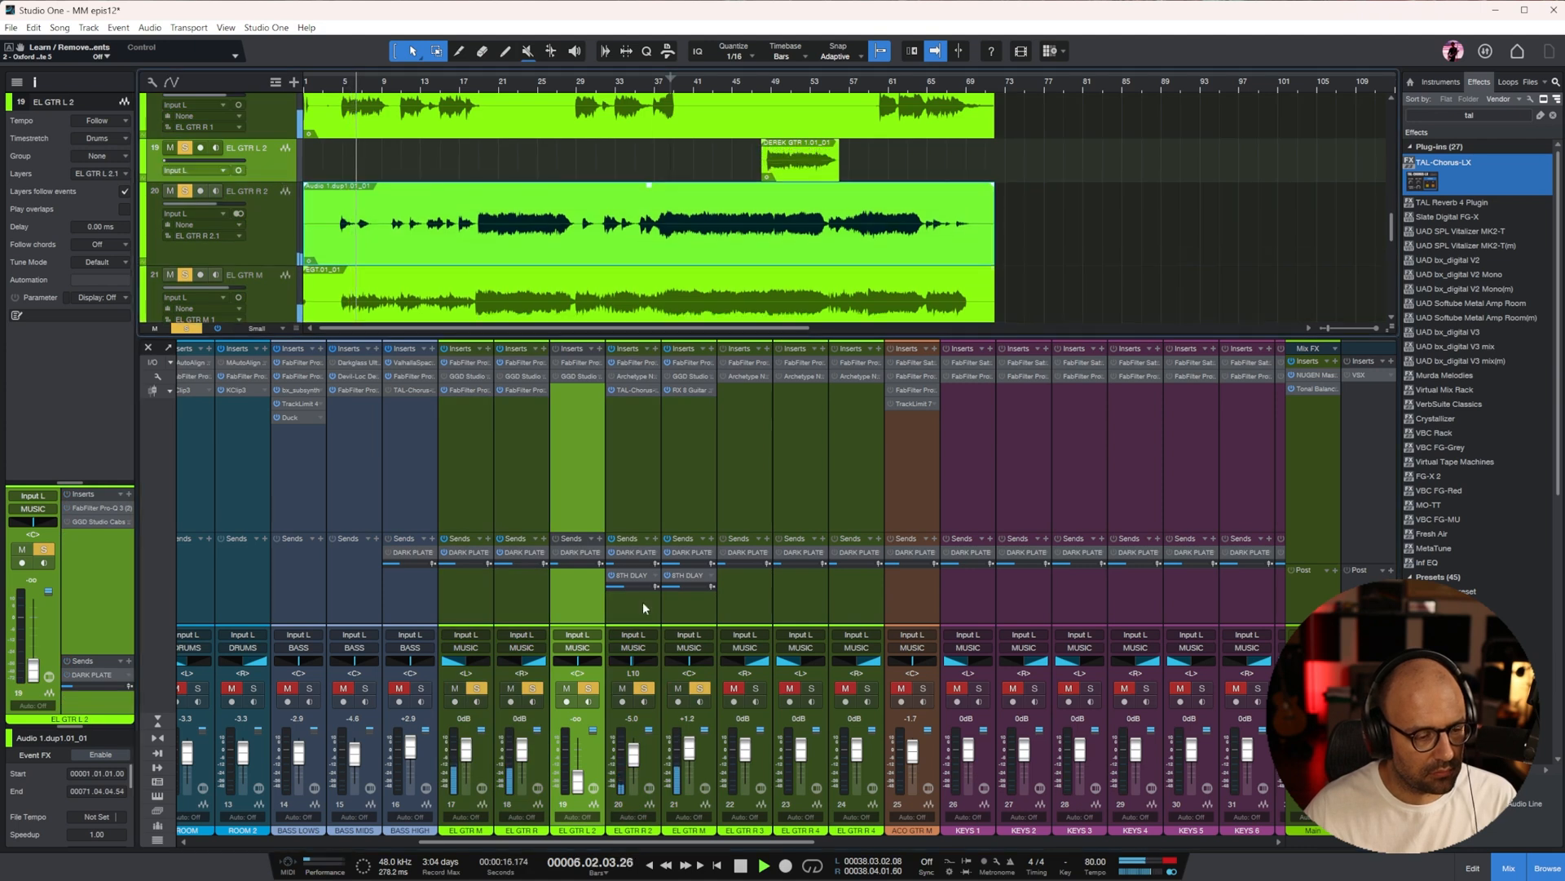
click(687, 471)
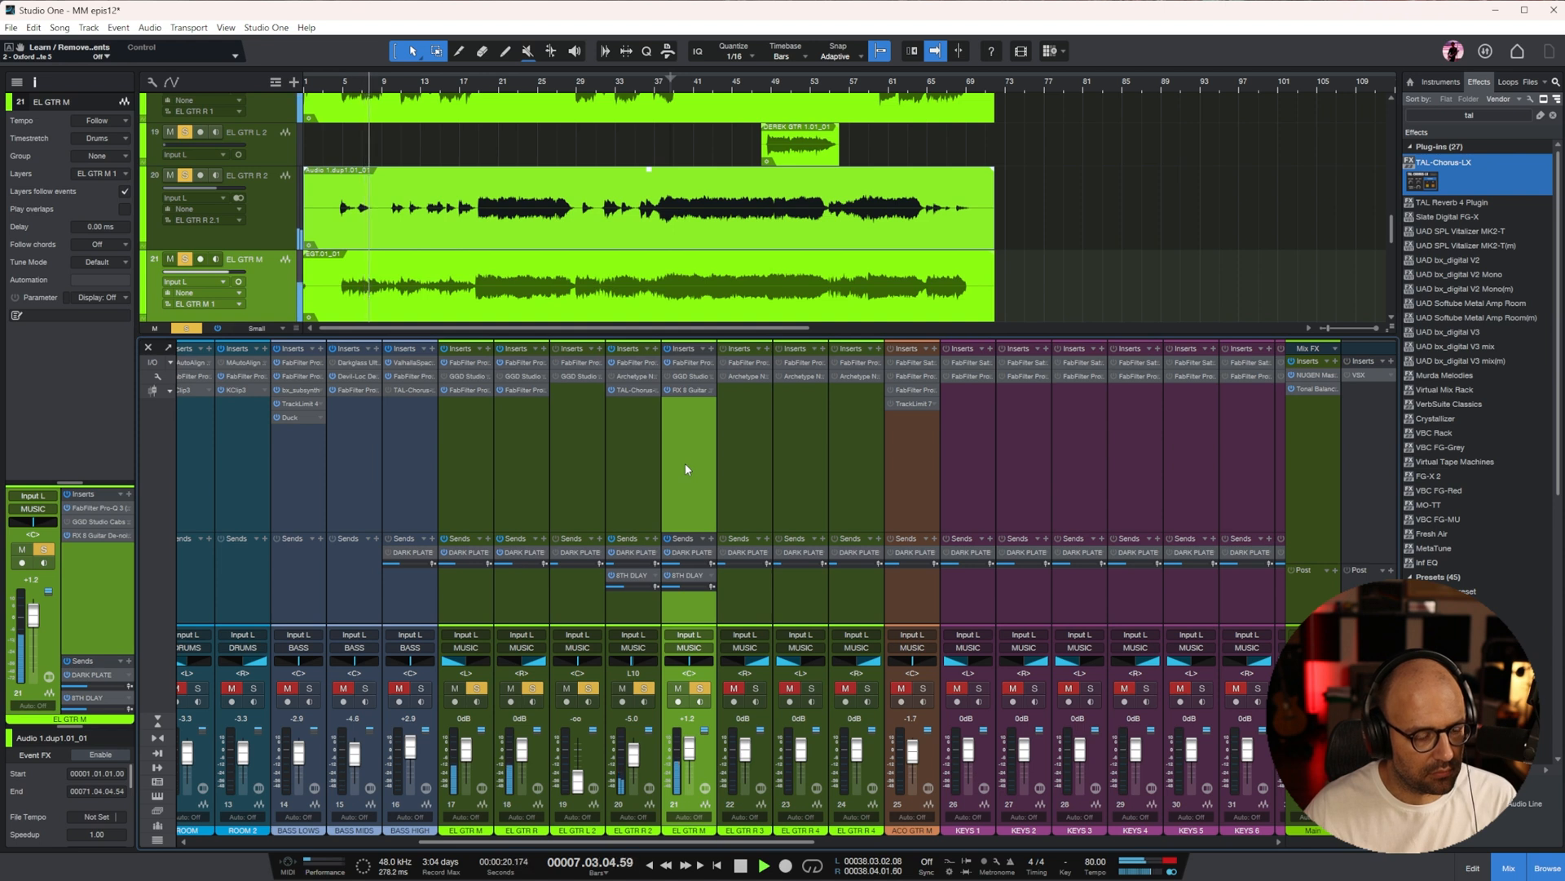
Rename the EL GTR R 2 track on channel 20 as High arpg
click(278, 210)
double_click(634, 830)
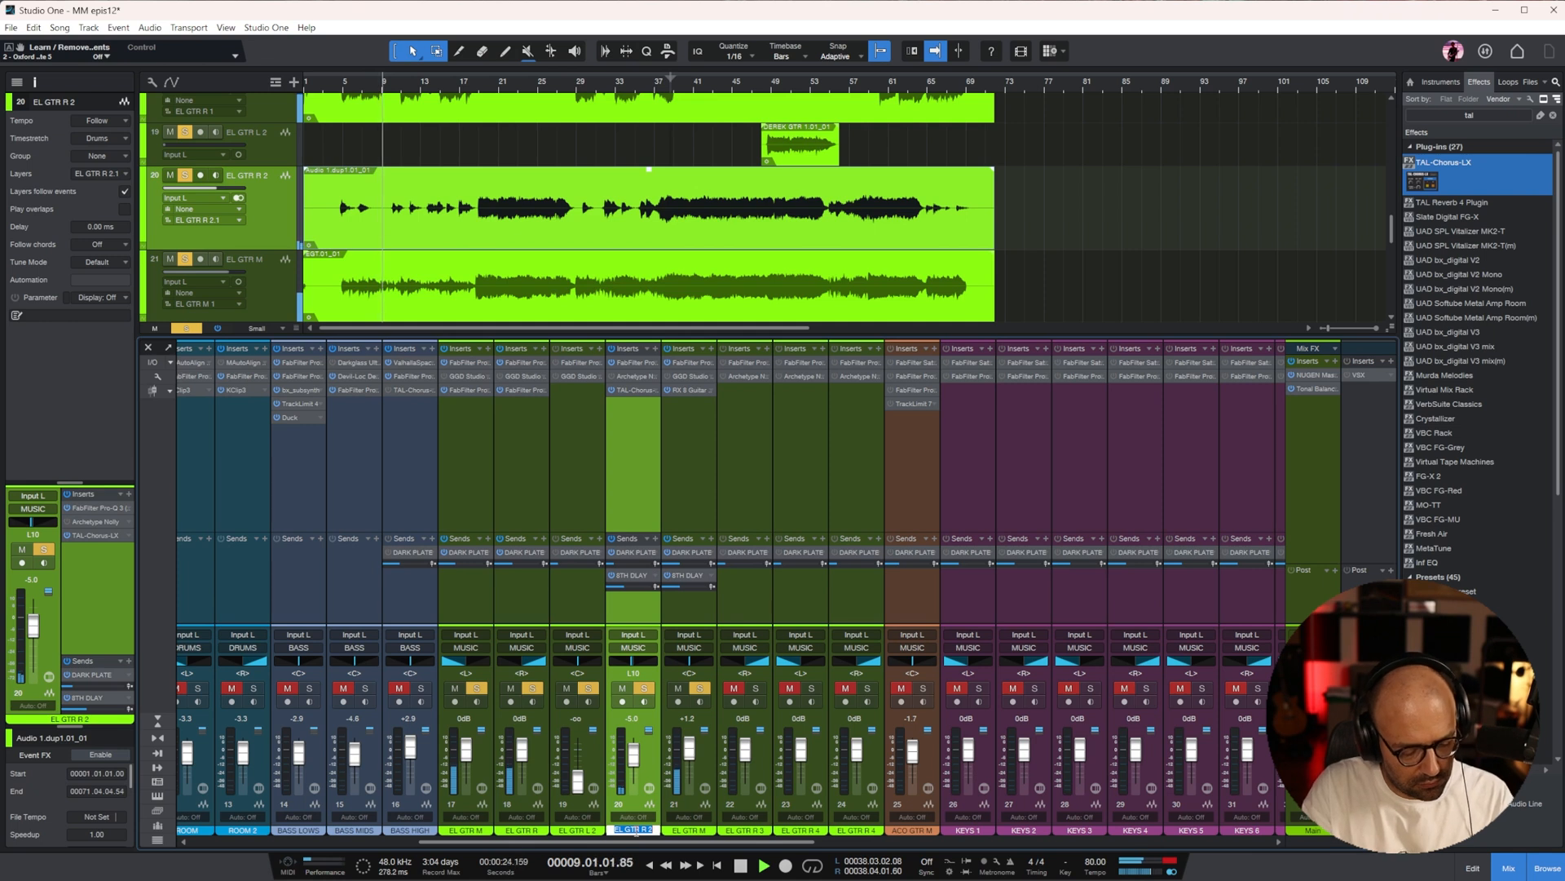
text(High arpg)
key(Return)
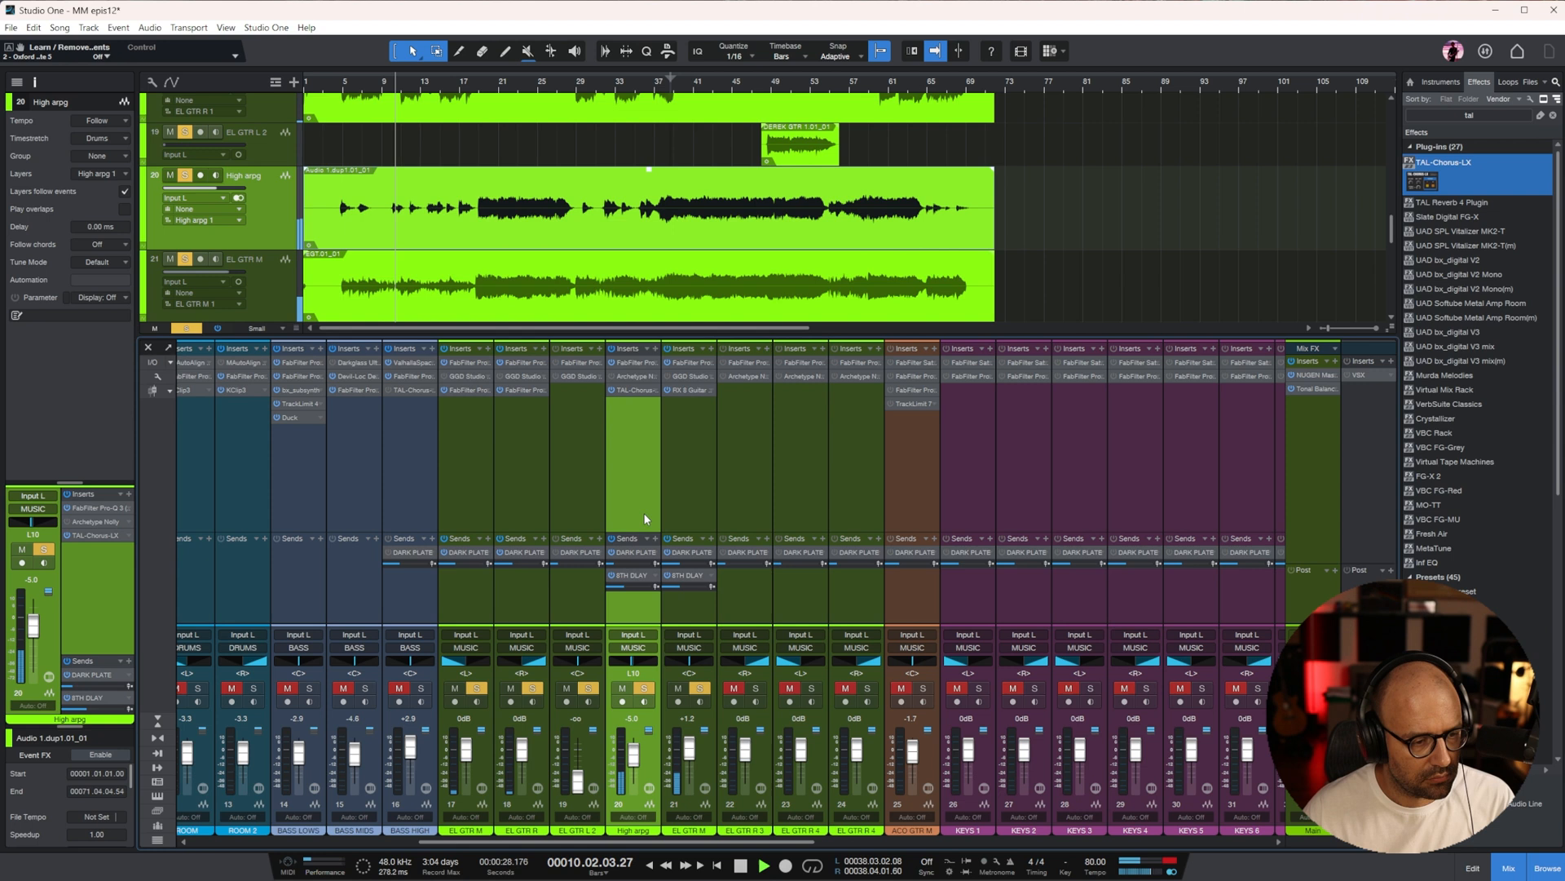
Compare EL GTR M with the EL GTR R 3 and R 4 tracks and play the soloed guitars from about bar 19
drag(768, 842, 796, 843)
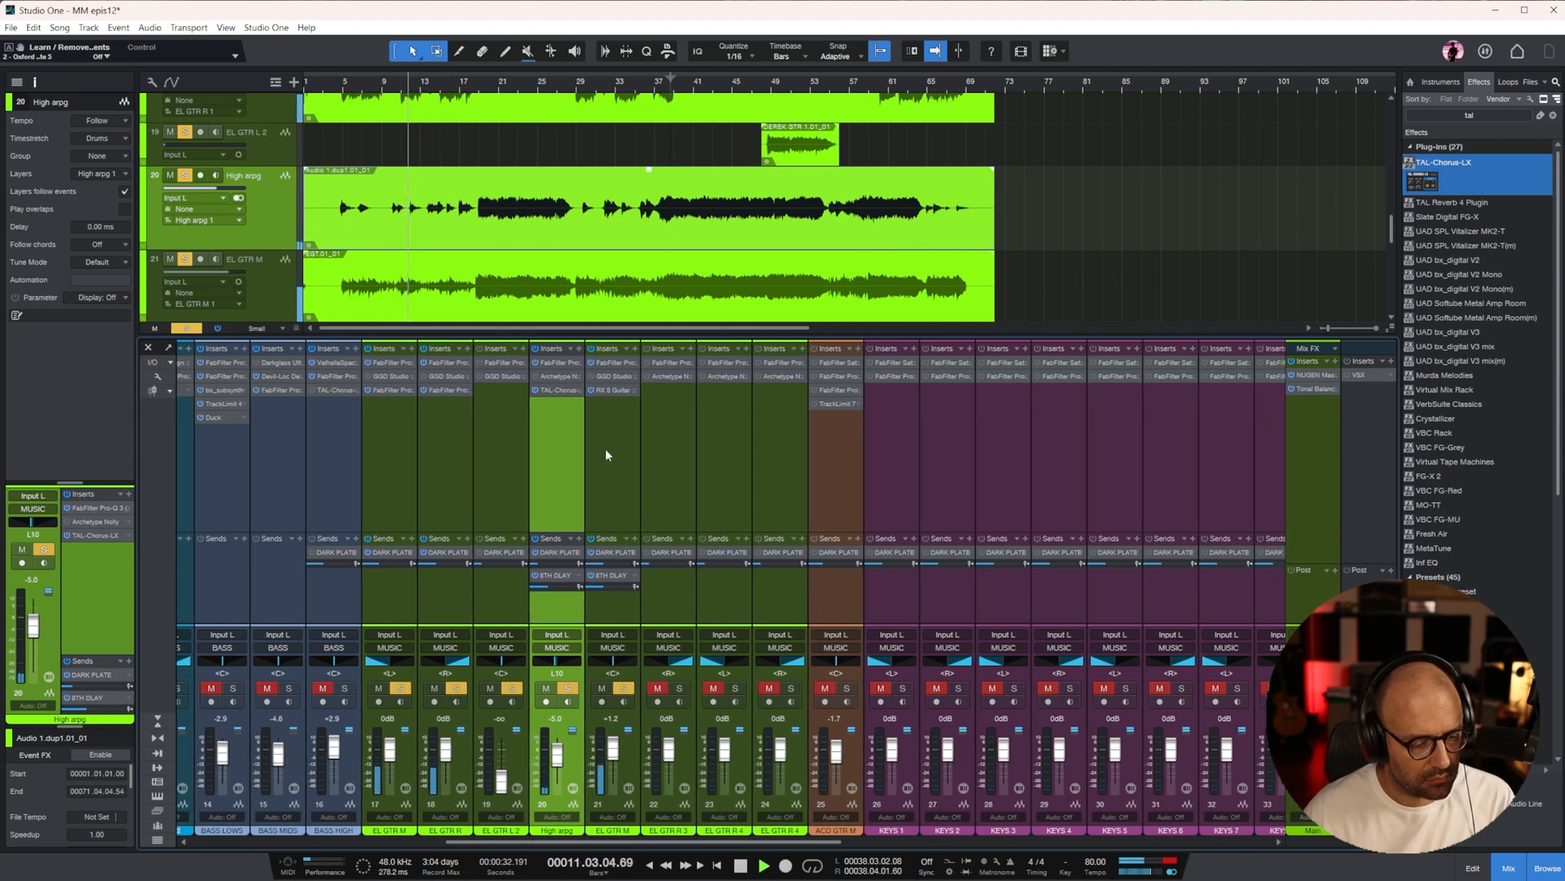
click(659, 454)
scroll(561, 221, down, 3)
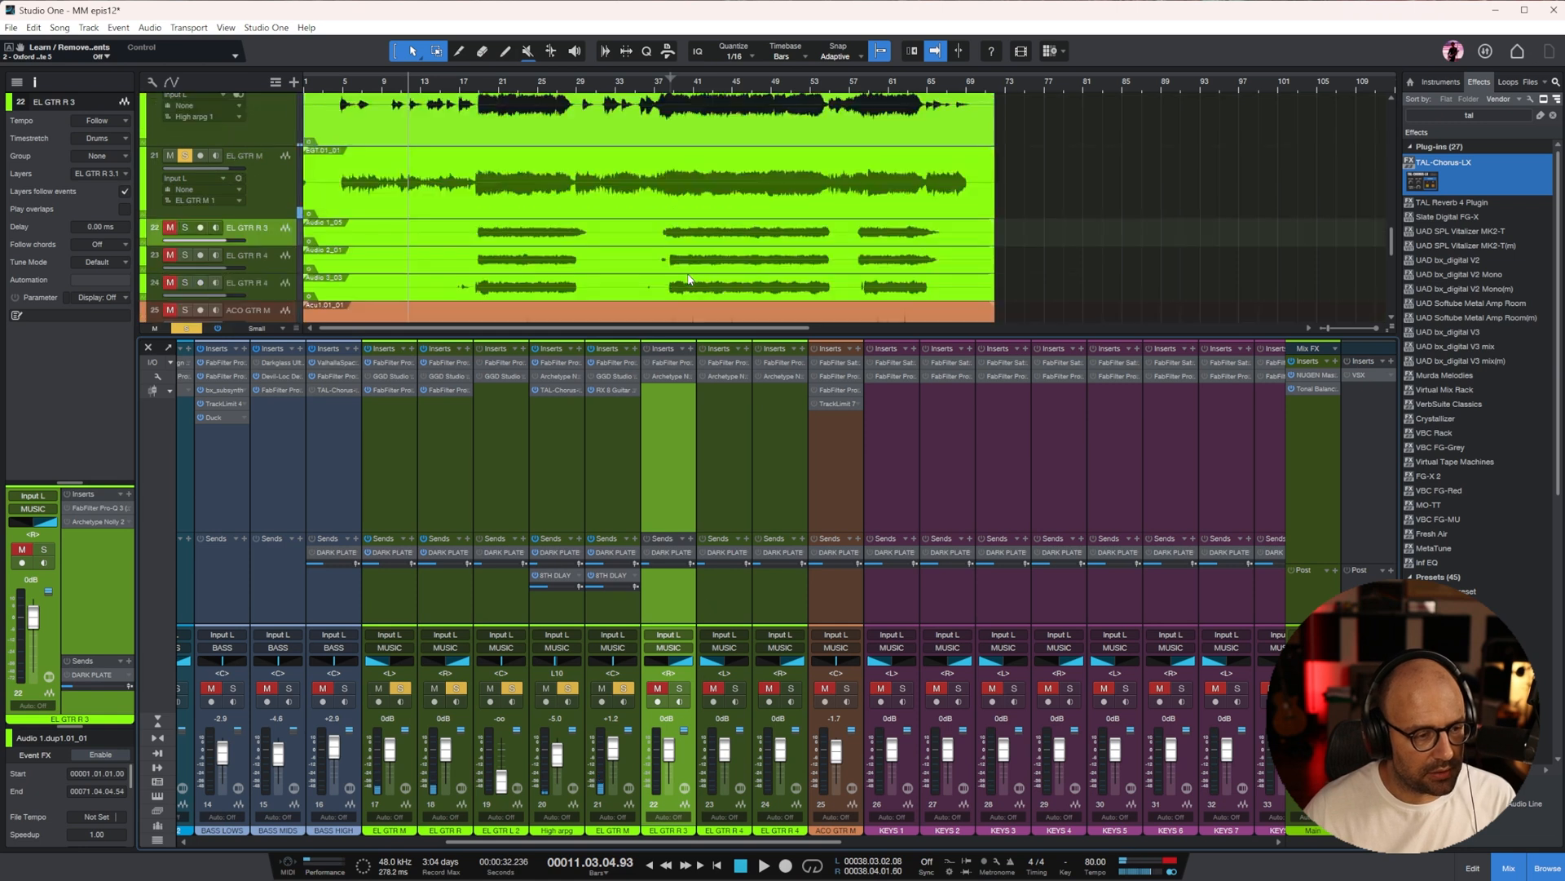
click(476, 88)
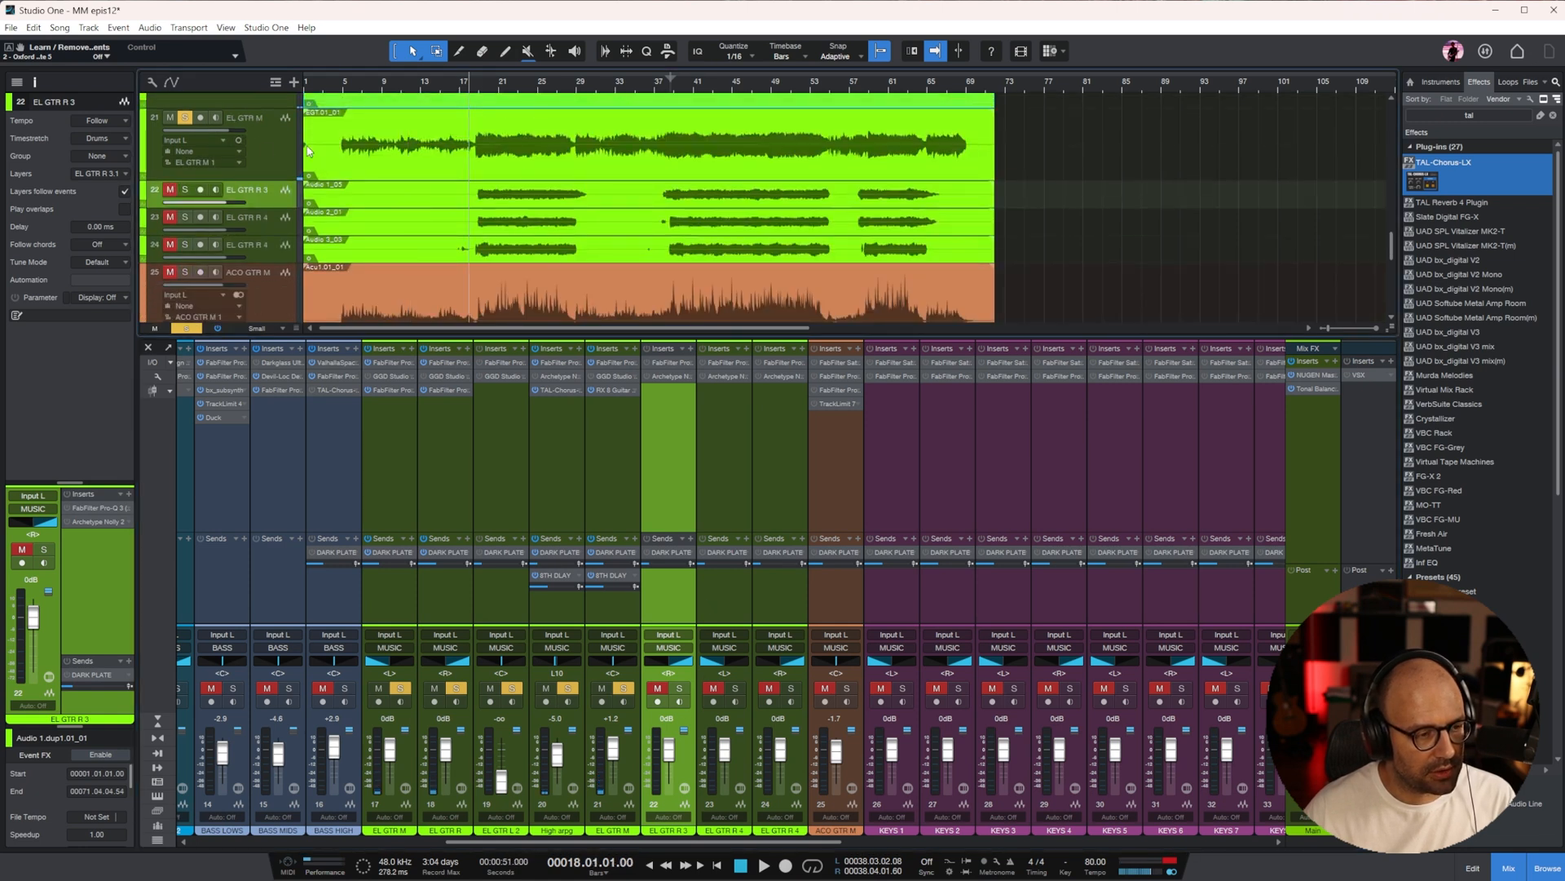
click(608, 485)
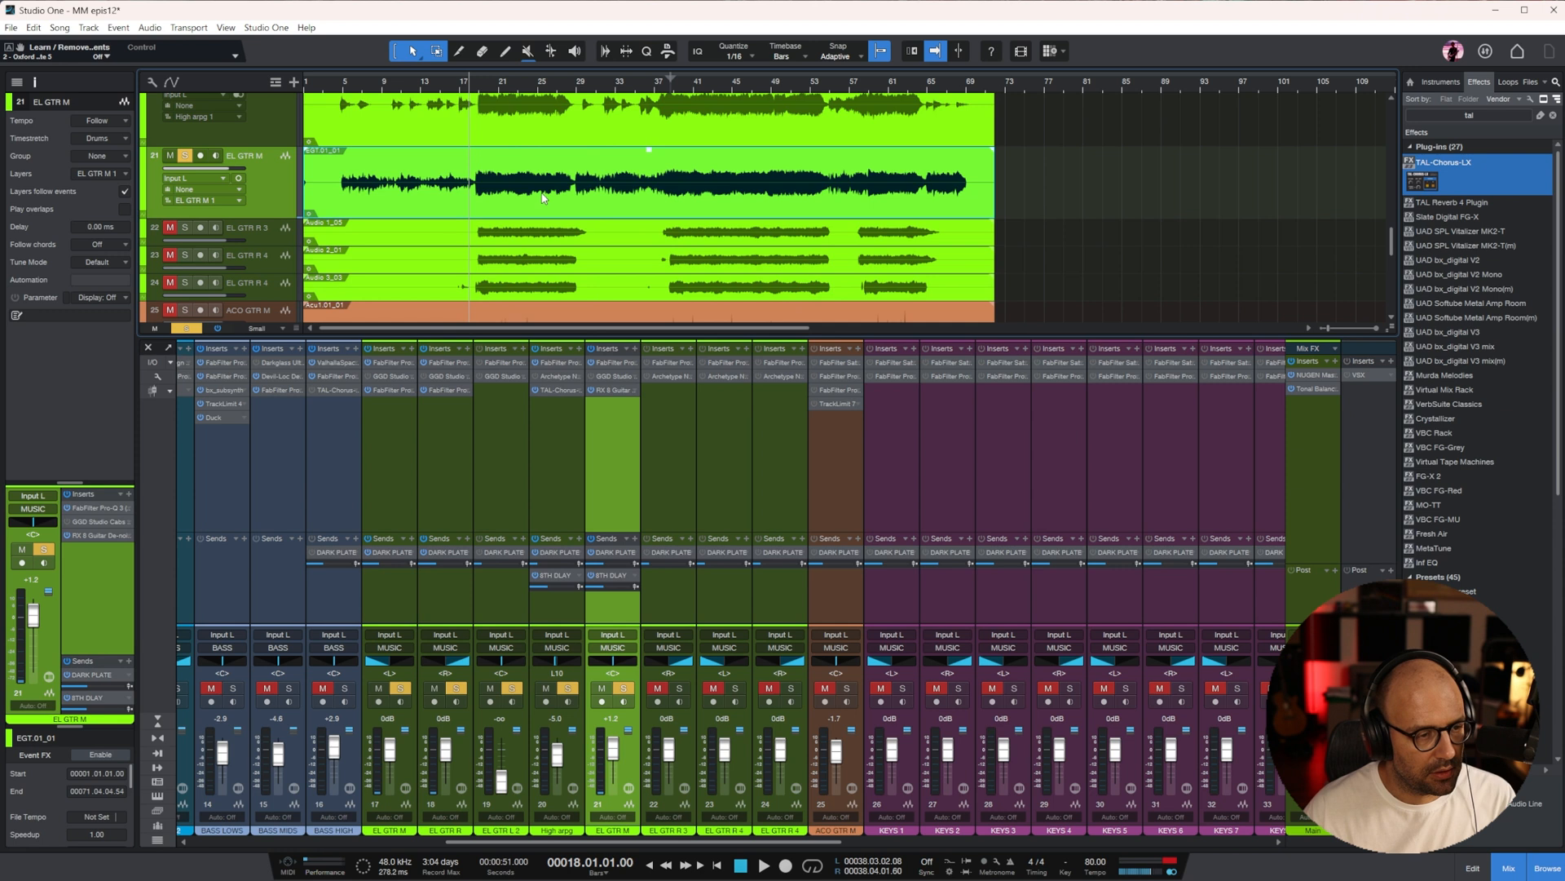
scroll(522, 192, up, 1)
click(481, 88)
key(space)
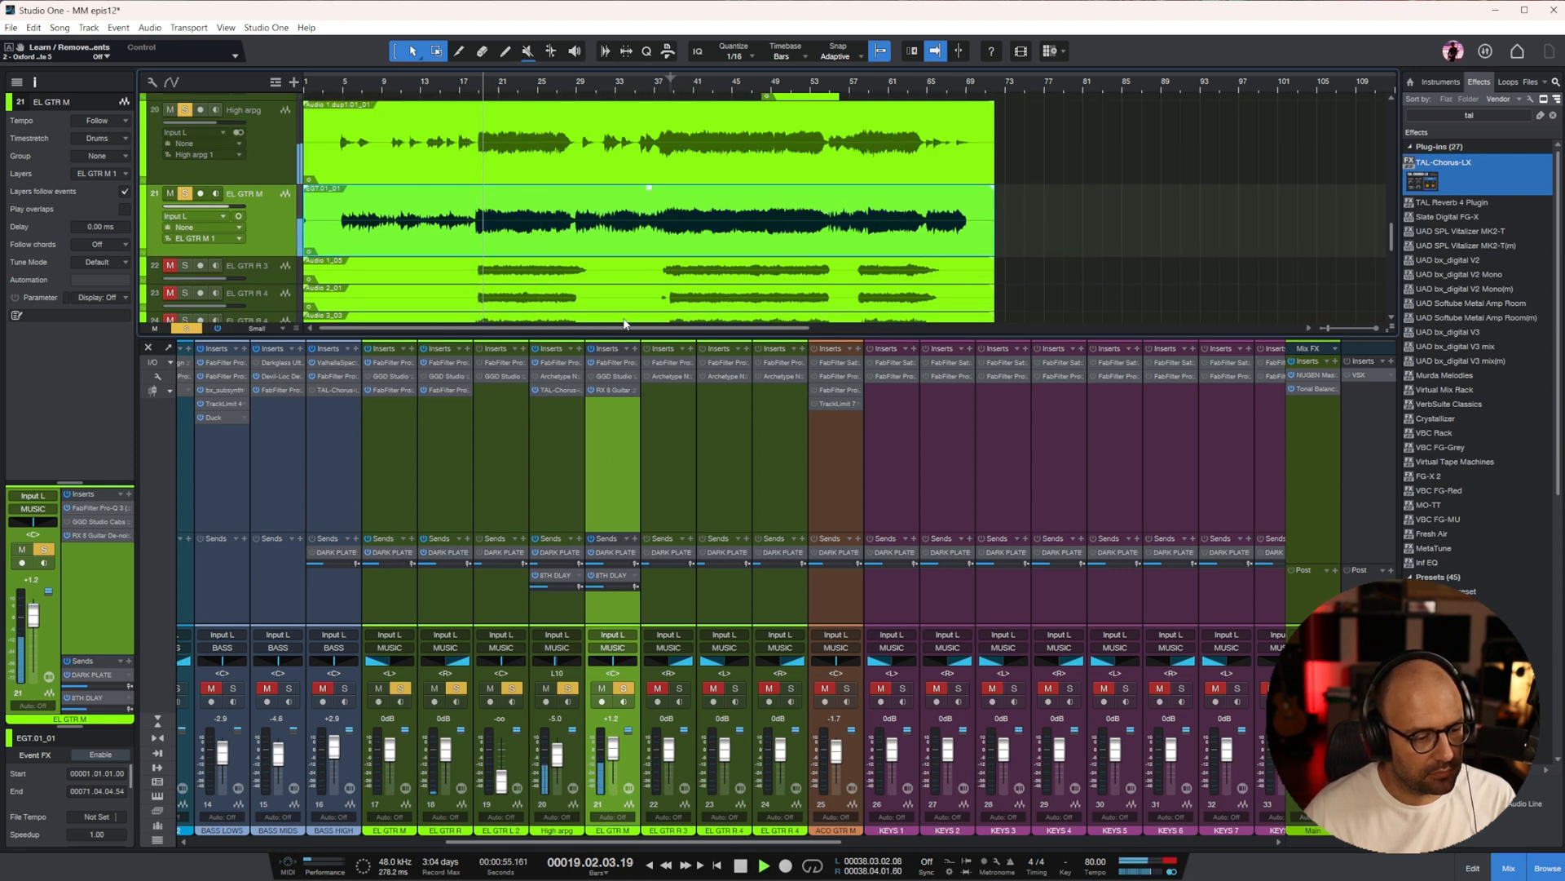
scroll(607, 255, down, 2)
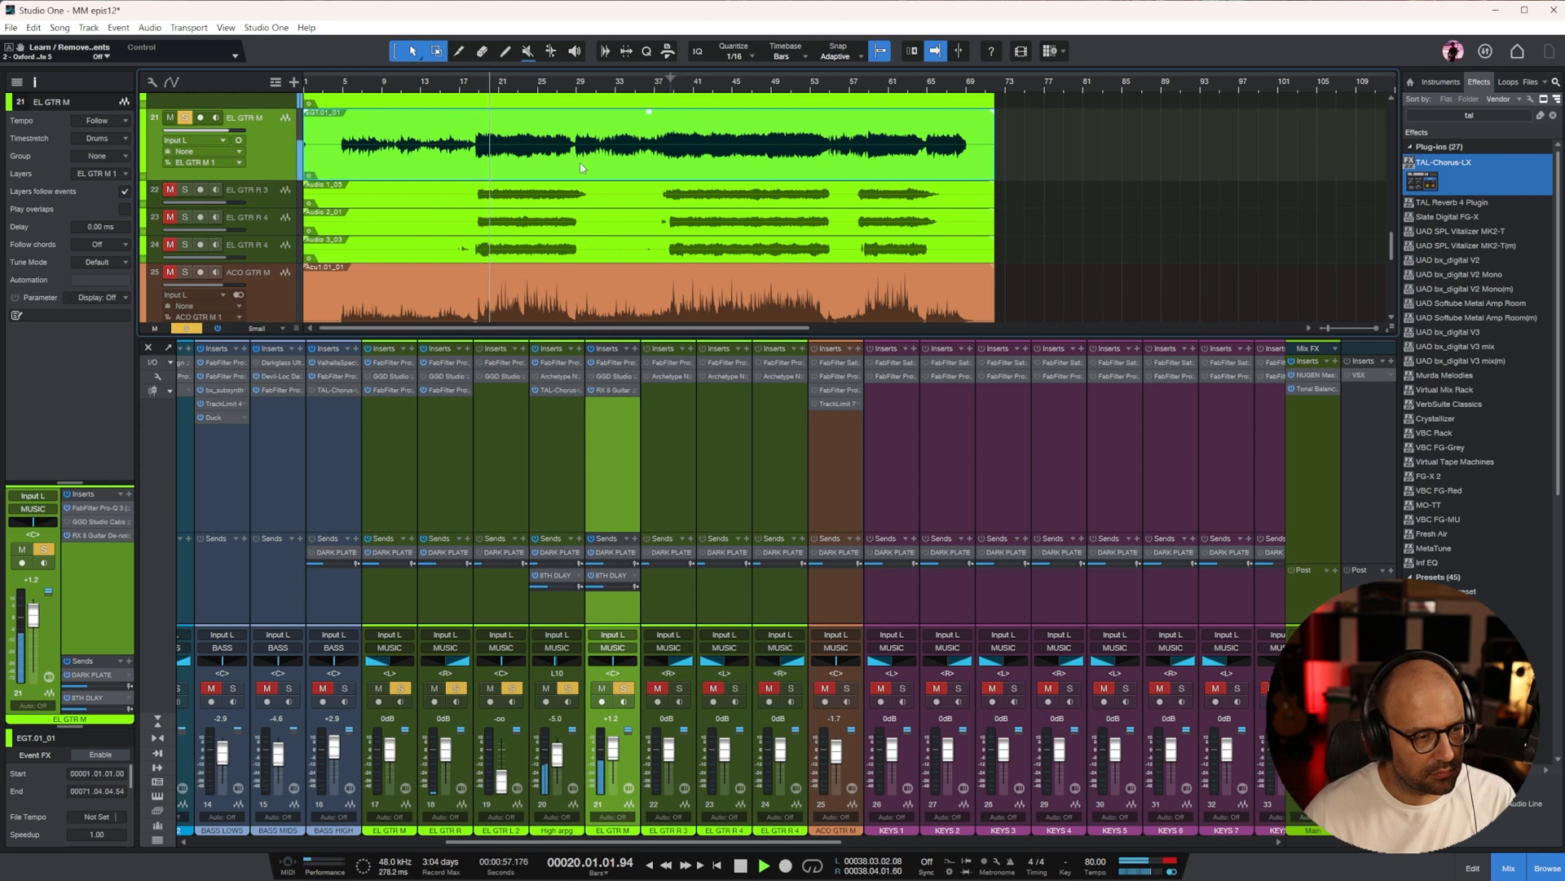
key(space)
Show EL GTR M's automation, switch it to Pan L/R and pan hard left from about bar 19 to the end of the song
right_click(225, 131)
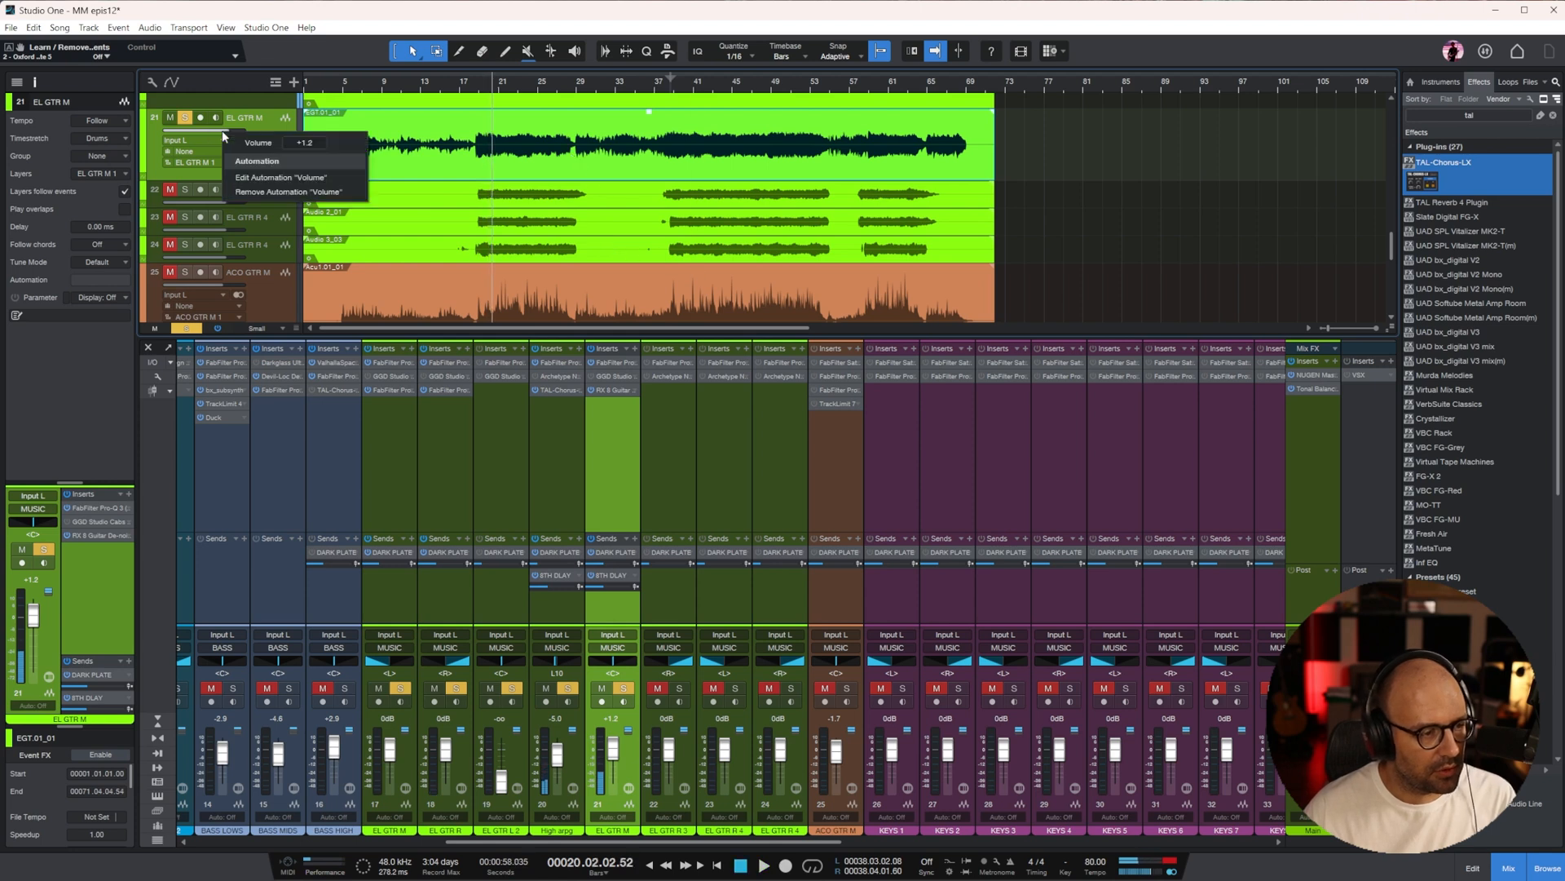
click(246, 176)
key(e)
key(w)
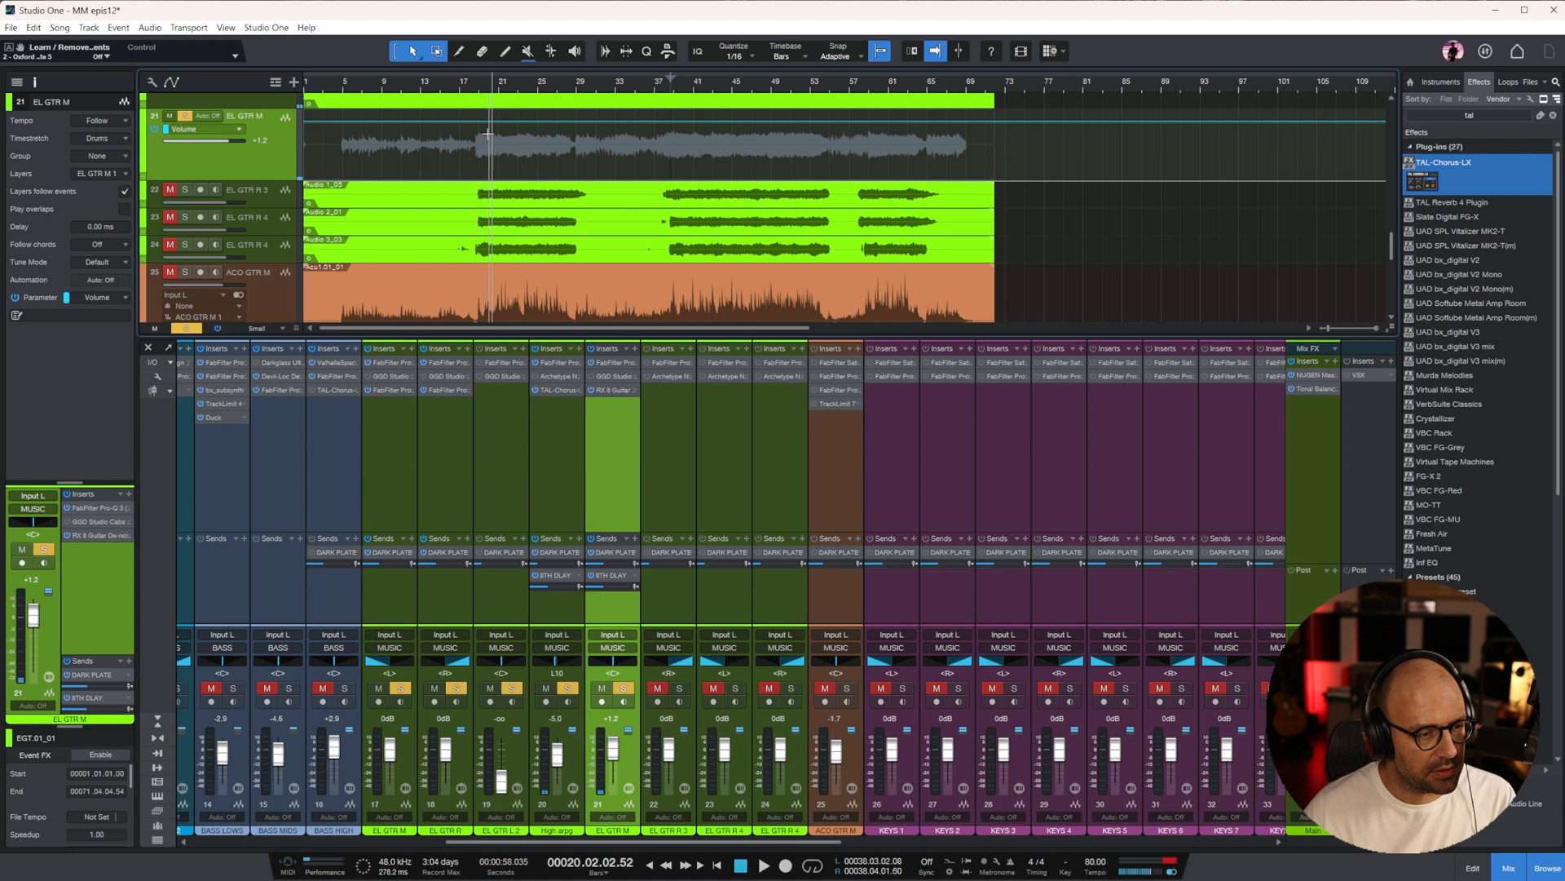
drag(479, 139, 994, 141)
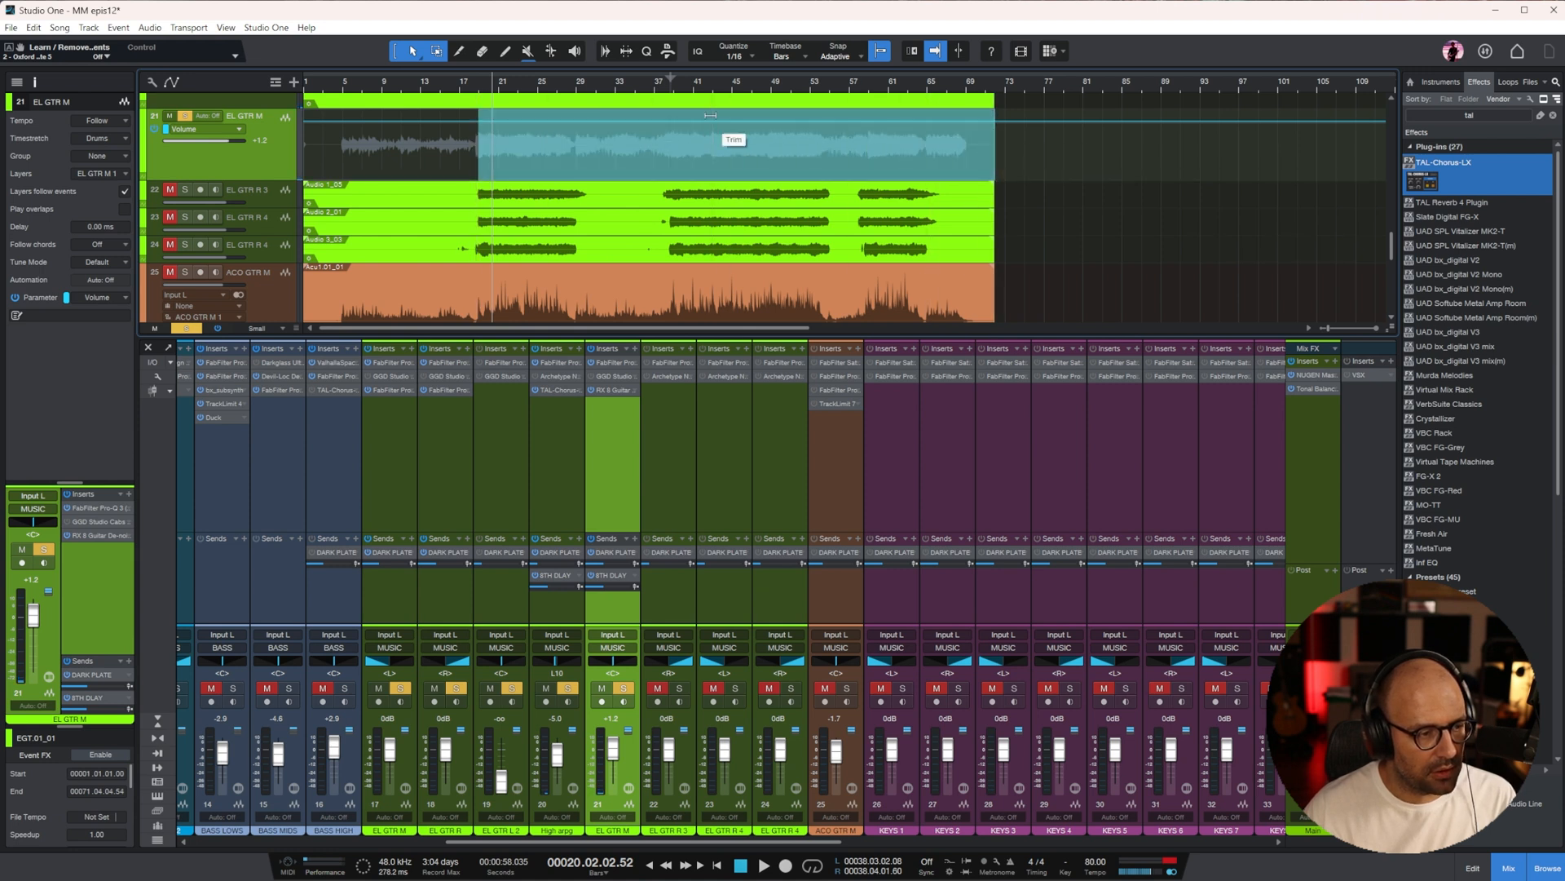
click(232, 130)
click(227, 170)
drag(689, 114, 691, 82)
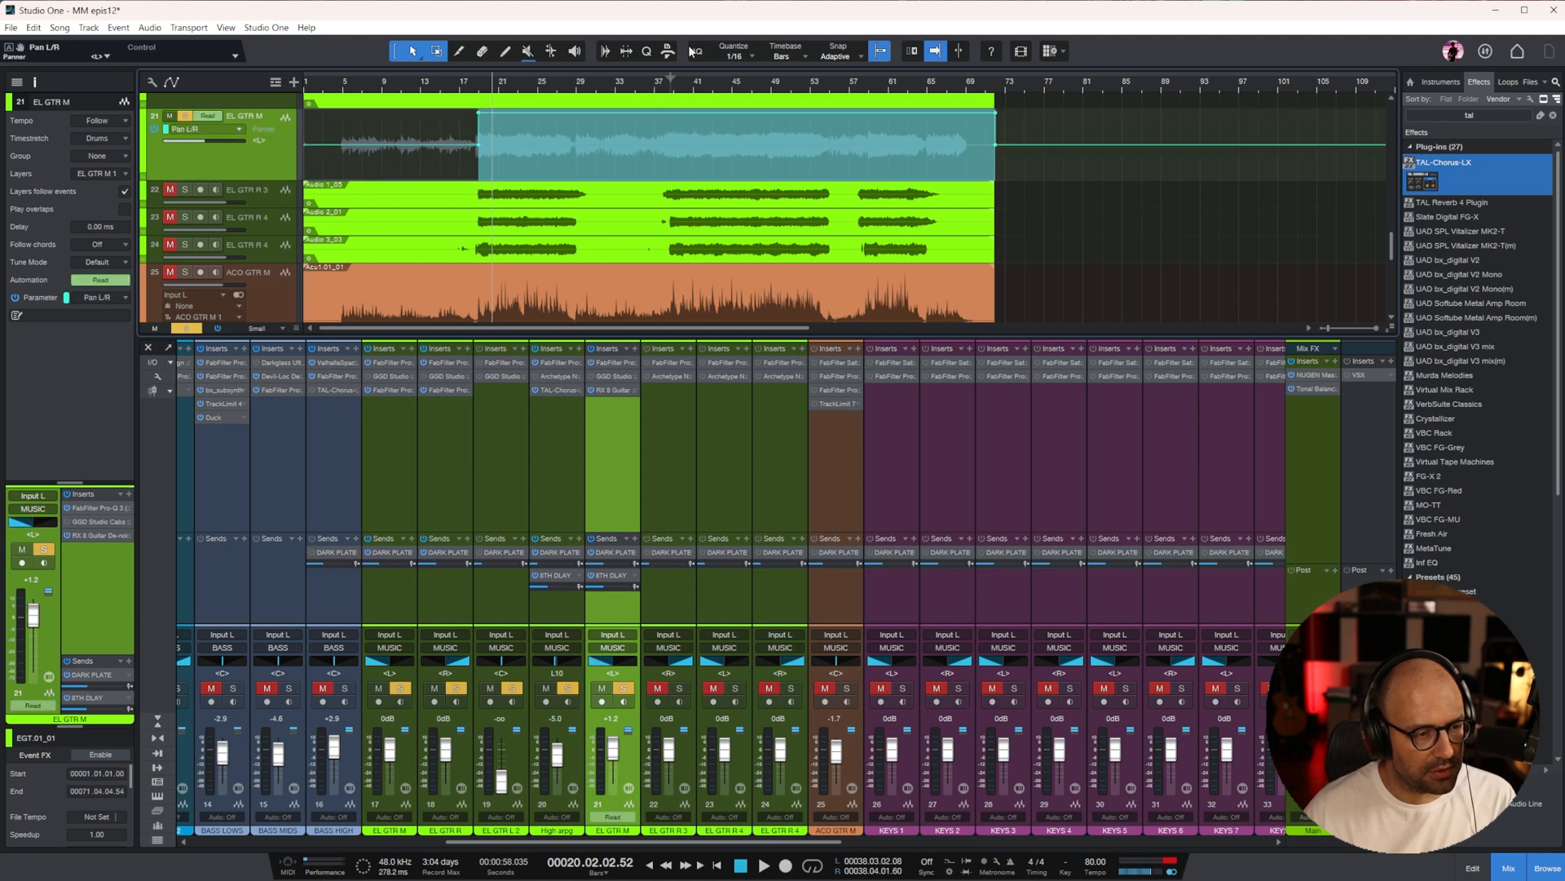
Move the starting centre point of EL GTR M's pan change slightly earlier so the pan ramps over
key(e)
key(e)
click(404, 175)
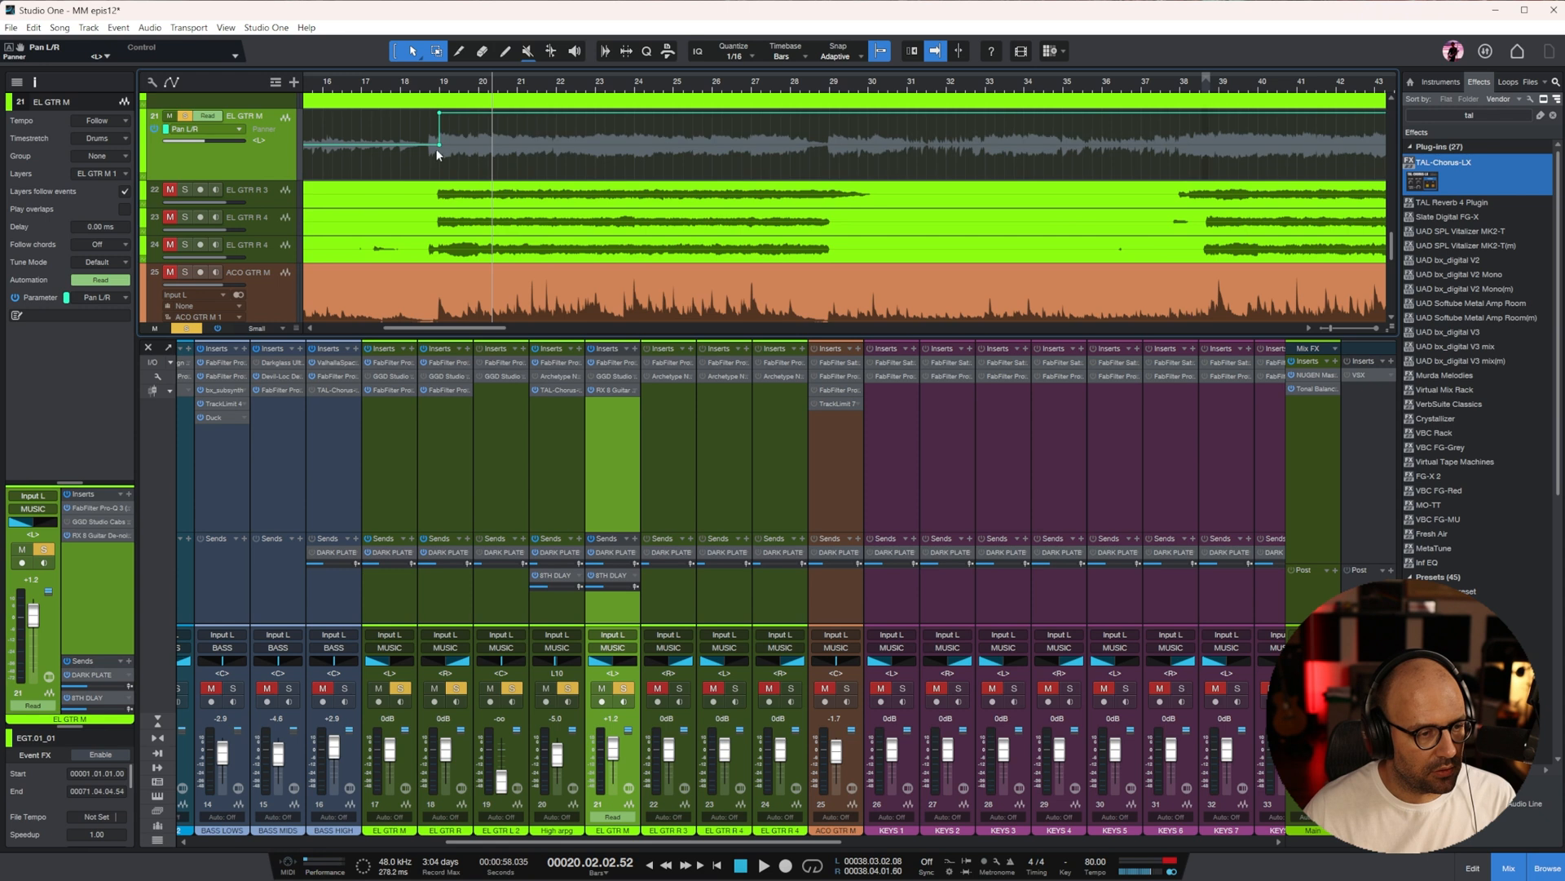
drag(439, 145, 419, 146)
key(w)
key(w)
key(w)
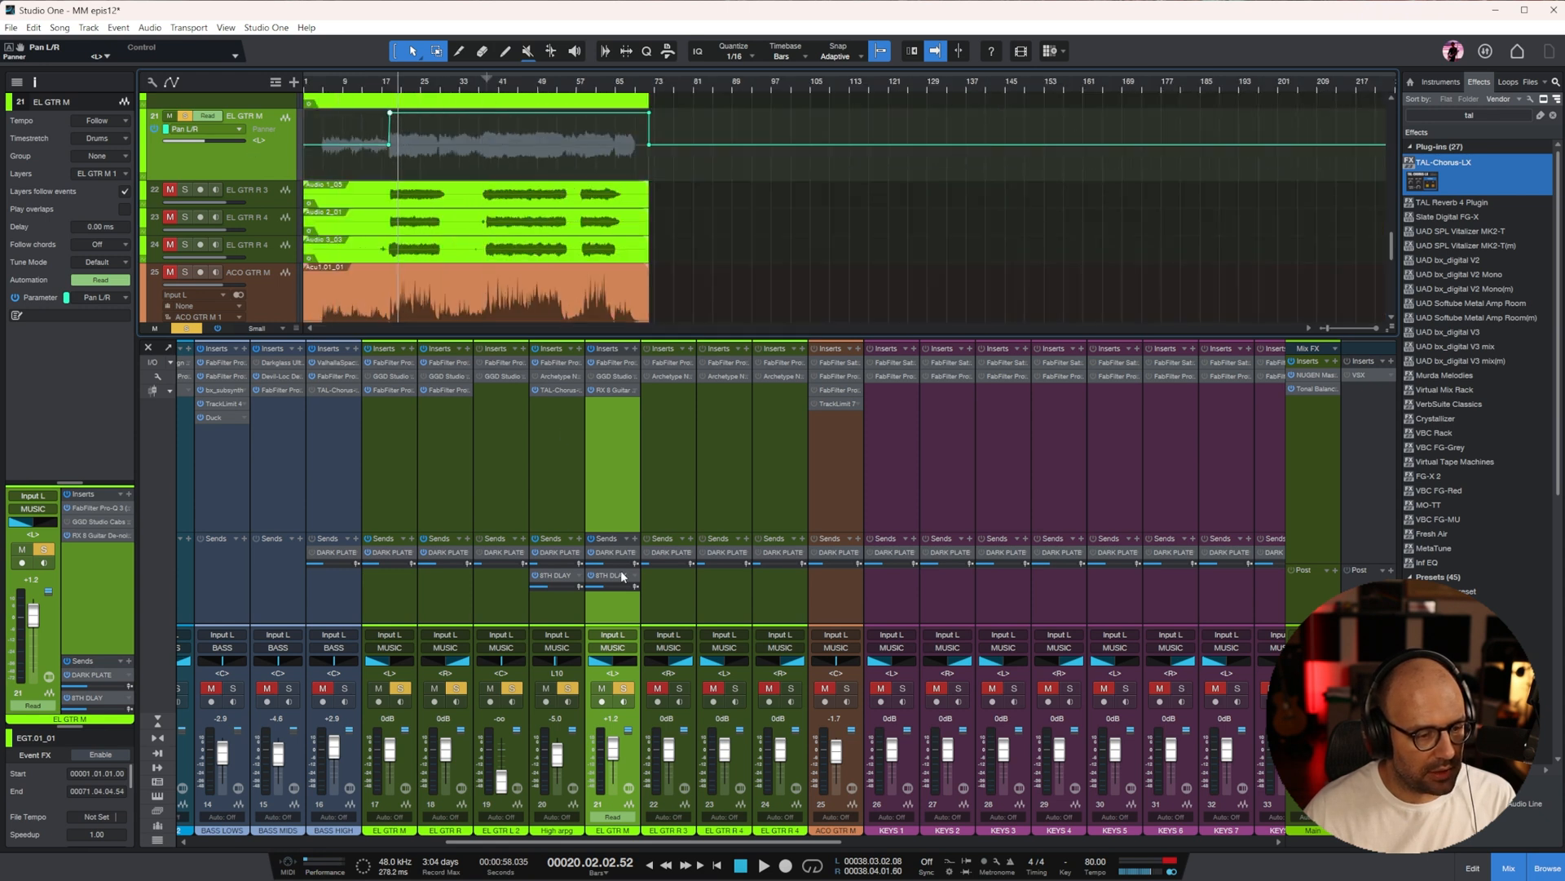
Solo EL GTR R 3 during playback and shape its Pro-Q 3 with a low cut, a high cut and a bell cut at about 220 Hz
click(694, 488)
key(e)
key(e)
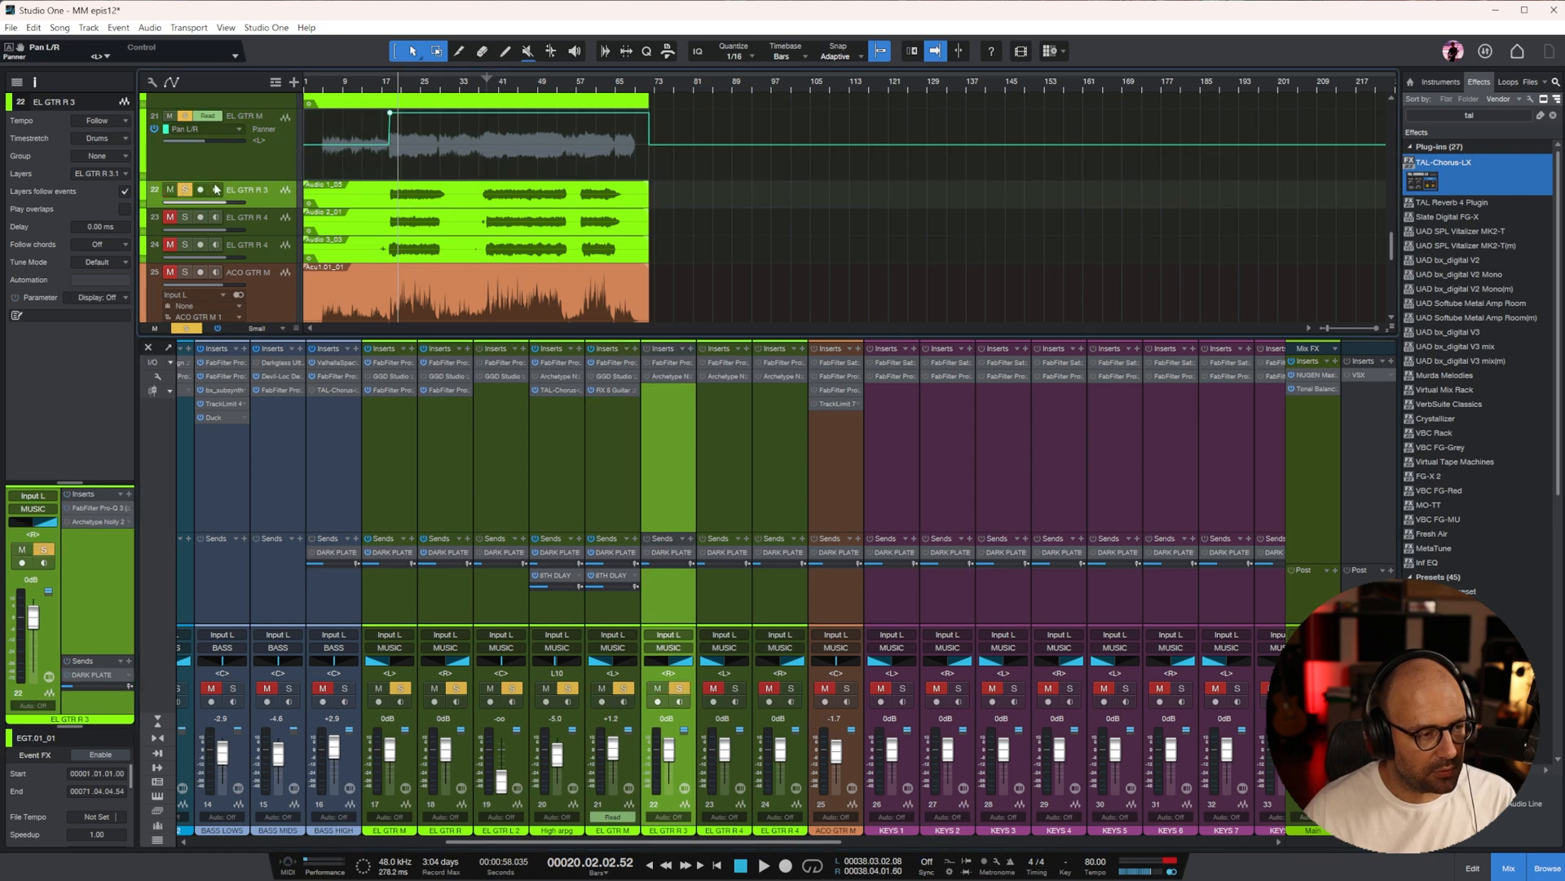
key(space)
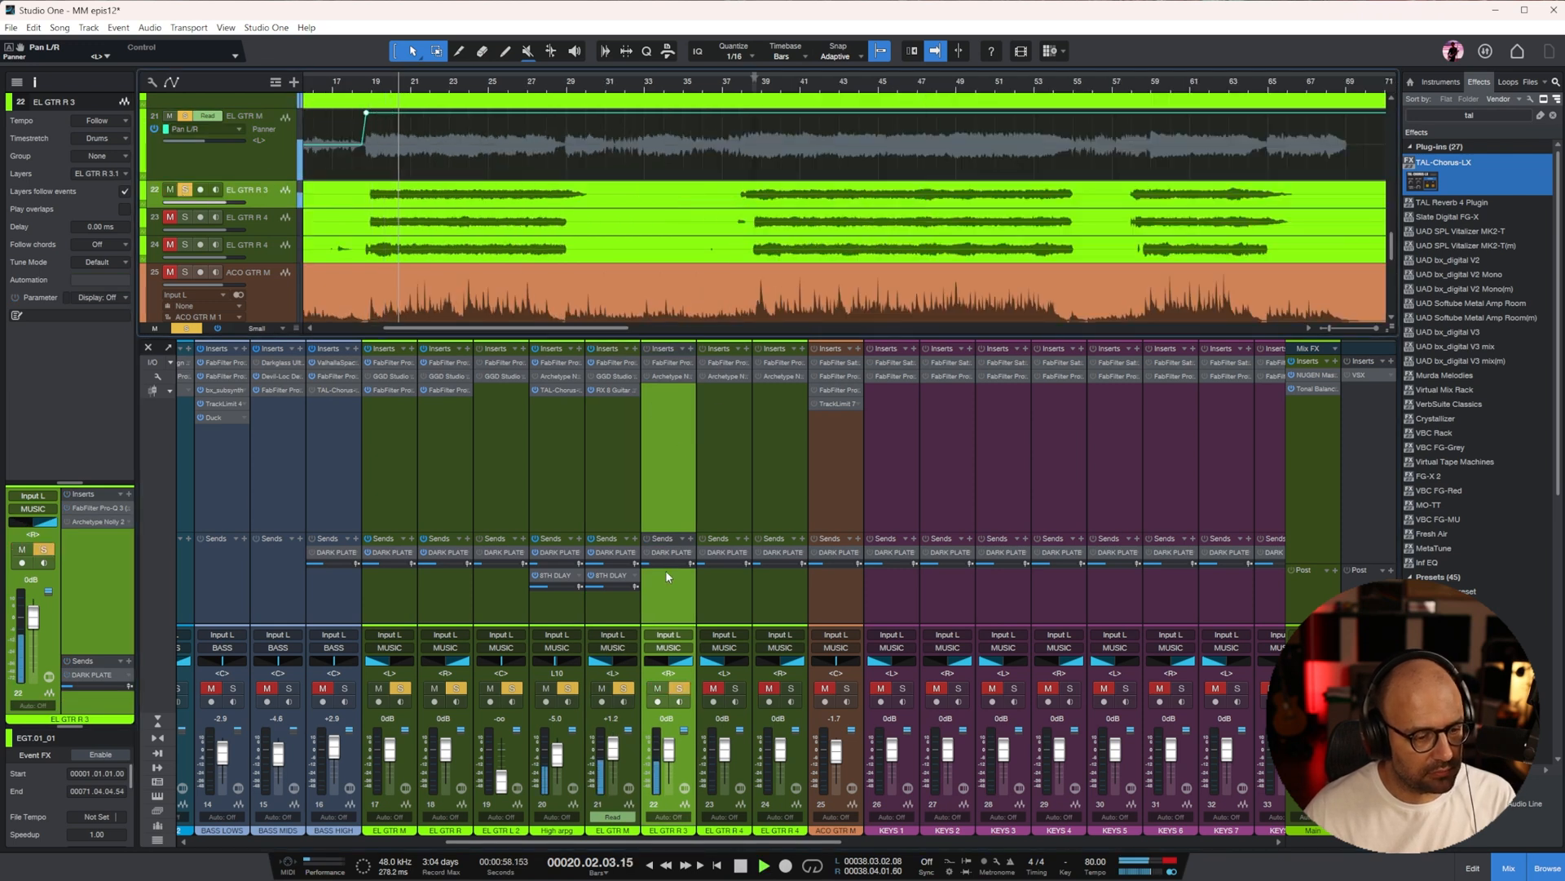
click(668, 362)
drag(1474, 233, 777, 238)
drag(1139, 447, 1014, 446)
drag(709, 447, 757, 549)
click(1226, 238)
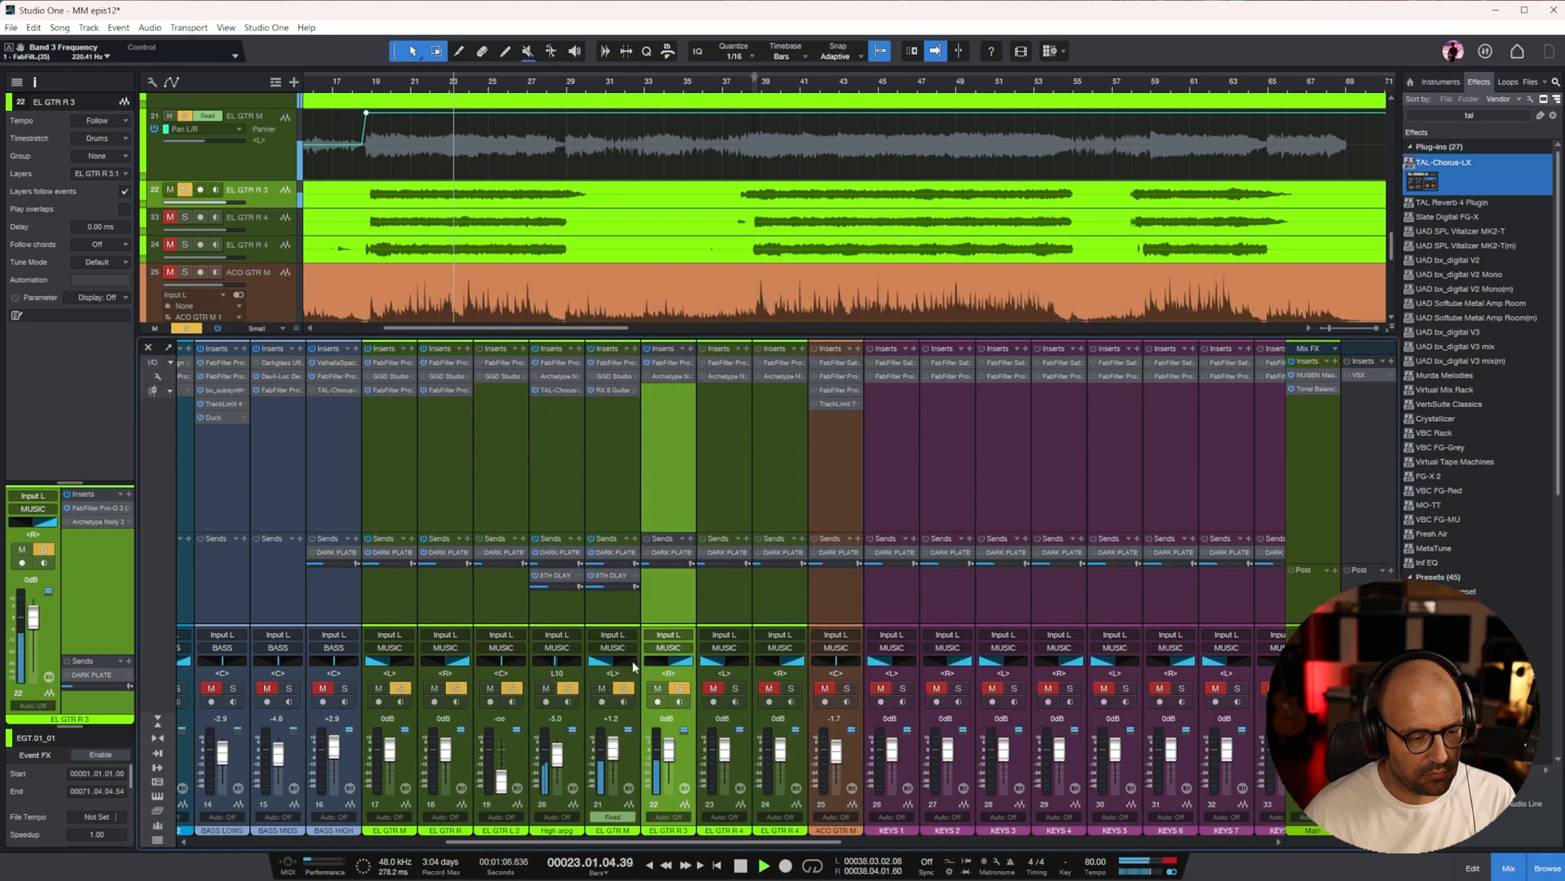
Solo EL GTR R 4 on channel 23, copy EL GTR R 3's Pro-Q 3 onto it and add a bell cut at about 3745 Hz
click(733, 689)
click(722, 473)
drag(657, 359, 719, 359)
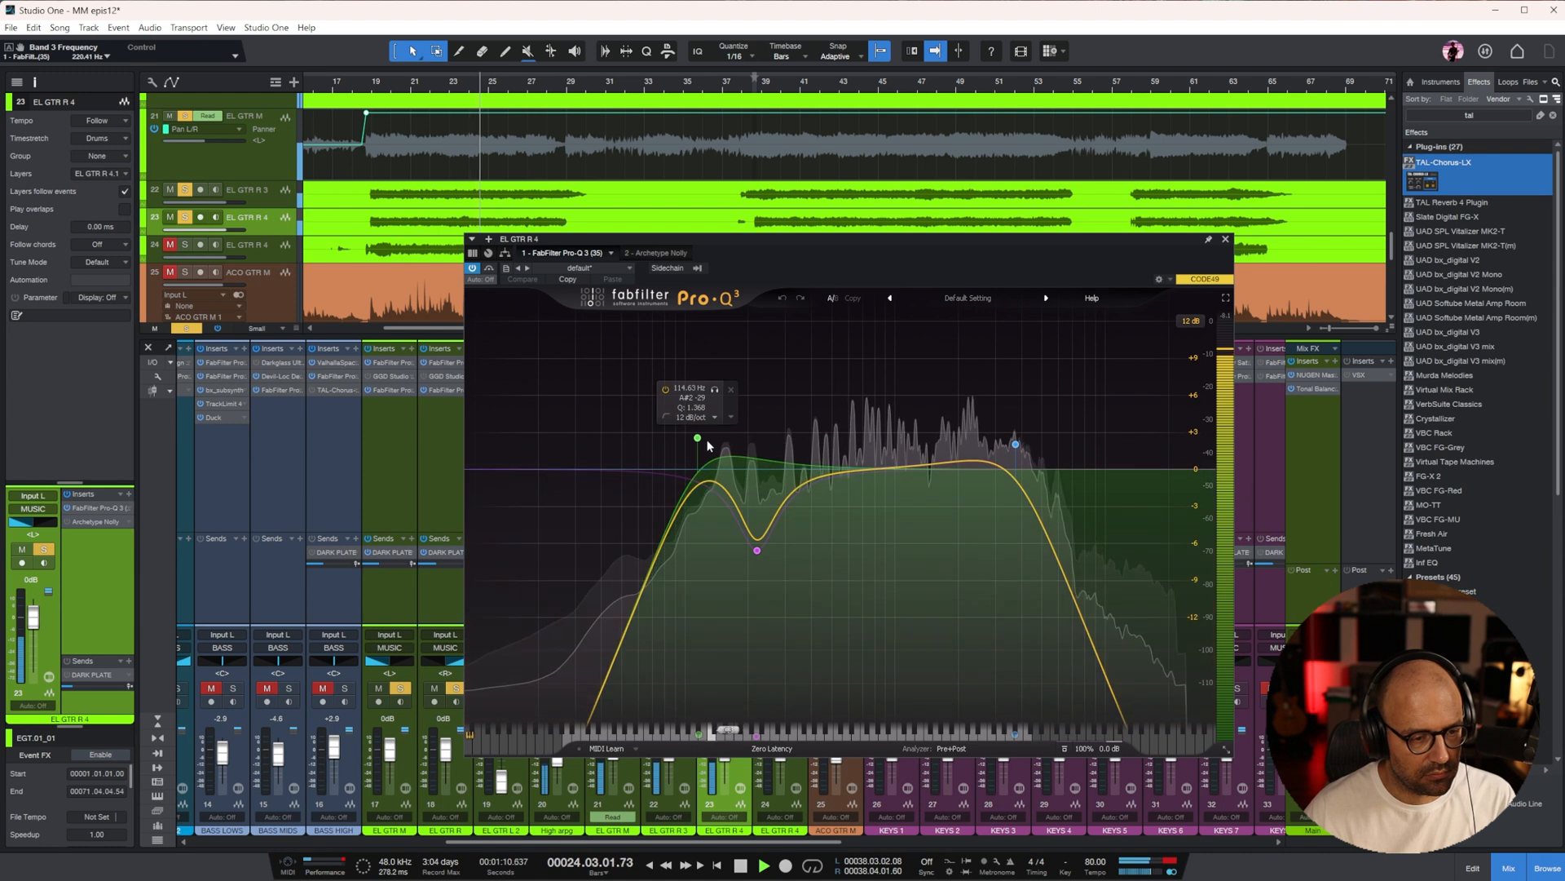
drag(958, 465, 955, 520)
scroll(956, 520, up, 3)
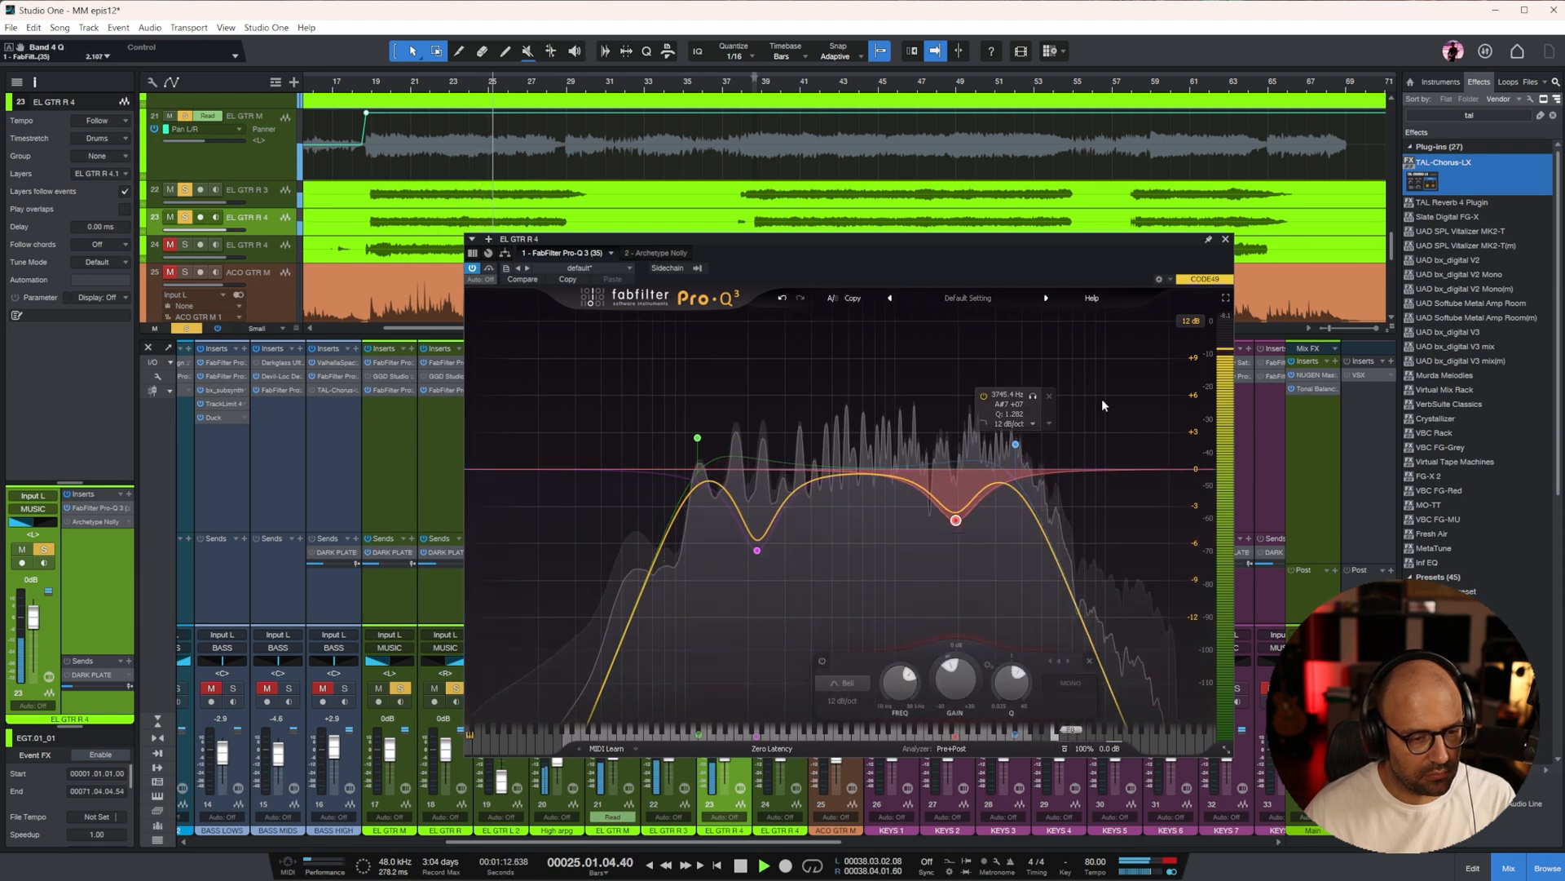
click(1225, 240)
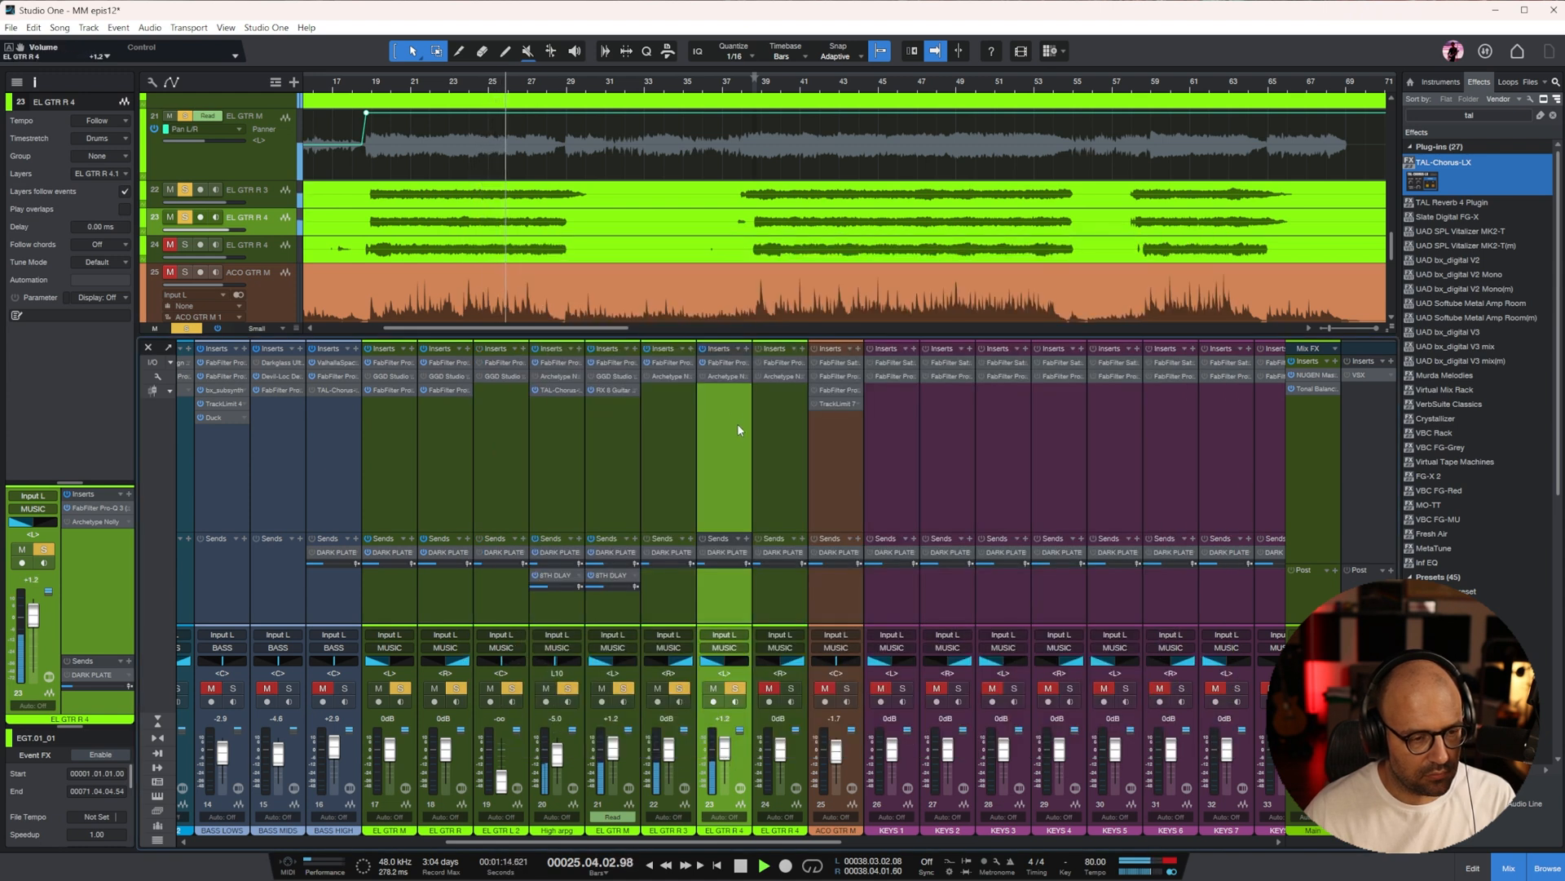
click(722, 362)
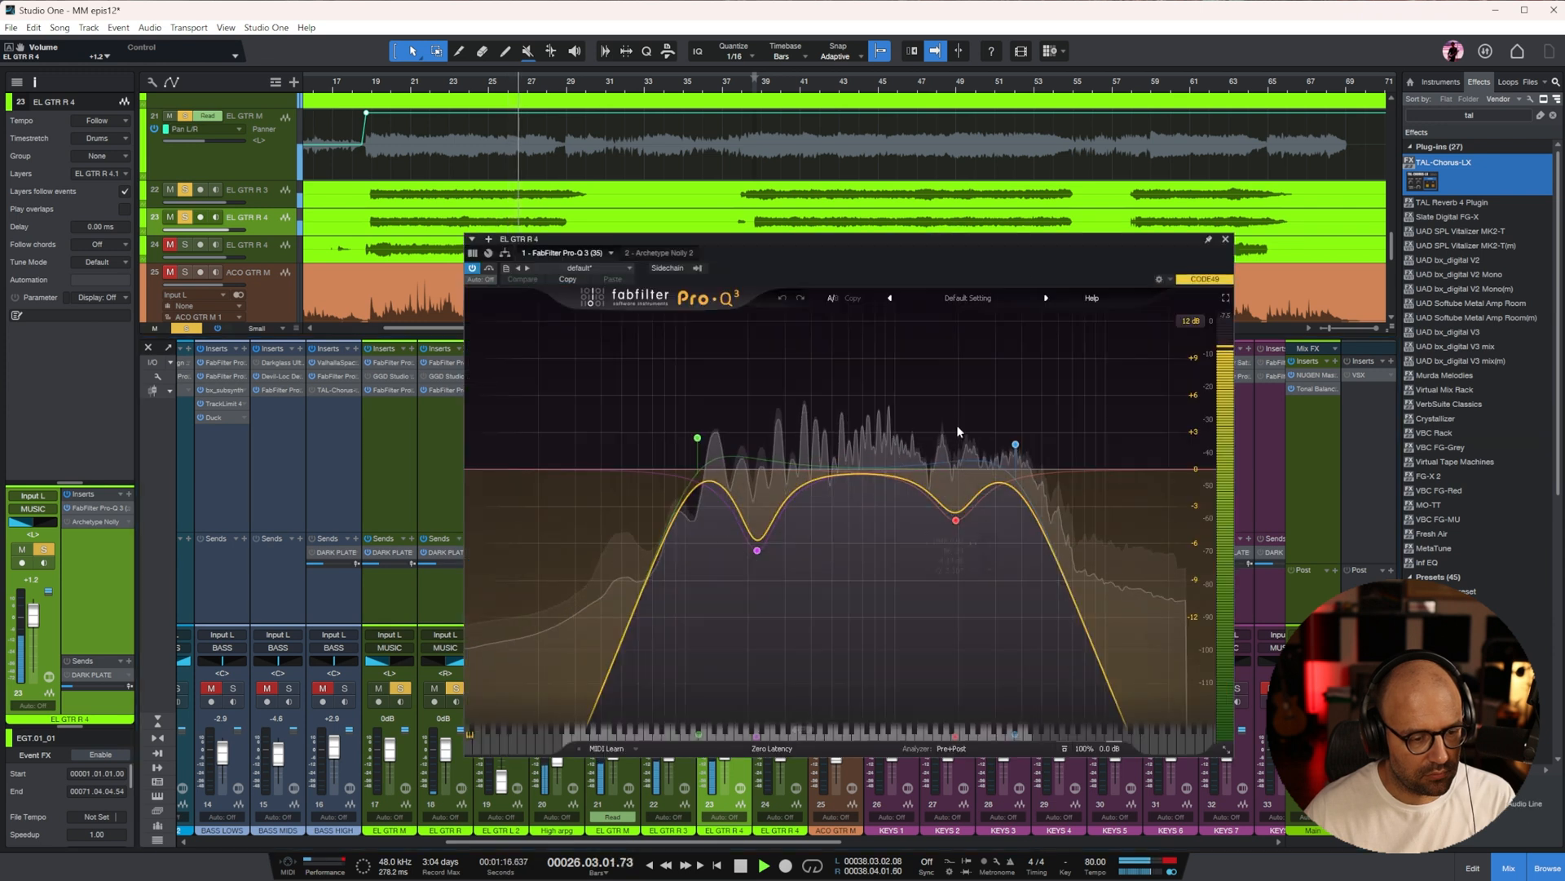
click(1225, 238)
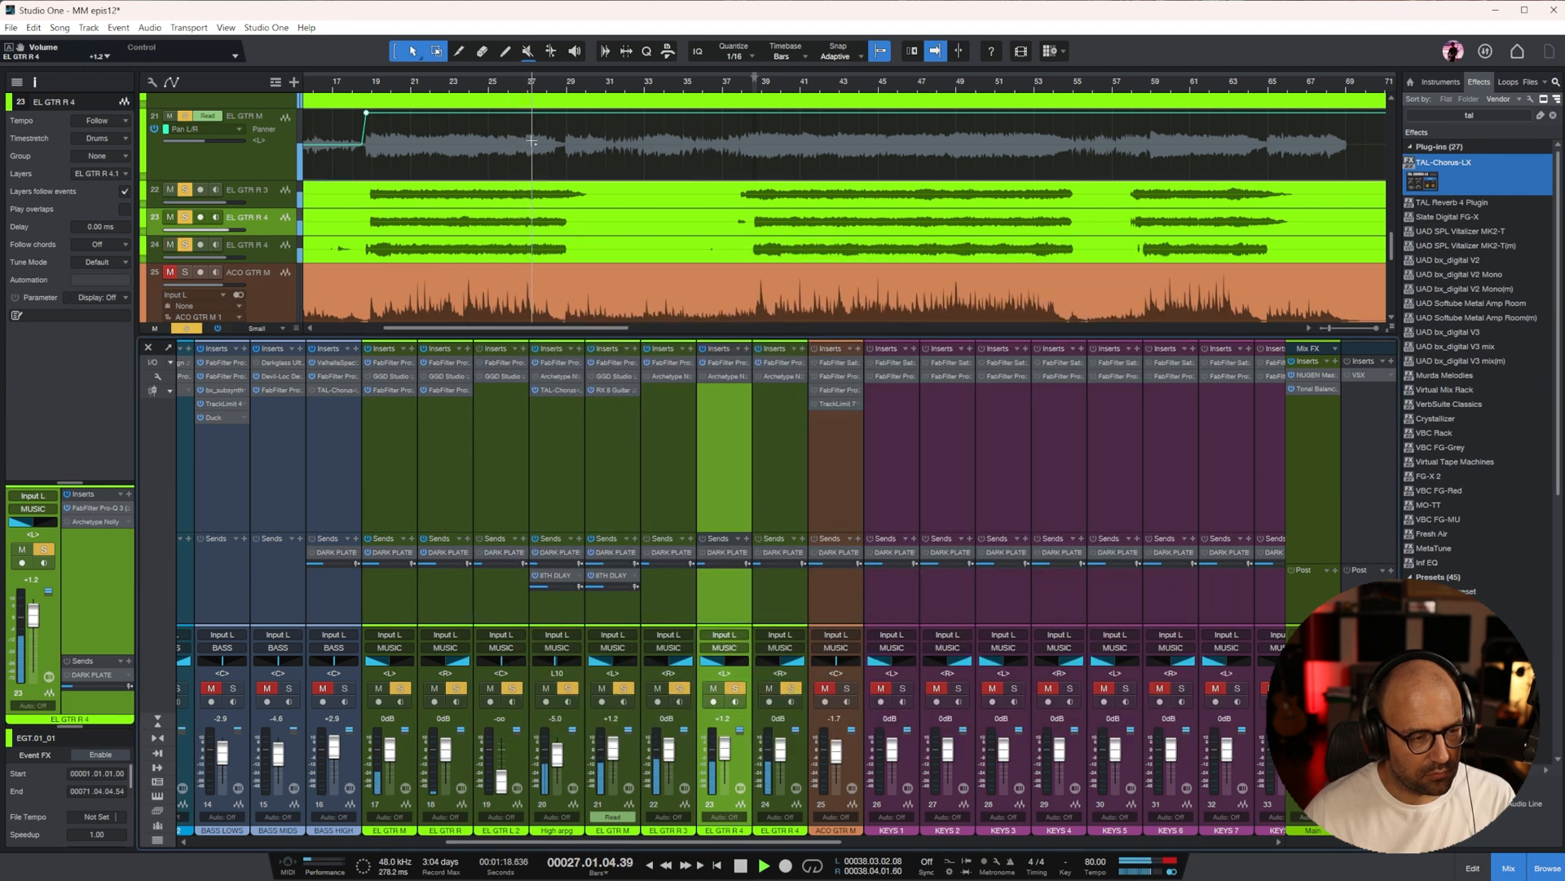
Play the guitars from bar 20 and set the High arpg fader to -2.5 dB
key(w)
key(w)
click(398, 87)
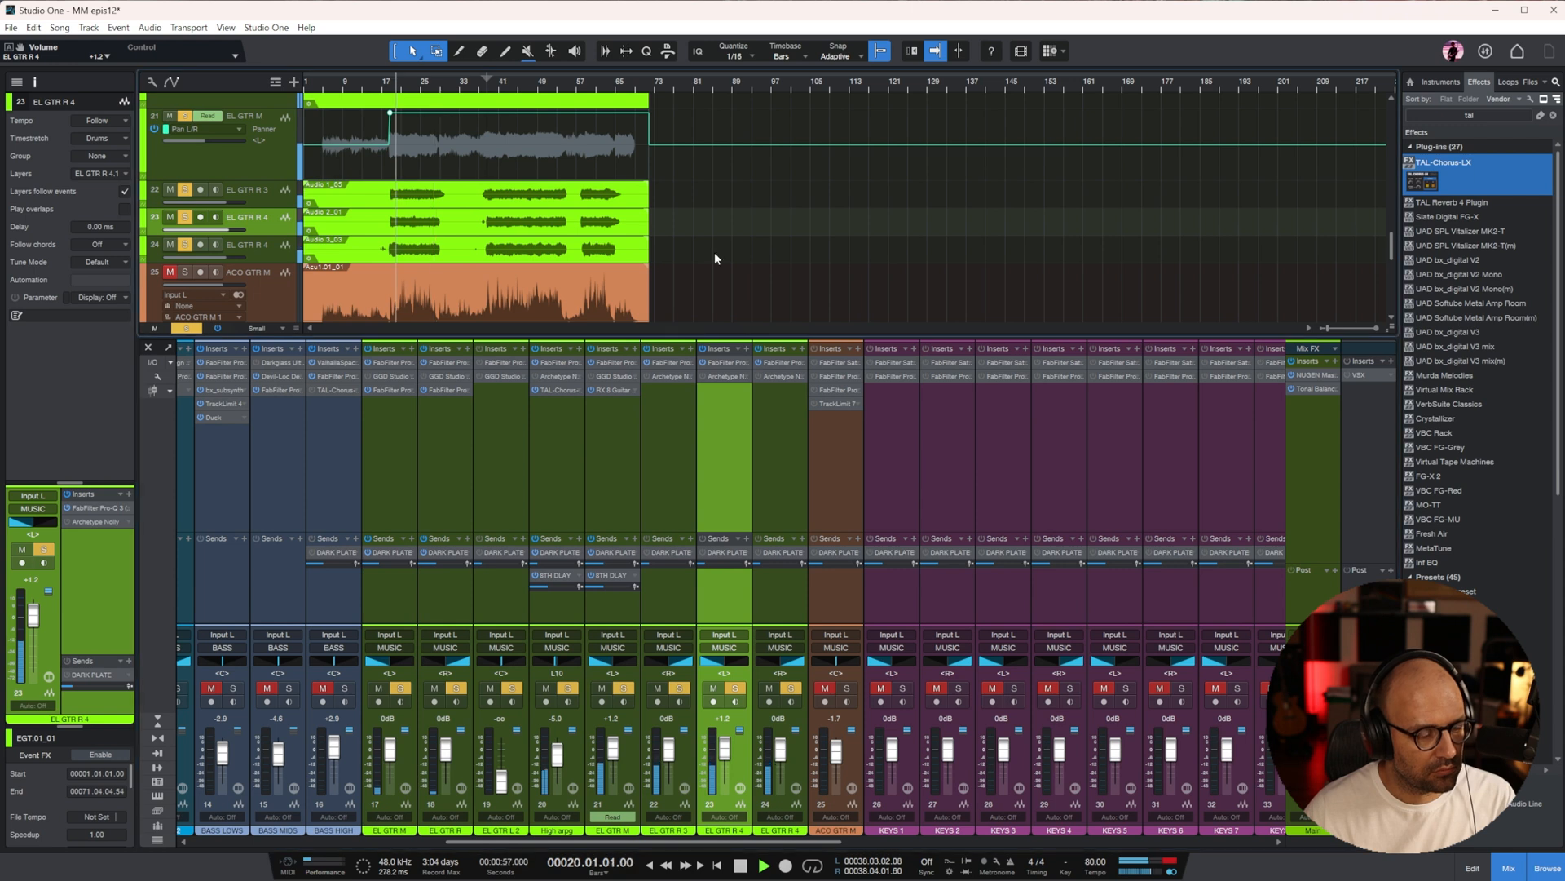
click(560, 517)
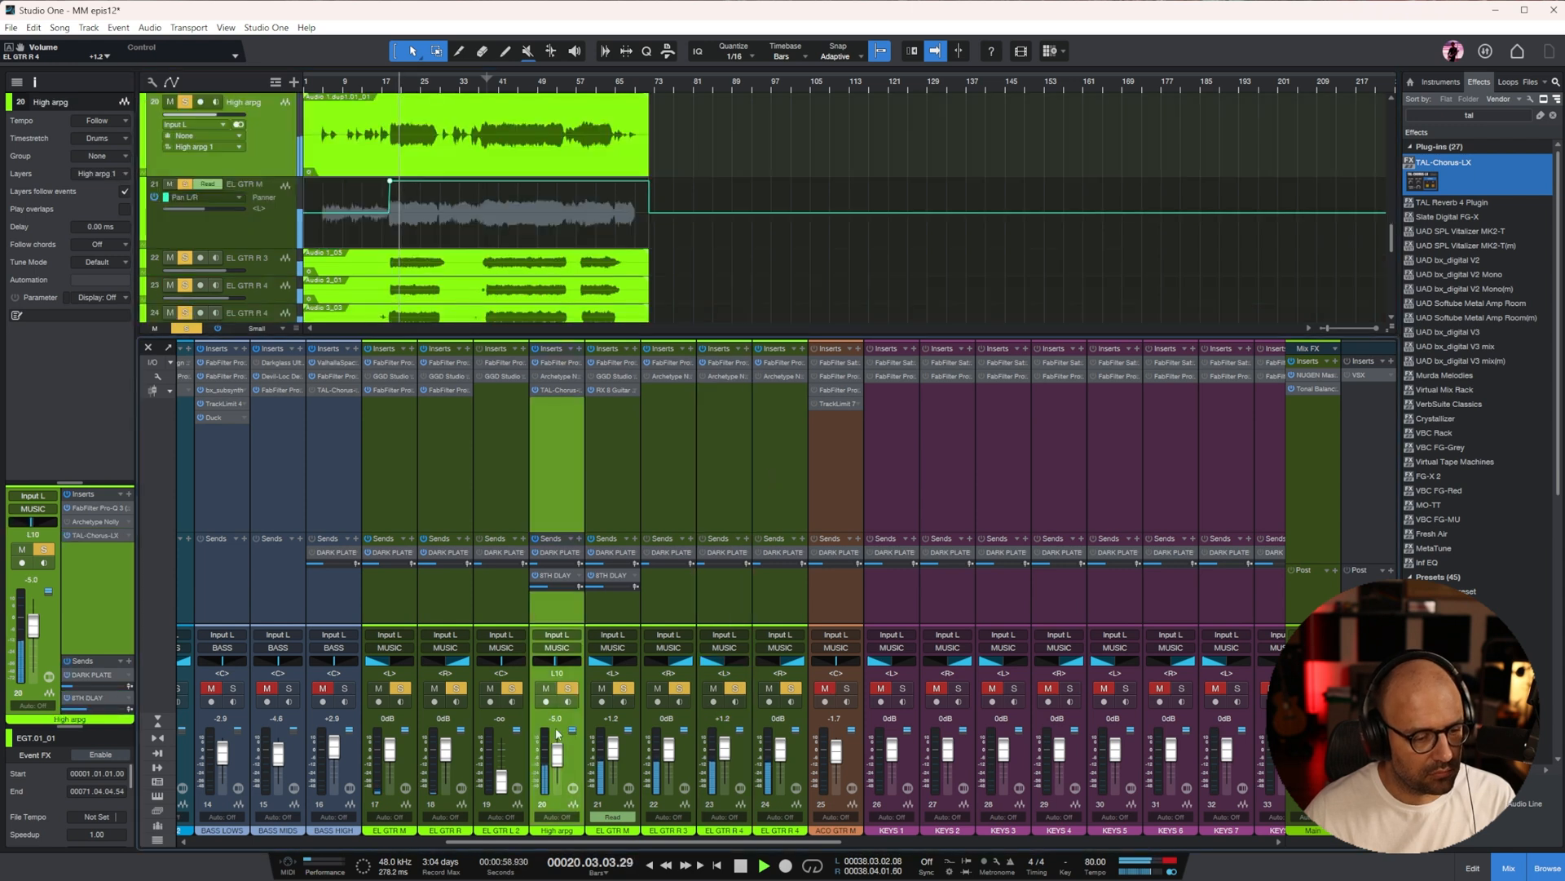
scroll(555, 757, up, 3)
scroll(555, 757, down, 1)
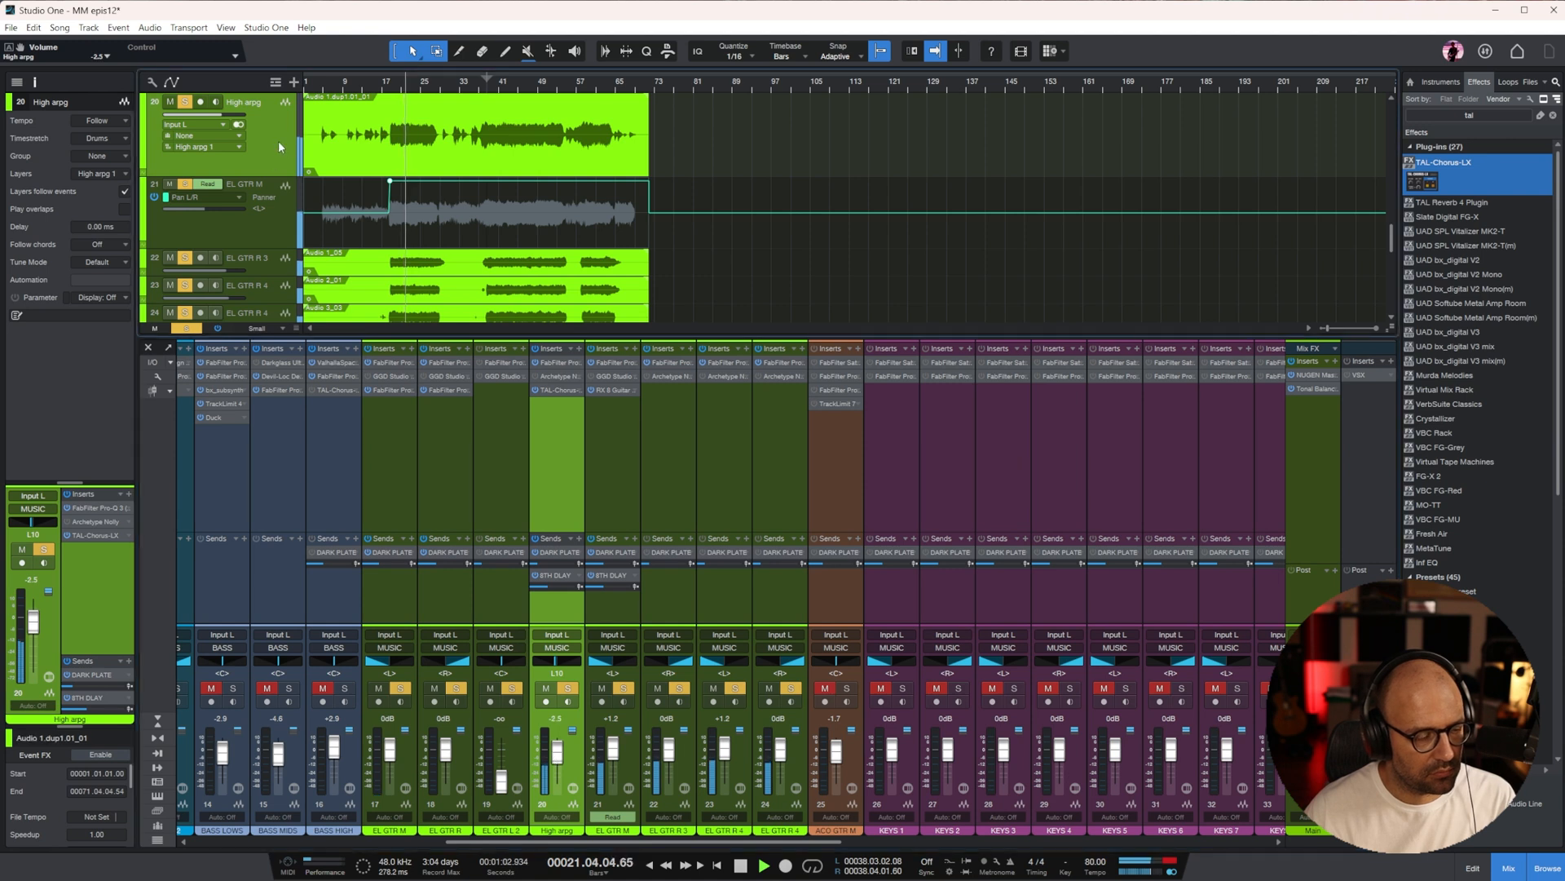
Show High arpg's volume automation and raise it by 1.1 dB to -1.4 dB from about bar 18 to the end of the song
right_click(209, 124)
click(326, 158)
drag(659, 128, 389, 130)
drag(531, 106, 531, 101)
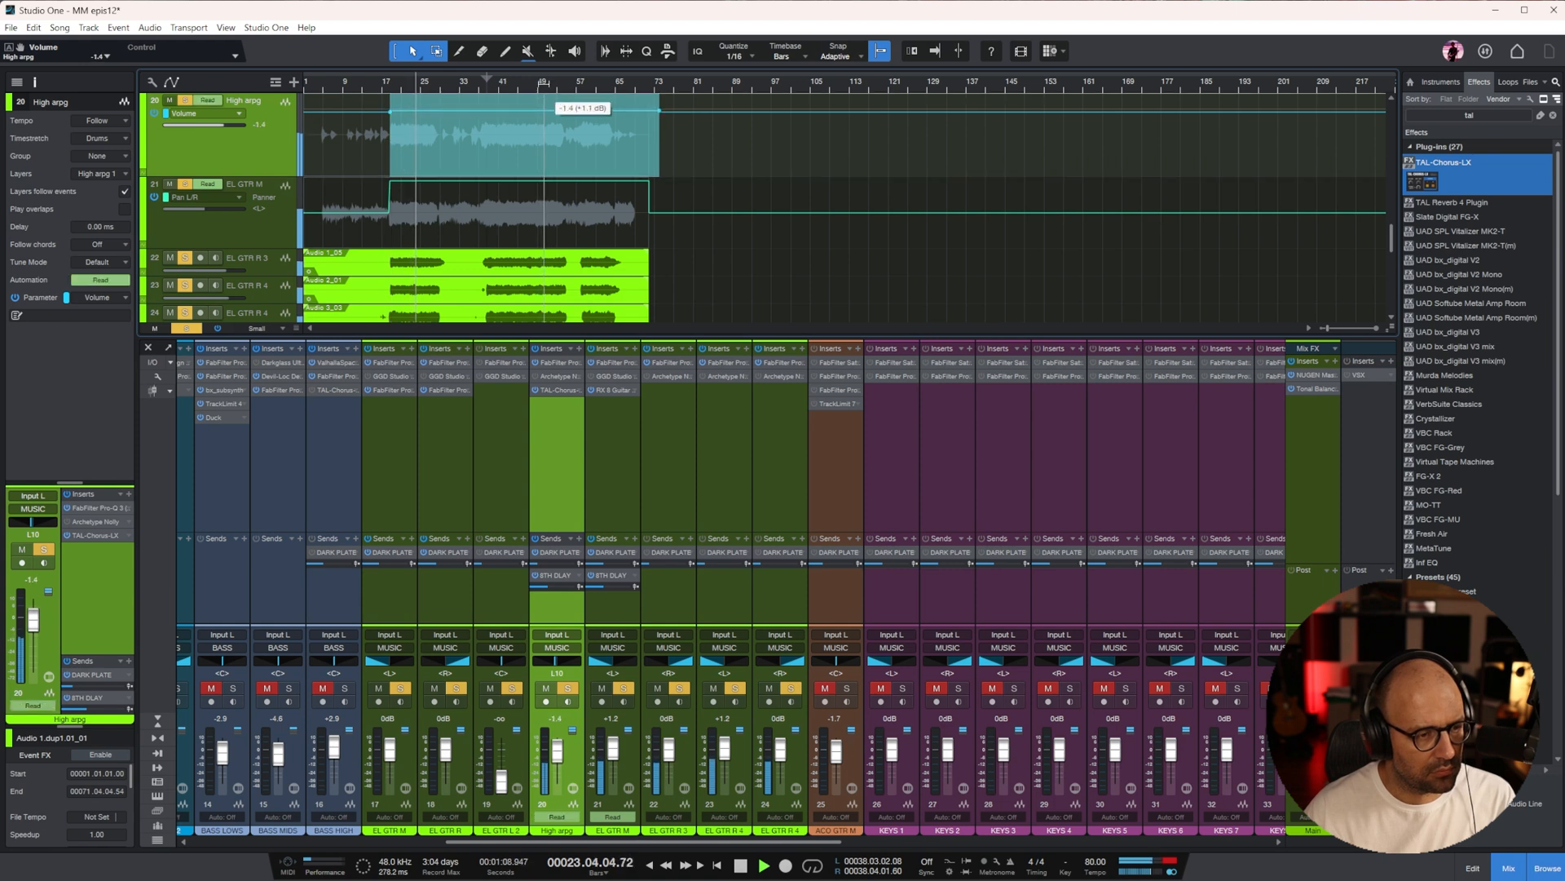
key(space)
Clear the guitar solos, solo ACO GTR M on channel 25 and play it from about bar 6
click(785, 848)
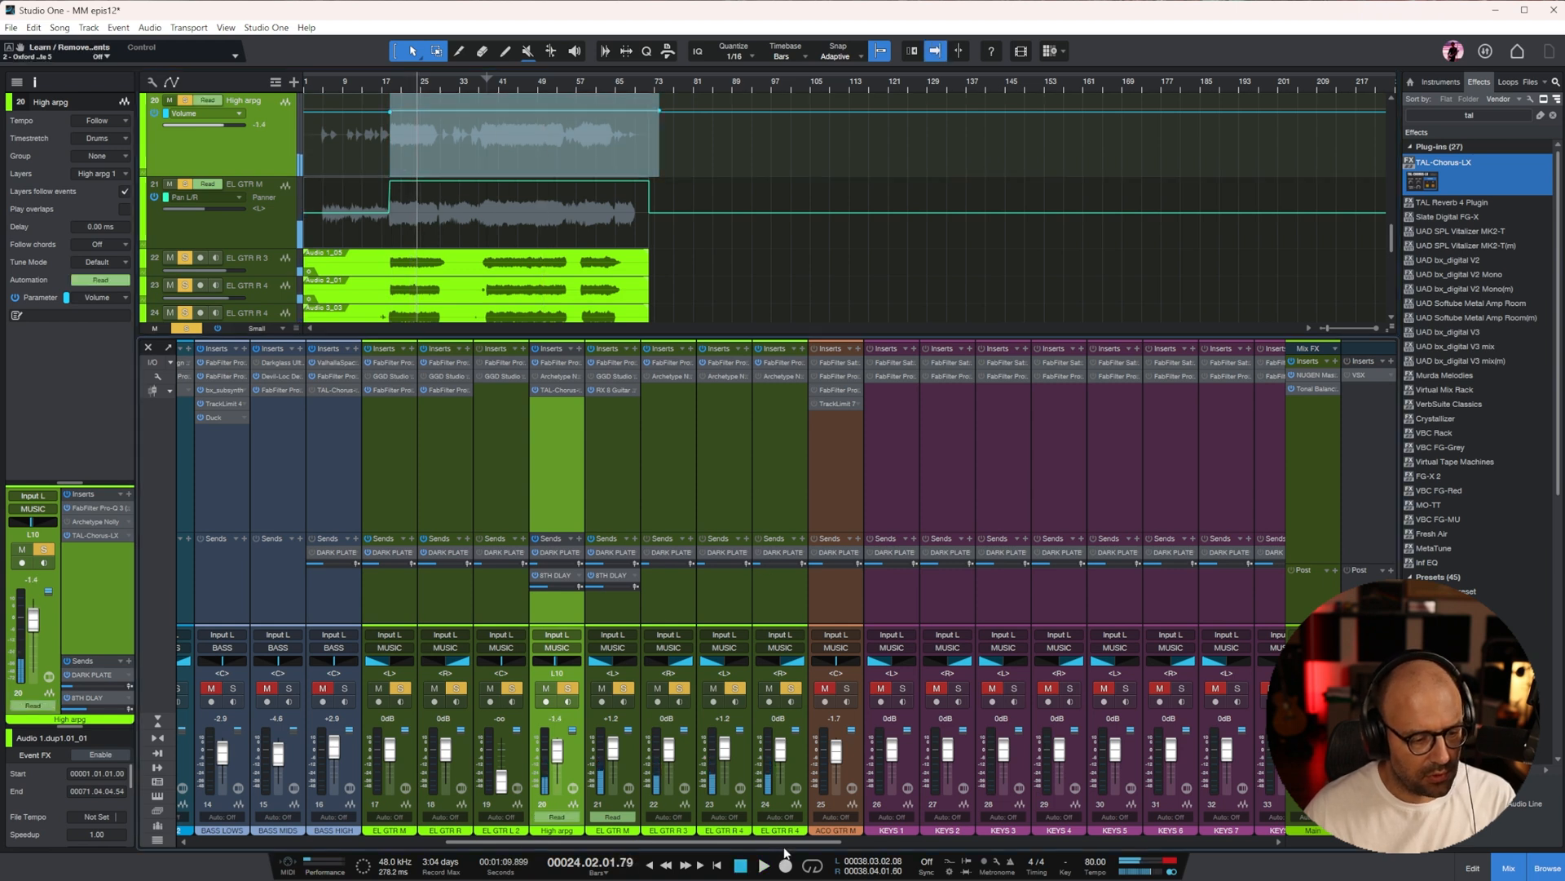
drag(787, 841, 941, 842)
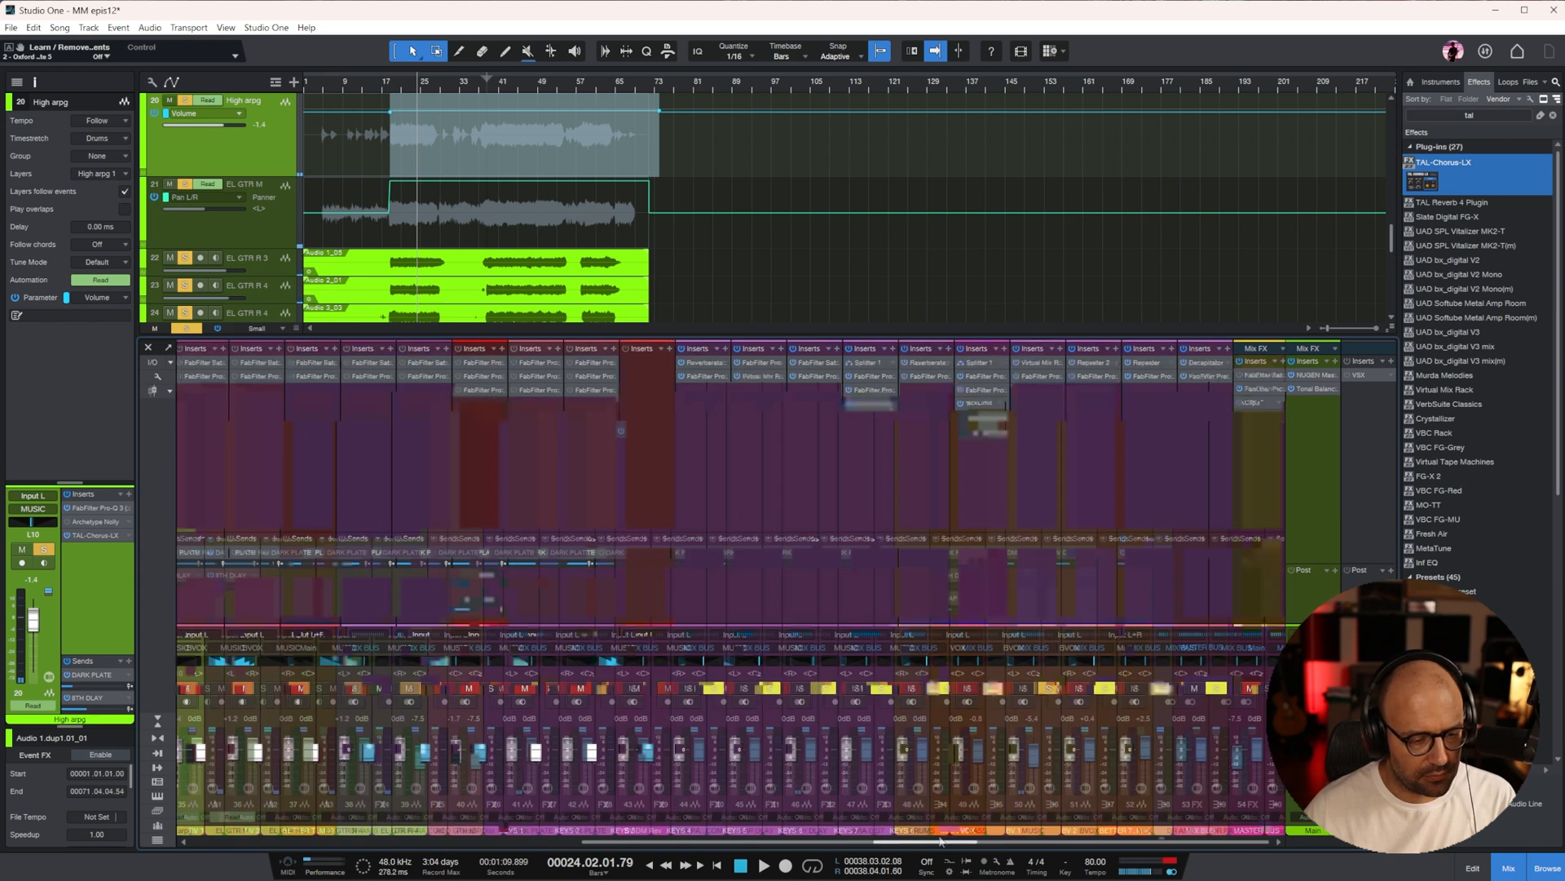
drag(1087, 842, 685, 861)
click(767, 459)
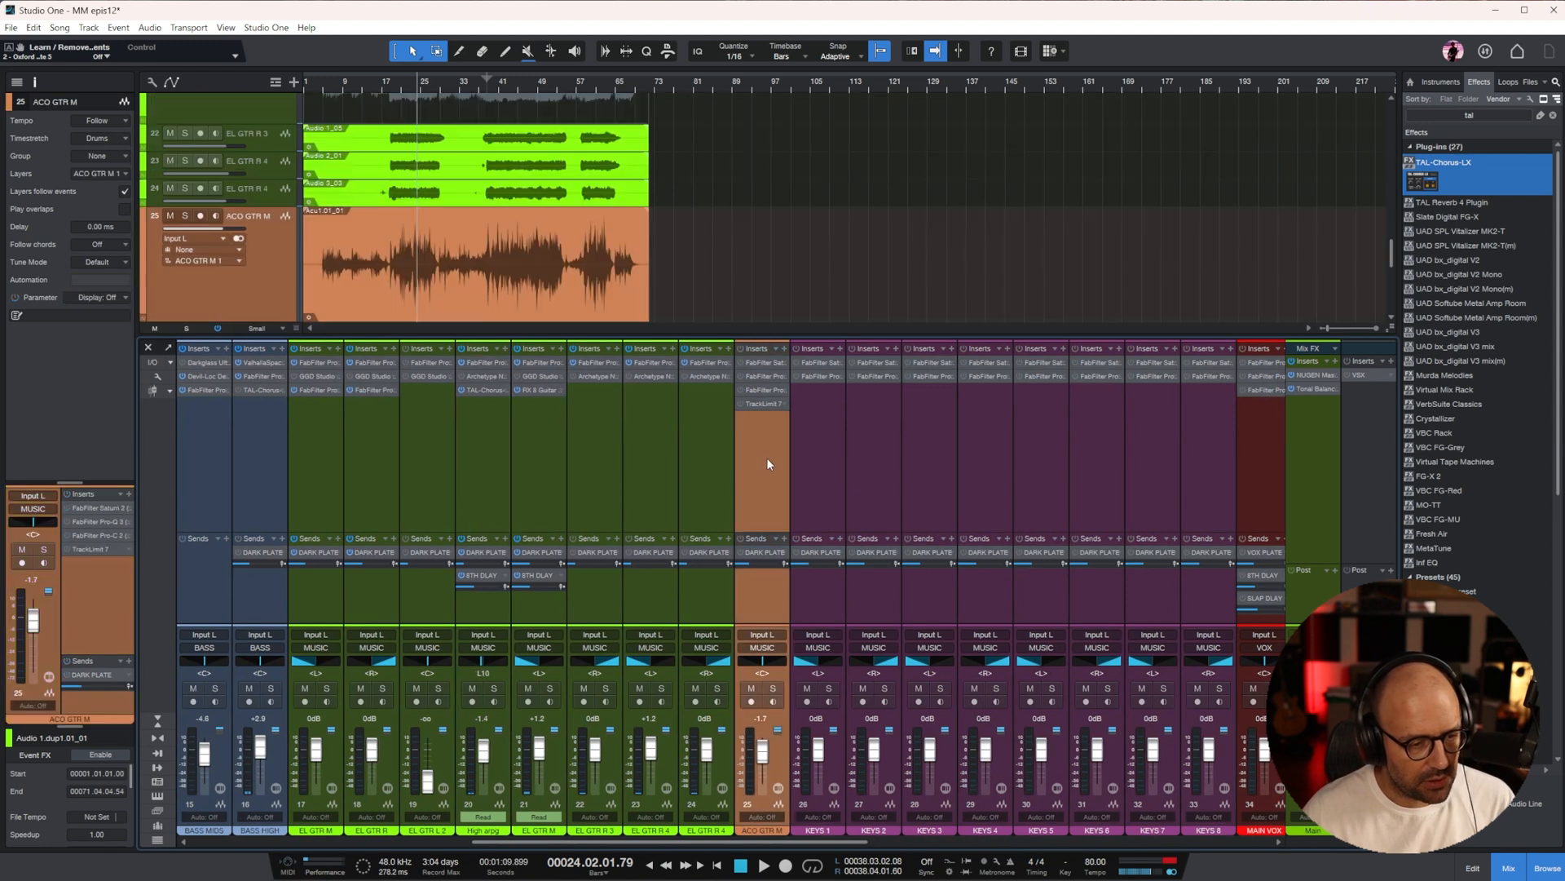
click(773, 688)
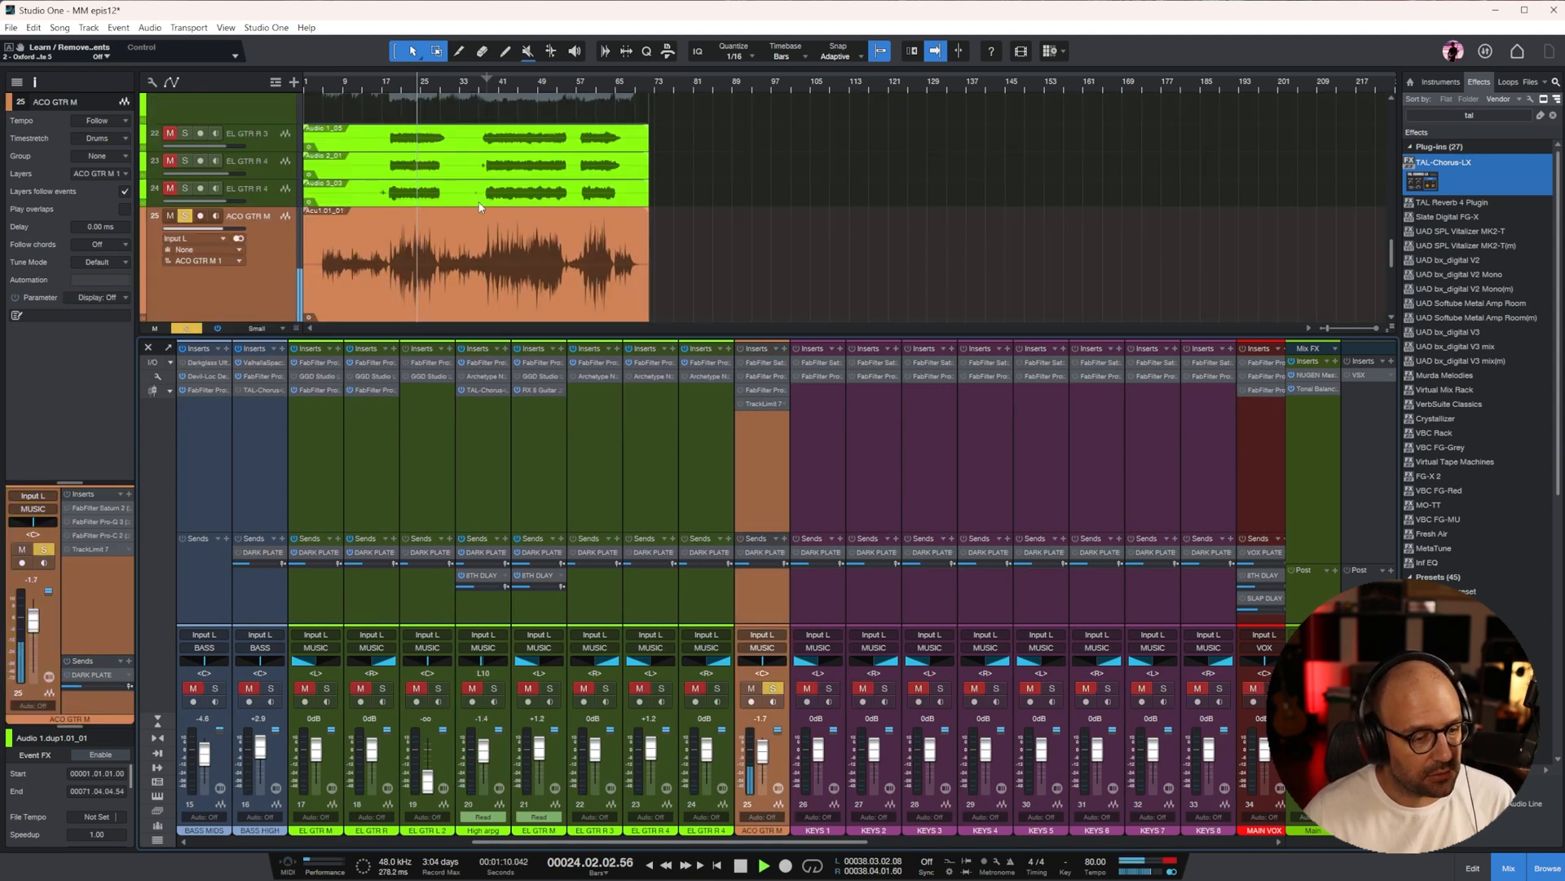
click(331, 85)
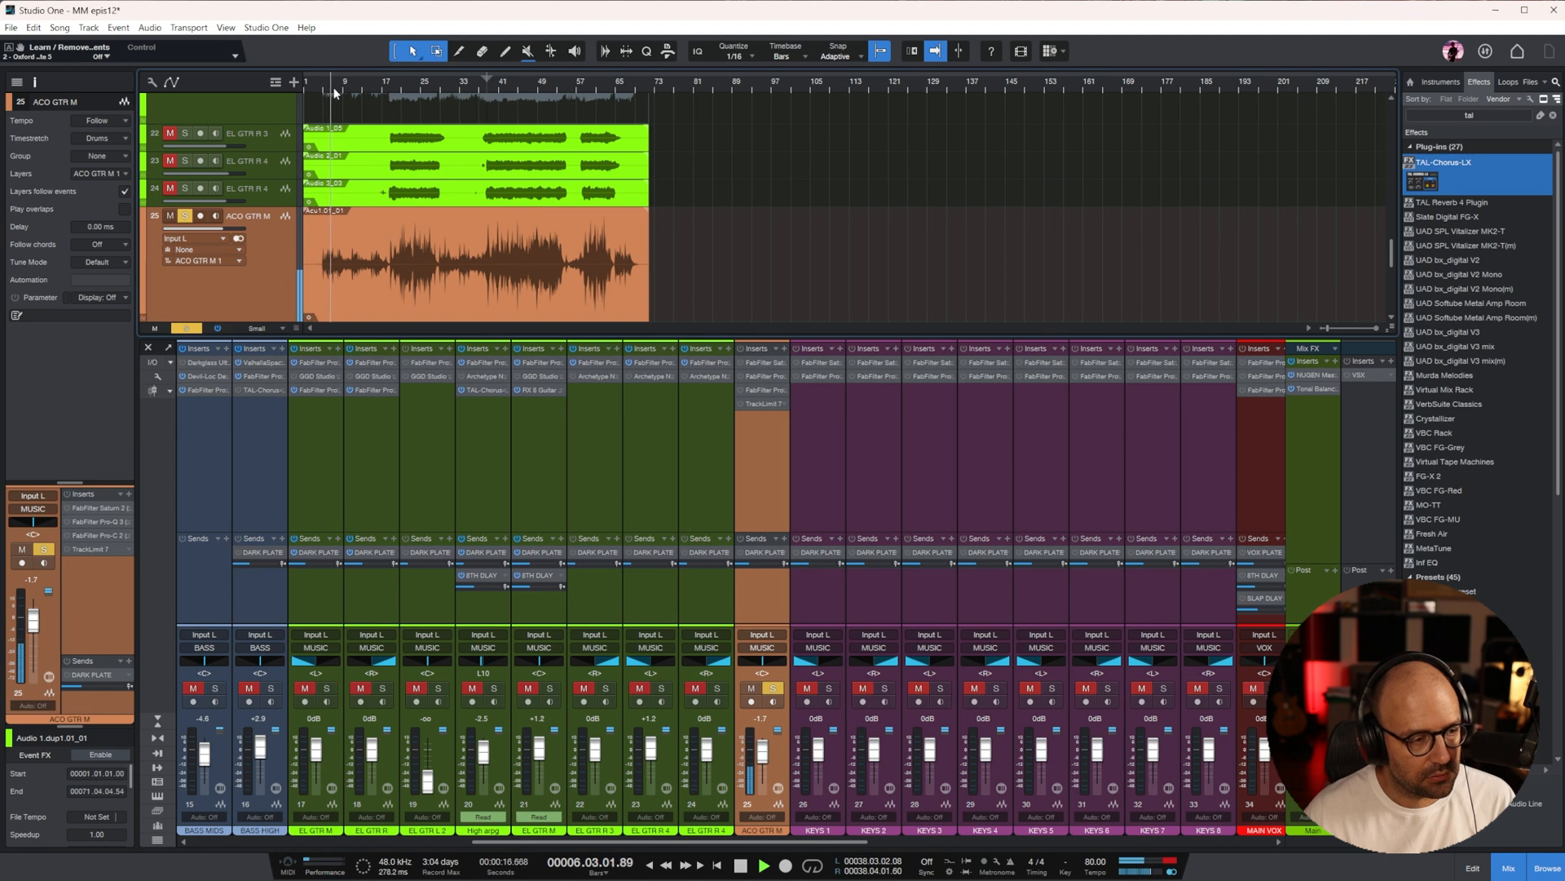
Enable TrackLimit on ACO GTR M and lower its threshold to about -4.5 dB
click(740, 403)
double_click(765, 404)
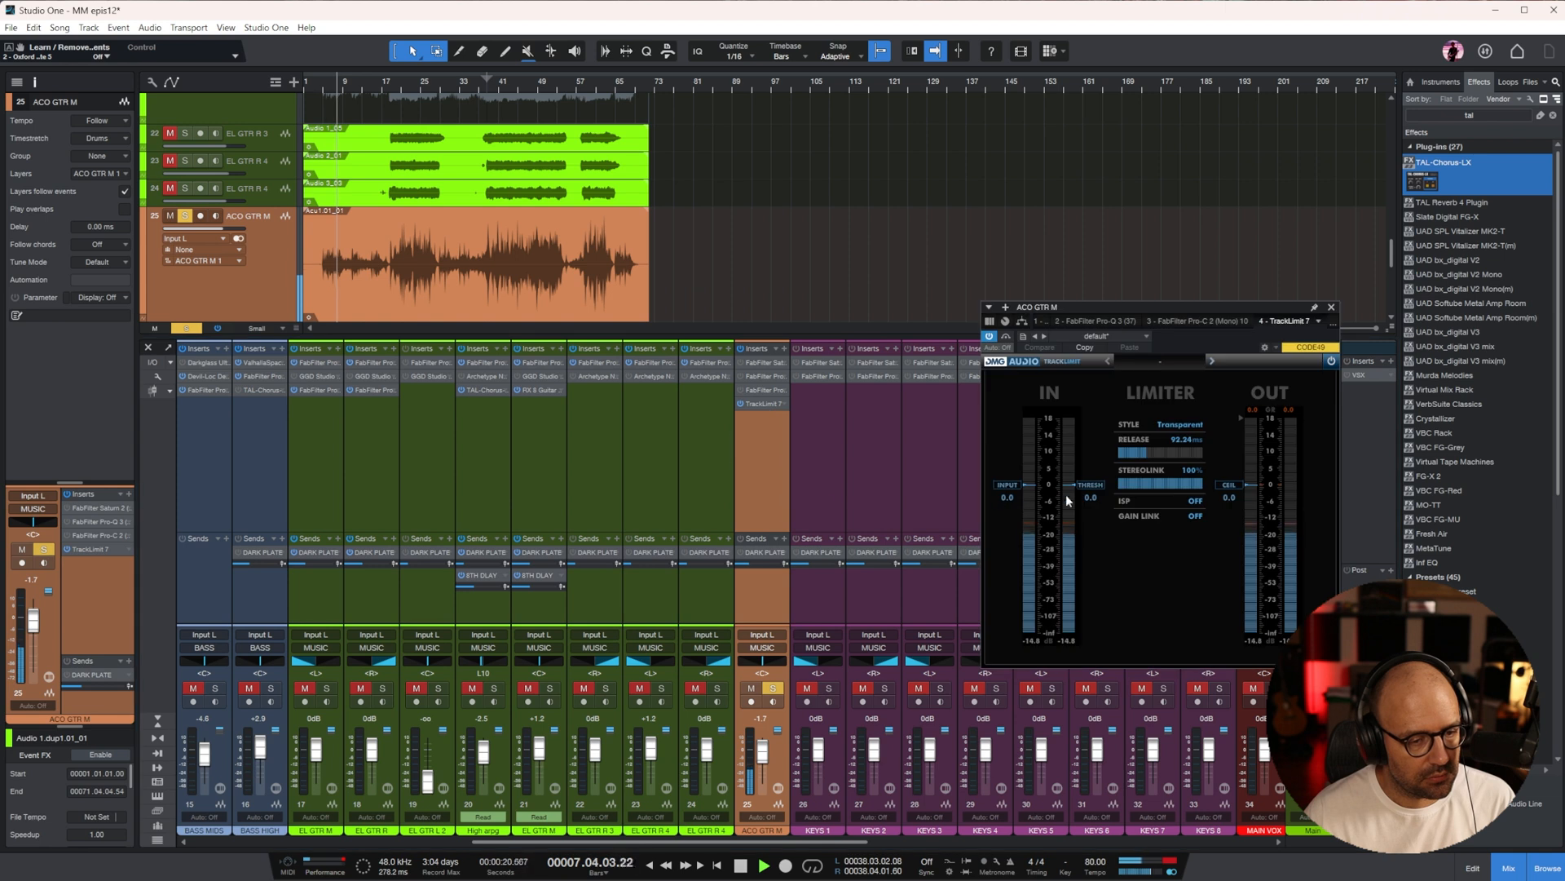
drag(1065, 494, 1066, 507)
Enable Pro-C 2 on ACO GTR M and set its threshold to about -22.24 dB
click(742, 389)
double_click(763, 389)
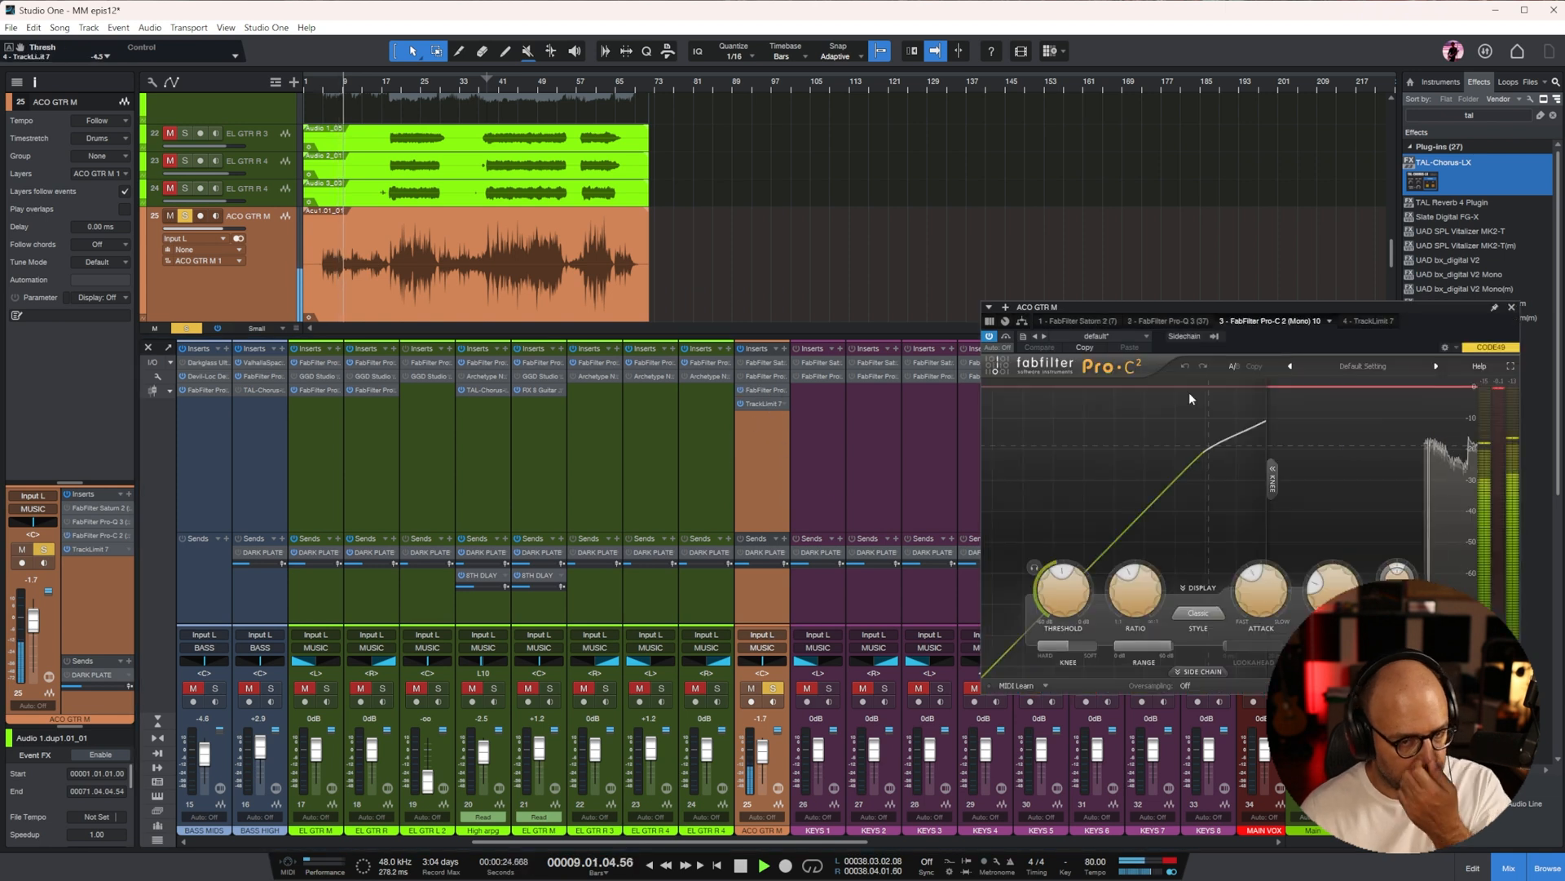
drag(1057, 595, 1056, 631)
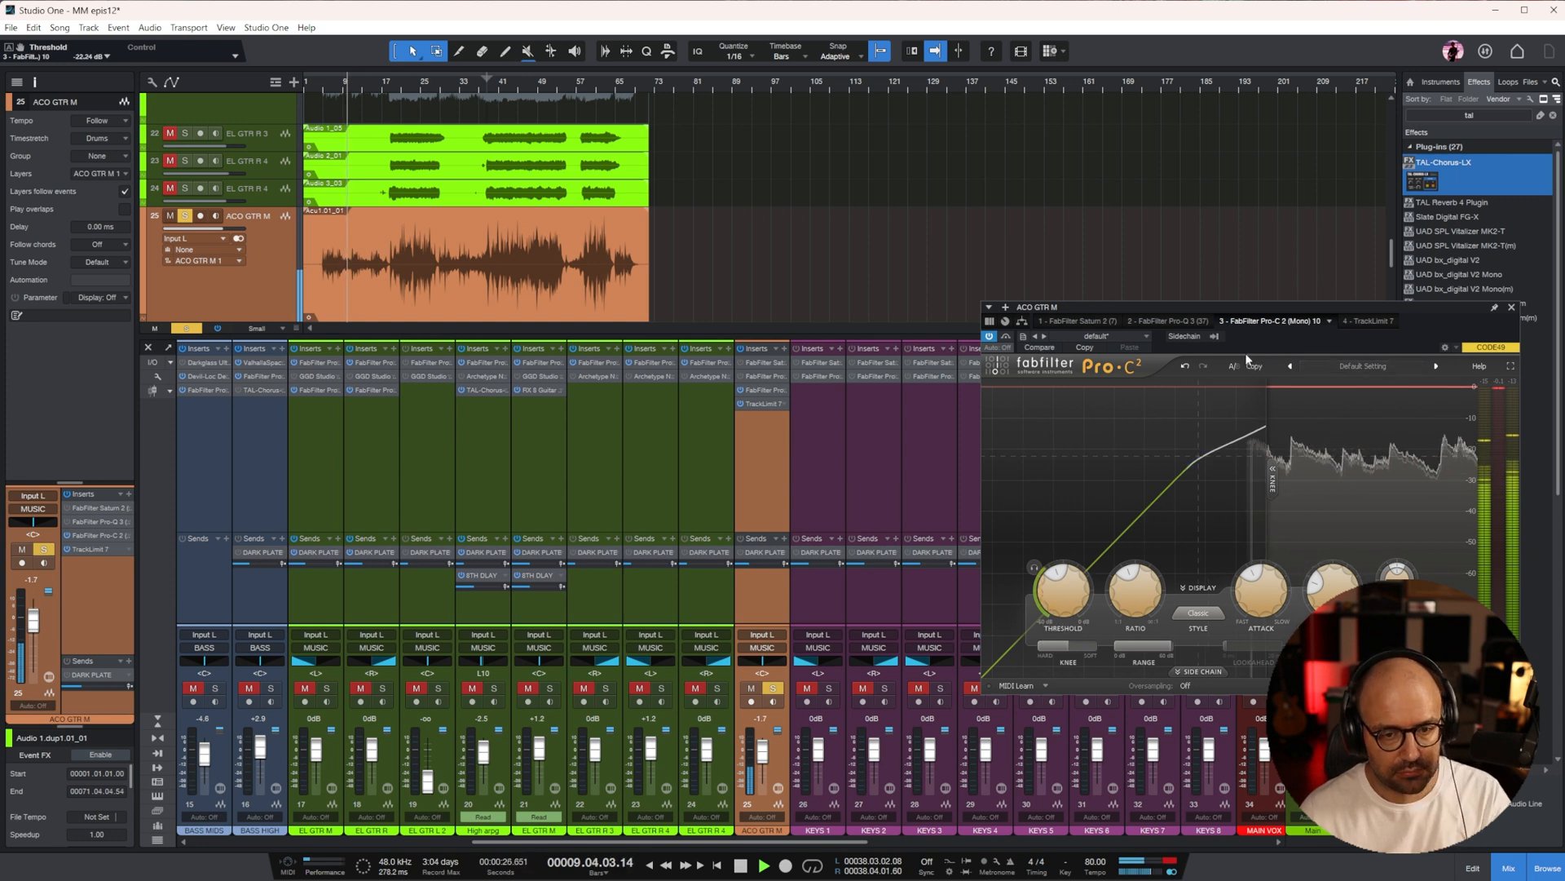
Enable Pro-Q 3 on ACO GTR M and add a narrow bell cut of about 6 dB at 125 Hz
click(1191, 321)
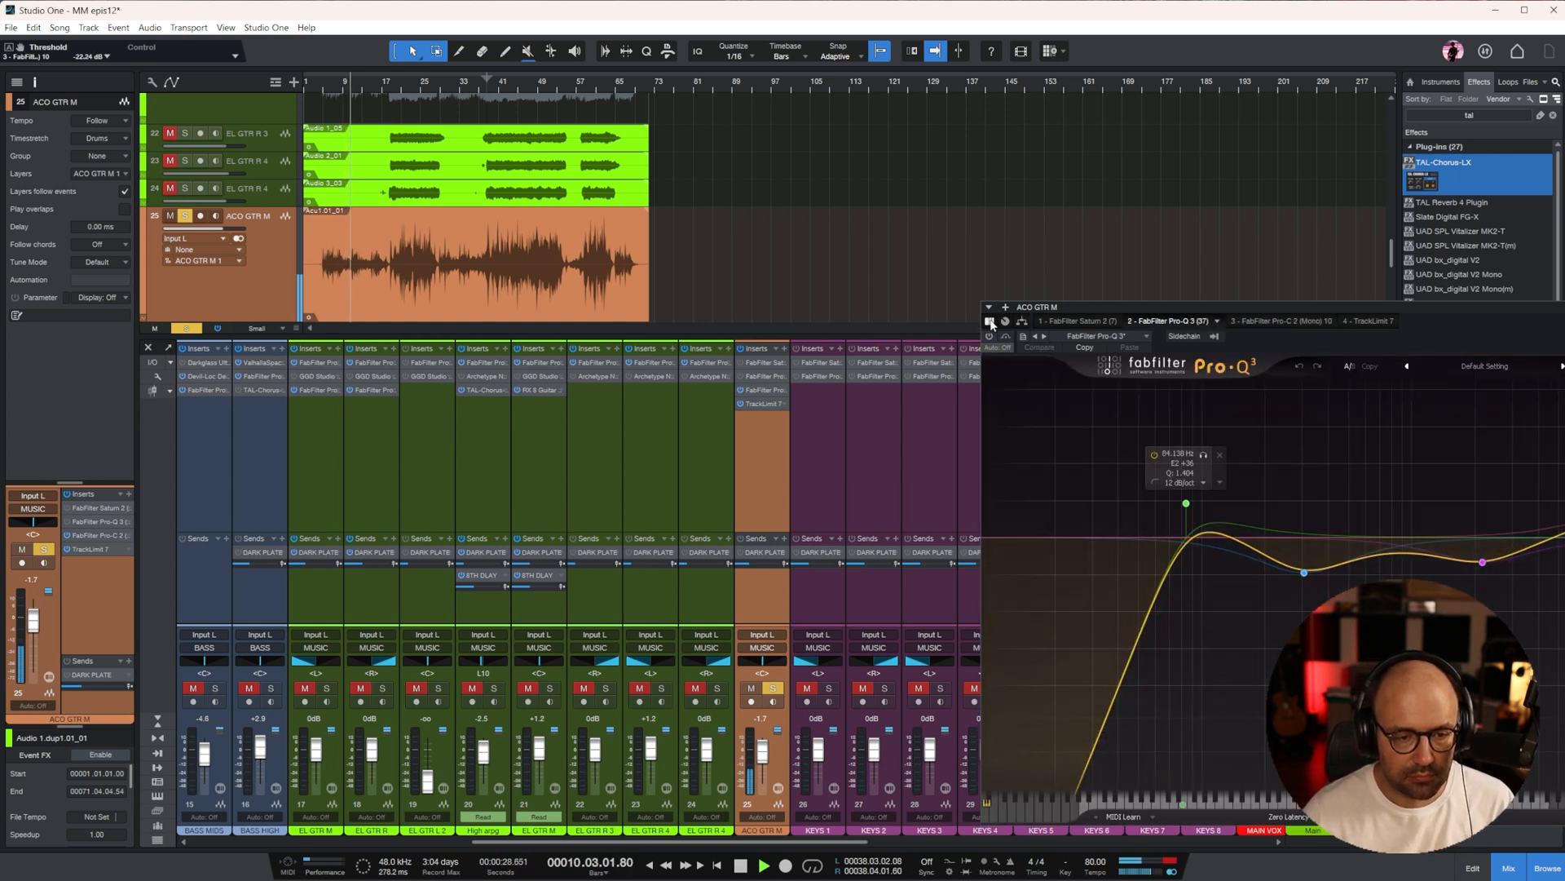
drag(1359, 305, 995, 306)
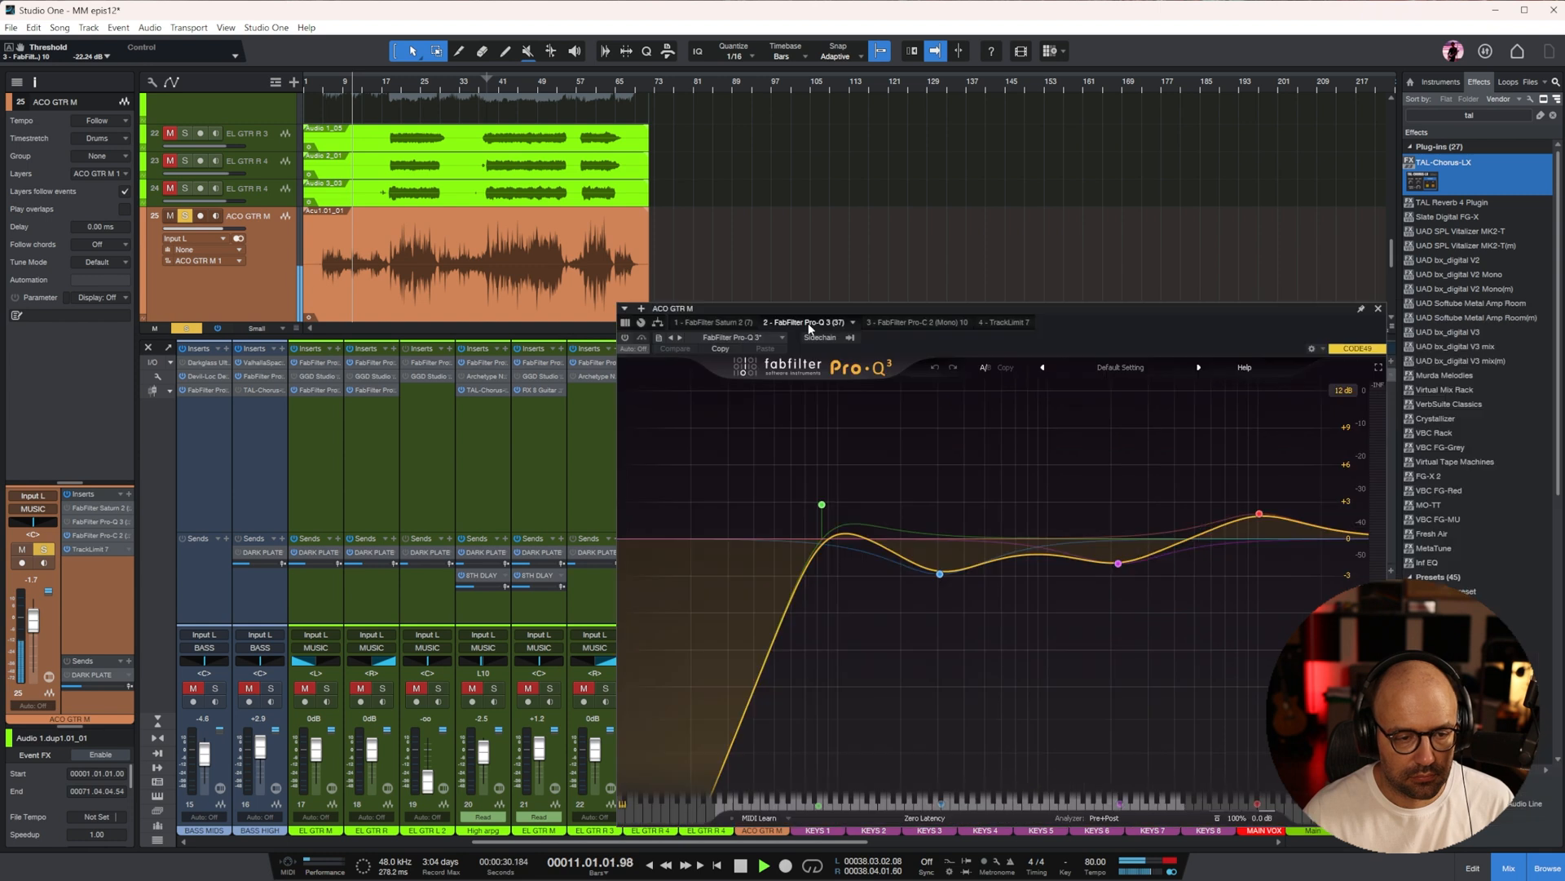
click(625, 337)
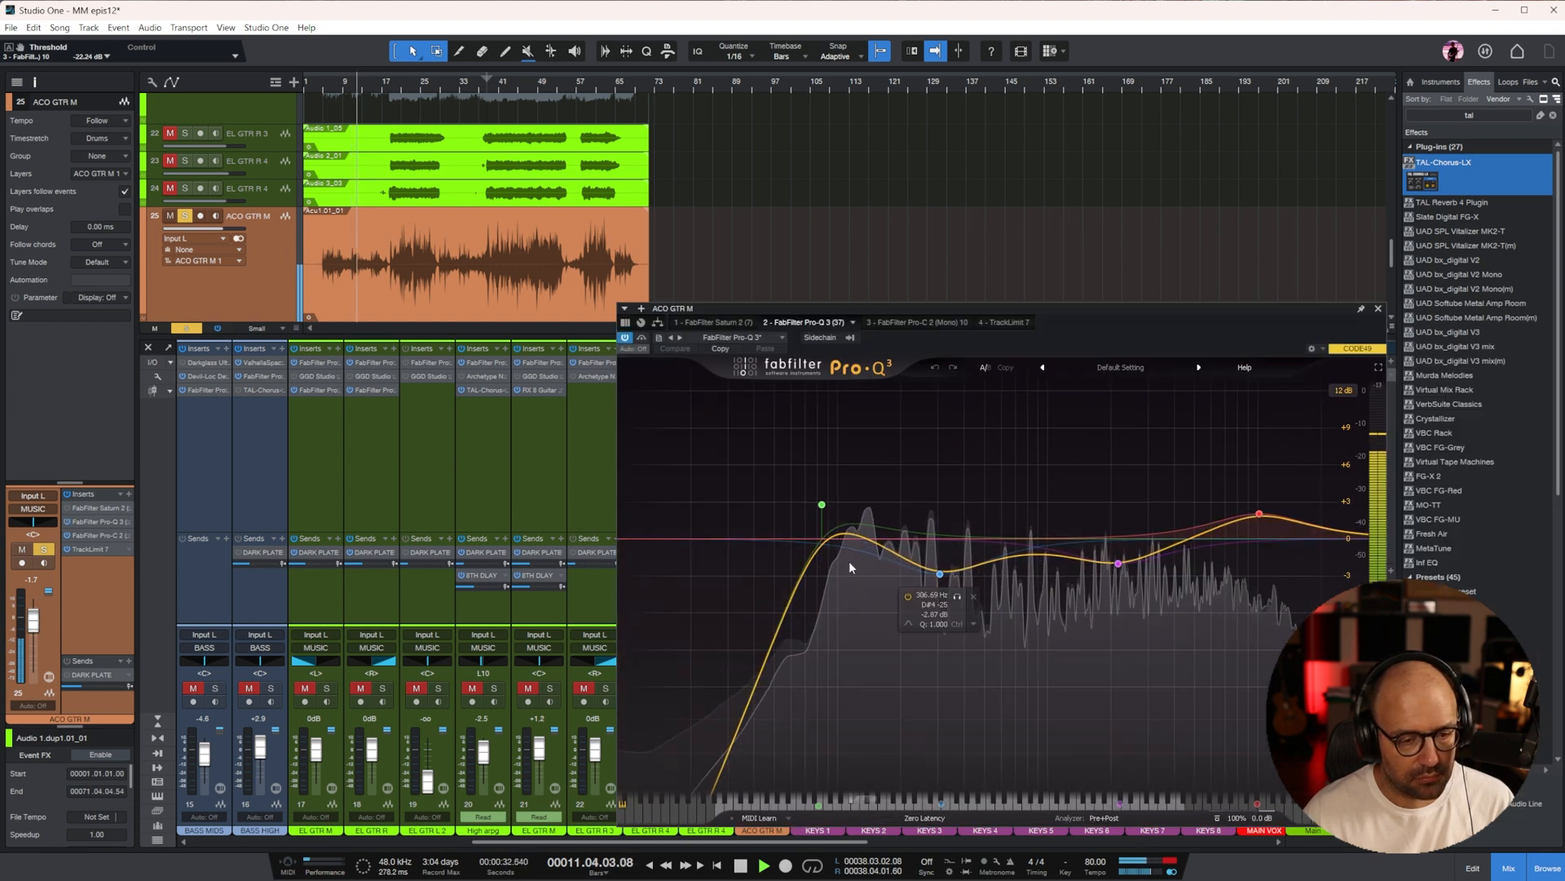
drag(833, 529, 861, 614)
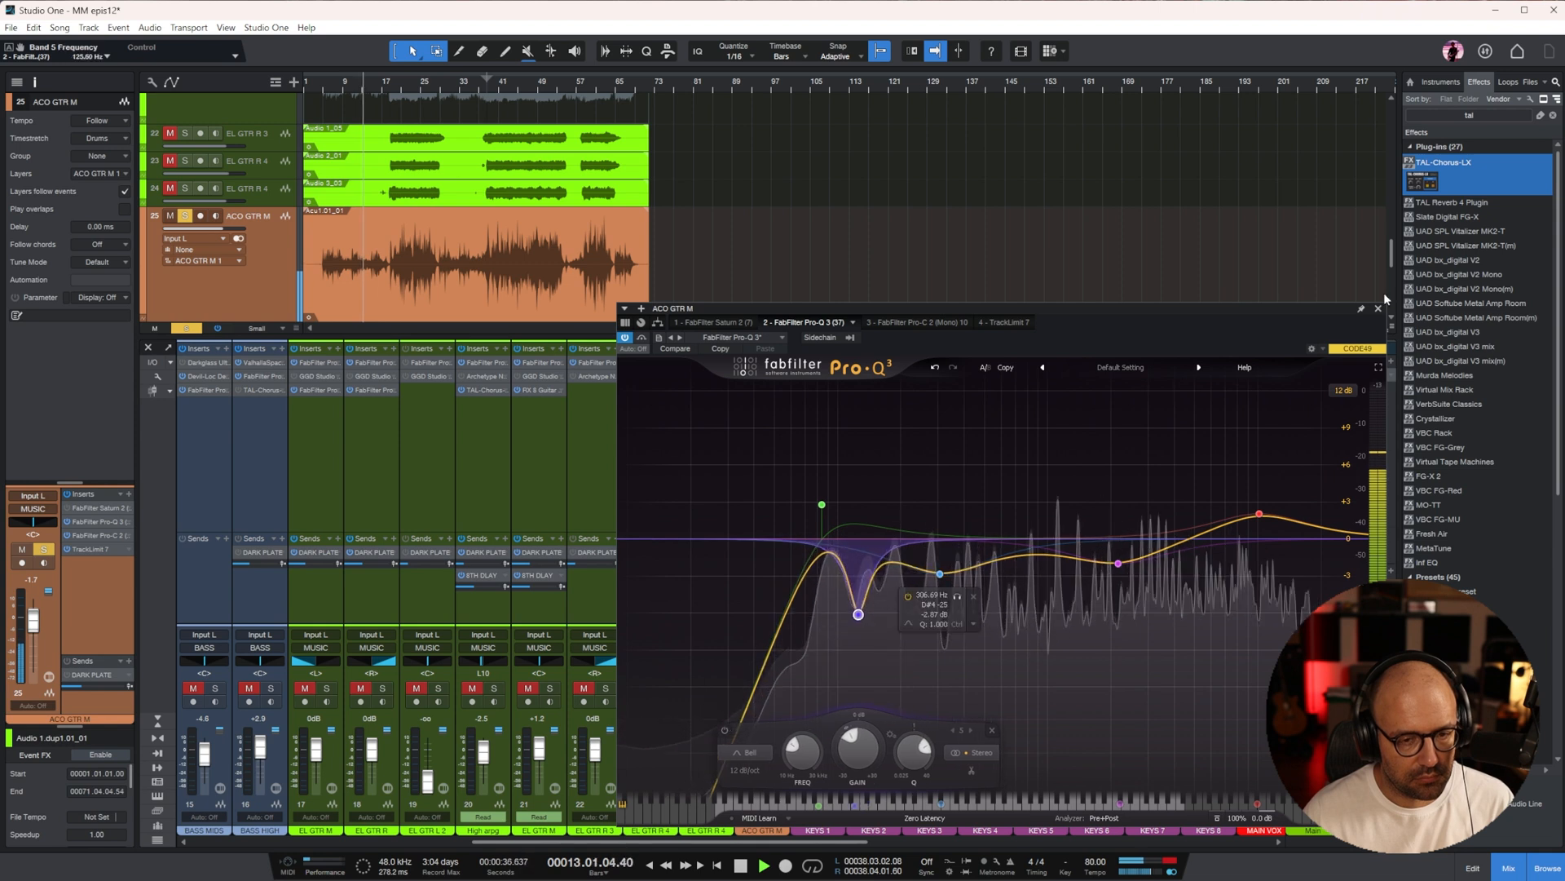
click(1377, 309)
Stop playback, find UAD Ocean Way Studios among the effects, insert it on ACO GTR M and load the Mono guit enhancer preset
key(space)
click(1470, 115)
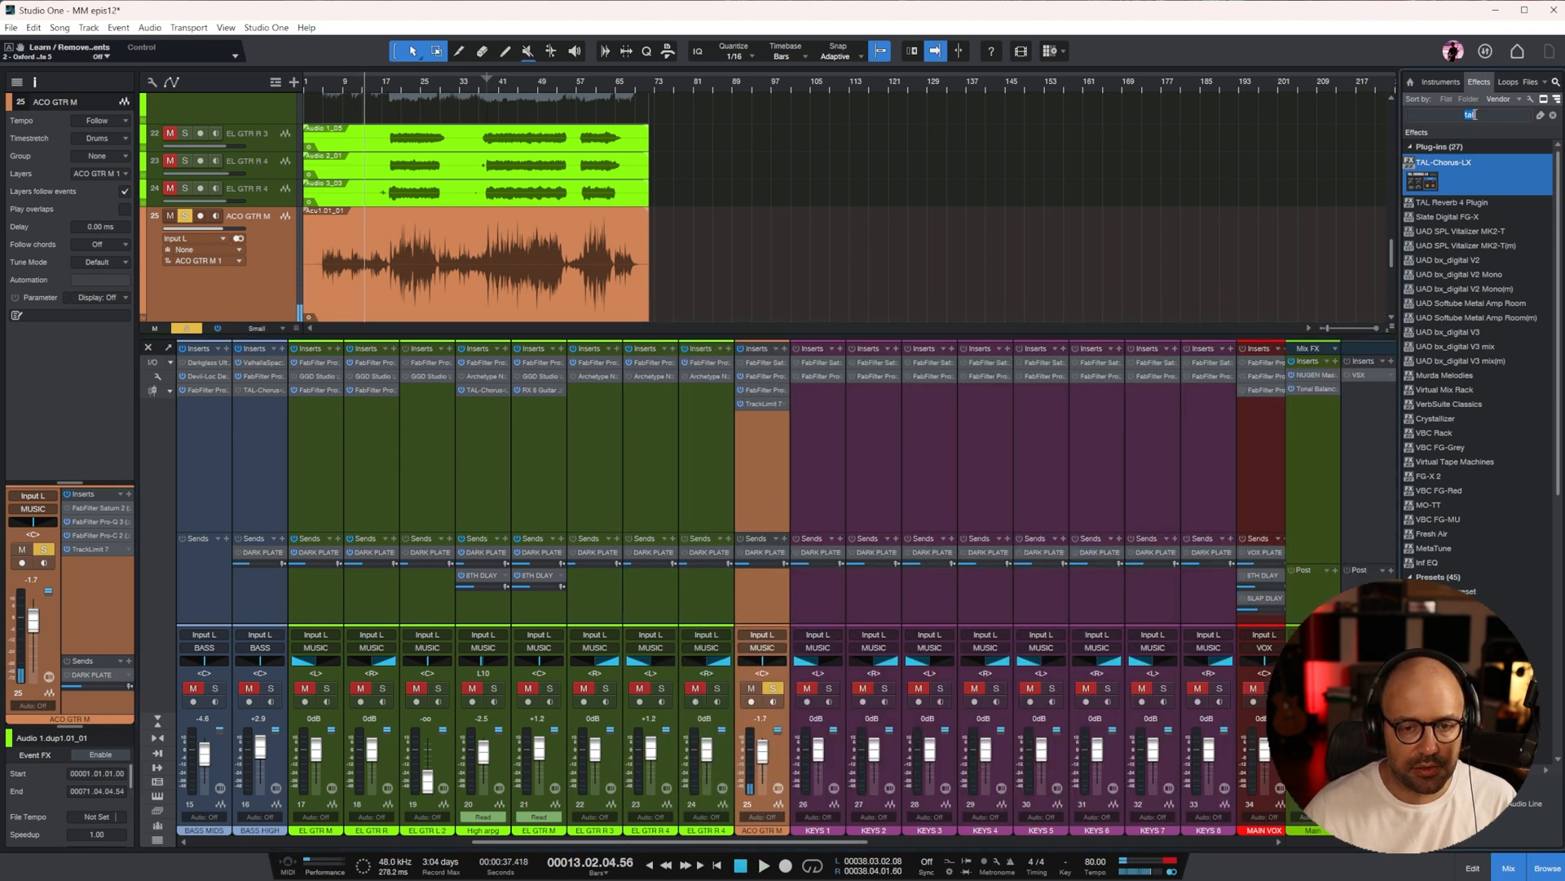
text(oce)
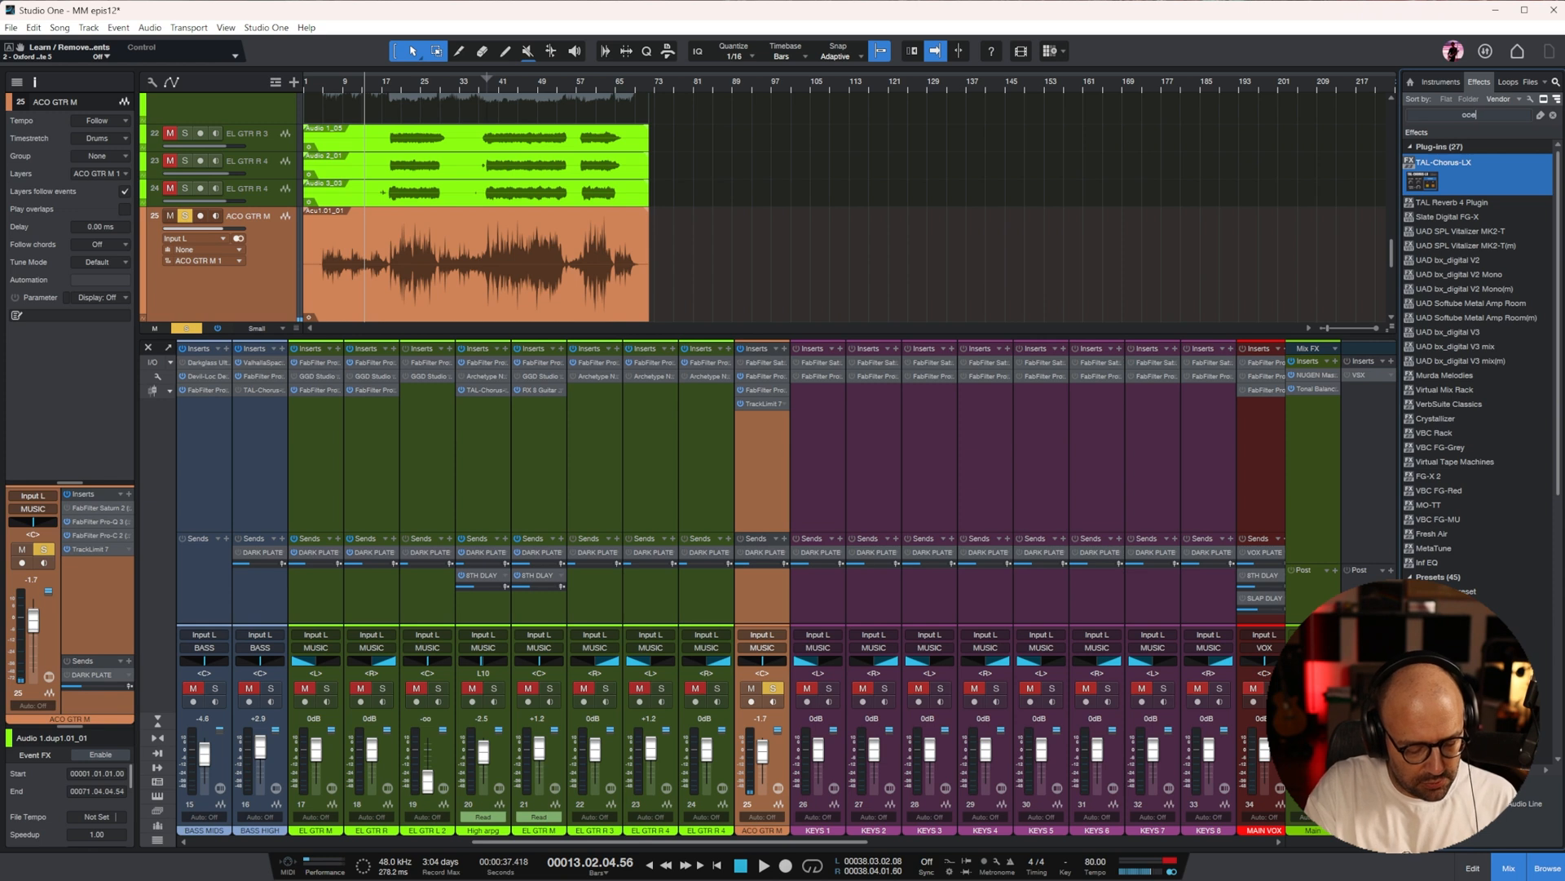
text(an)
drag(1471, 166, 755, 444)
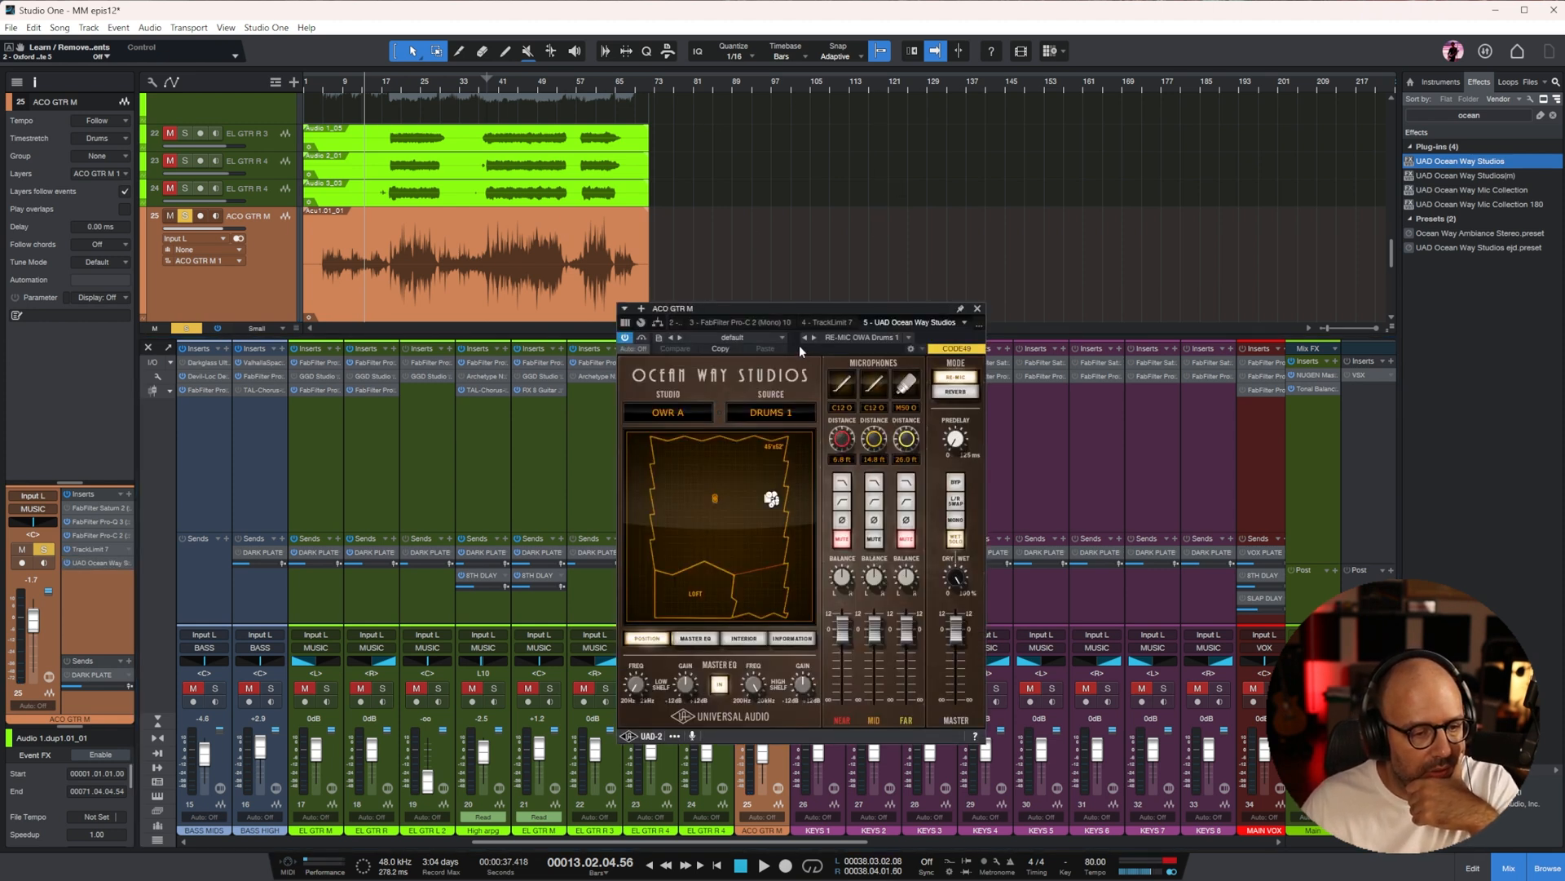
click(770, 338)
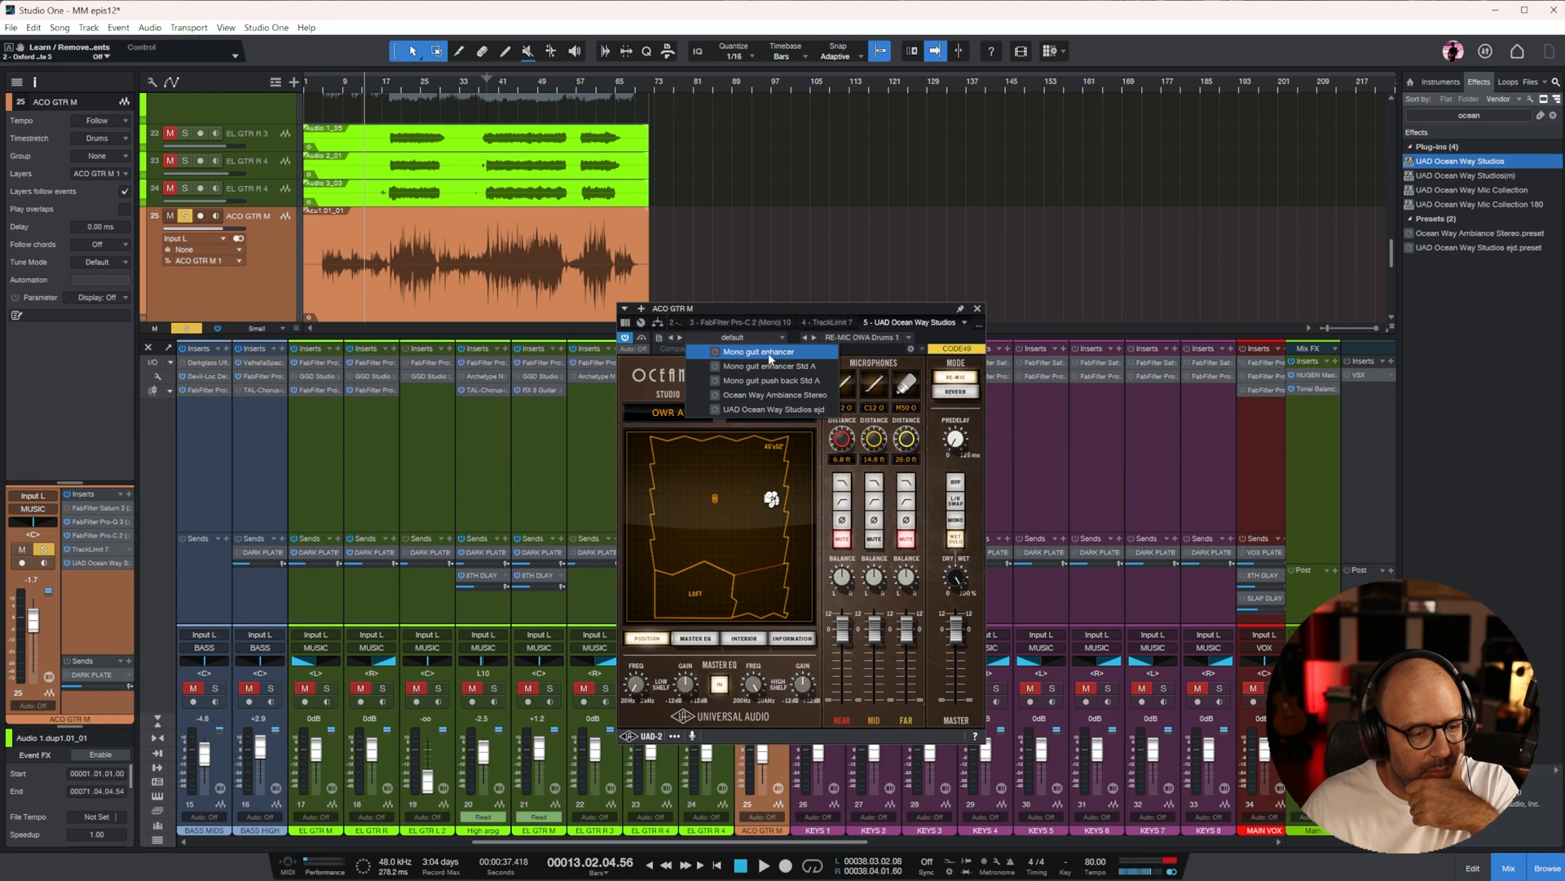
click(770, 355)
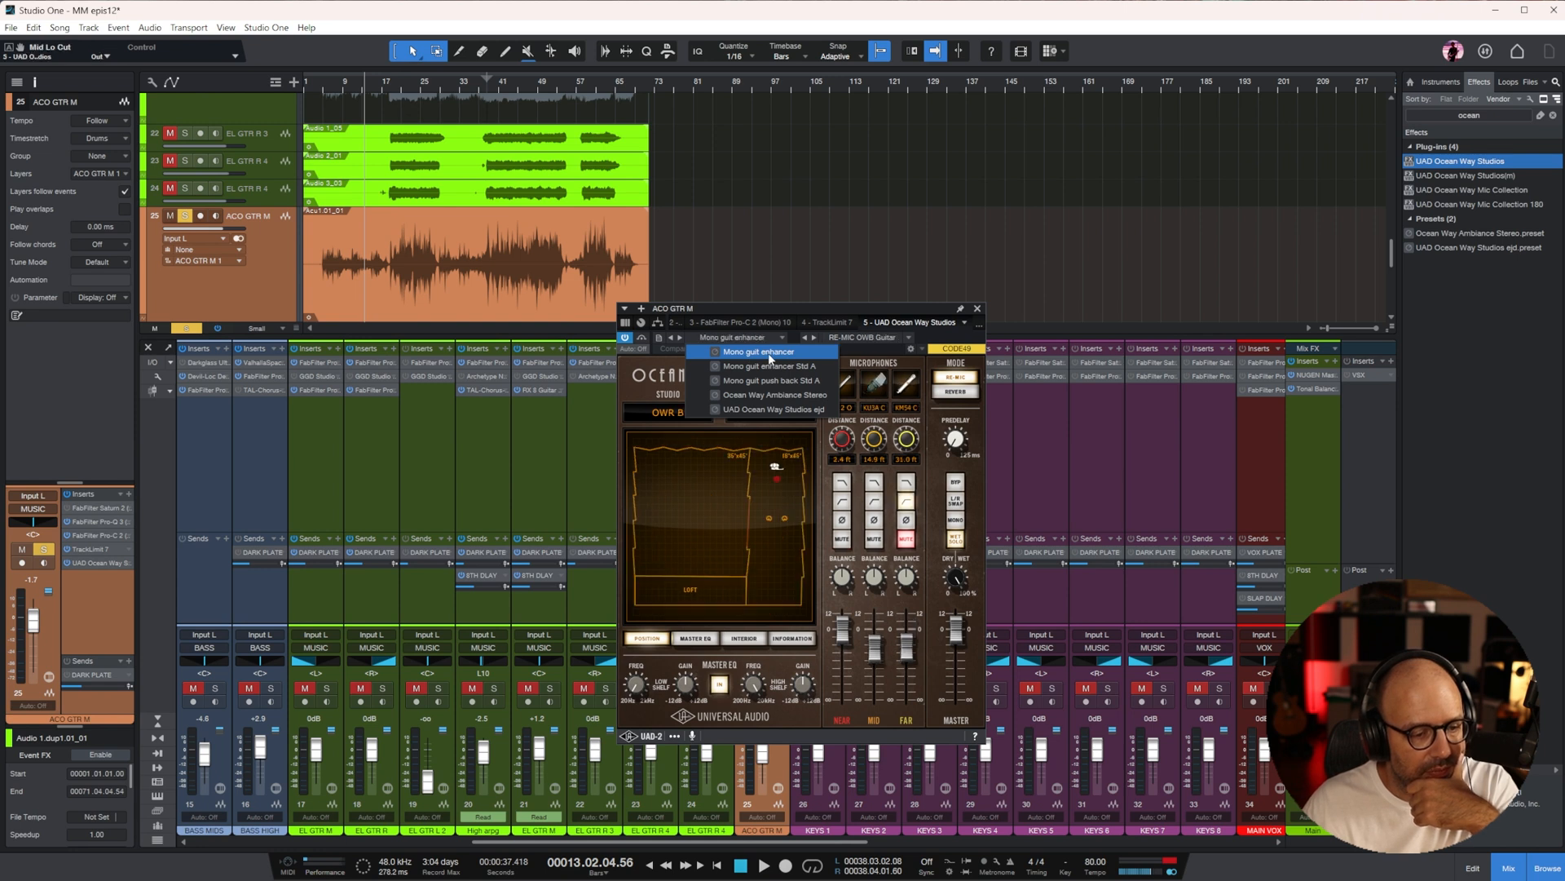
click(878, 310)
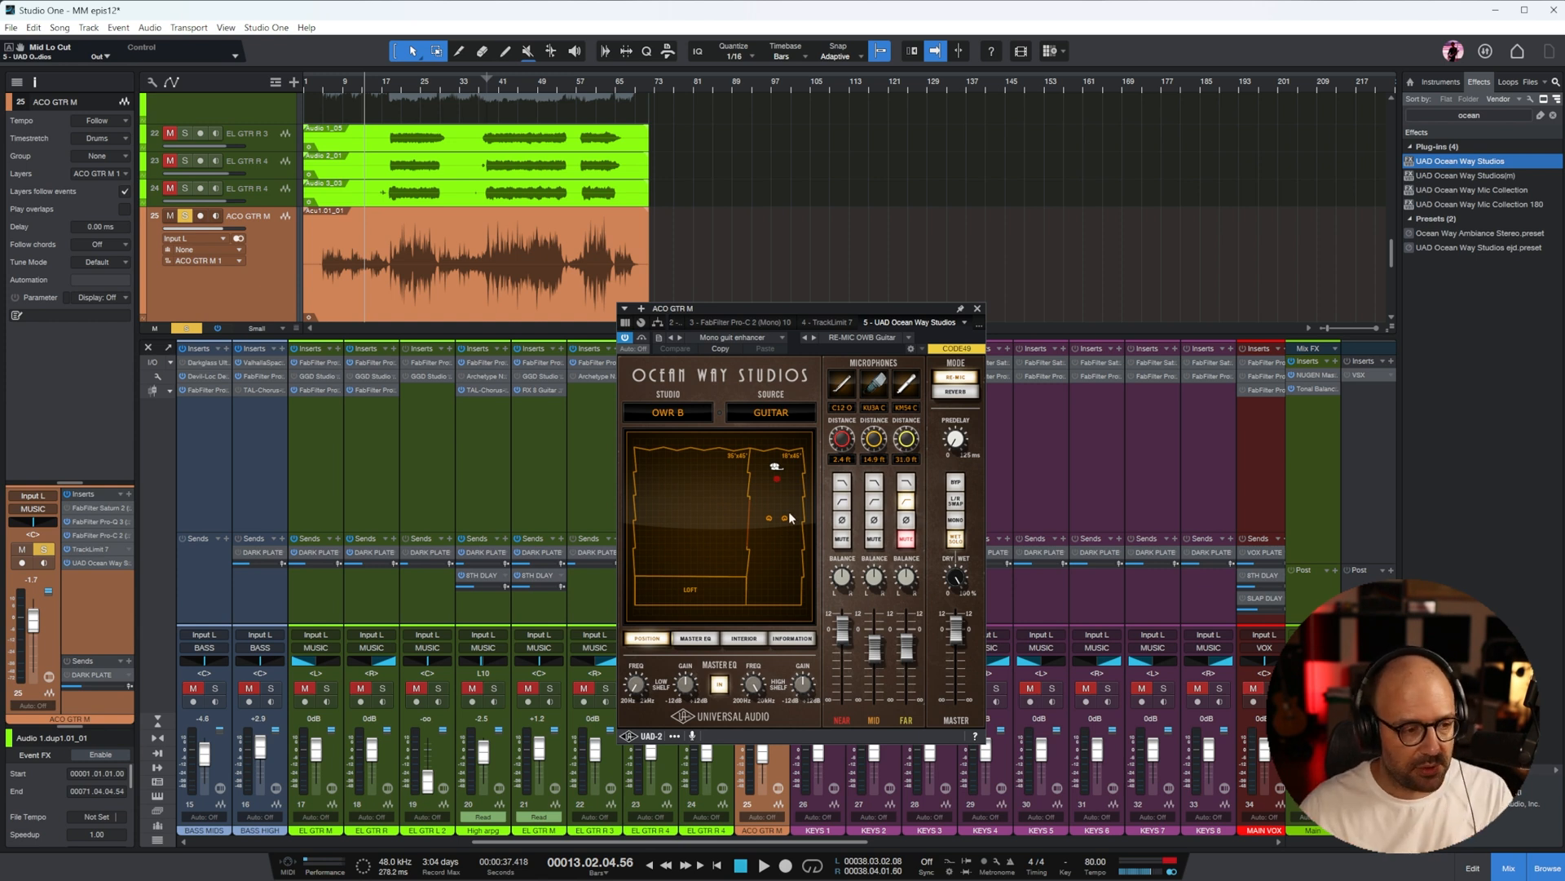
Compare Ocean Way Studios with its bypass while playing from about bar 8, and move it between Saturn 2 and Pro-Q 3 on ACO GTR M
click(400, 86)
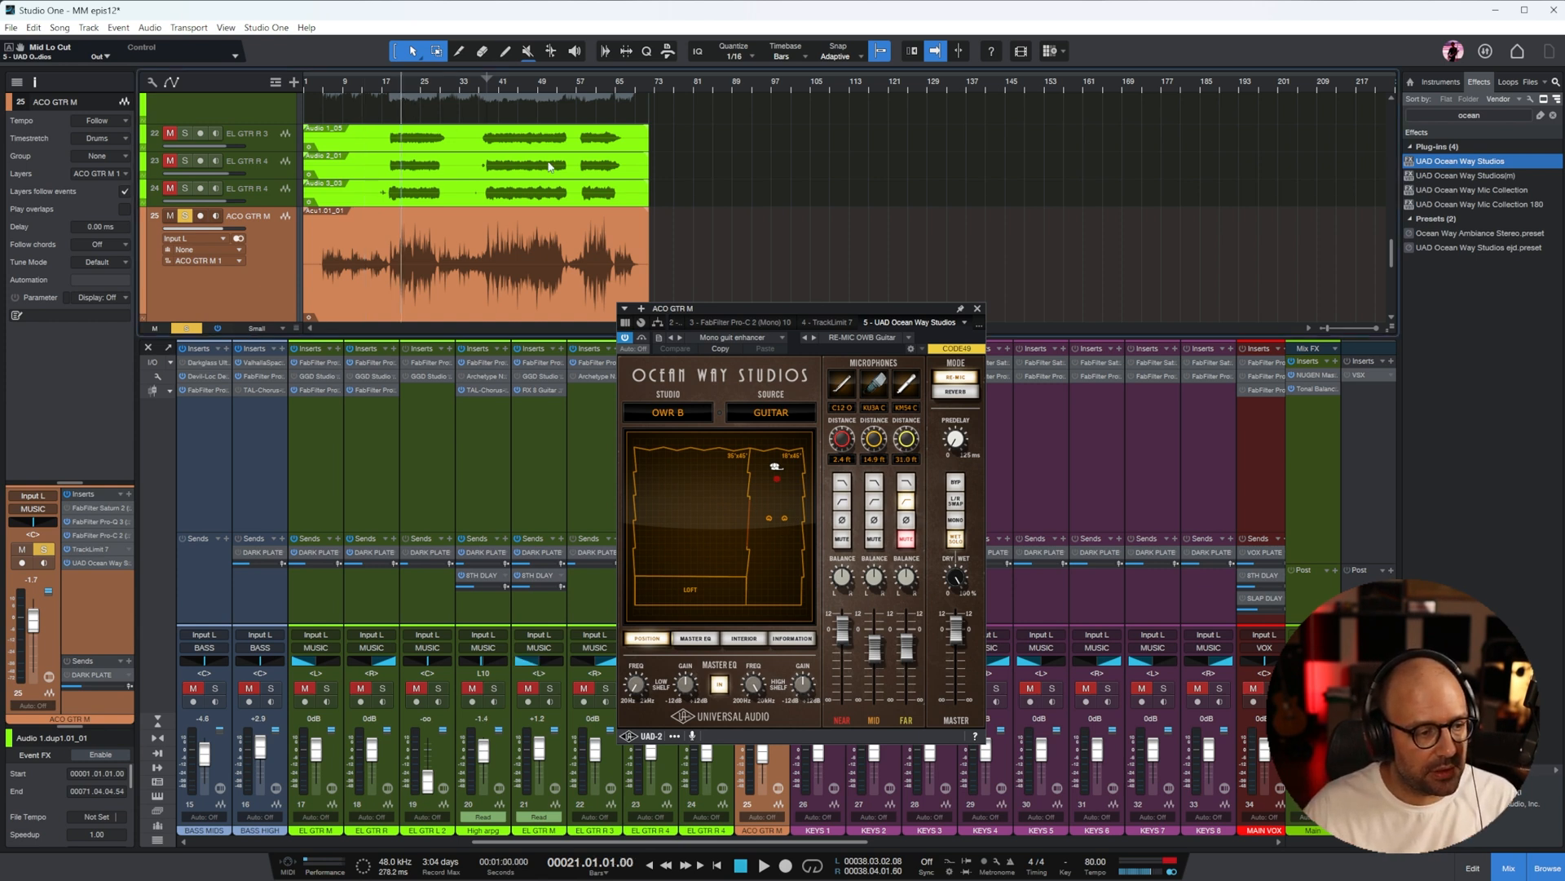
click(342, 86)
key(e)
key(e)
click(641, 337)
key(space)
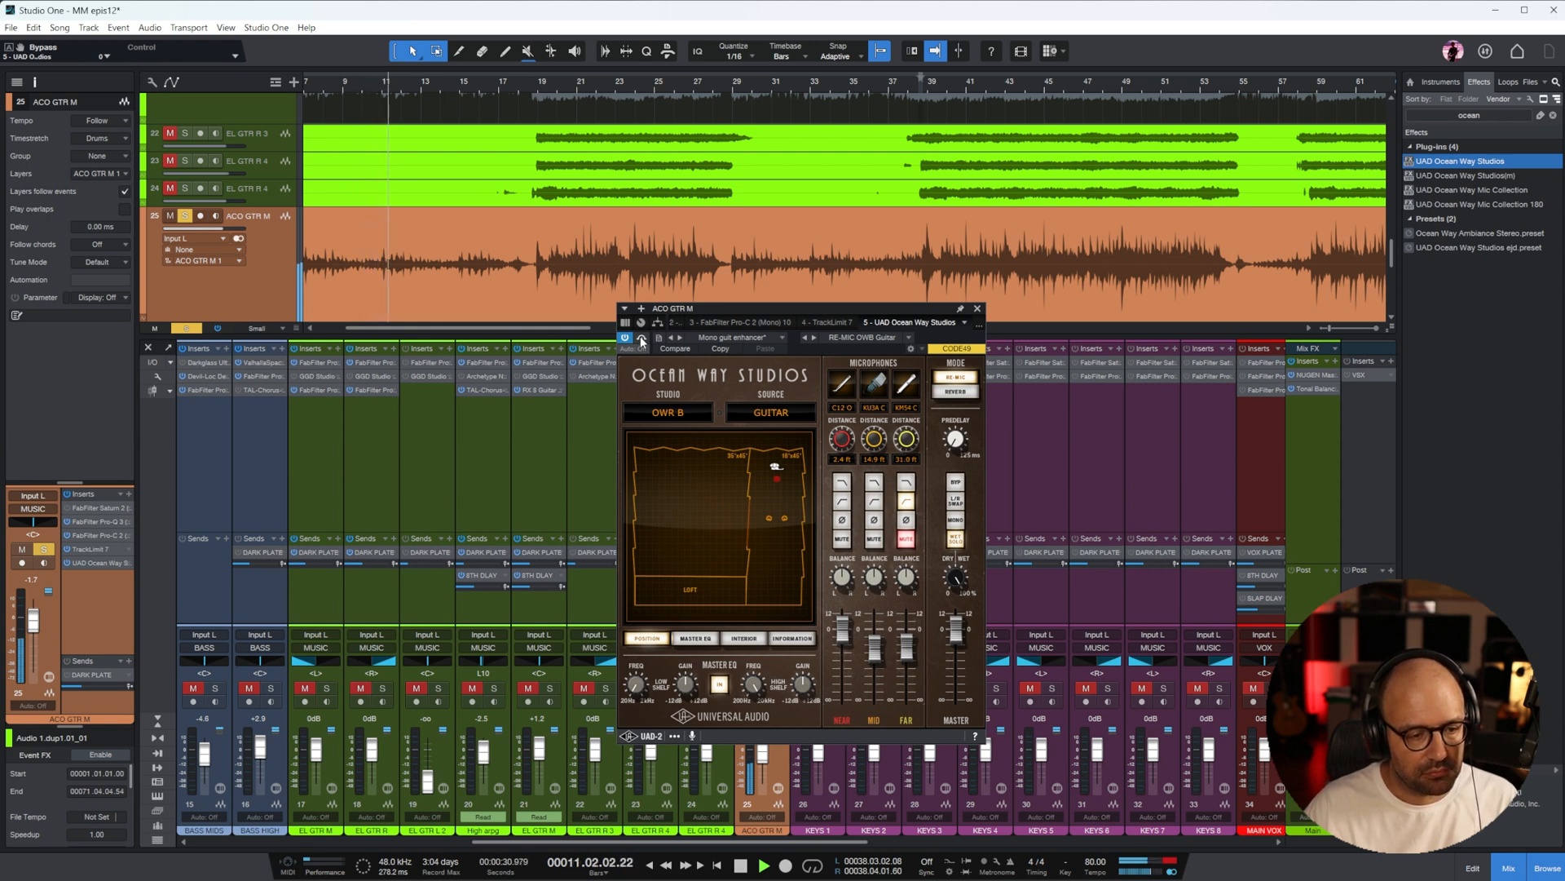
click(978, 309)
drag(768, 418, 774, 373)
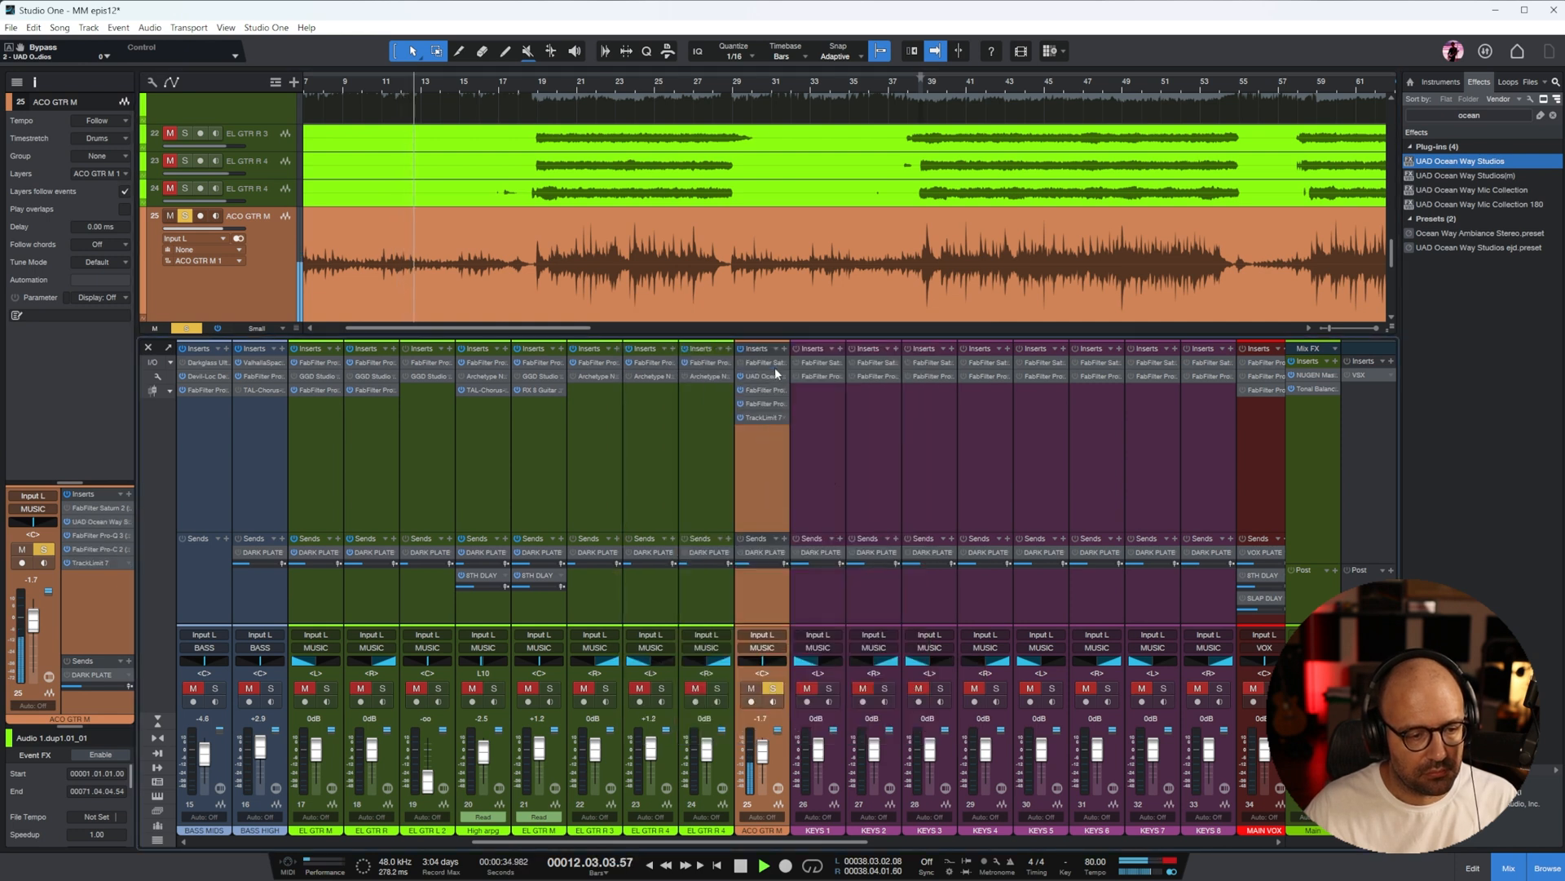
In ACO GTR M's Pro-Q 3, add a narrow cut at about 87 Hz and move the low cut to about 89 Hz
double_click(763, 390)
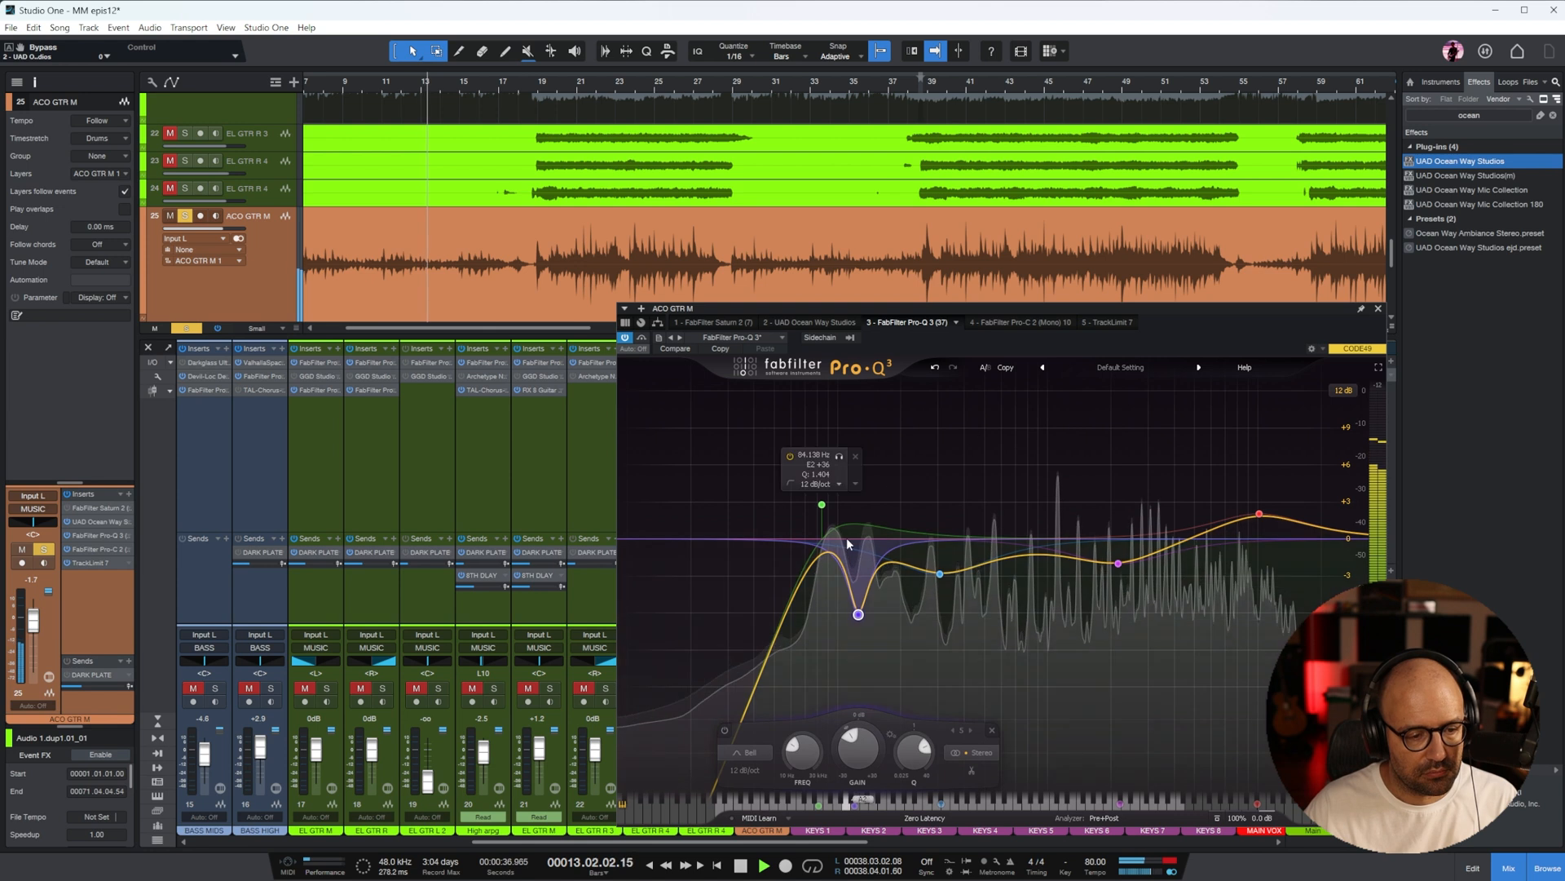
drag(825, 551, 825, 615)
scroll(825, 611, up, 4)
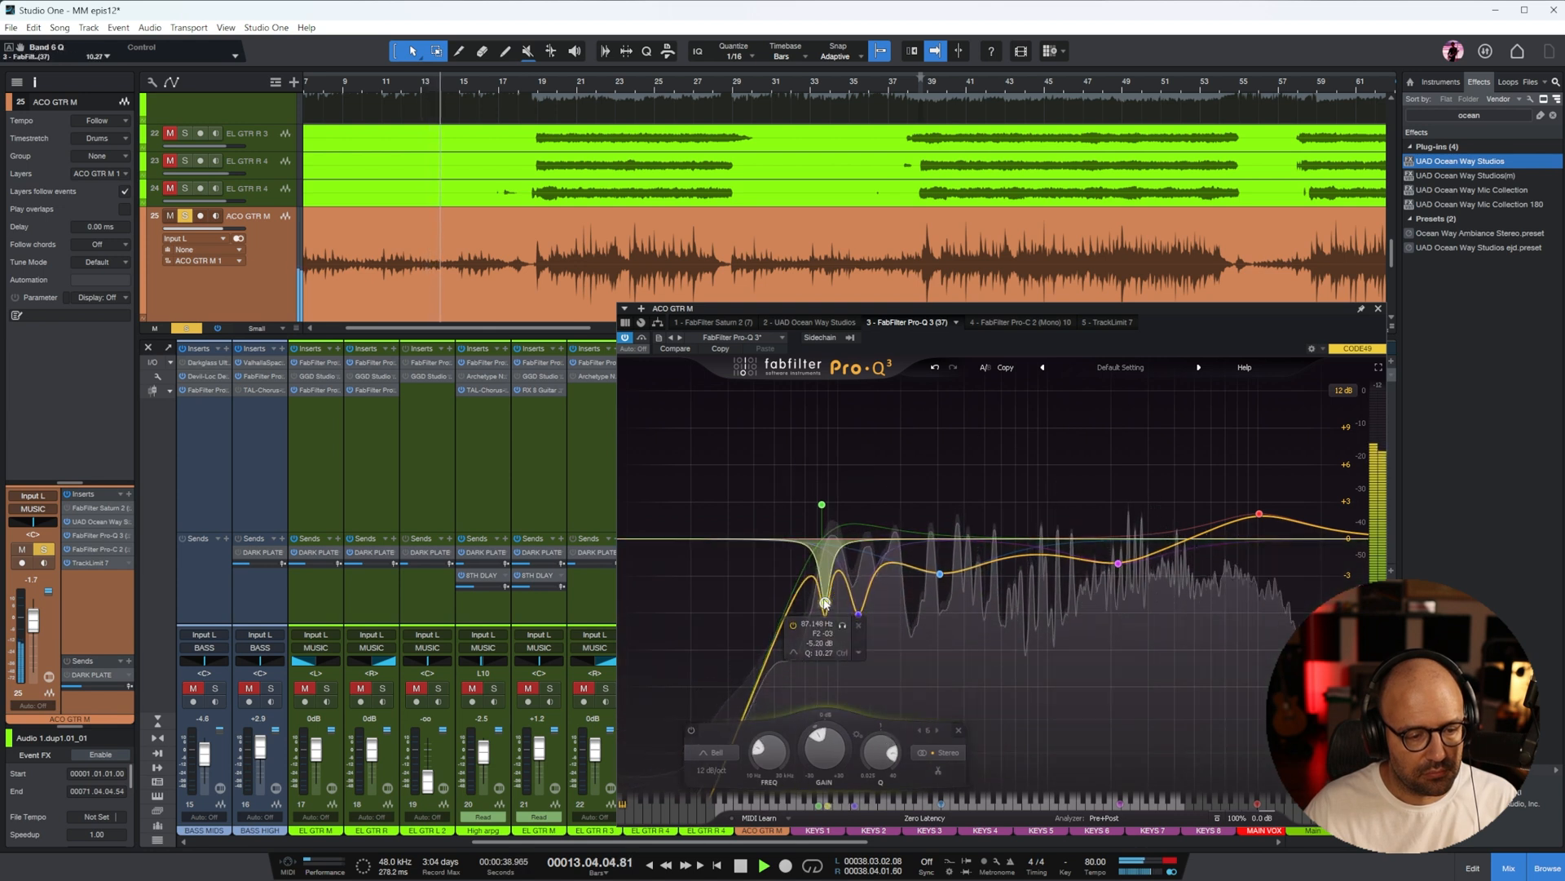
drag(823, 509, 826, 504)
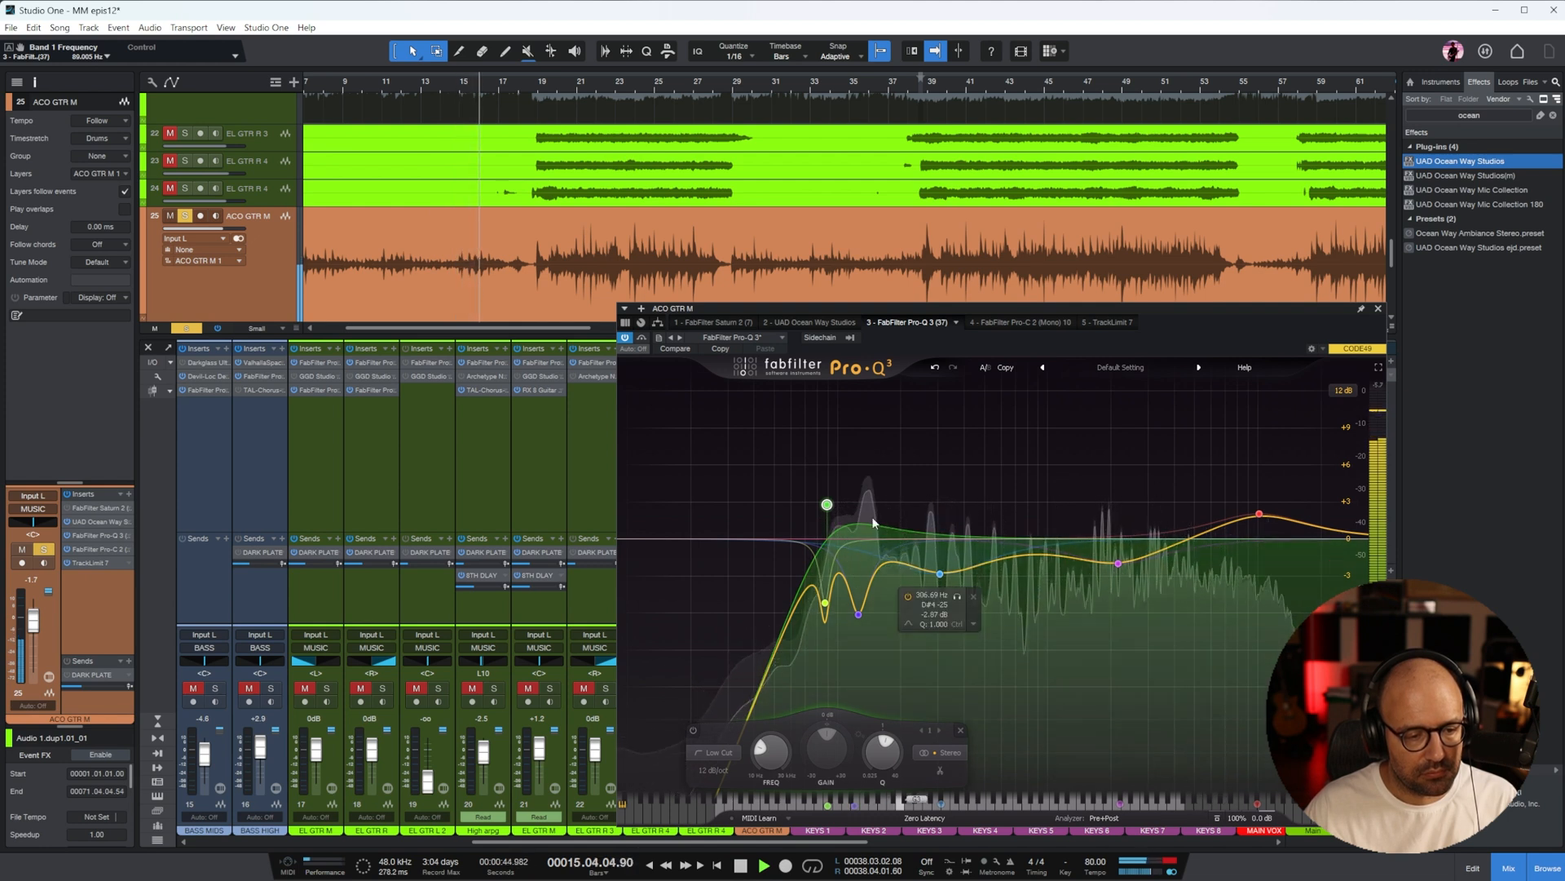
mouse_move(825, 509)
drag(825, 509, 872, 538)
click(1378, 309)
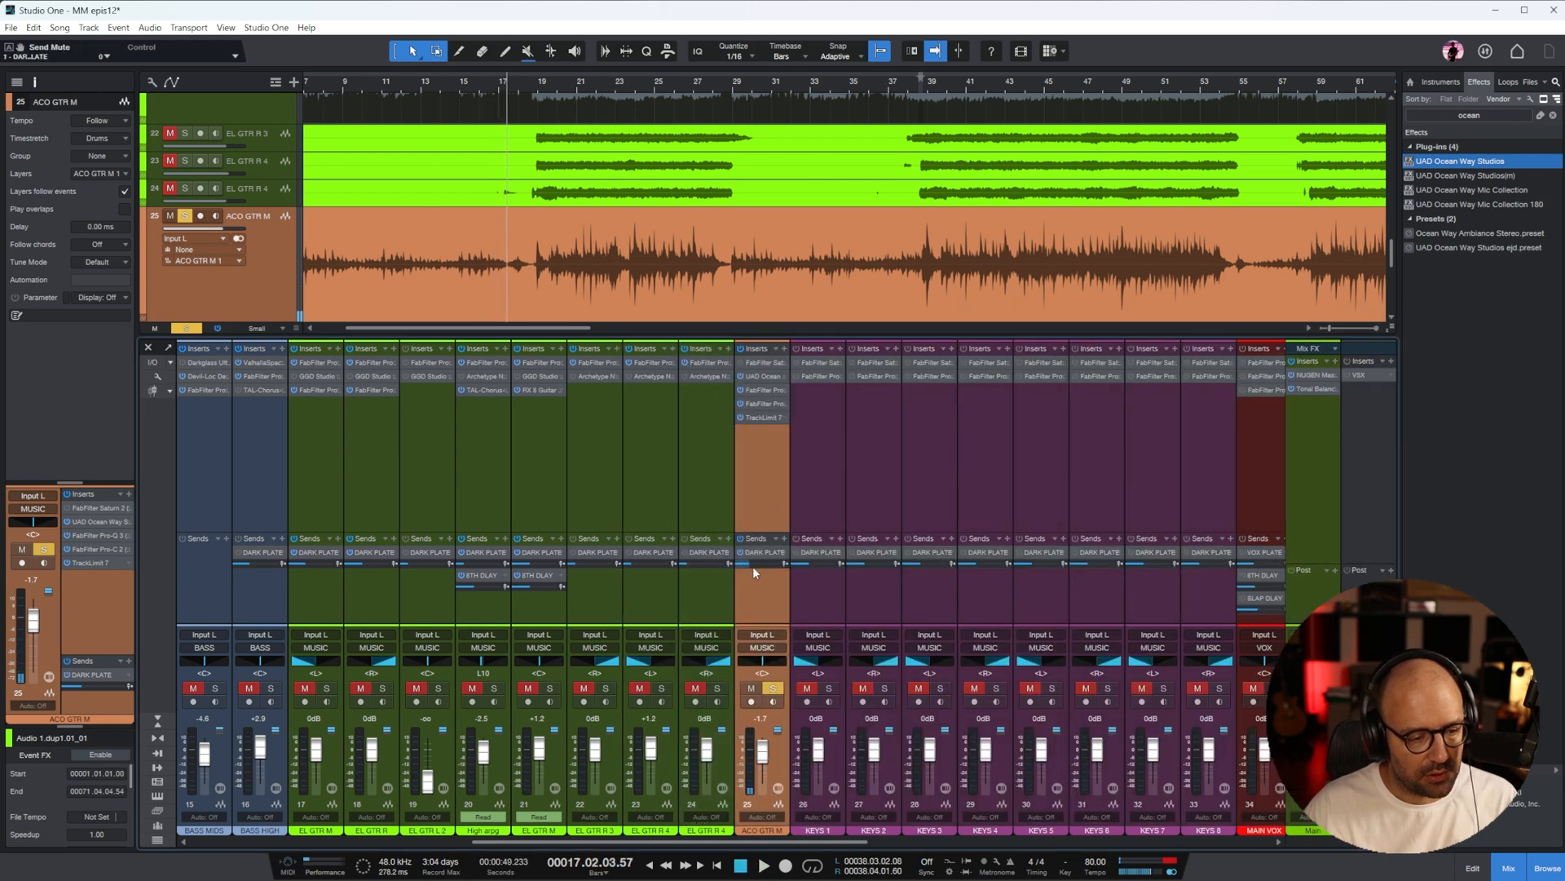
Solo the DRUMS, BASS and MUSIC buses together and play the song from about bar 6
drag(744, 841, 1142, 848)
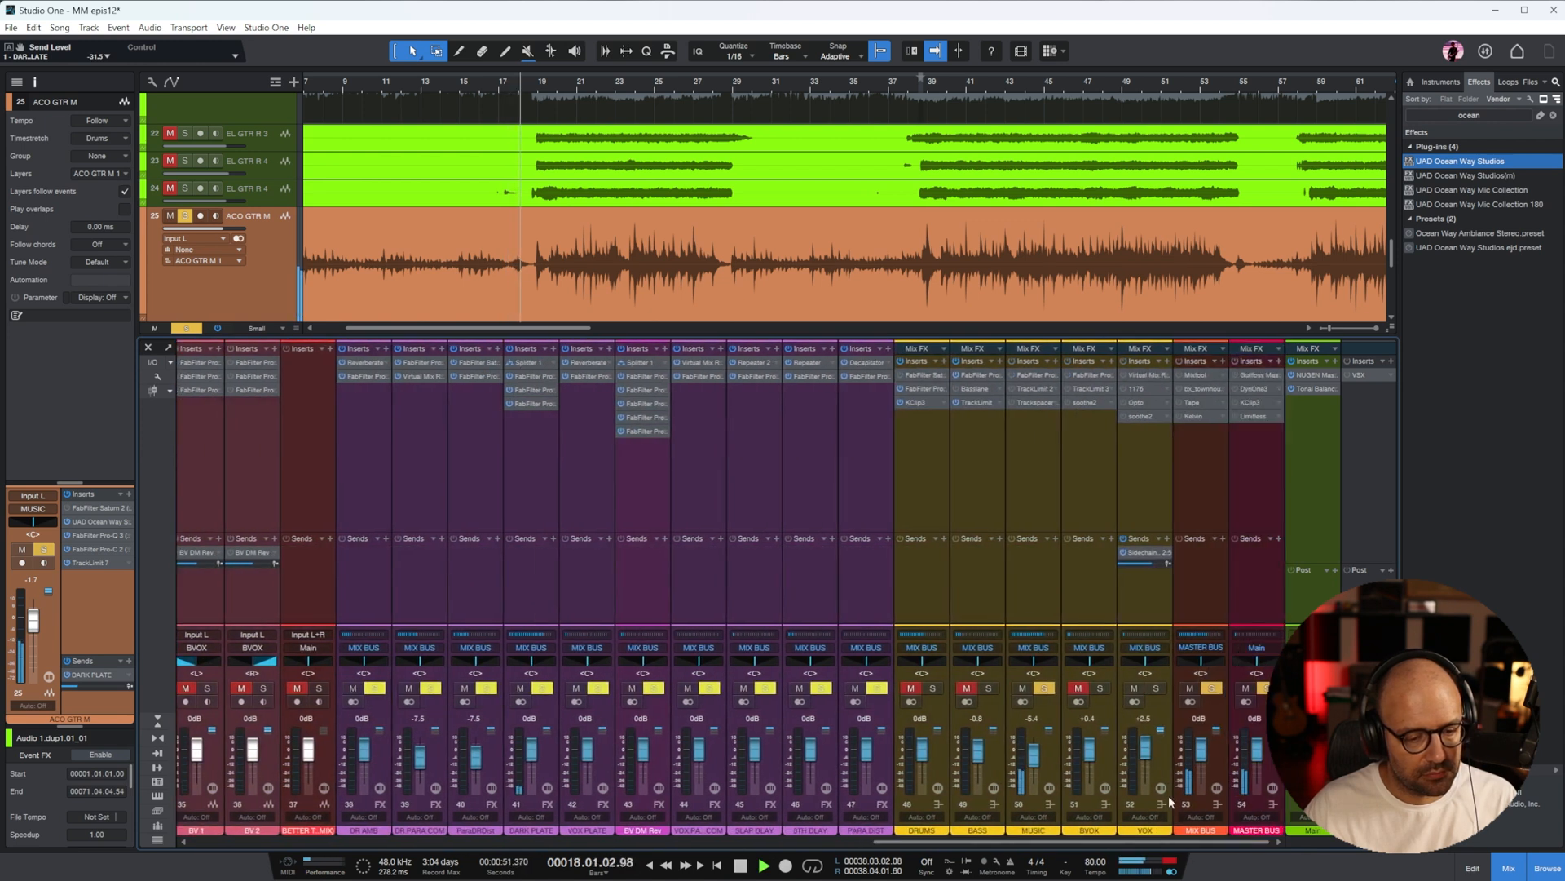
click(931, 487)
shift+click(1032, 486)
key(w)
key(w)
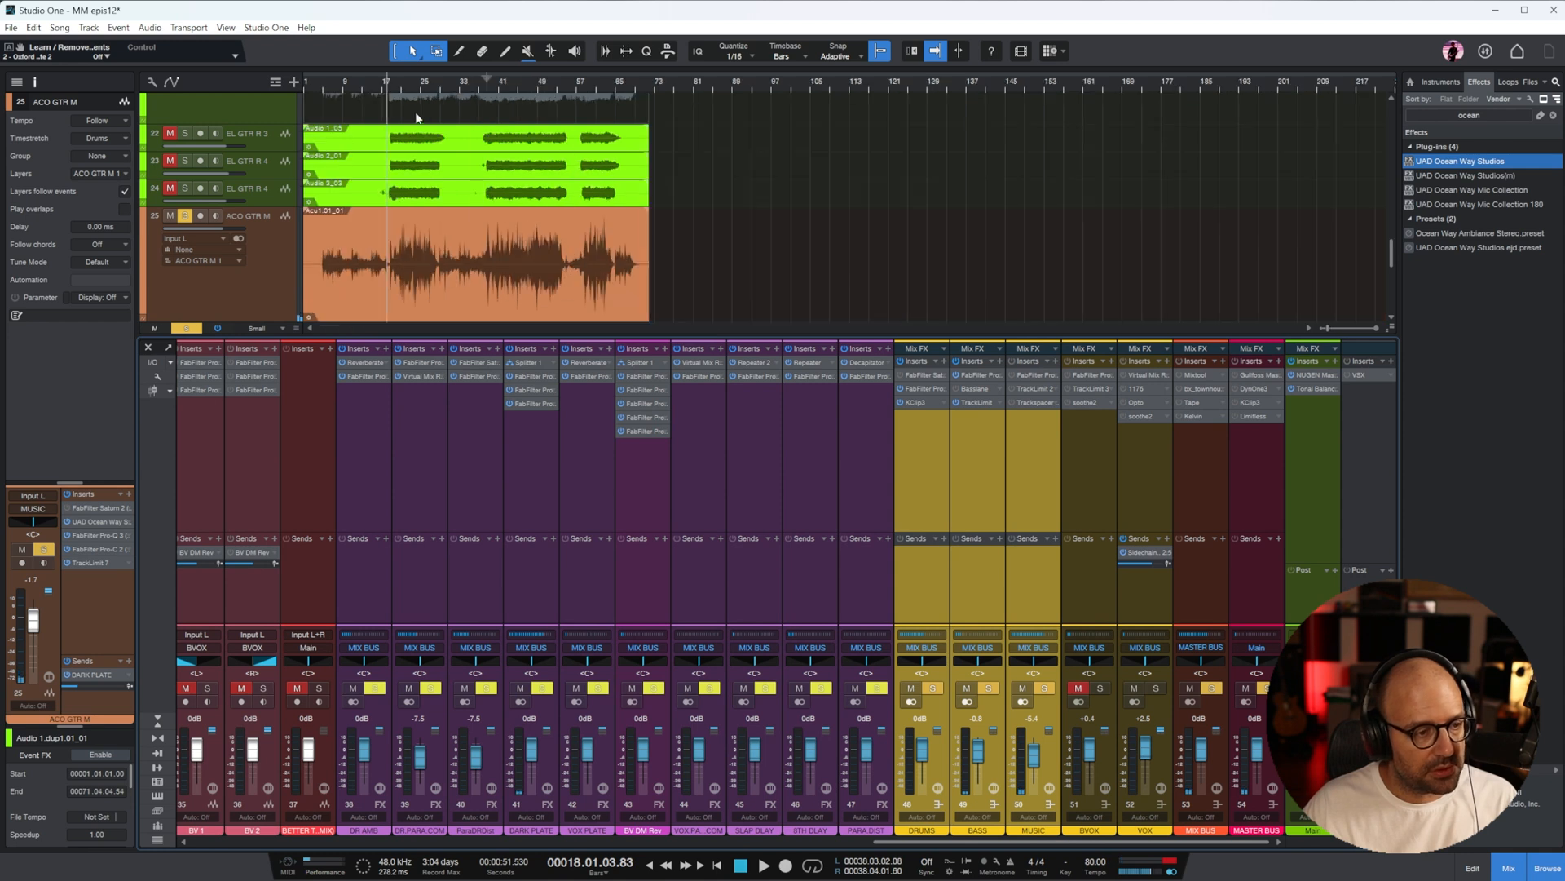
click(331, 85)
key(space)
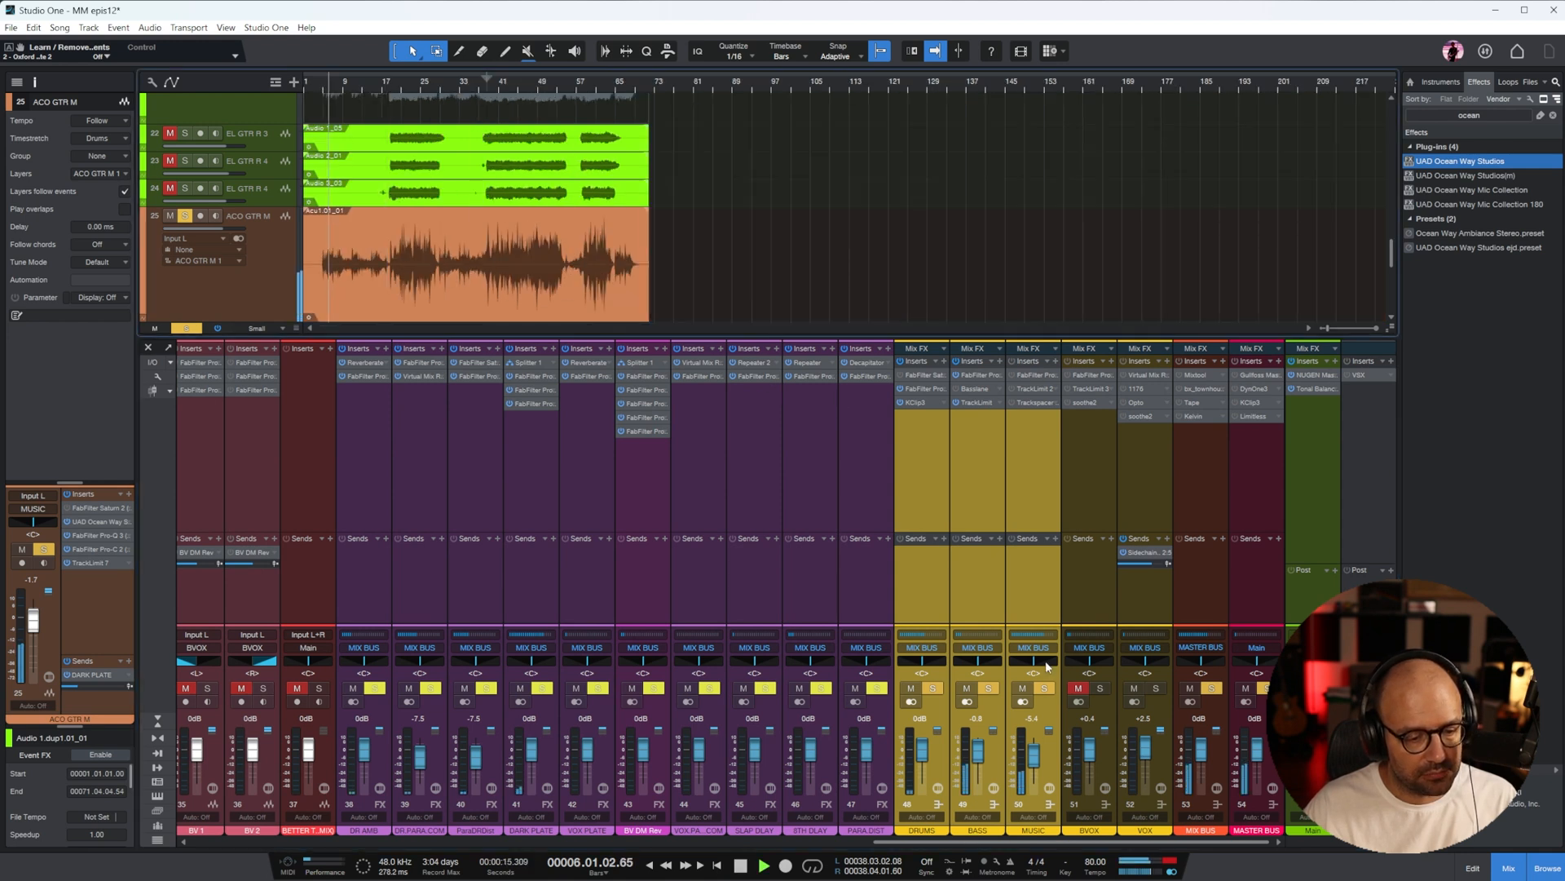
Raise the DRUMS bus to +1.3 dB and the BASS and MUSIC buses to +0.4 dB, and lower ACO GTR M to -3.3 dB
drag(1043, 845, 1036, 844)
drag(1062, 758, 1062, 756)
scroll(1060, 760, down, 1)
click(1051, 770)
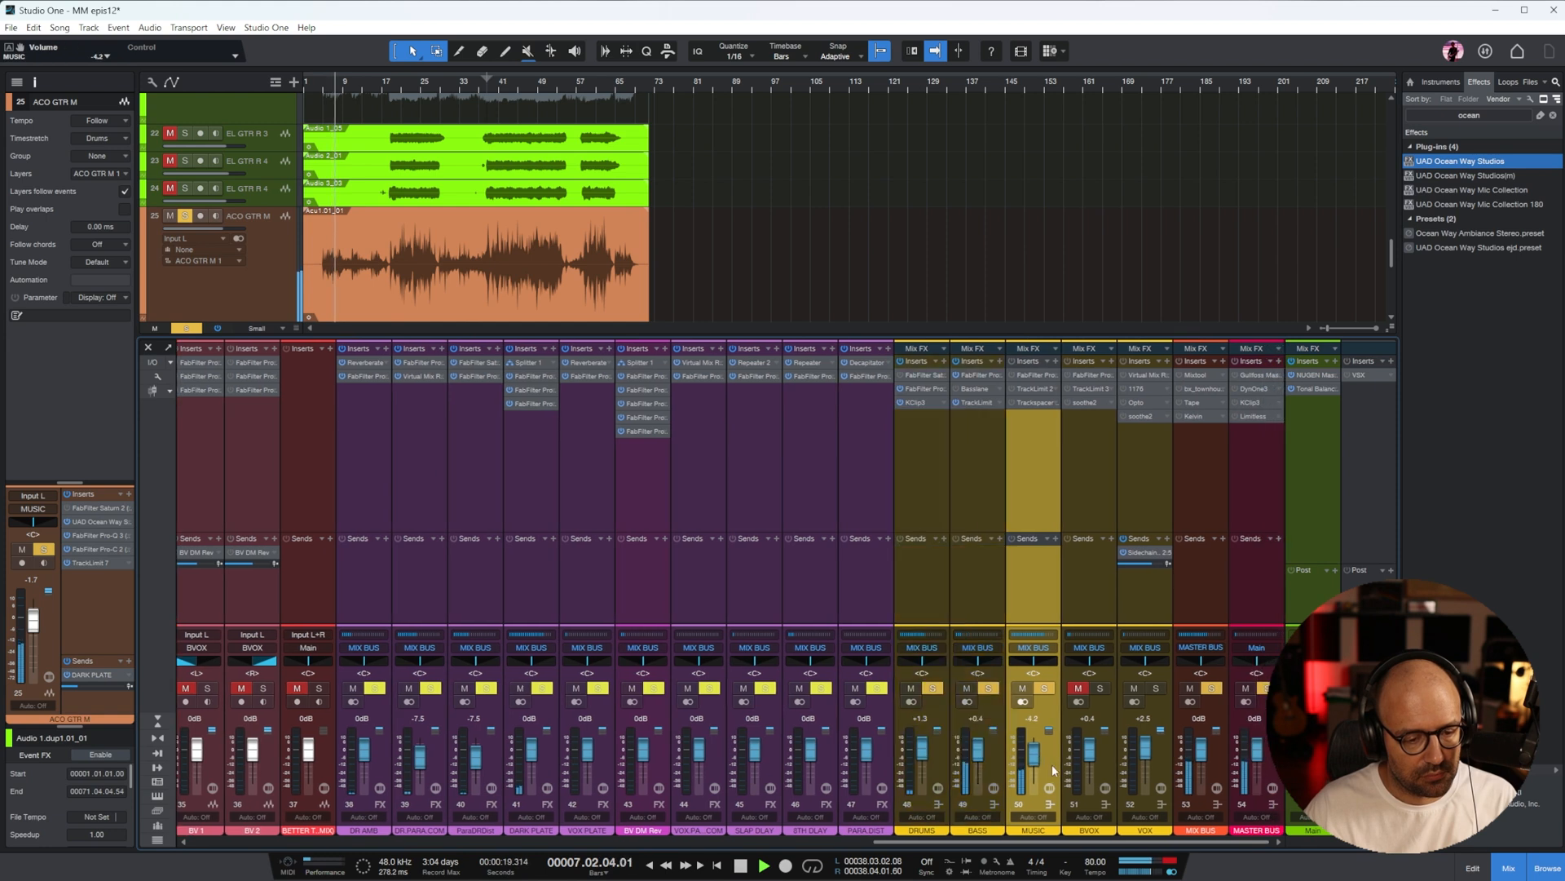
scroll(1038, 754, up, 1)
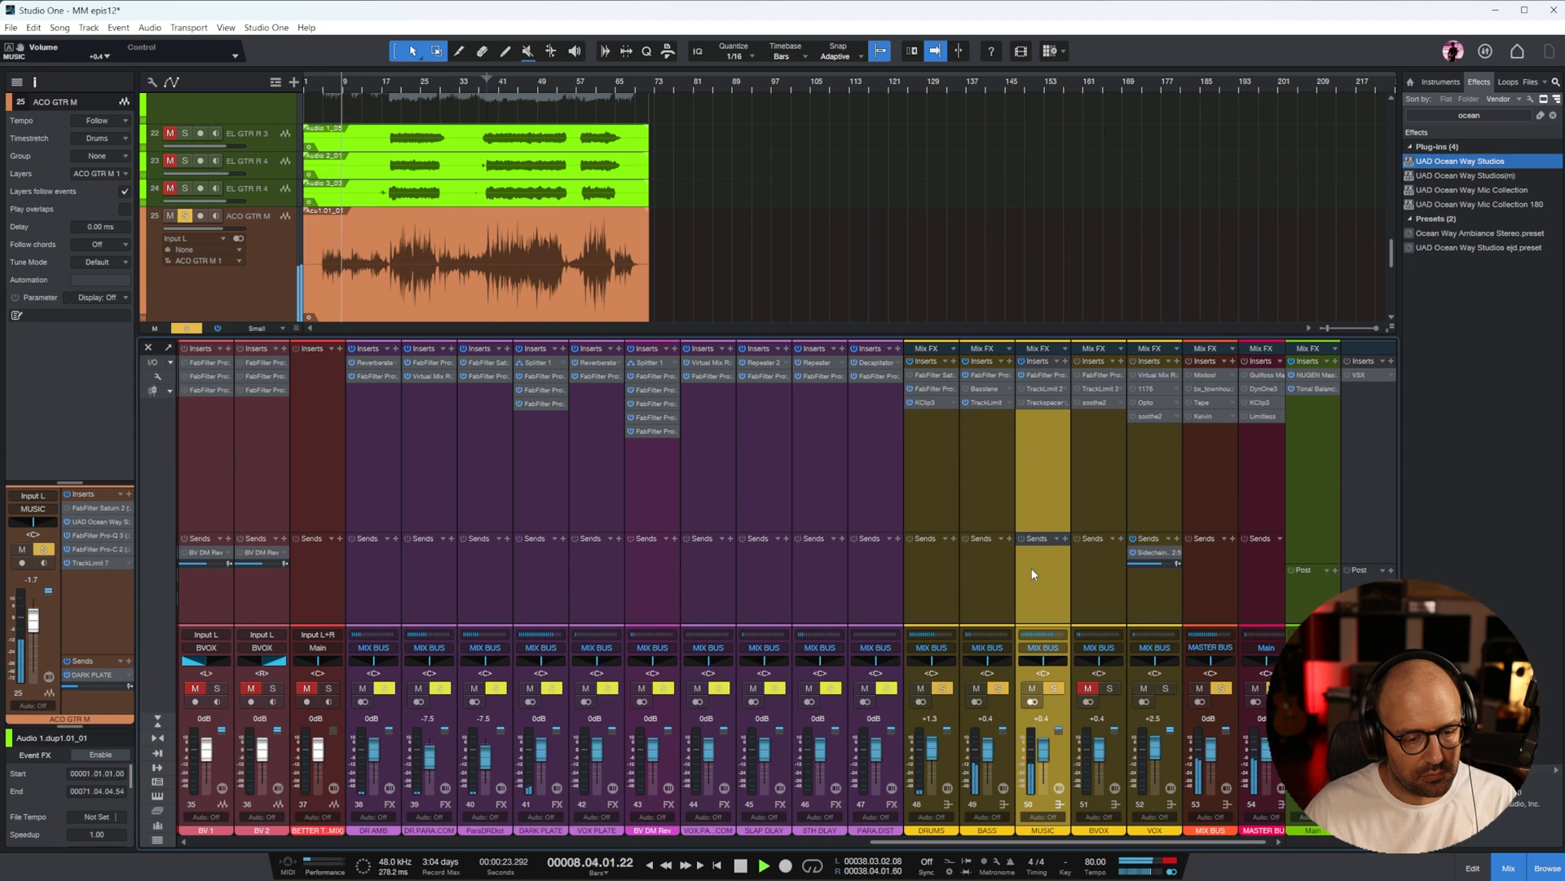
drag(1051, 845, 358, 841)
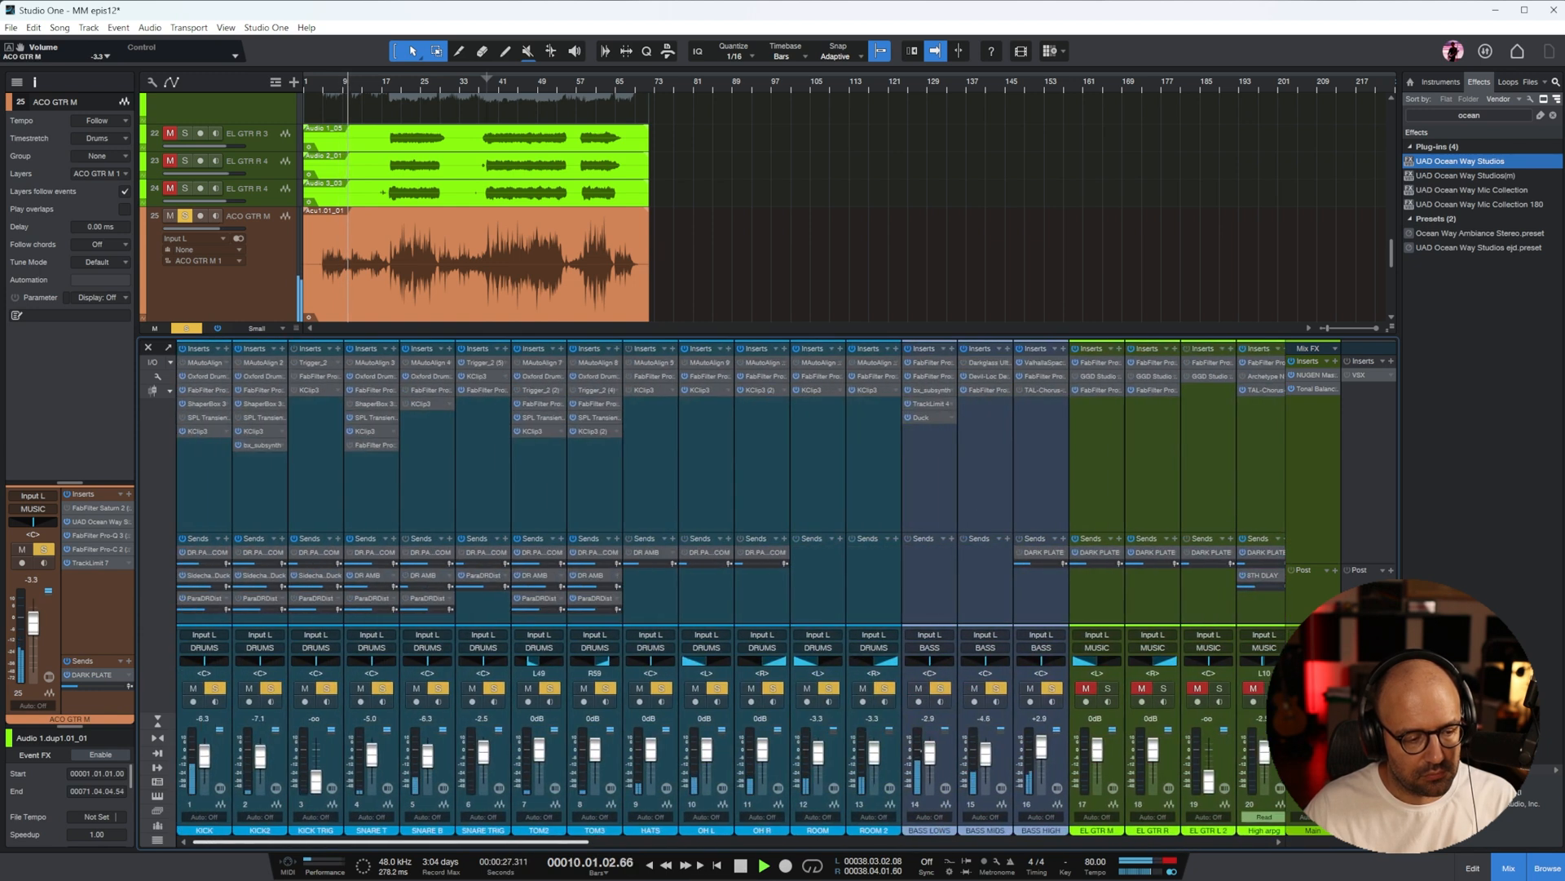
Select the KICK channel, stop playback and place the playback cursor at bar 8
click(214, 486)
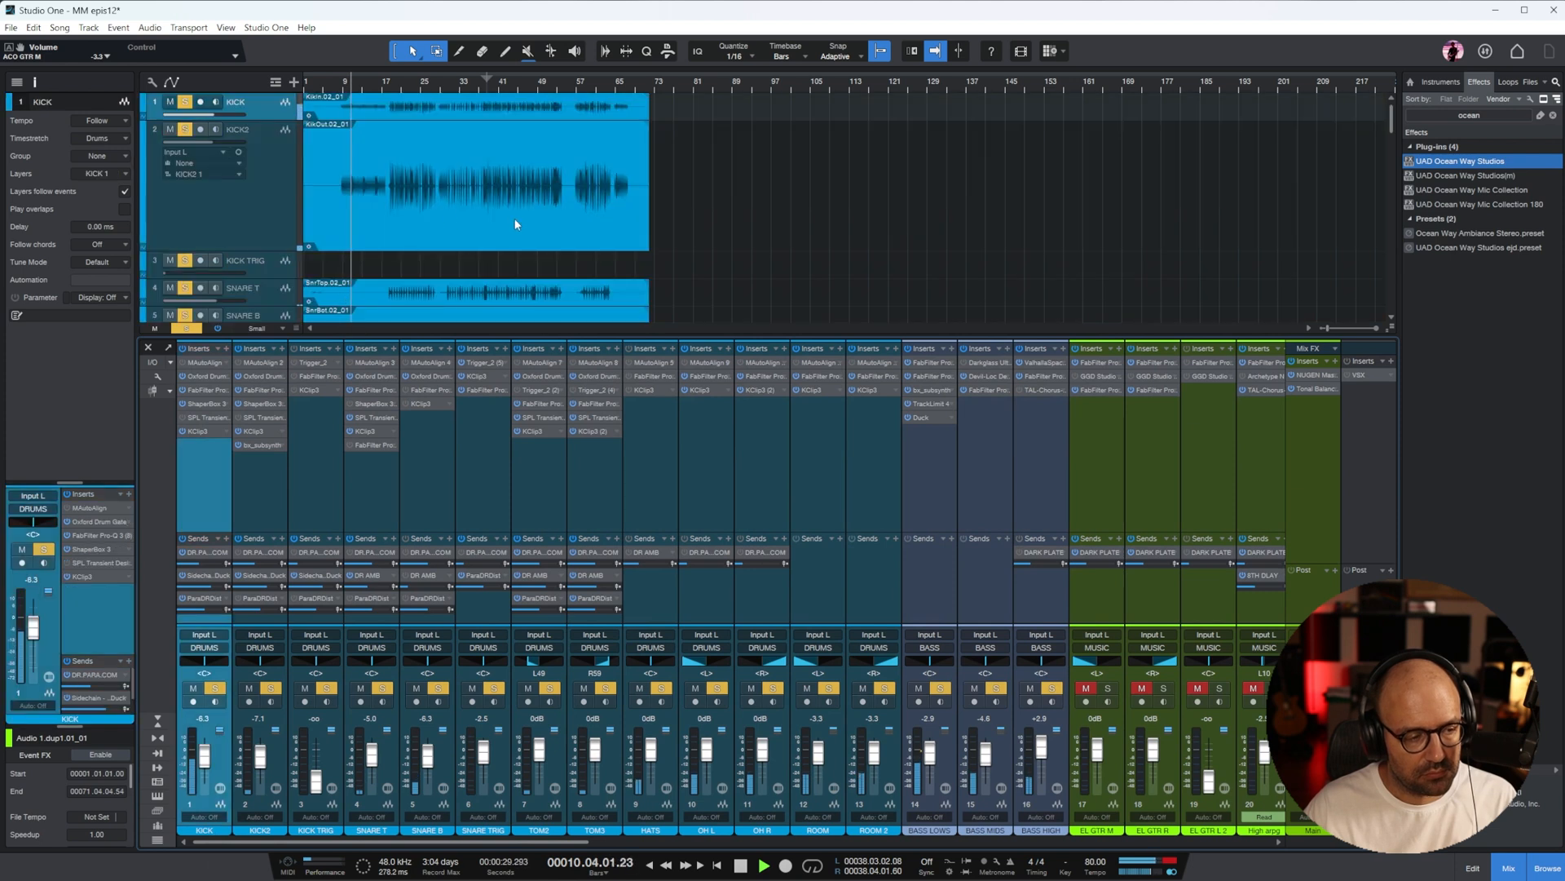
scroll(400, 102, down, 3)
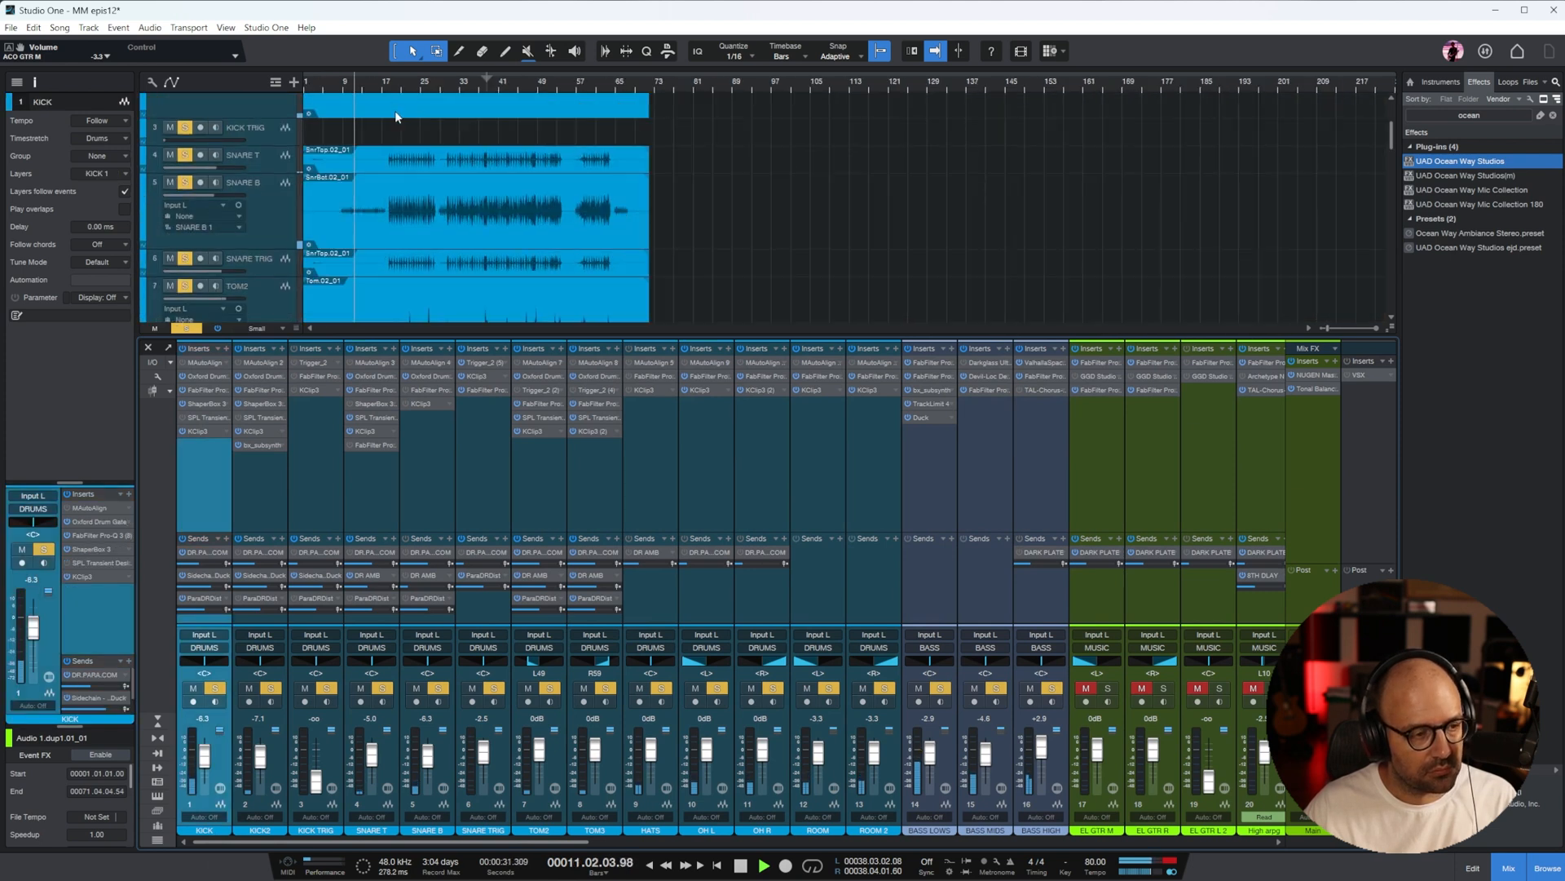
scroll(399, 108, up, 3)
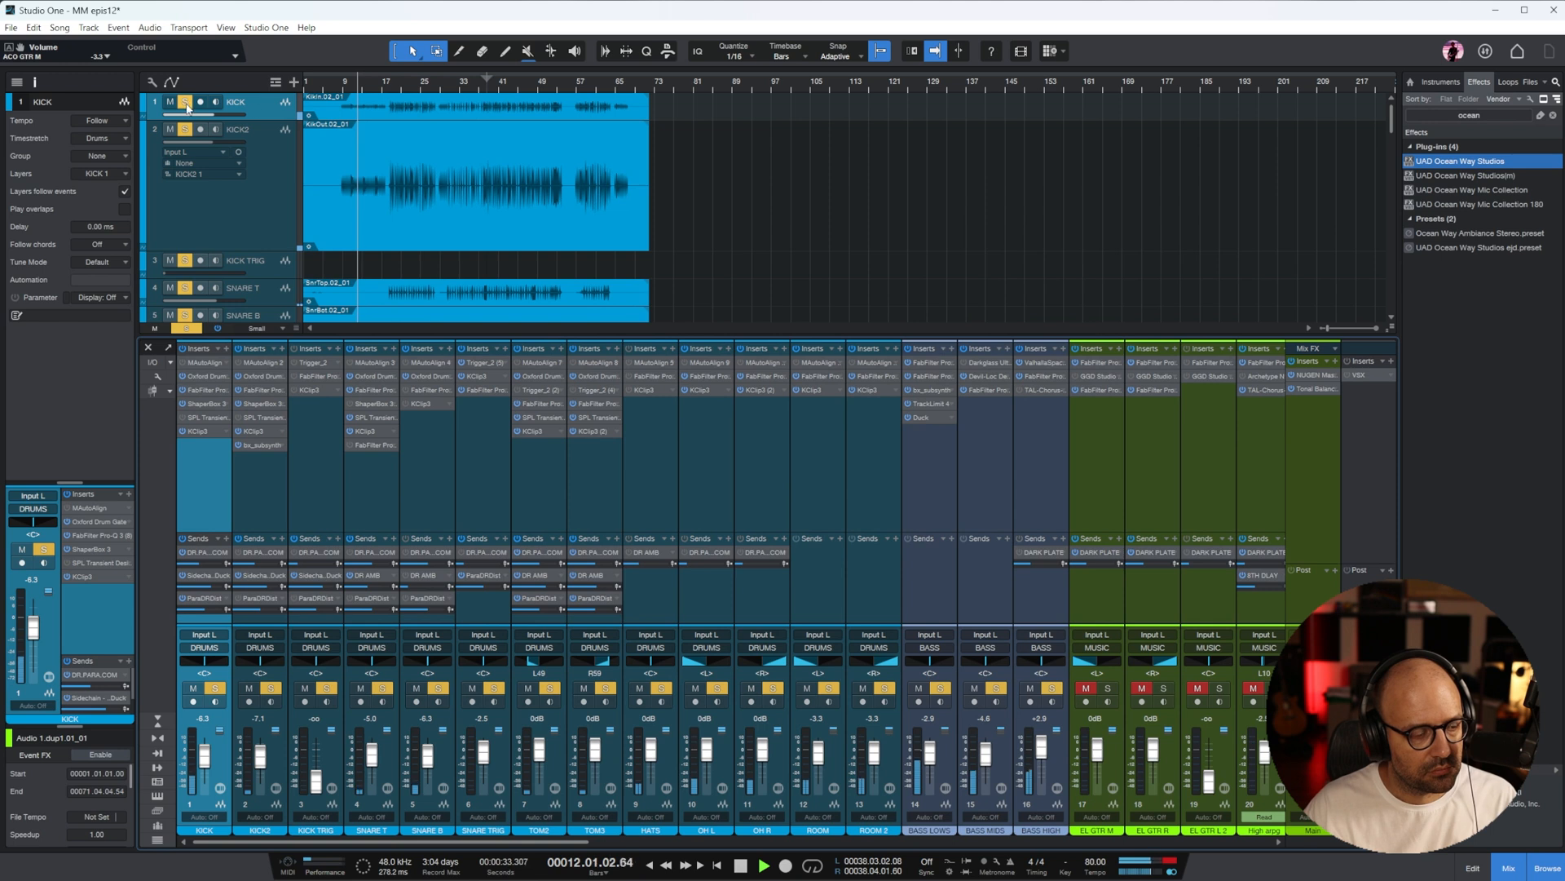
key(space)
click(339, 86)
key(e)
key(e)
key(e)
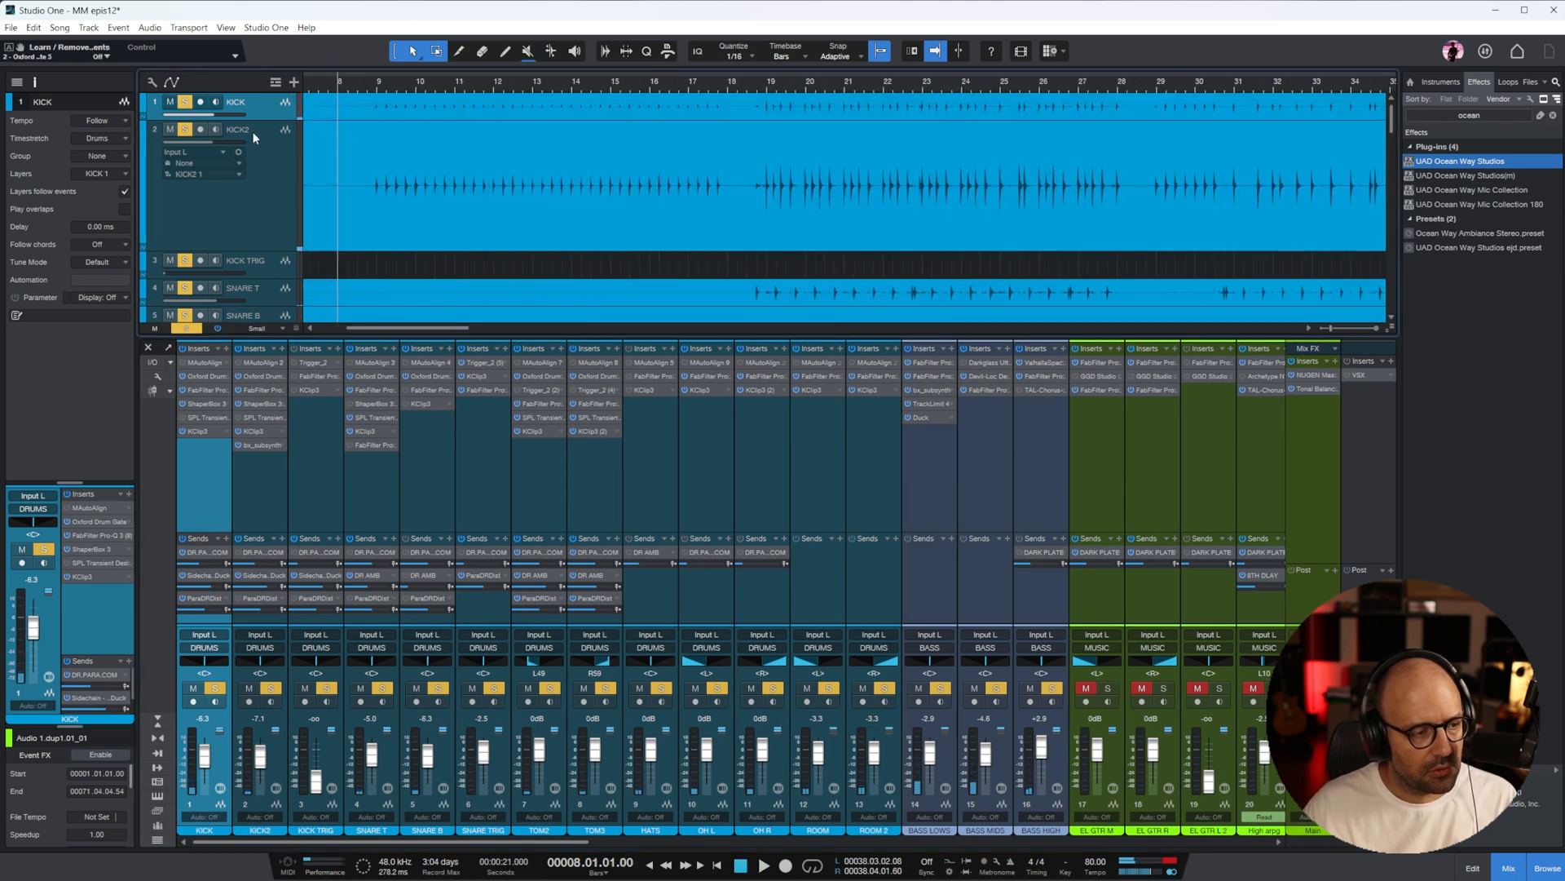
Enlarge the KICK track, duplicate it with its processing and copy its audio clip onto the new KICK 2 track
drag(276, 120, 267, 222)
key(w)
key(w)
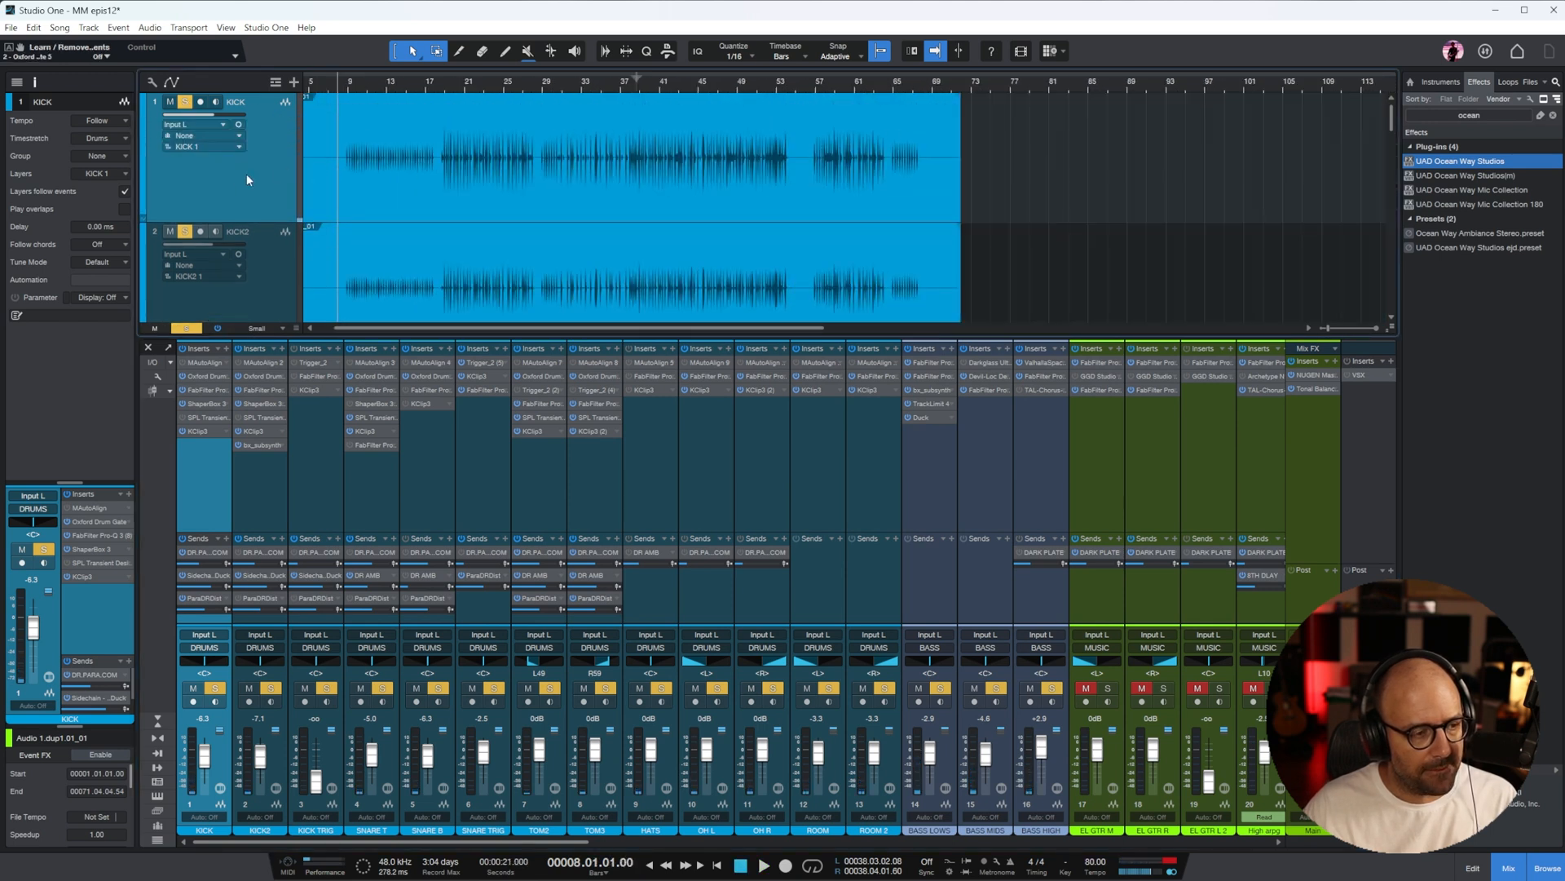
key(shift+d)
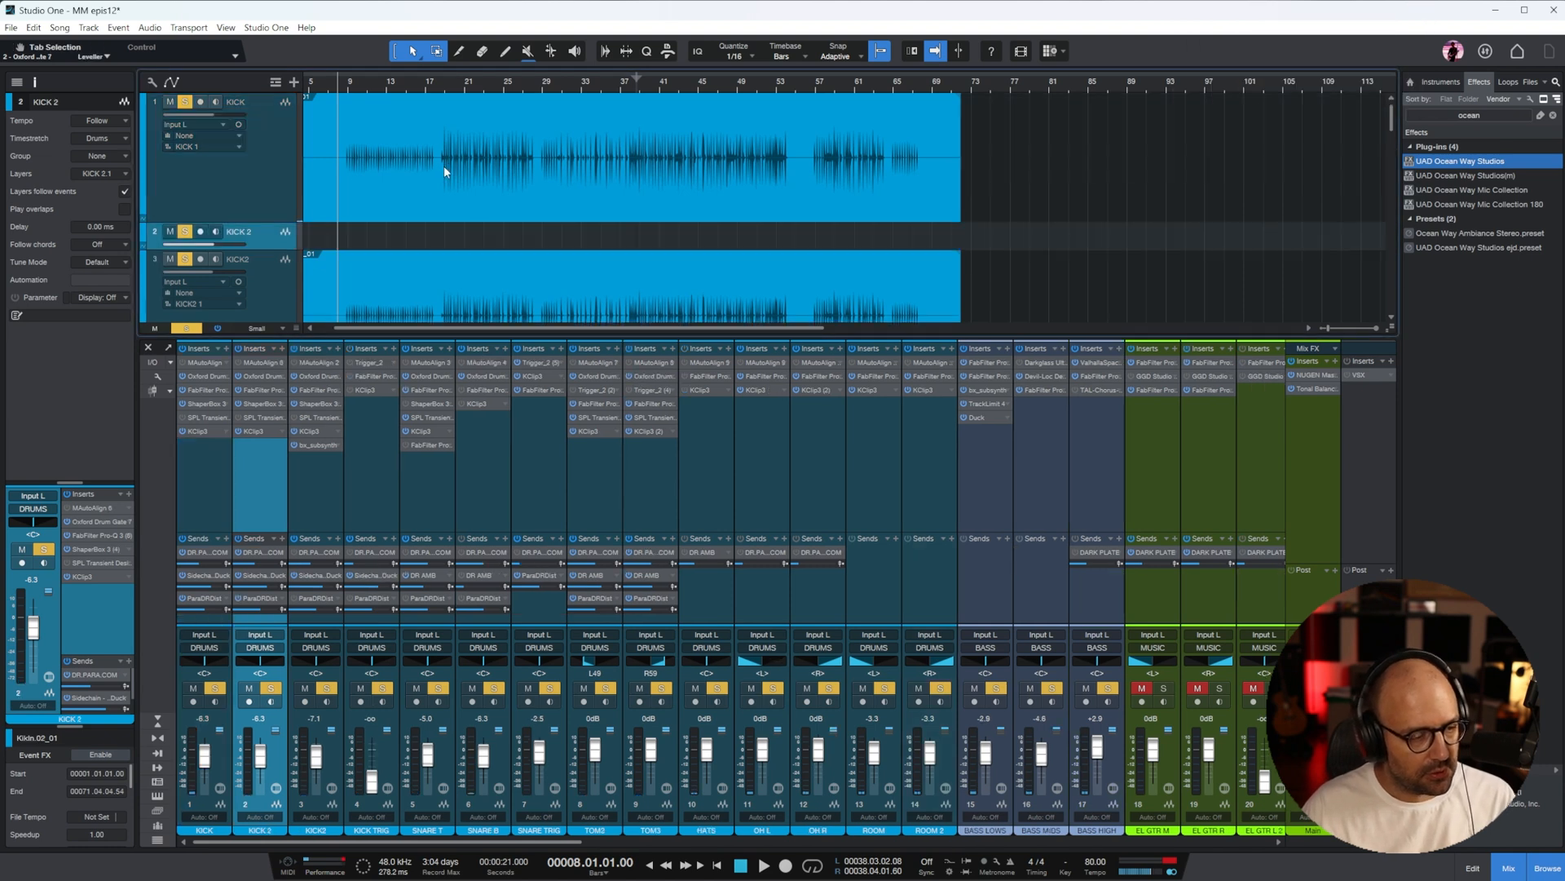
drag(260, 248, 259, 292)
drag(454, 212, 439, 262)
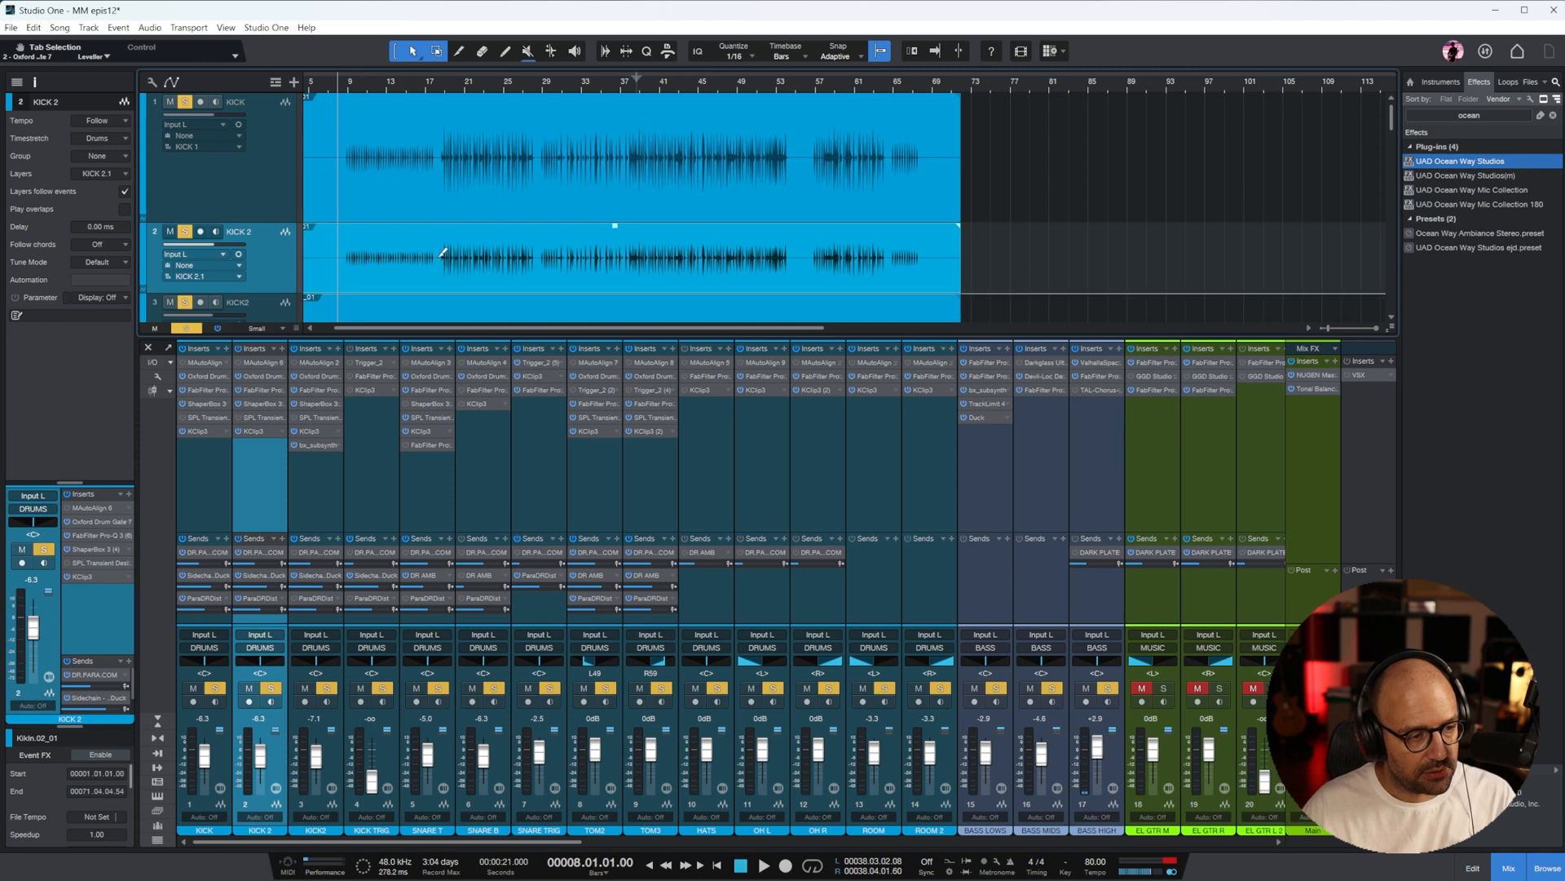
Split the KICK 2 clip just before bar 18 and the KICK clip at about bar 7 and just before bar 18
key(3)
click(438, 262)
click(332, 159)
click(439, 160)
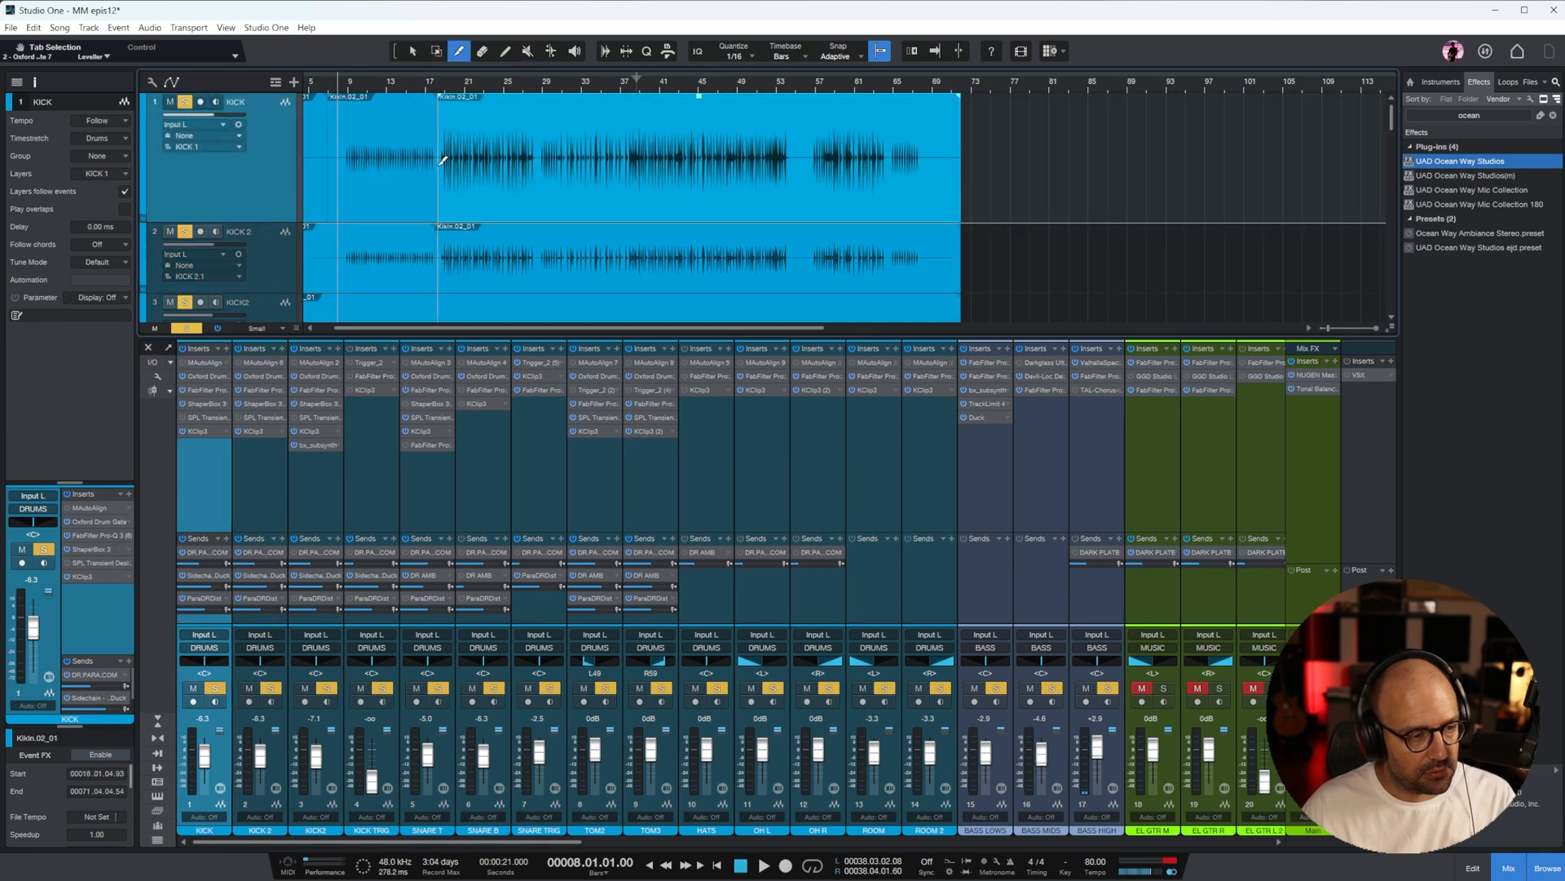
Delete the KICK 2 audio after about bar 18 and the KICK segment between about bars 7 and 18
key(1)
click(531, 259)
key(Delete)
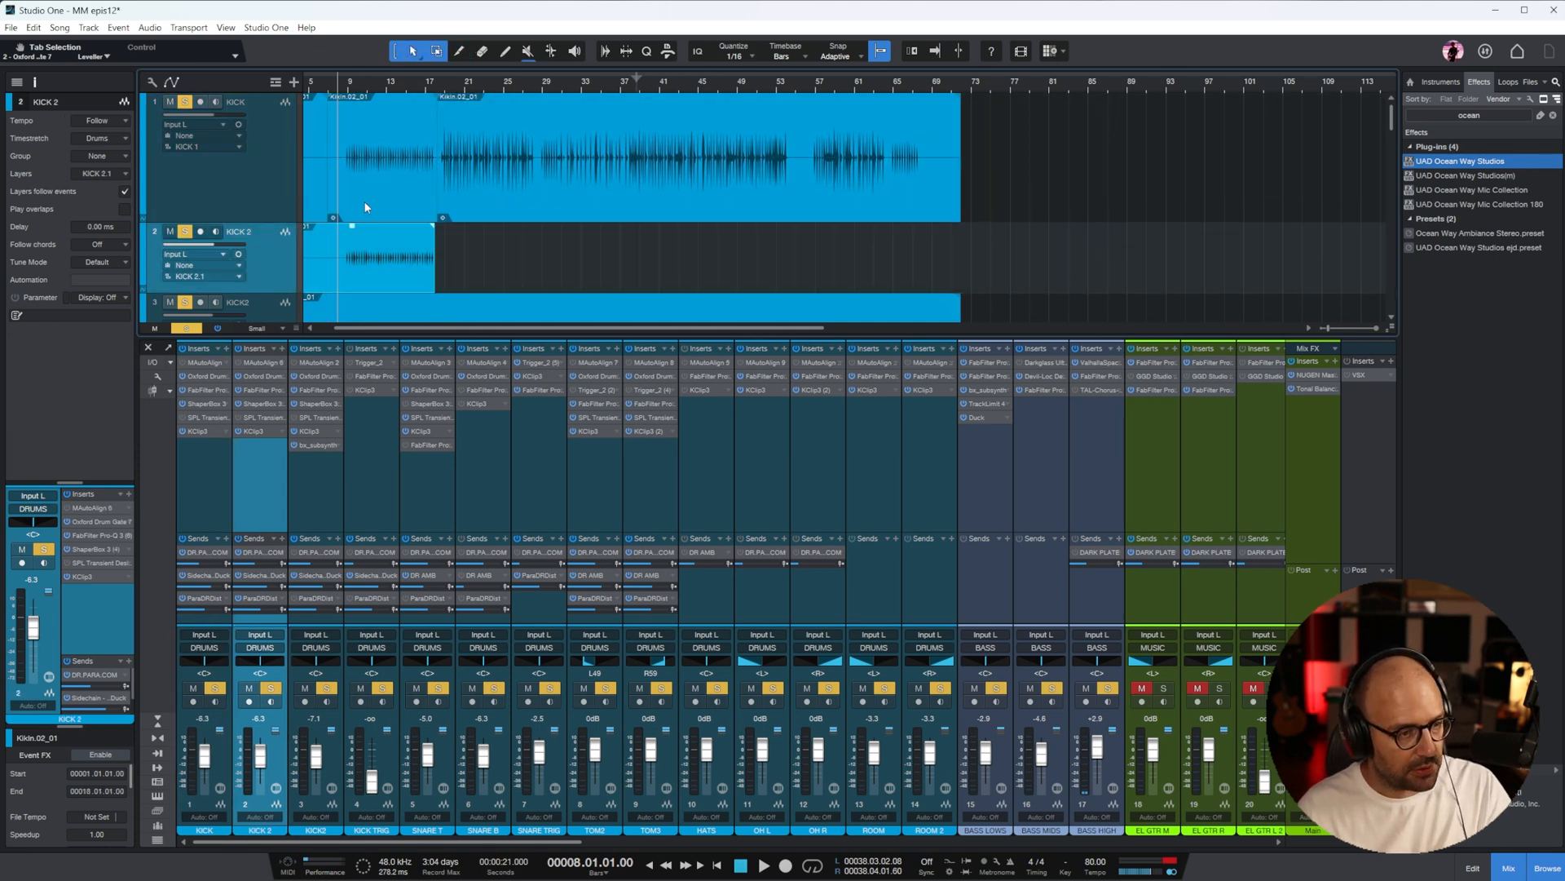
click(363, 200)
key(Delete)
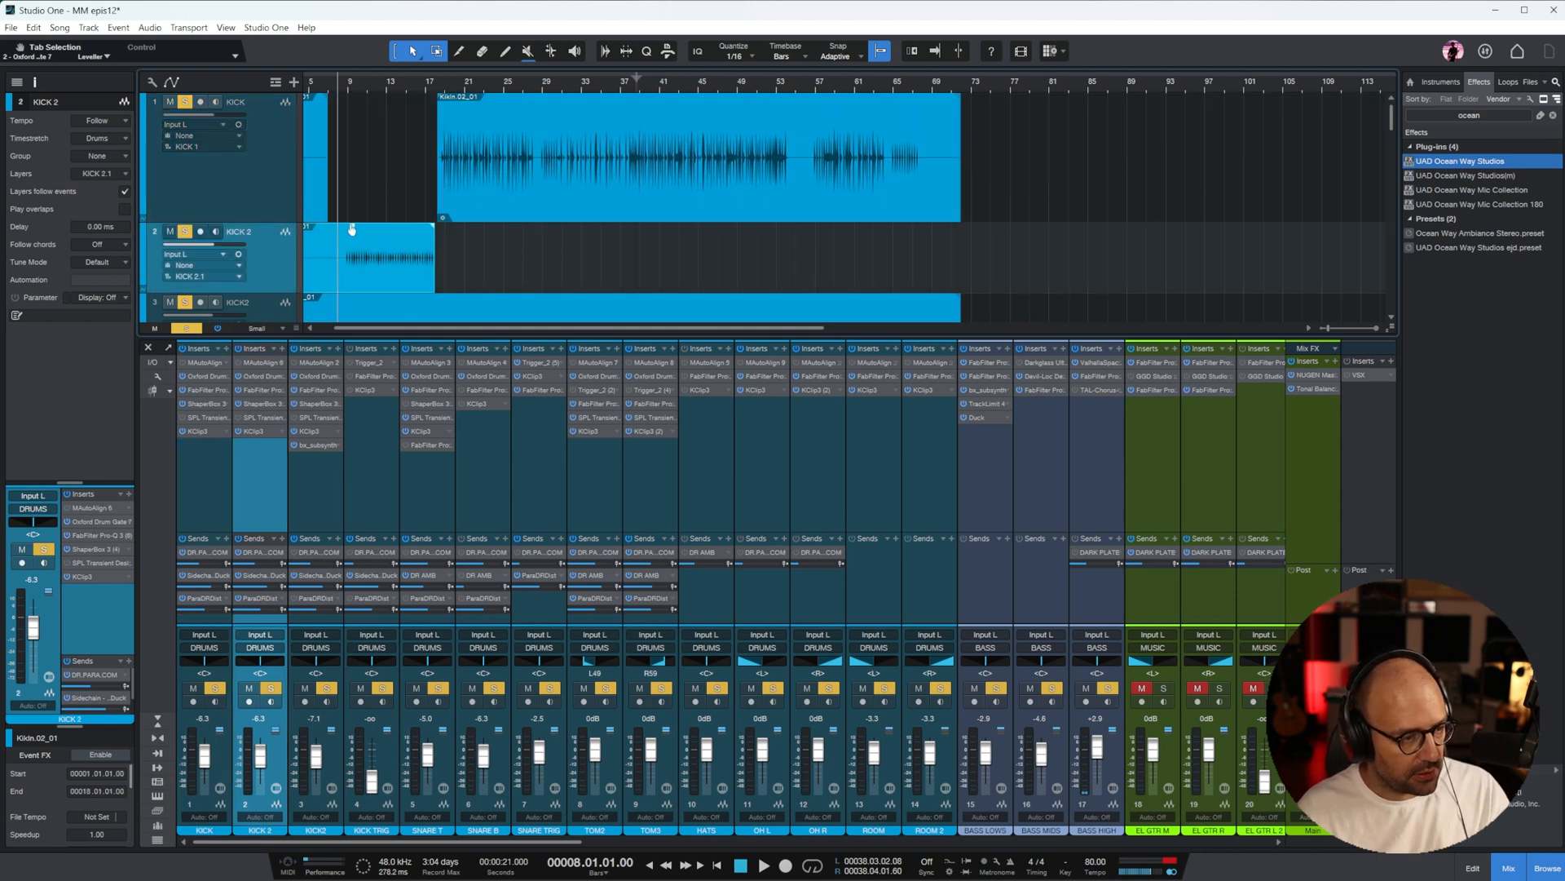
Play the KICK2 track's intro from just before bar 9 and inspect its FabFilter Pro-Q 3 curve
scroll(558, 208, down, 2)
key(e)
key(e)
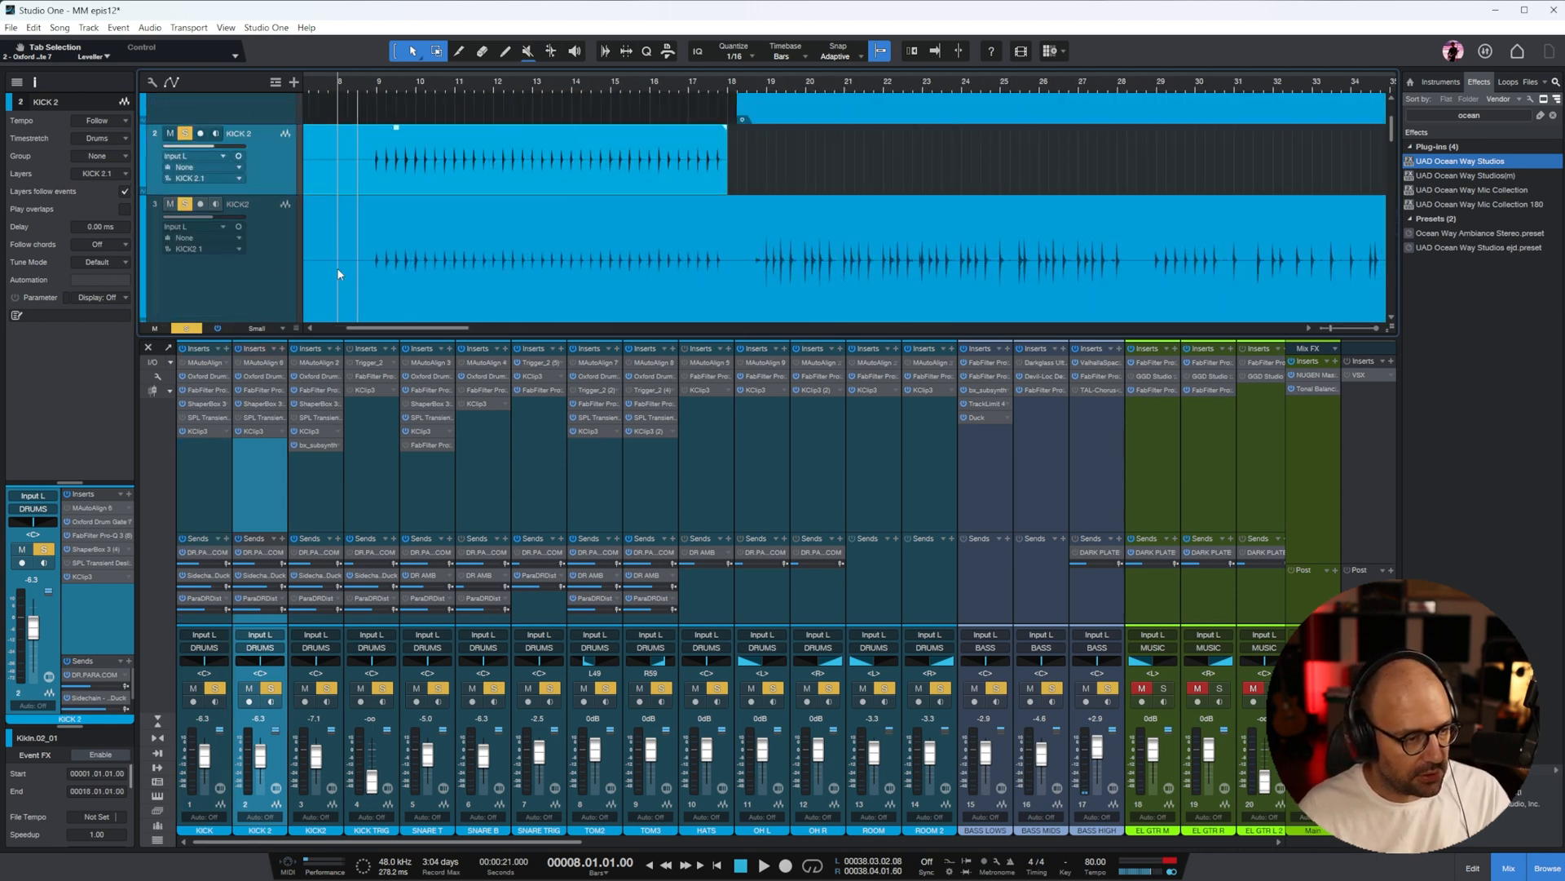
click(265, 288)
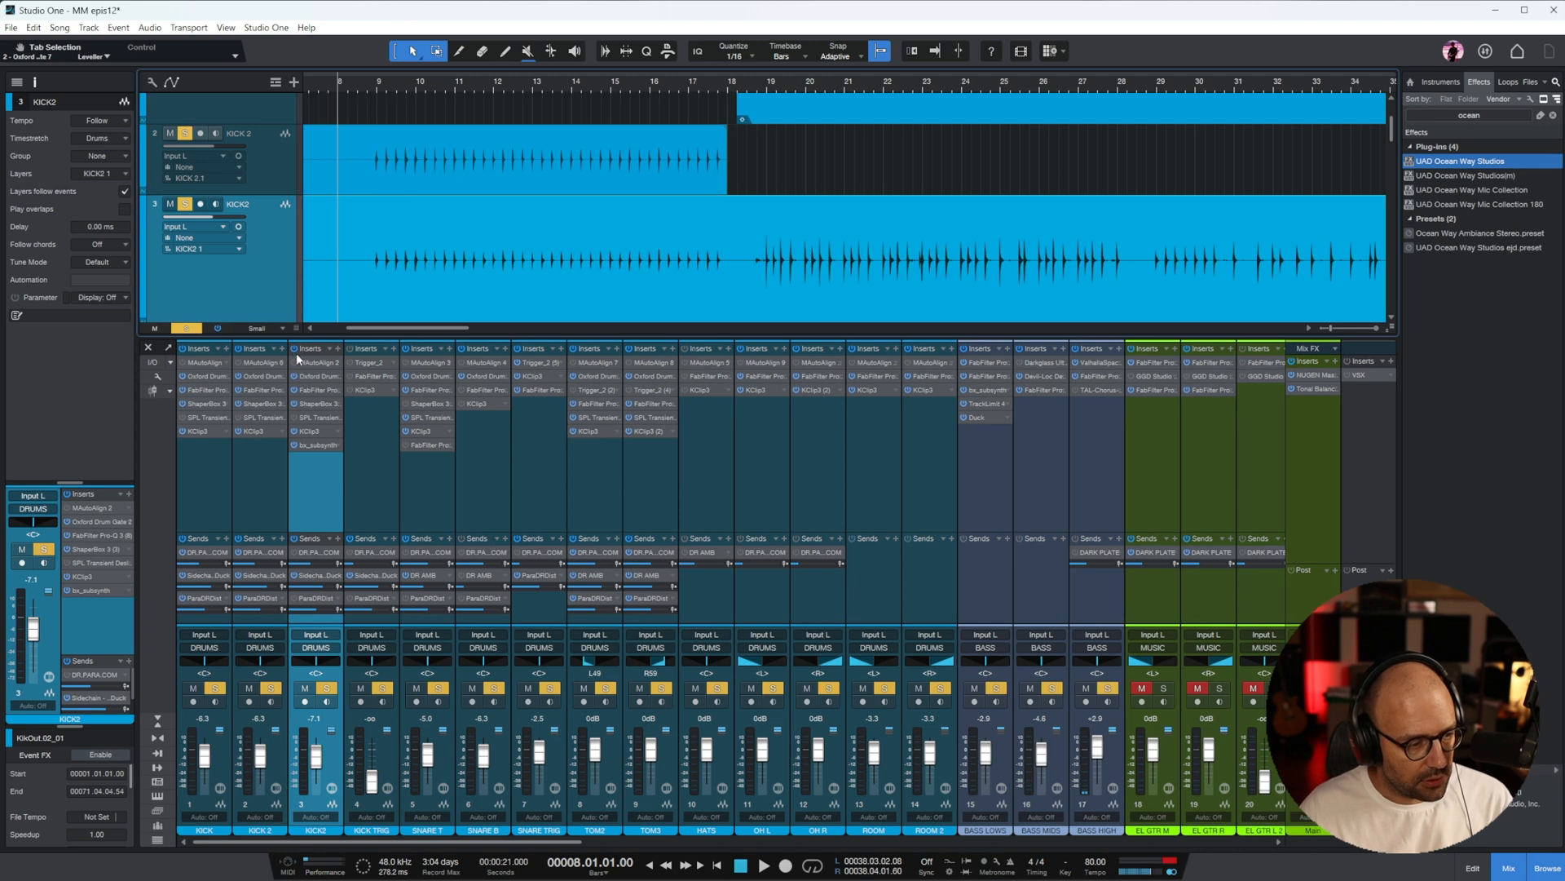
click(369, 89)
key(f)
key(space)
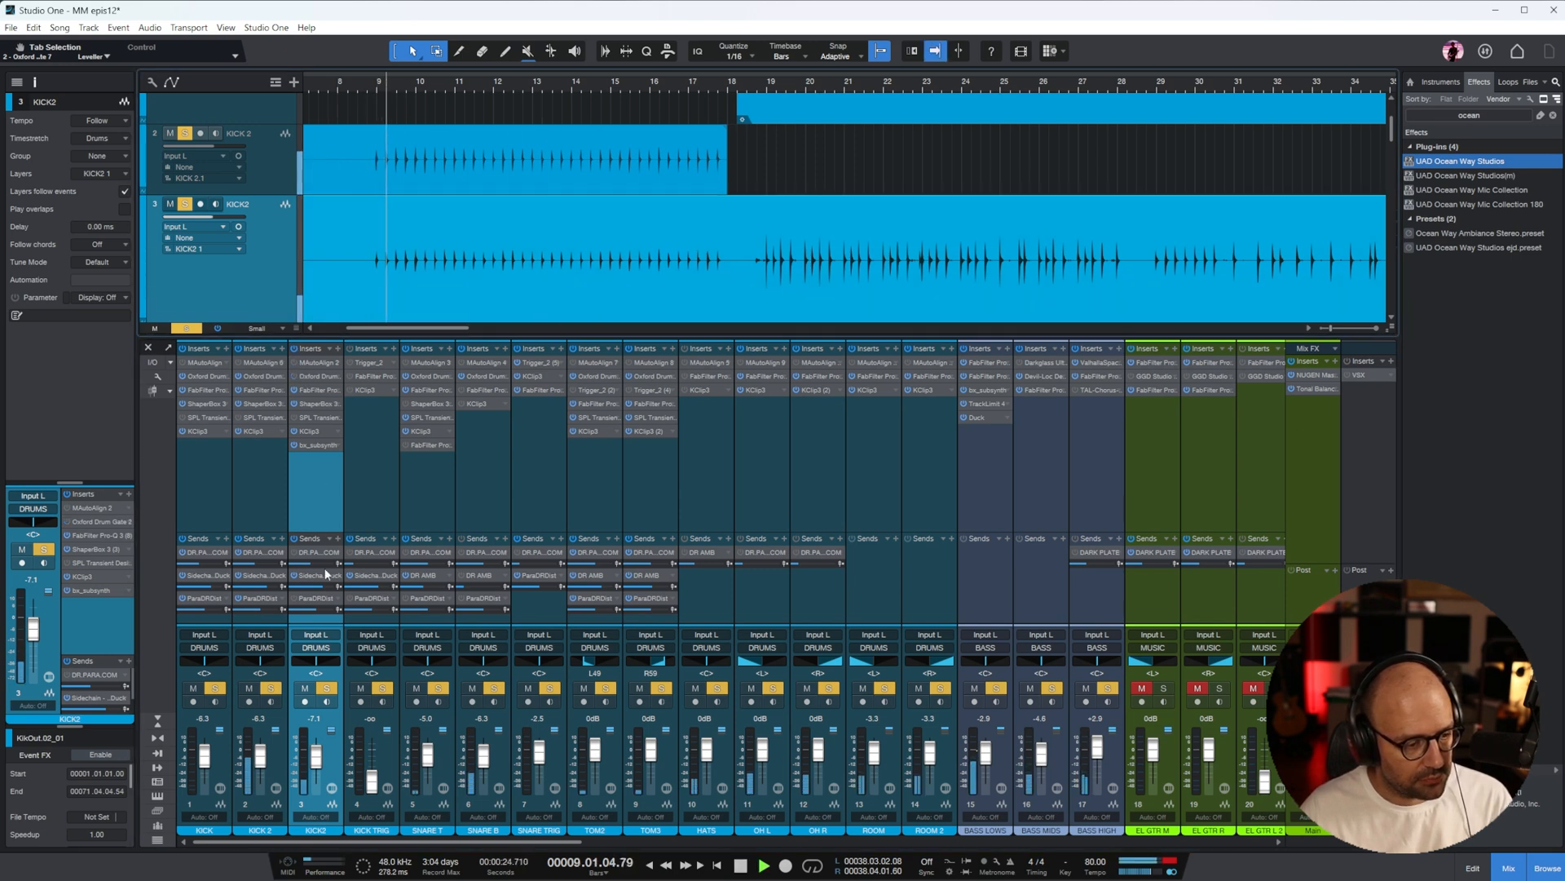
click(318, 389)
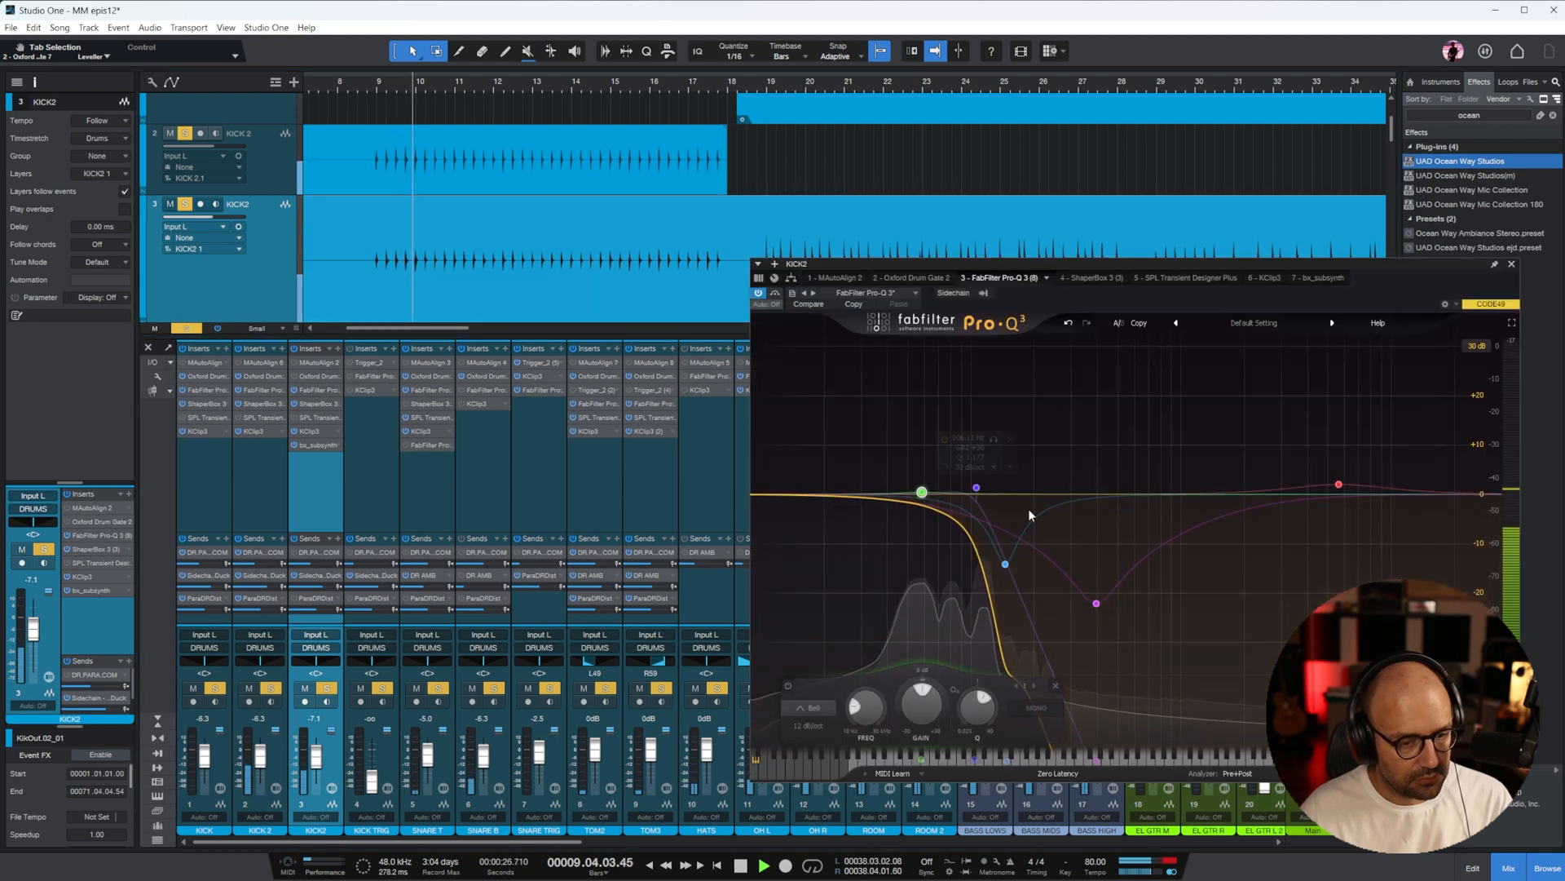
key(space)
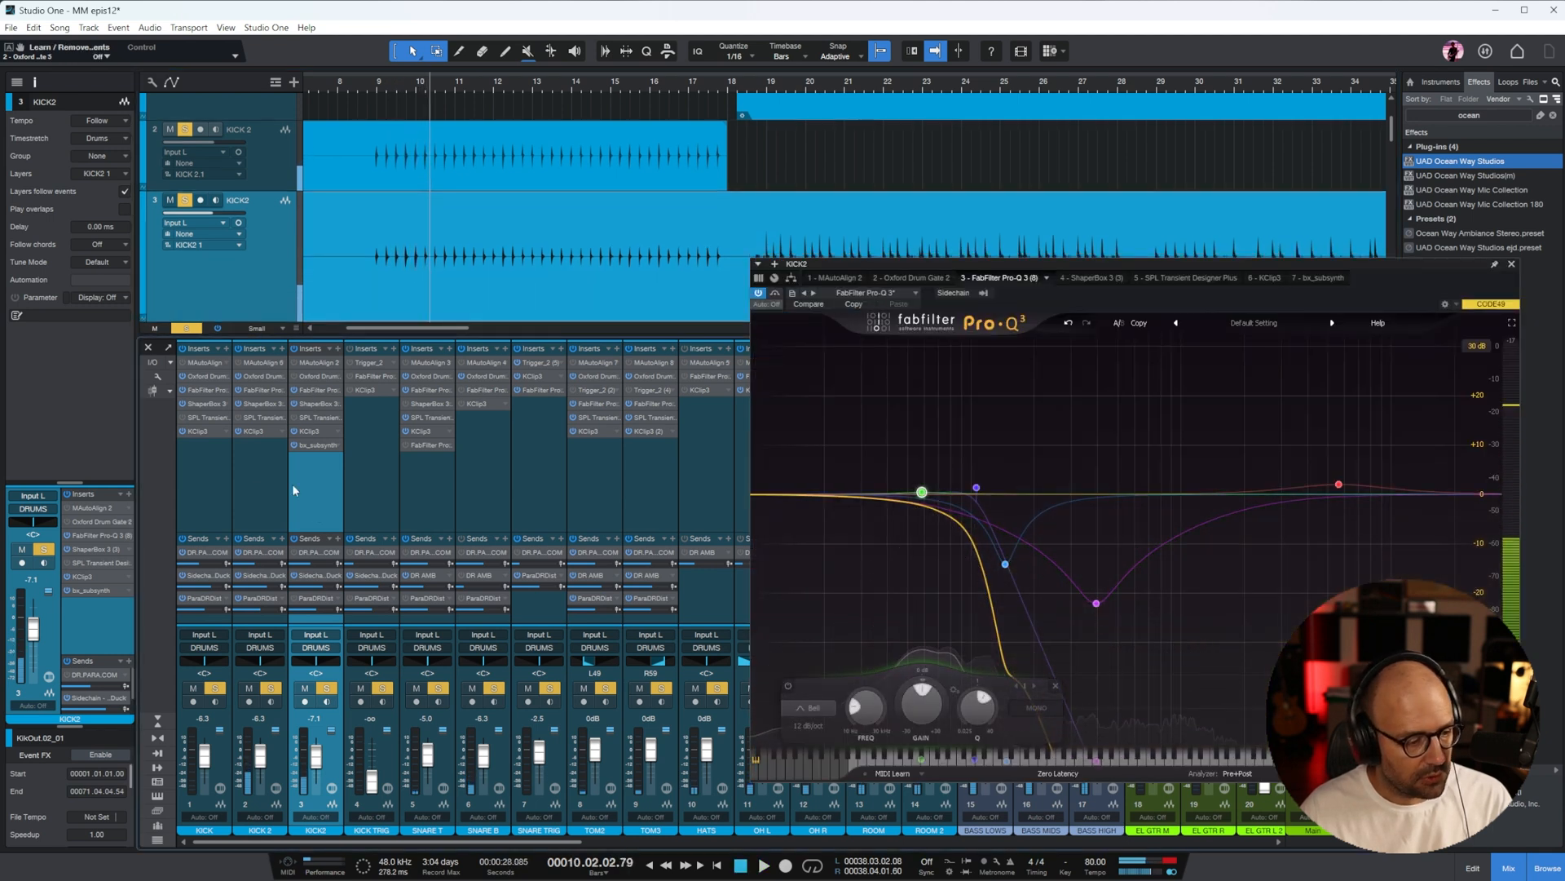
Return the playback cursor to just before bar 9 and open the Oxford Drum Gate on KICK 2
click(261, 362)
click(366, 90)
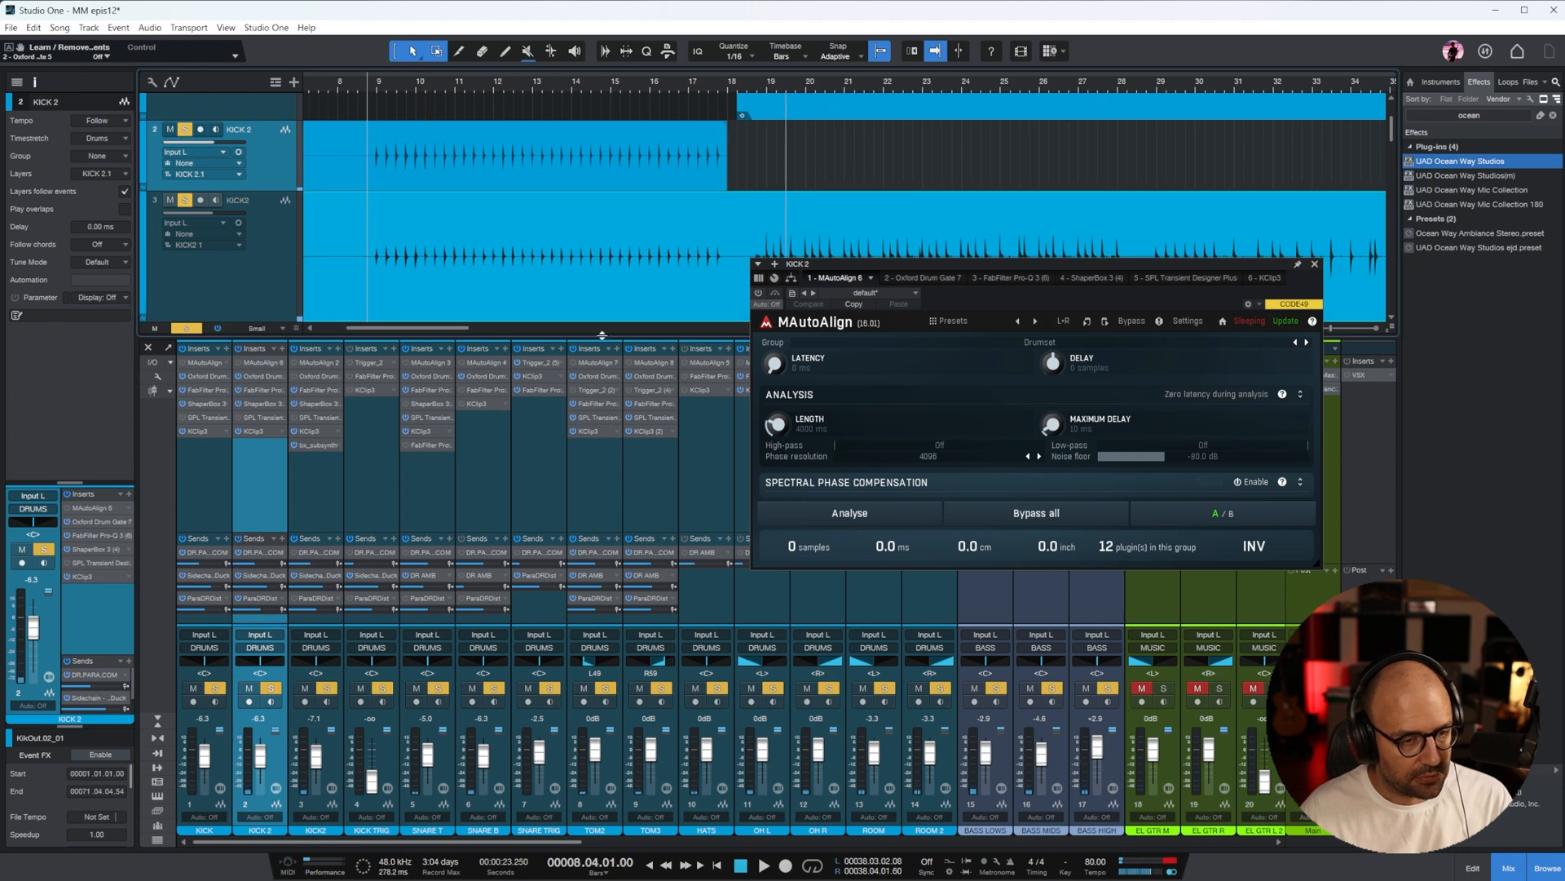
click(283, 377)
click(297, 376)
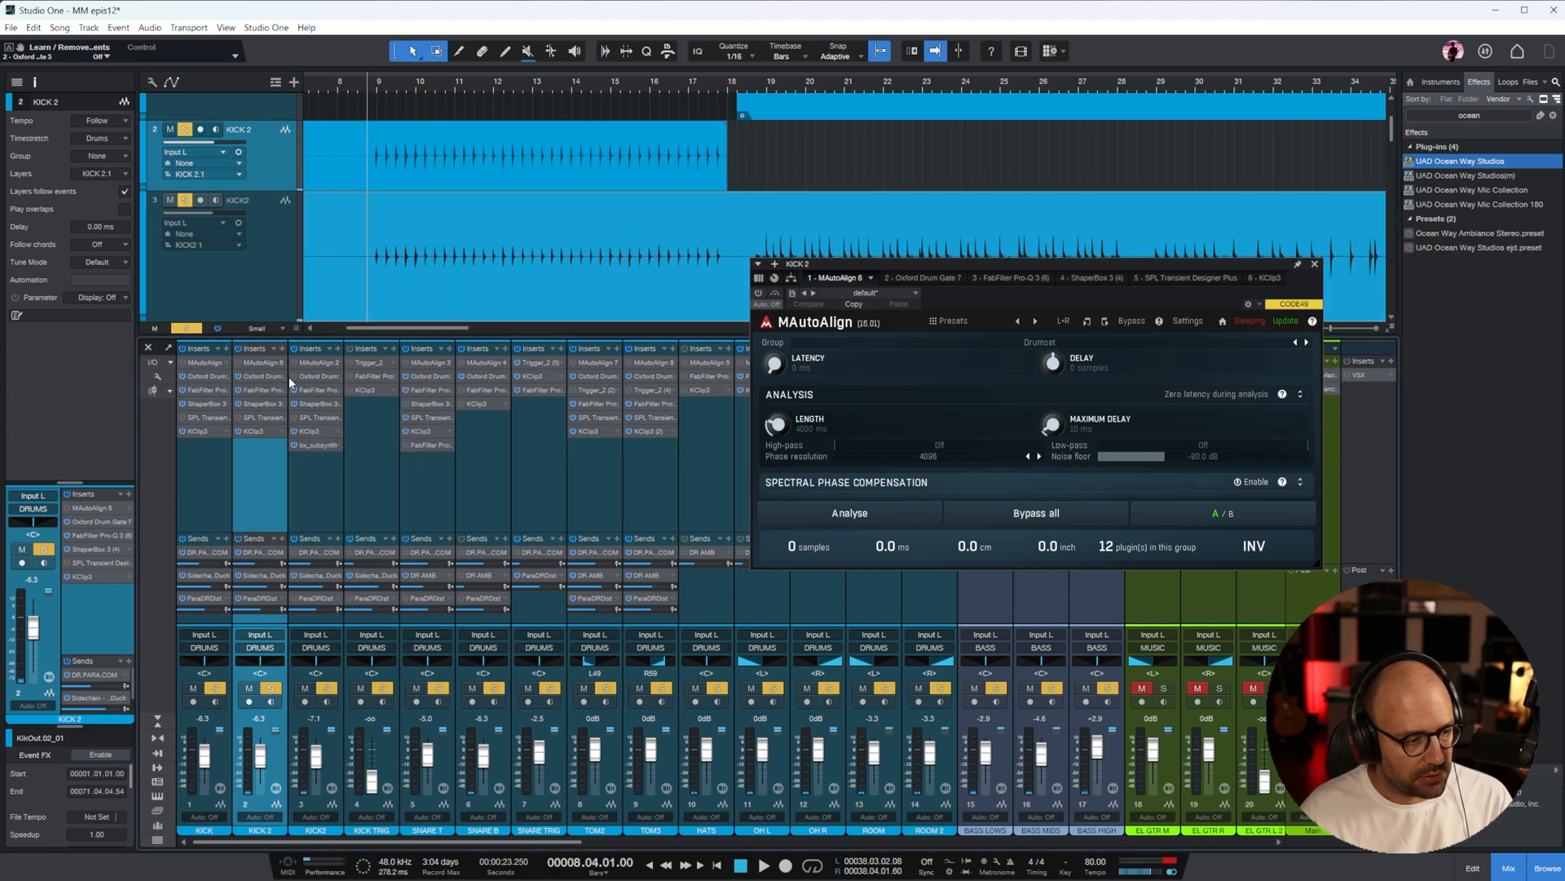
click(269, 377)
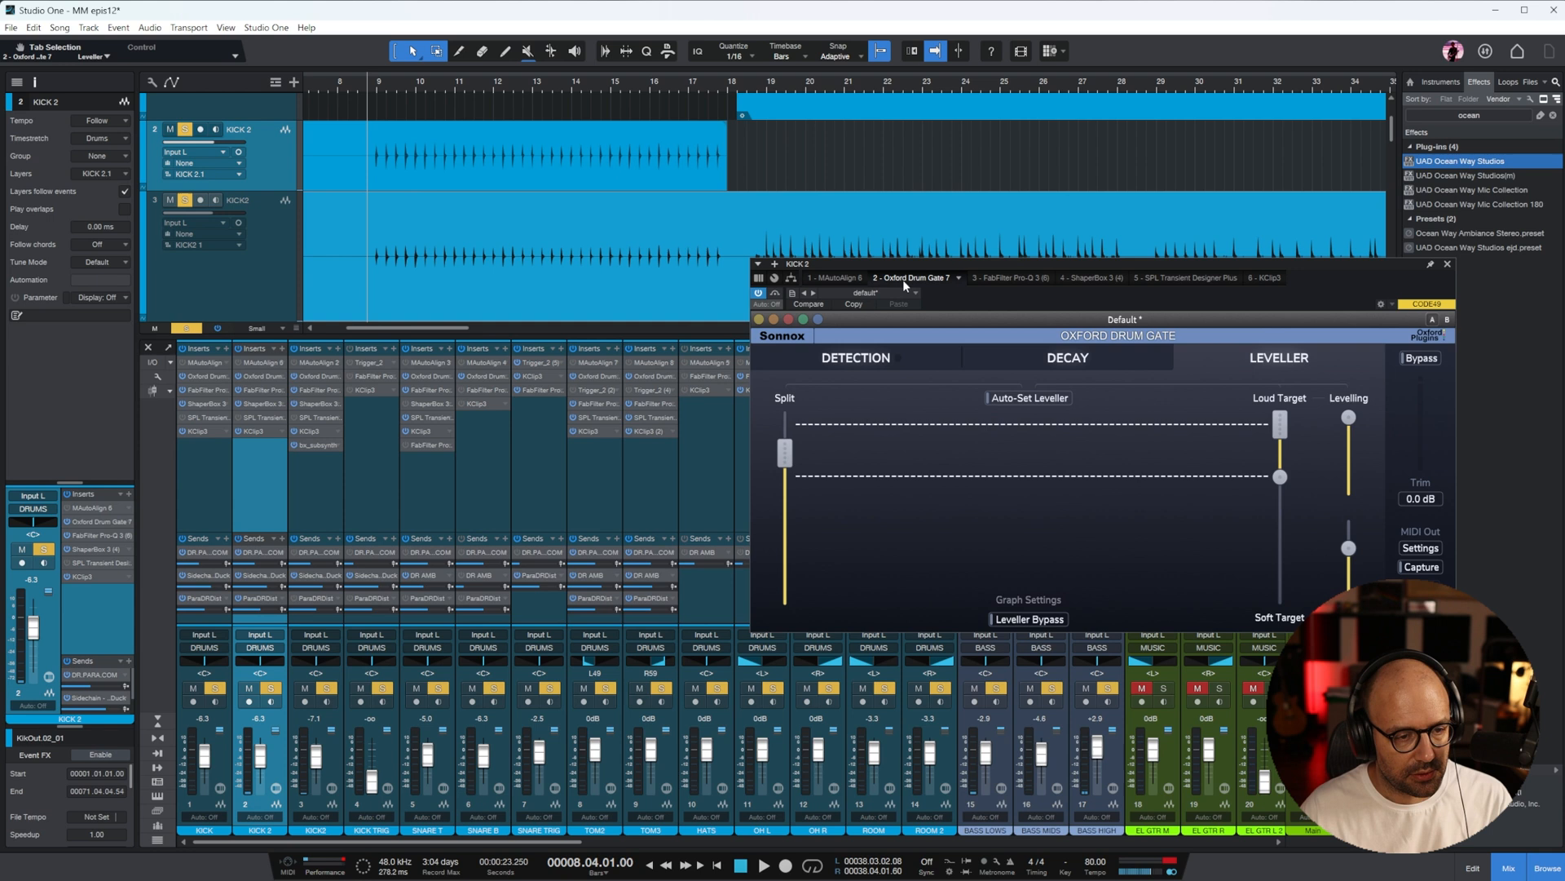
During playback, reduce the KICK 2 EQ's 395 Hz cut to about -12 dB and set its high band to about -10.5 dB at 3.5 kHz
key(space)
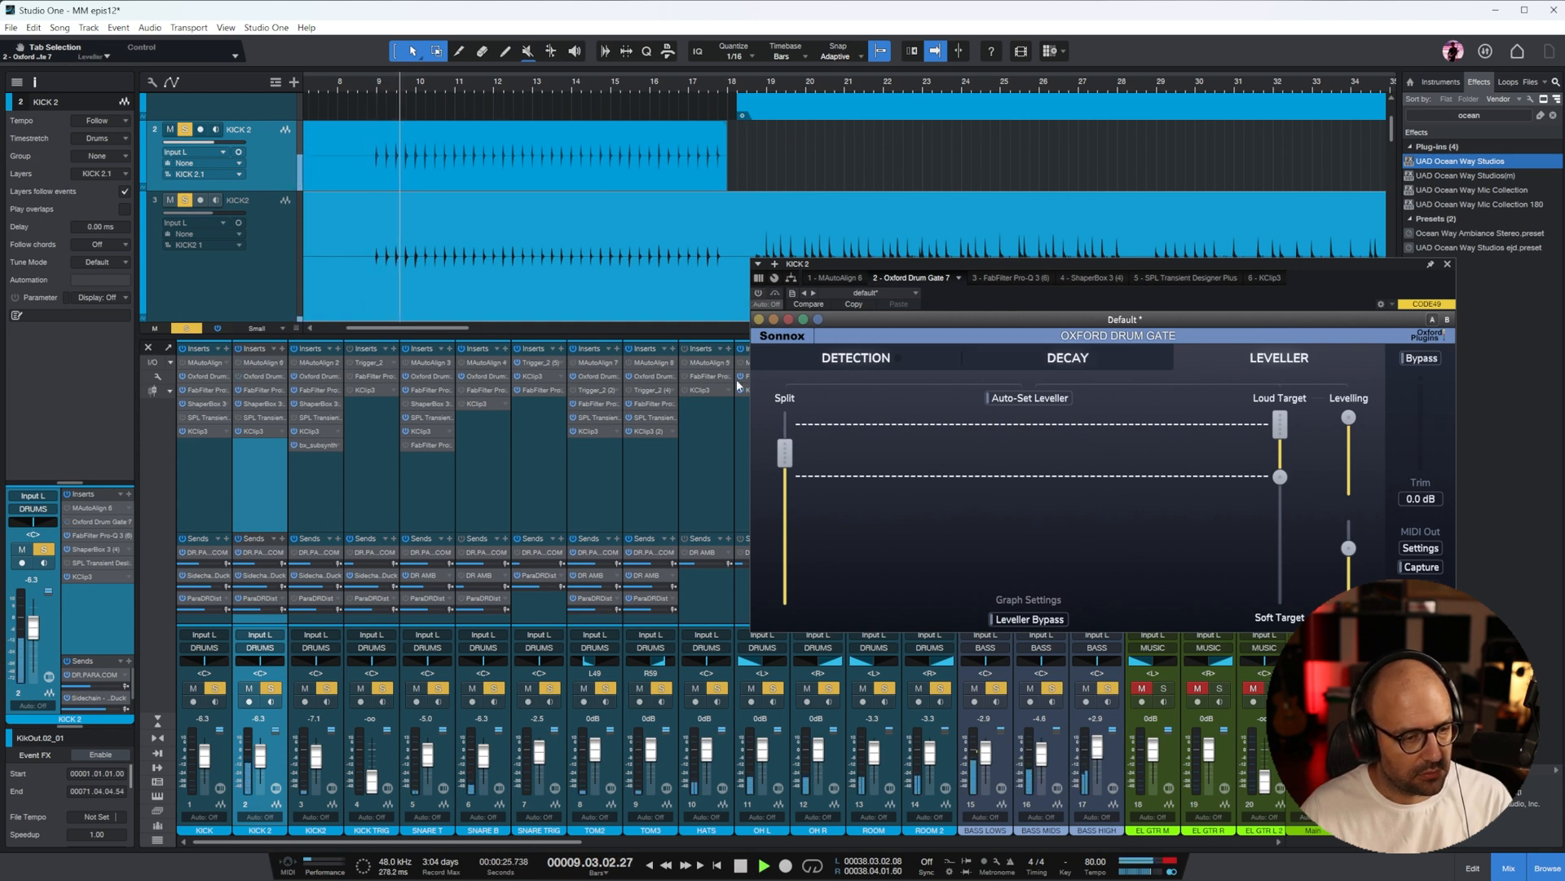
click(990, 278)
drag(1102, 521, 1095, 551)
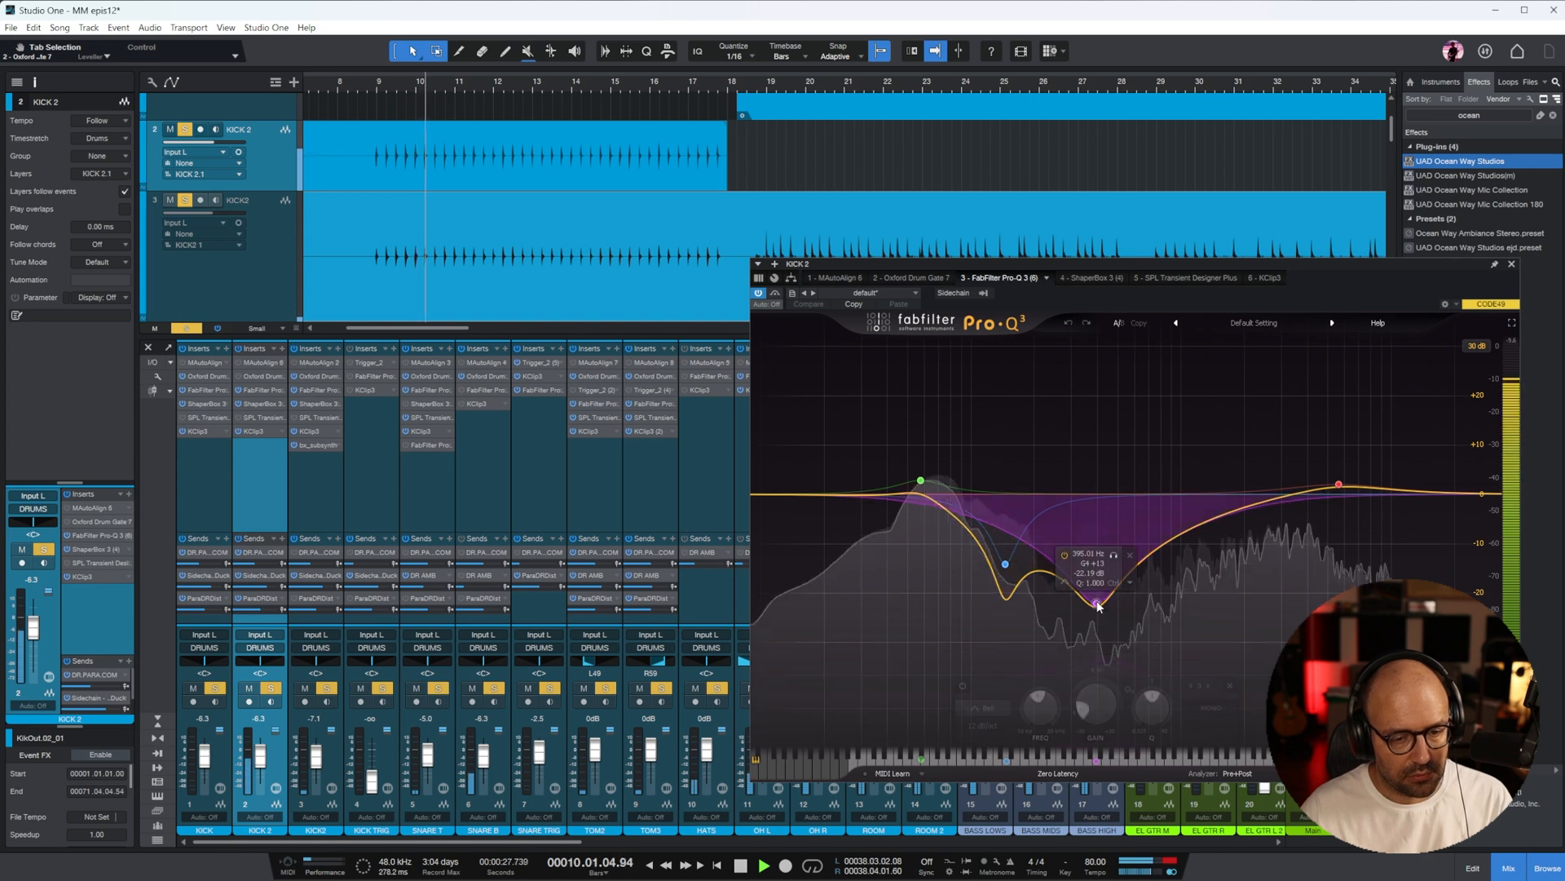
drag(1339, 484, 1300, 548)
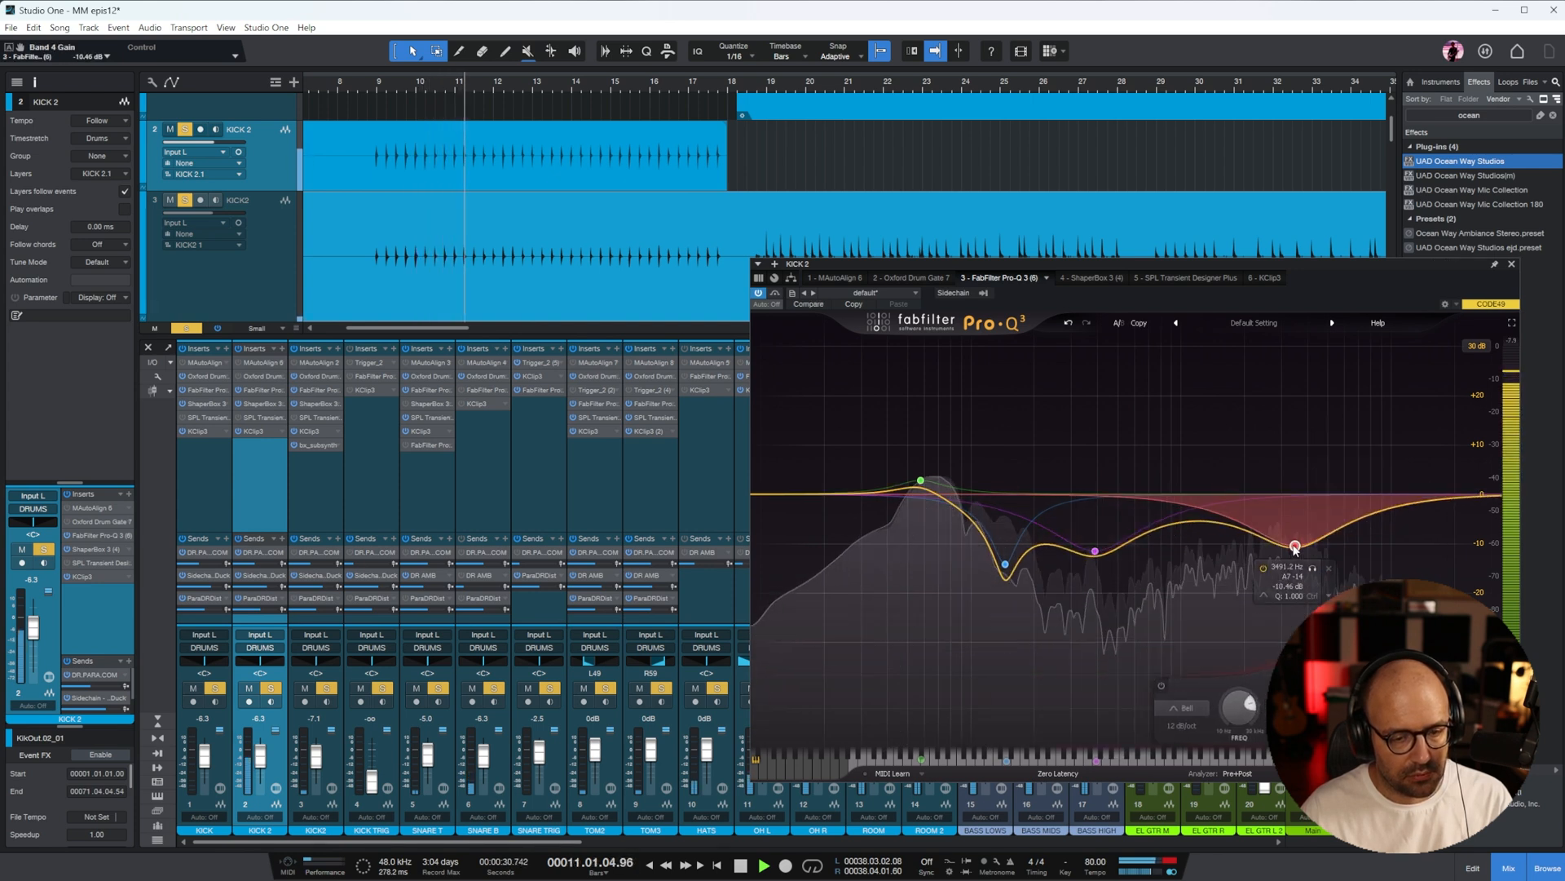
click(1511, 264)
Split the KICK clip just before bar 65 and move its ending section down onto the KICK 2 track
key(w)
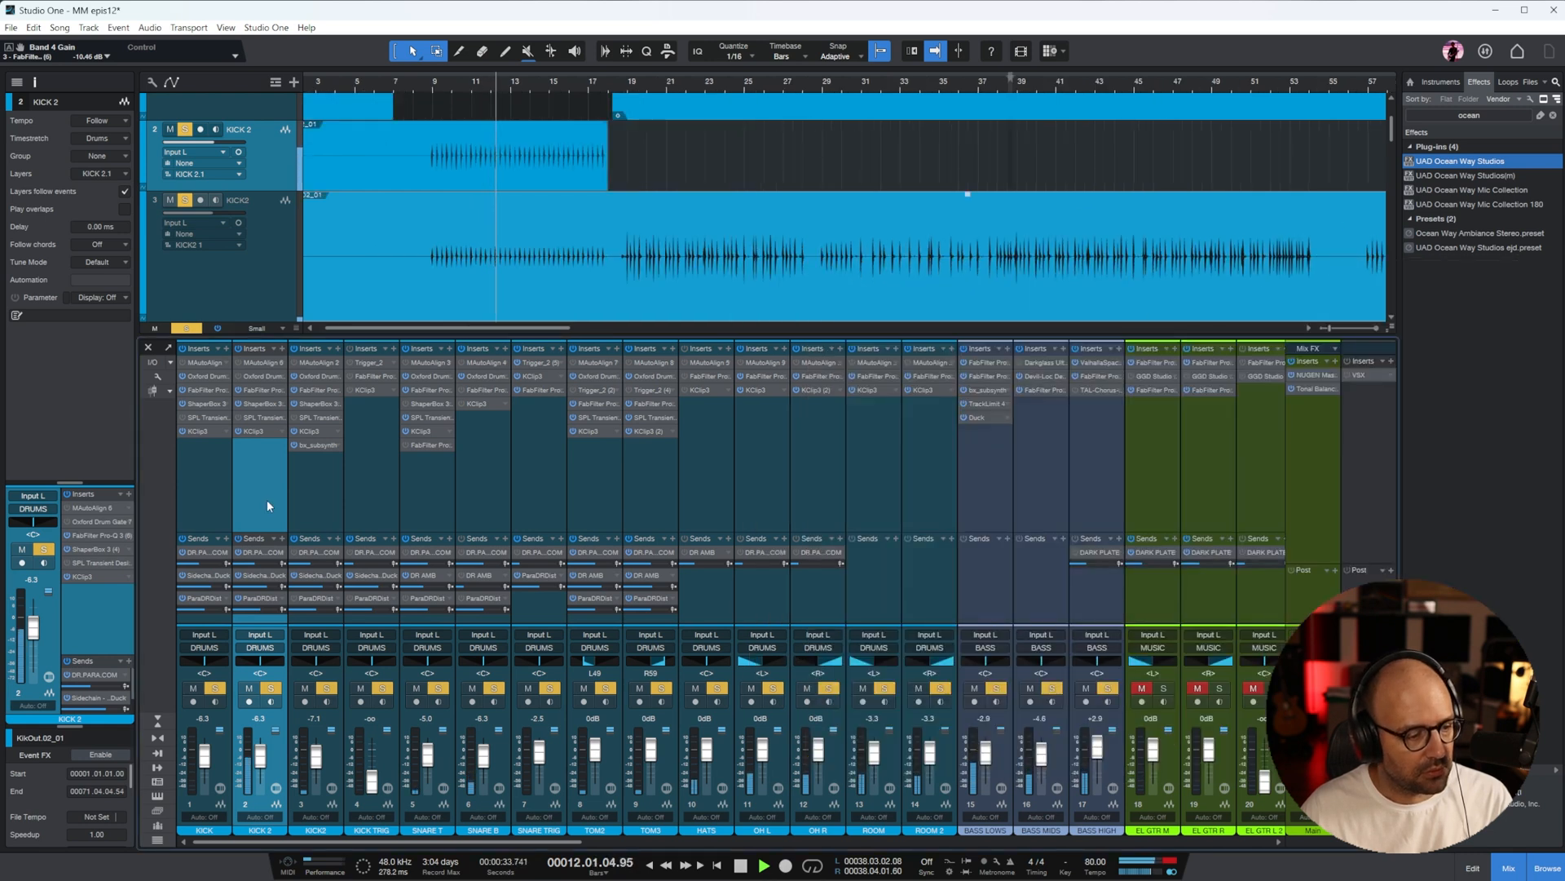
key(w)
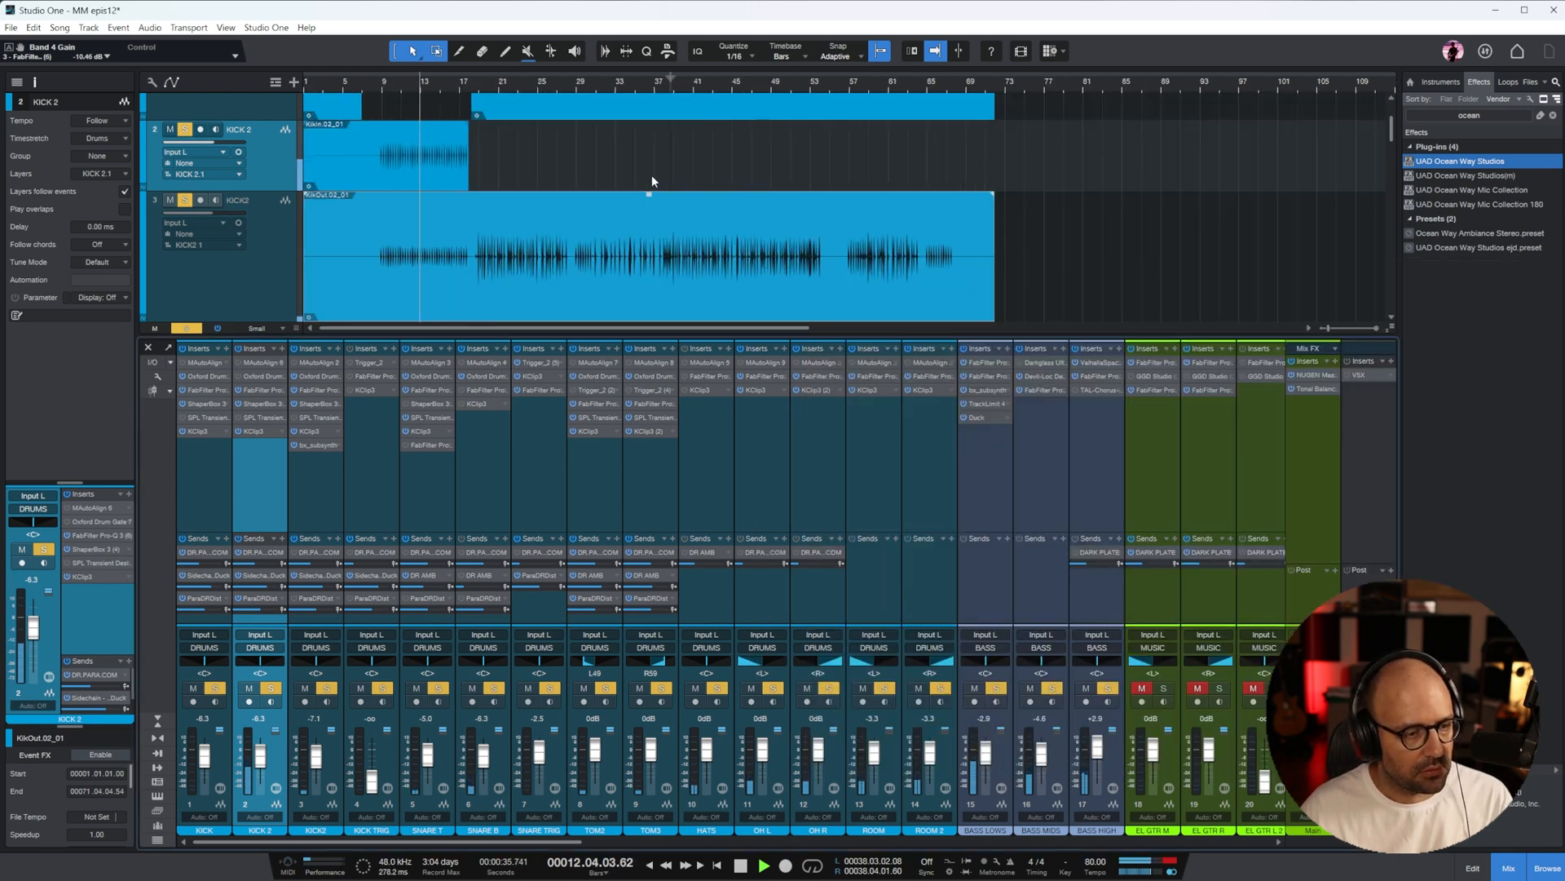
scroll(676, 180, up, 2)
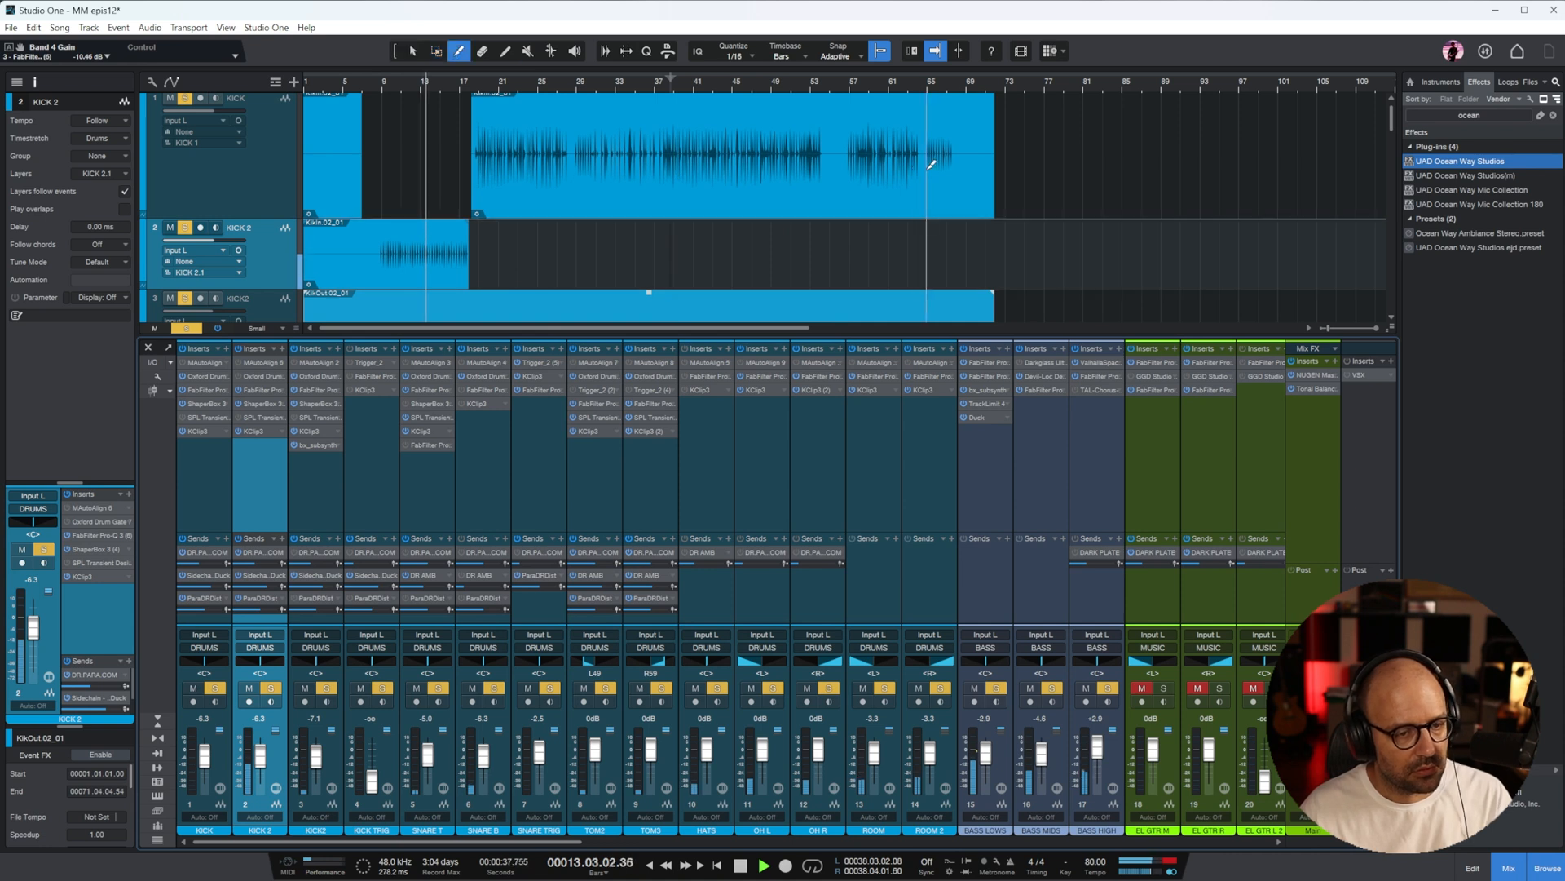
alt+click(927, 159)
drag(951, 211, 956, 252)
scroll(1100, 231, down, 2)
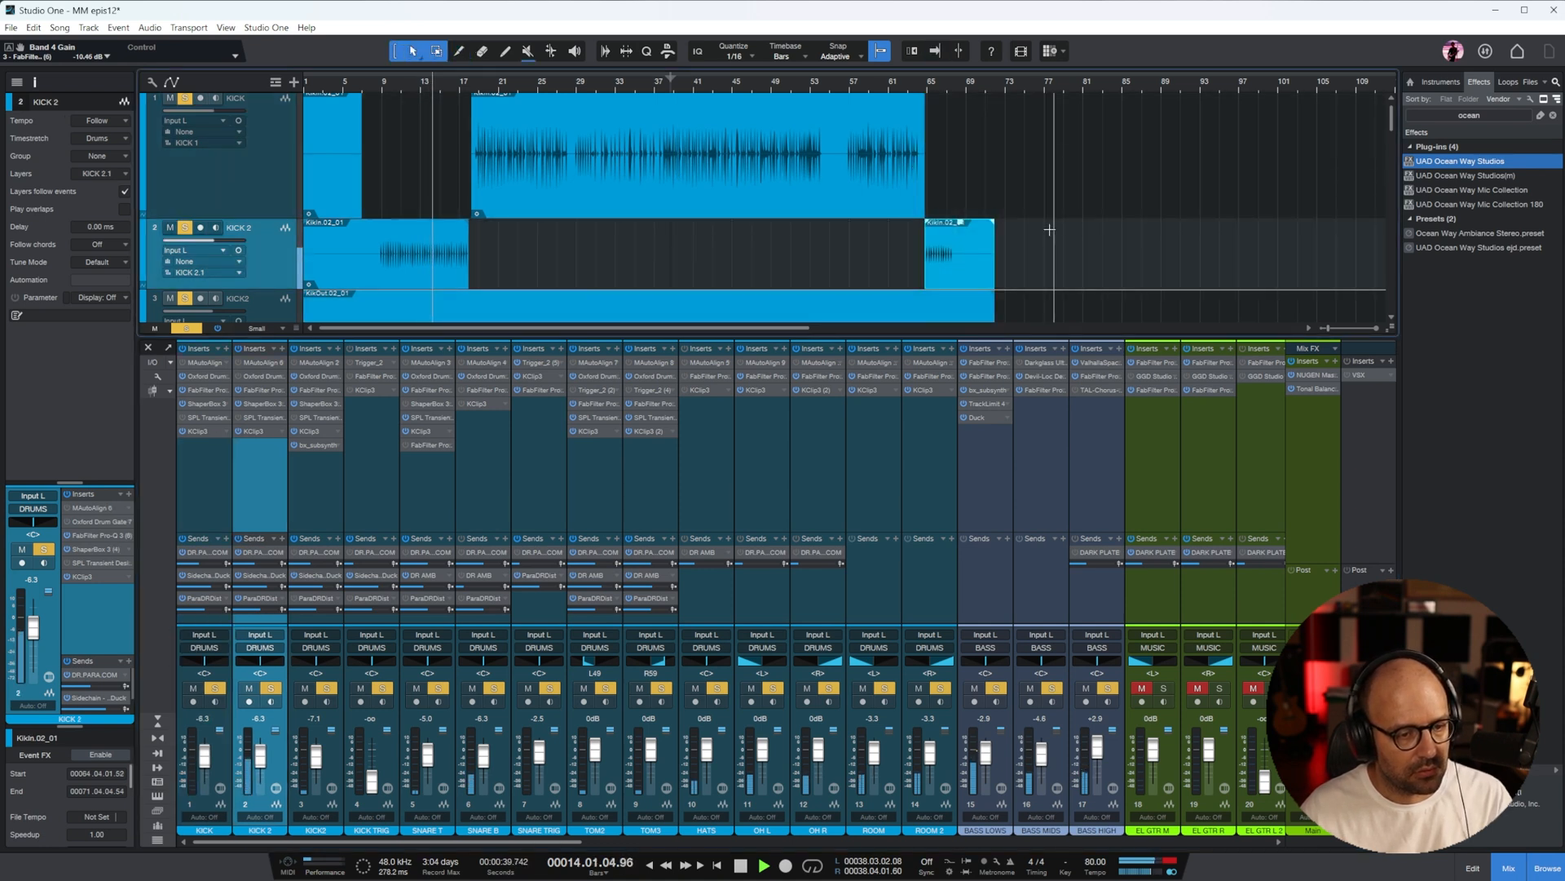
Delete the leftover opening segment of the KICK clip, from the song start to about bar 7
scroll(1101, 230, down, 2)
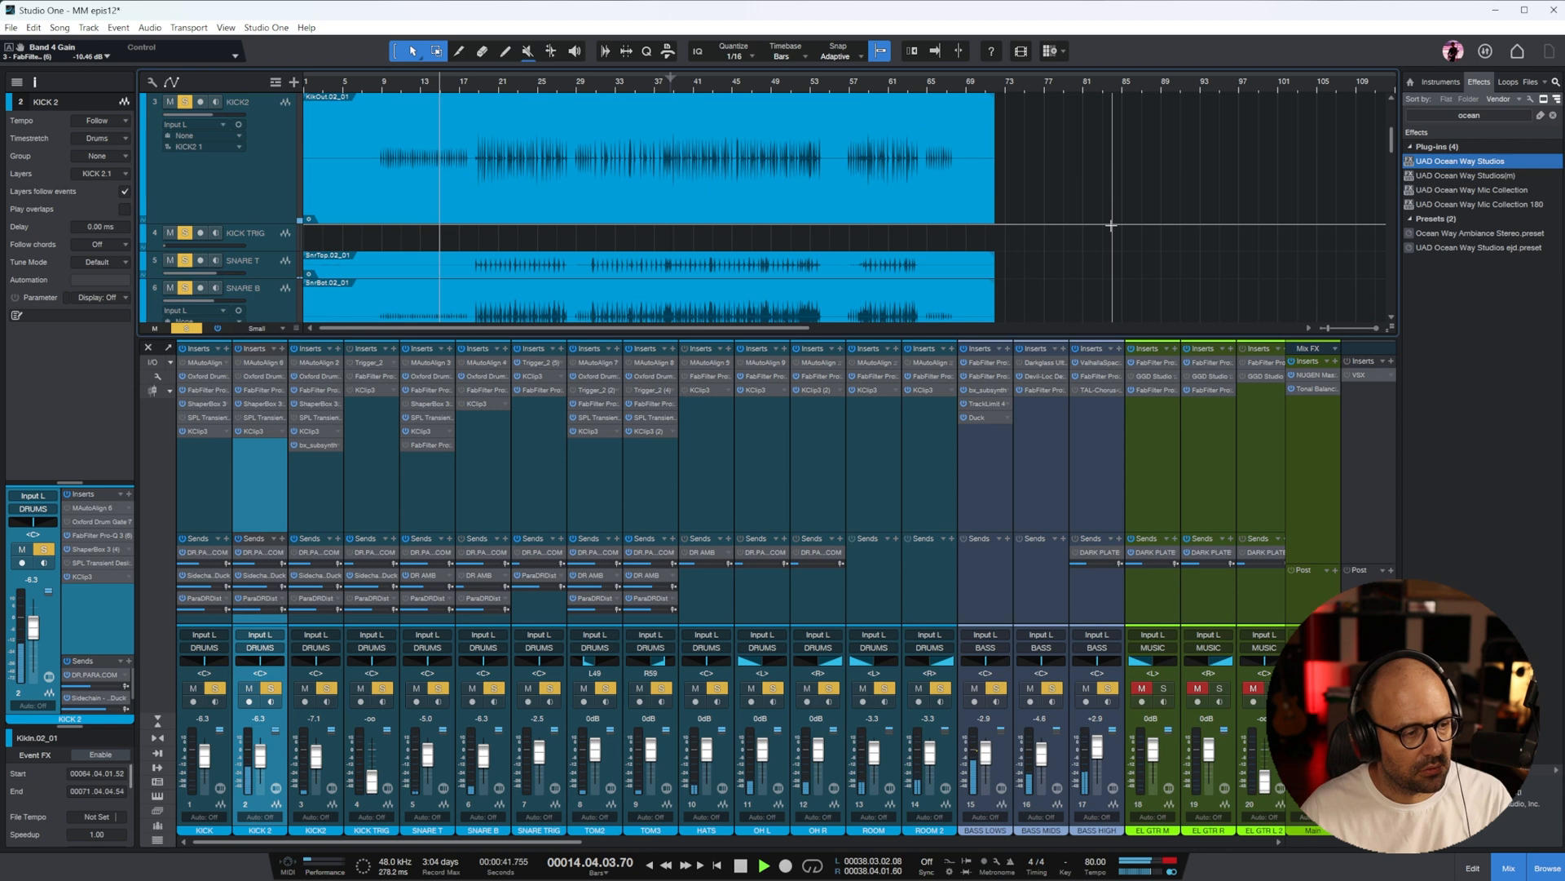
scroll(1111, 225, up, 2)
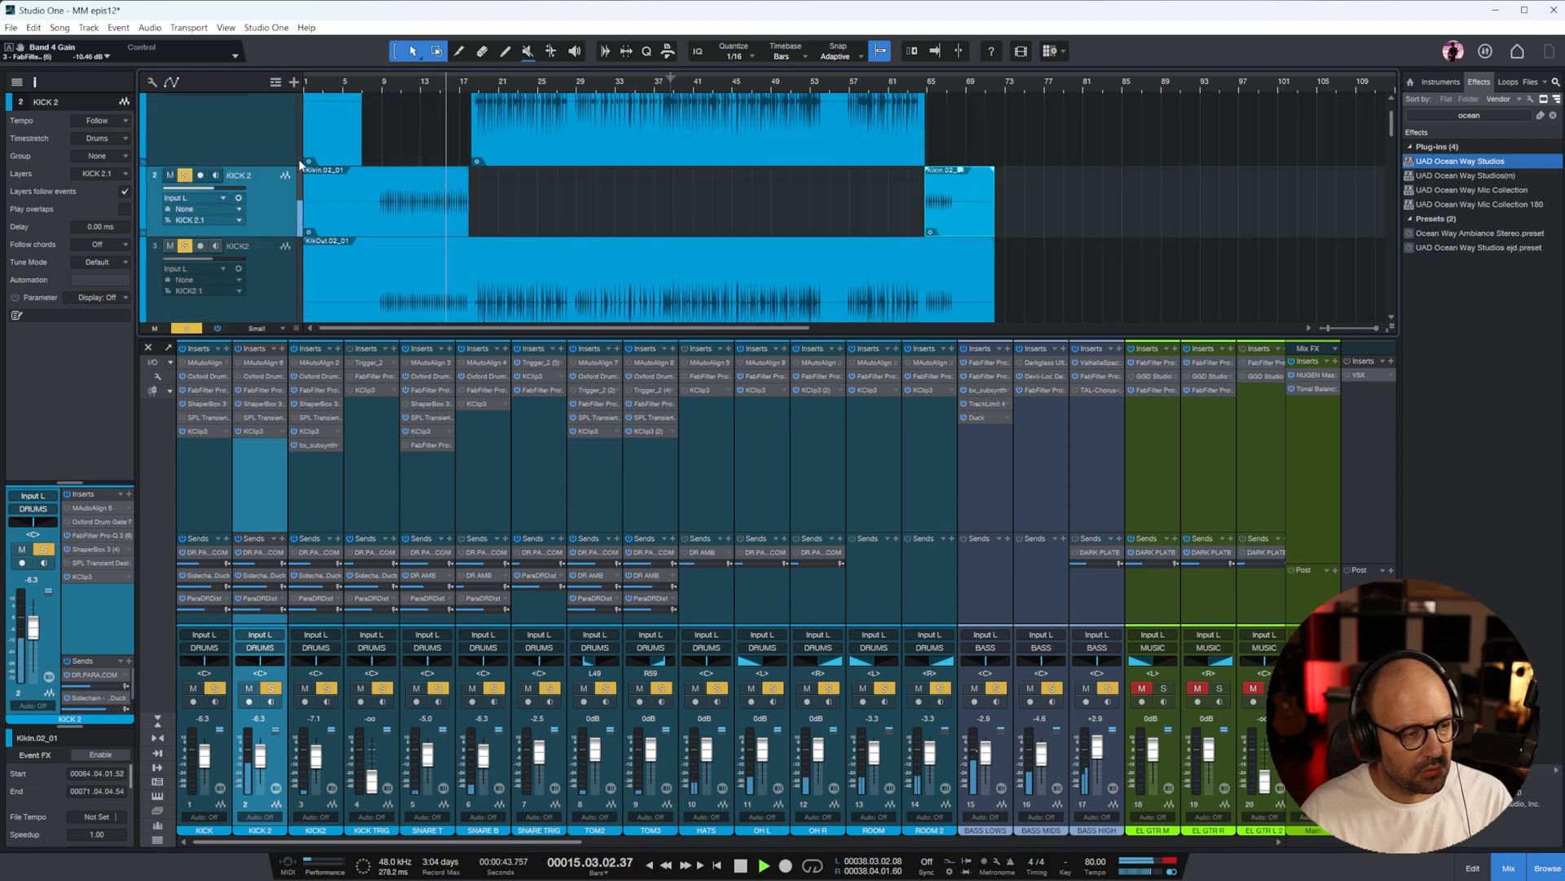
click(329, 158)
key(Delete)
Look over the TOM3 track and lower the KICK2 channel level to -8.8 dB
scroll(697, 207, down, 5)
scroll(673, 192, down, 3)
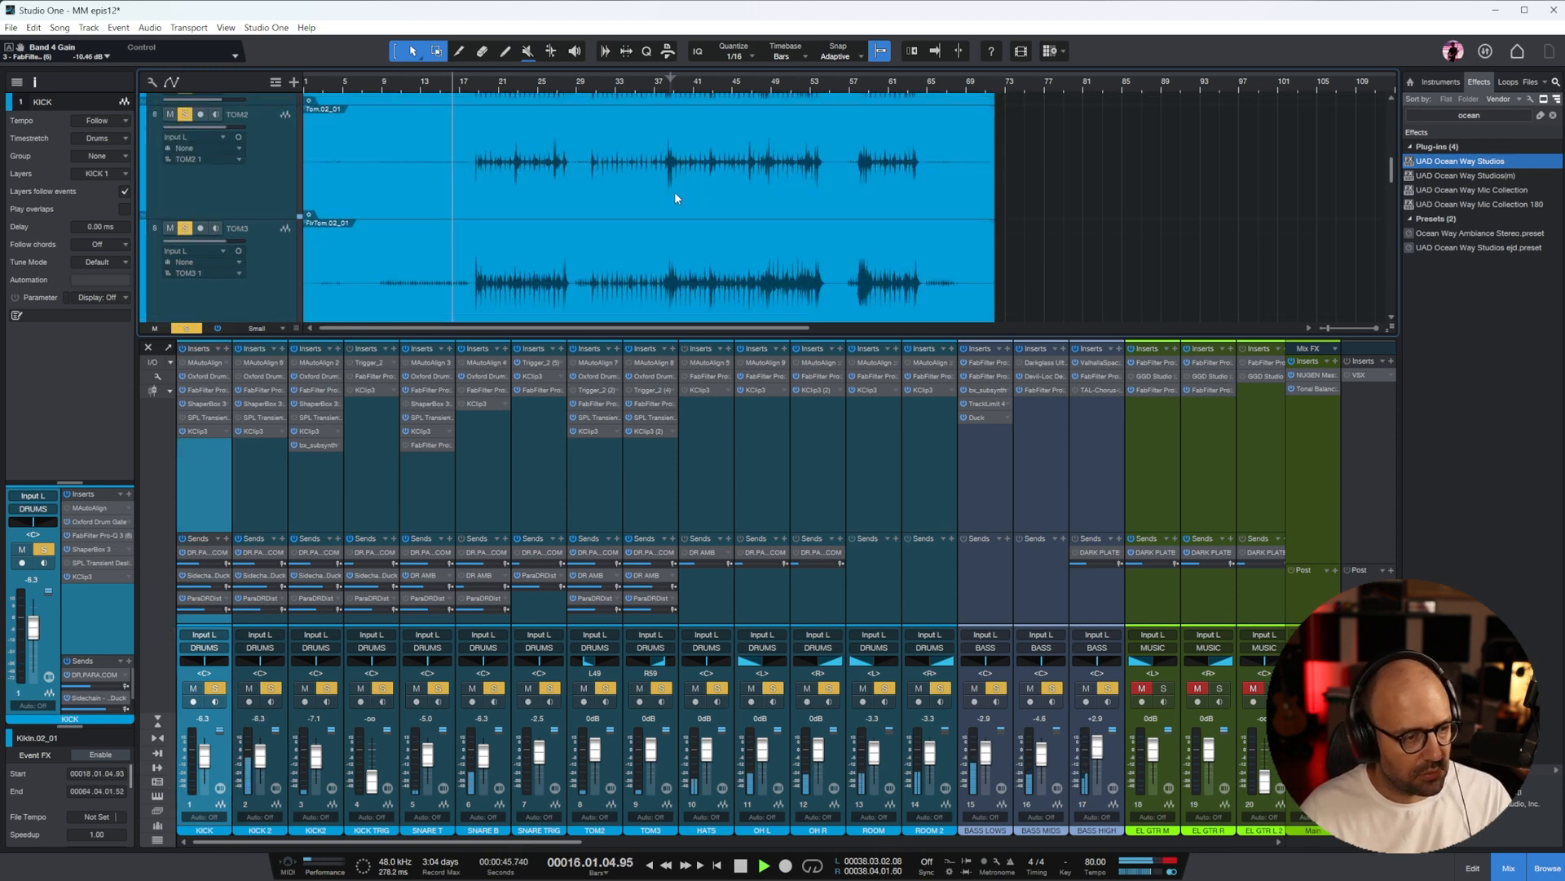
click(282, 200)
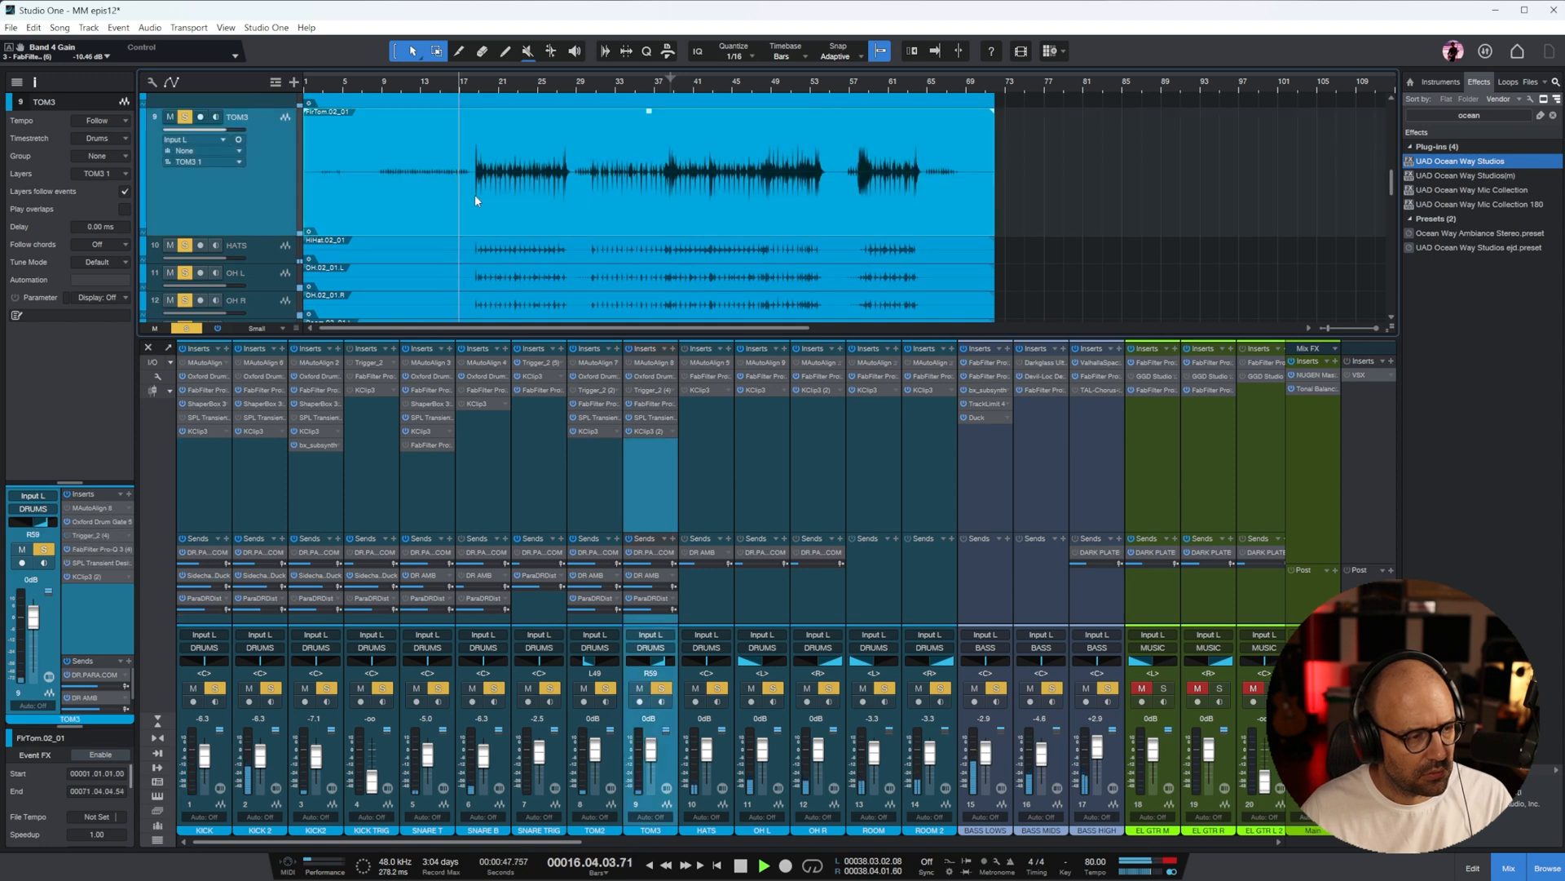
scroll(517, 194, down, 3)
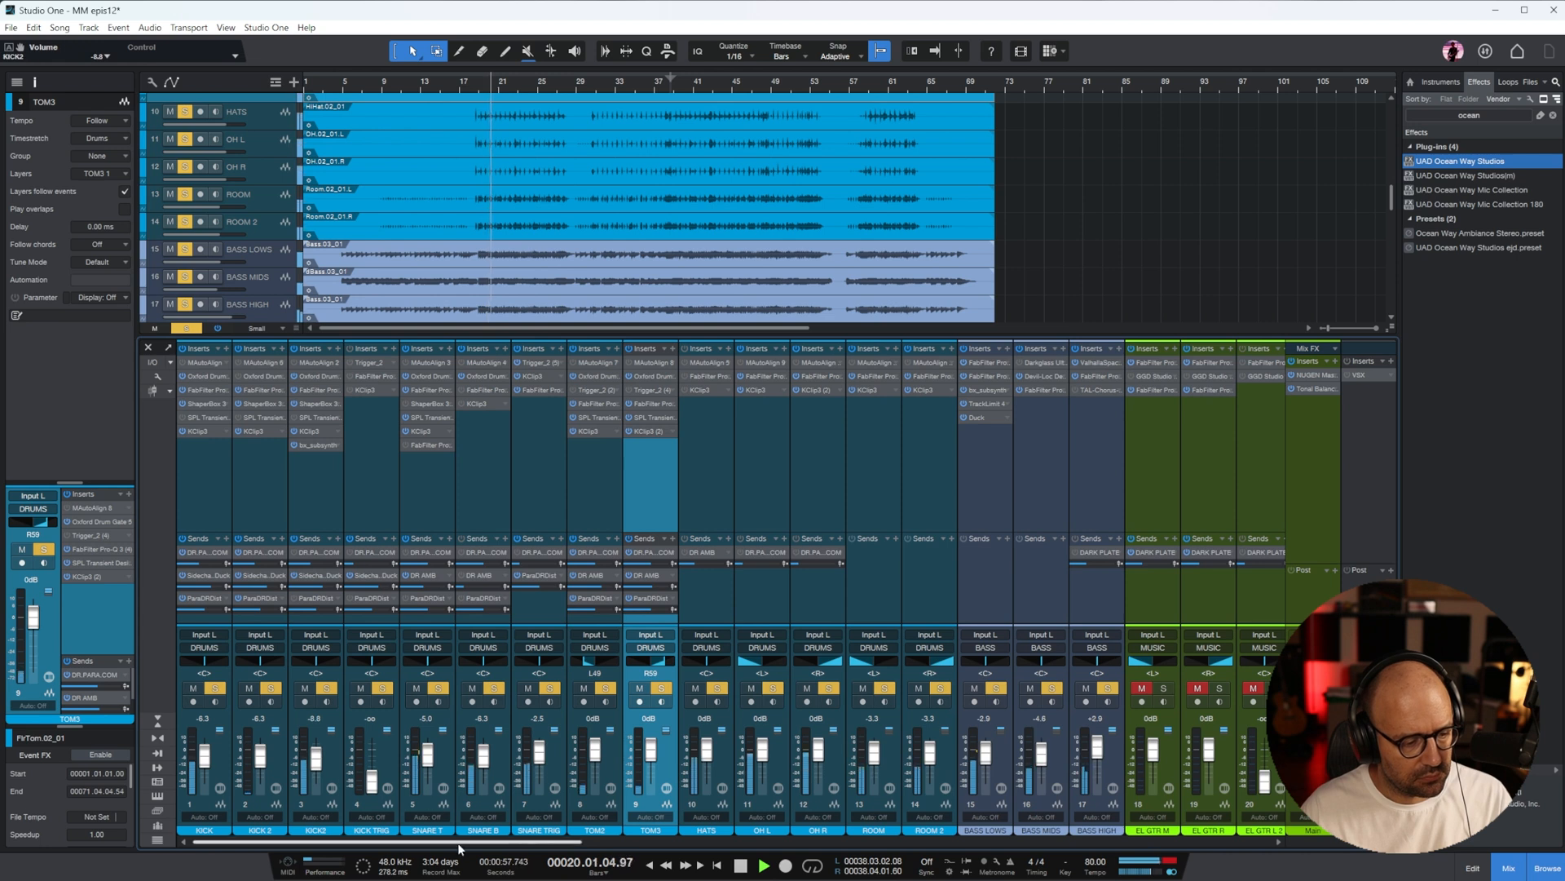
Solo all the electric guitar channels along with the drums, bass and acoustic guitar, and play from bar 4
drag(461, 841, 717, 836)
key(space)
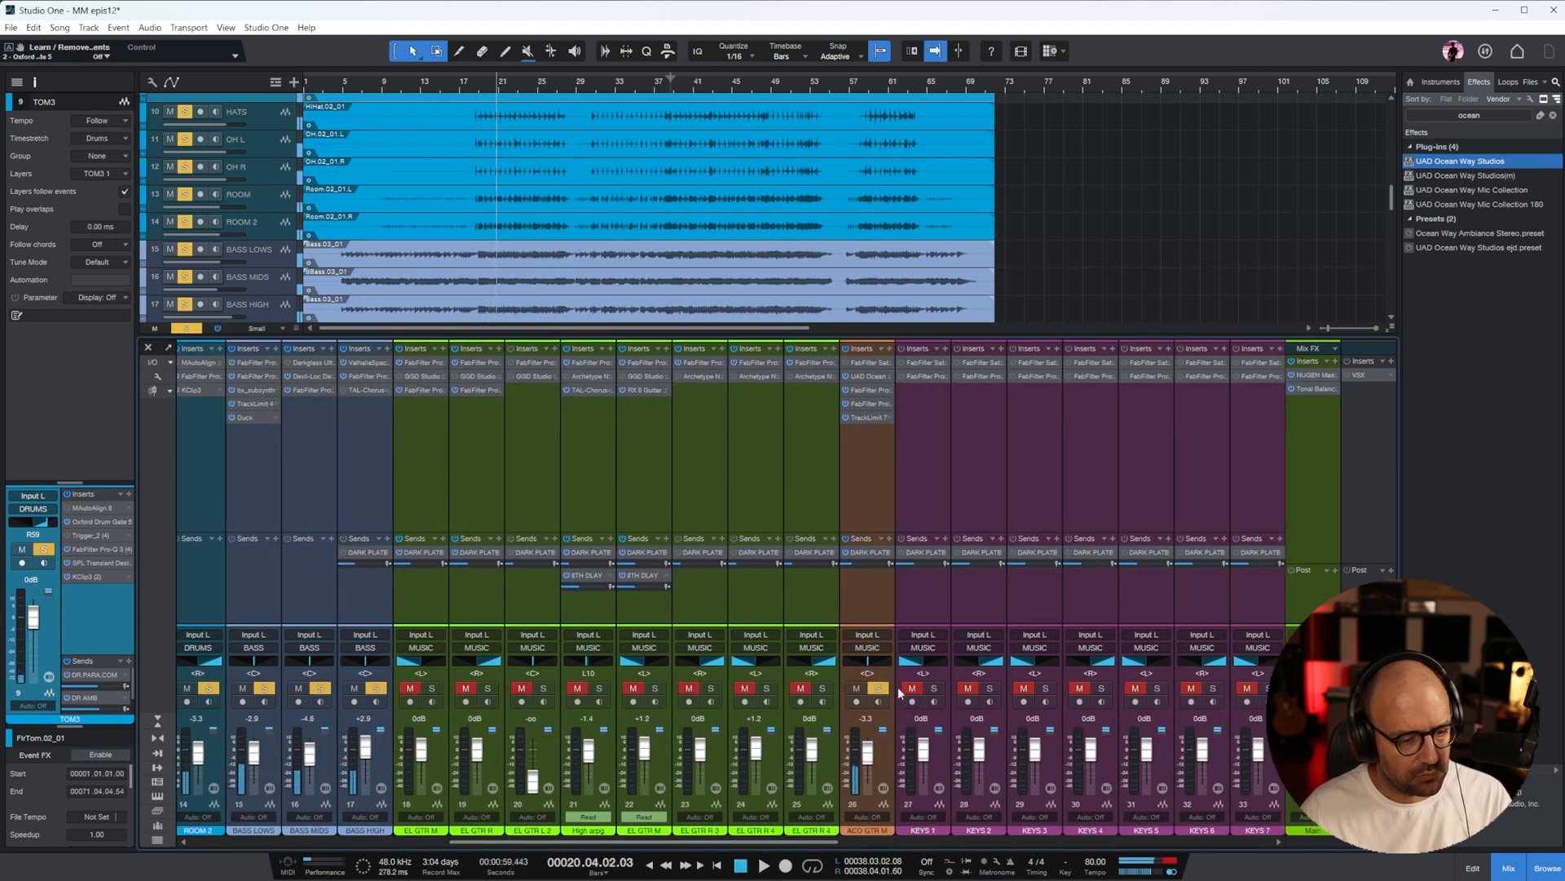
click(871, 681)
click(804, 493)
shift+click(433, 499)
key(s)
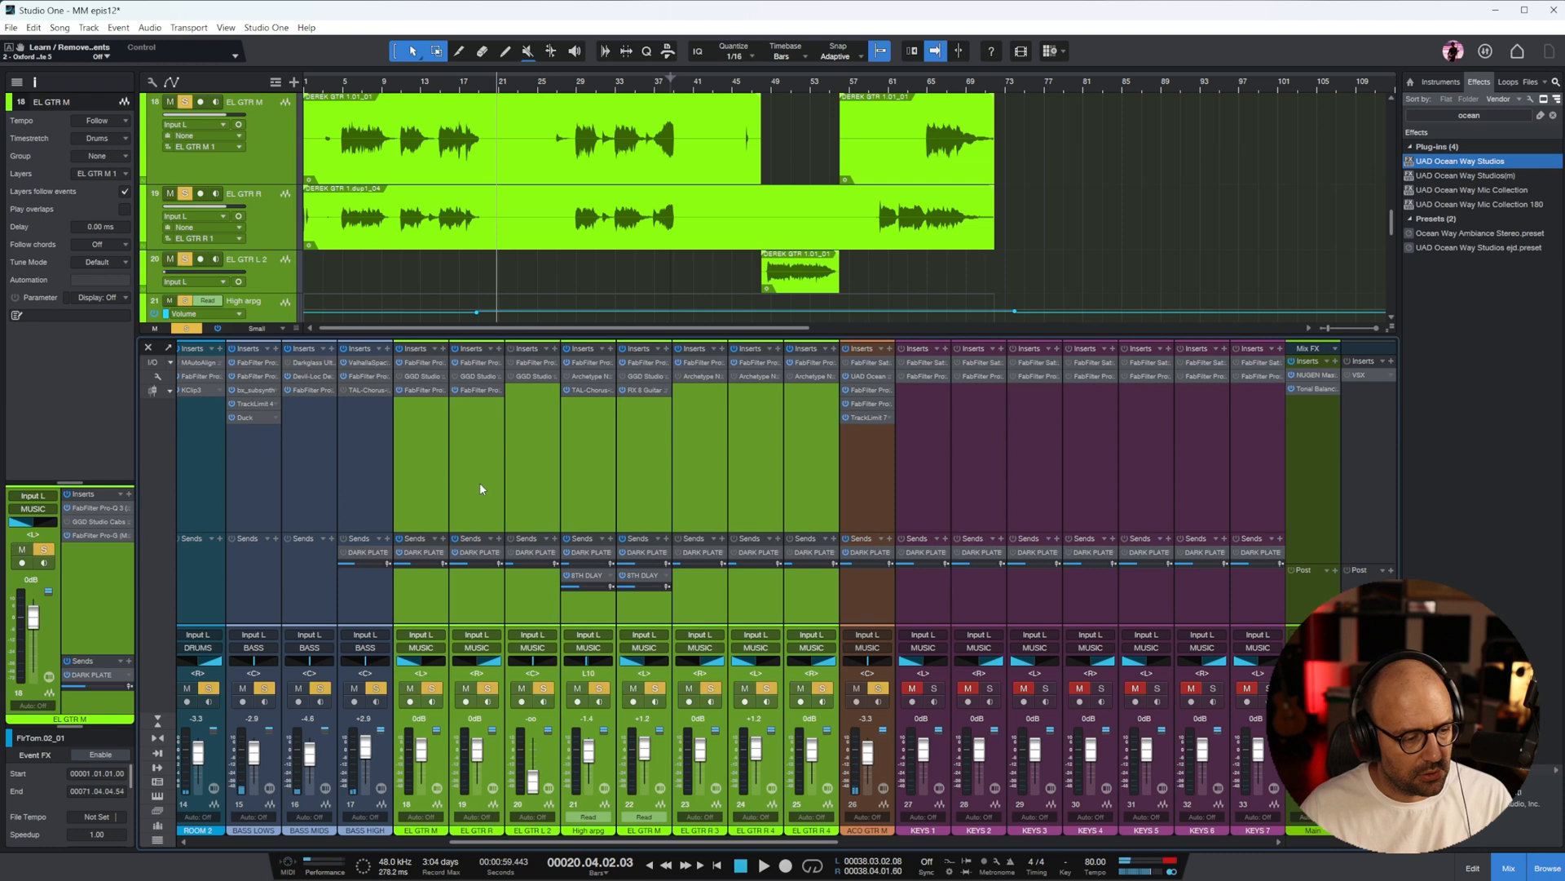
click(332, 83)
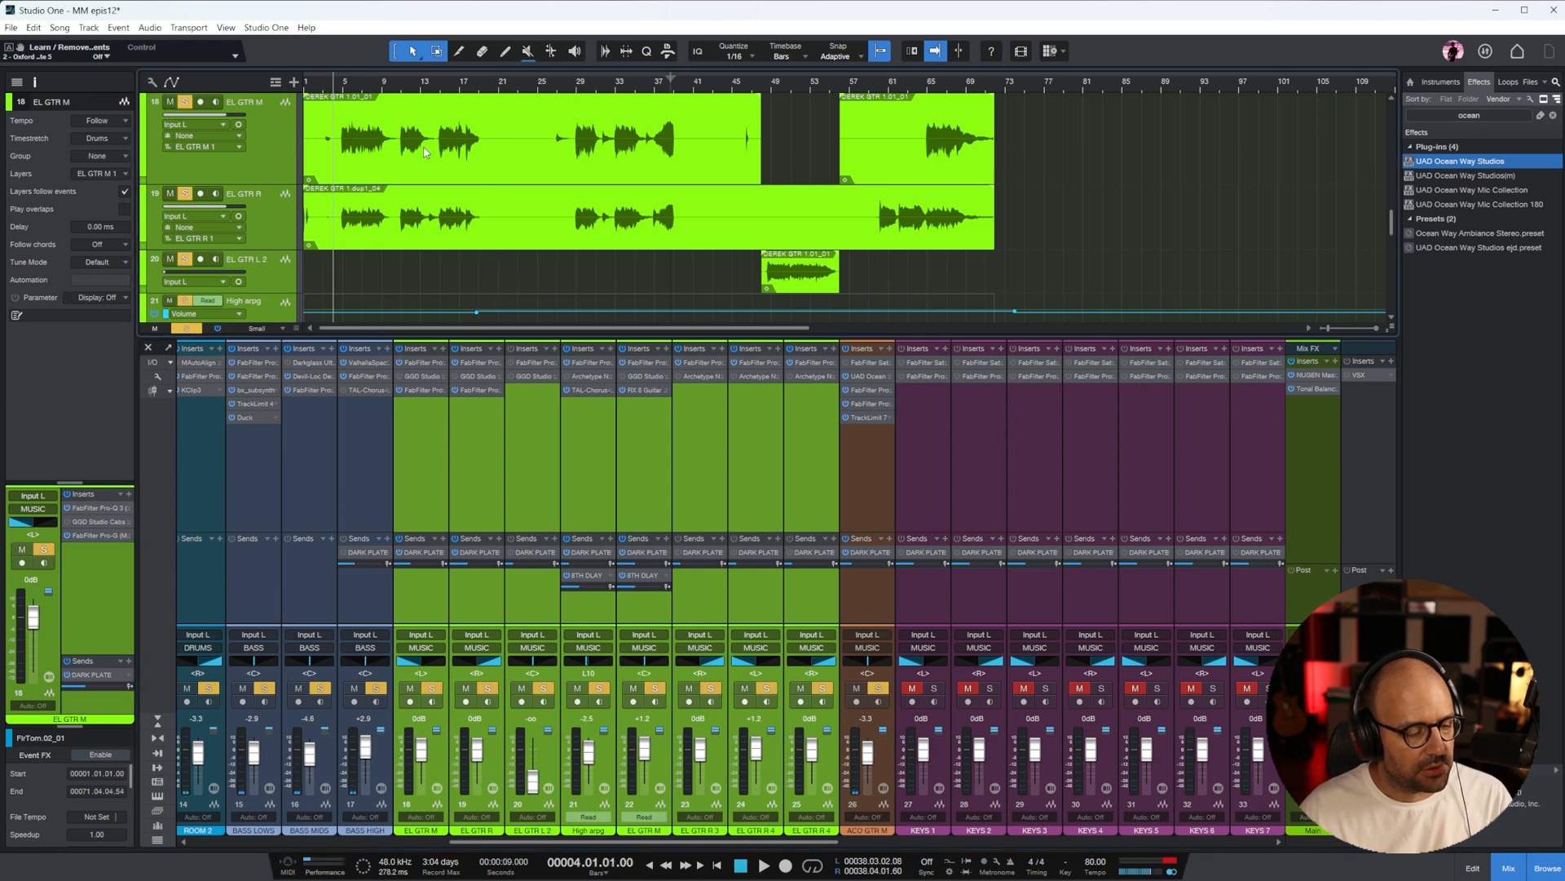
key(space)
While the guitars play, adjust the DARK PLATE send levels on the EL GTR M and EL GTR R channels
scroll(598, 852, left, 2)
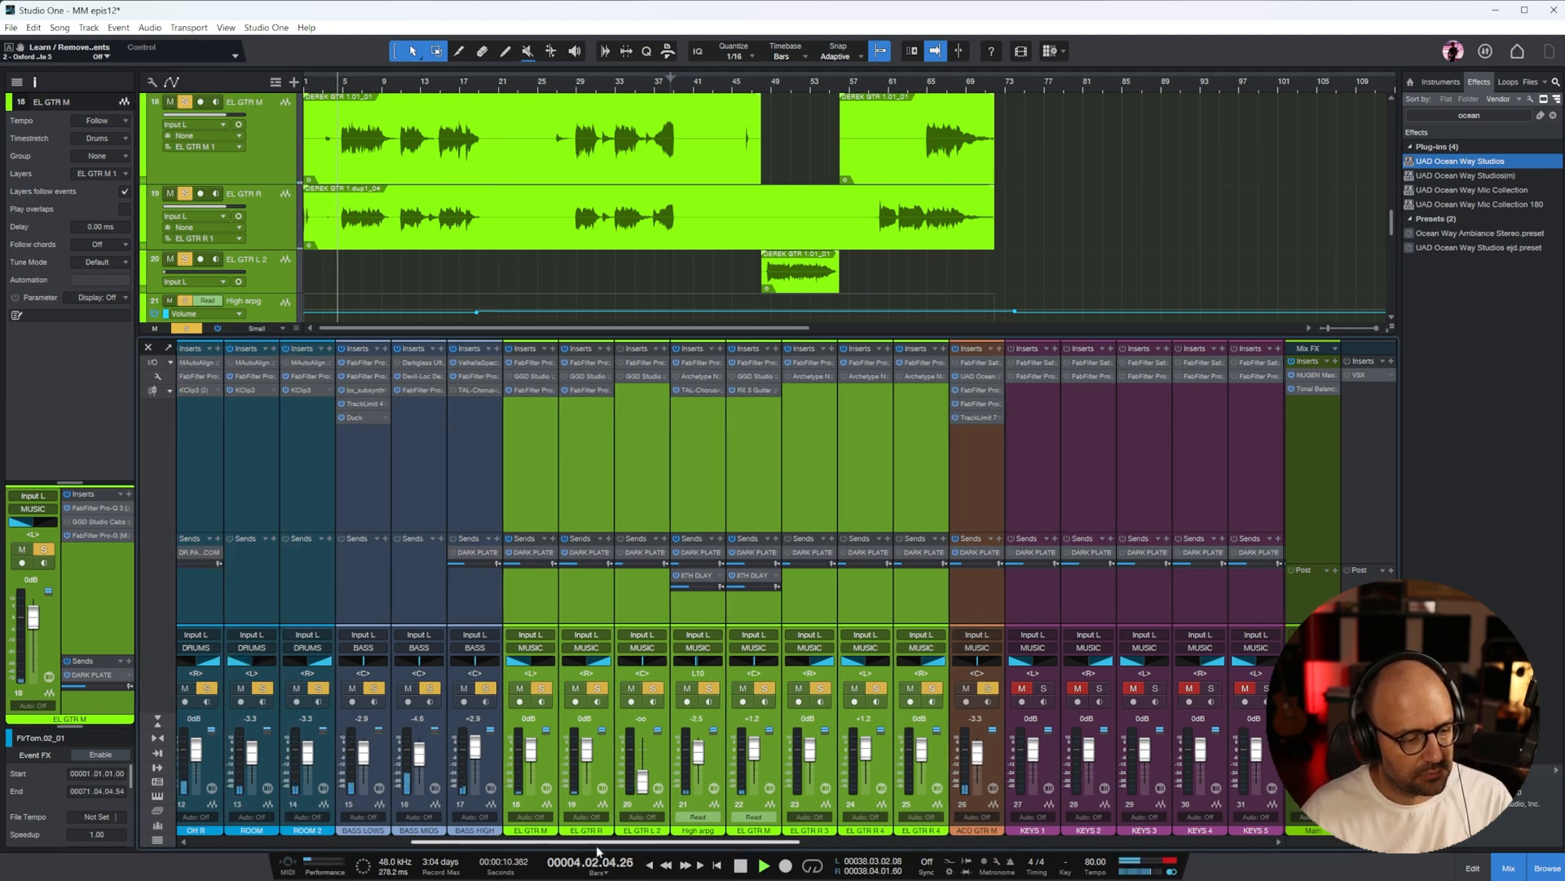
scroll(598, 851, left, 7)
scroll(482, 866, right, 9)
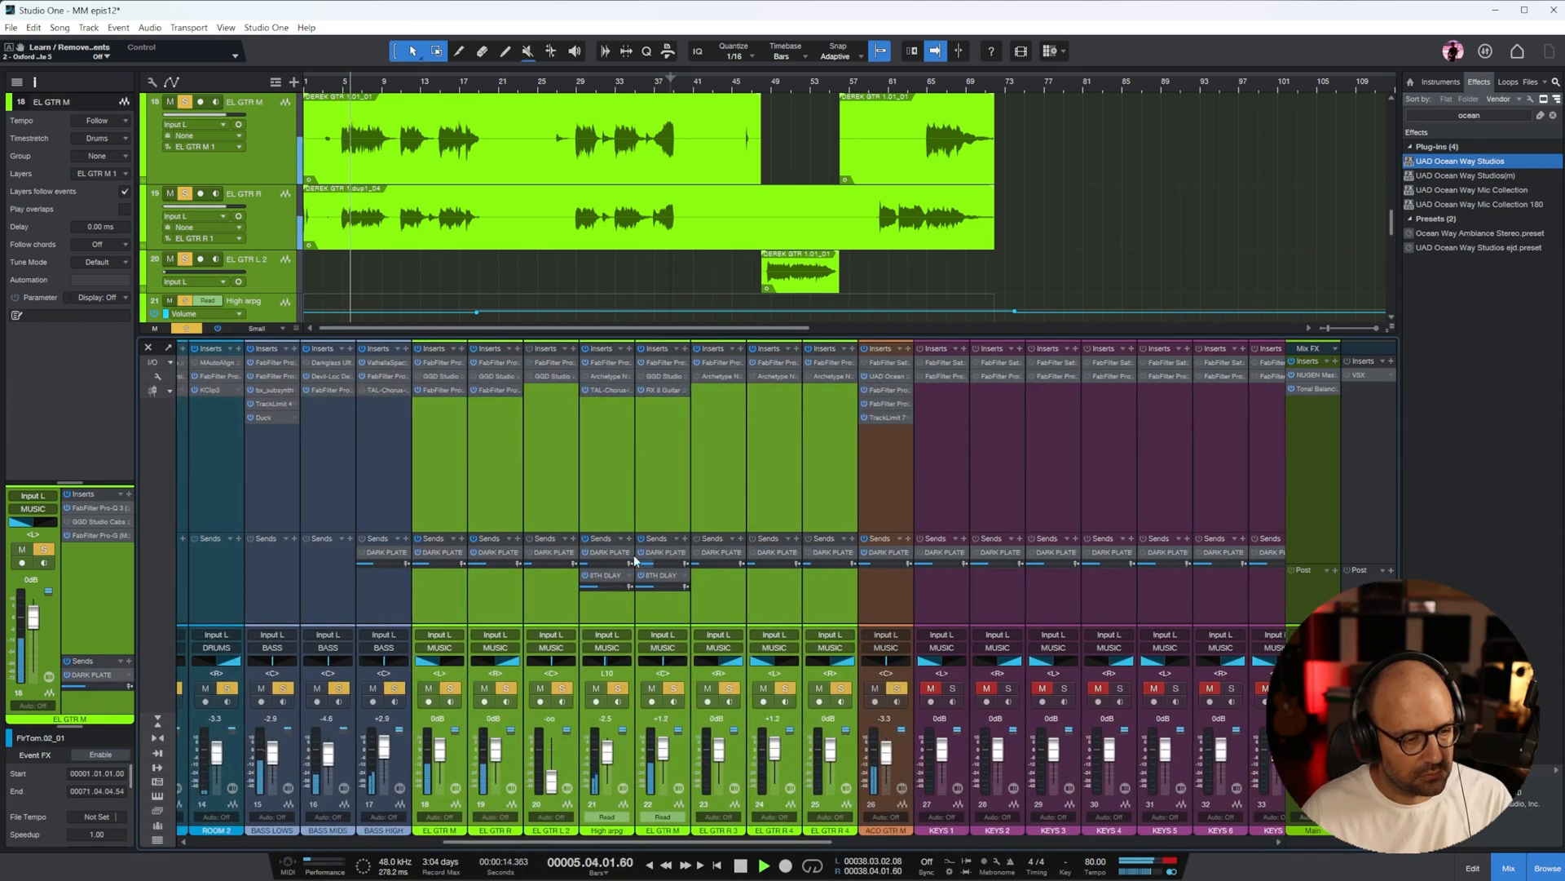
click(615, 477)
click(649, 468)
drag(668, 841, 1191, 819)
drag(1003, 842, 549, 874)
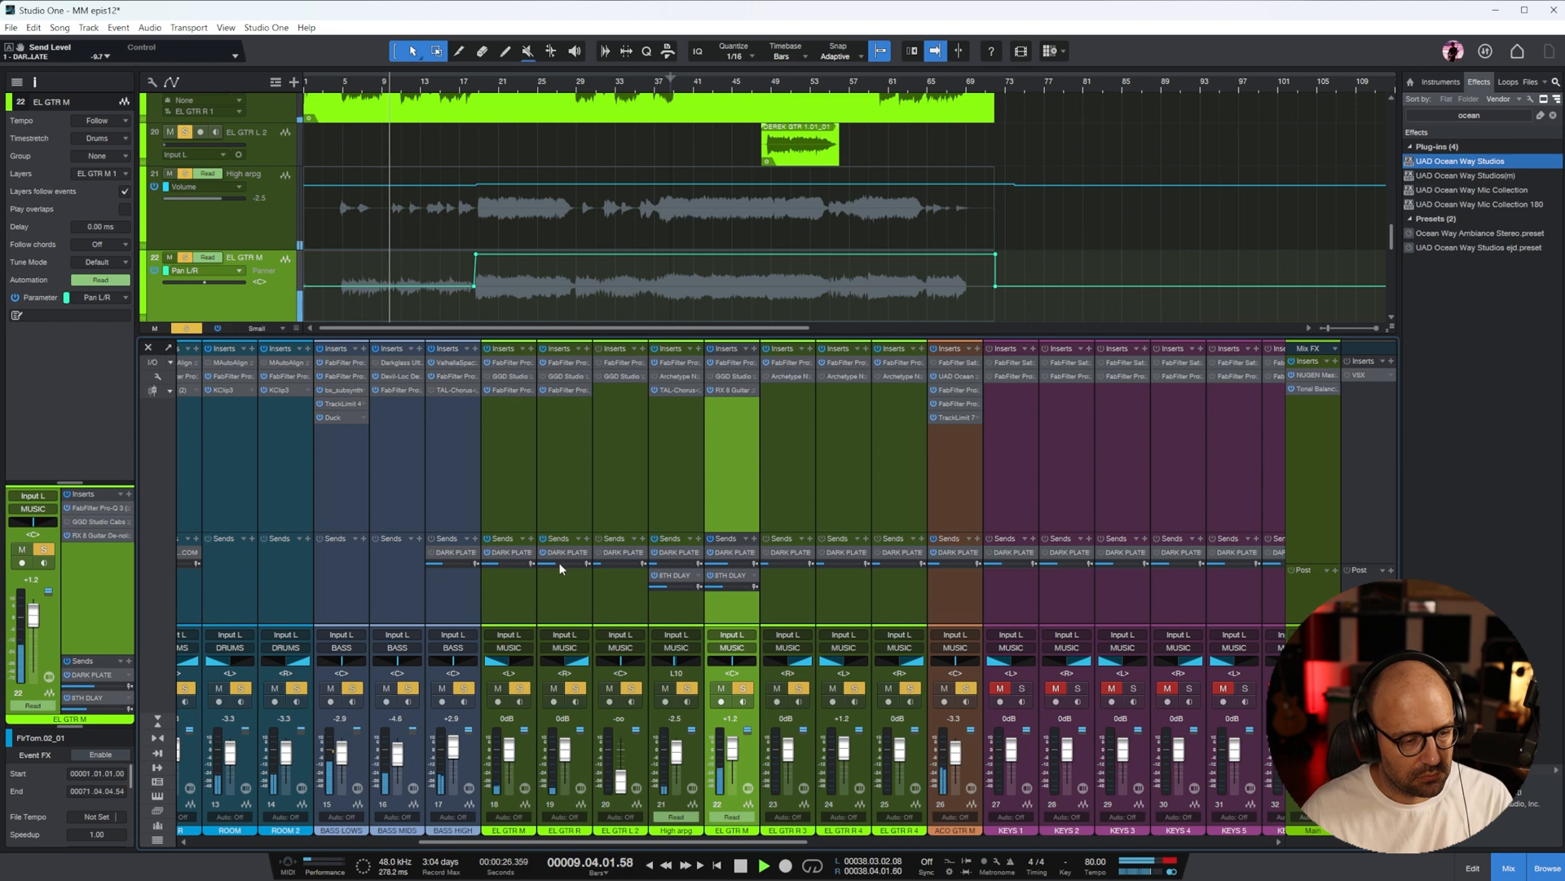
mouse_move(499, 562)
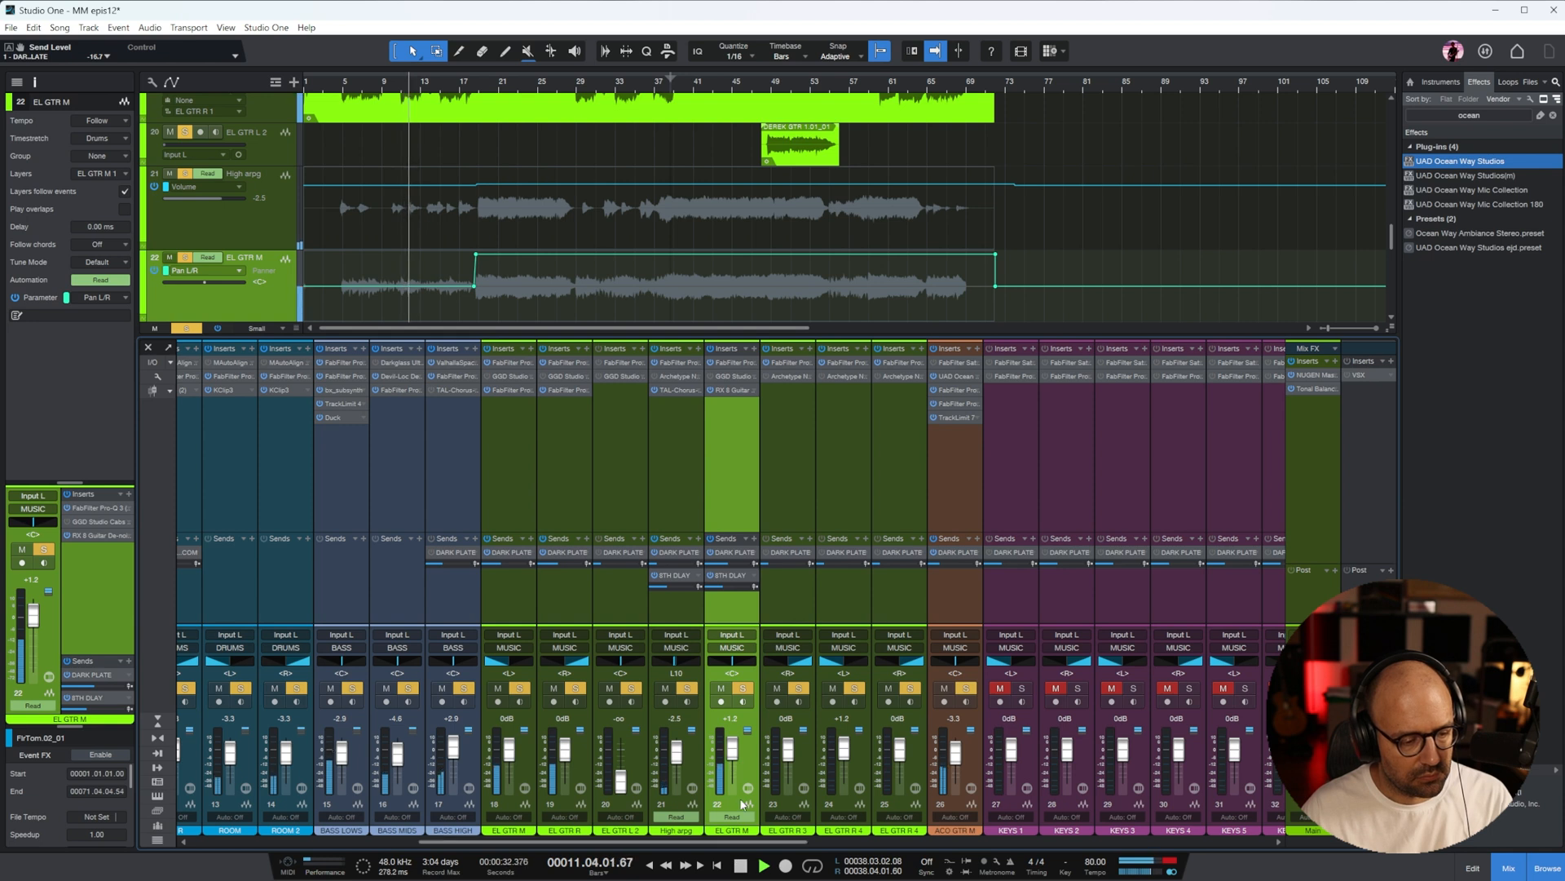
Stop playback, place the cursor at bar 6 for the keys tracks and magnify the displayed waveforms
drag(732, 842, 870, 842)
key(space)
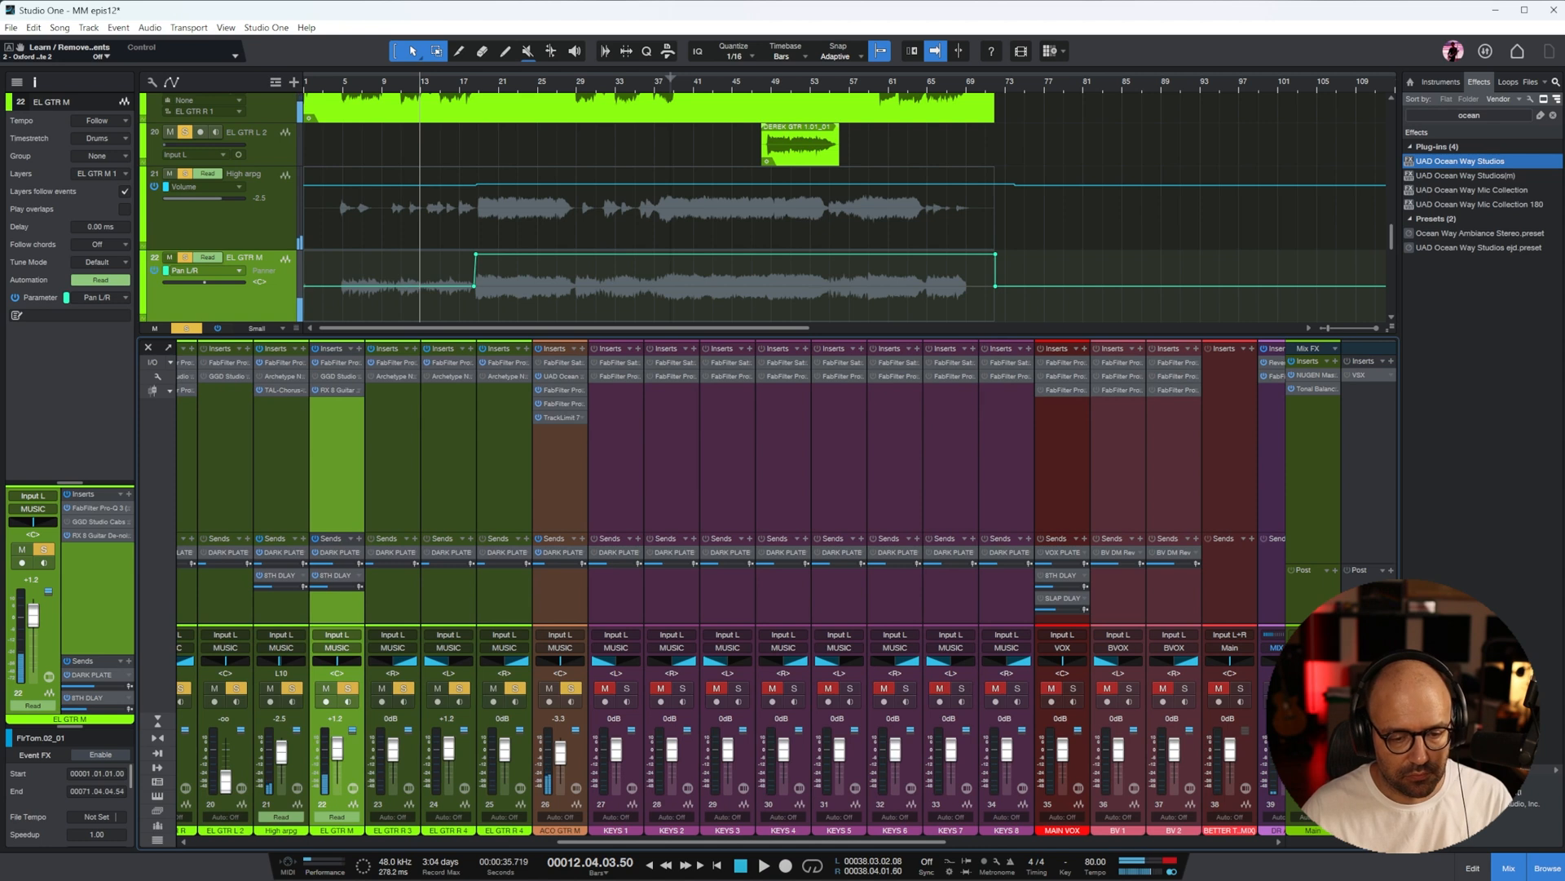
click(624, 473)
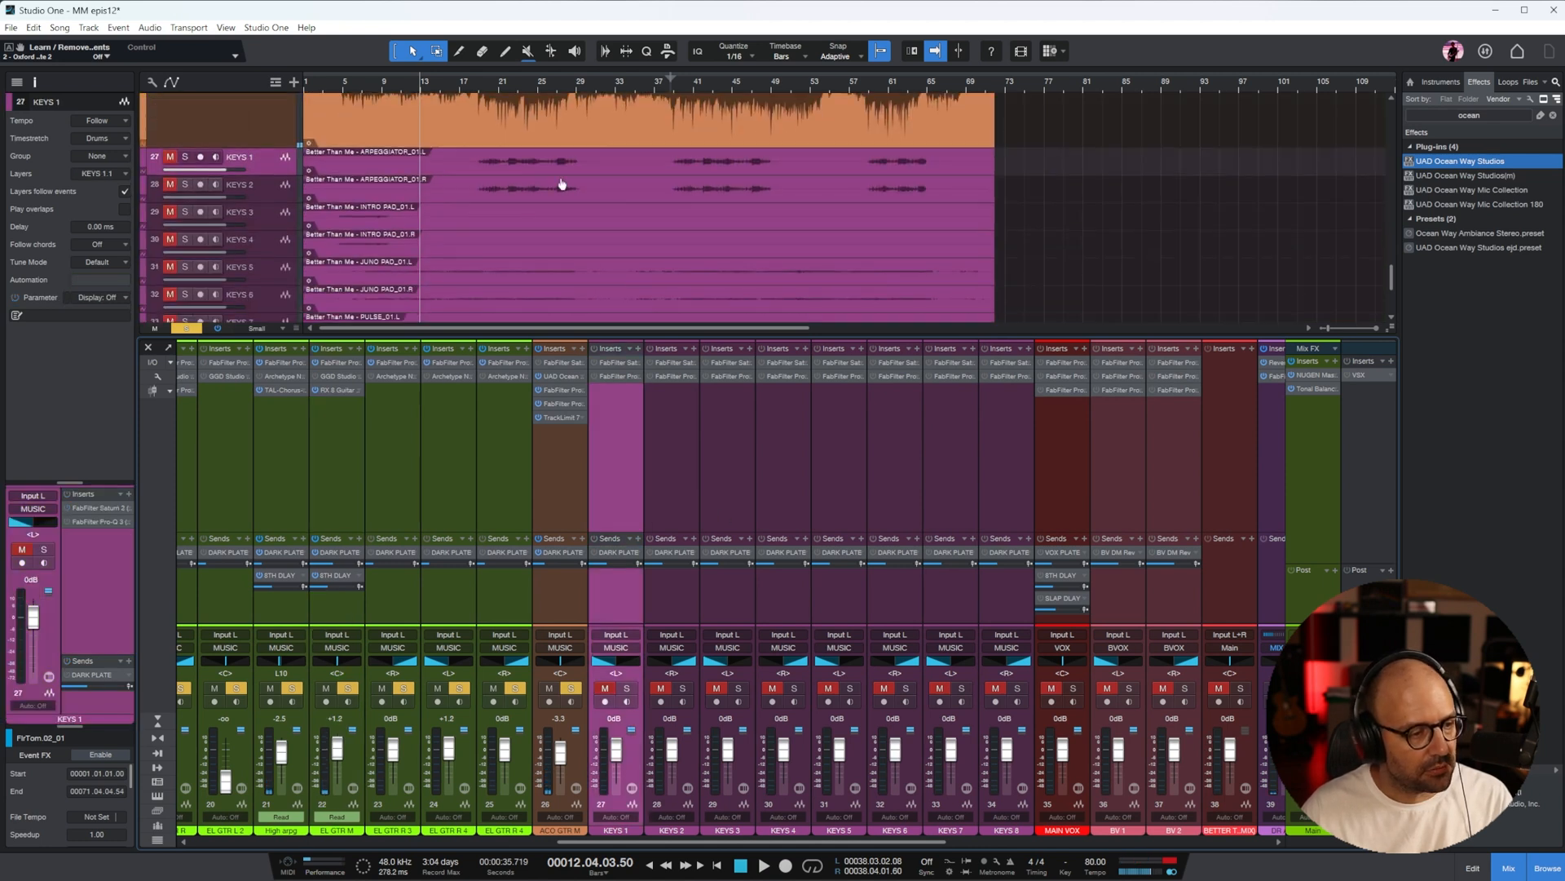
click(350, 102)
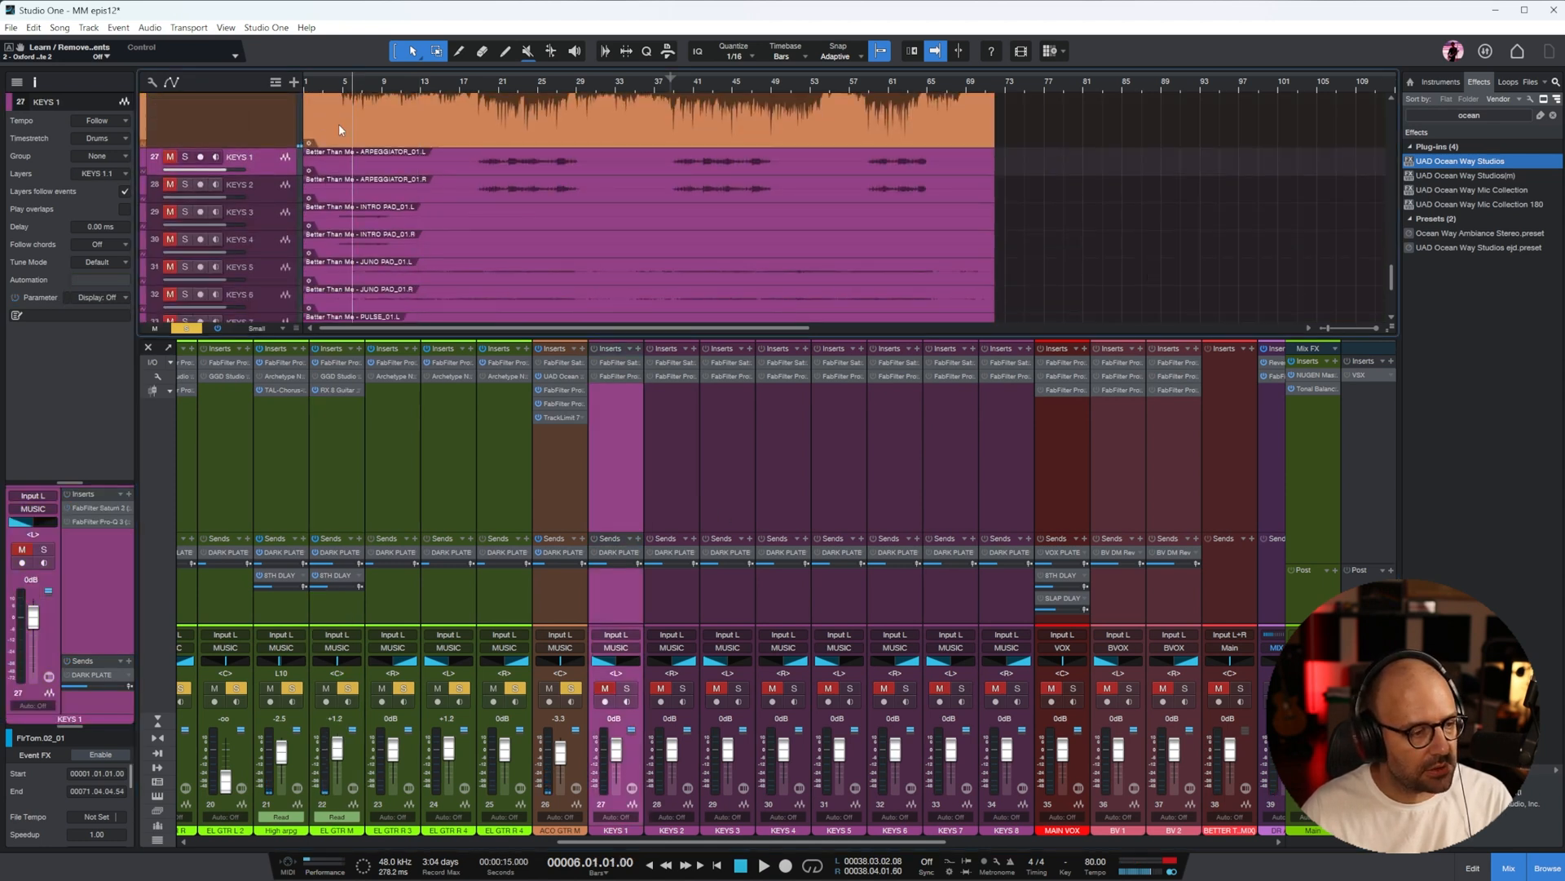
drag(1391, 327, 1387, 384)
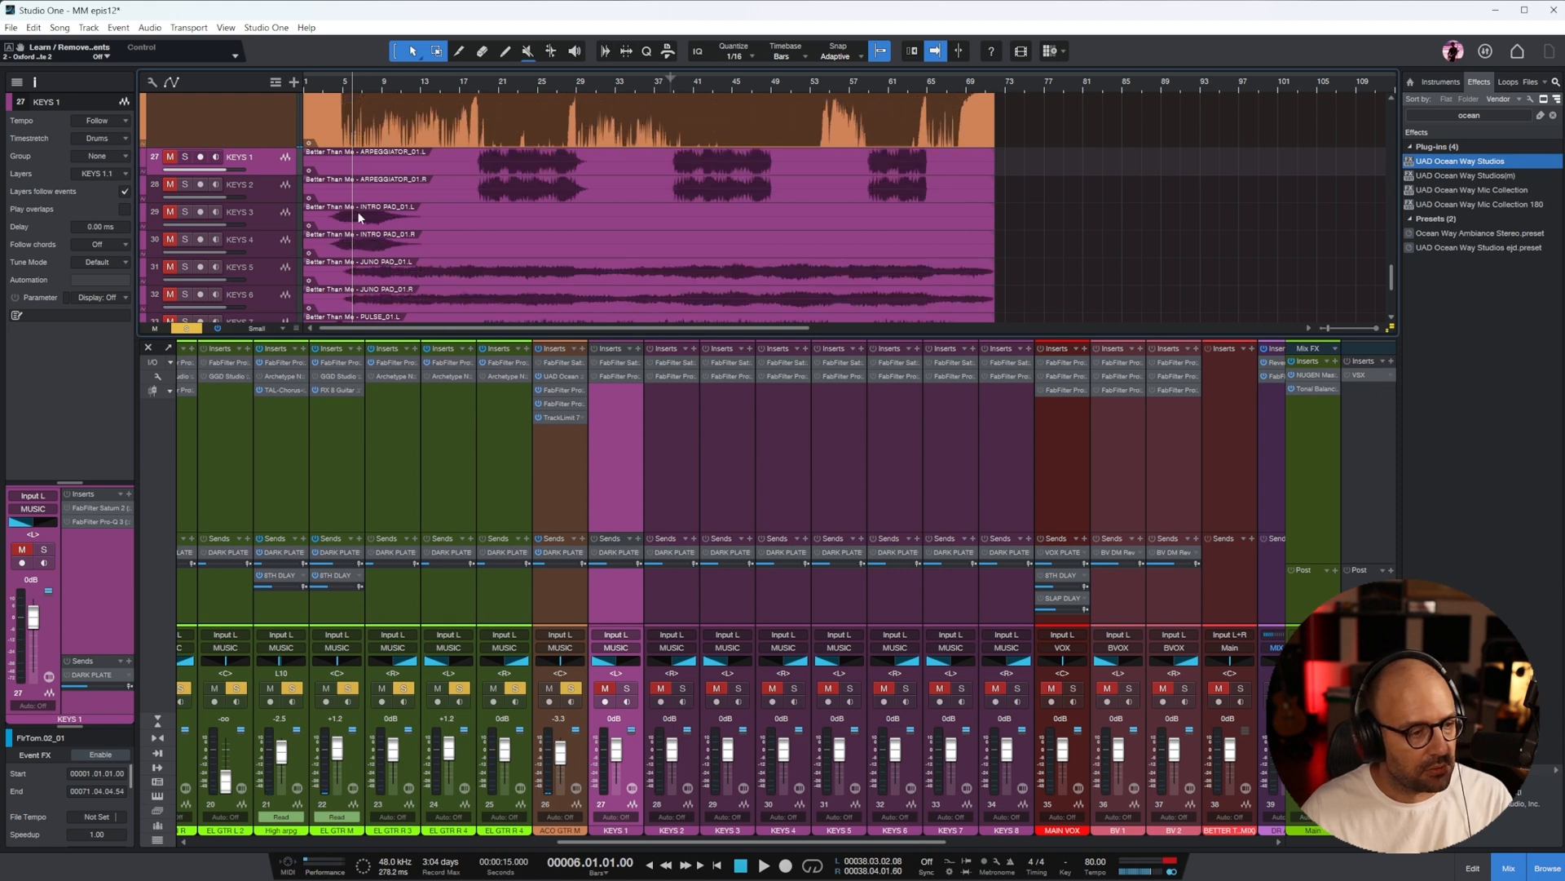
Add the KEYS 3 and KEYS 4 intro pad tracks to the soloed channels
click(259, 215)
shift+click(267, 240)
key(s)
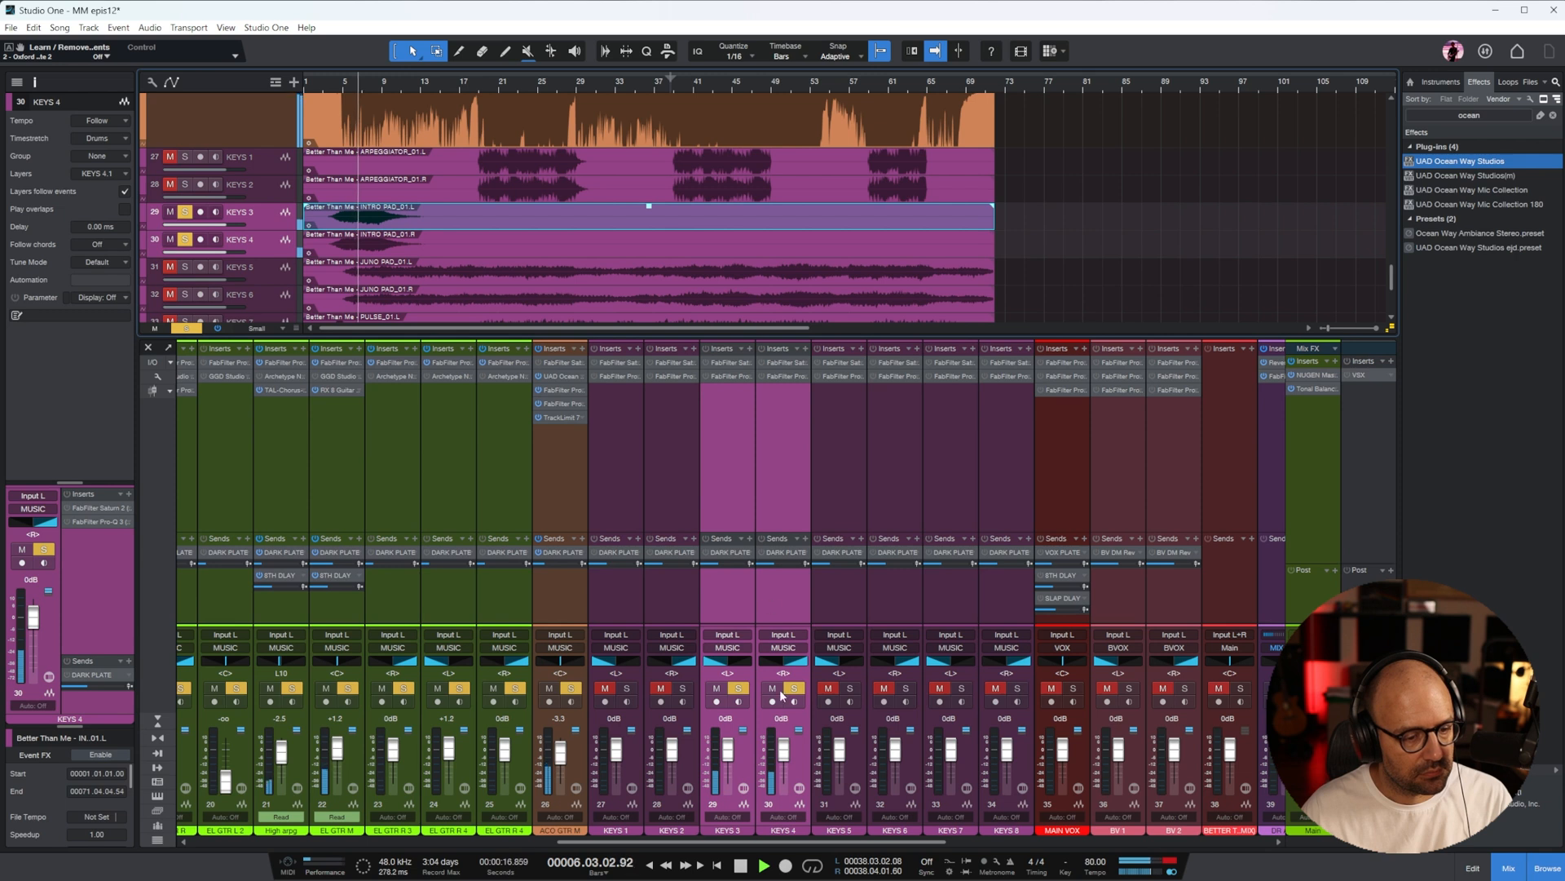
Clear all solos and play from about bar 5 with only the KEYS 3 and KEYS 4 intro pads soloed, selecting KEYS 3
key(space)
click(186, 327)
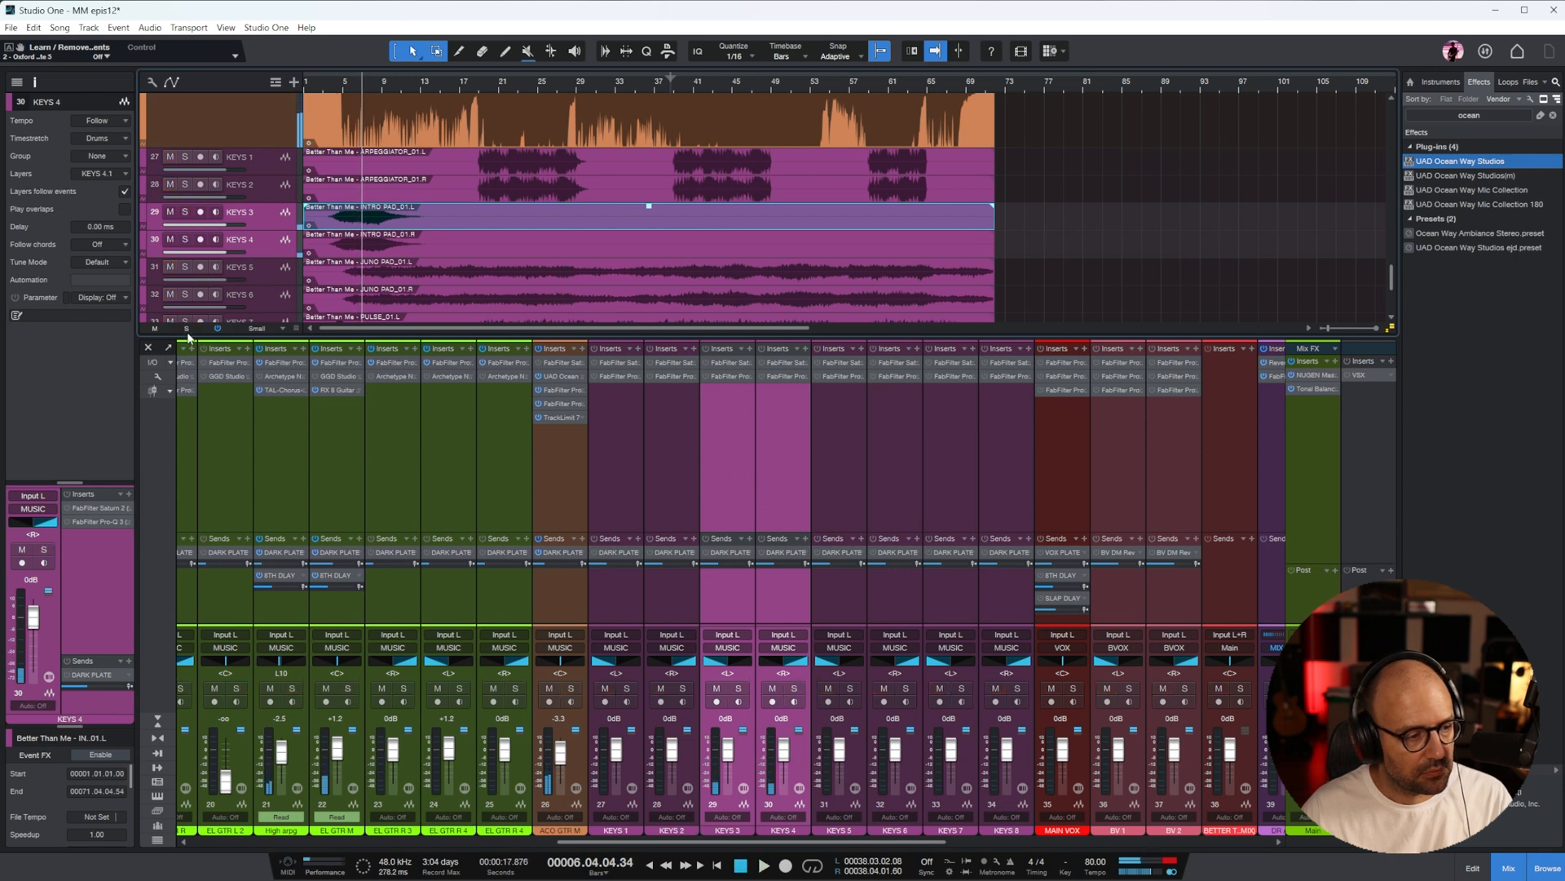
click(346, 86)
key(space)
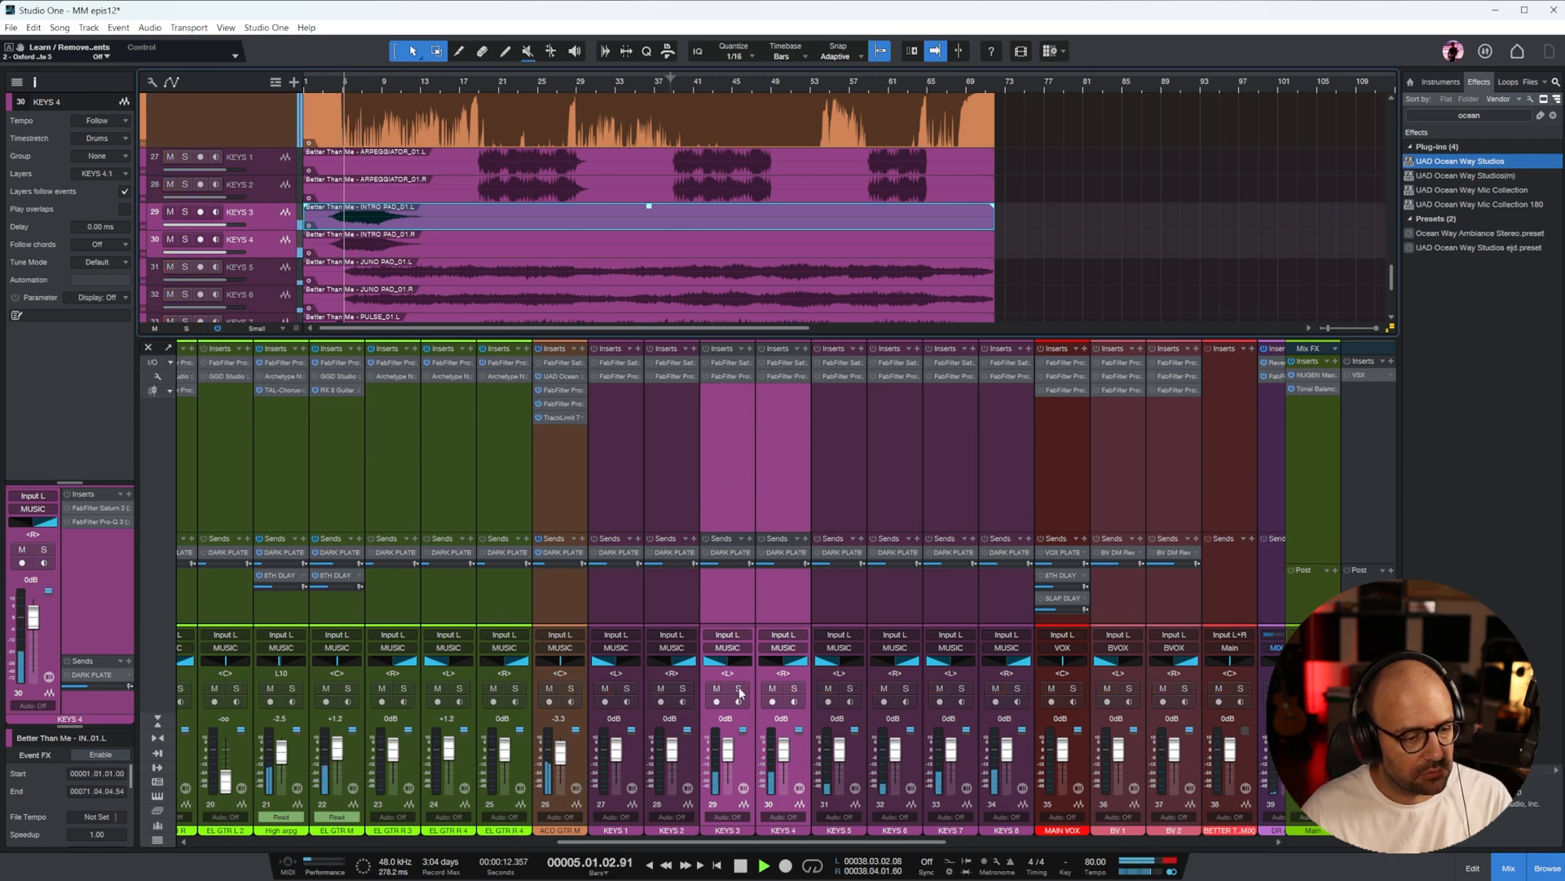
click(739, 687)
click(796, 687)
click(728, 451)
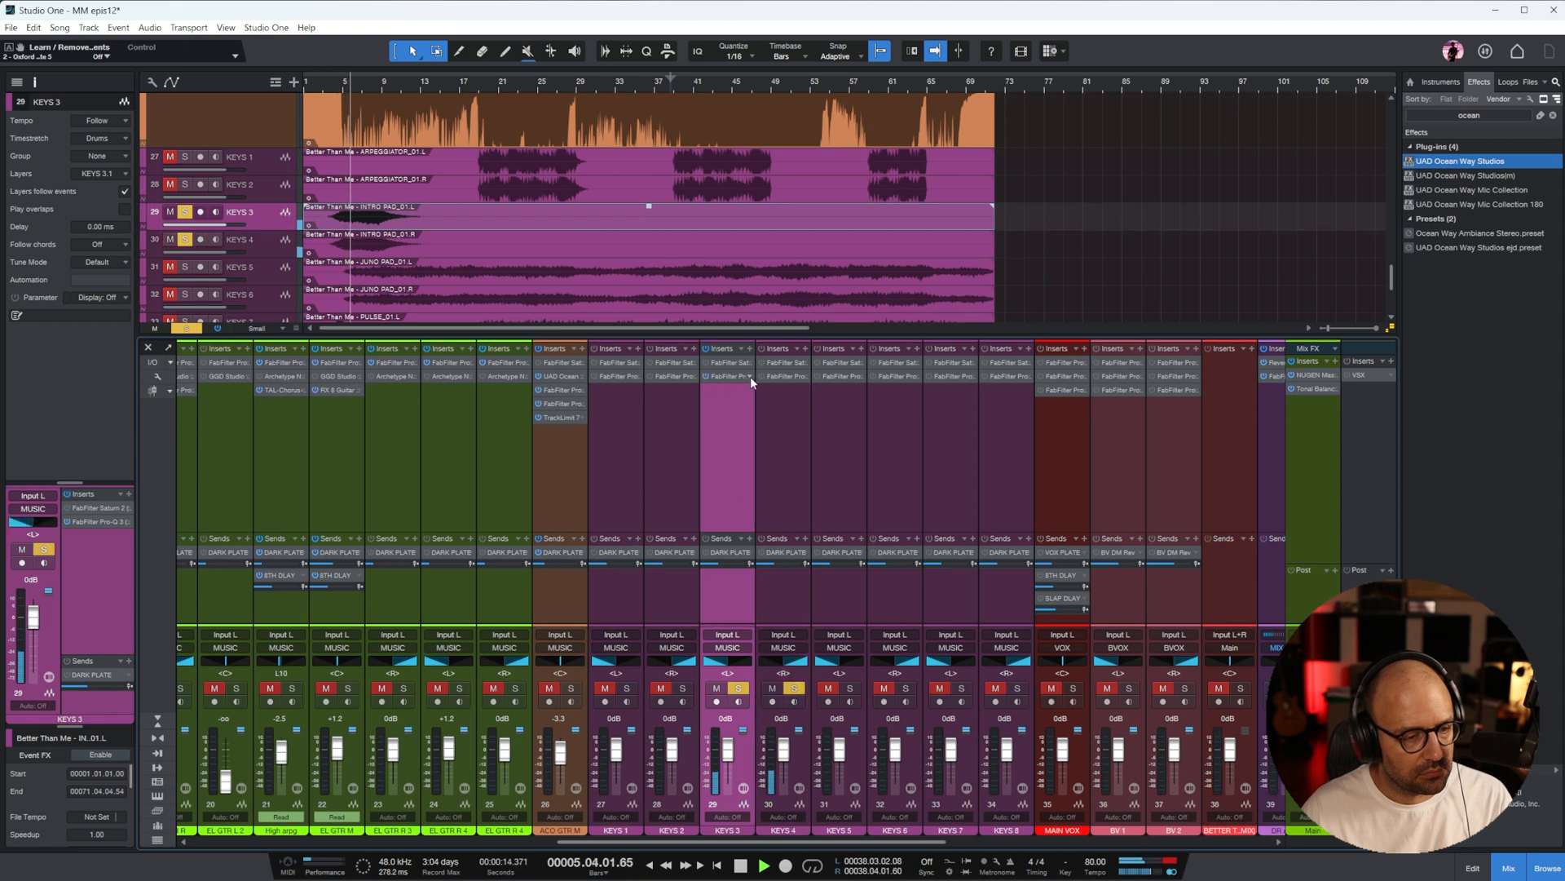
Move both bands of the KEYS 3 Pro-Q 3 up, putting the low cut at about 343 Hz, and match the KEYS 4 EQ to it
click(721, 378)
drag(1471, 225, 694, 270)
drag(554, 445, 724, 561)
drag(582, 478, 722, 487)
click(1144, 270)
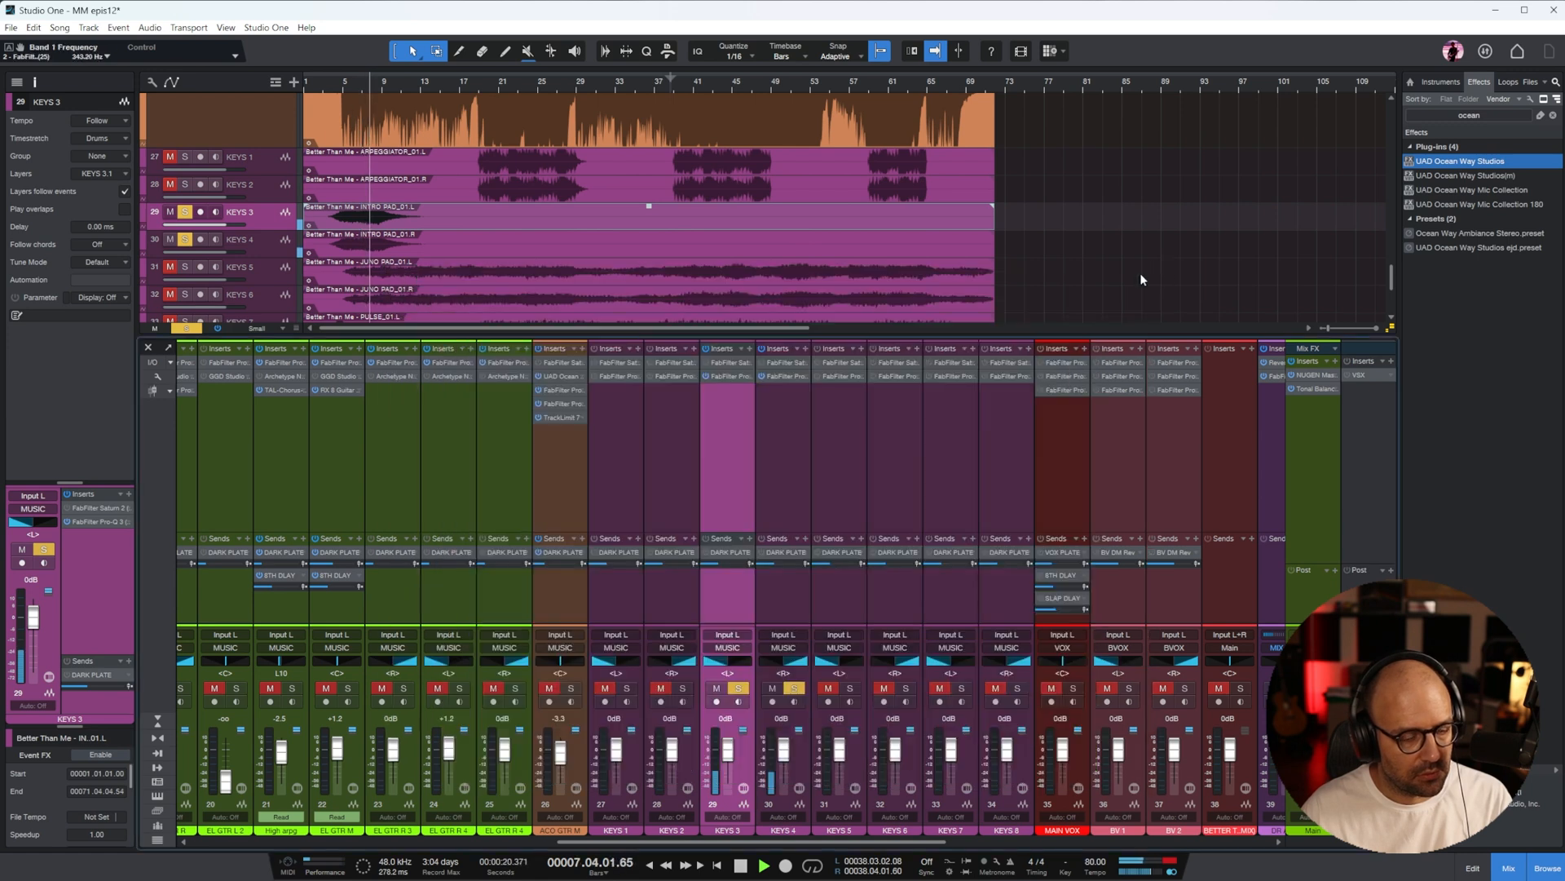
click(782, 375)
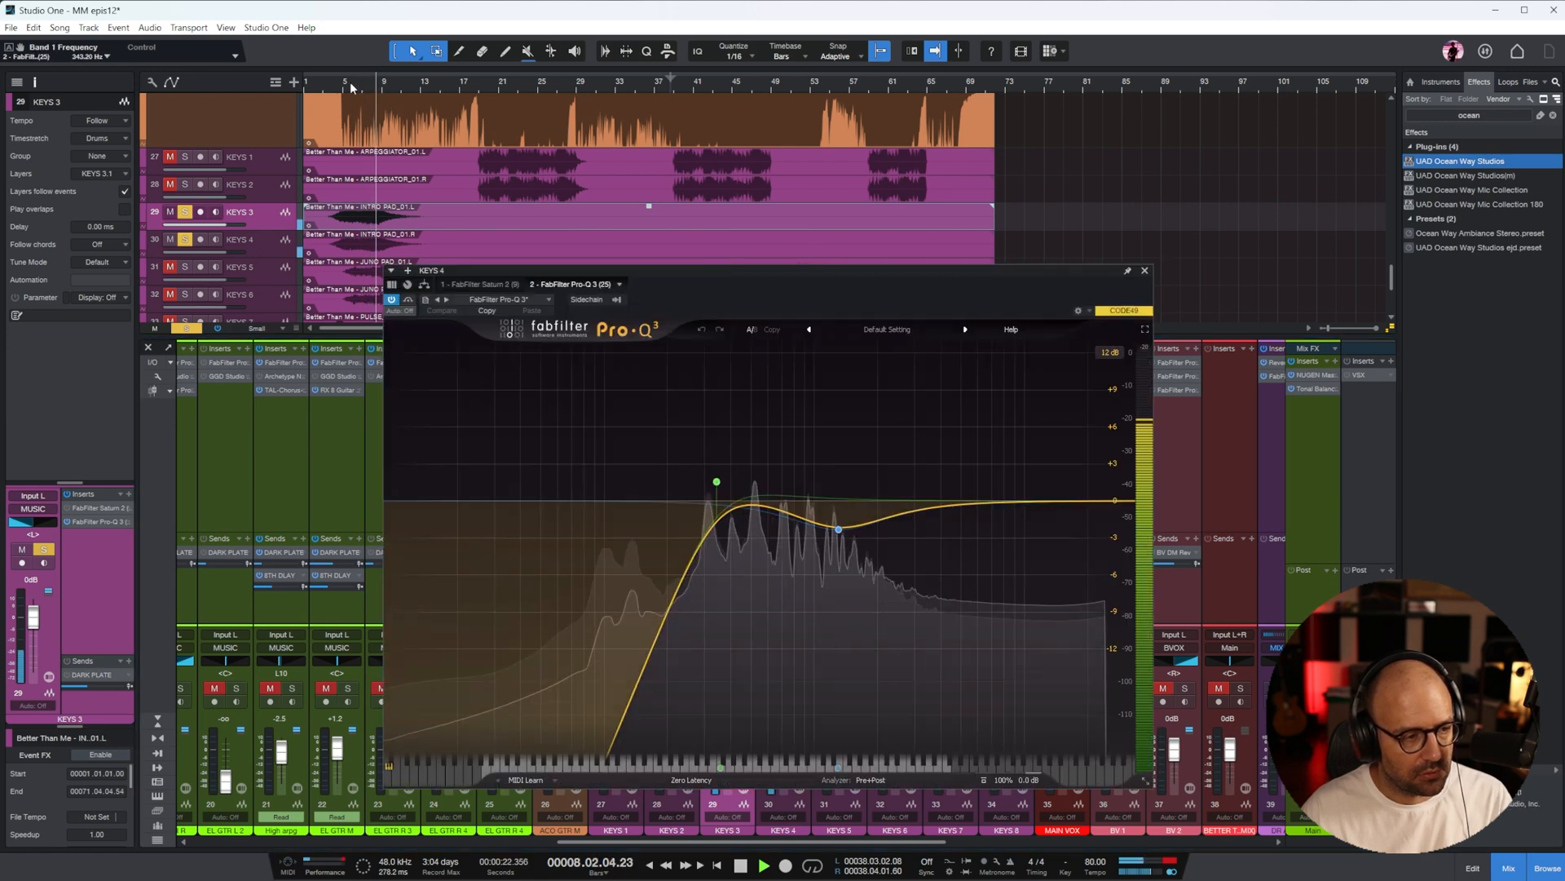
click(1145, 272)
Clear the KEYS 3 and KEYS 4 solos and play with only the KEYS 5 and KEYS 6 Juno pads soloed
key(space)
click(739, 688)
click(794, 689)
click(845, 506)
shift+click(902, 492)
key(s)
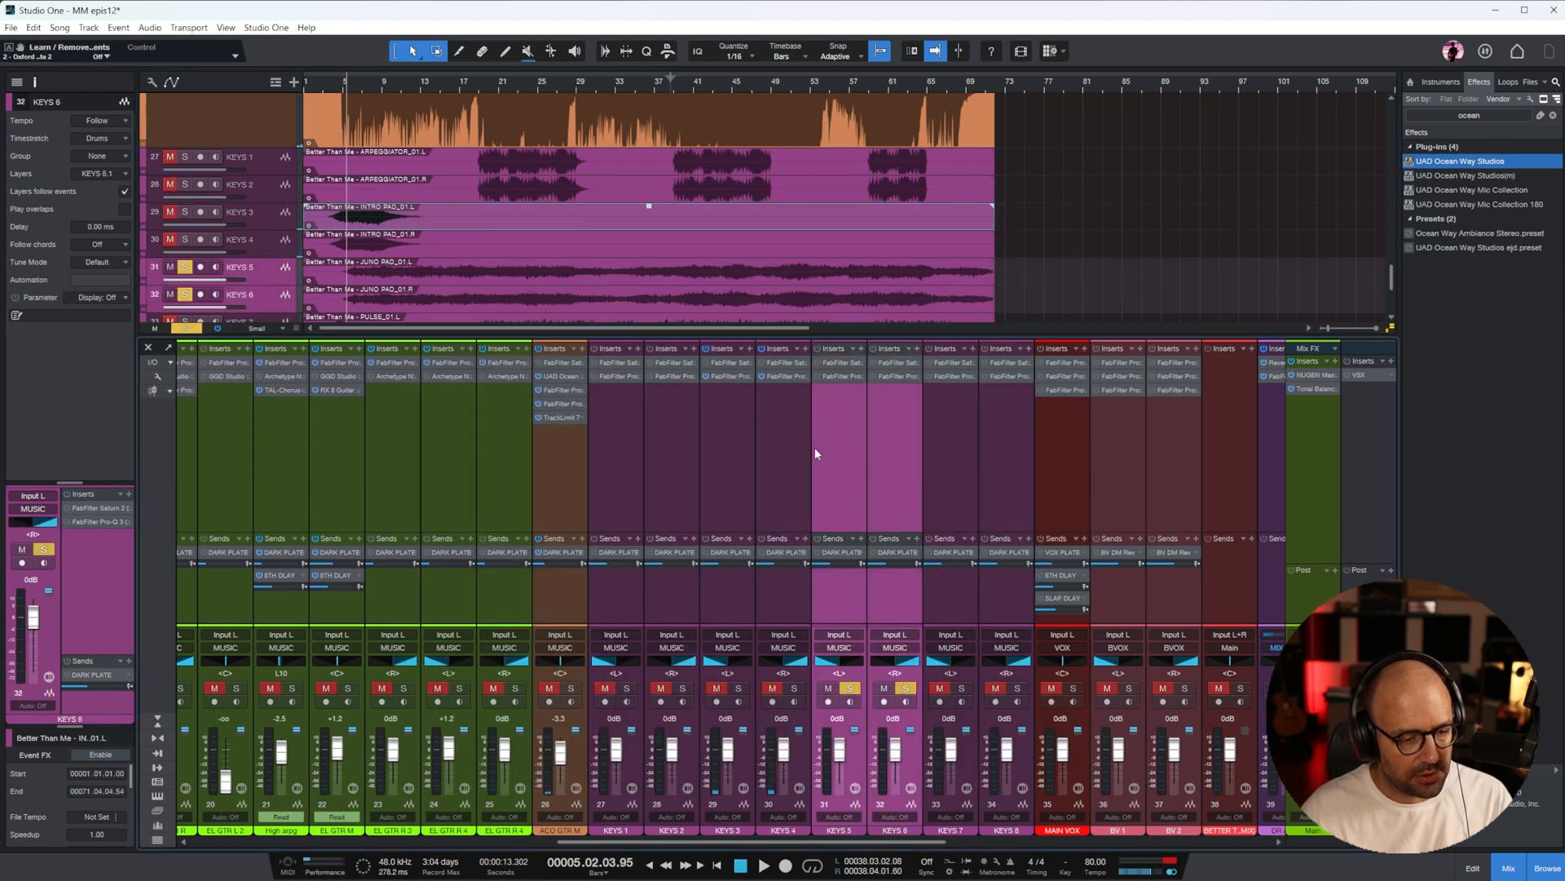
scroll(535, 219, down, 2)
key(space)
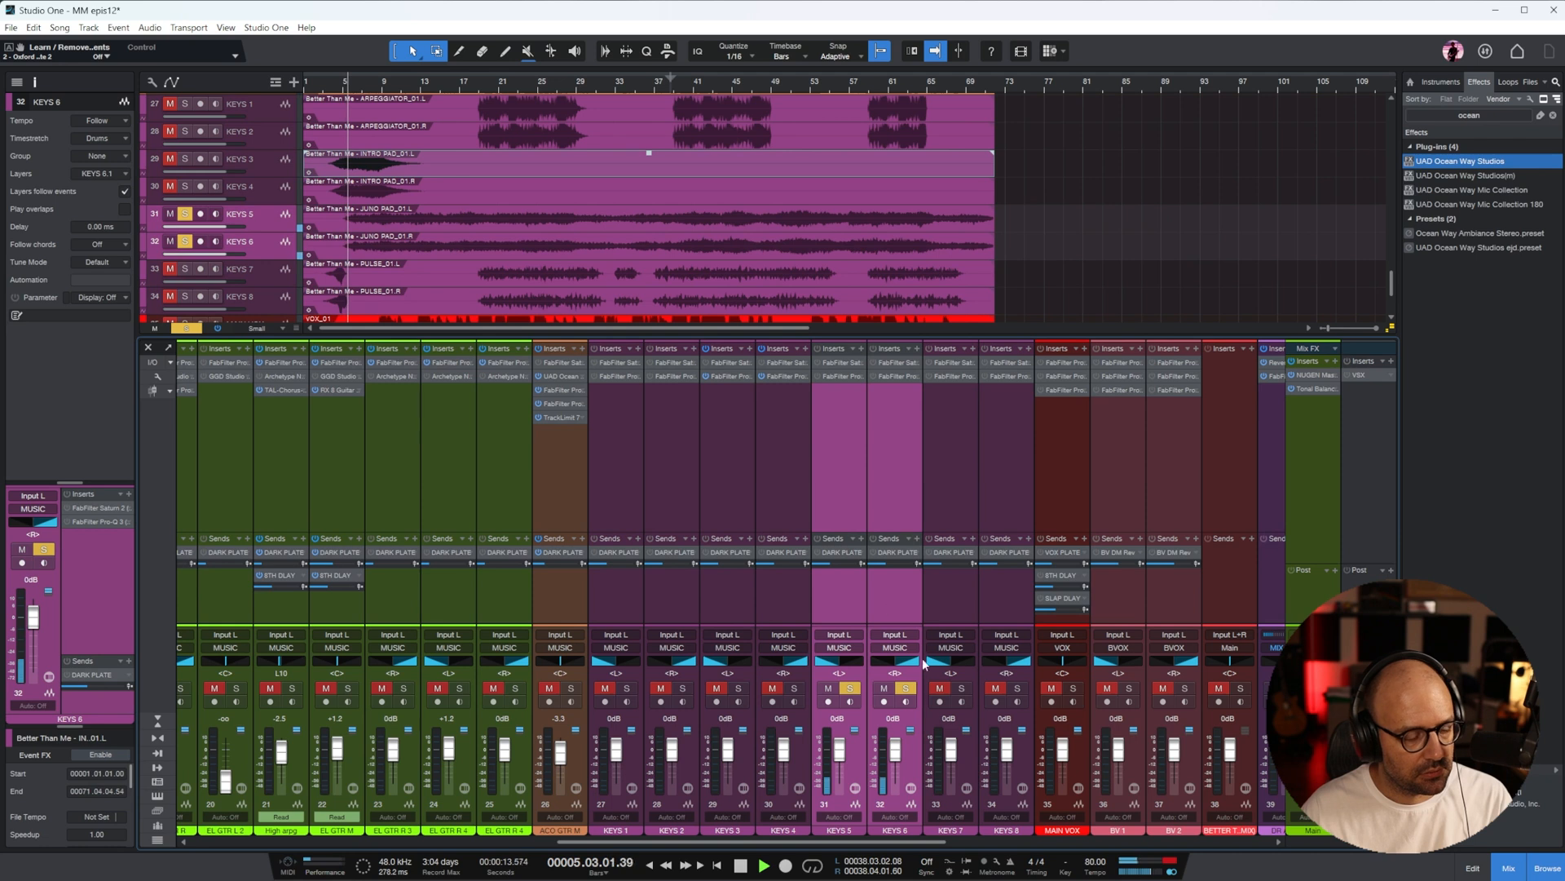
In the KEYS 5 Pro-Q 3, move both bands up so that the low cut sits at about 480 Hz
double_click(835, 377)
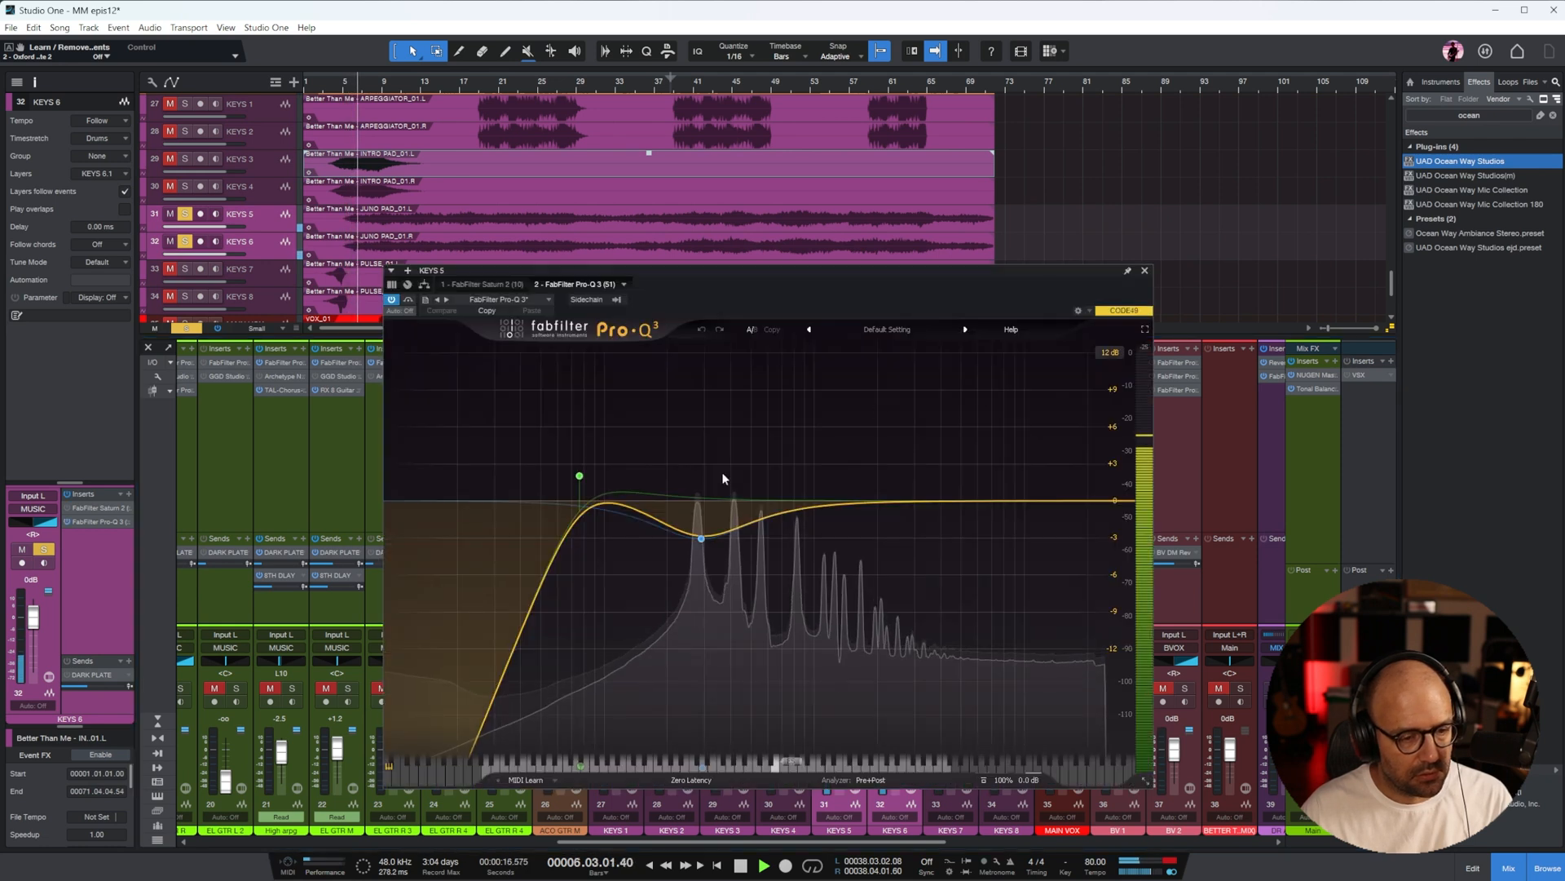
click(580, 477)
drag(580, 477, 740, 493)
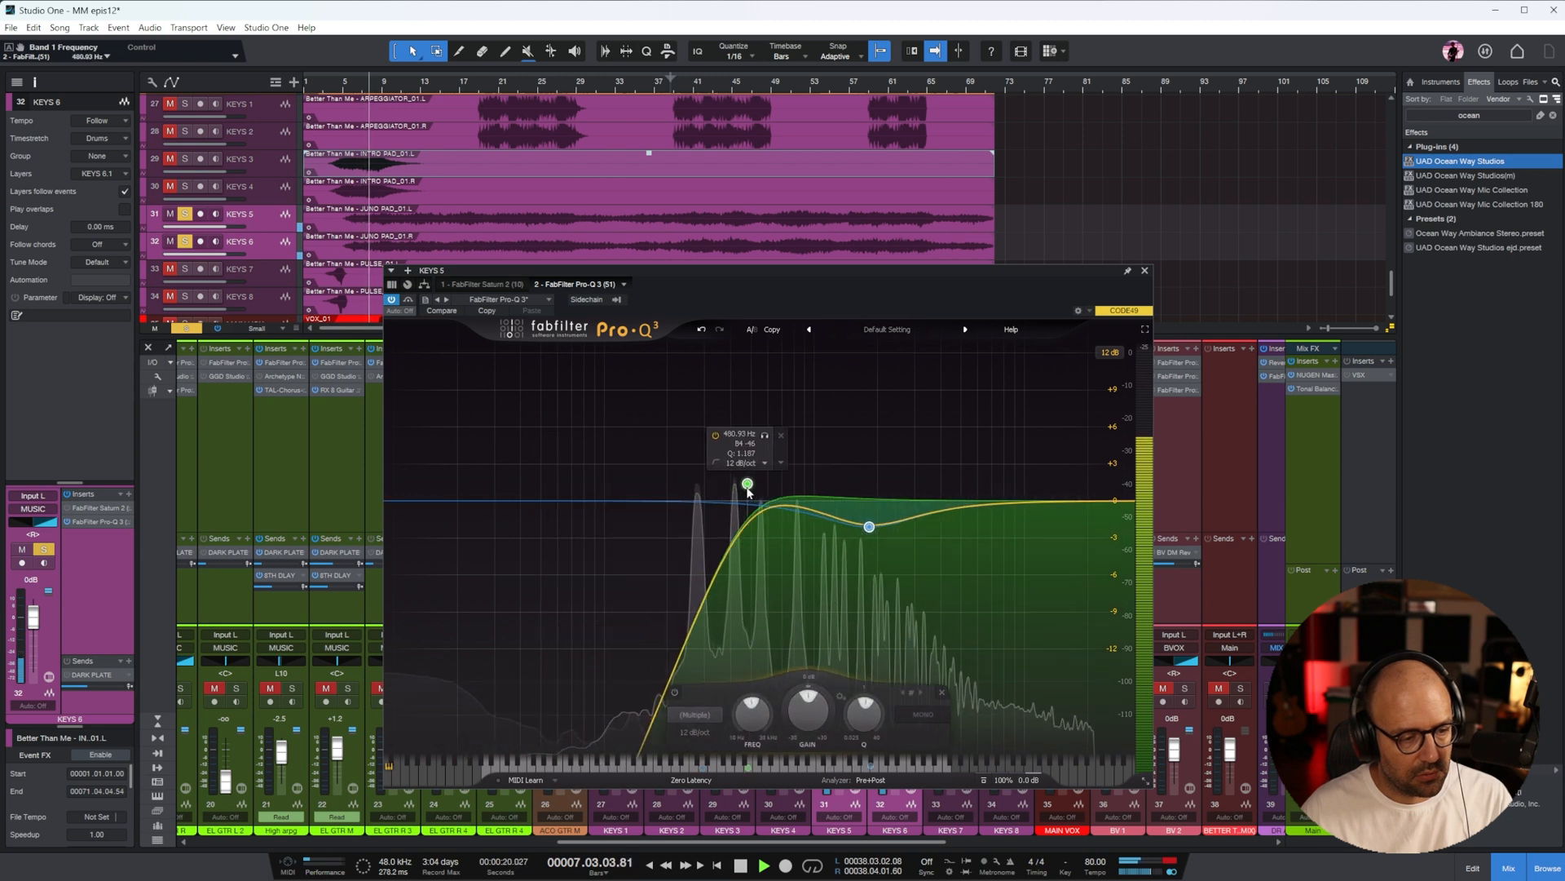
click(1144, 269)
In the KEYS 6 Pro-Q 3, raise the low cut to about 306 Hz and move the dip to about 1.2 kHz at -4.9 dB
double_click(892, 376)
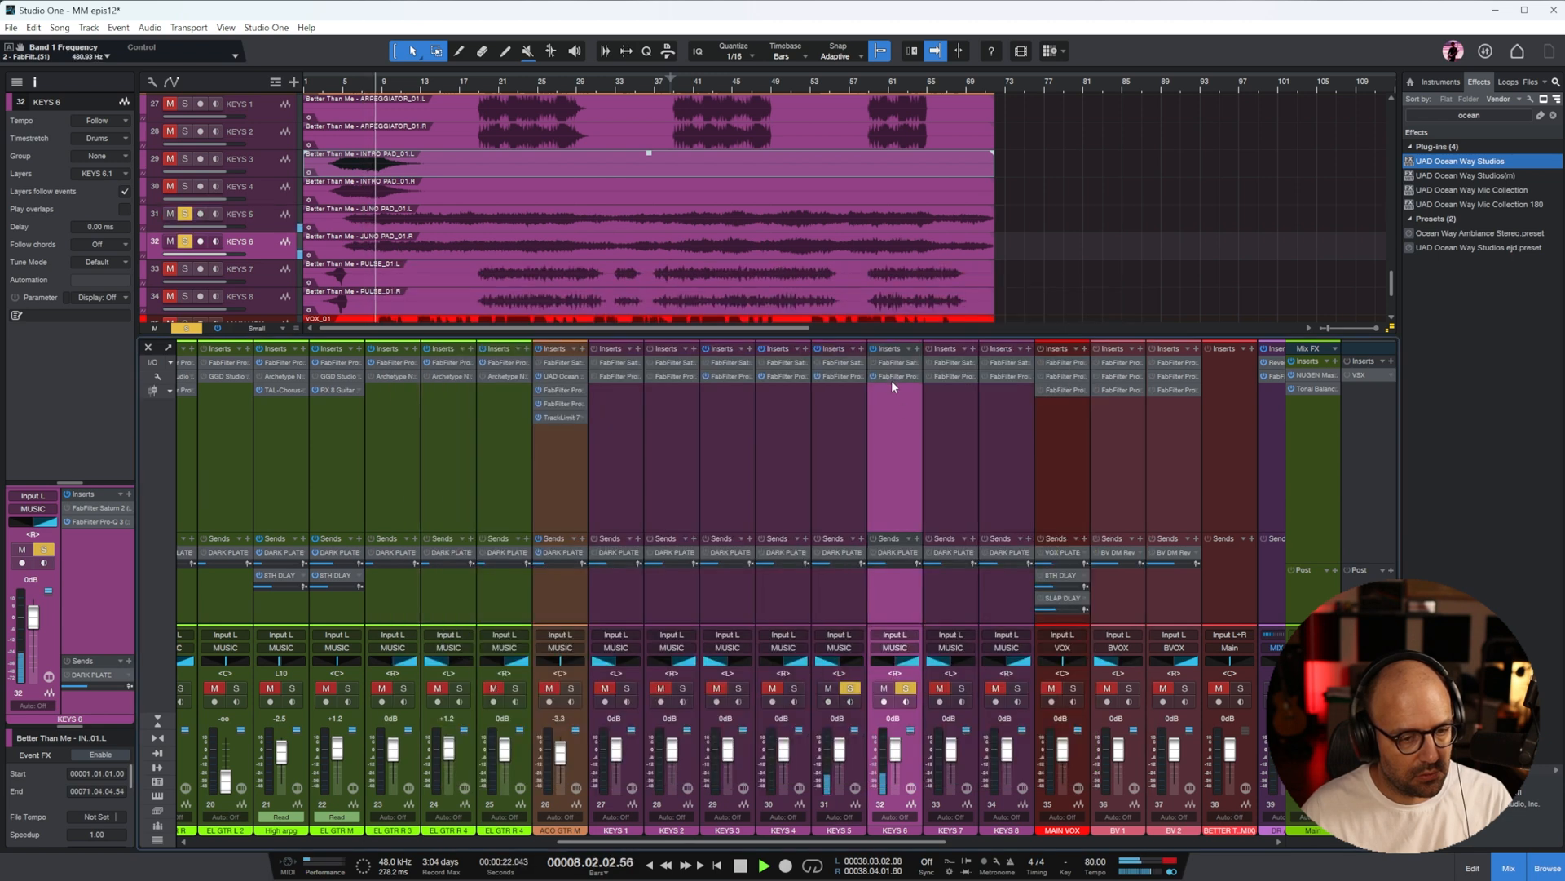
drag(800, 618, 801, 619)
drag(702, 539, 829, 561)
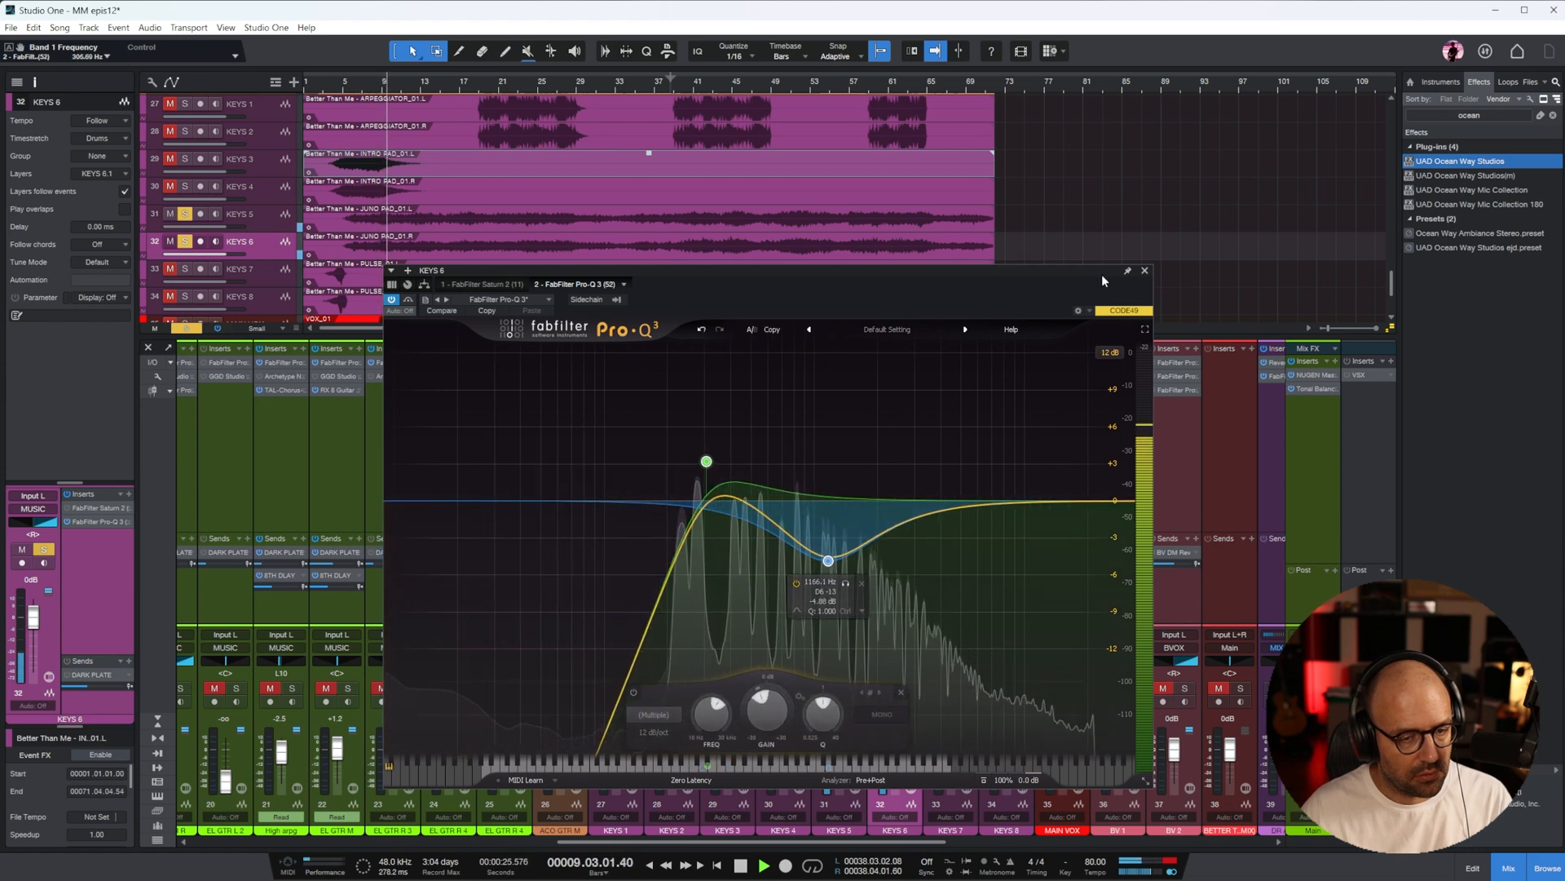
click(1144, 270)
Lower the KEYS 5 fader to -2.9 dB and the KEYS 6 fader to -3.8 dB
click(844, 444)
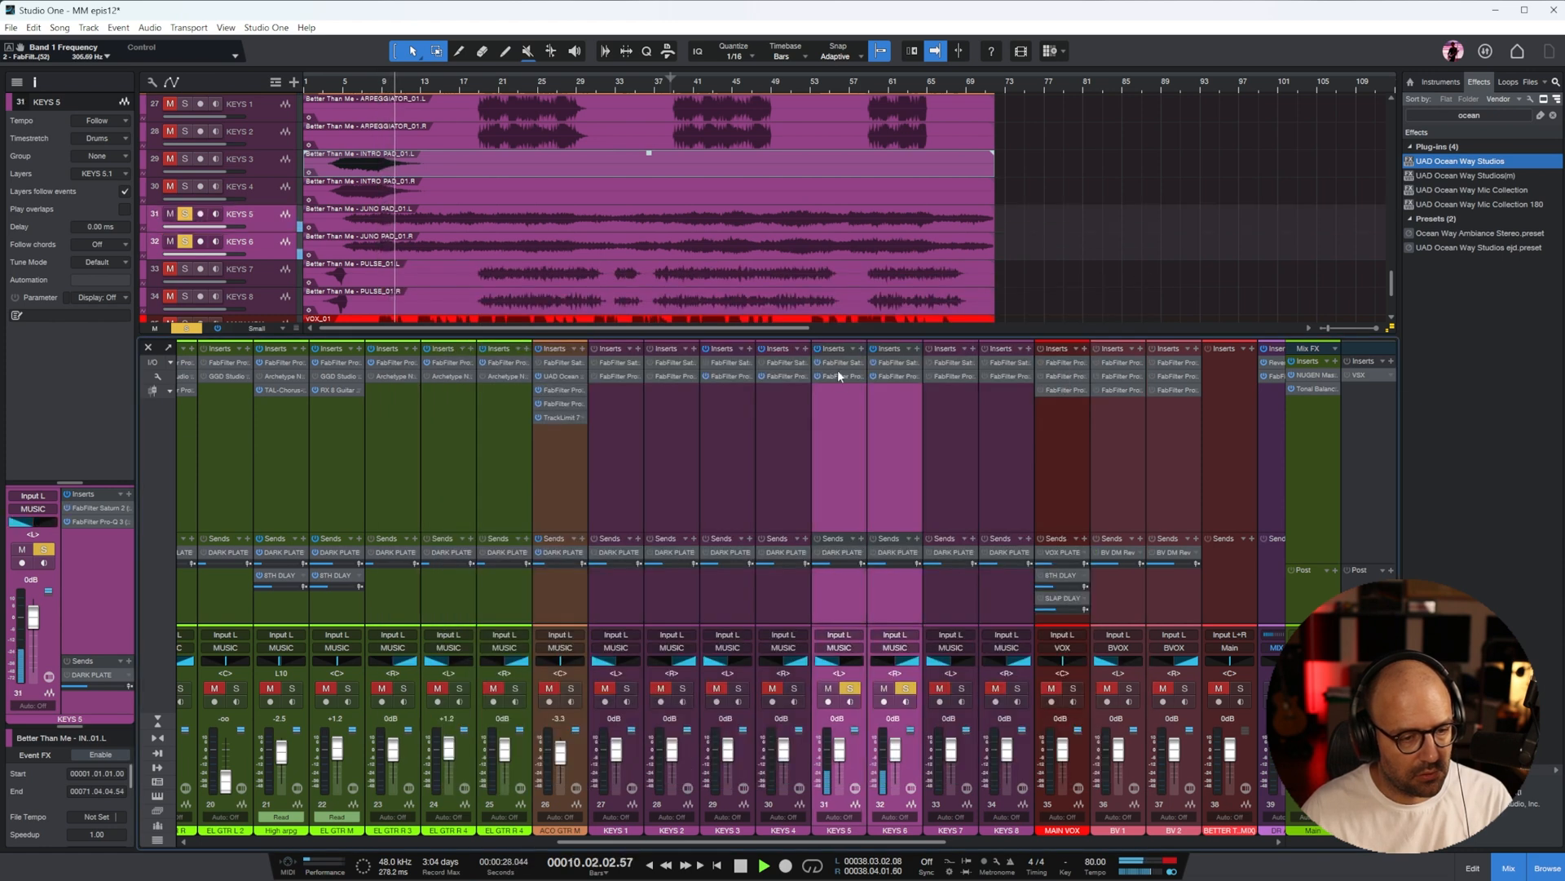
drag(844, 750, 844, 754)
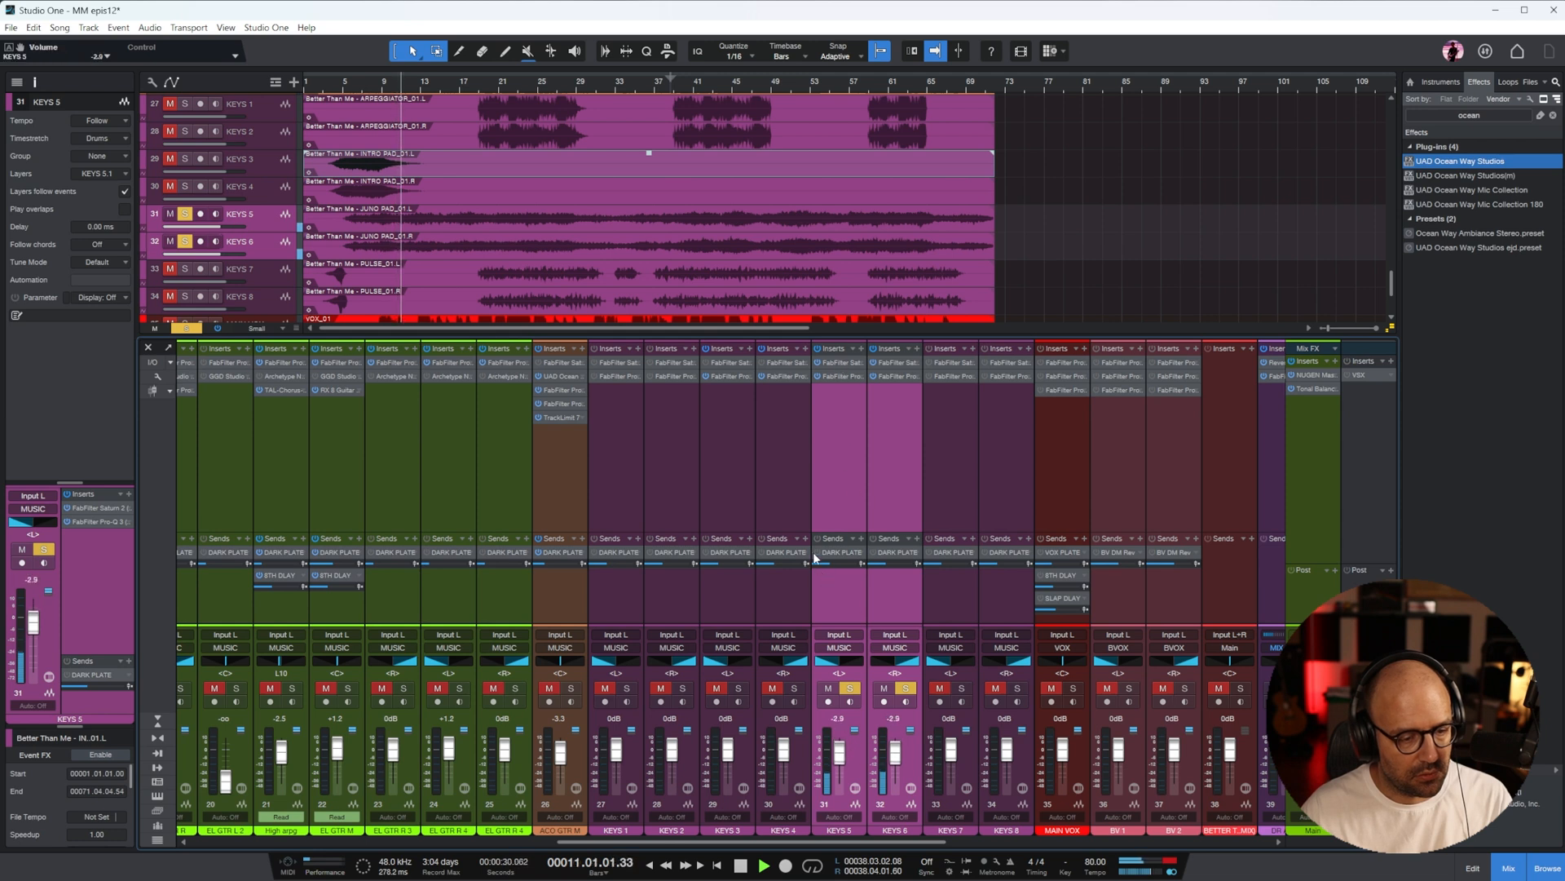
click(849, 606)
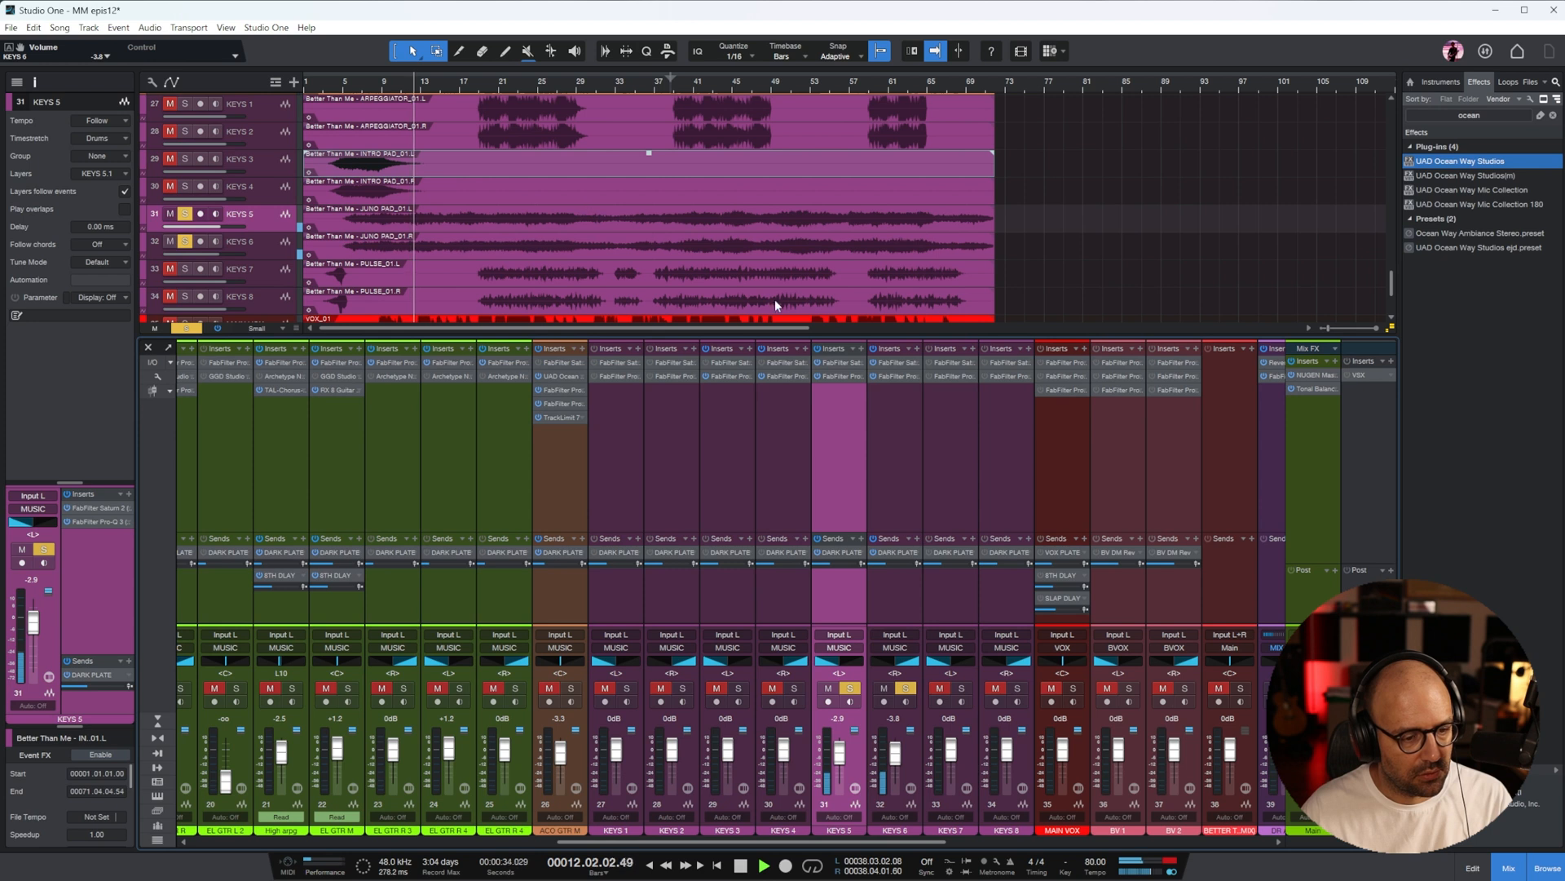
Add a cut between the low cut and the existing dip in the KEYS 5 Pro-Q 3, with a Q of about 1.5
click(848, 380)
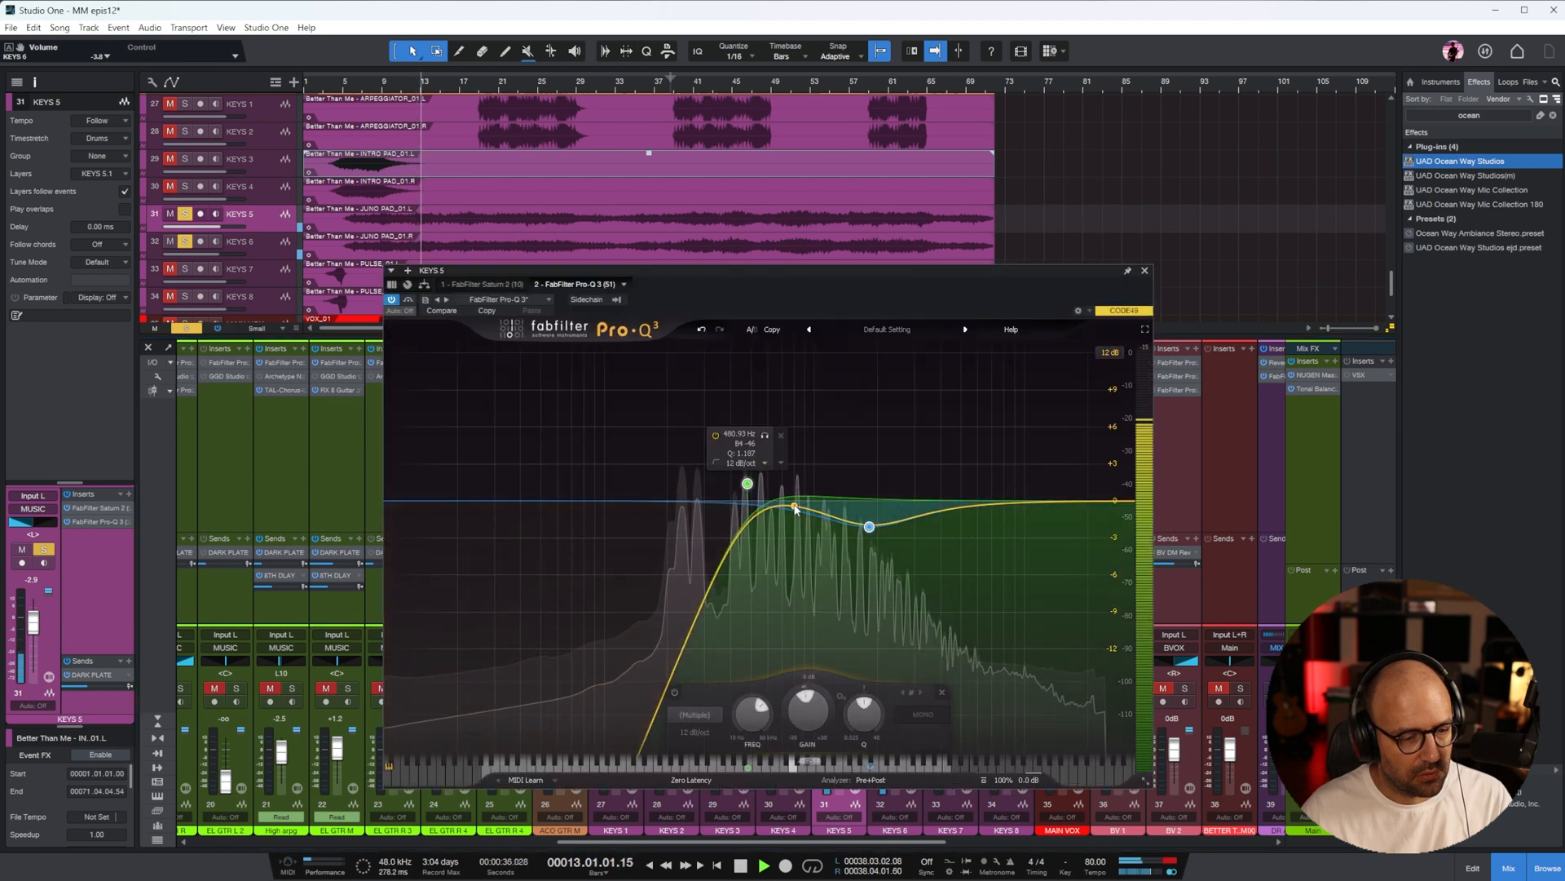
drag(779, 507, 780, 588)
scroll(780, 588, down, 5)
click(1144, 270)
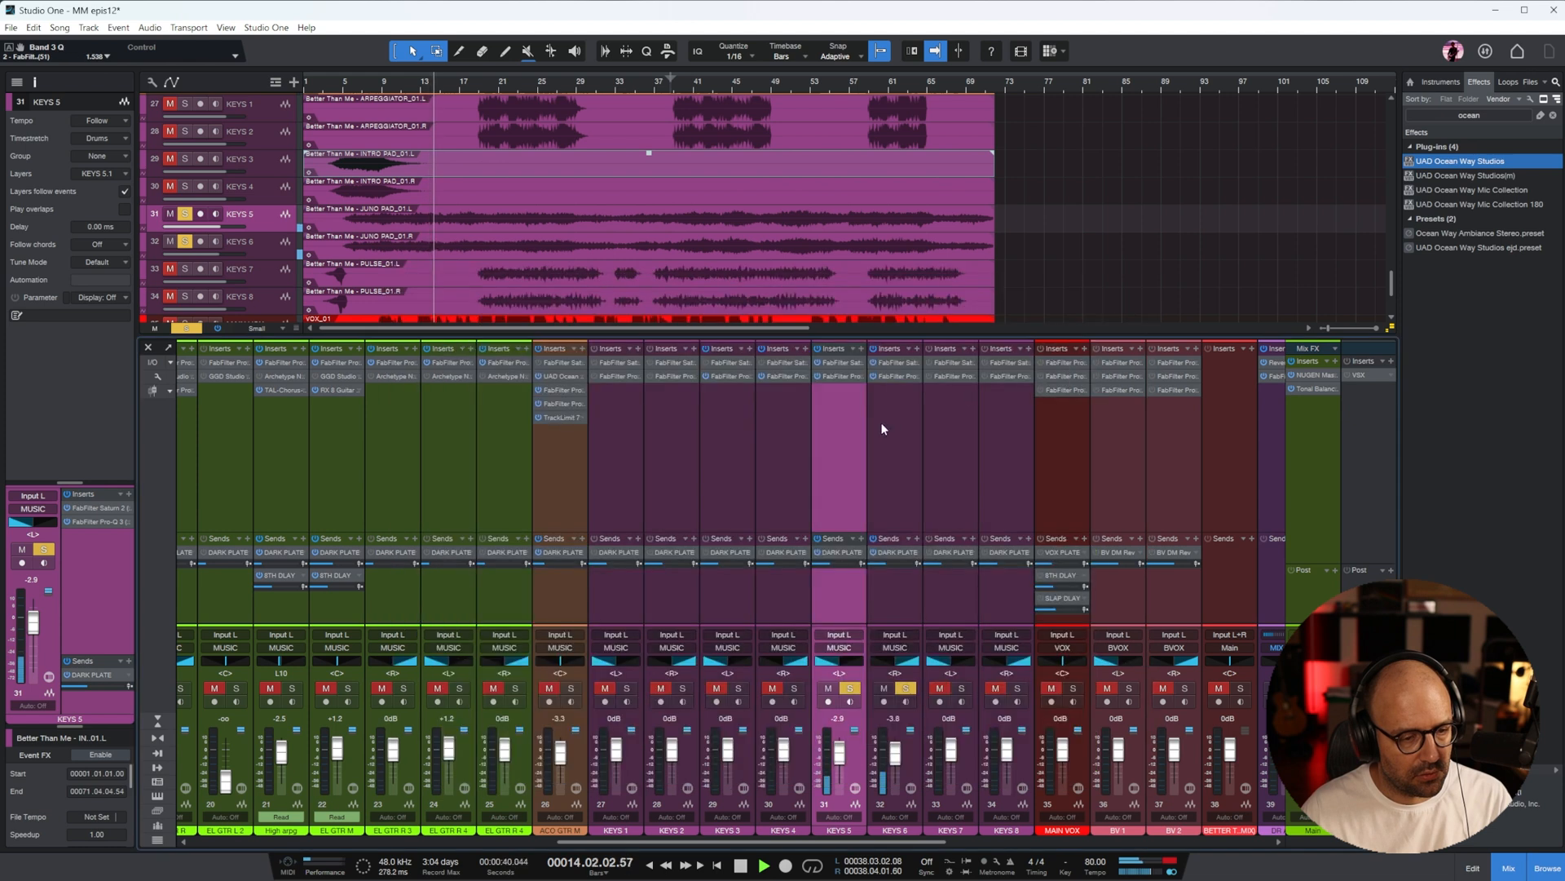
In the KEYS 6 Pro-Q 3, add a cut just above the low cut and a high shelf boost of about 4.35 dB
click(898, 377)
drag(736, 497, 730, 590)
scroll(730, 589, down, 5)
drag(962, 507, 828, 472)
scroll(869, 447, down, 5)
scroll(870, 447, up, 4)
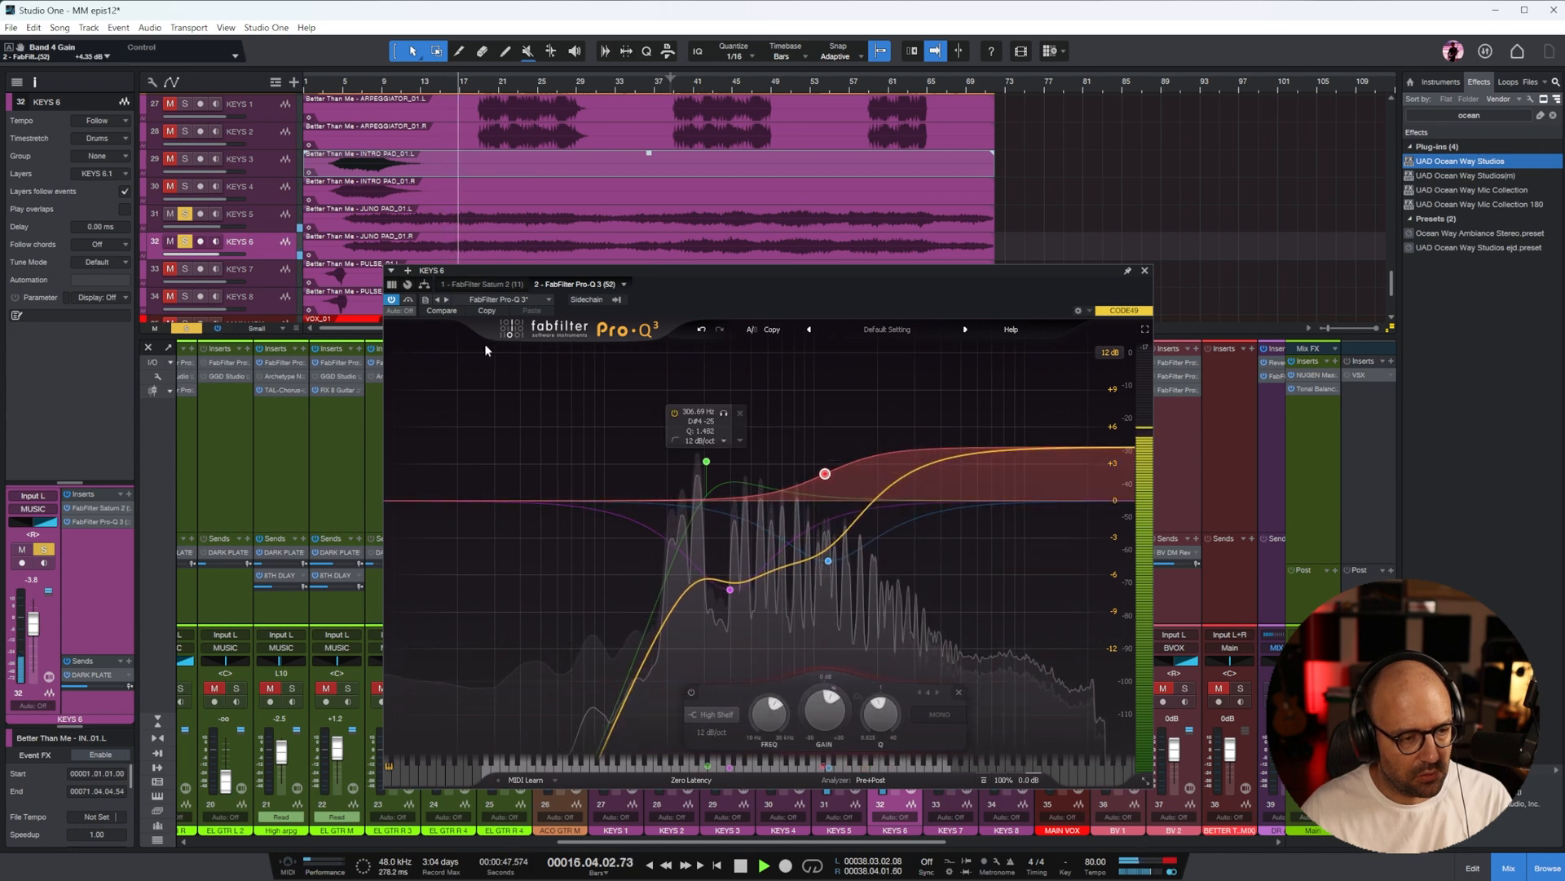
click(1145, 270)
Add a broad high shelf boost to the KEYS 5 Pro-Q 3
click(852, 388)
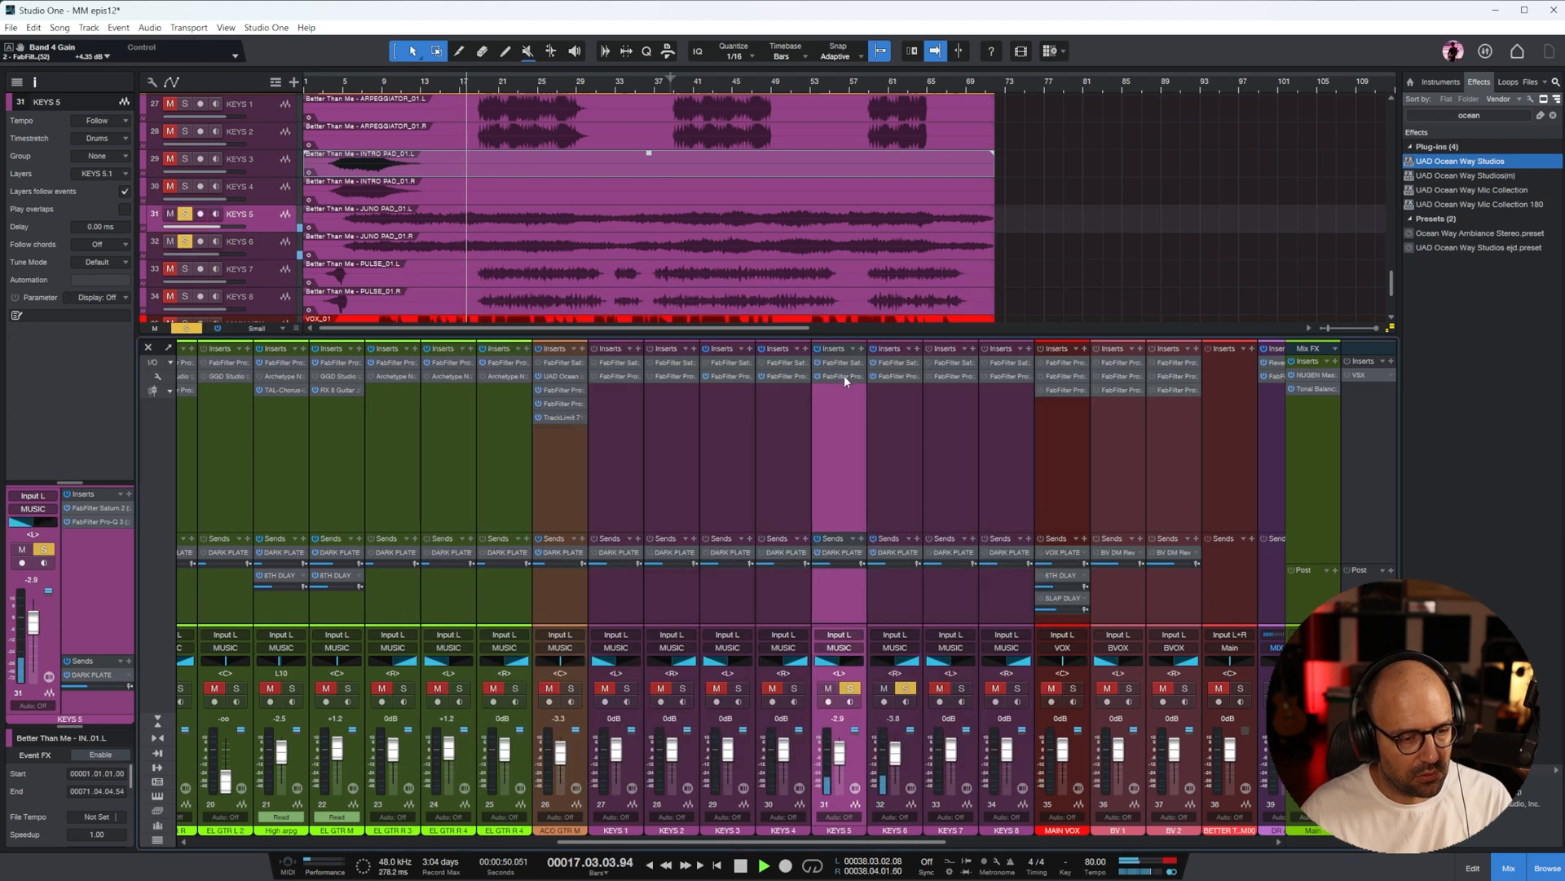
click(844, 375)
drag(1102, 507, 883, 468)
scroll(882, 468, down, 4)
scroll(883, 468, up, 2)
click(1144, 270)
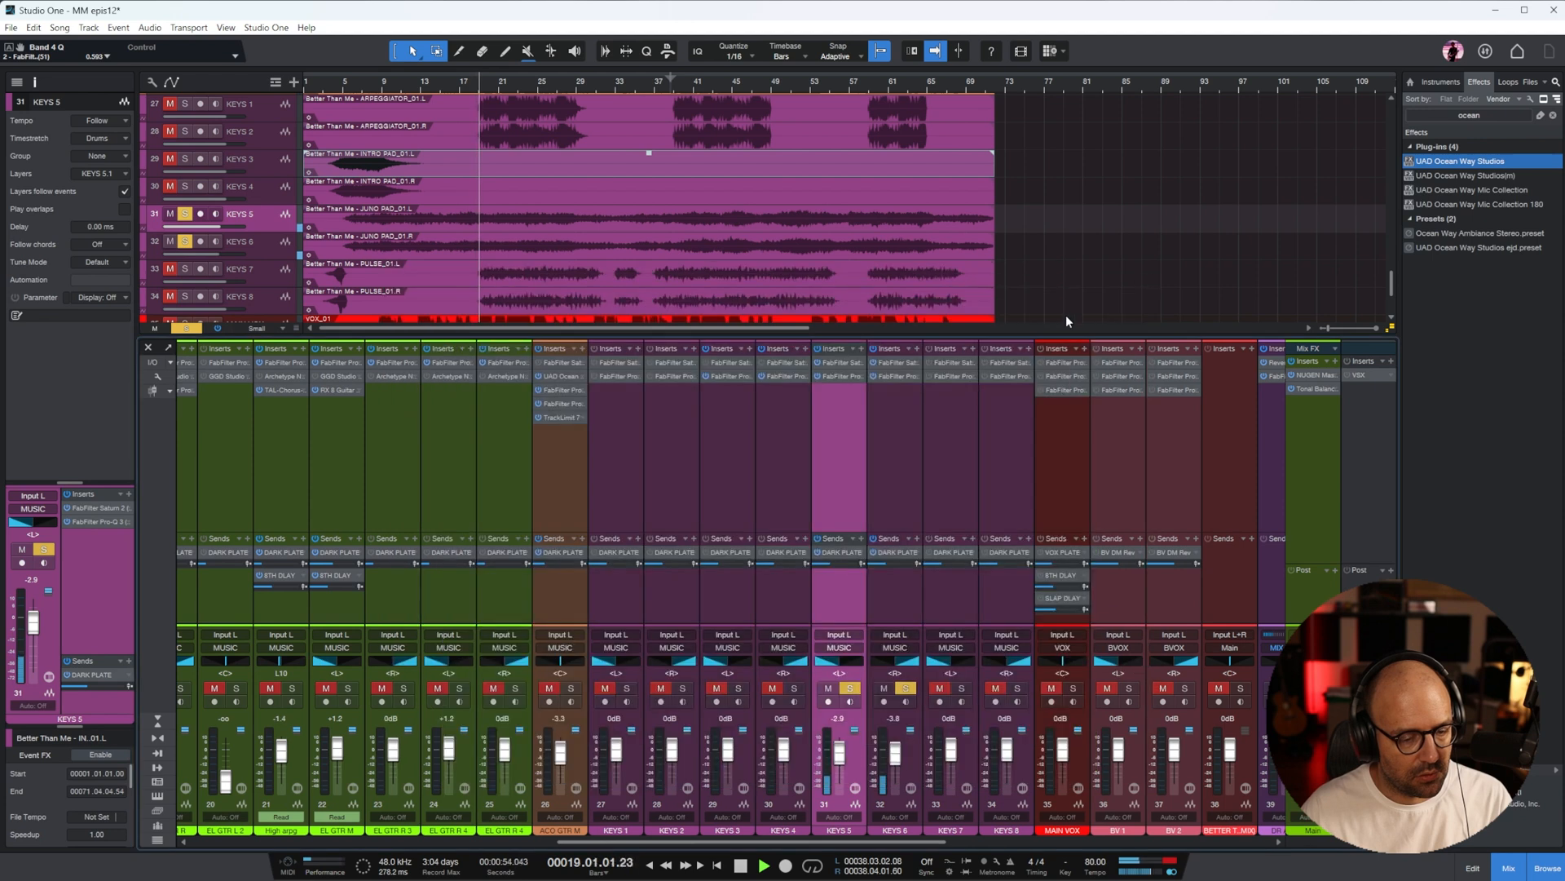
Stop and replay the Juno pads from an earlier point, setting the upper band's drive in the KEYS 5 Saturn 2 to about 66%
click(850, 689)
click(906, 688)
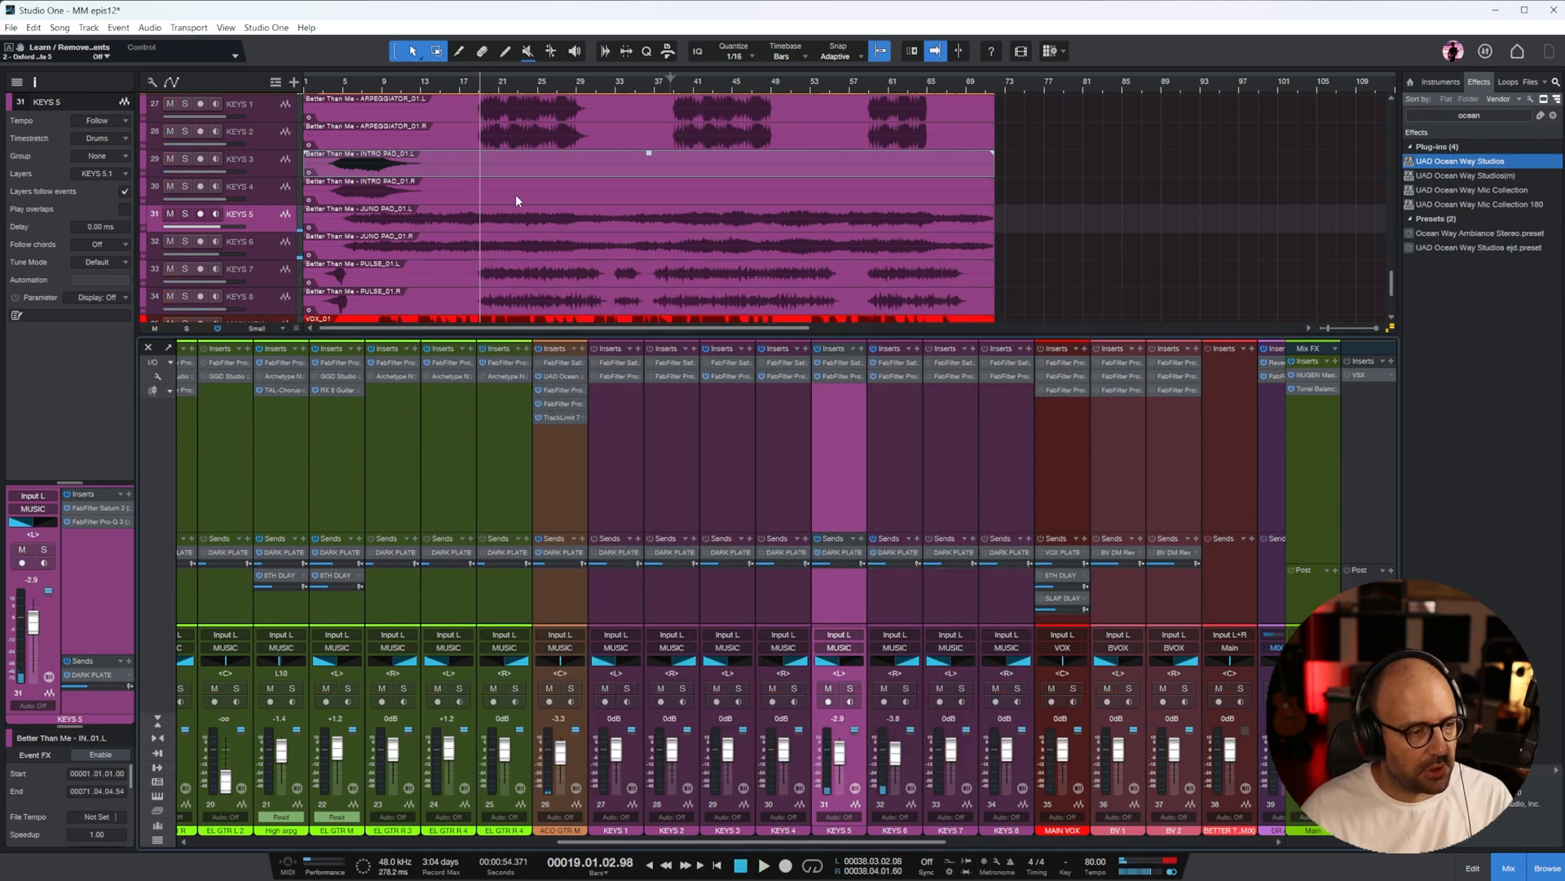
scroll(516, 194, down, 1)
double_click(835, 360)
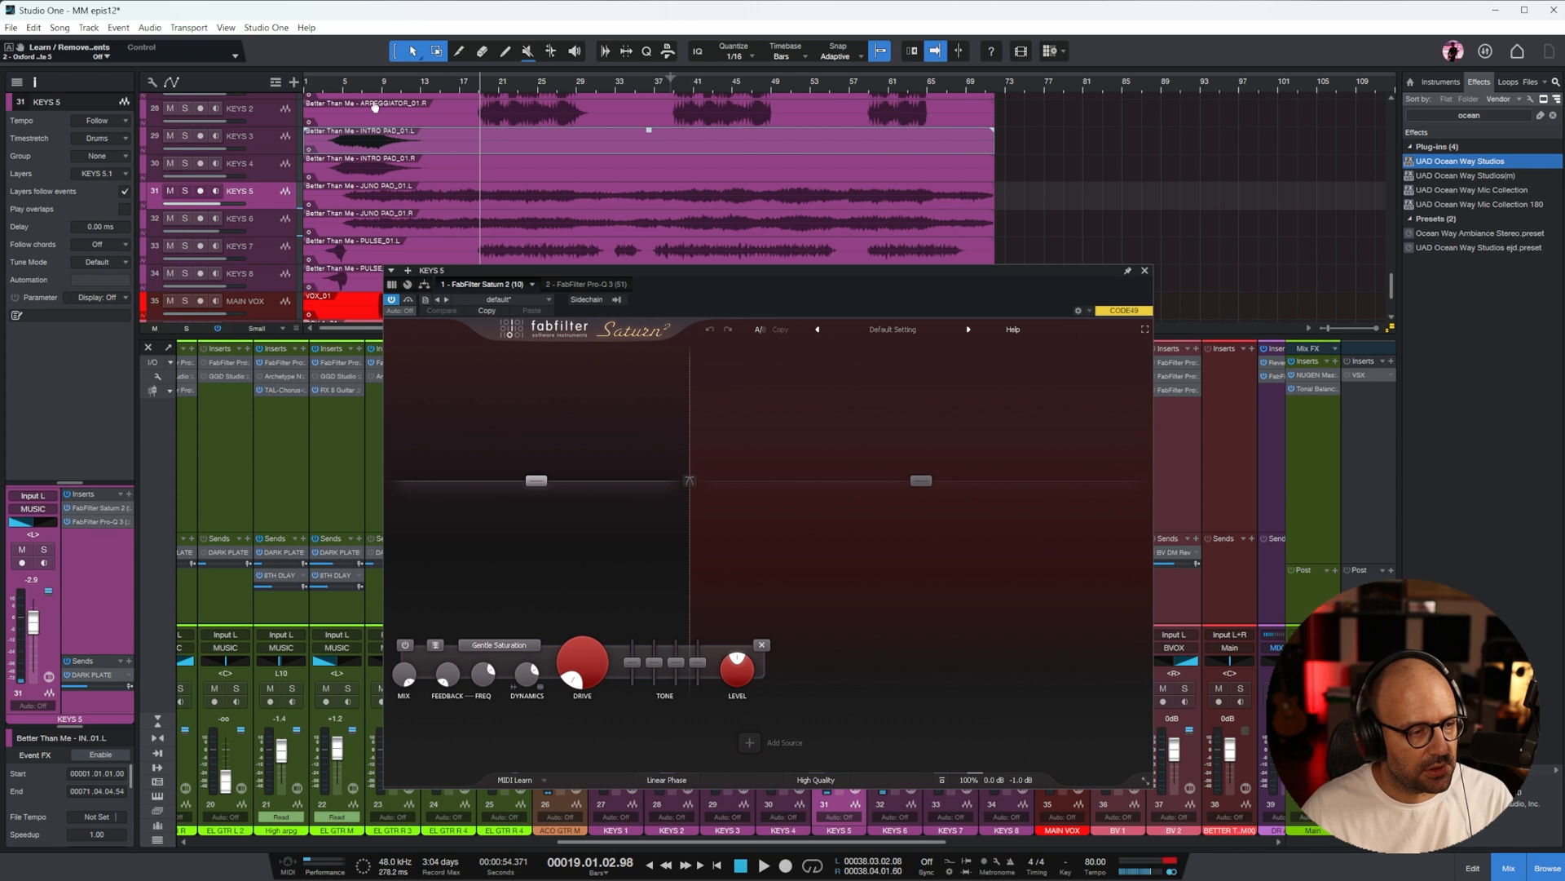
key(space)
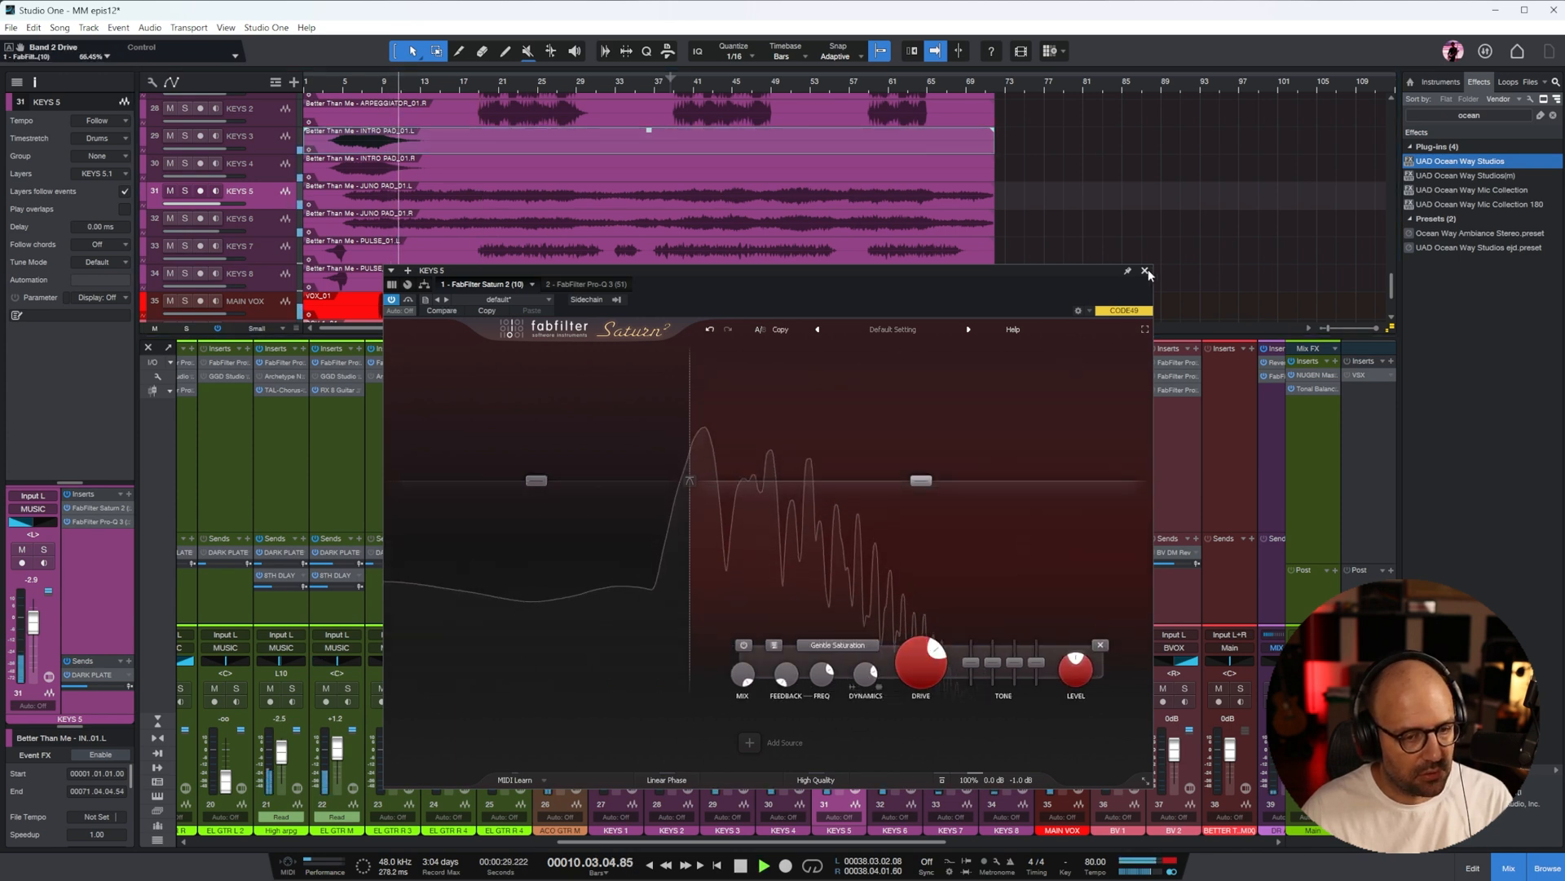
click(1145, 270)
key(s)
Raise the upper band's drive in the KEYS 6 Saturn 2 and set its dynamics to about 0.49
click(888, 454)
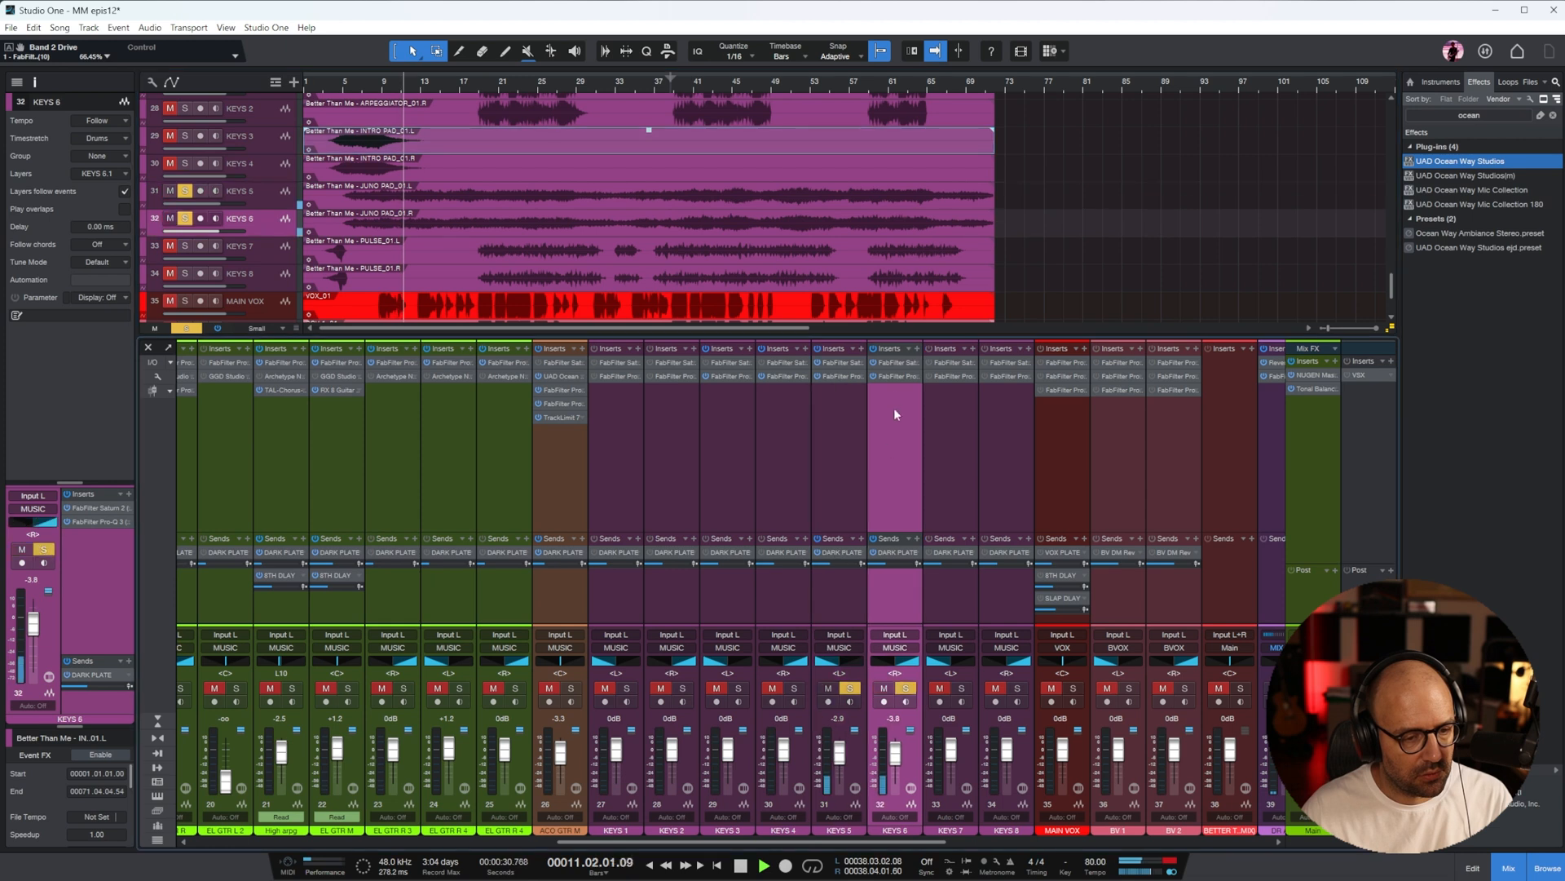
click(892, 363)
drag(923, 651, 868, 671)
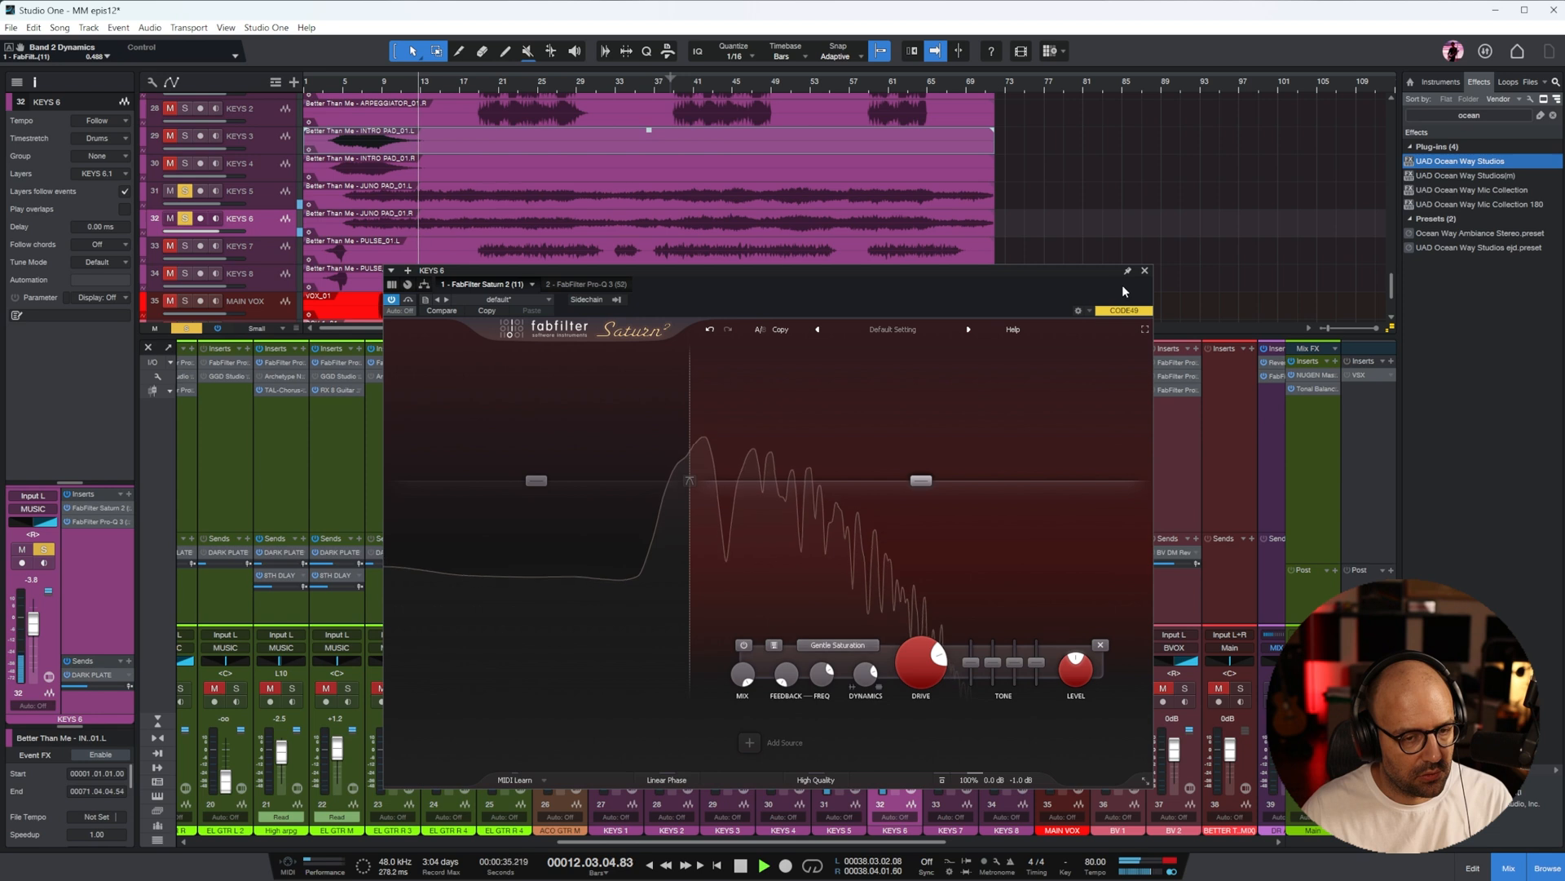
click(1144, 270)
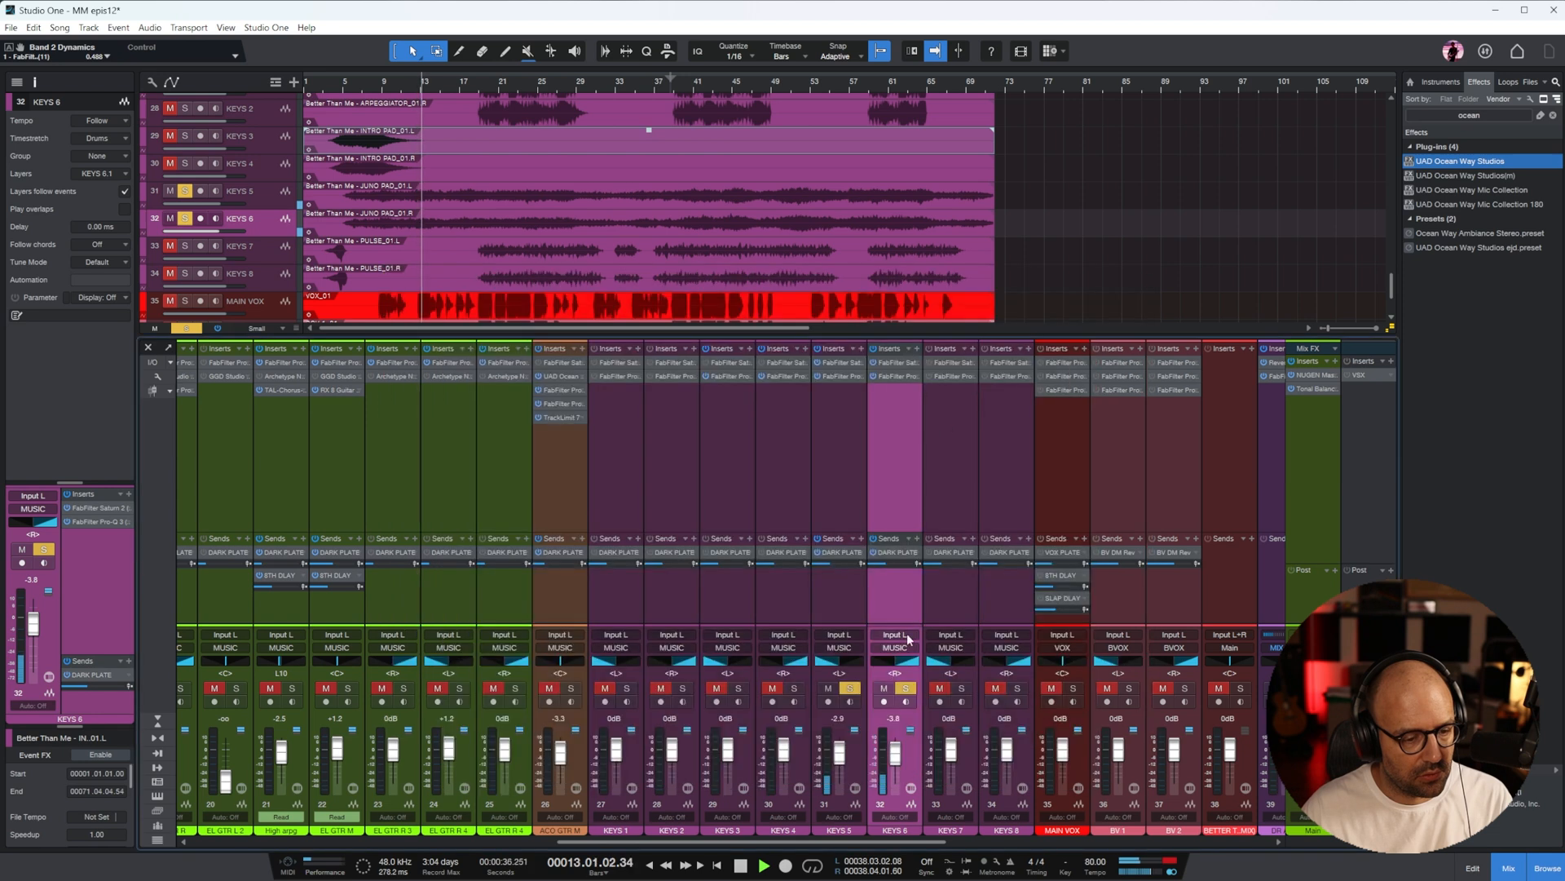
Clear the Juno pad solos and play from about bar 20 with only the KEYS 7 and KEYS 8 pulse tracks soloed
click(850, 689)
click(974, 445)
scroll(667, 191, down, 1)
click(490, 85)
key(s)
key(space)
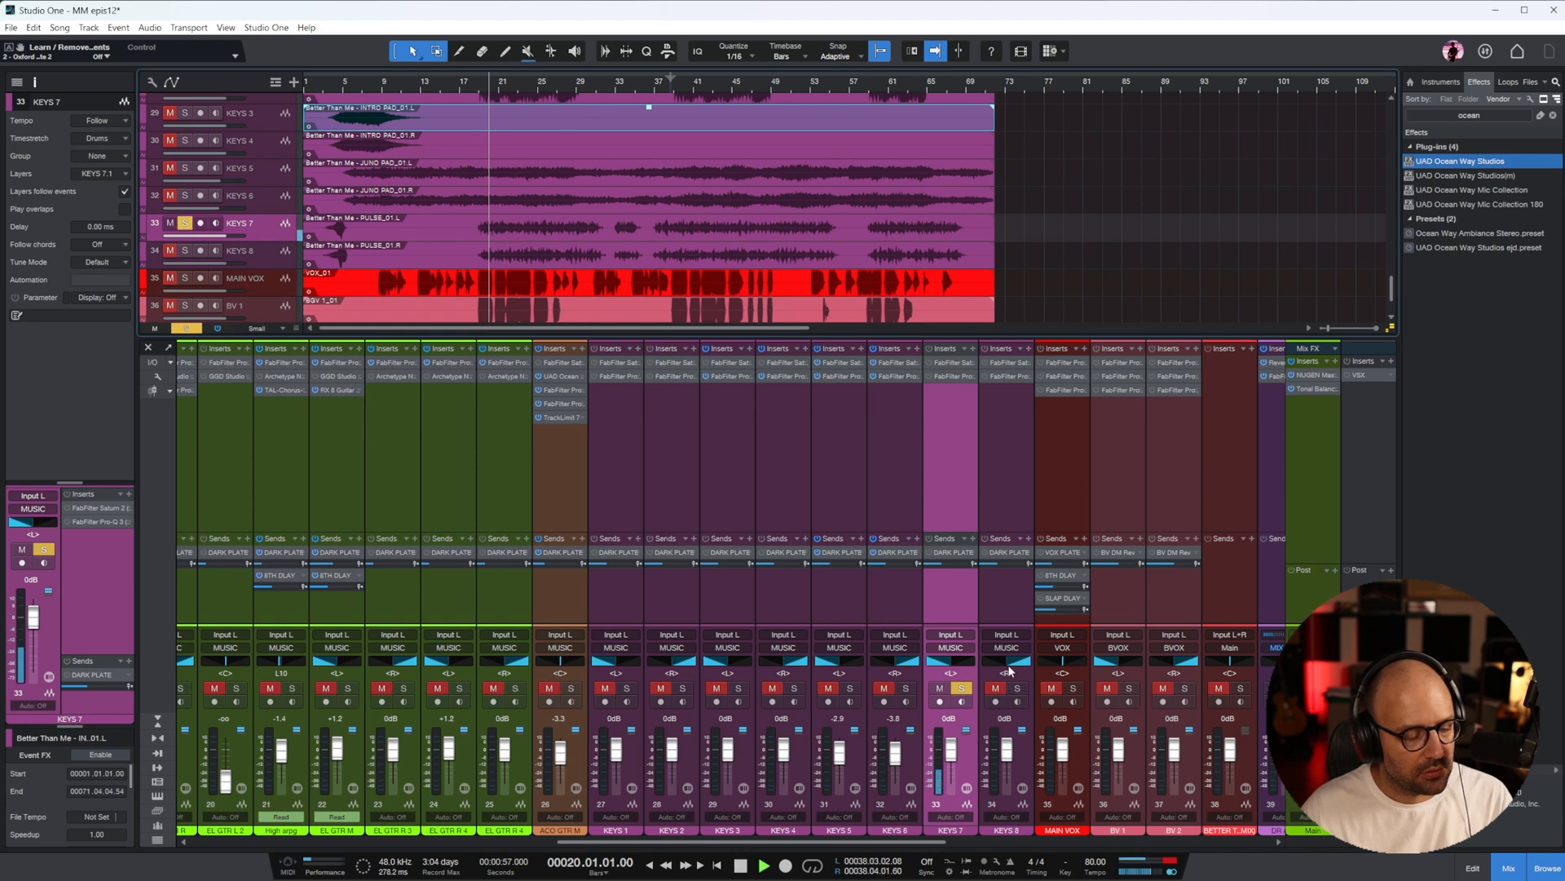
click(1019, 689)
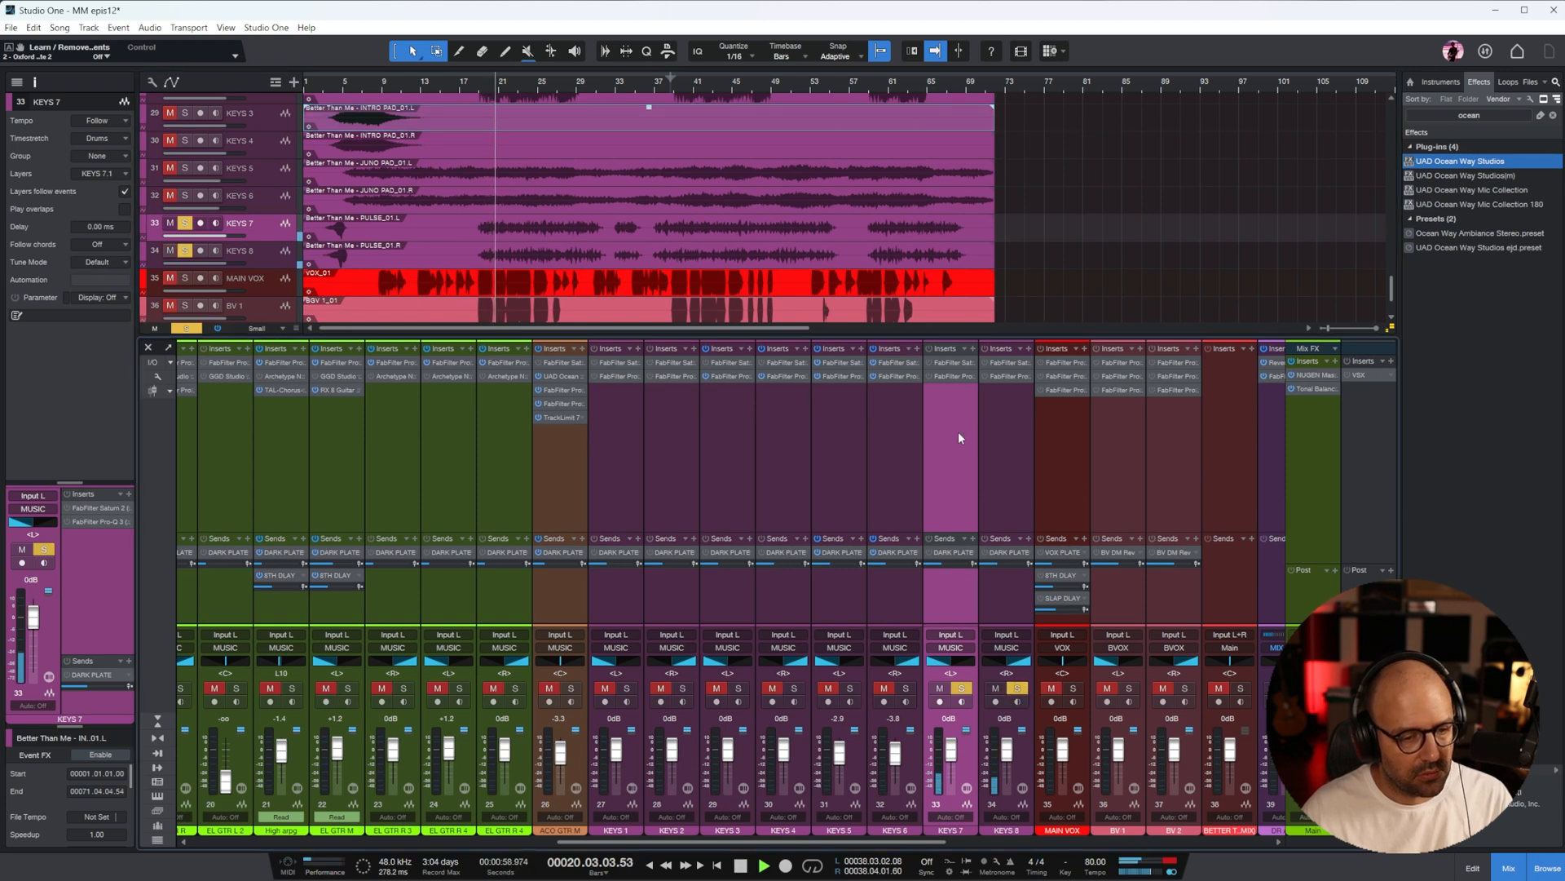
Enable Pro-Q 3 on KEYS 7 and KEYS 8 and adjust their DARK PLATE send levels during playback
shift+click(993, 431)
click(929, 377)
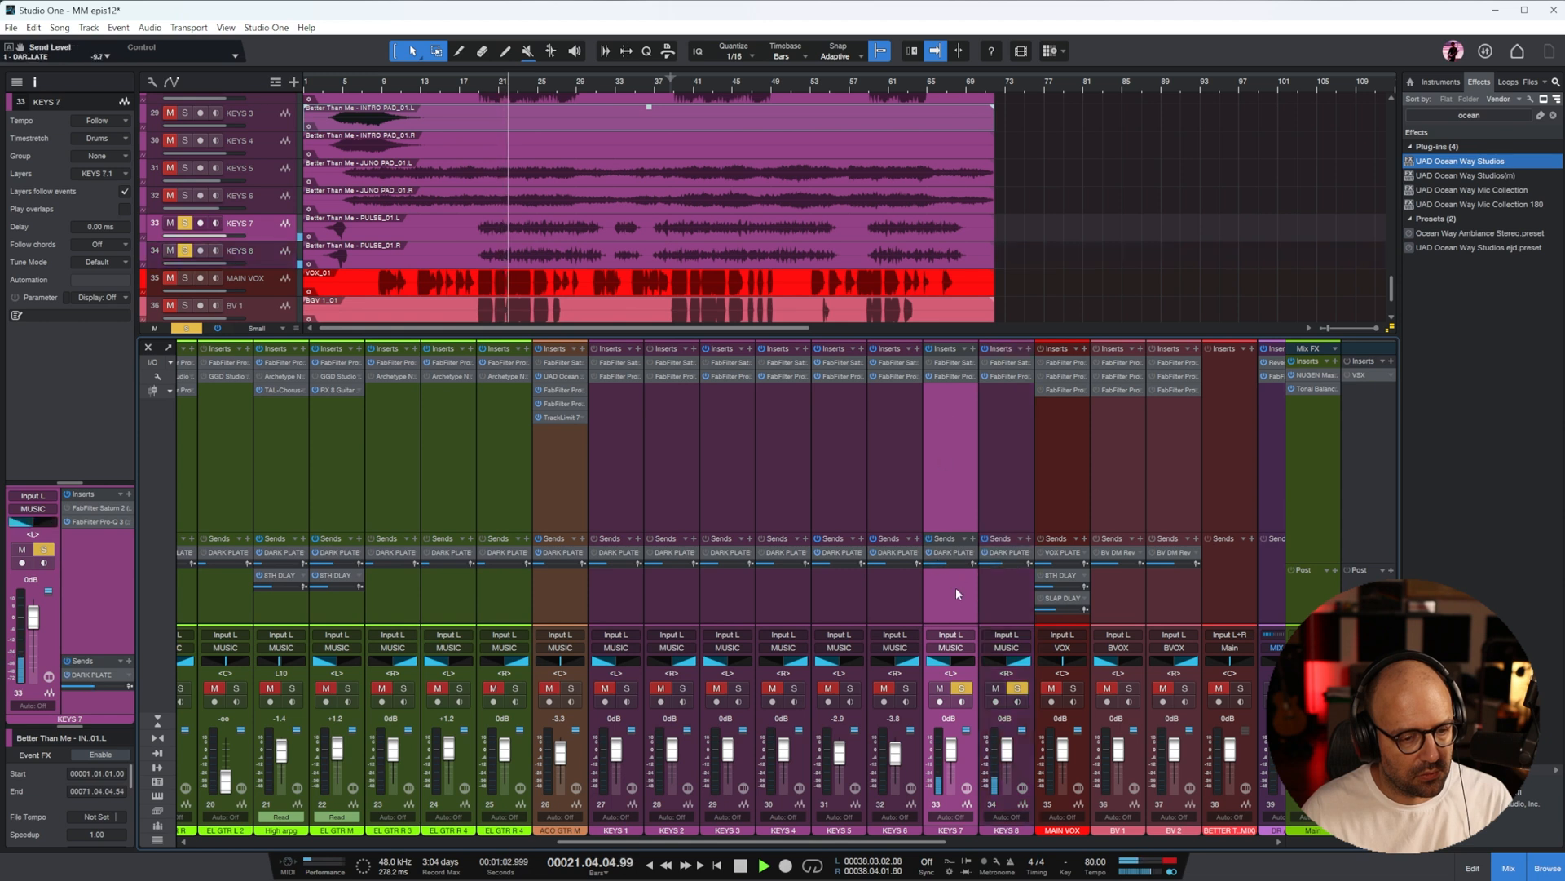
click(1005, 570)
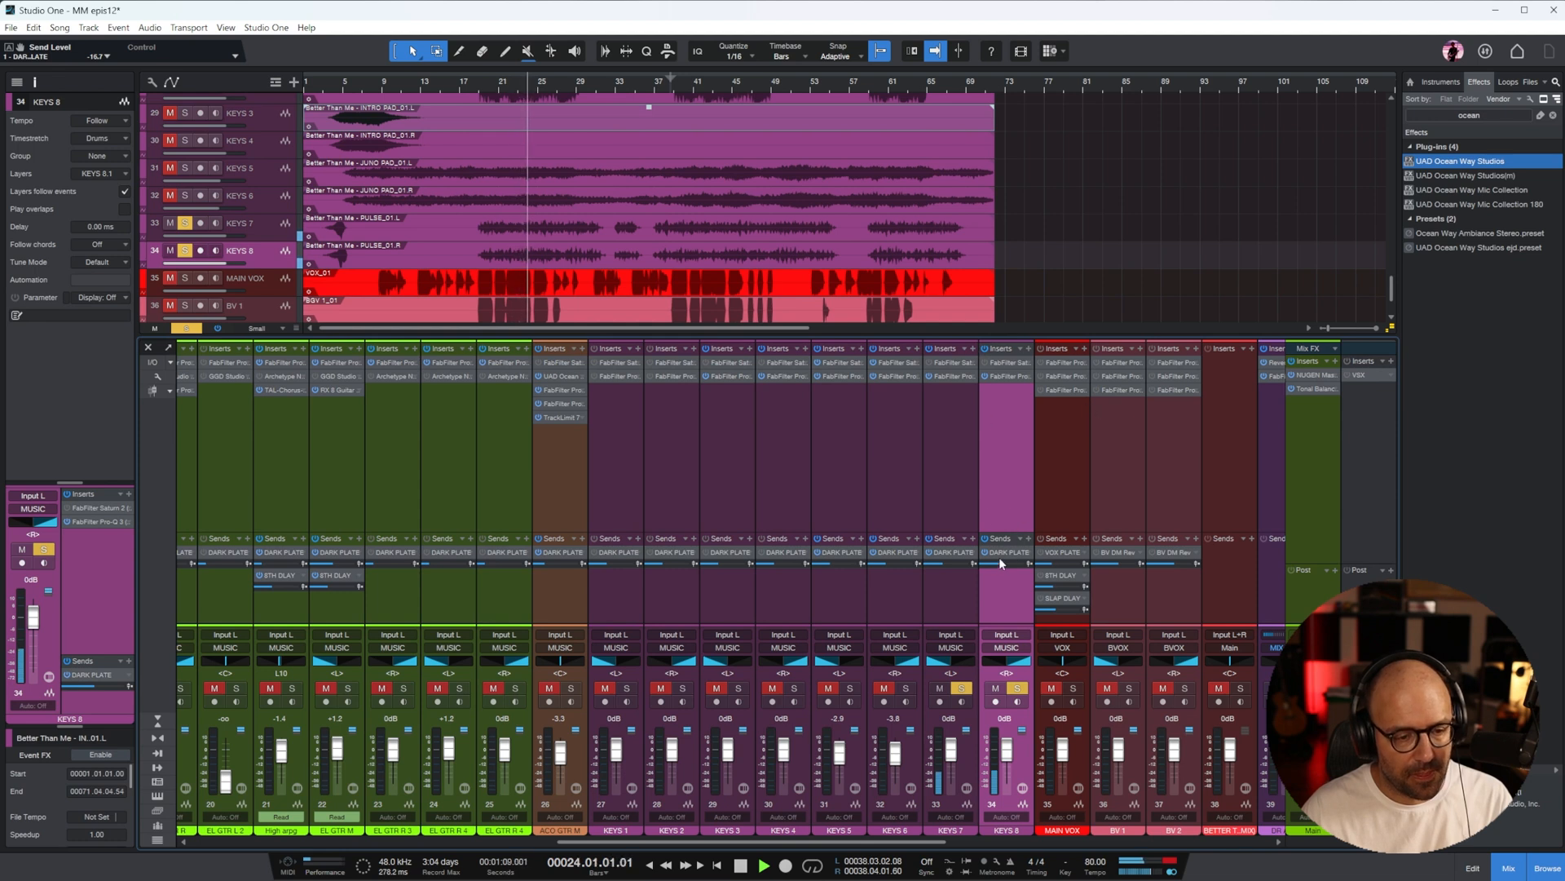
In the last Pro-Q 3 on the DARK PLATE channel, raise the low cut and add a cut of about 5.4 dB near 759 Hz
drag(918, 842, 1243, 842)
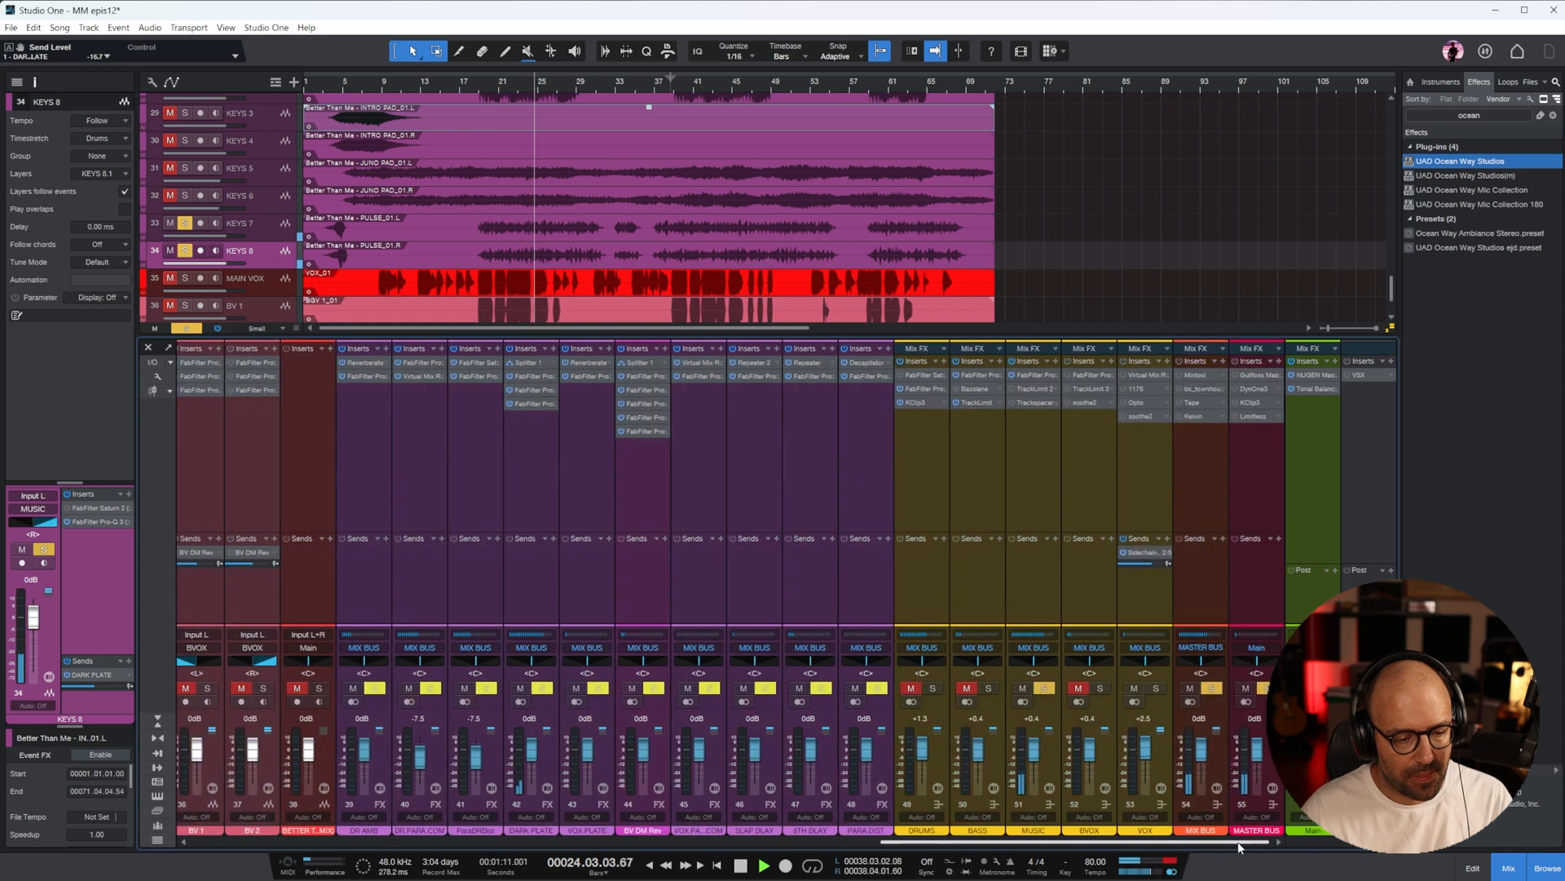
click(538, 555)
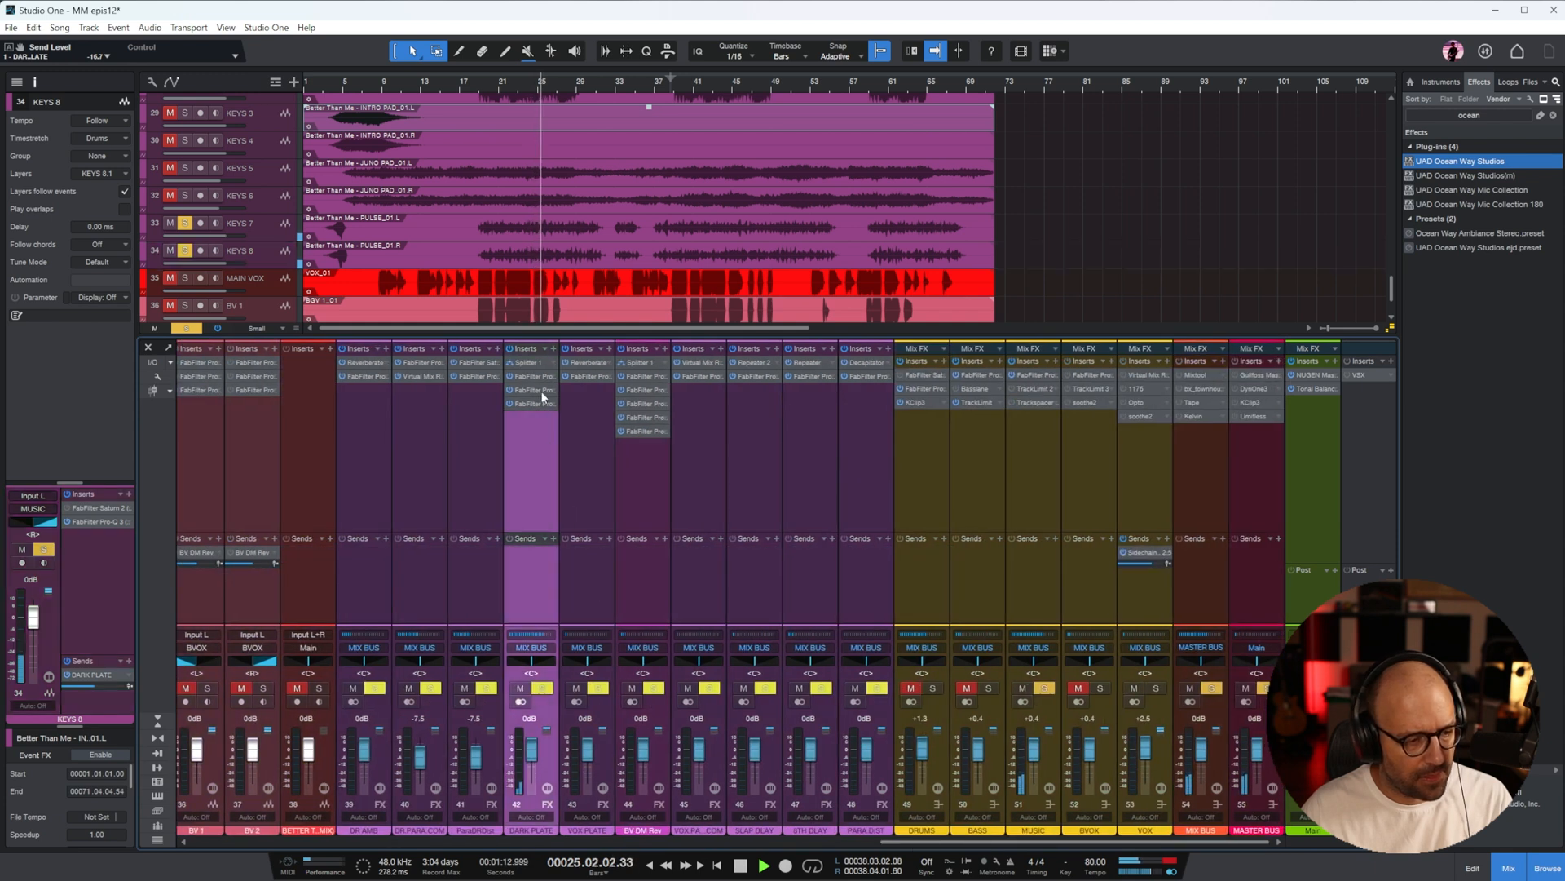
double_click(530, 403)
drag(634, 494, 670, 470)
drag(694, 532, 789, 568)
scroll(783, 590, down, 3)
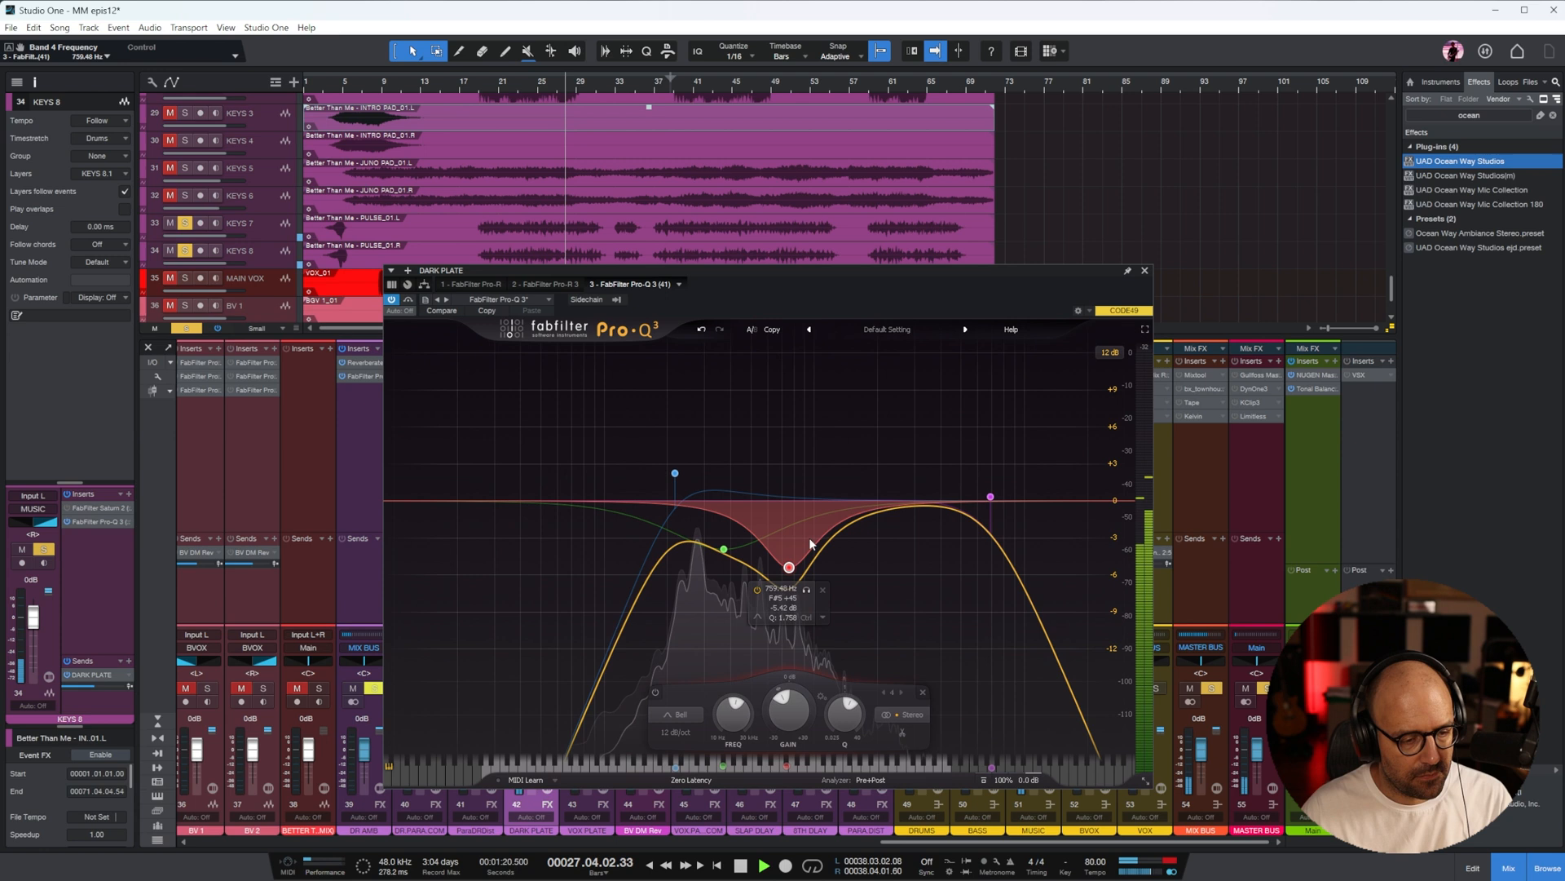
click(1144, 271)
Reshape the KEYS 7 Pro-Q 3 with a higher low cut, a mid boost and a high cut at about 4.1 kHz
key(space)
drag(938, 841, 728, 868)
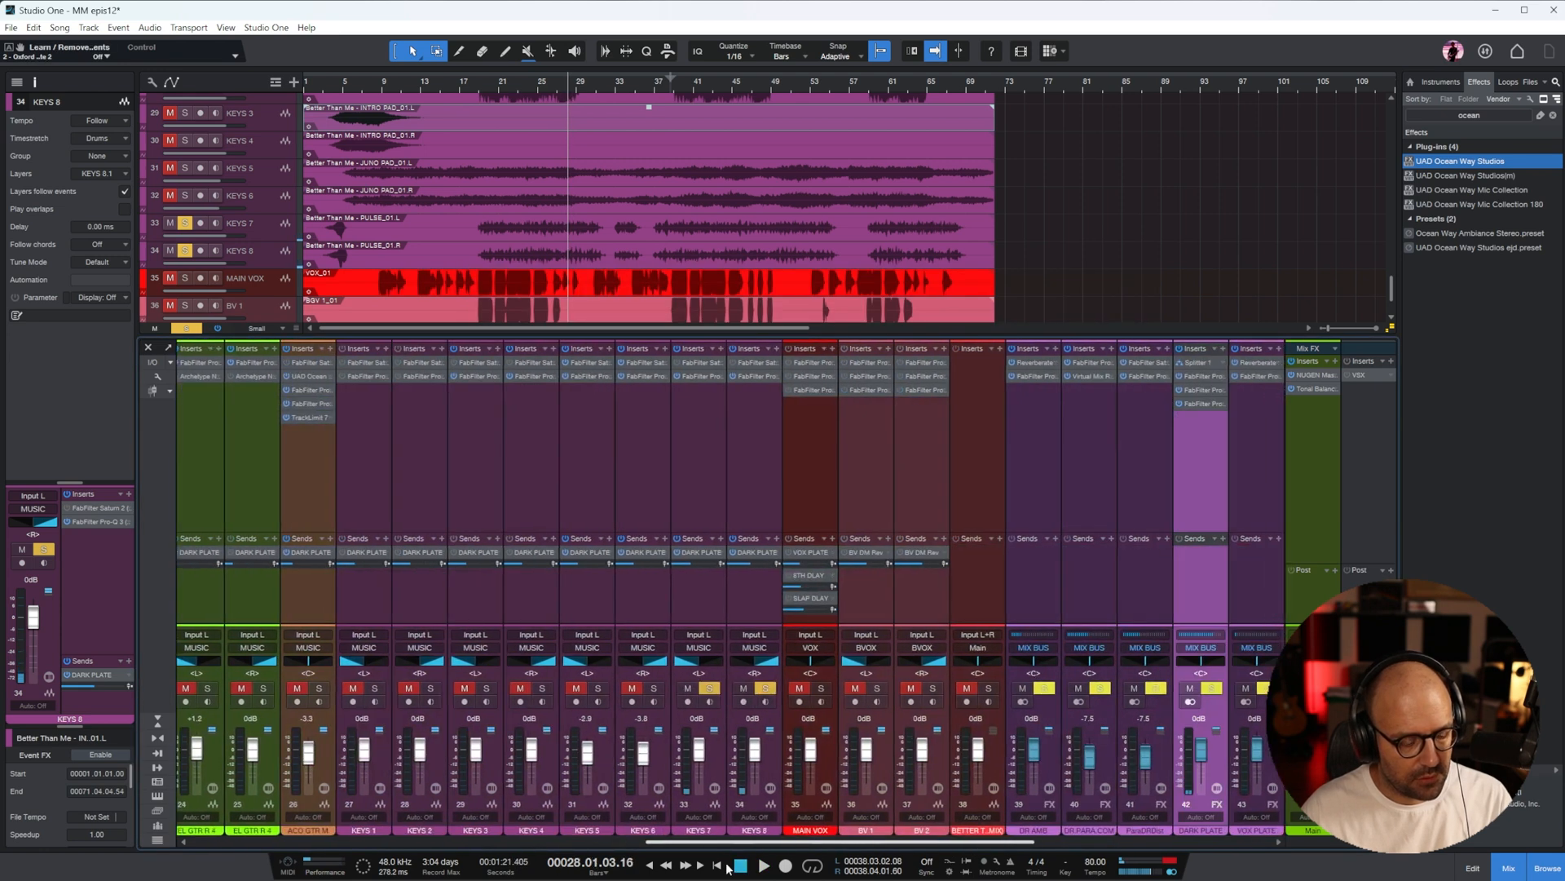
click(701, 455)
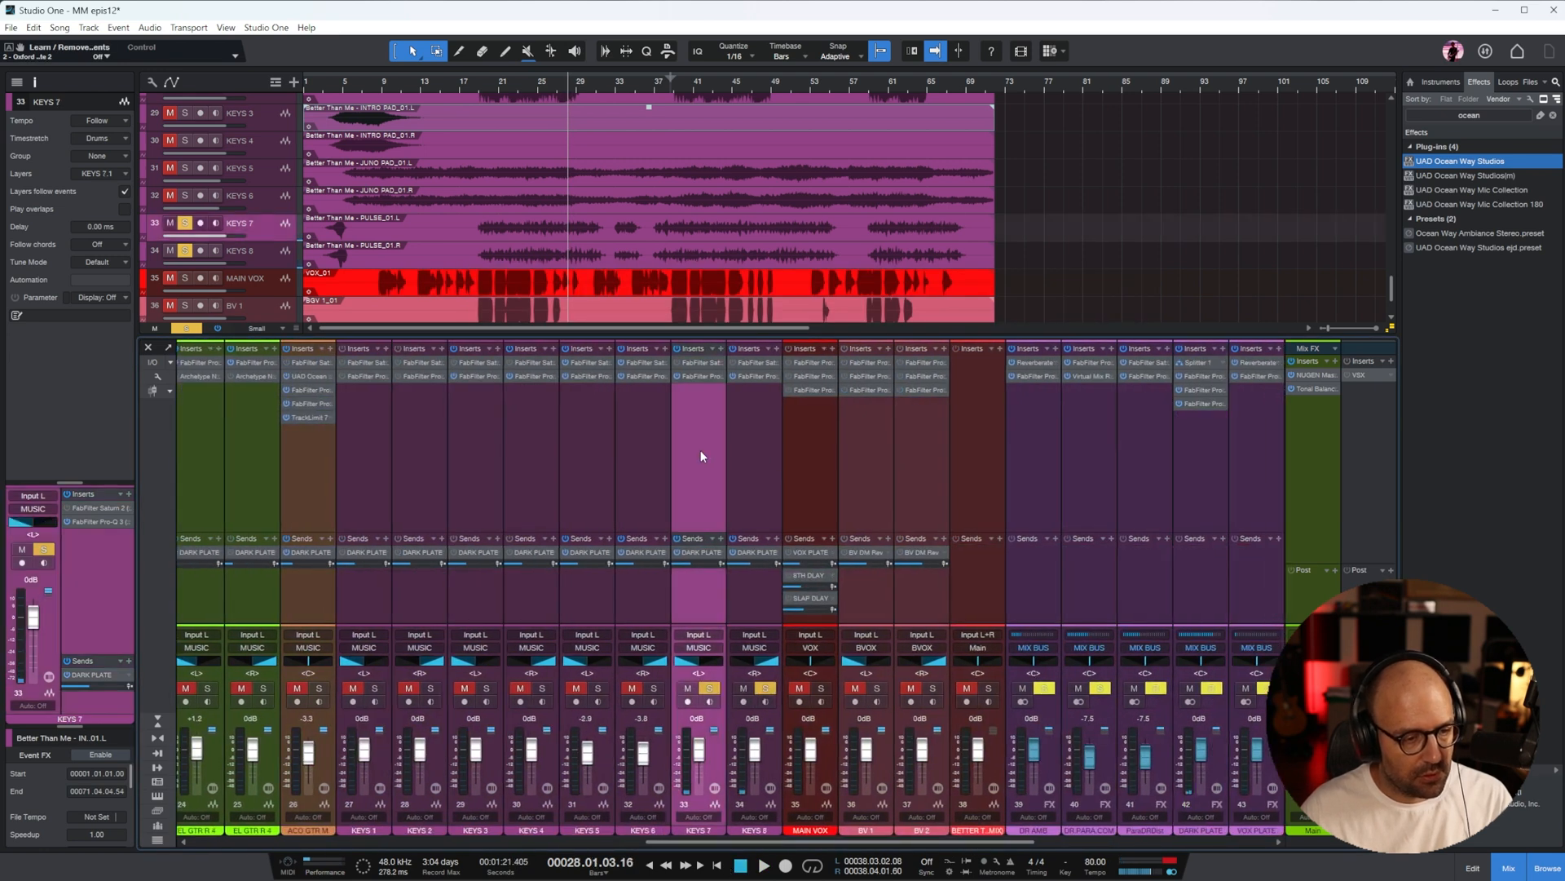
click(702, 375)
drag(535, 449, 793, 630)
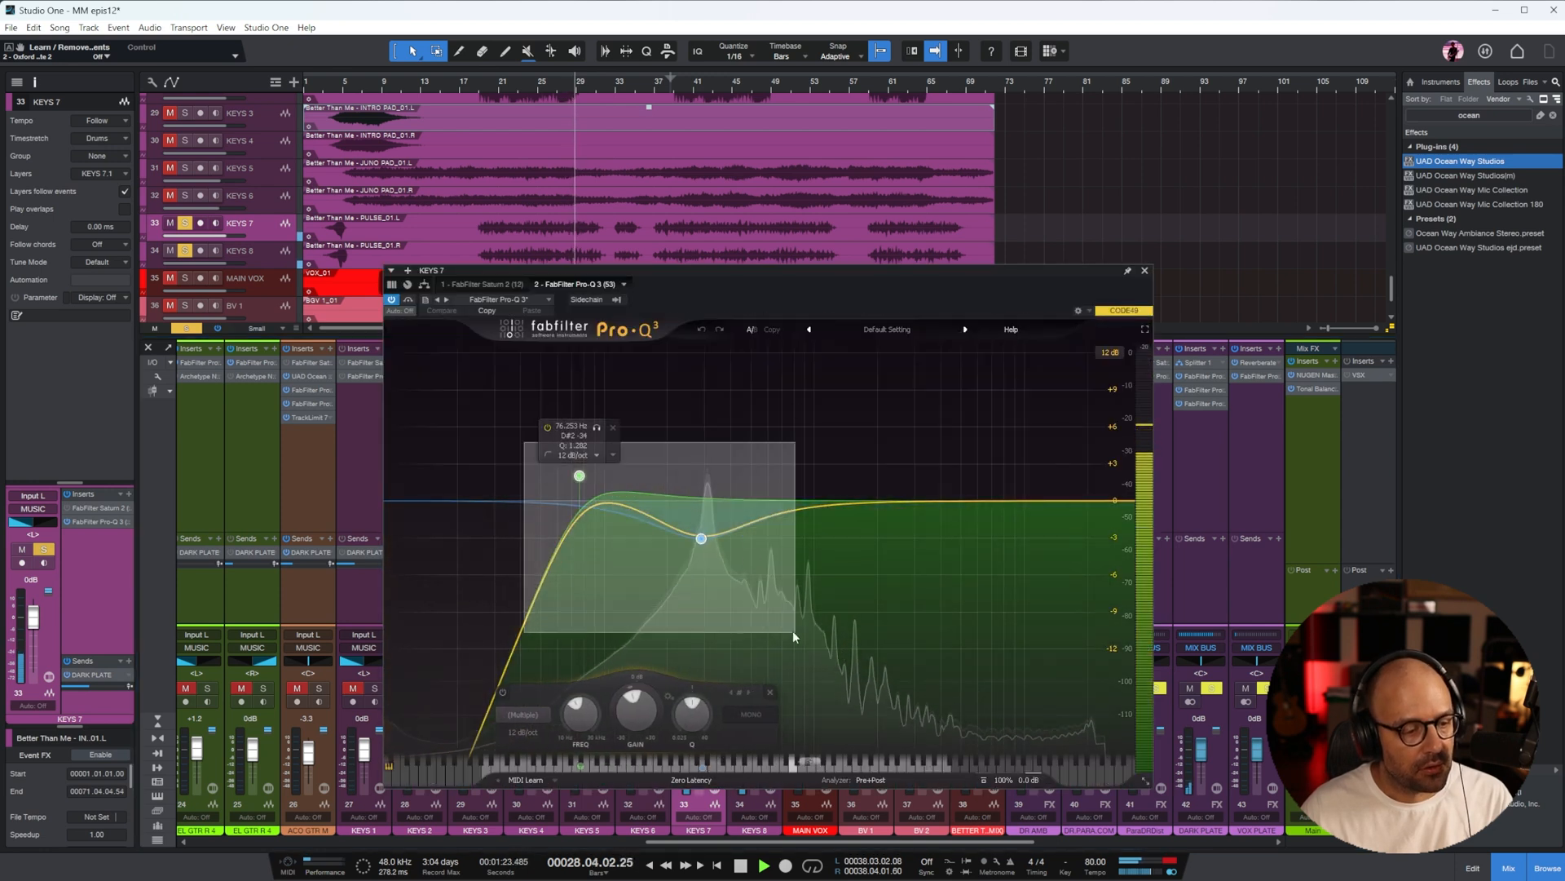
drag(580, 476, 726, 476)
drag(847, 539, 819, 459)
drag(1122, 501, 940, 472)
click(1145, 271)
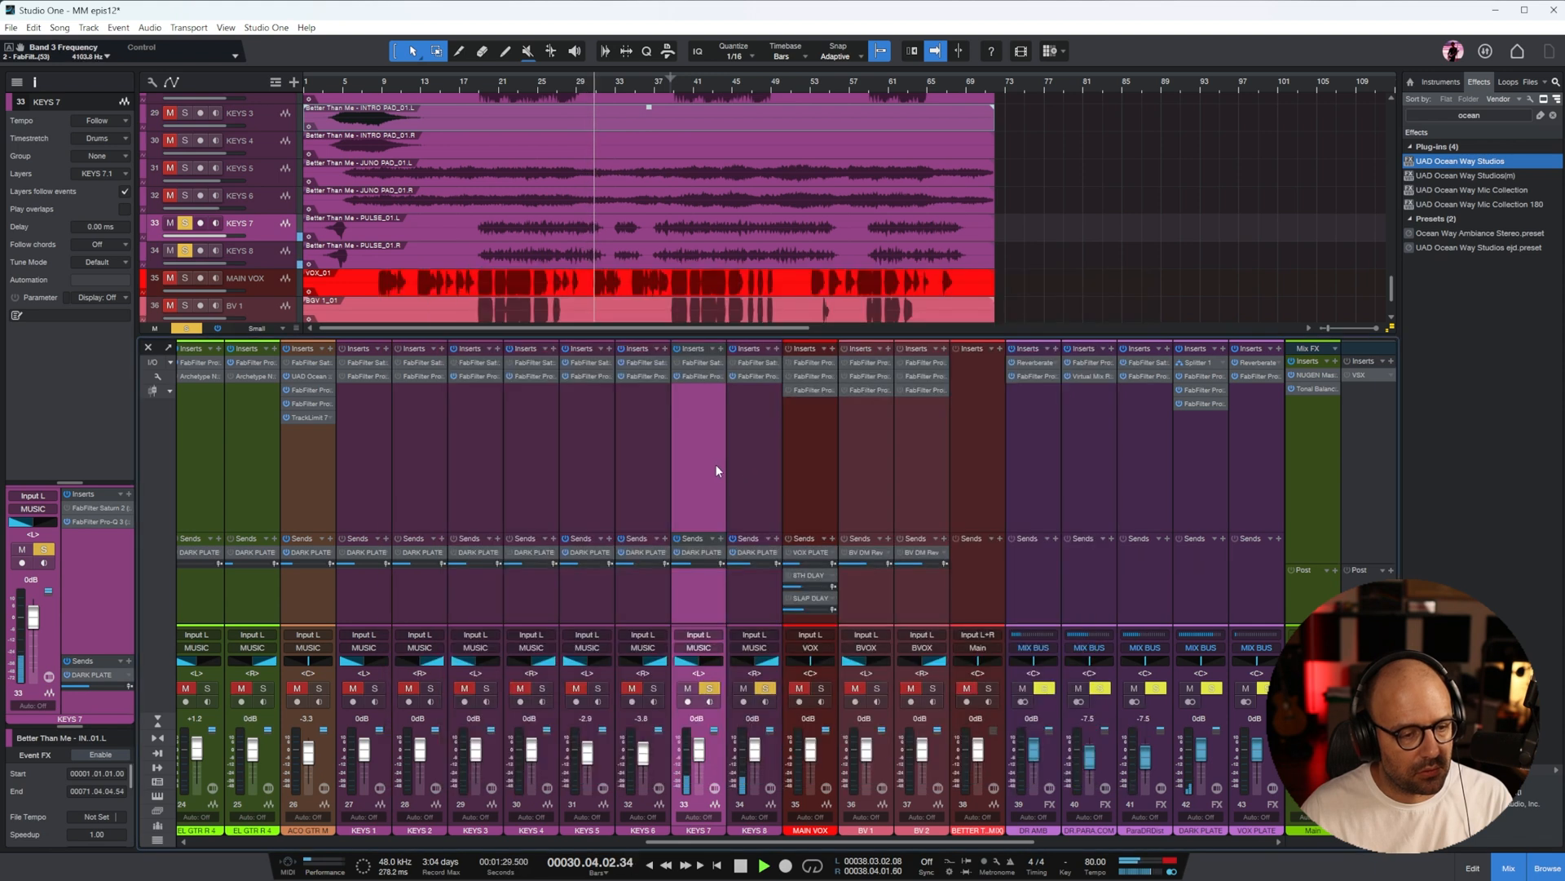
Match the KEYS 8 Pro-Q 3 to the KEYS 7 curve and, replaying from about bar 20, raise the KEYS 8 fader to +1.2 dB
double_click(743, 377)
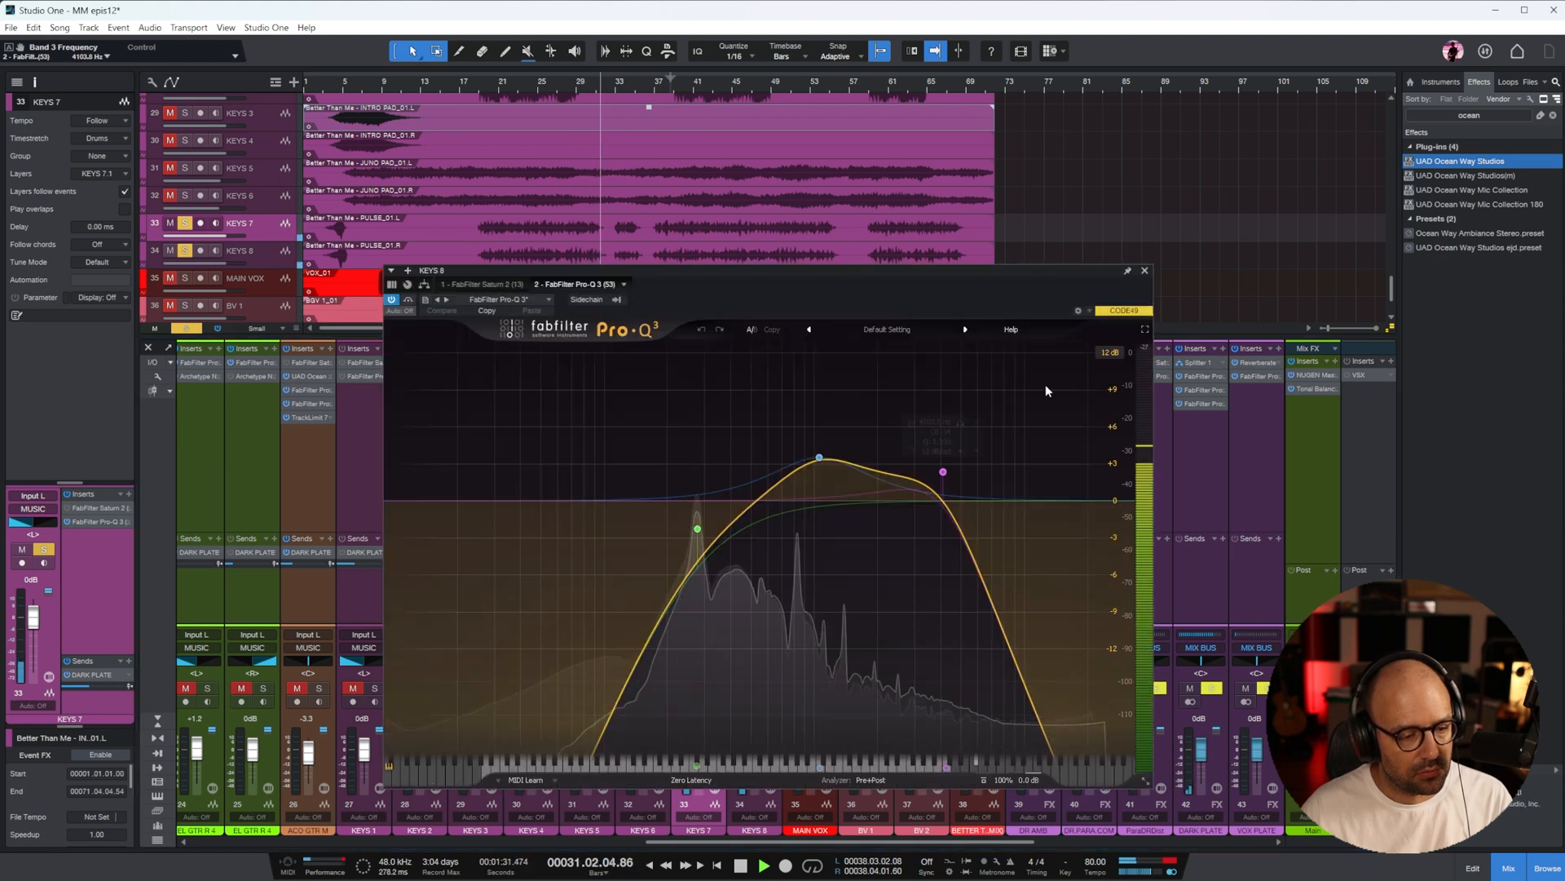
click(1145, 270)
click(486, 87)
drag(754, 751, 754, 748)
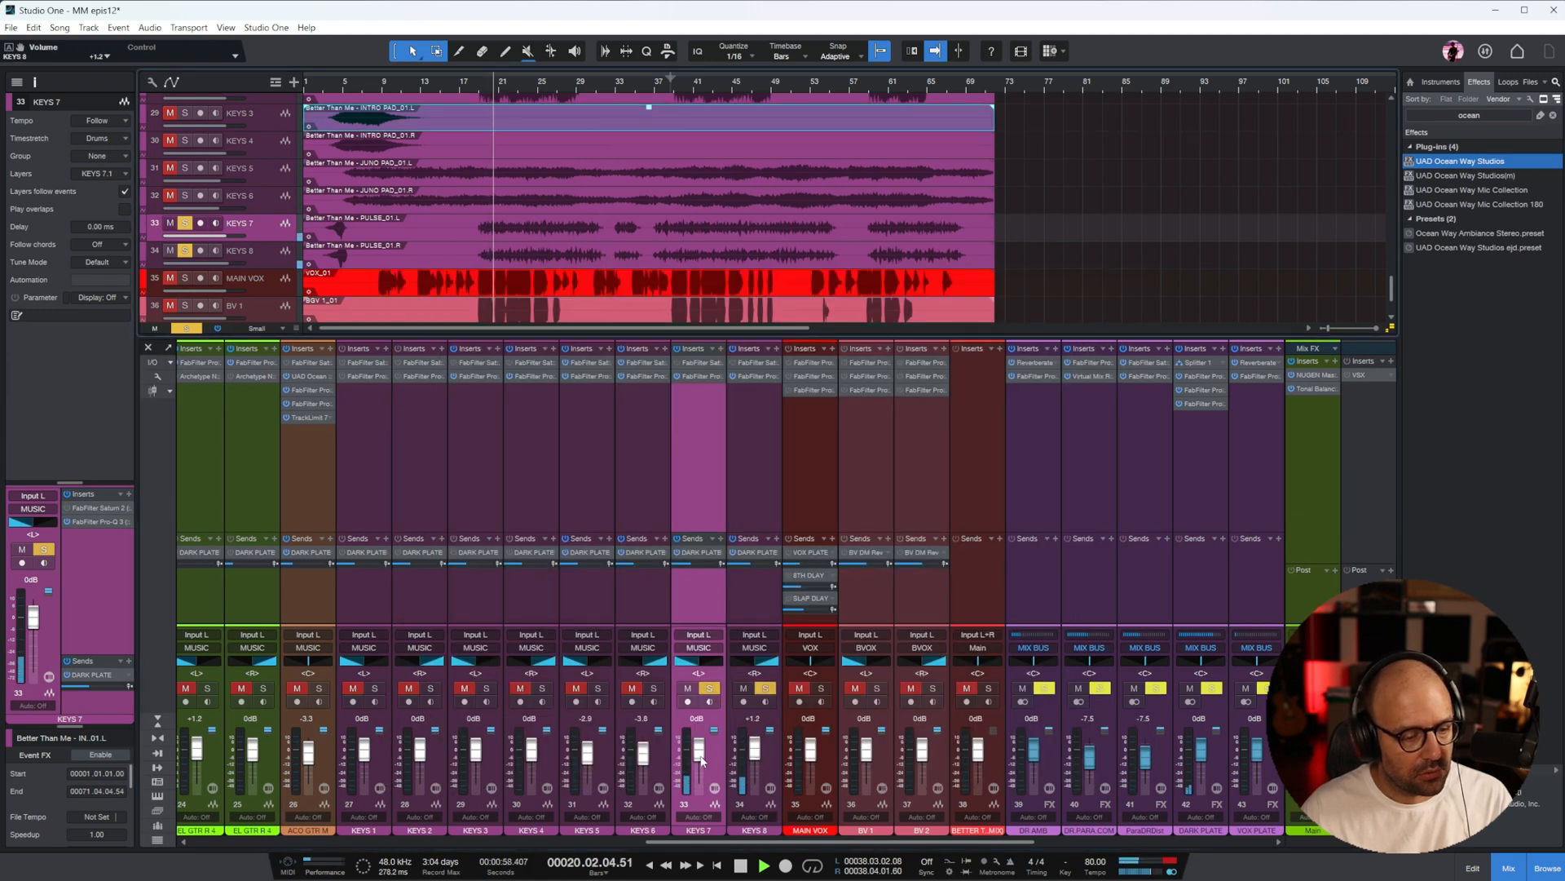
Bring the DRUMS, BASS and MUSIC buses into solo, zoom out the arrangement and play from about bar 9
drag(932, 842, 1167, 849)
click(1045, 689)
click(932, 688)
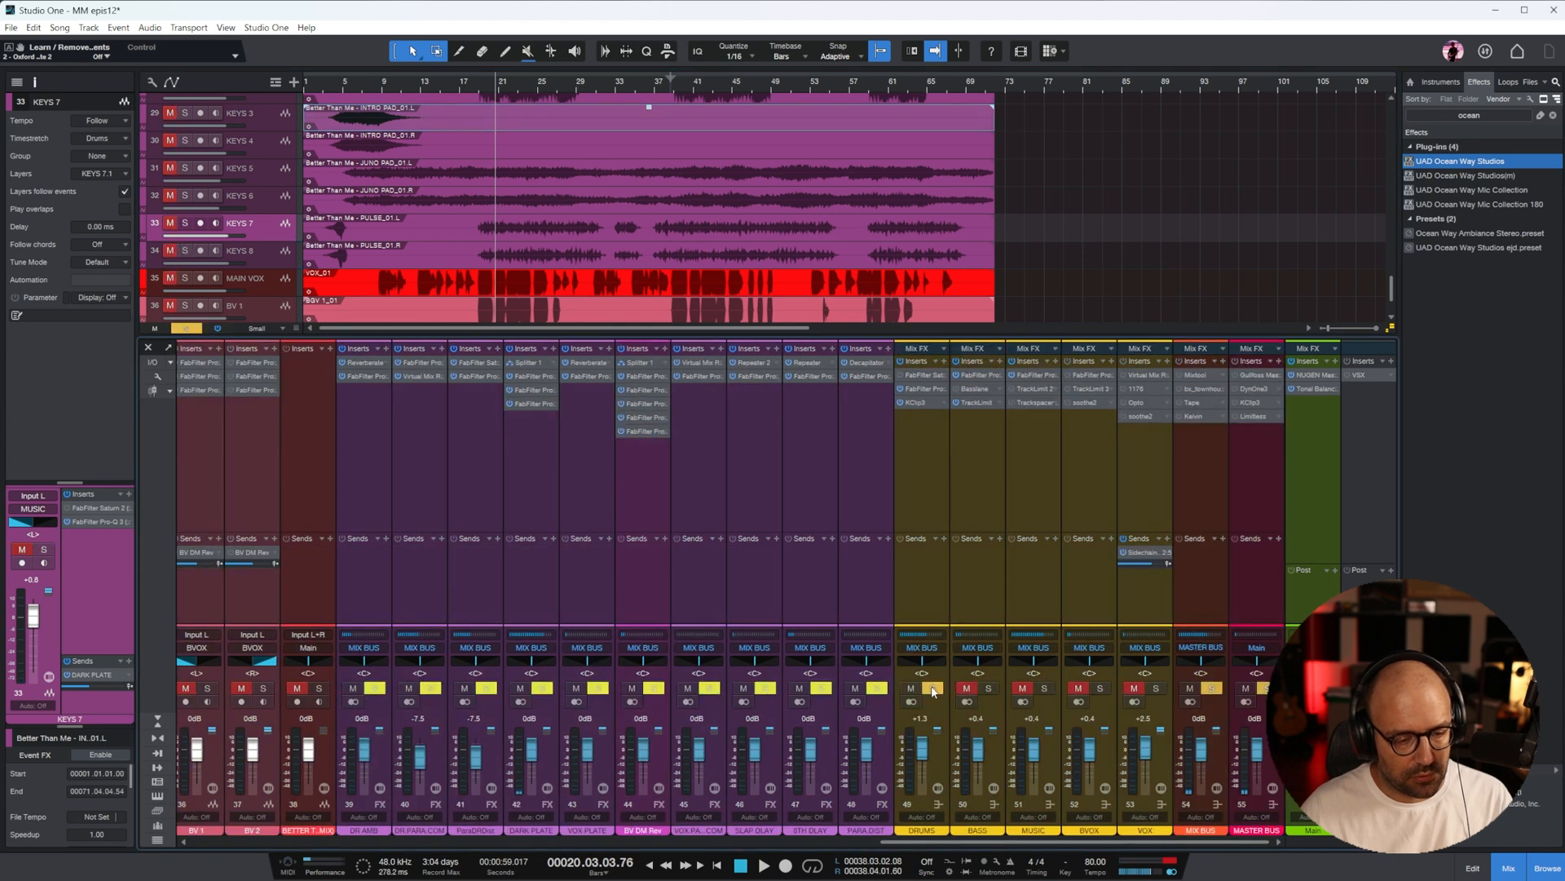
click(1044, 689)
click(927, 511)
key(w)
click(344, 83)
key(space)
Check the TrackLimit 2 limiter on the MUSIC bus during playback
click(1035, 481)
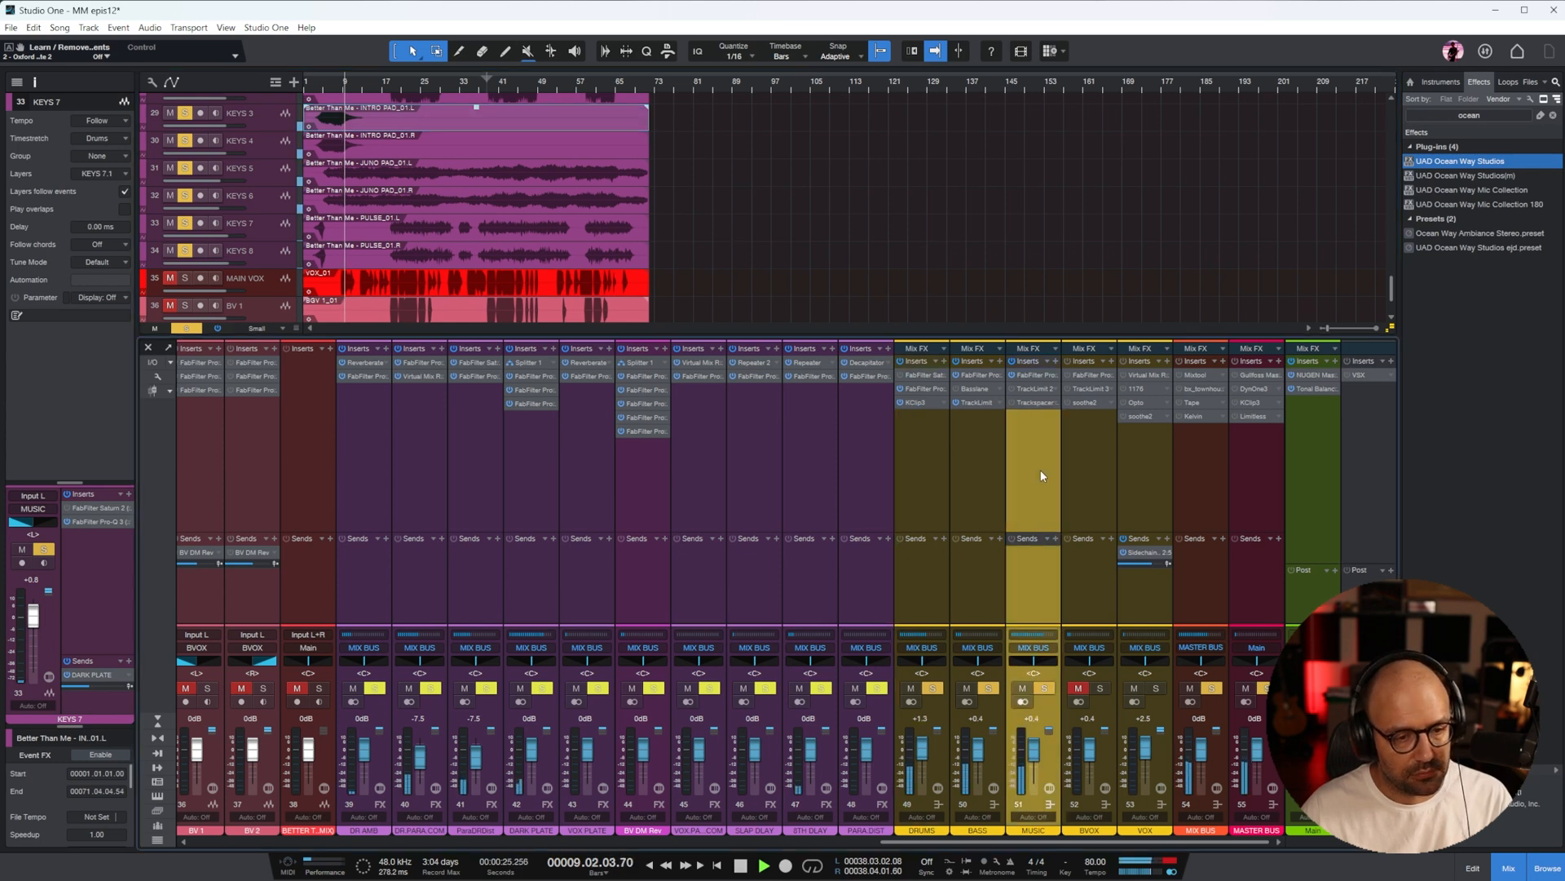
click(1041, 389)
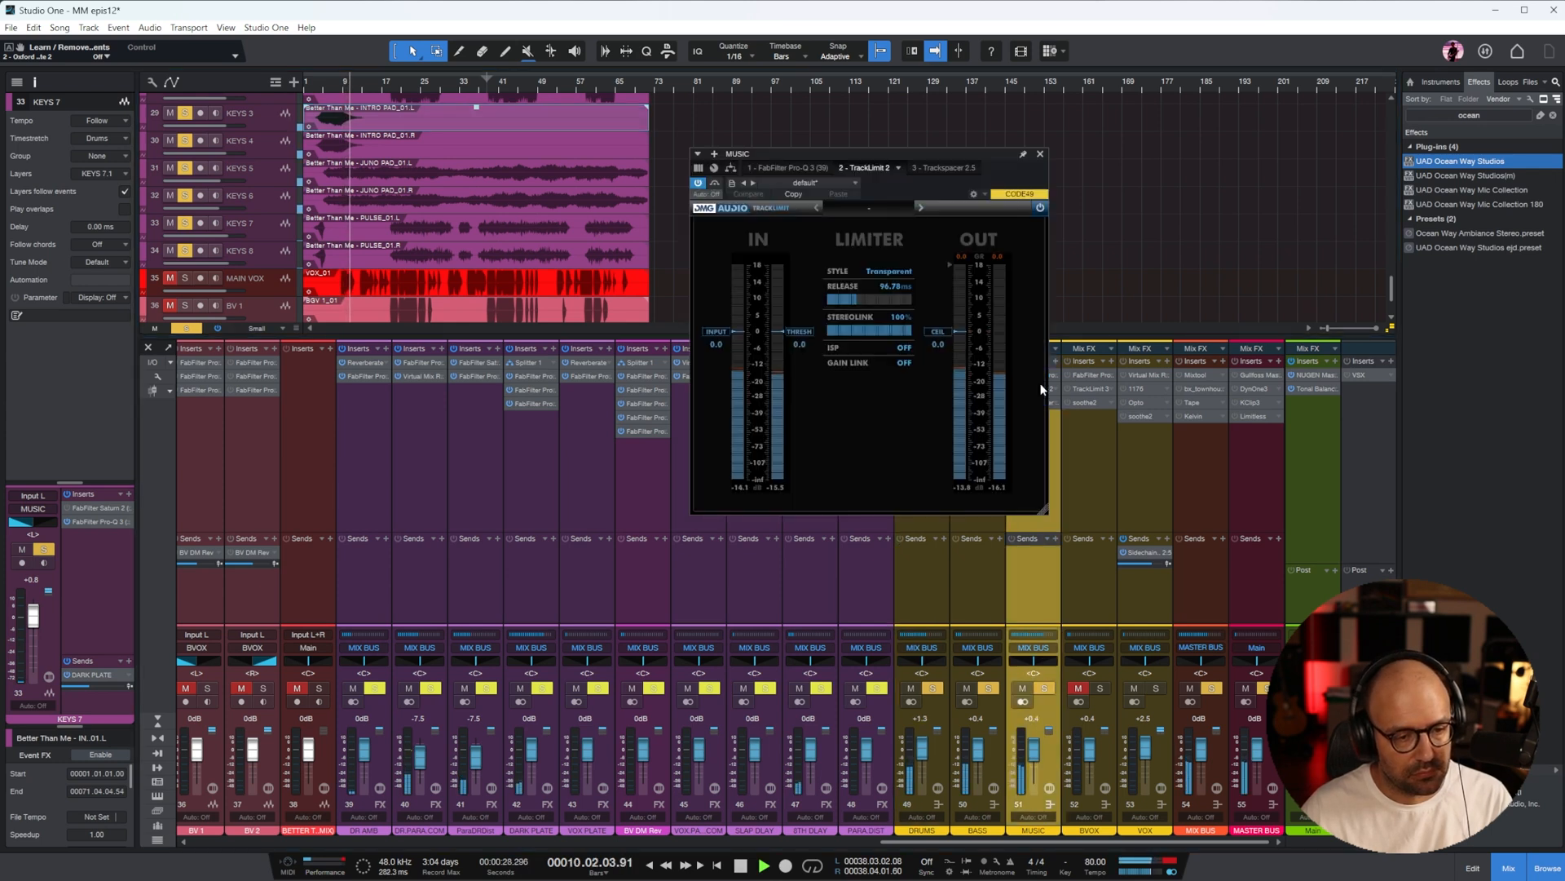
click(1040, 154)
Lower the ACO GTR M fader to -3.8 dB, and in its Pro-Q 3 add a mid cut and move the high boost to about 12 kHz
click(685, 843)
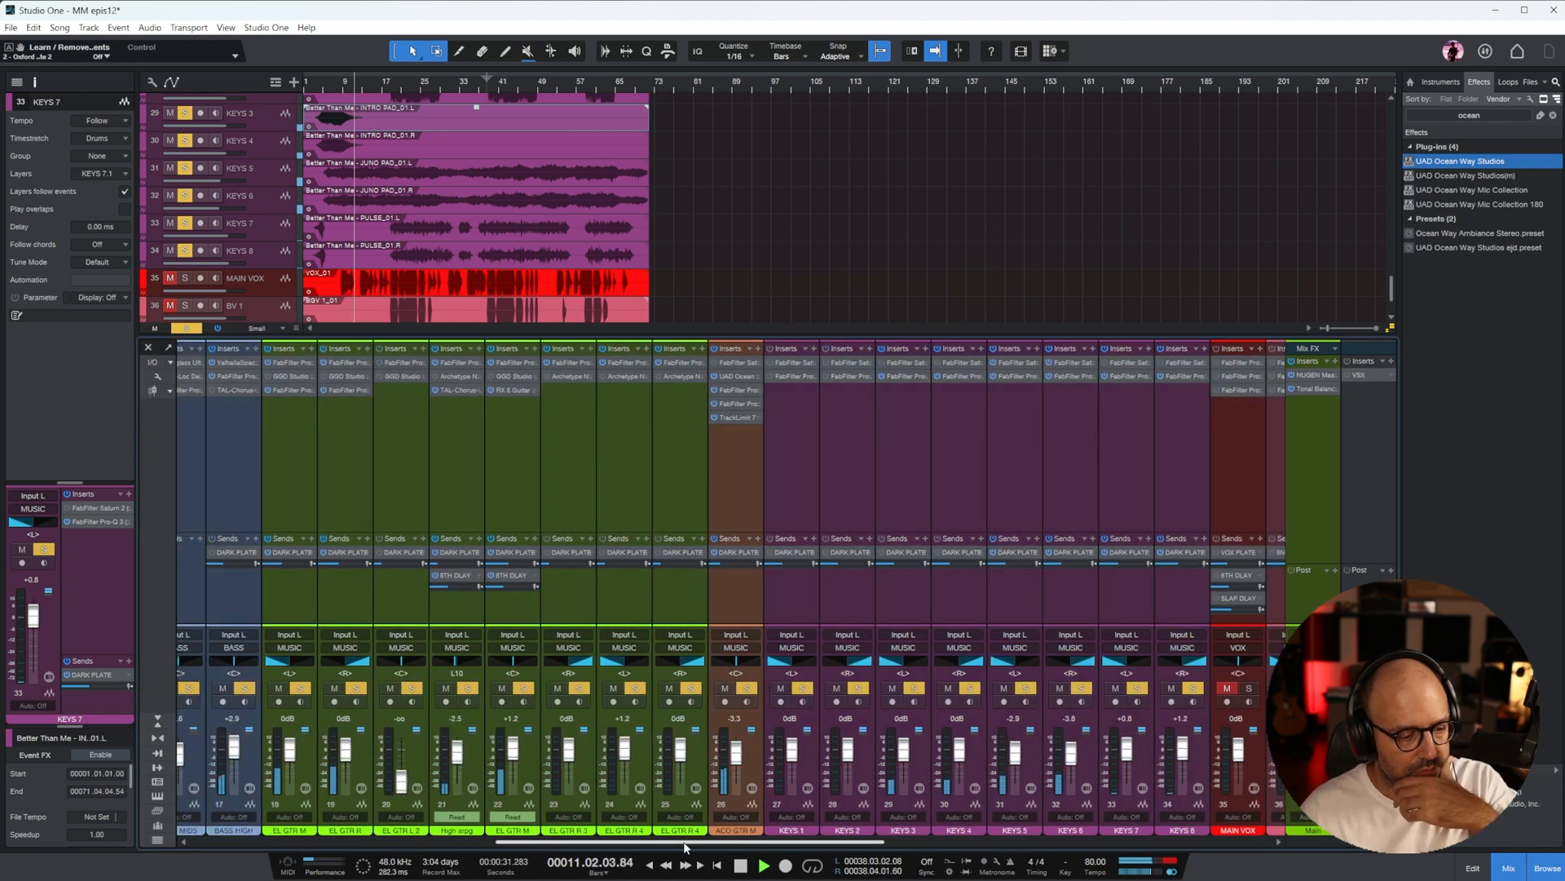
click(729, 489)
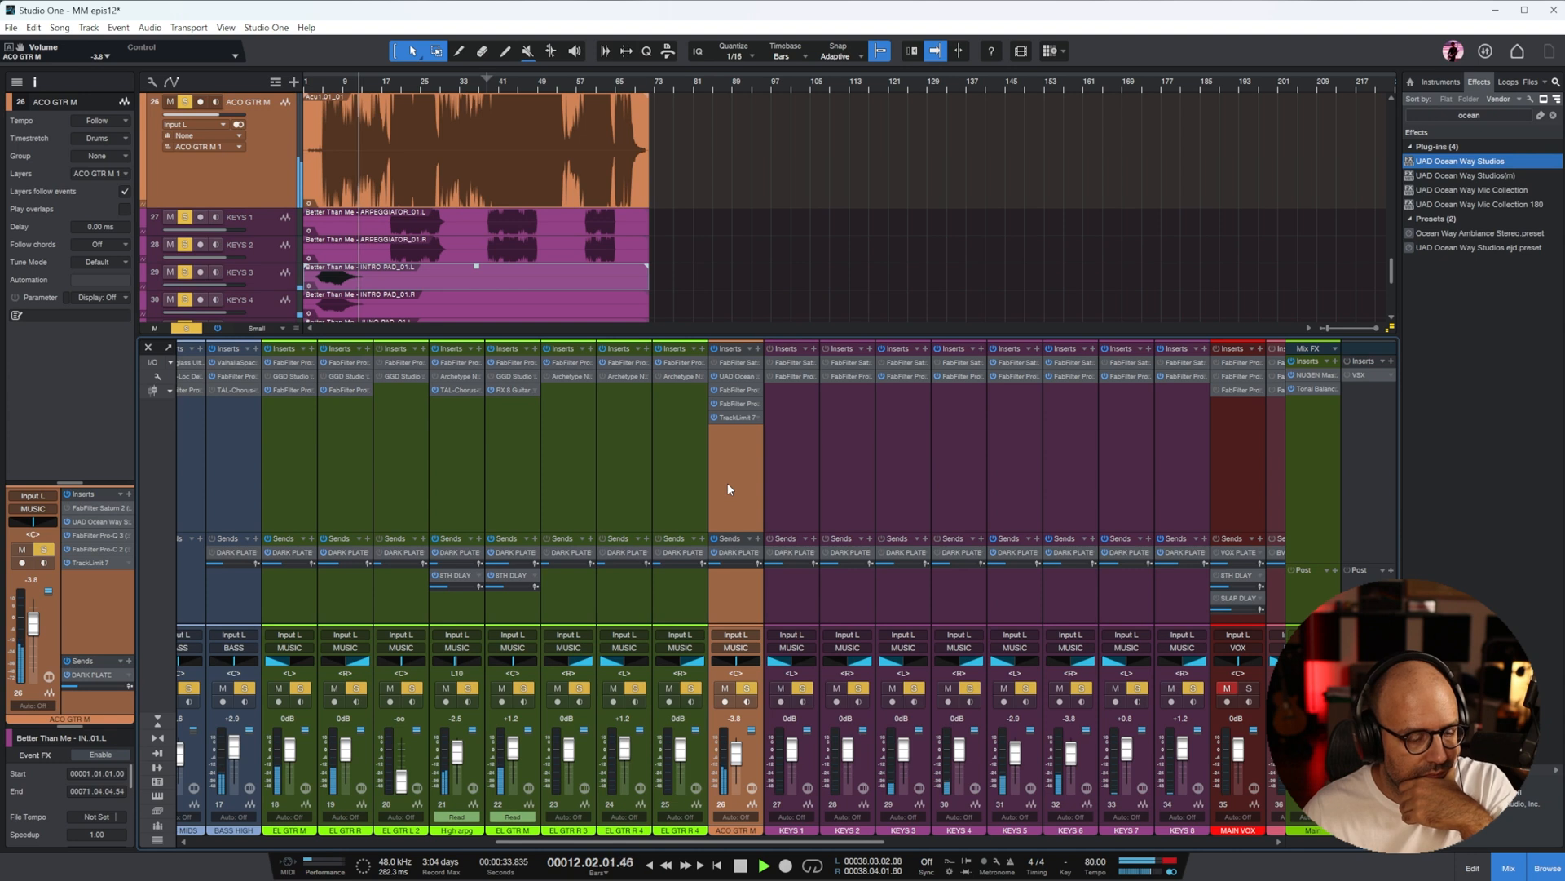
click(737, 390)
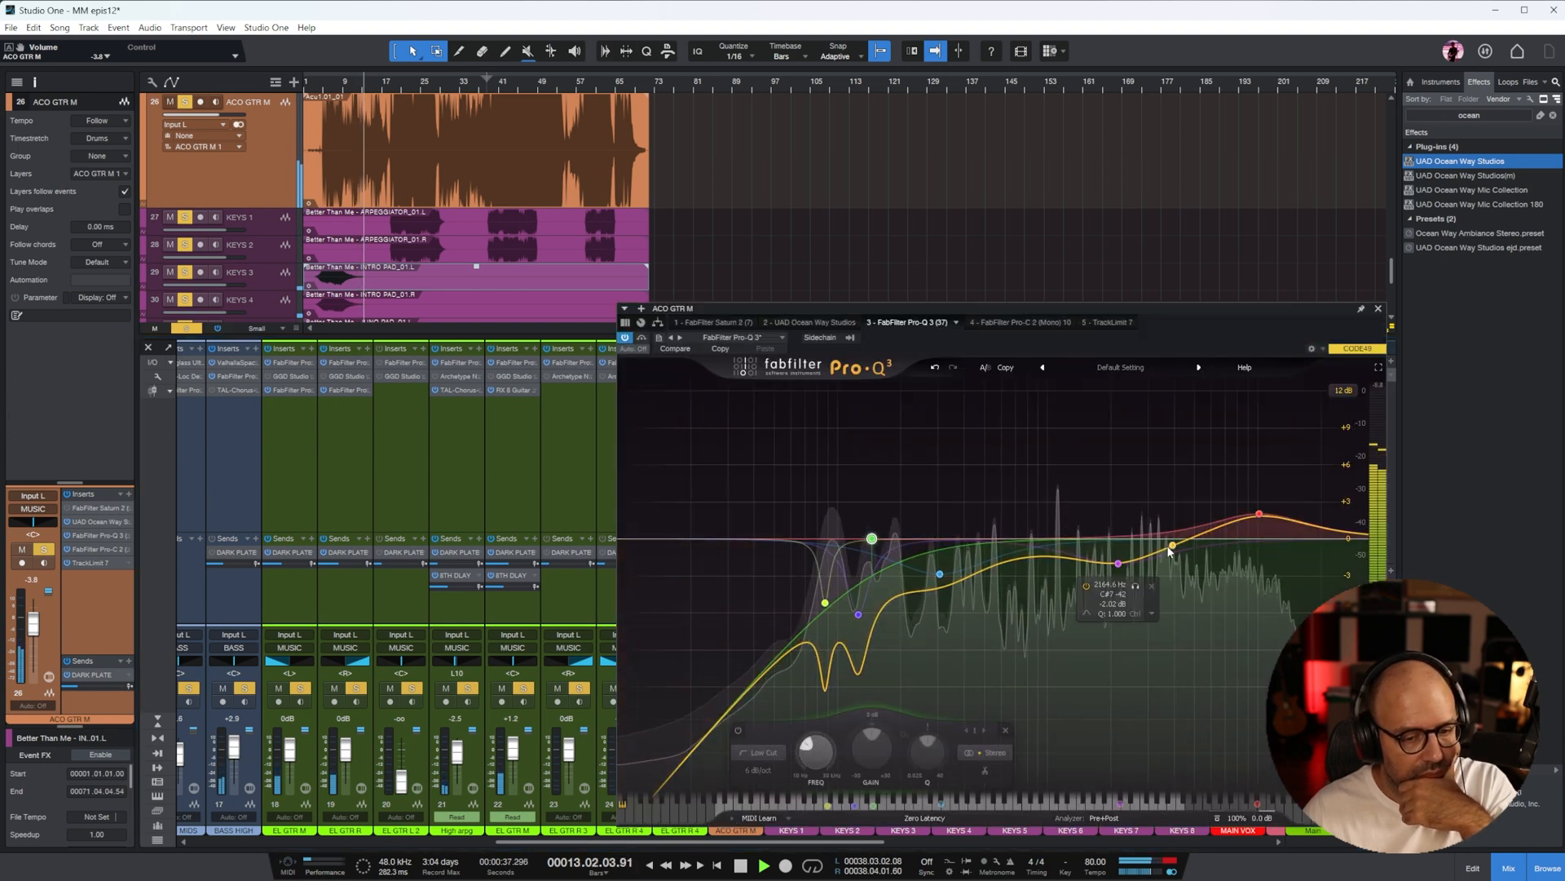
mouse_move(1062, 558)
mouse_down()
mouse_move(1052, 487)
mouse_move(1068, 571)
mouse_up()
scroll(1068, 571, up, 3)
drag(1259, 513, 1275, 517)
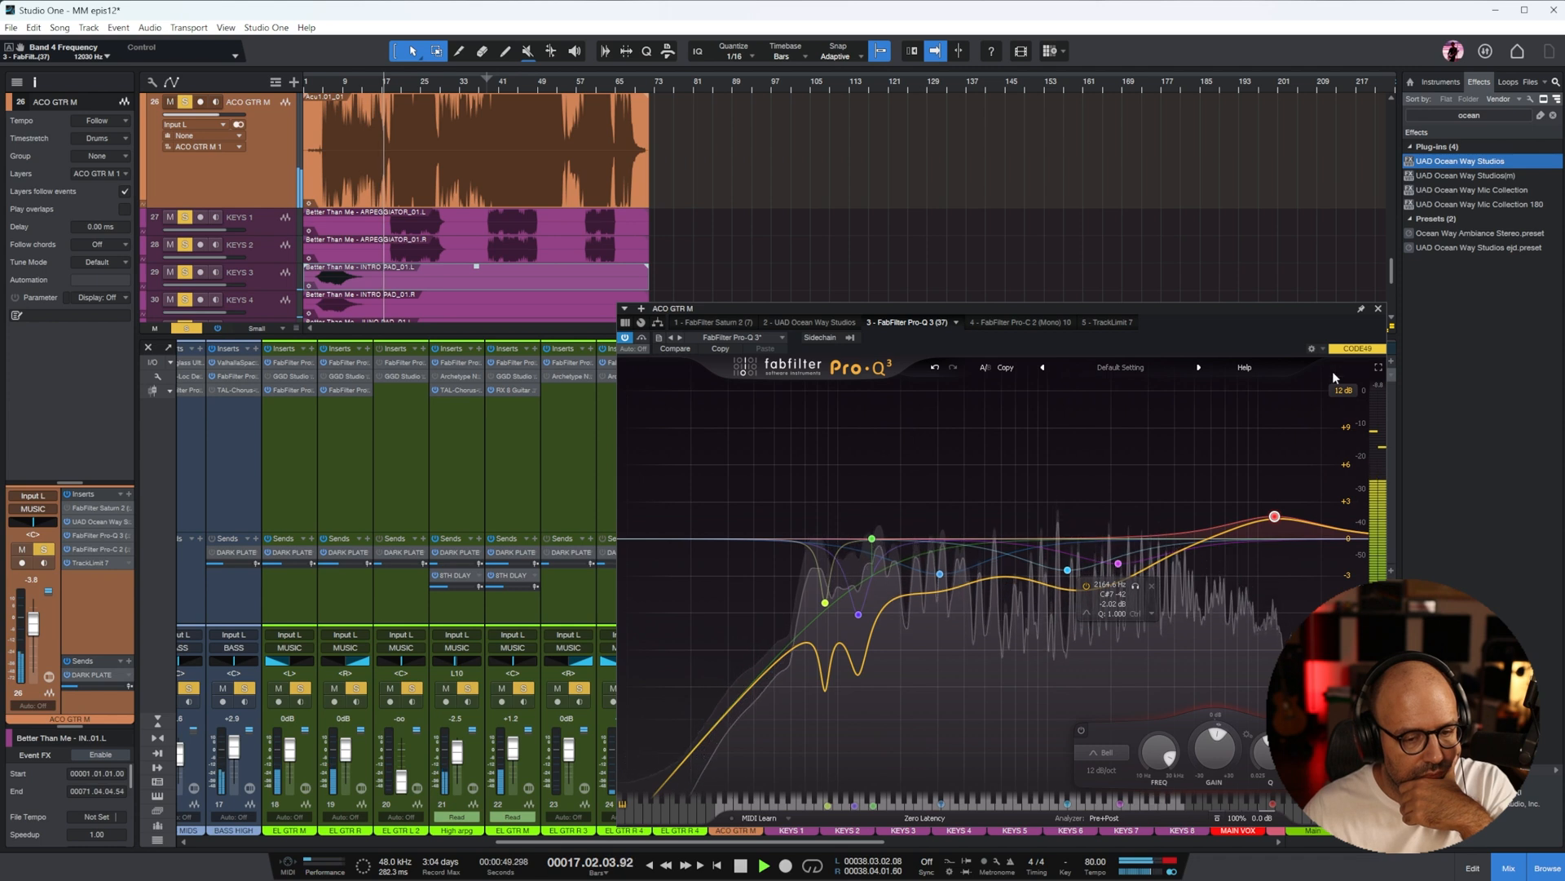
click(1378, 308)
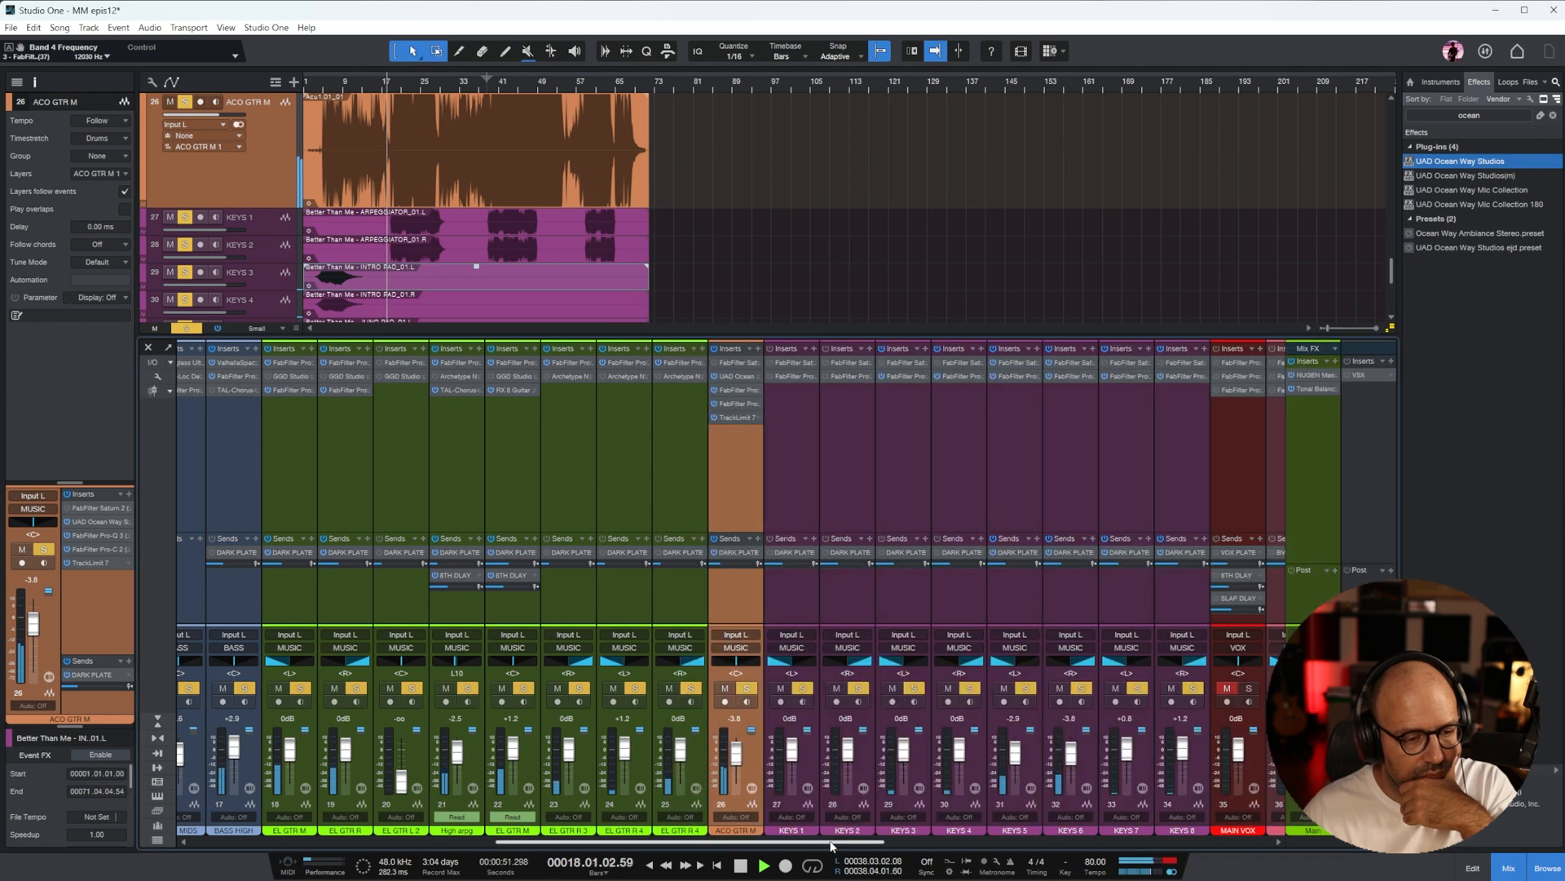
click(744, 391)
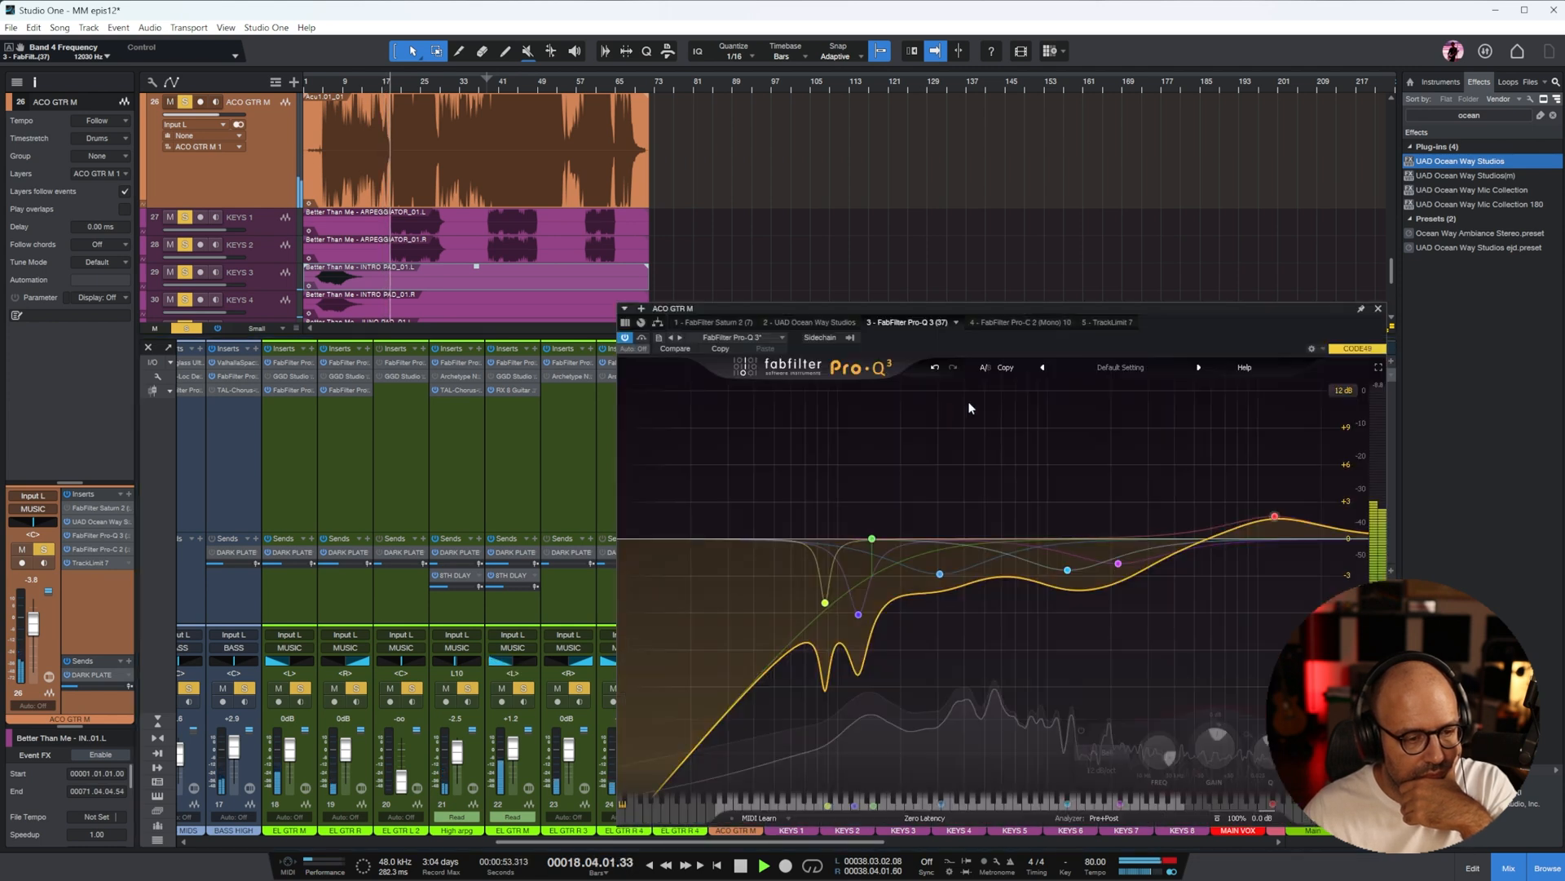
click(1378, 308)
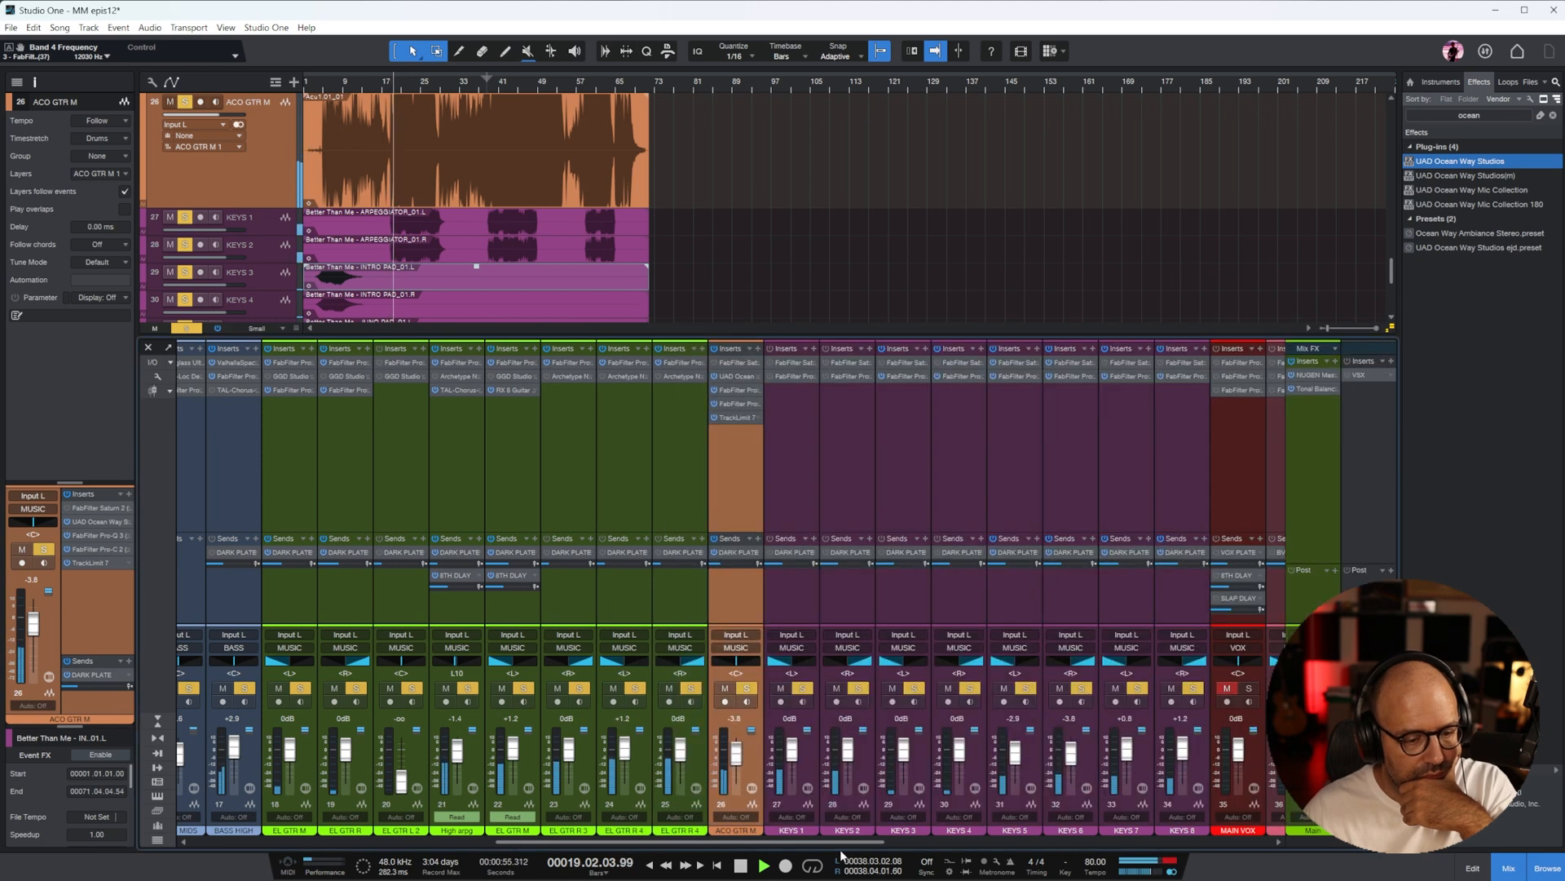
In the SNARE T Pro-Q 3, turn the high boost into a cut of about 2.8 dB near 5.8 kHz
drag(841, 845, 45, 848)
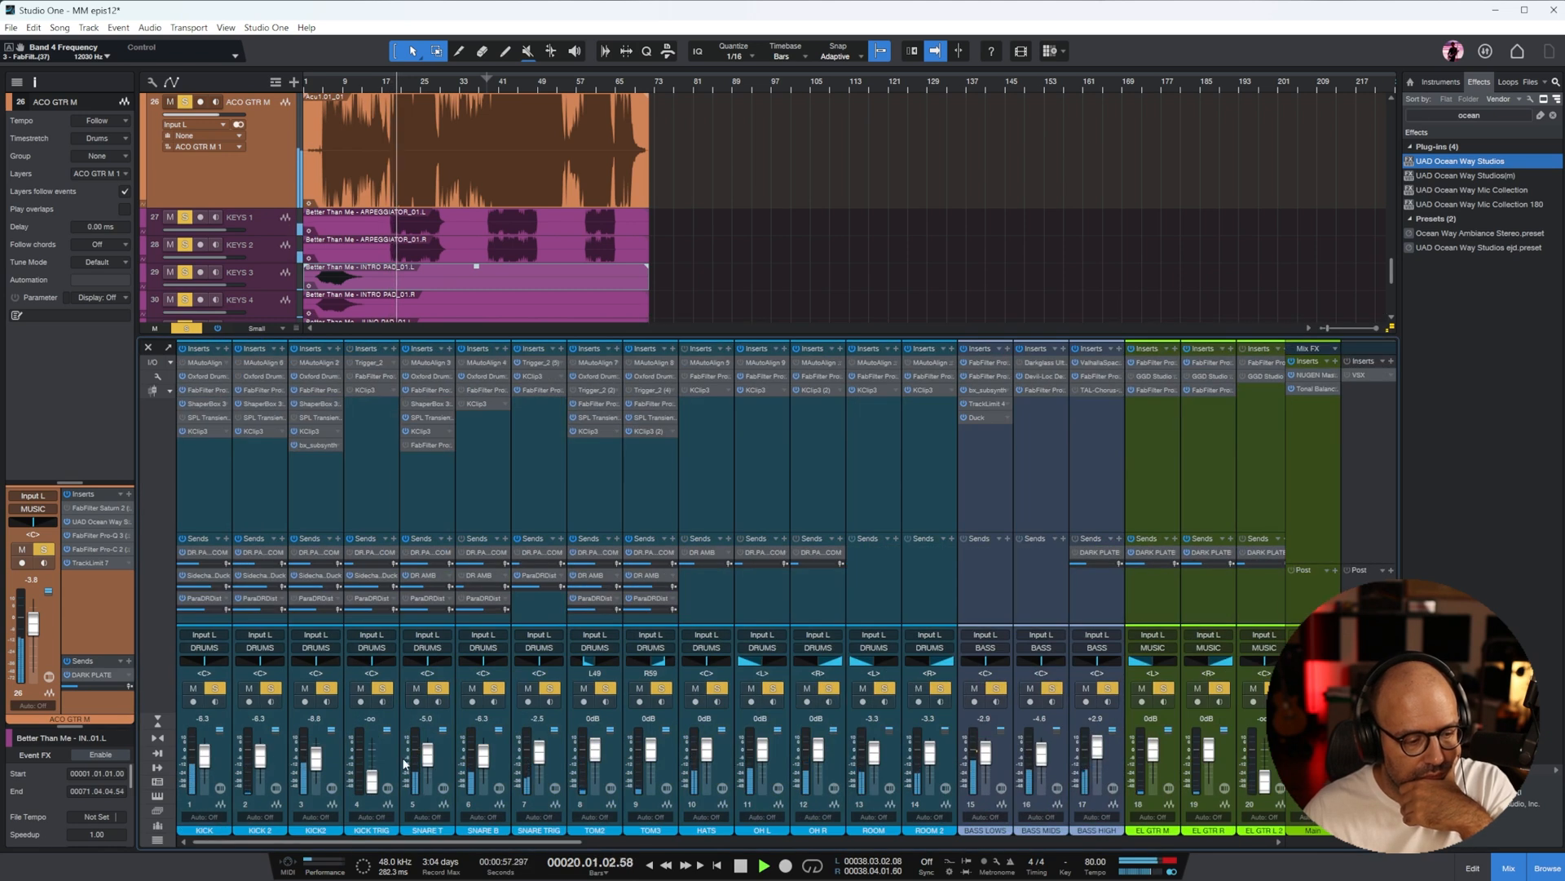
click(432, 462)
double_click(438, 389)
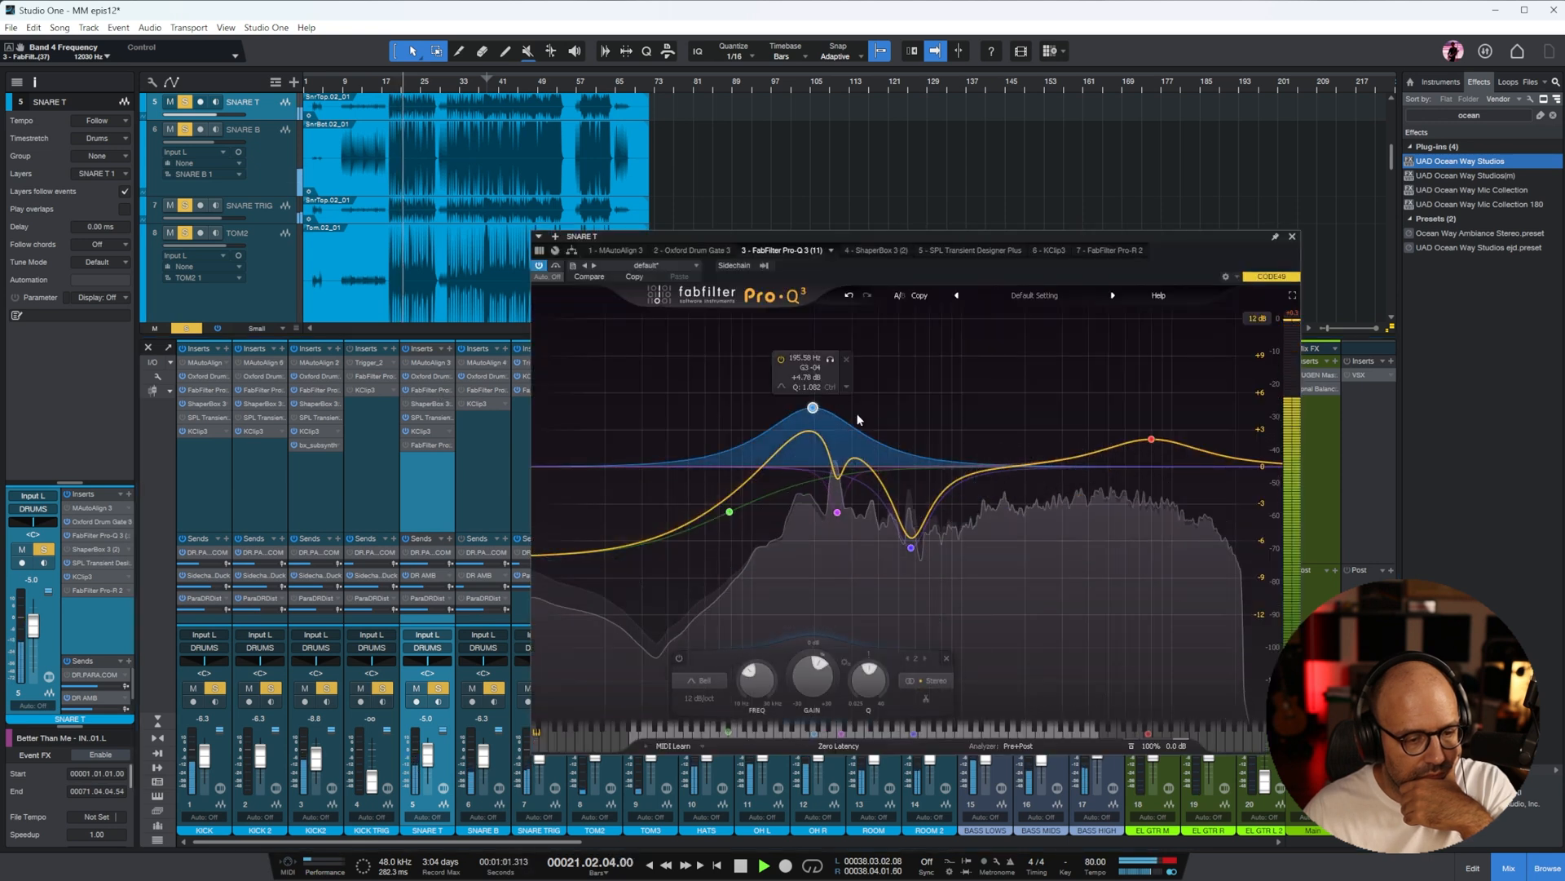
drag(1156, 447, 1126, 507)
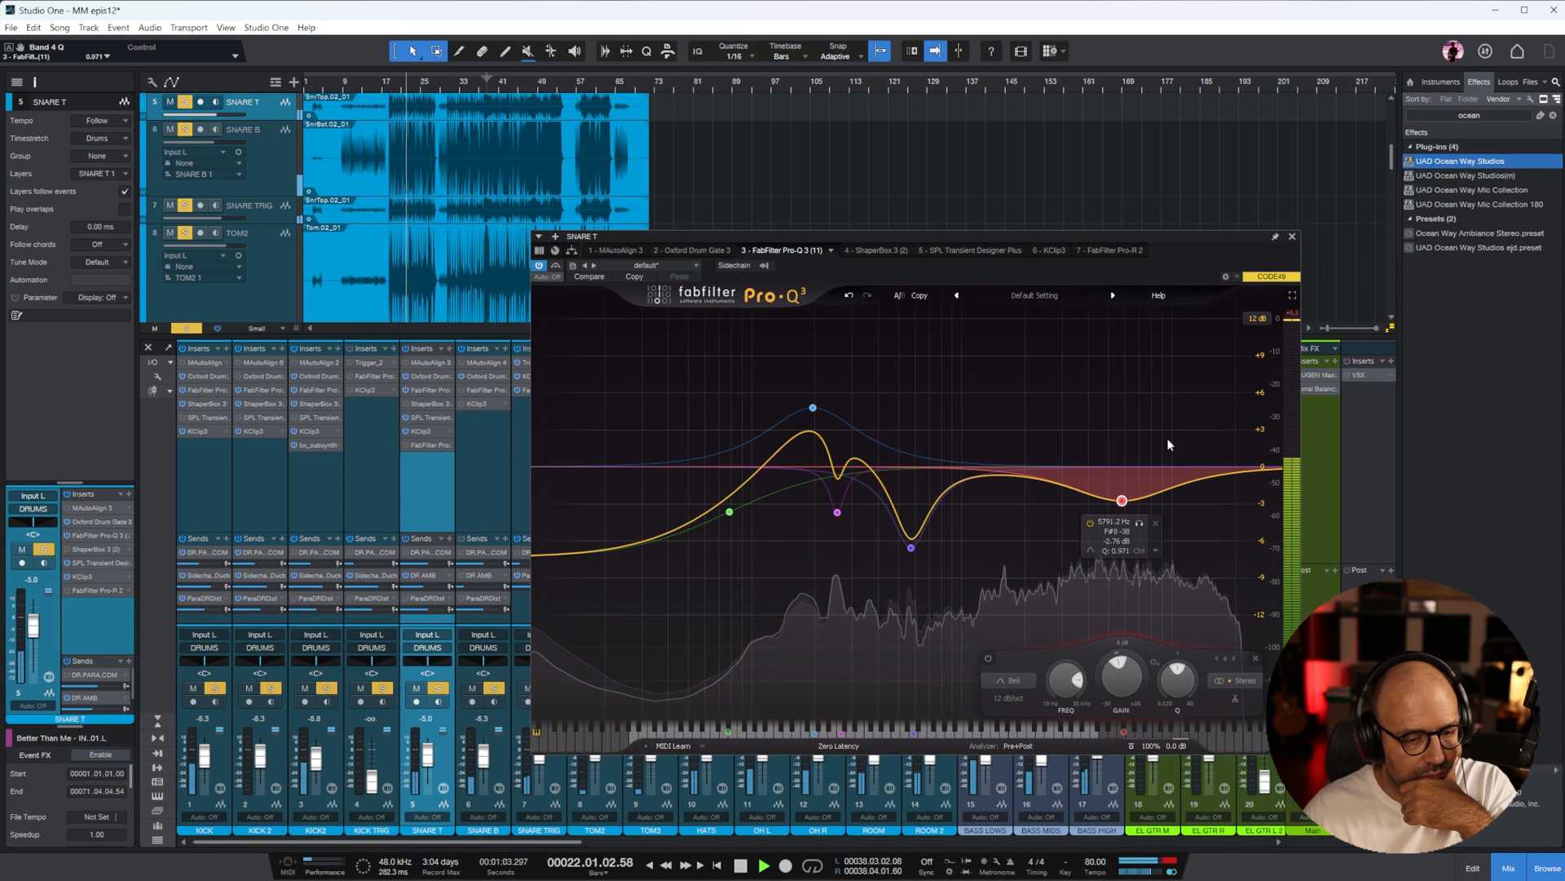
click(1291, 237)
Lower the HATS fader to about -18.2 dB and pan the channel to L49
drag(507, 844, 534, 847)
drag(628, 753, 639, 772)
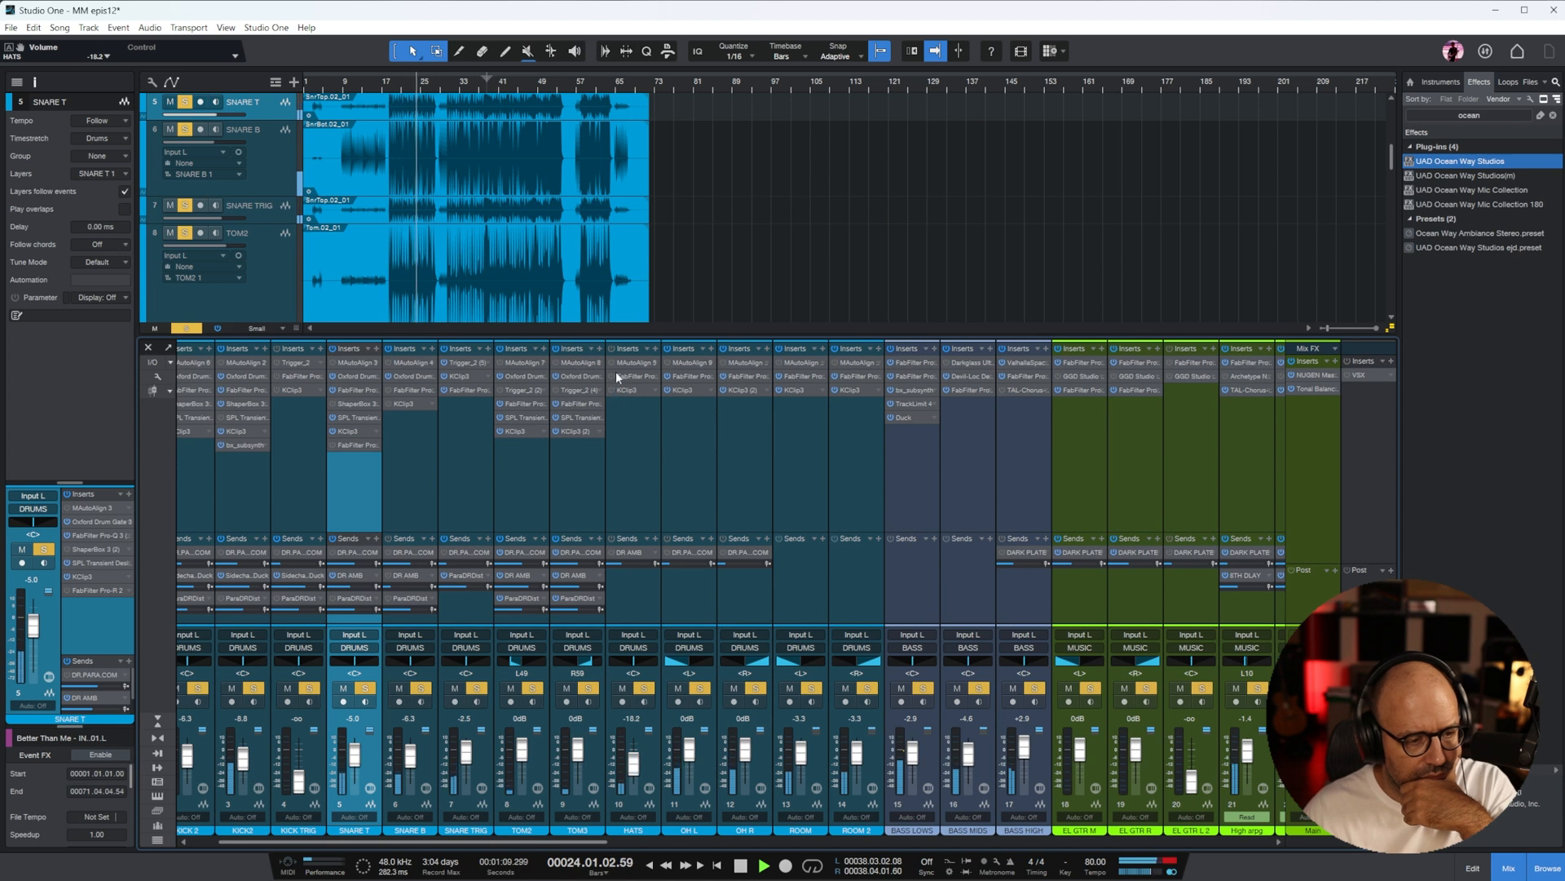
drag(621, 669, 615, 669)
Lower the OH L and OH R faders to -2.9 dB and the ROOM and ROOM 2 faders to -5.0 dB
click(688, 463)
shift+click(744, 477)
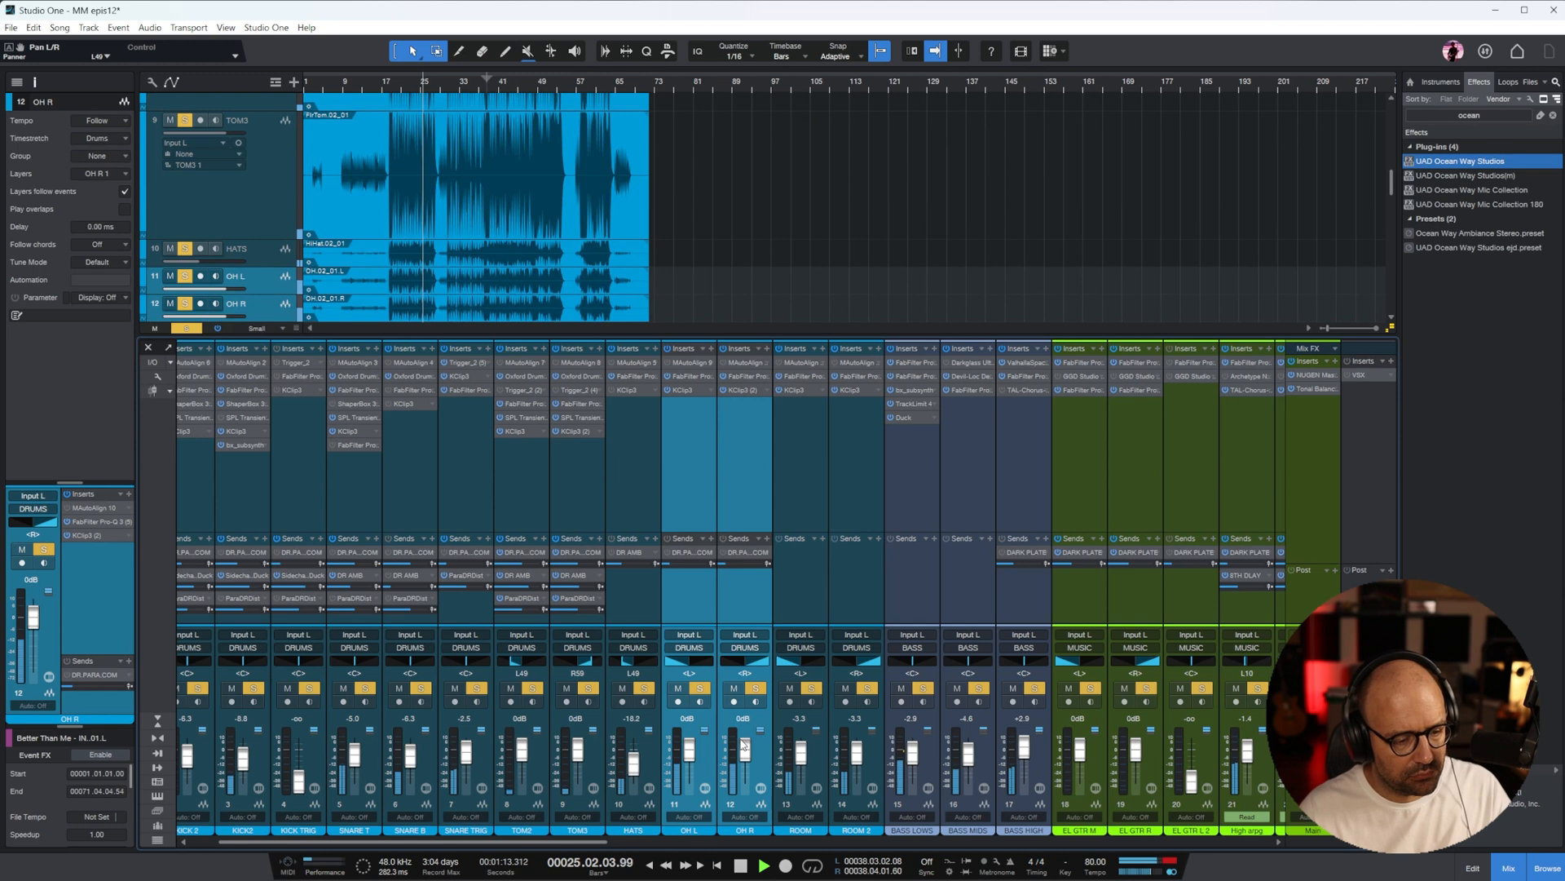
click(781, 499)
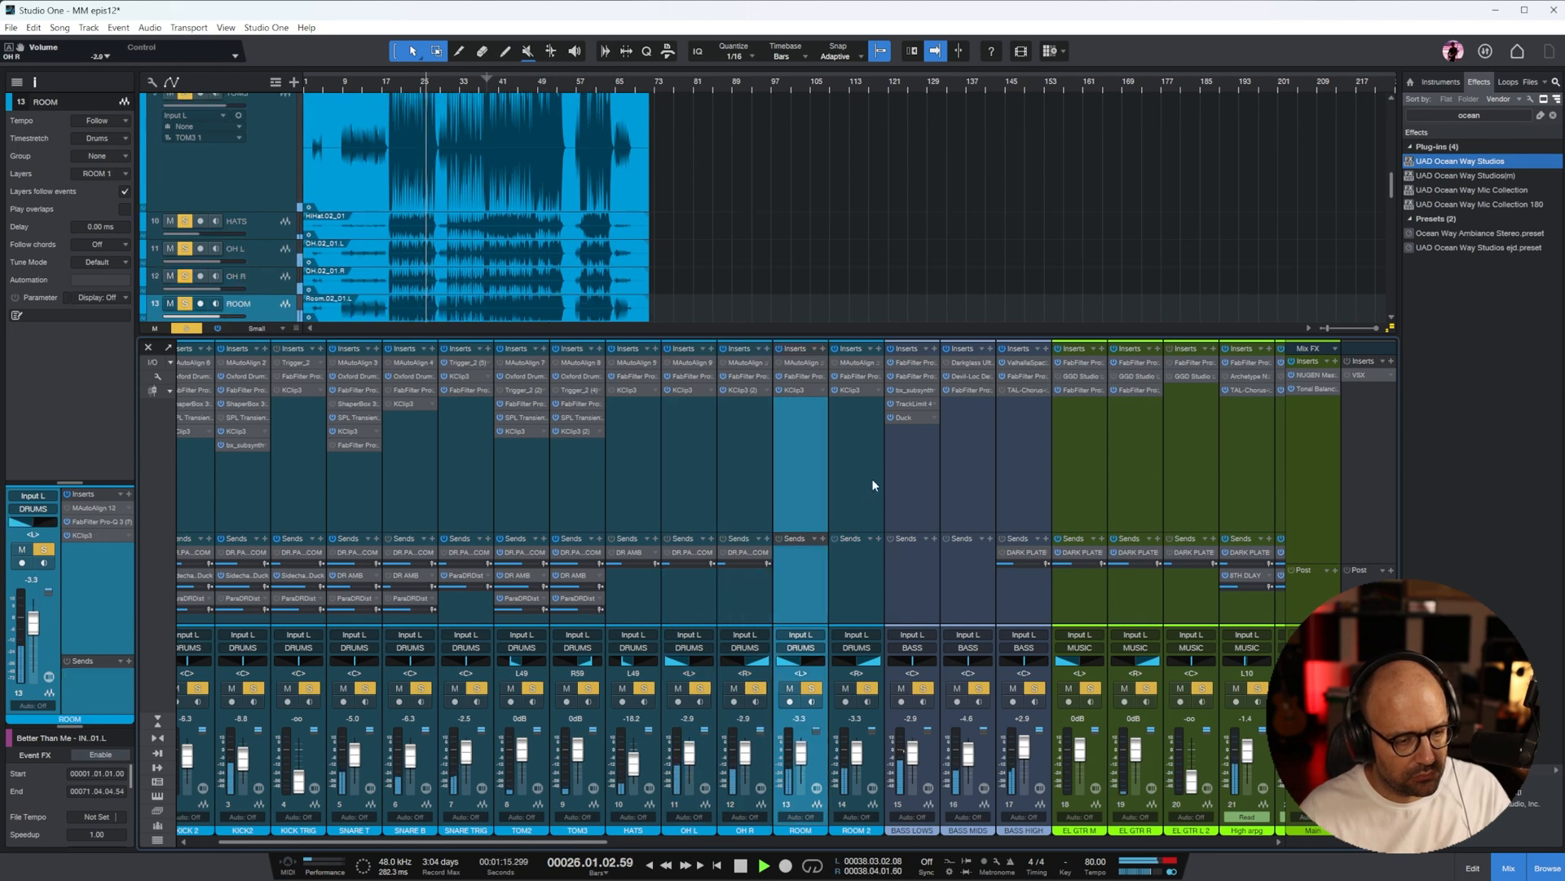
shift+click(873, 478)
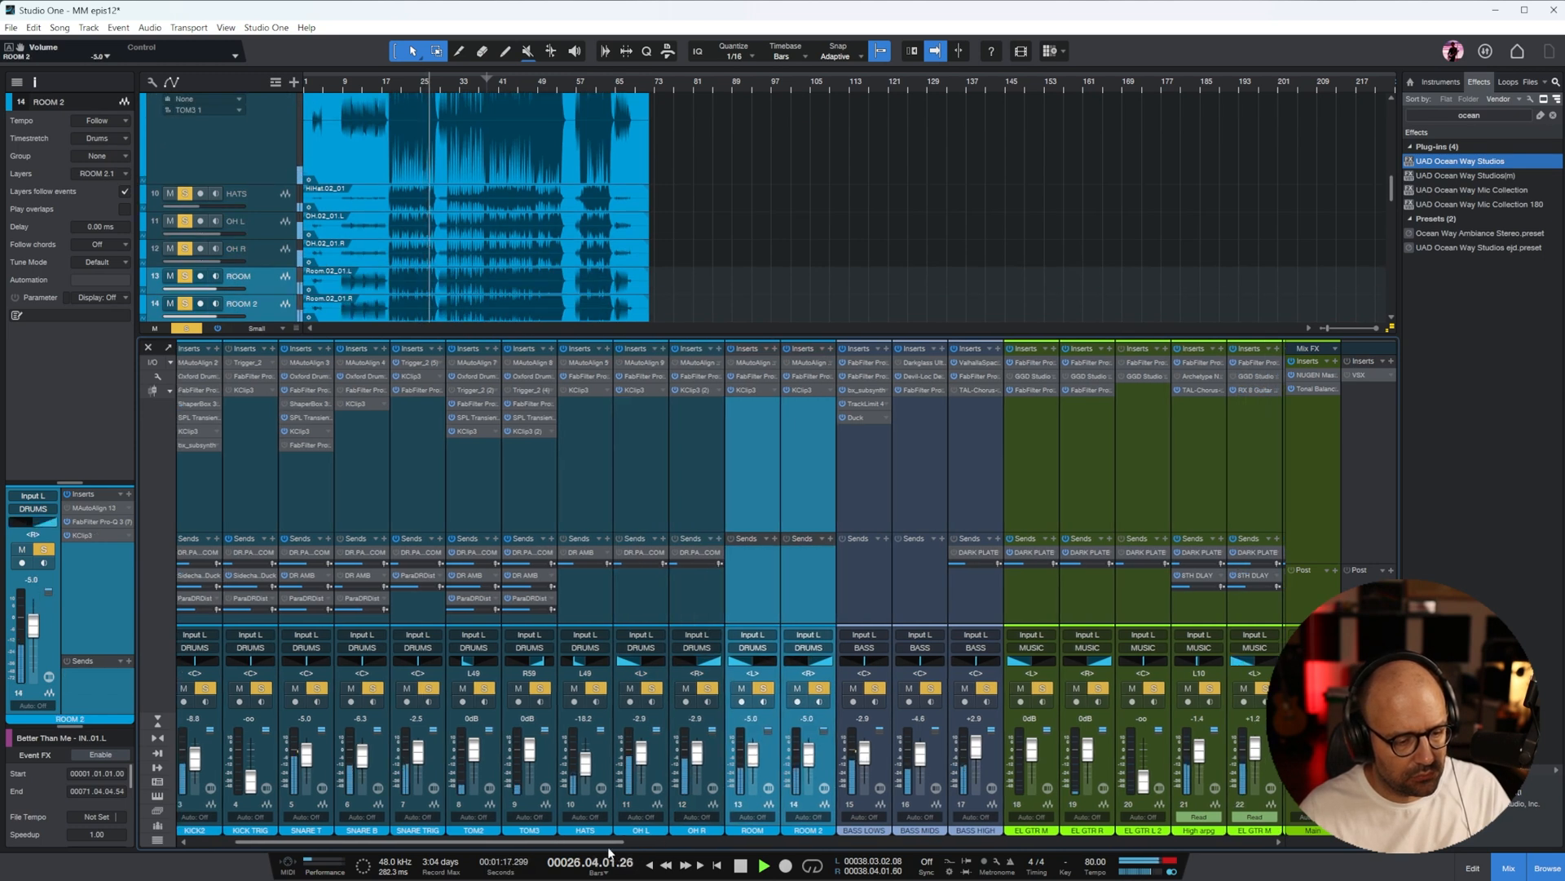
On KICK, add a high-shelf cut of about 7.7 dB in Pro-Q 3 and set the SPL Transient Designer Plus sustain to -1.0 dB
drag(609, 846, 542, 847)
click(210, 451)
click(400, 92)
click(204, 389)
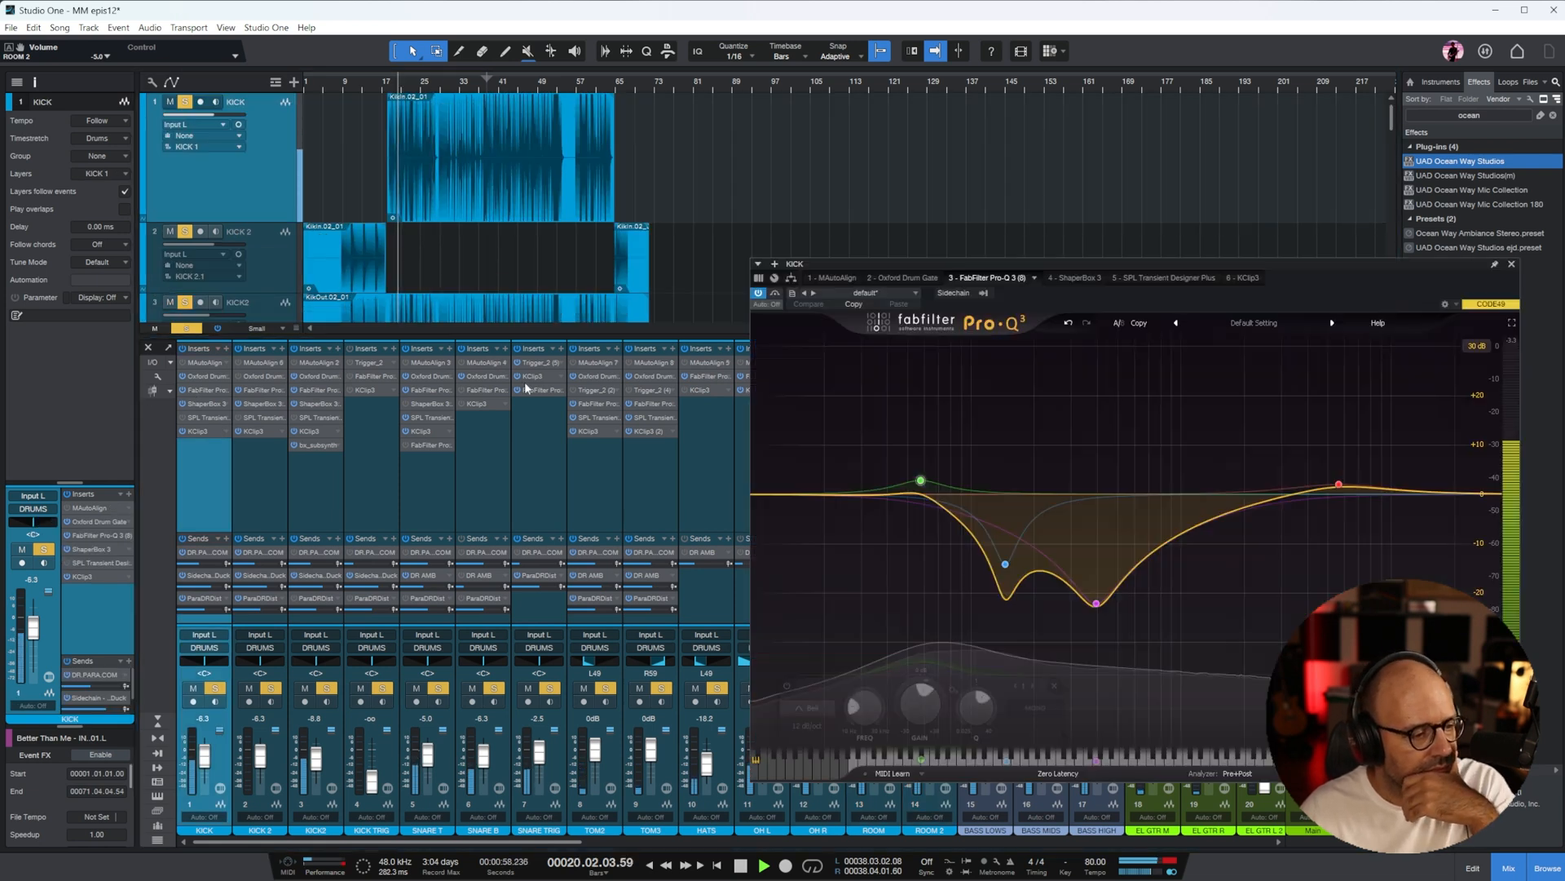
double_click(1260, 533)
drag(1268, 577, 1230, 523)
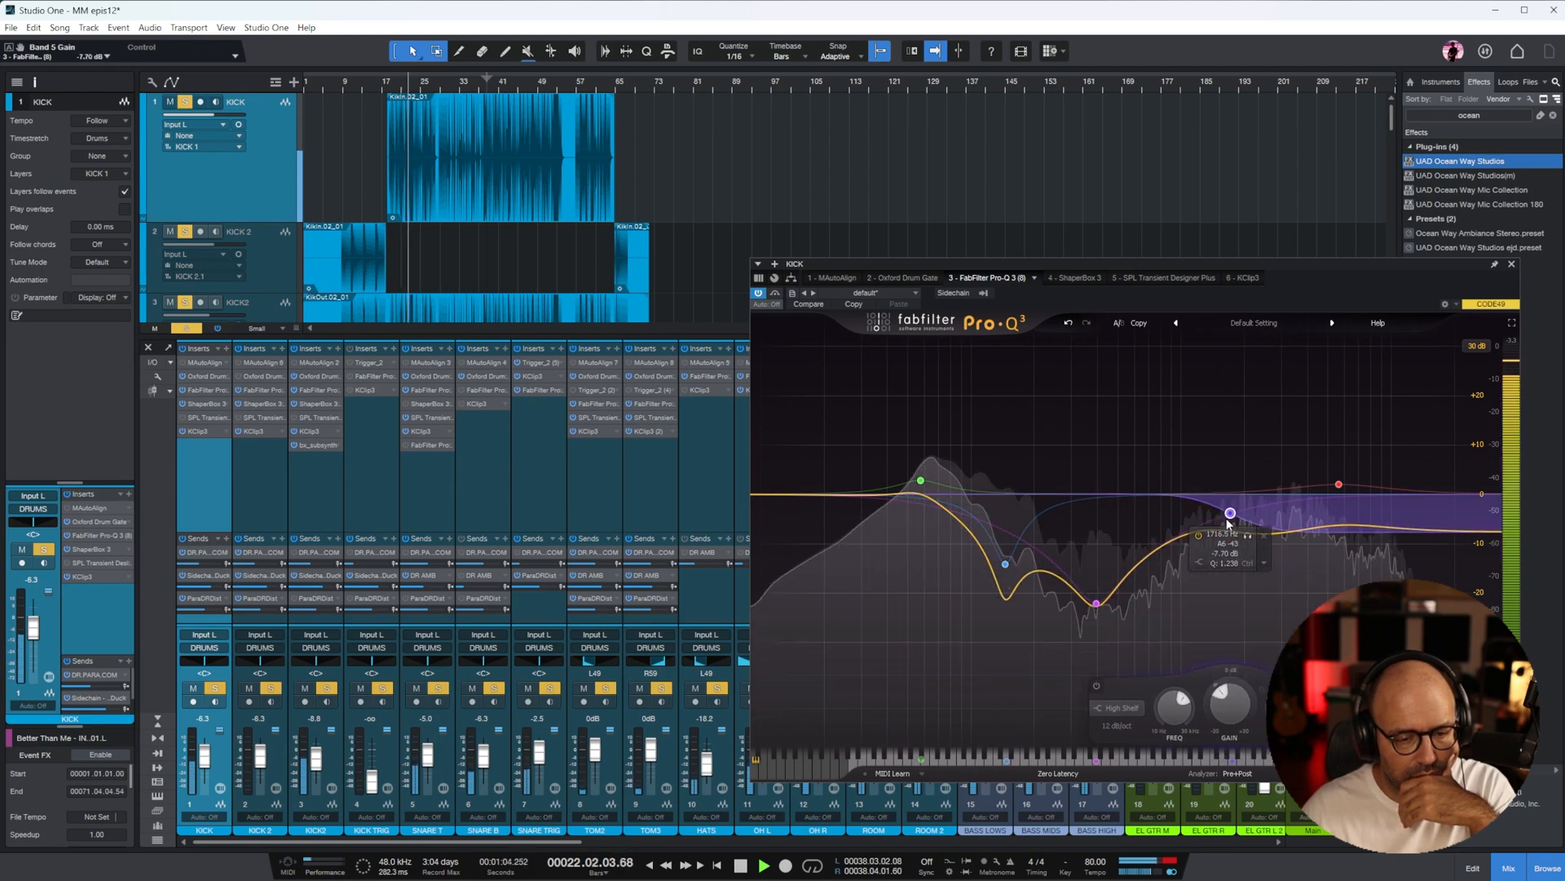
click(204, 417)
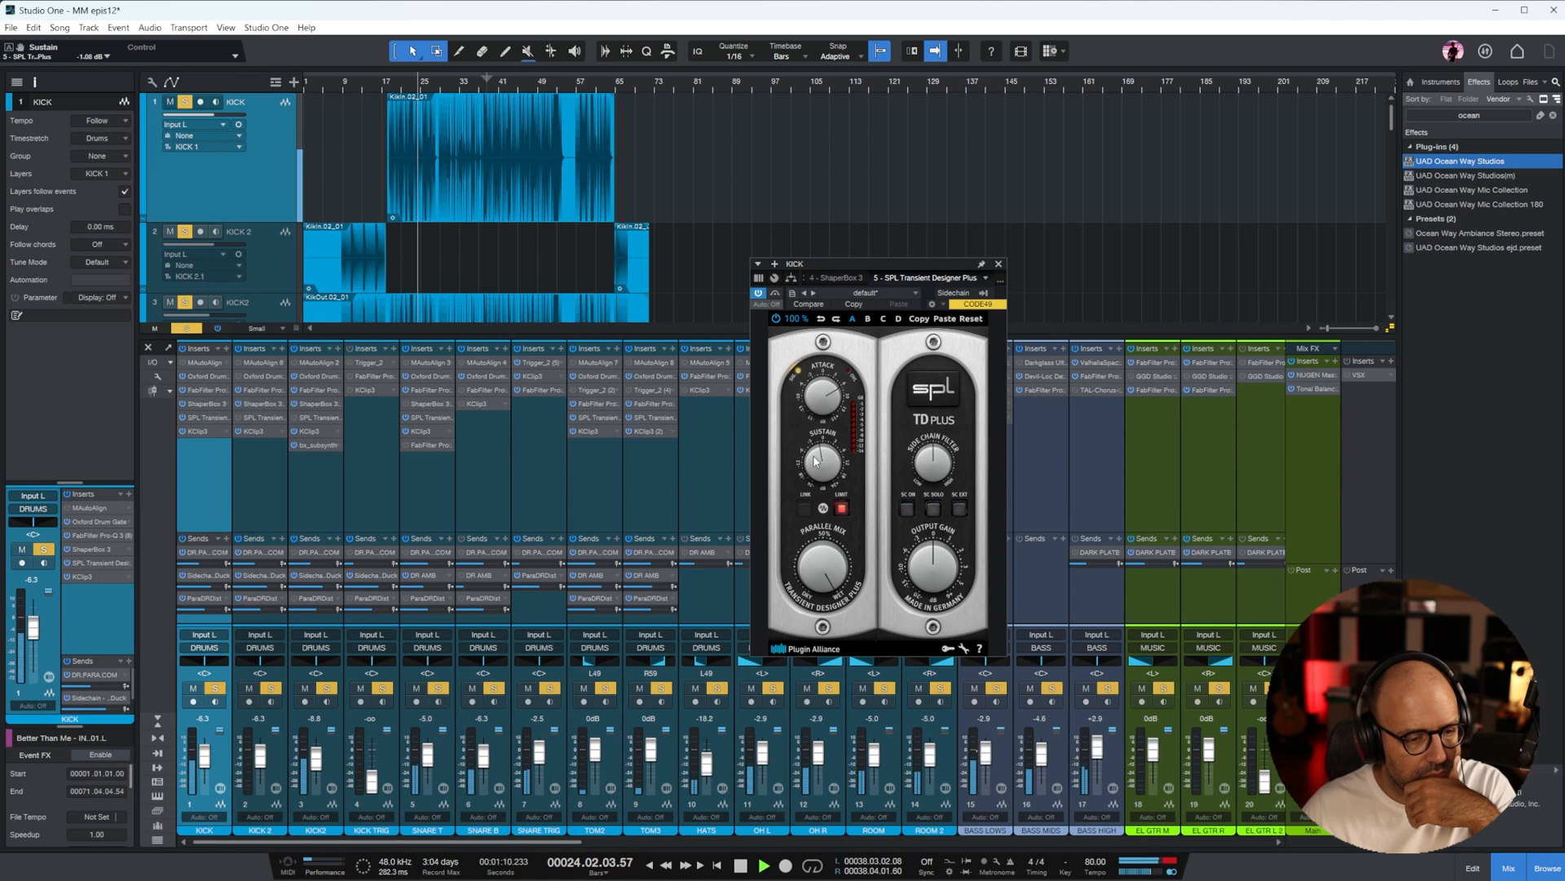
click(996, 265)
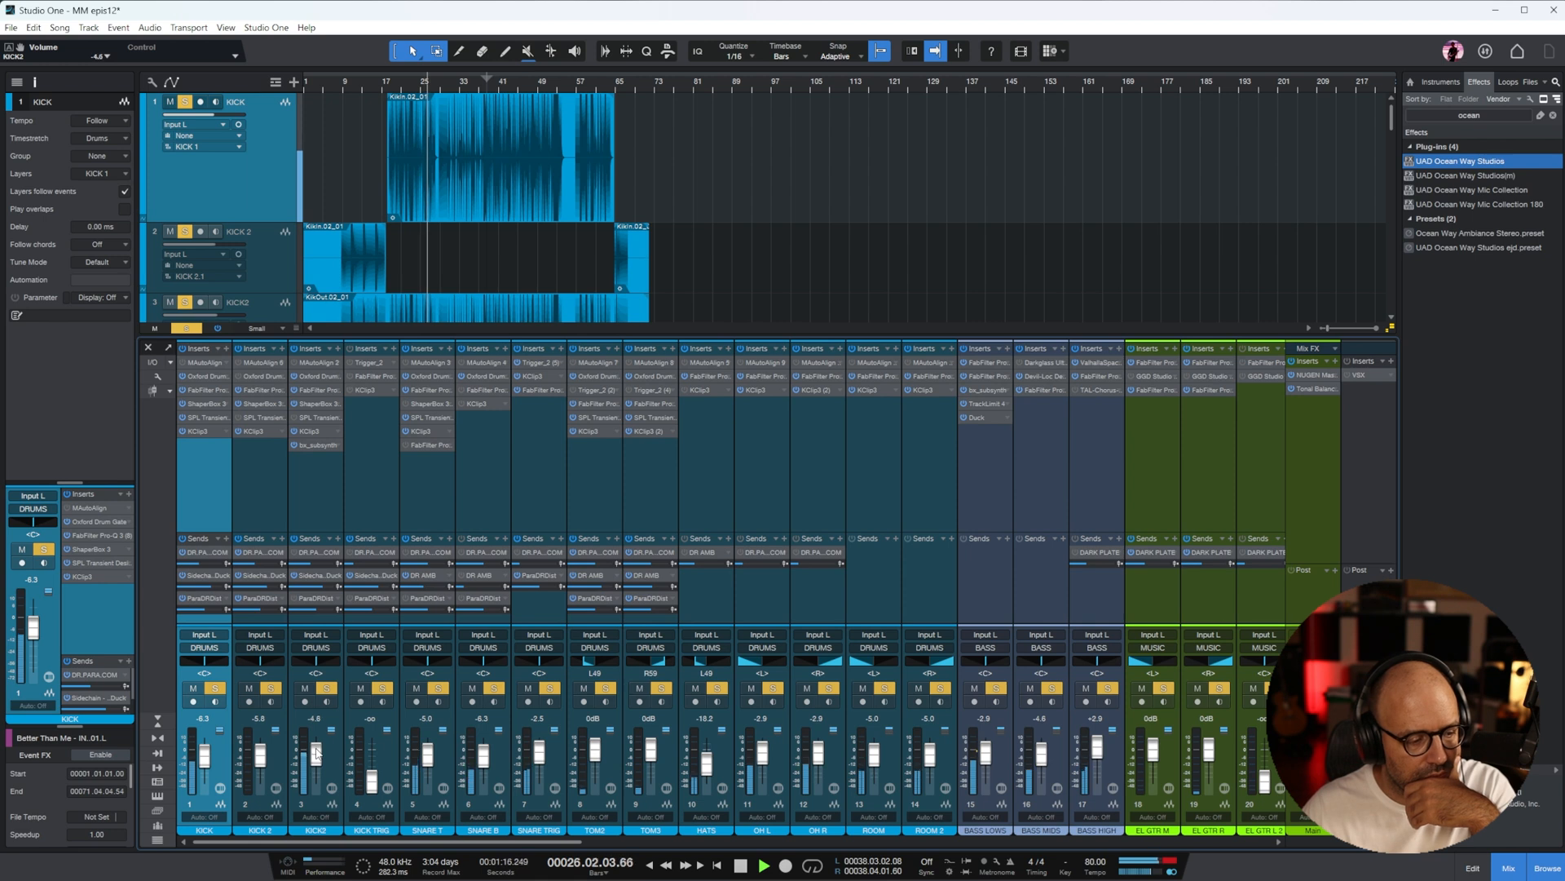
Raise the KICK and KICK2 faders to about -4.6 dB and KICK 2 to about -5.8 dB, and set KICK2's ParaDRDist send to -13.2 dB
click(309, 489)
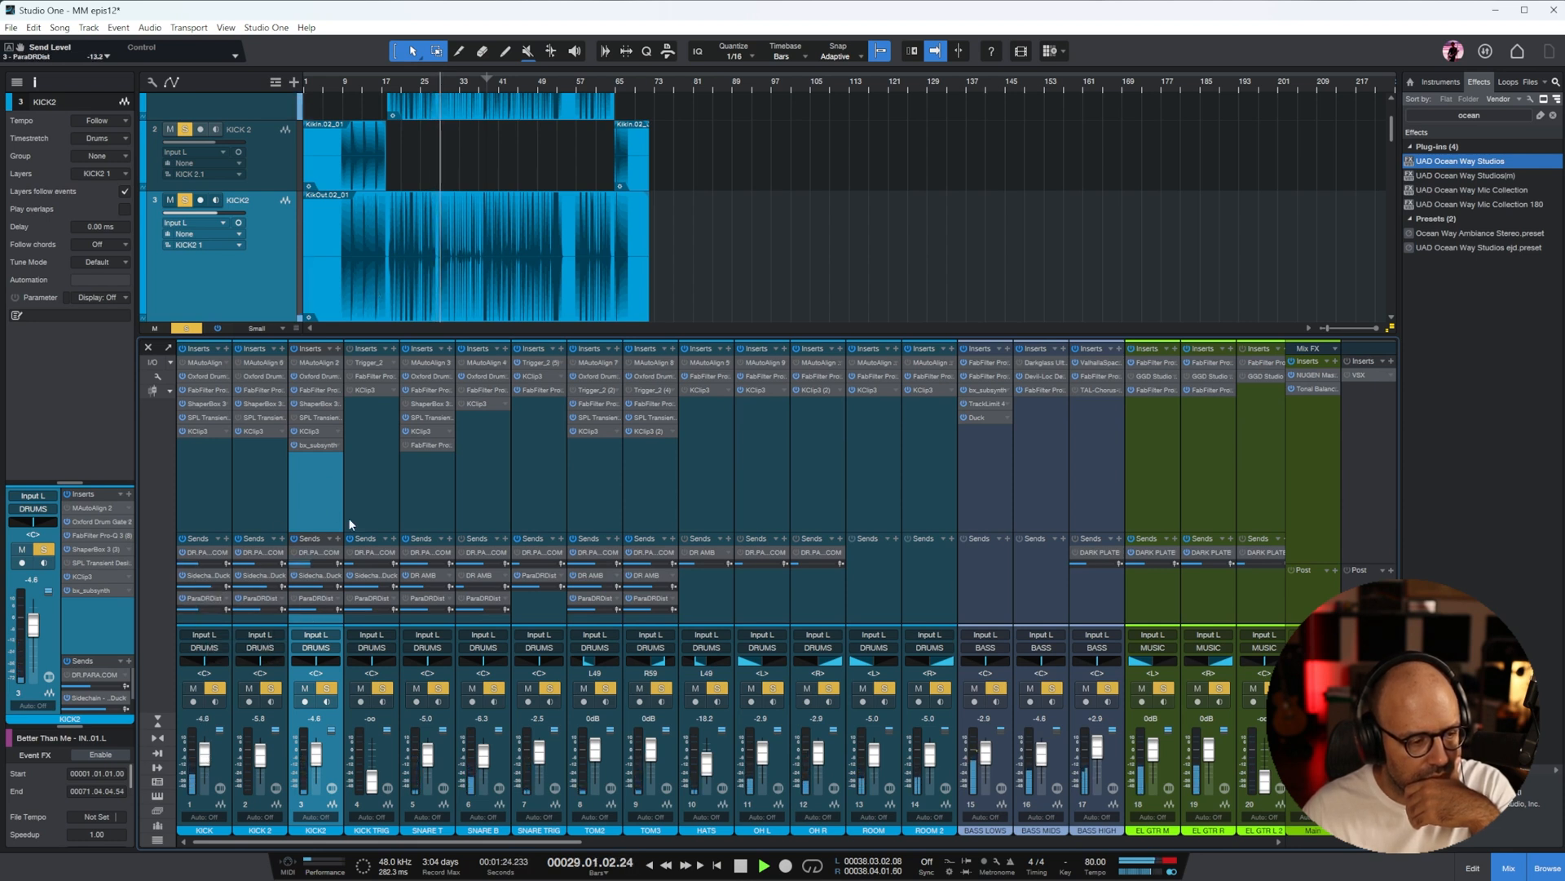
scroll(551, 199, up, 3)
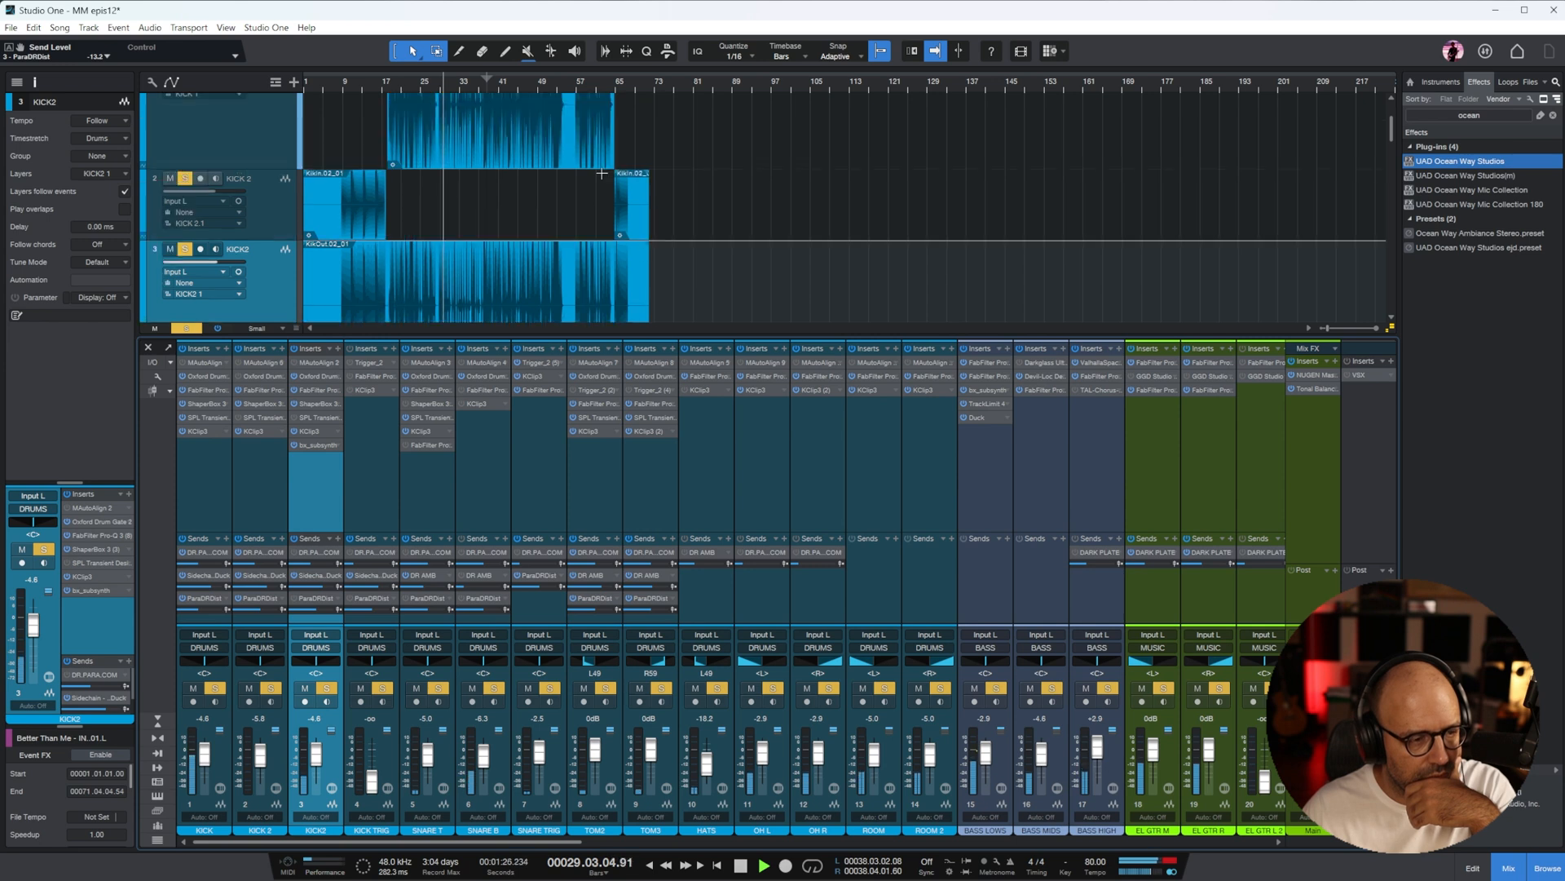
drag(464, 844, 1140, 826)
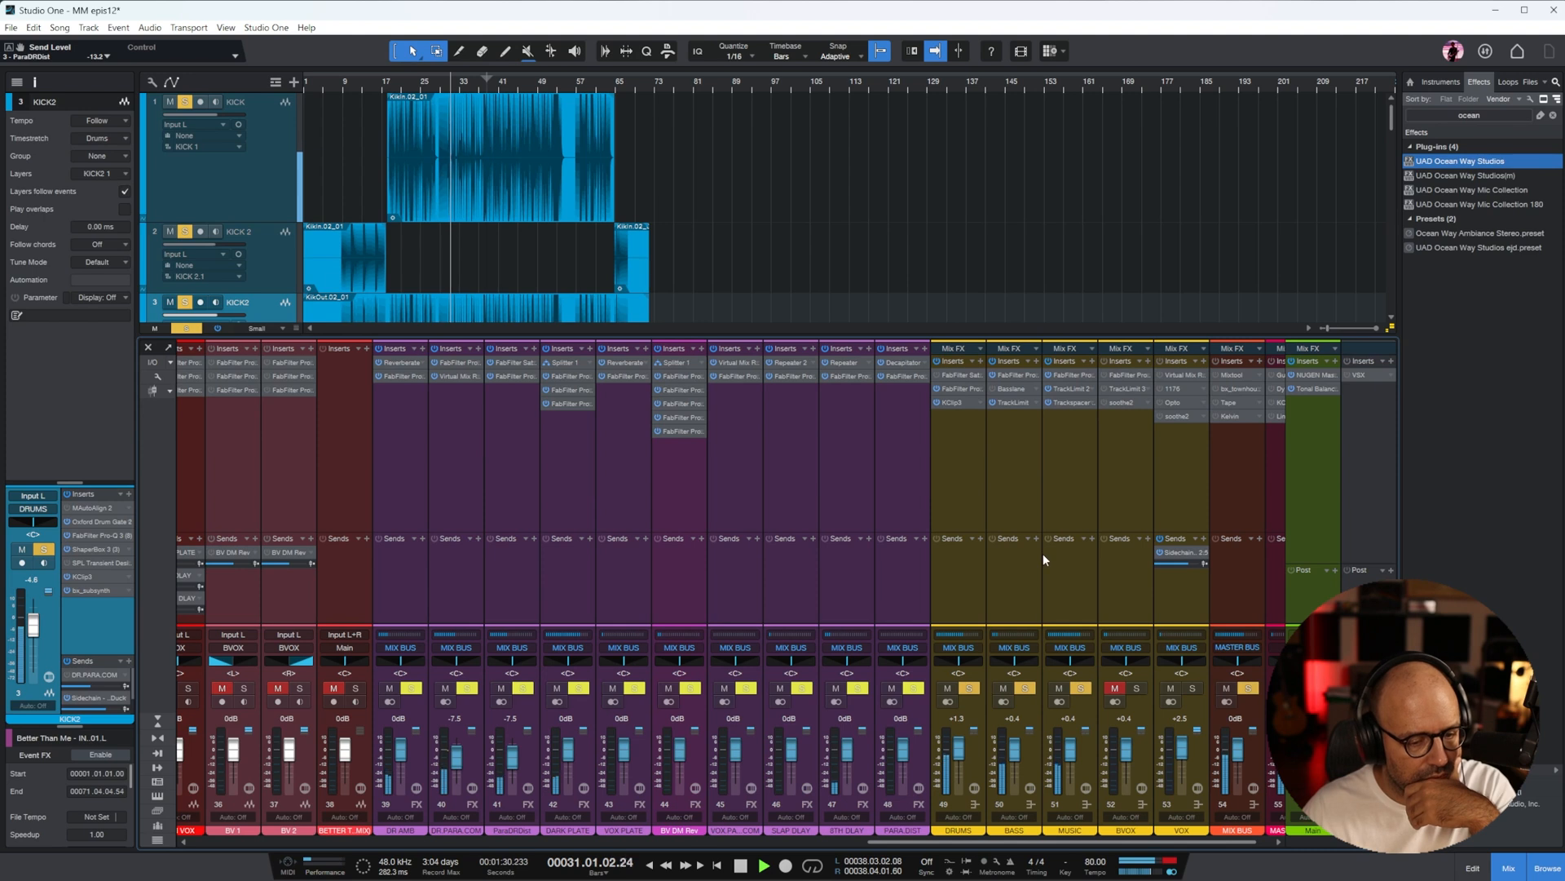
drag(1041, 840, 404, 777)
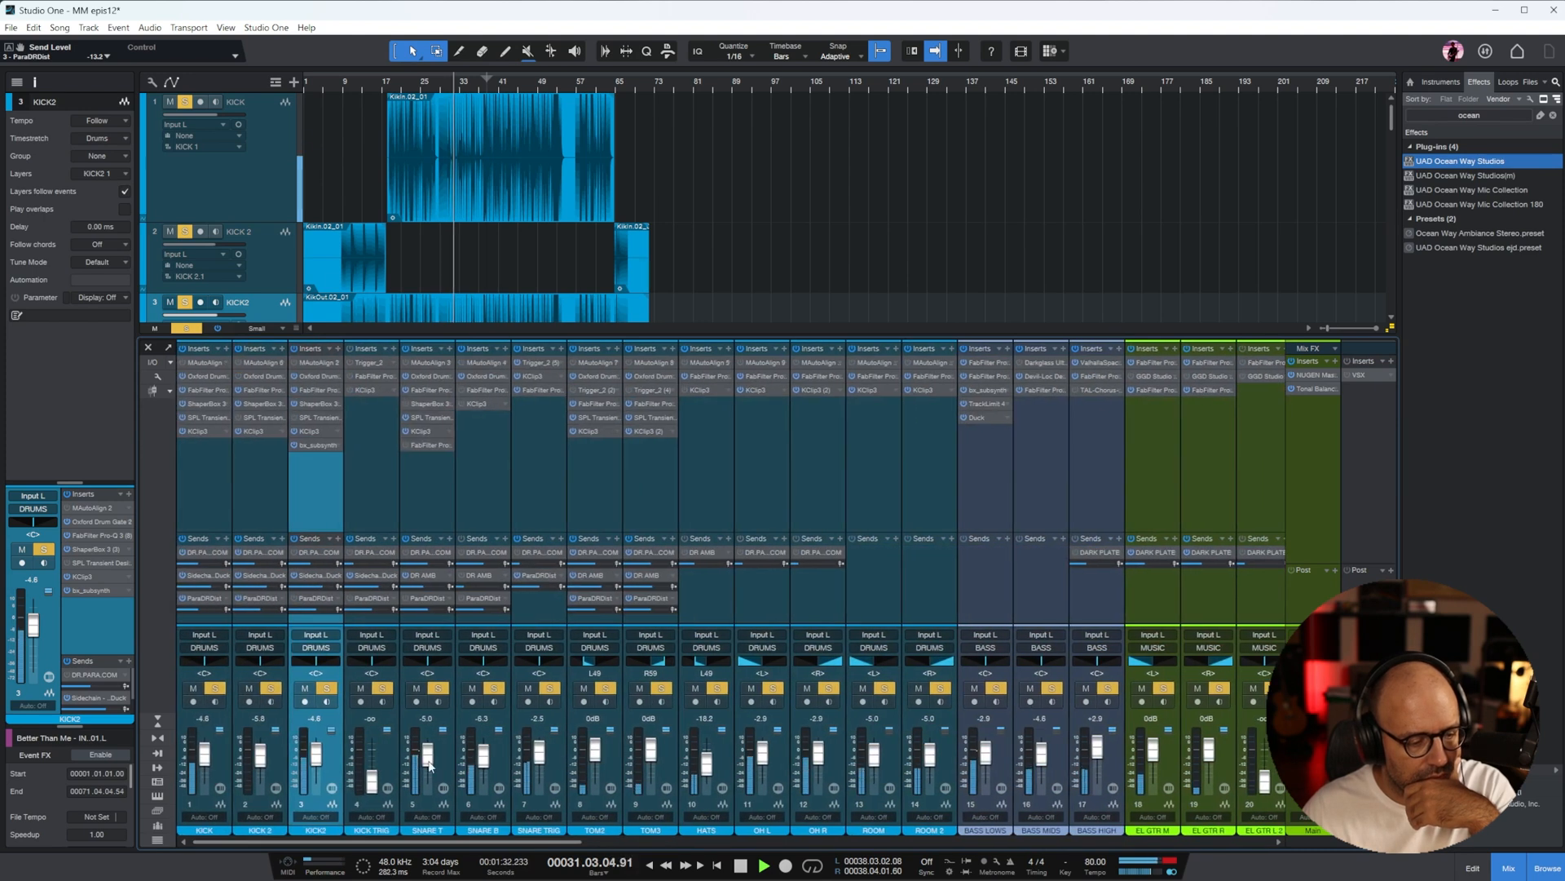
Switch the KICK2 track to stereo, and on SNARE T lengthen the Pro-R space to 0.57 s and lower the fader to about -7.5 dB
click(425, 444)
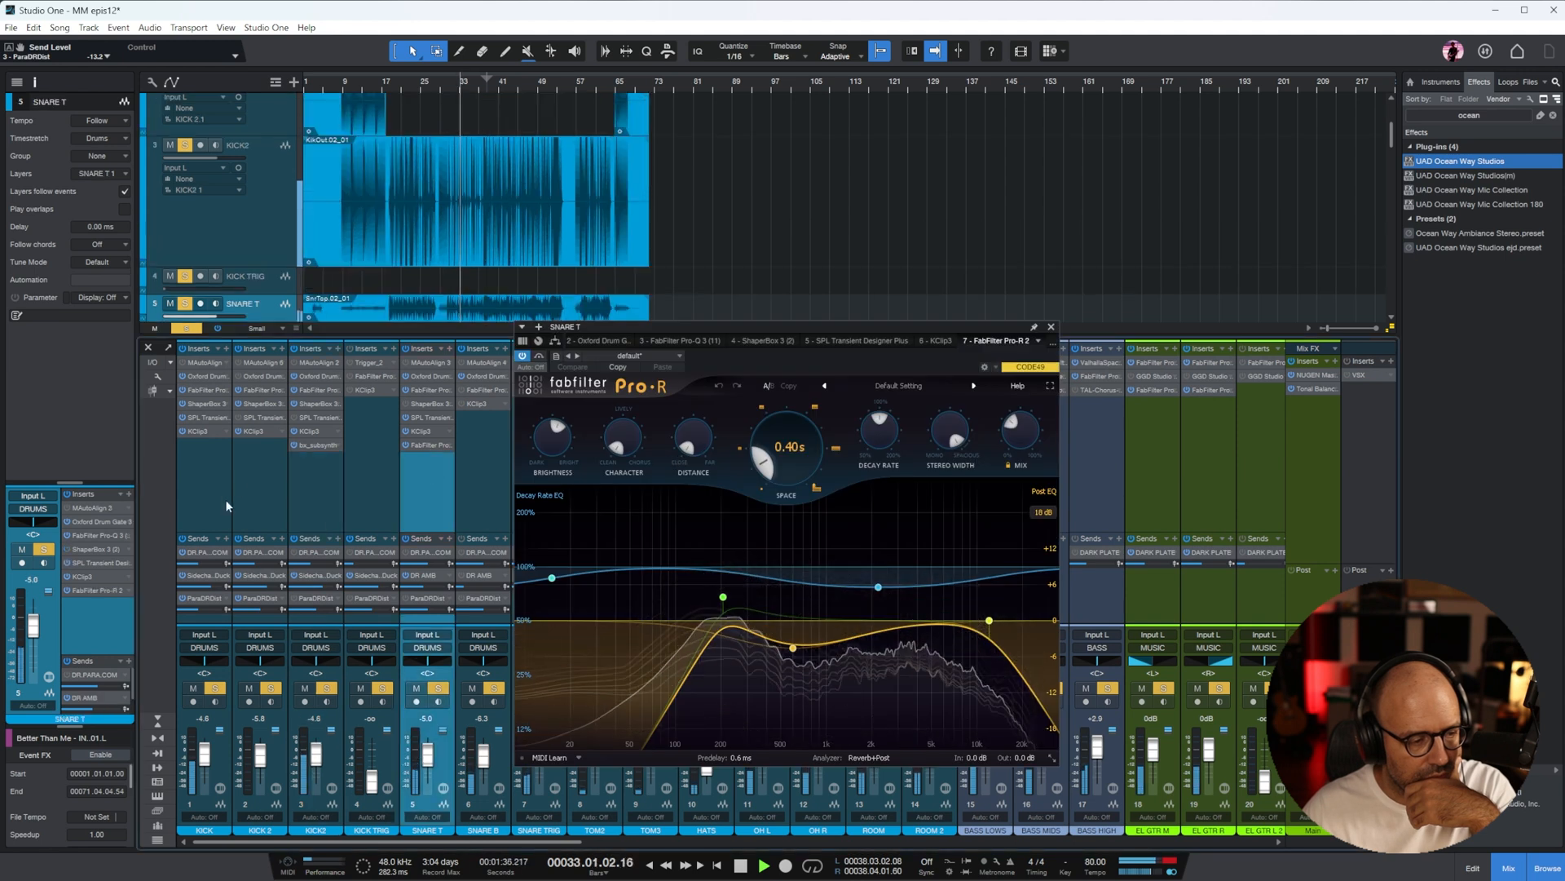
click(239, 167)
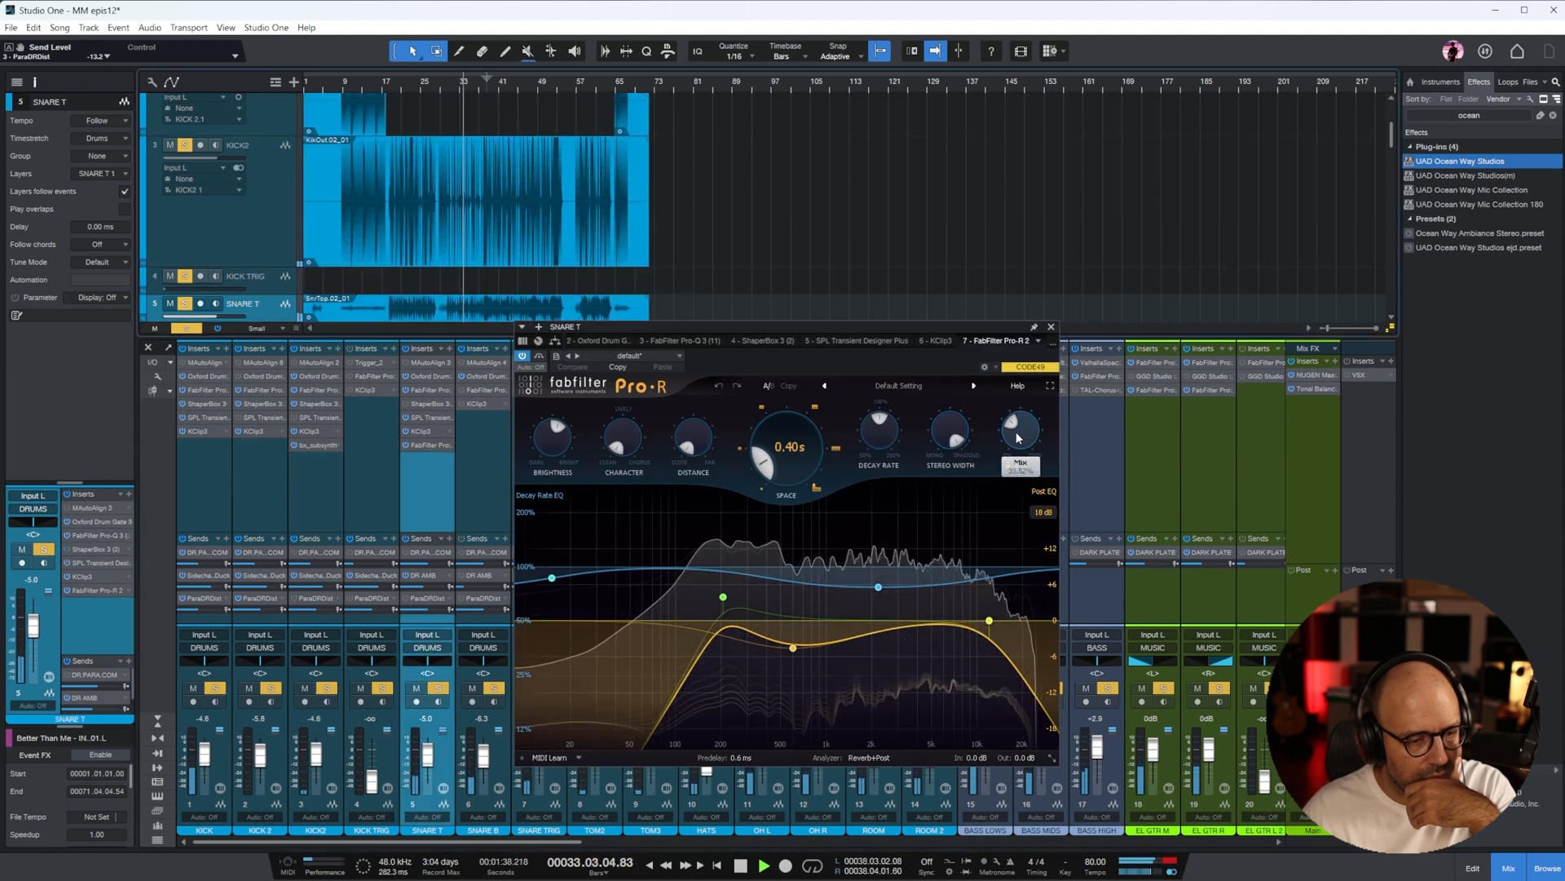
drag(782, 477, 783, 465)
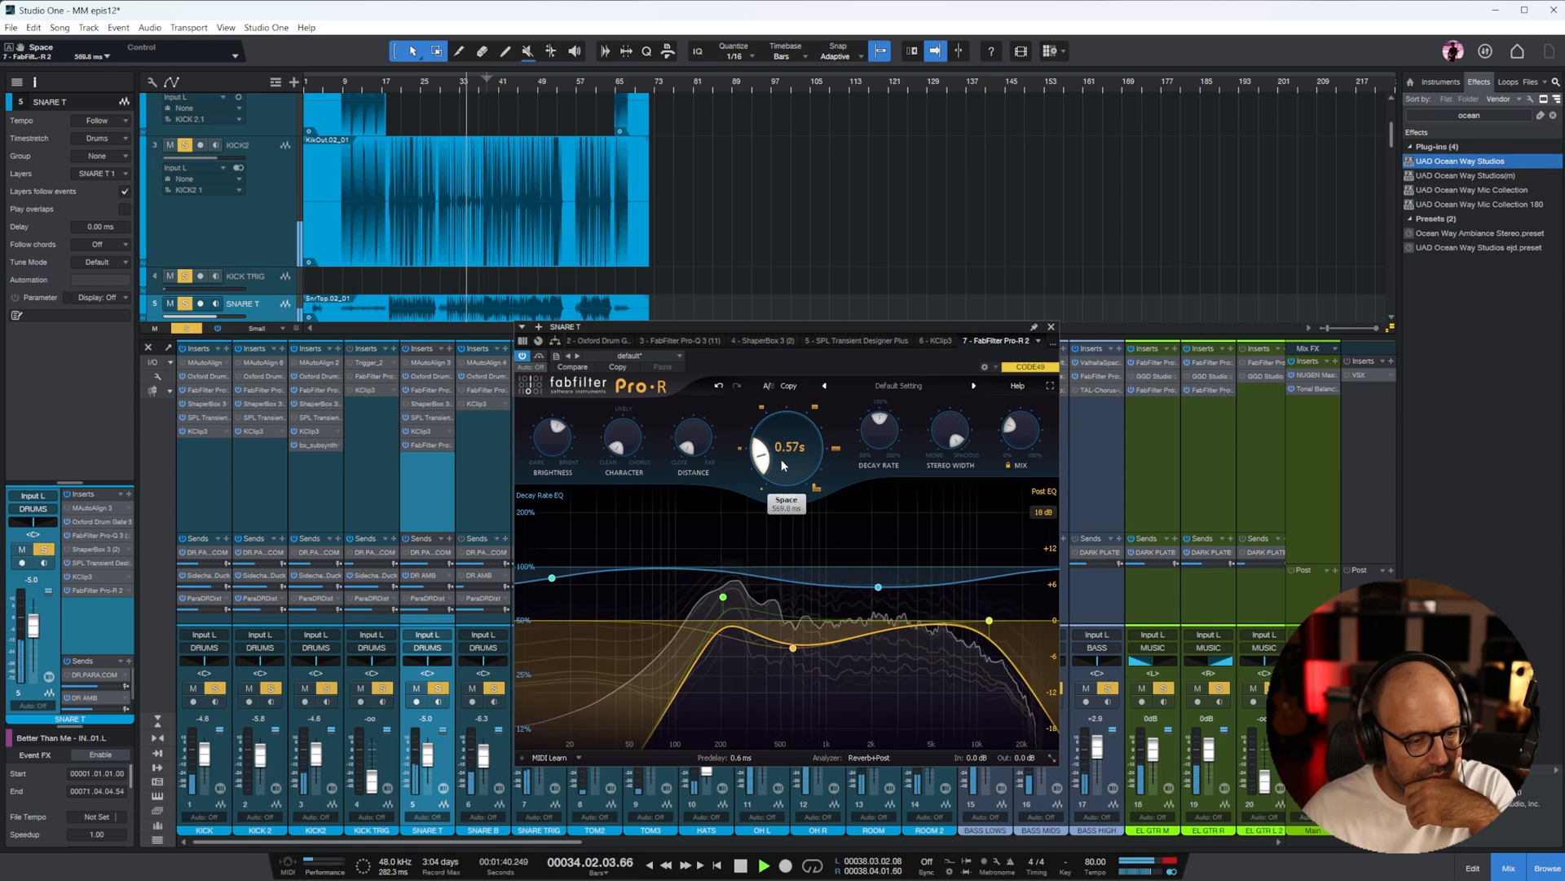
click(1051, 327)
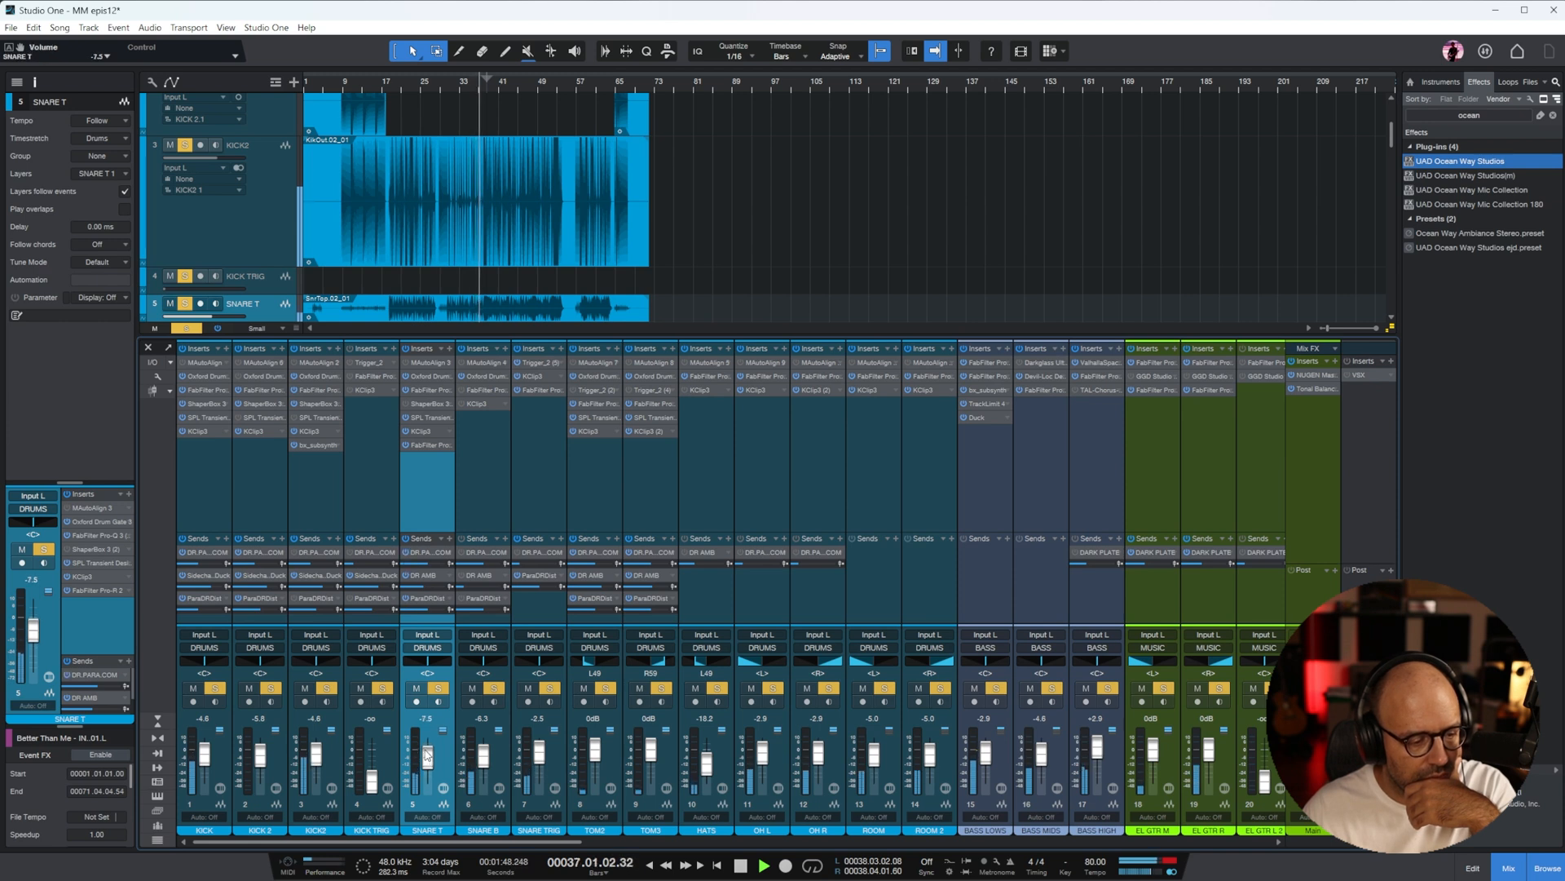
In the High arpg Pro-Q 3, add a cut of about 4.25 dB near 1.9 kHz and replay from about bar 33
drag(506, 842, 1313, 831)
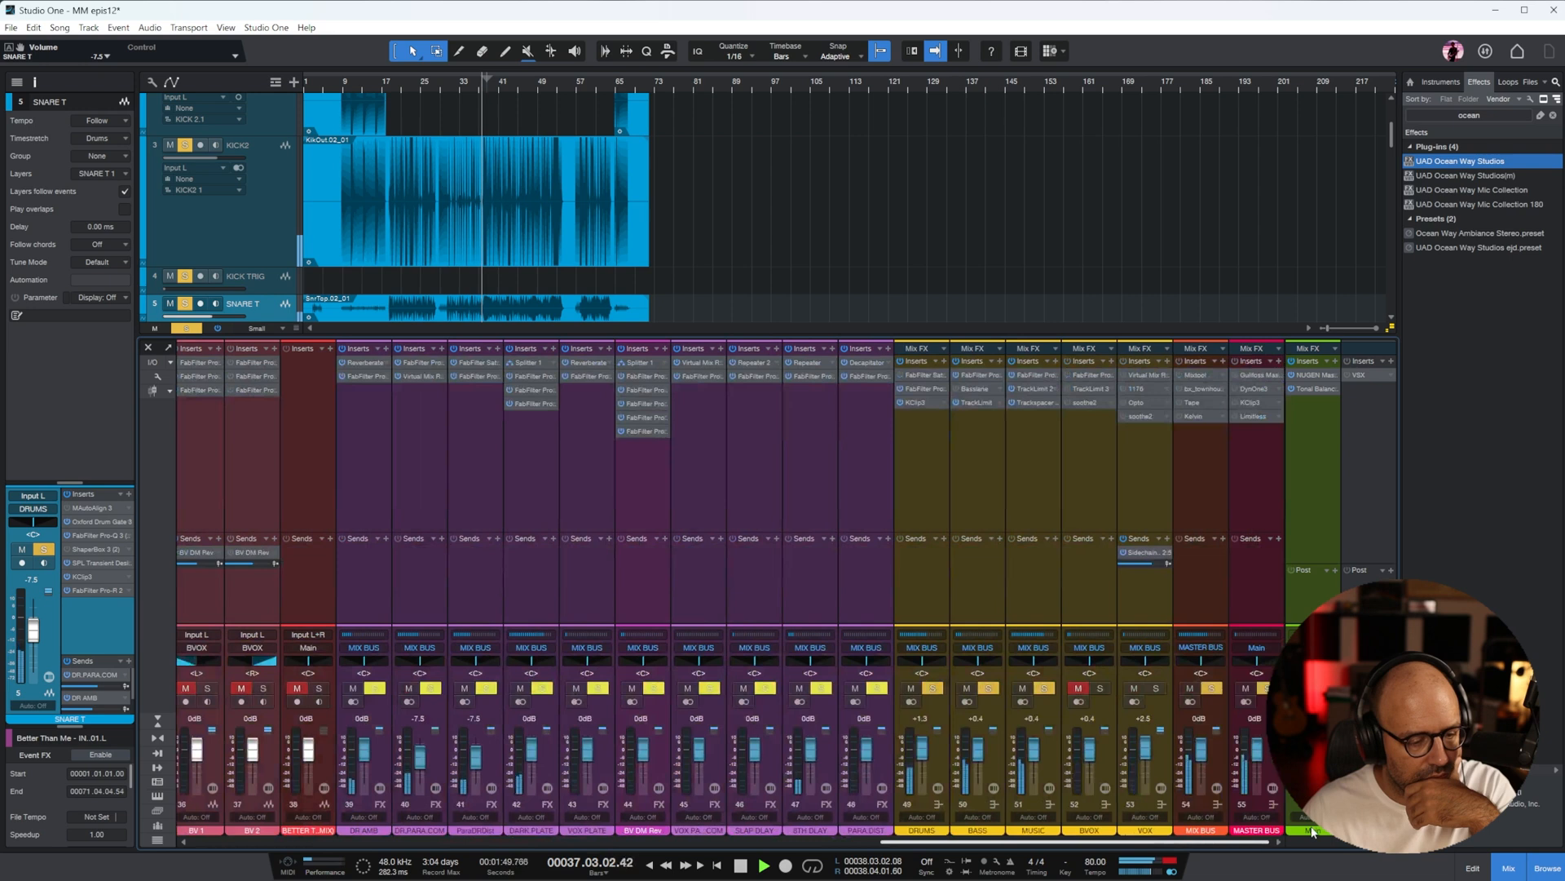
click(1034, 455)
drag(1075, 844, 650, 844)
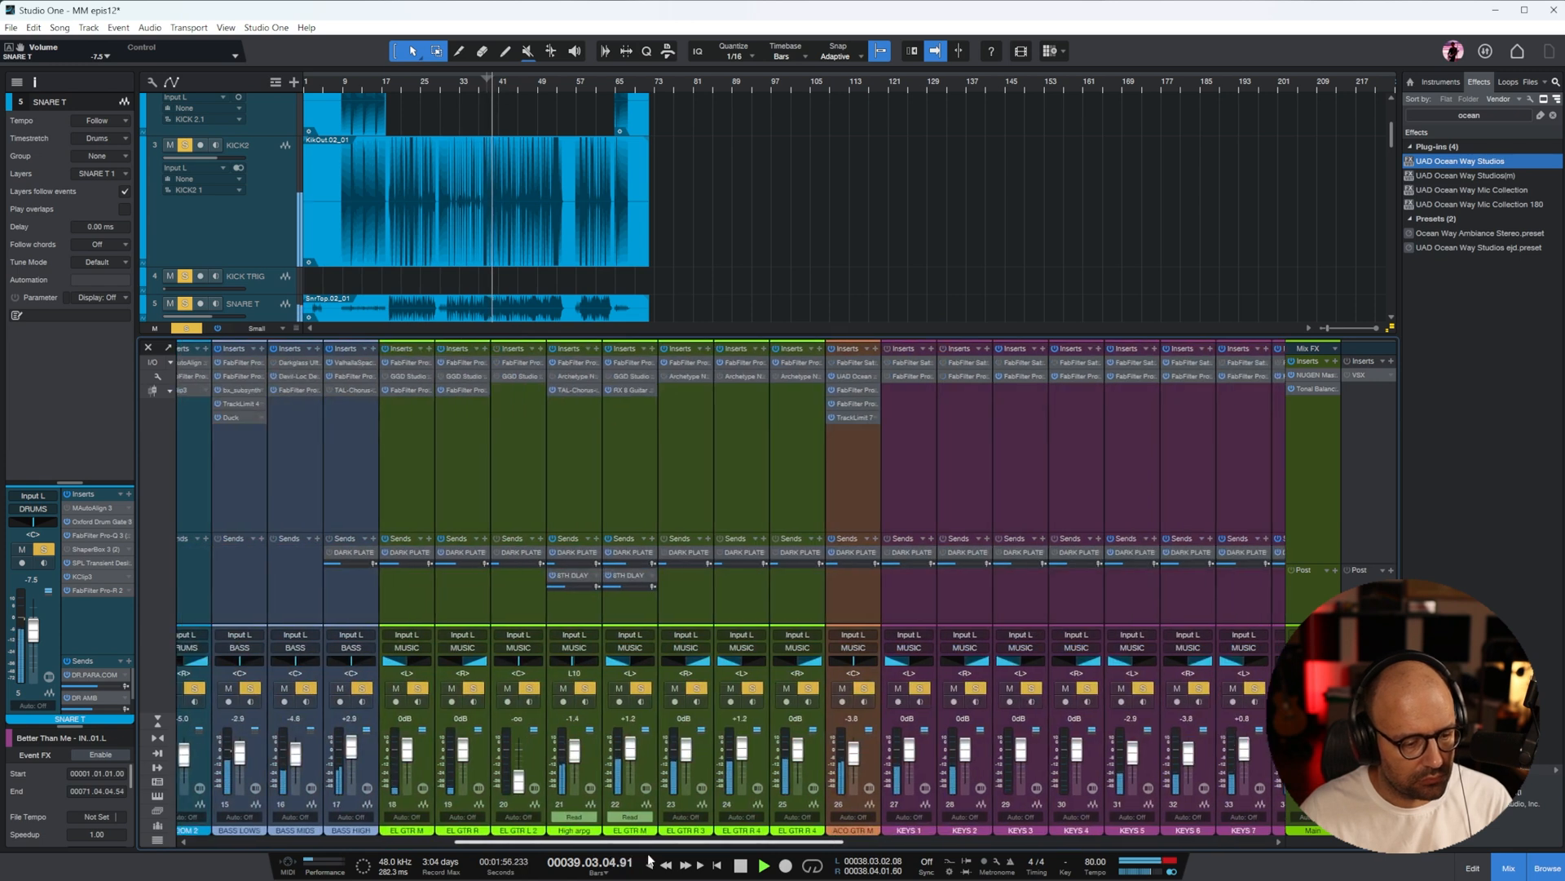
click(579, 446)
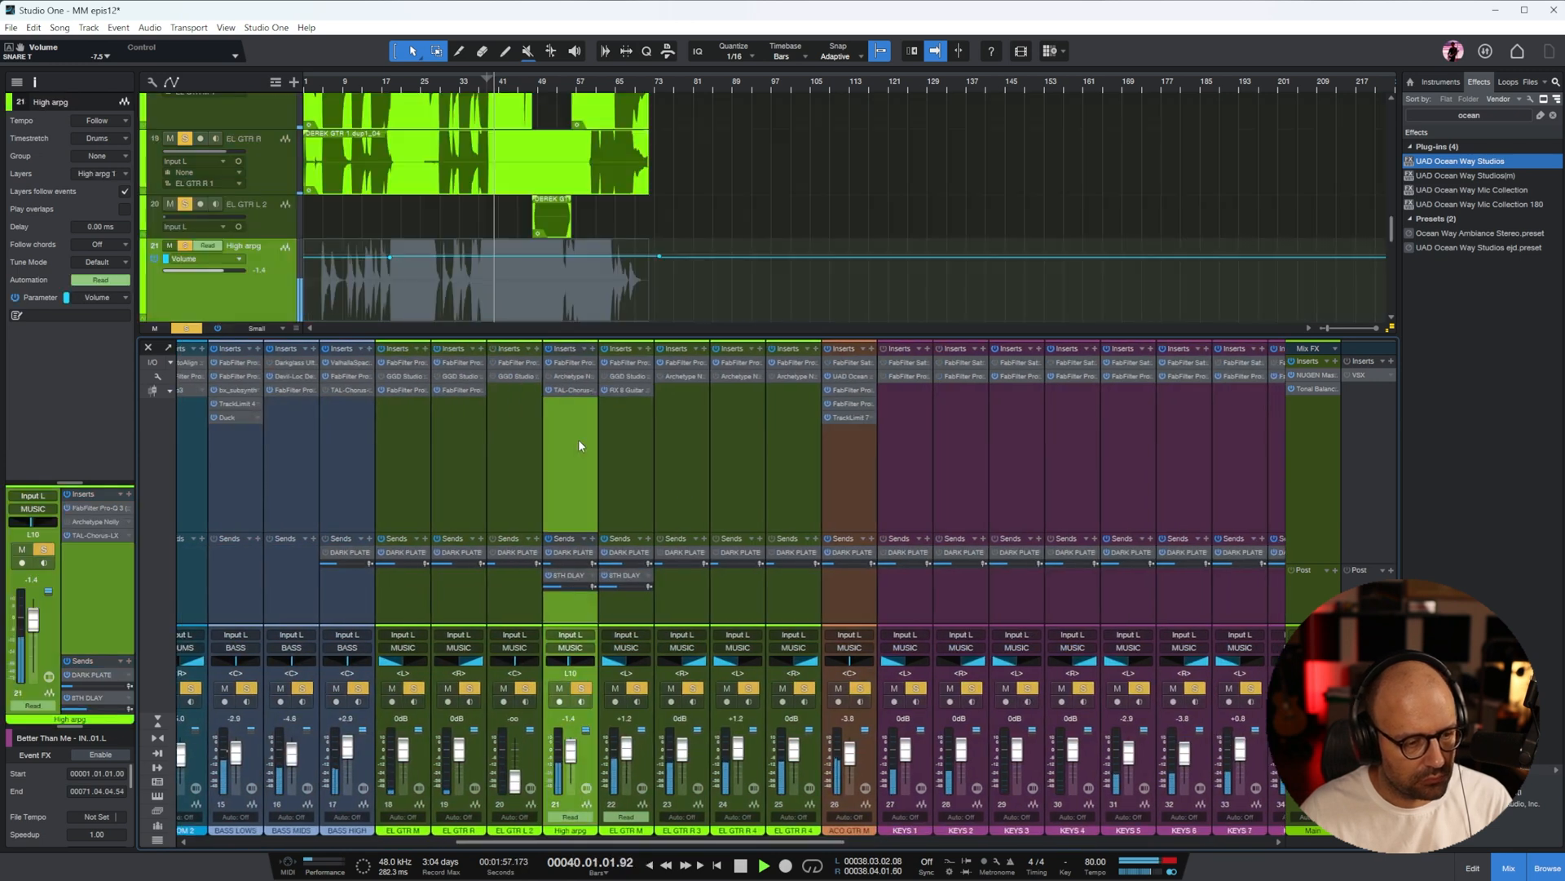
click(575, 362)
drag(886, 486, 866, 541)
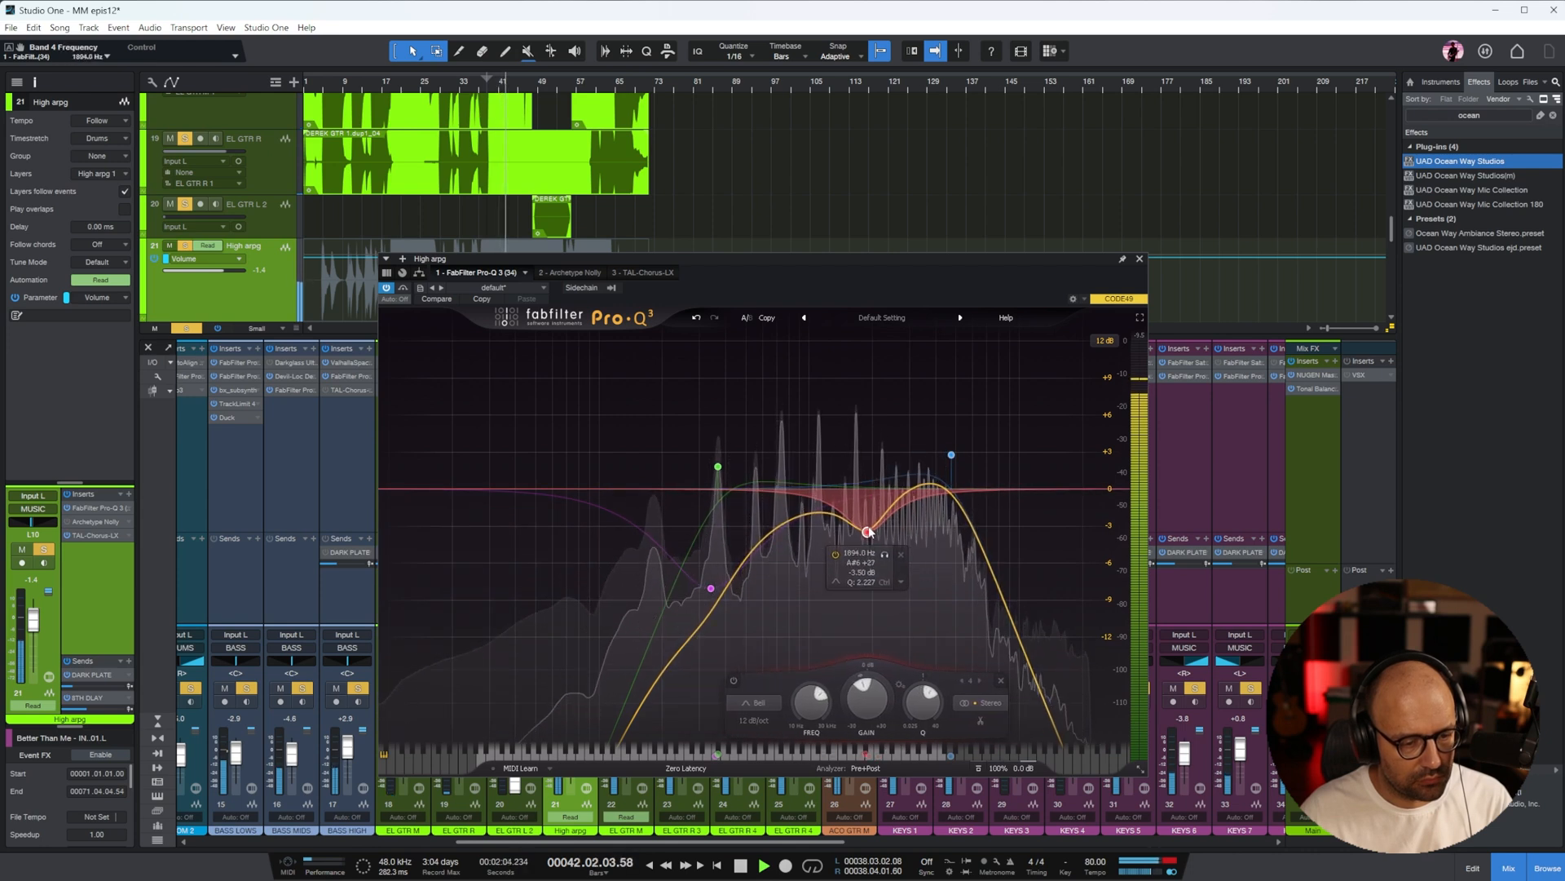
click(1140, 260)
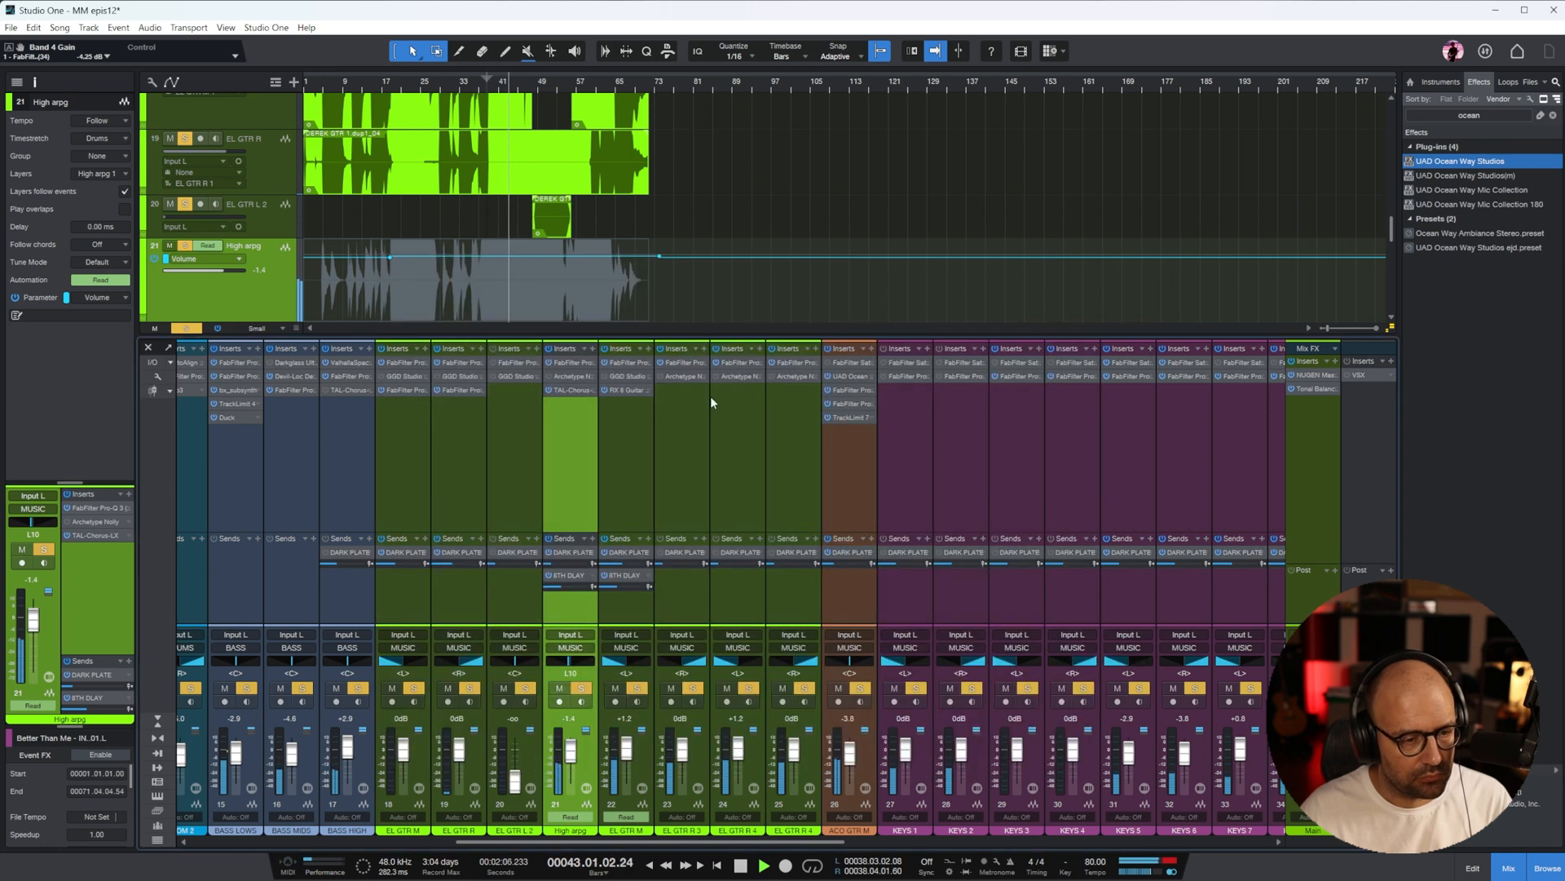
click(466, 86)
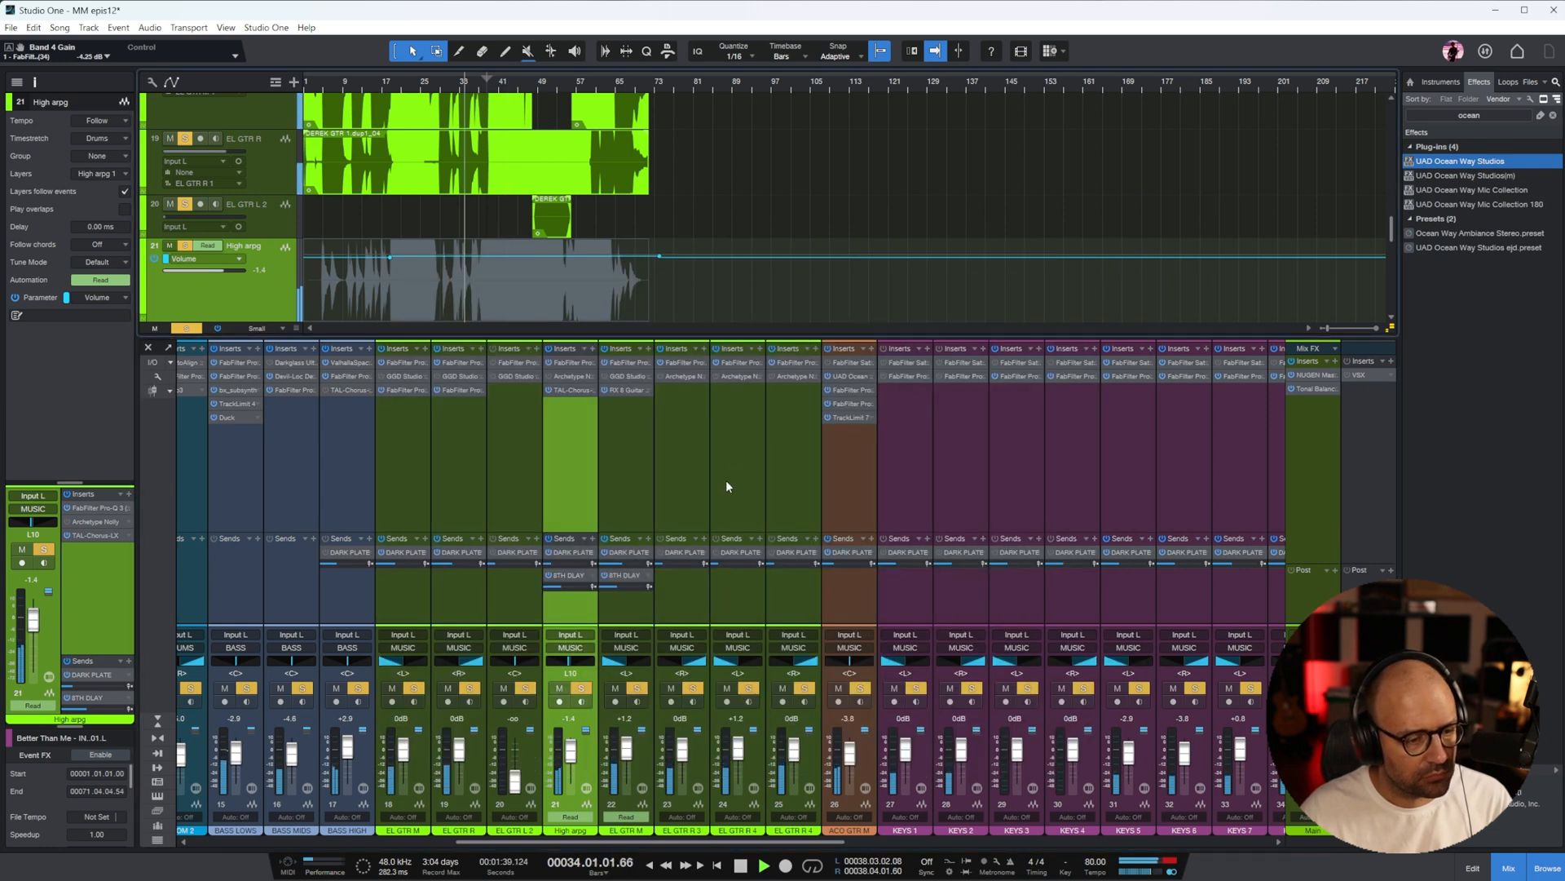
On EL GTR R 3, add a Pro-Q 3 bell cut of about 3 dB near 3.7 kHz
click(699, 510)
click(689, 363)
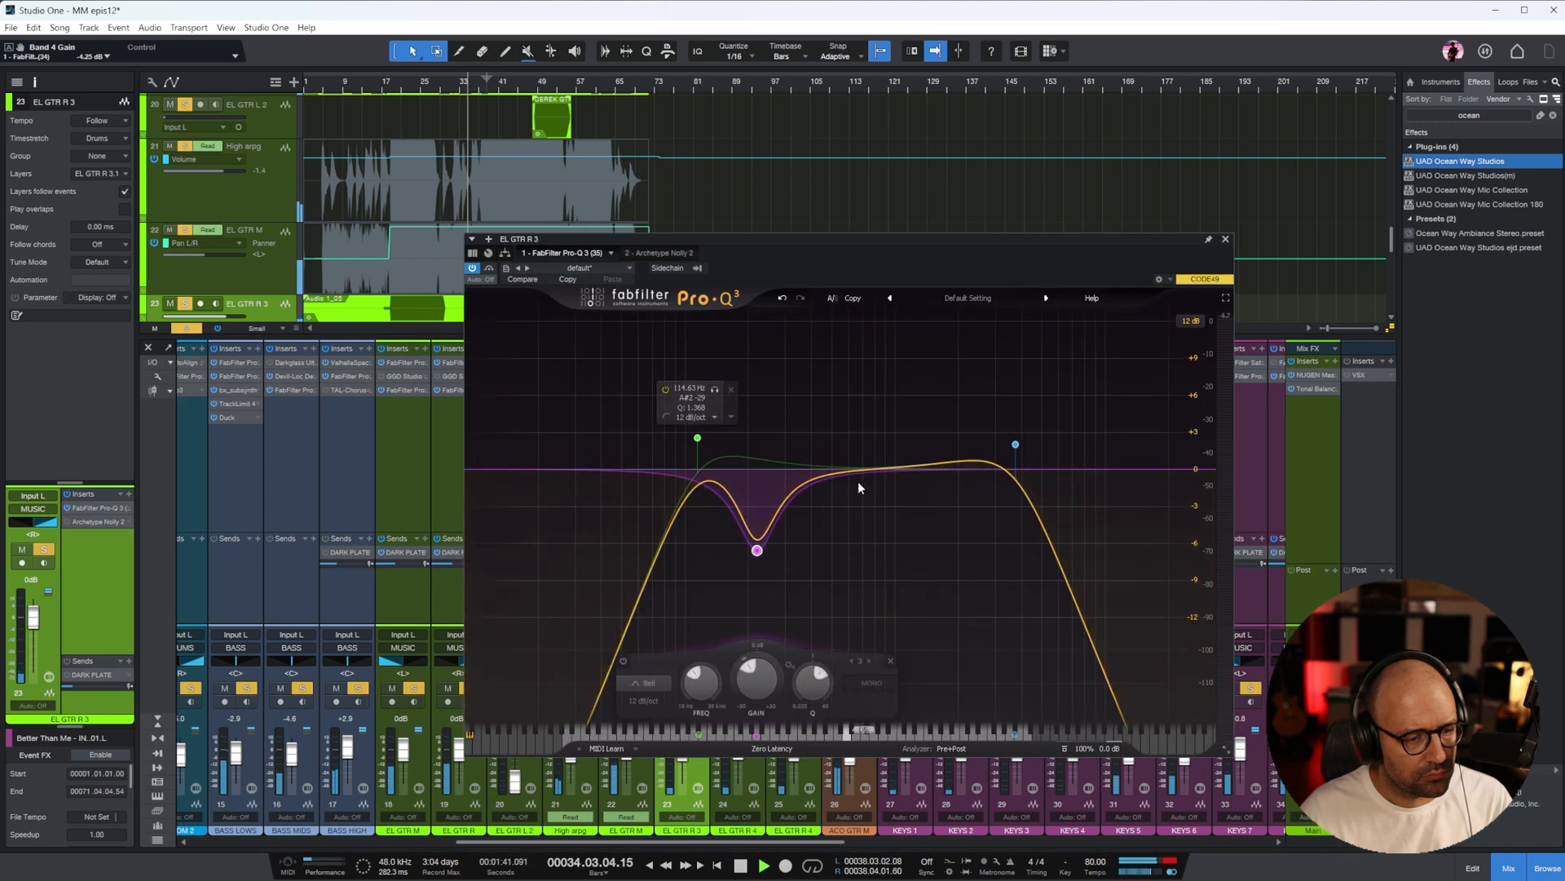
drag(932, 465, 962, 511)
scroll(961, 510, up, 4)
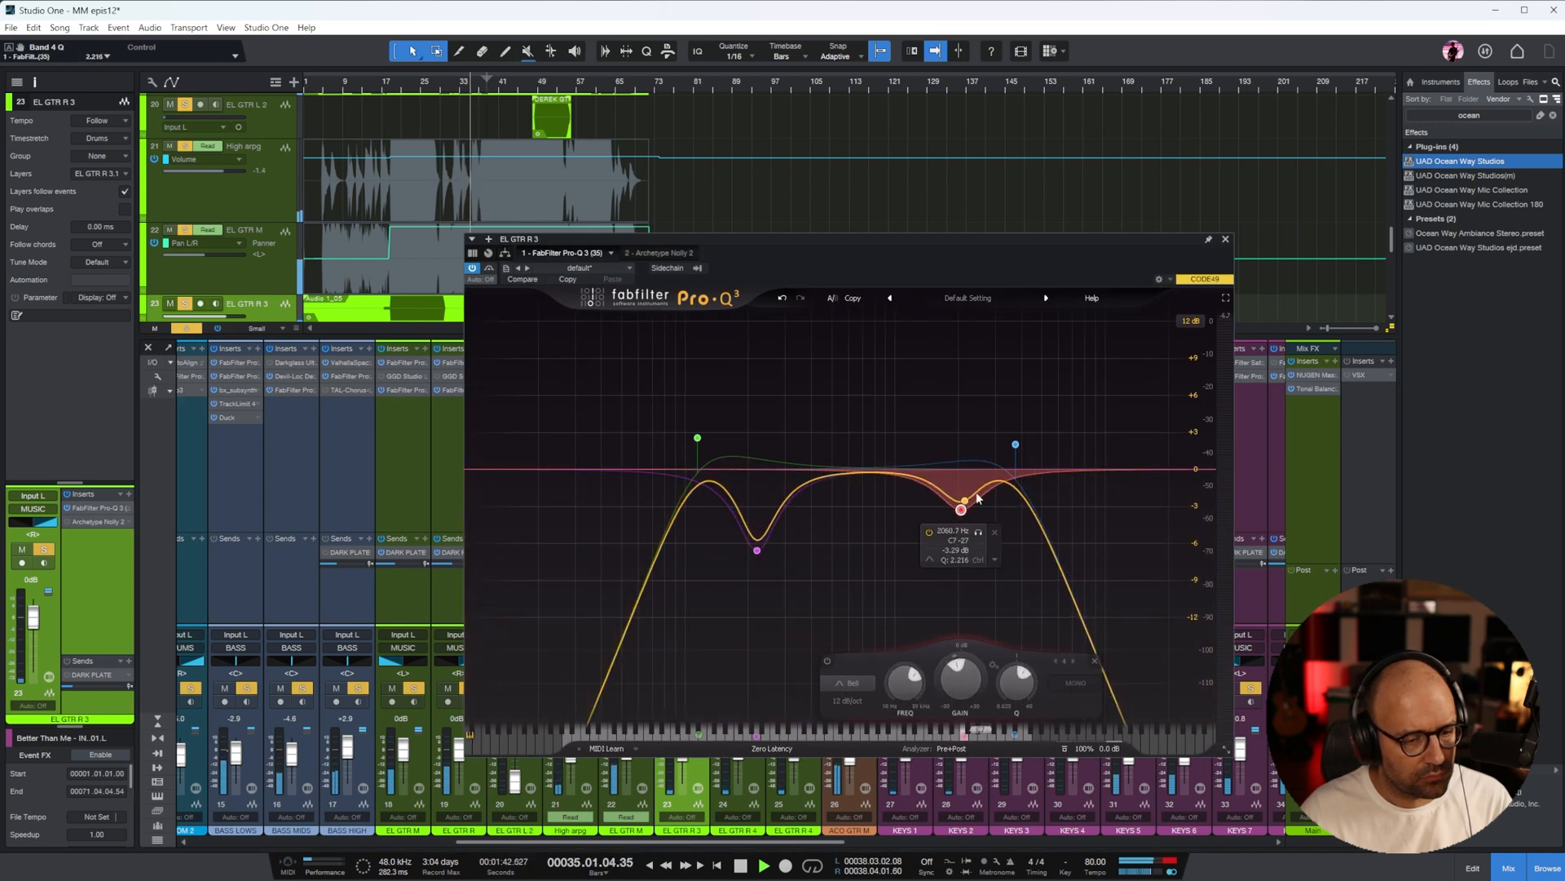
click(1226, 240)
On EL GTR R 4, shape a Pro-Q 3 bell cut of about 4 dB near 3.7 kHz
click(750, 384)
click(741, 359)
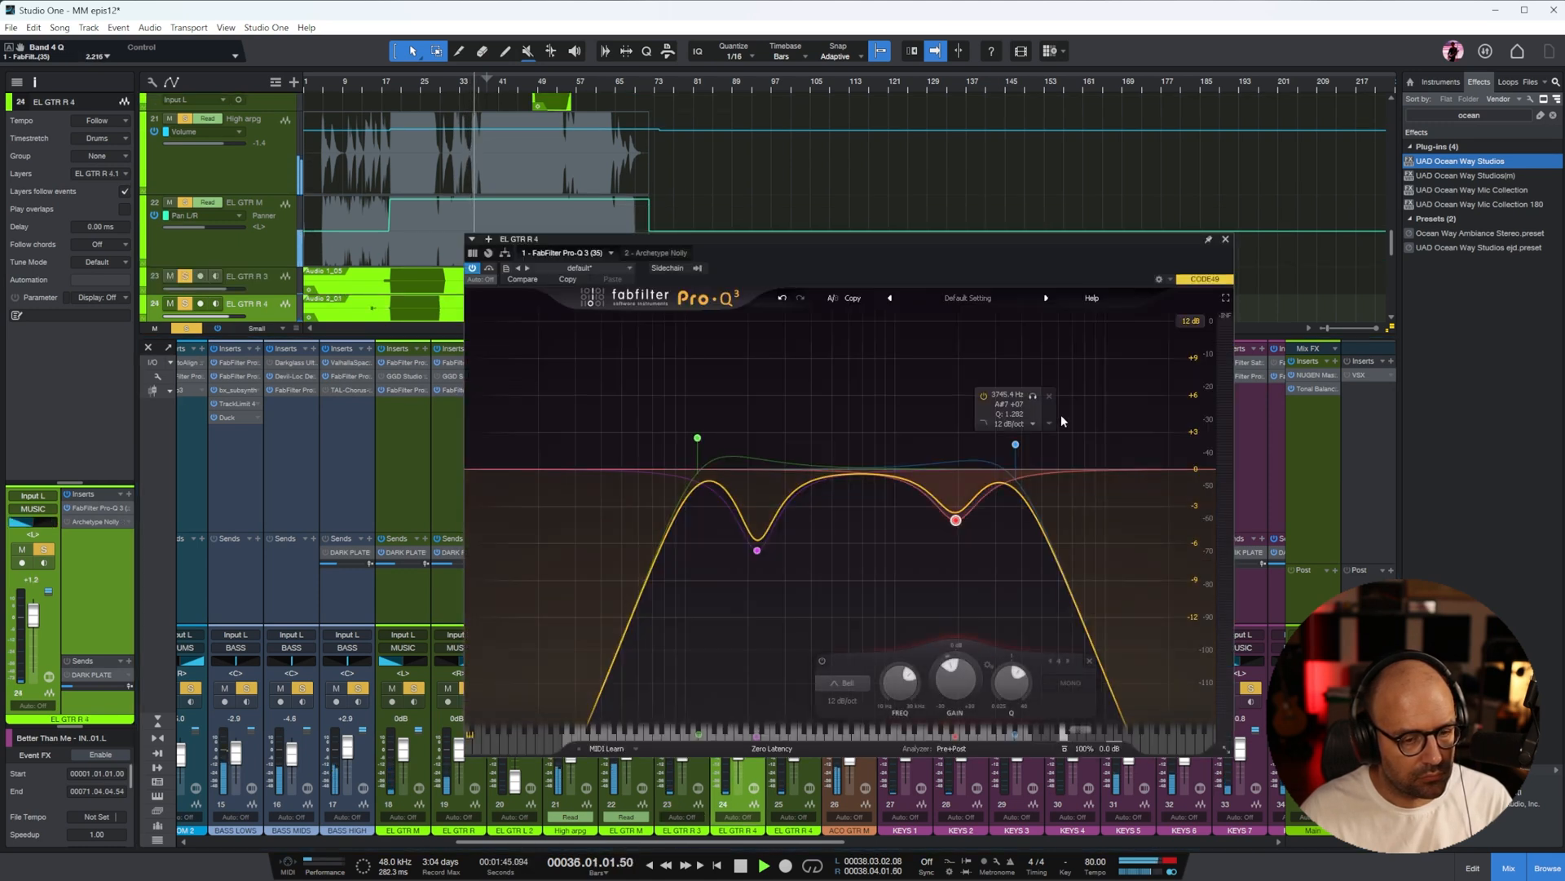
drag(787, 242, 1232, 252)
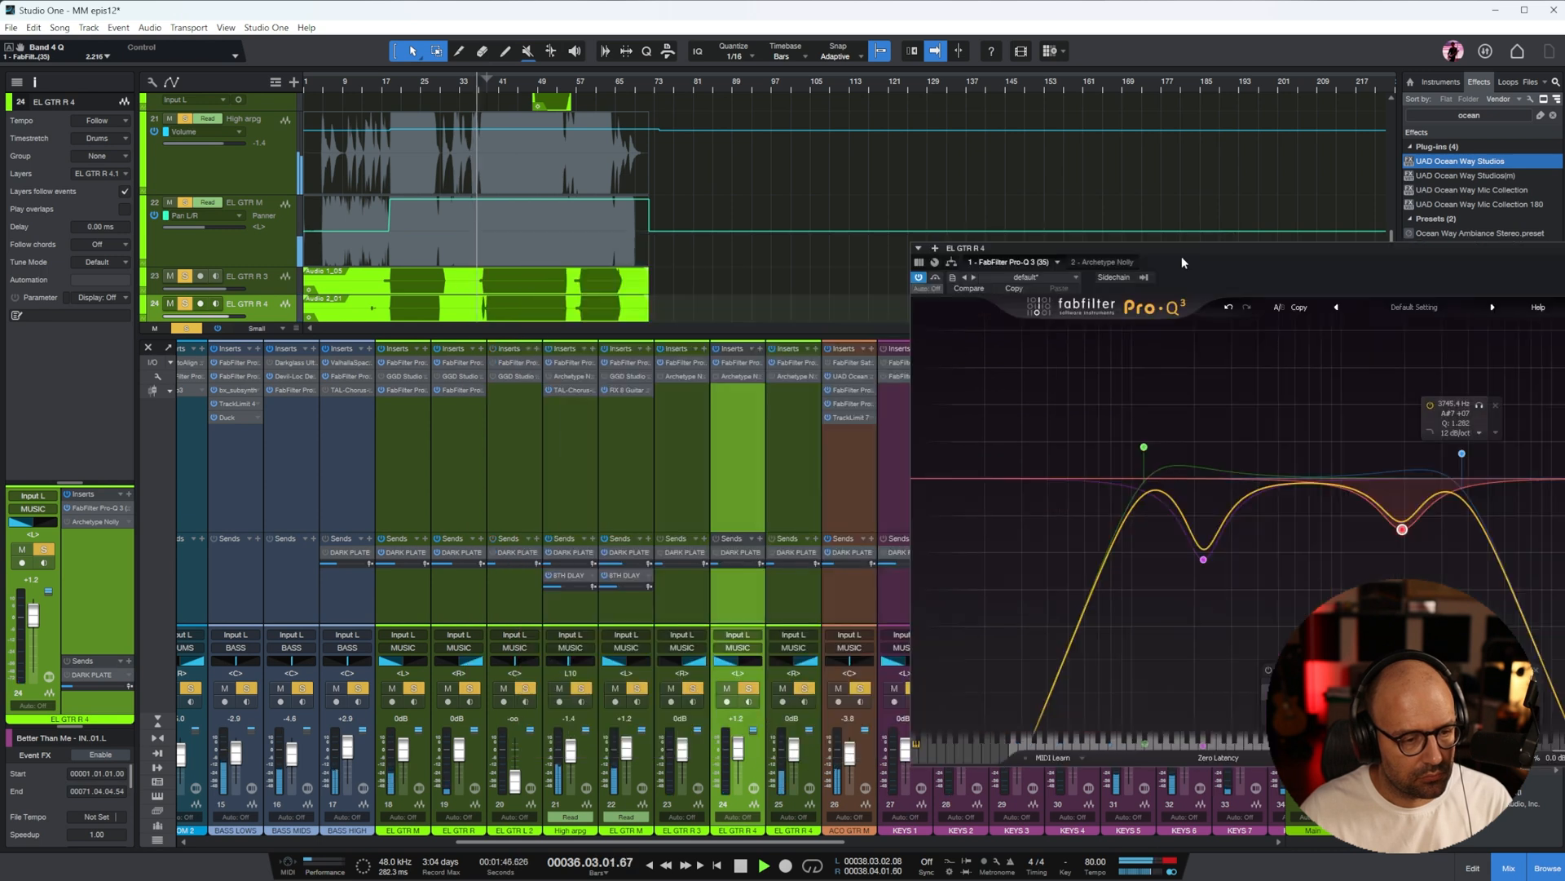
click(799, 430)
click(735, 421)
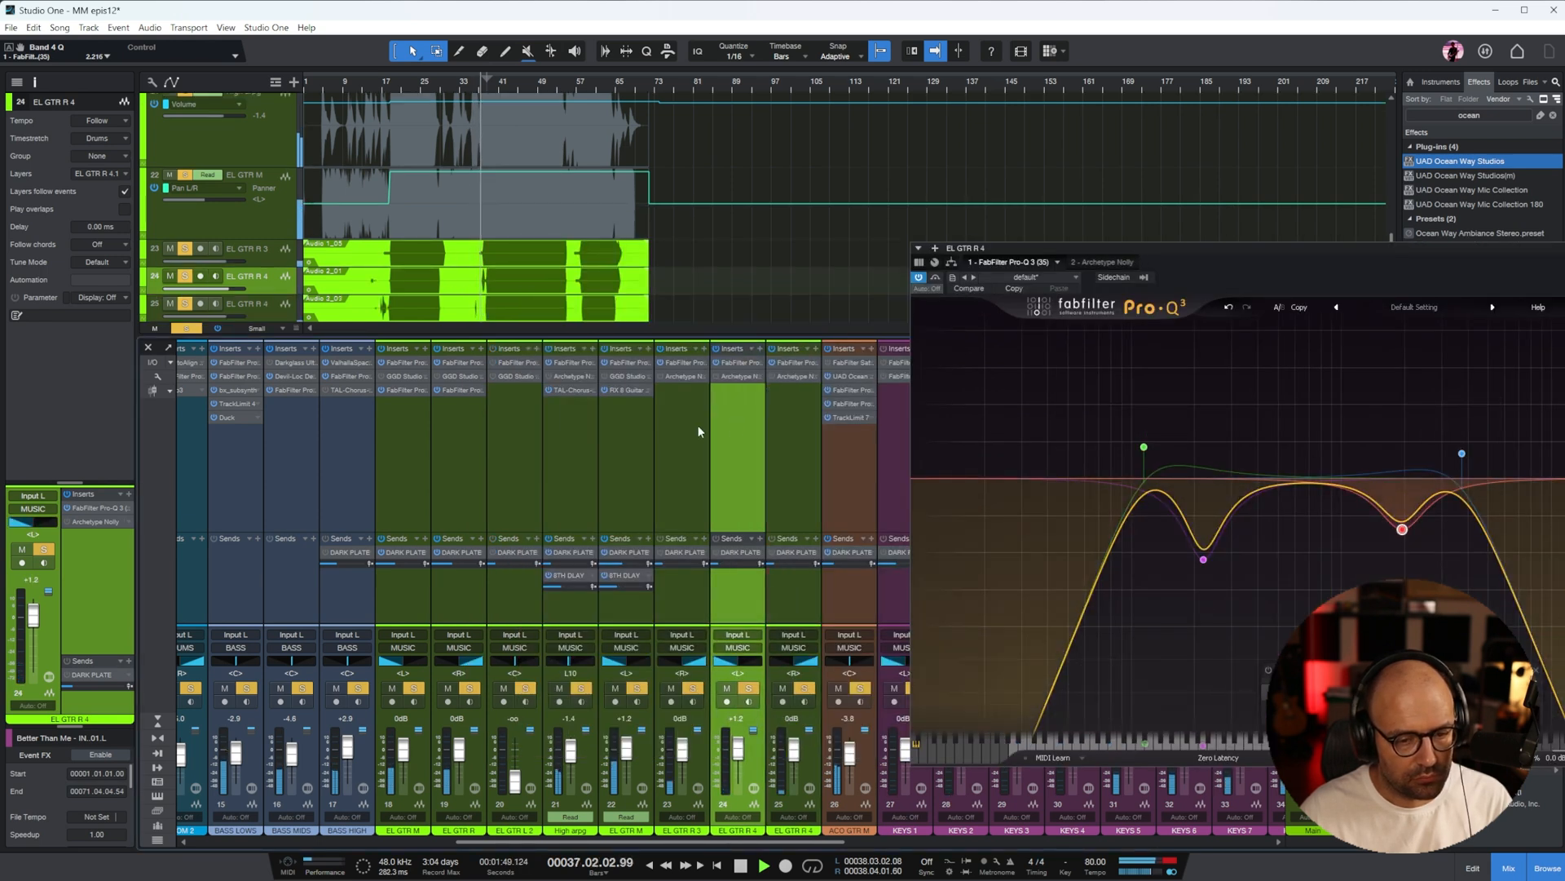
click(673, 429)
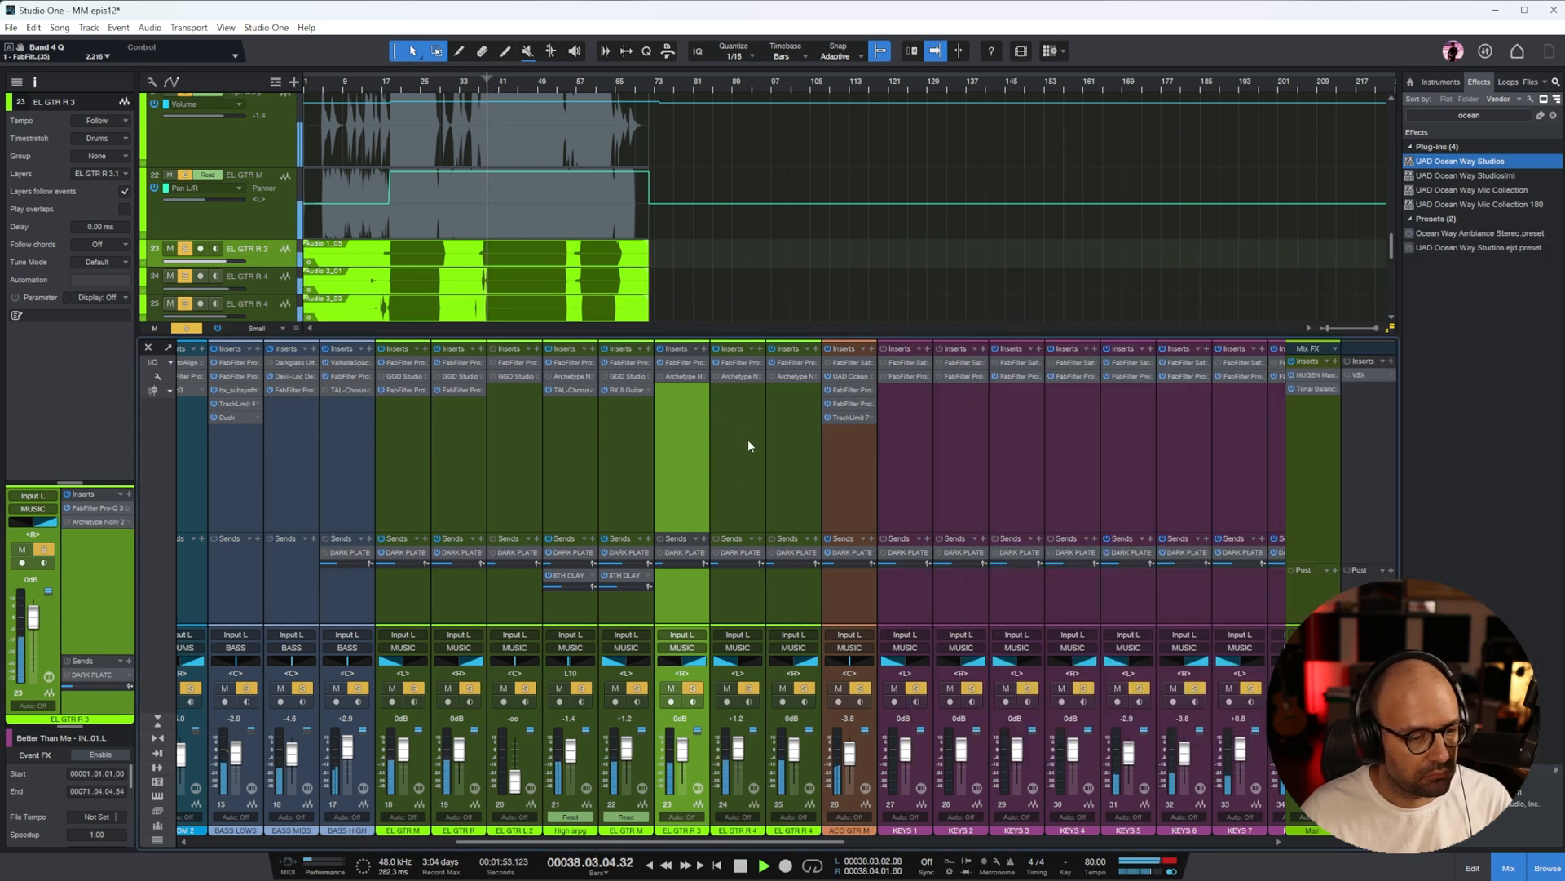
In the MUSIC bus Pro-Q 3, add an upper-mid cut of about 2.7 dB and a high cut at the top end
drag(721, 841, 1146, 841)
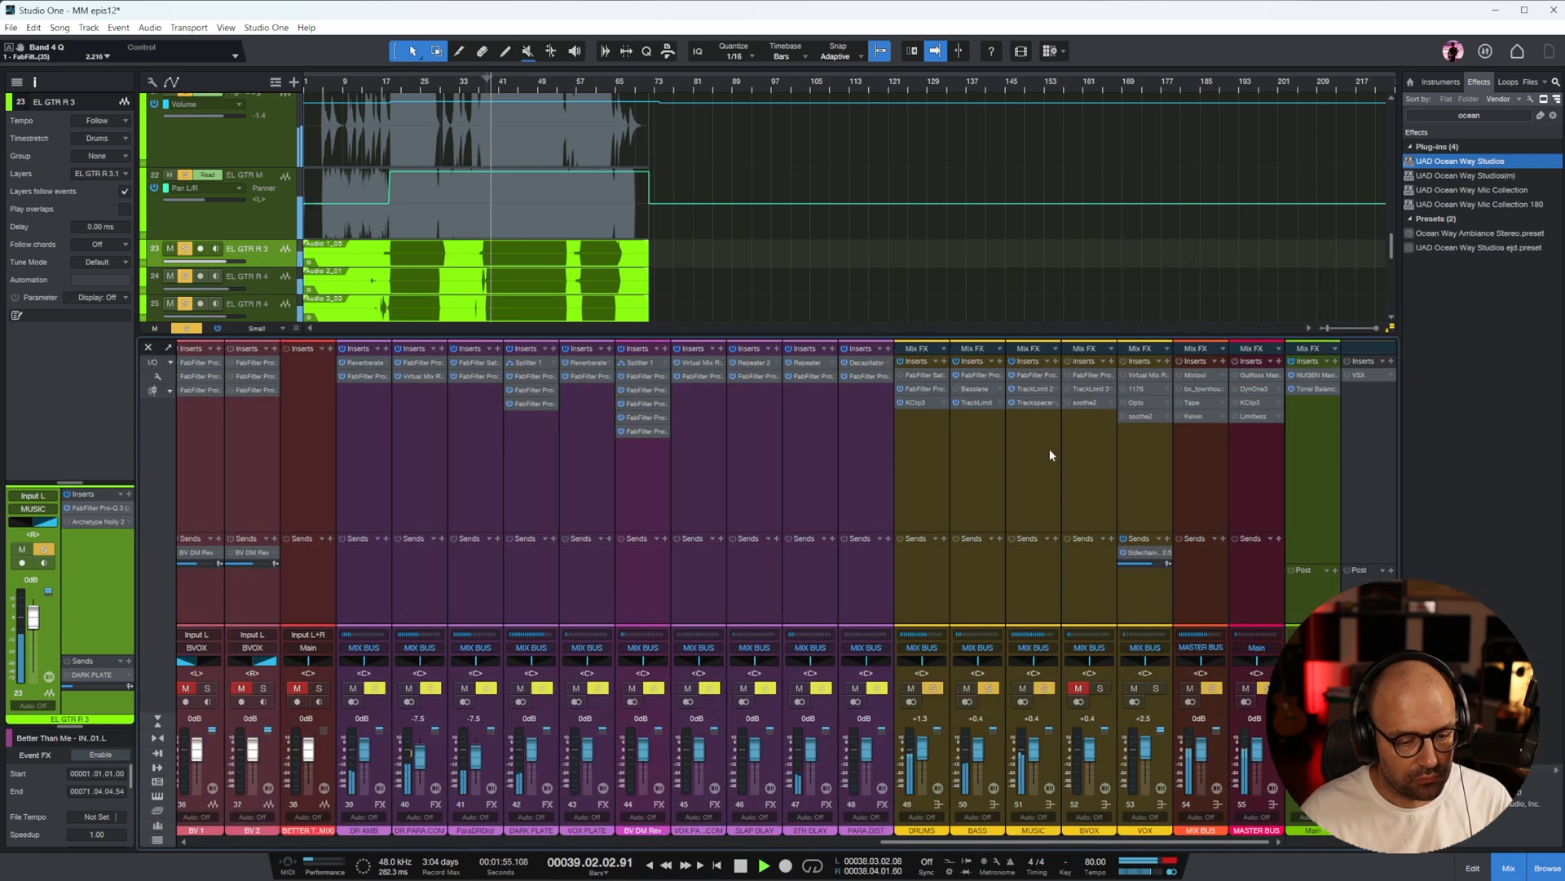
click(1039, 375)
drag(1191, 384, 1169, 417)
scroll(1161, 363, up, 3)
drag(1442, 393, 1370, 389)
In the MUSIC bus Pro-Q 3, add a low cut and low-mid cuts, the narrowest about 3.8 dB at 155 Hz
drag(706, 385, 890, 388)
drag(1012, 386, 951, 431)
scroll(1015, 358, up, 4)
scroll(1025, 414, down, 1)
scroll(957, 409, up, 5)
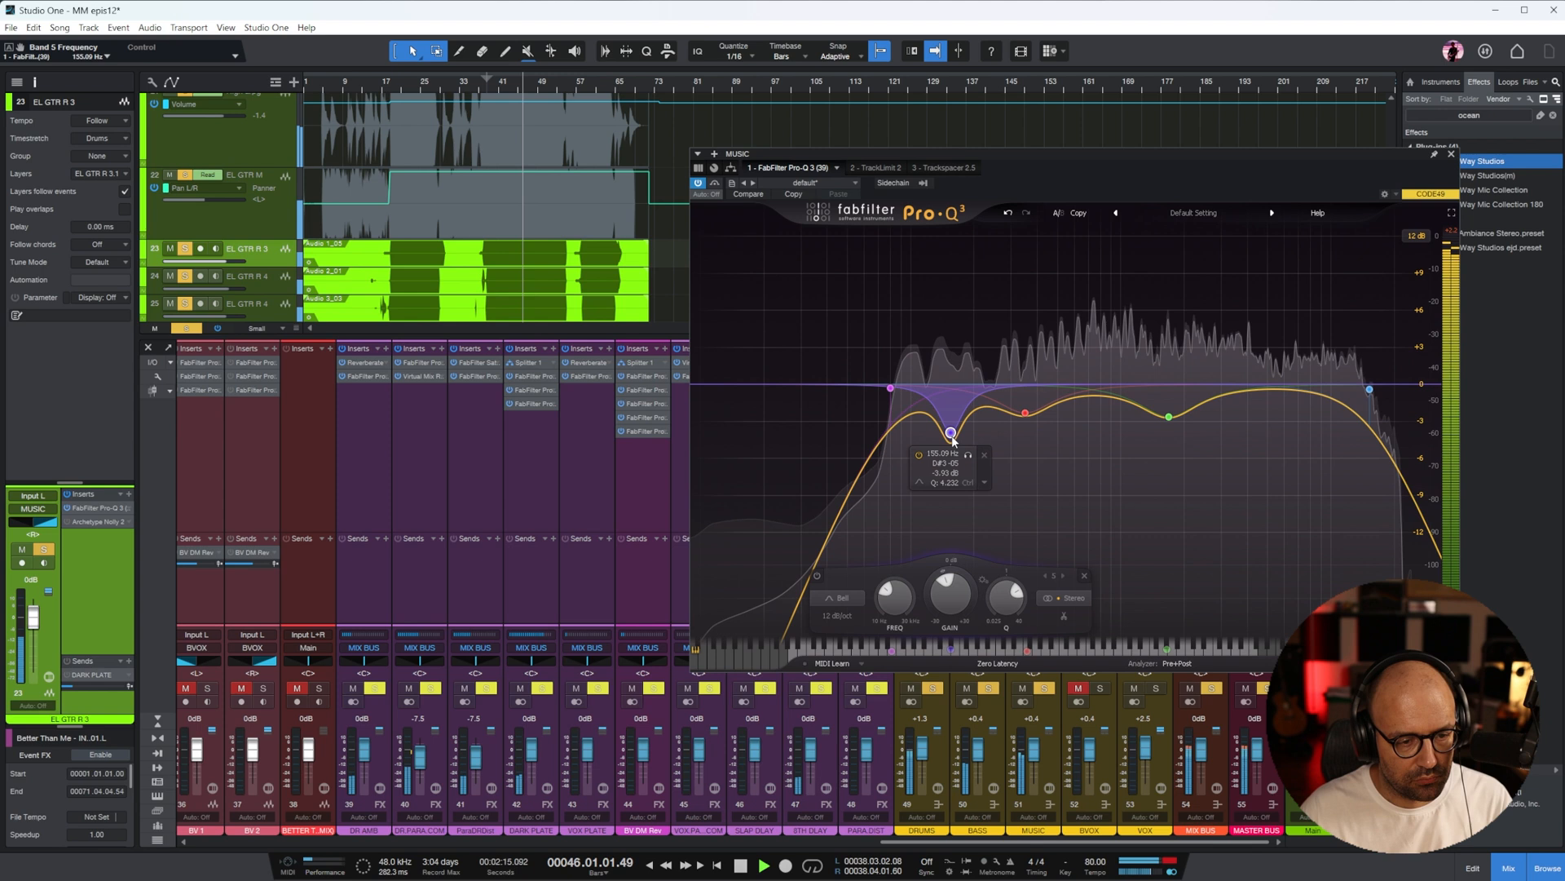
click(1452, 155)
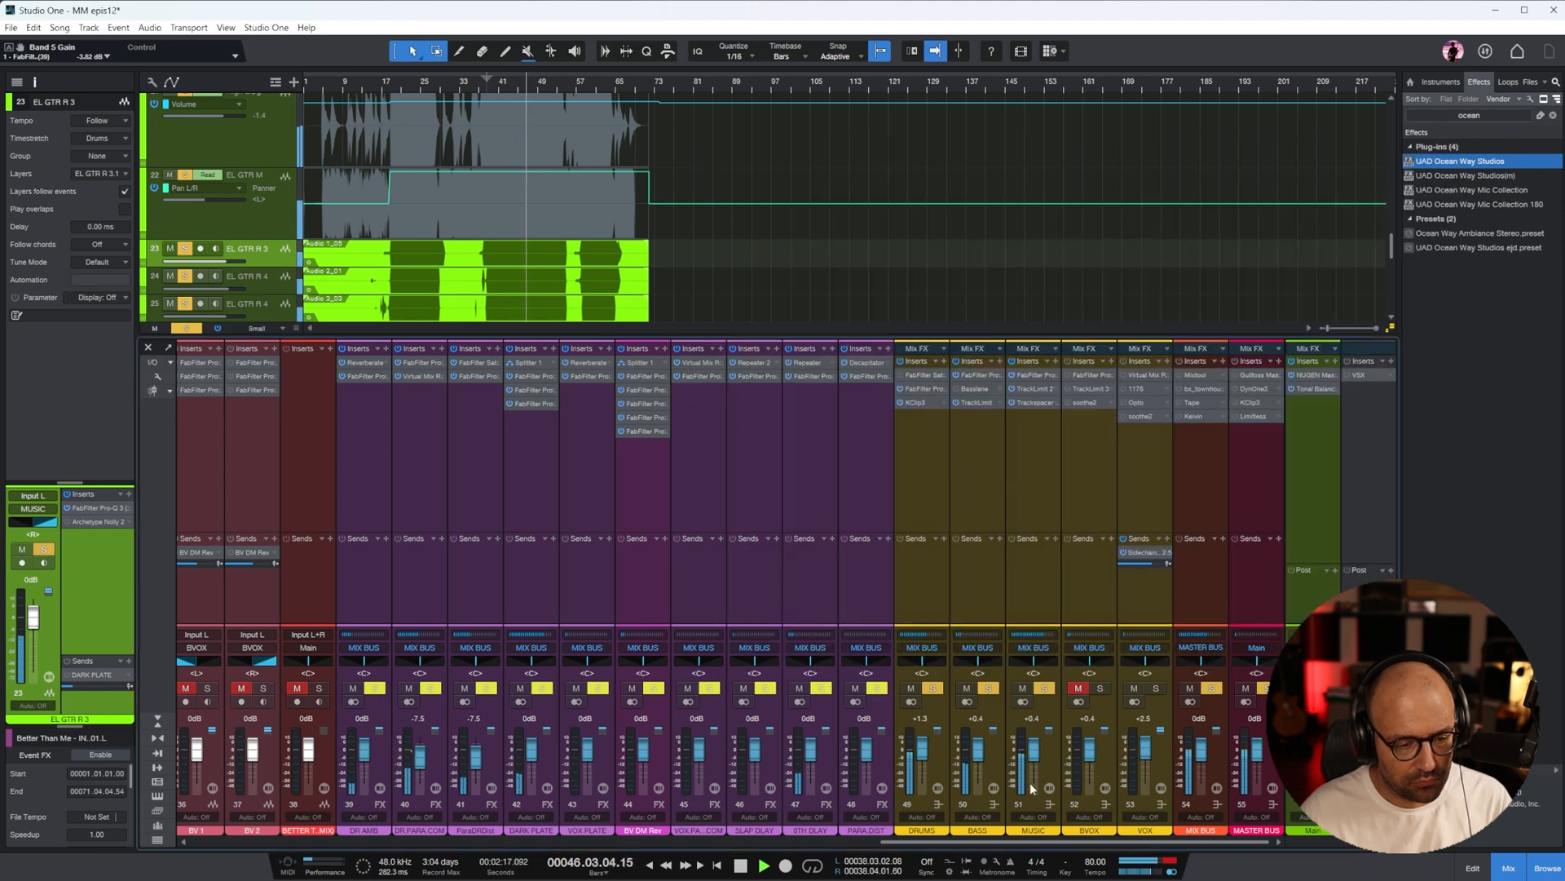
Raise the BASS bus fader to about +1.2 dB and BASS MIDS to about -2.9 dB, and clear all solos
click(984, 734)
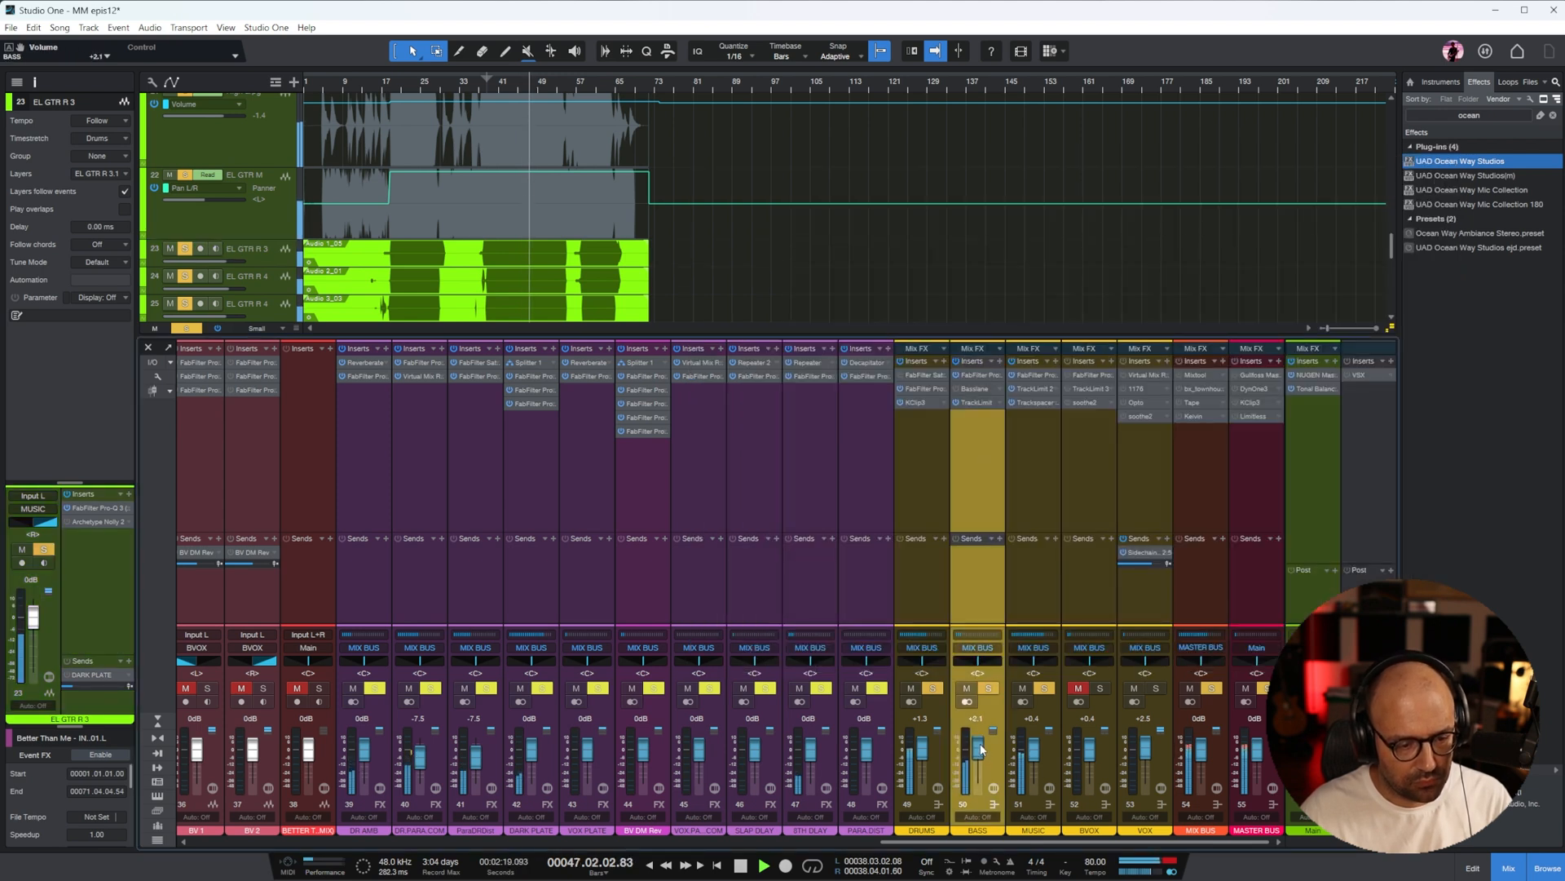
drag(989, 842, 585, 799)
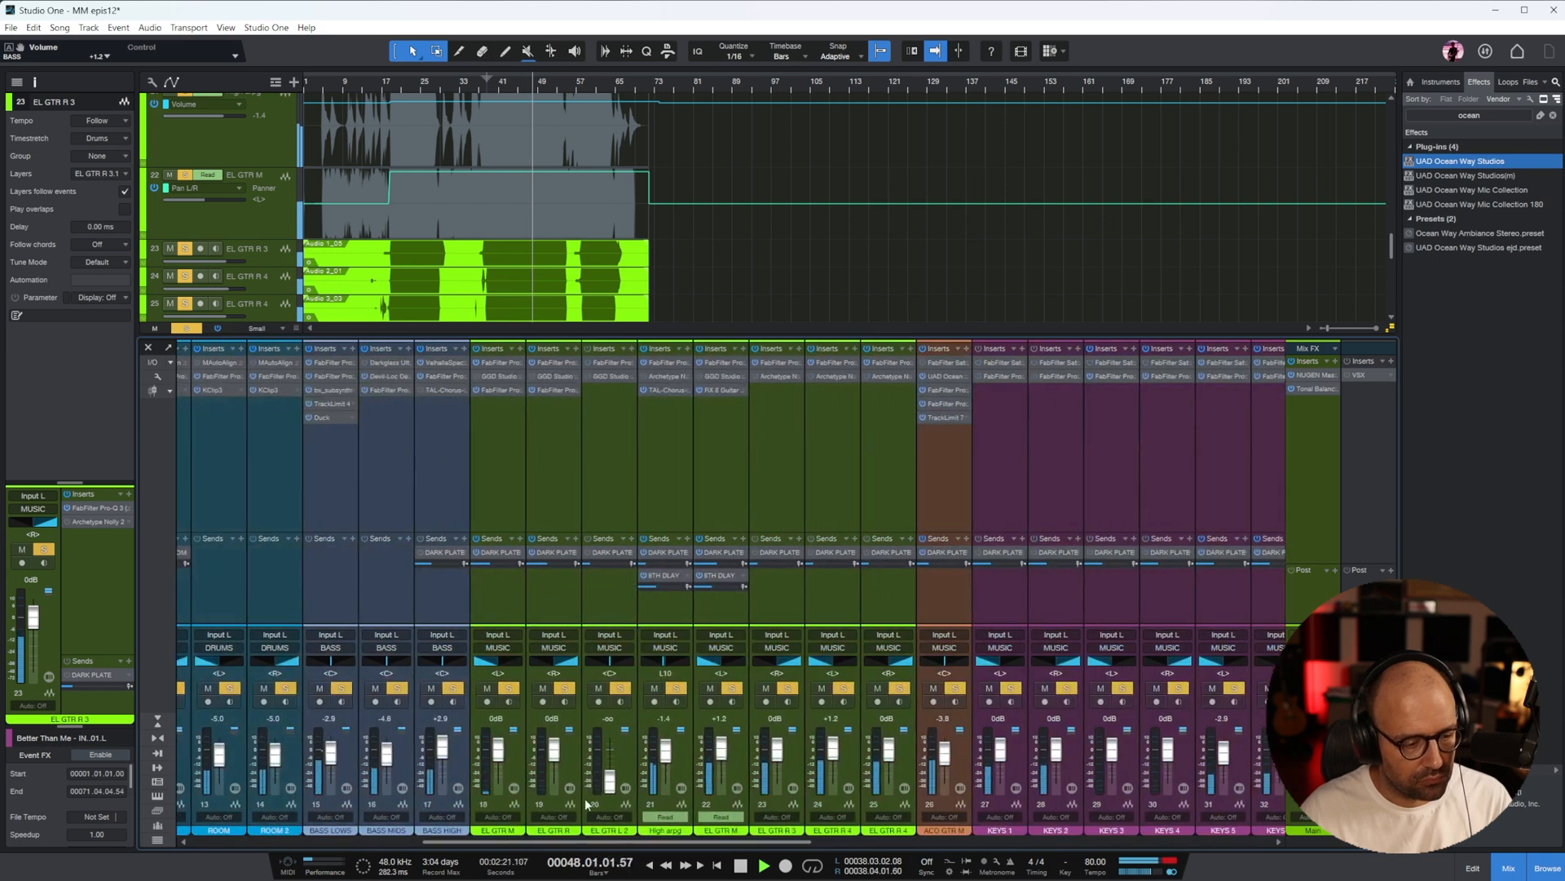
click(402, 478)
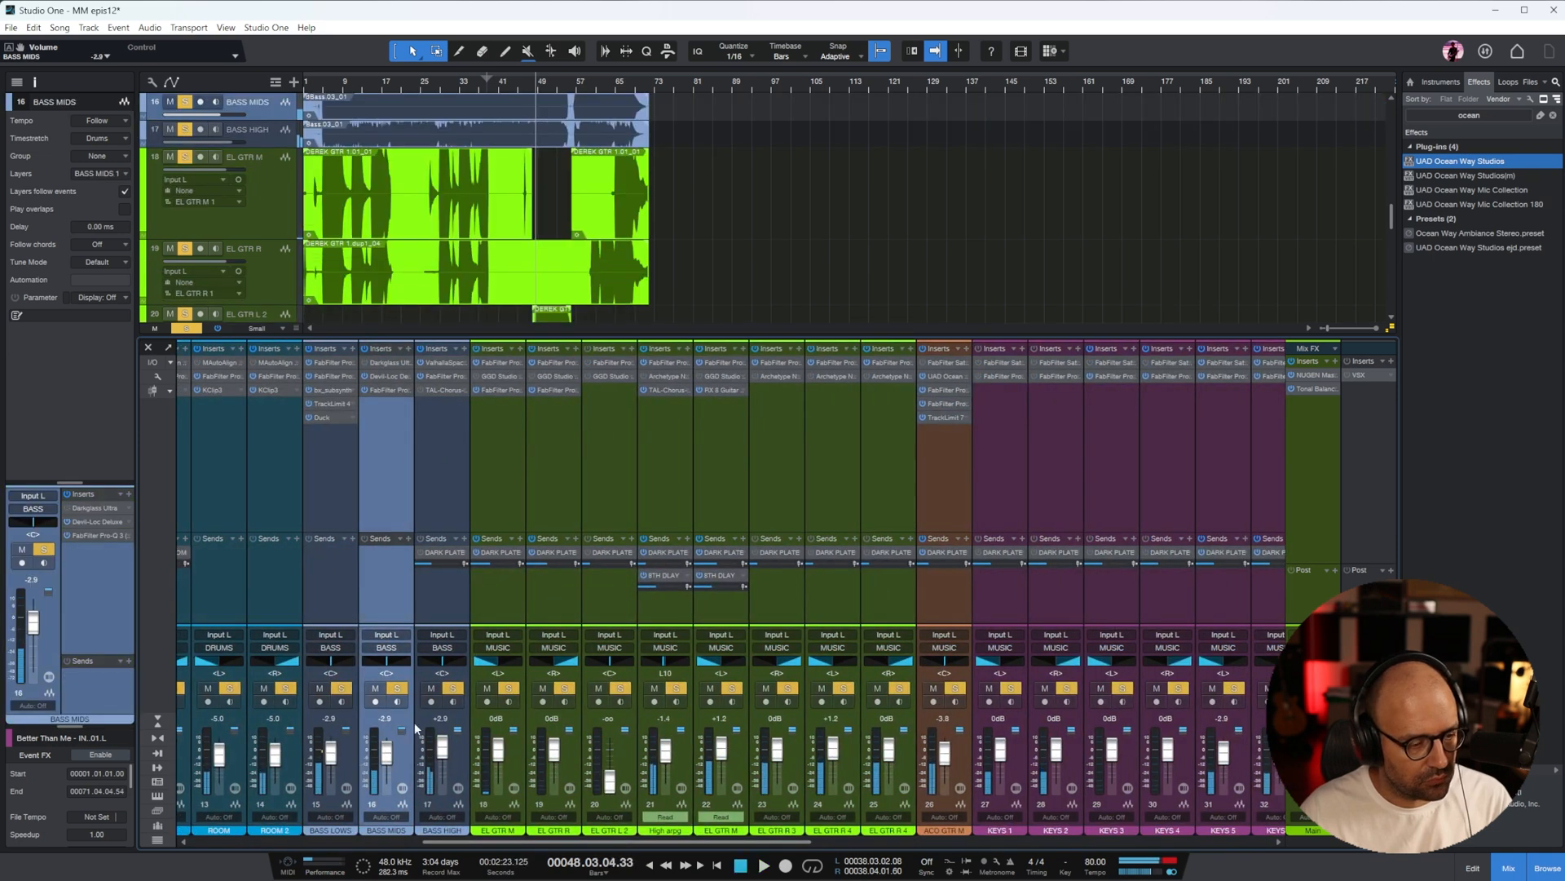
key(s)
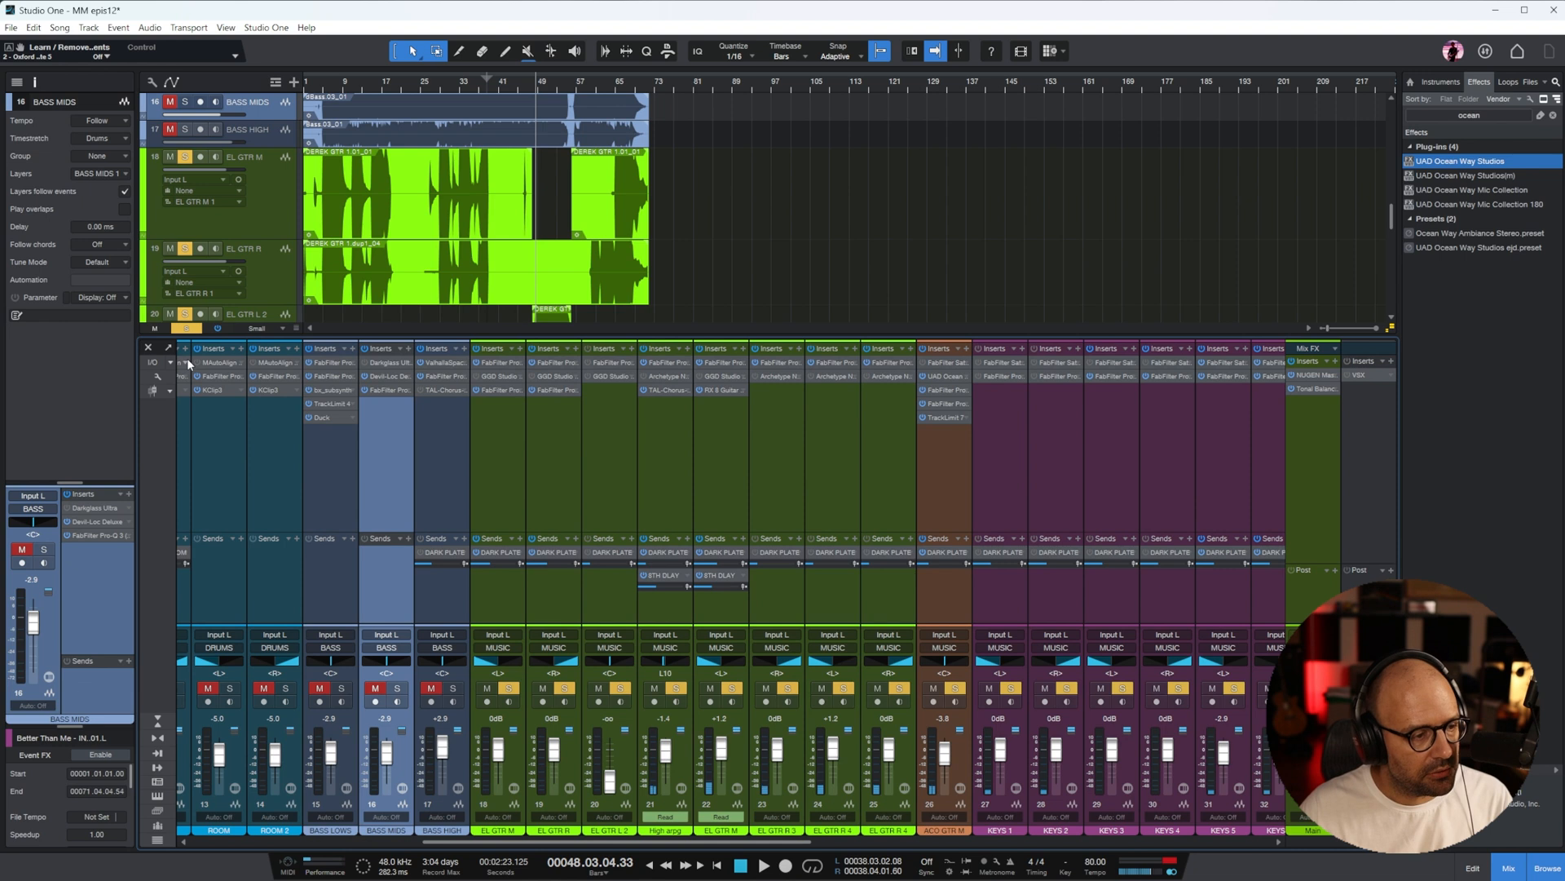
click(187, 328)
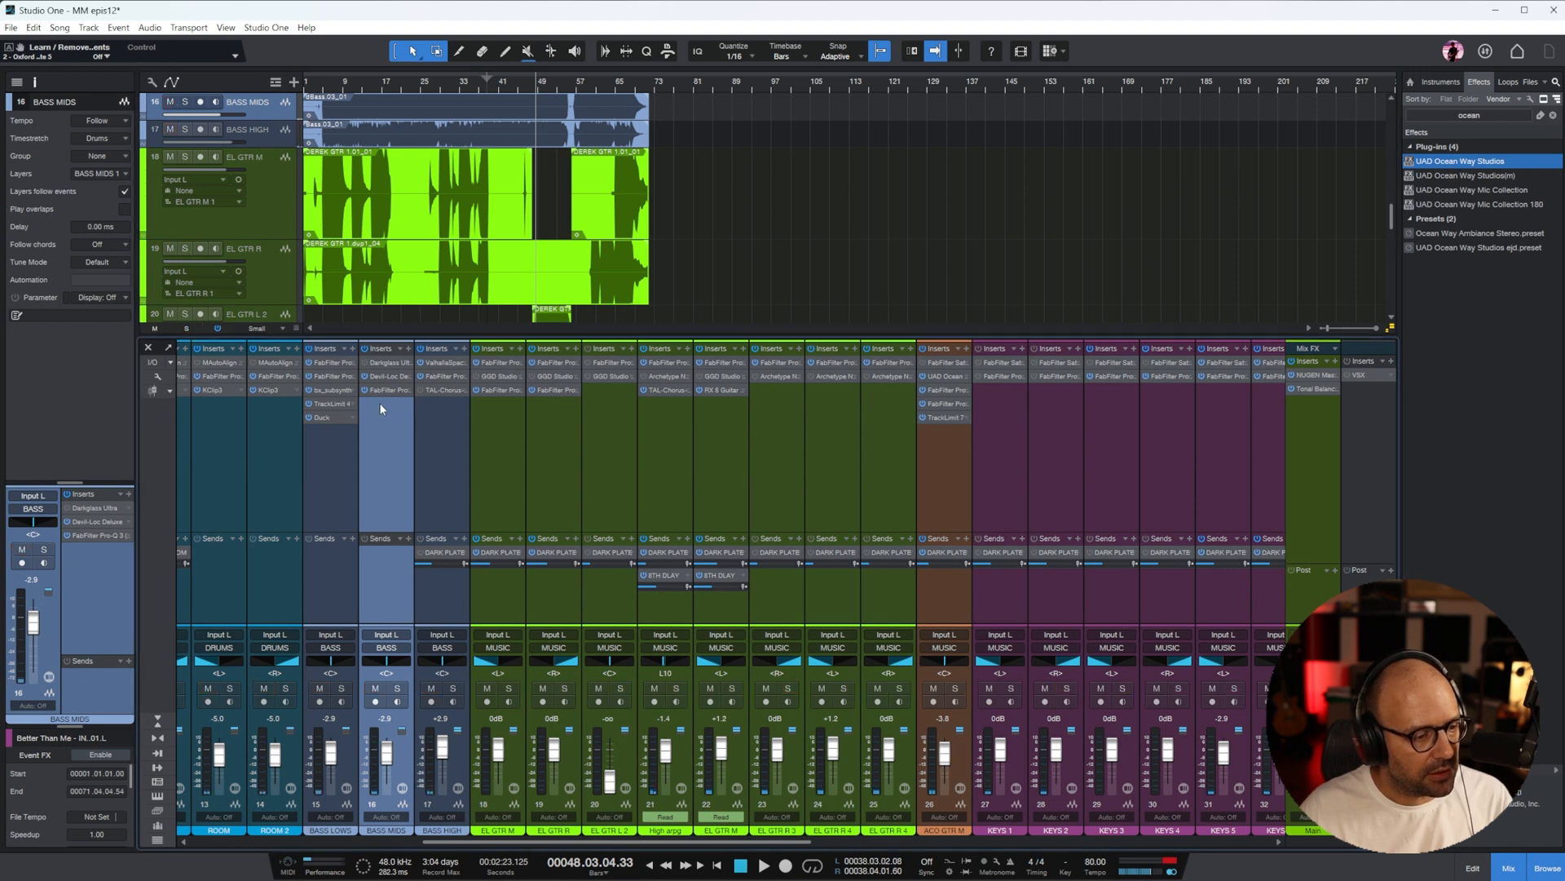
With the bass tracks soloed, set BASS LOWS to about -3.8 dB and BASS MIDS to 0 dB, and adjust Darkglass Ultra's Blend and Drive
click(387, 363)
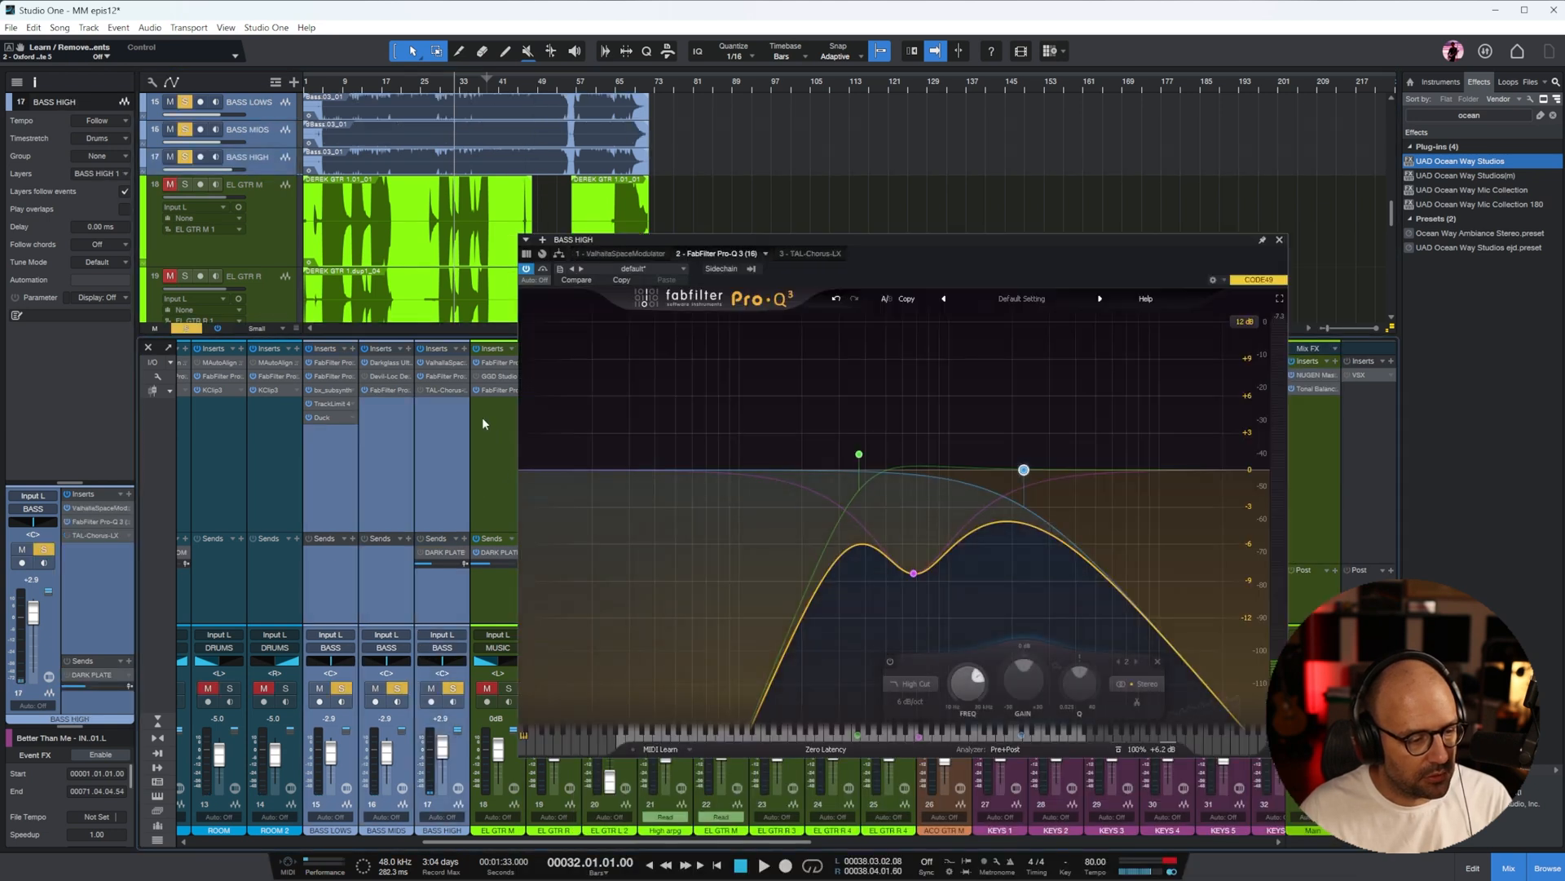
click(397, 364)
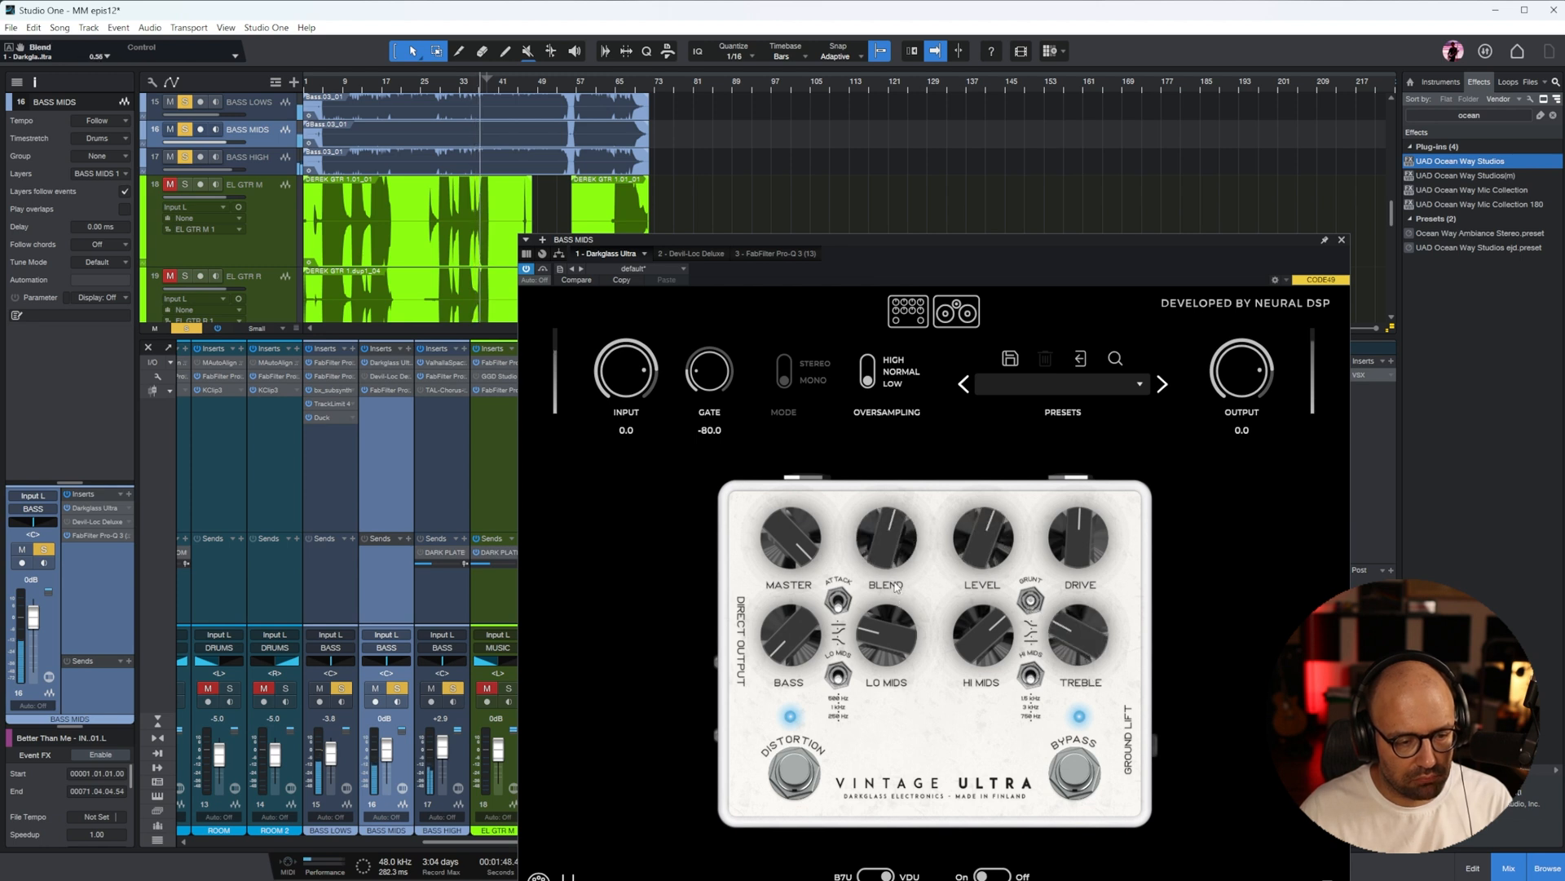
click(1344, 240)
In Duck on BASS LOWS, shorten the ducking curve so full level returns just before grid mark 2
click(334, 416)
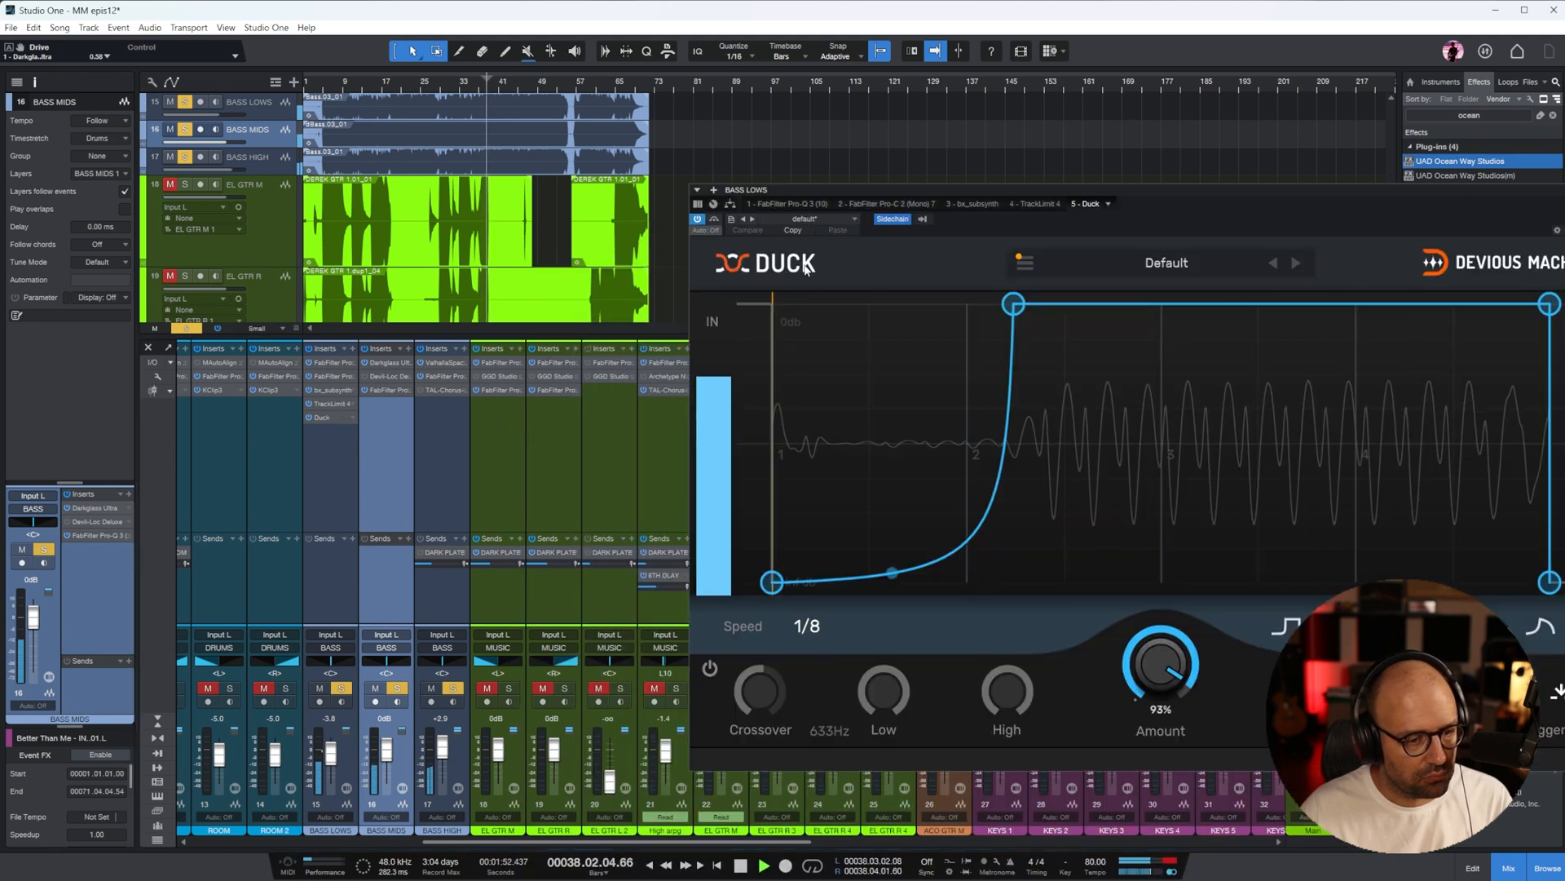
click(1019, 261)
click(983, 397)
drag(848, 304, 966, 303)
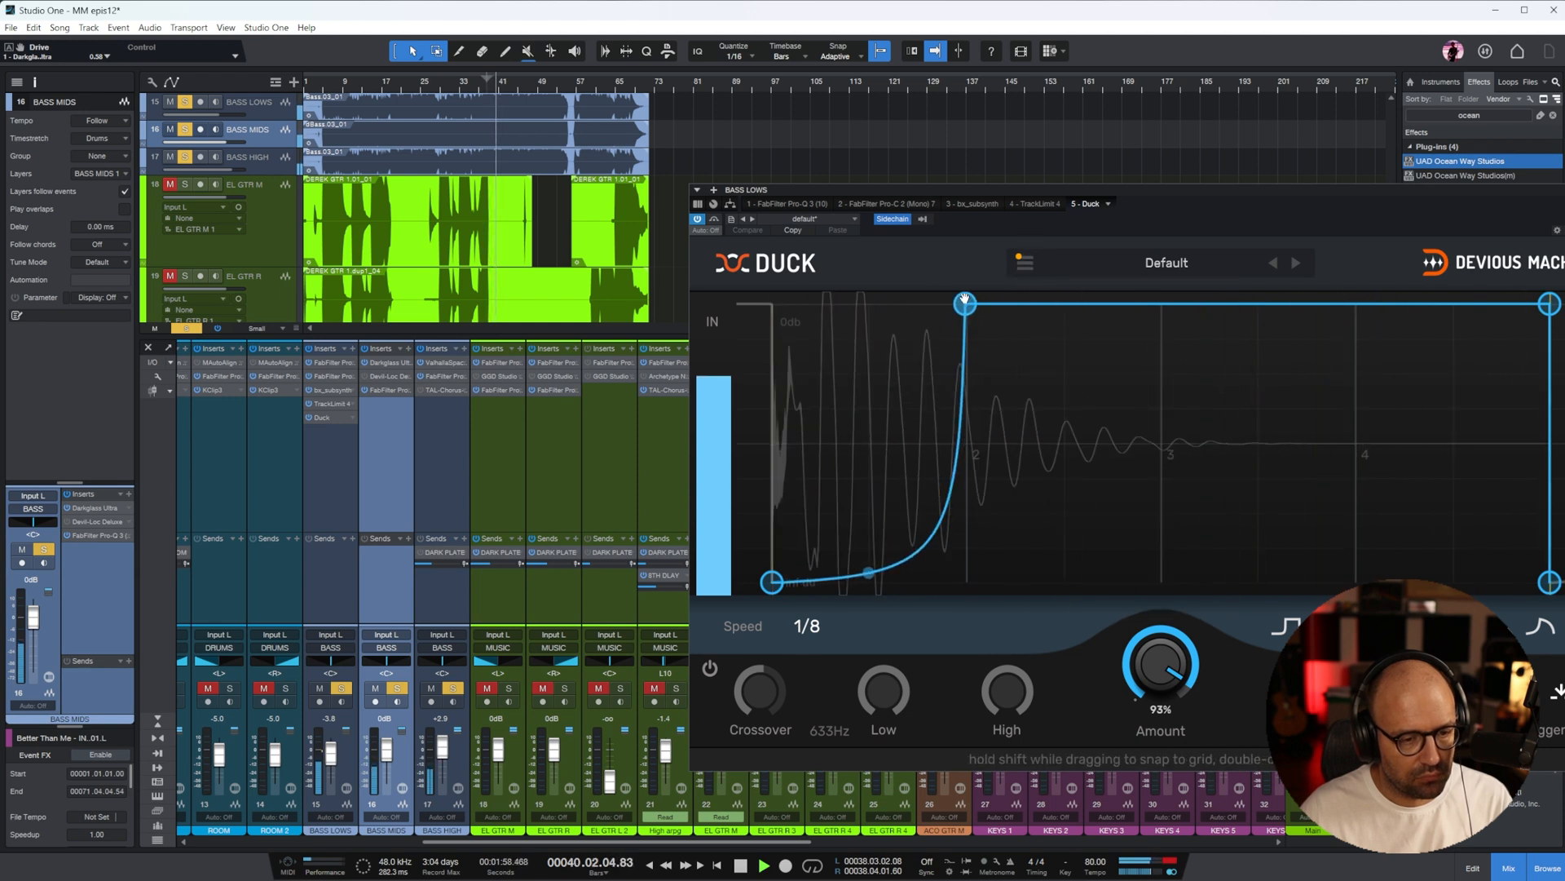
key(Escape)
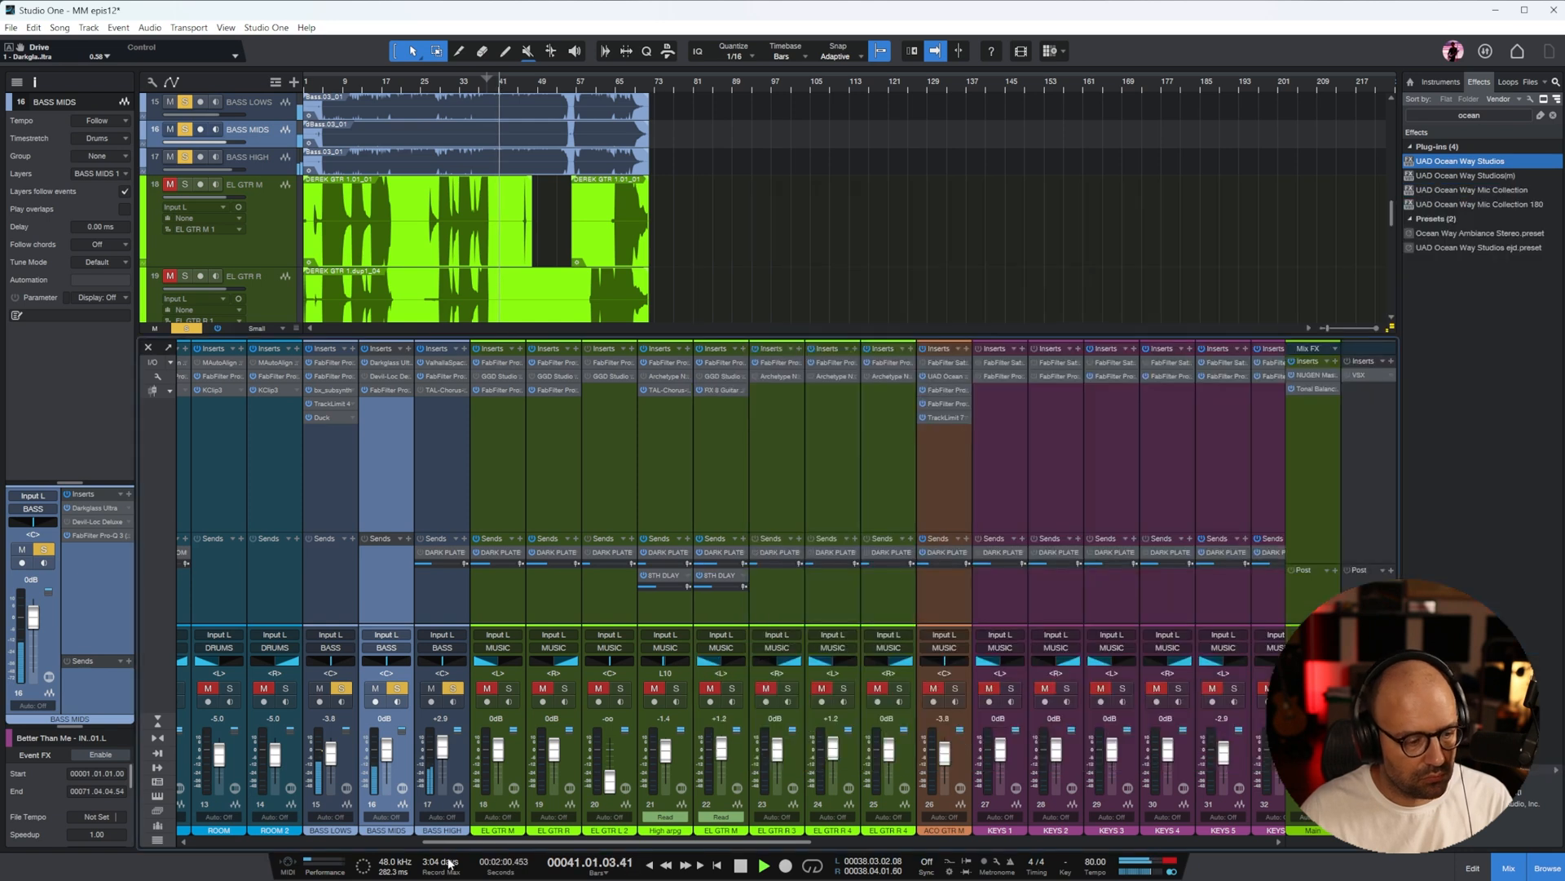
Clear the bass solos and solo the BVOX bus during playback
drag(462, 843, 1070, 776)
click(987, 688)
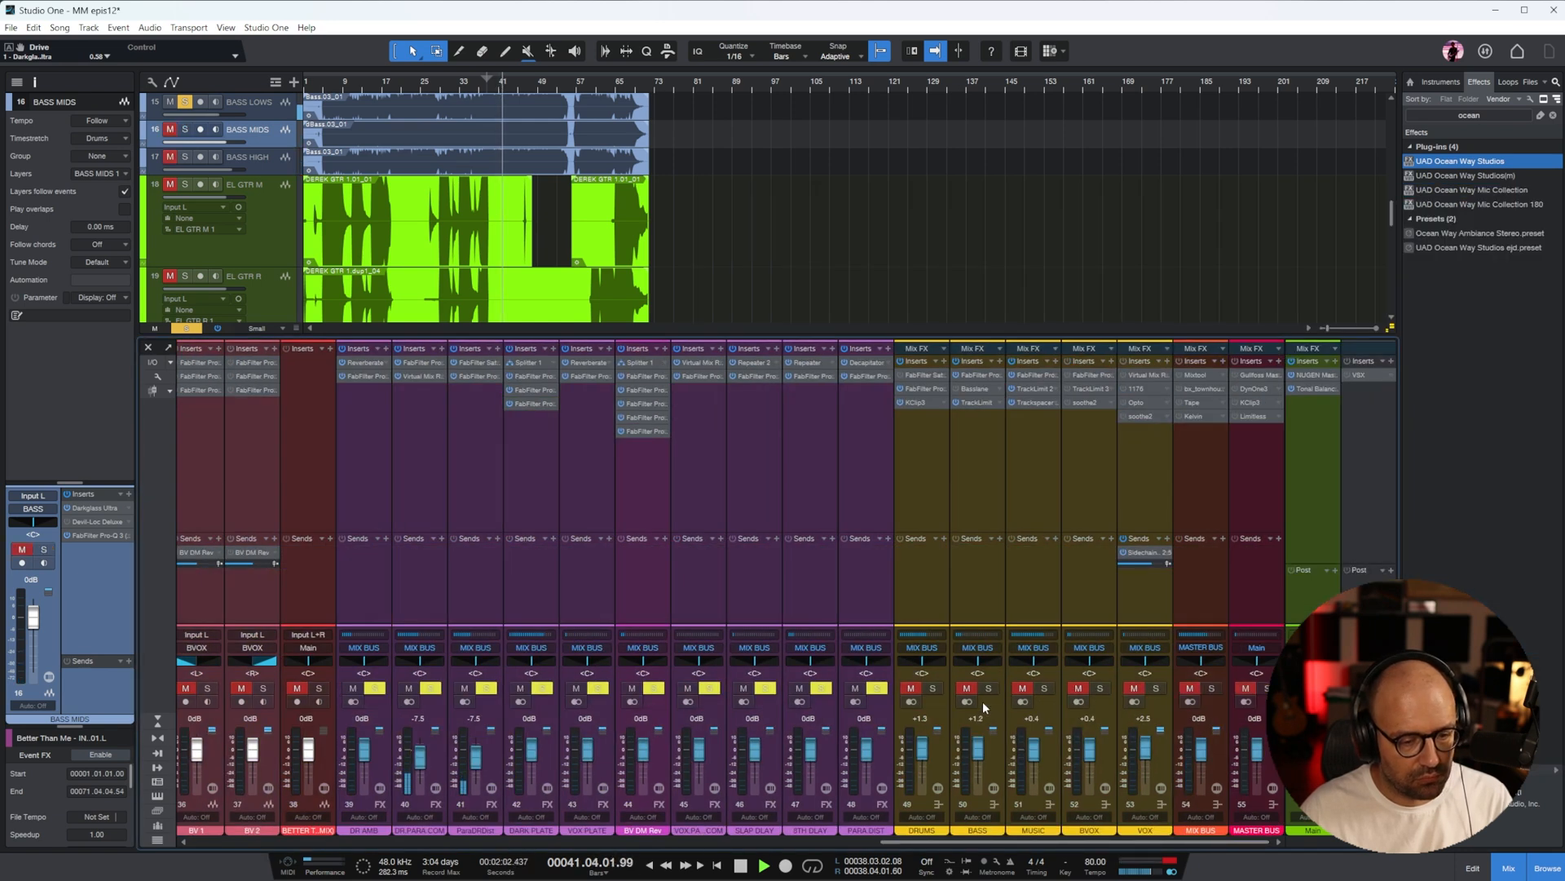
click(185, 329)
key(space)
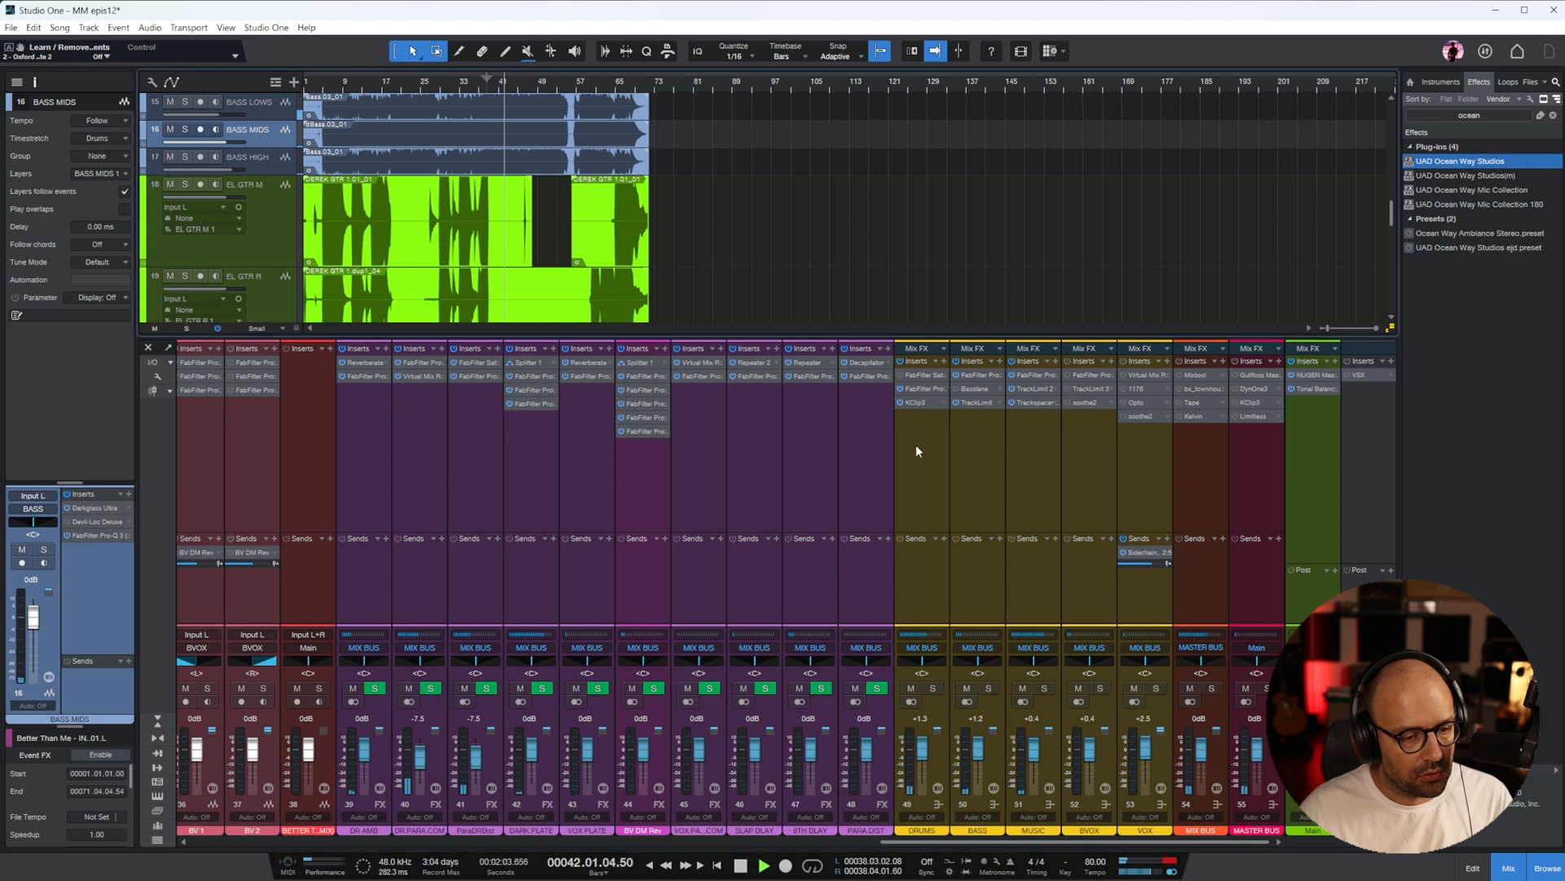
click(1001, 463)
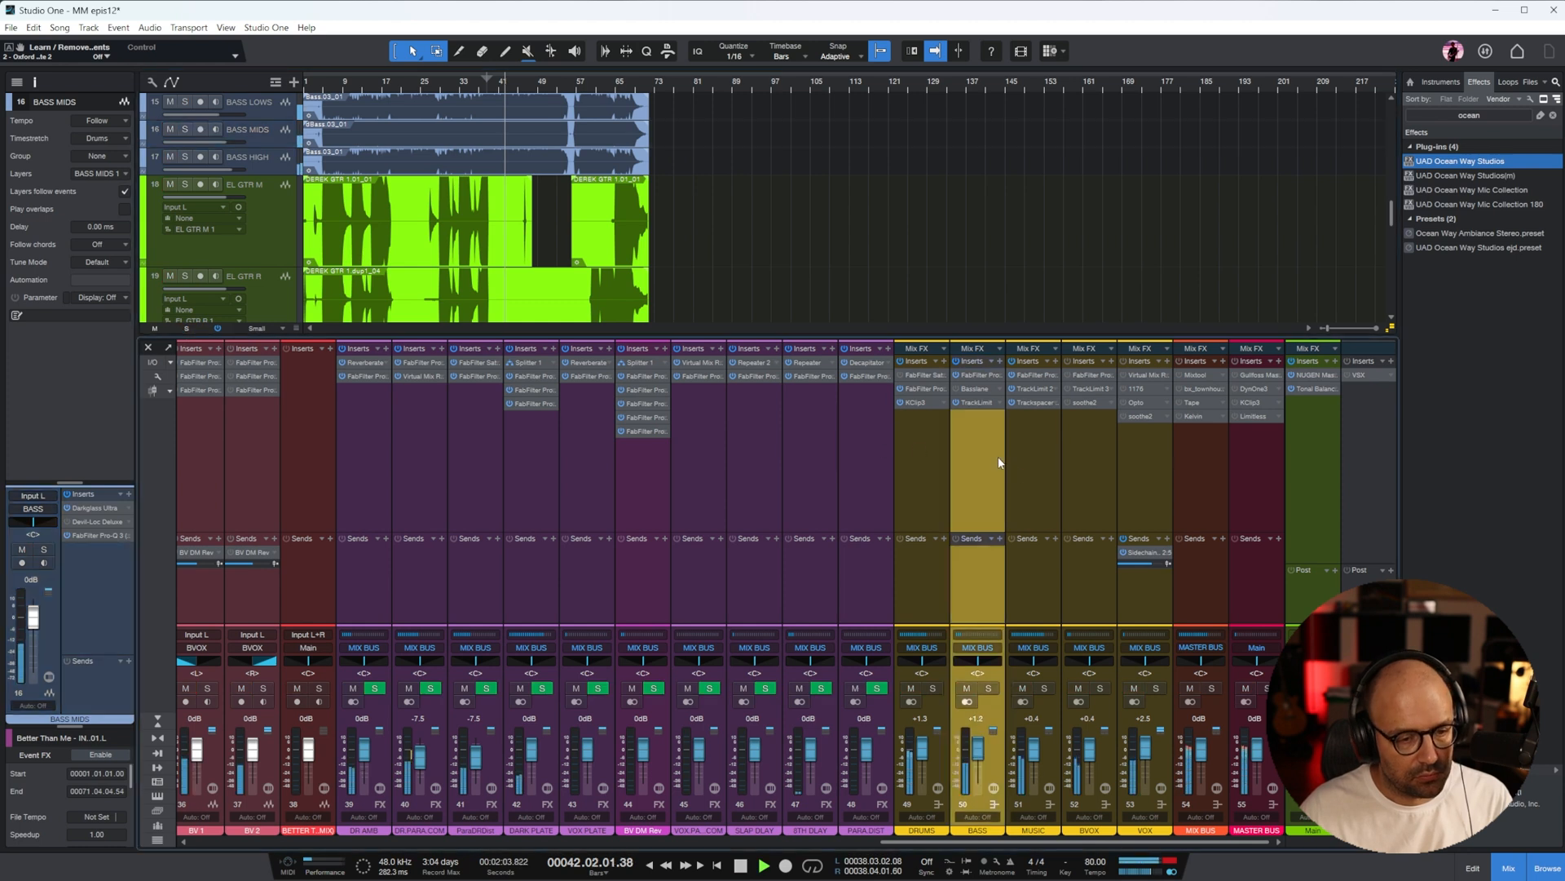
click(1082, 493)
key(s)
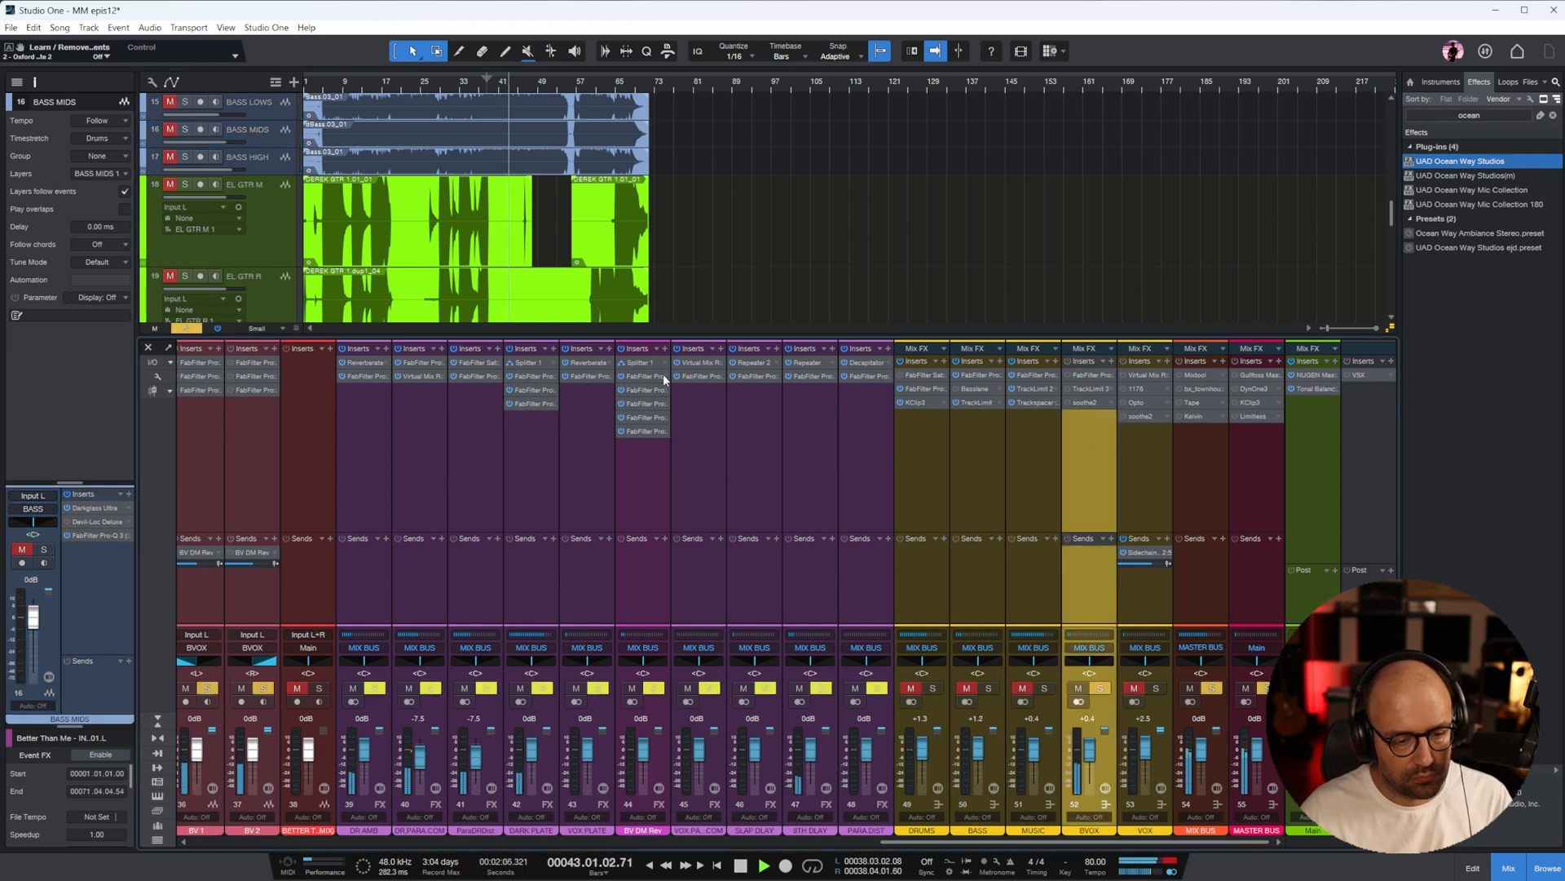
Locate the backing-vocal sections on BV 1 and BV 2 and play them back from about bar 18
click(749, 837)
click(757, 480)
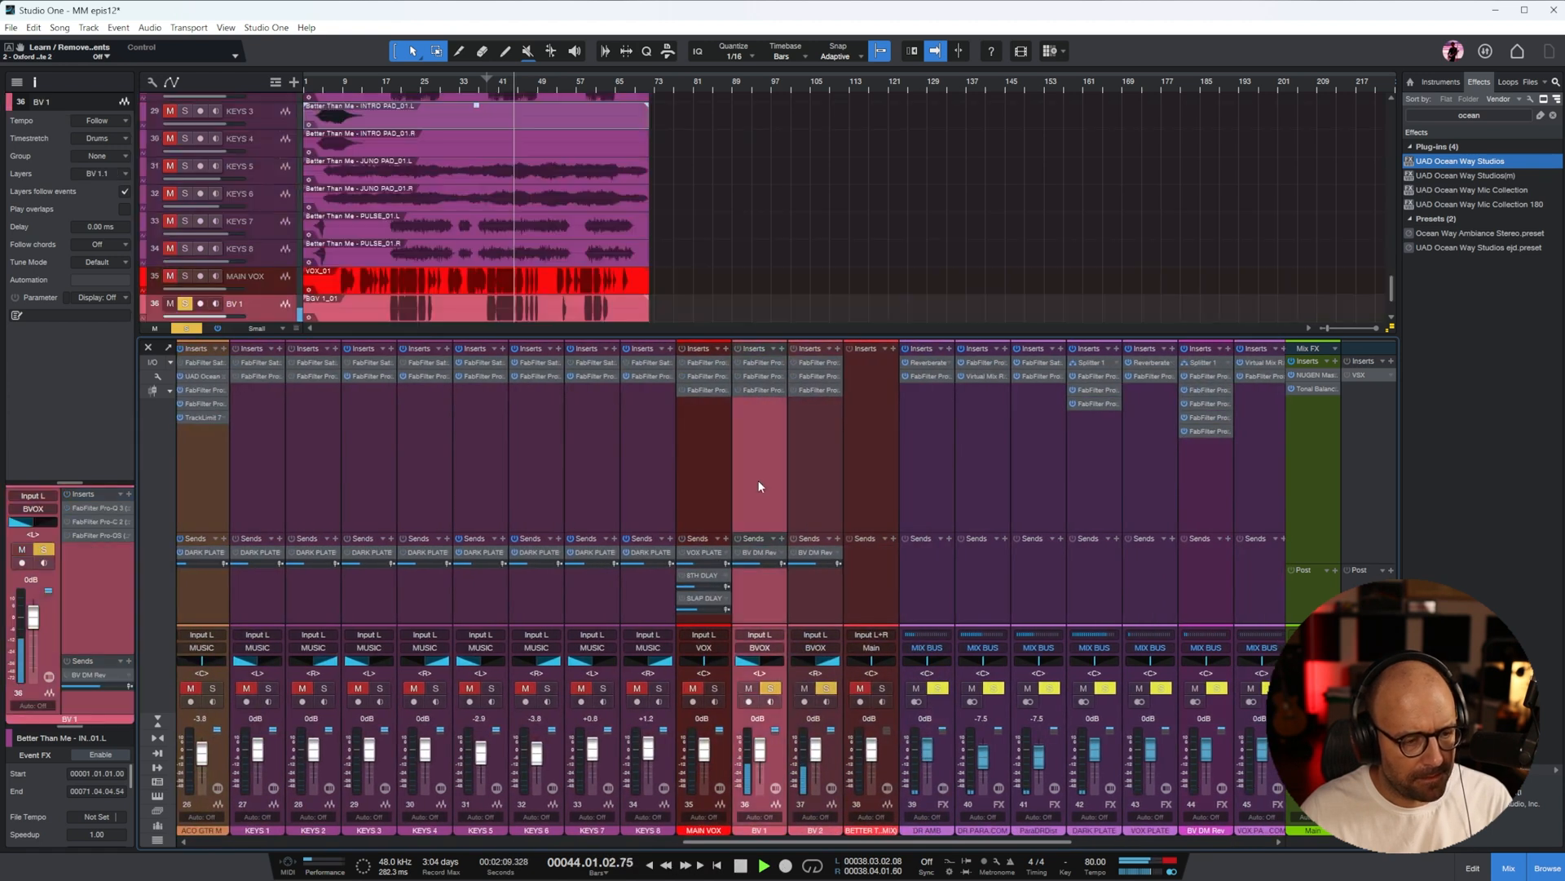
scroll(593, 119, down, 3)
key(e)
key(e)
key(e)
click(329, 86)
key(w)
key(w)
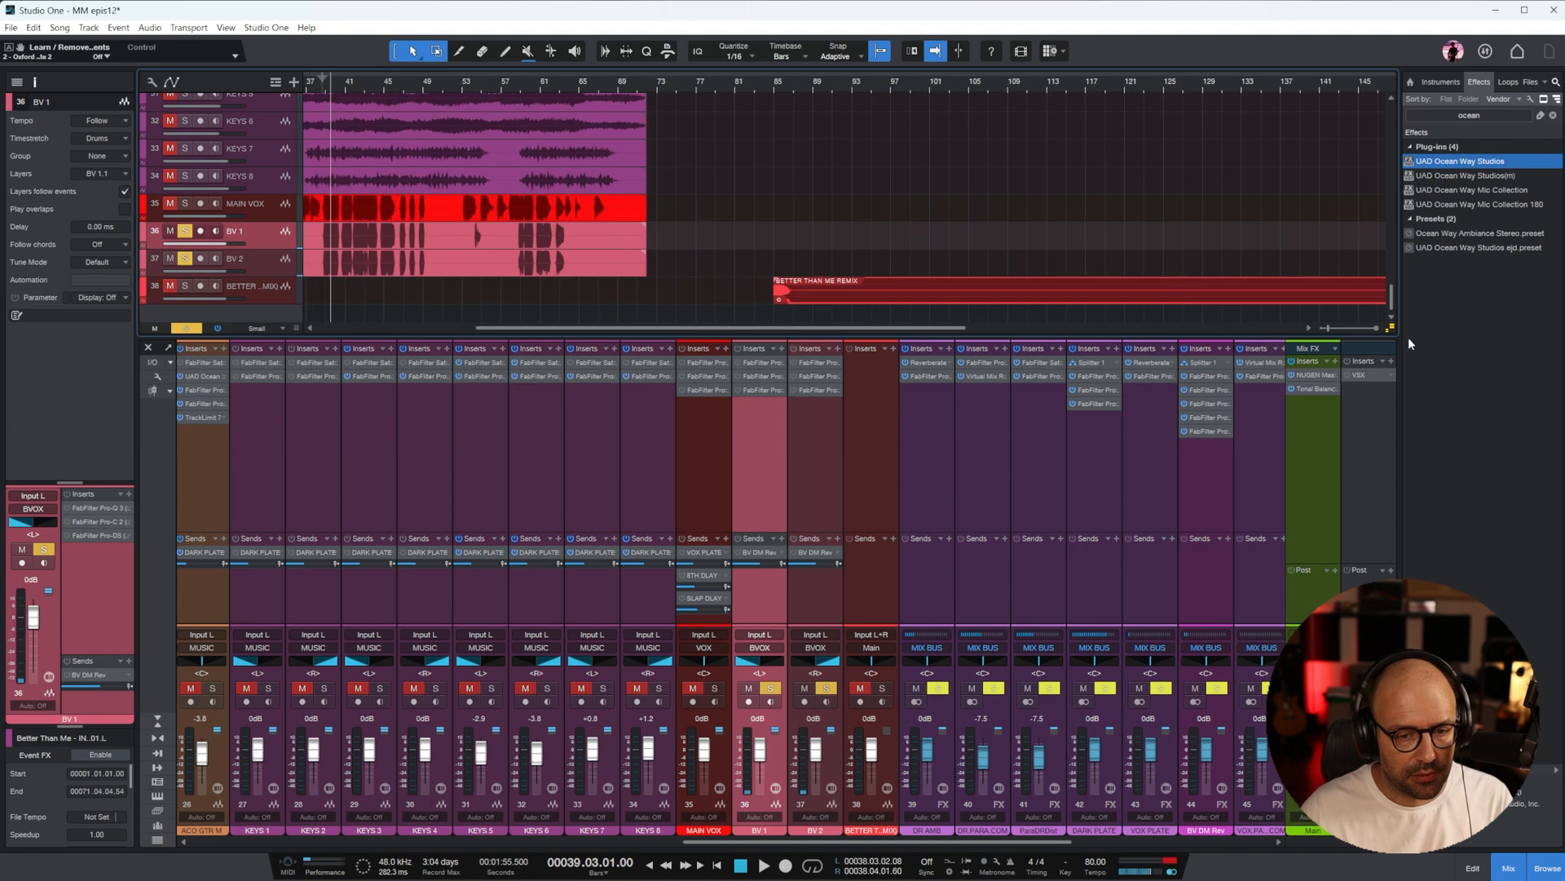
click(412, 257)
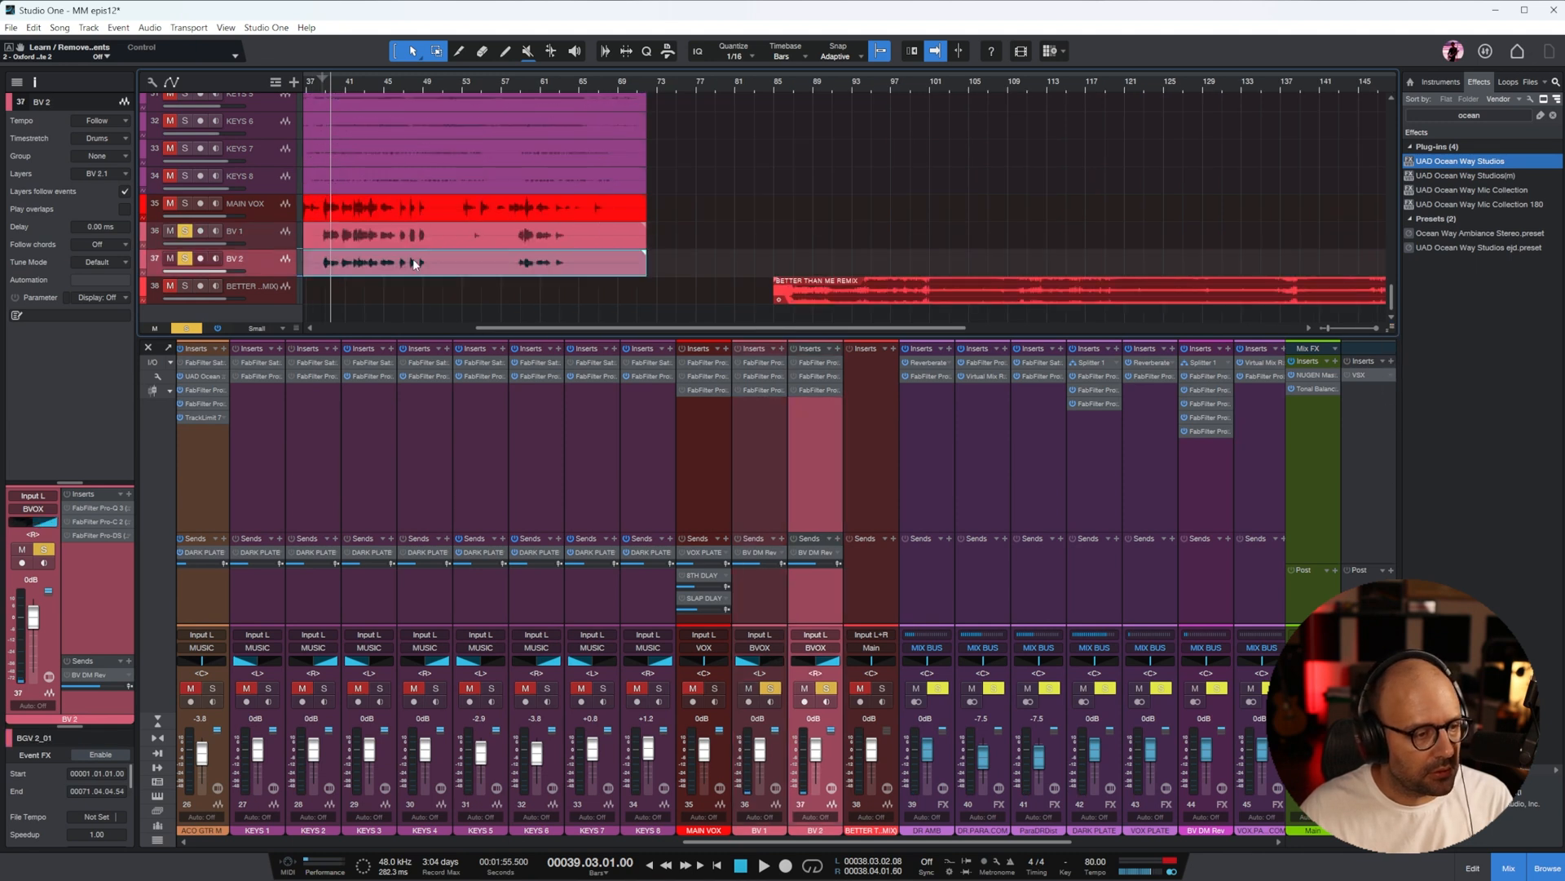
key(w)
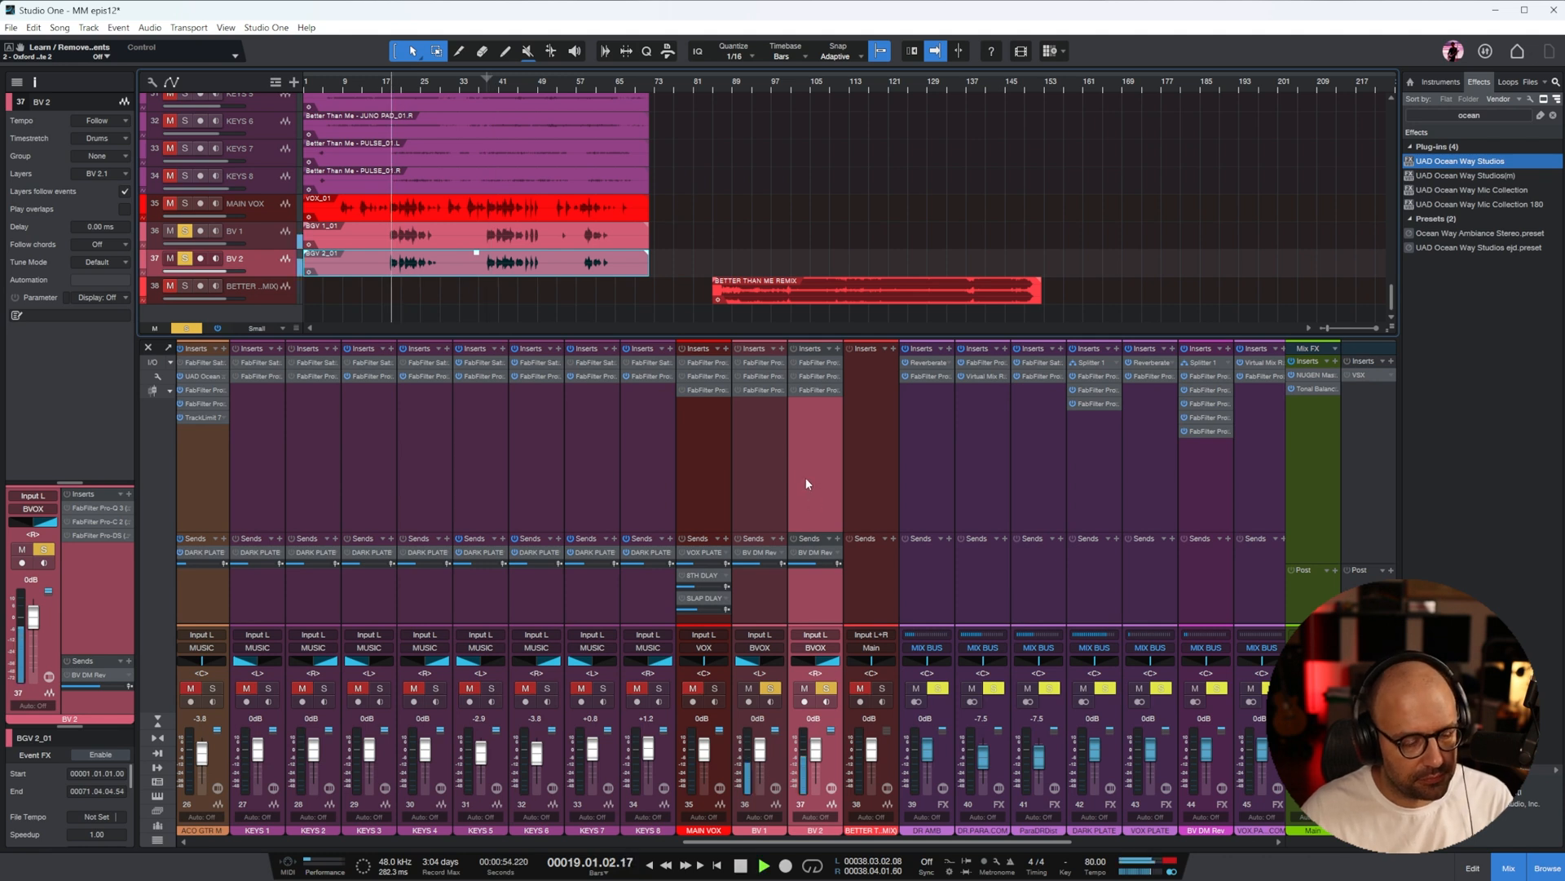
In the BV 1 Pro-Q 3, cut about 7.1 dB near 994 Hz and move the low cut to about 348 Hz
click(763, 440)
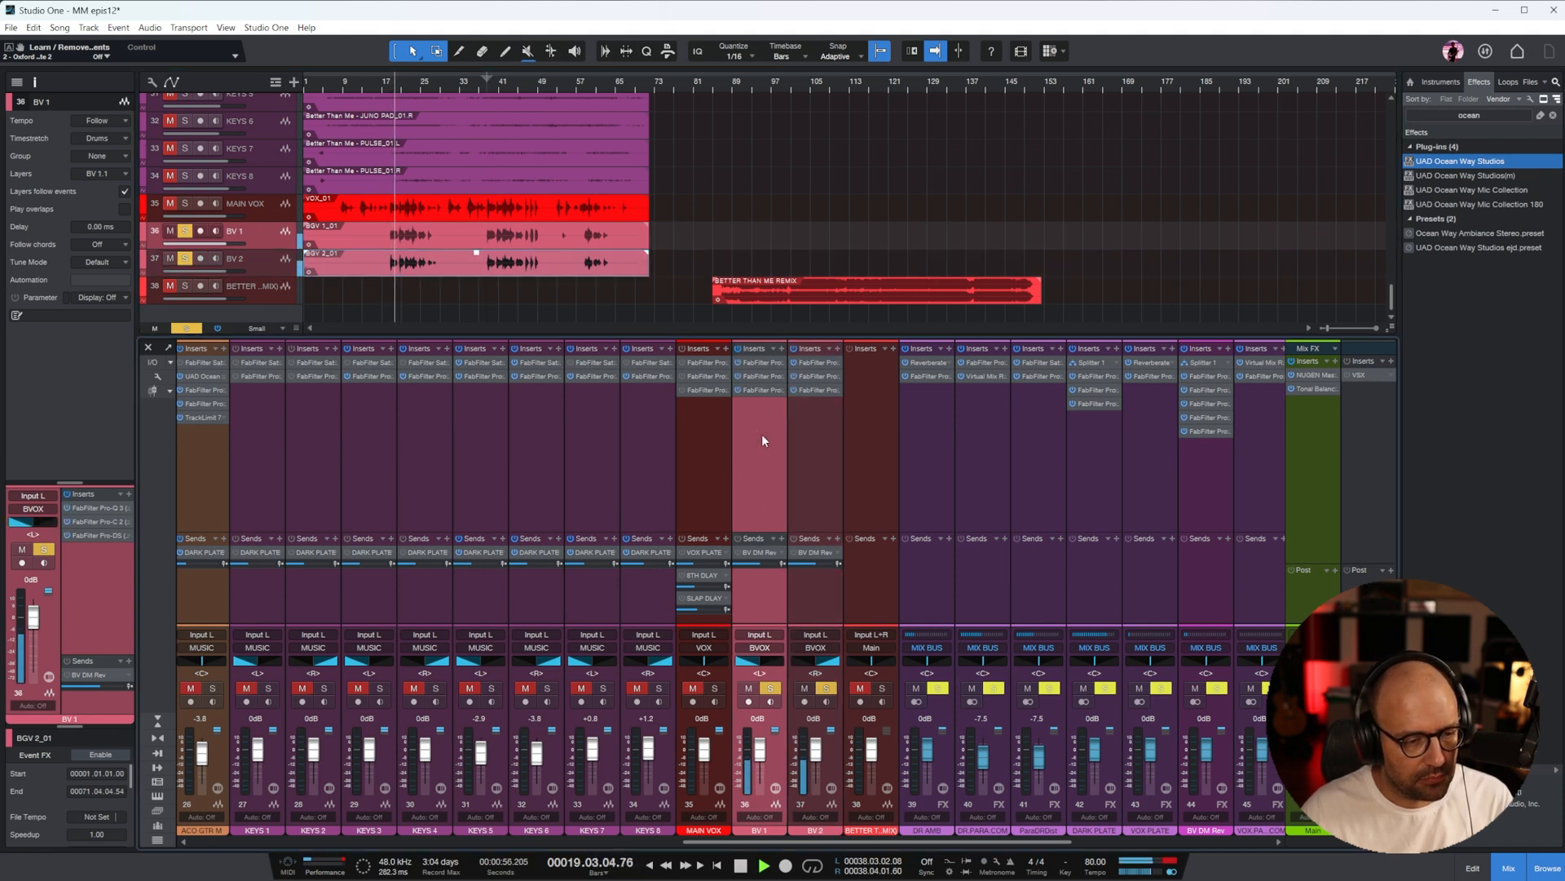
click(765, 362)
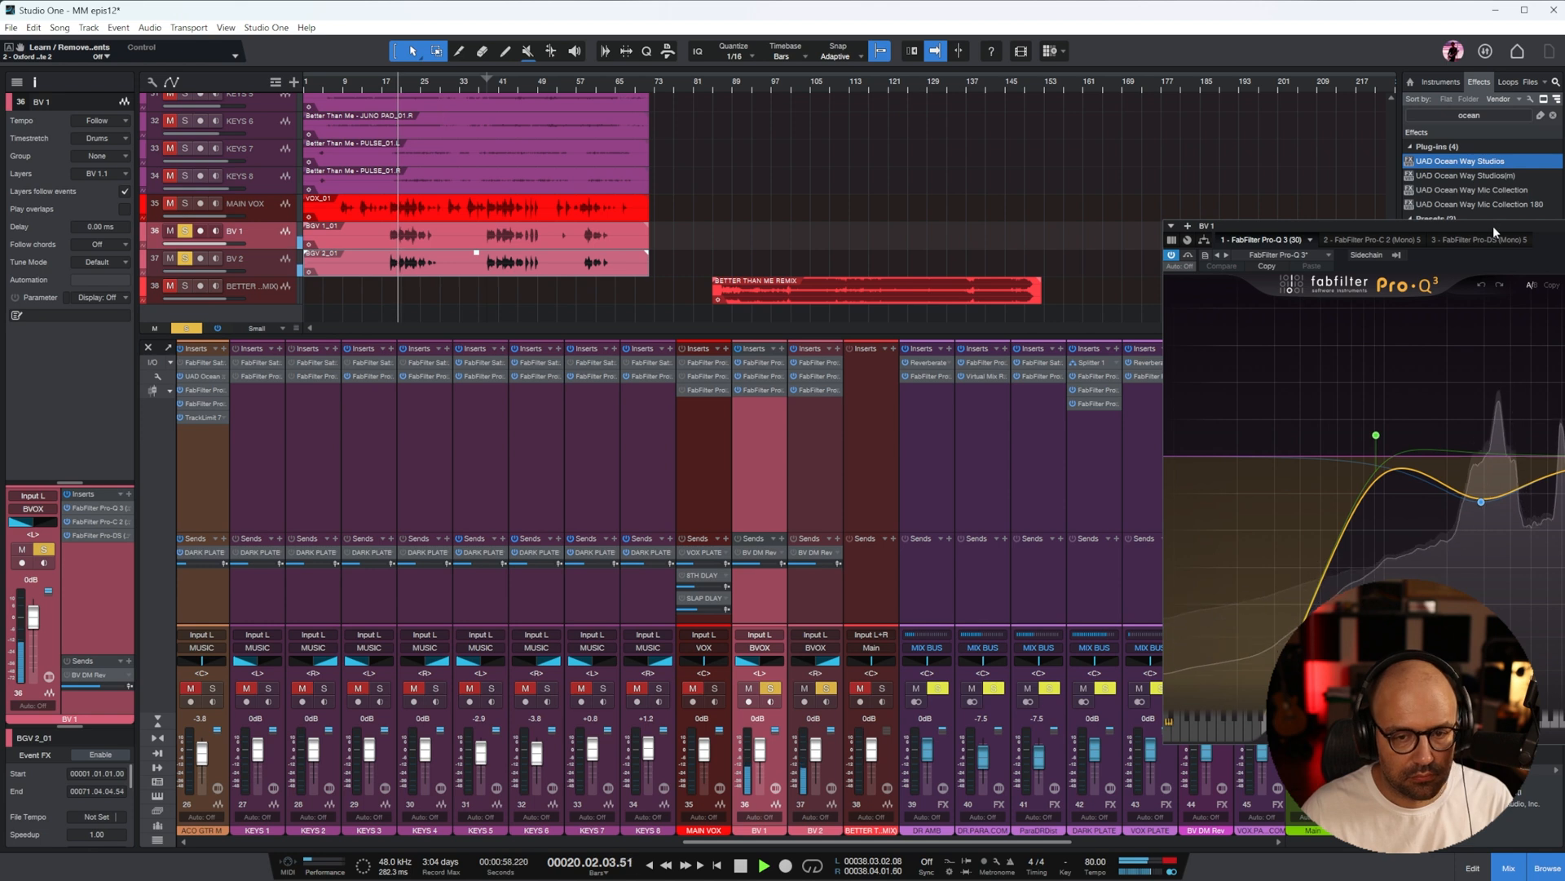
drag(1408, 225, 555, 218)
drag(478, 400, 700, 559)
drag(634, 513, 744, 558)
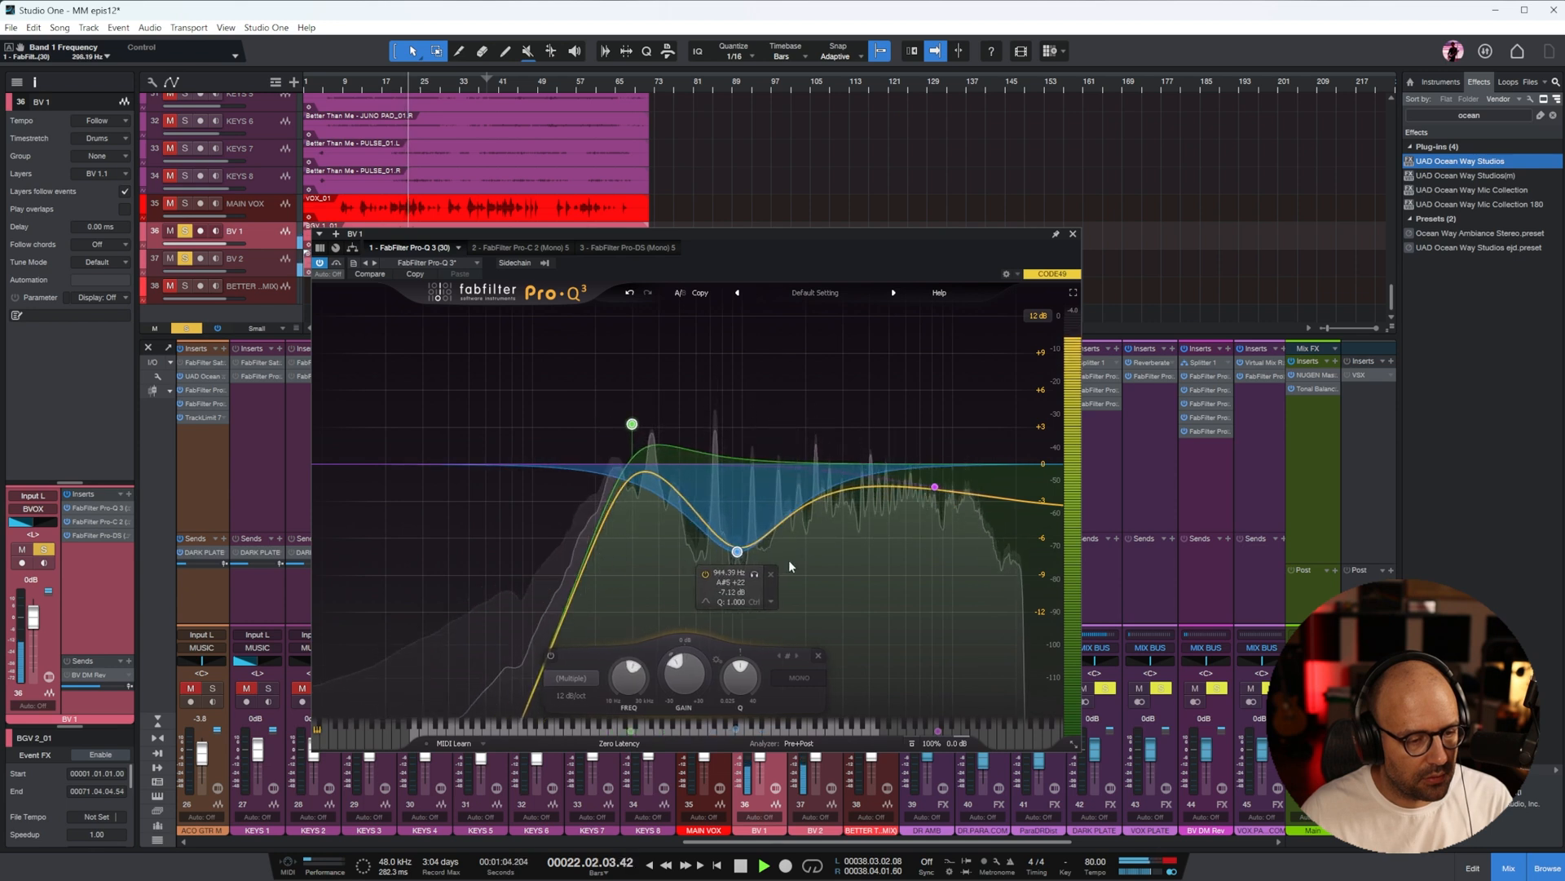
drag(631, 423, 646, 461)
click(1073, 234)
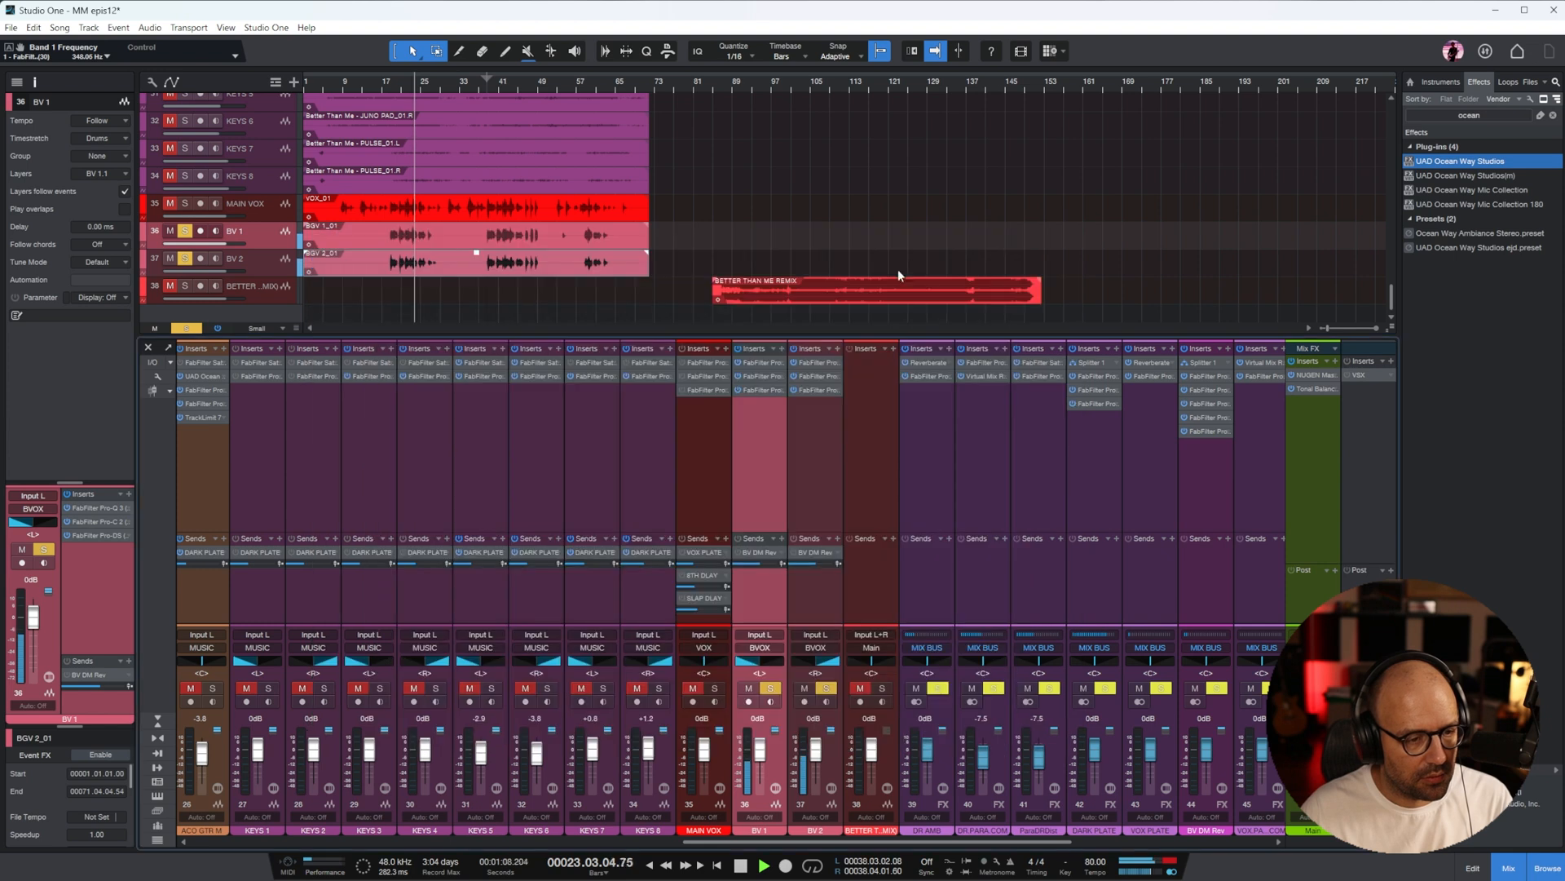
Set the threshold of the Pro-C 2 compressor on BV 1 to about -17 dB
click(755, 377)
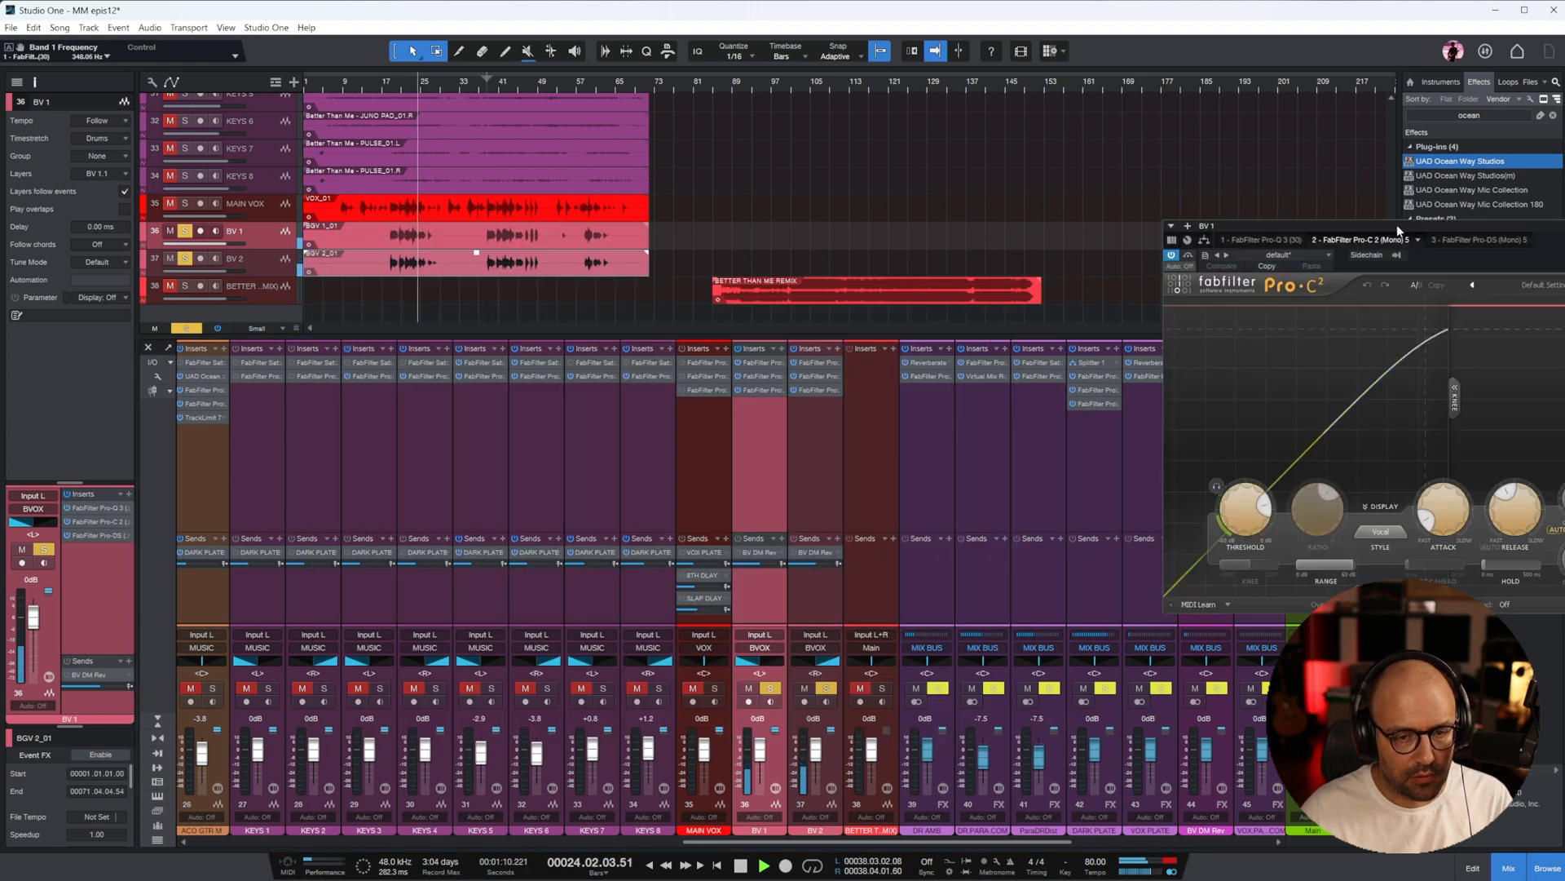
drag(1397, 225, 892, 236)
drag(739, 521, 739, 556)
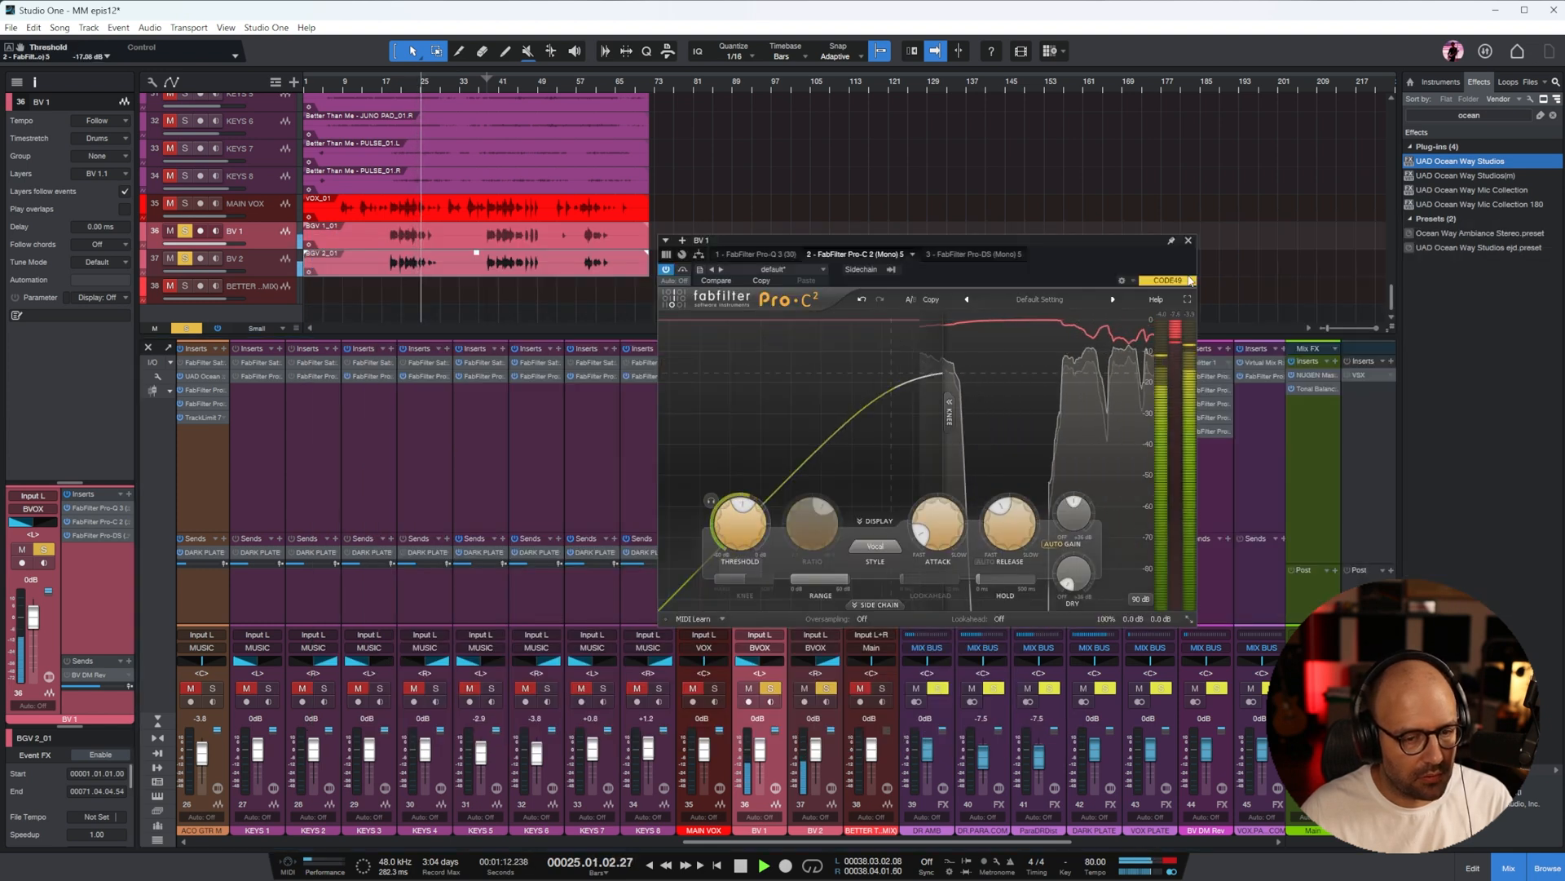
click(1188, 242)
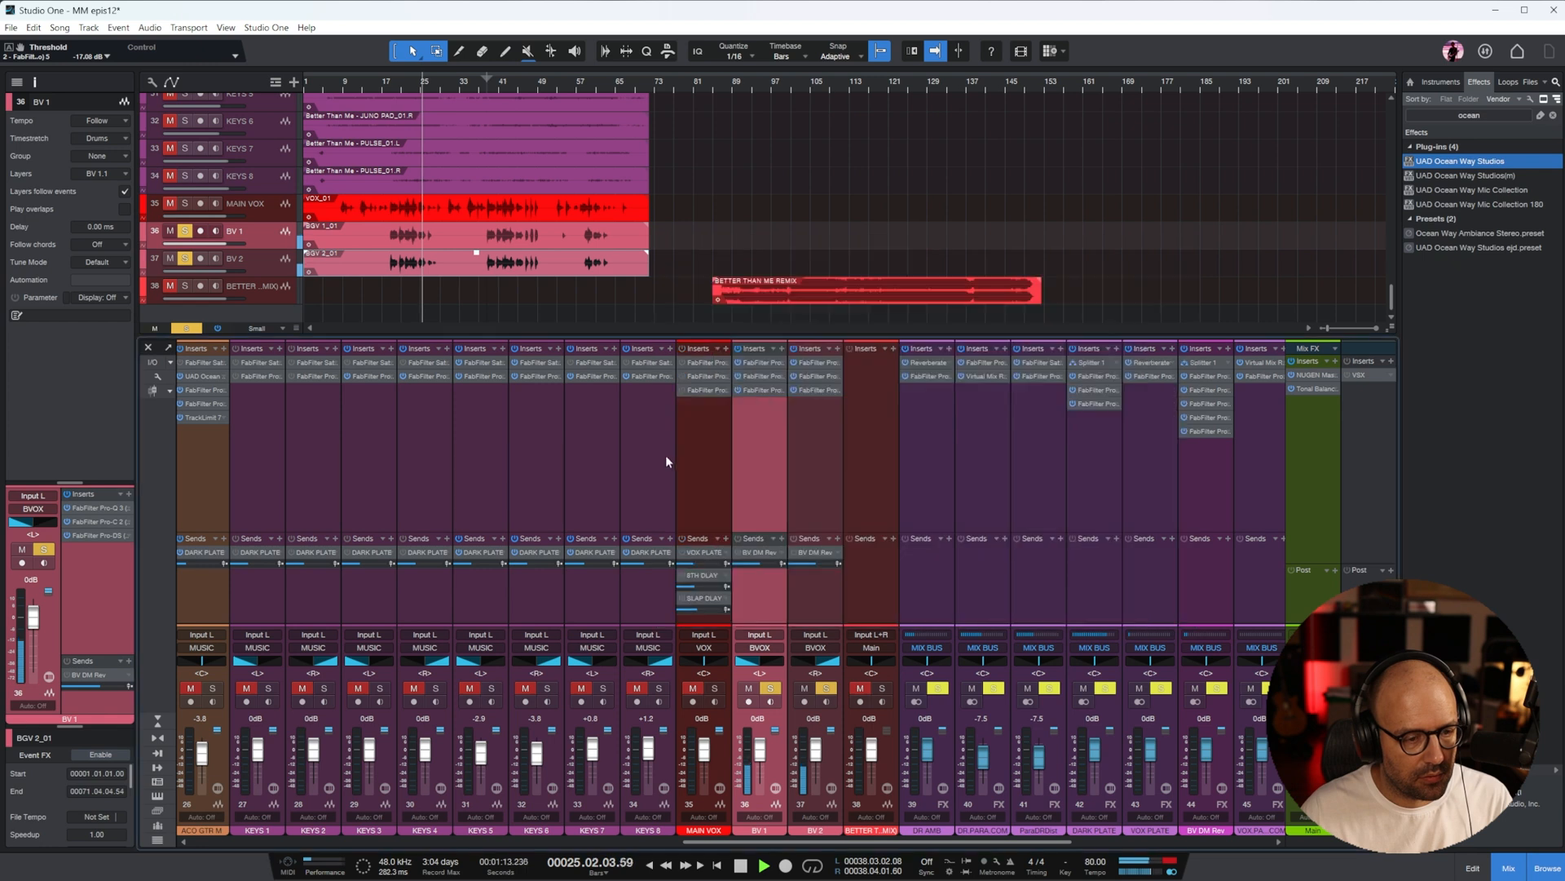
Set the range of the Pro-DS de-esser on BV 1 to about 17.8 dB during playback from about bar 18
click(758, 390)
drag(1363, 225, 941, 233)
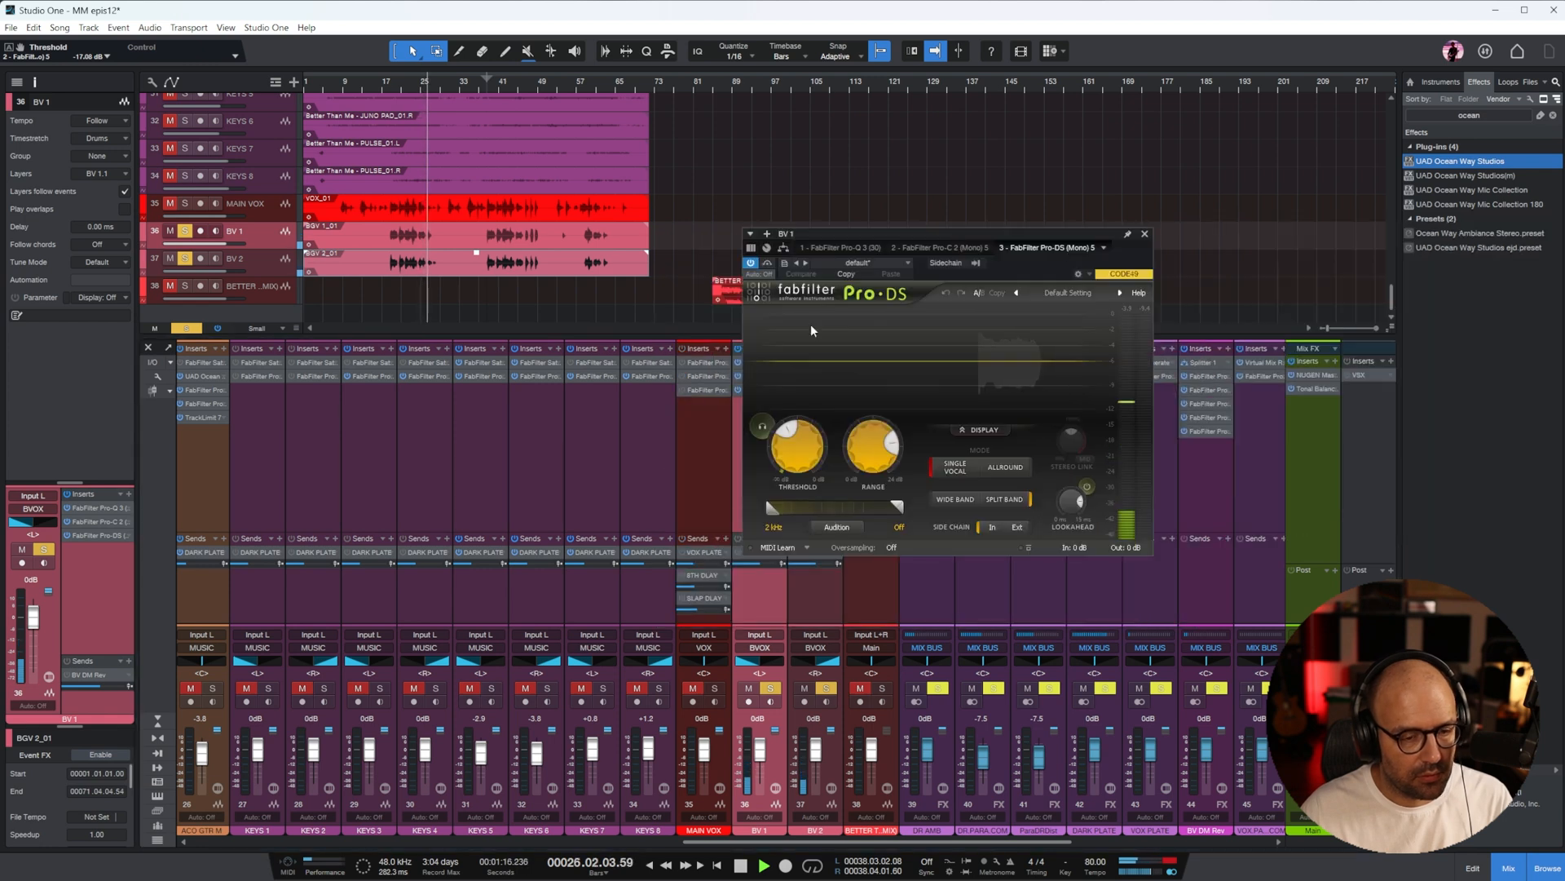
click(394, 90)
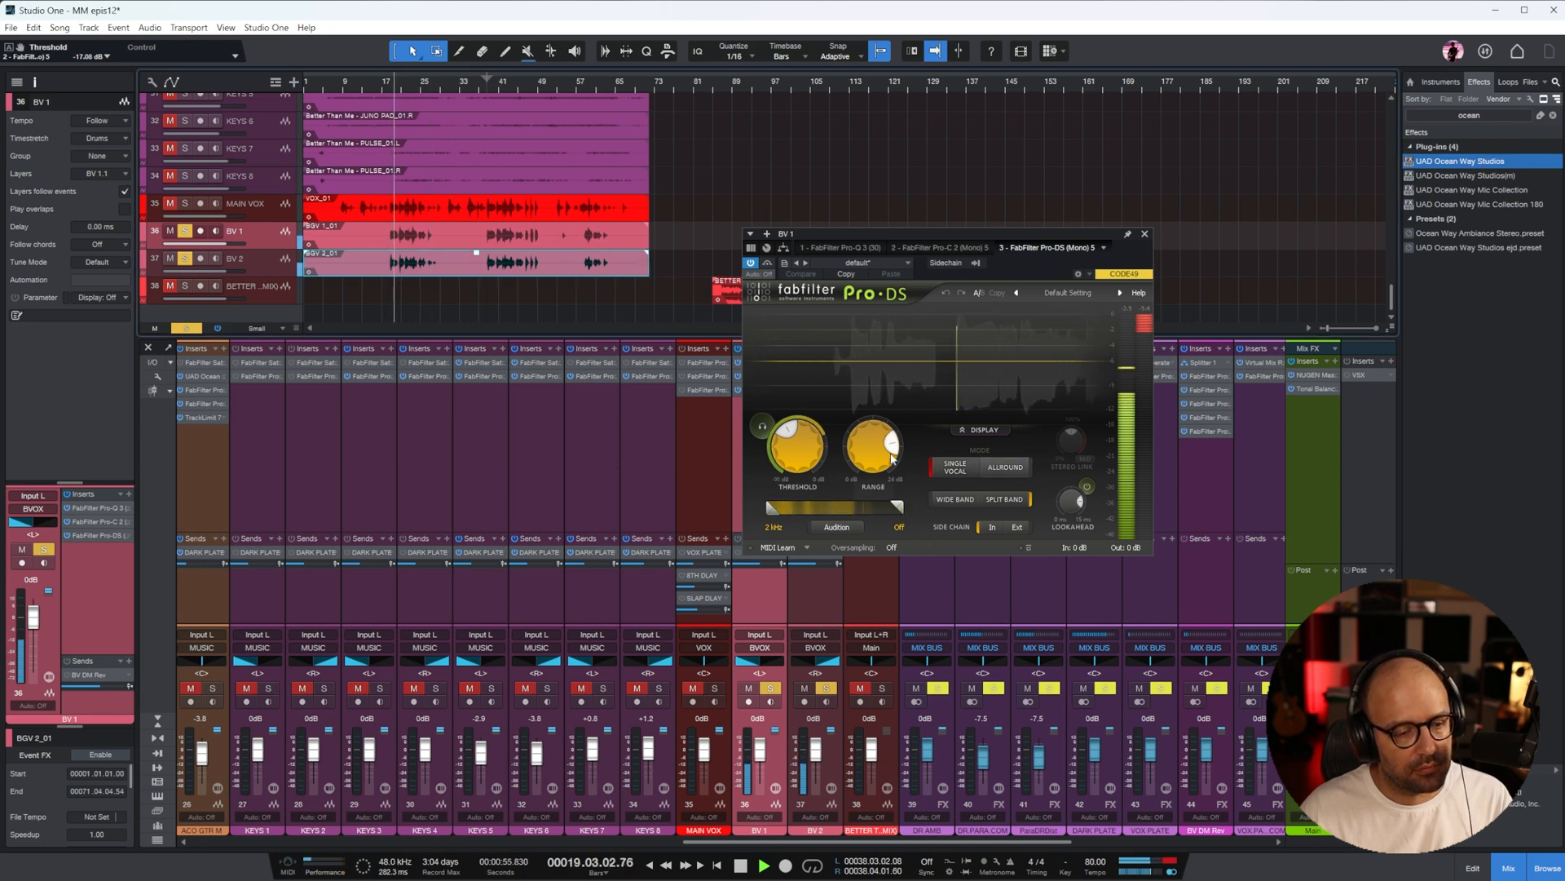
drag(862, 477, 869, 438)
click(1143, 232)
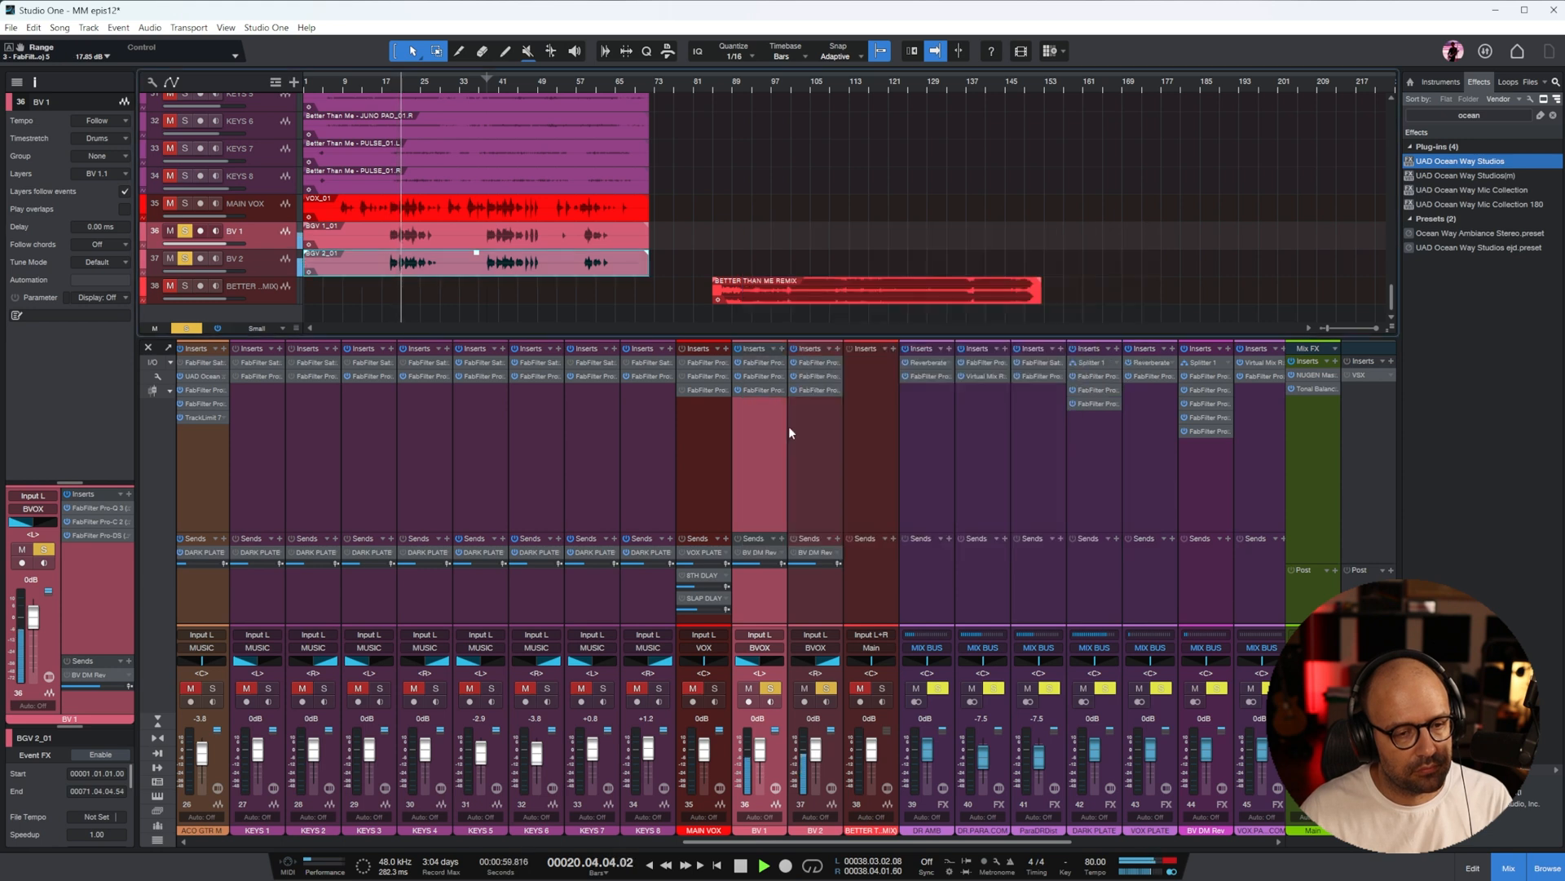
Adjust the BV 1 send to BV DM Rev and switch the solo over to the BV 2 channel
key(space)
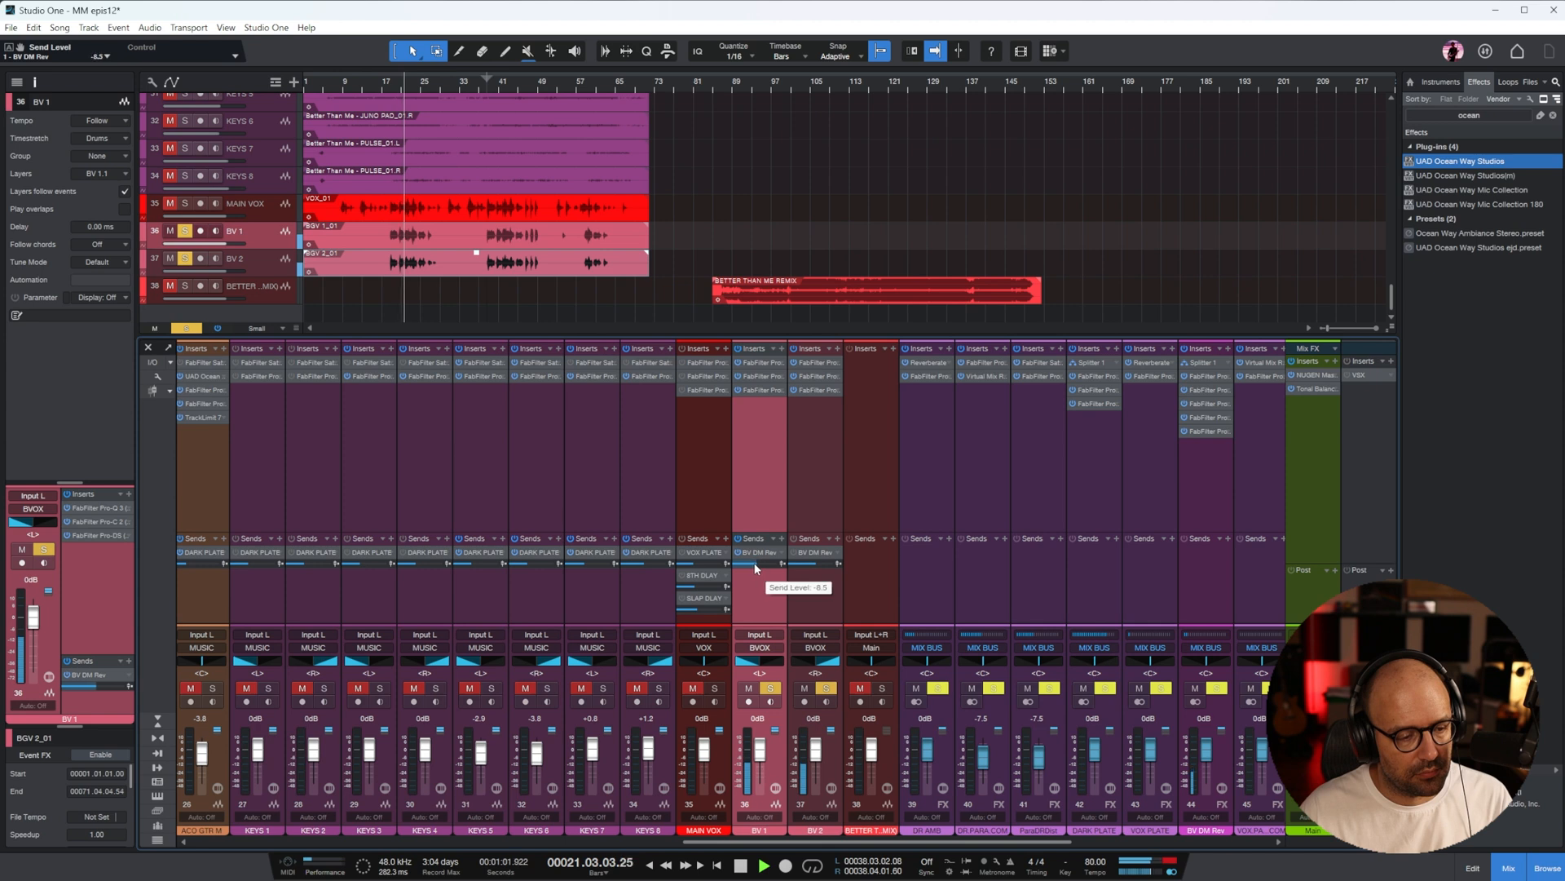
click(824, 473)
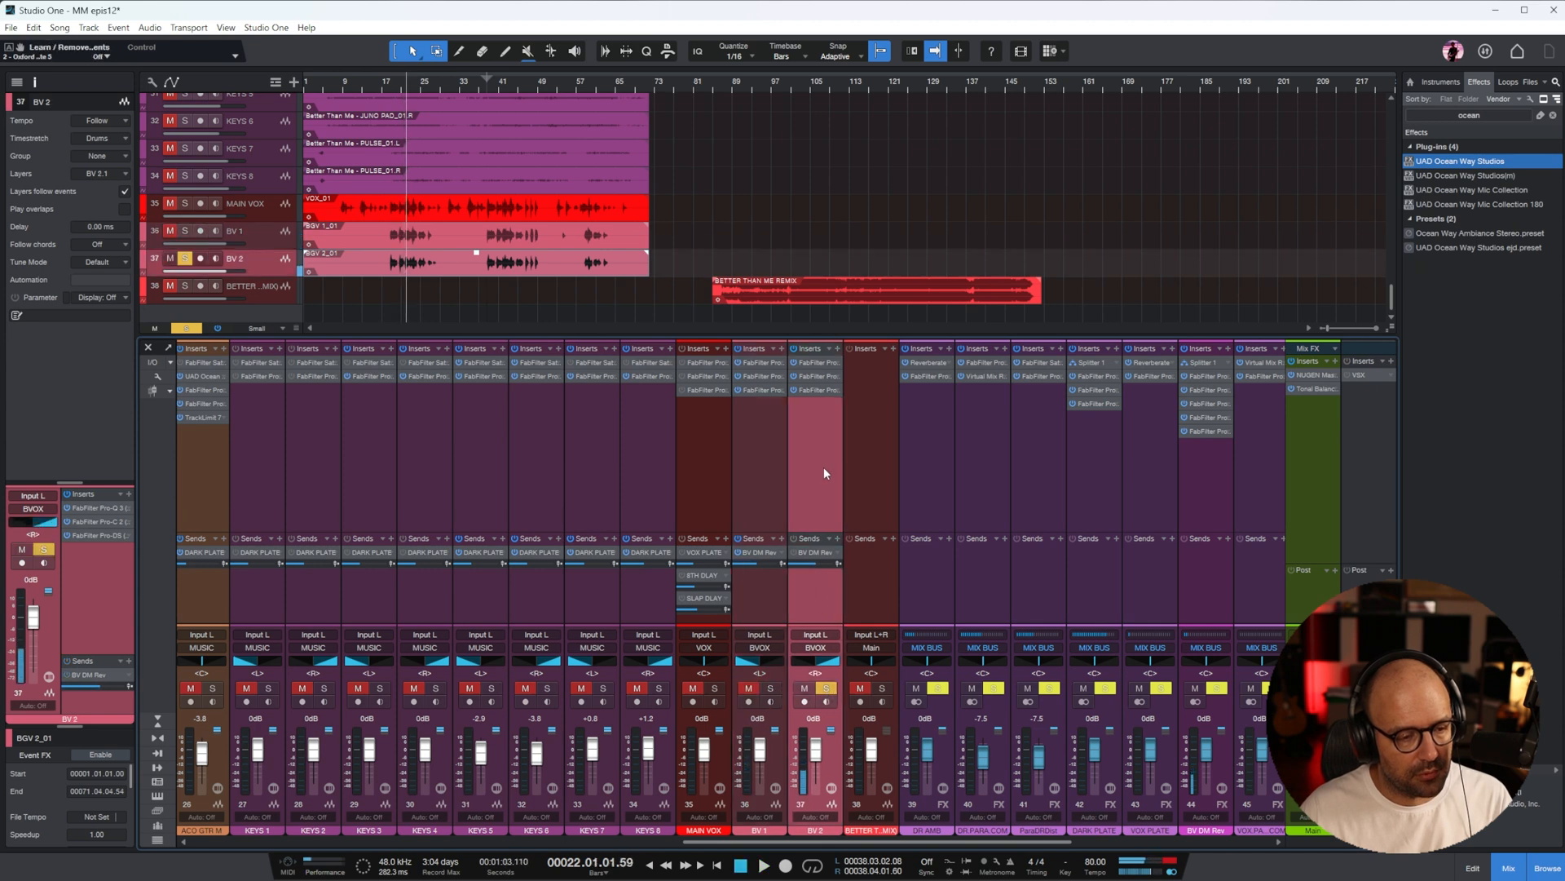
In the BV 2 Pro-Q 3, move the low-mid cut to about -8.6 dB near 754 Hz and raise the low cut frequency
click(807, 363)
key(space)
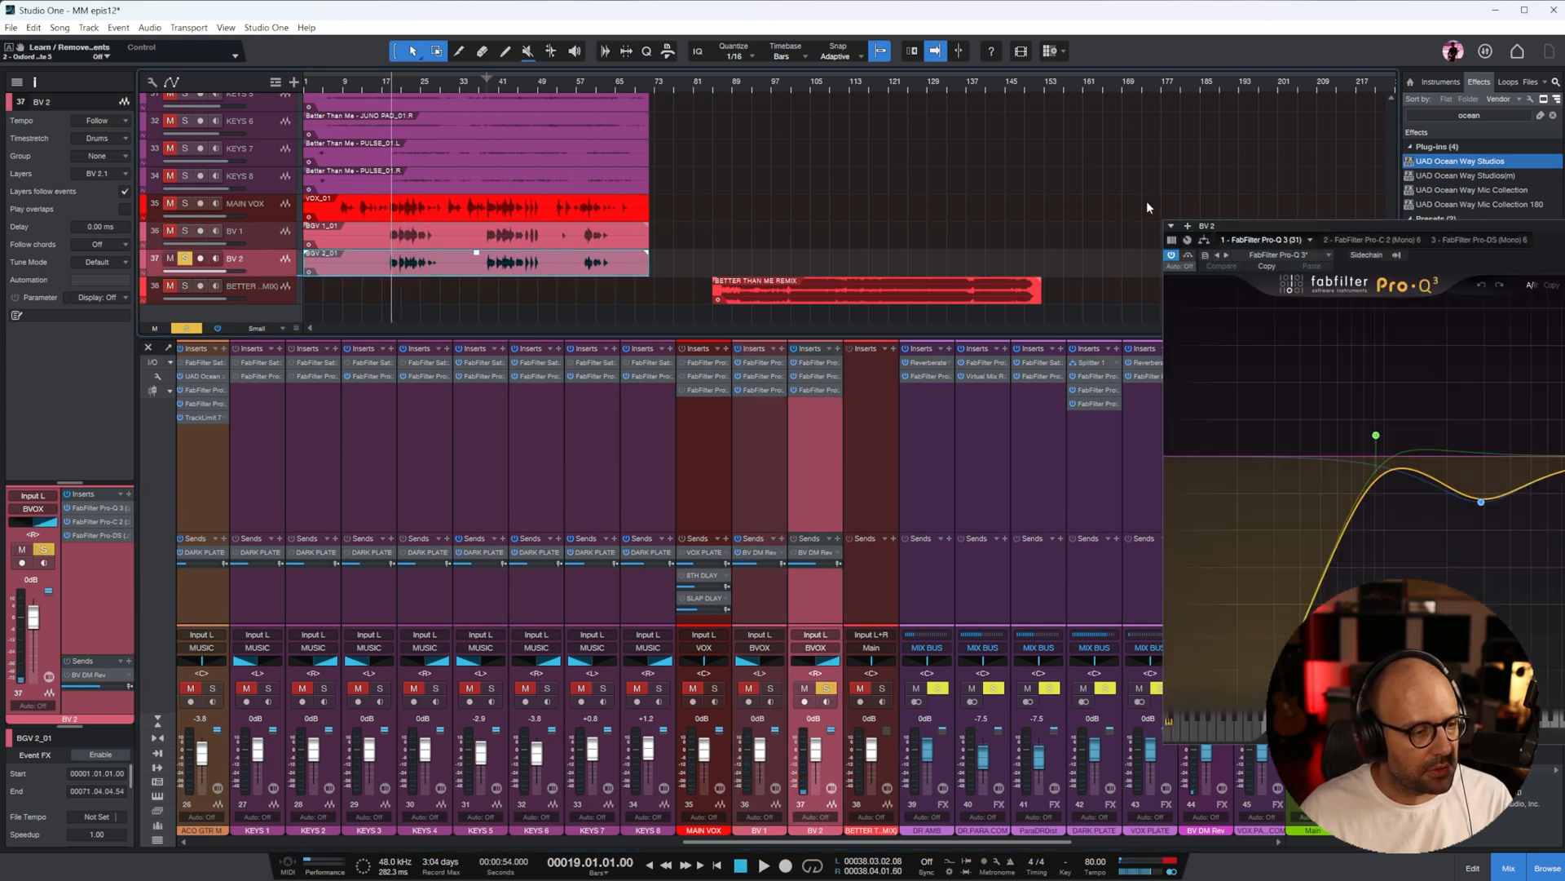
drag(1352, 237, 888, 245)
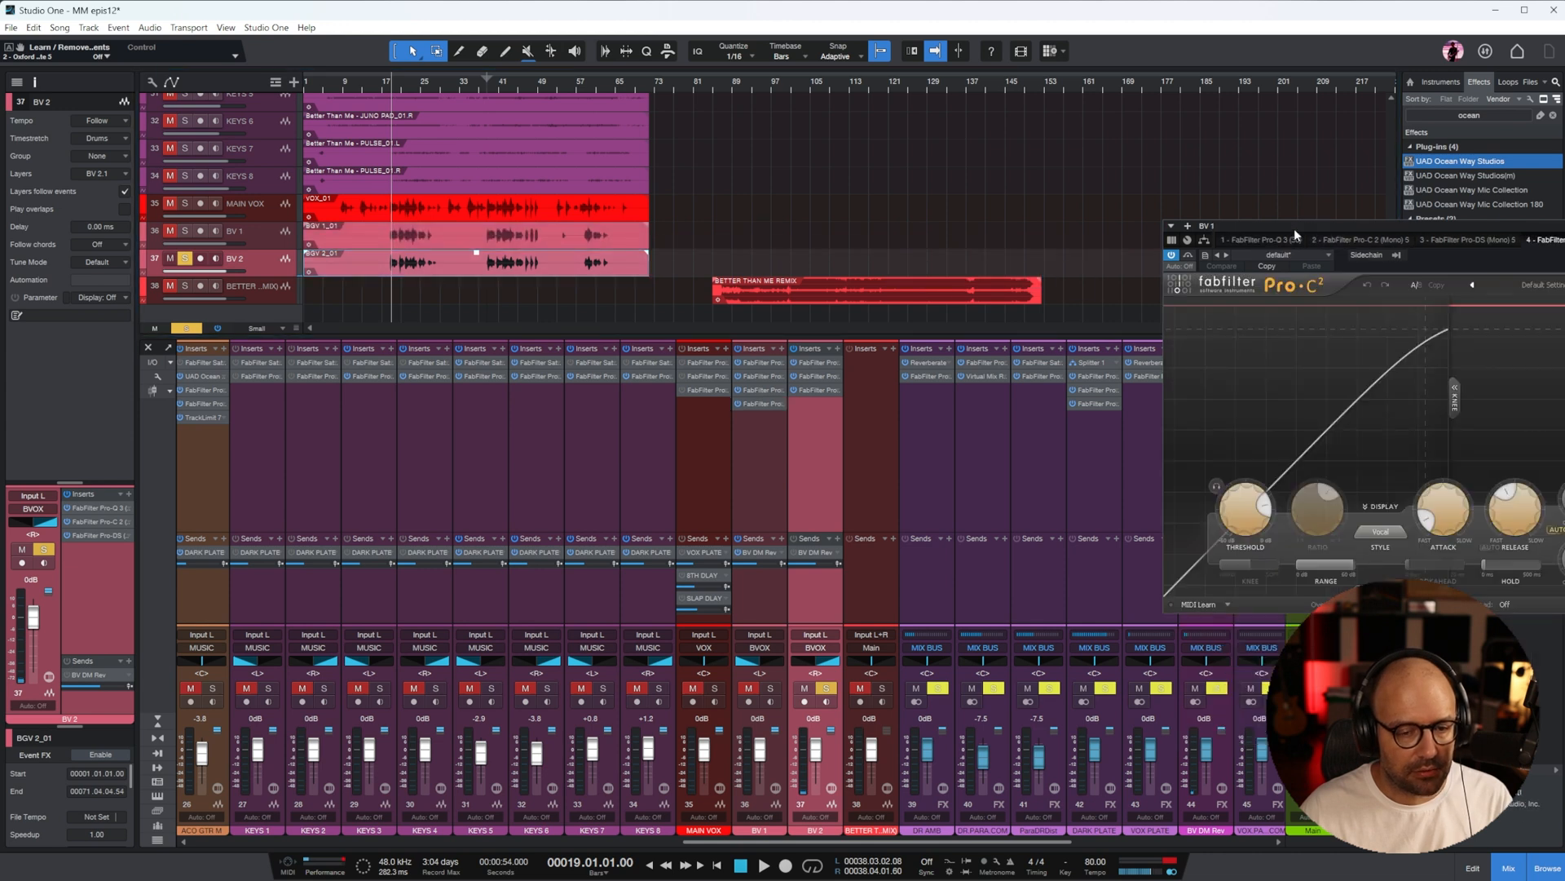
click(1467, 239)
click(816, 363)
drag(1330, 225, 689, 223)
key(space)
click(734, 432)
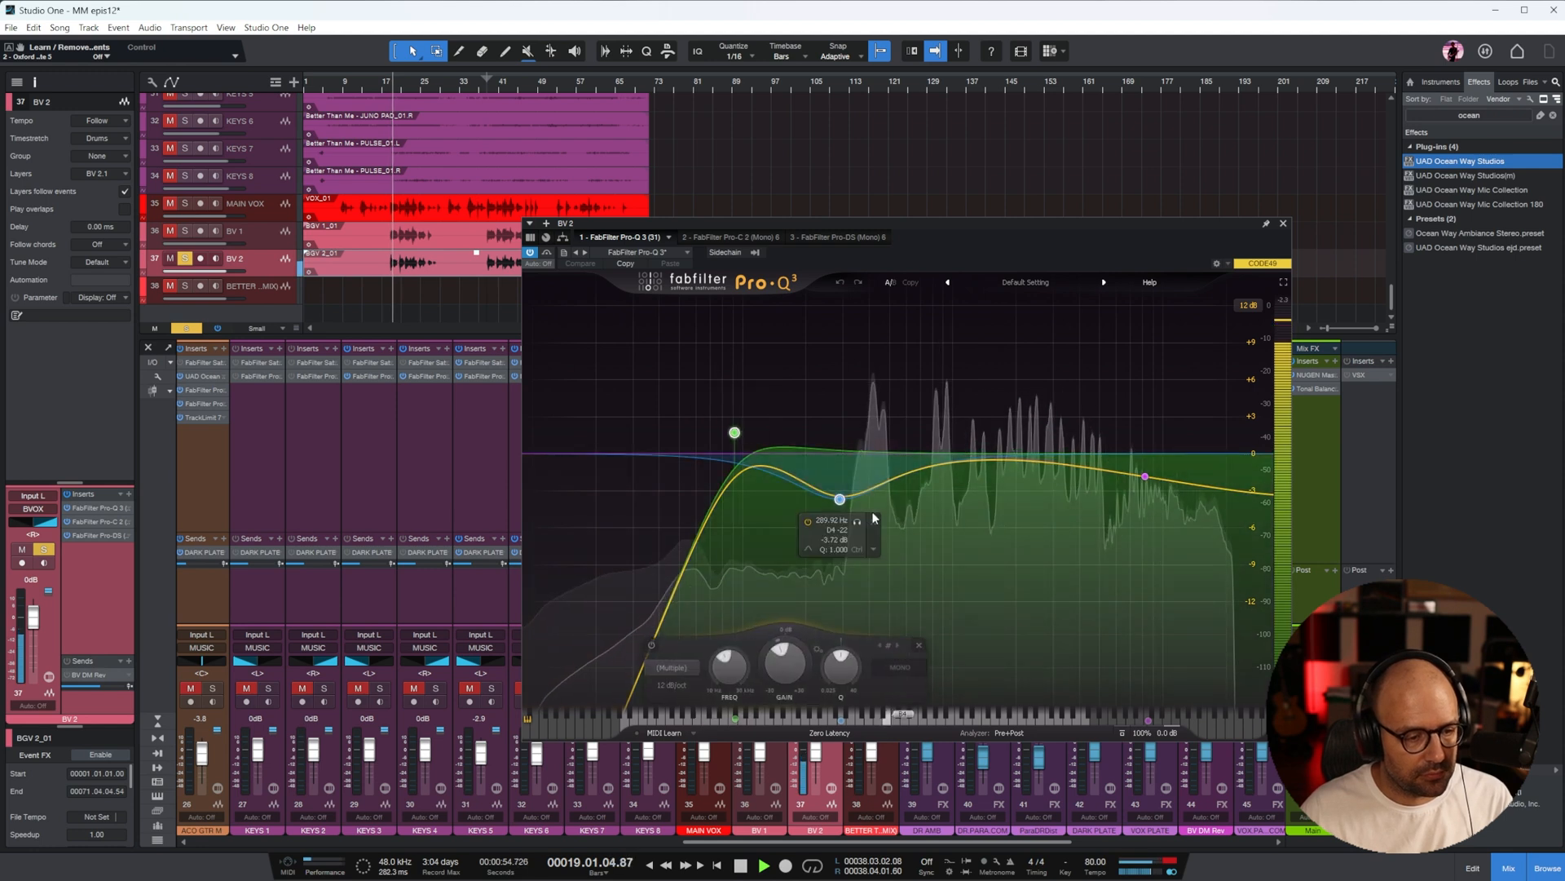
shift+click(843, 499)
drag(847, 499, 927, 563)
click(878, 440)
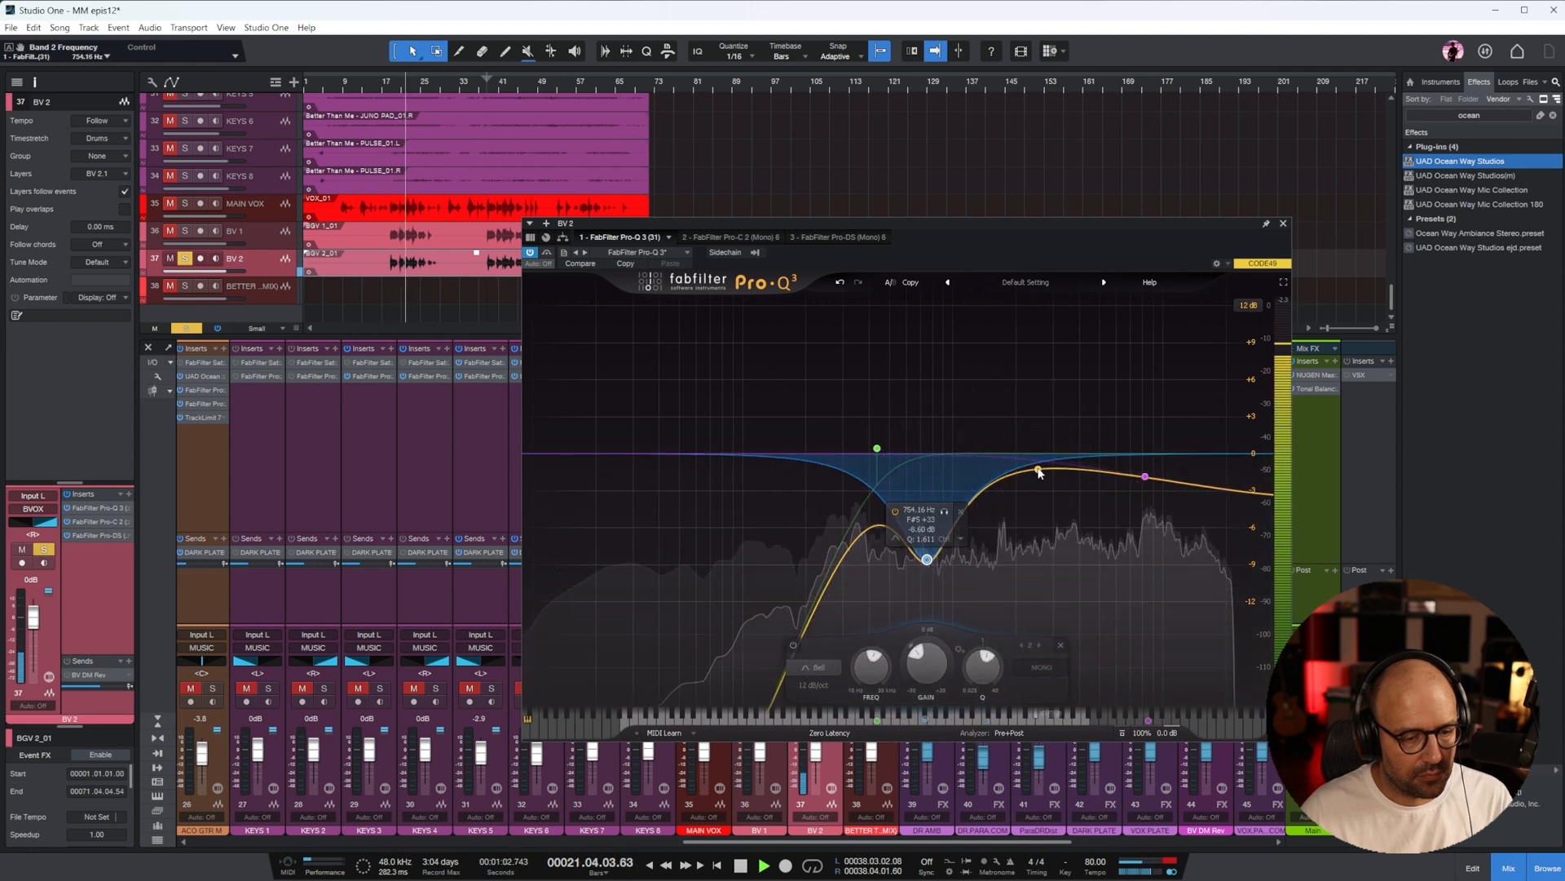
On BV 2, add a broad EQ boost of about 3 dB near 2.8 kHz and set the Pro-C 2 threshold to about -17.2 dB
double_click(1047, 417)
scroll(1047, 417, down, 2)
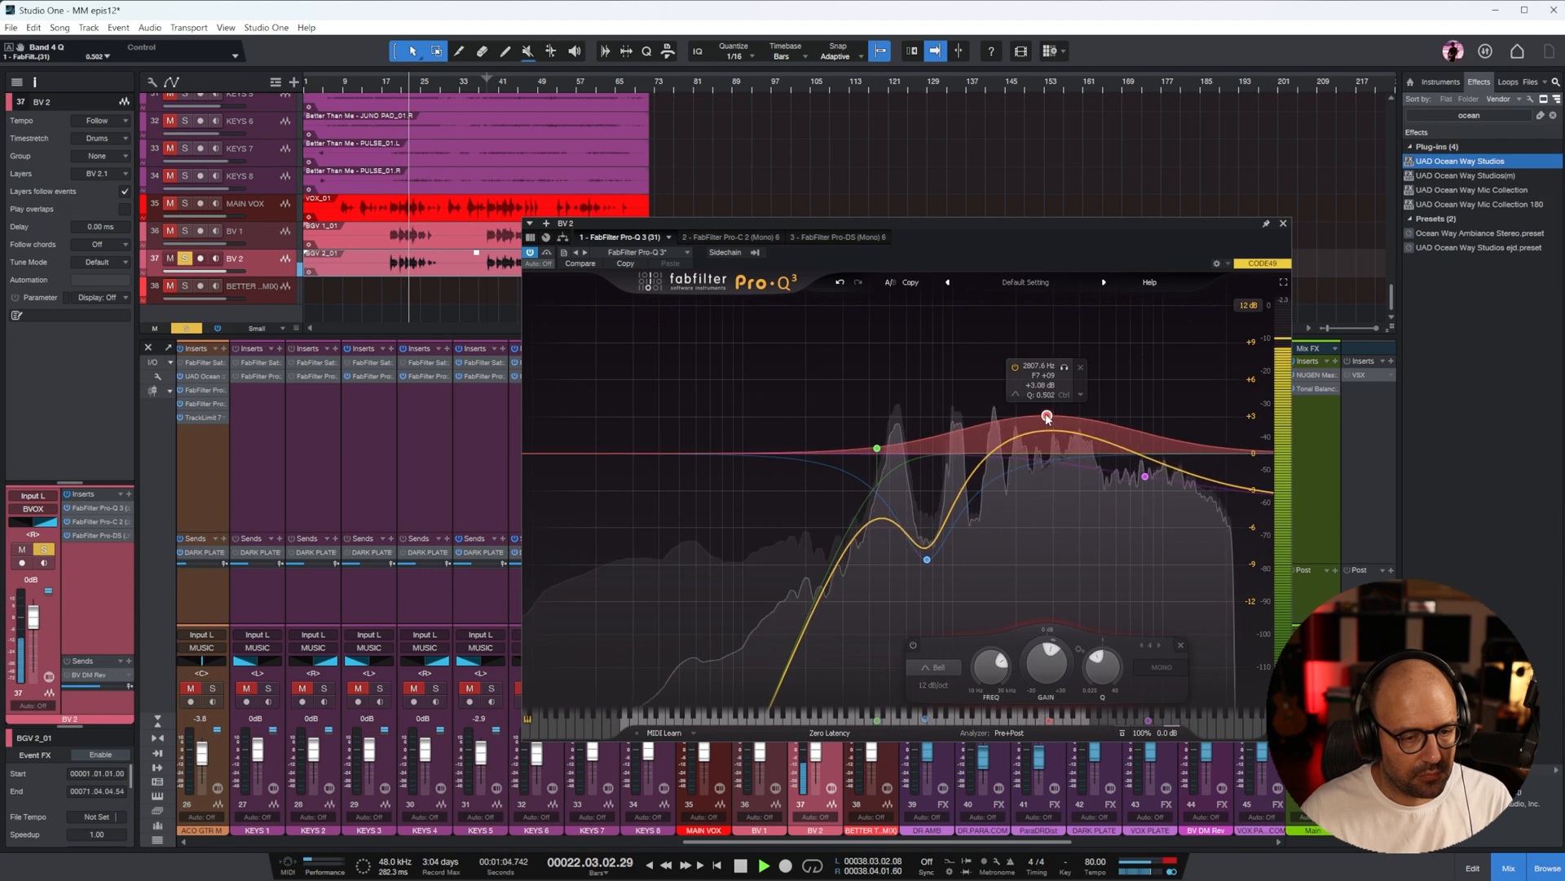
click(729, 236)
drag(606, 503, 606, 539)
click(844, 238)
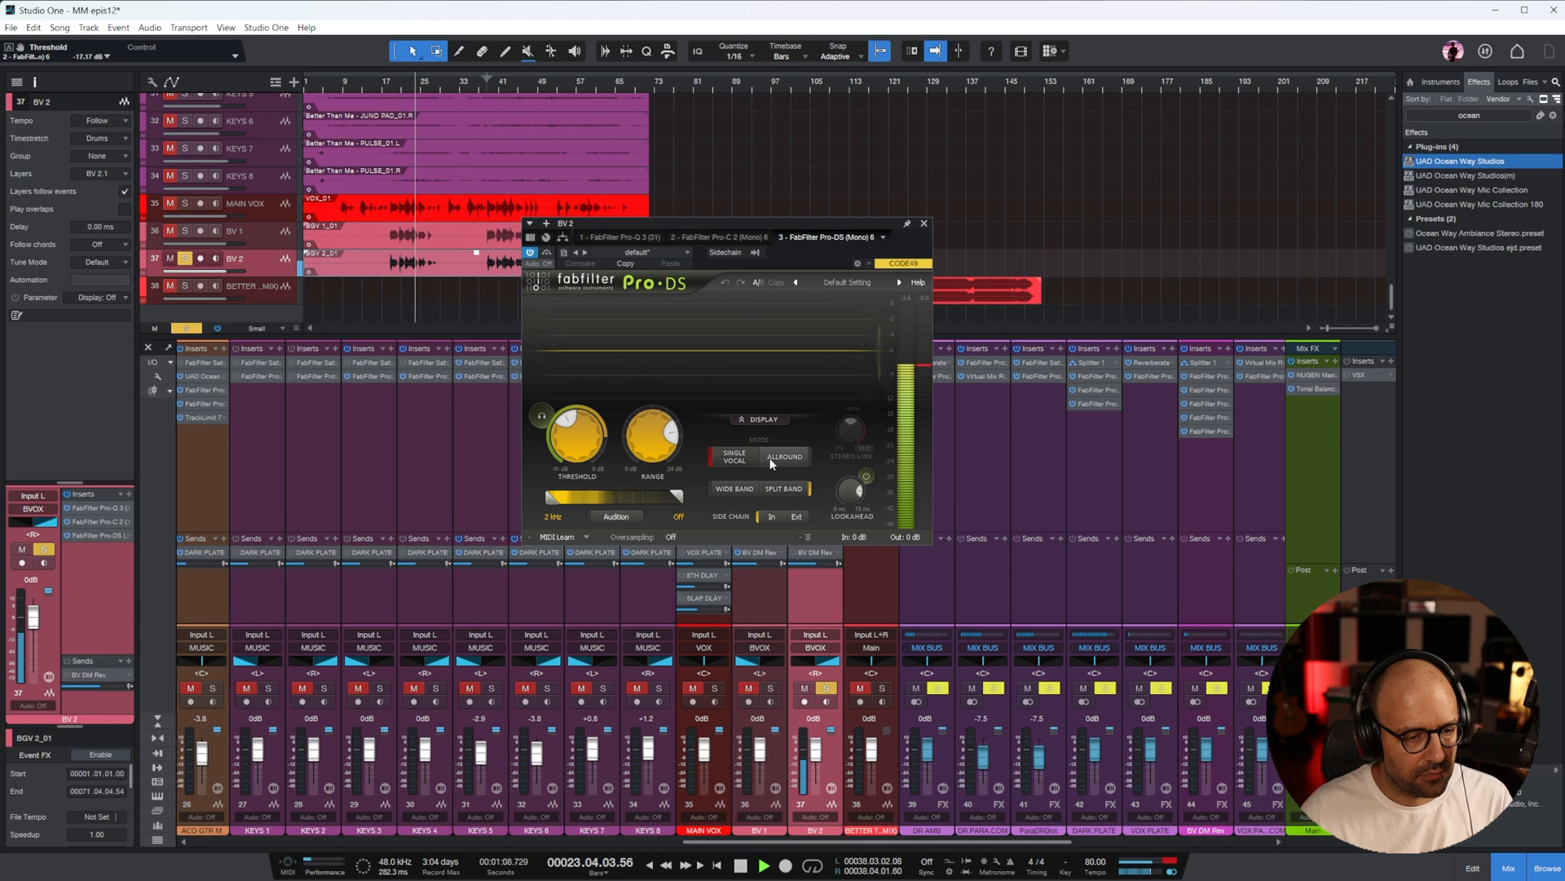
click(925, 224)
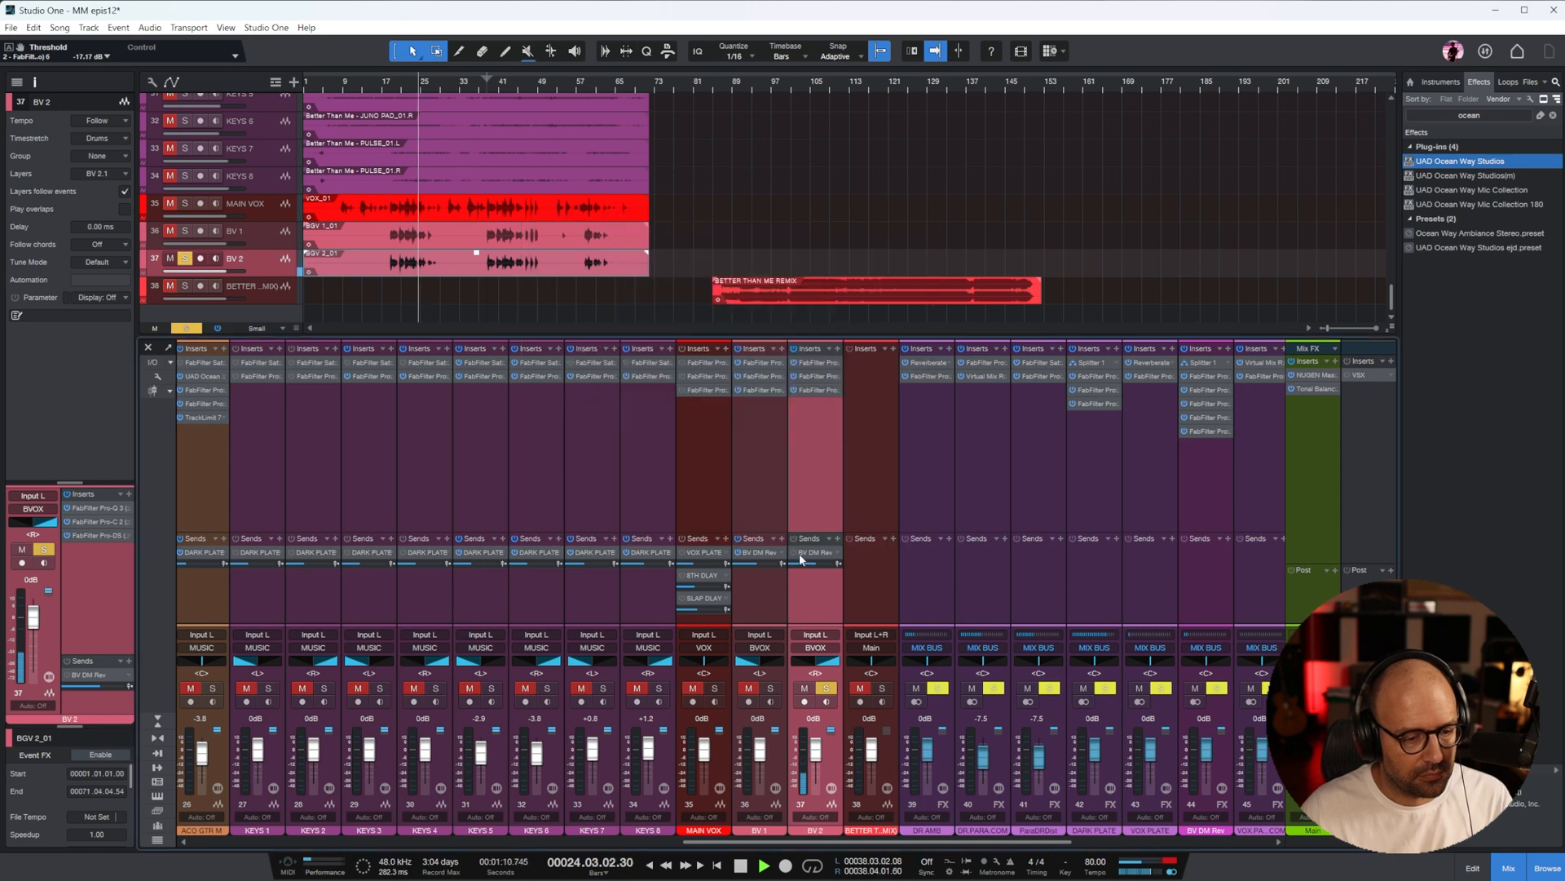
Lower the BV 2 fader to -2.1 dB and set the BV 1 send to BV DM Rev to about -24.8 dB
drag(811, 748, 812, 754)
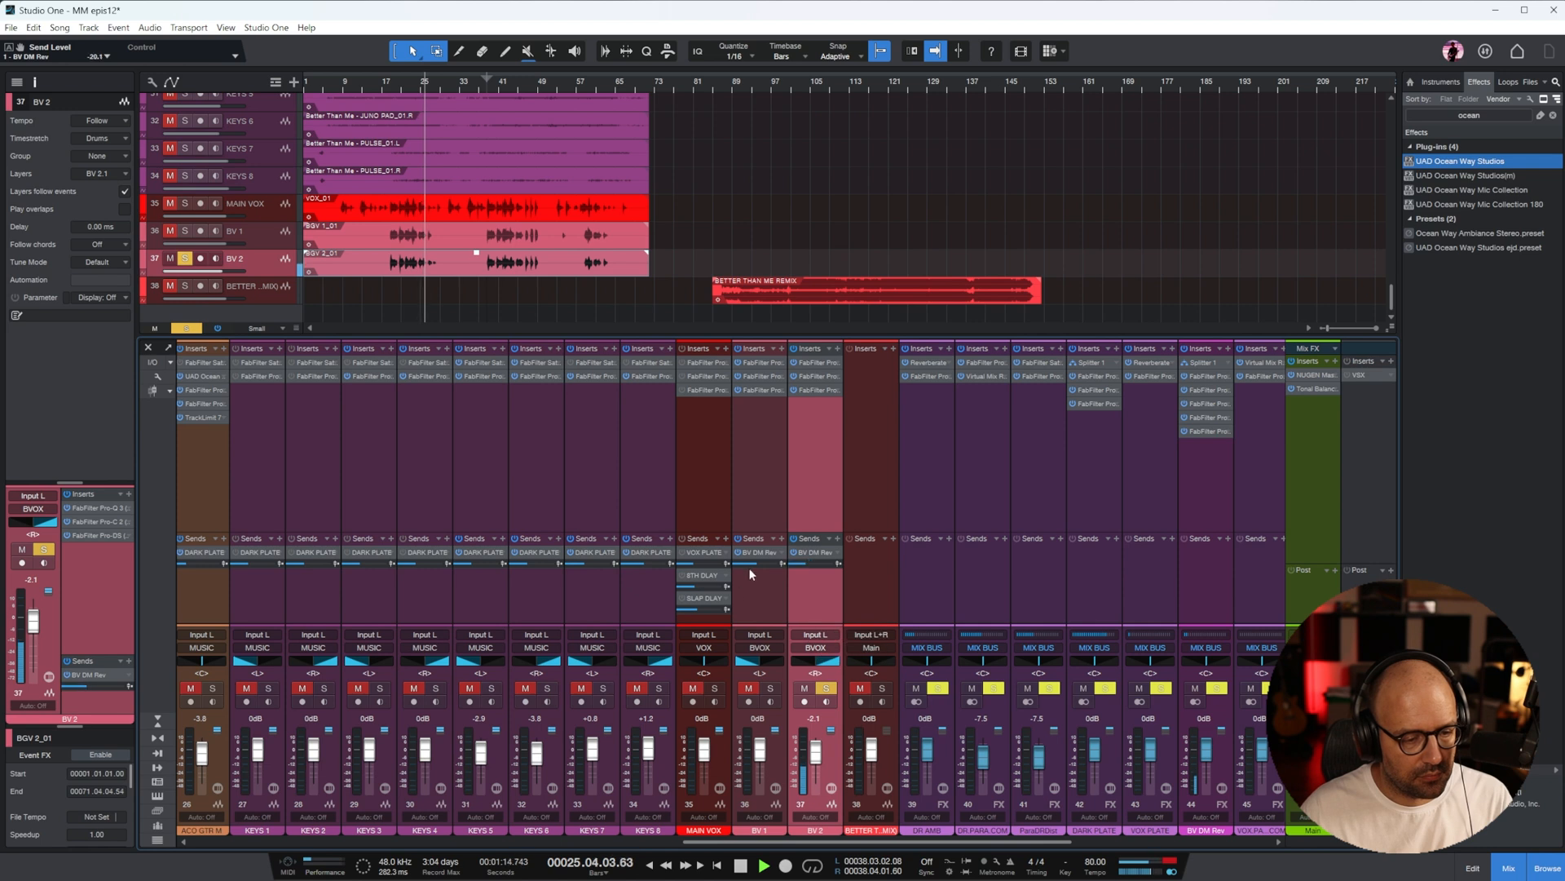
drag(749, 565, 758, 758)
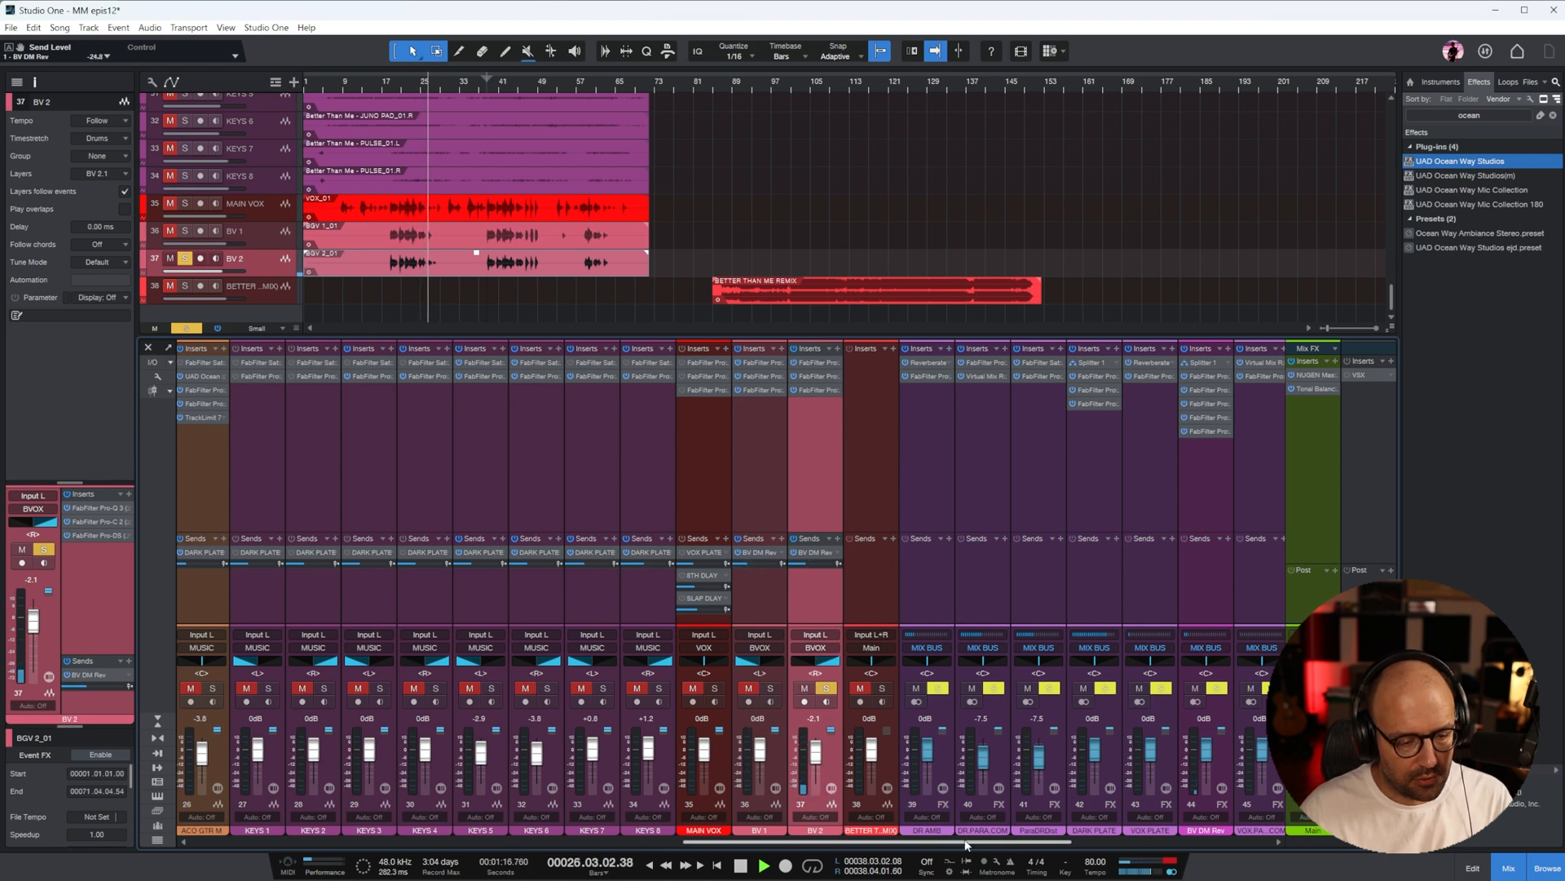
Replace the BV 2 solo with a solo on the BVOX bus and play from about bar 18
drag(967, 842, 1333, 845)
click(1103, 690)
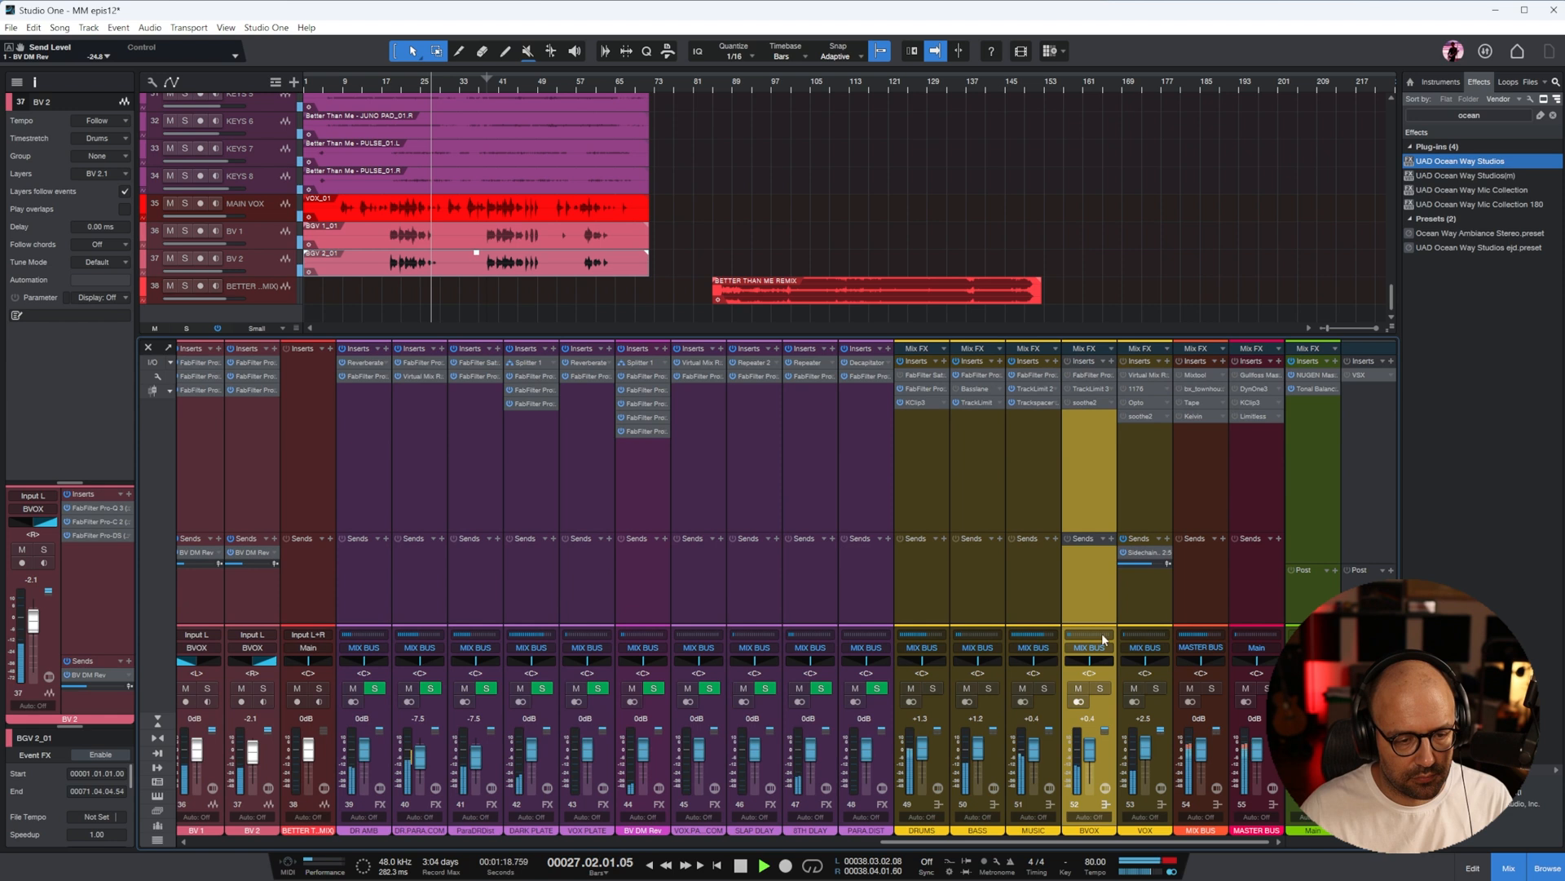
click(1100, 689)
click(394, 92)
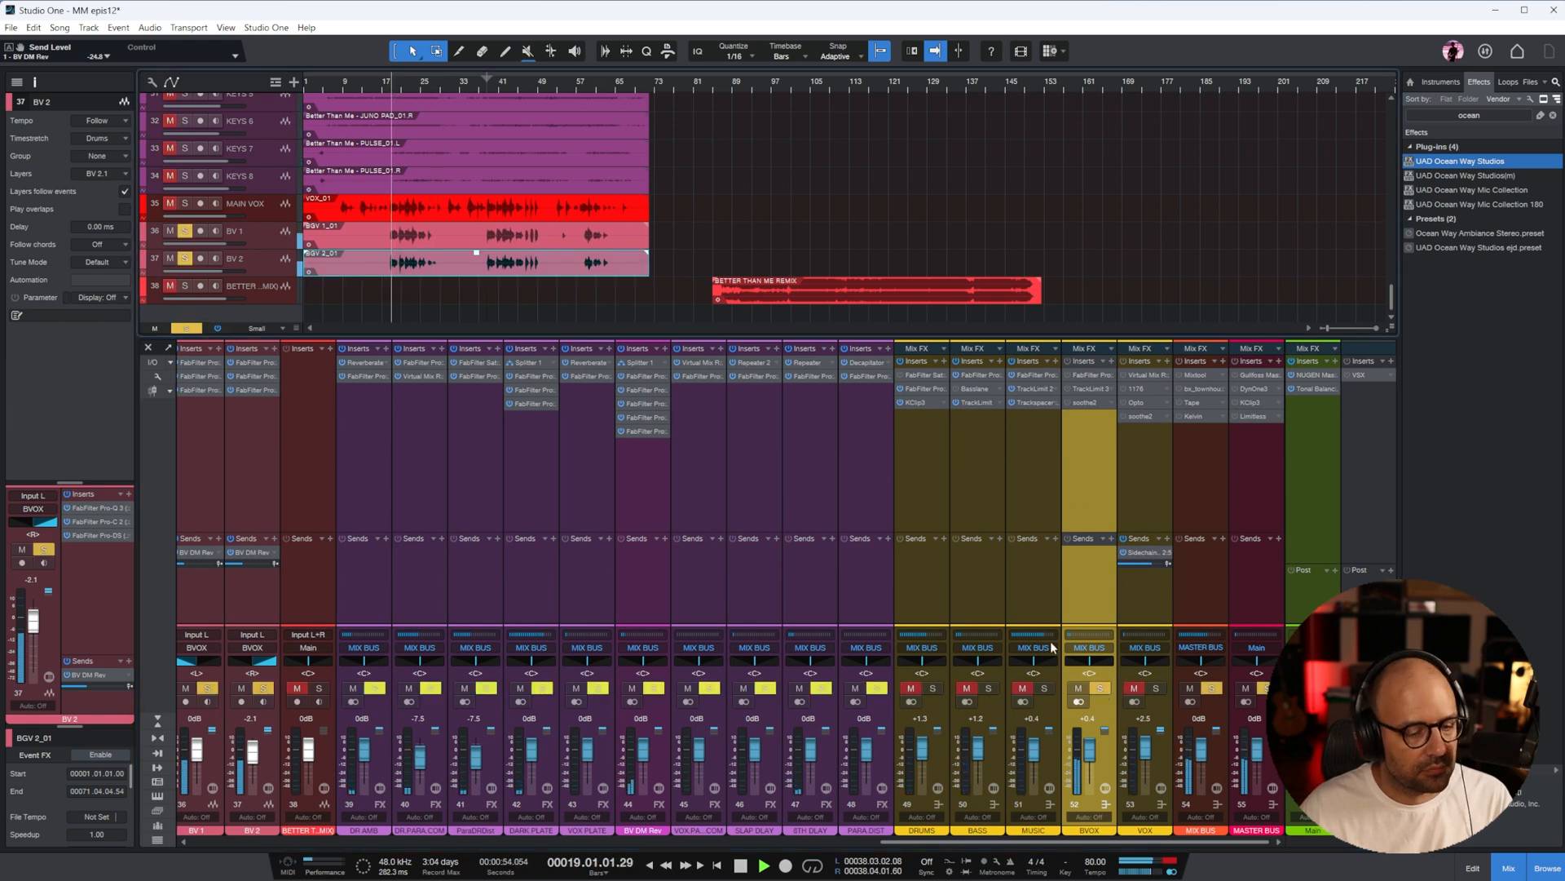
In the BVOX bus Pro-Q 3, add a low-mid cut and a high-frequency boost, and raise the bus fader to +0.8 dB
double_click(1094, 372)
drag(543, 454, 882, 523)
drag(1139, 450, 1166, 423)
click(1283, 223)
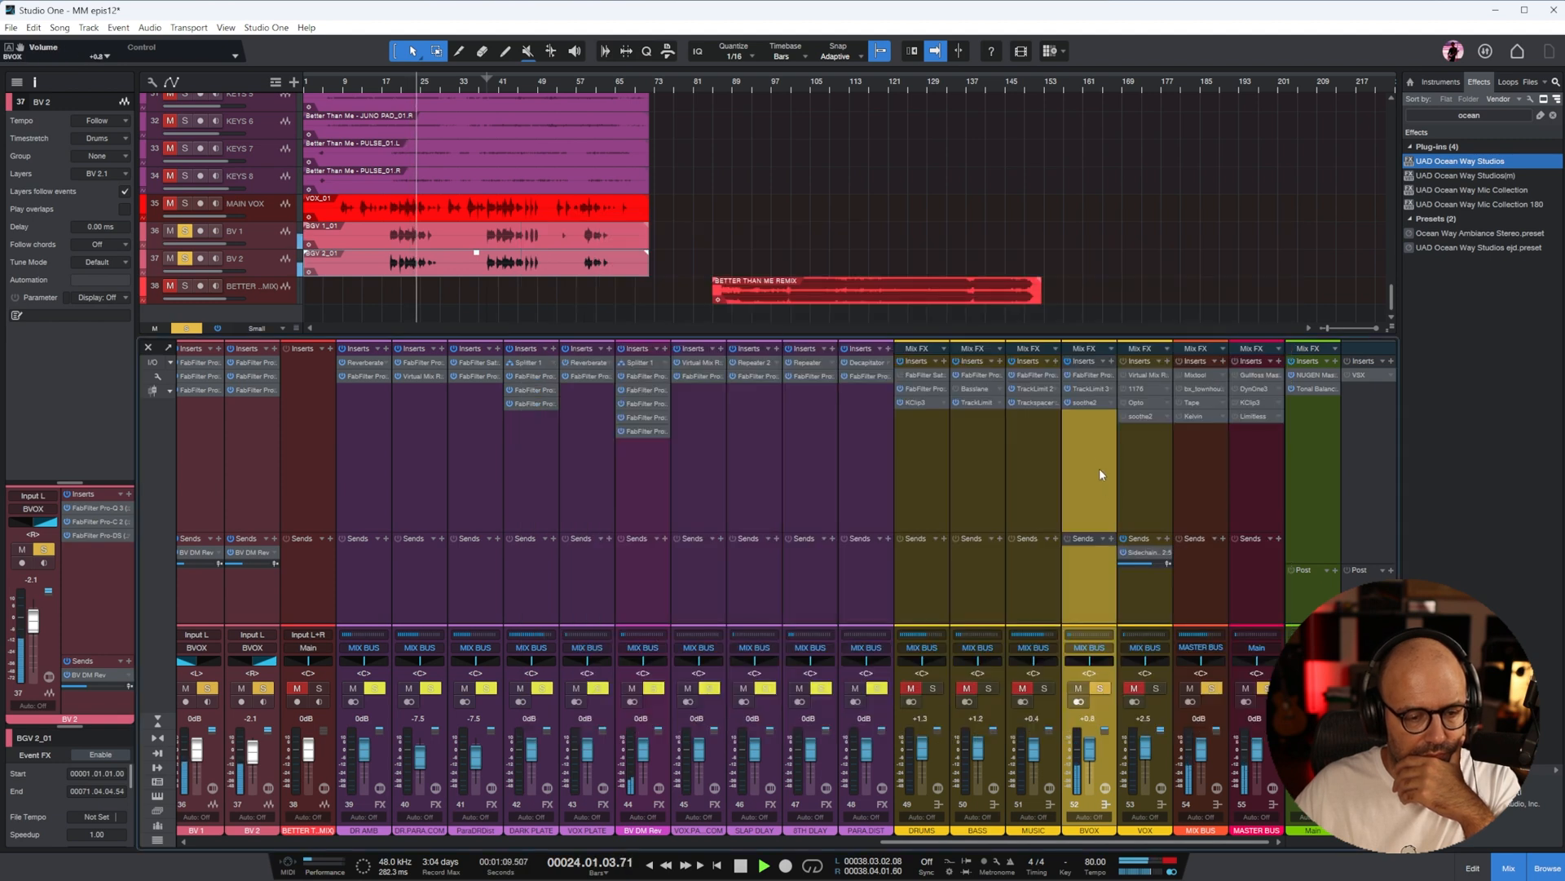
key(space)
Clear the BVOX solo, solo the VOX bus instead and place the playhead at bar 9
click(1101, 689)
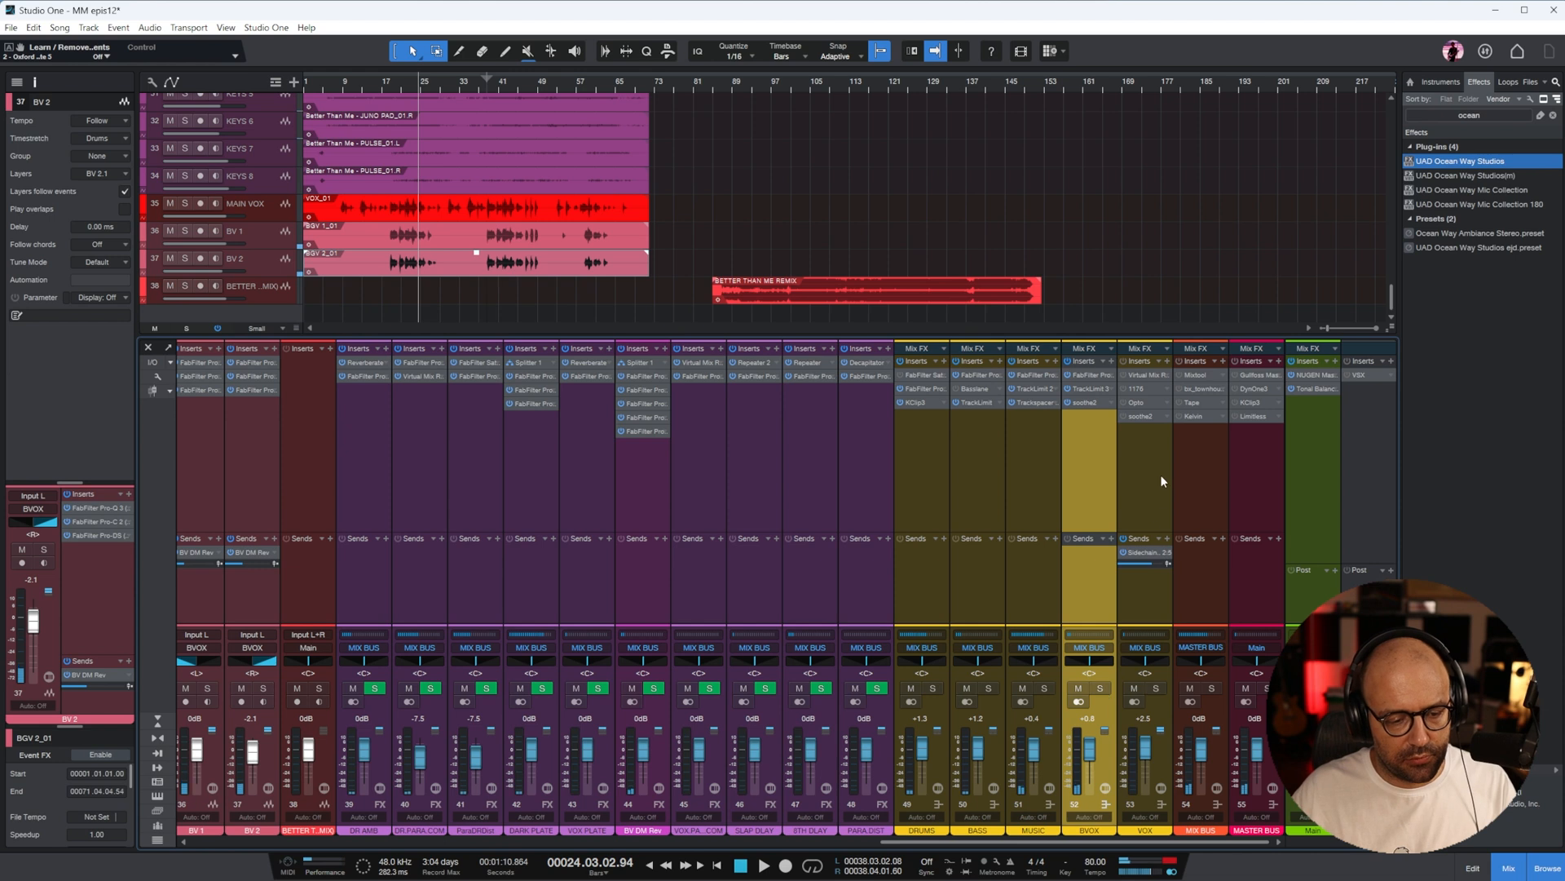
click(1161, 479)
click(1157, 690)
click(346, 85)
Activate all inserts on the VOX bus and inspect the settings of its Virtual Mix Rack and 1176 compressor
click(1124, 362)
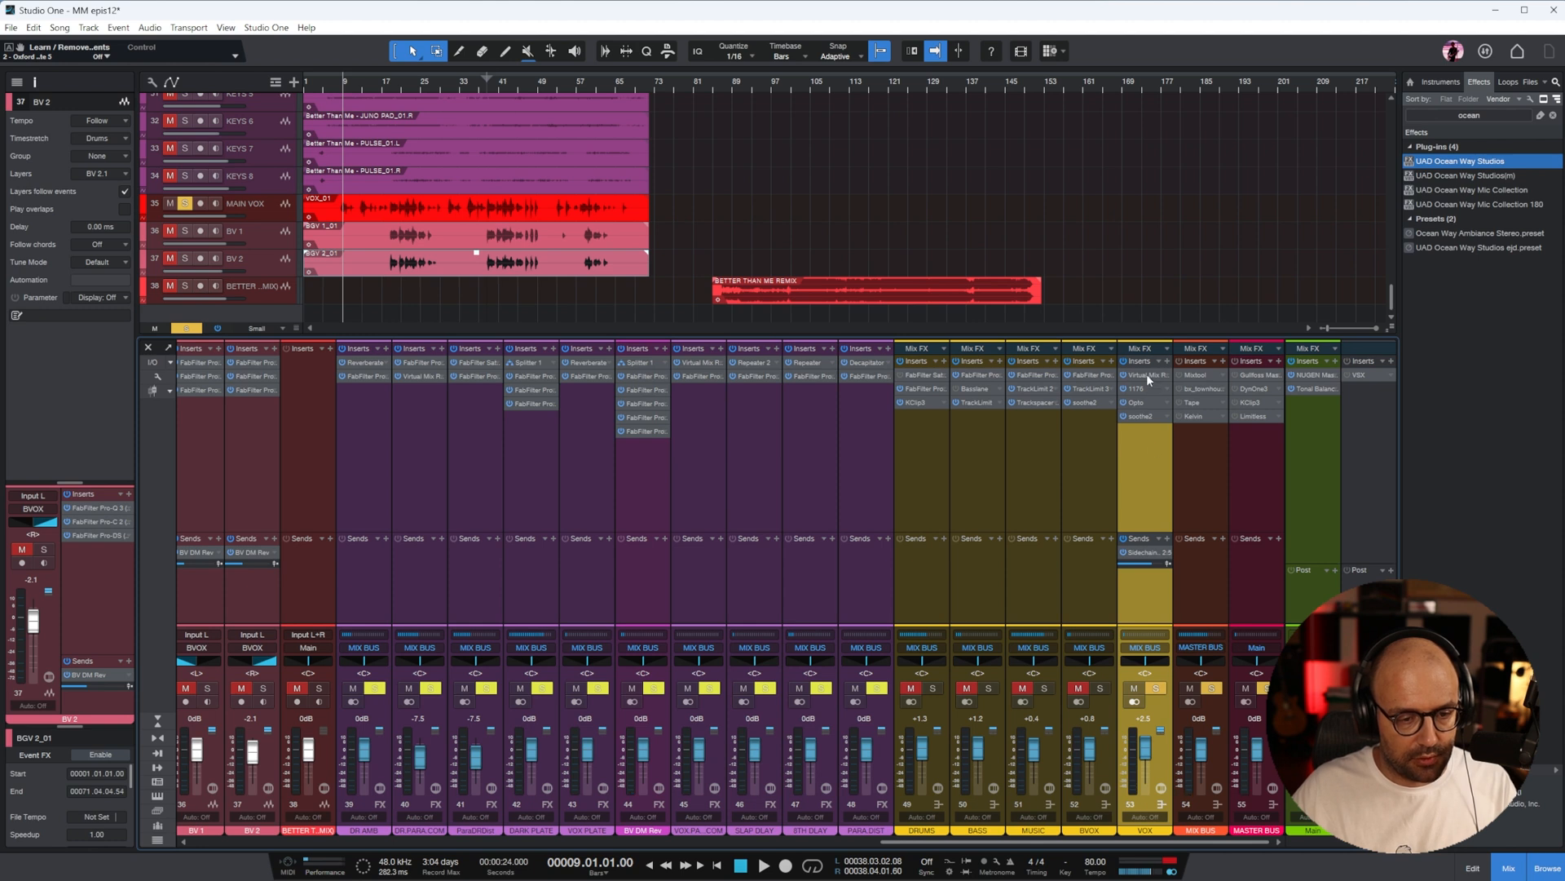
click(1146, 374)
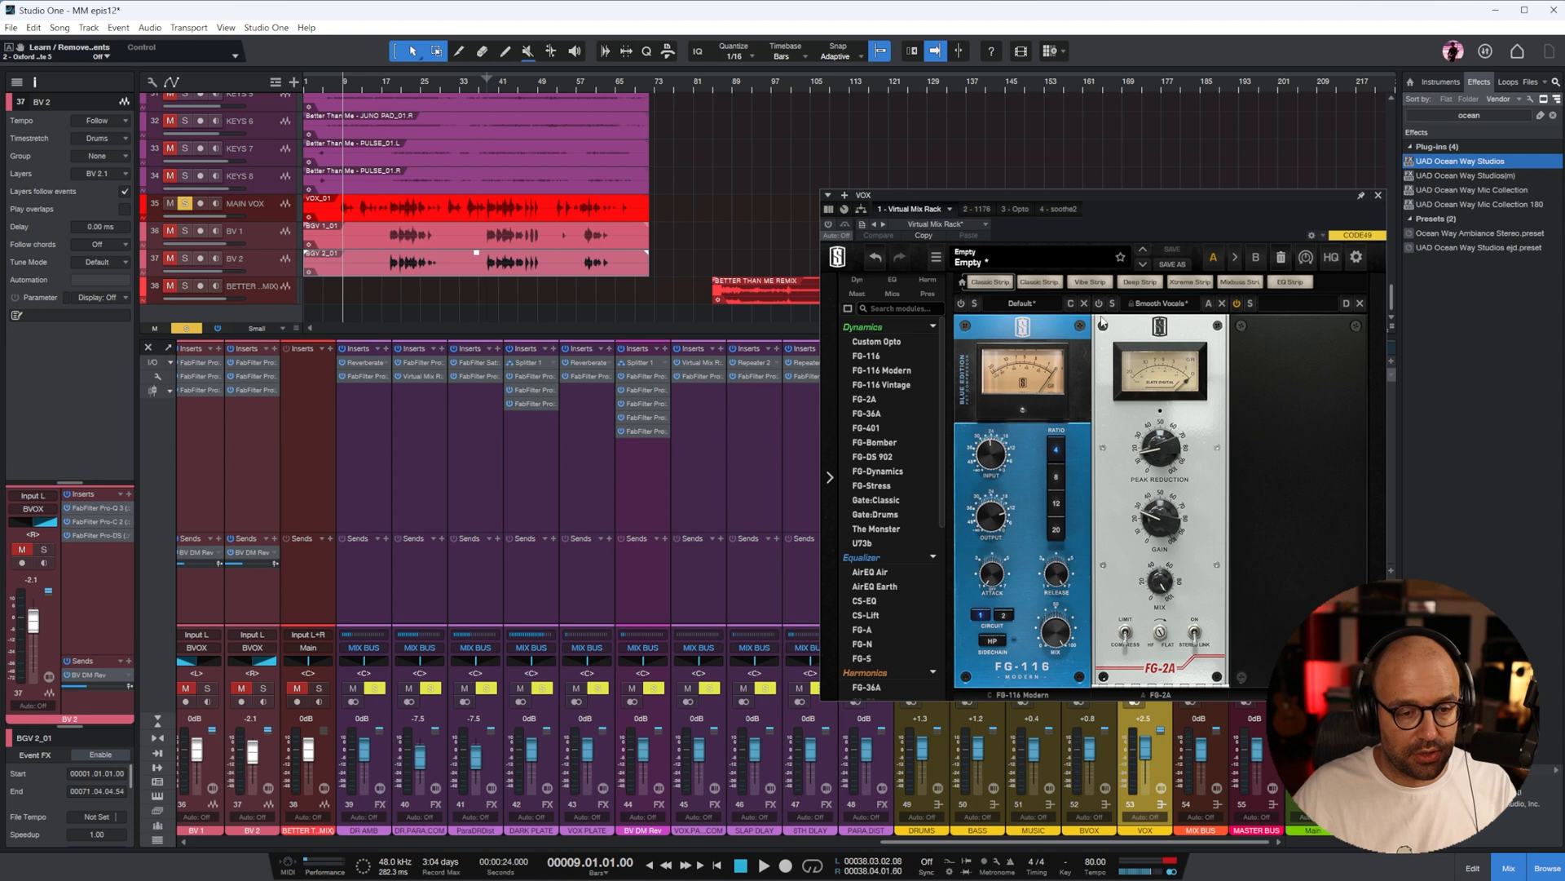
click(1380, 195)
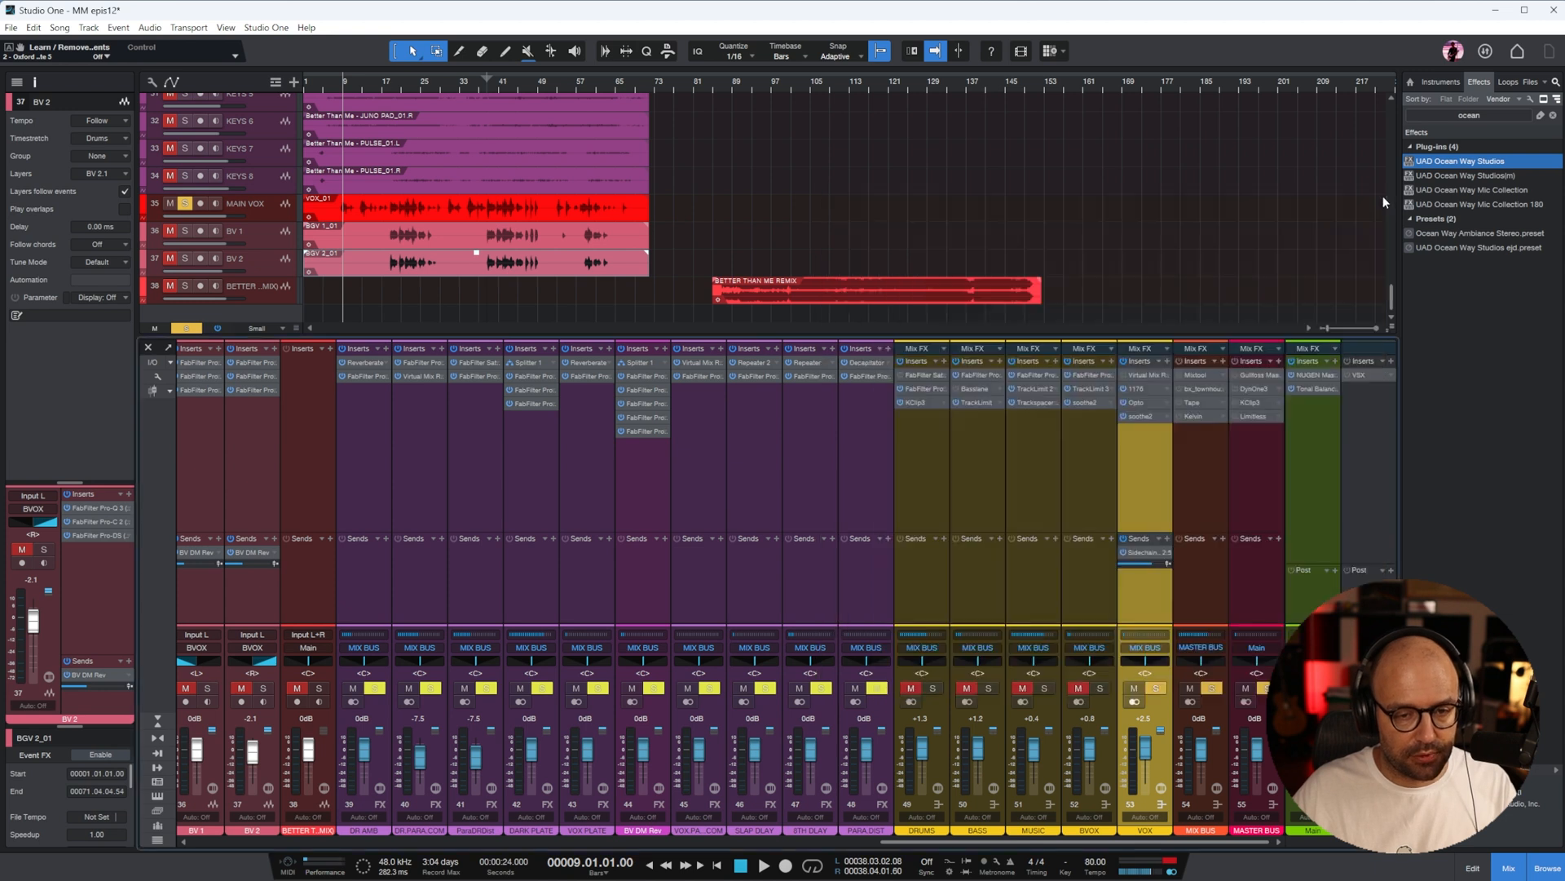
click(1138, 390)
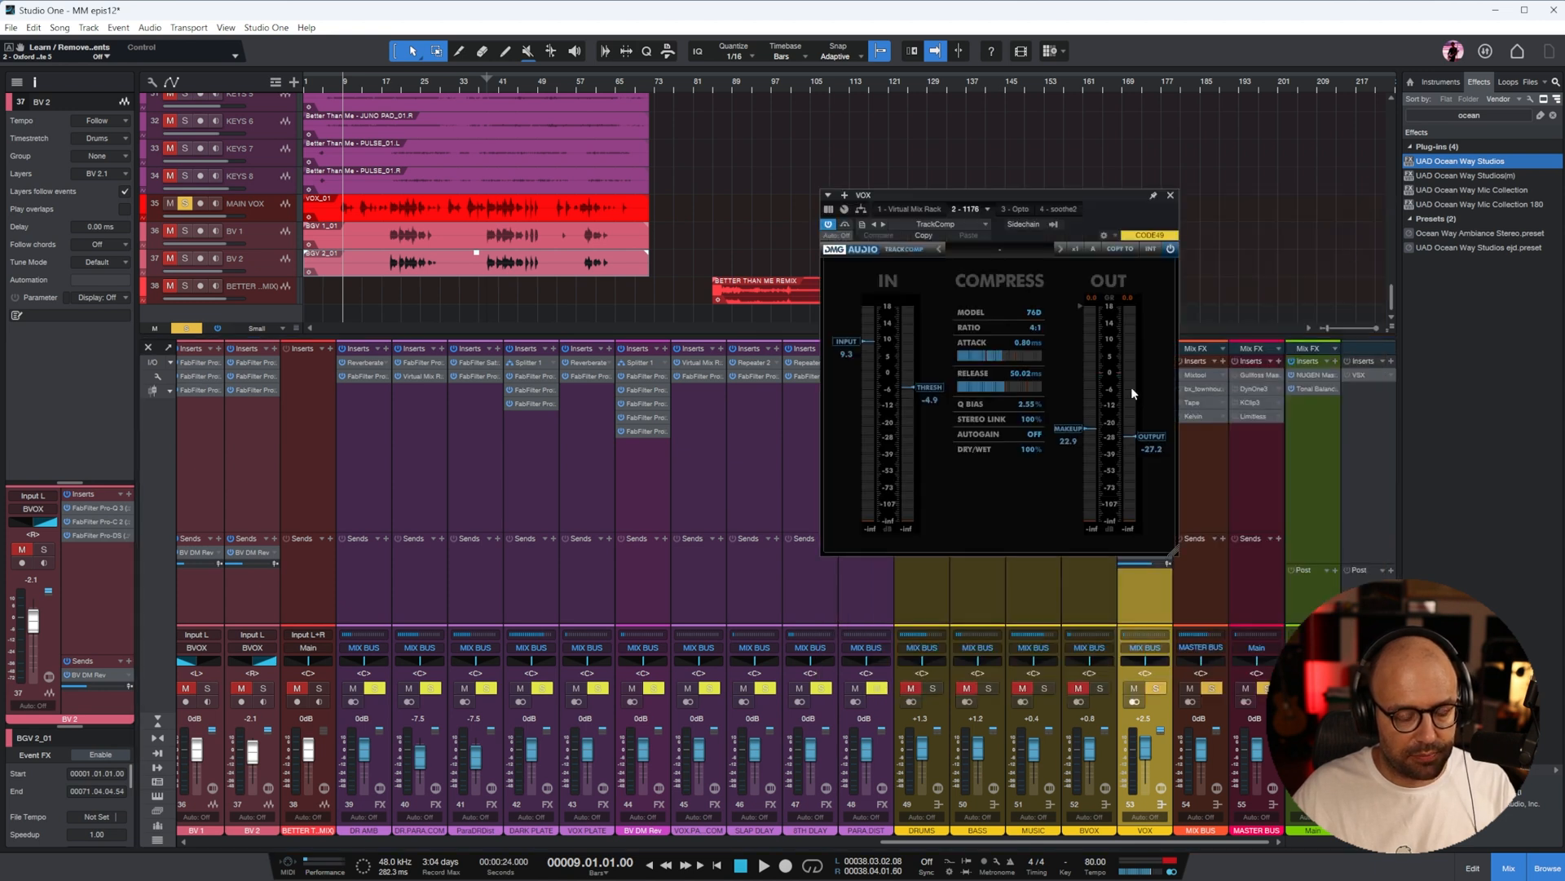
click(1171, 196)
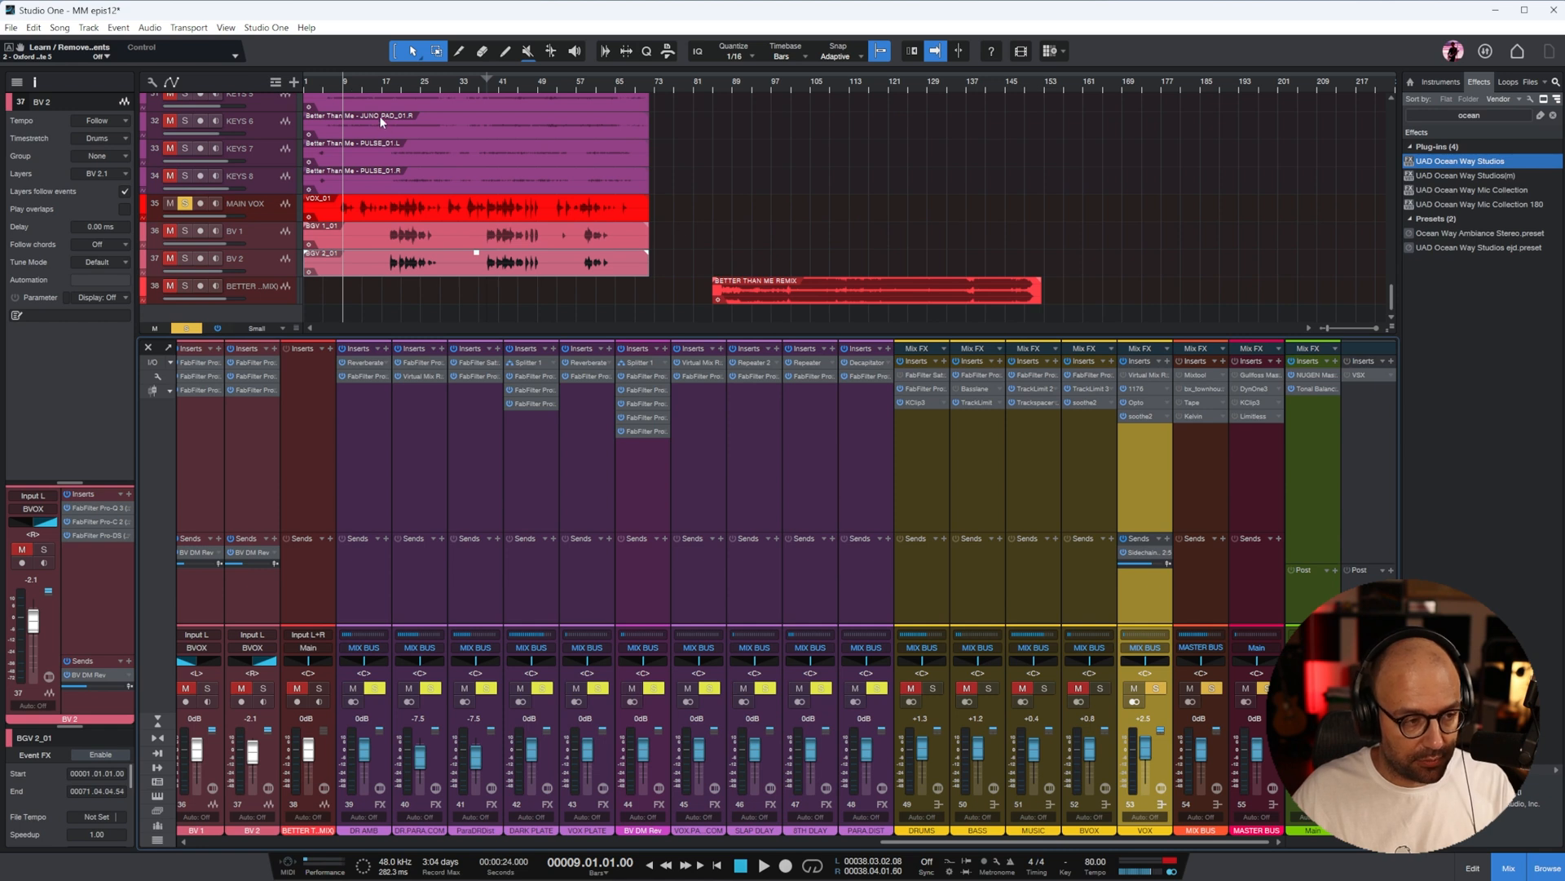
Open the Pro-Q 3 on MAIN VOX and shift its low cut to about 180 Hz, playing from bar 8
key(space)
drag(1131, 841, 908, 853)
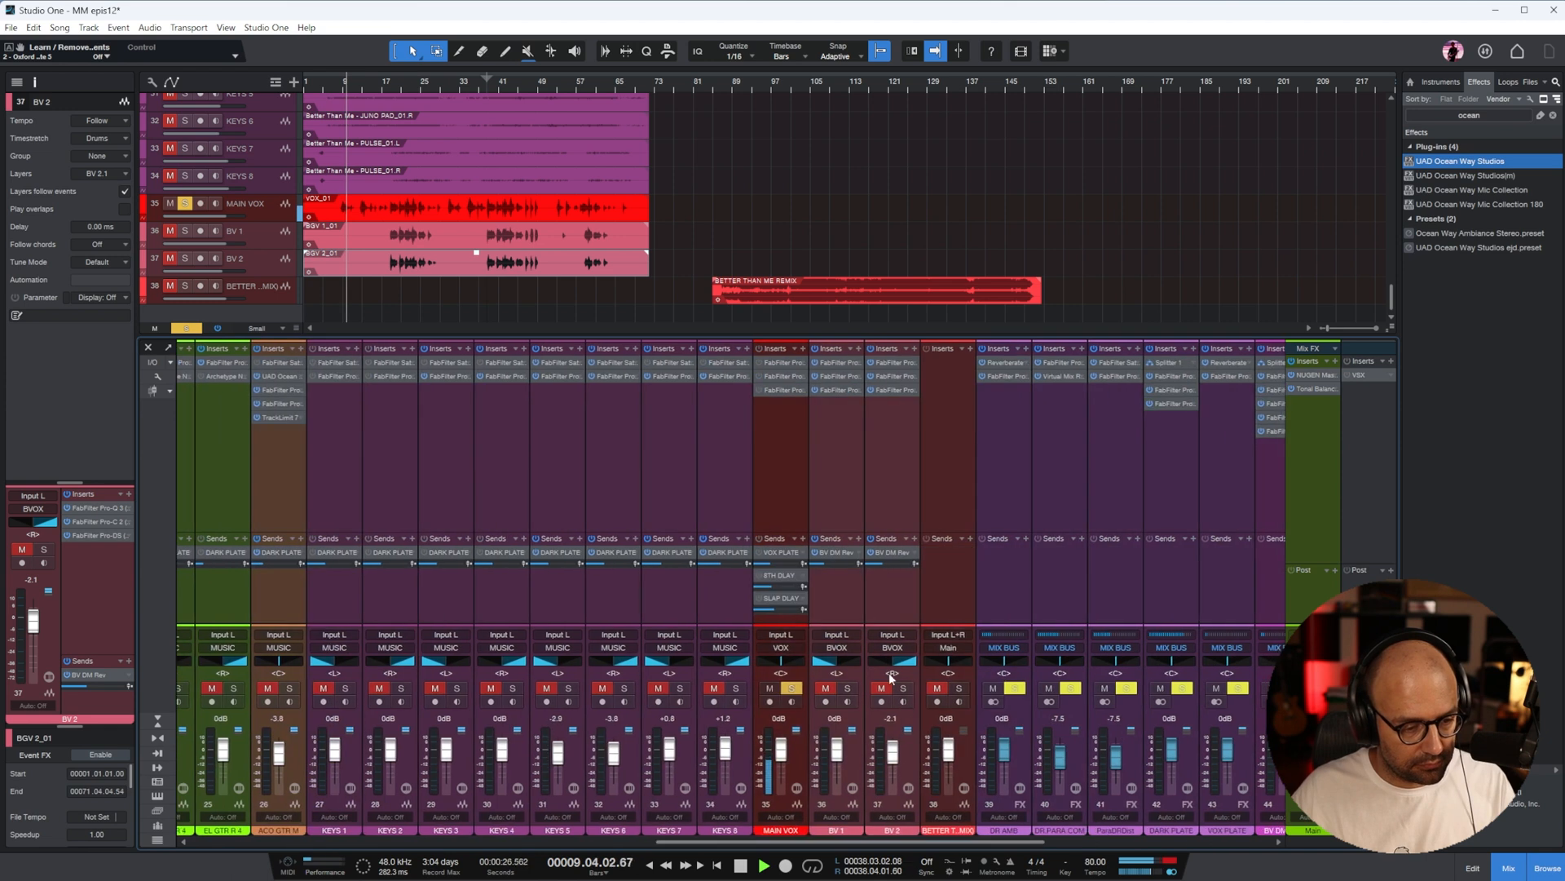
click(776, 412)
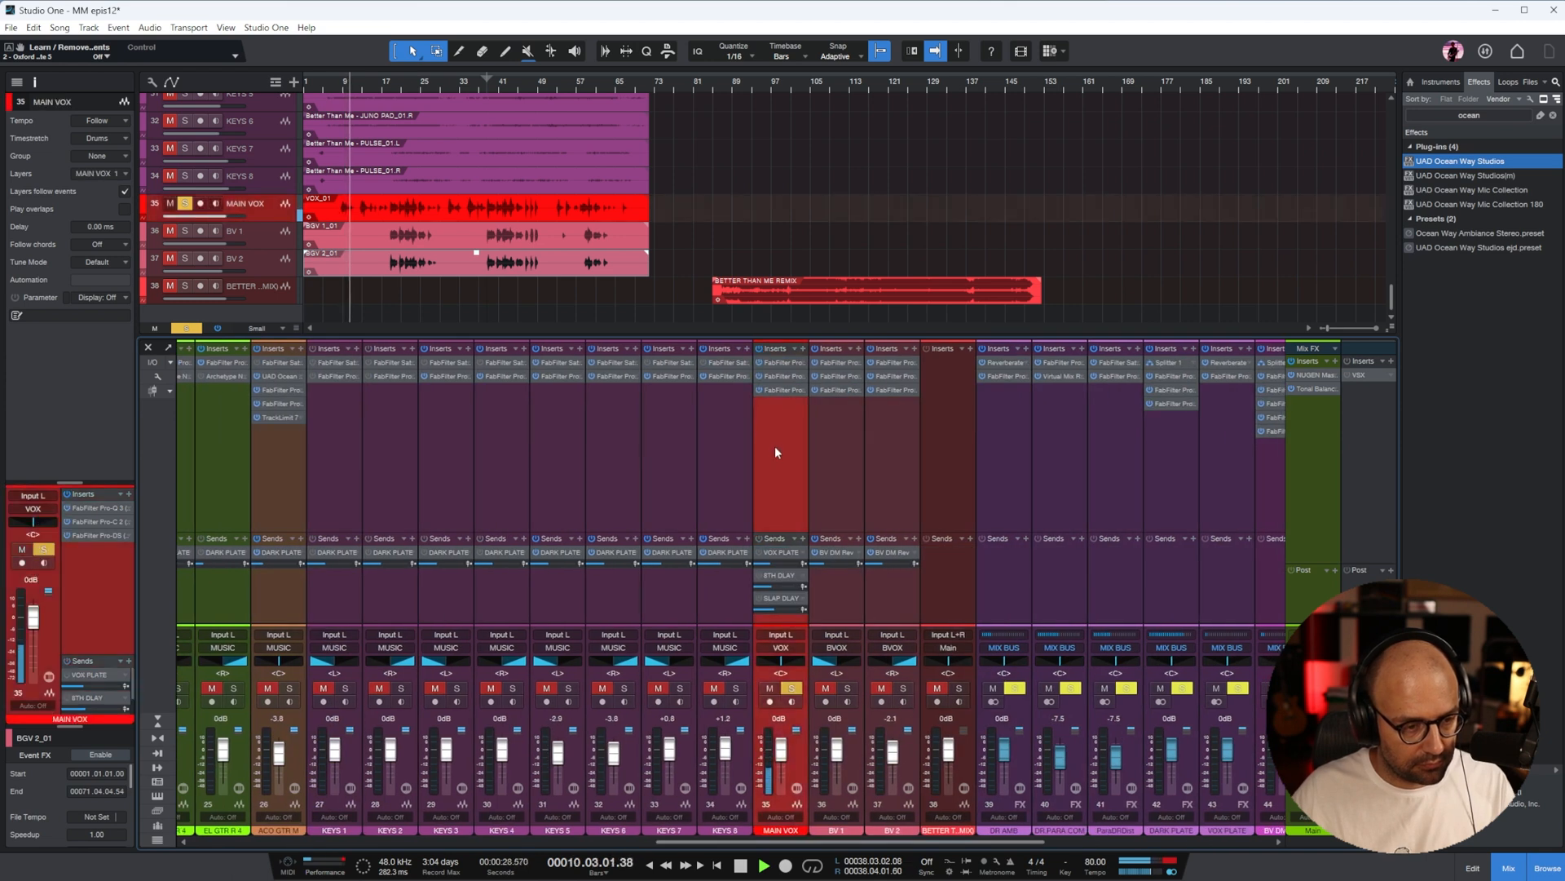
click(781, 362)
drag(1399, 223, 824, 215)
drag(680, 405, 947, 480)
click(338, 87)
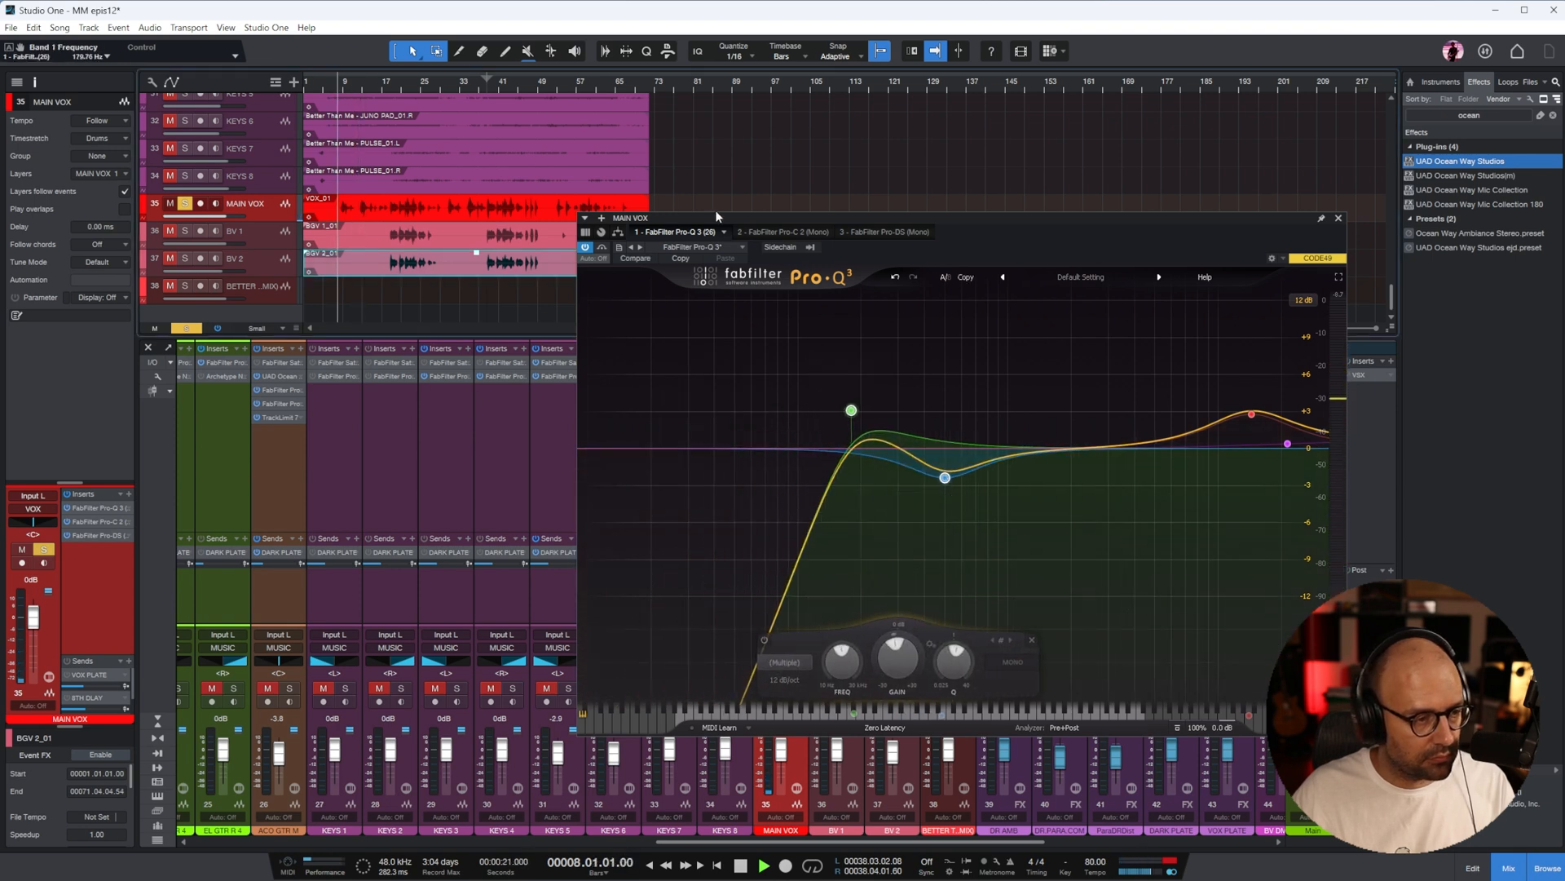
Add a narrow cut in the low mids of the MAIN VOX Pro-Q 3 and nudge the low cut slightly higher
click(1034, 533)
drag(909, 454, 903, 486)
scroll(904, 487, up, 5)
mouse_move(852, 410)
mouse_down()
mouse_move(877, 410)
mouse_move(857, 405)
mouse_up()
Add a cut of about 4.7 dB near 1976 Hz with a Q of about 1.03 to the MAIN VOX Pro-Q 3
mouse_move(1028, 466)
mouse_down()
mouse_move(1035, 375)
mouse_move(1039, 505)
mouse_move(1036, 492)
mouse_up()
scroll(1034, 482, up, 3)
scroll(1034, 483, down, 2)
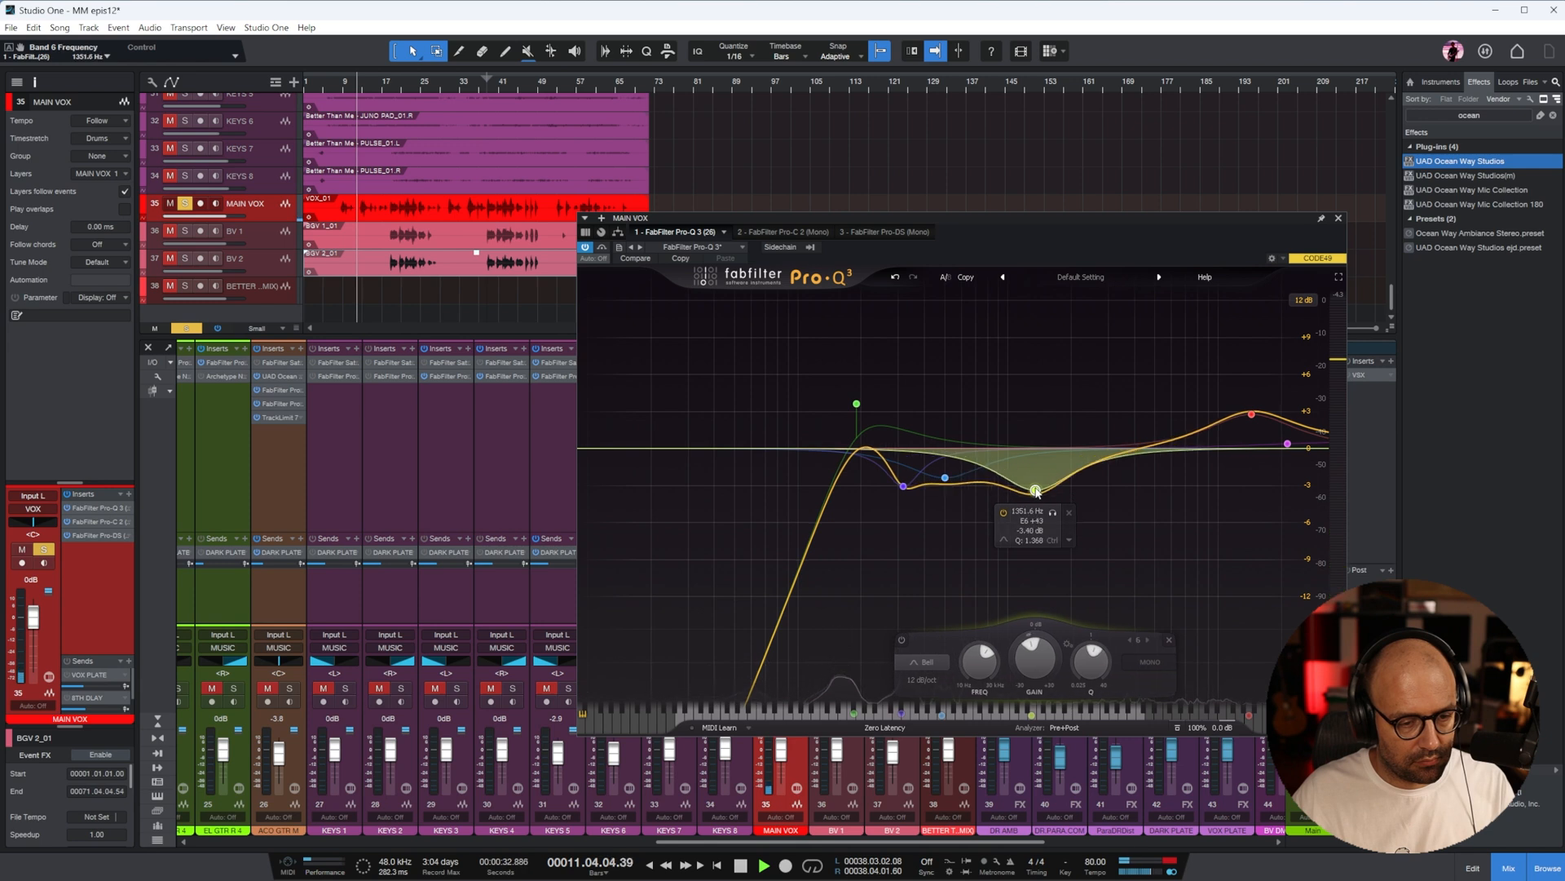
key(space)
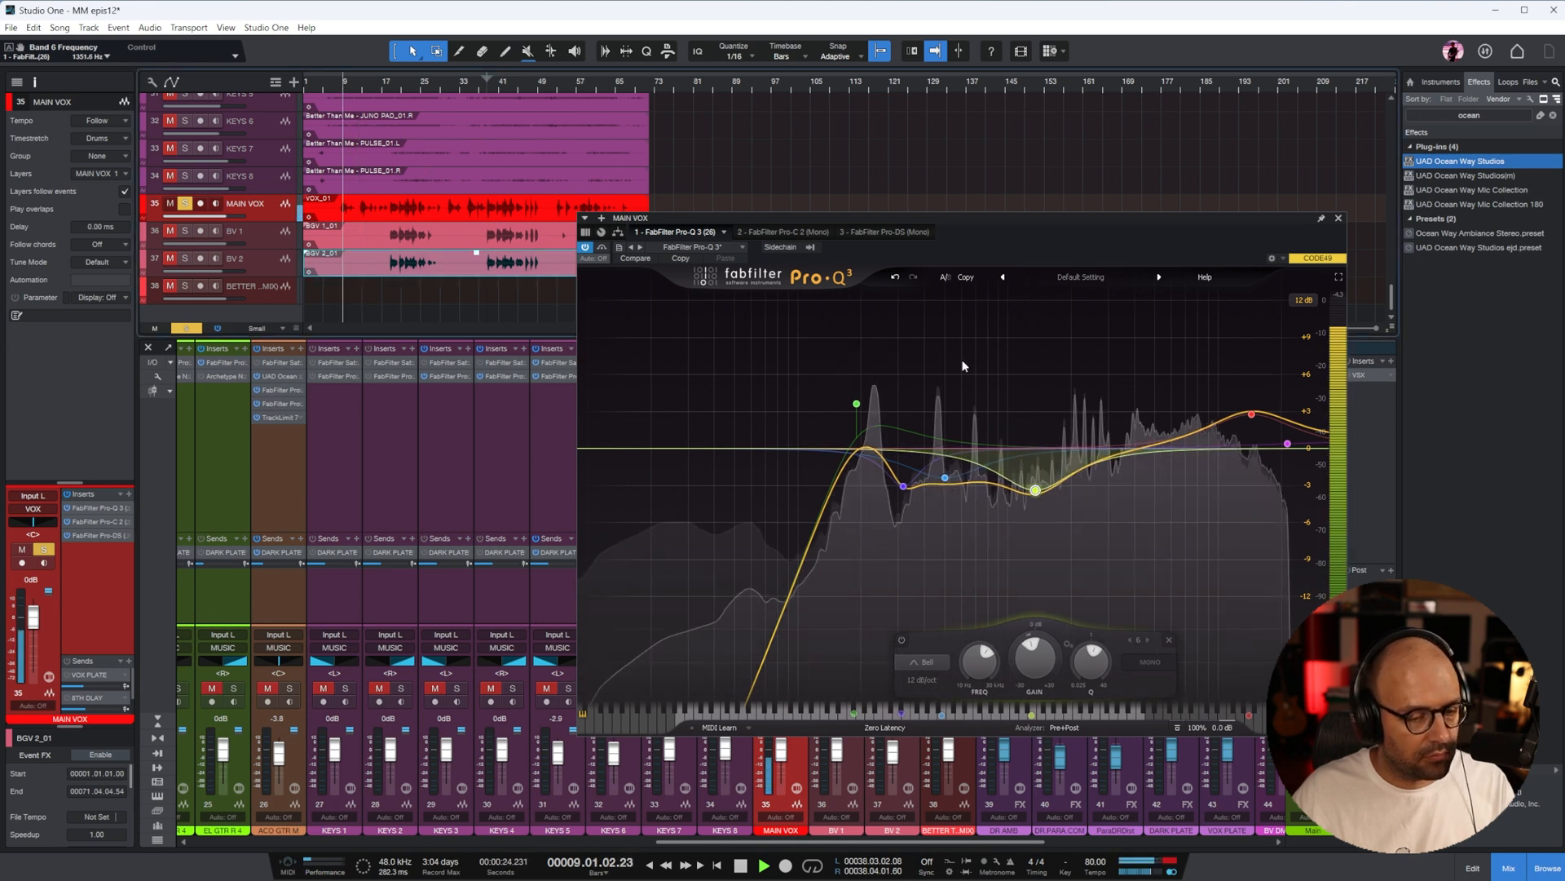
drag(1035, 490, 1069, 505)
scroll(1069, 506, down, 2)
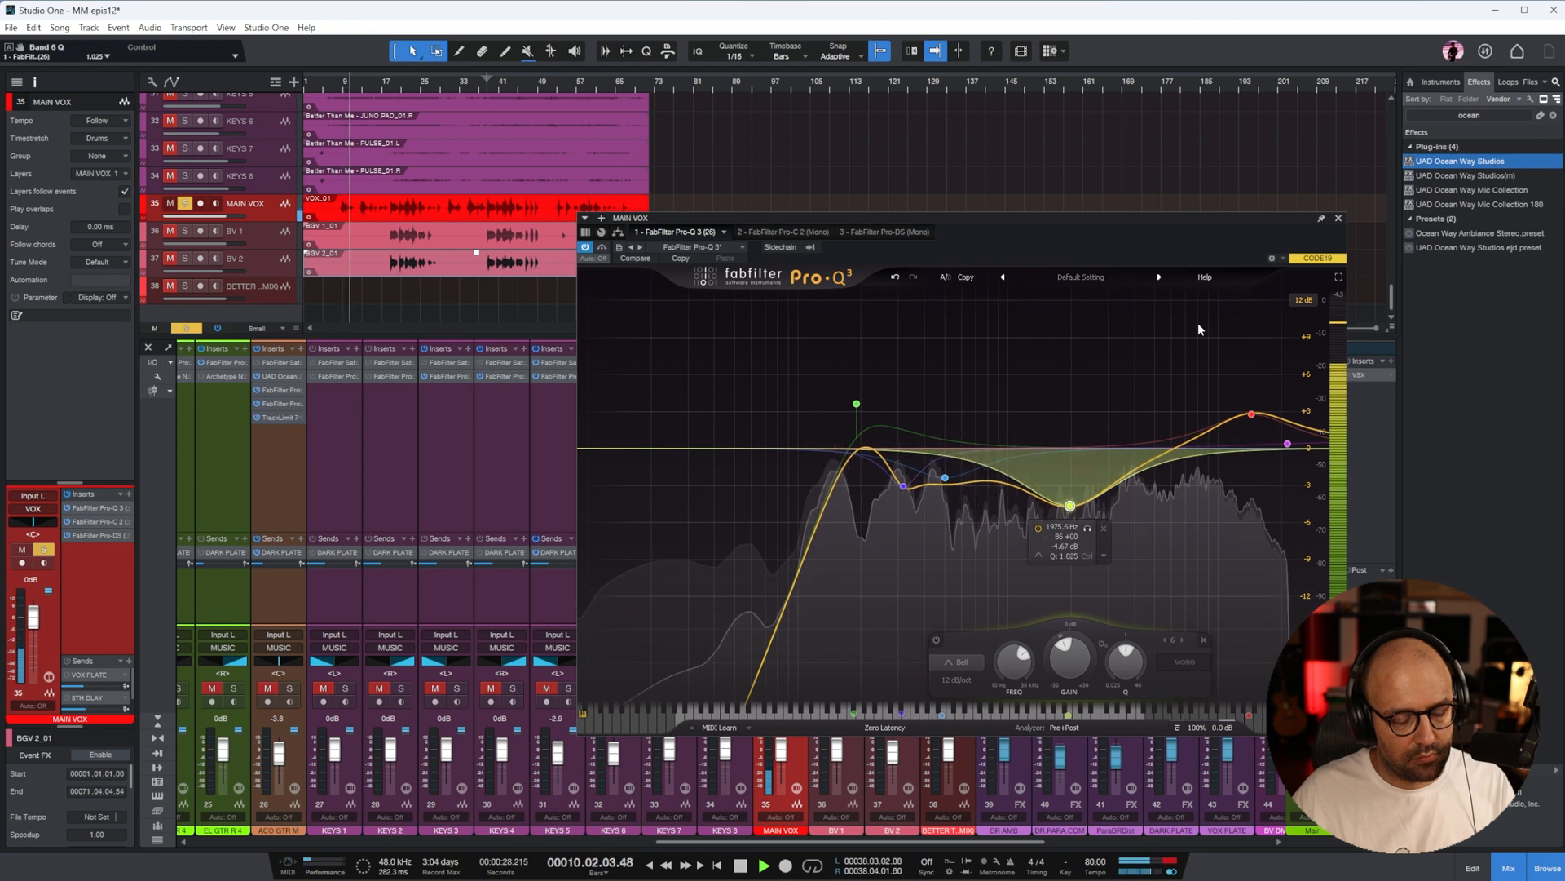
On MAIN VOX, set the Pro-C 2 threshold to about -7.6 dB and the Pro-DS detection band to about 3.3 to 13.3 kHz
click(778, 232)
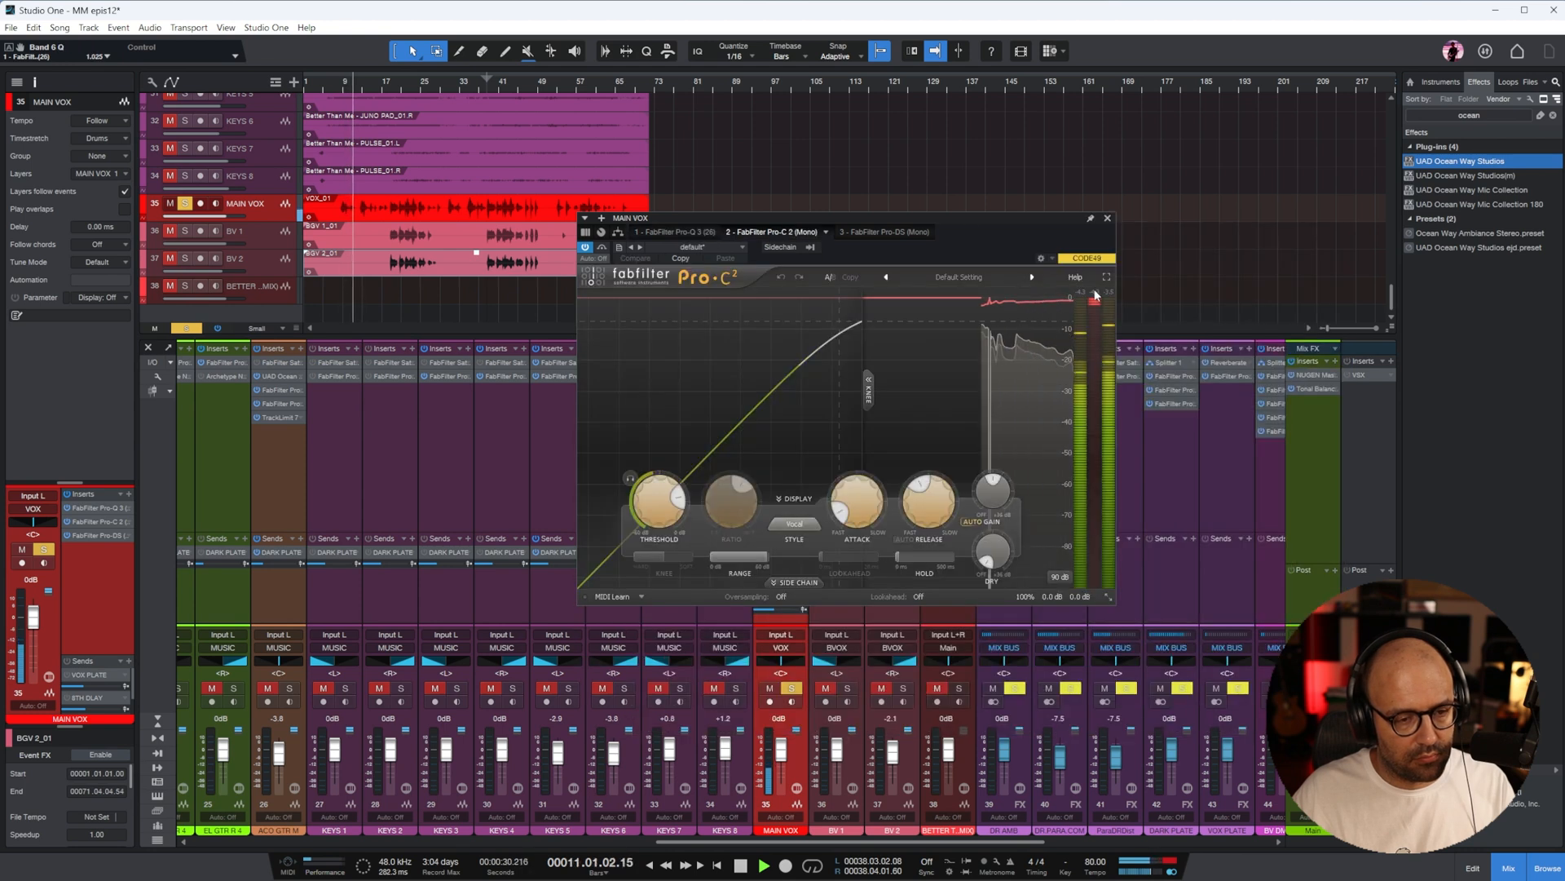
click(885, 233)
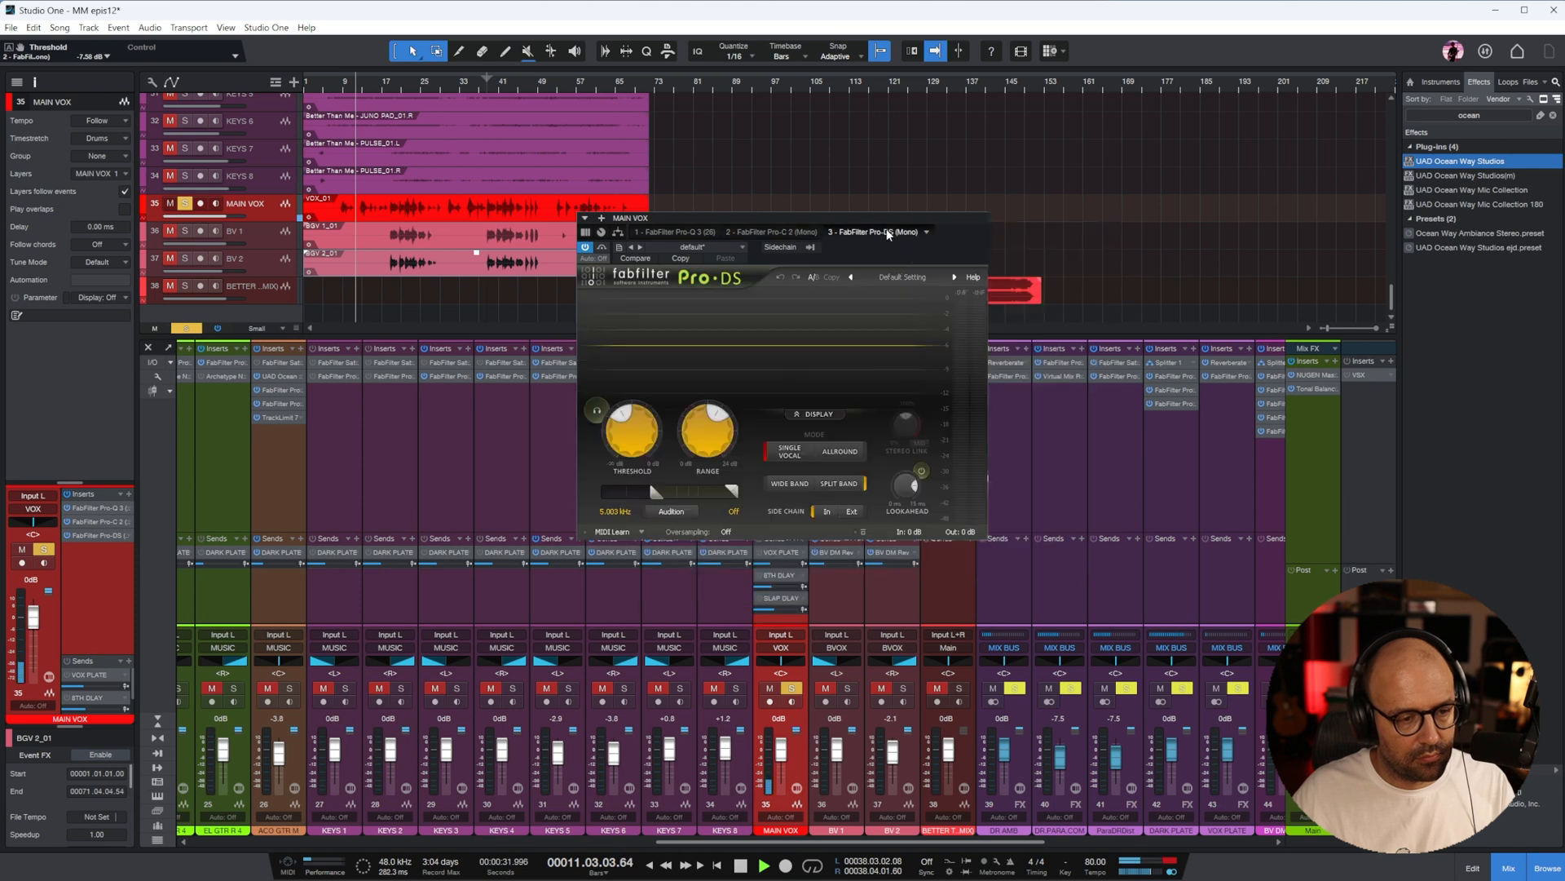
click(339, 86)
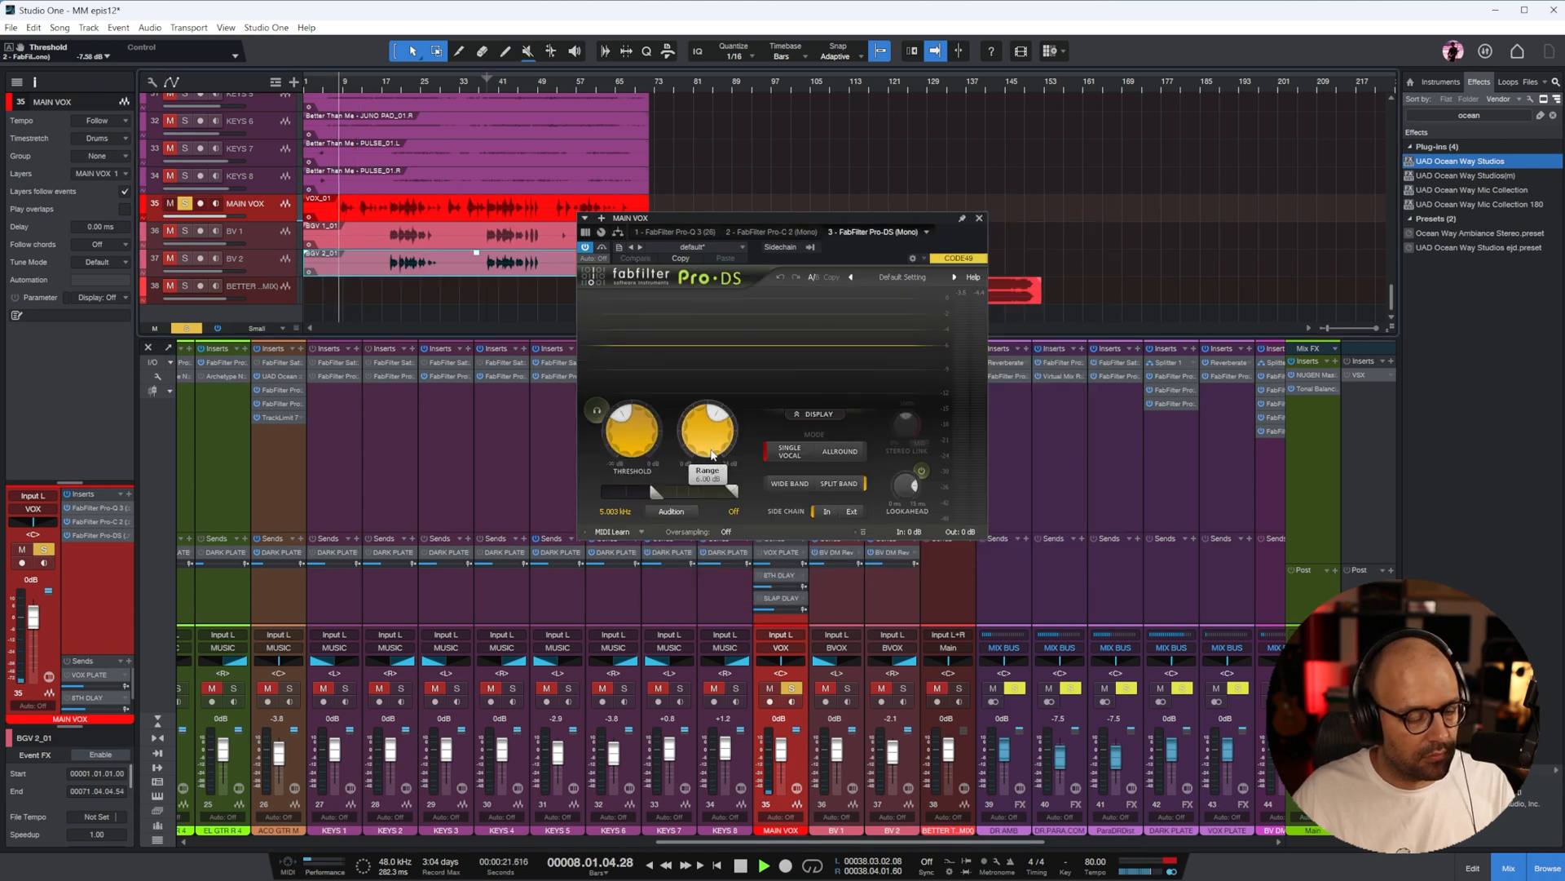
drag(663, 491, 644, 495)
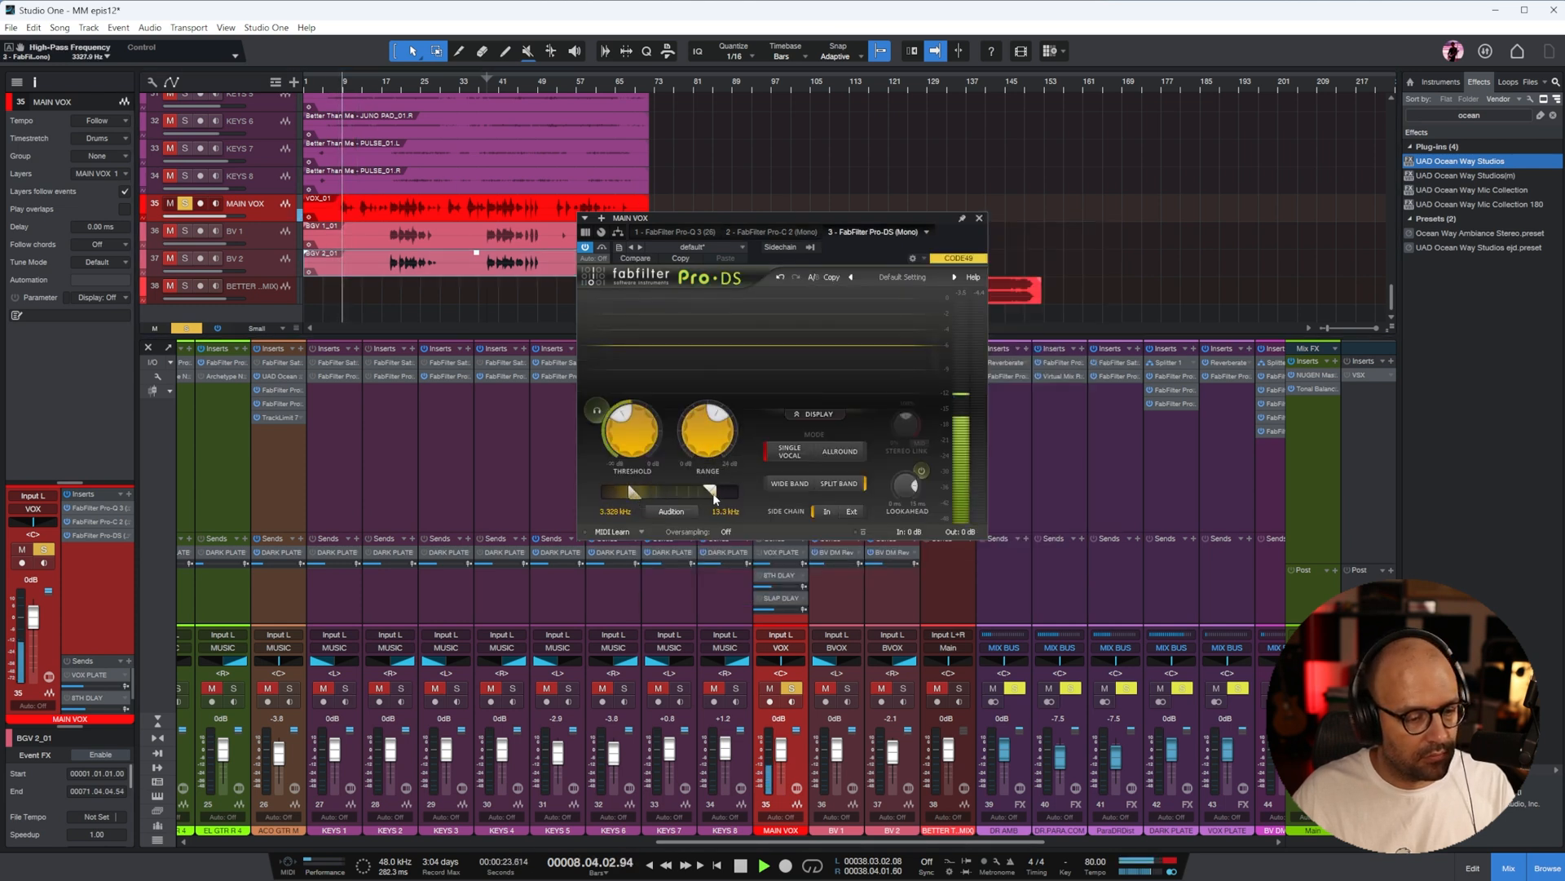
click(979, 218)
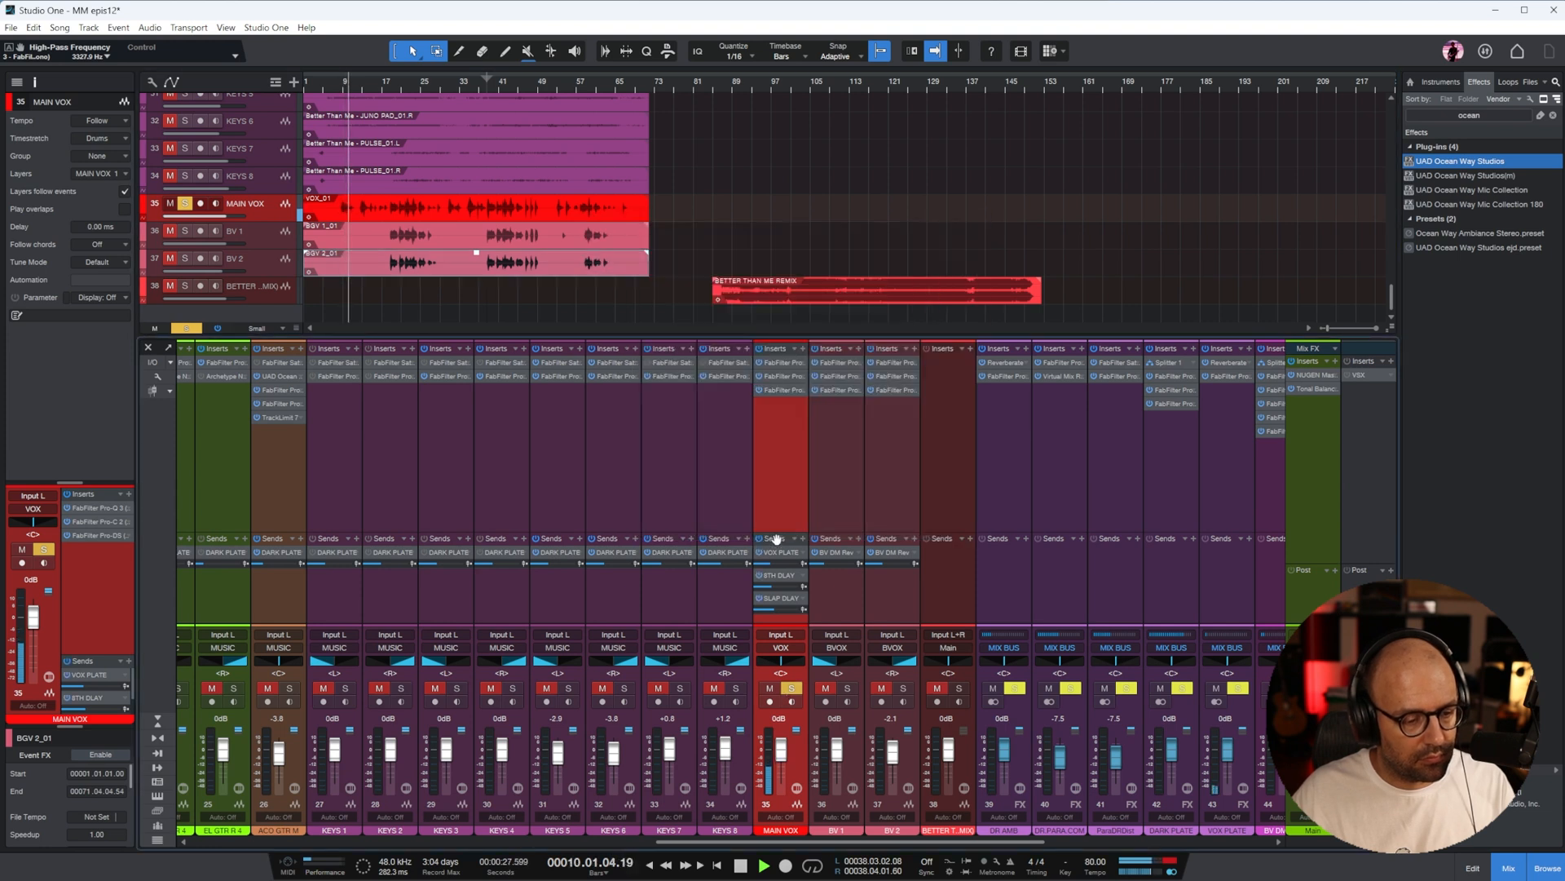
Enlarge the mixer's sends section and raise the MAIN VOX send to SLAP DLAY
drag(778, 533, 779, 497)
drag(771, 573, 781, 572)
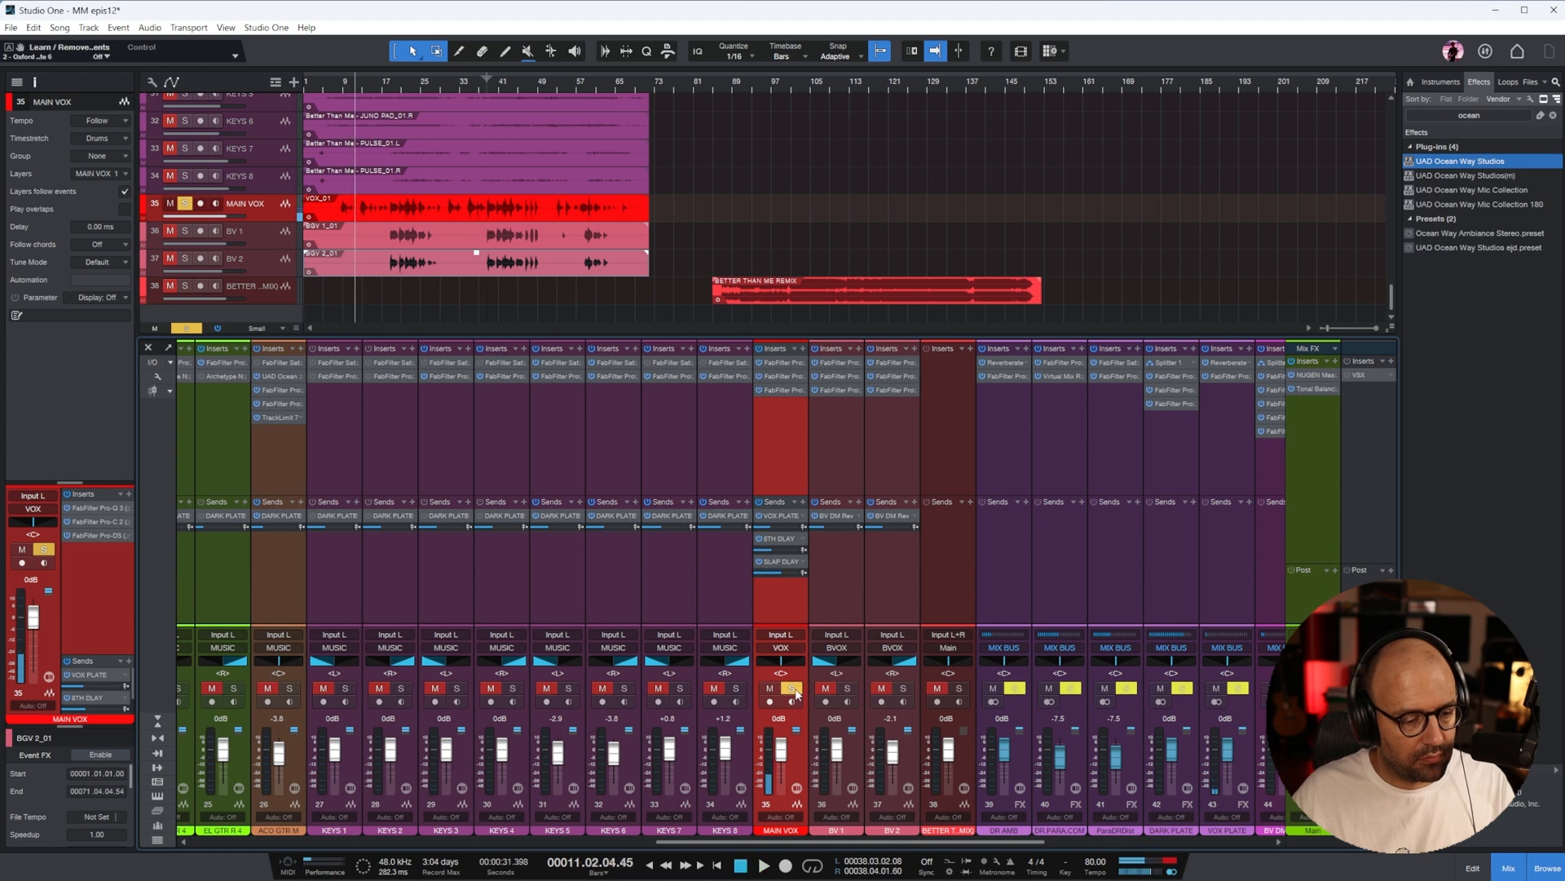
Take MAIN VOX out of solo and open the 1176 compressor on the VOX bus while playing the full mix
click(795, 691)
drag(992, 841, 1212, 844)
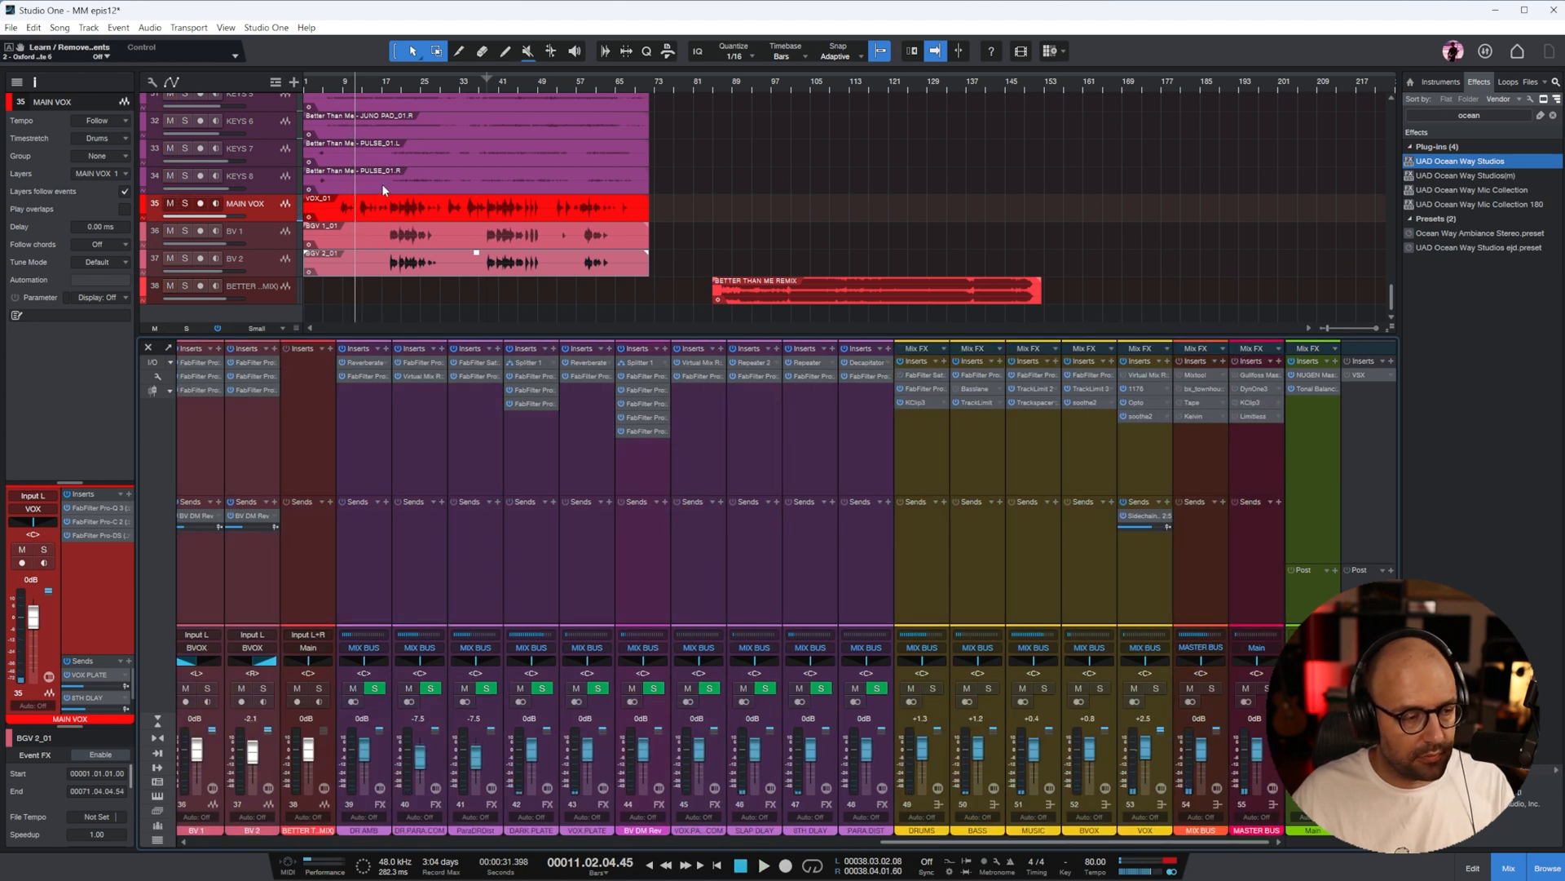
click(330, 85)
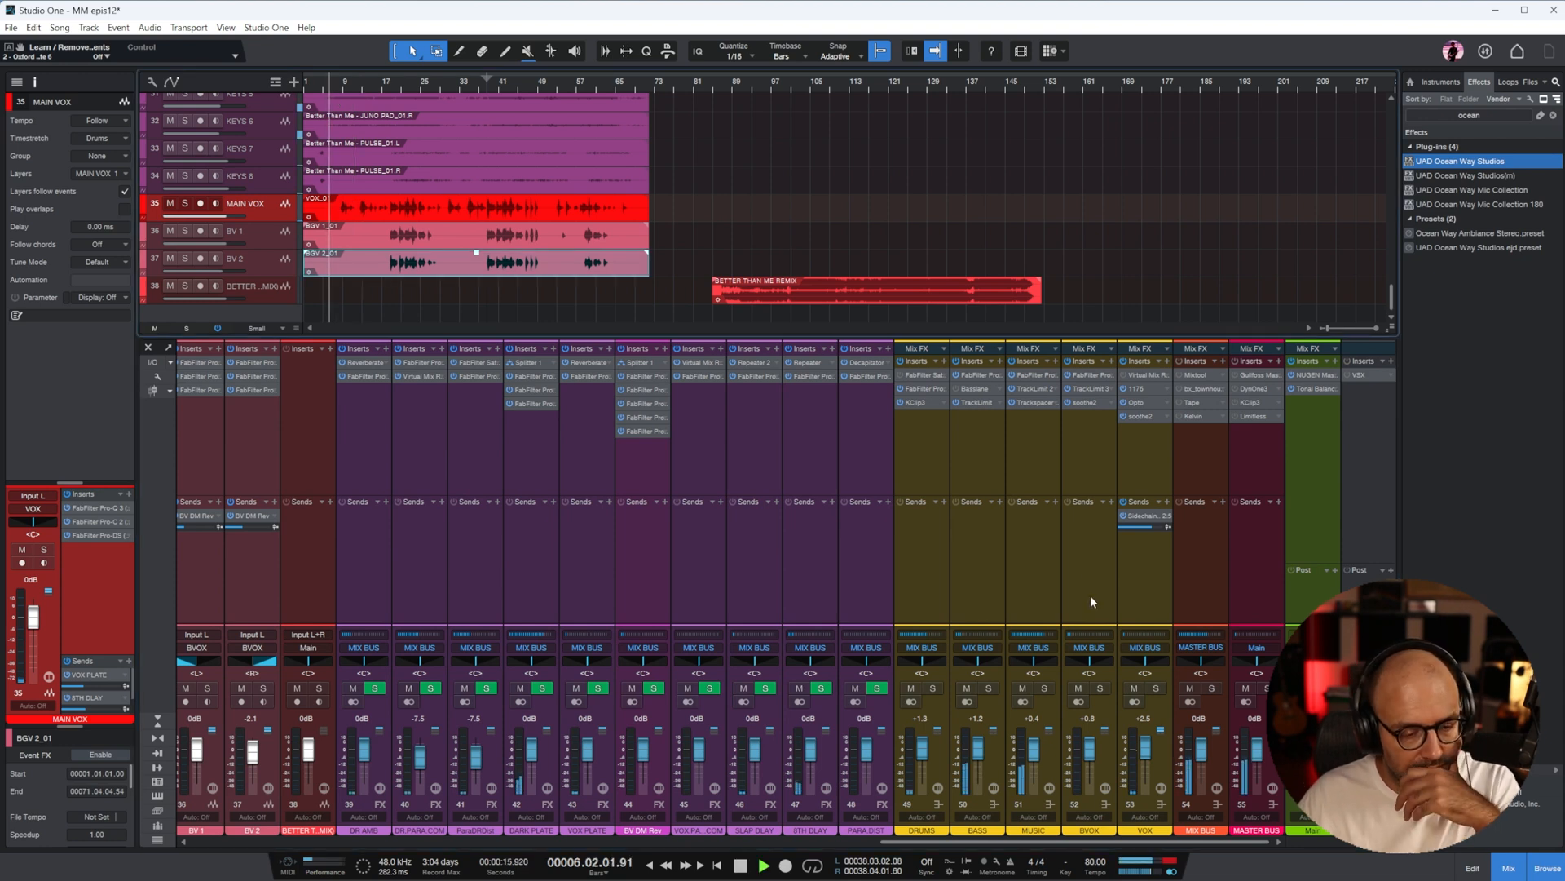
click(1140, 459)
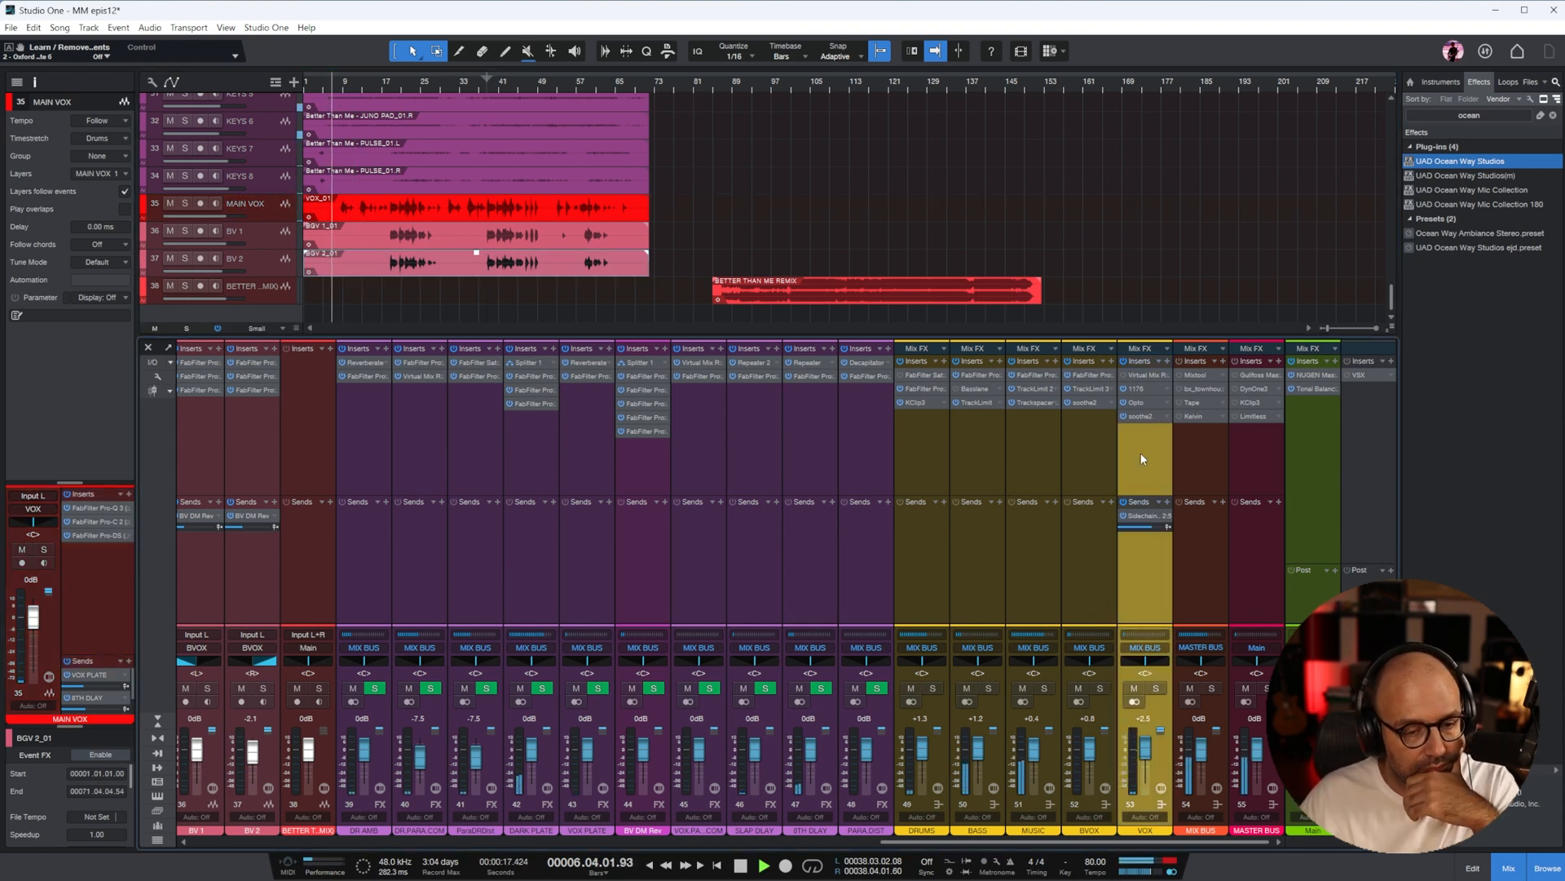
click(1141, 389)
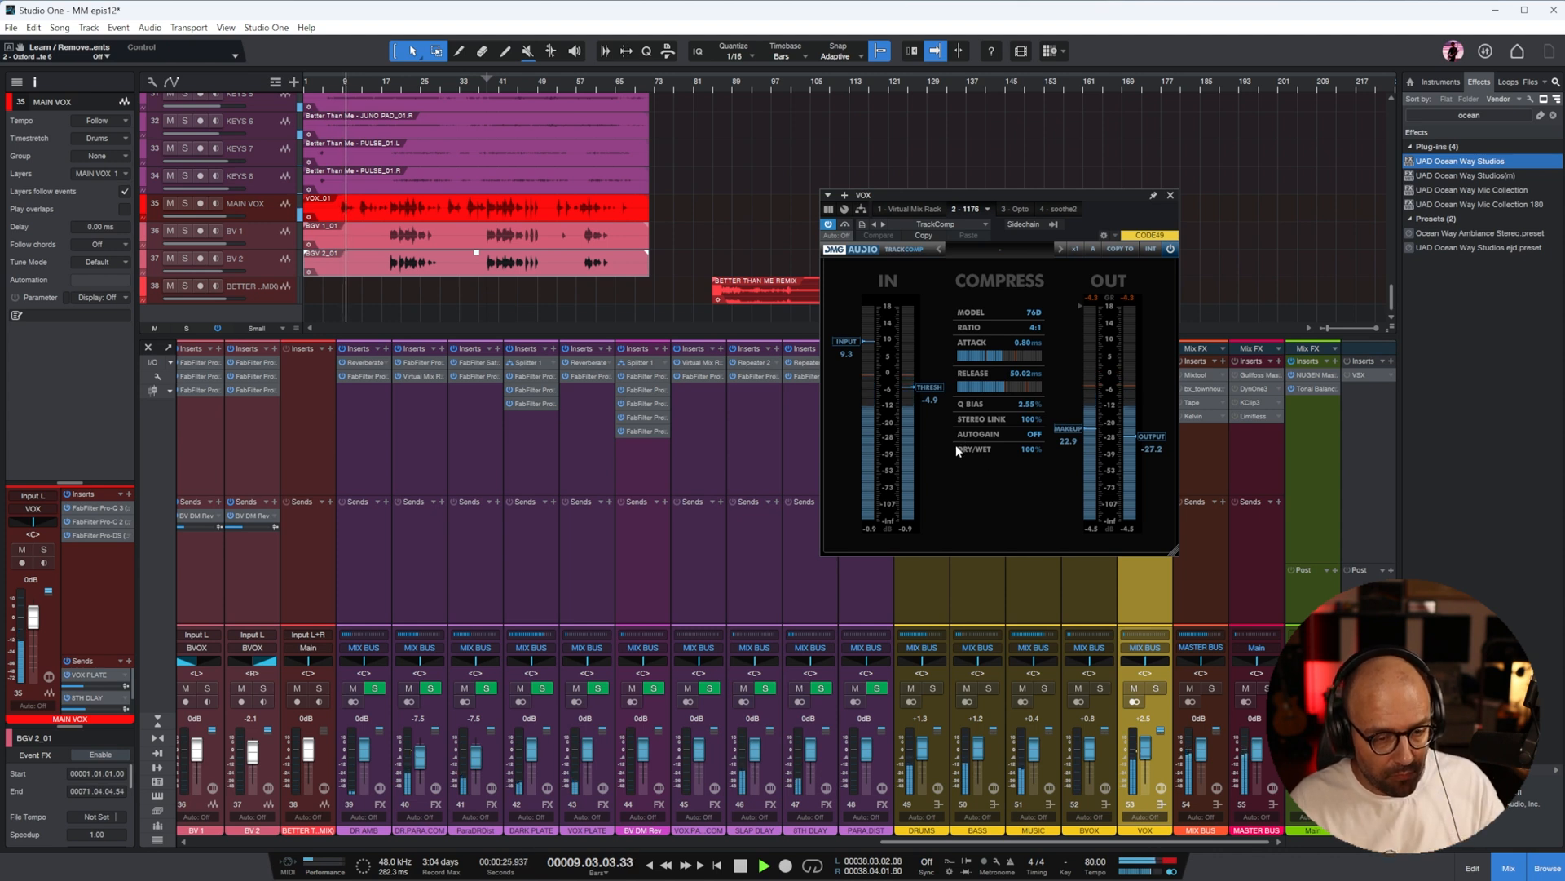
Nudge the MAIN VOX send to 8TH DLAY slightly higher and close the VOX bus compressor window
drag(988, 843, 804, 846)
mouse_move(693, 549)
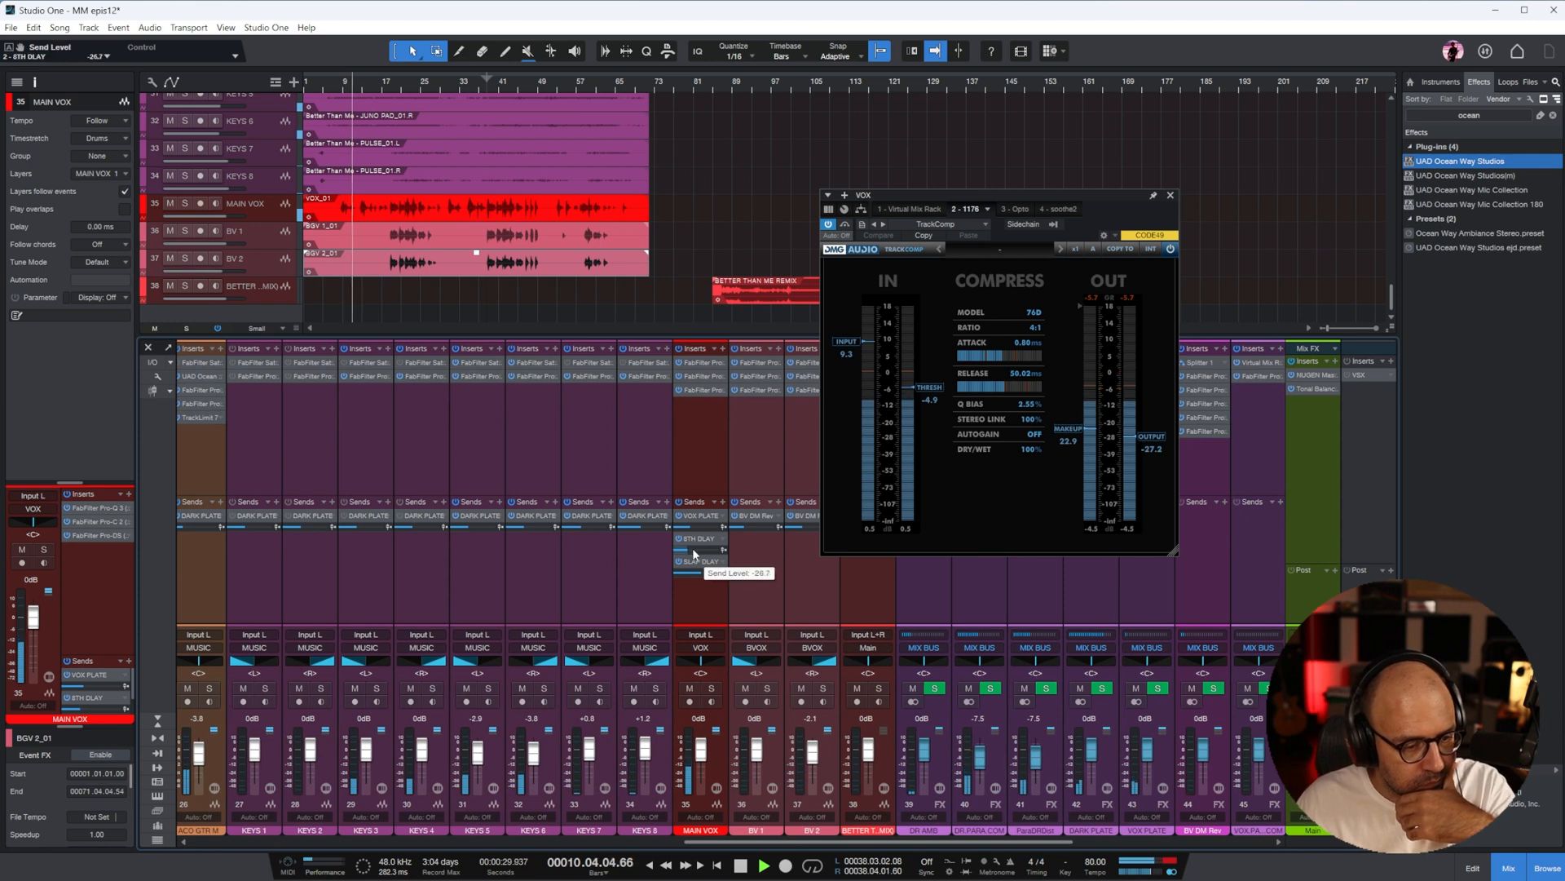
drag(693, 550, 694, 550)
drag(726, 842, 817, 842)
click(1171, 195)
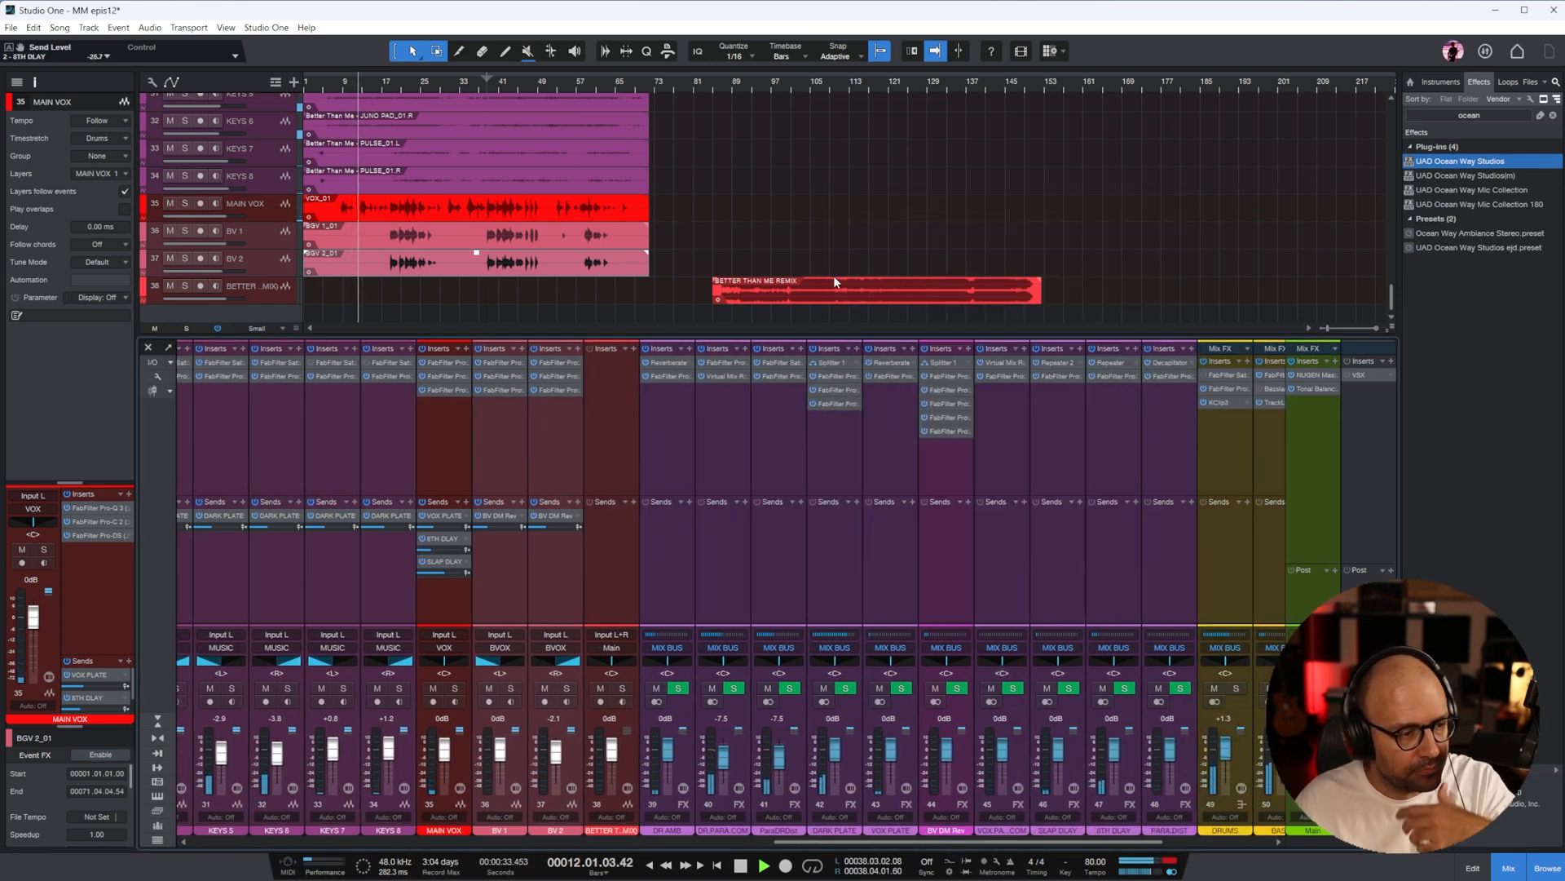
Hide the mixer and open the MAIN VOX event in the Melodyne editor
click(413, 213)
key(F3)
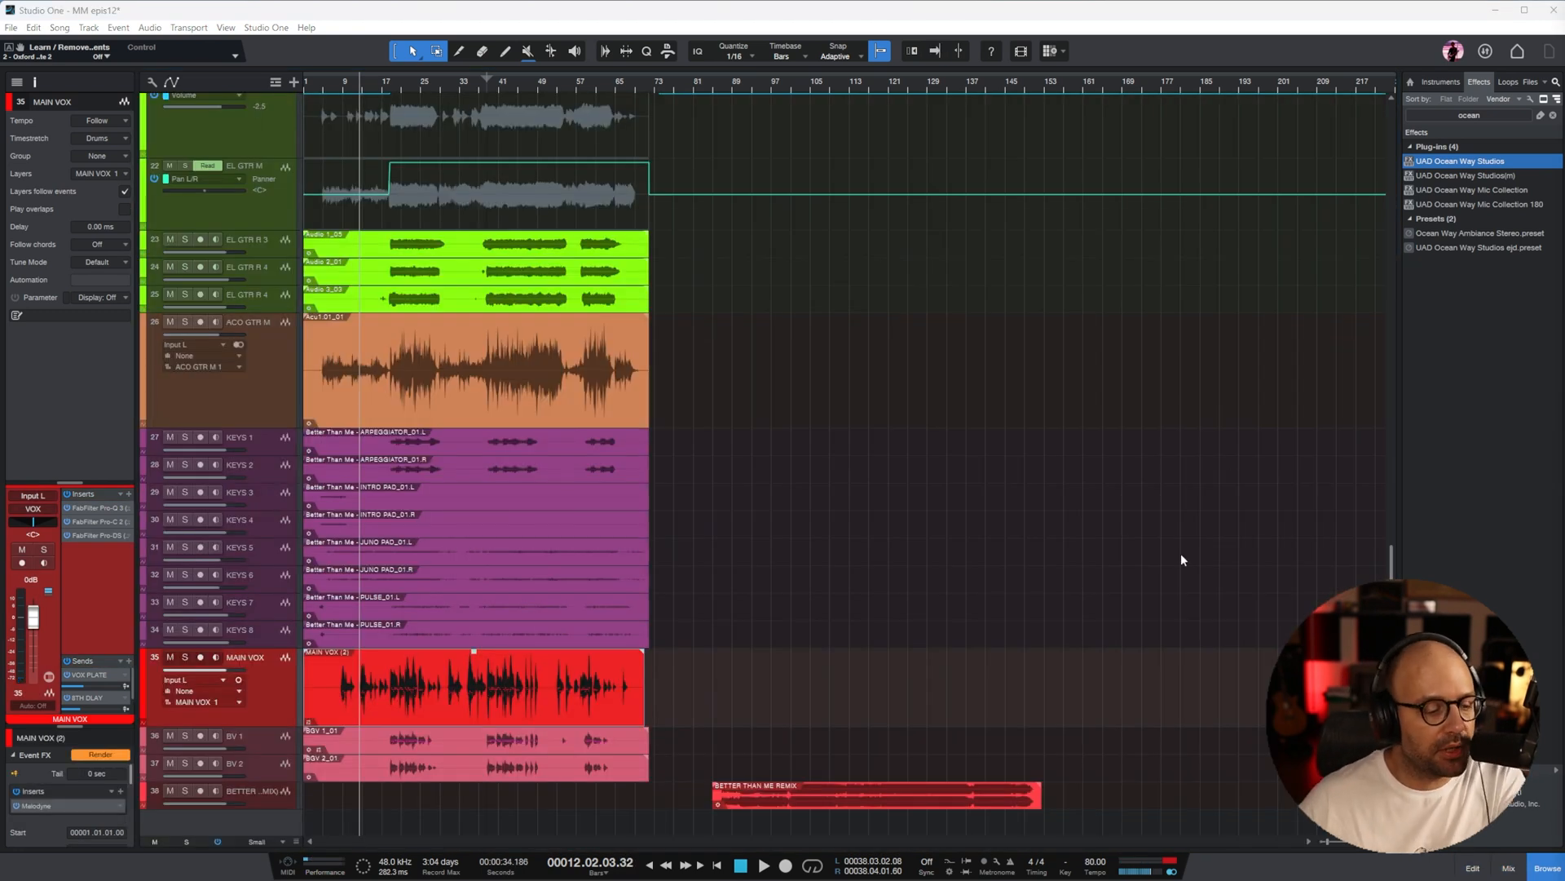
click(56, 806)
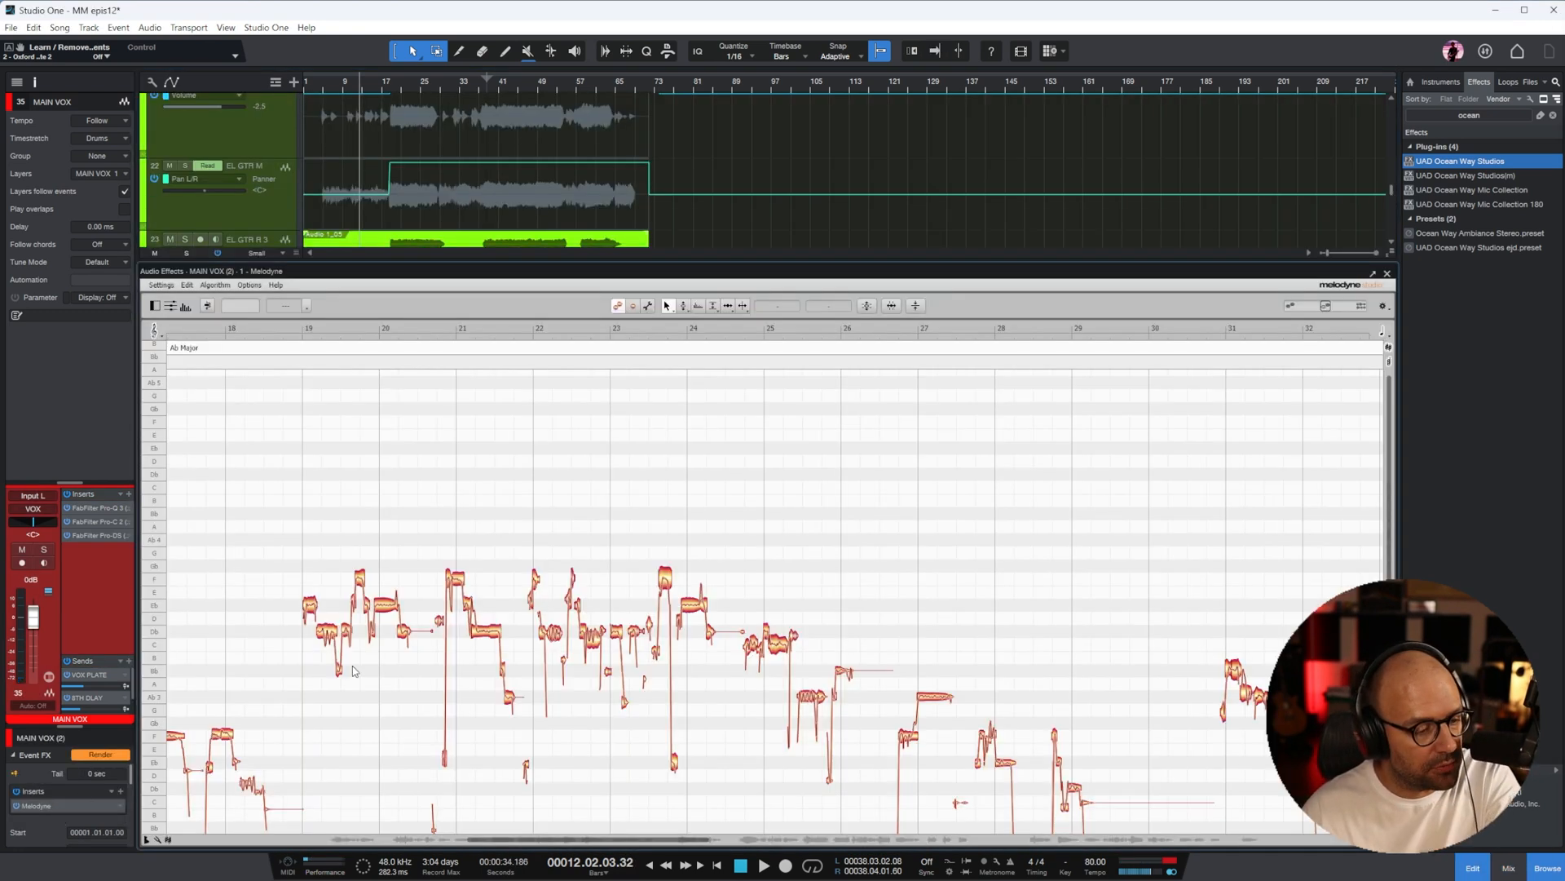
Select all the vocal notes in Melodyne and open the settings for levelling quiet and loud notes
click(868, 516)
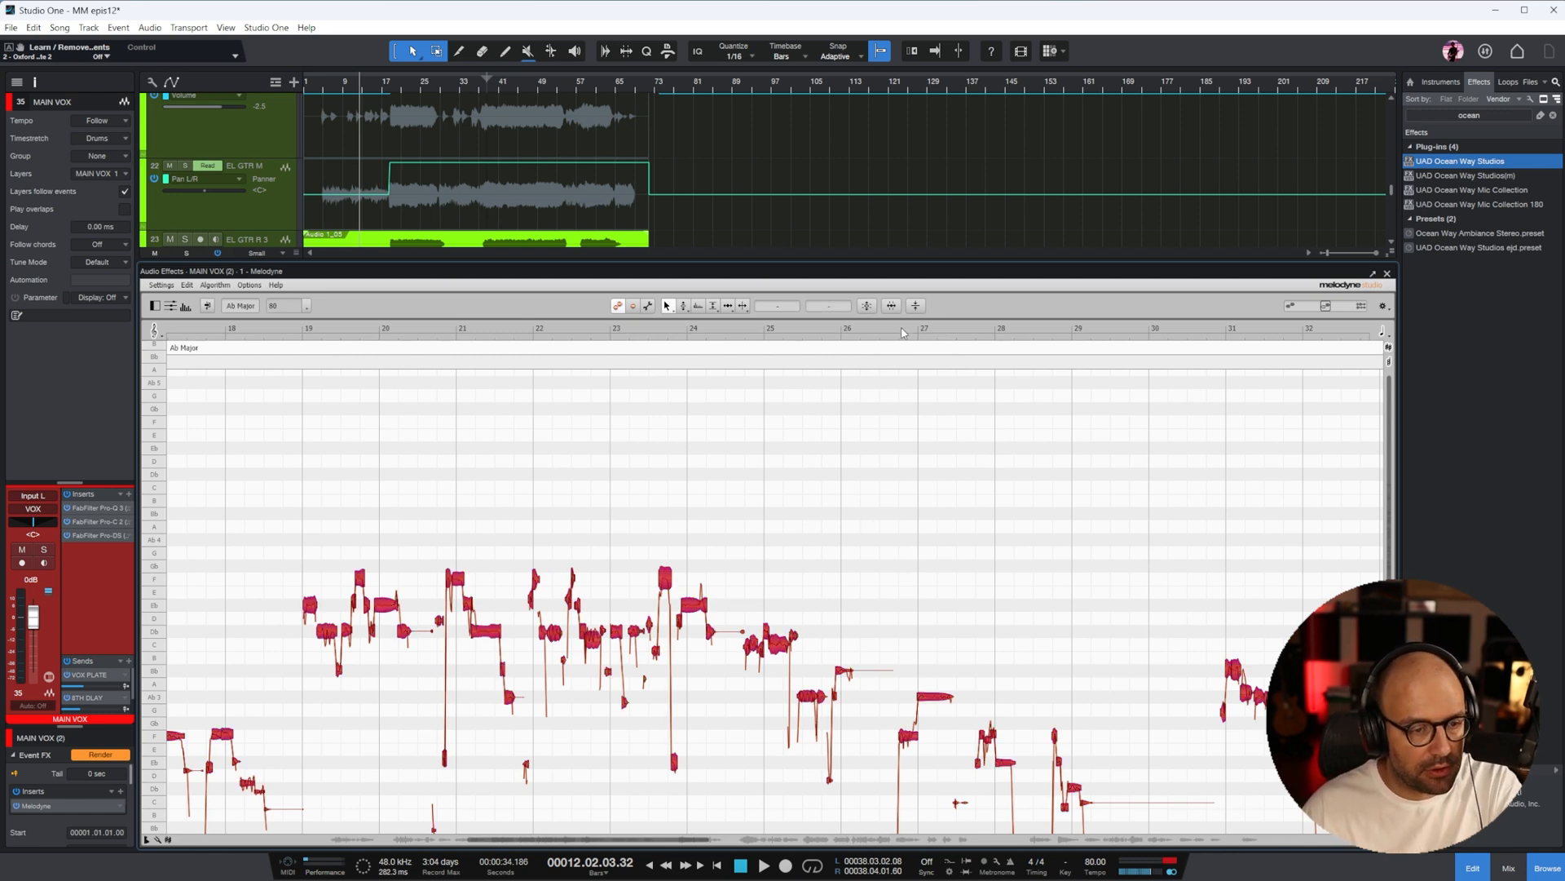
click(918, 306)
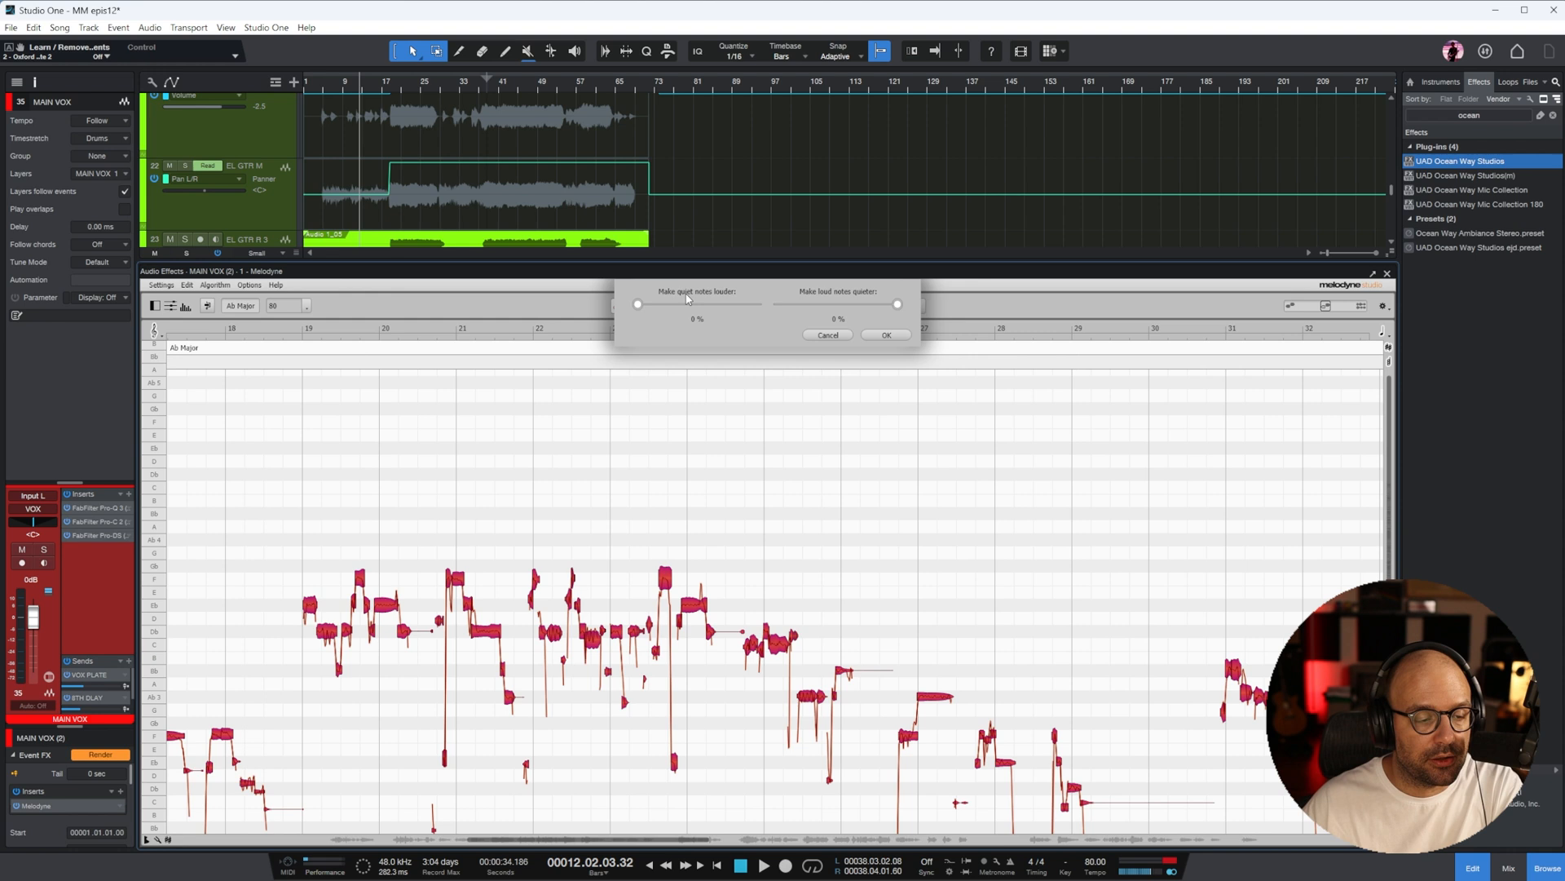
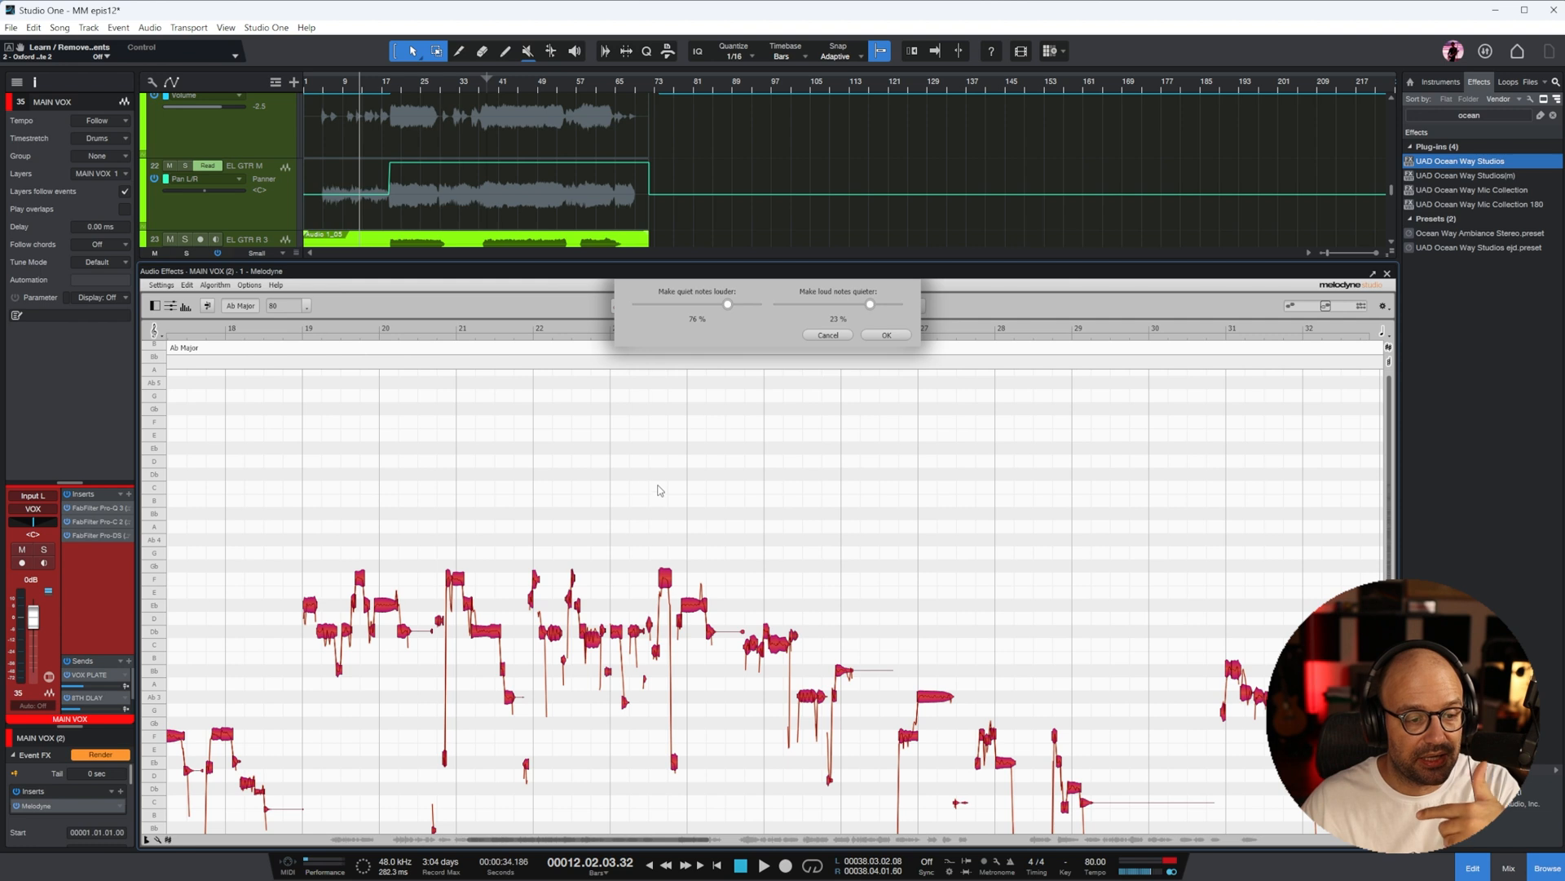
Apply the vocal levelling at 76% for quiet notes and 23% for loud notes, and close the Melodyne editor
click(886, 335)
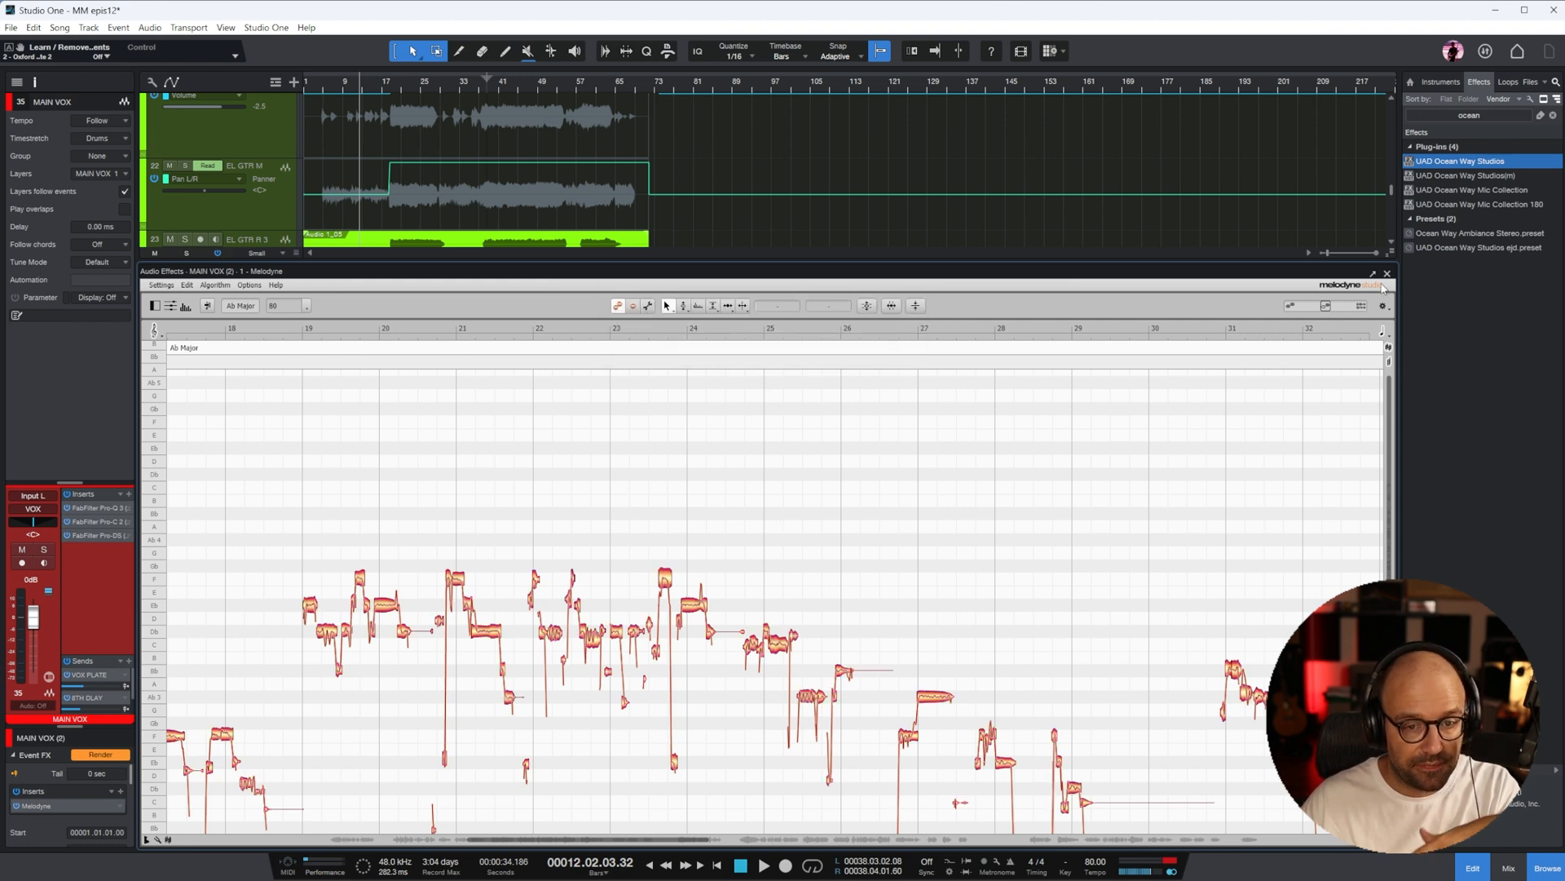
click(1388, 273)
Play the first verse from about bar 8 and set the MAIN VOX fader to -0.8 dB
drag(348, 85, 298, 153)
drag(322, 87, 675, 220)
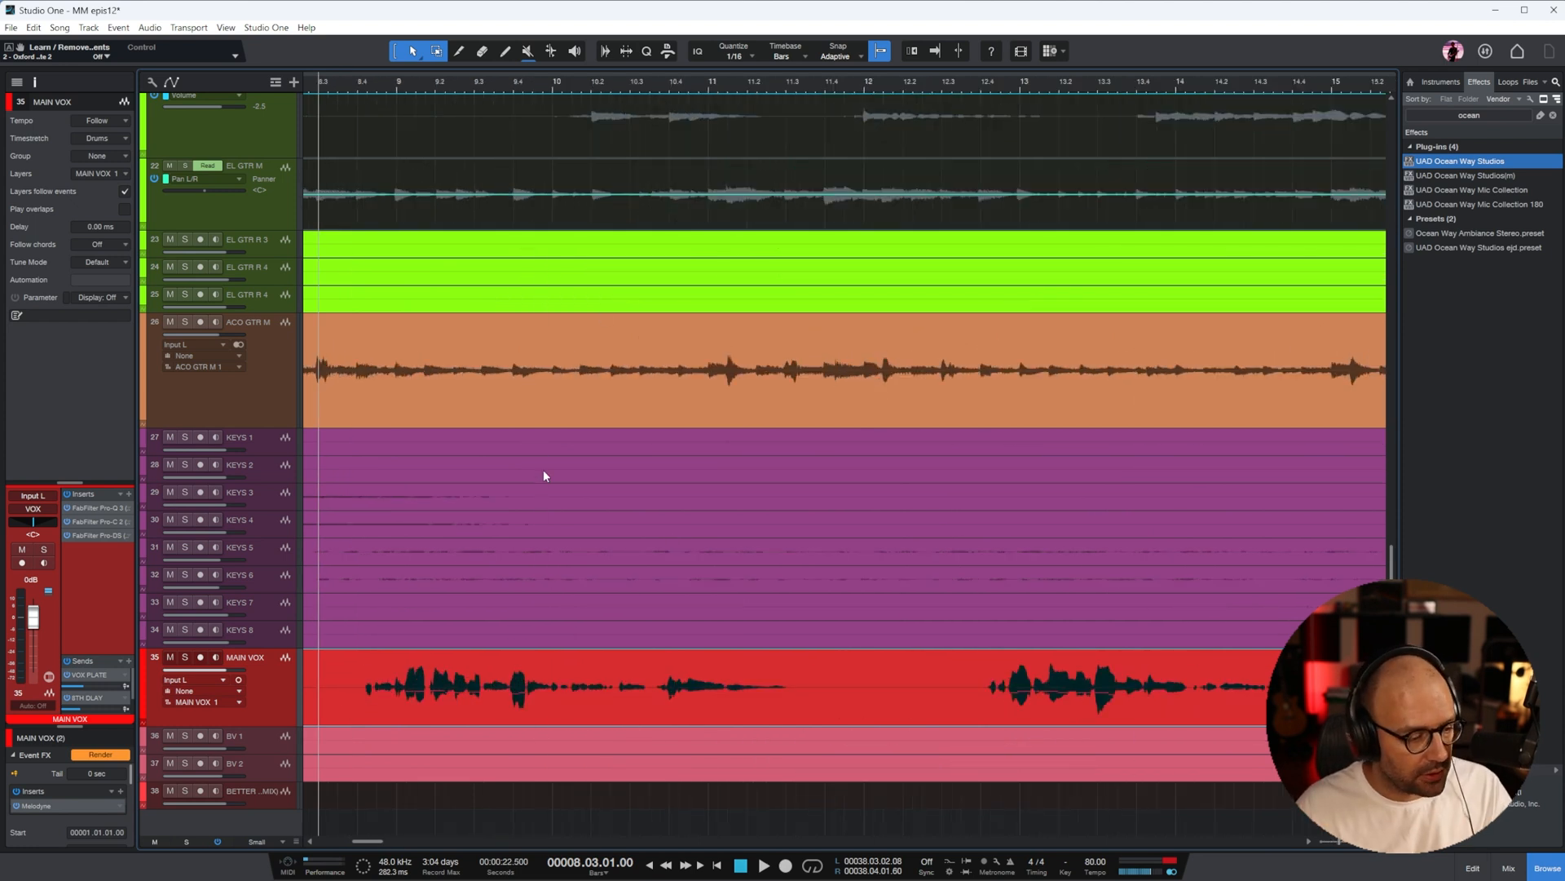
key(space)
key(w)
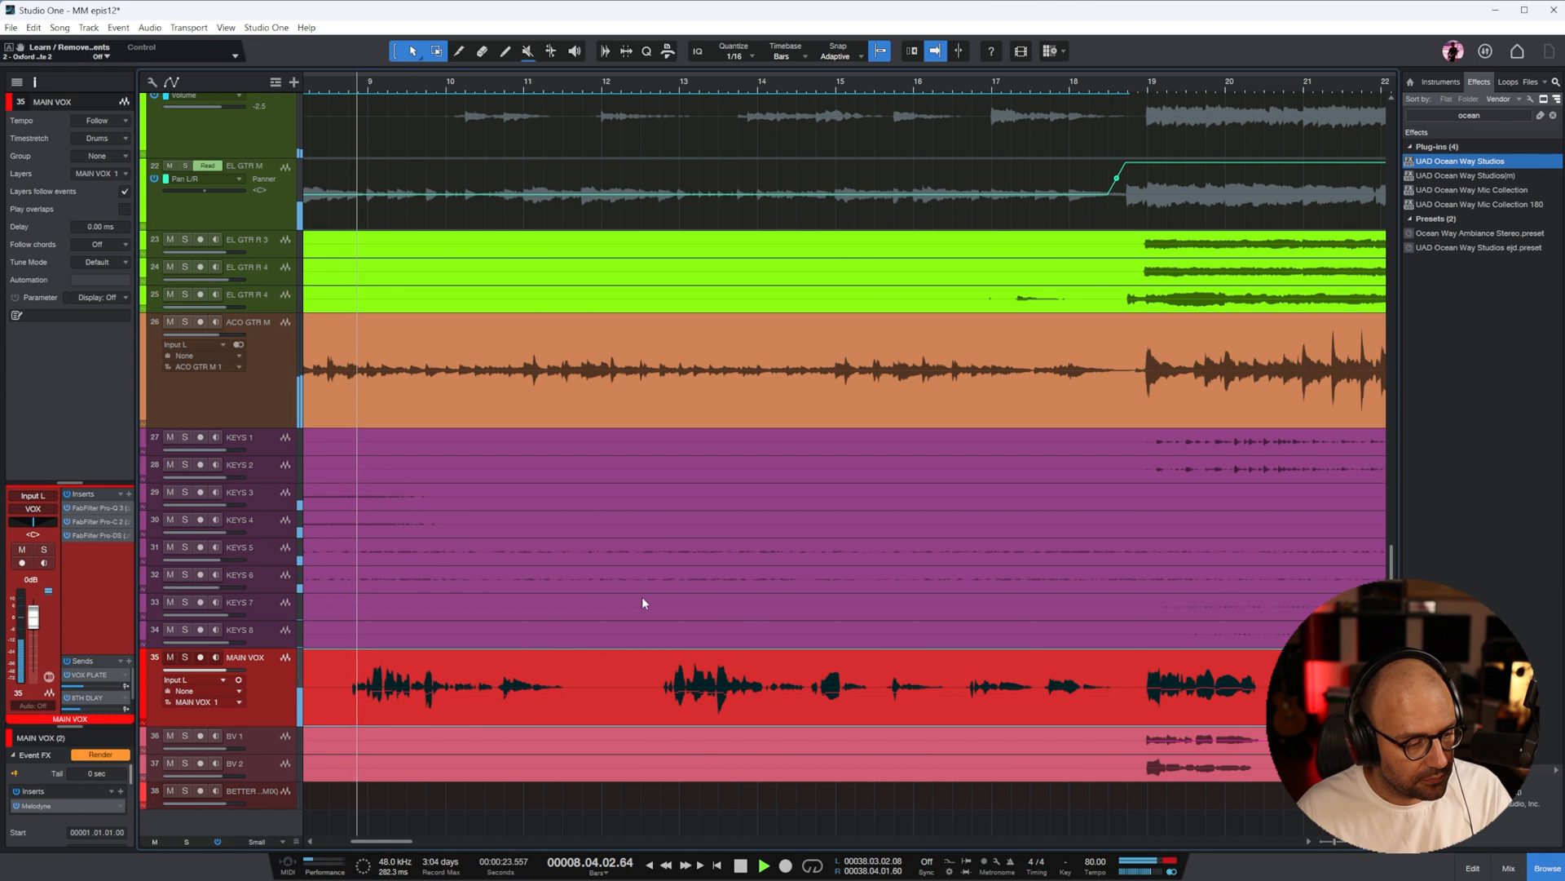
drag(33, 617, 32, 618)
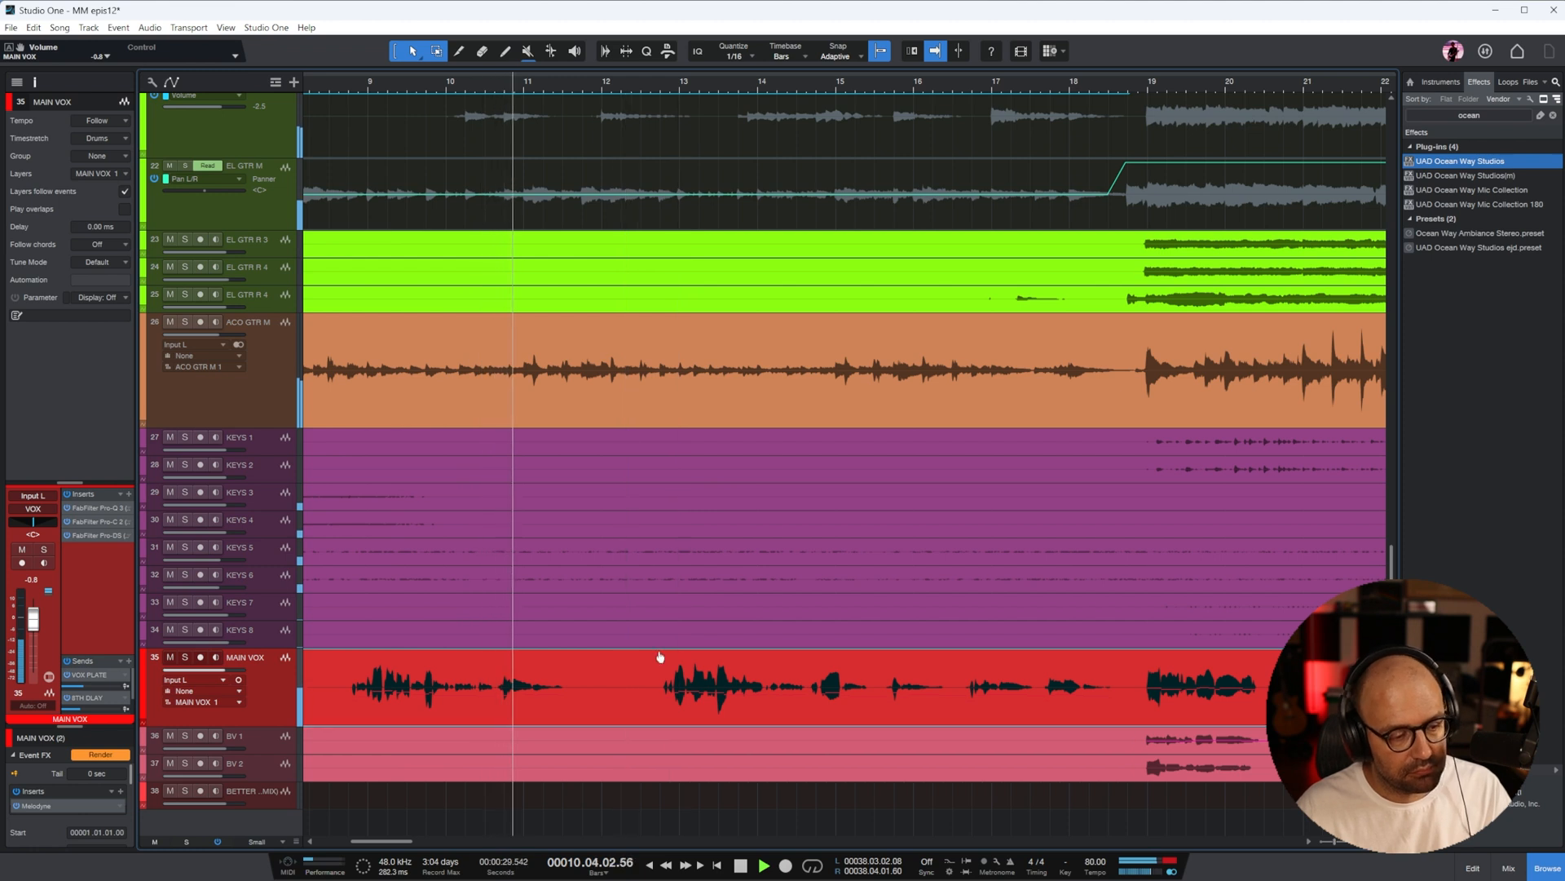
key(w)
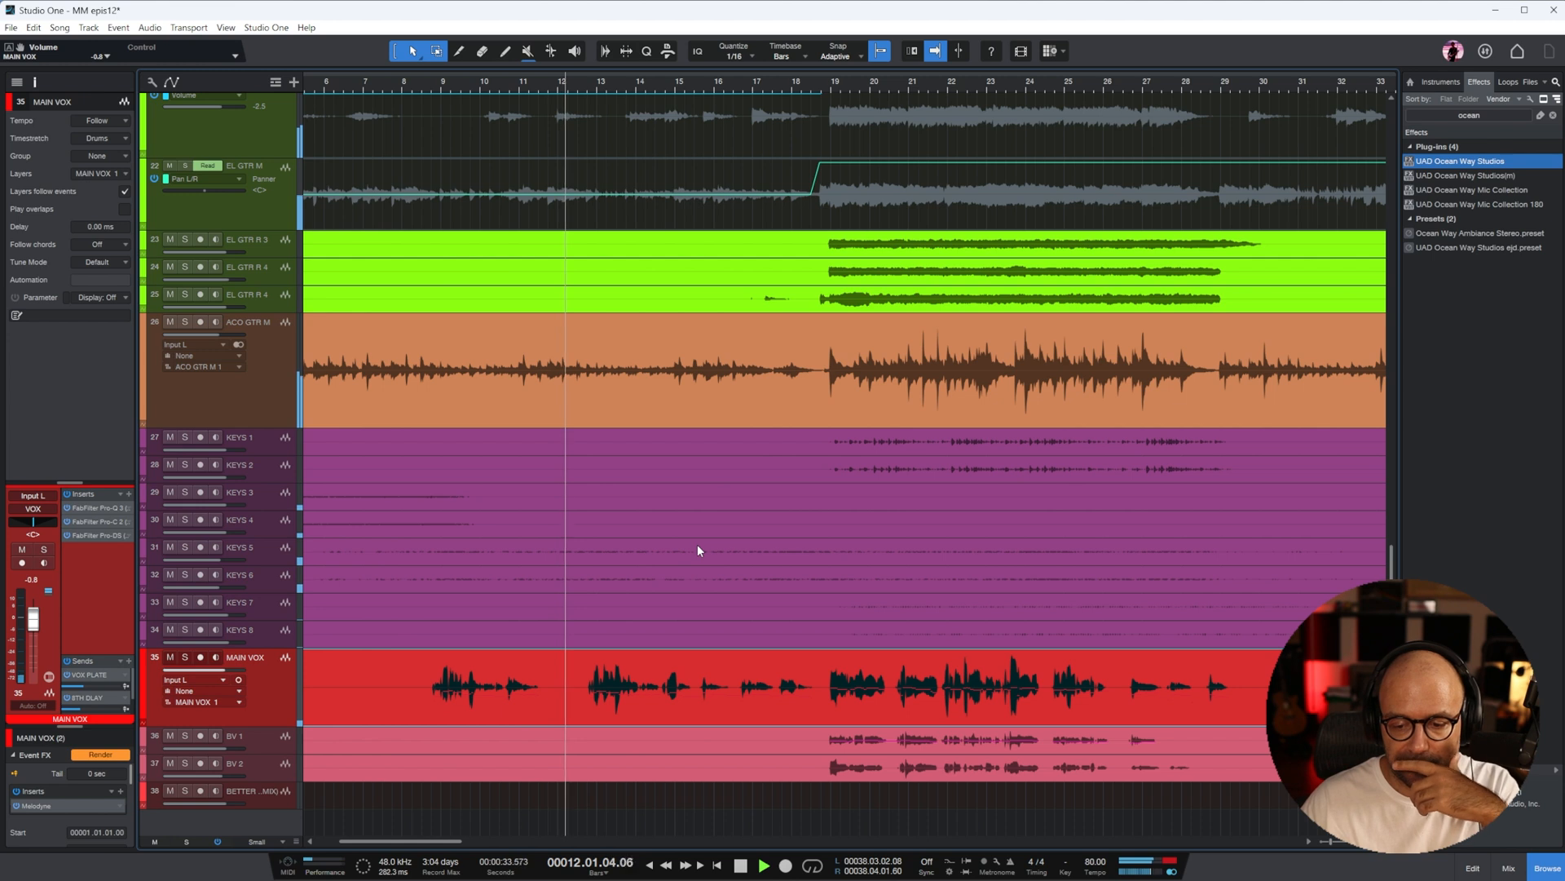
Remove the Melodyne event effect from the BGV 1_01 event on BV 1 and reselect the MAIN VOX event
right_click(920, 738)
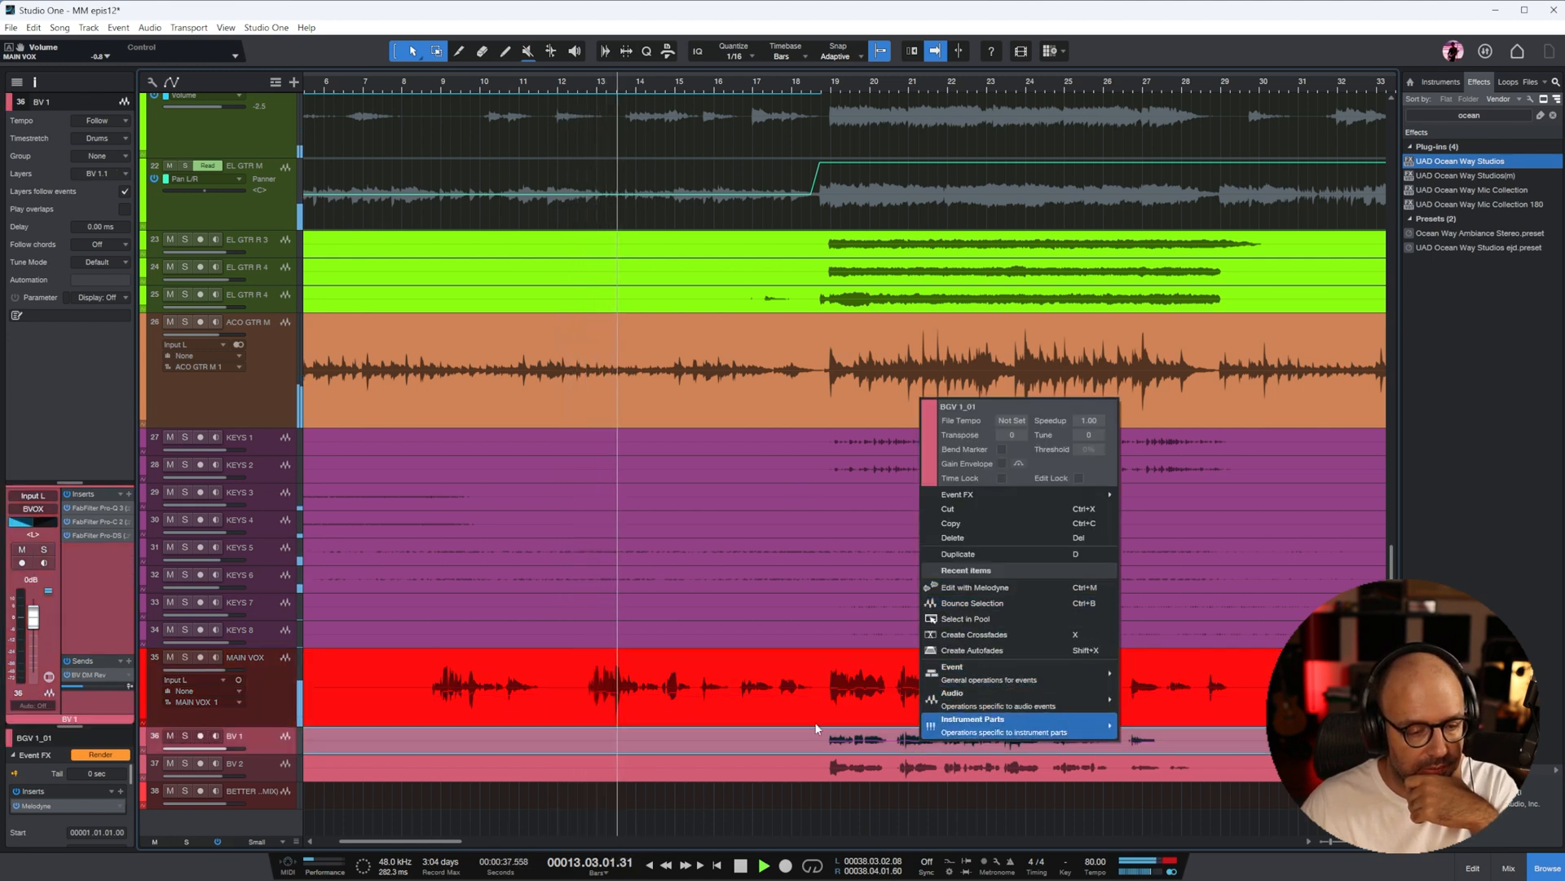
right_click(60, 806)
click(65, 808)
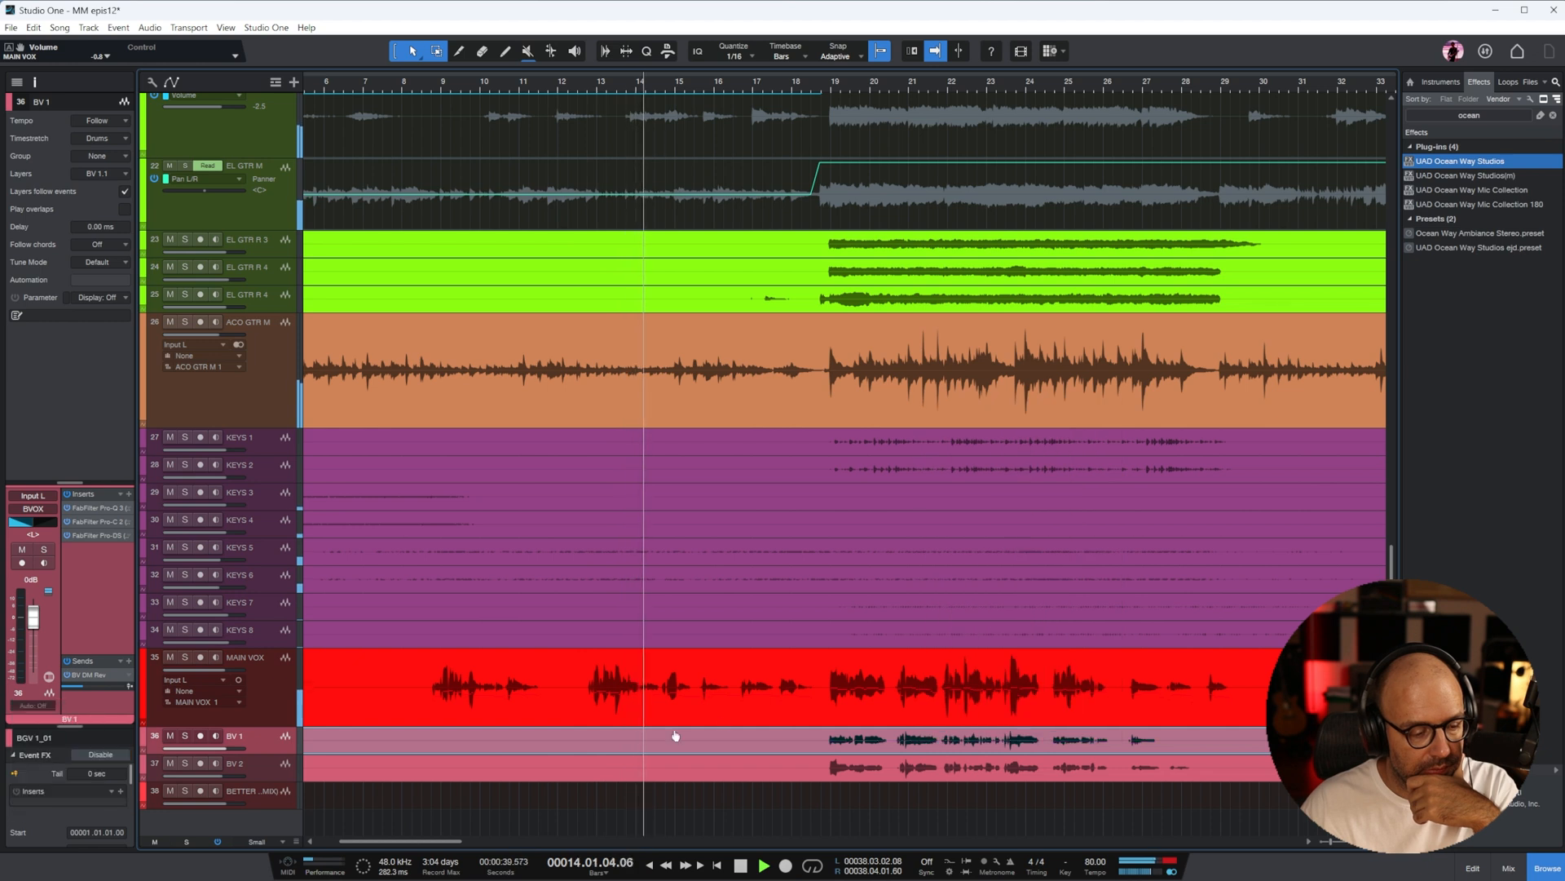
click(829, 709)
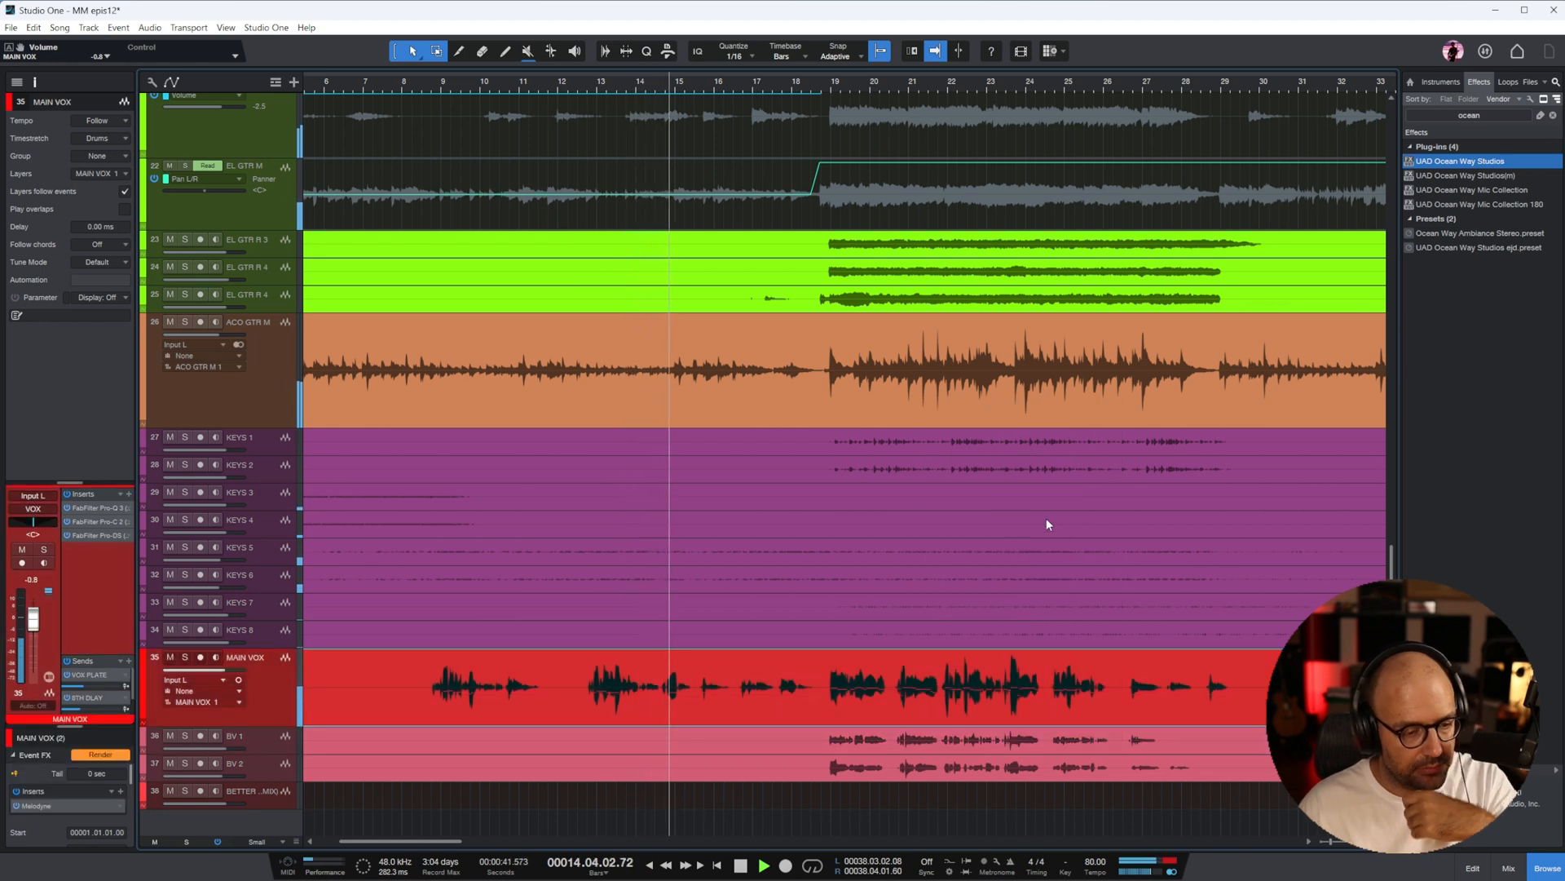
Show the whole song and raise the event volume of both JUNO PAD clips on KEYS 5 and KEYS 6
key(z)
click(628, 554)
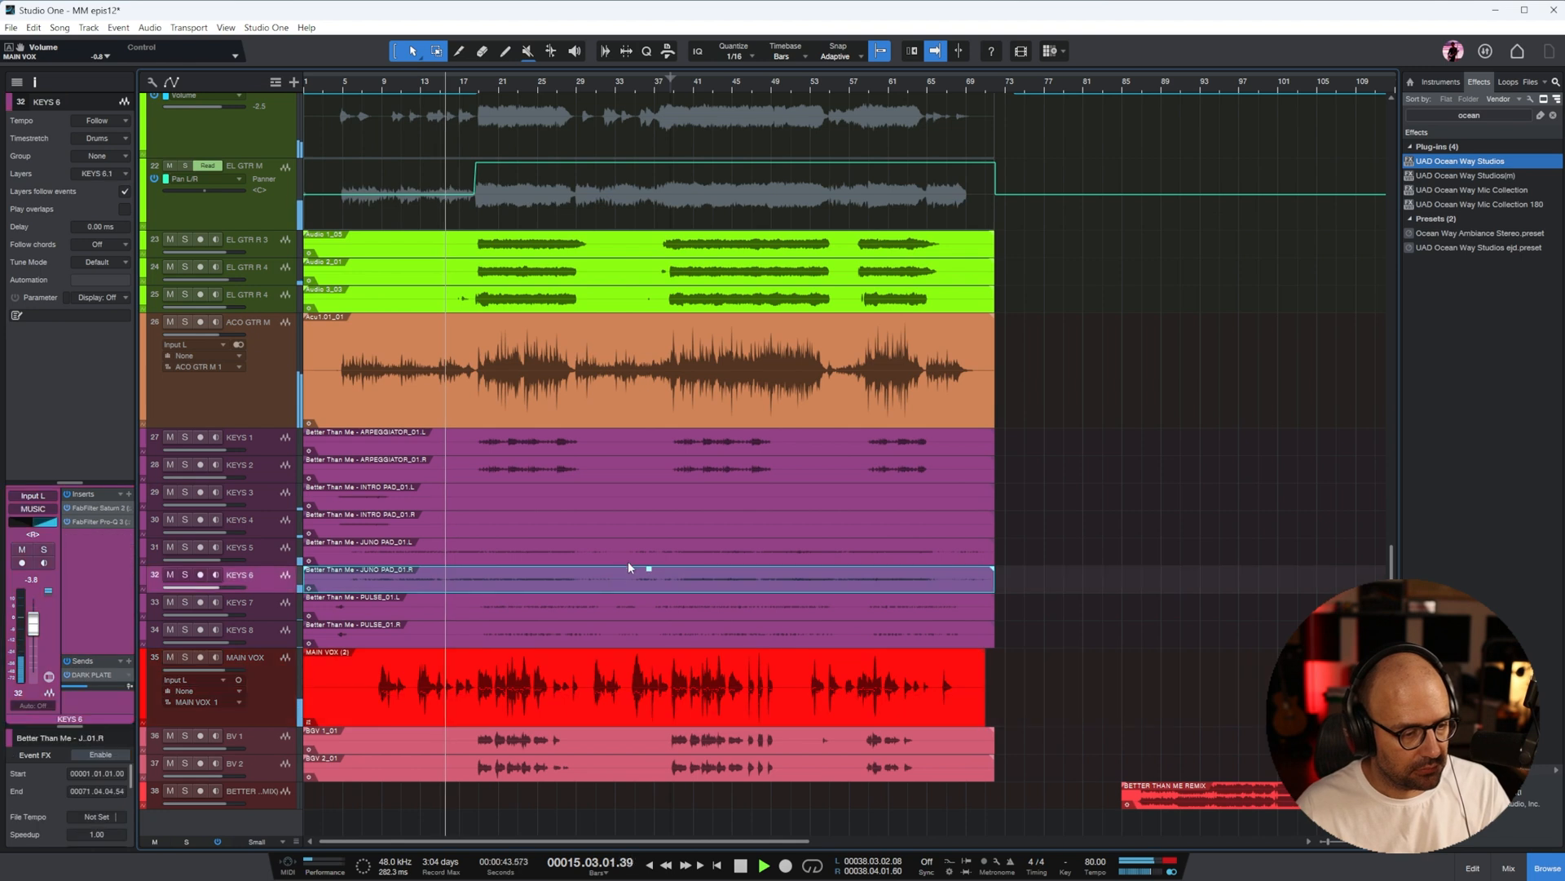
drag(650, 545, 653, 499)
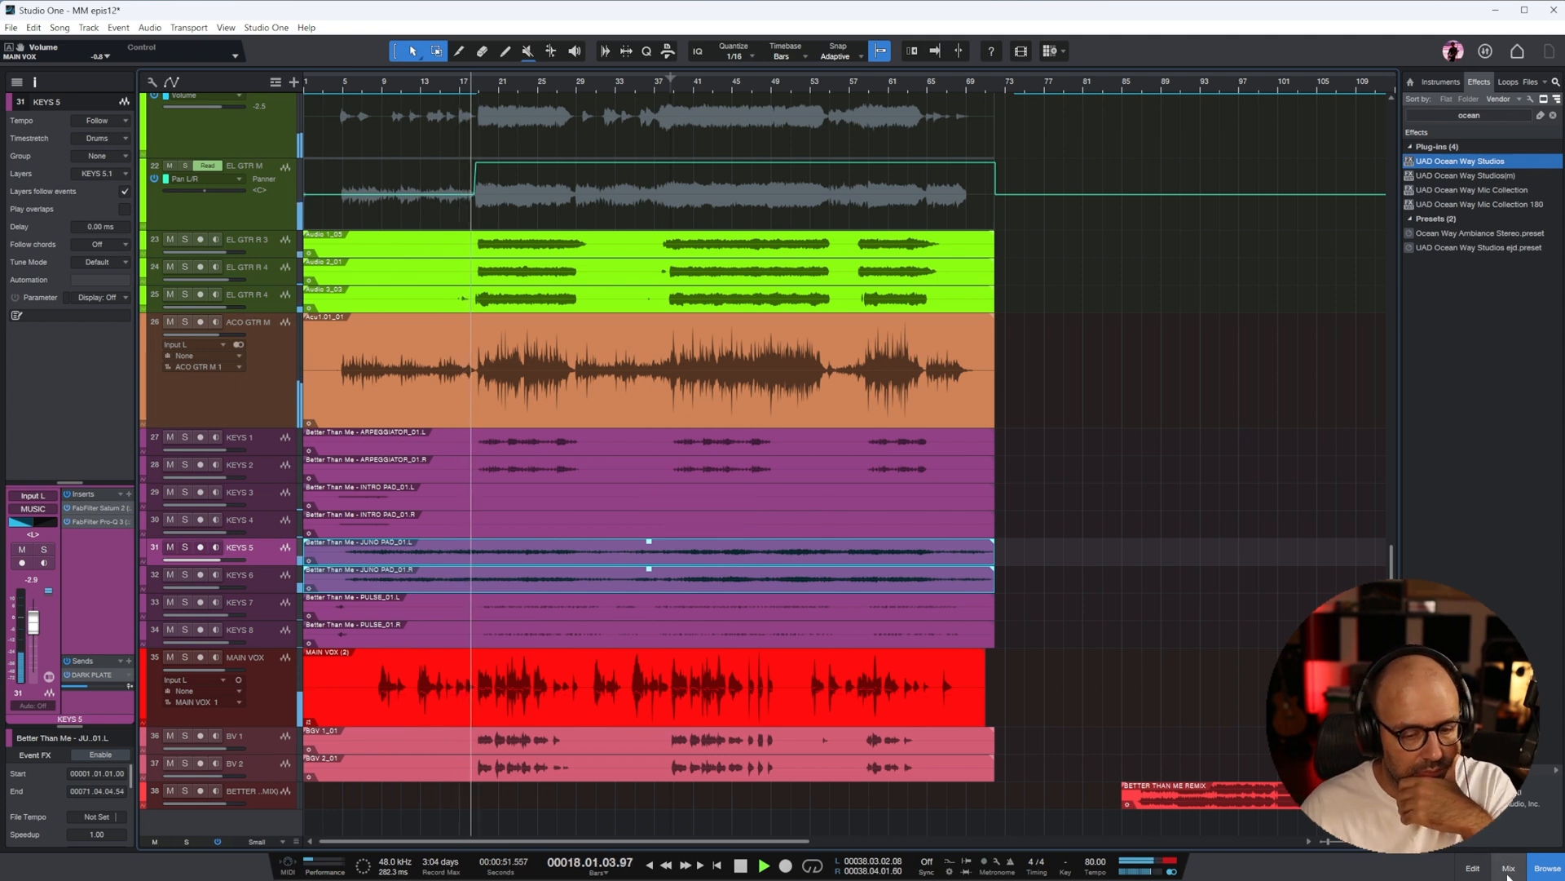
Show the mixer and raise the VOX bus fader to +4.2 dB
key(F3)
drag(854, 842, 960, 844)
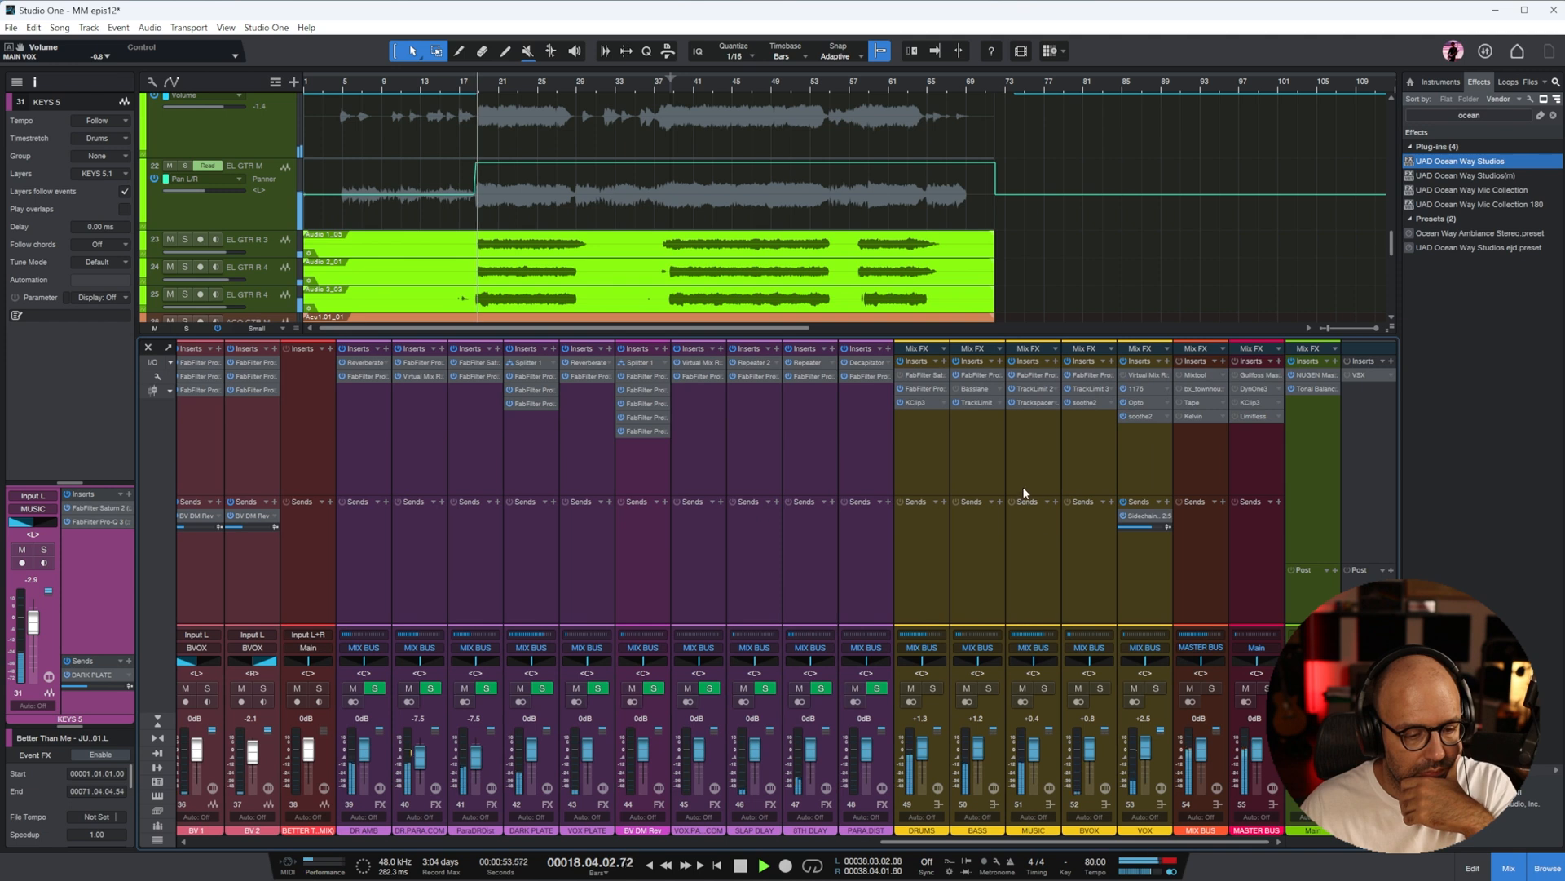
drag(1062, 846, 1095, 843)
scroll(1139, 756, left, 1)
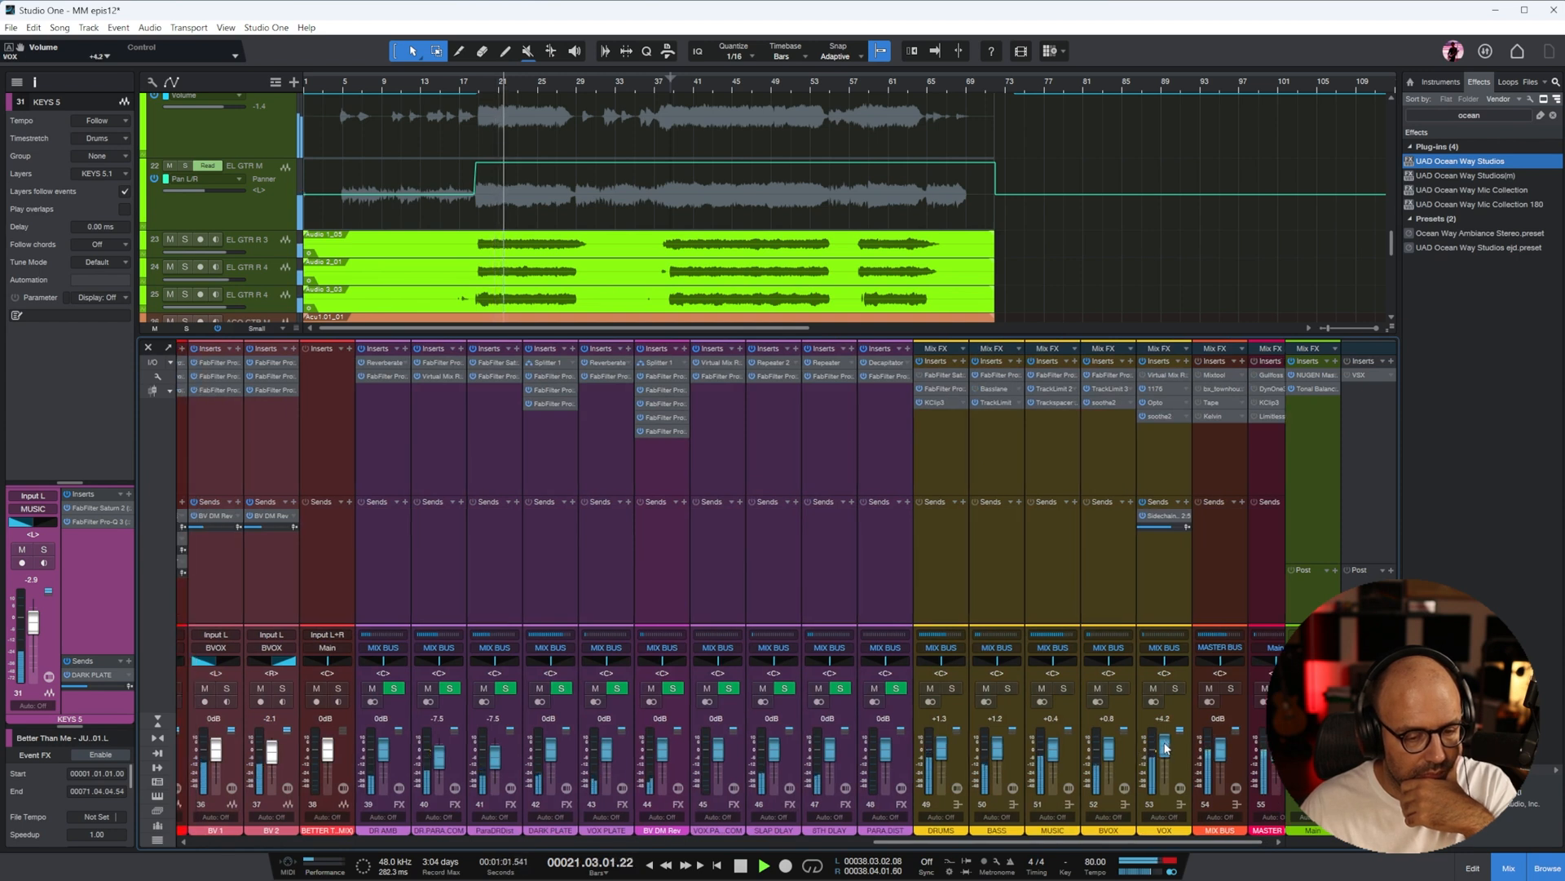
Set the drum faders to -8.3 dB for SNARE T, -11.7 dB for SNARE B and -6.3 dB for KICK
drag(1077, 845, 383, 844)
drag(426, 761, 427, 765)
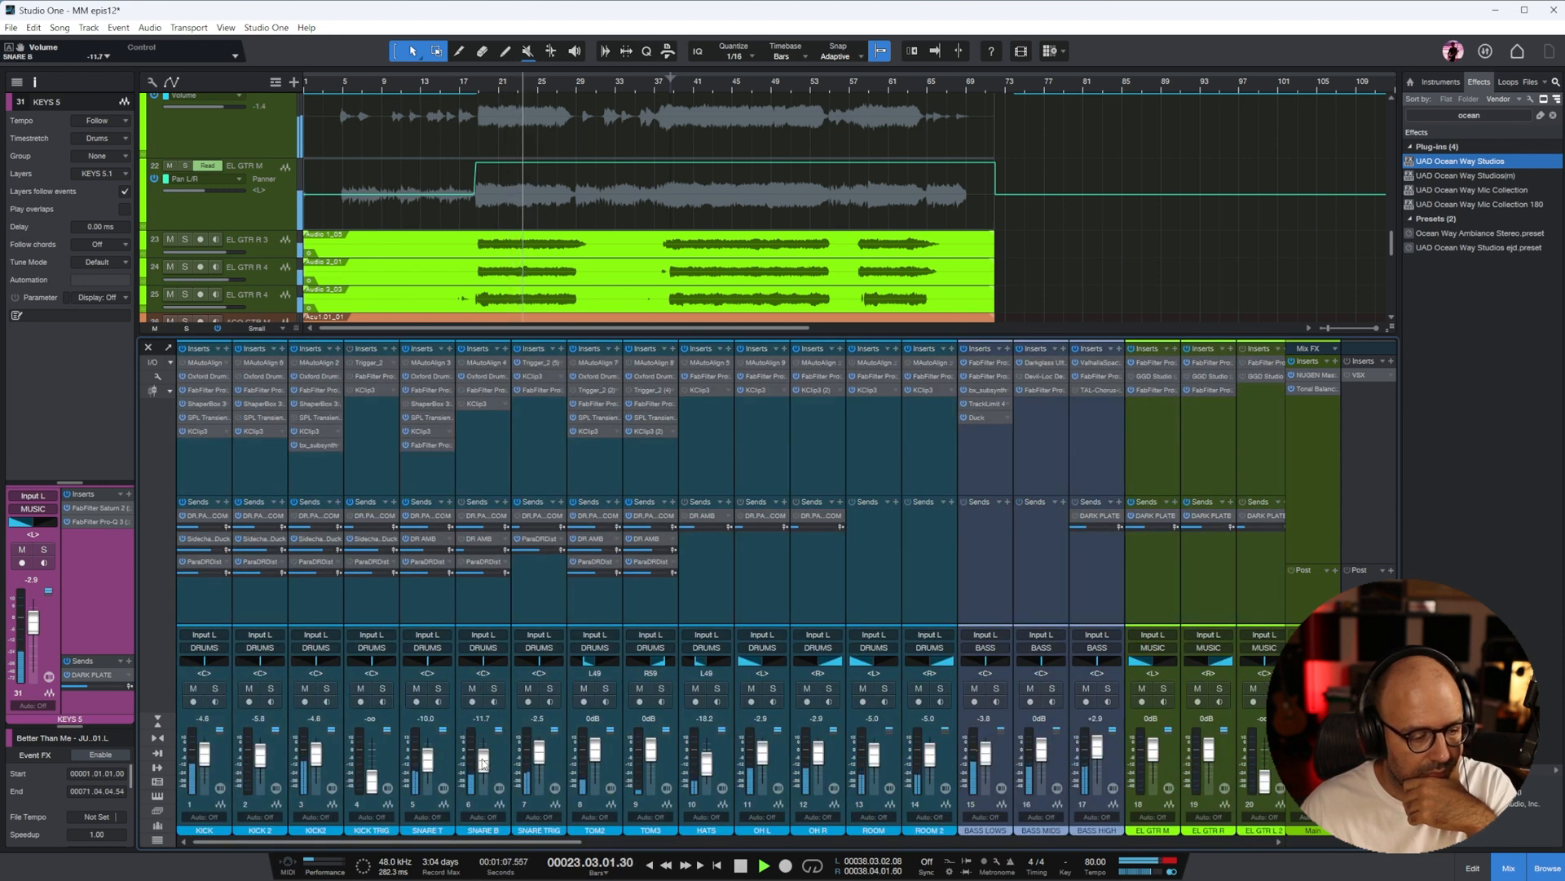
drag(210, 755, 208, 761)
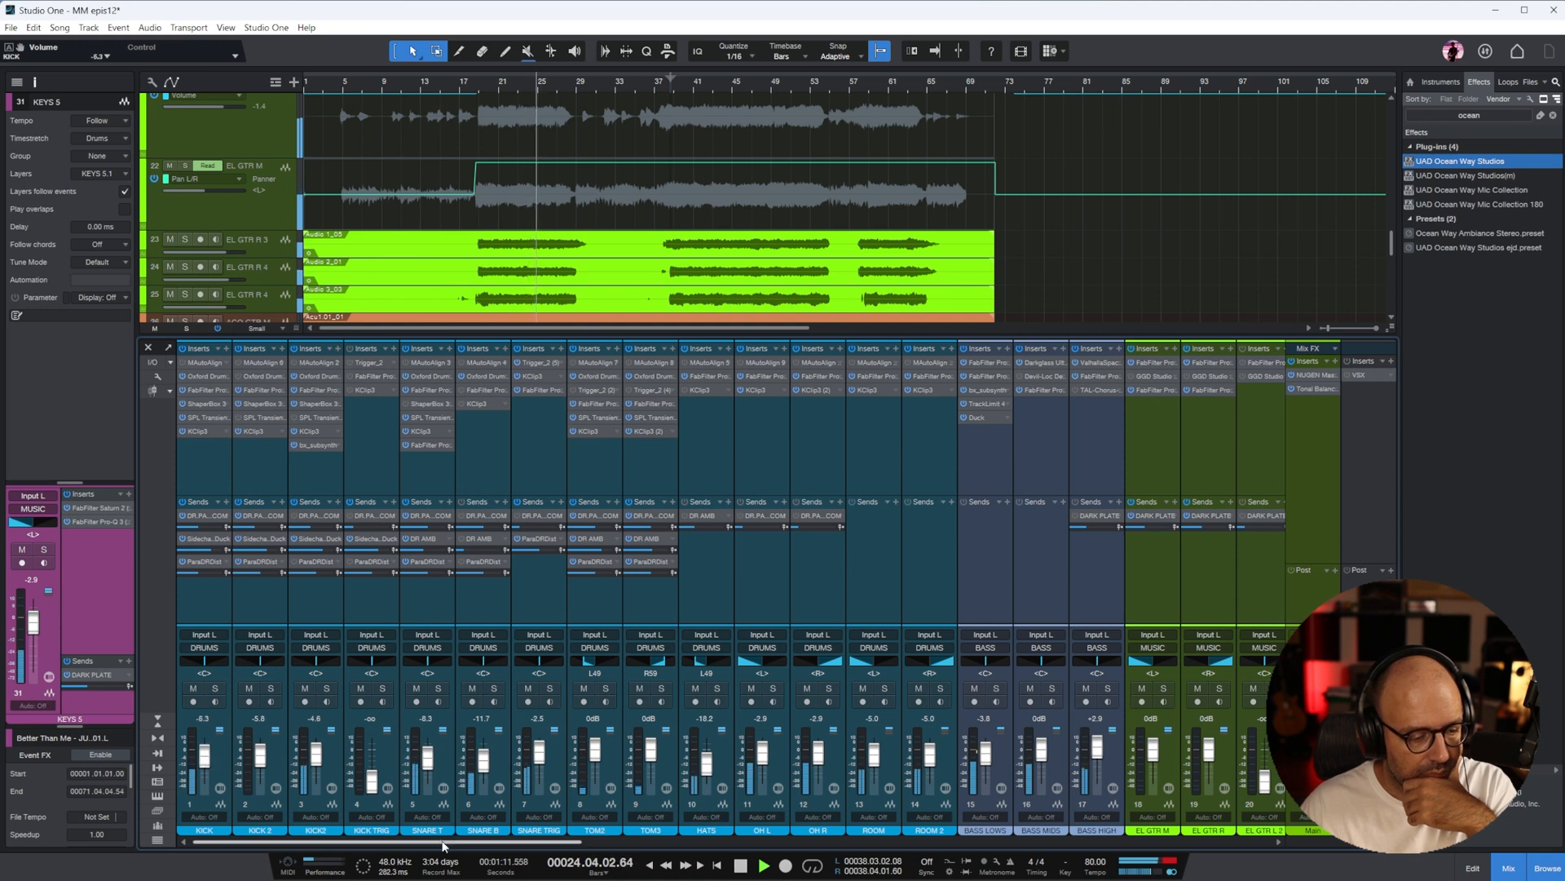
Copy the middle section of the inside kick recording onto the KICK TRIG track and delete the intermediate copy on KICK 2
click(249, 453)
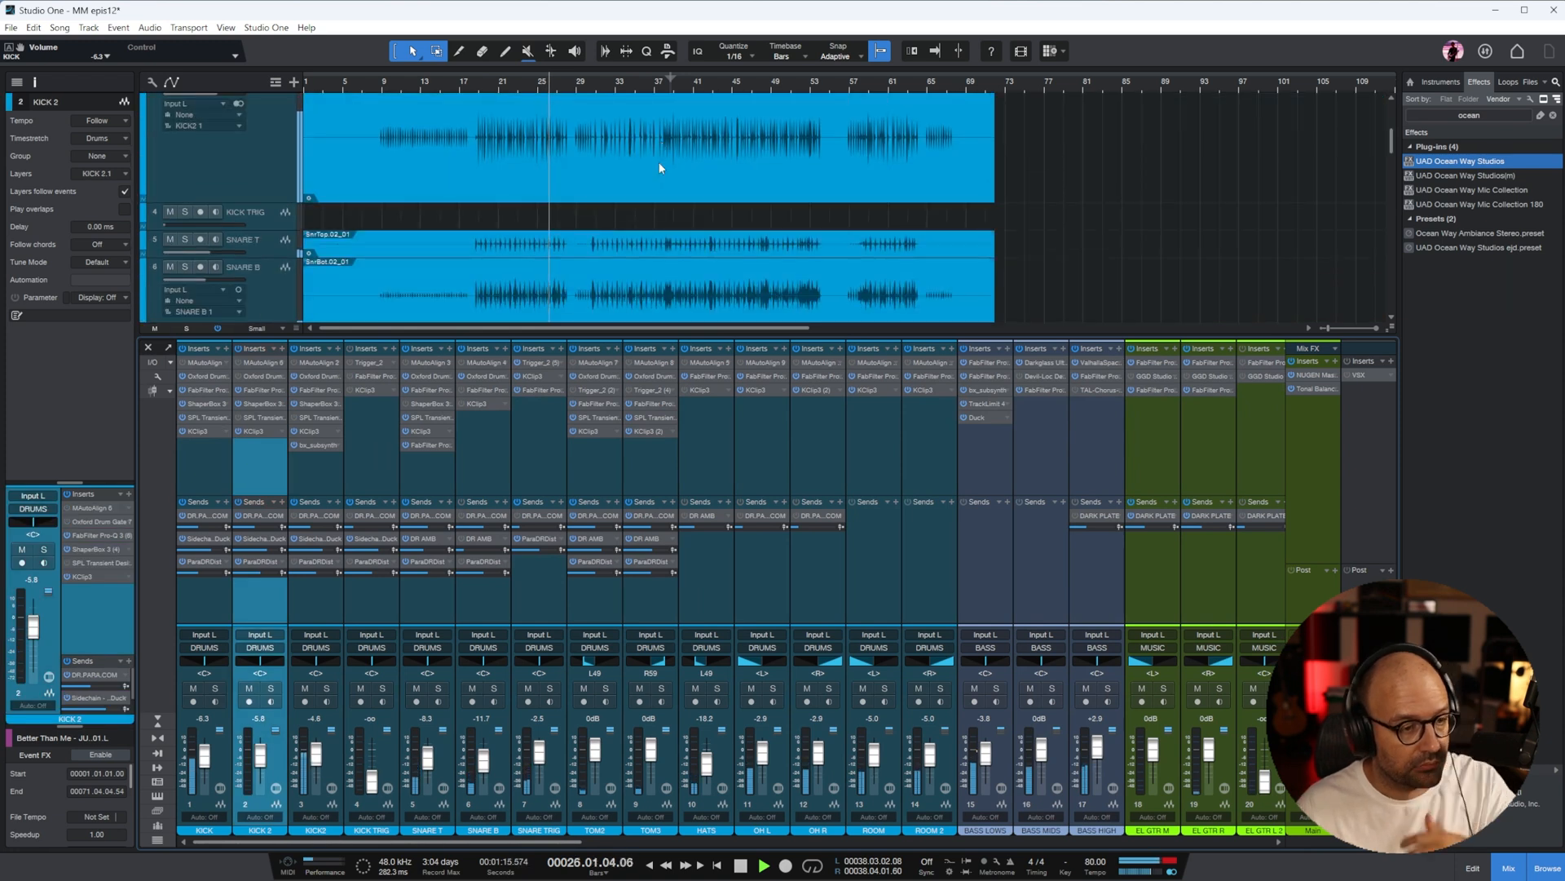
scroll(649, 174, up, 2)
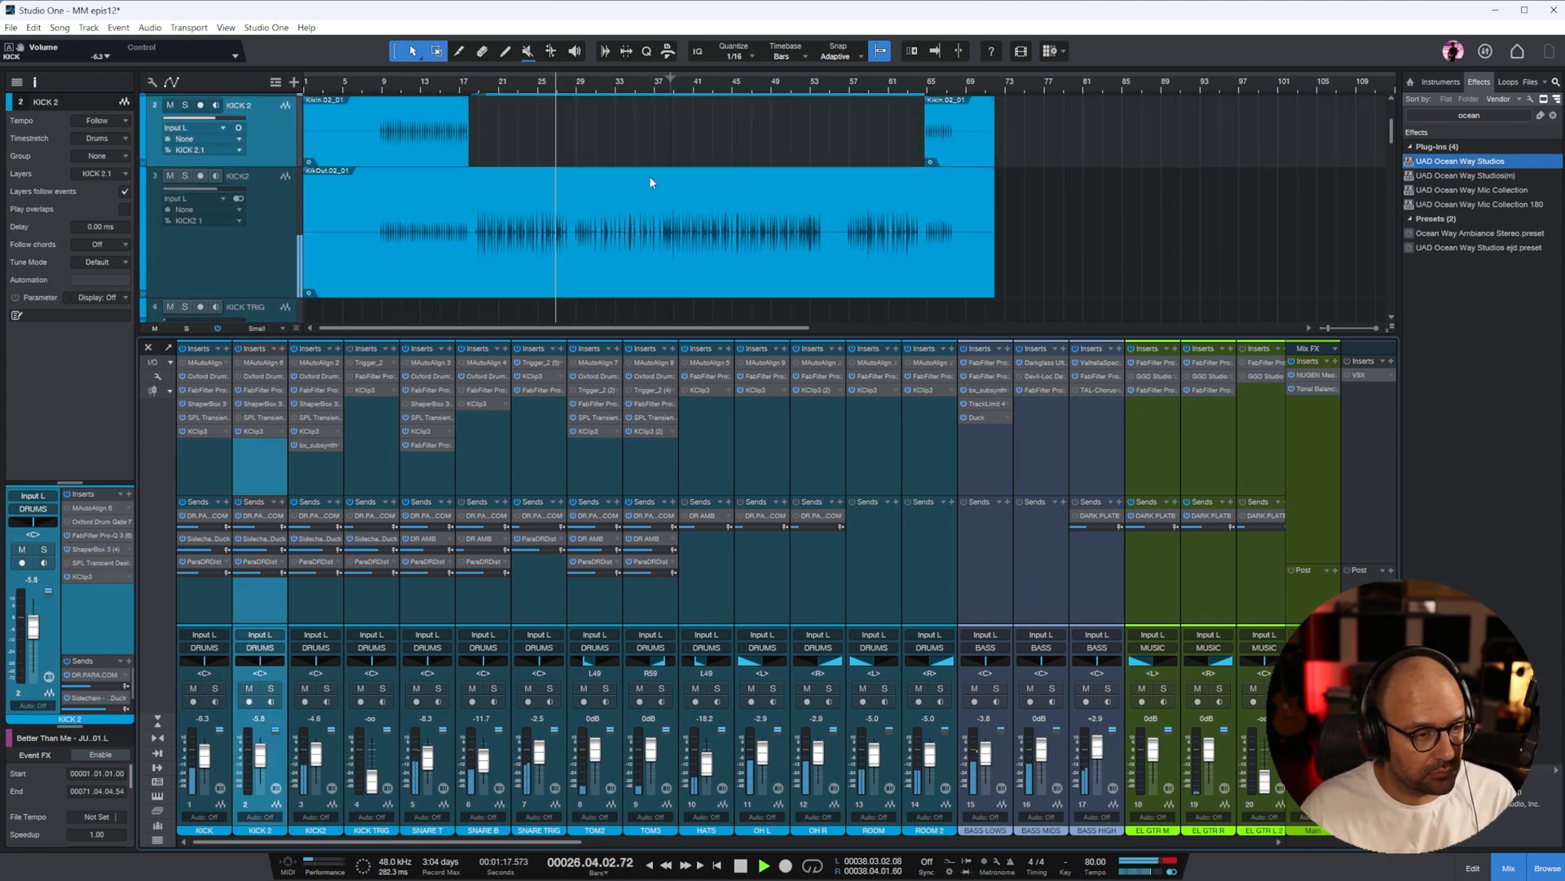
drag(618, 163, 621, 166)
scroll(623, 168, down, 2)
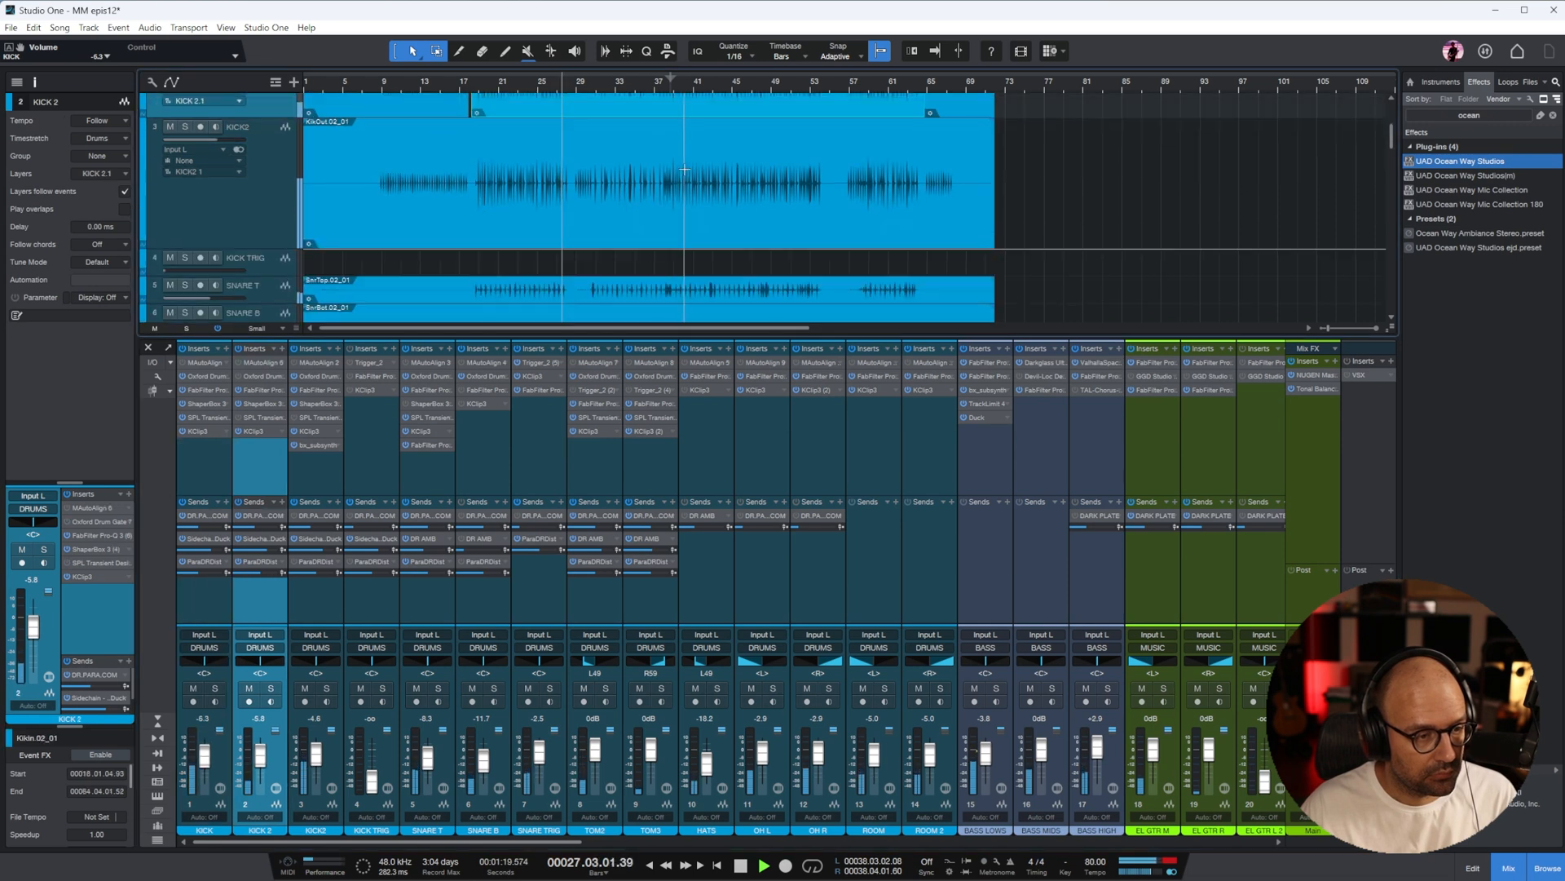
drag(639, 106, 634, 264)
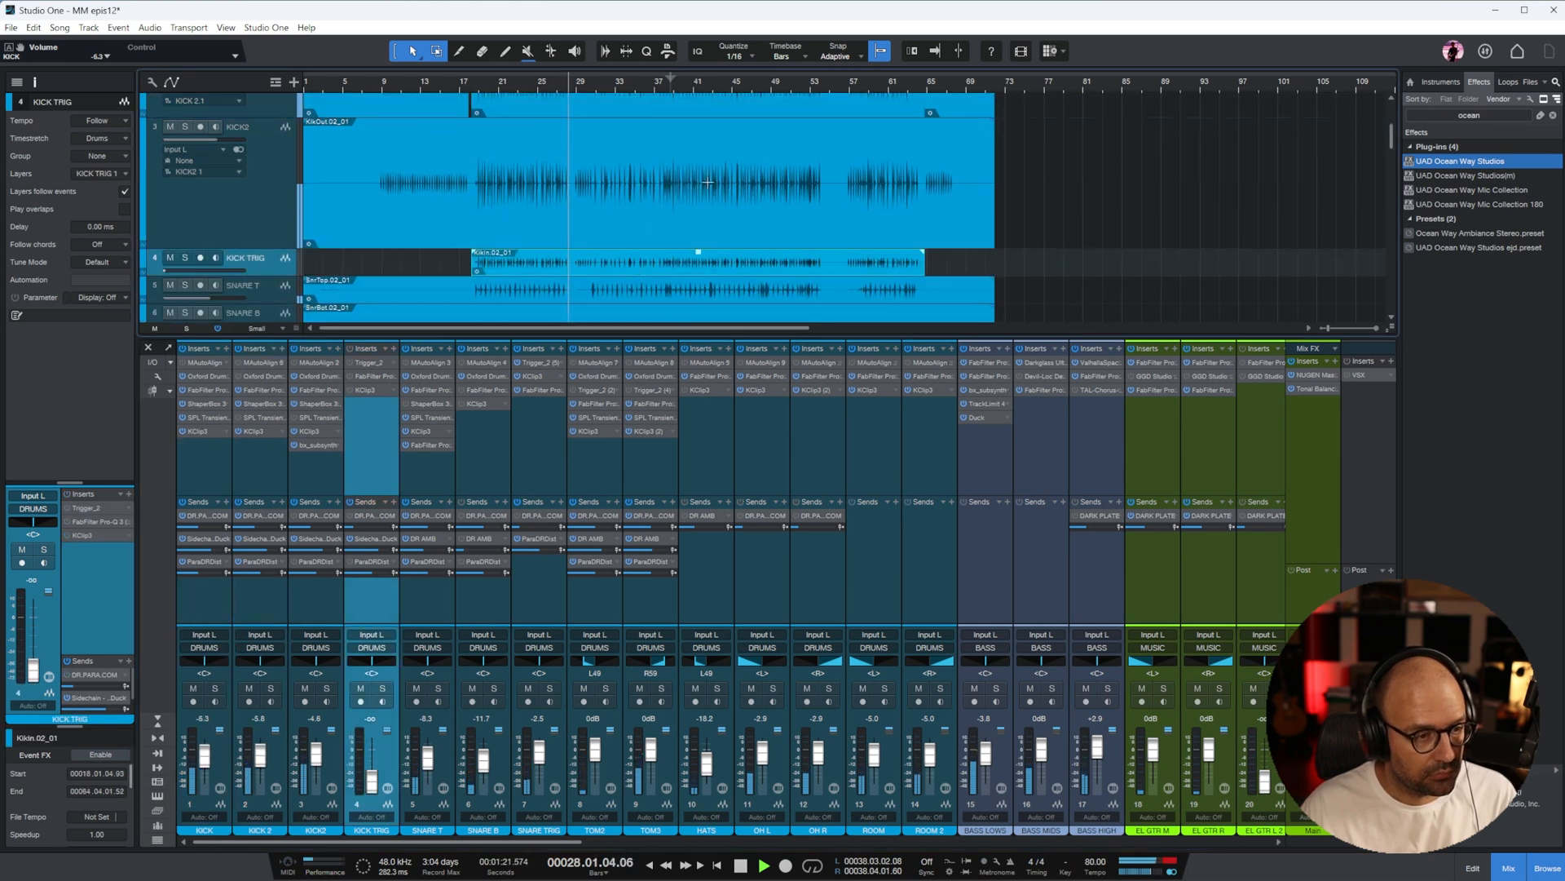
scroll(708, 182, up, 2)
click(639, 179)
key(Delete)
scroll(731, 181, down, 5)
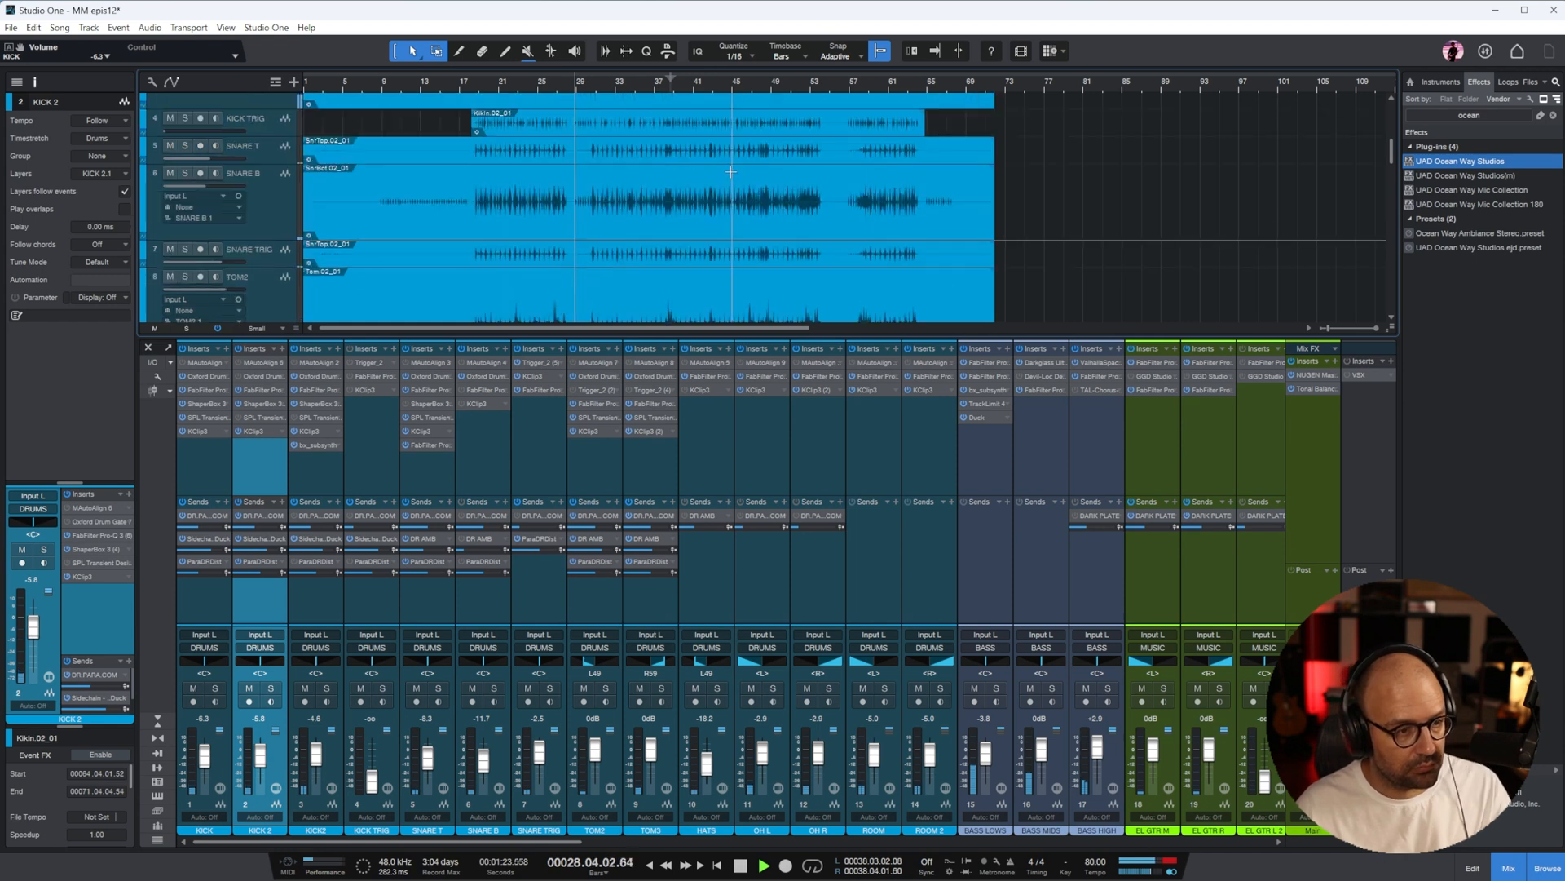
Enlarge the KICK TRIG track and bring its fader up to -2.9 dB
drag(282, 136, 286, 260)
click(241, 224)
alt+click(223, 131)
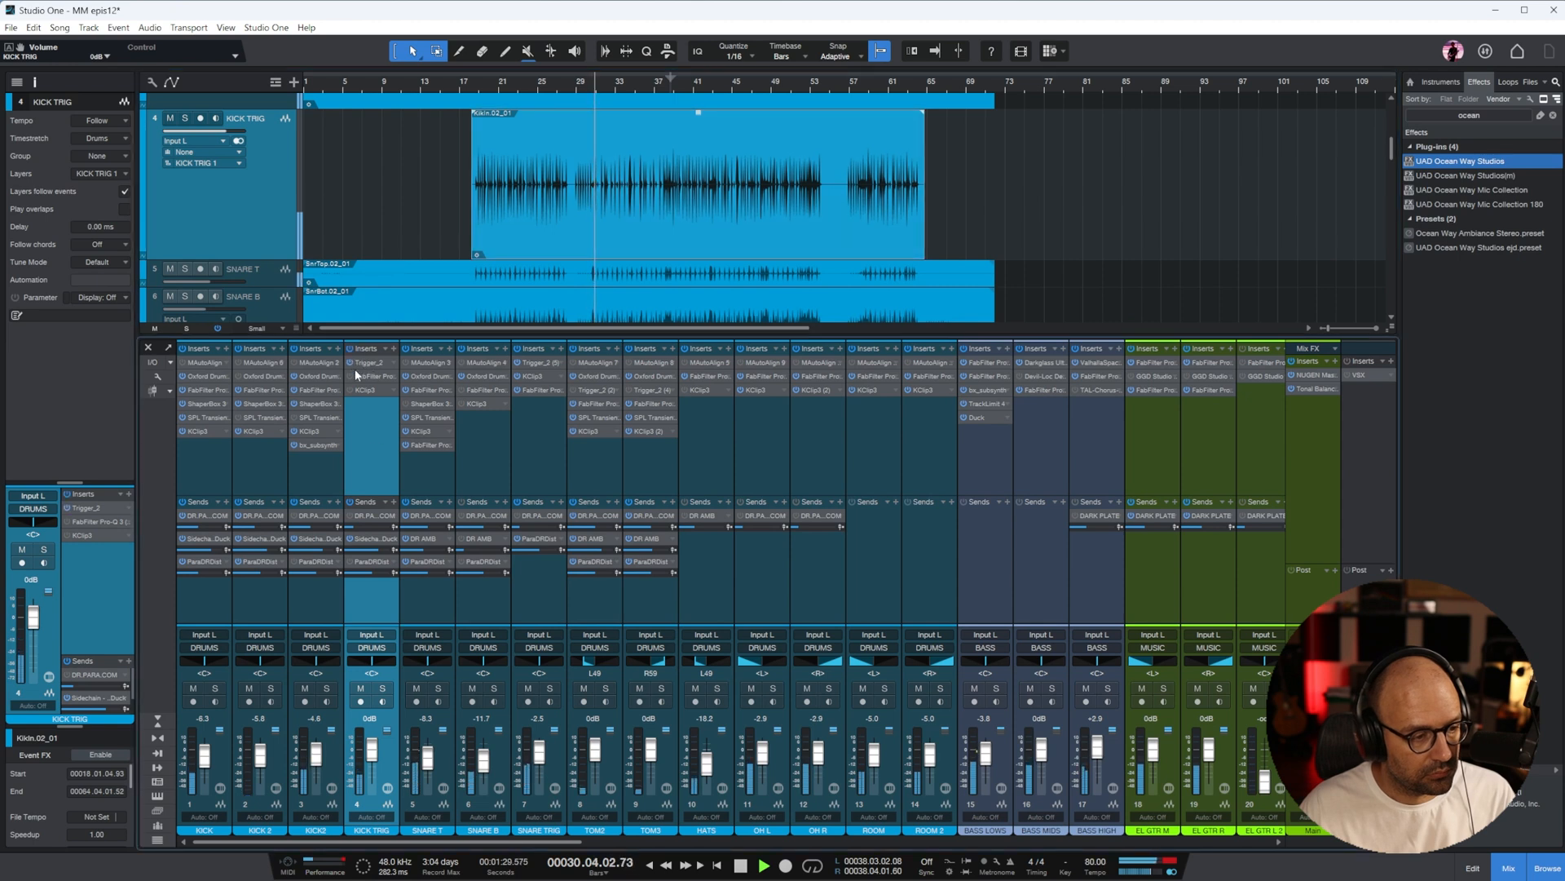
drag(371, 751, 371, 753)
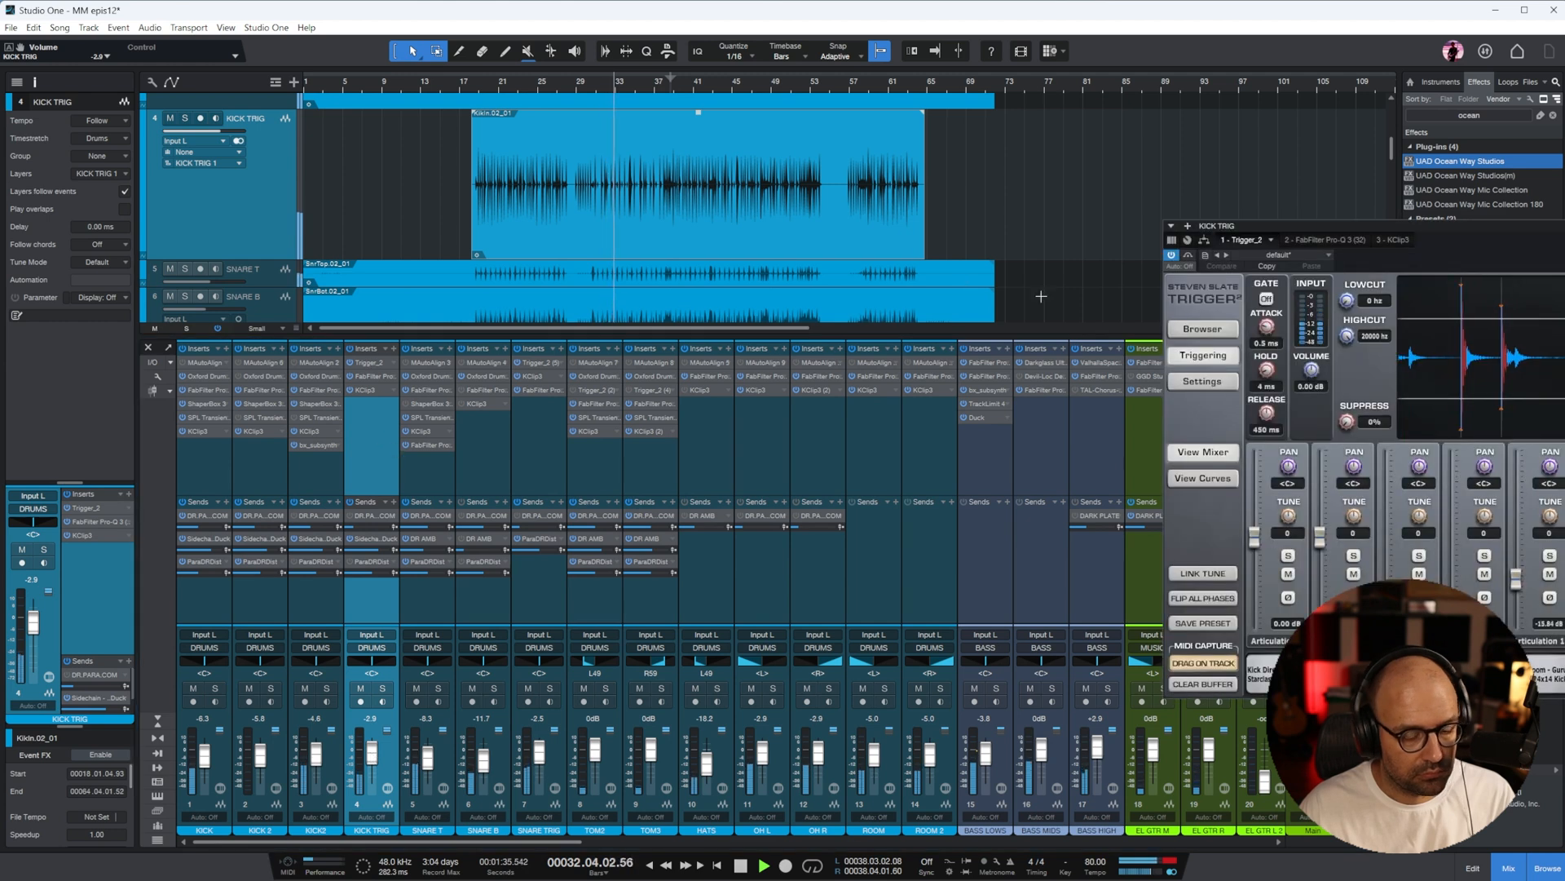
Balance the Tama kick samples in Trigger 2, with Kick Direct at -1.33 dB and Kick Sub at 2.43 dB
drag(1521, 226, 869, 270)
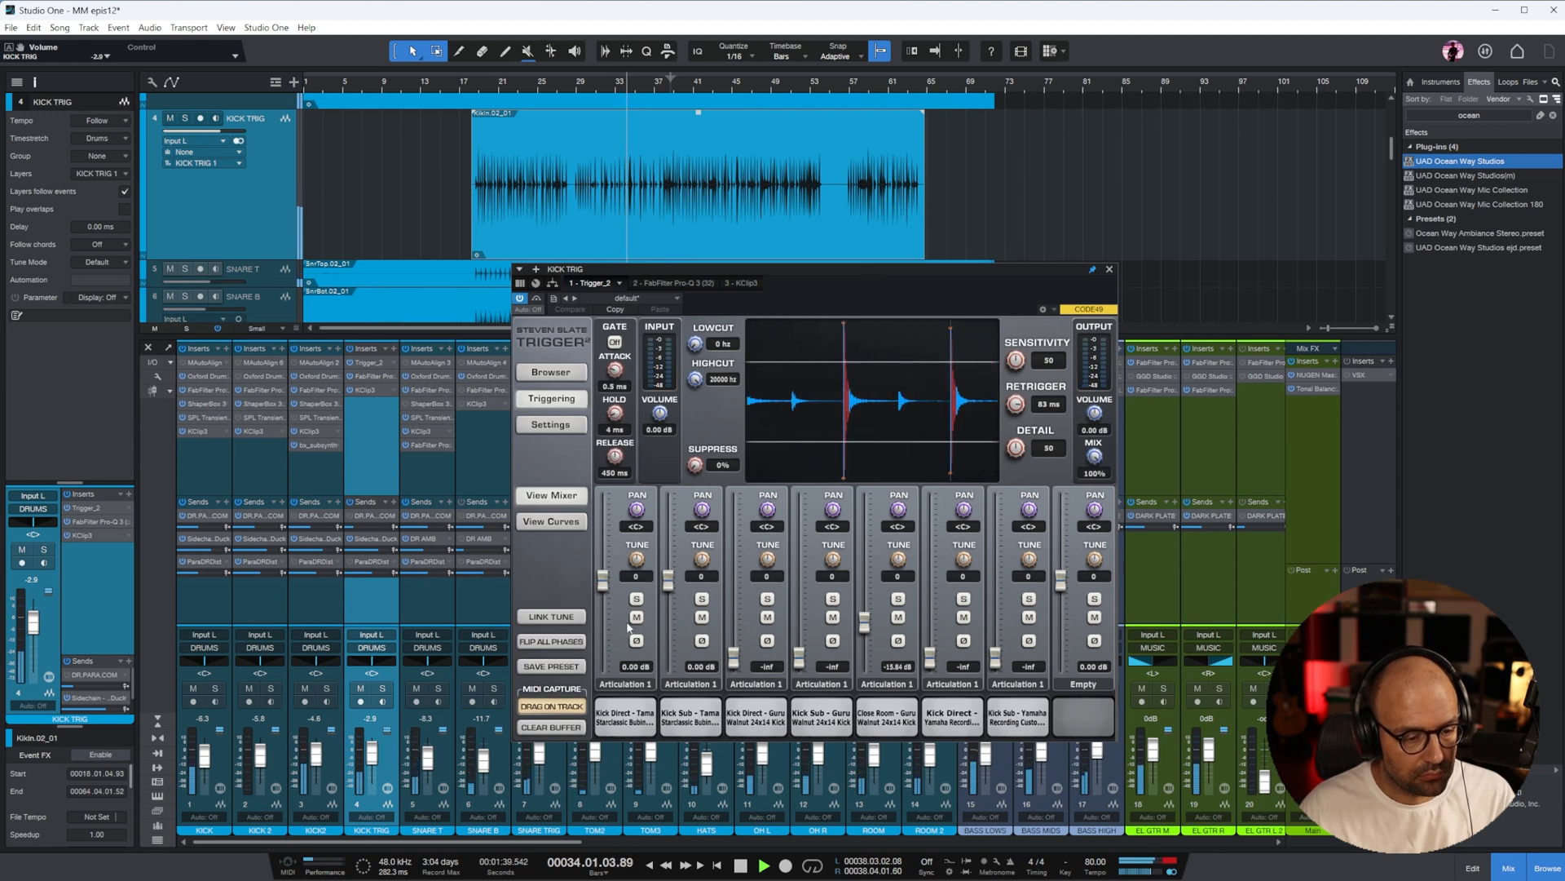
drag(667, 582, 602, 587)
Rebalance the kick faders to -18.9 dB for KICK2, -7.6 dB for KICK and -2.1 dB for KICK TRIG
drag(316, 755, 317, 763)
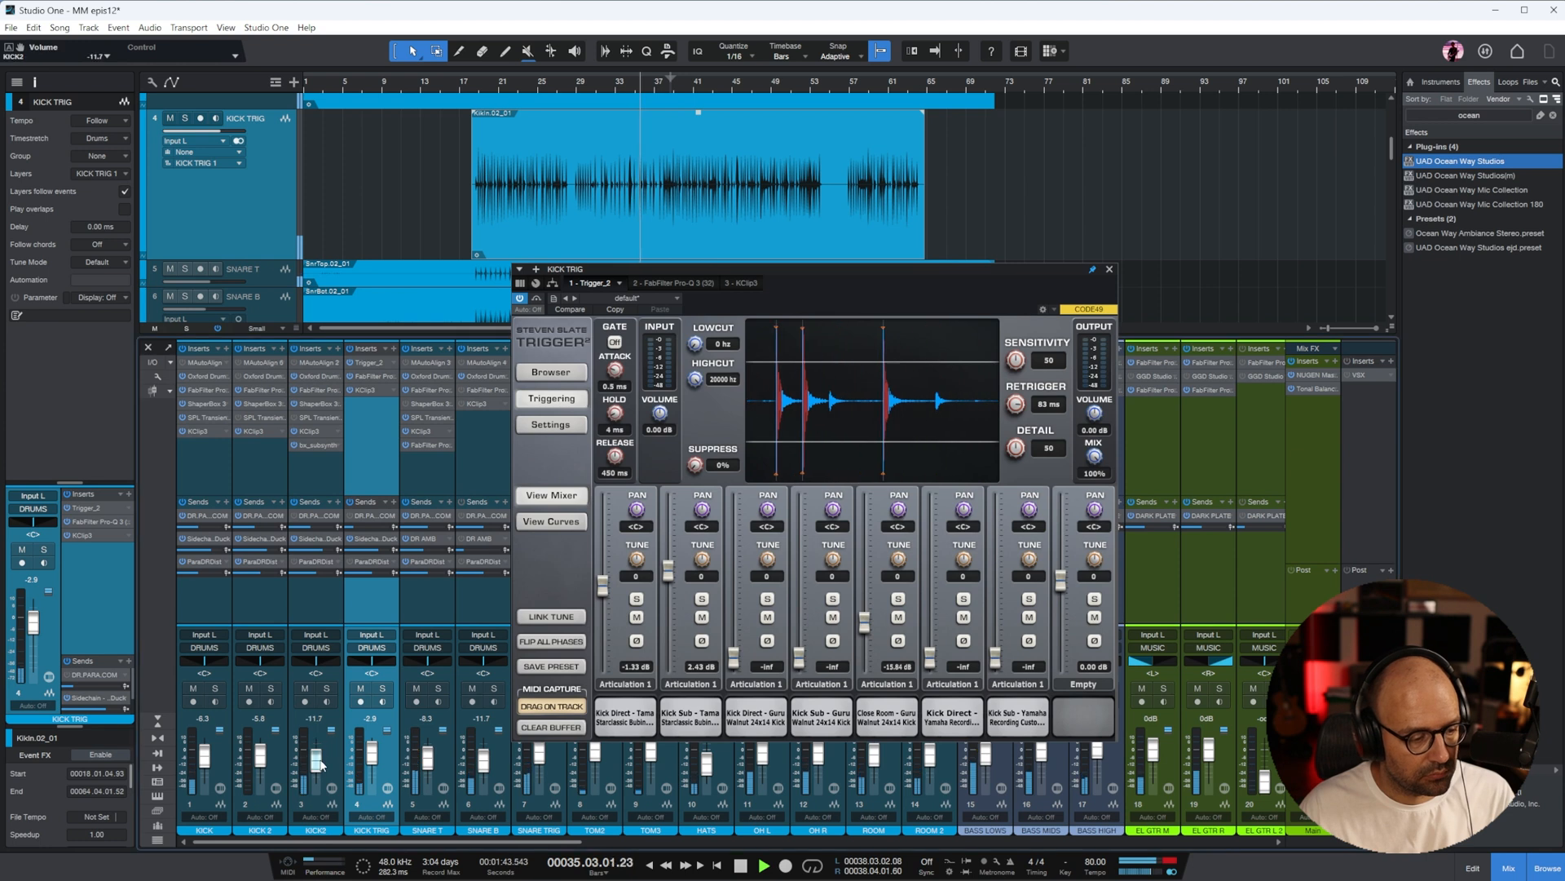
drag(205, 757, 204, 763)
drag(372, 755, 372, 754)
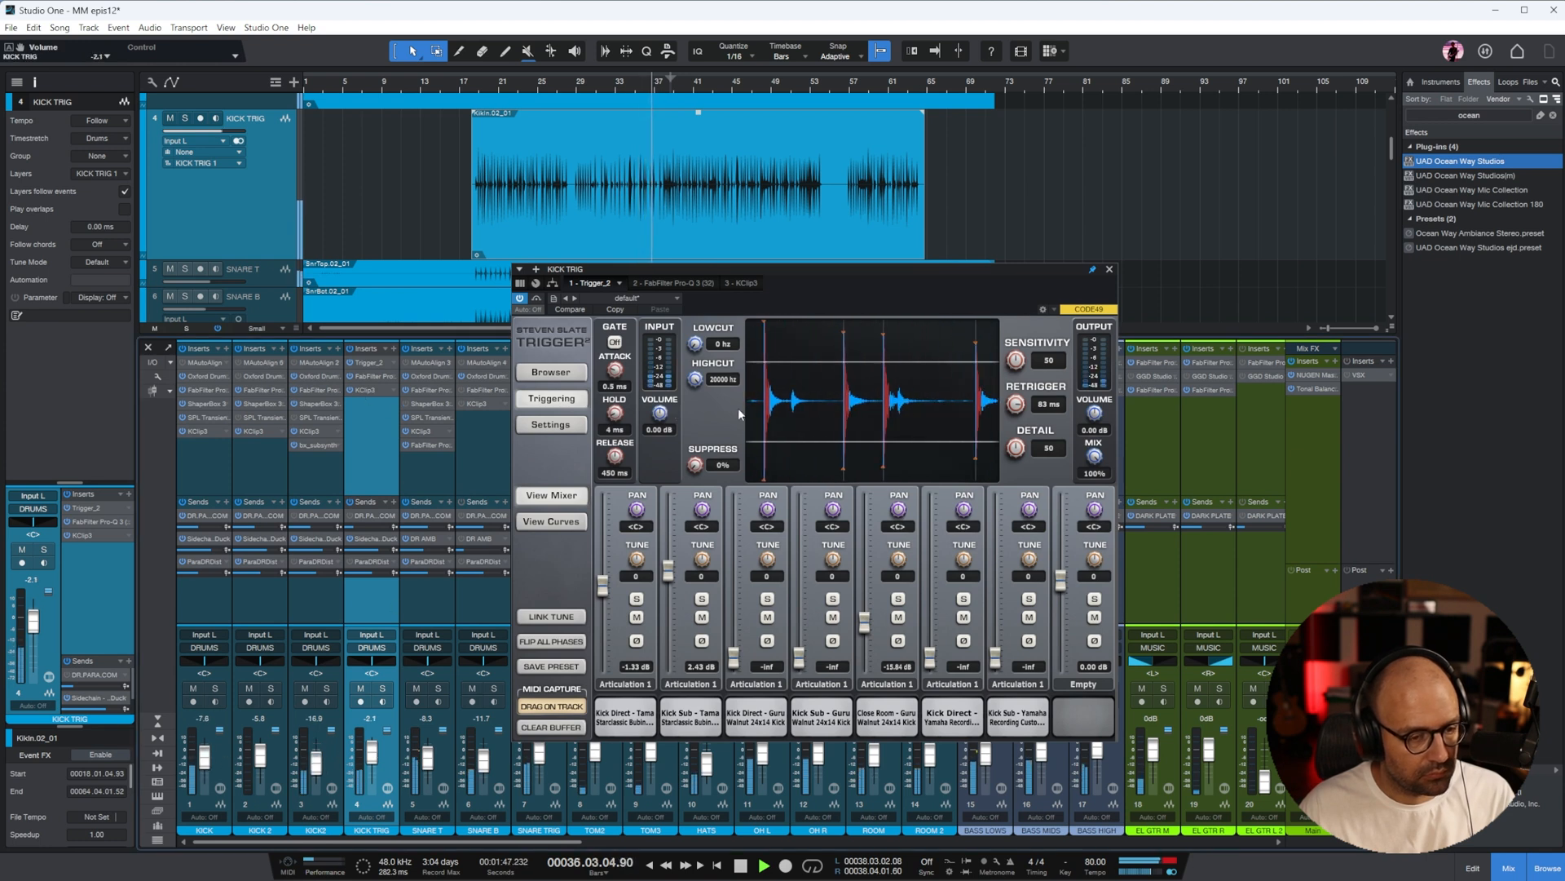
Set the KClip 3 input gain on KICK TRIG to 8.9 dB and close its plug-in windows
drag(722, 702, 722, 674)
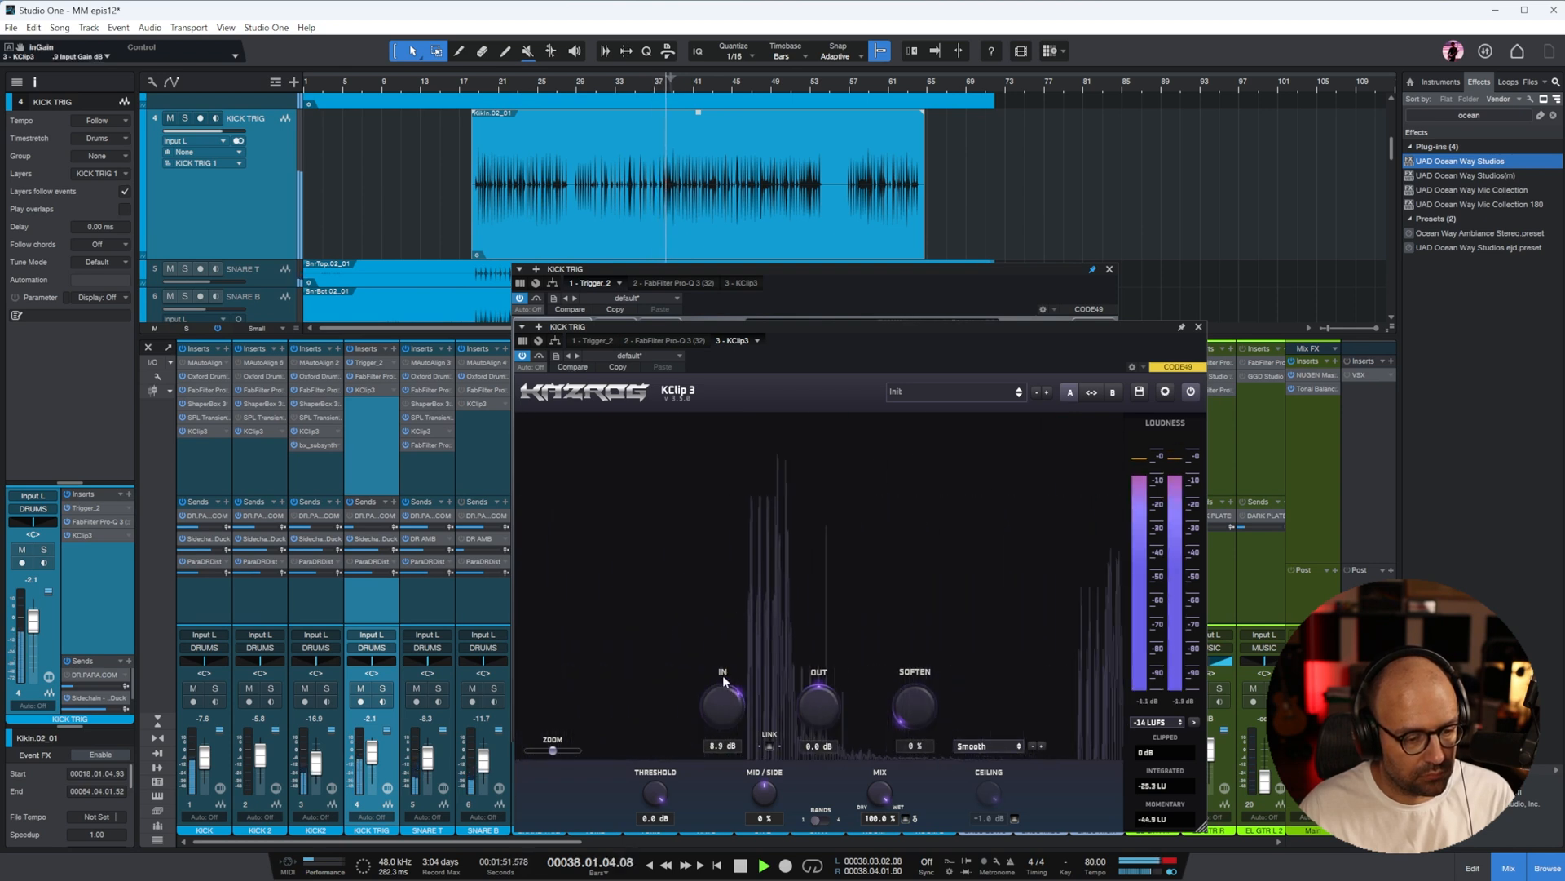
click(1199, 327)
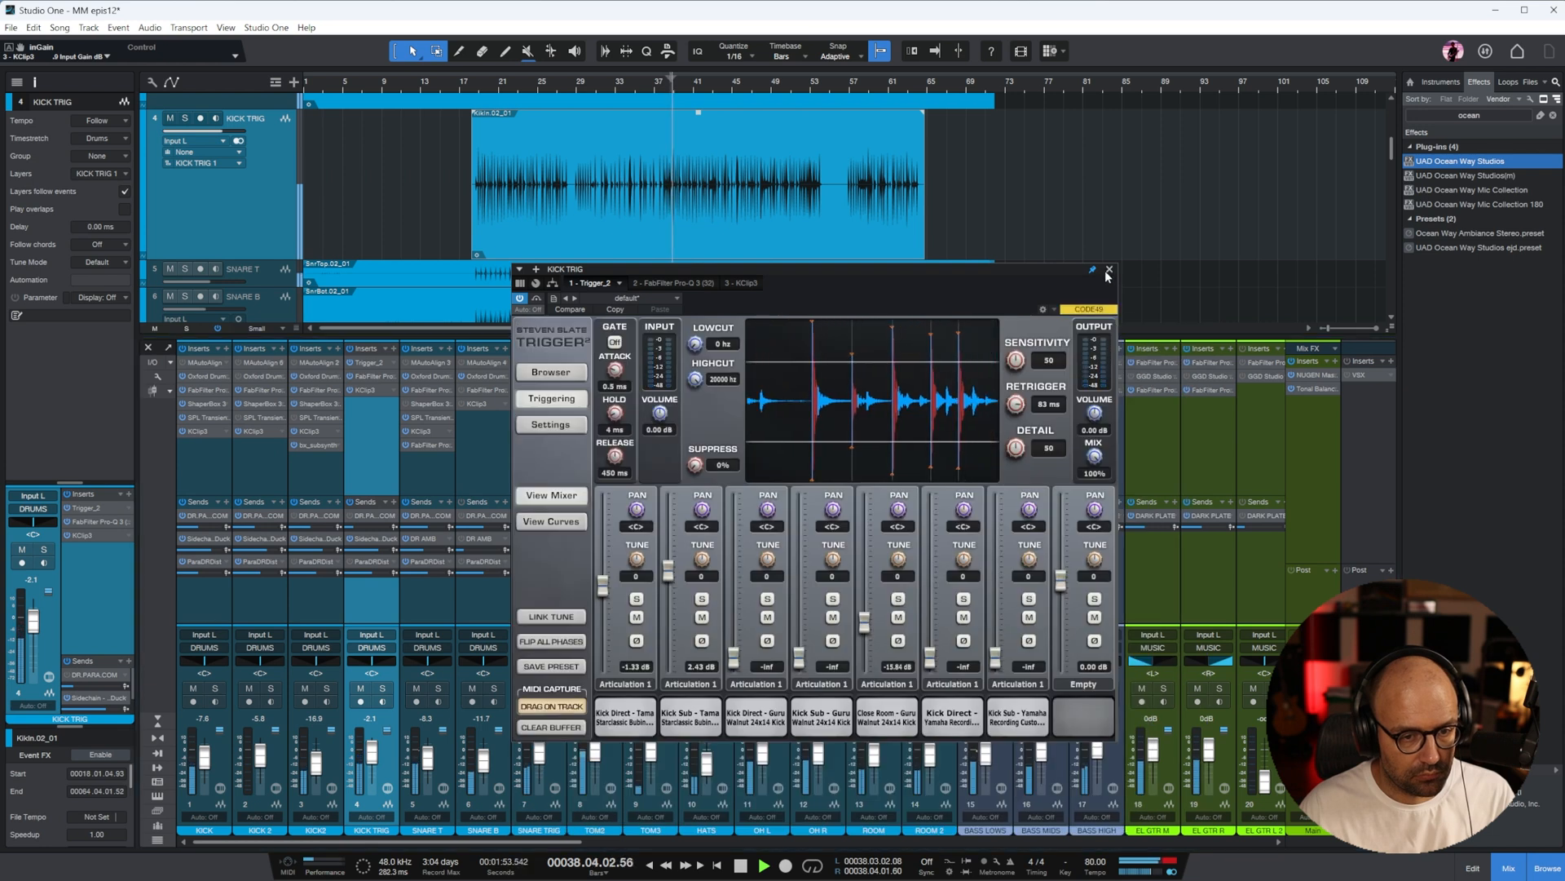
click(1109, 269)
Set the VOX bus Opto compressor to threshold -24.0, makeup 18.4 and output -12.1, and close its window
scroll(813, 440, right, 10)
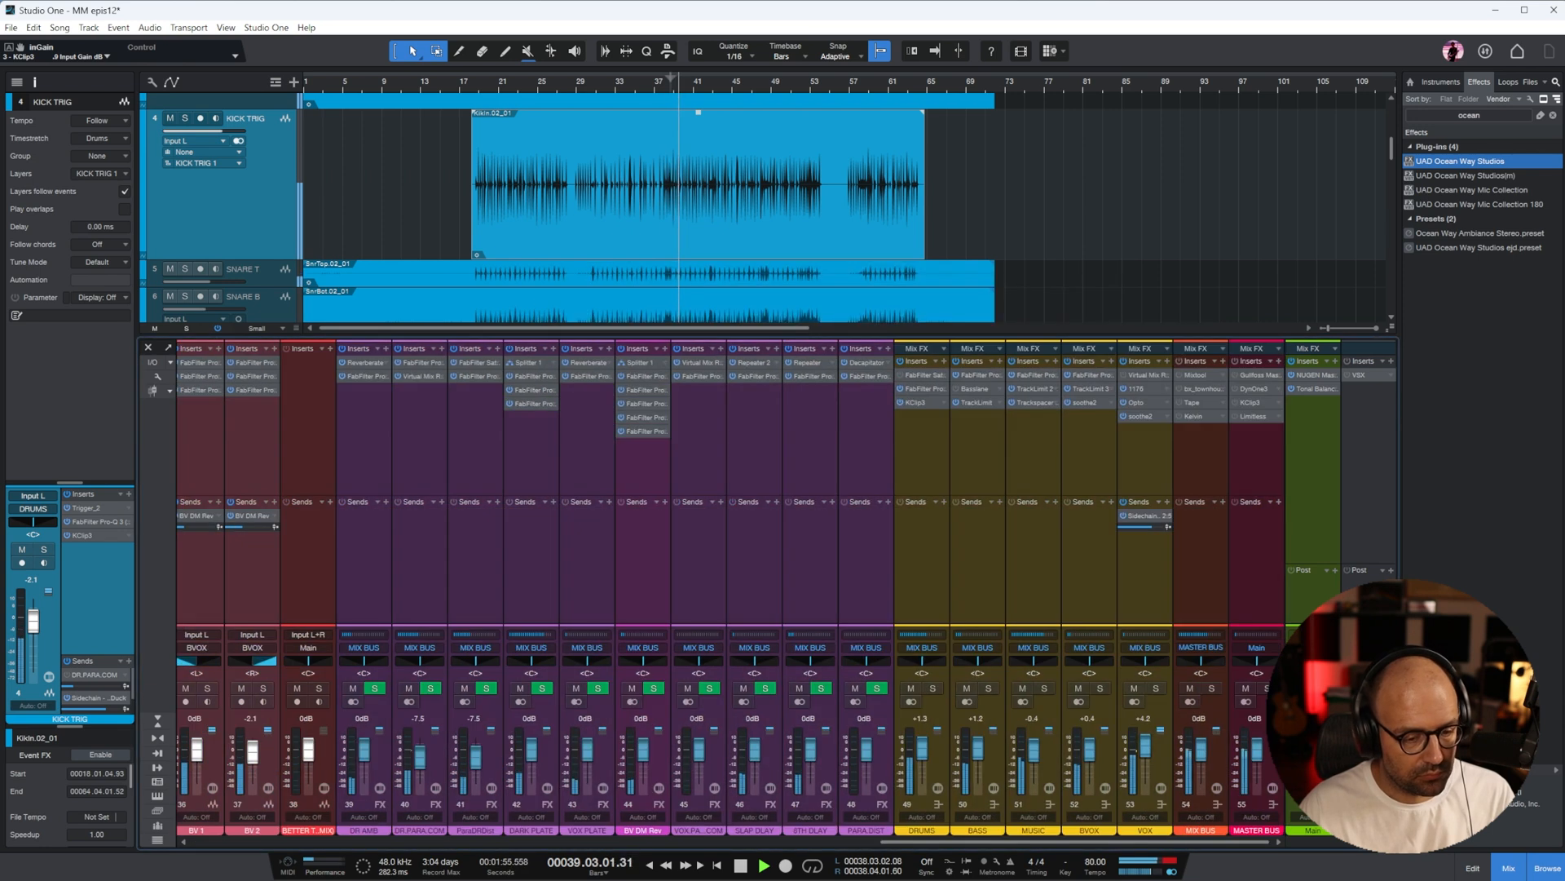
click(1136, 432)
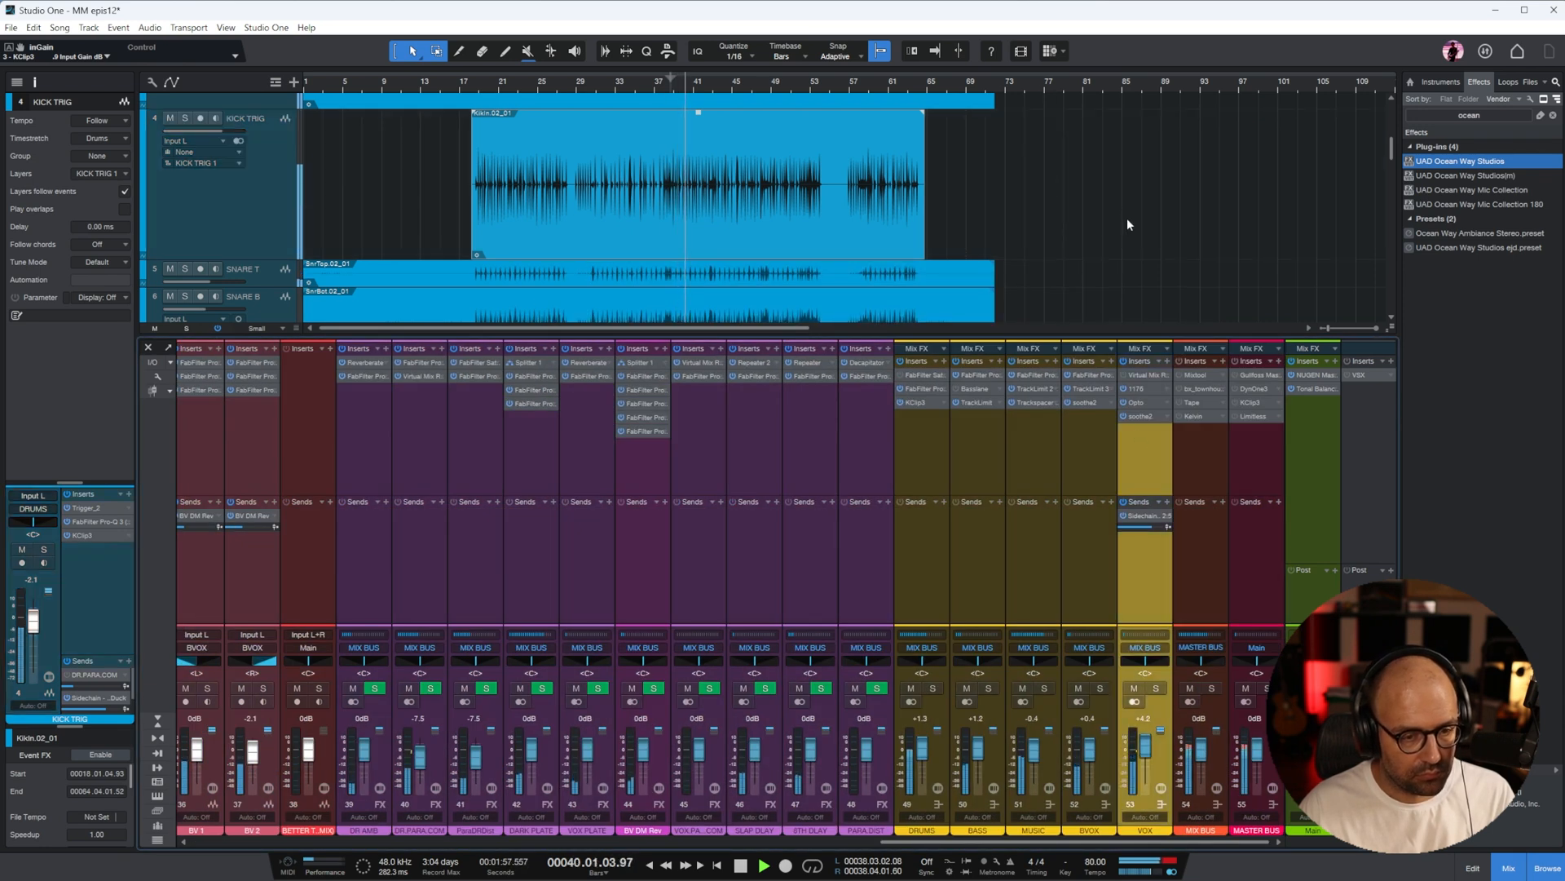
click(1144, 386)
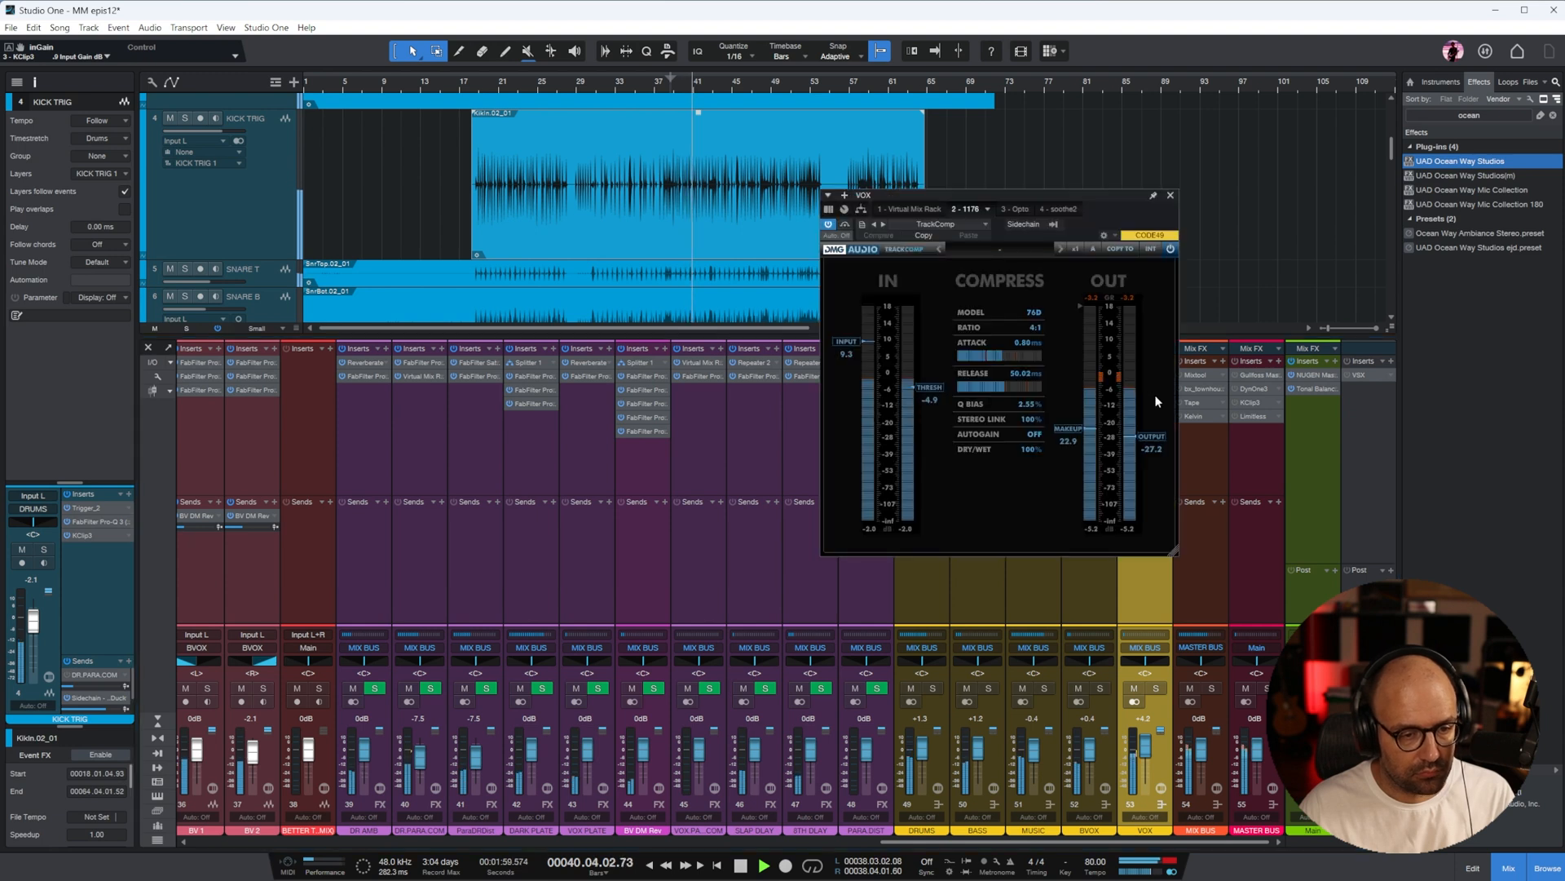
click(1011, 210)
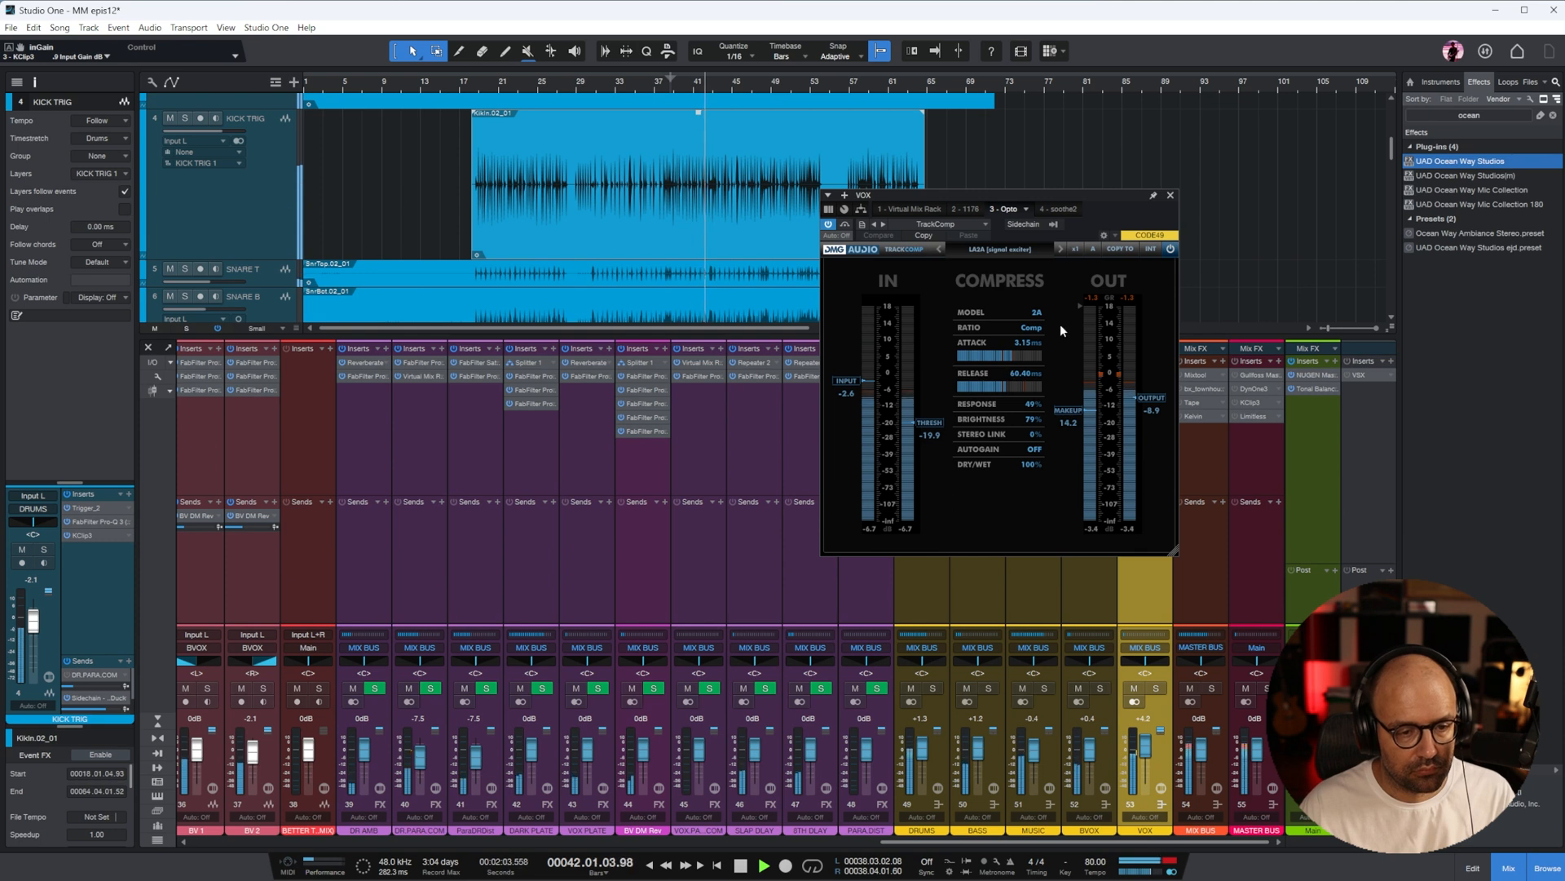
drag(1068, 407, 1069, 409)
click(1151, 398)
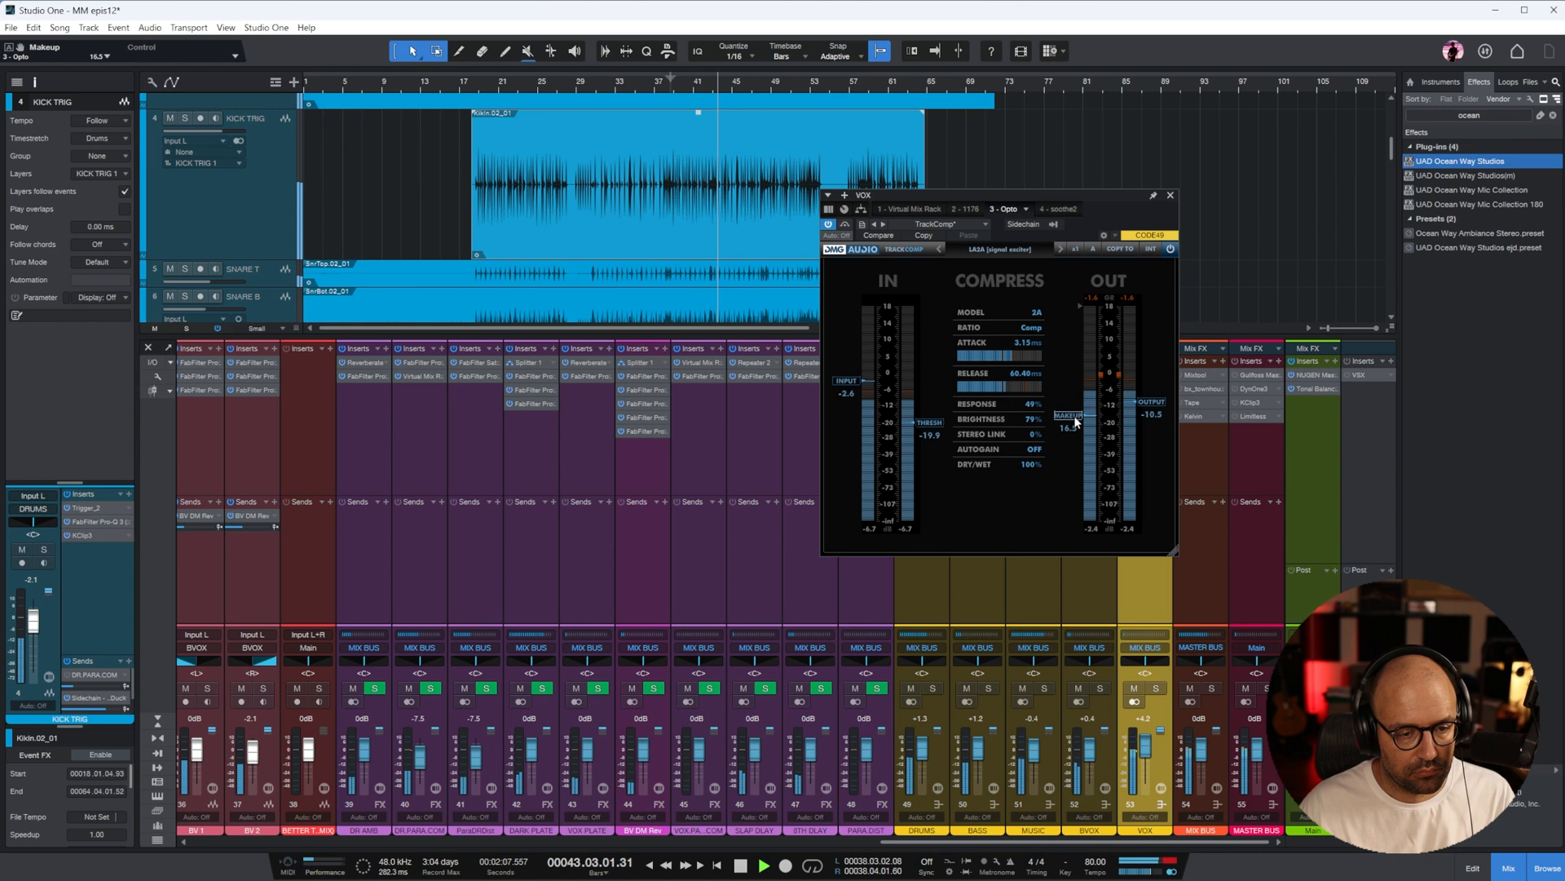
drag(1161, 412, 1161, 416)
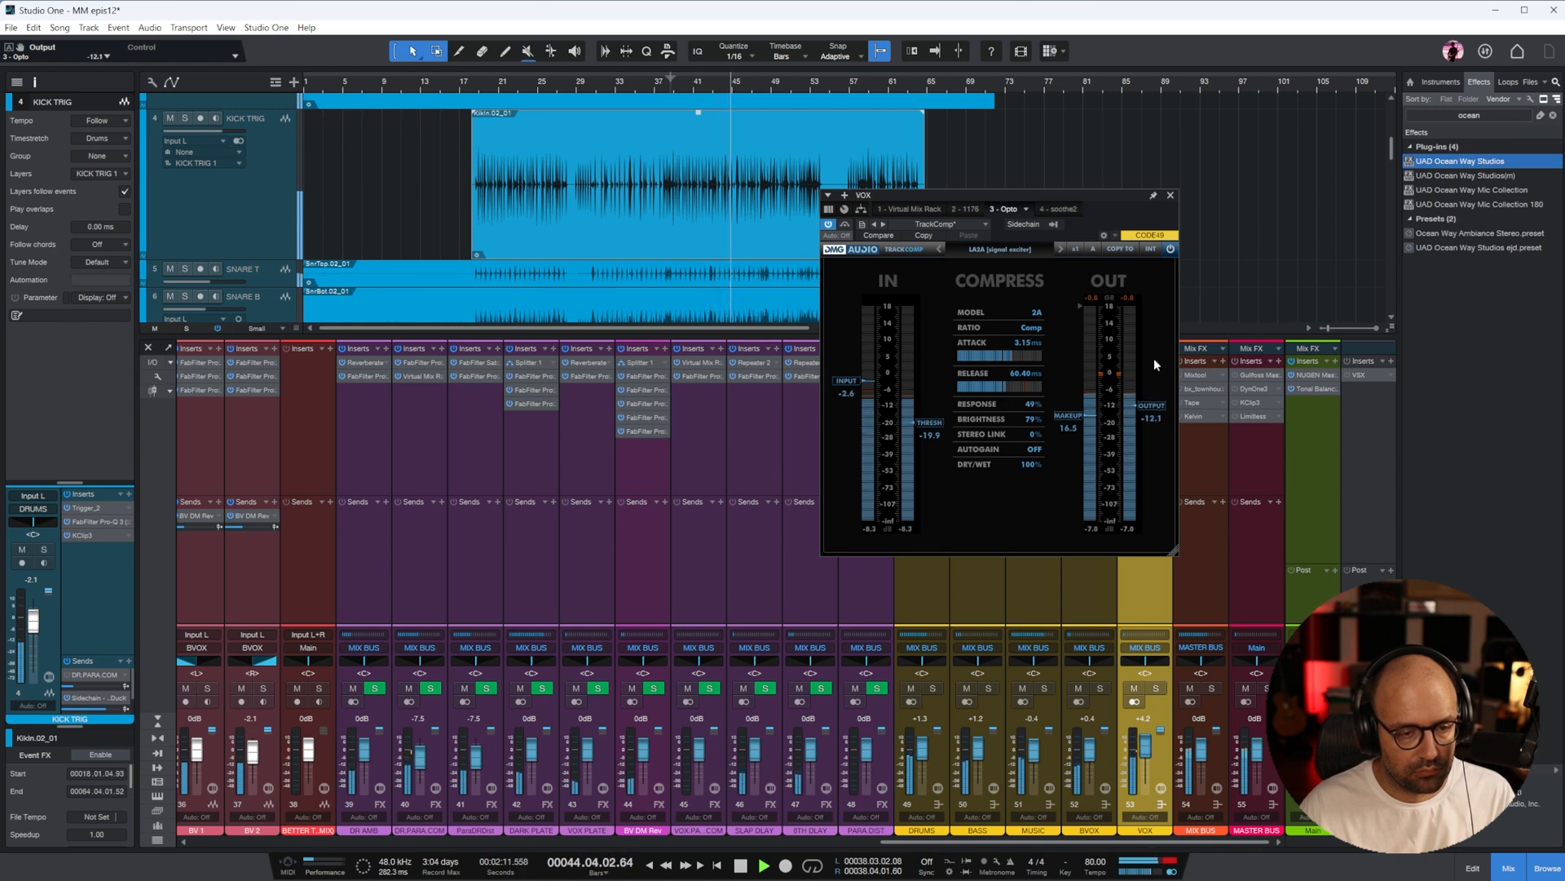
drag(925, 422, 929, 437)
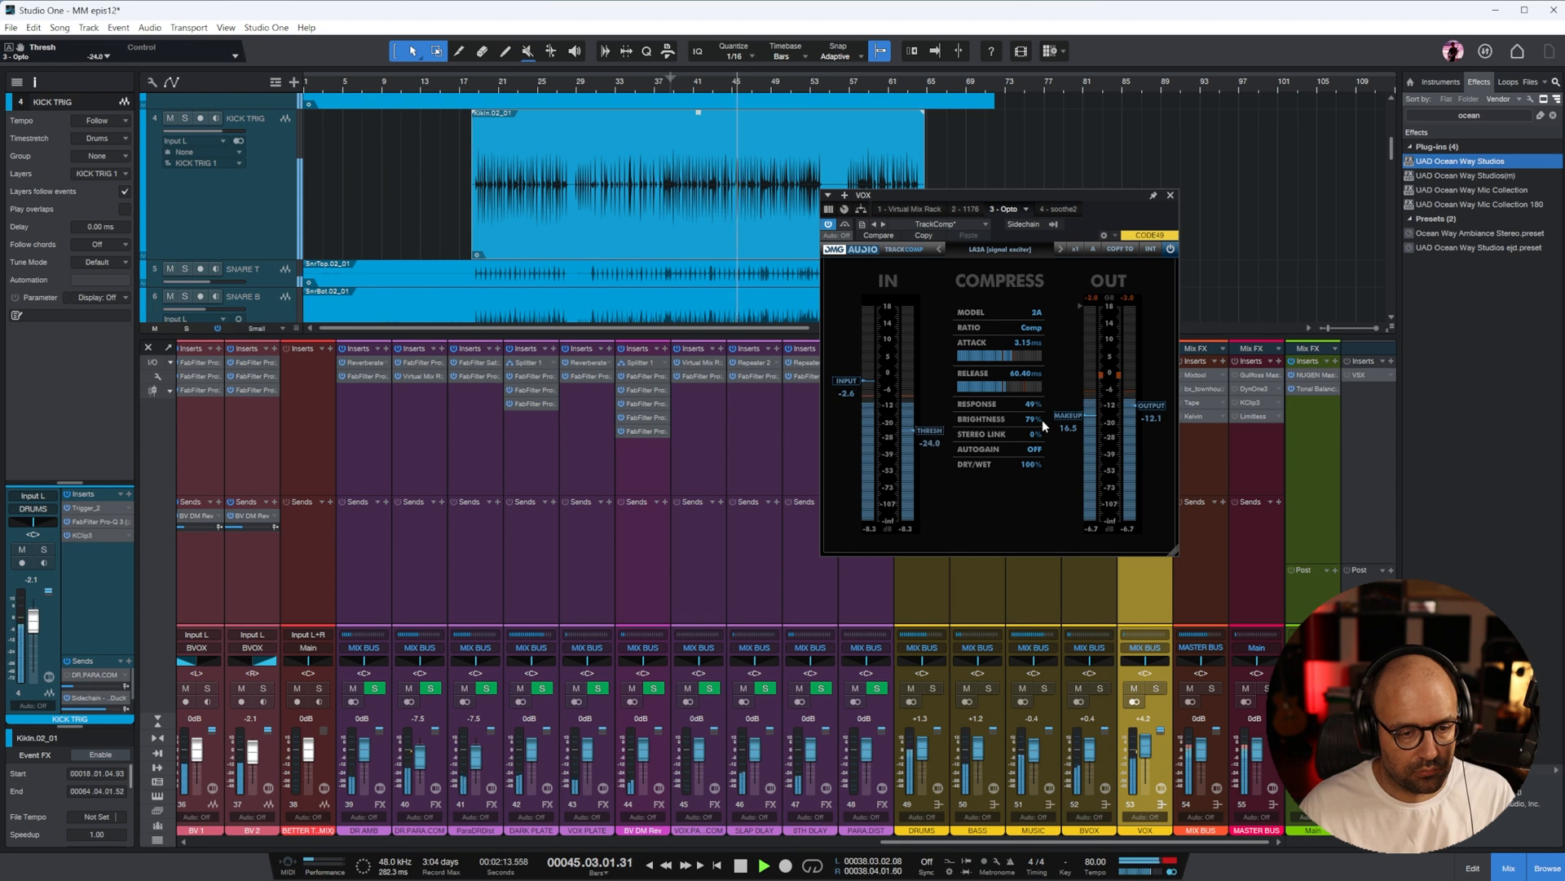
drag(1077, 424, 1075, 419)
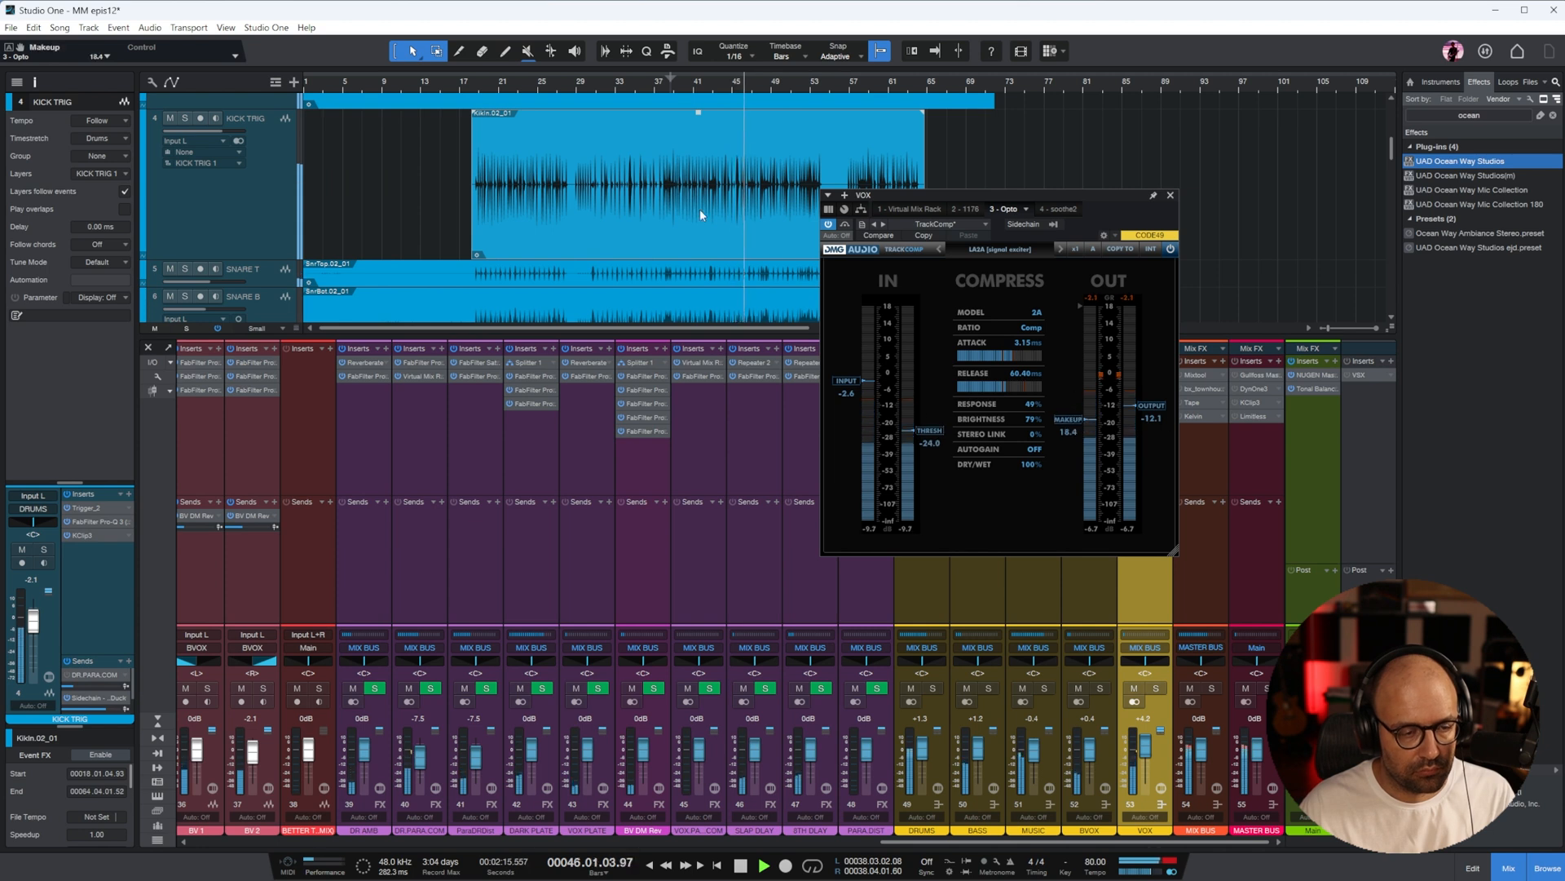
click(1170, 195)
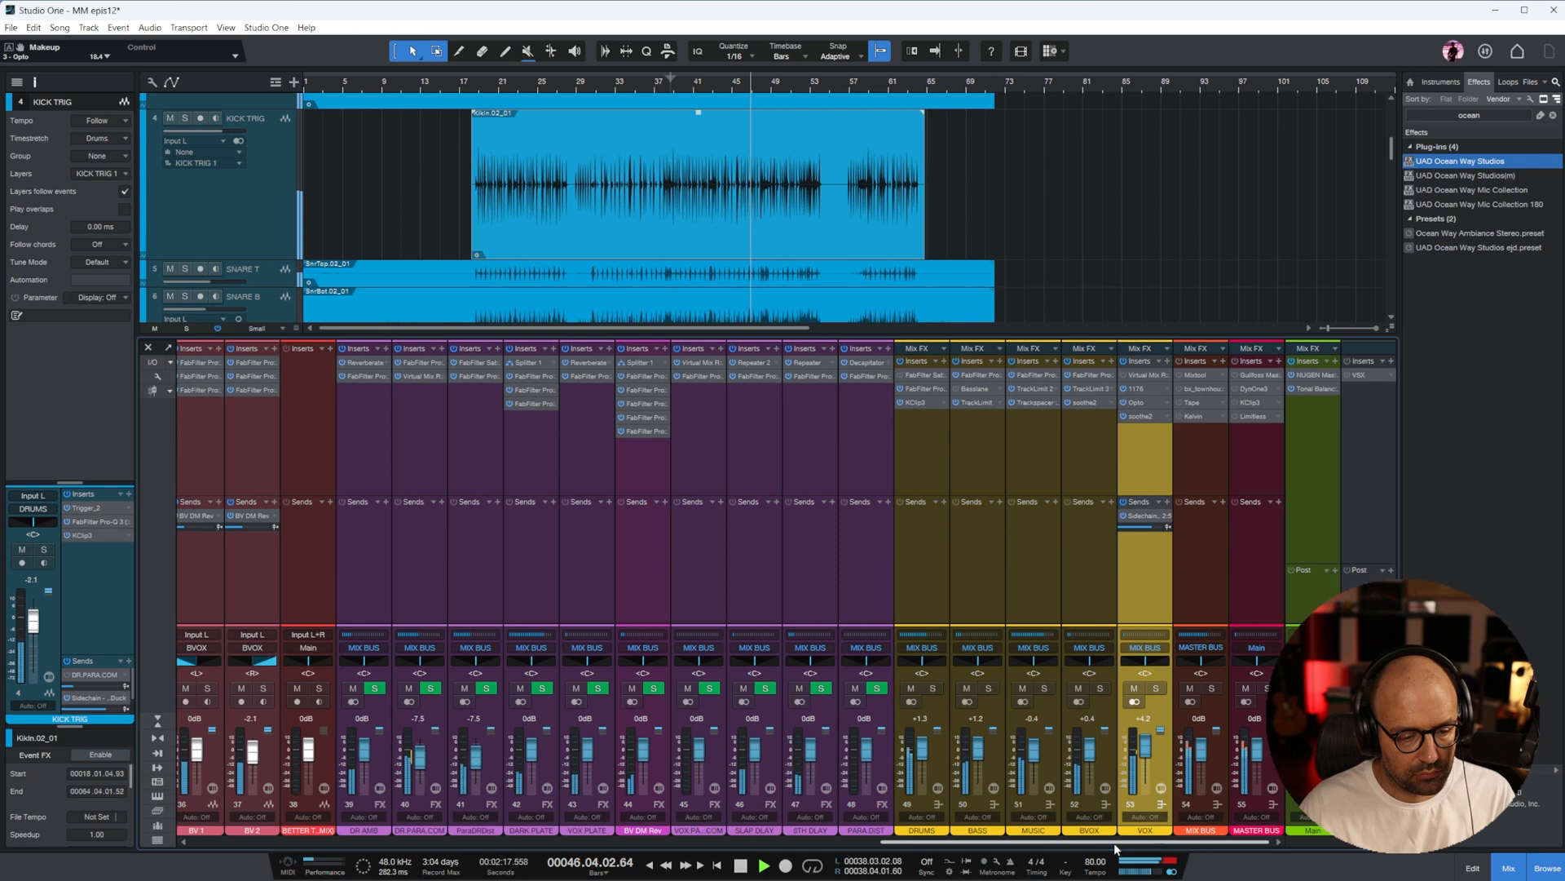
Stop playback and duplicate the MAIN VOX track, without its events, directly below the original
drag(1115, 843, 884, 848)
click(802, 594)
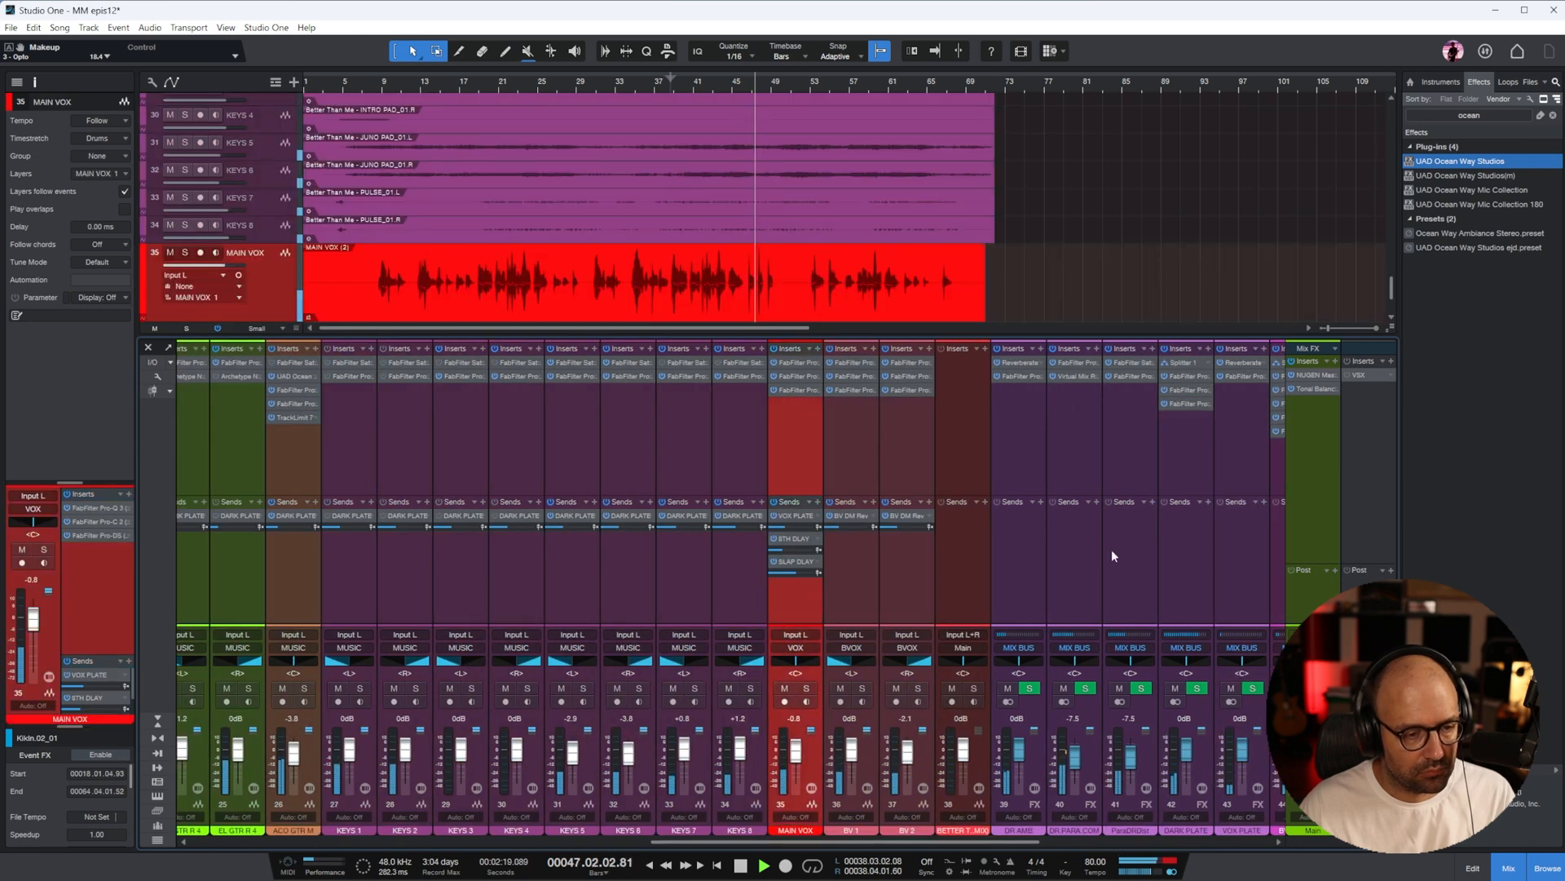
click(1506, 867)
double_click(272, 699)
key(space)
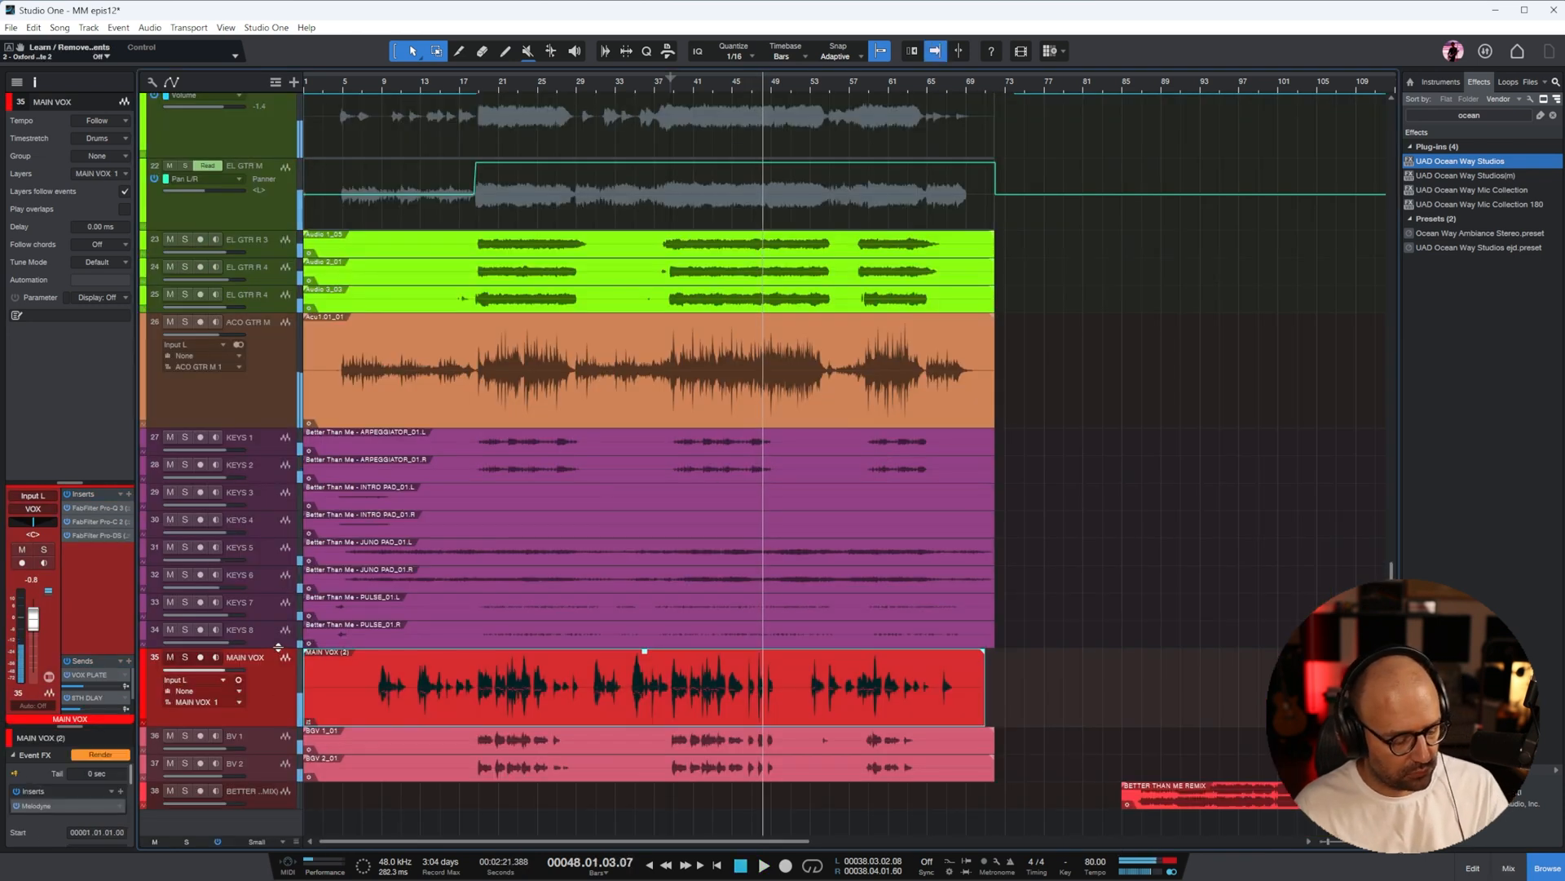
scroll(799, 437, down, 1)
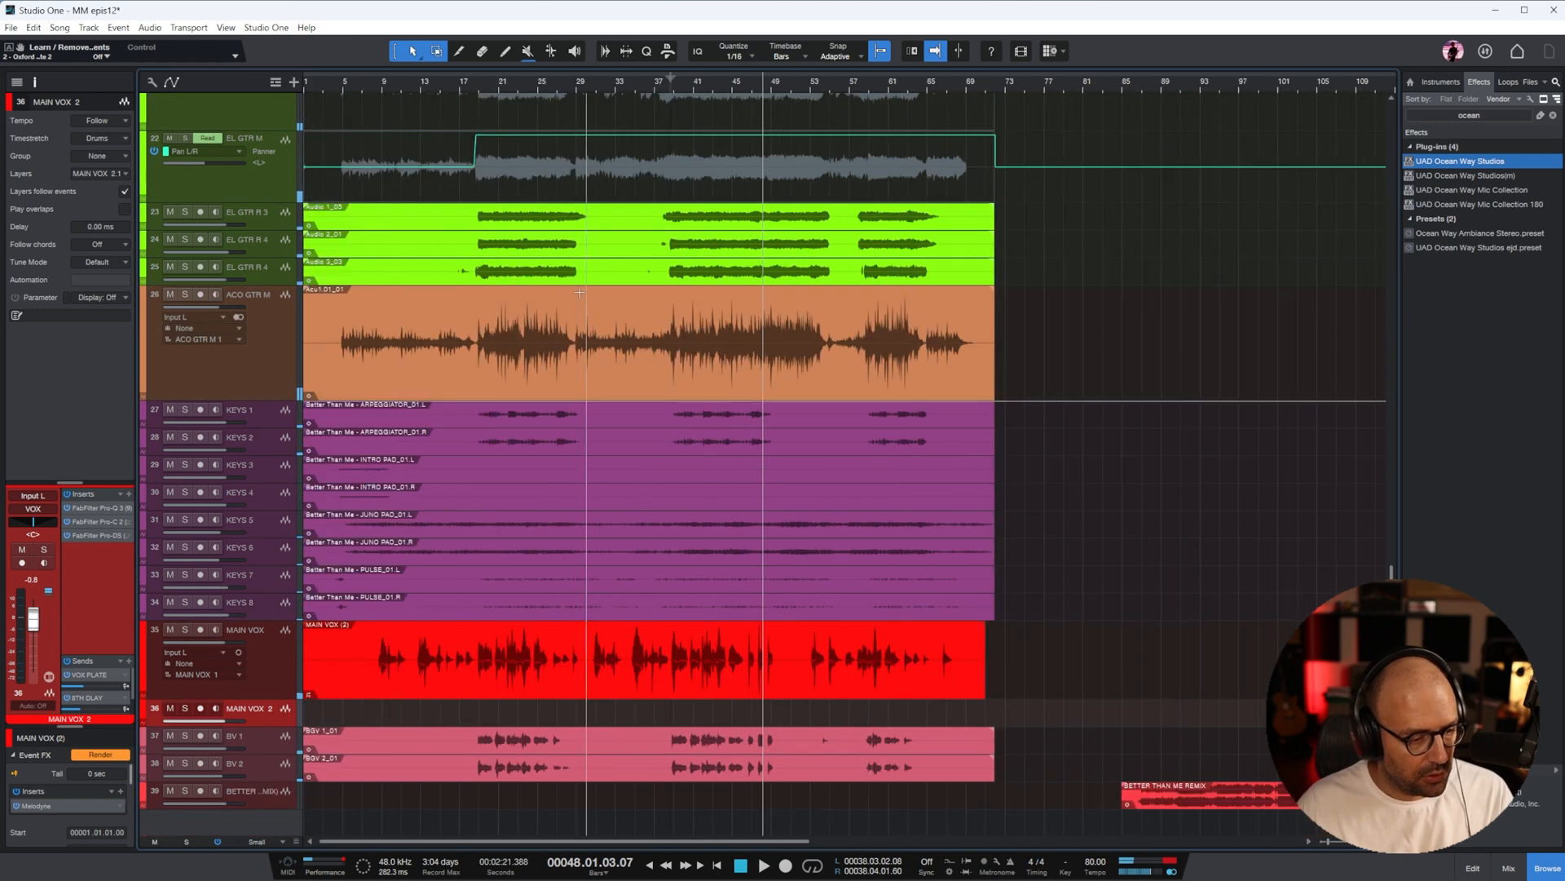
Split the MAIN VOX event near bars 19 and 26 and move the section between the cuts down to MAIN VOX 2
click(459, 87)
key(e)
key(e)
key(3)
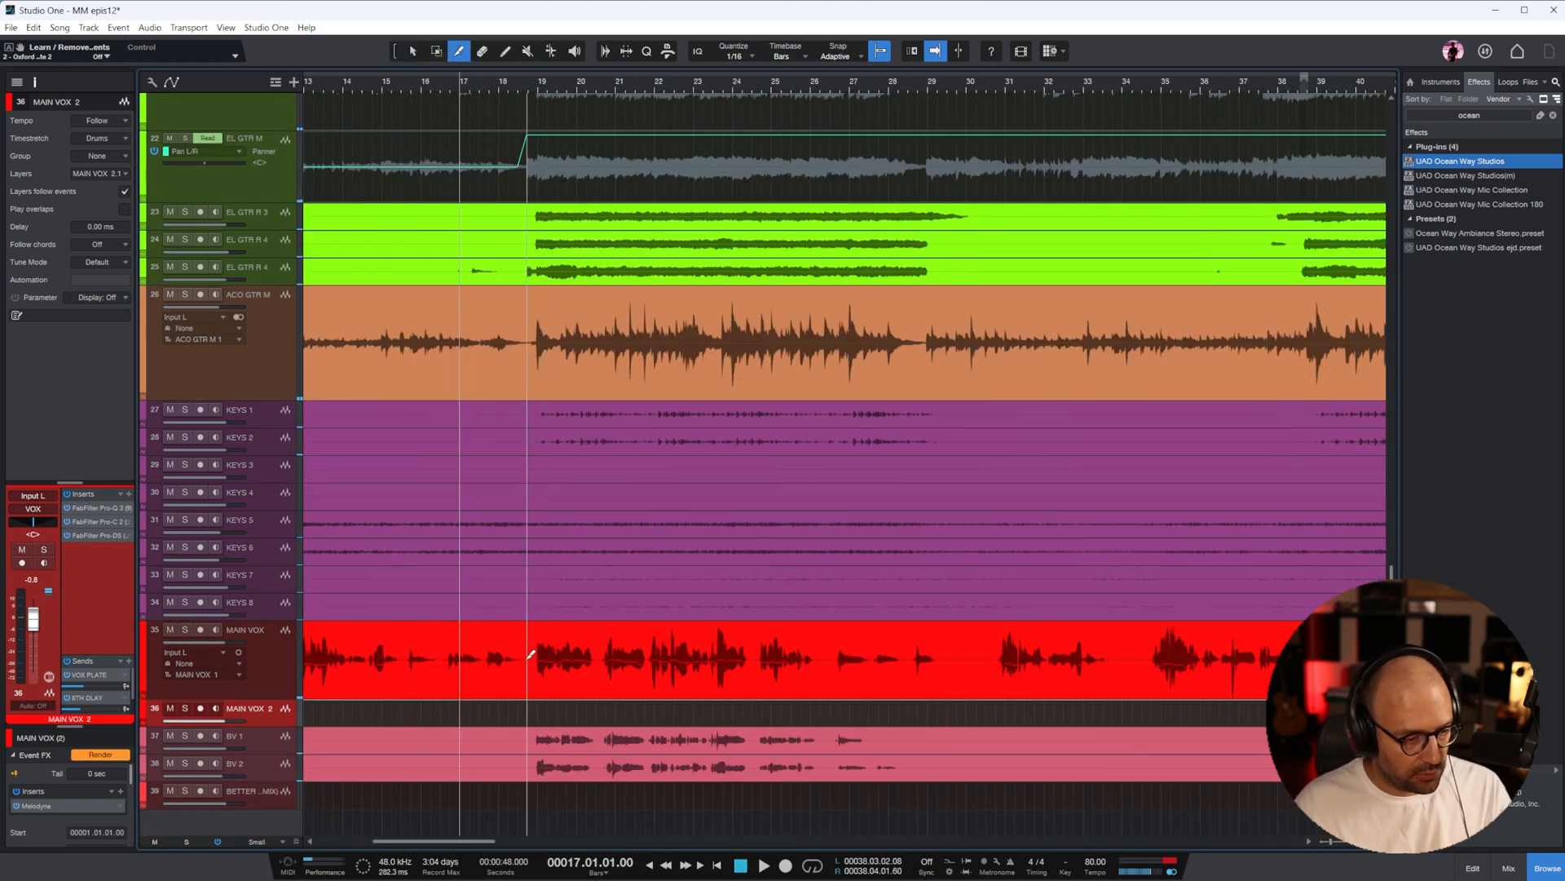
click(527, 657)
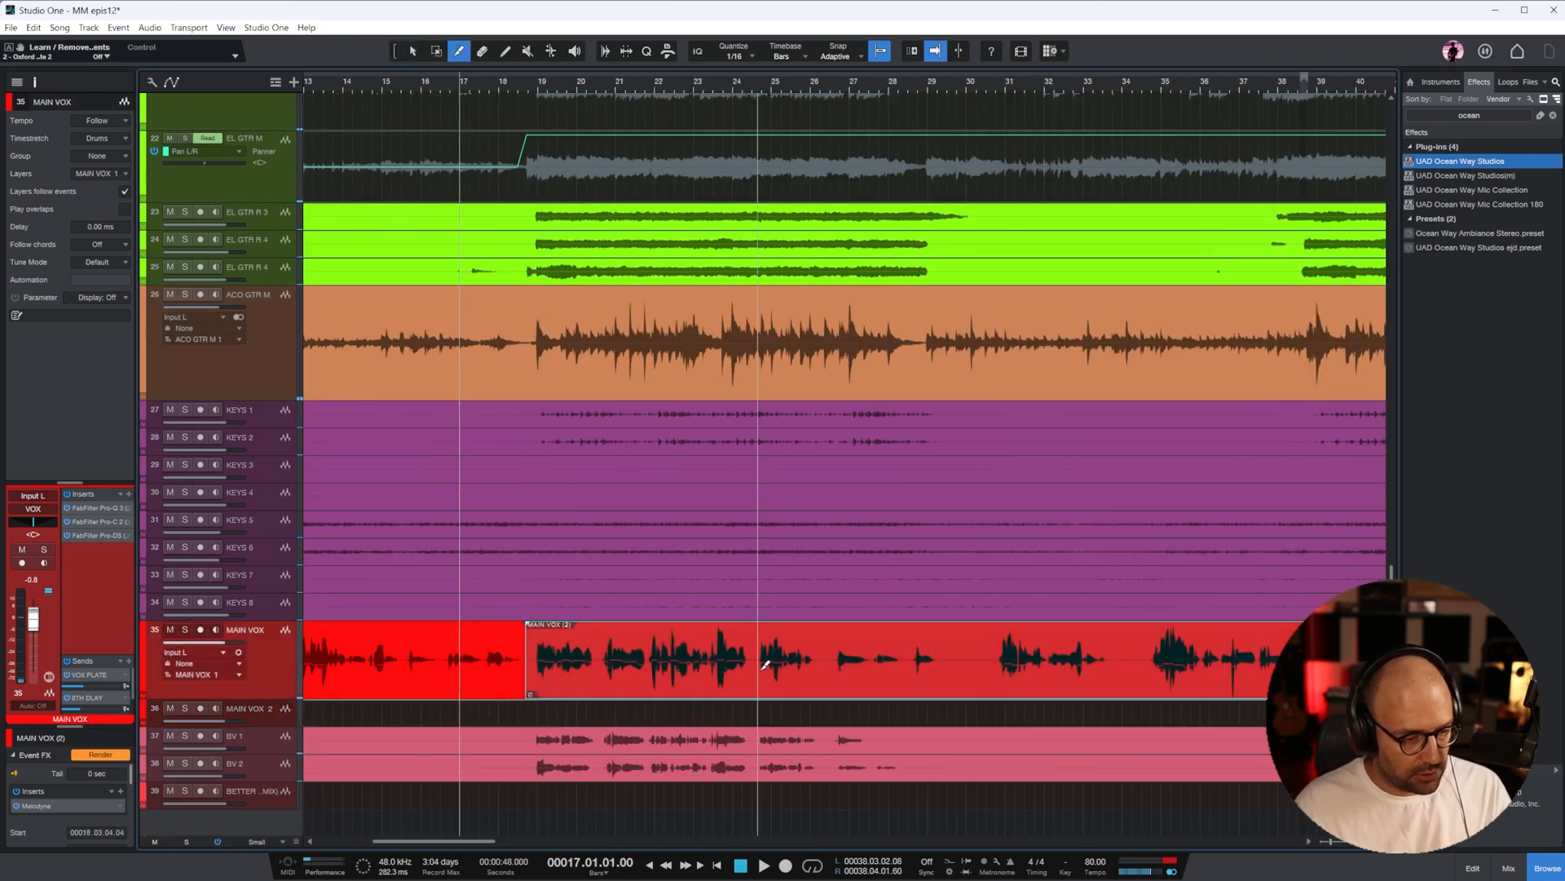
click(822, 659)
key(1)
drag(648, 692, 649, 714)
key(w)
Split the MAIN VOX event near bars 39 and 50 and move that section down to MAIN VOX 2
key(3)
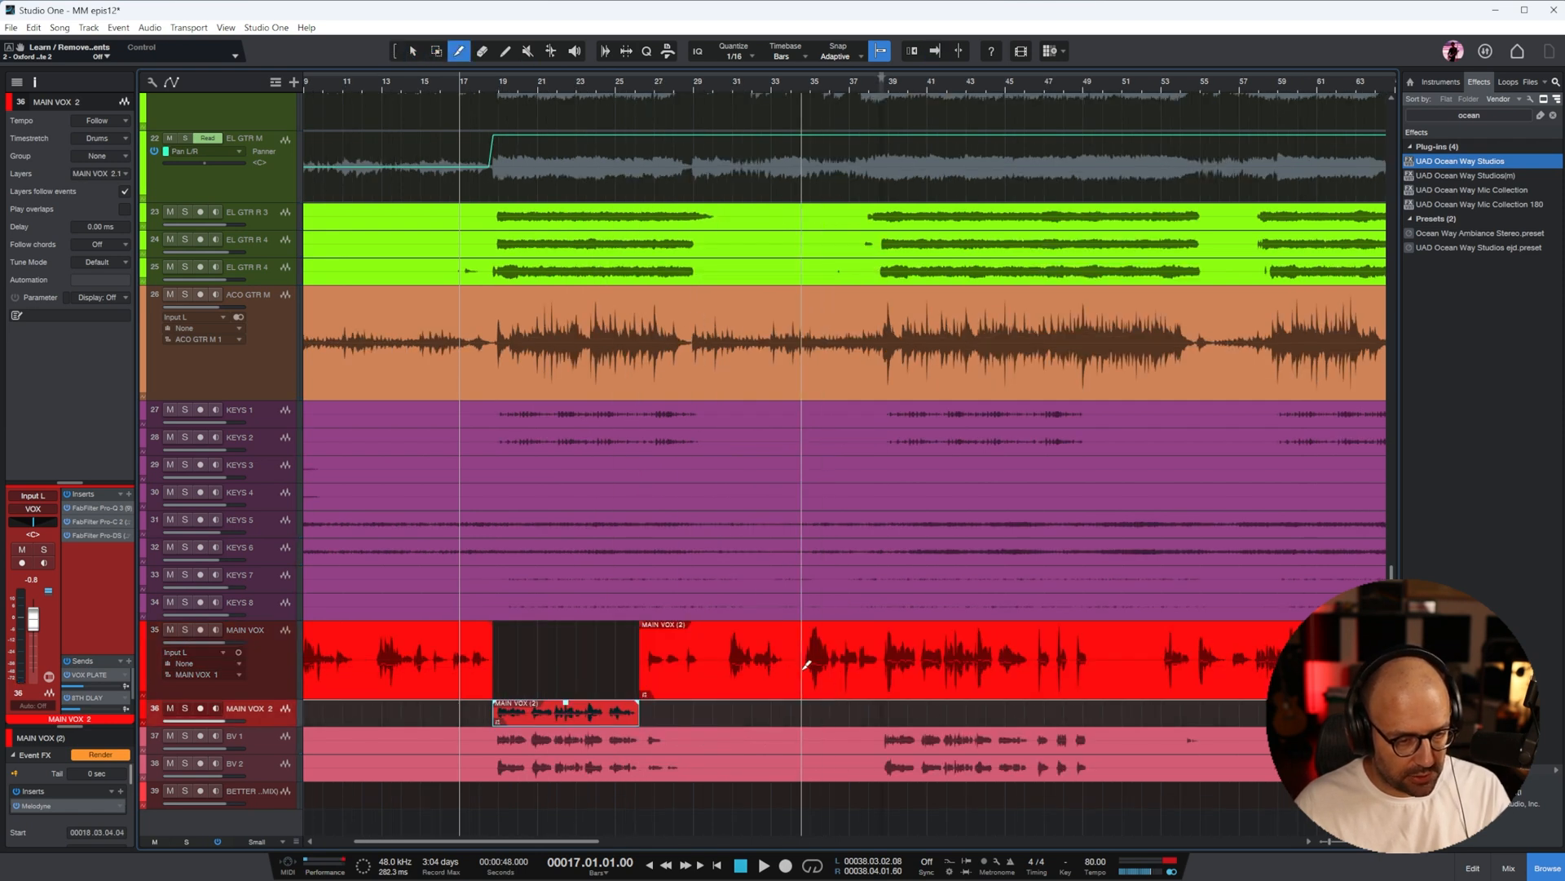
click(881, 658)
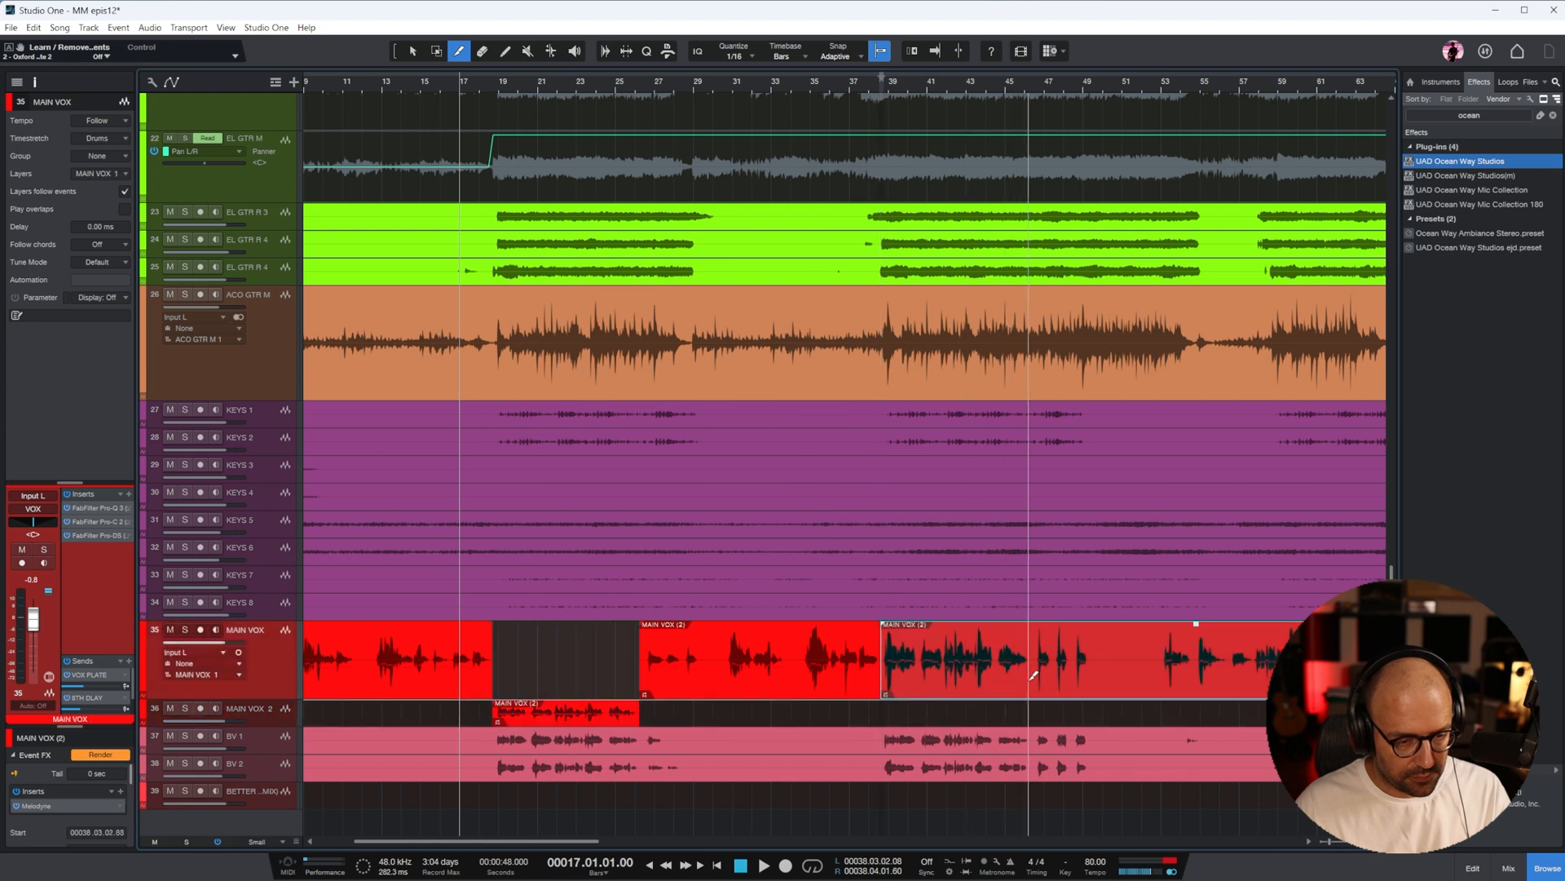
click(1097, 677)
key(1)
drag(993, 688, 1018, 711)
key(w)
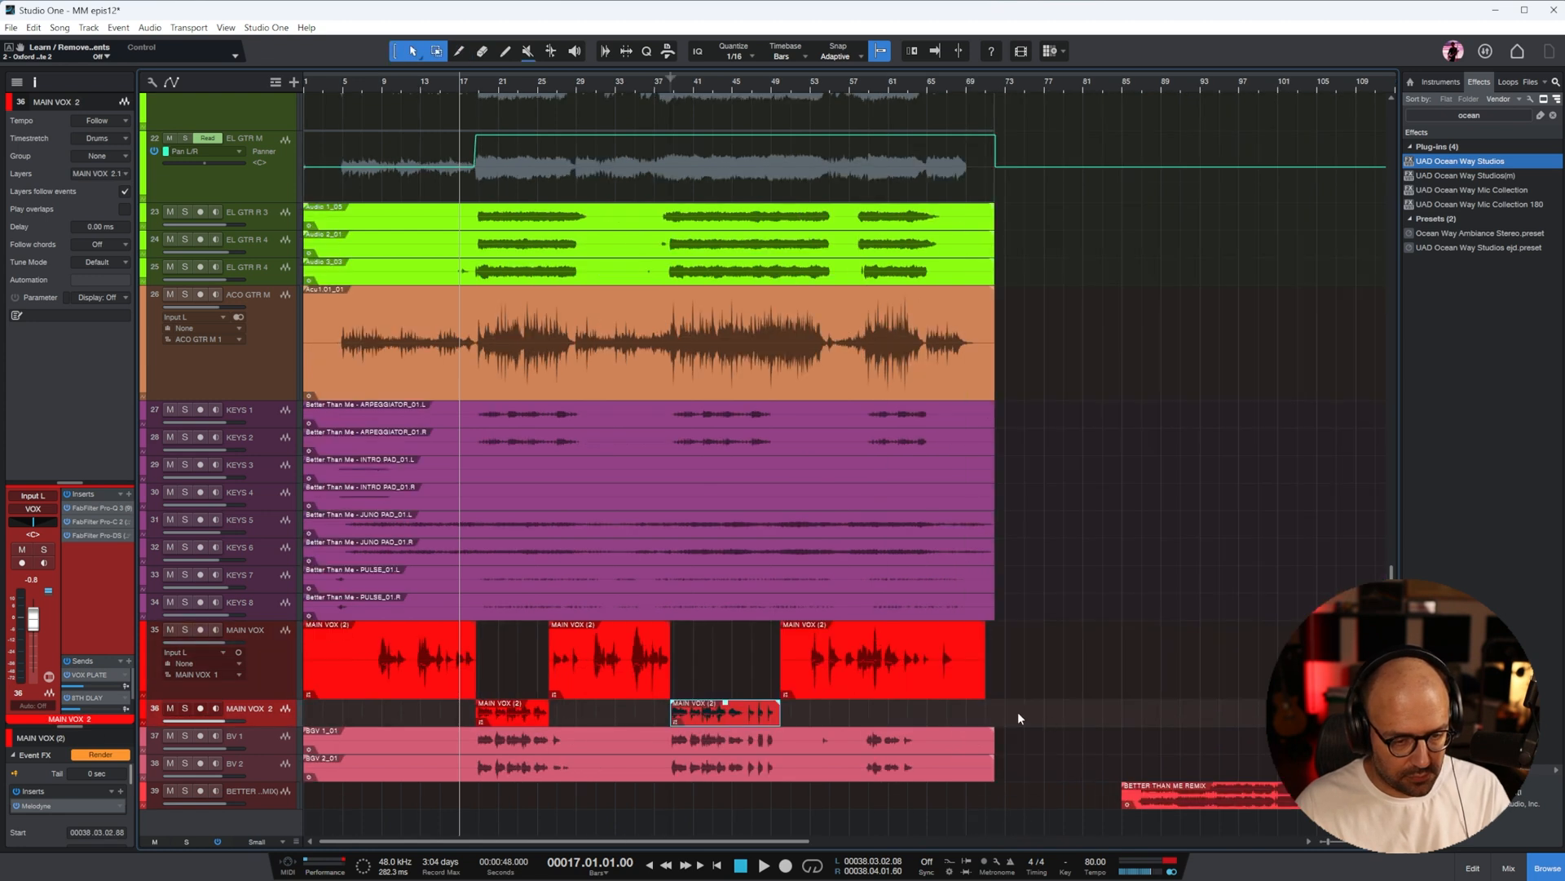
Split the last MAIN VOX event near bar 58 and move its ending down to MAIN VOX 2
key(3)
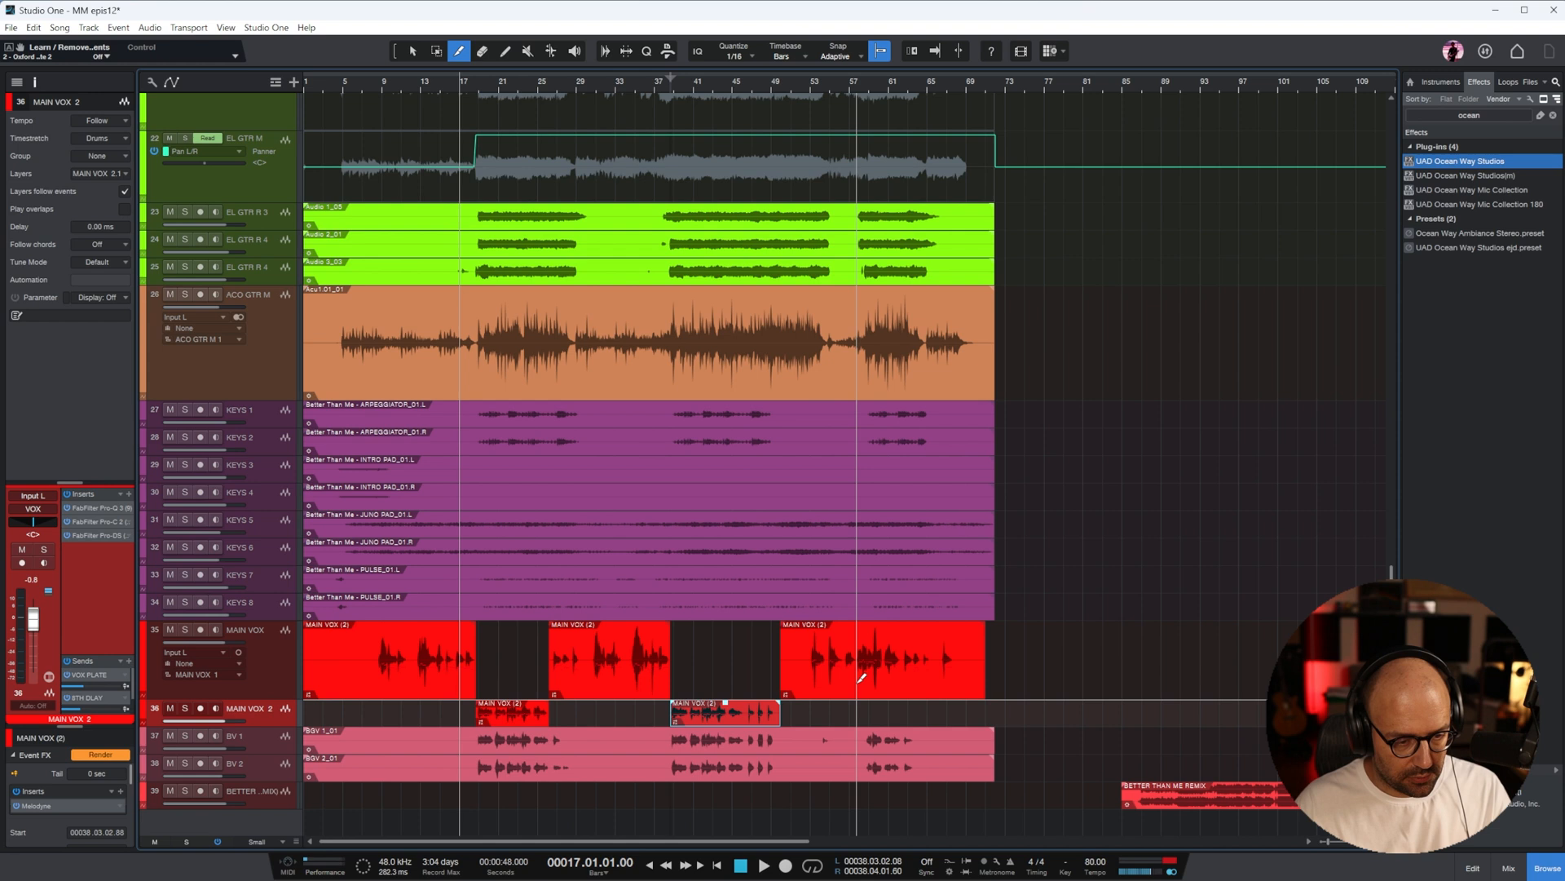
click(862, 677)
key(1)
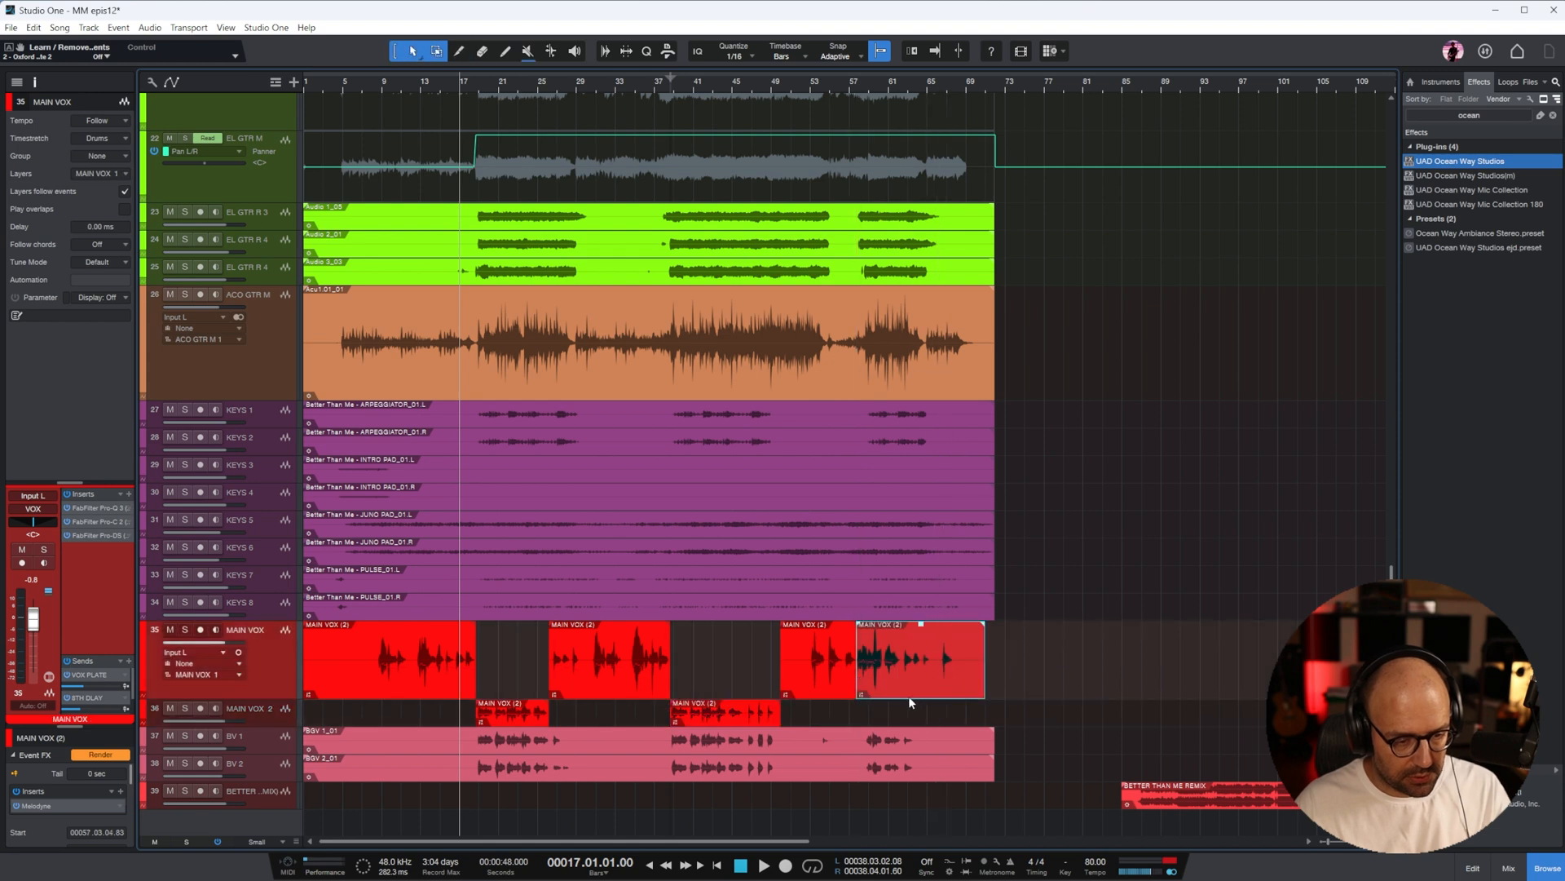
drag(908, 696, 909, 713)
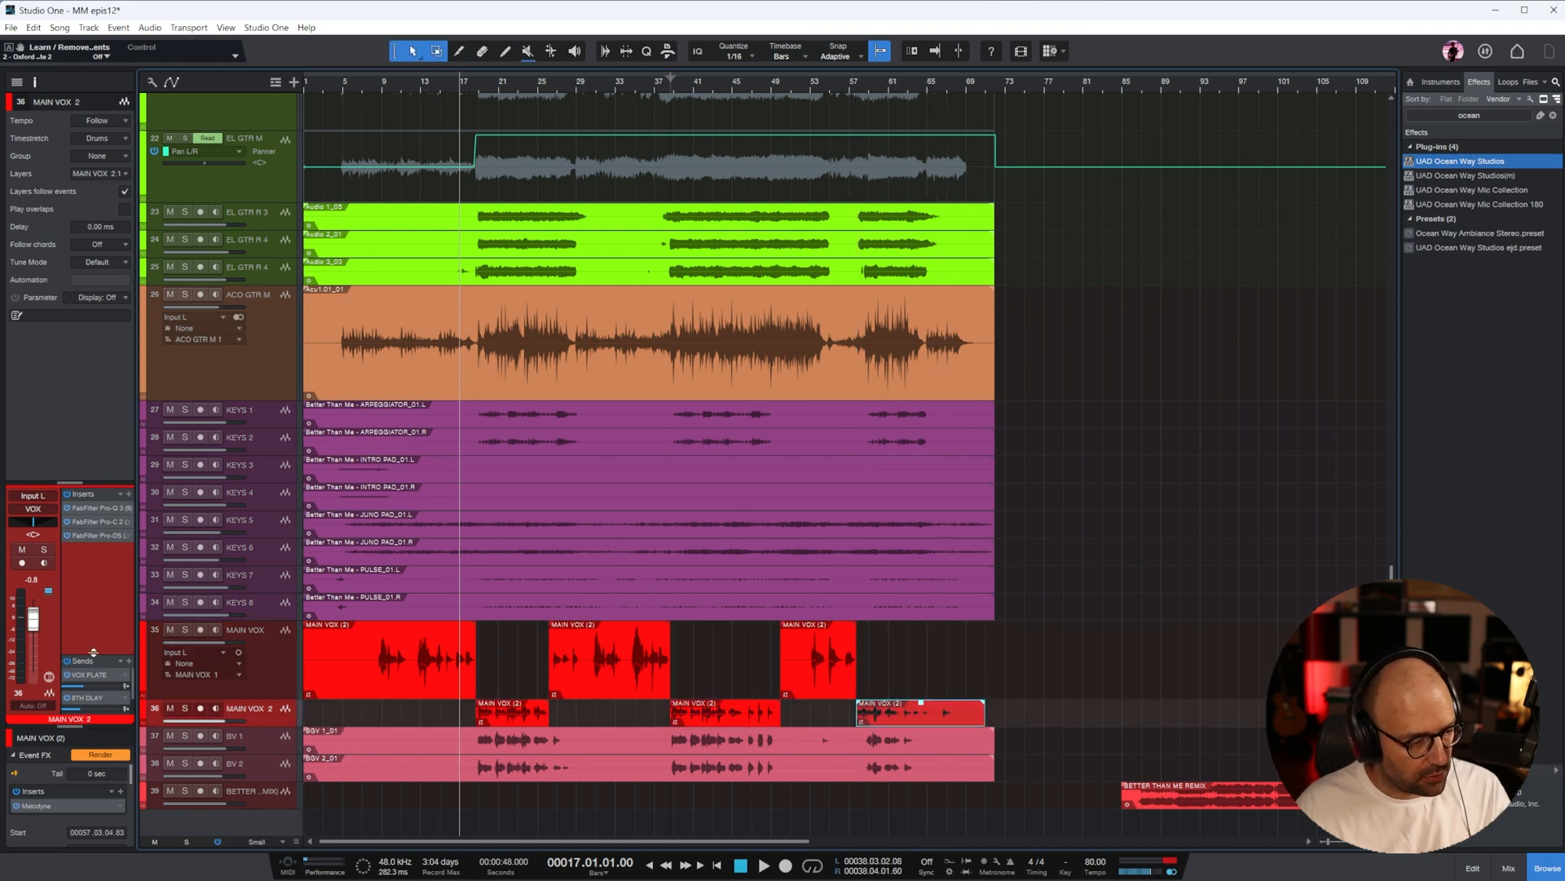
Play from bar 9 and set the MAIN VOX fader to -3.8 dB and the MAIN VOX 2 fader to +1.7 dB
drag(94, 652, 96, 574)
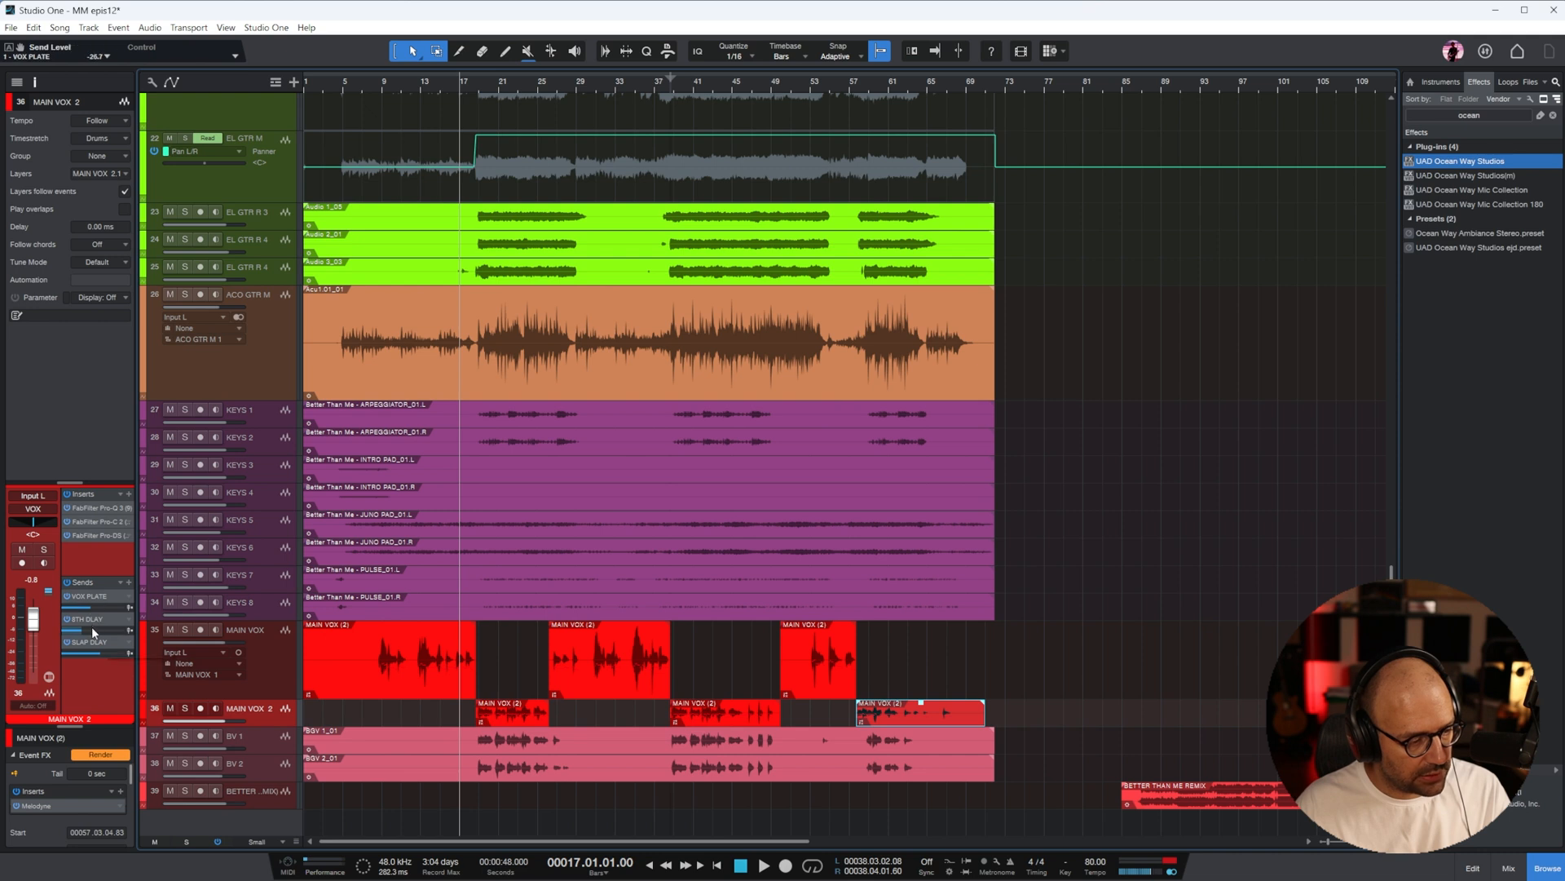
click(380, 86)
key(space)
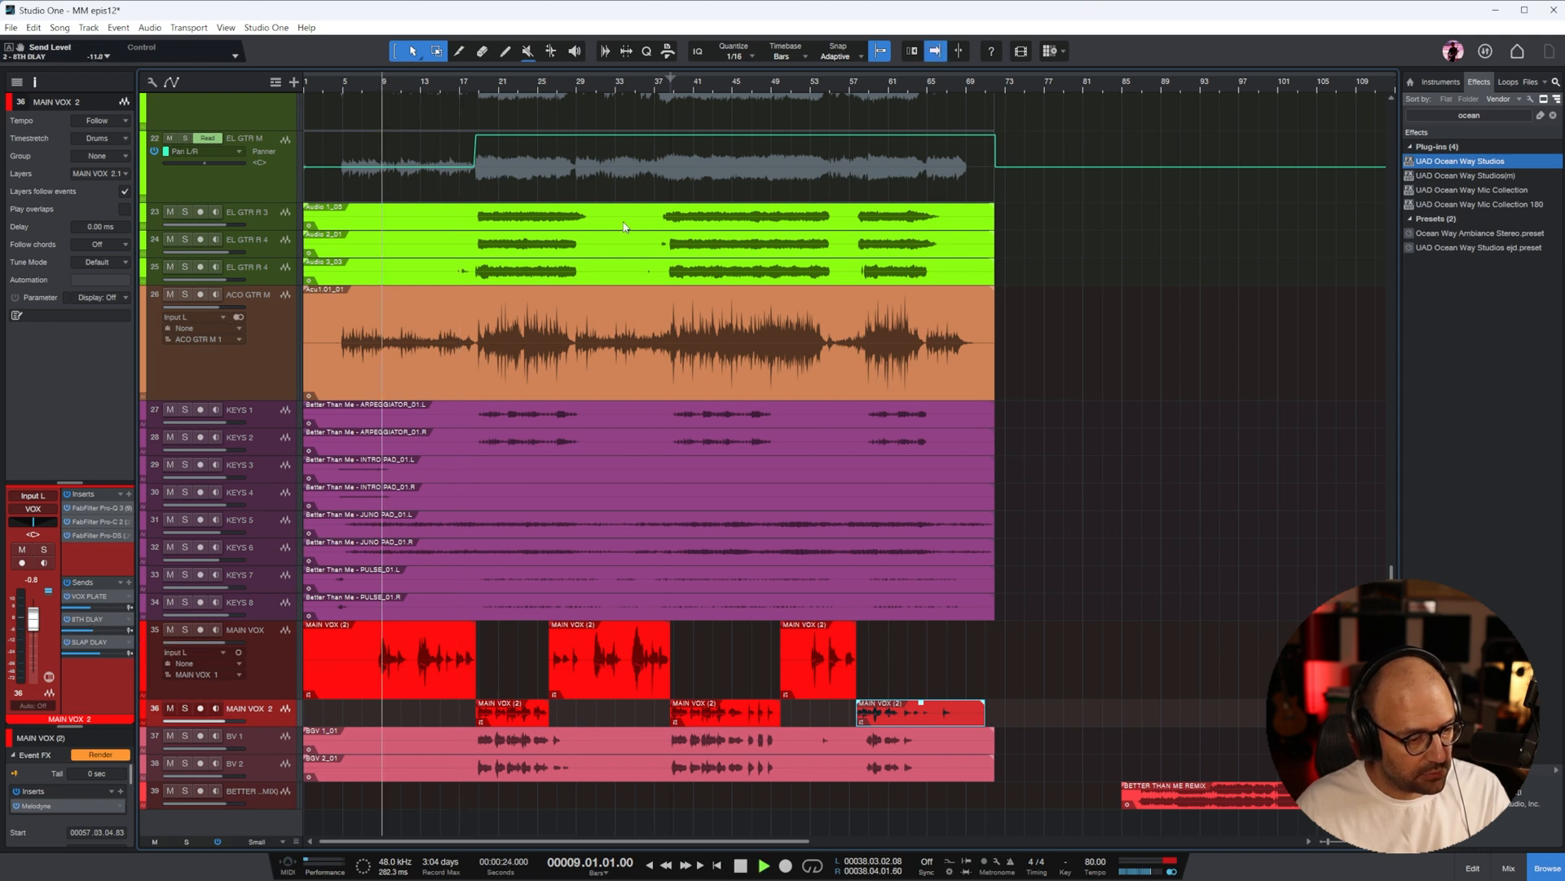
click(243, 679)
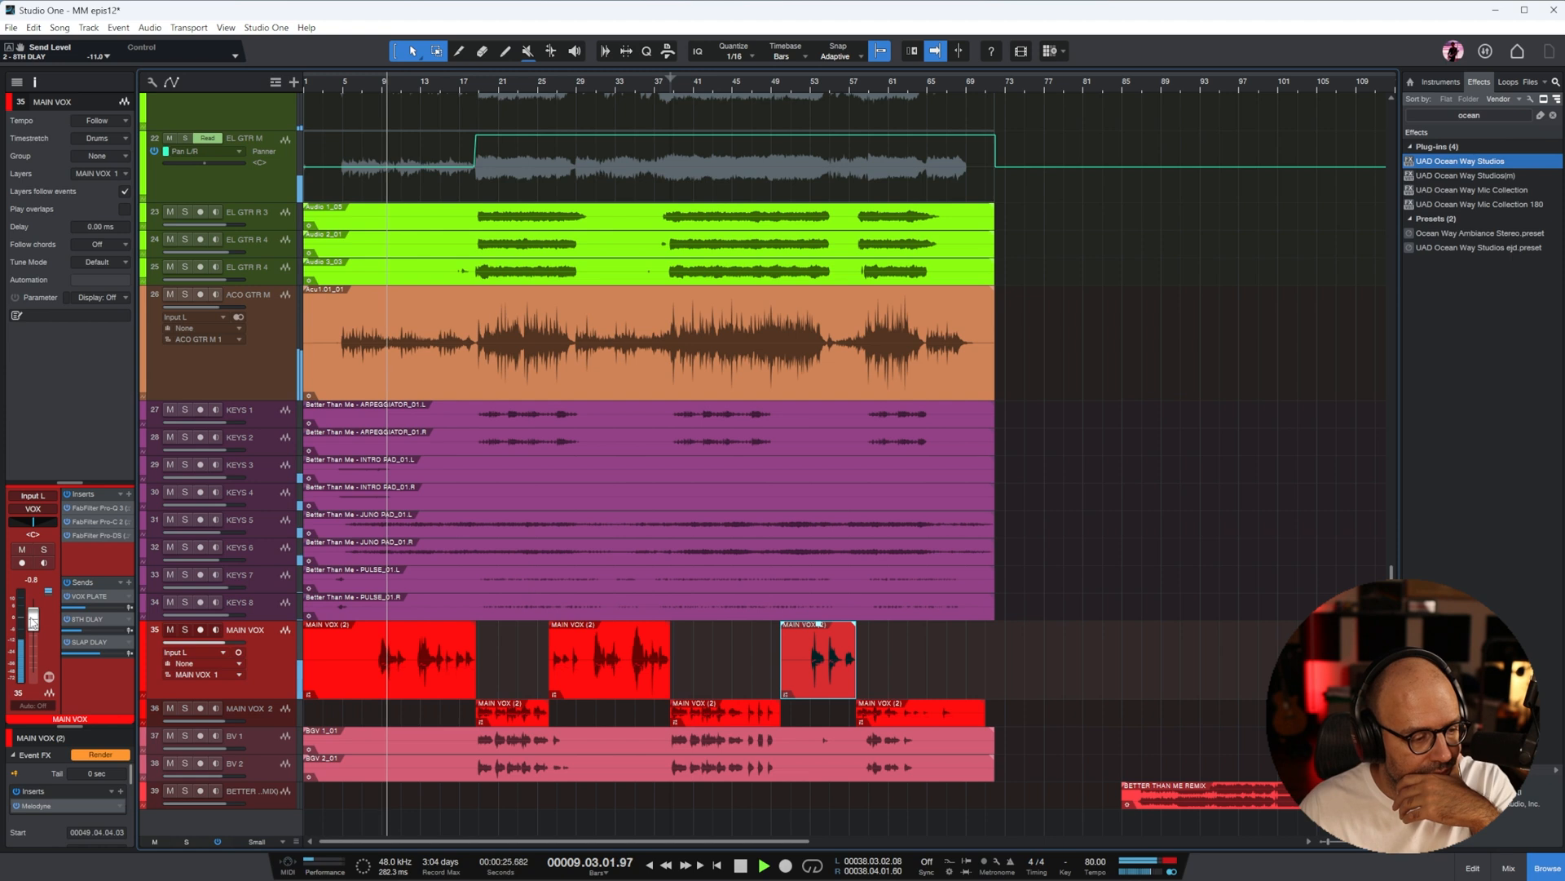
drag(33, 623, 33, 626)
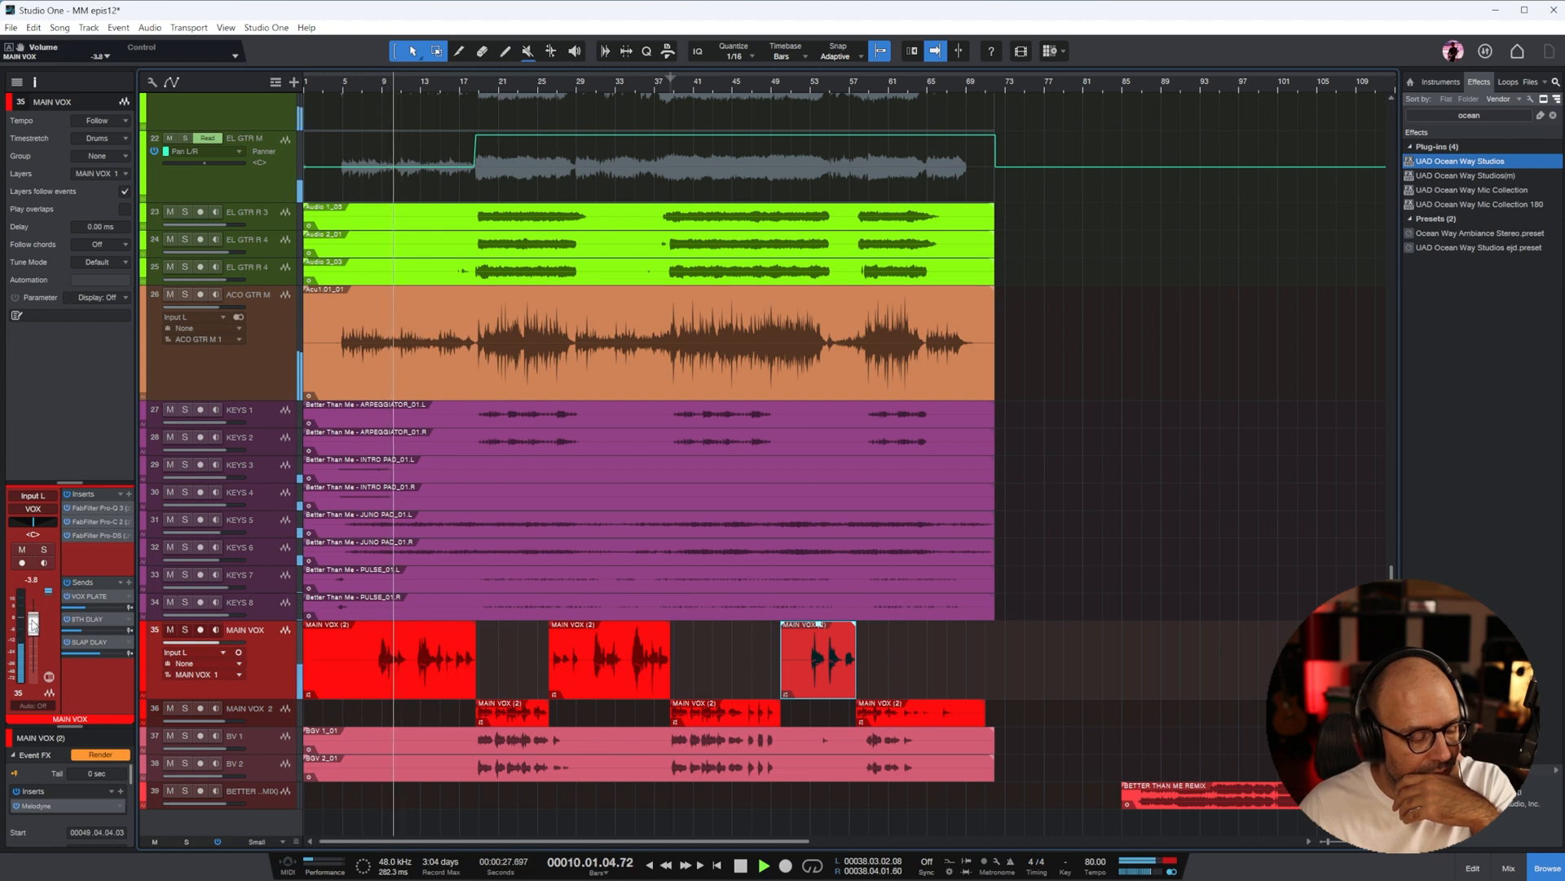
click(261, 718)
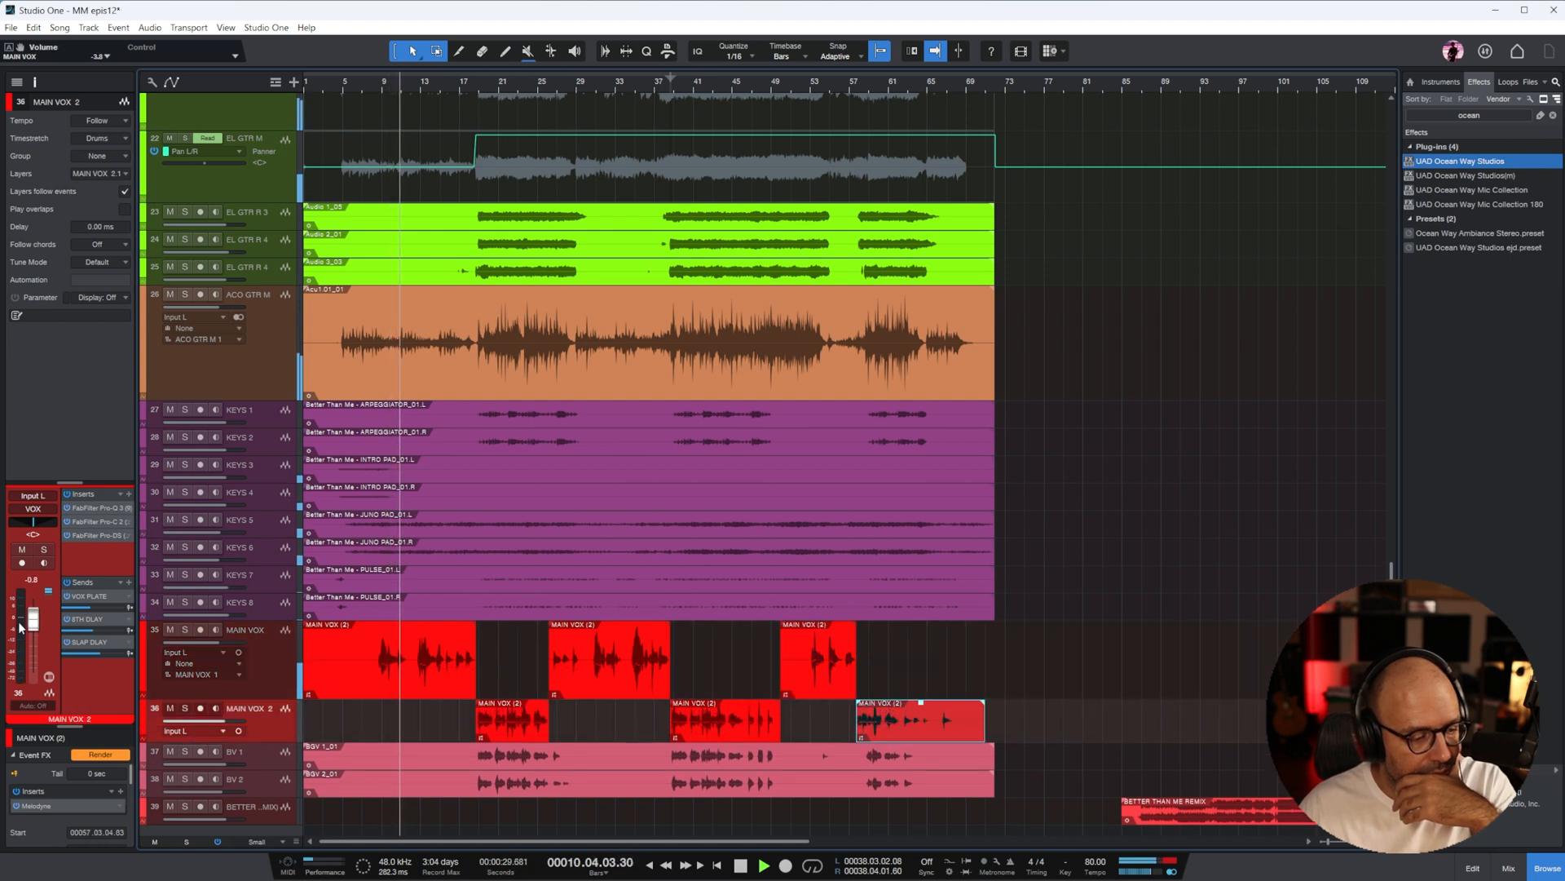
drag(22, 625, 23, 613)
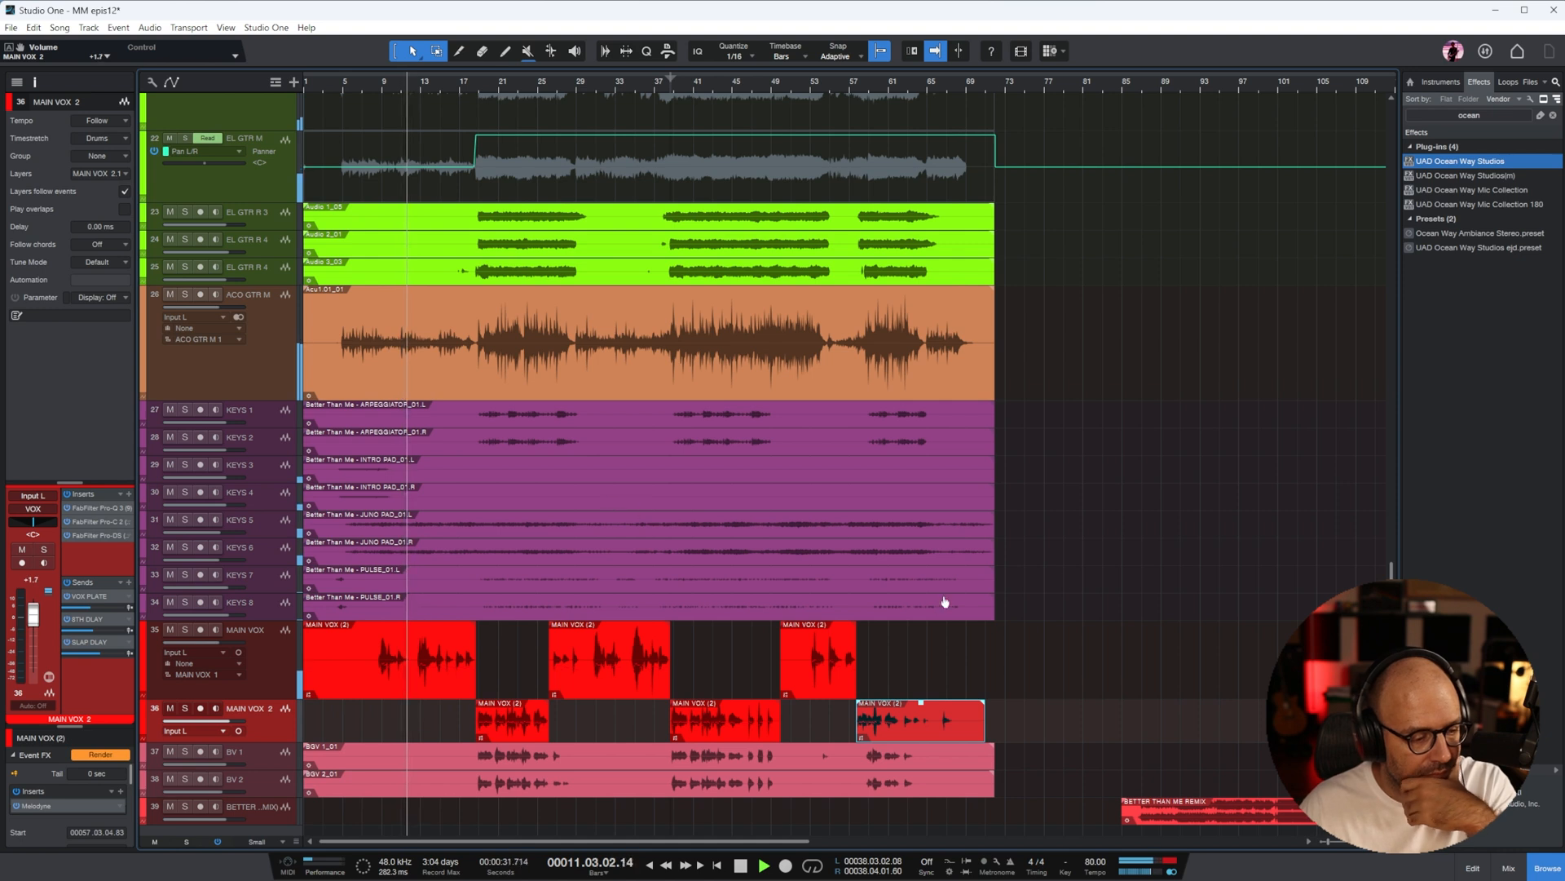
Enable the bx_townhouse Buss Compressor and the Tape plug-in on the MIX BUS, and close their windows
scroll(1182, 541, up, 1)
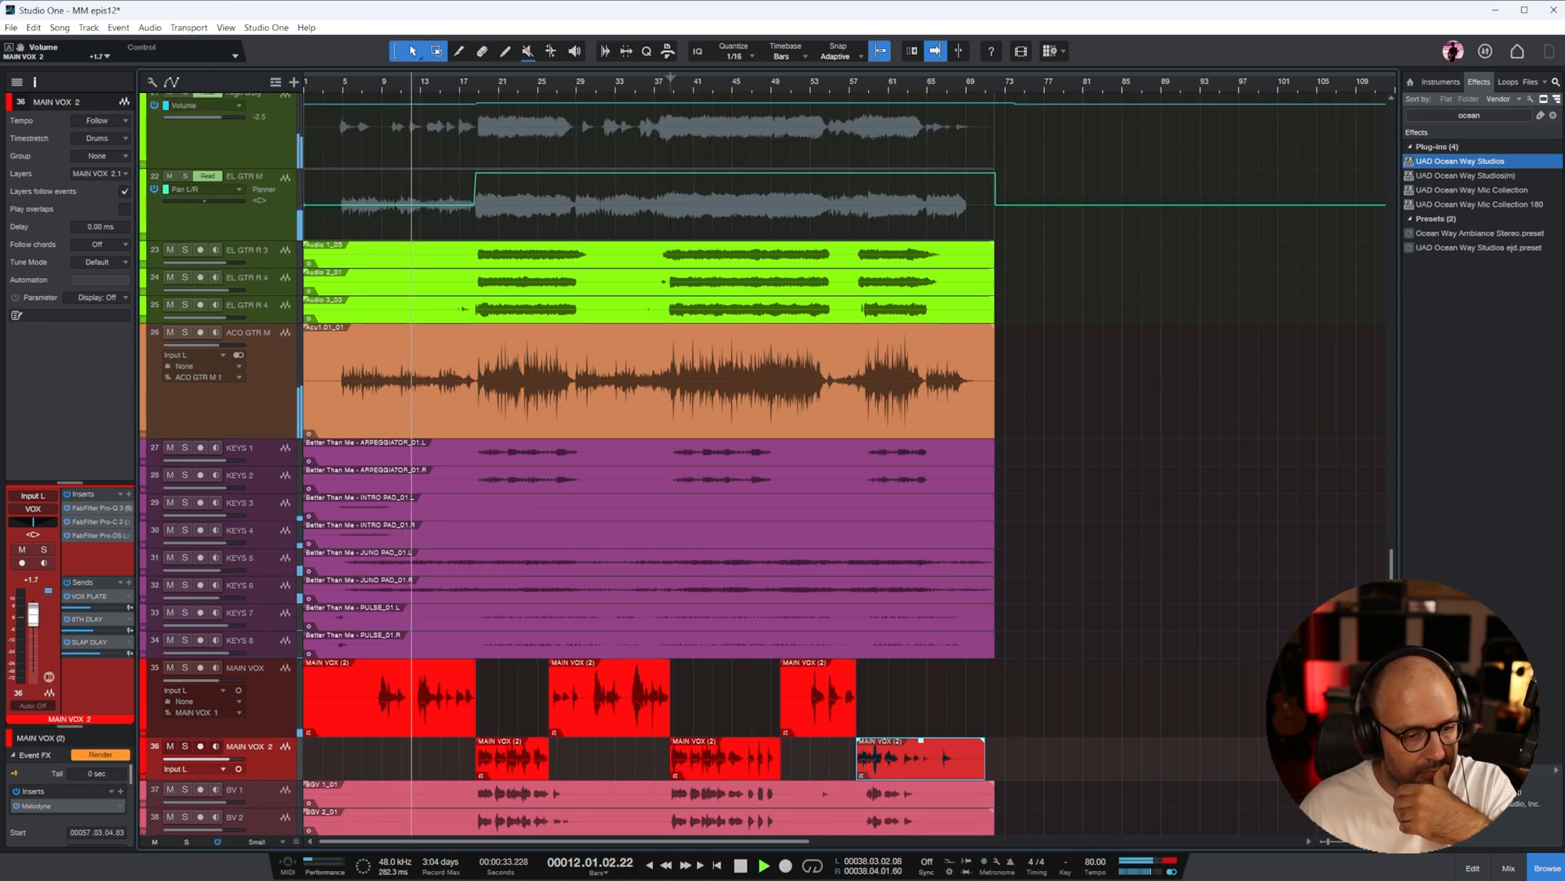
click(1508, 867)
scroll(1201, 417, right, 5)
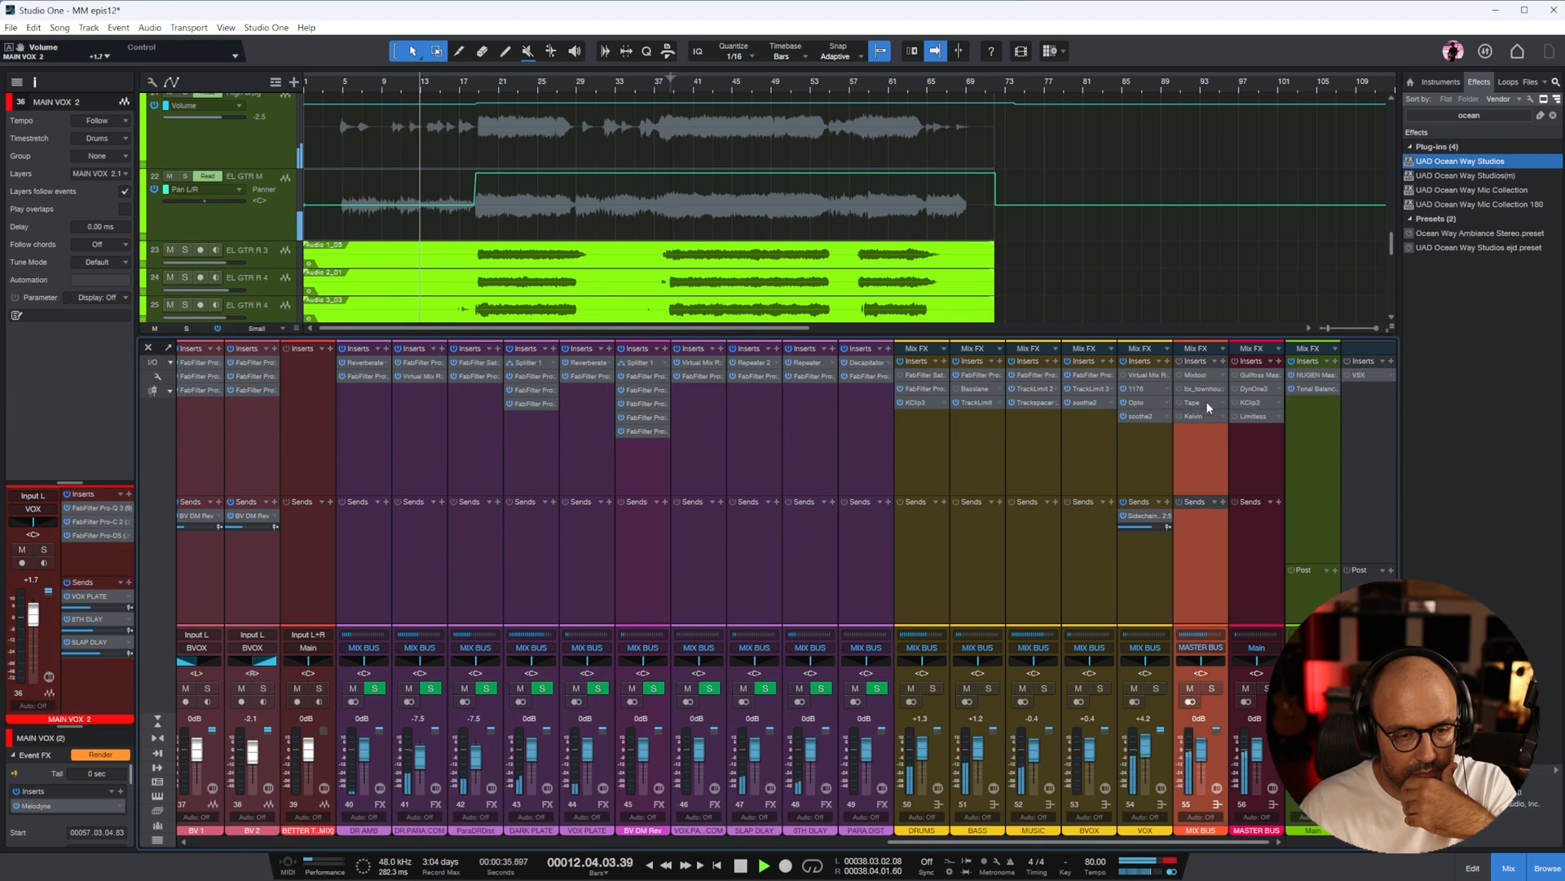
click(1207, 389)
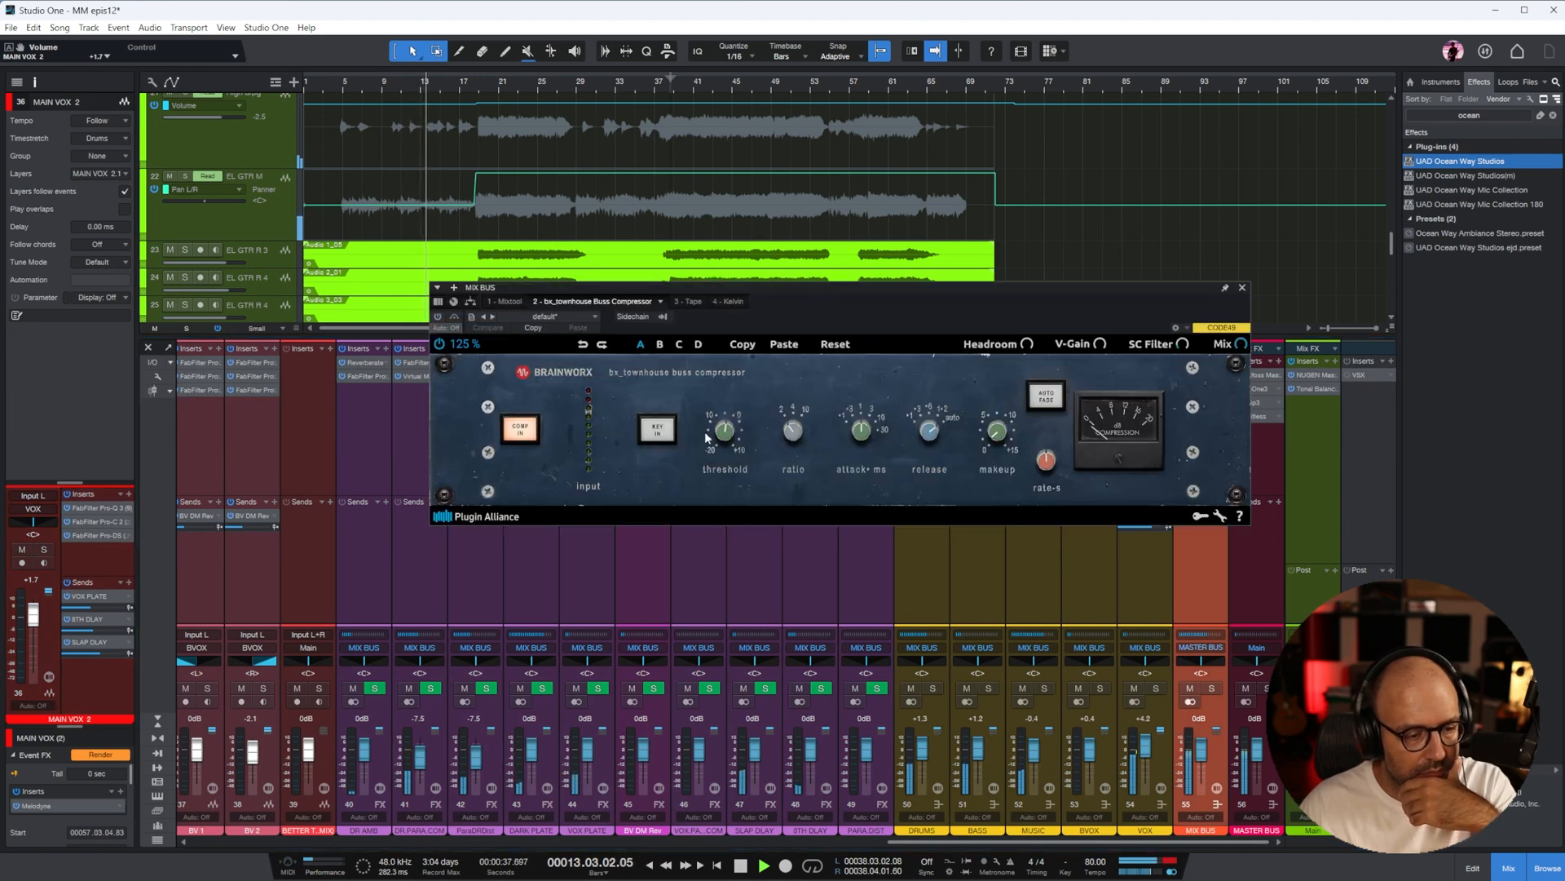
click(438, 317)
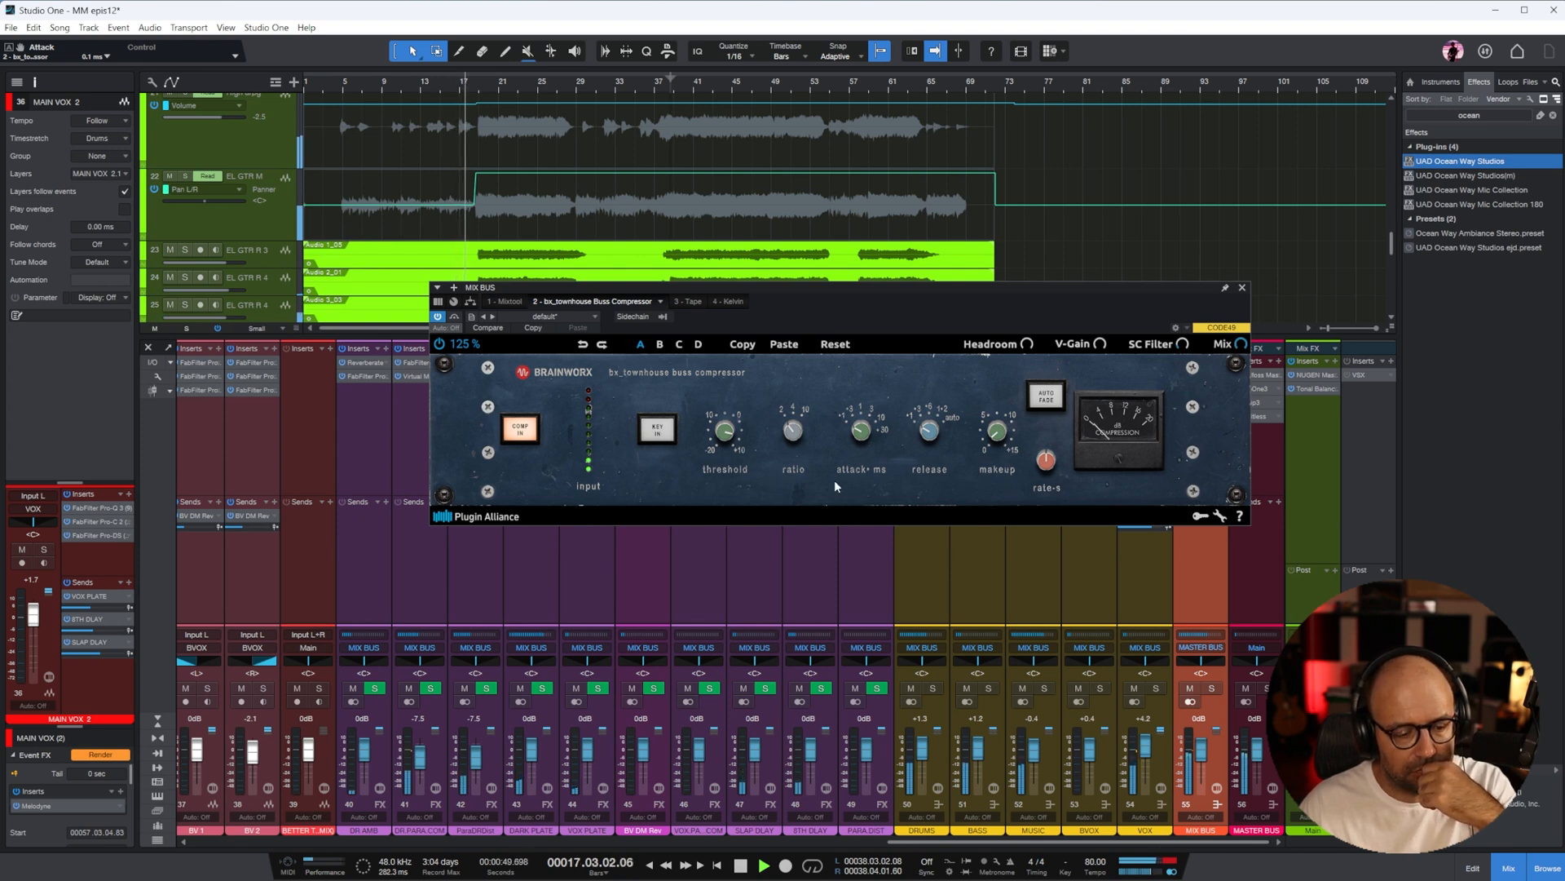
click(1241, 288)
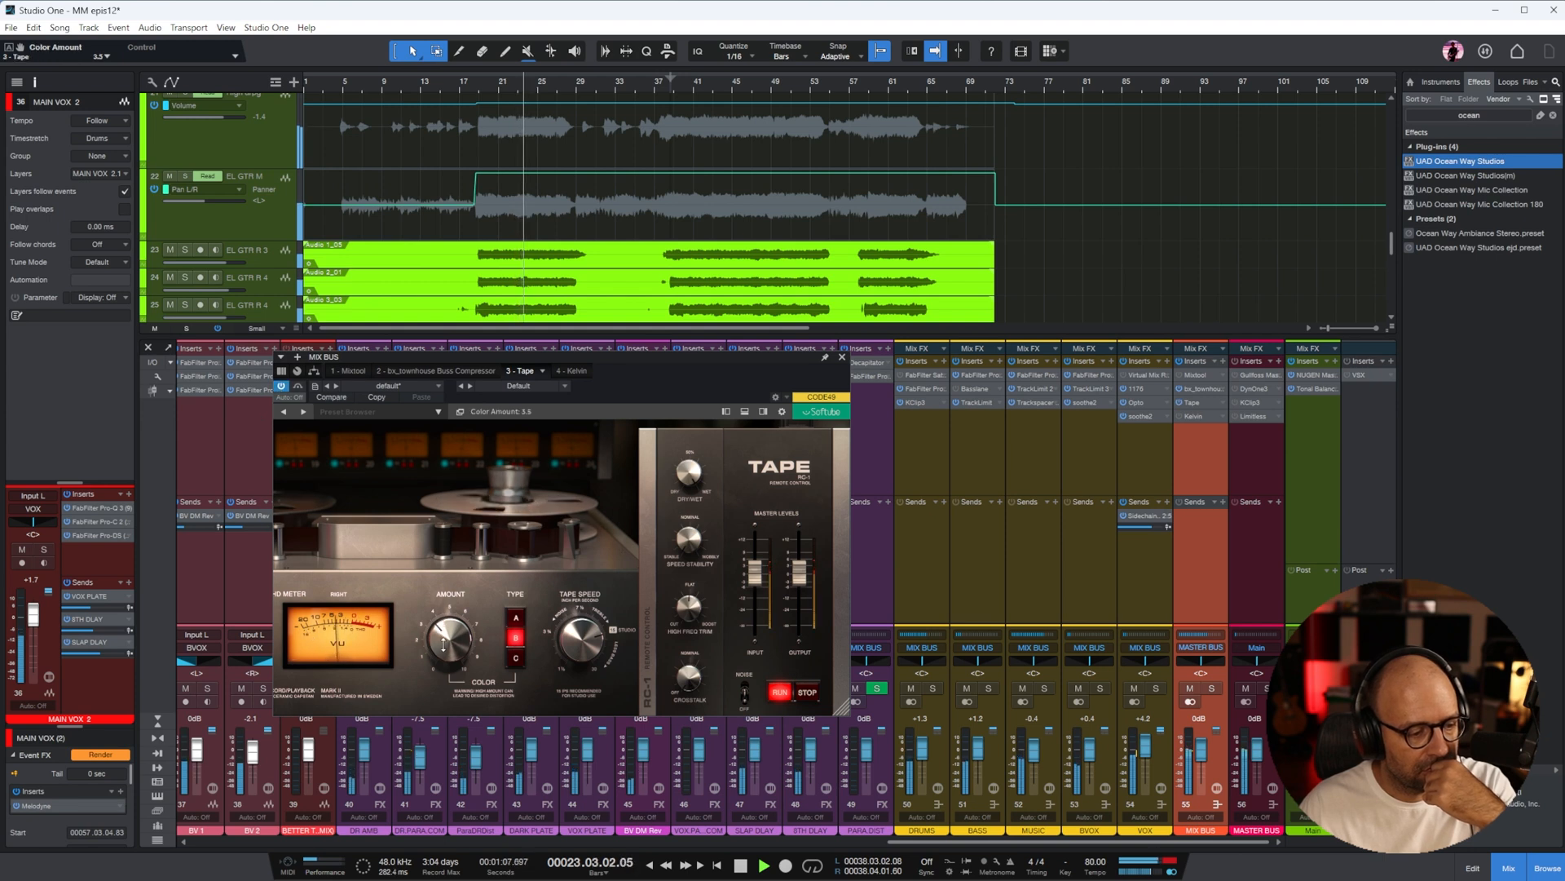
click(842, 357)
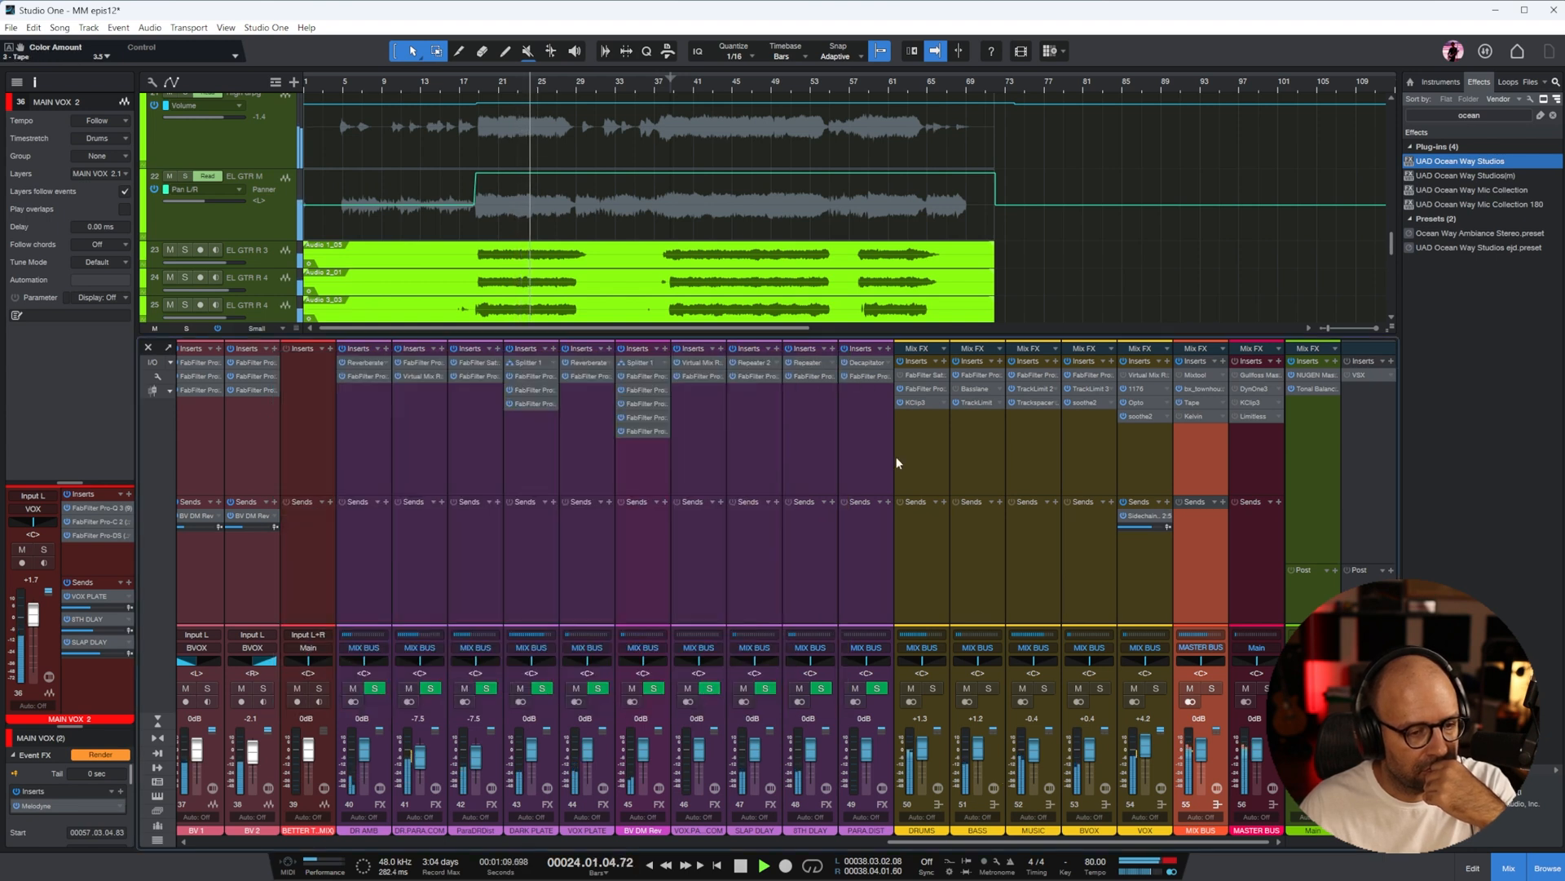
Raise the BASS MIDS channel fader to +3.7 dB
drag(1048, 841, 477, 841)
drag(681, 762, 683, 755)
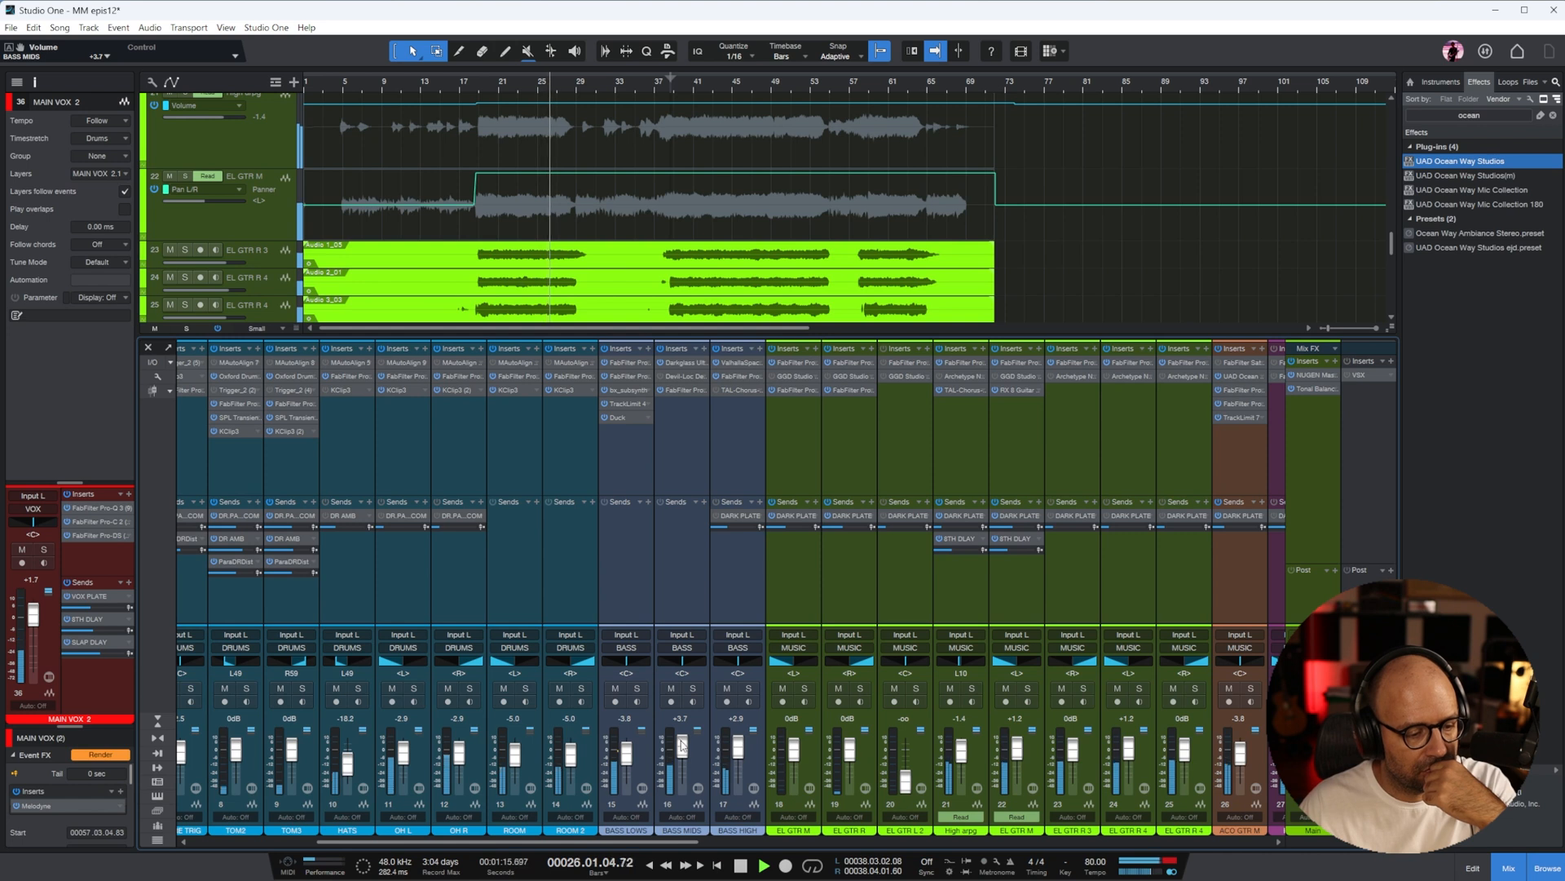
Enable Kelvin on the MIX BUS, set its Stage 1 gain to 3.1 while playing from bar 22, and close its window
drag(644, 844, 1215, 843)
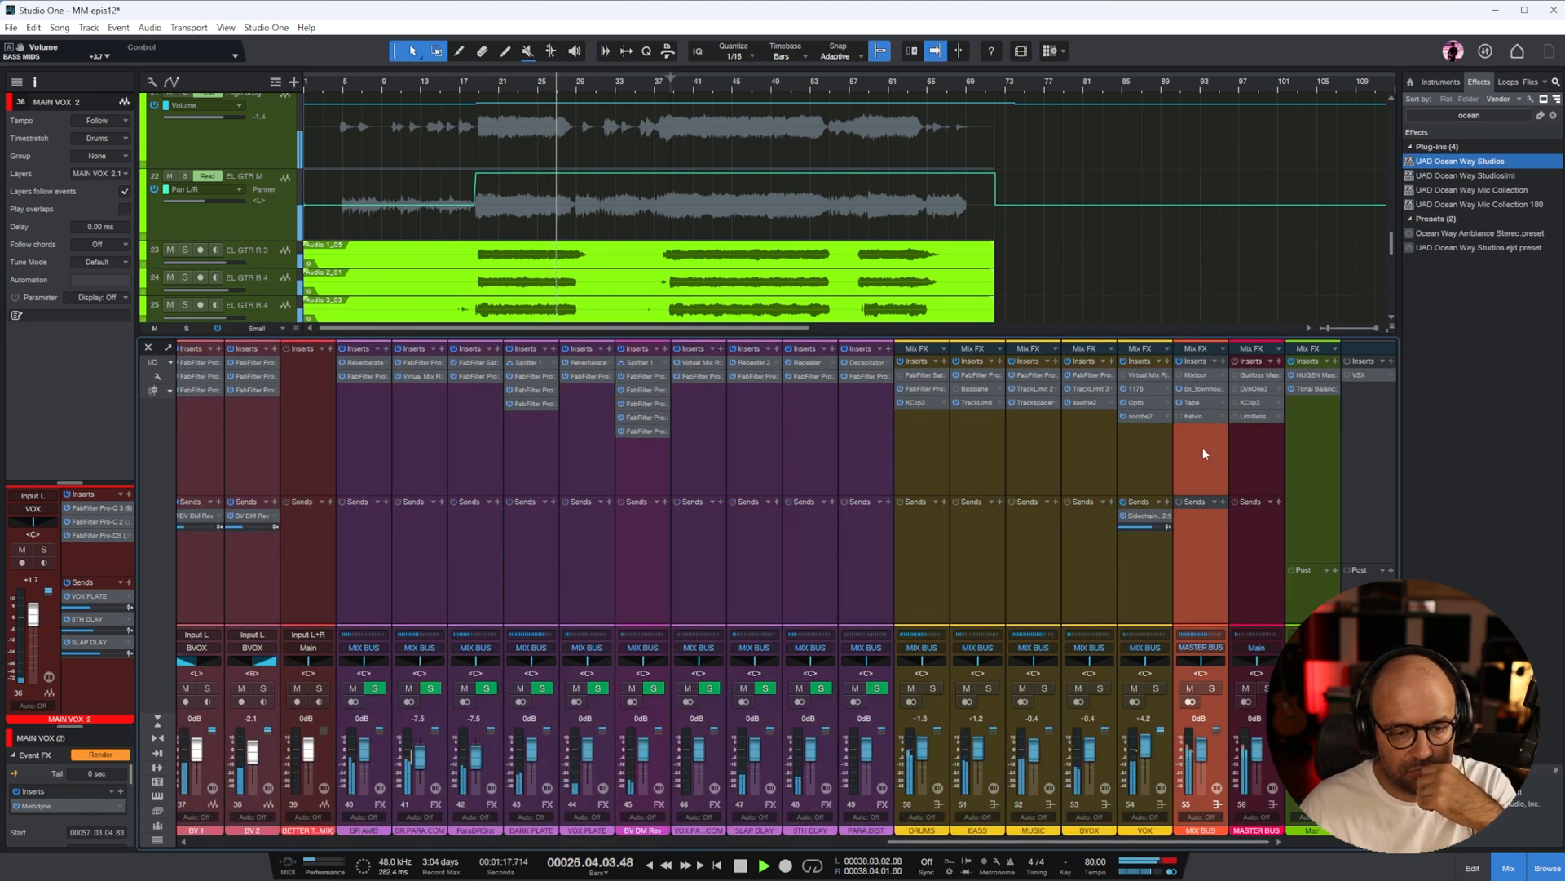
double_click(1192, 416)
click(505, 85)
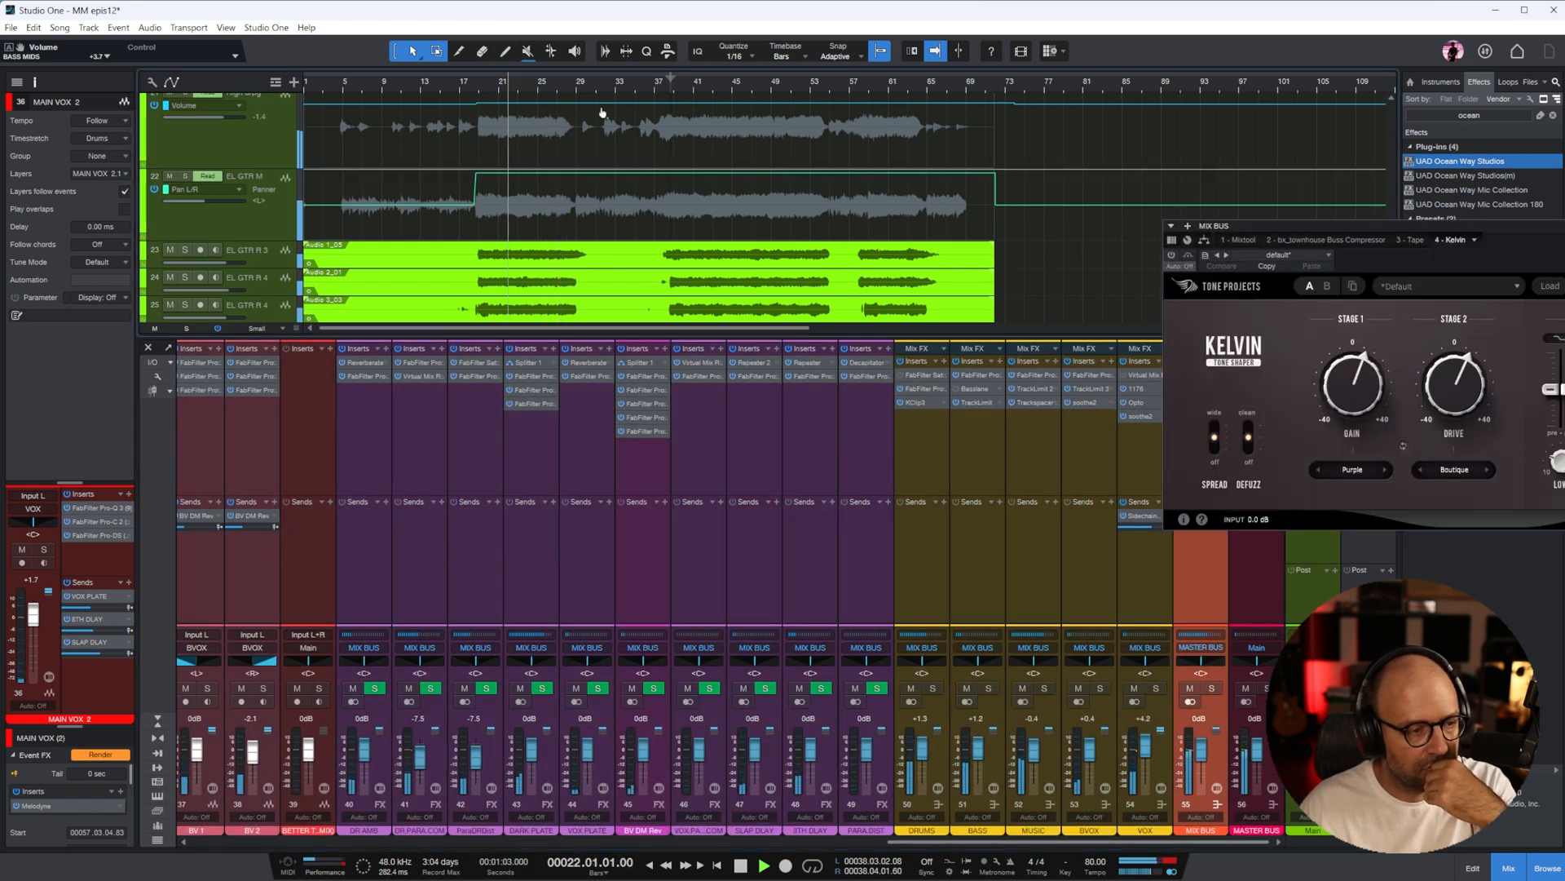
drag(1452, 224, 920, 269)
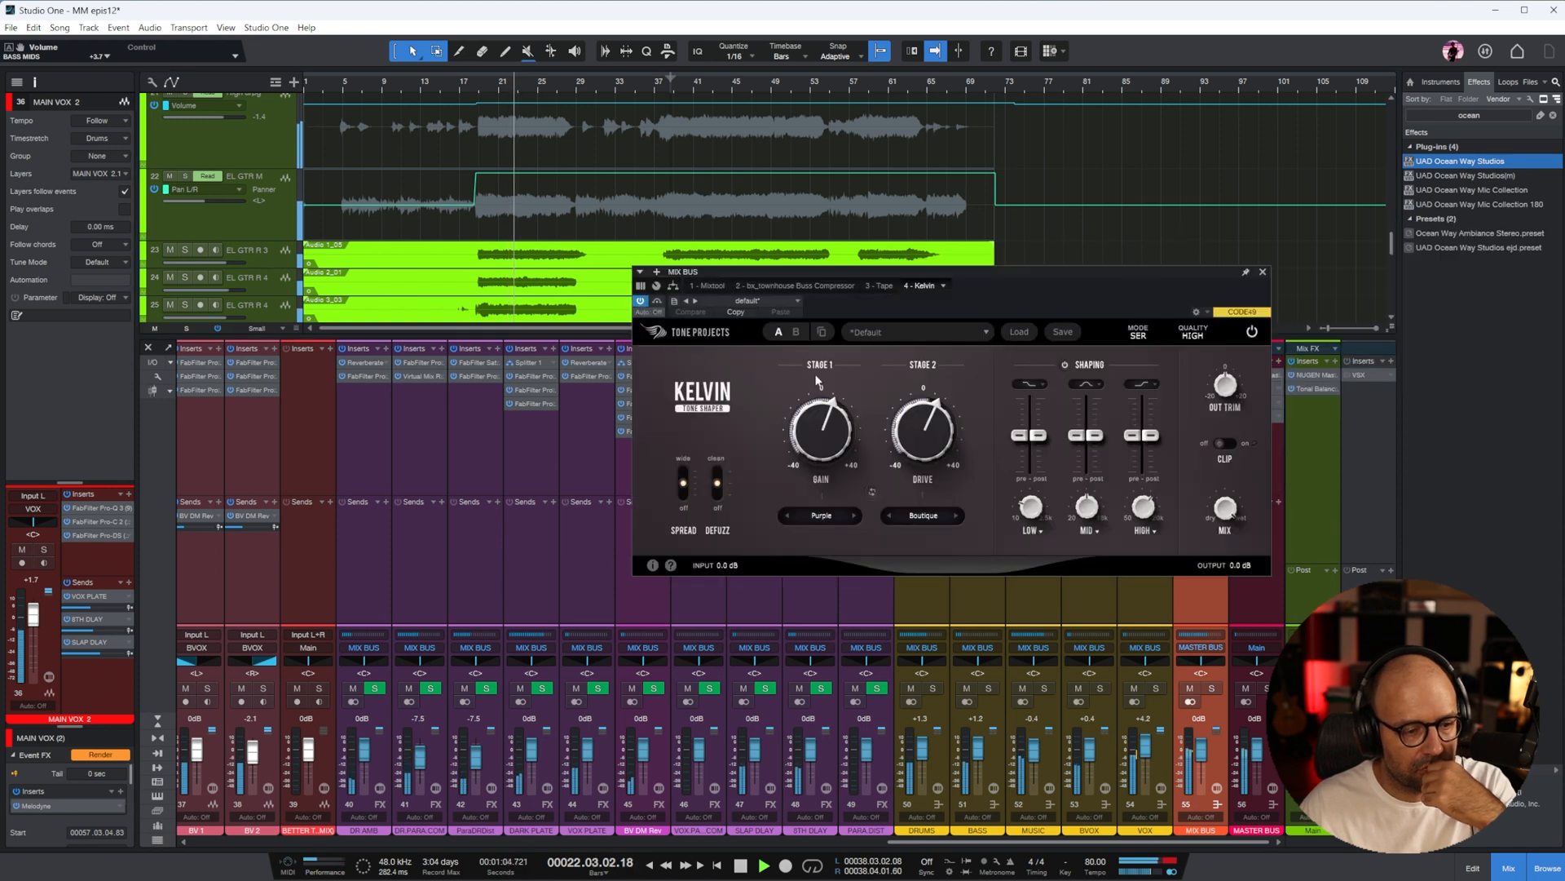
scroll(825, 447, up, 1)
scroll(926, 445, up, 1)
scroll(834, 444, down, 1)
click(1262, 272)
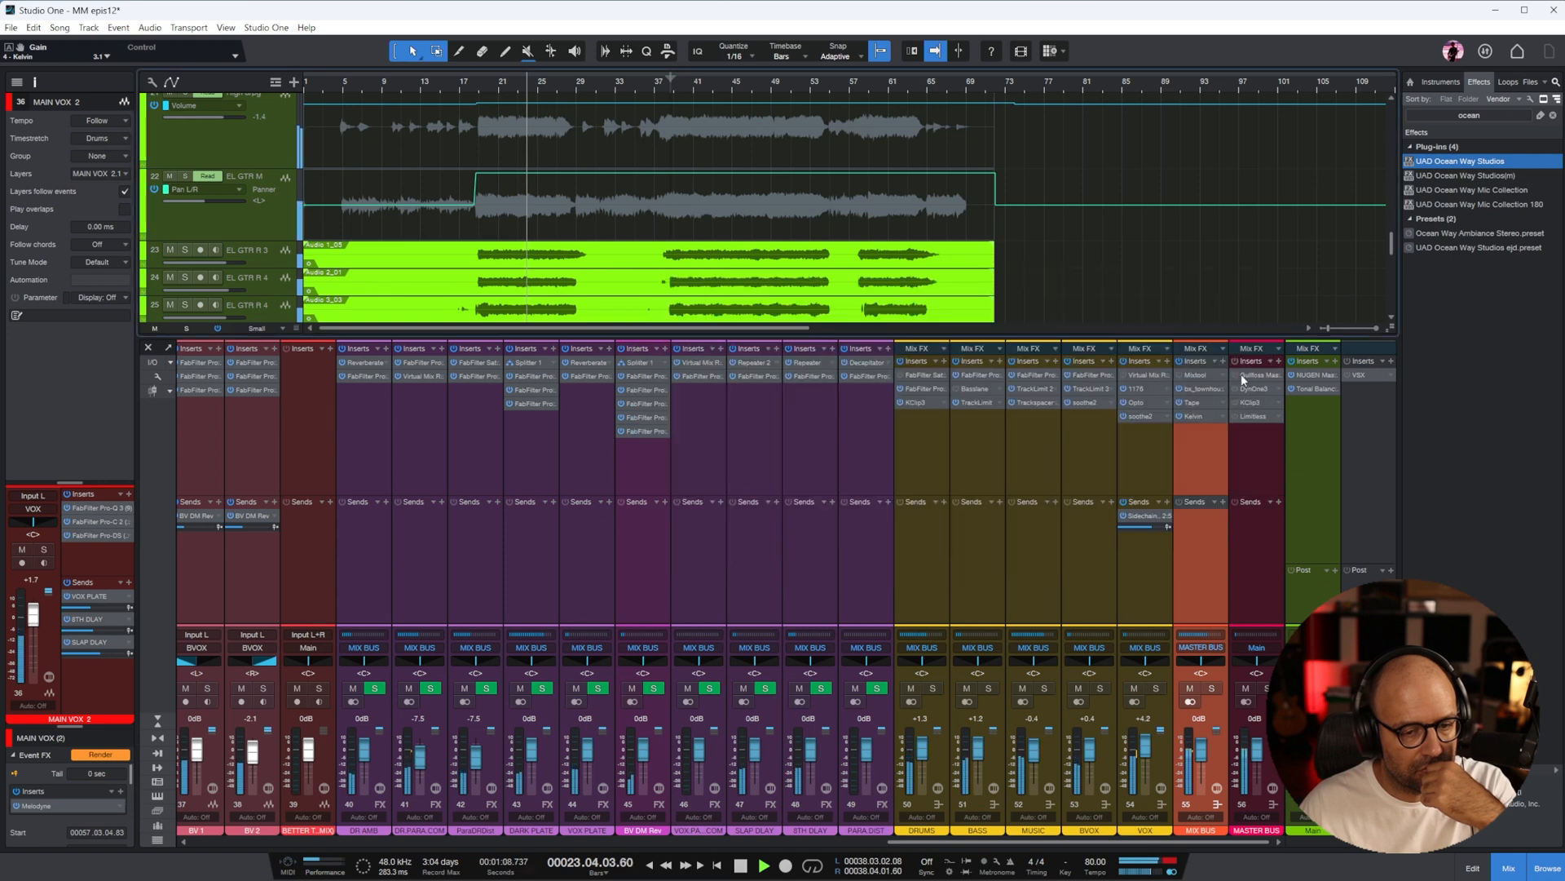
Enable Gullfoss Master on the MASTER BUS, replay from about bar 20 to hear it, and close its window
click(1250, 375)
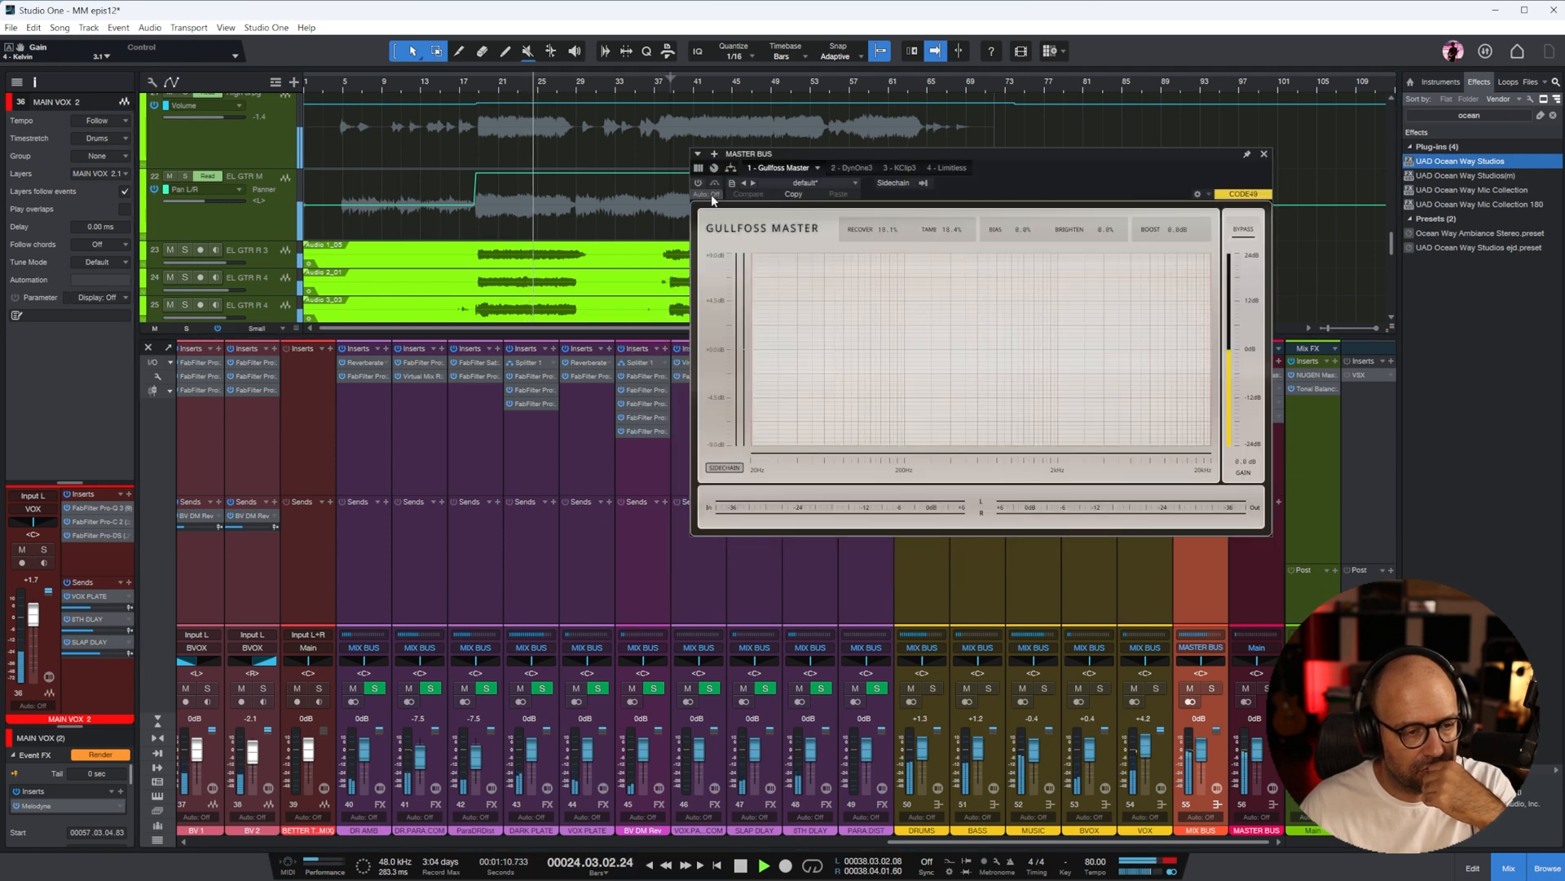
click(699, 168)
click(775, 168)
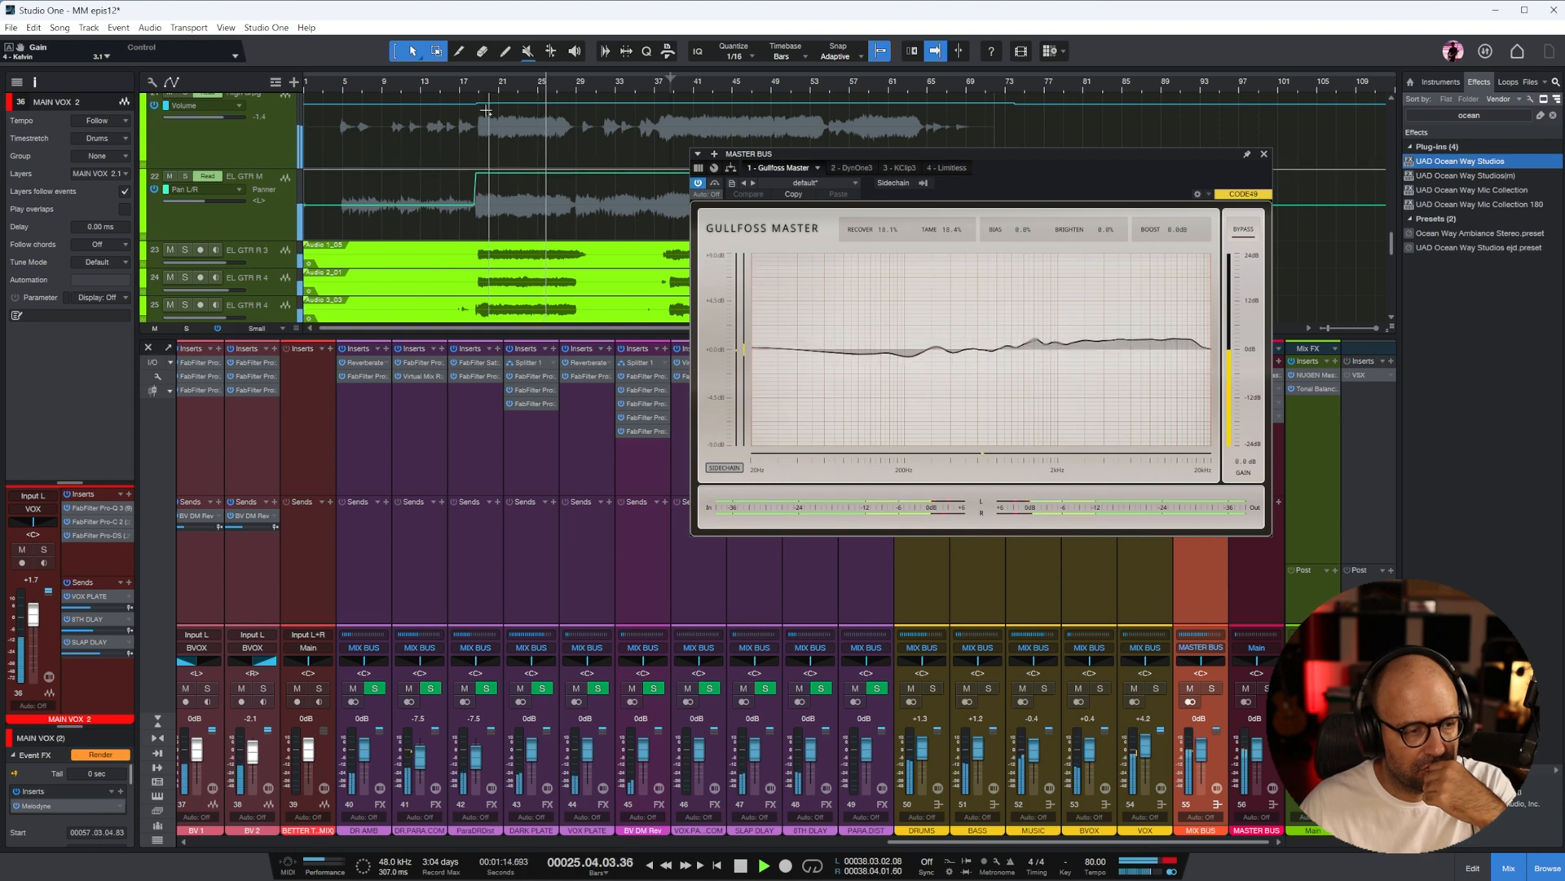
click(487, 82)
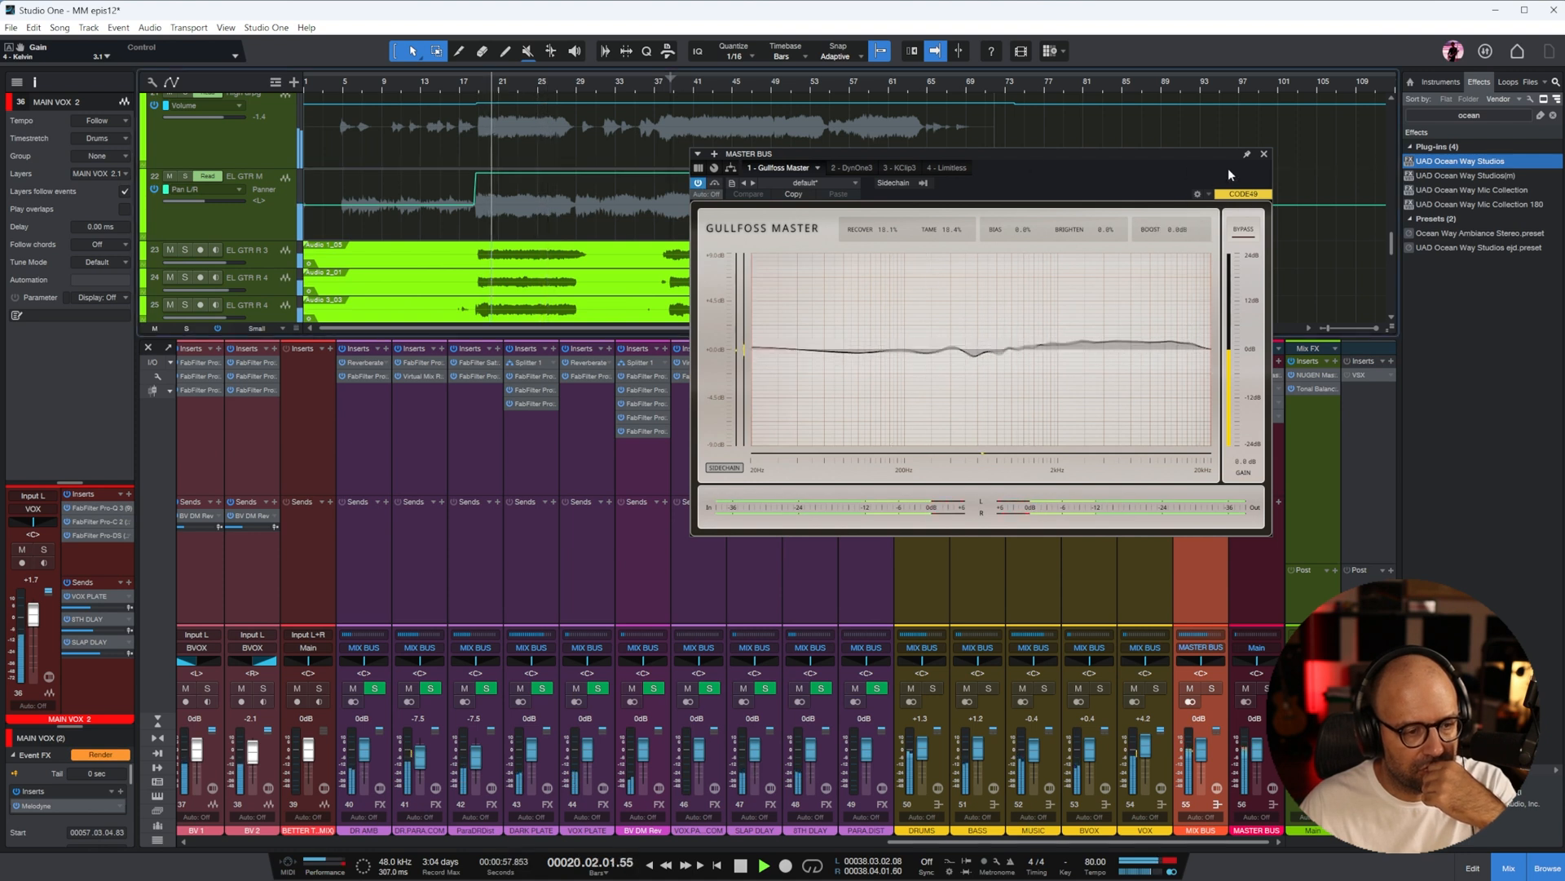
click(1264, 153)
Enable DynOne3 on the MASTER BUS, close its window, and enable KClip 3 on the same bus
click(1253, 389)
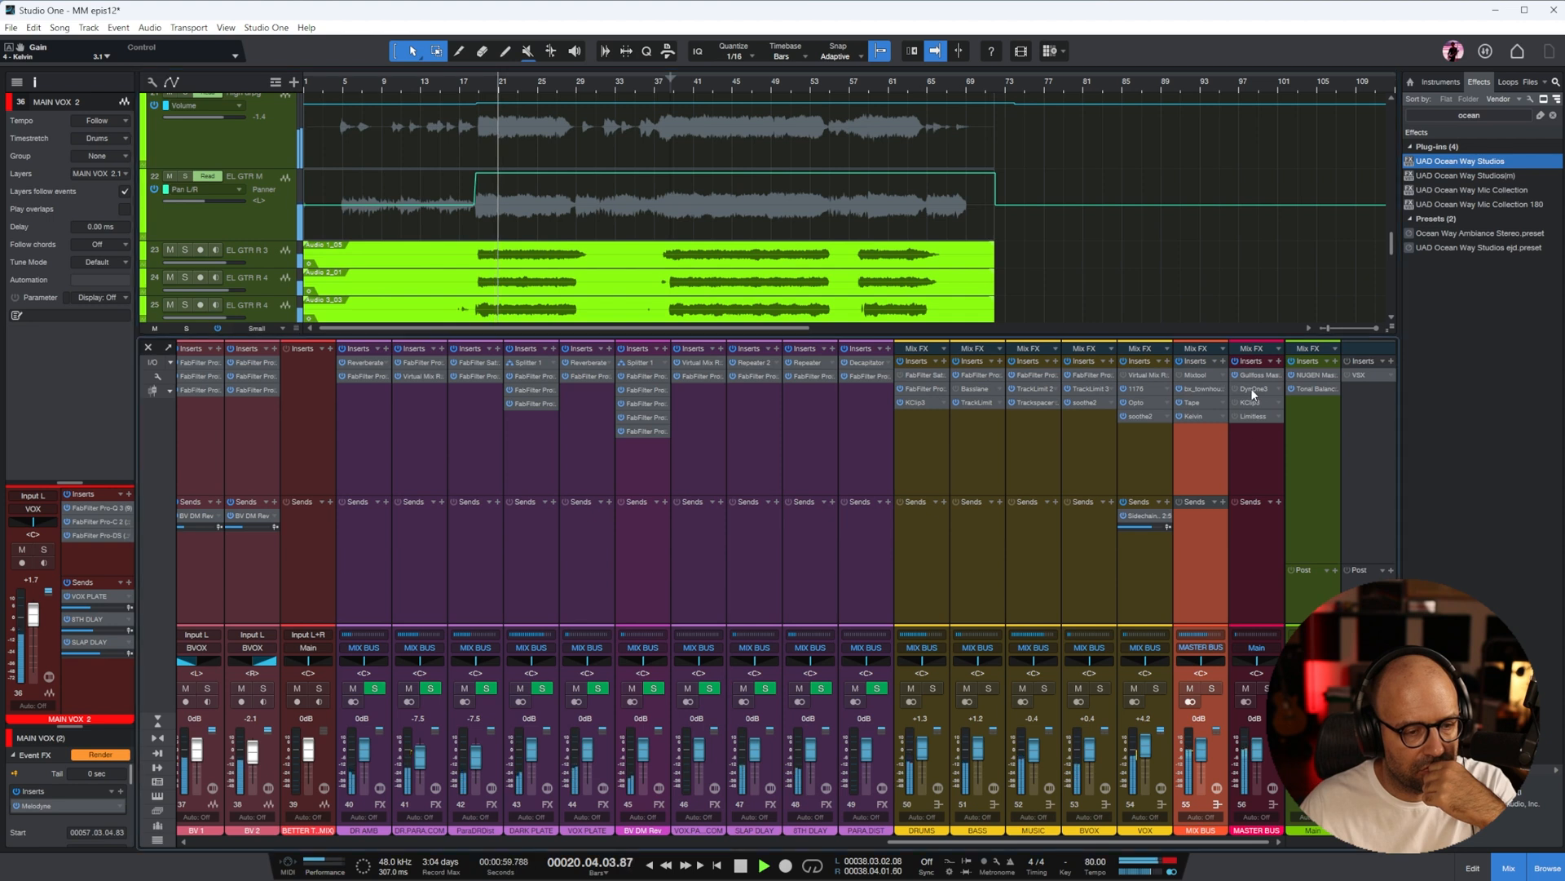
click(698, 183)
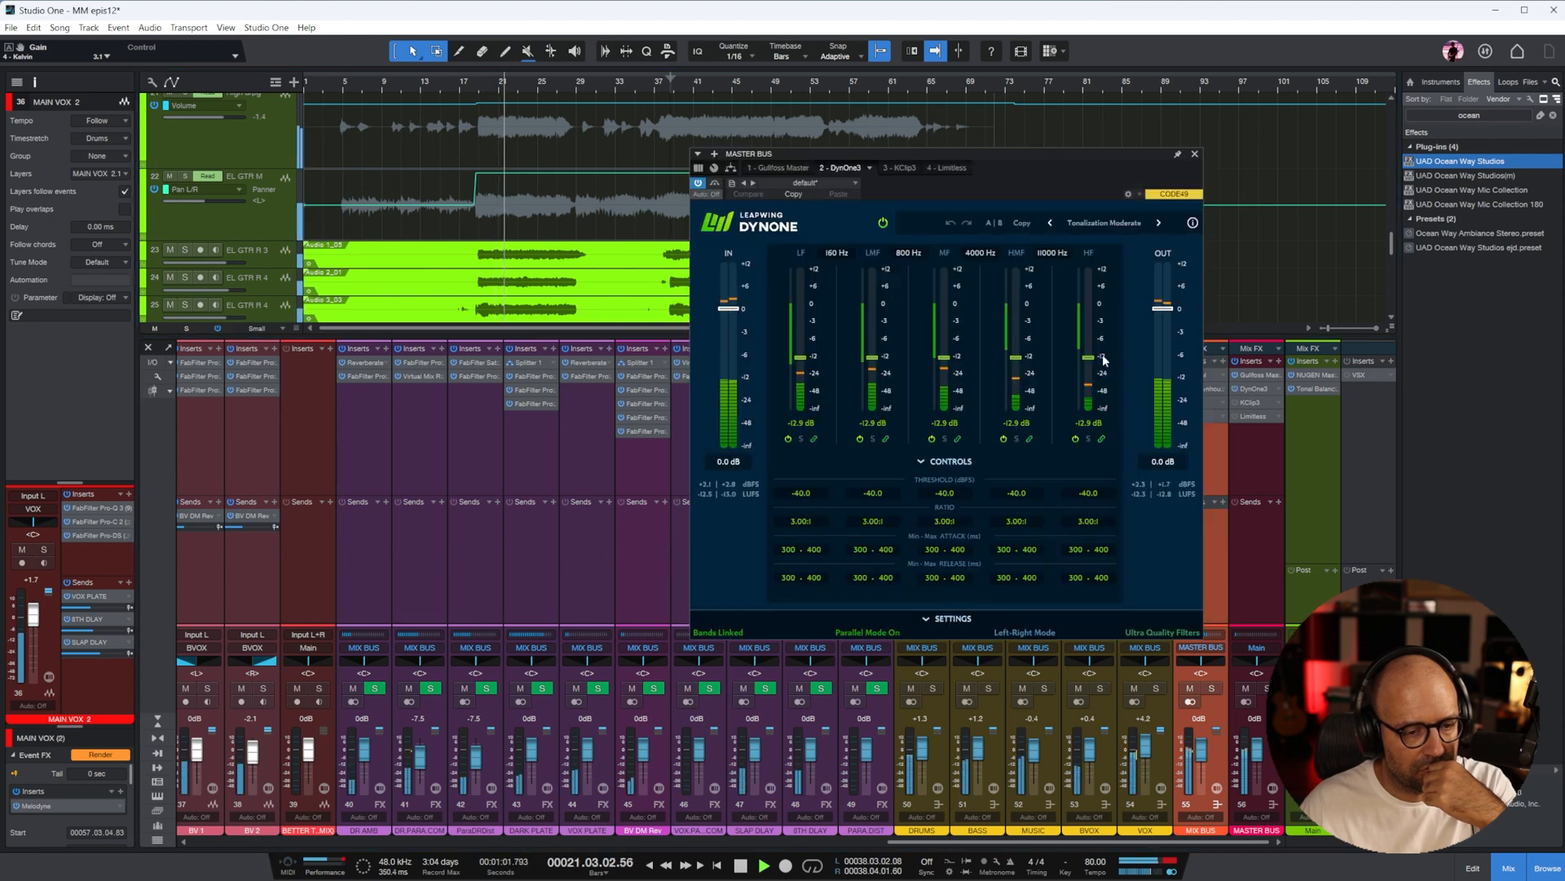
click(1195, 155)
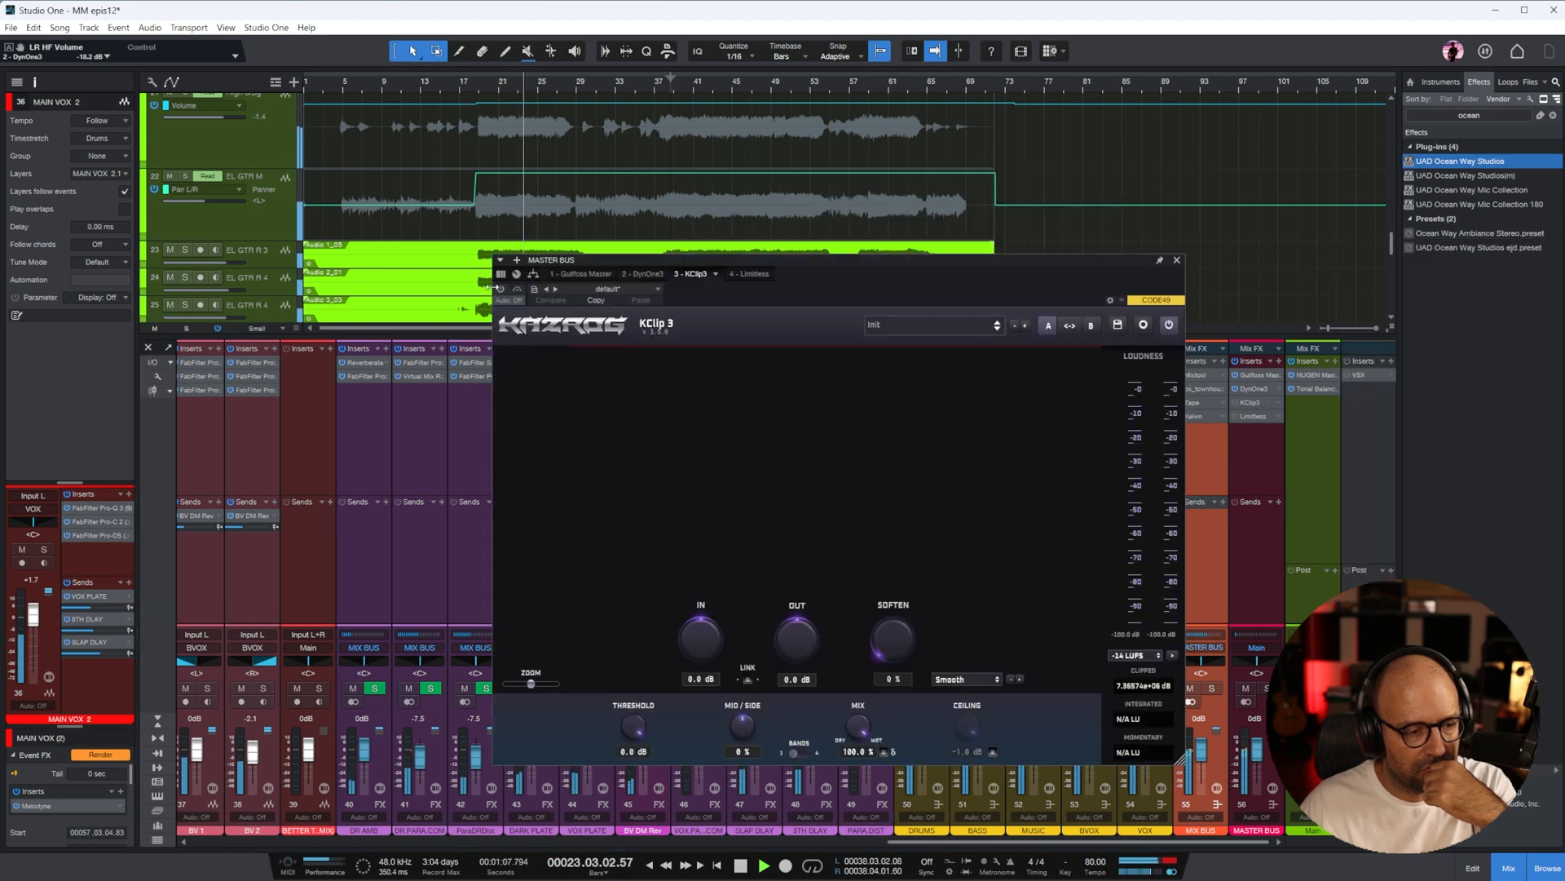
click(500, 289)
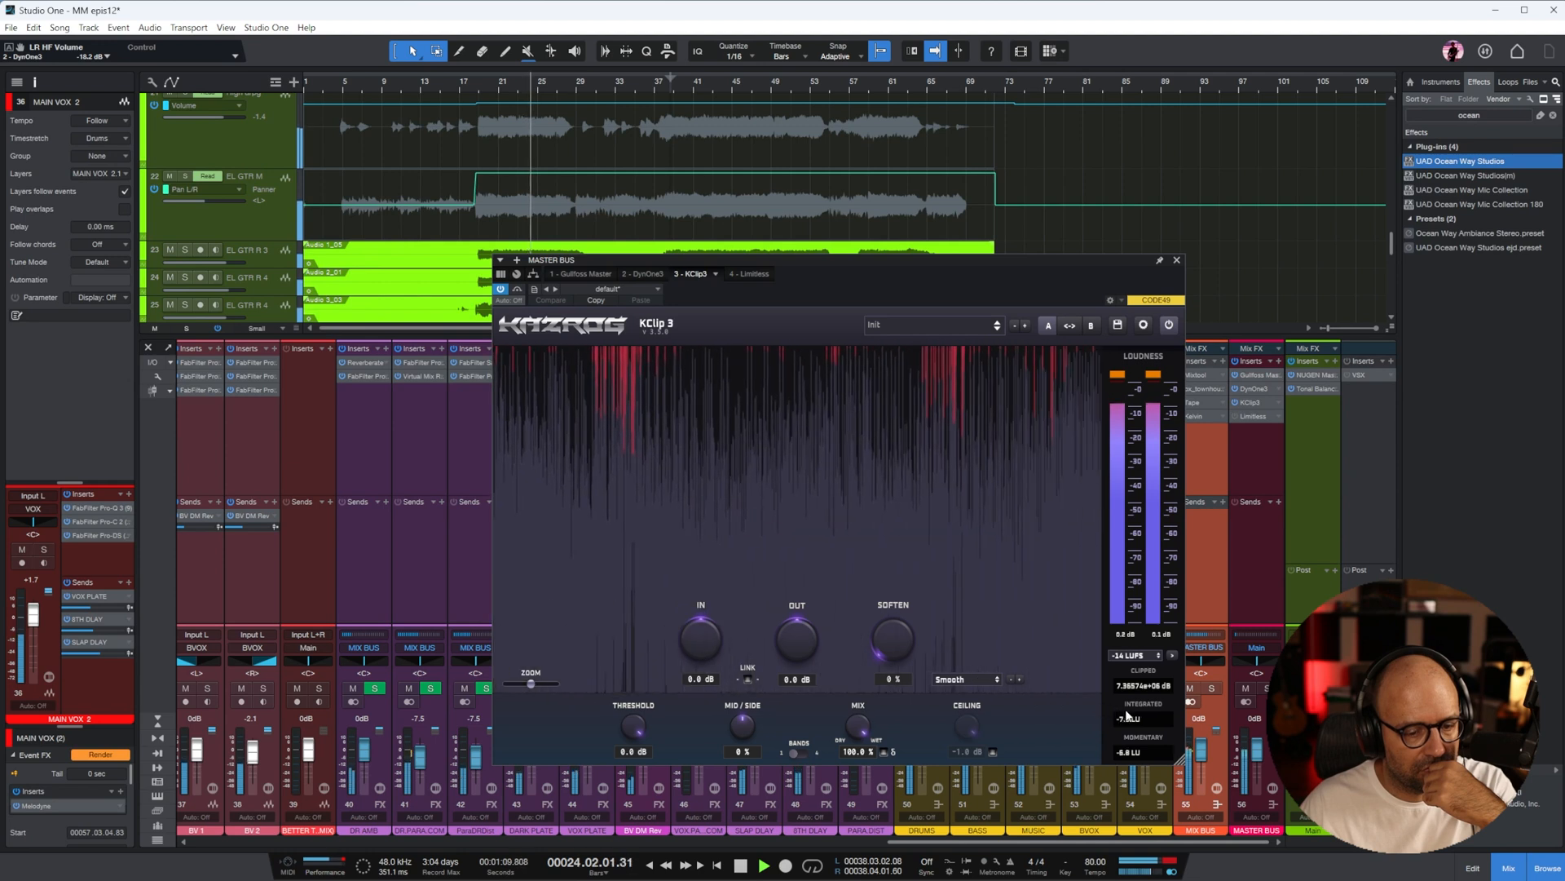
Link KClip 3's input and output gains on the MASTER BUS, set the input to -1.9 dB, and close its window
click(747, 680)
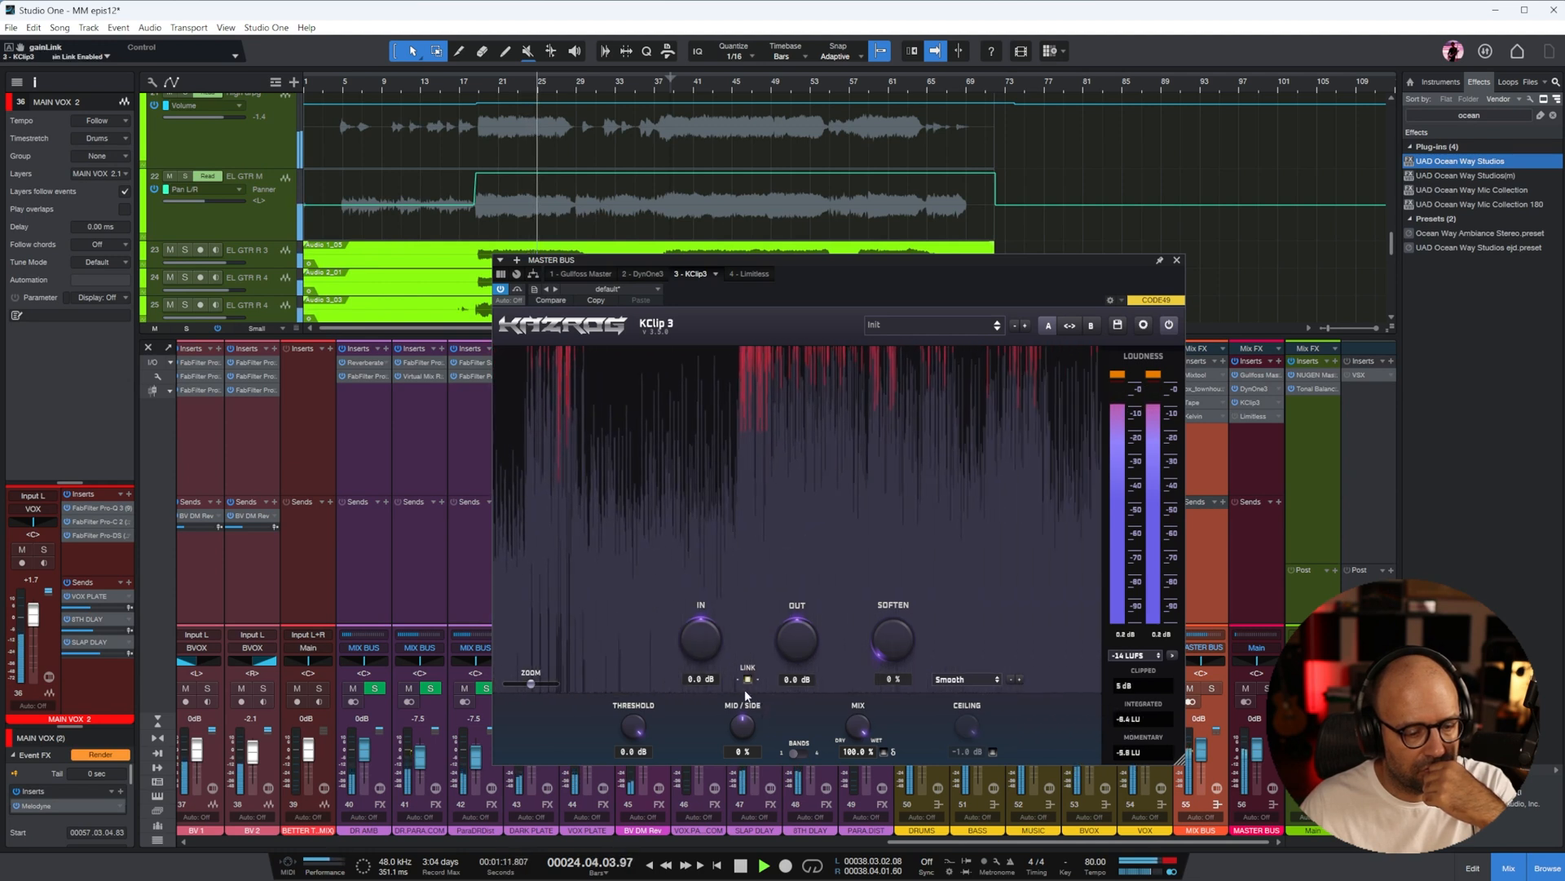
drag(700, 648, 1106, 731)
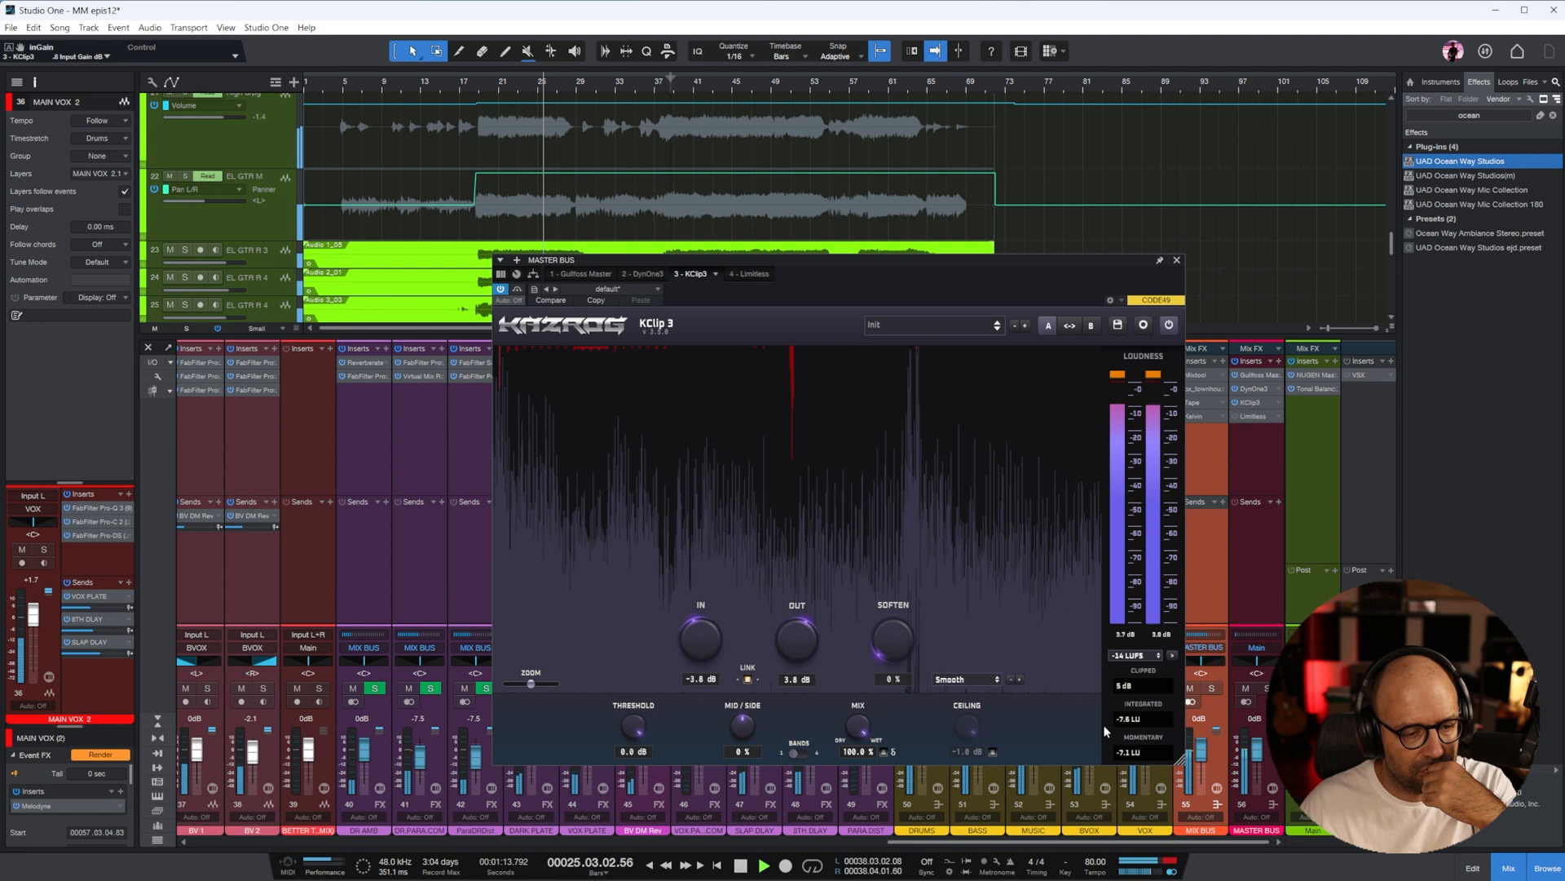
drag(707, 637, 830, 487)
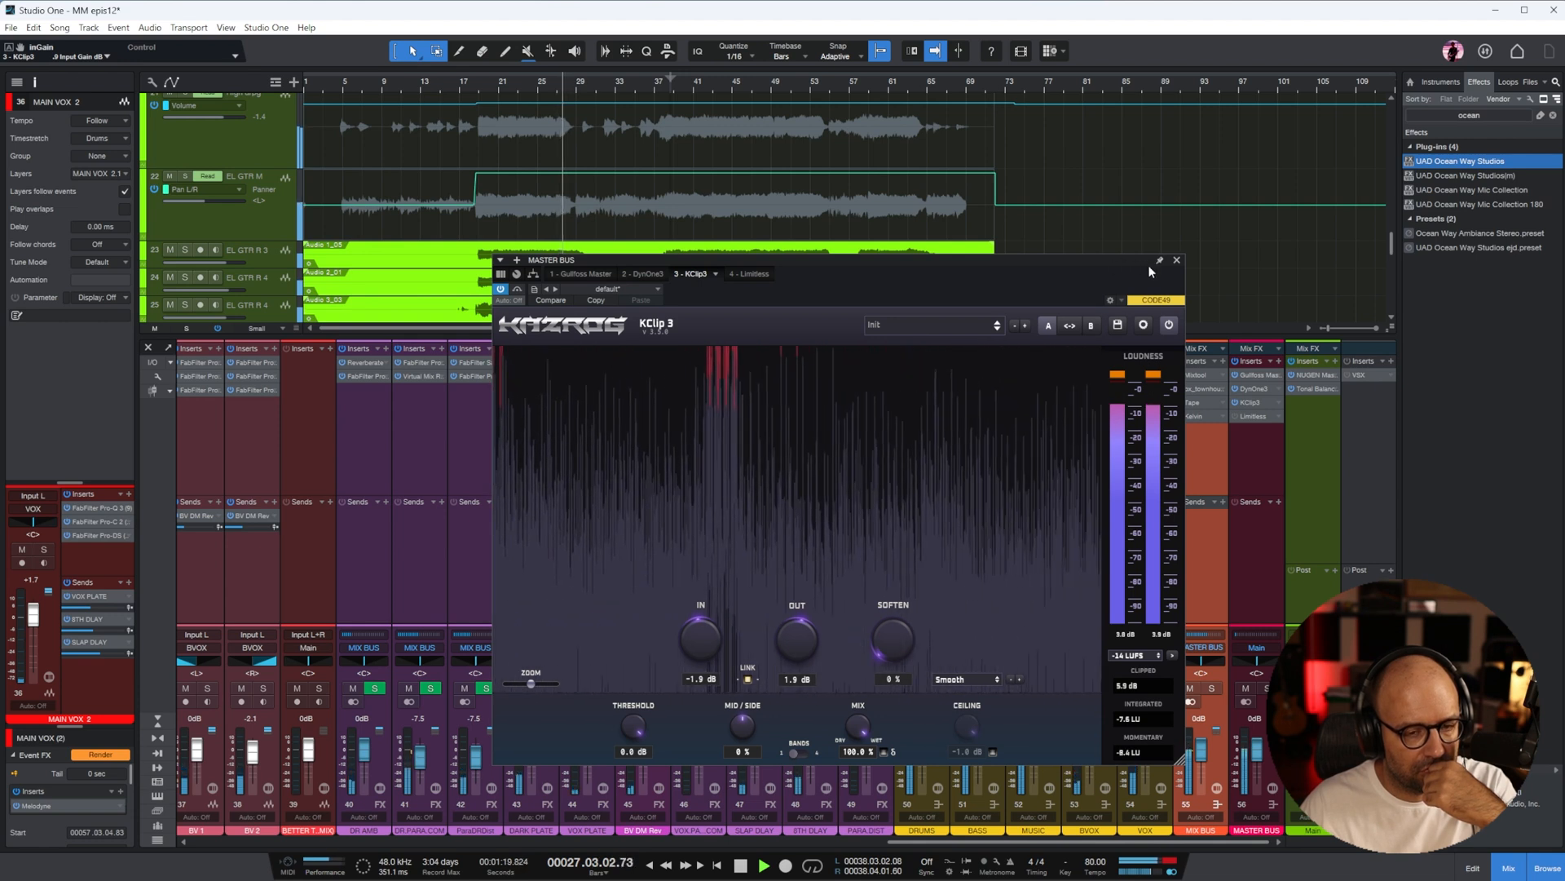
click(1176, 260)
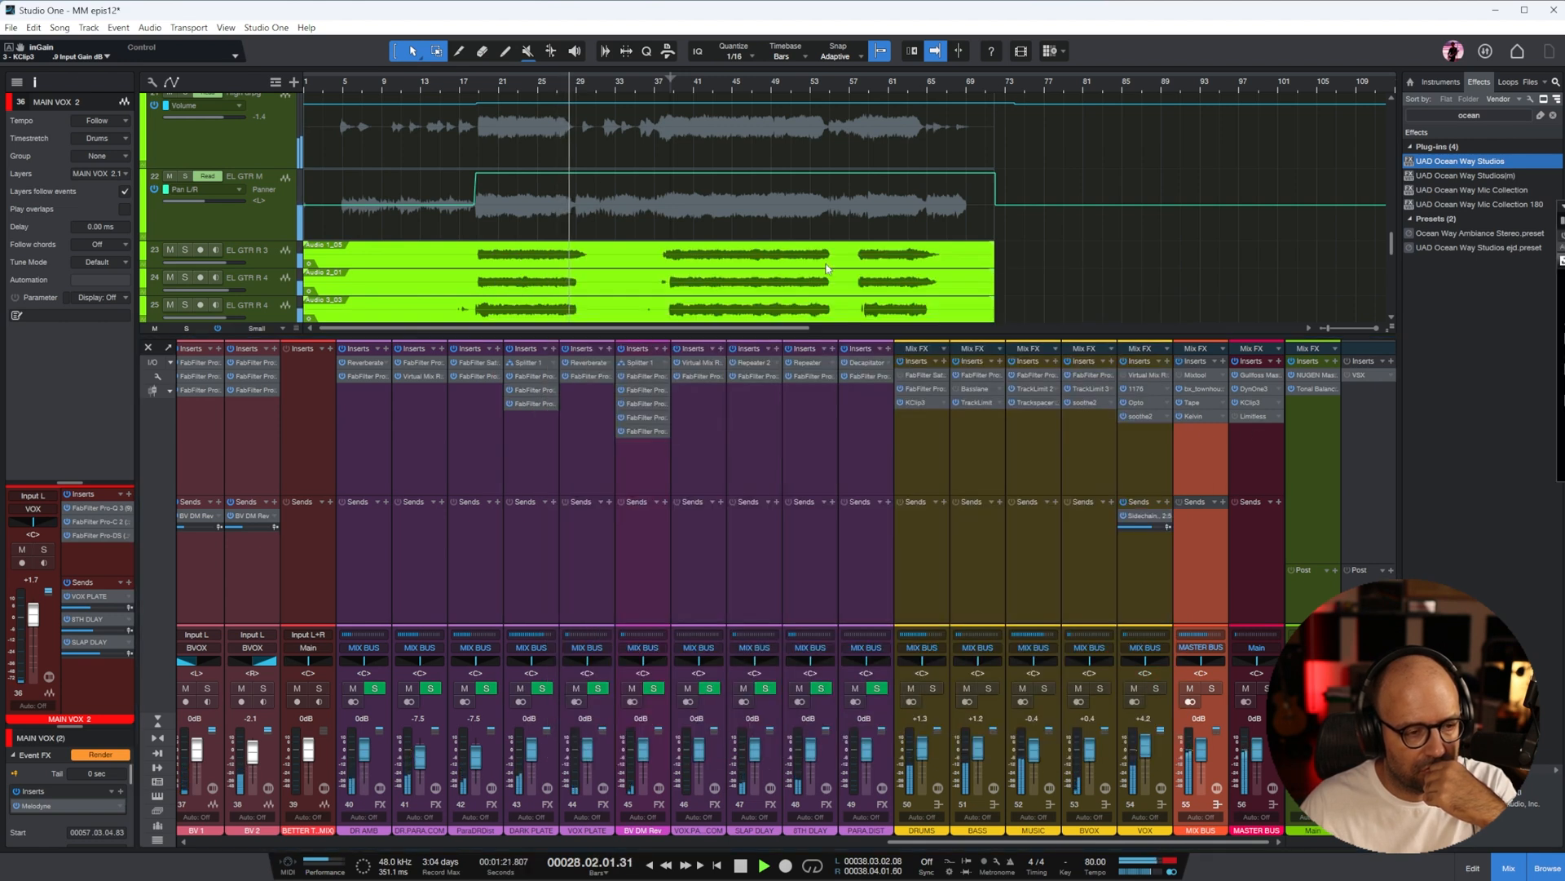
Enable Limitless on the MASTER BUS while replaying from about bar 21, and close its window
click(509, 86)
drag(1563, 205, 638, 350)
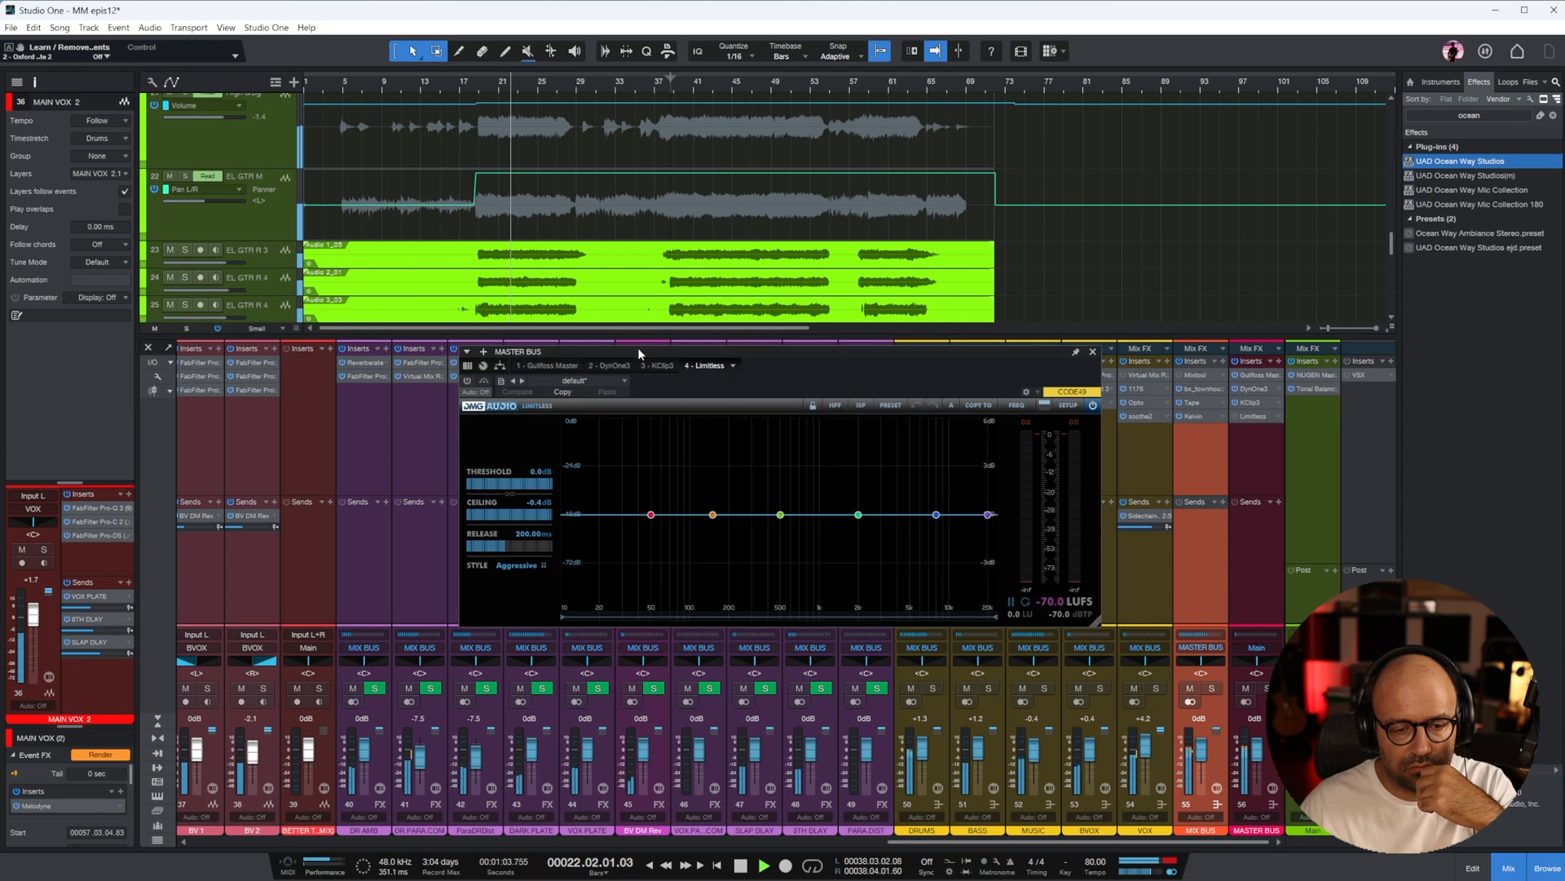
click(467, 381)
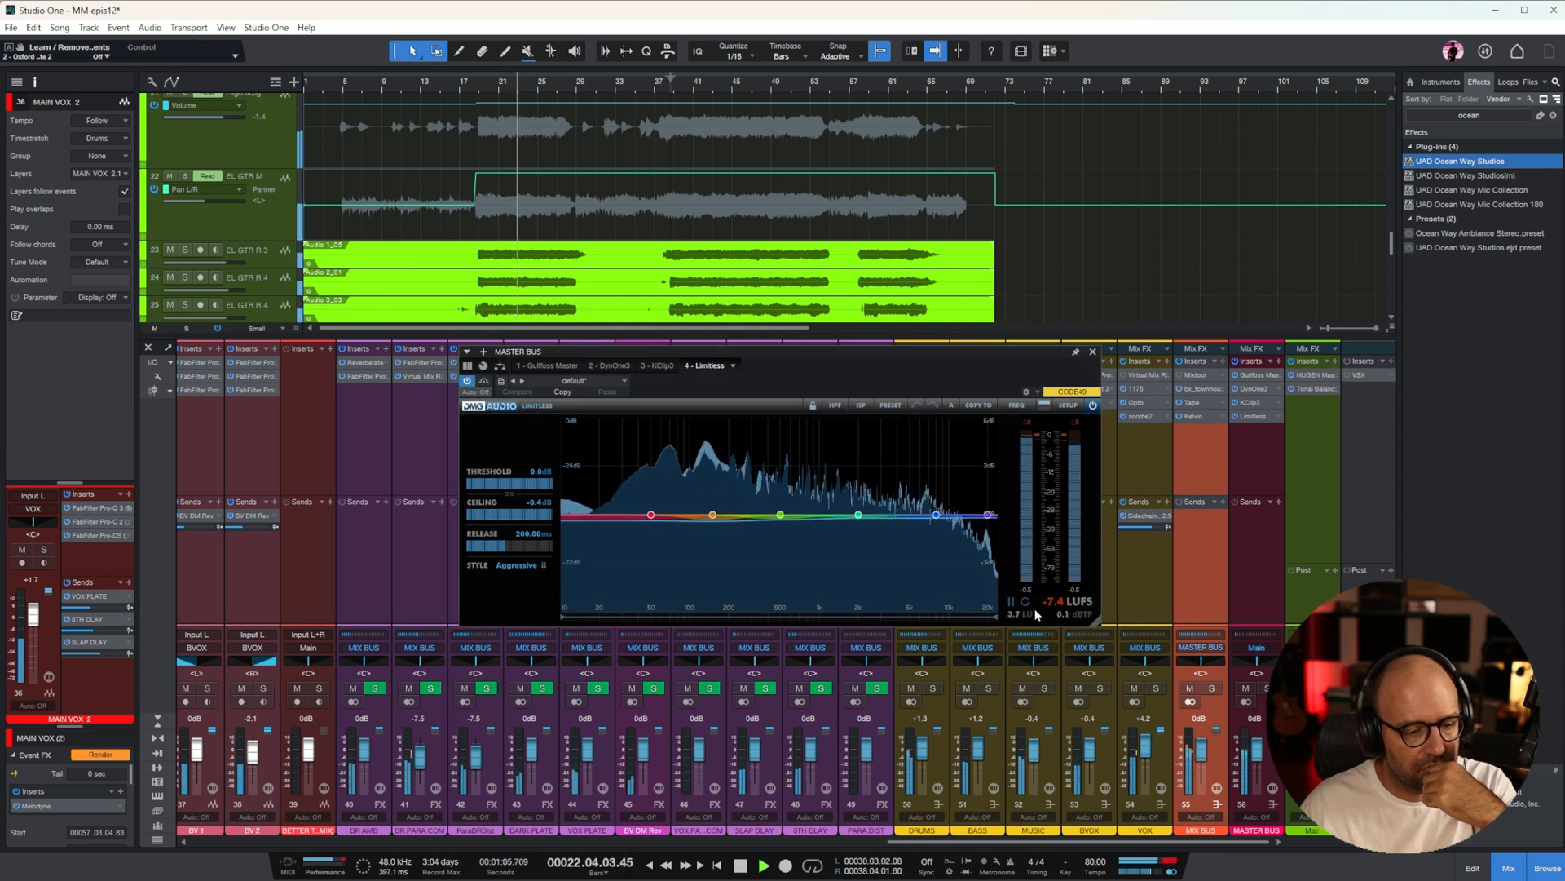
click(1092, 352)
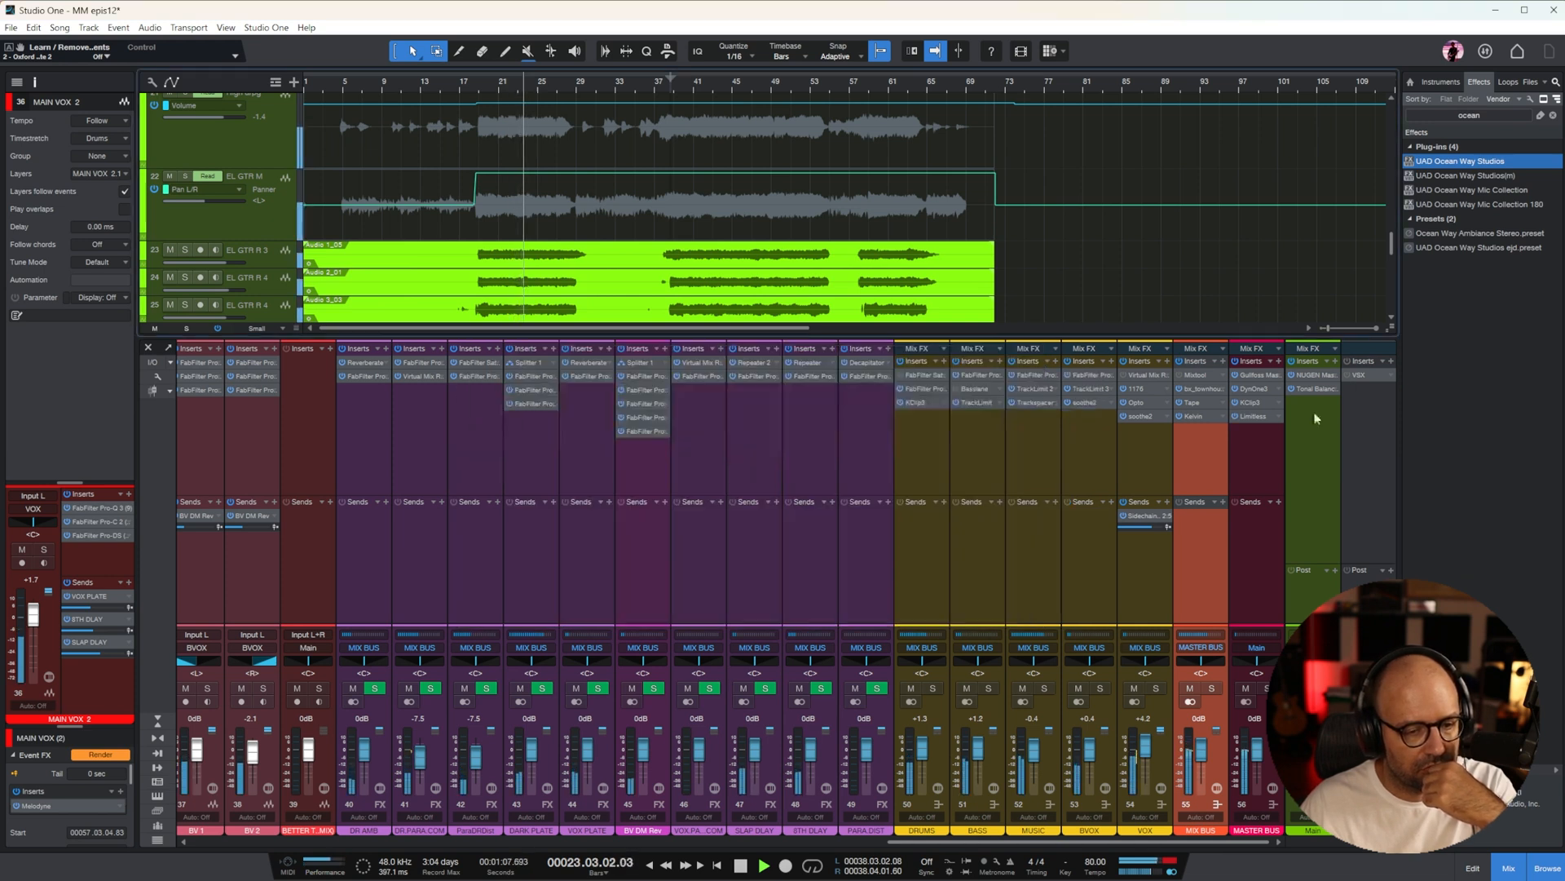
Check the loudness in NUGEN MasterCheck and the tonal balance in Tonal Balance Control 2 on the Main output
click(1320, 374)
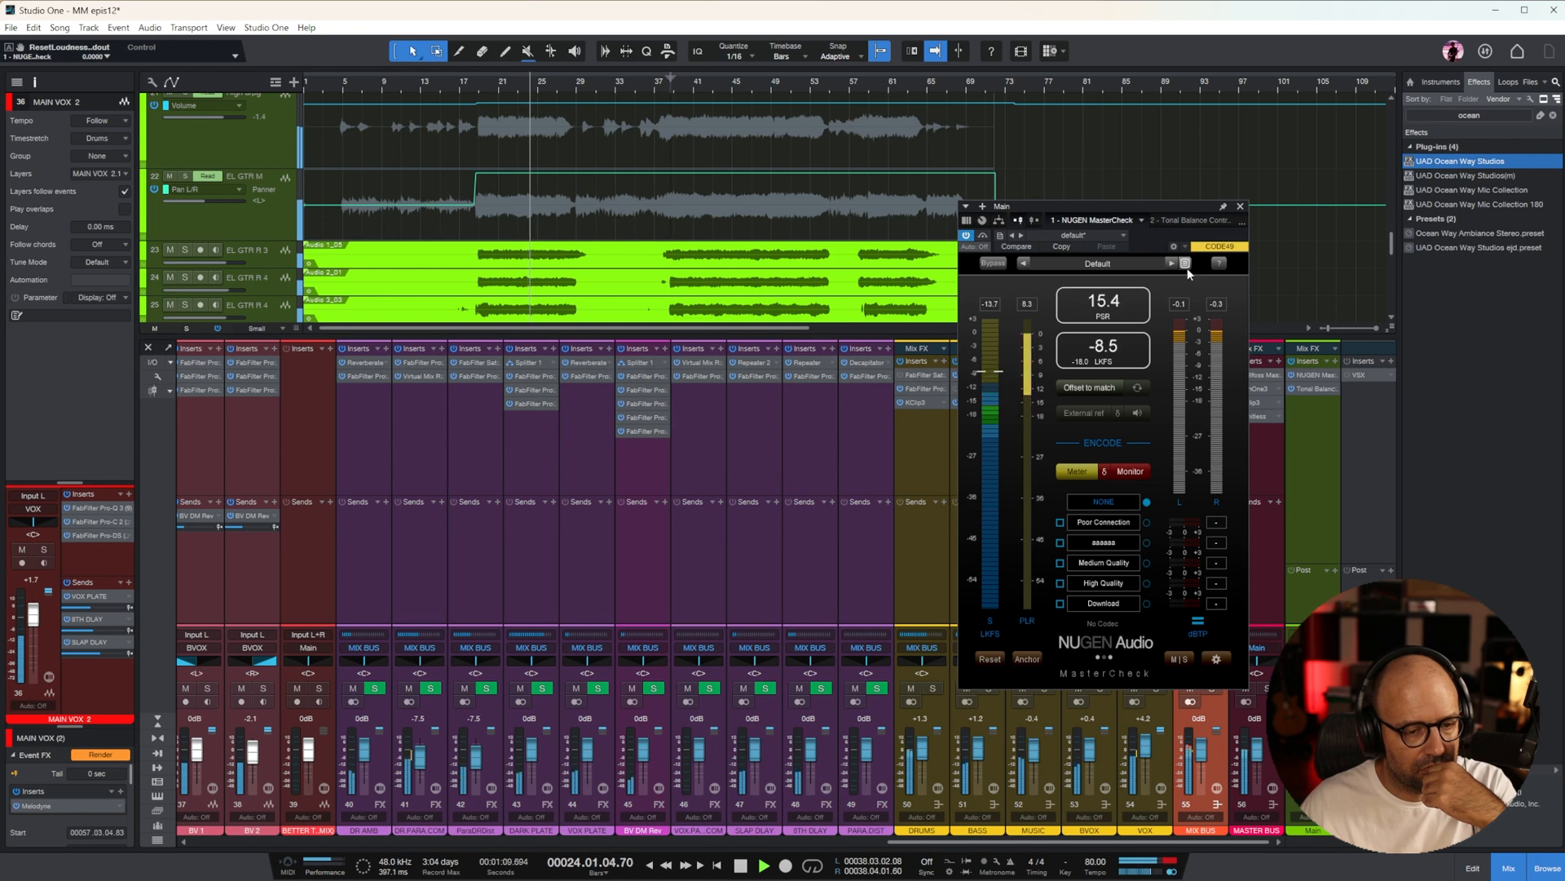
click(1239, 206)
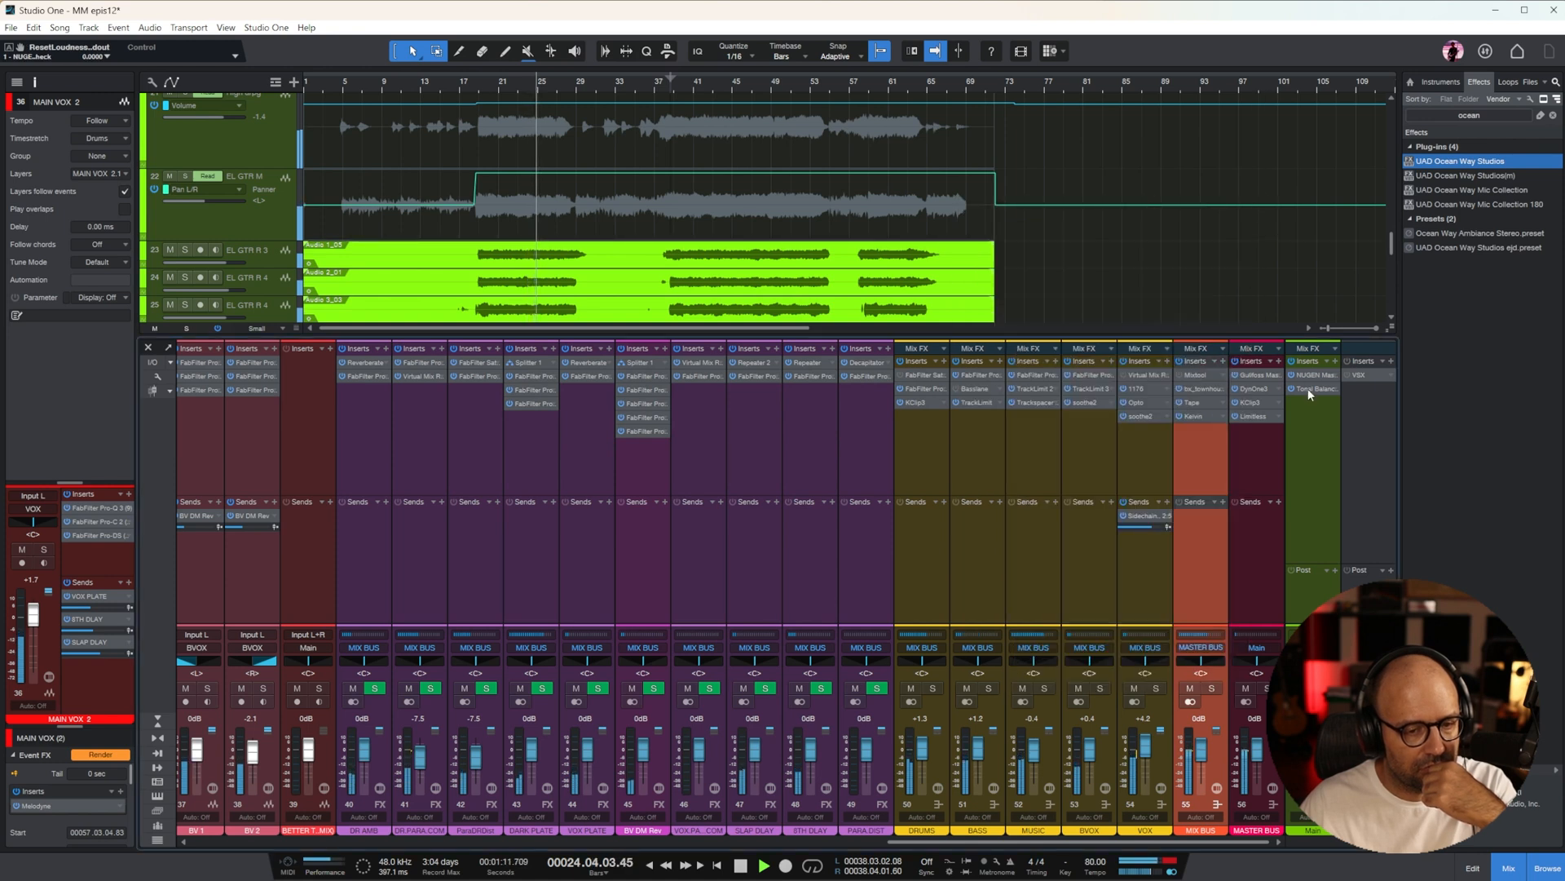
click(1308, 388)
drag(1299, 217, 1080, 224)
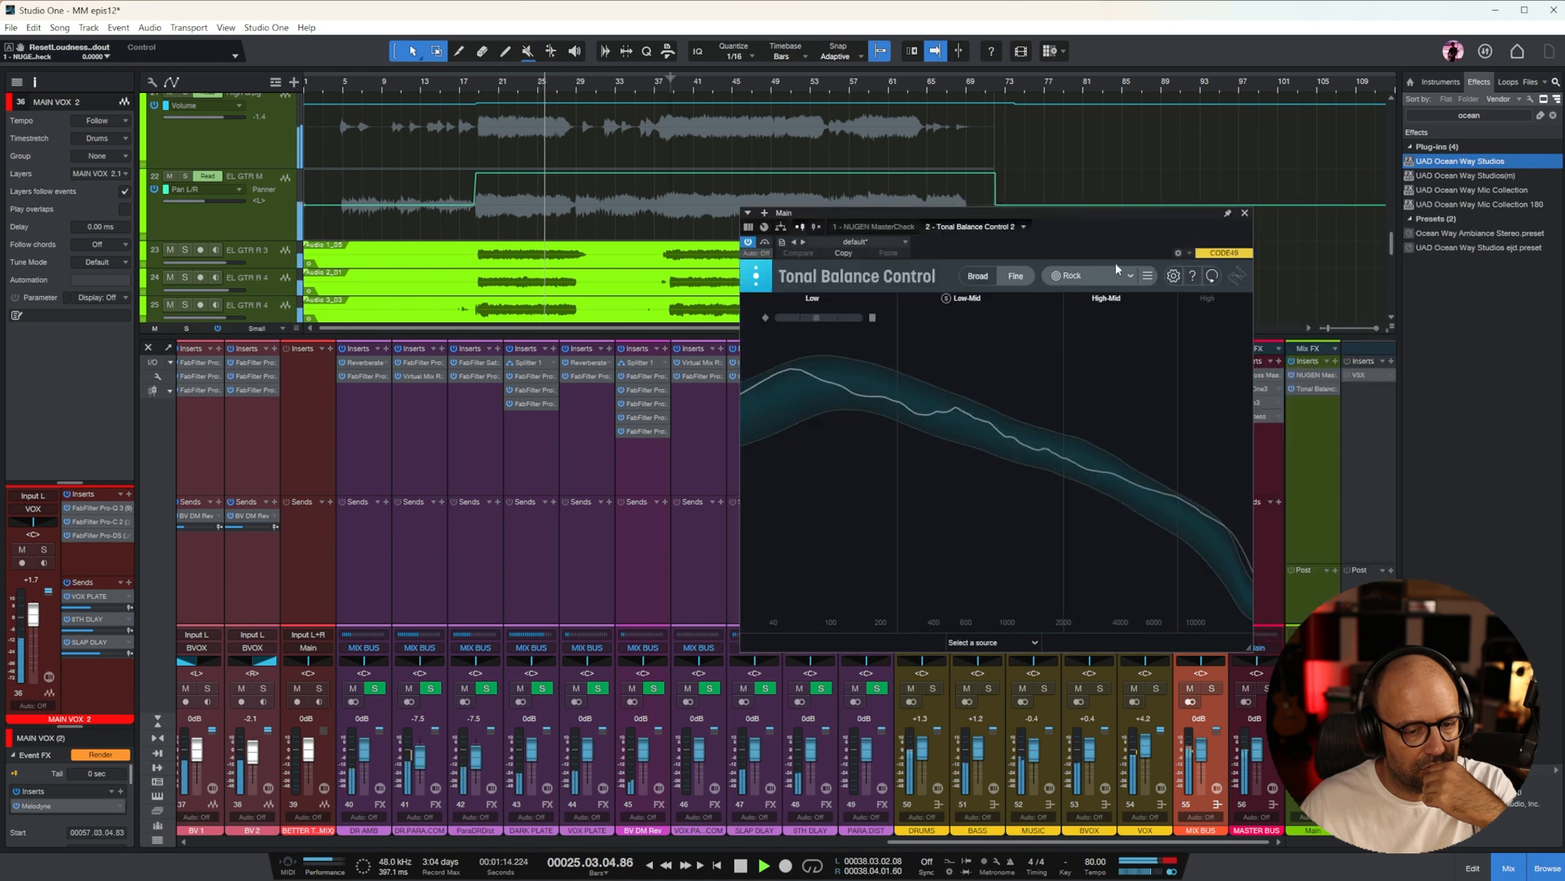
click(1244, 213)
Play the EL GTR L 2 part from bar 49 and solo its channel
scroll(1076, 197, down, 3)
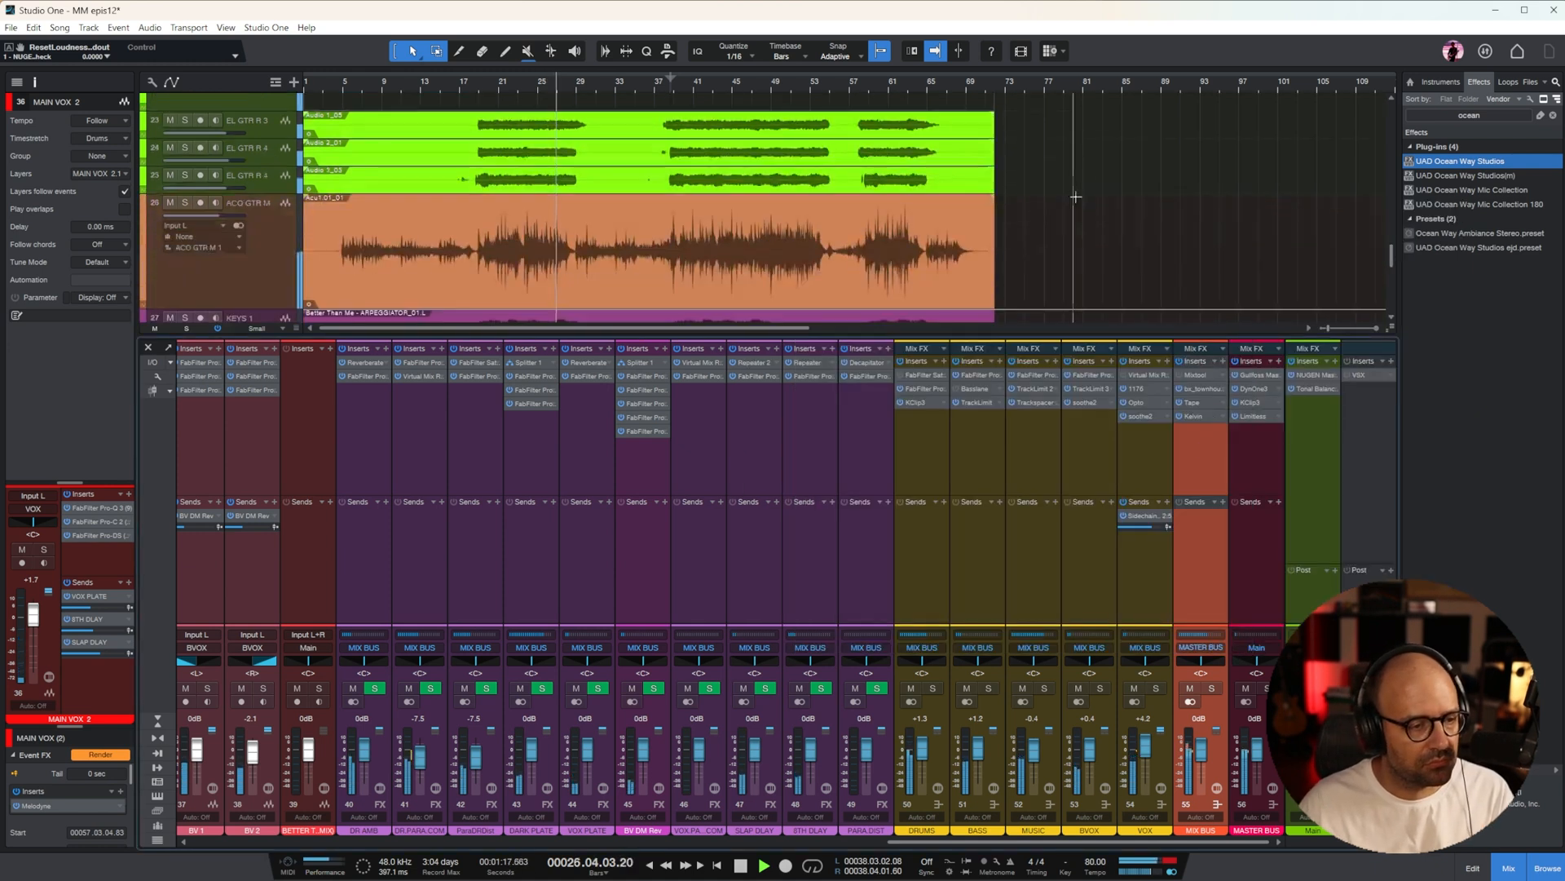
scroll(1060, 200, up, 5)
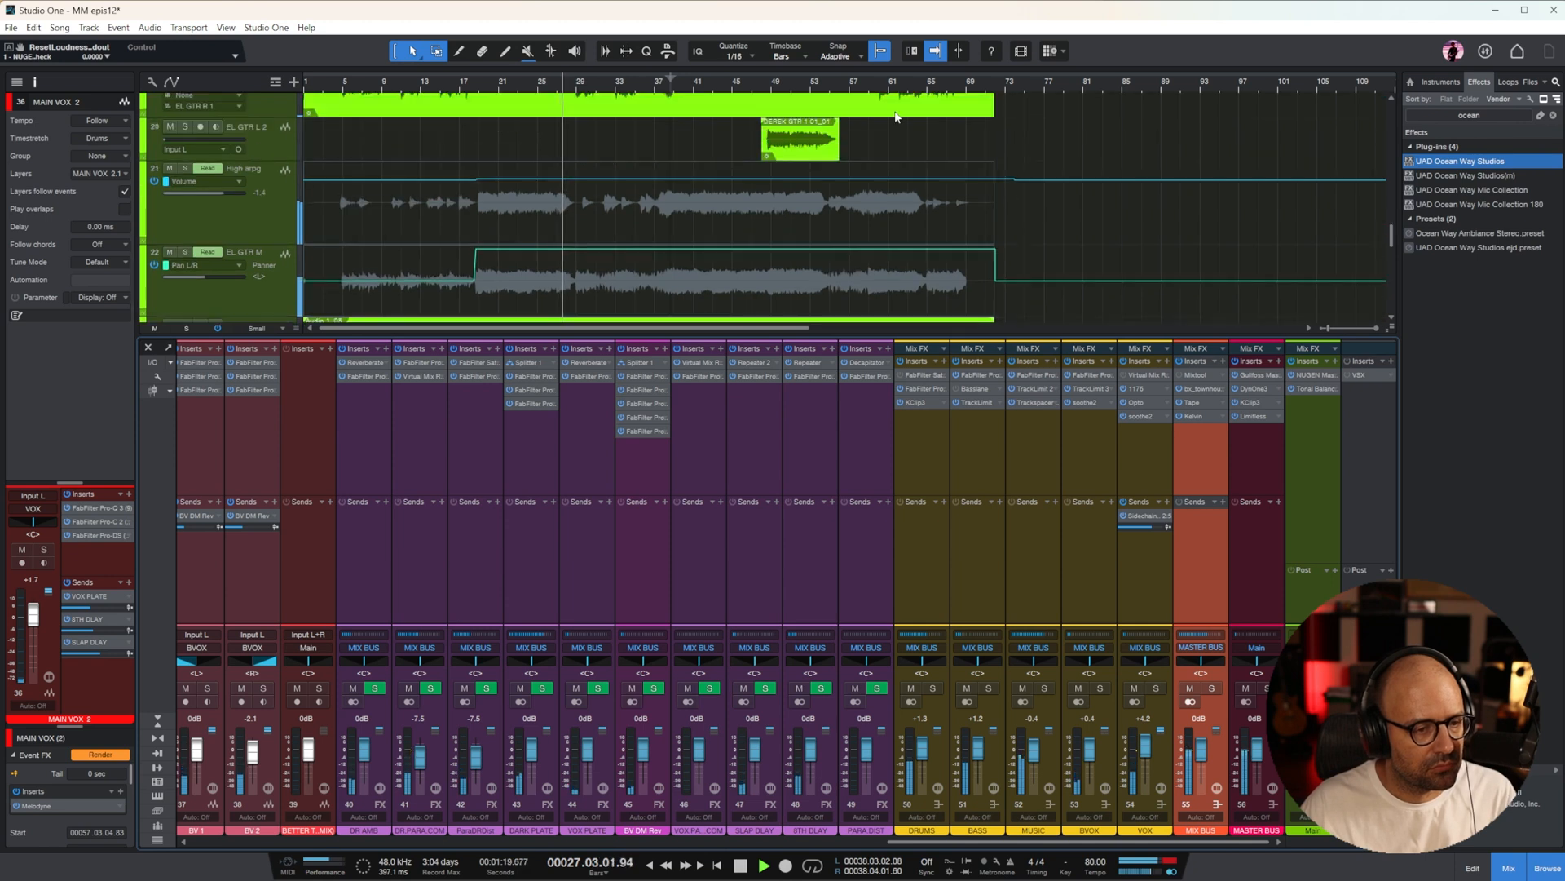
key(space)
scroll(831, 159, up, 1)
click(770, 82)
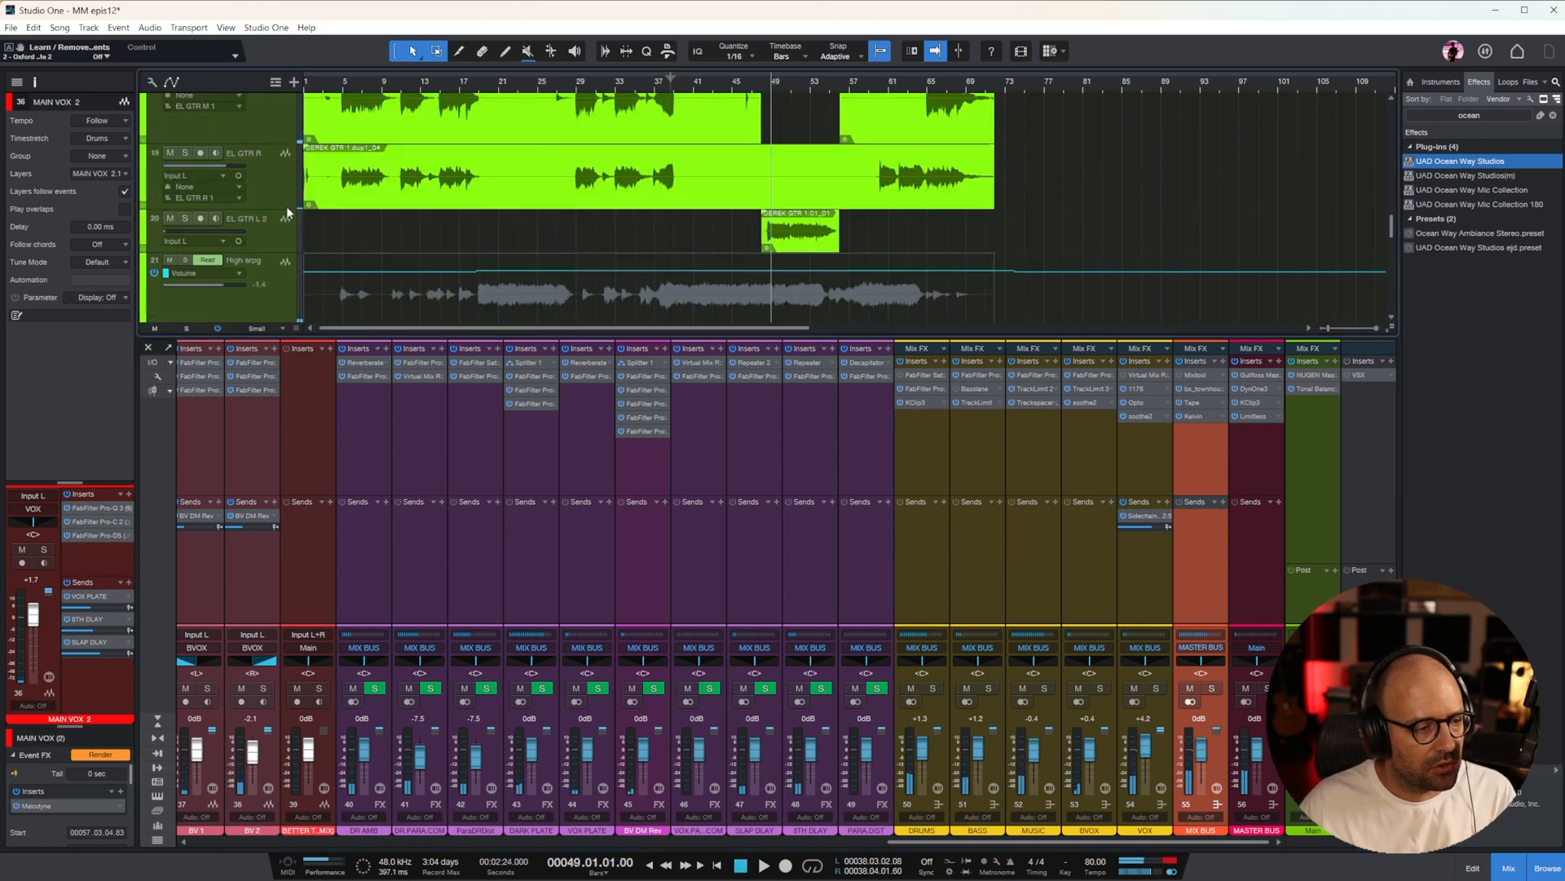
click(778, 228)
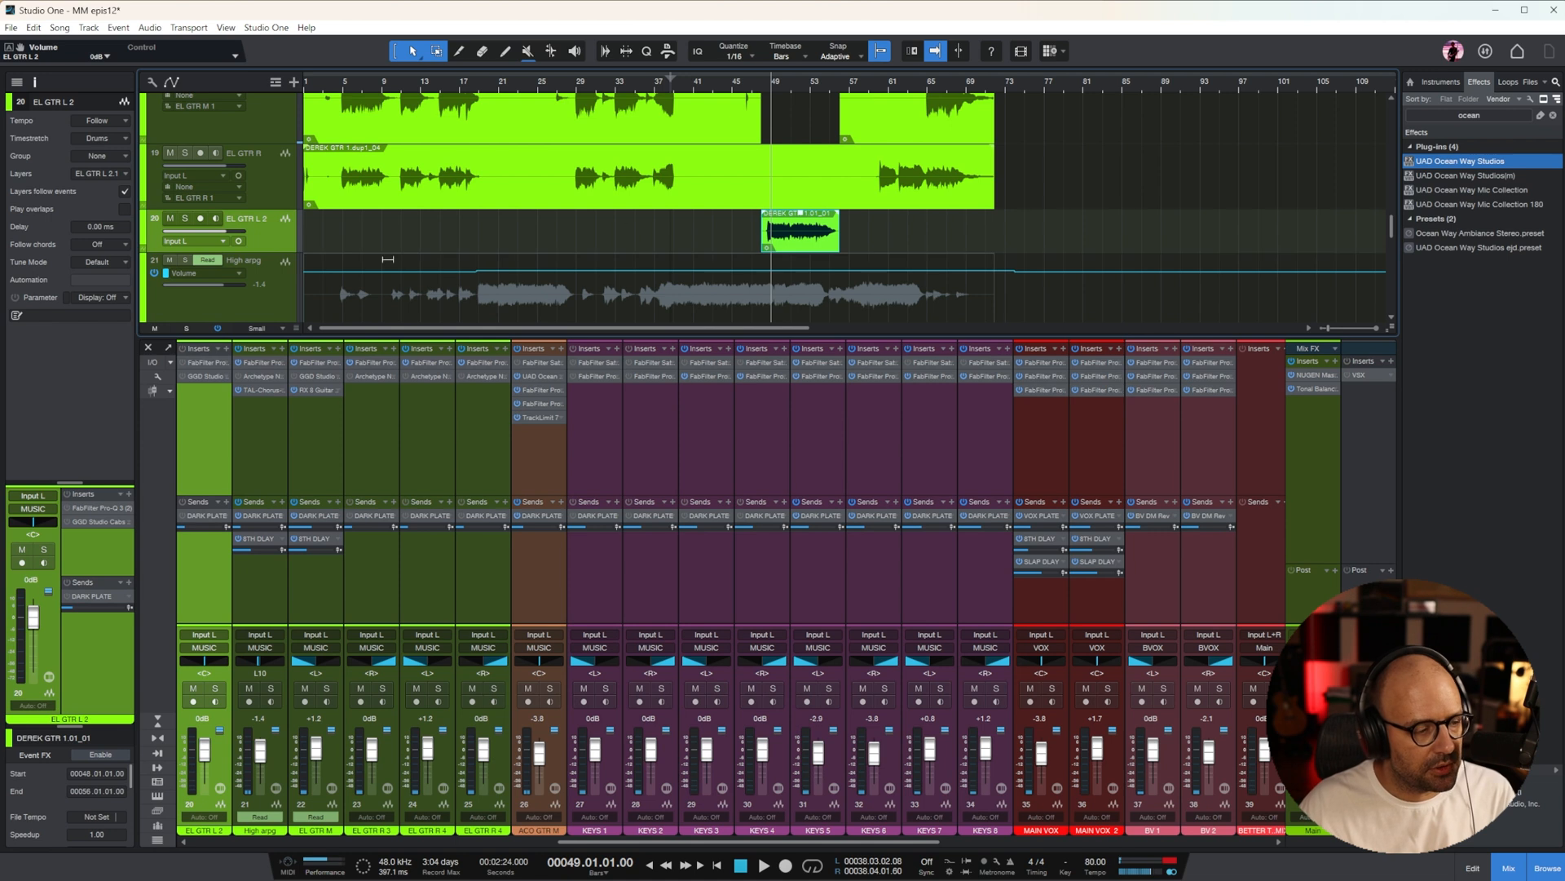
key(space)
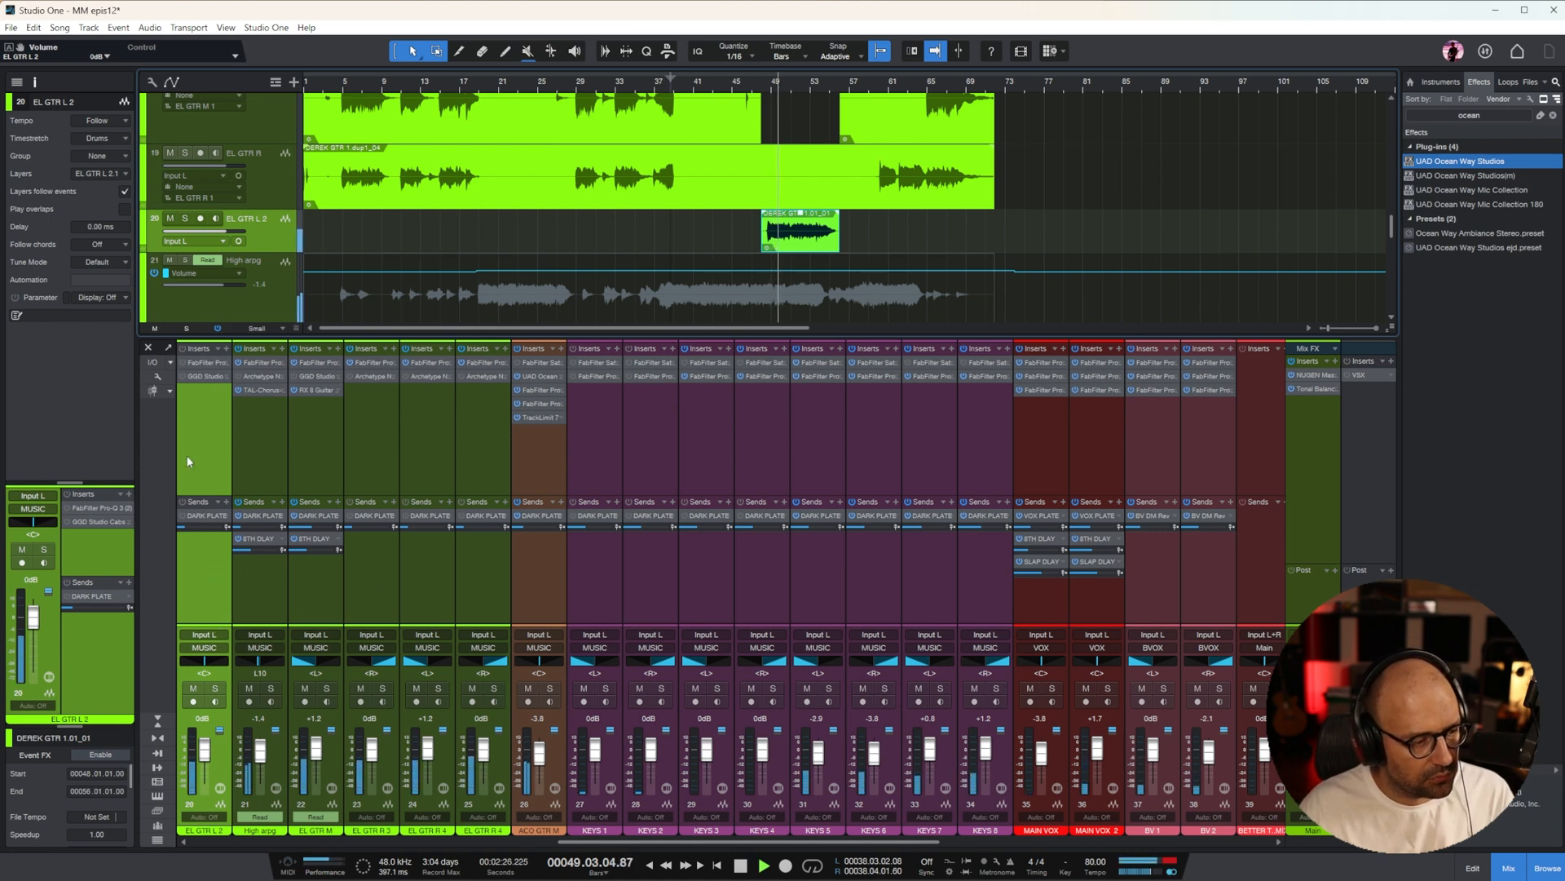
click(216, 690)
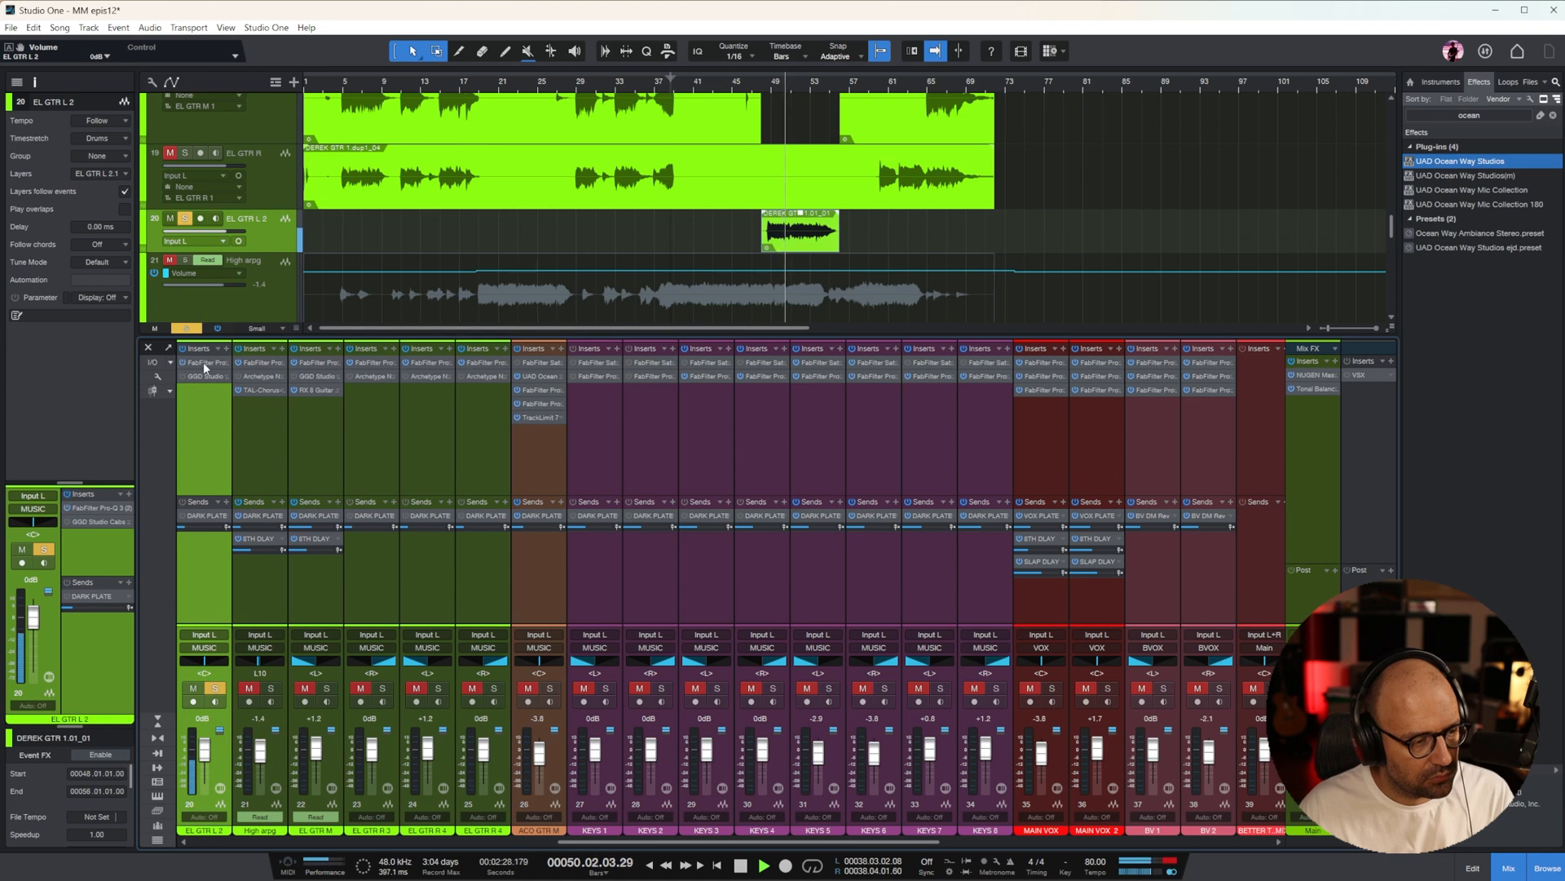
On EL GTR L 2's Pro-Q 3, set a low cut at about 315 Hz, a high cut at 5552 Hz, and a low-mid dip of about 6.5 dB
click(203, 362)
drag(858, 416, 950, 415)
drag(1303, 424, 1212, 414)
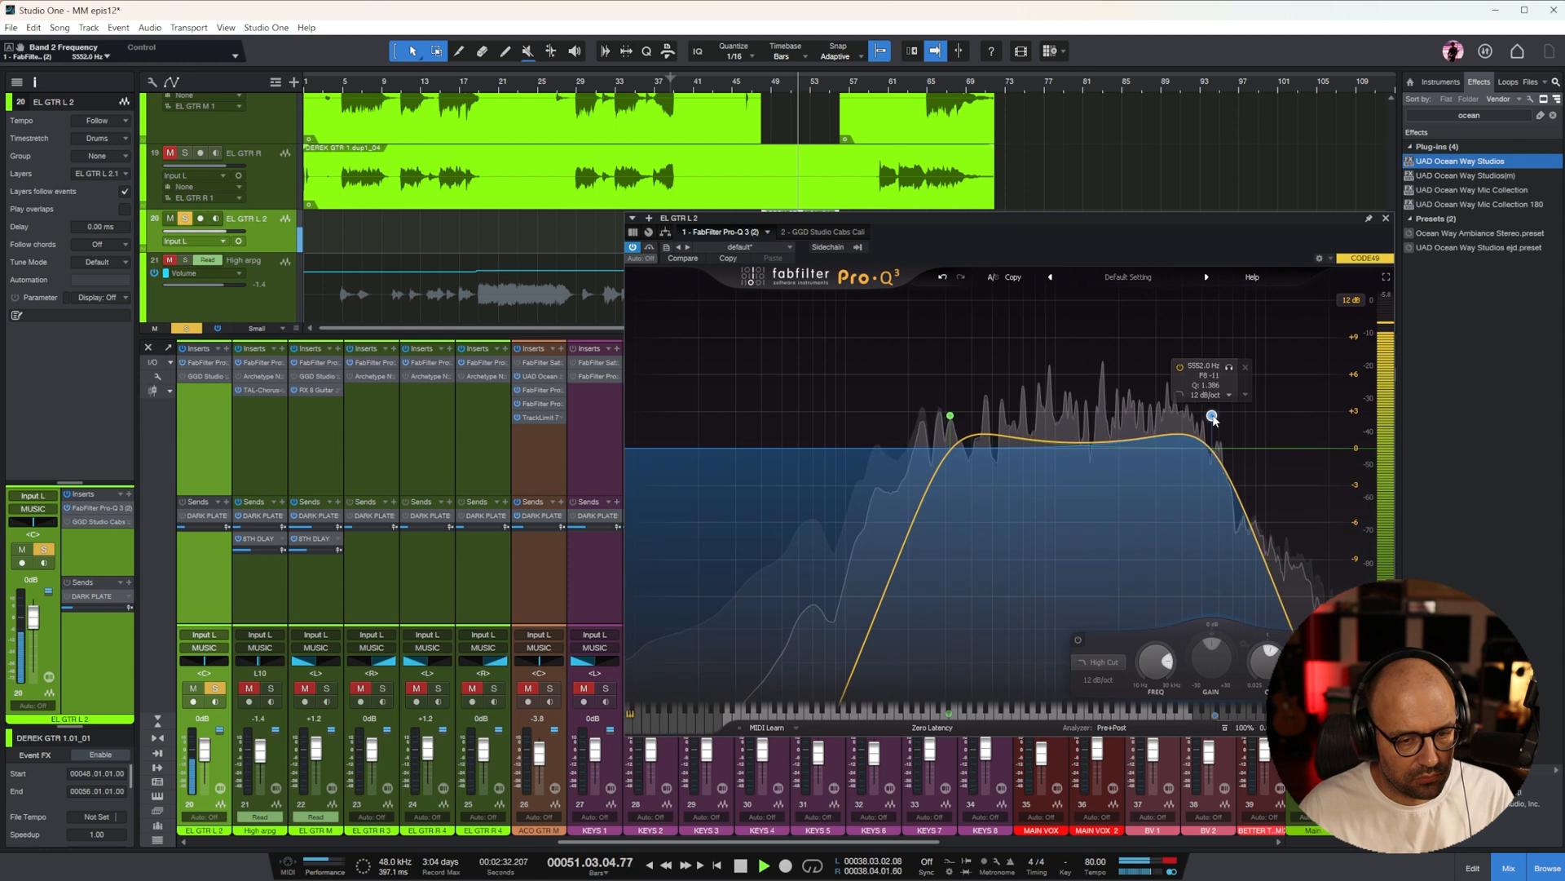
click(989, 363)
drag(989, 364, 1000, 529)
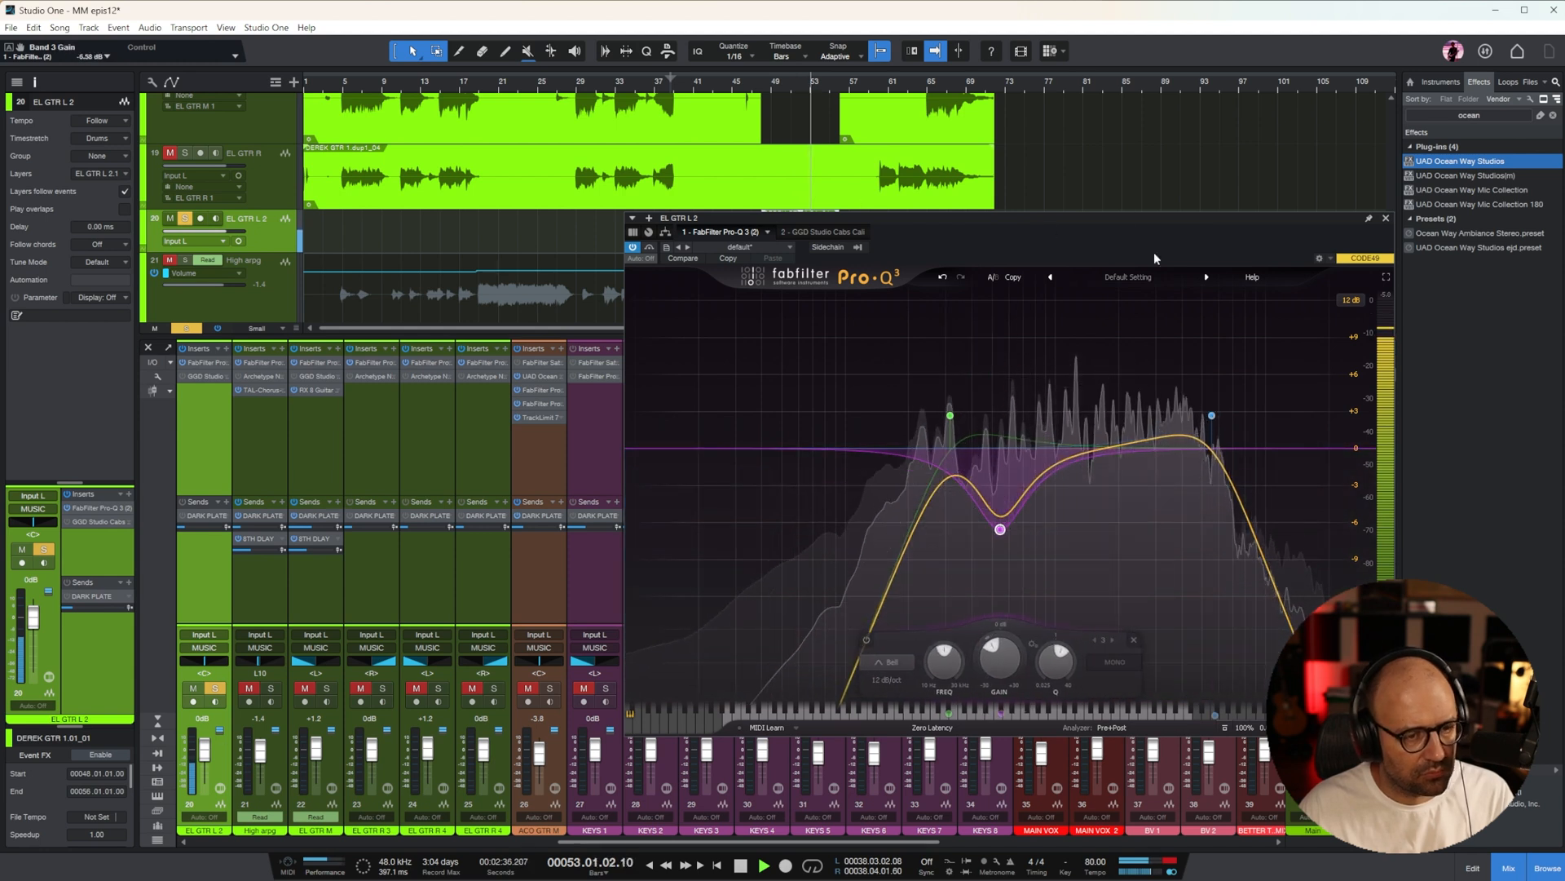
click(1386, 218)
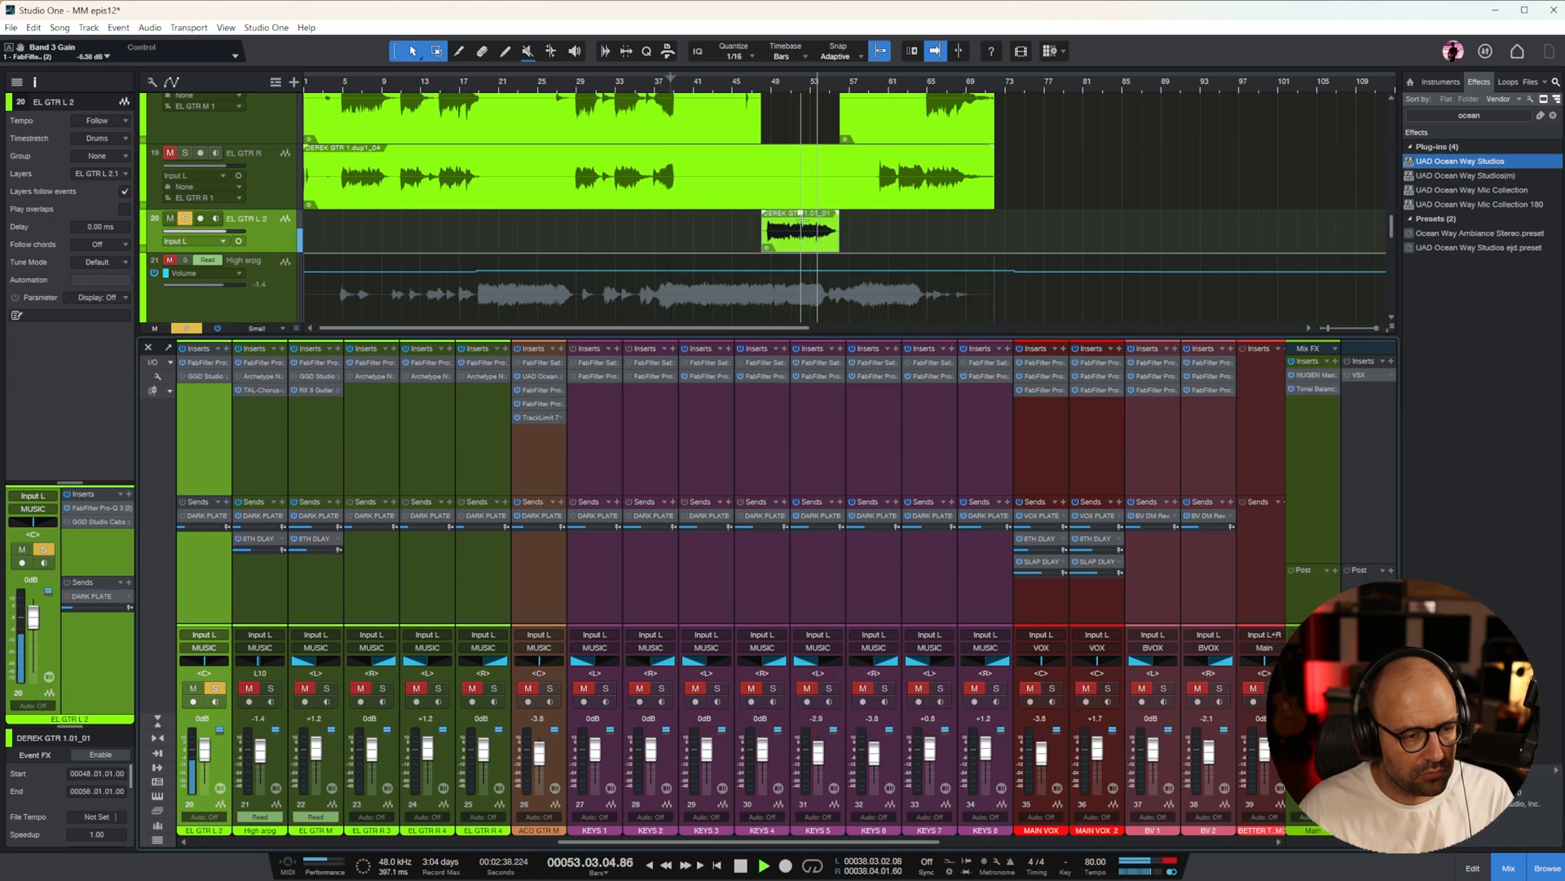
Raise EL GTR L 2's DARK PLATE send to -14.3 dB, add an 8TH DLAY send, and unsolo the channel with its fader at +1.2 dB
click(769, 84)
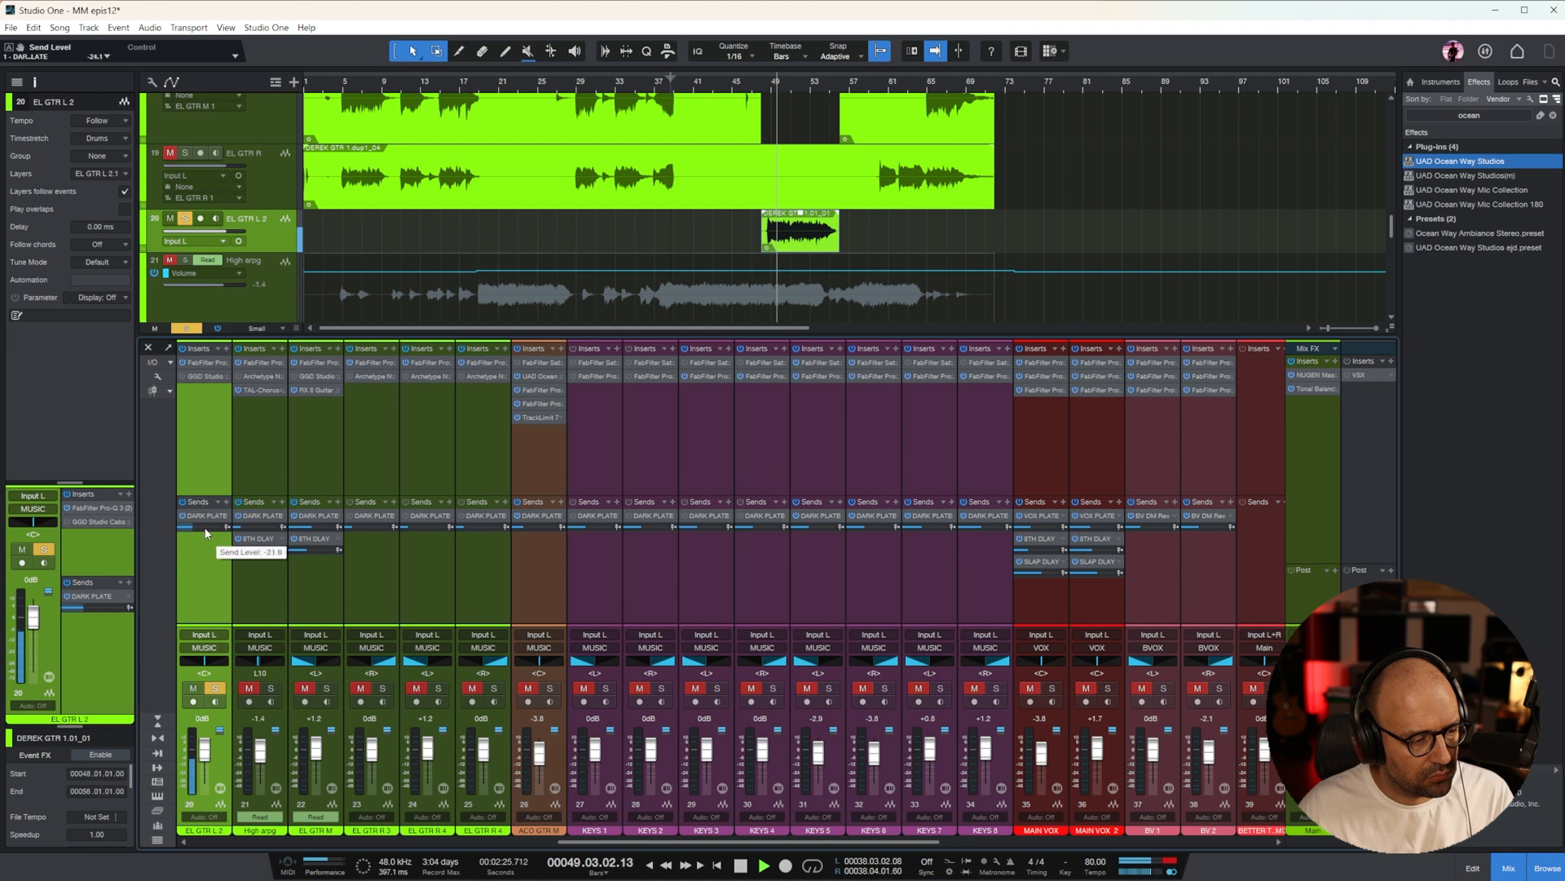
drag(210, 552, 204, 553)
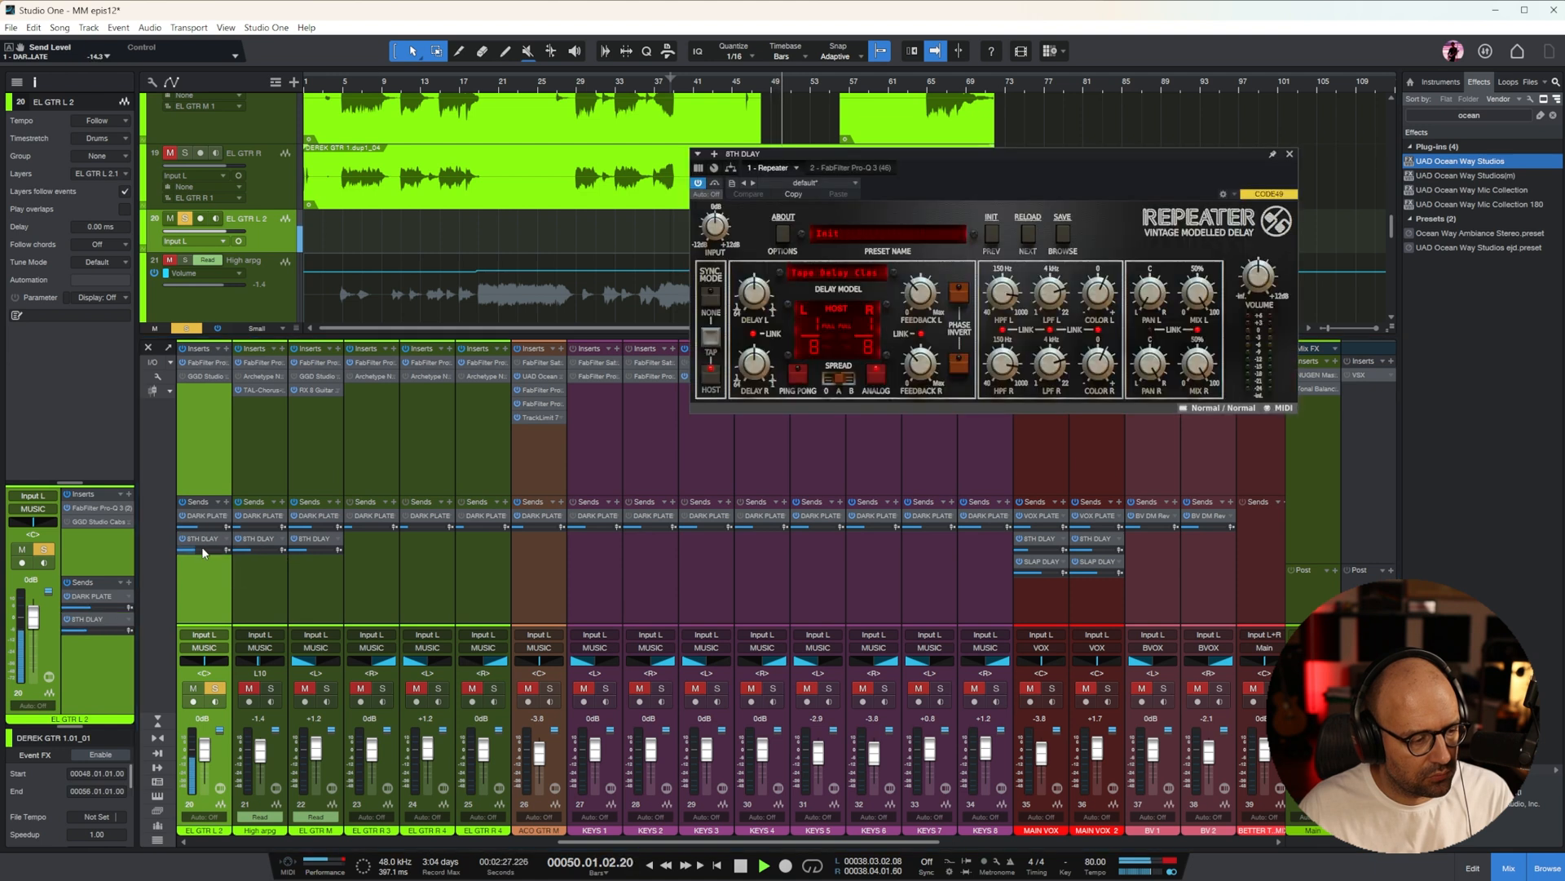
click(215, 689)
drag(204, 758, 207, 755)
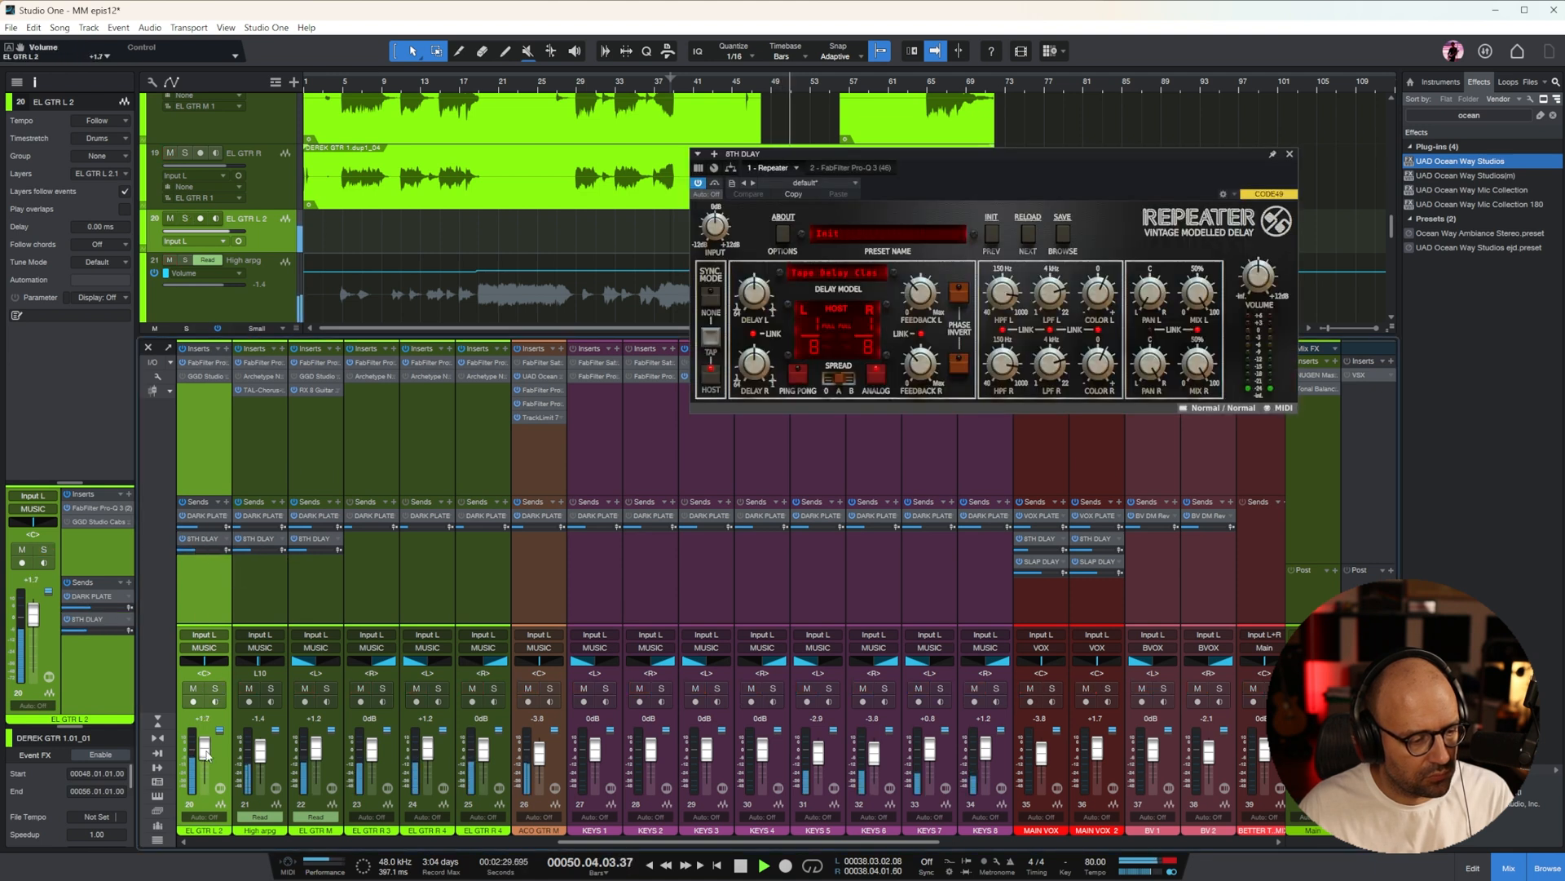
Route EL GTR L 2's output to the MIX BUS and add a sidechain send to Trackspacer 2.5 on the MUSIC bus
click(210, 652)
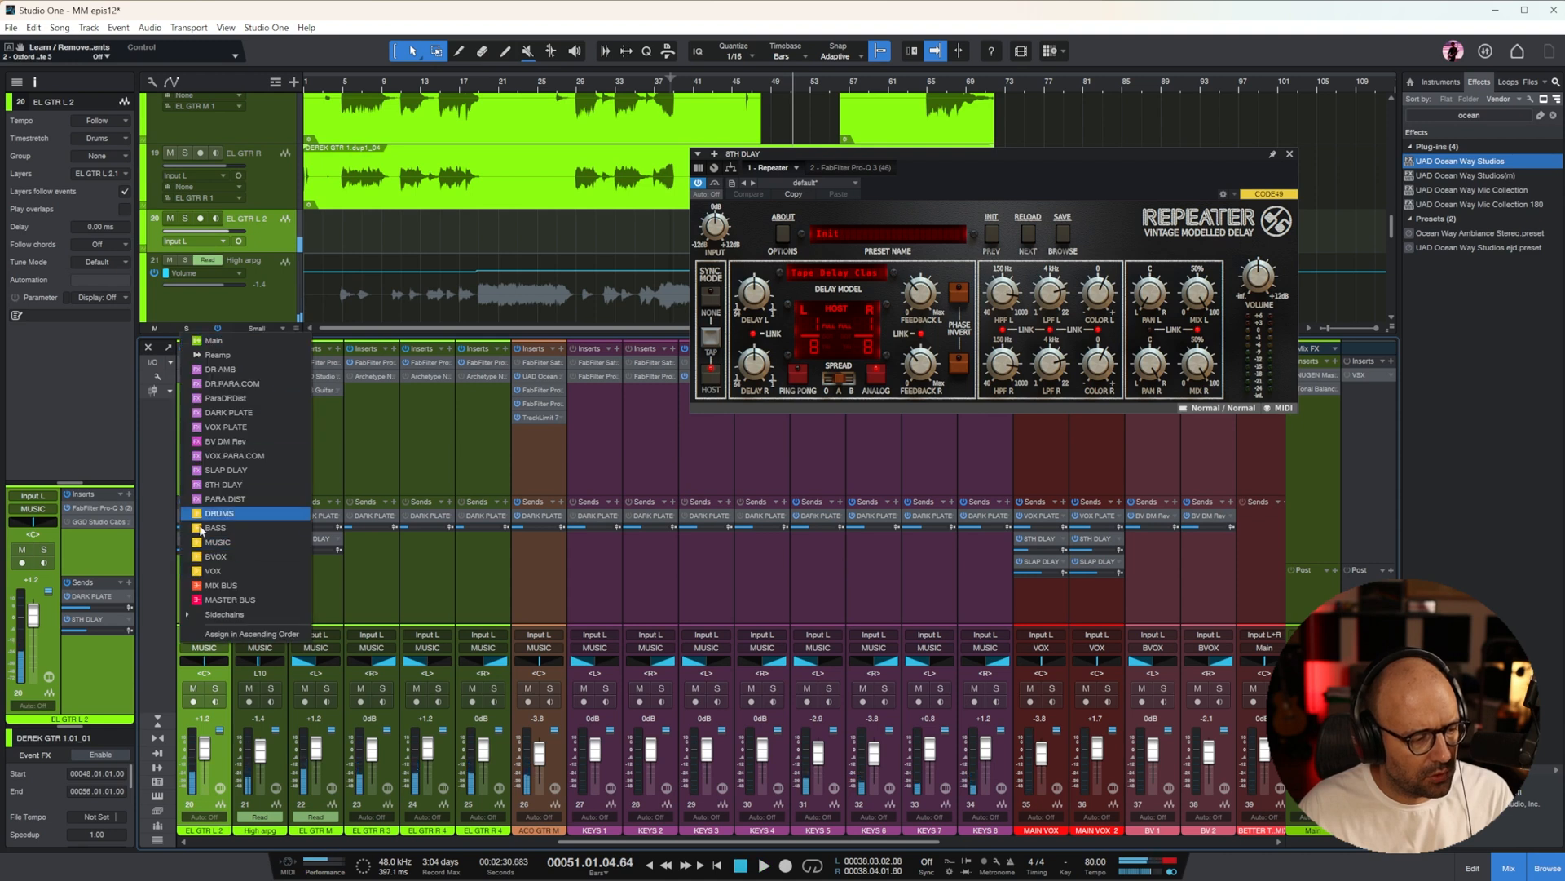
click(208, 585)
key(F11)
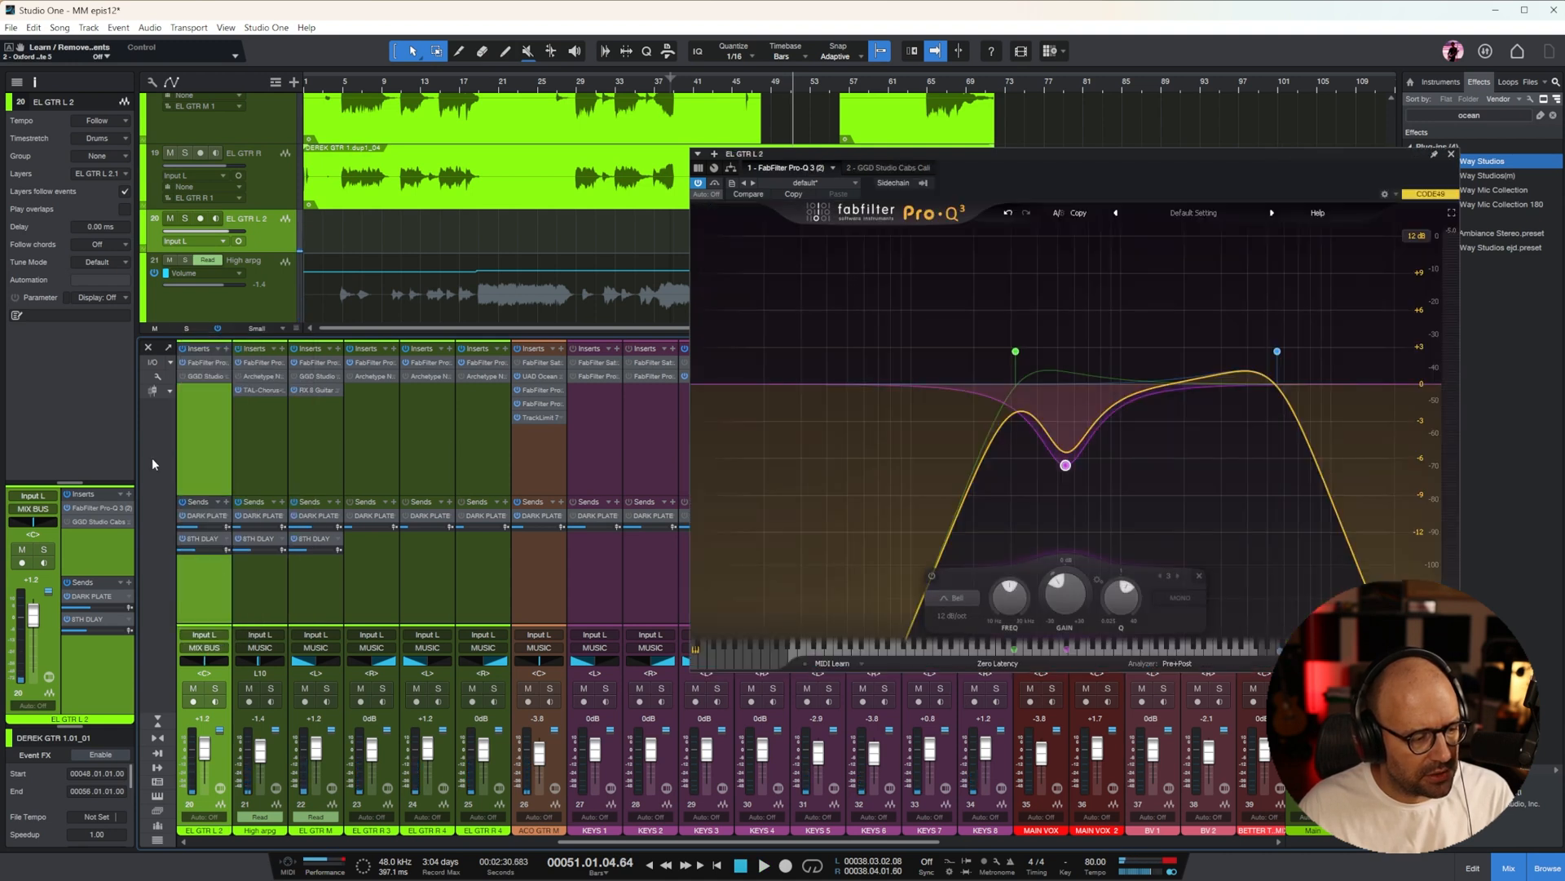
click(226, 503)
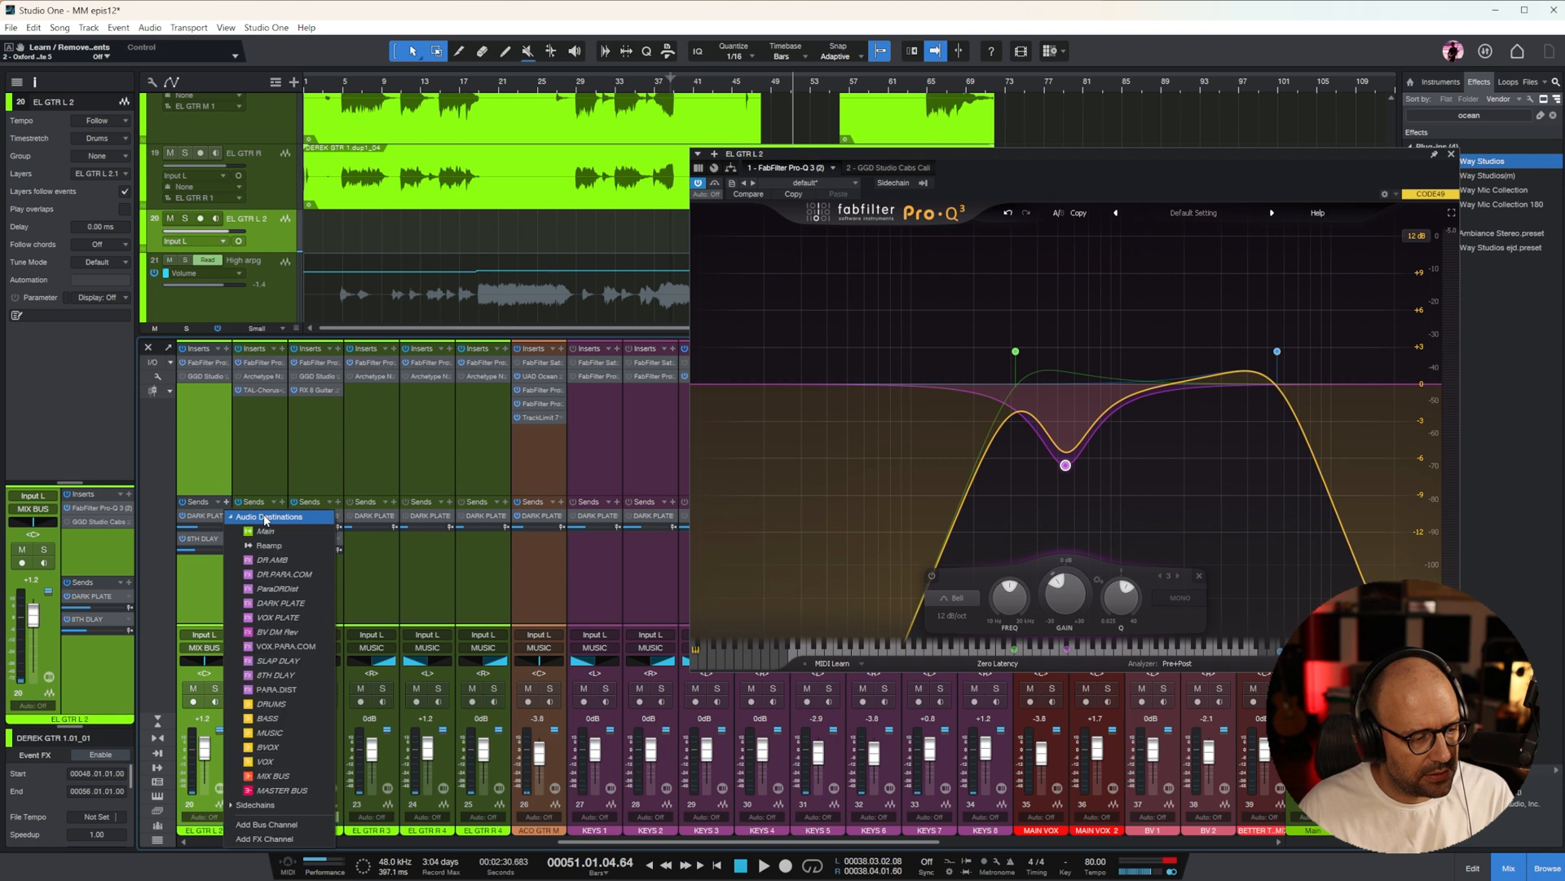
click(255, 531)
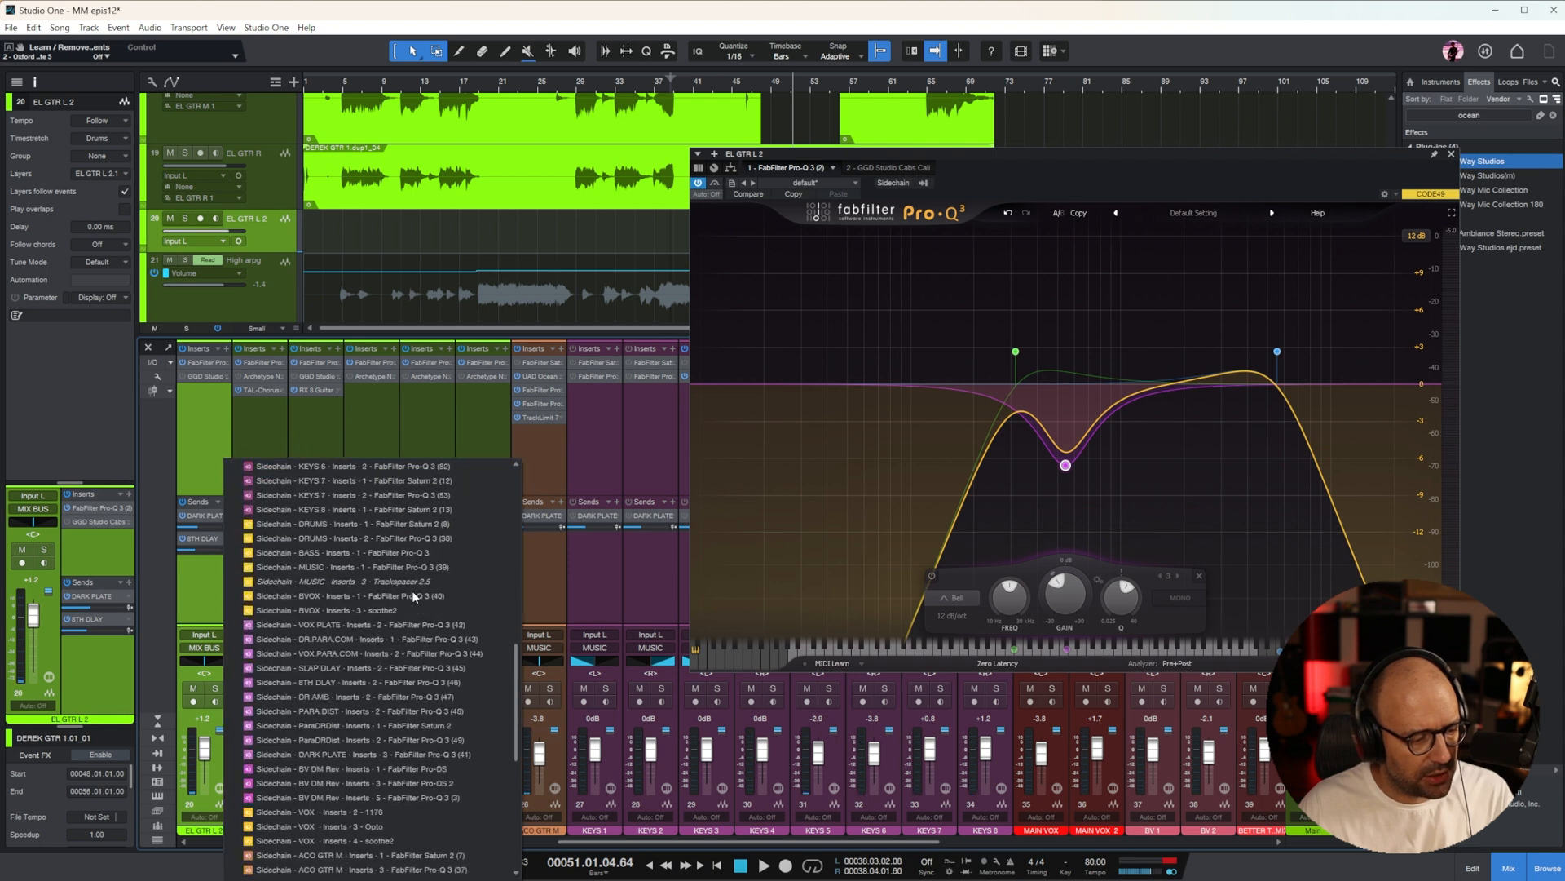
scroll(416, 718, up, 10)
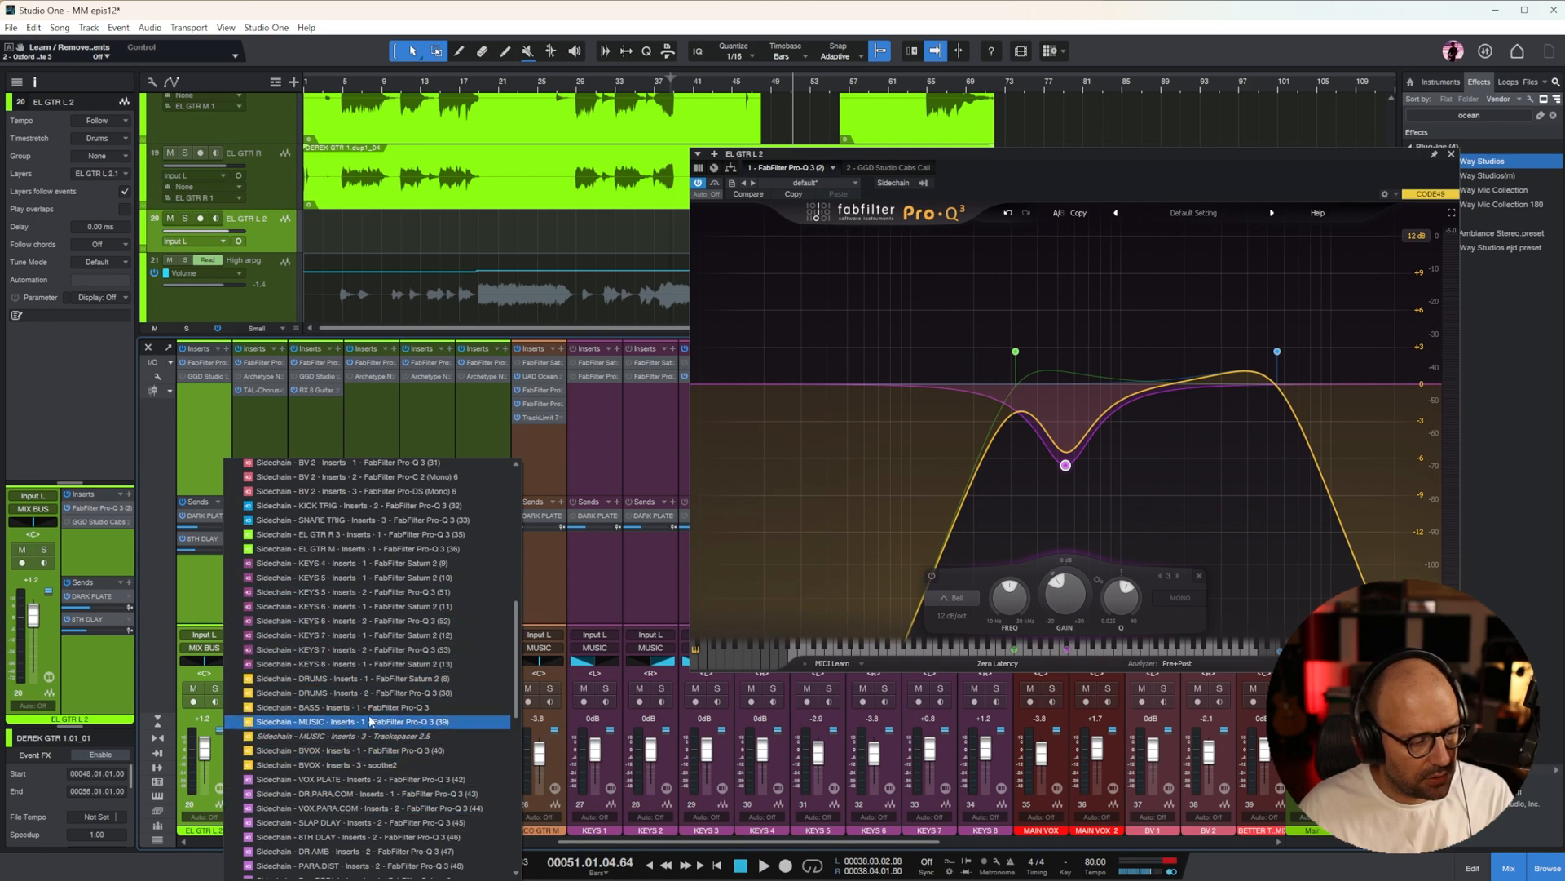
click(375, 735)
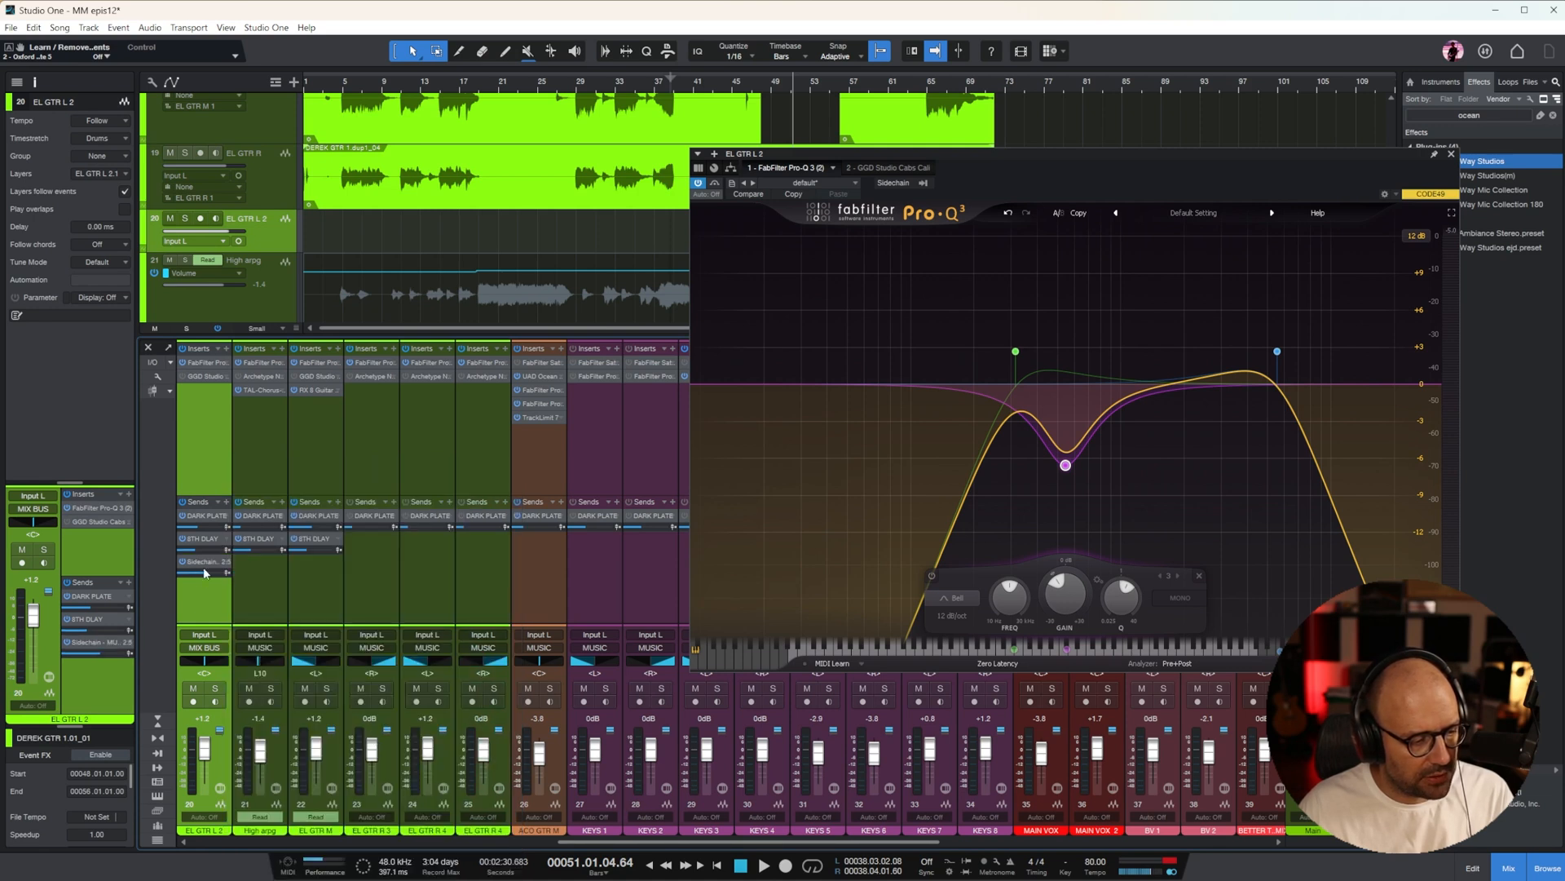
click(1452, 154)
Set Trackspacer's low-cut on the MUSIC bus to 101.40 Hz during playback, and close its window
drag(818, 843, 1194, 830)
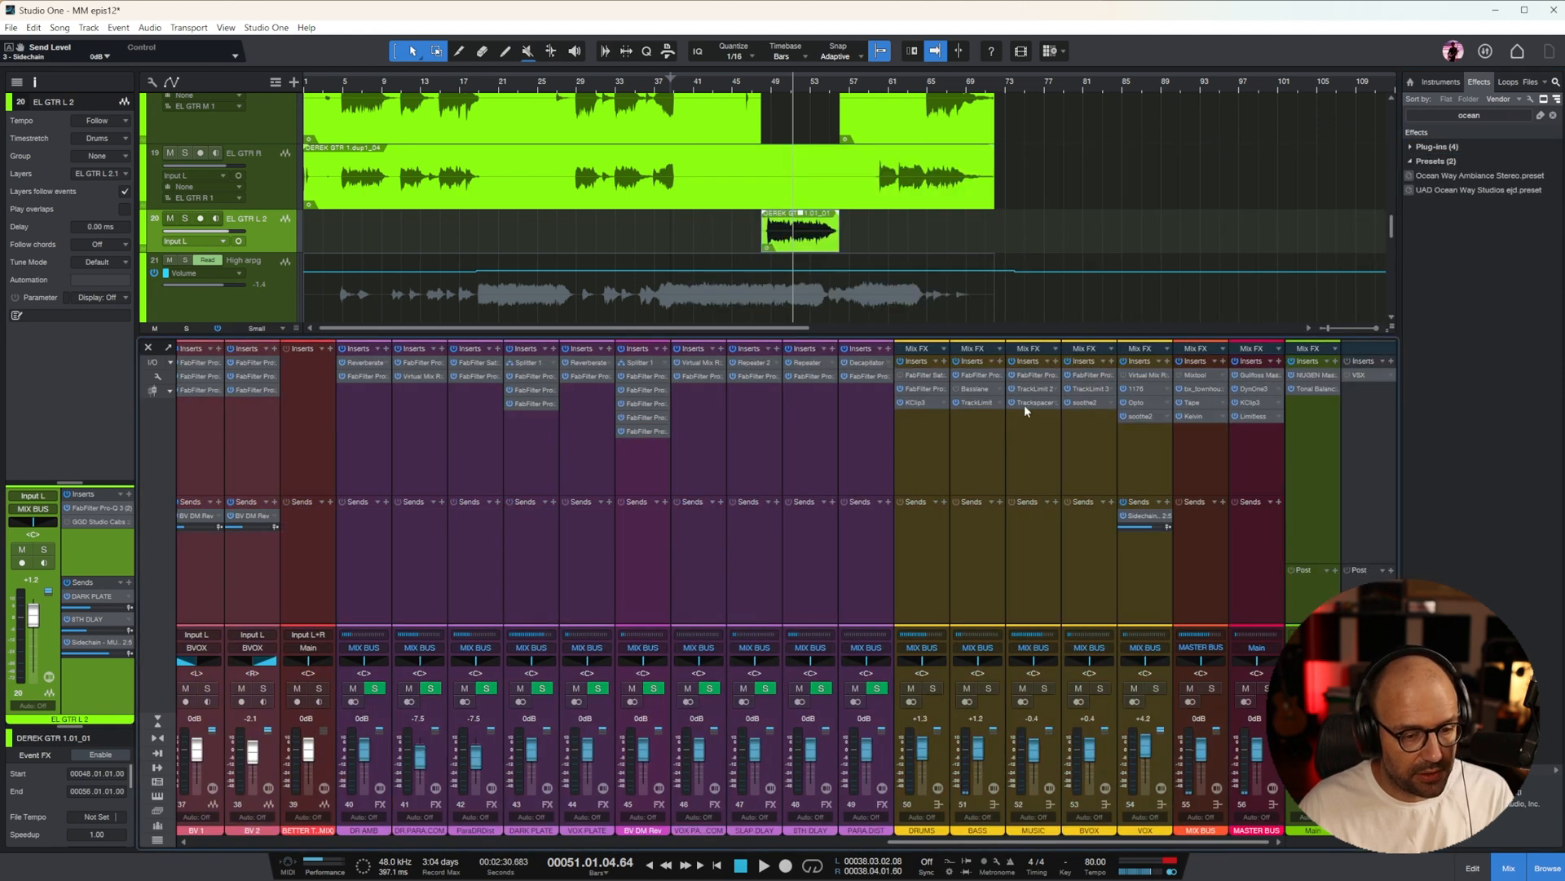
click(1036, 505)
click(1024, 402)
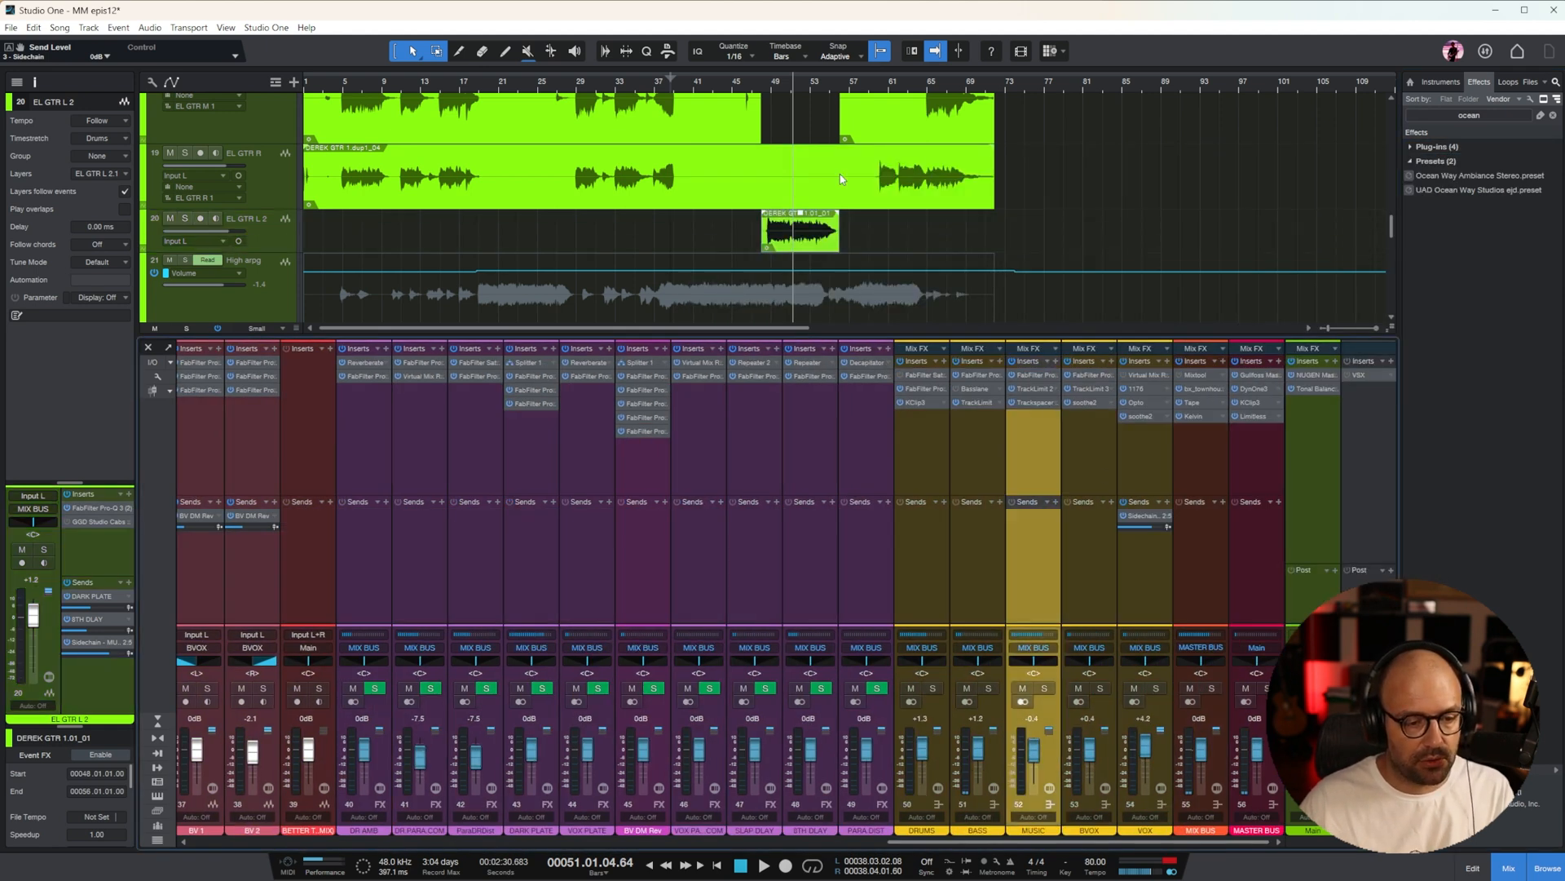
drag(1217, 317, 886, 311)
key(space)
drag(729, 698, 728, 692)
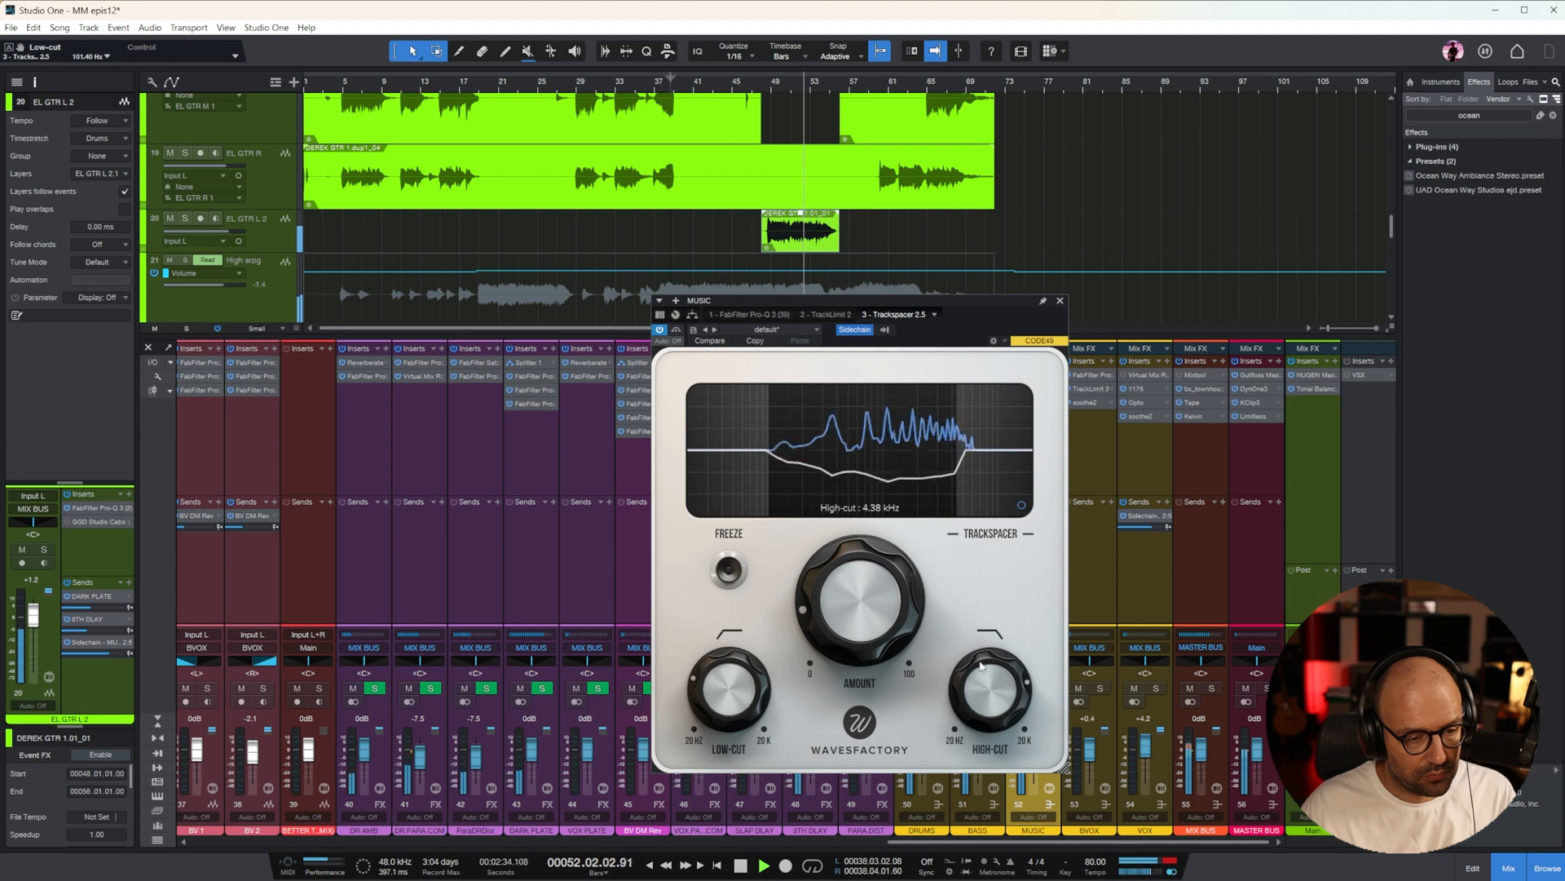
click(1060, 300)
Rename the EL GTR L 2 track to Solo
drag(1065, 843, 560, 851)
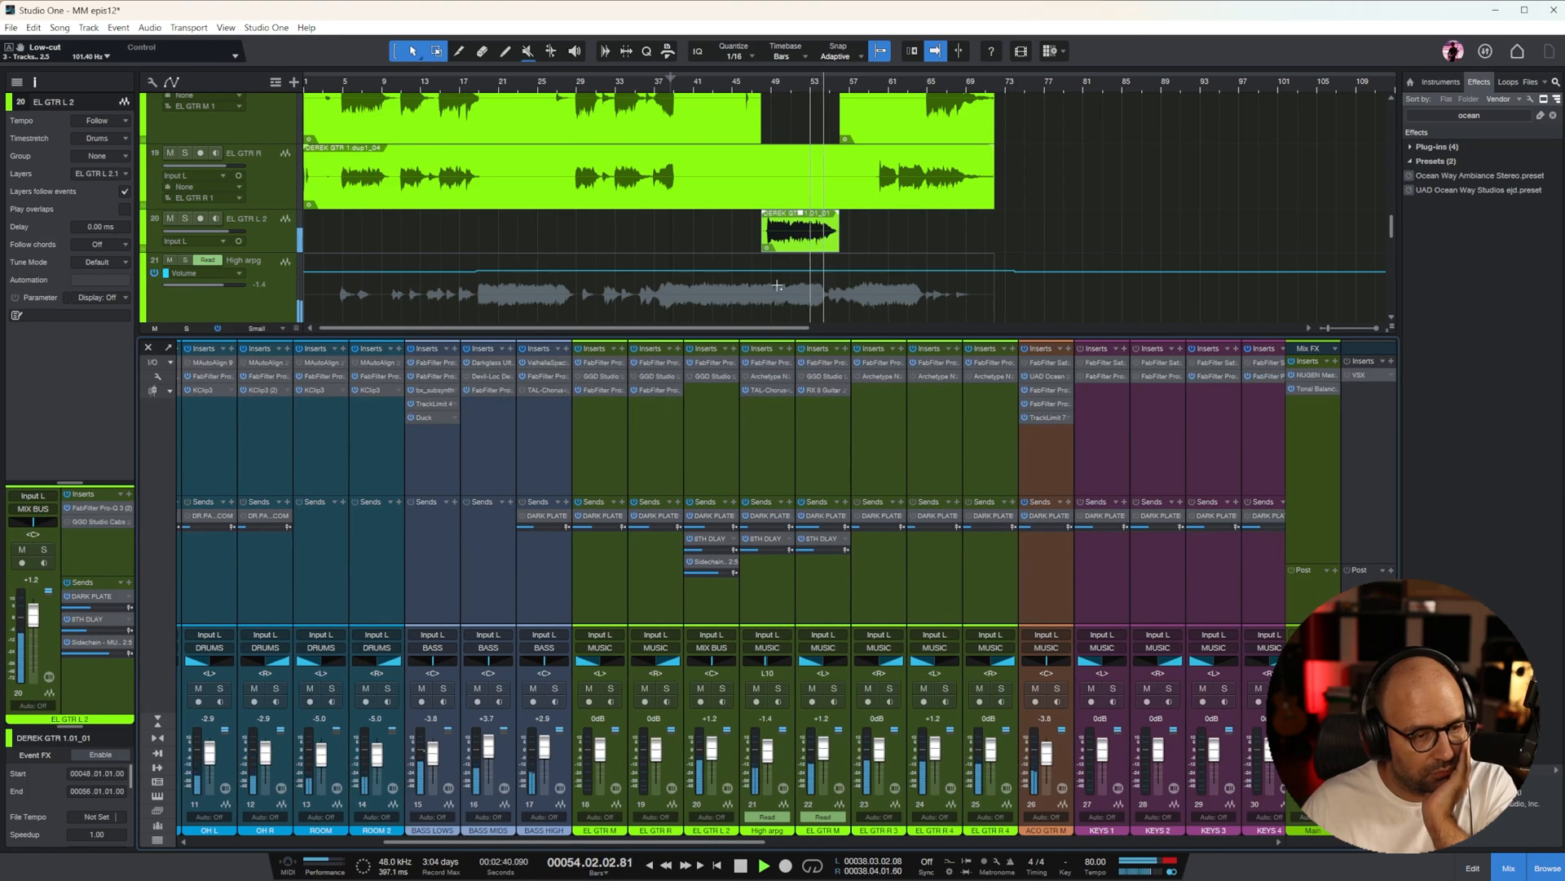
click(261, 227)
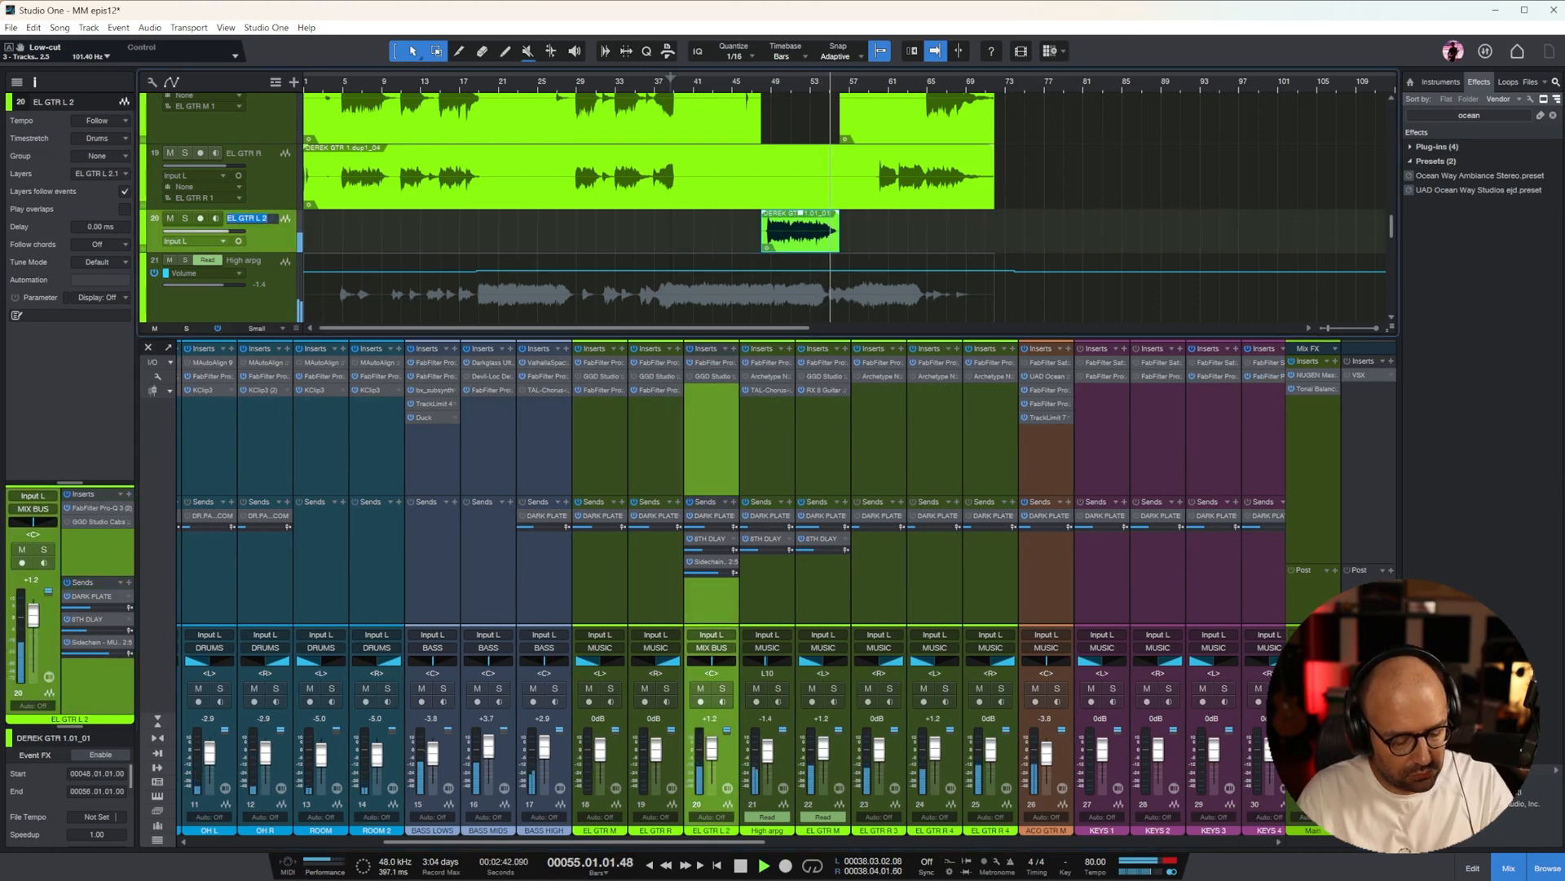
key(Return)
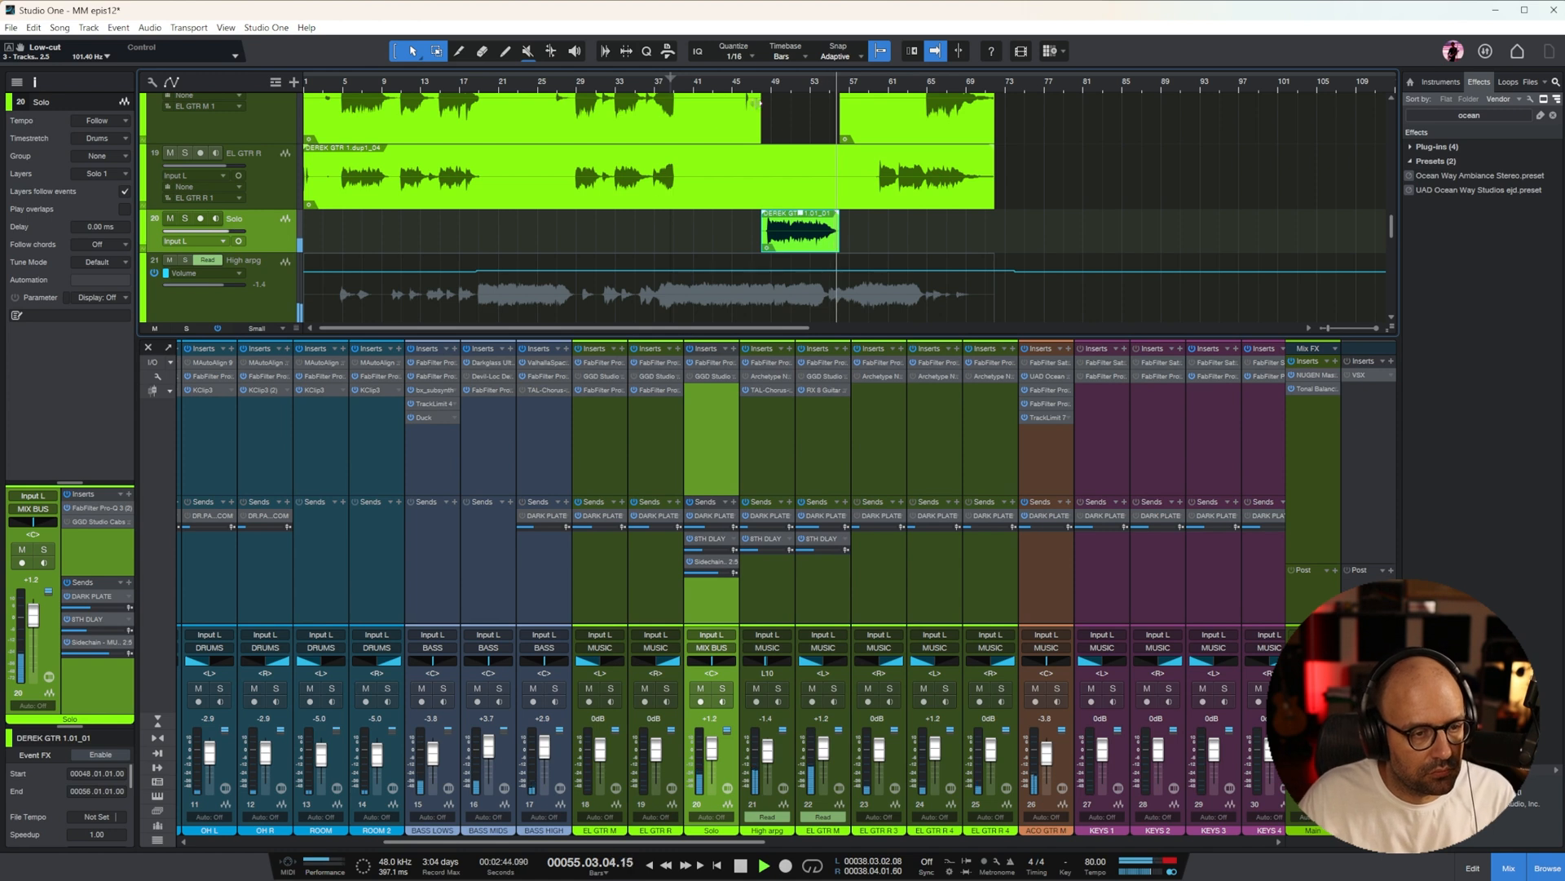
Raise the Solo channel fader to +3.3 dB and move the channel directly before ACO GTR M
drag(707, 760, 715, 753)
drag(720, 617, 1020, 628)
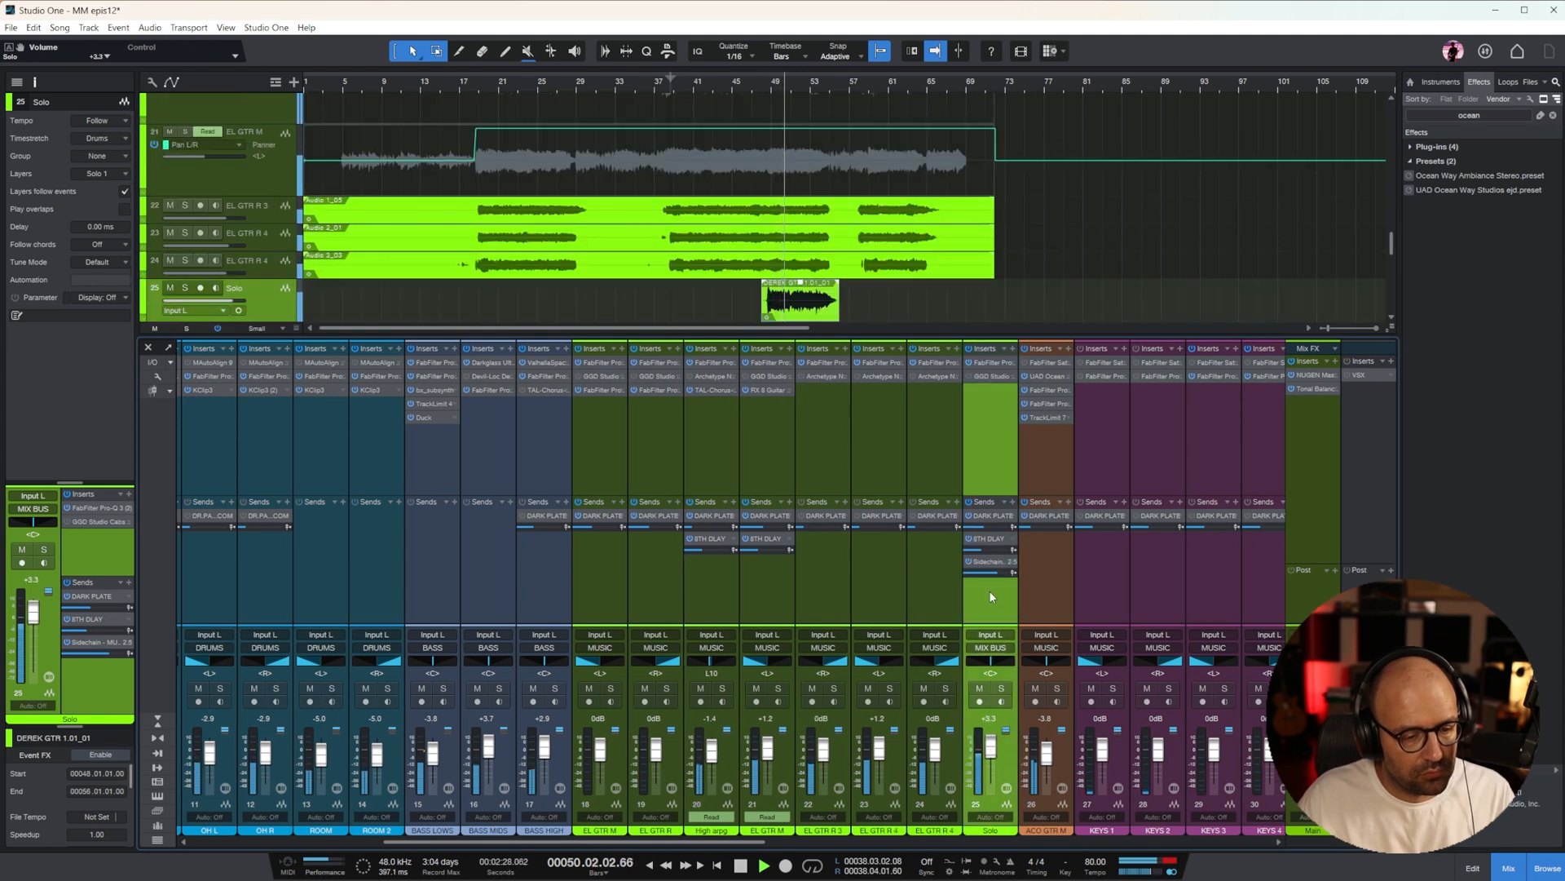
Add a send to VOX.PARA.COM on the MAIN VOX channel and copy it to MAIN VOX 2
drag(752, 844, 962, 618)
click(962, 618)
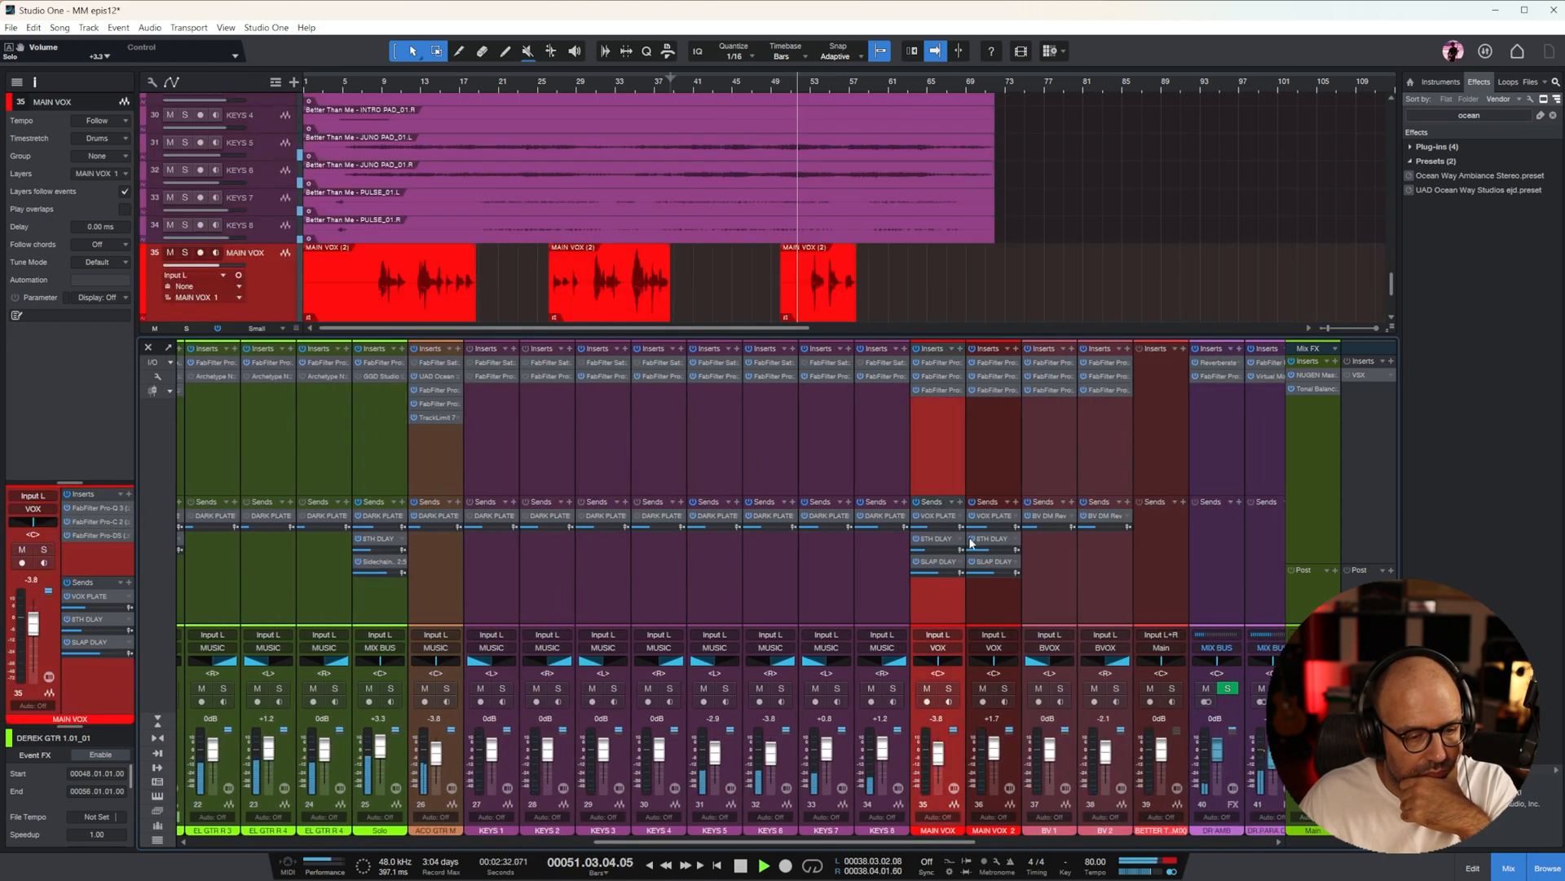
click(960, 506)
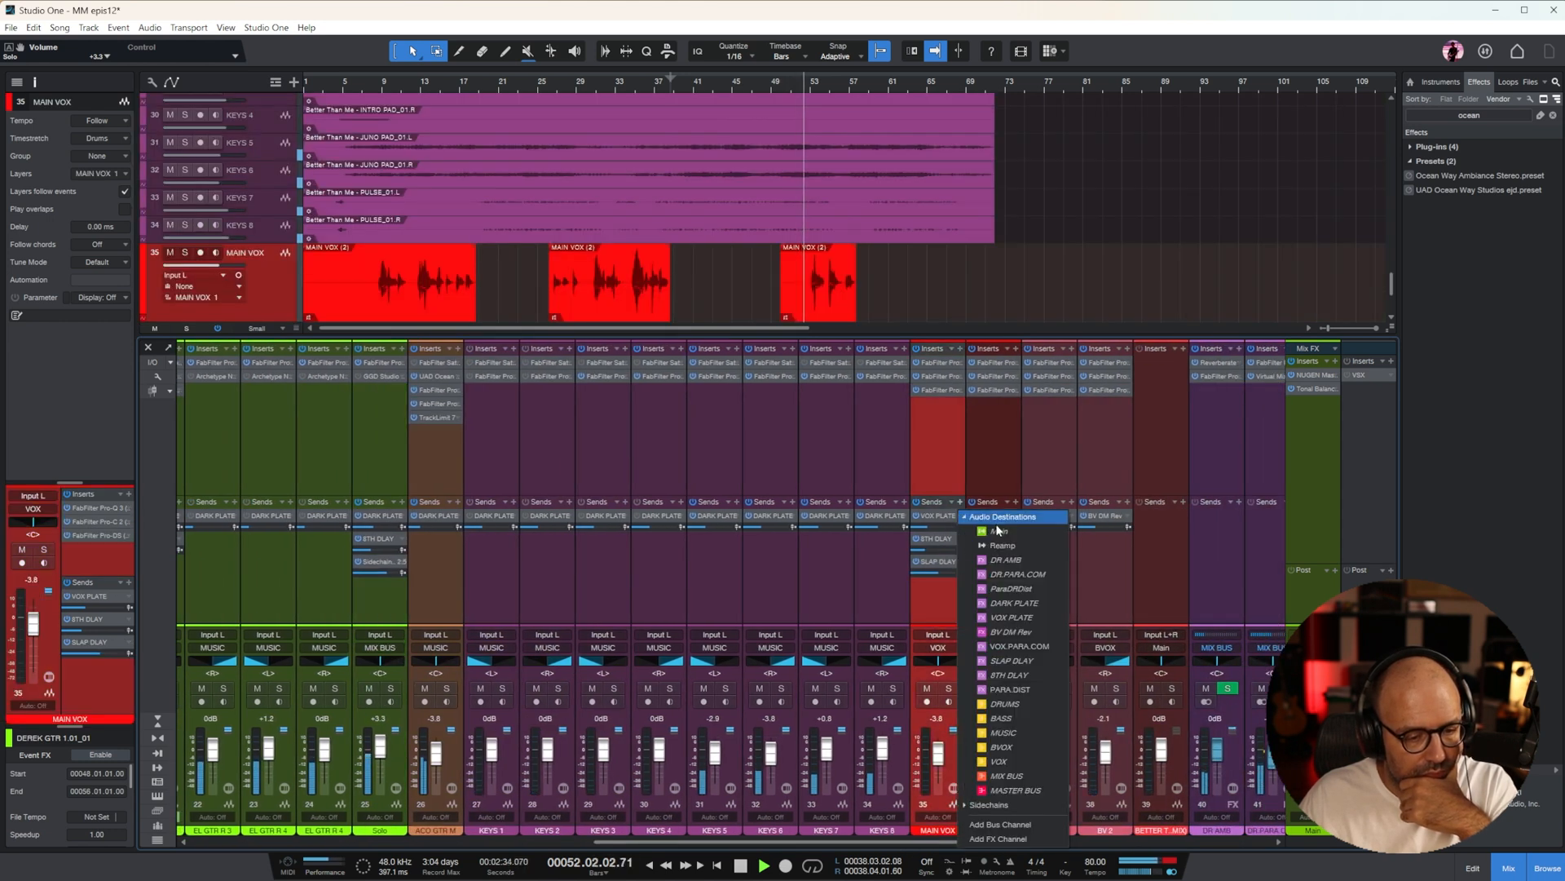
click(1040, 650)
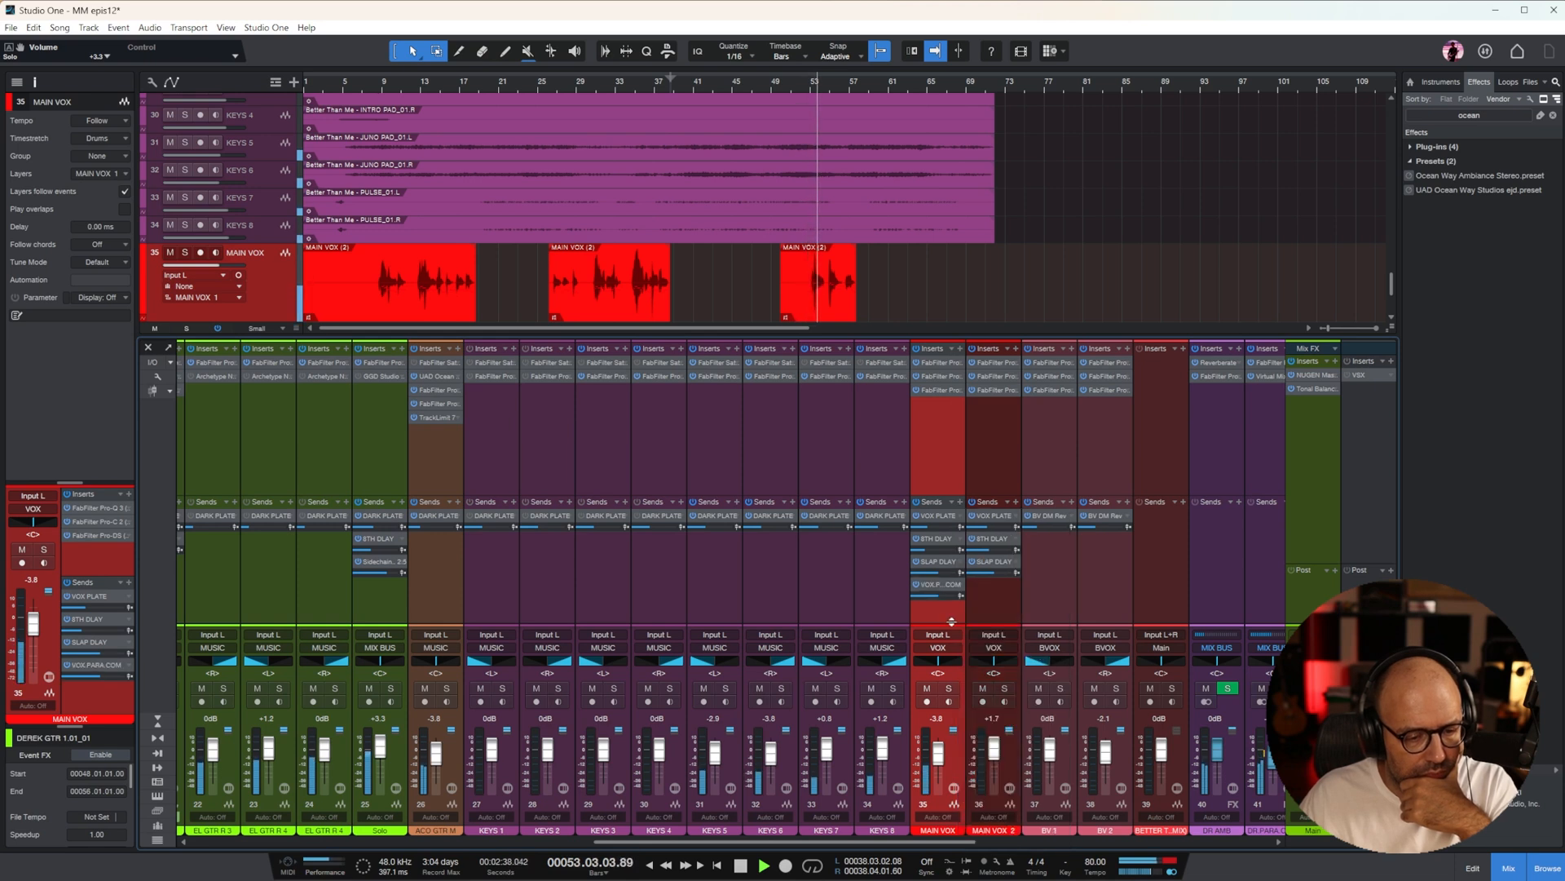
drag(941, 585, 992, 588)
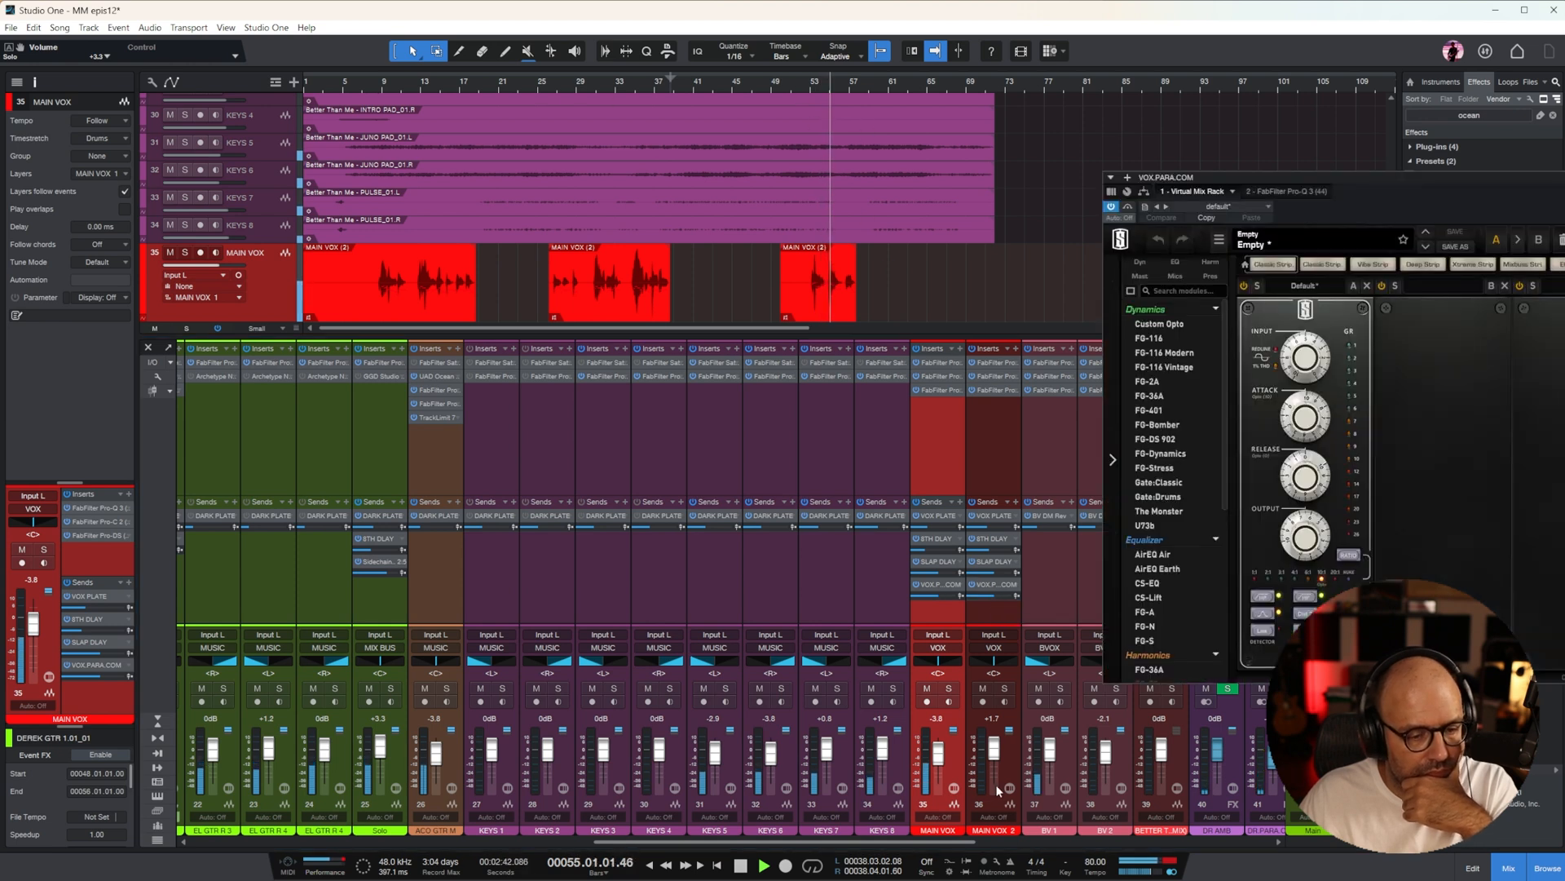
Lower the MAIN VOX fader to -5.0 dB and add a PARA.DIST send to MAIN VOX 2
drag(954, 841, 1009, 840)
drag(779, 751, 779, 752)
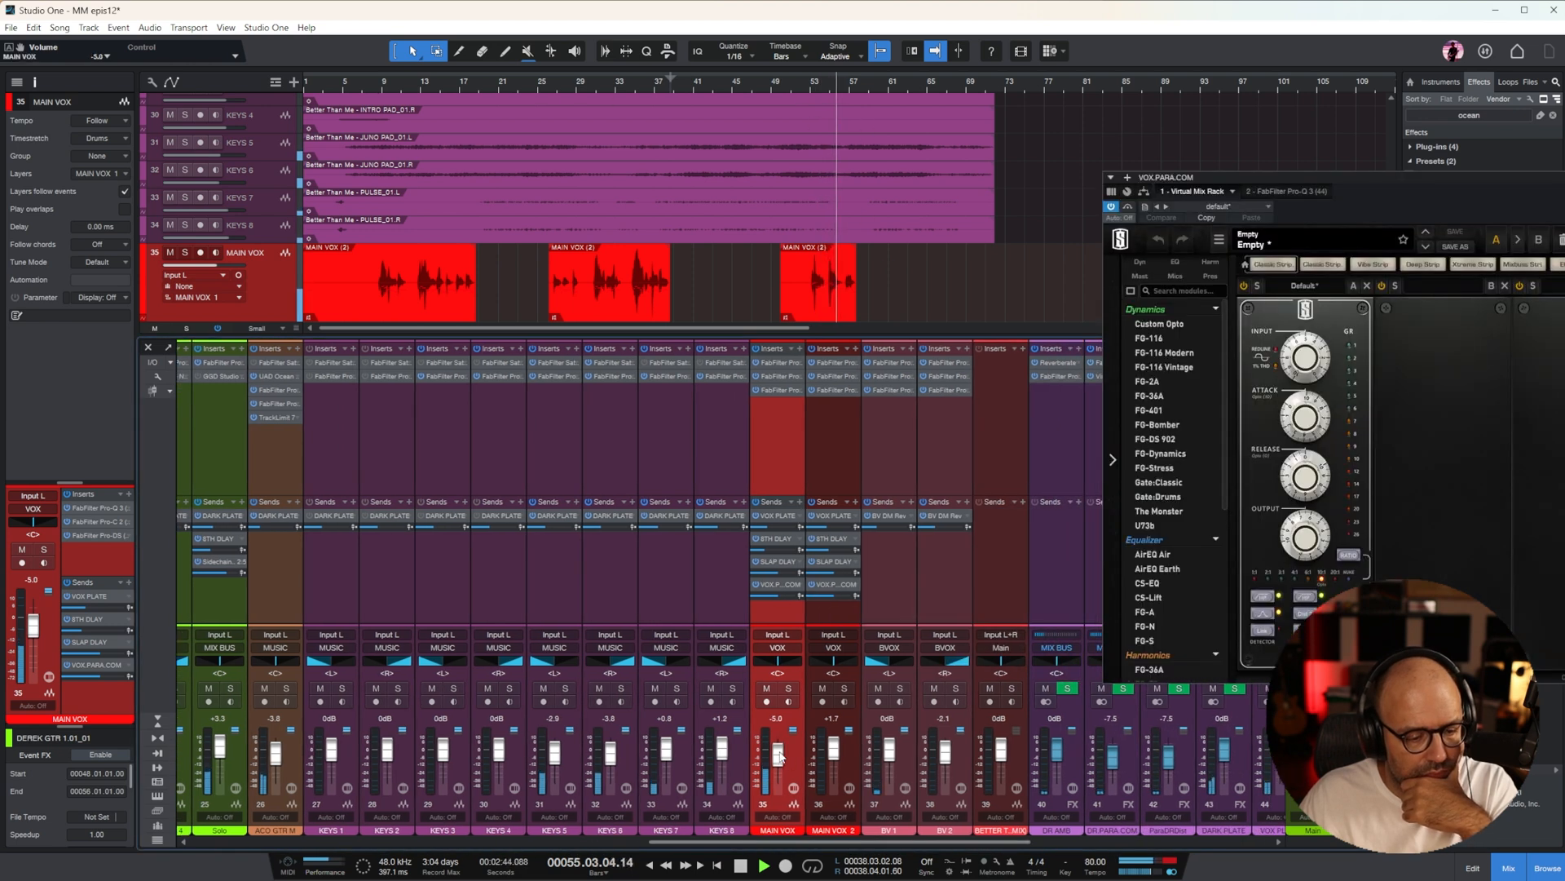
click(856, 501)
click(891, 519)
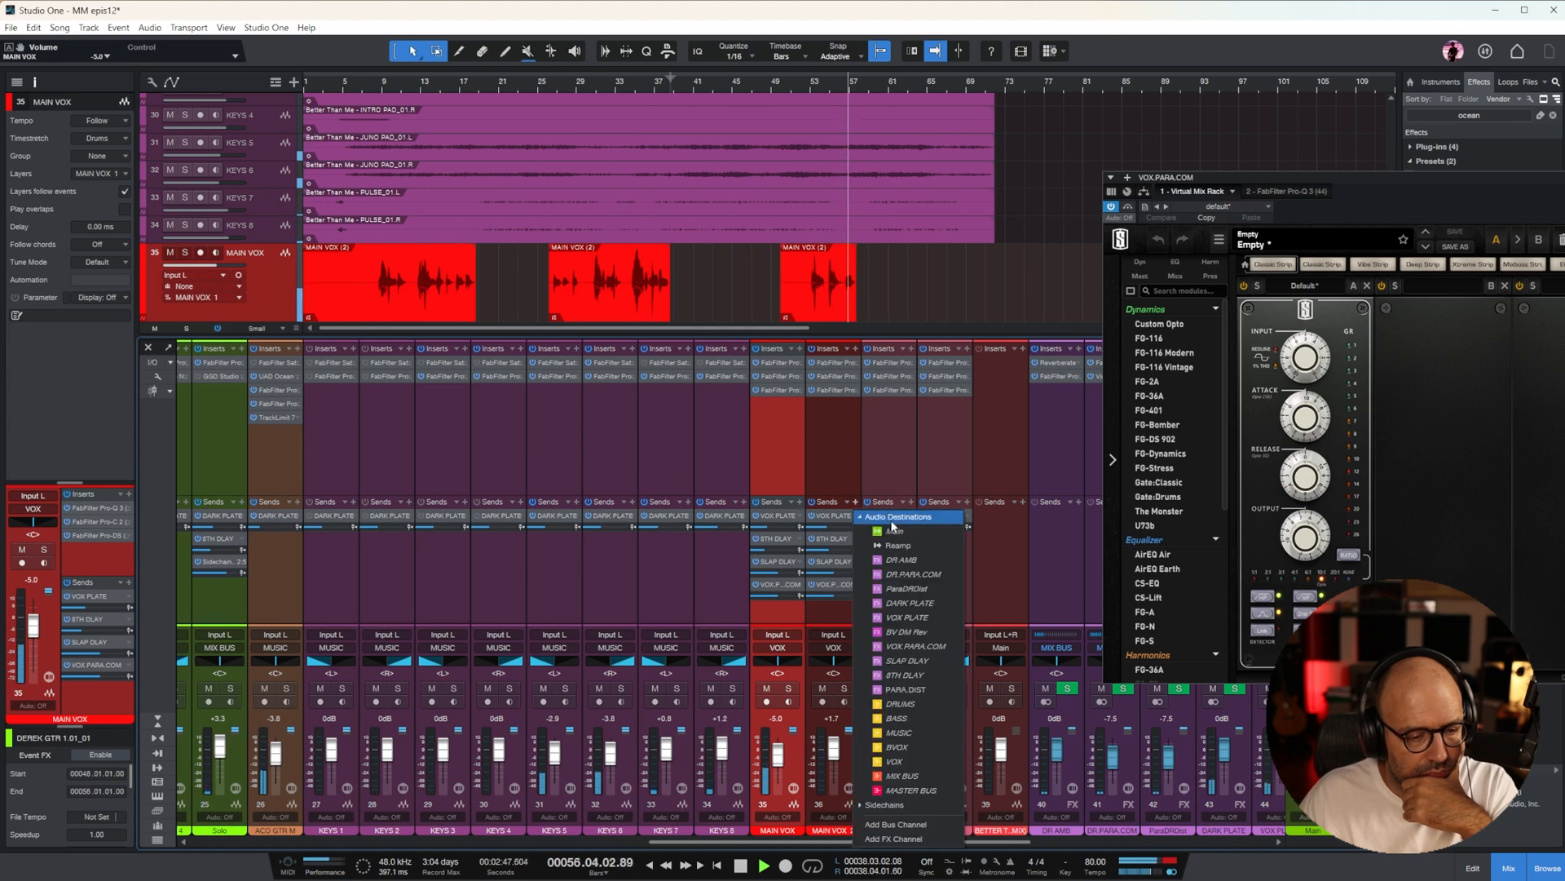
click(916, 689)
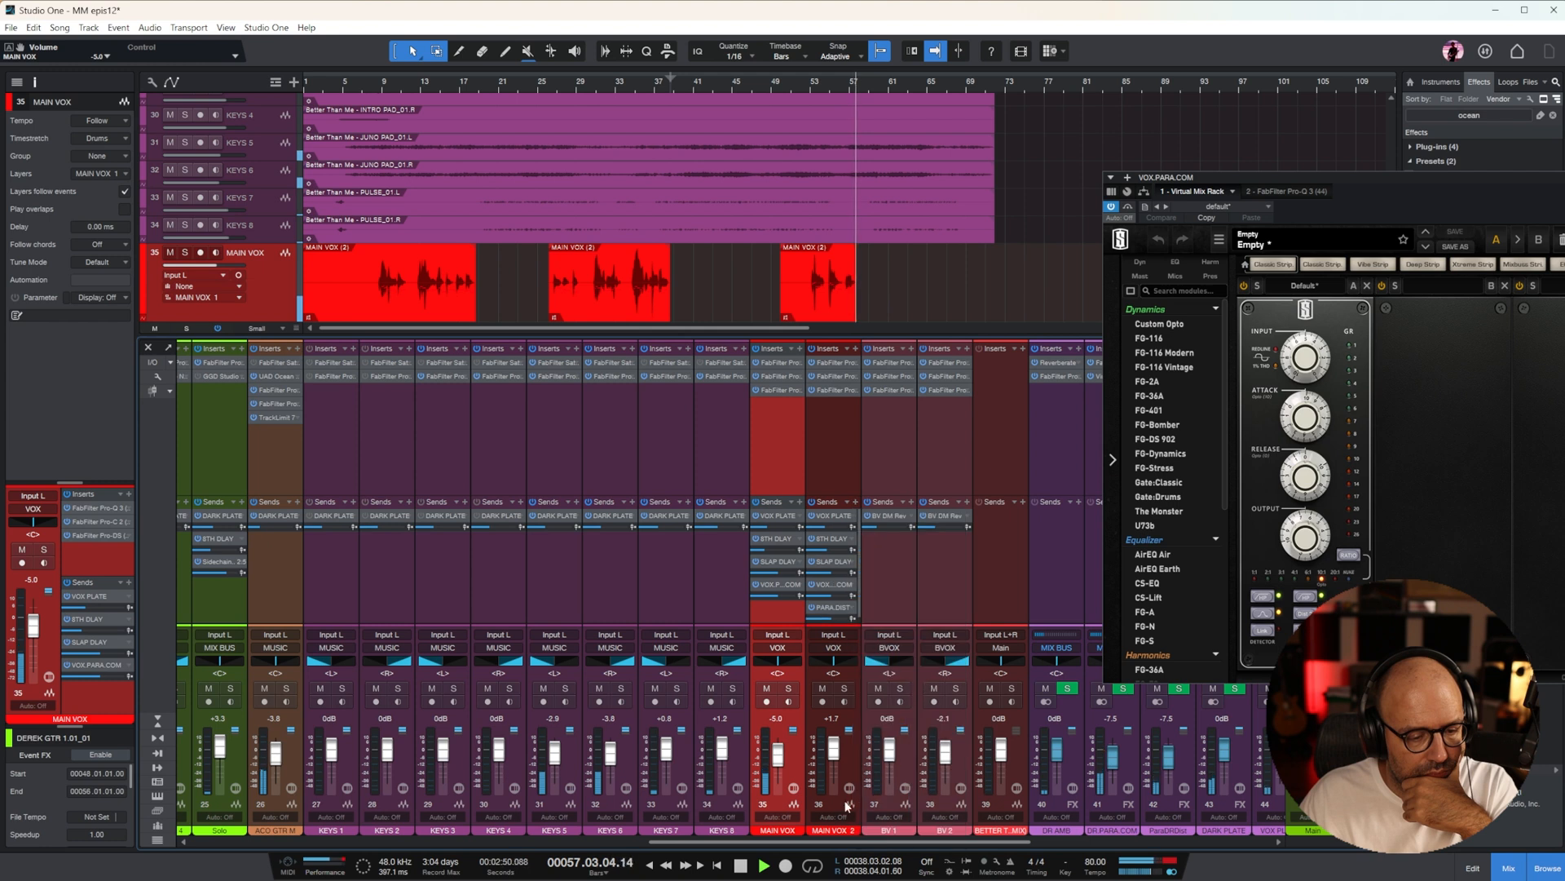
drag(848, 842, 853, 841)
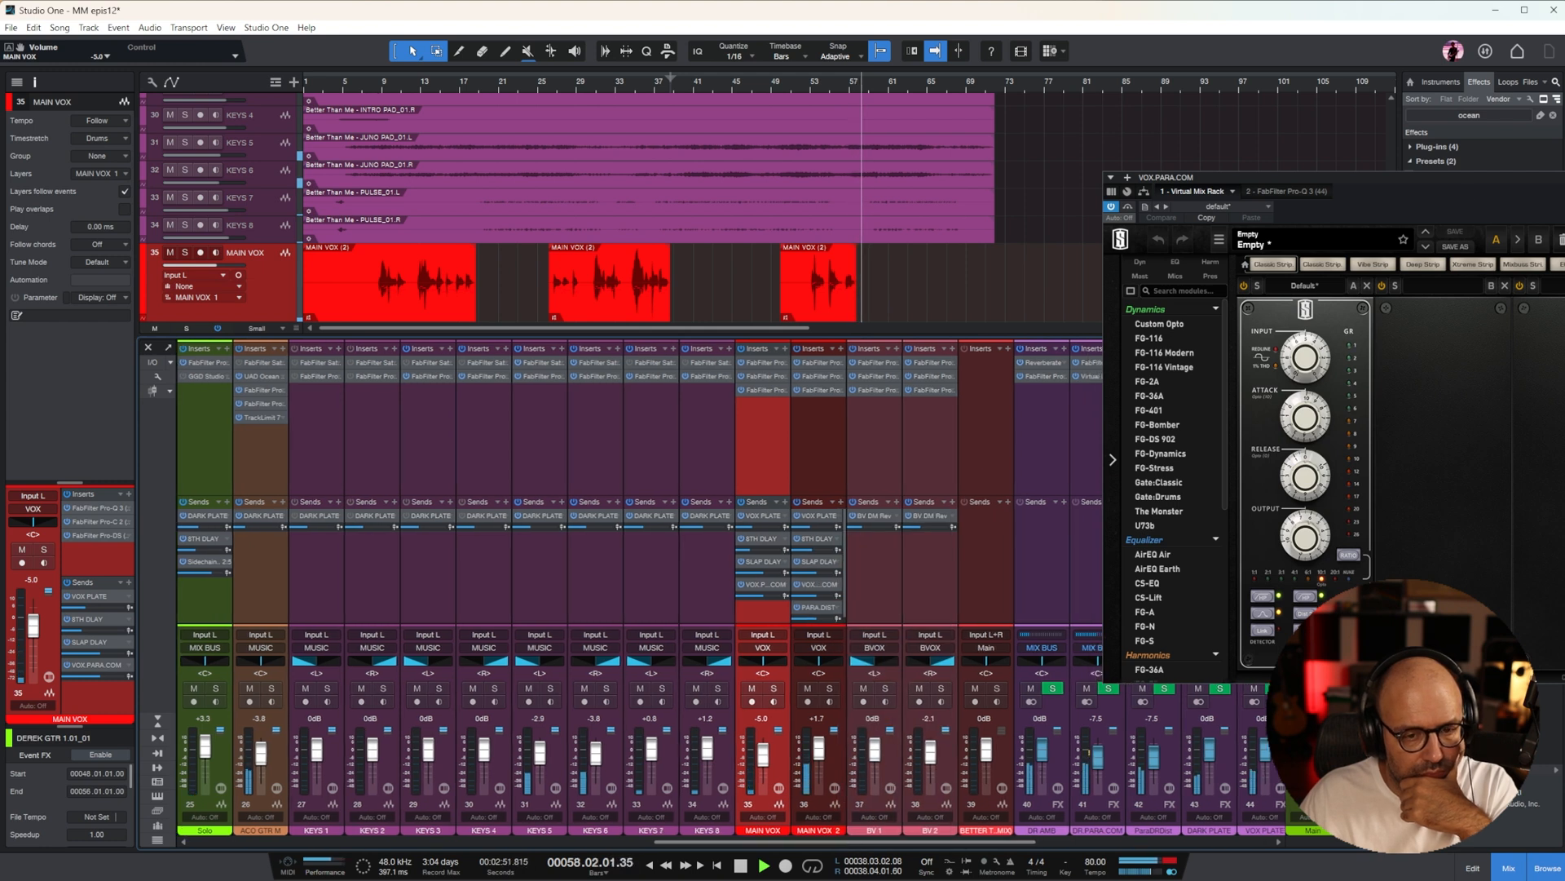
Set the FG-Stress input on VOX.PARA.COM to 7.70, adjust its output level, and close the plug-in window
drag(1443, 179, 1166, 211)
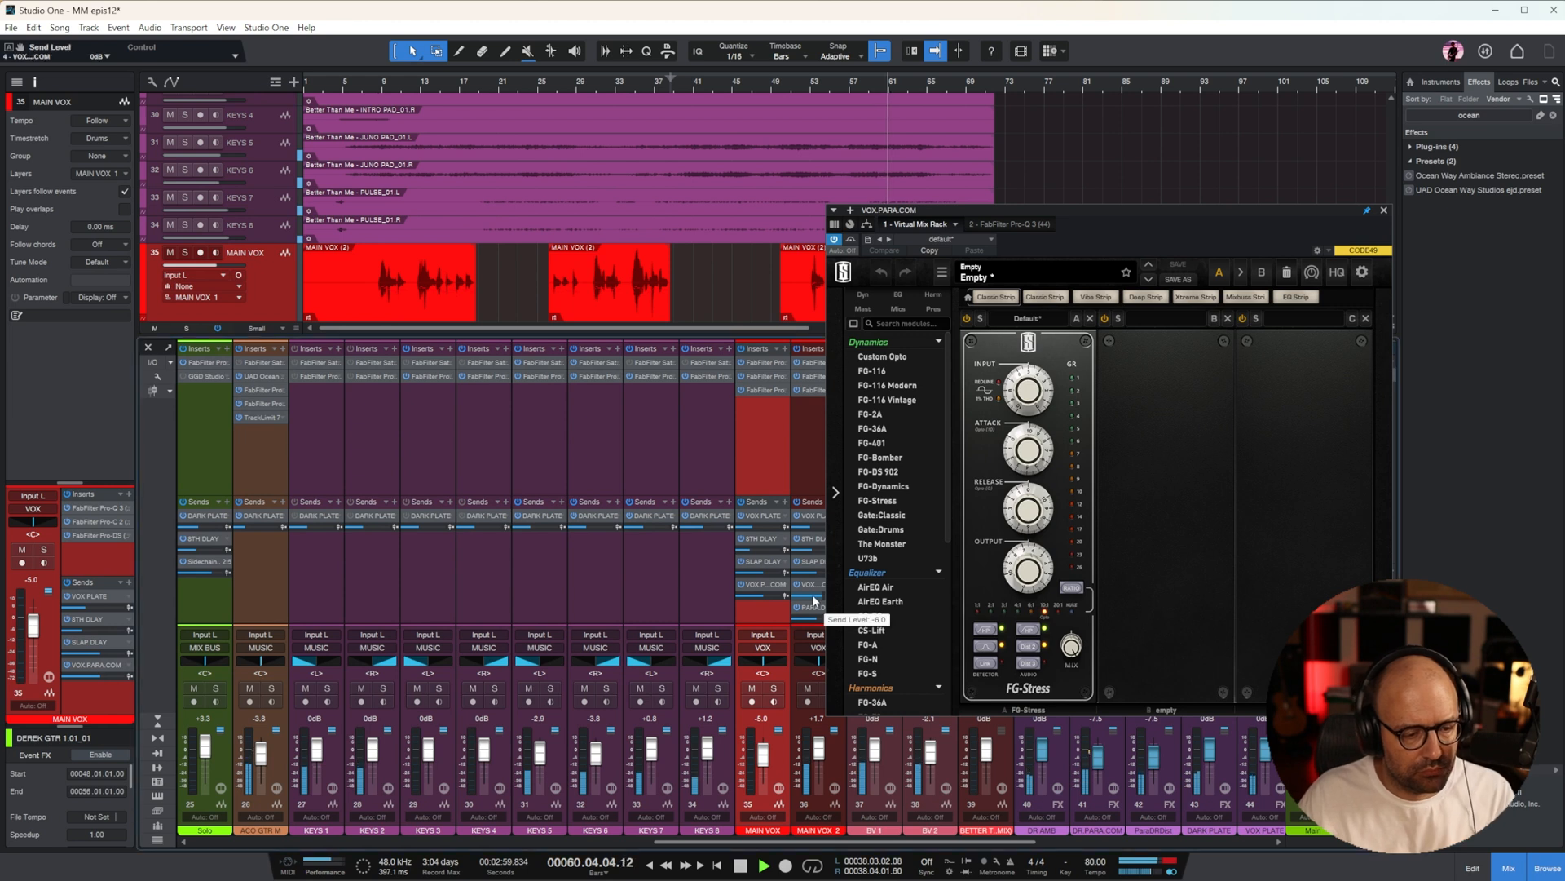
drag(1031, 400, 1032, 368)
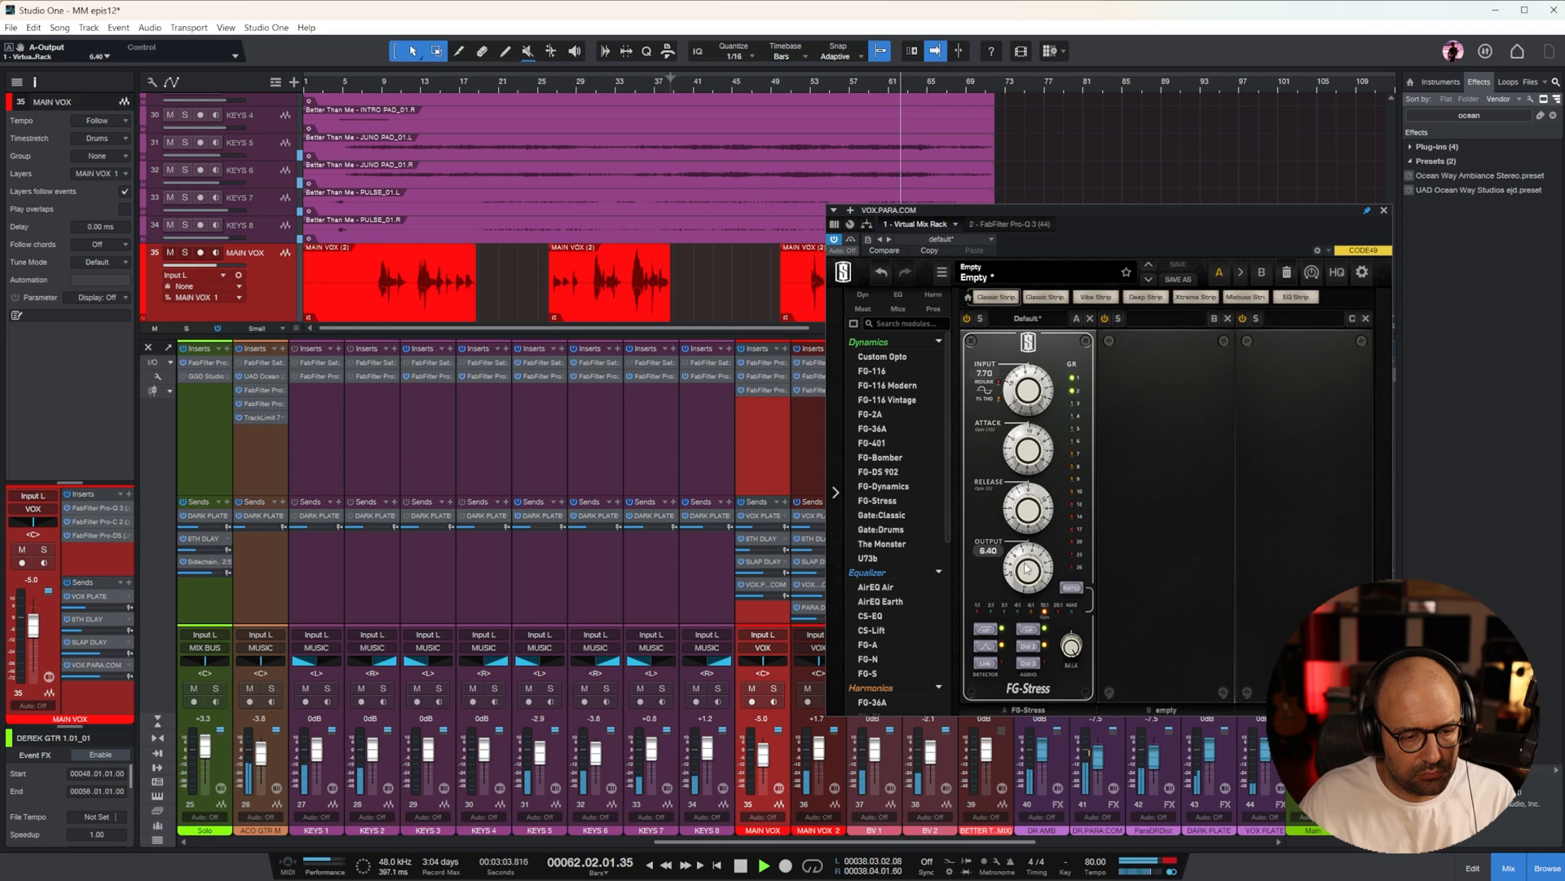
click(1383, 209)
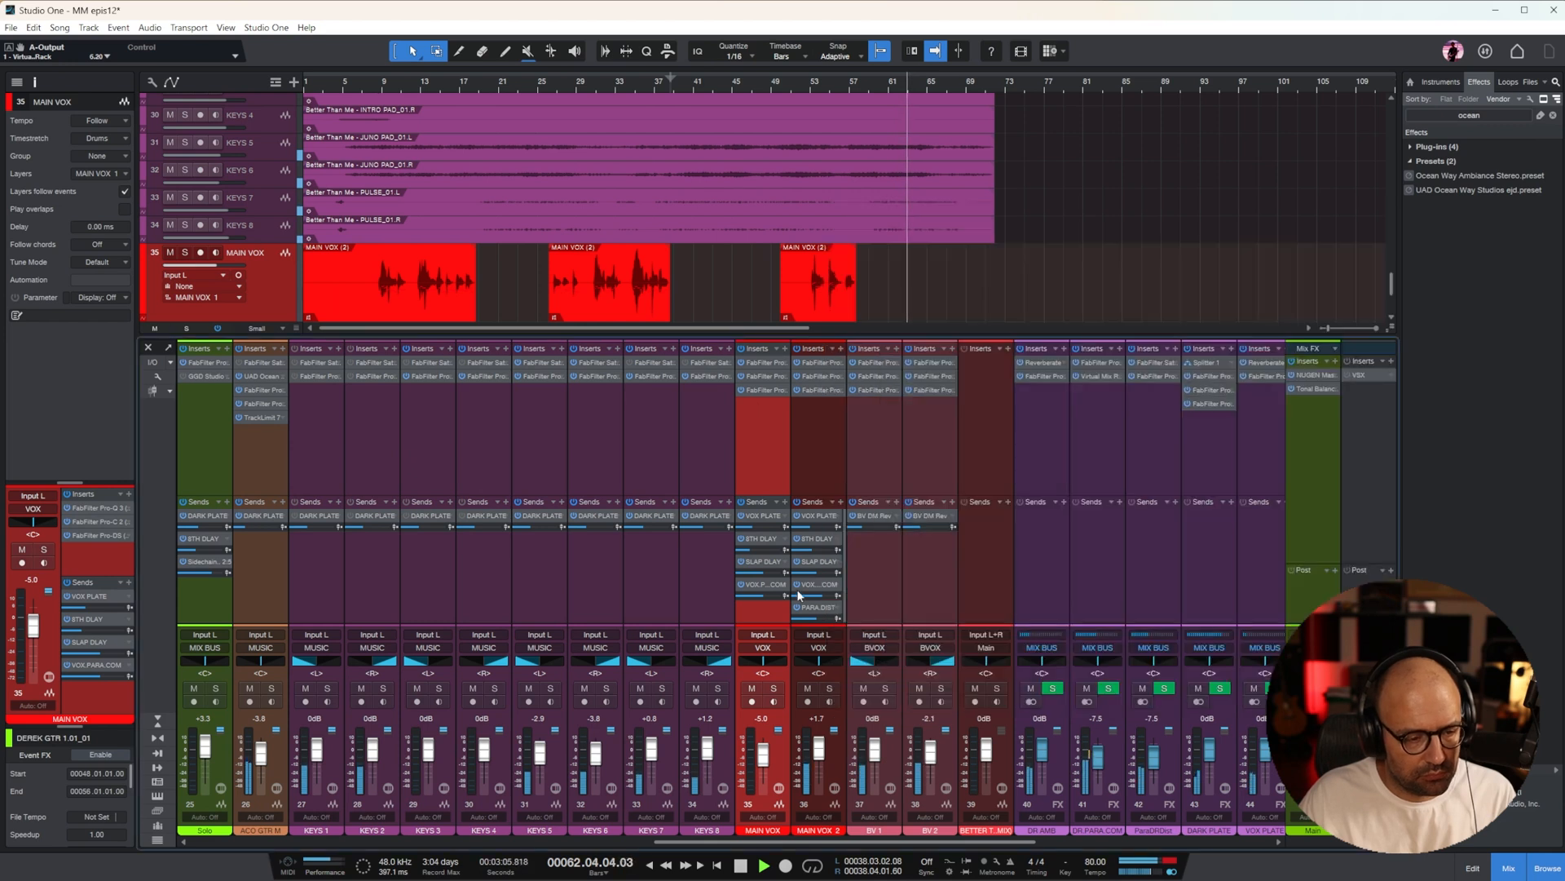
Play from bar 11 and lower the VOX.PARA.COM fader to -15.4 dB and the PARA.DIST fader to -5.6 dB
click(403, 81)
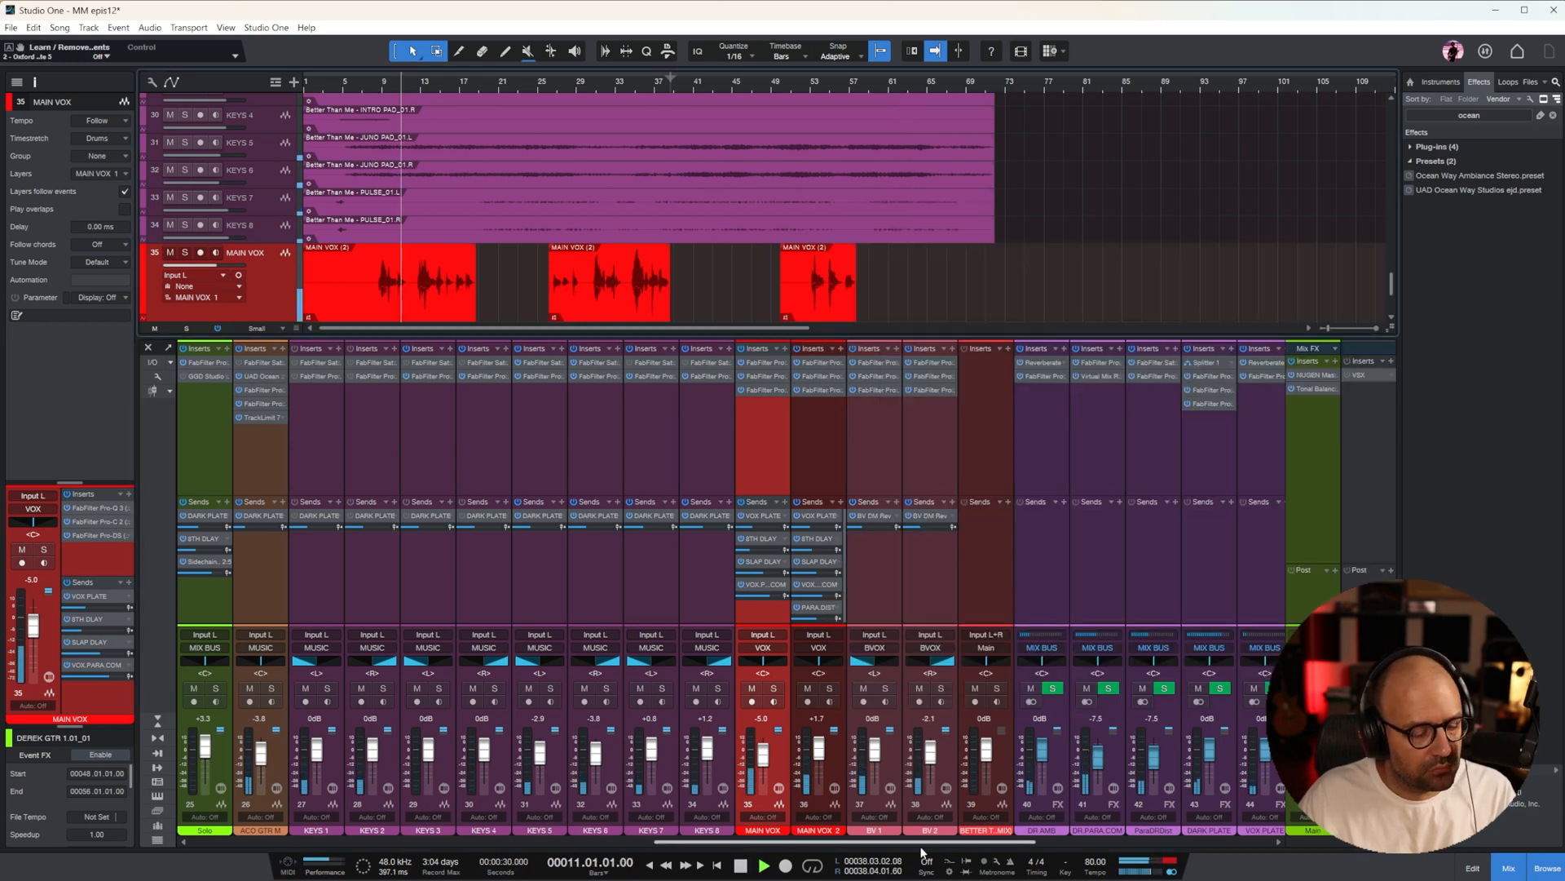
scroll(897, 849, right, 3)
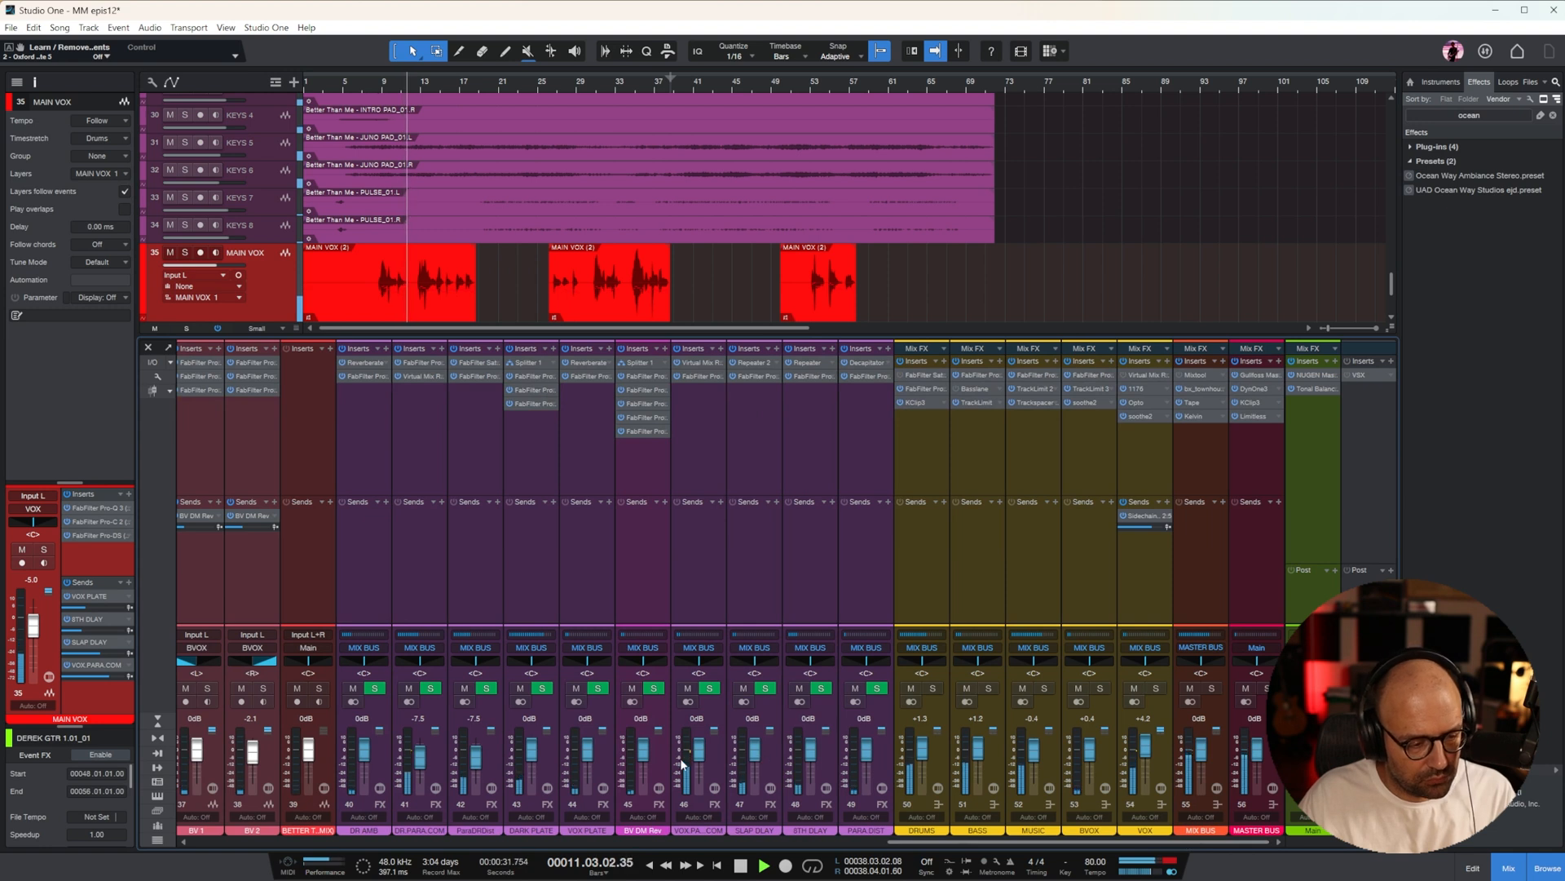
drag(702, 760, 706, 818)
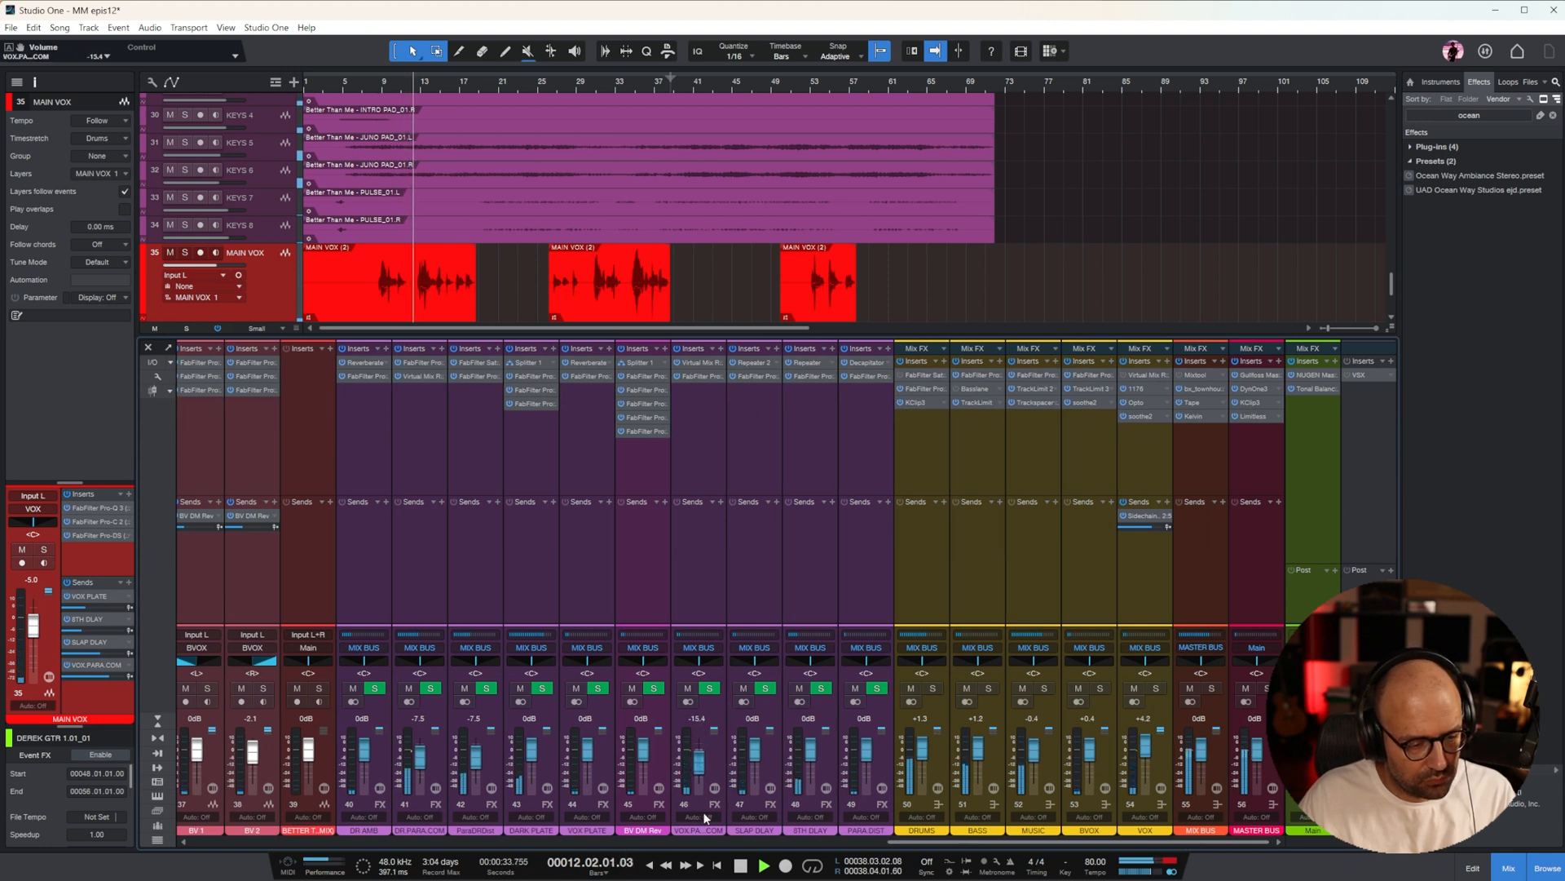
drag(865, 748, 866, 757)
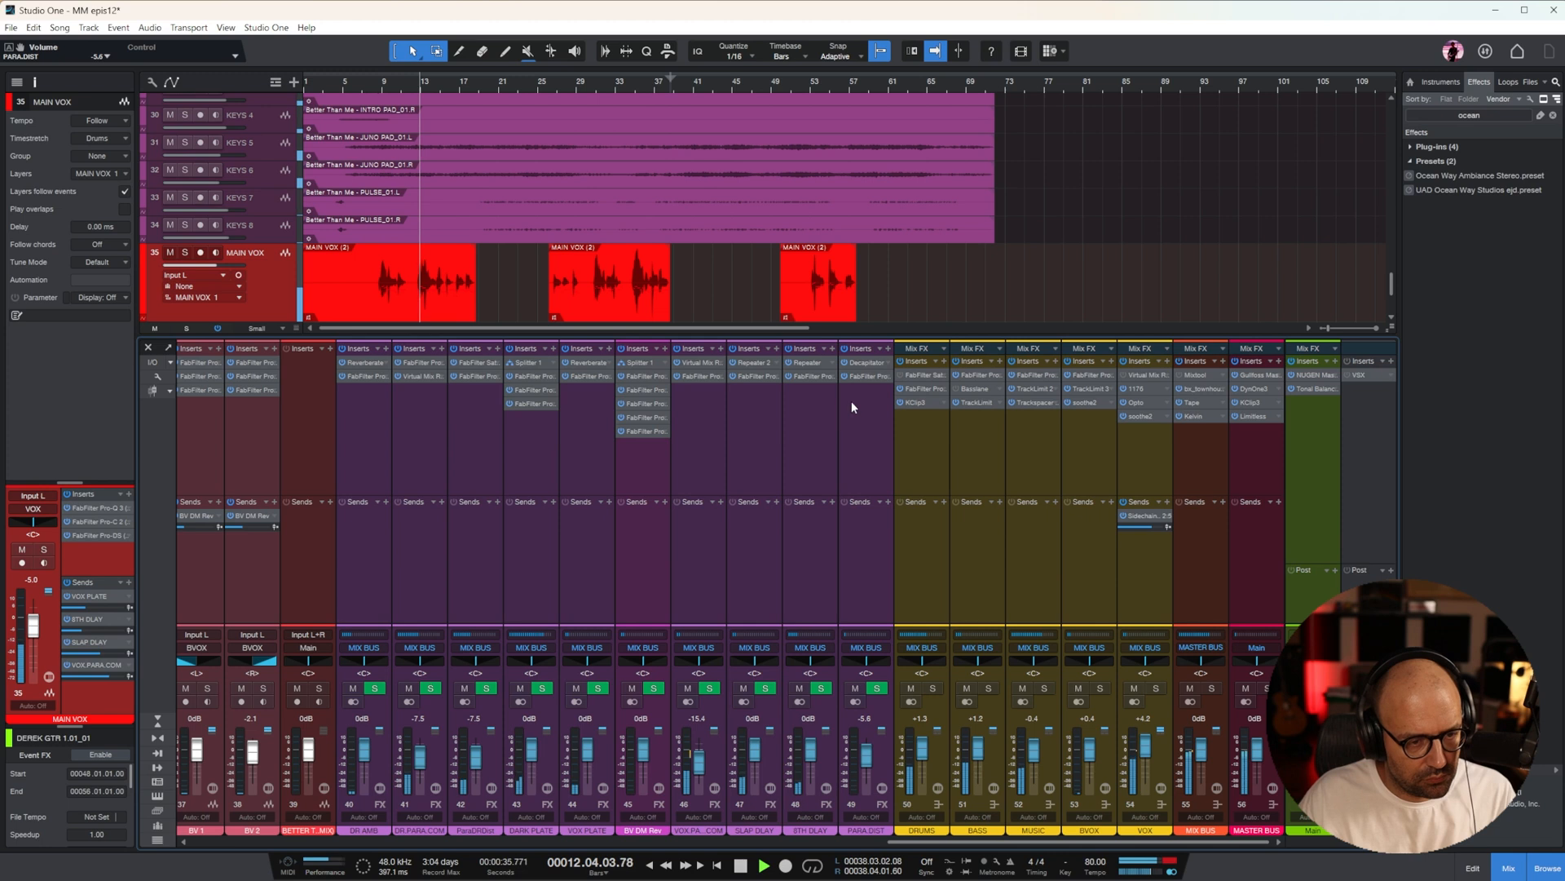
Add a low cut at 177.25 Hz and a high cut in Pro-Q 3 on PARA.DIST, and close its window
click(868, 376)
drag(1338, 225, 657, 236)
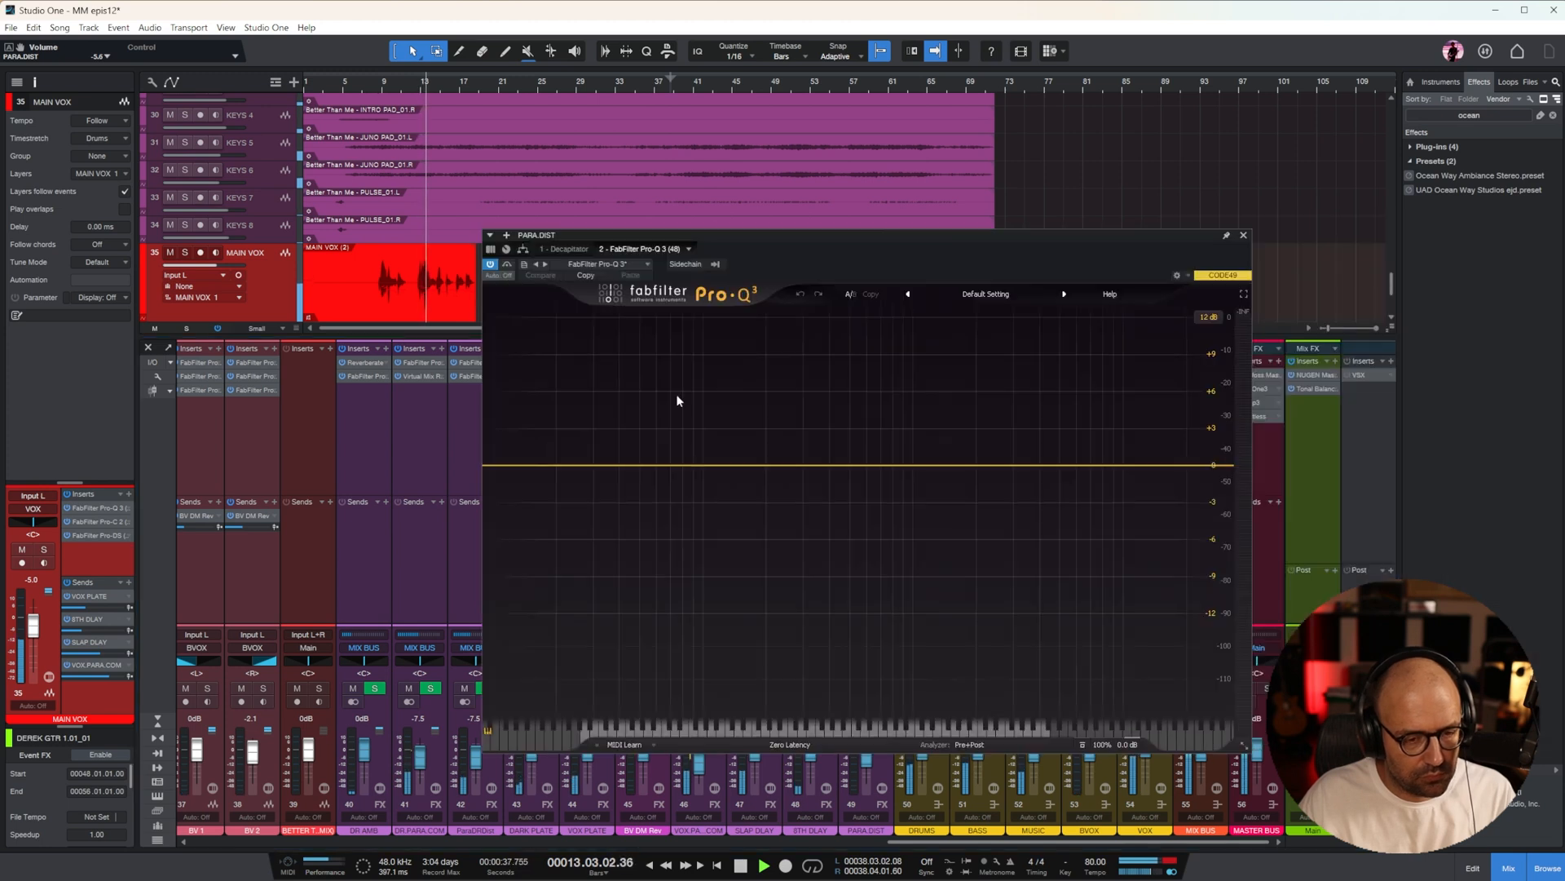
drag(517, 468, 755, 460)
click(1174, 465)
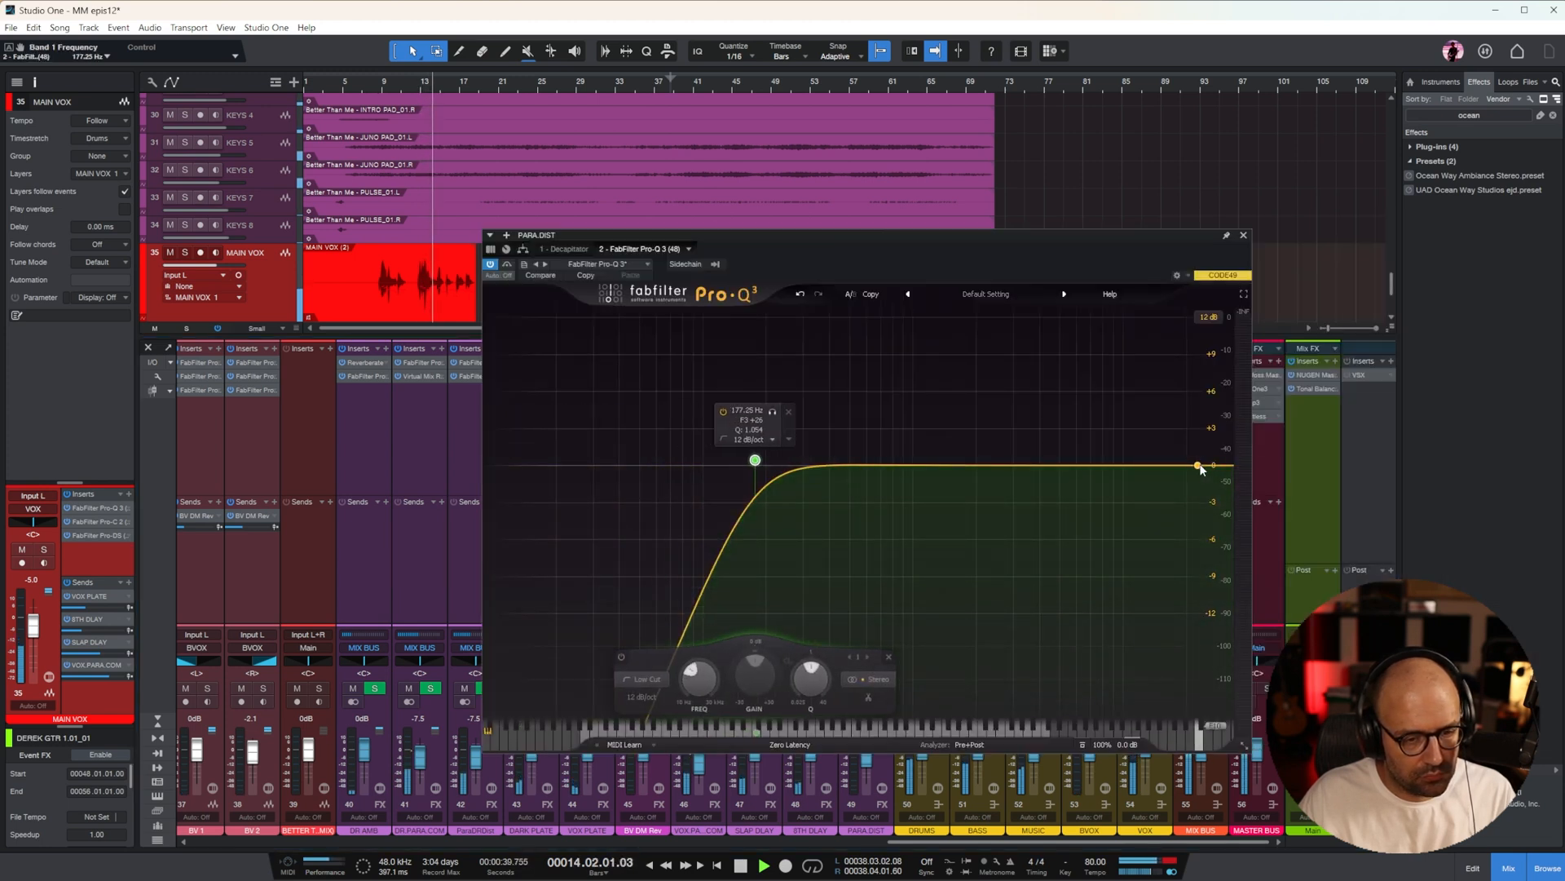
drag(1144, 471, 1051, 461)
click(1243, 236)
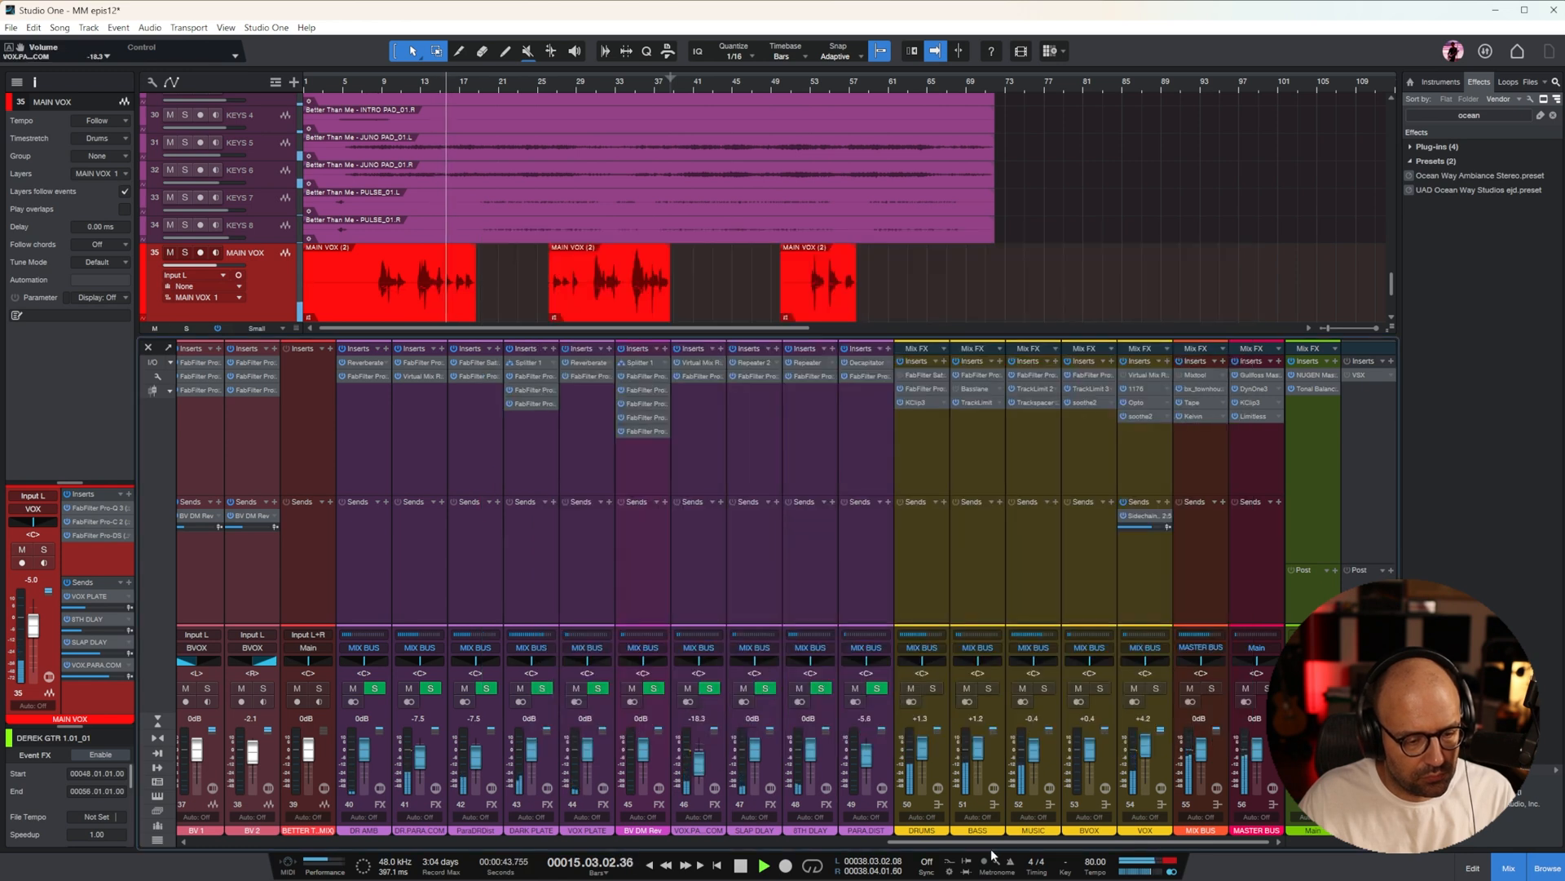
Lower the PARA.DIST fader to -7.5 dB and the VOX bus fader to +2.9 dB
drag(996, 843, 803, 839)
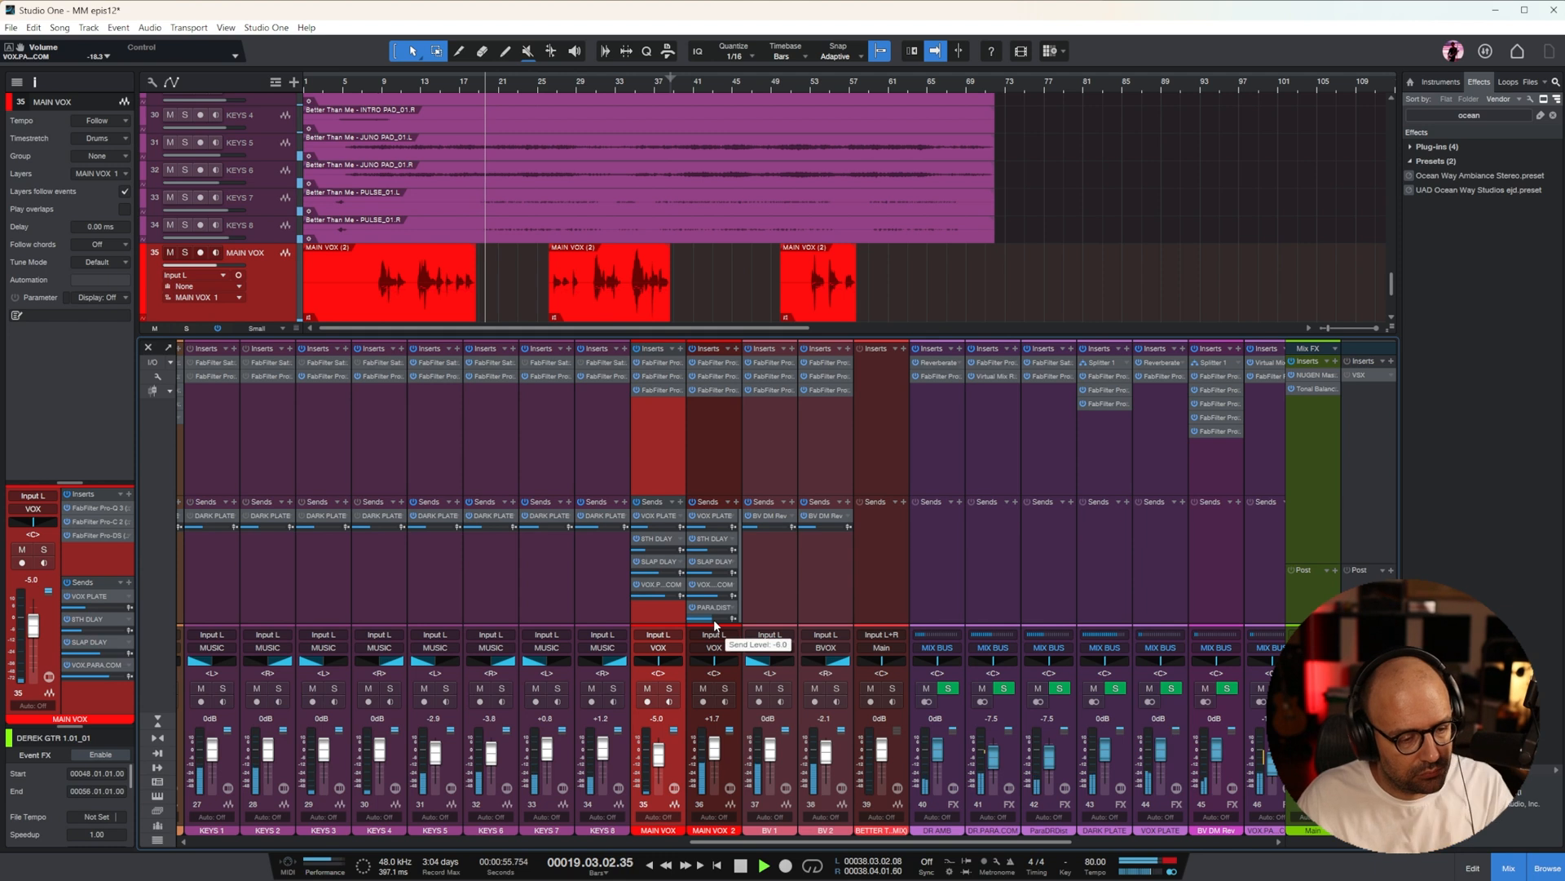
drag(801, 841, 978, 847)
drag(919, 754, 921, 766)
drag(1198, 743, 1200, 752)
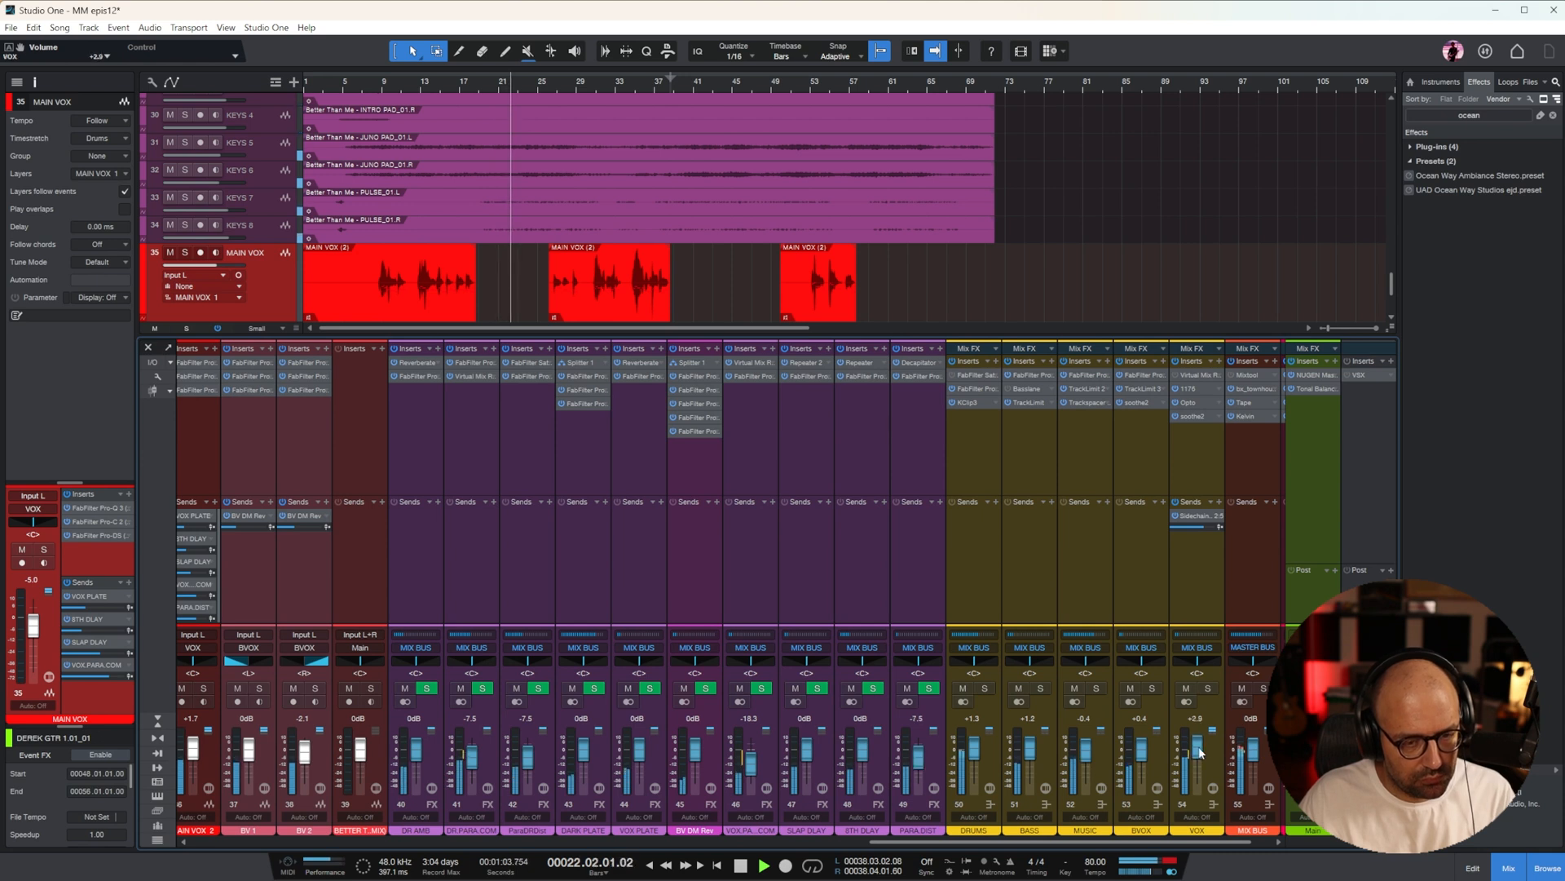
Adjust Decapitator's drive on PARA.DIST, set its low cut to 95.7 Hz, and close the plug-in window
click(927, 510)
click(922, 362)
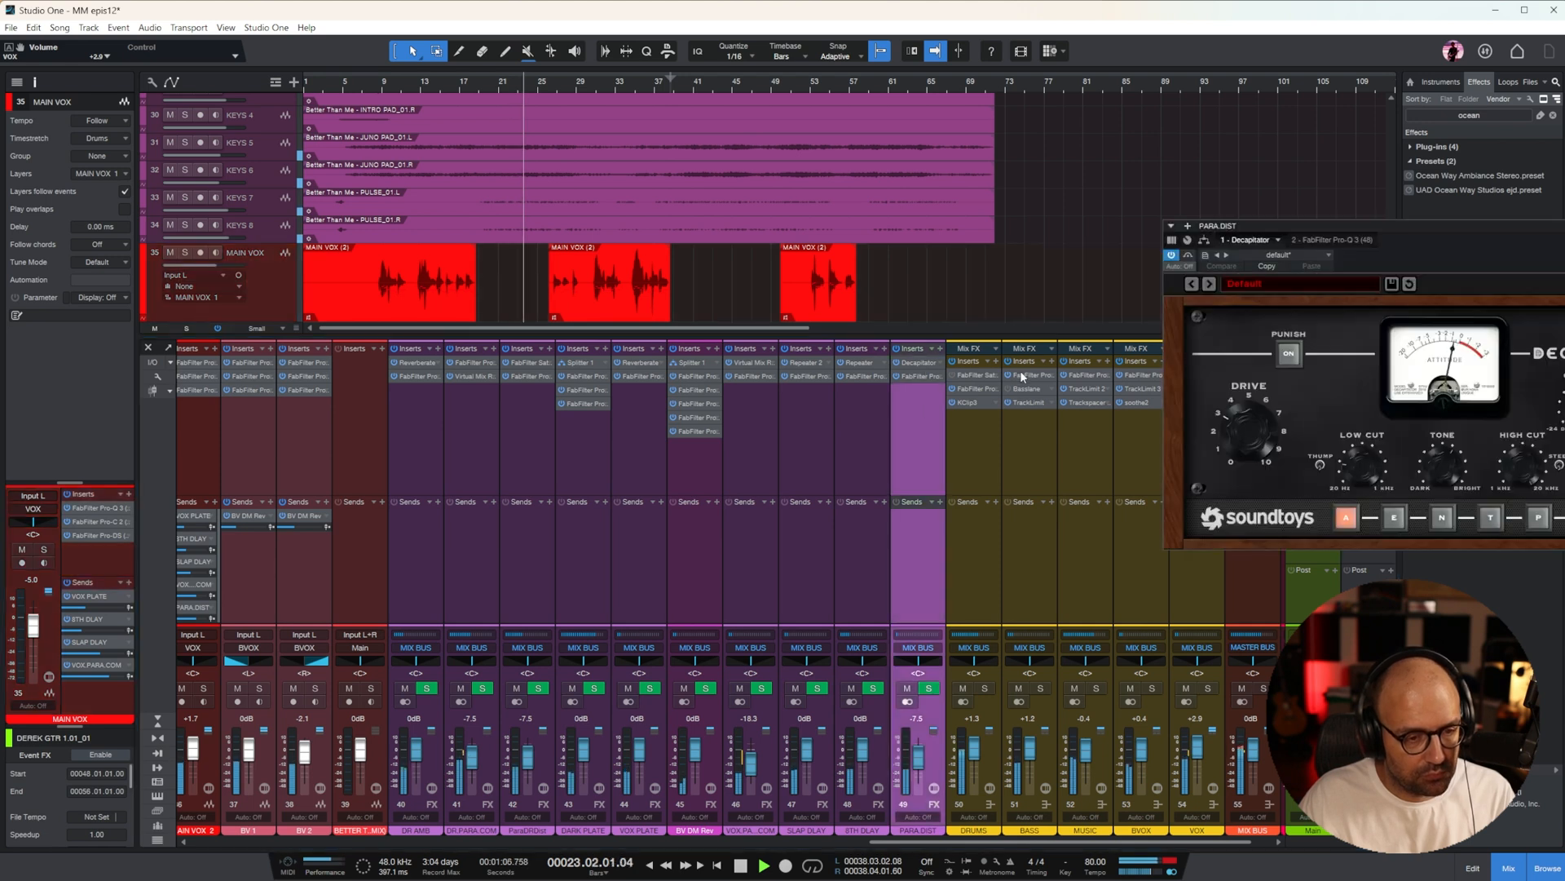
drag(1354, 226, 883, 266)
drag(777, 488, 779, 472)
drag(899, 487, 931, 506)
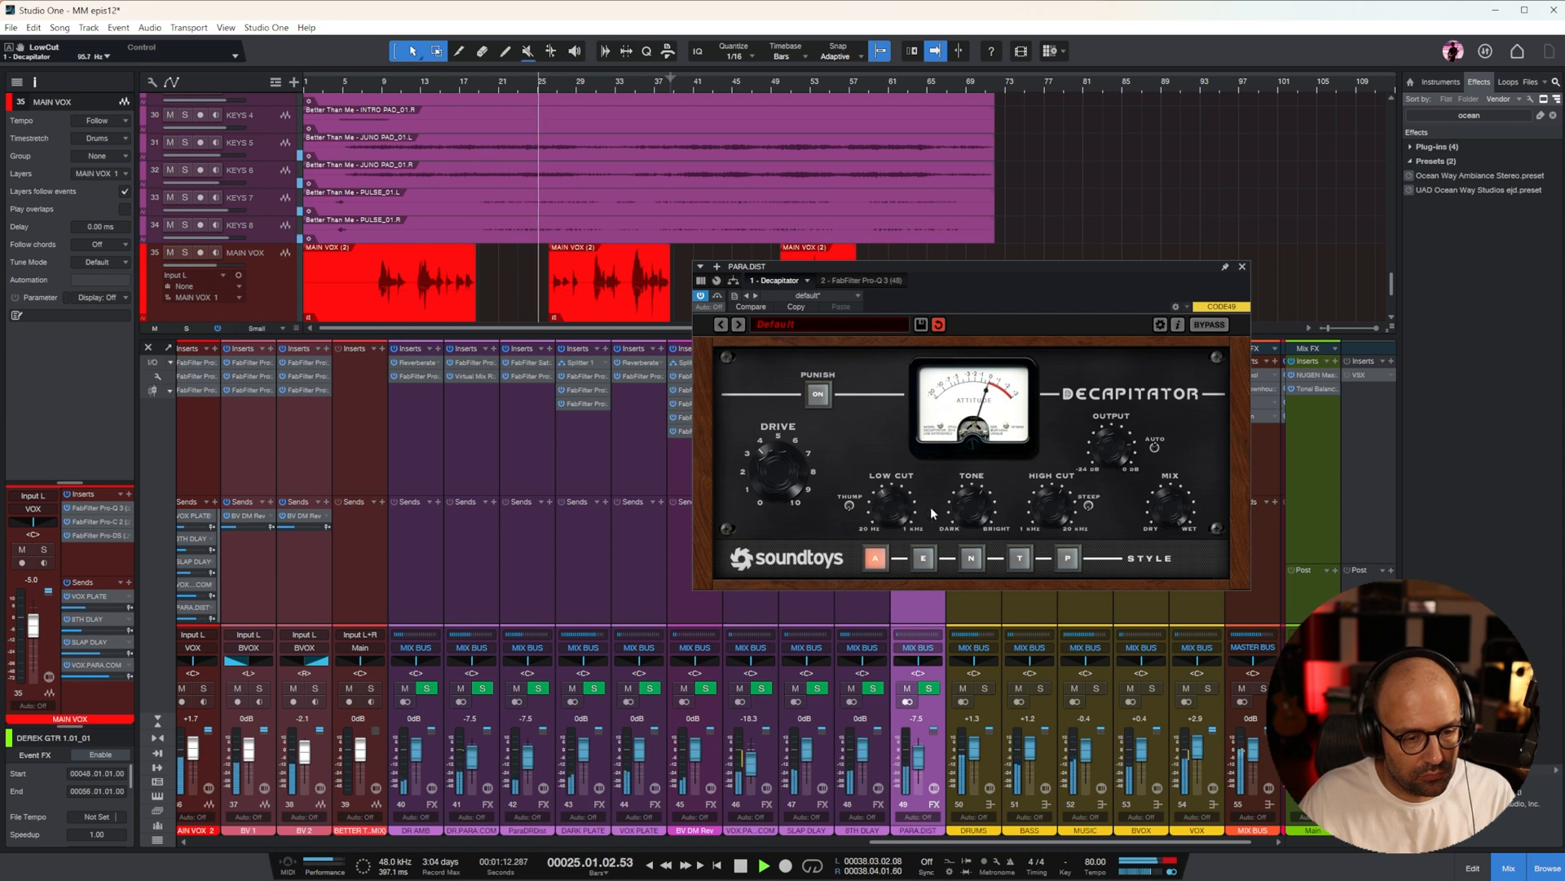
click(1242, 266)
Review the Virtual Mix Rack settings on VOX.PARA.COM and the Decapitator and Pro-Q 3 settings on PARA.DIST
scroll(1014, 700, right, 1)
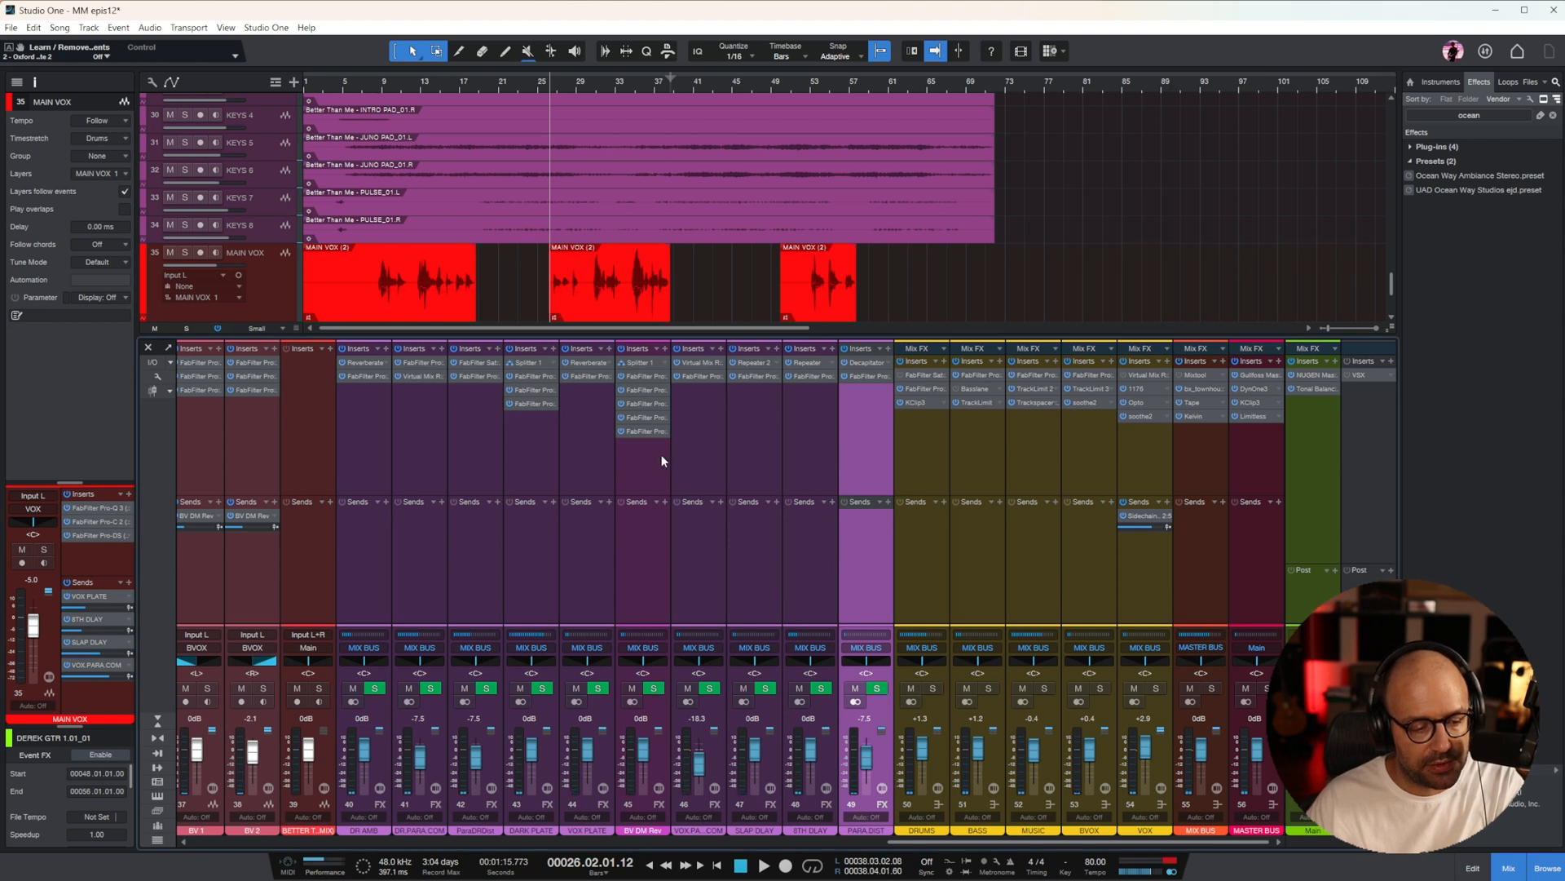
click(696, 404)
click(702, 362)
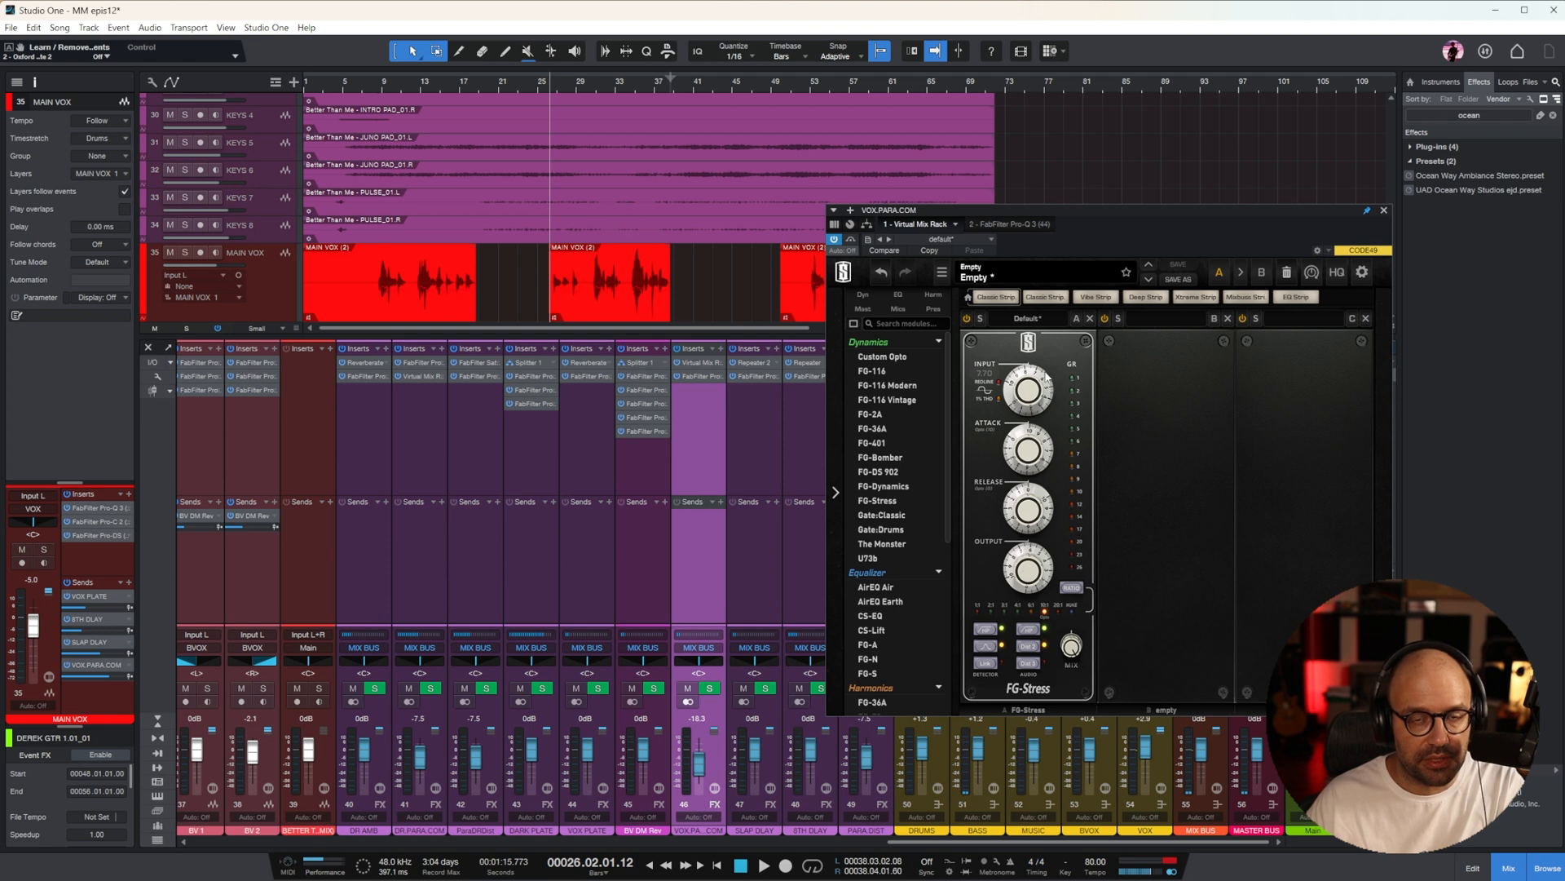
click(1384, 211)
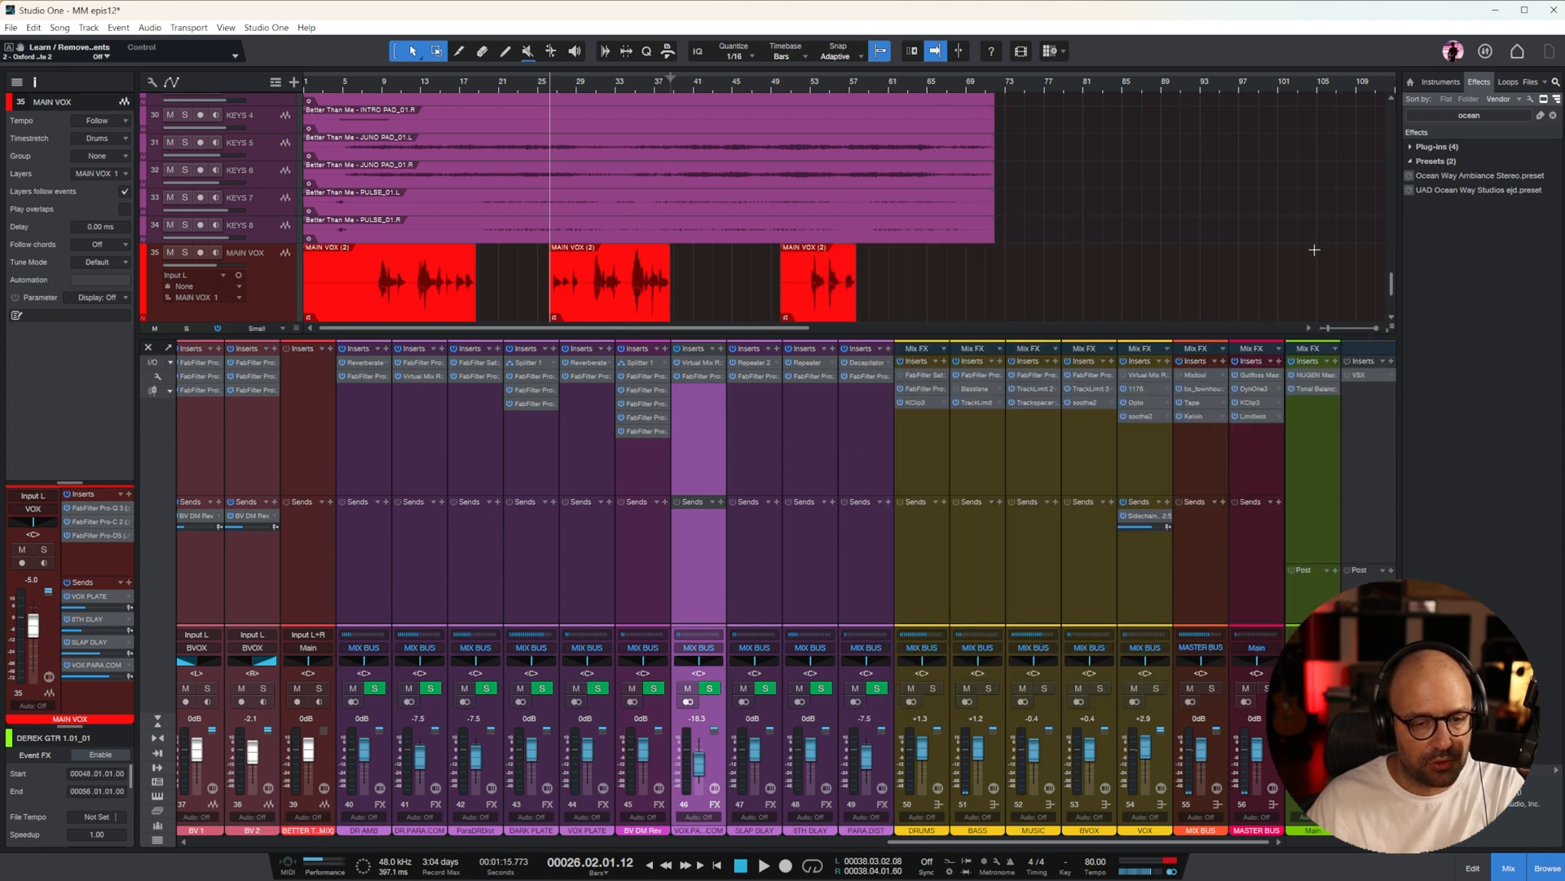
click(865, 436)
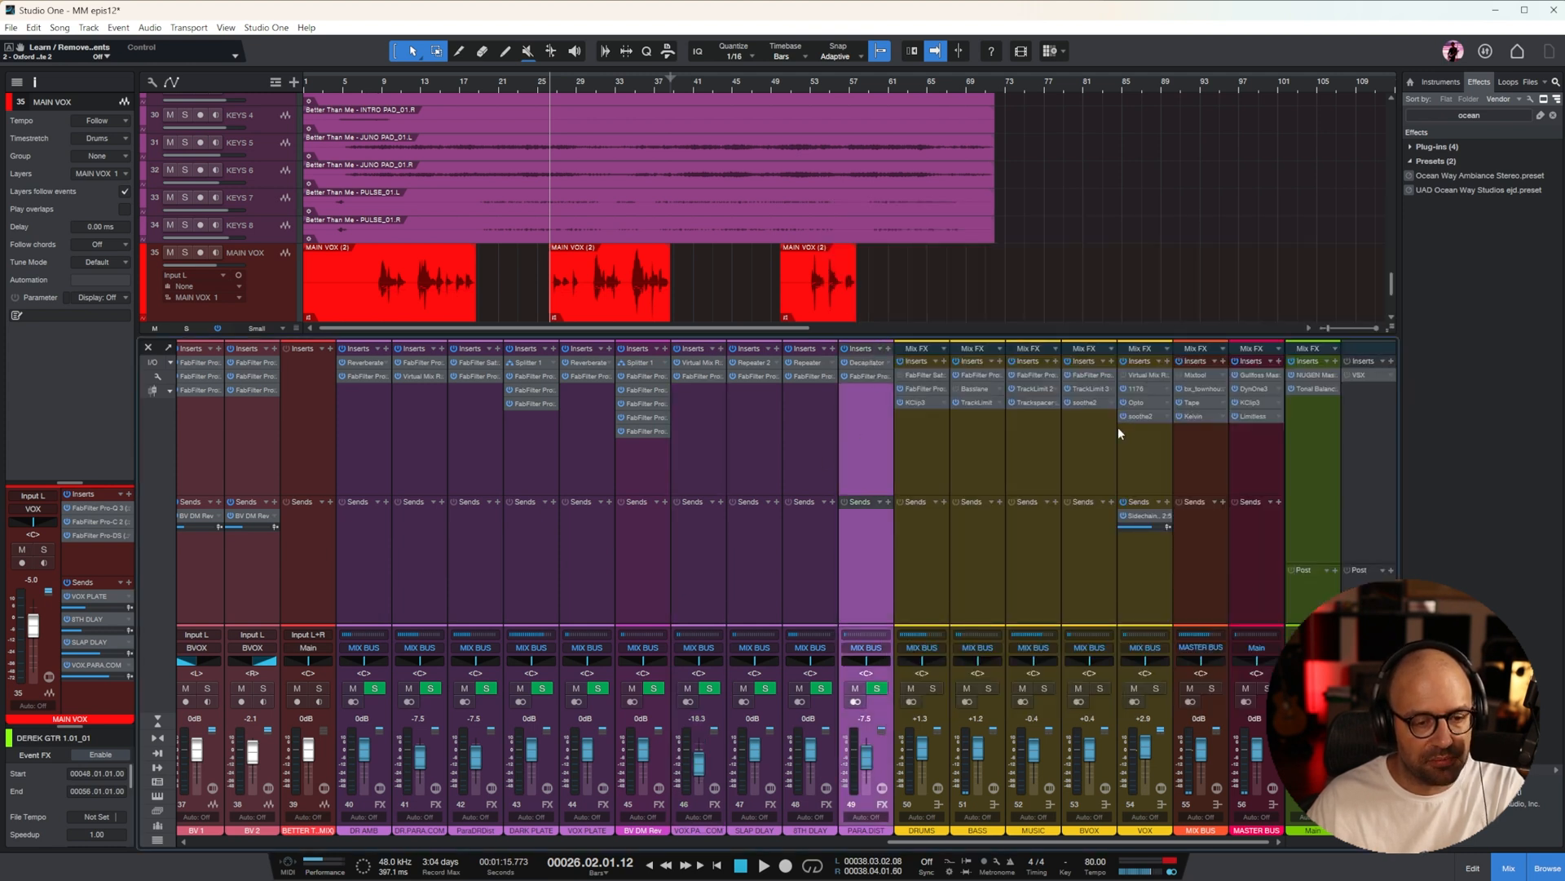
drag(1101, 275, 972, 287)
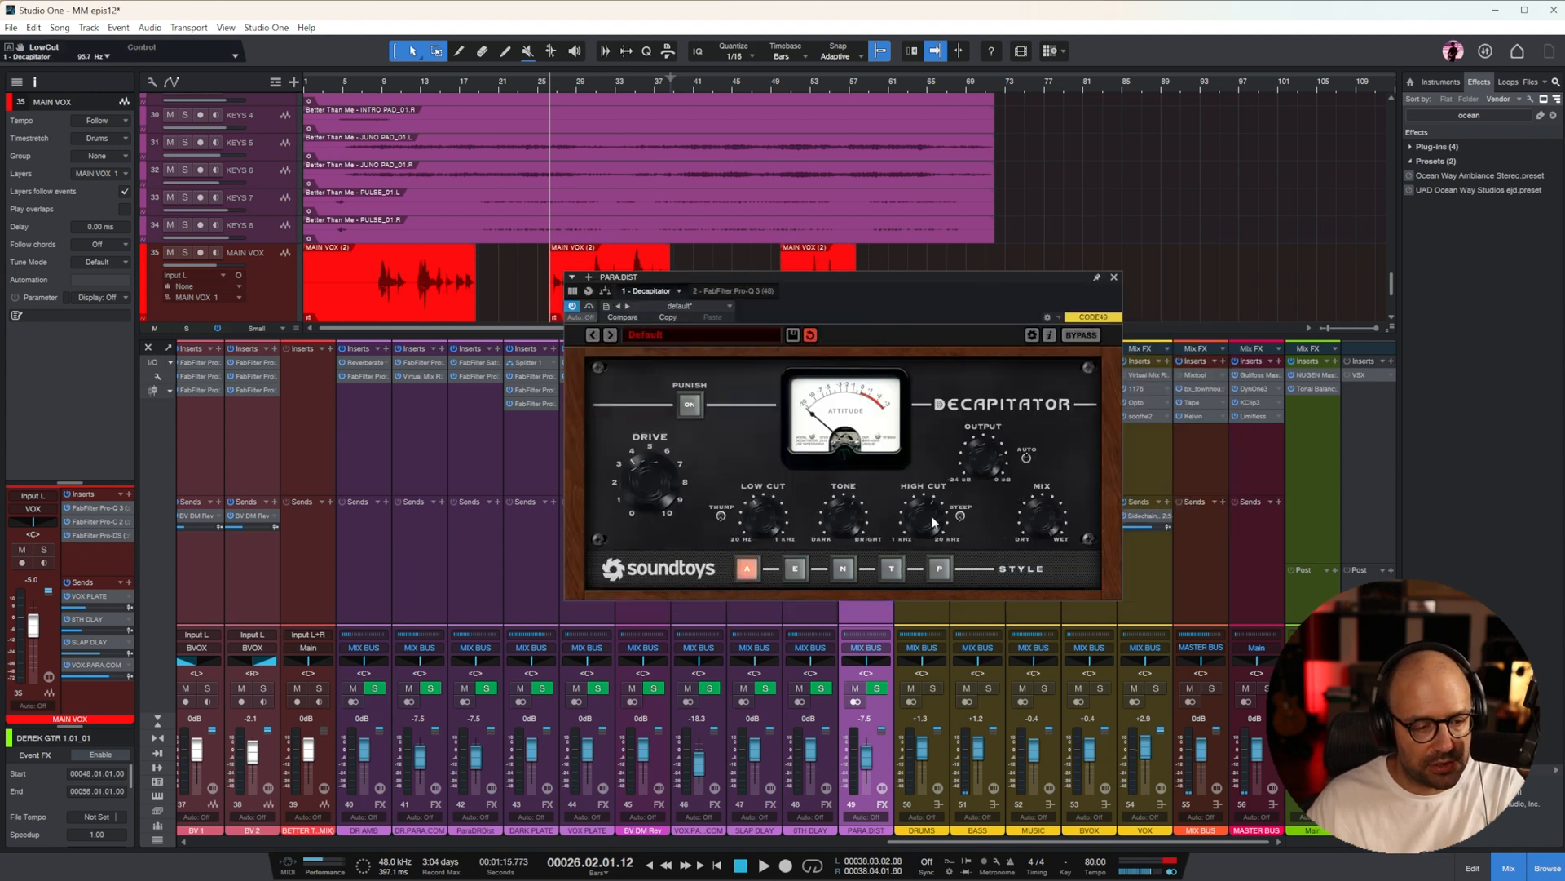
click(736, 292)
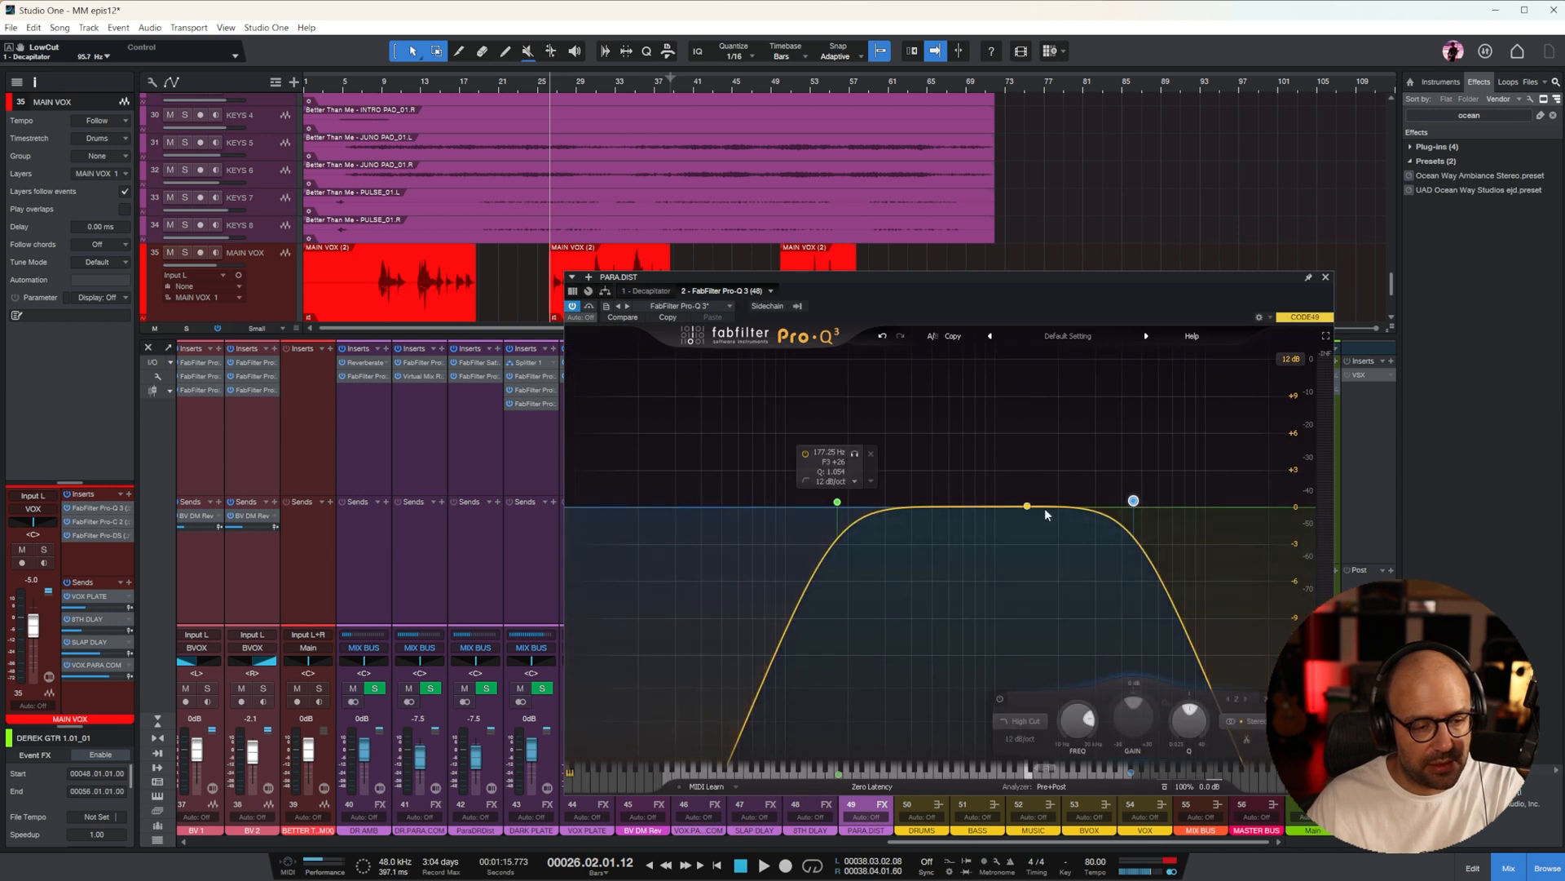
click(1327, 278)
Solo the PARA.DIST channel, play from bar 21, and raise its fader to -4.8 dB
key(space)
click(877, 688)
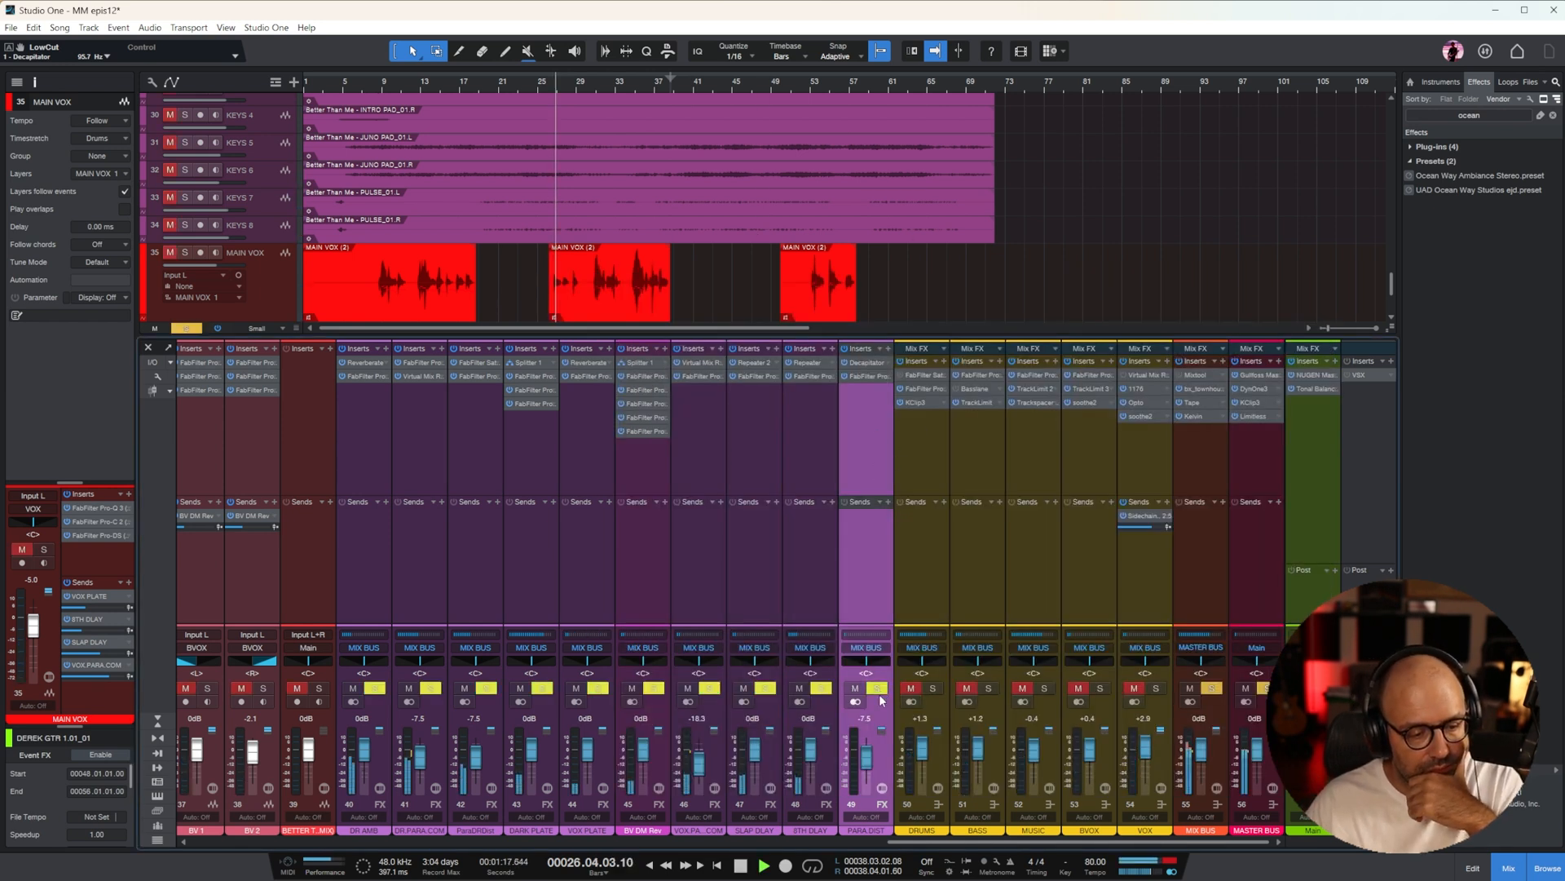
scroll(641, 220, down, 3)
click(497, 81)
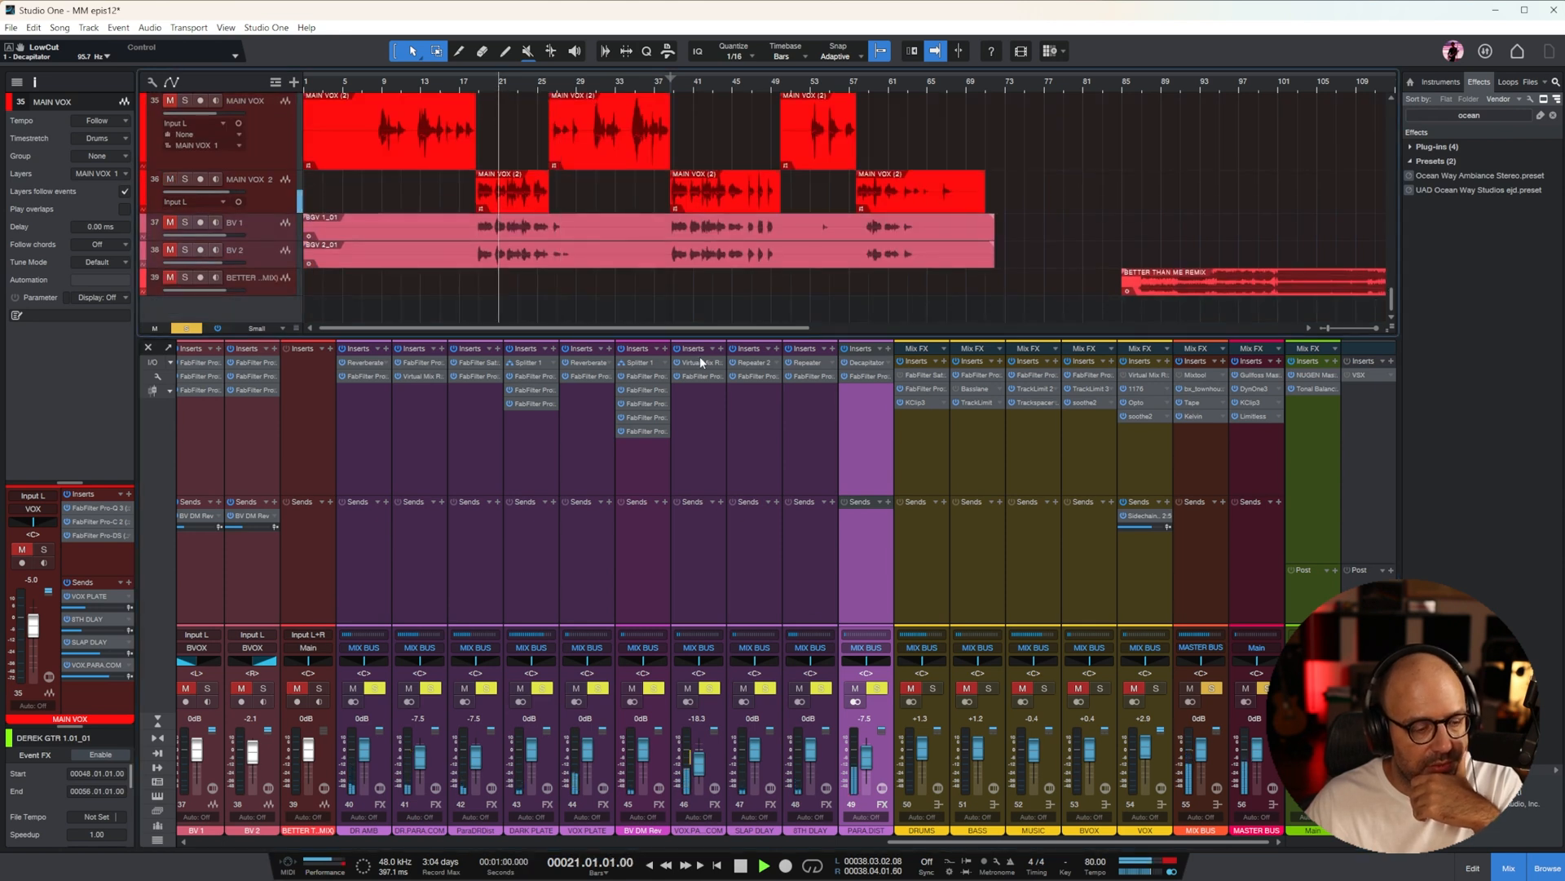
drag(866, 755, 866, 744)
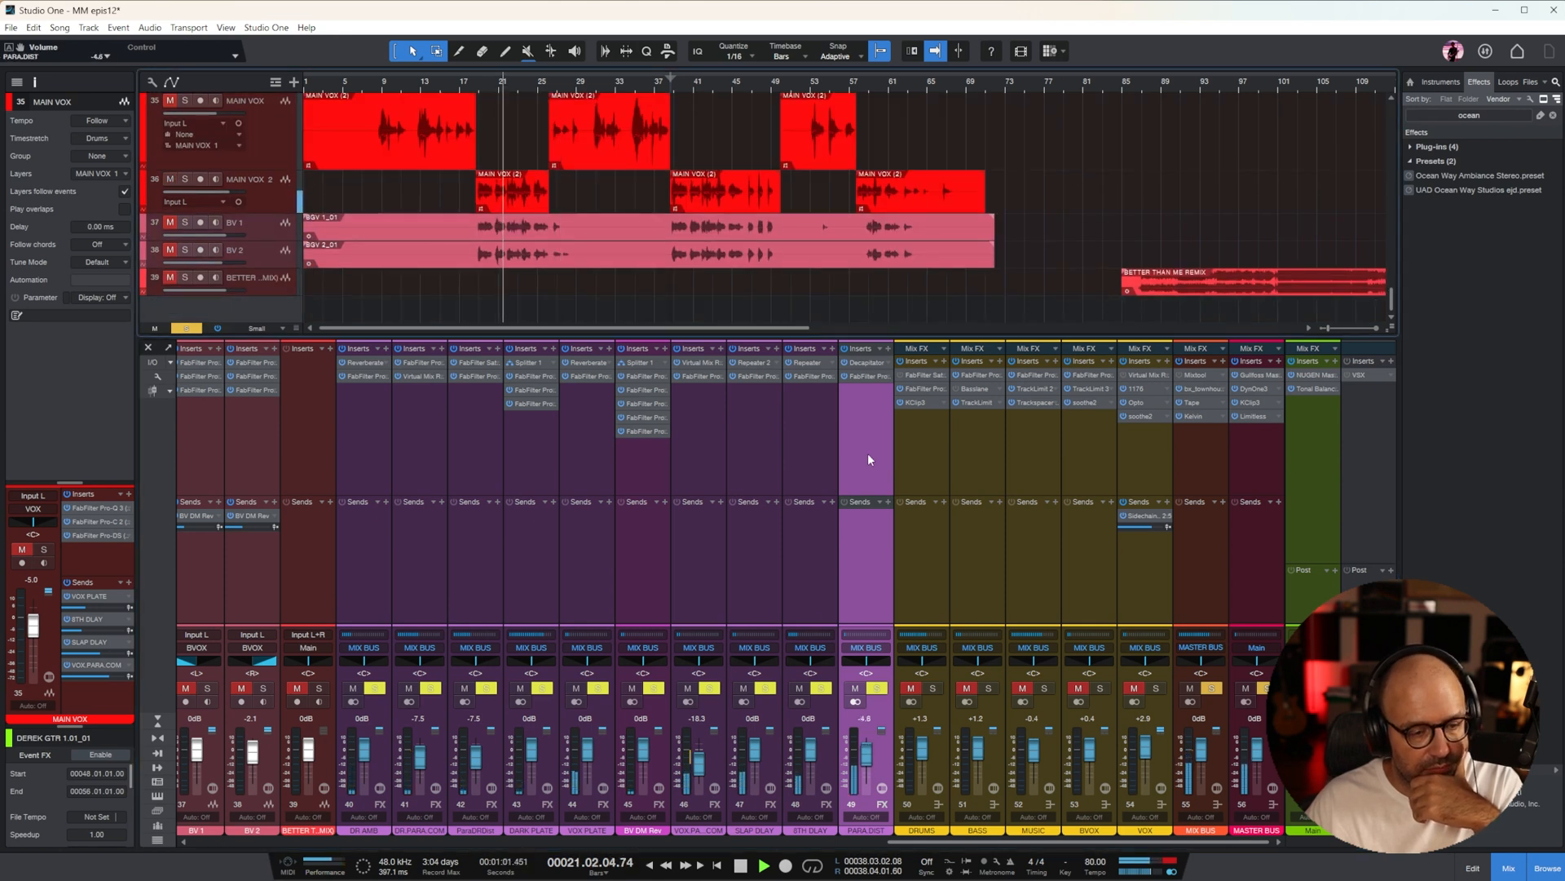
Raise the low-cut frequency in PARA.DIST's Pro-Q 3, move the high cut to 5630.7 Hz, and close the window
click(863, 374)
drag(883, 505, 938, 494)
drag(1133, 502, 1154, 500)
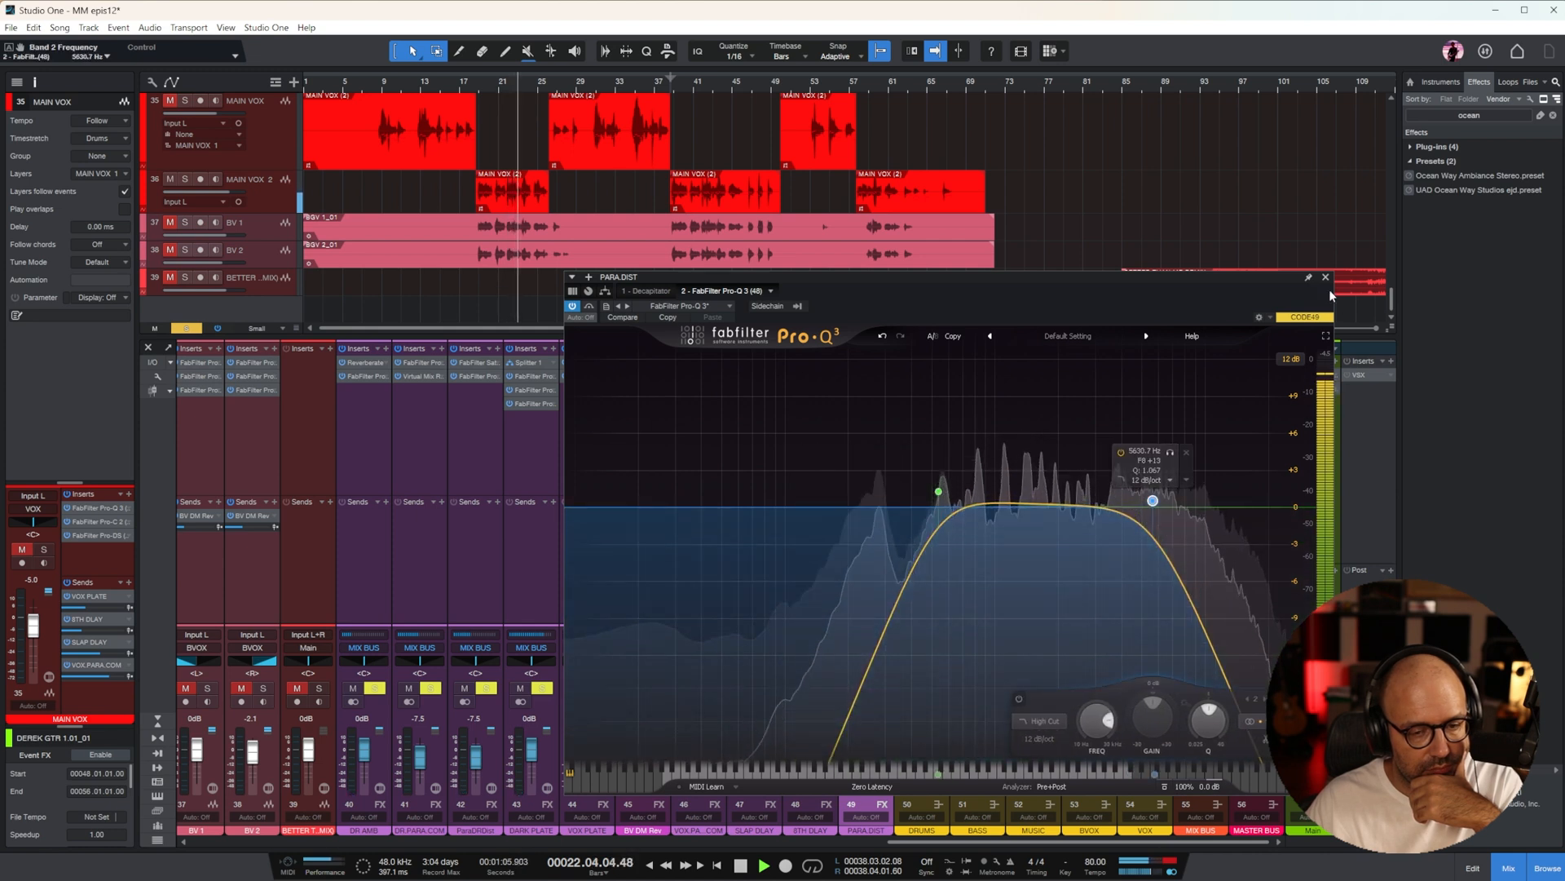
click(1326, 277)
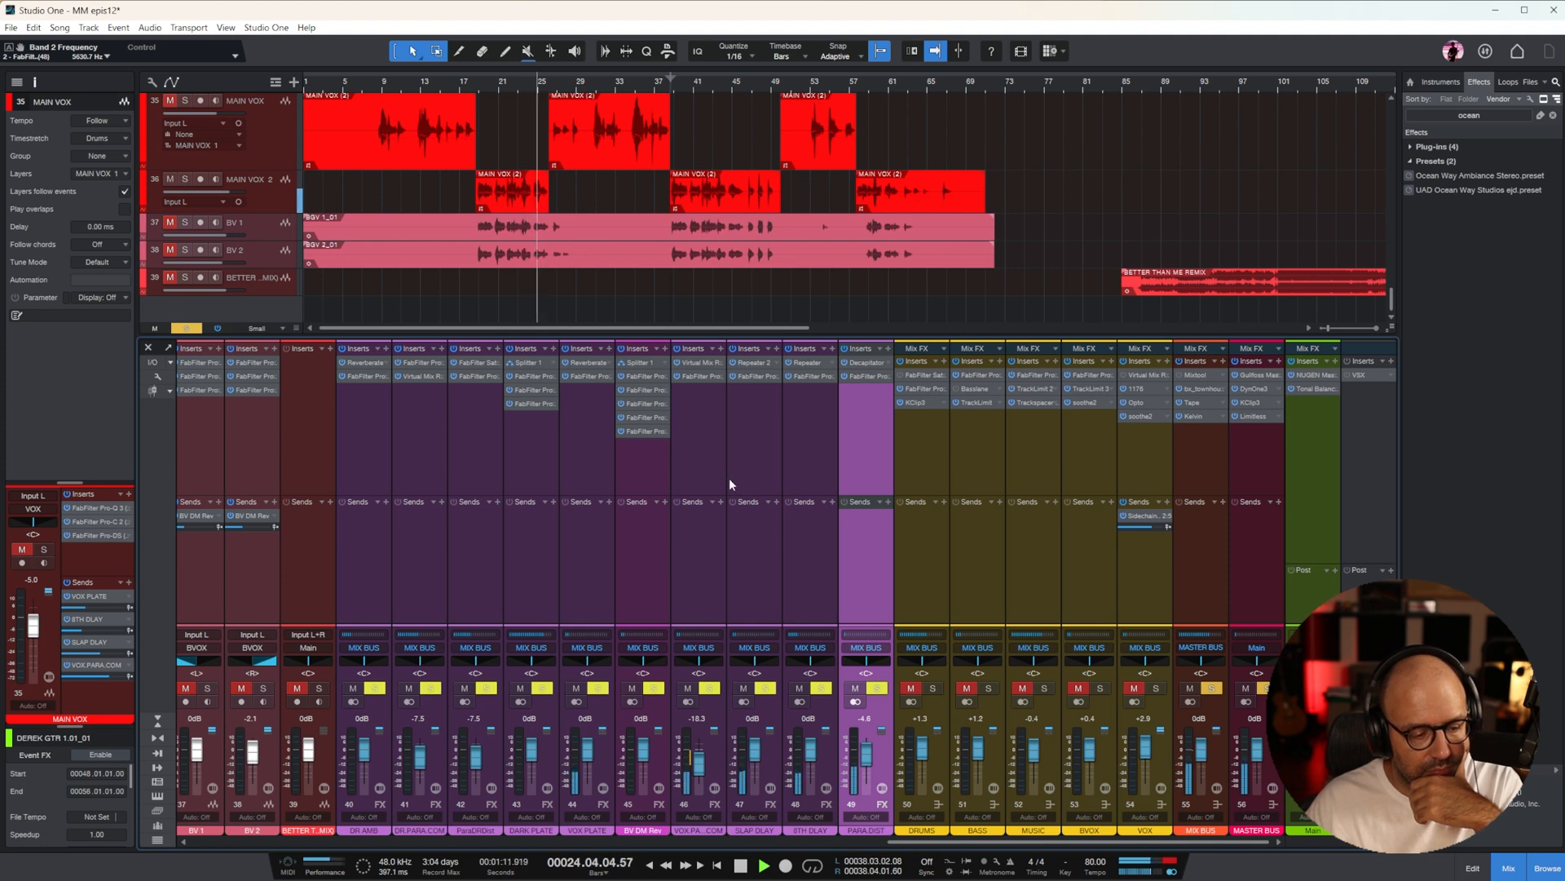
Set the linked left and right delay times of Repeater on the 8TH DLAY channel to 1/4
click(815, 424)
click(805, 363)
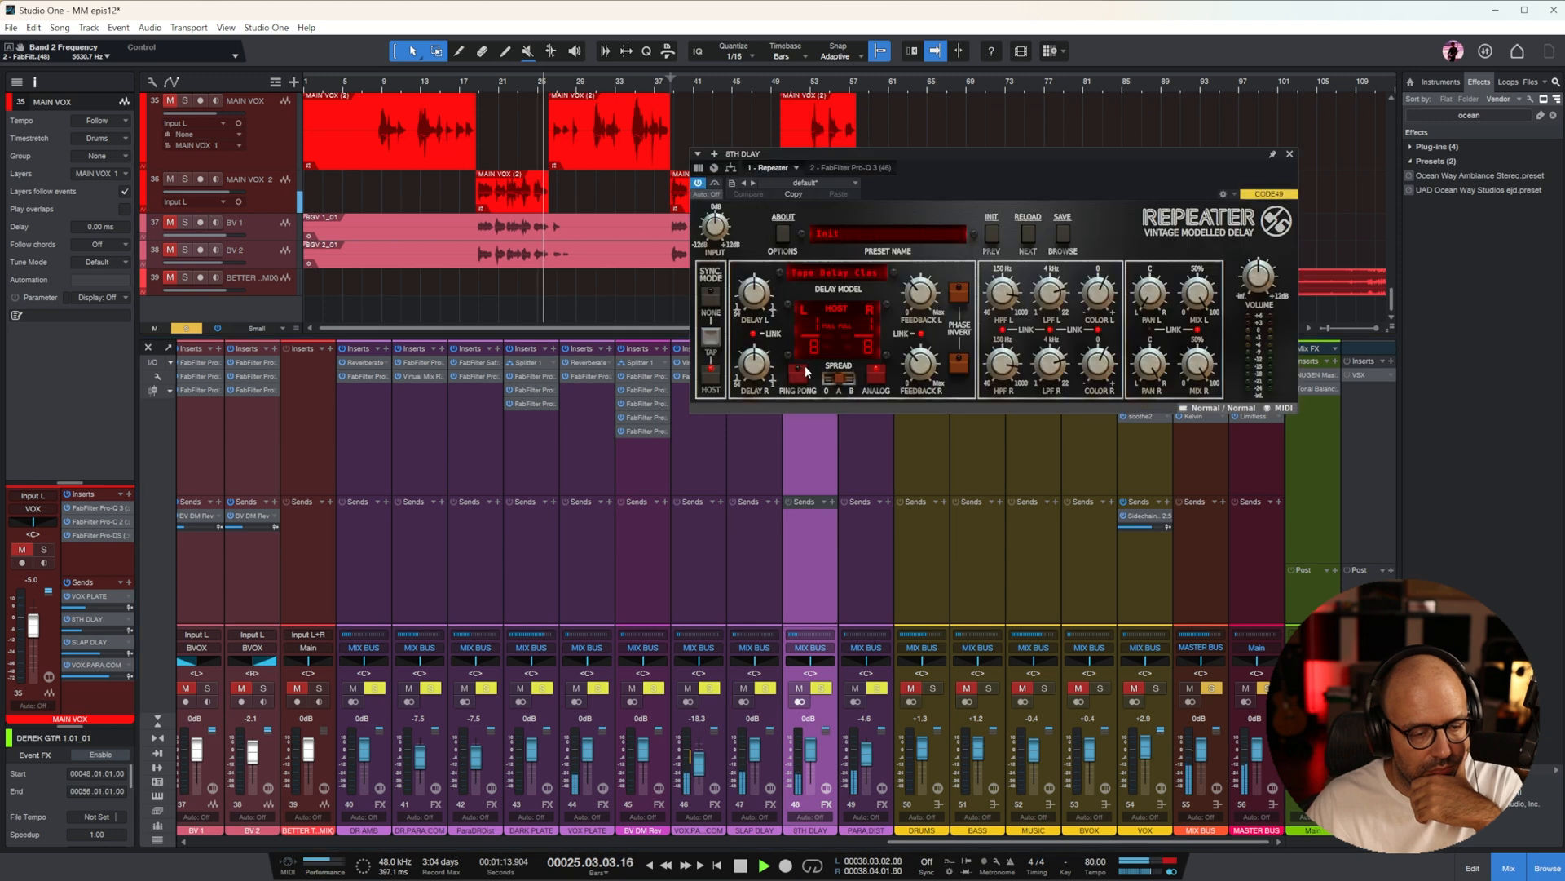
drag(755, 381, 760, 329)
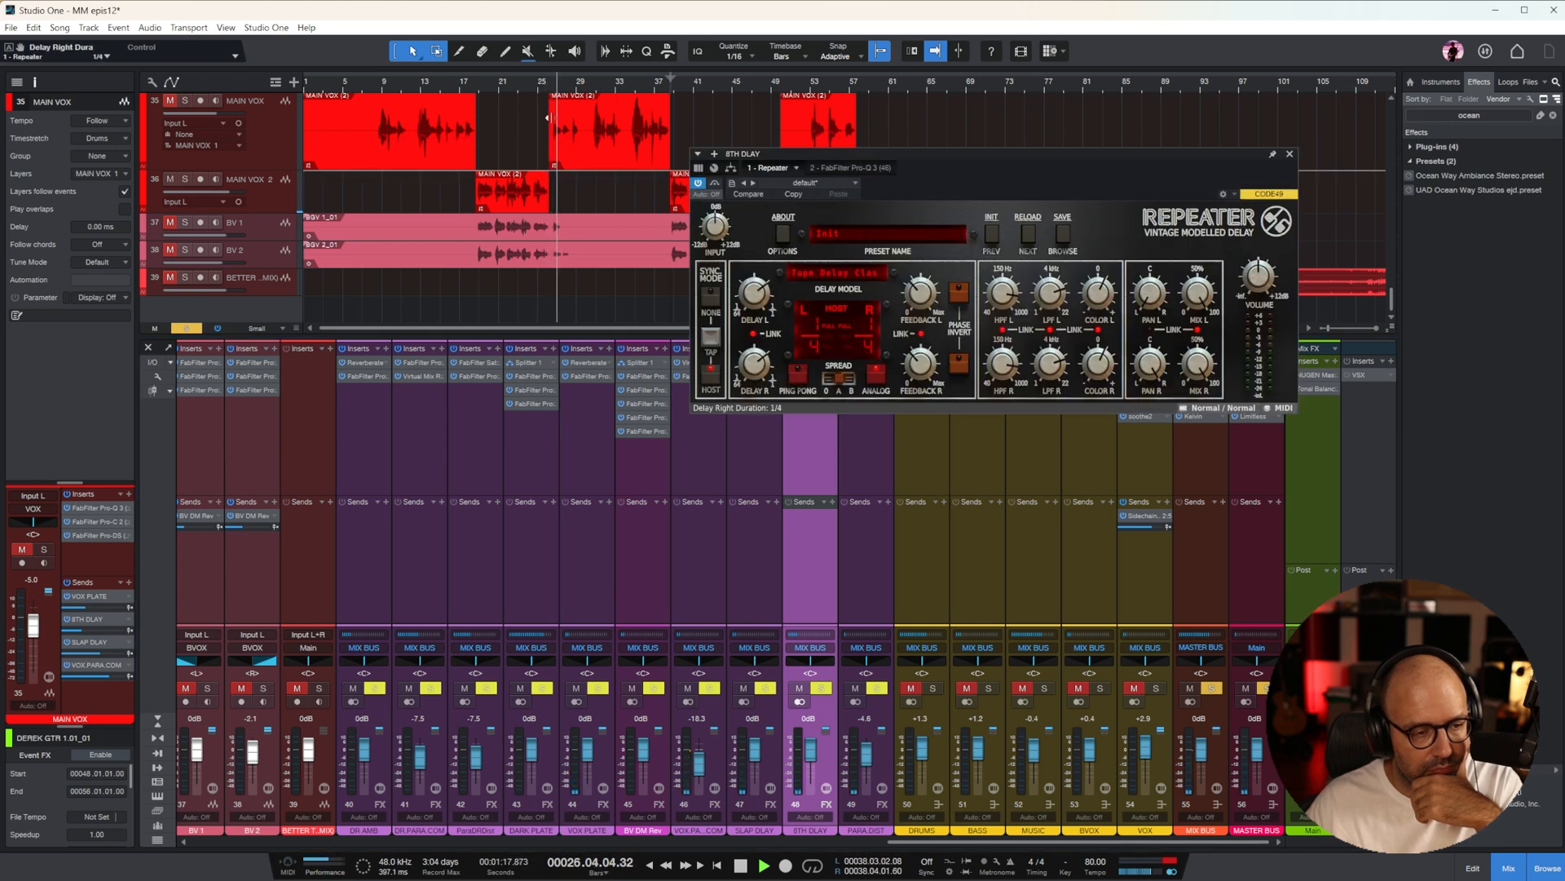
Play from bar 19, unsolo the 8TH DLAY channel, briefly solo the VOX bus for comparison, and close the Repeater window
click(481, 82)
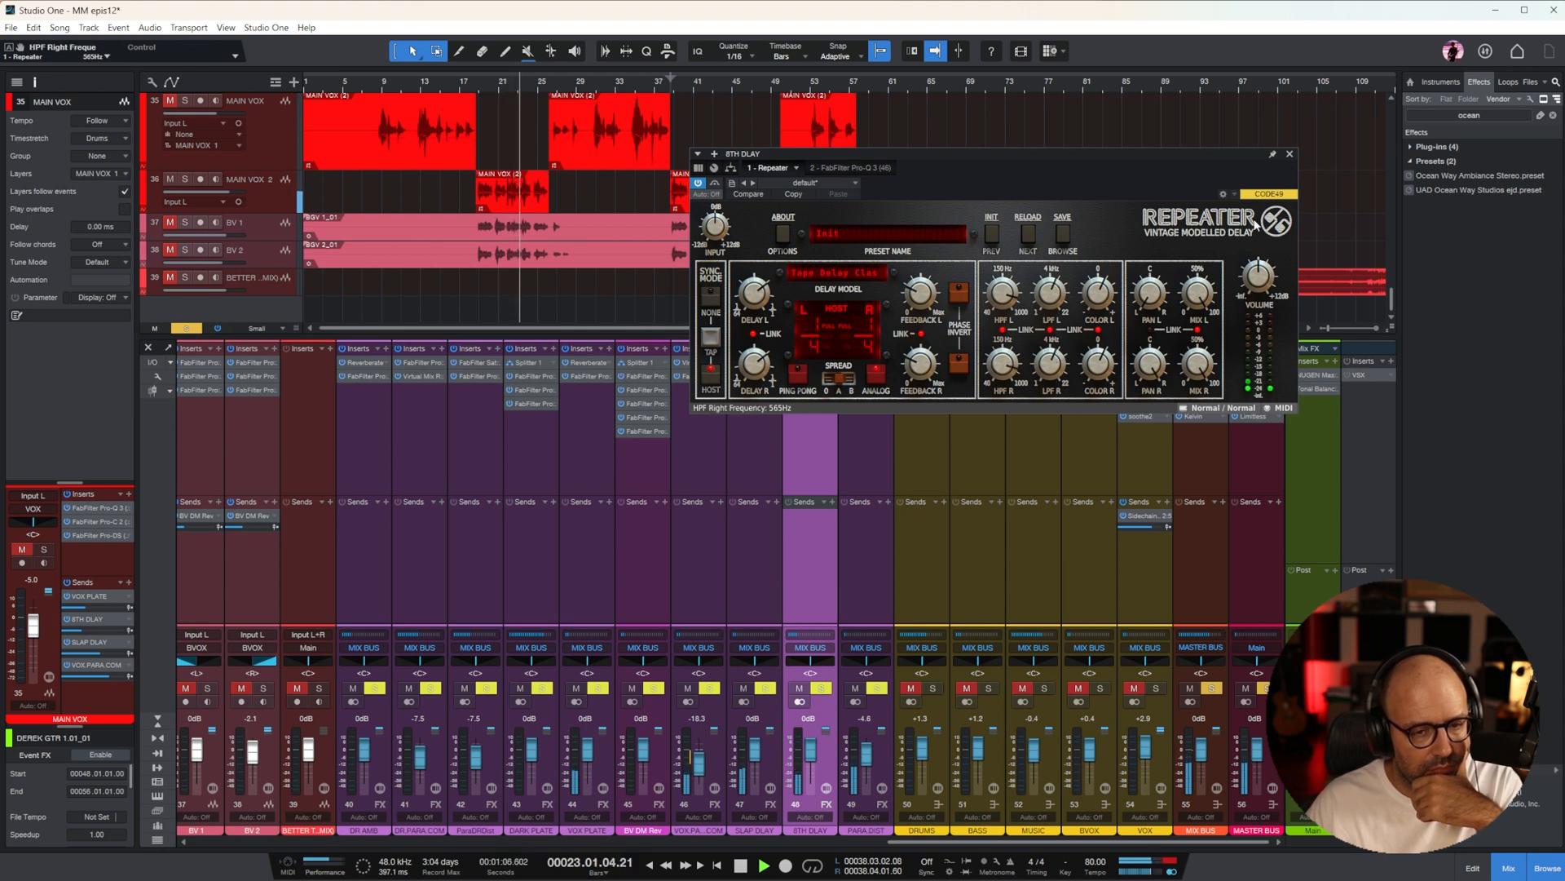
click(821, 689)
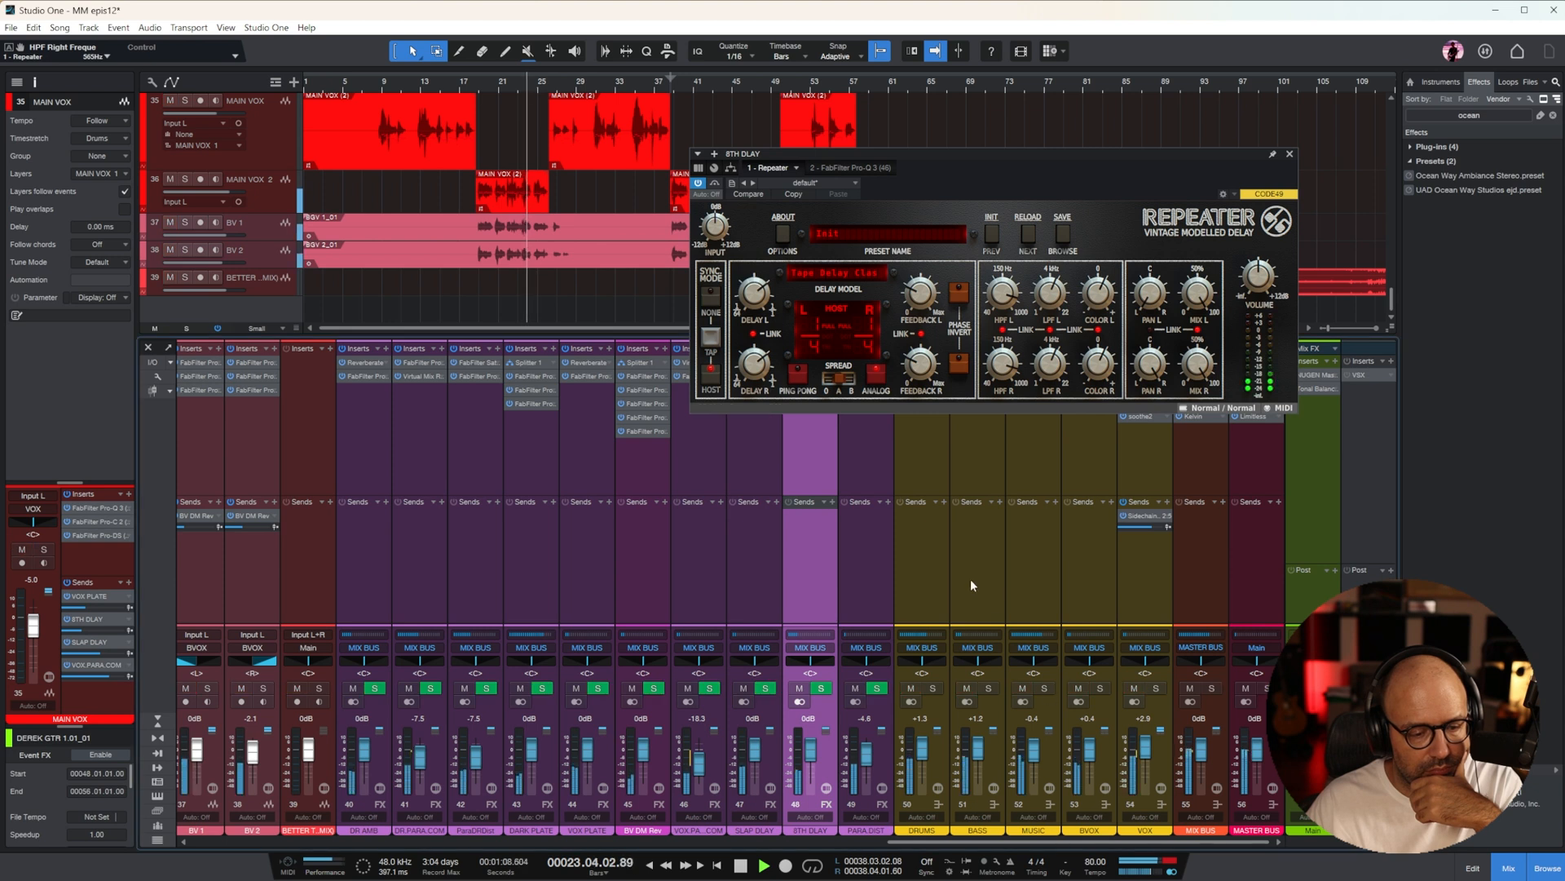
click(1157, 690)
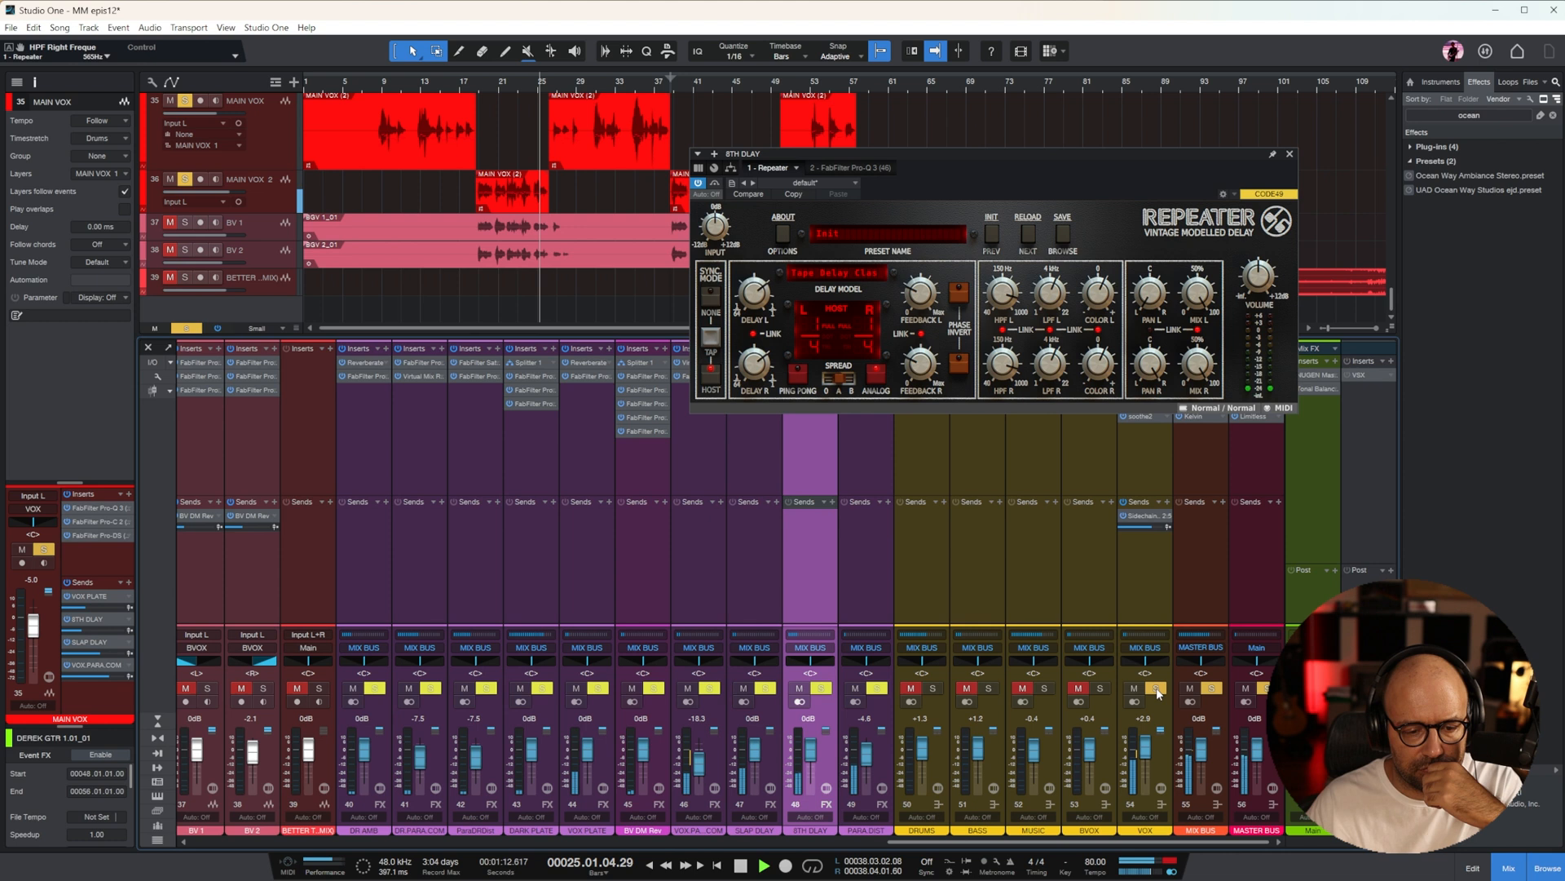
click(1158, 691)
click(1289, 155)
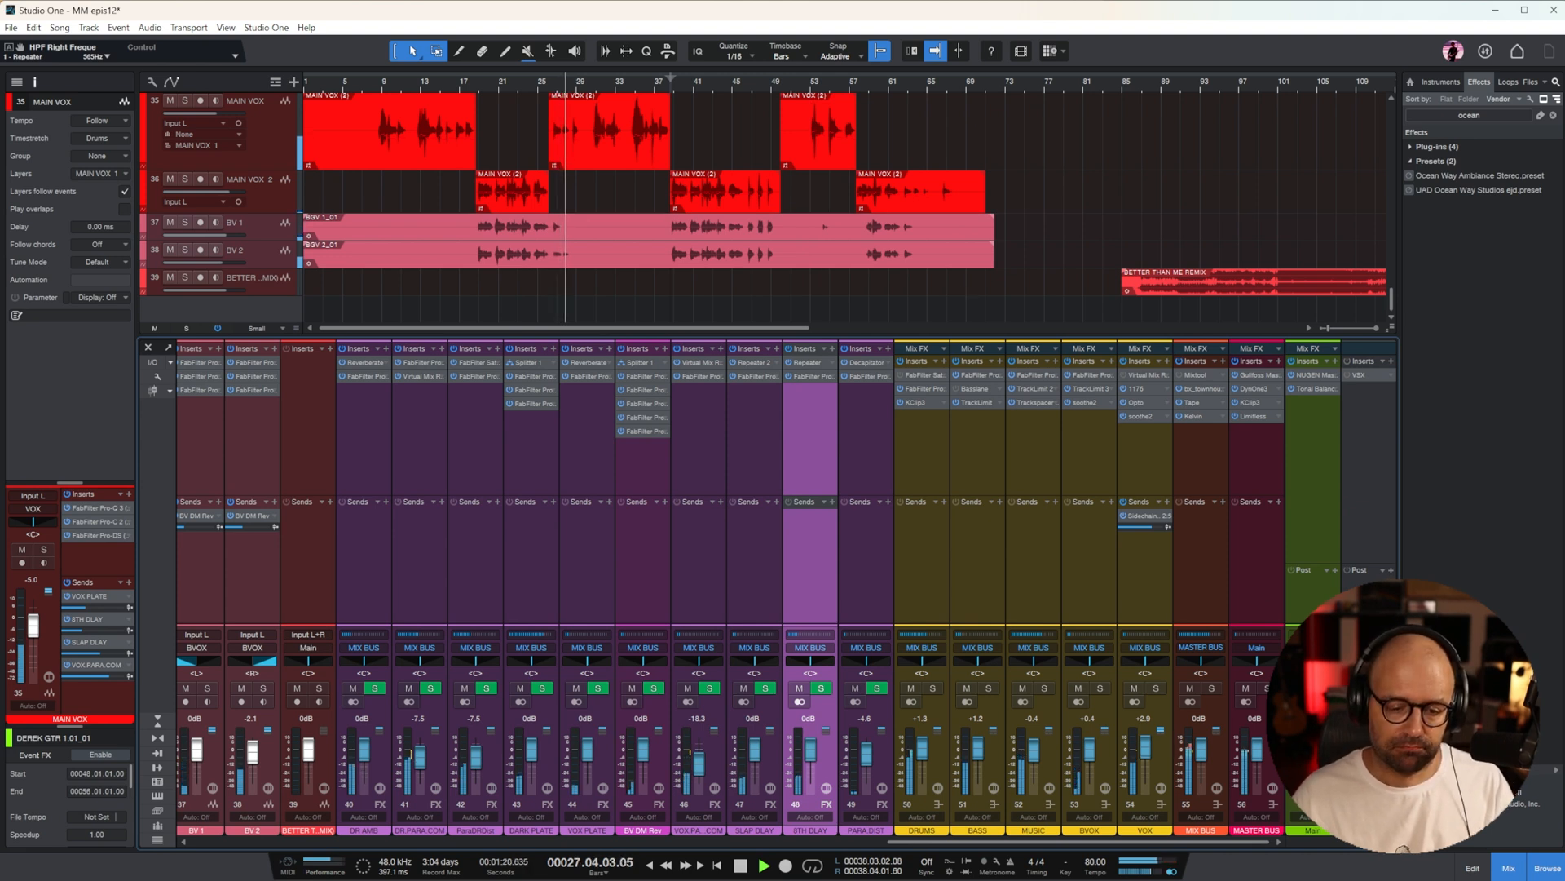
Show the volume automation of the BASS bus in the arrangement and hide the mixer
key(w)
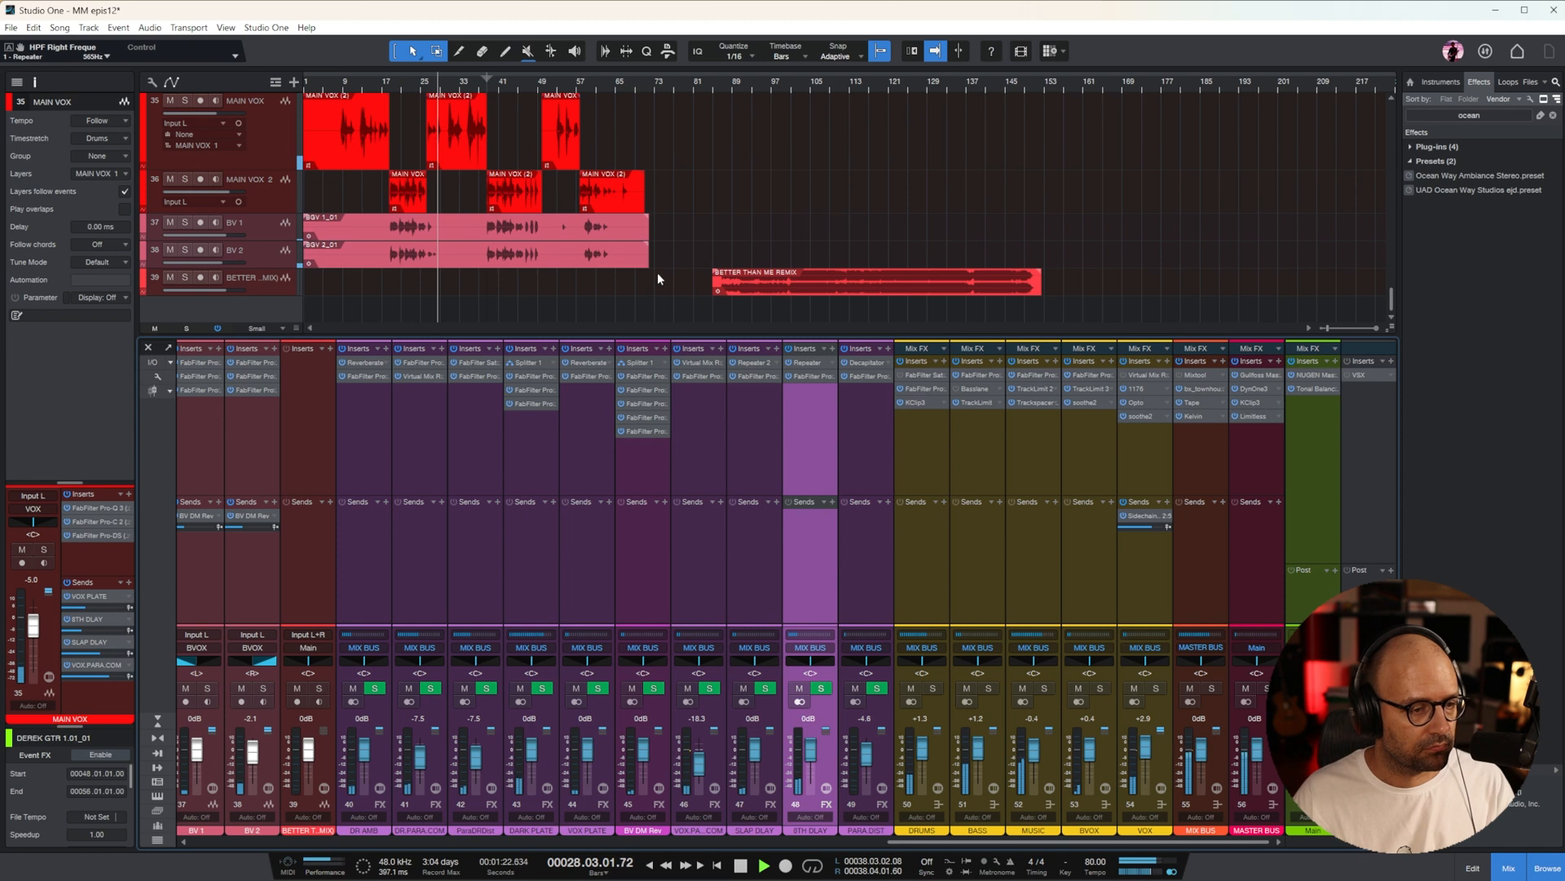
scroll(591, 245, up, 4)
scroll(755, 204, down, 3)
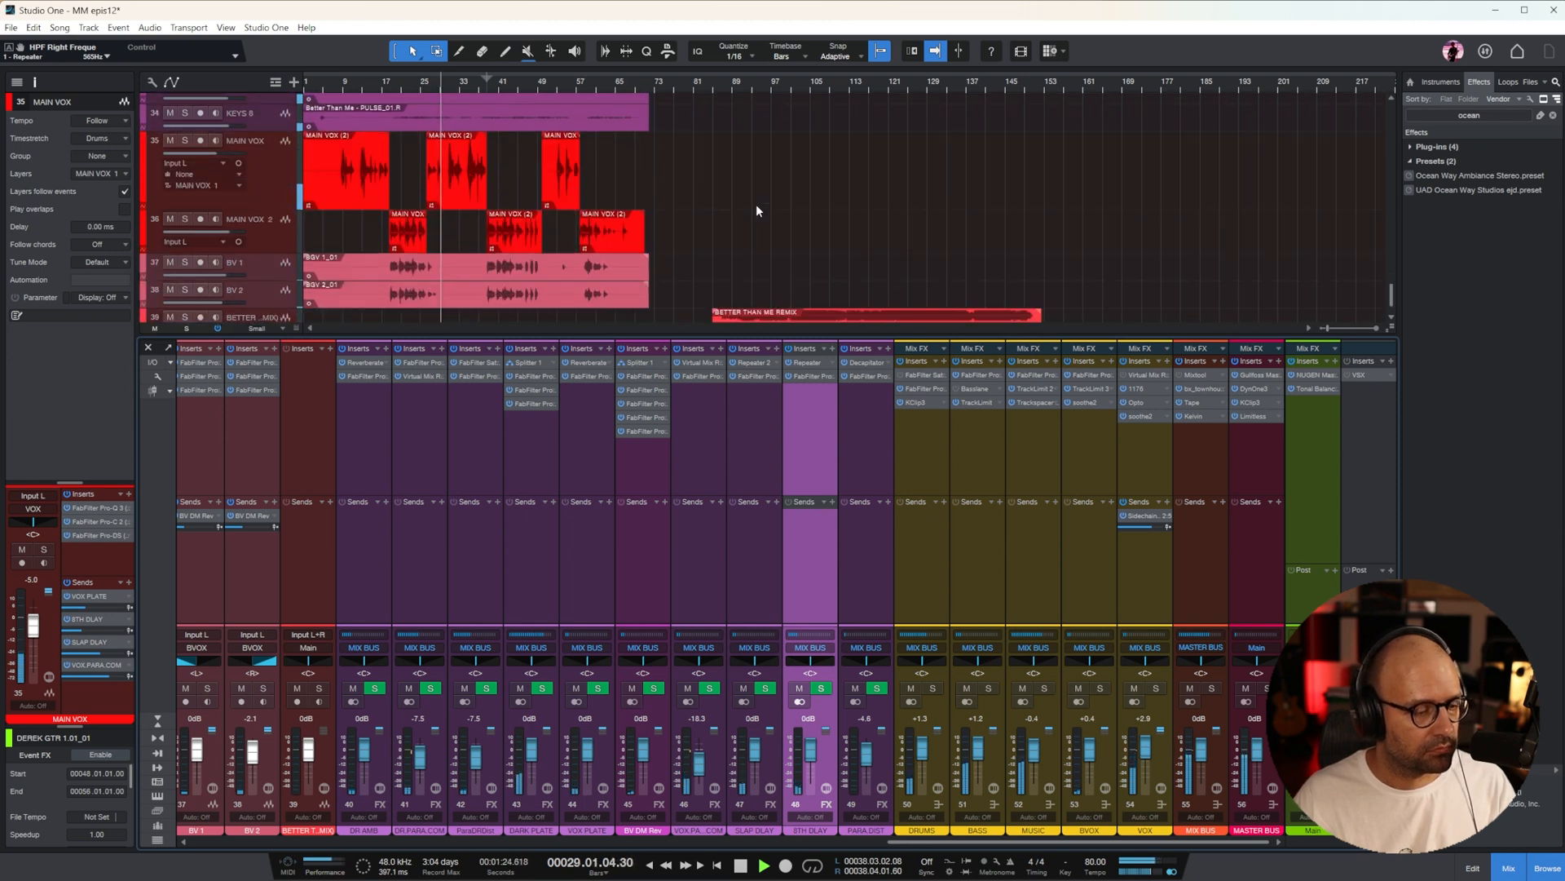
drag(994, 842, 212, 738)
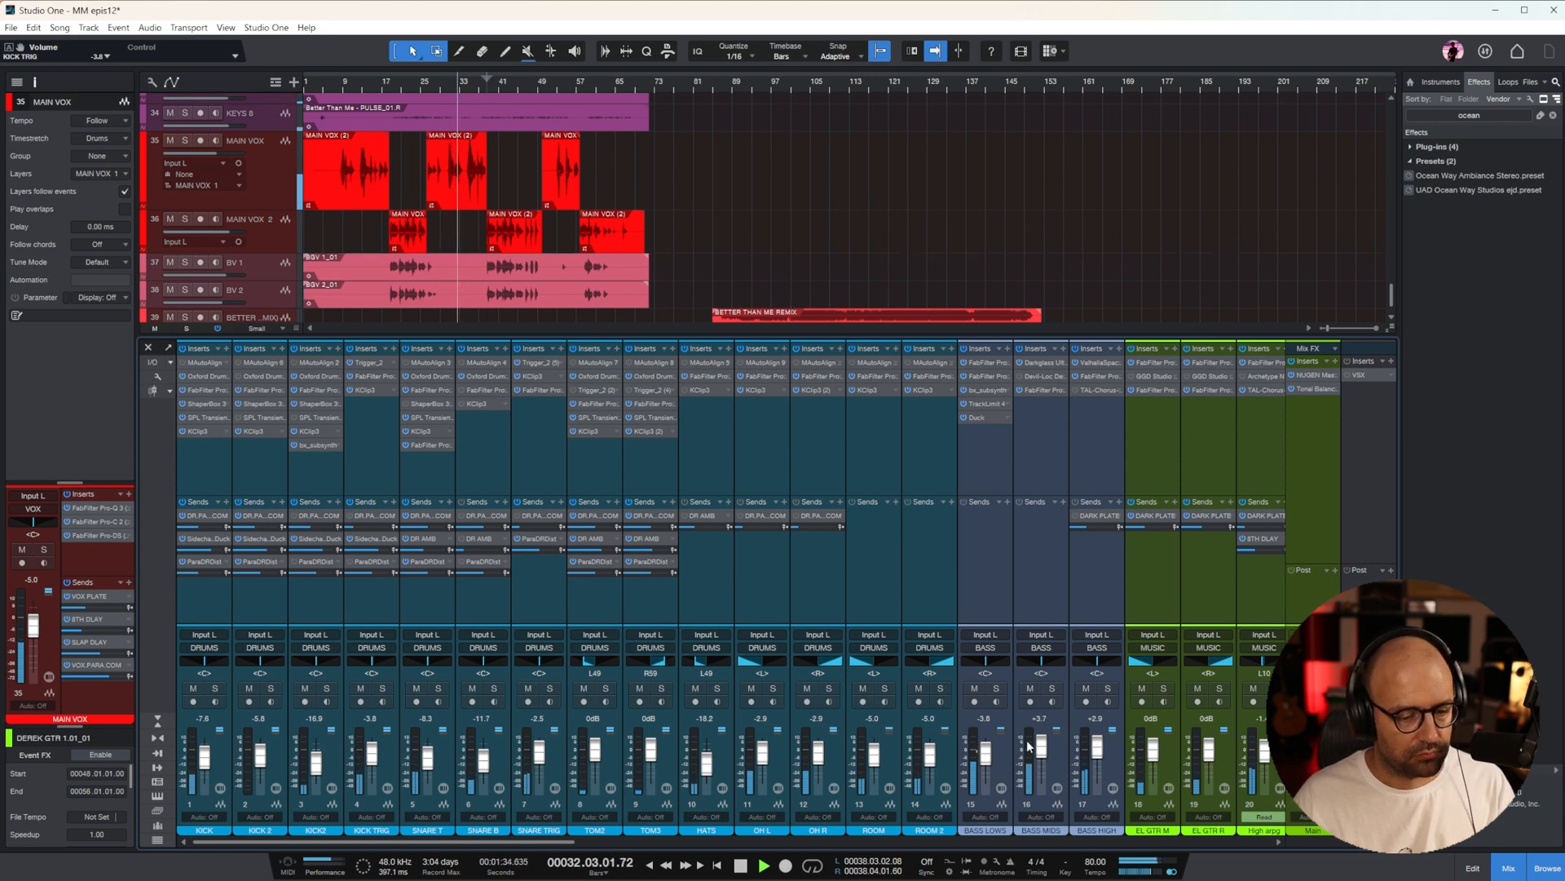
drag(571, 842, 1225, 812)
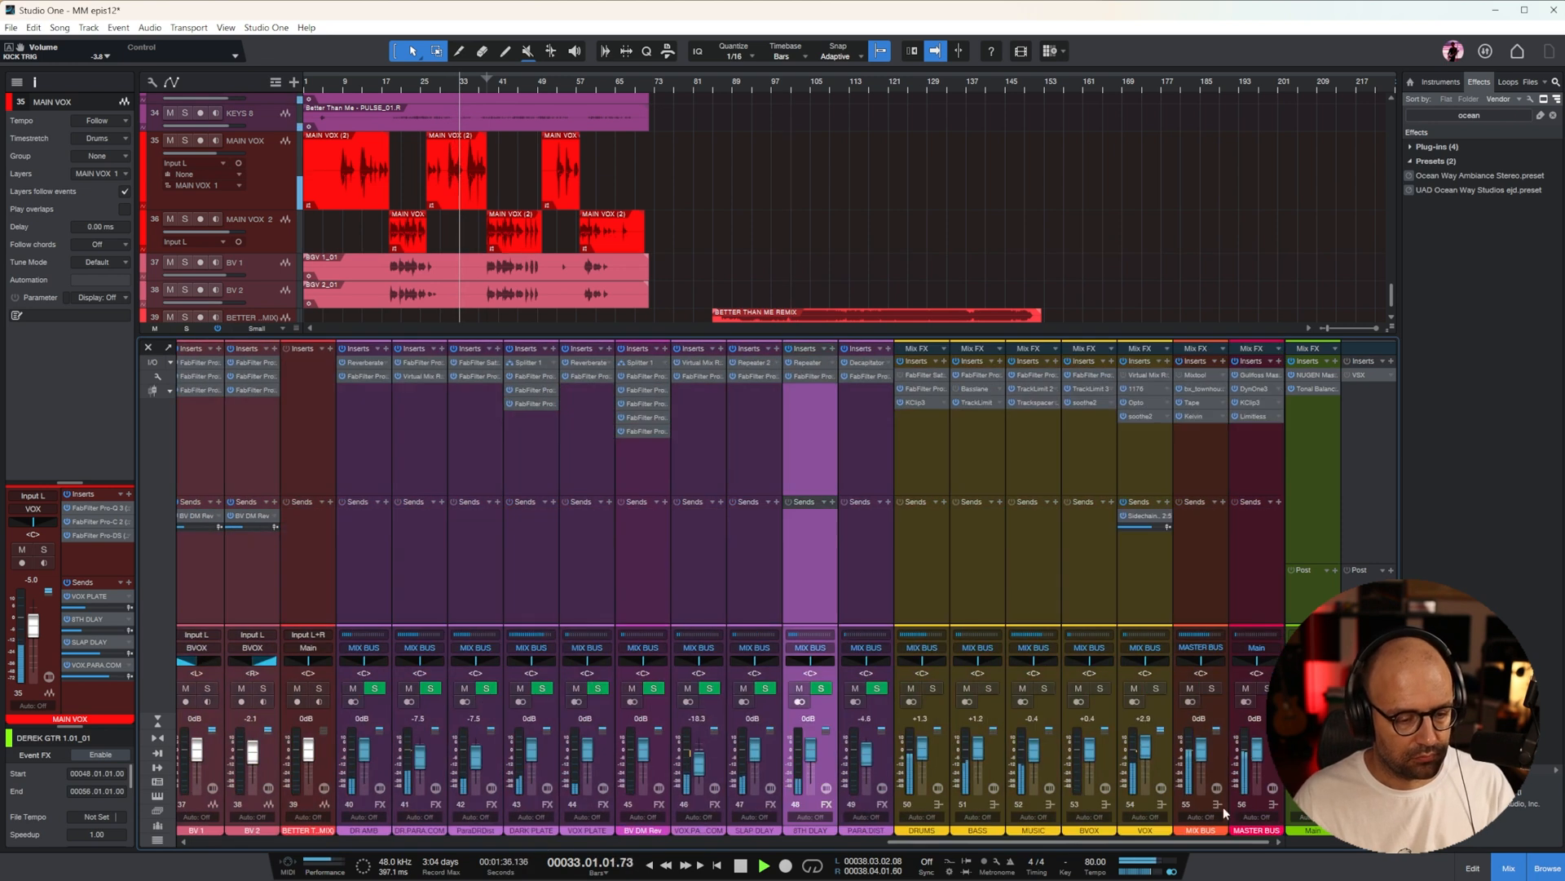
click(1008, 457)
click(974, 438)
right_click(987, 765)
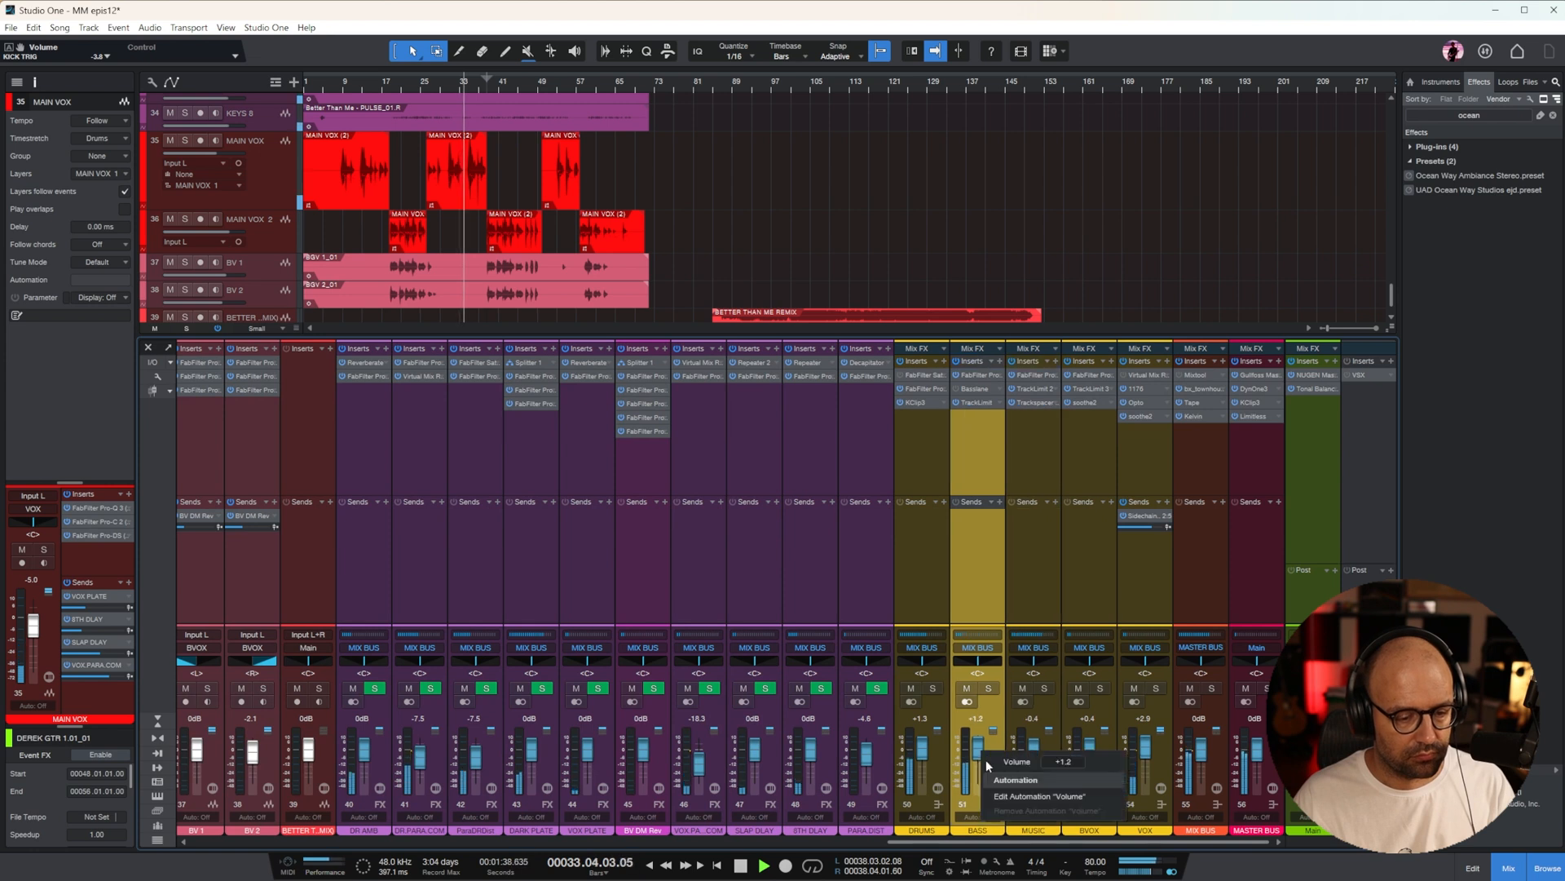
click(1011, 796)
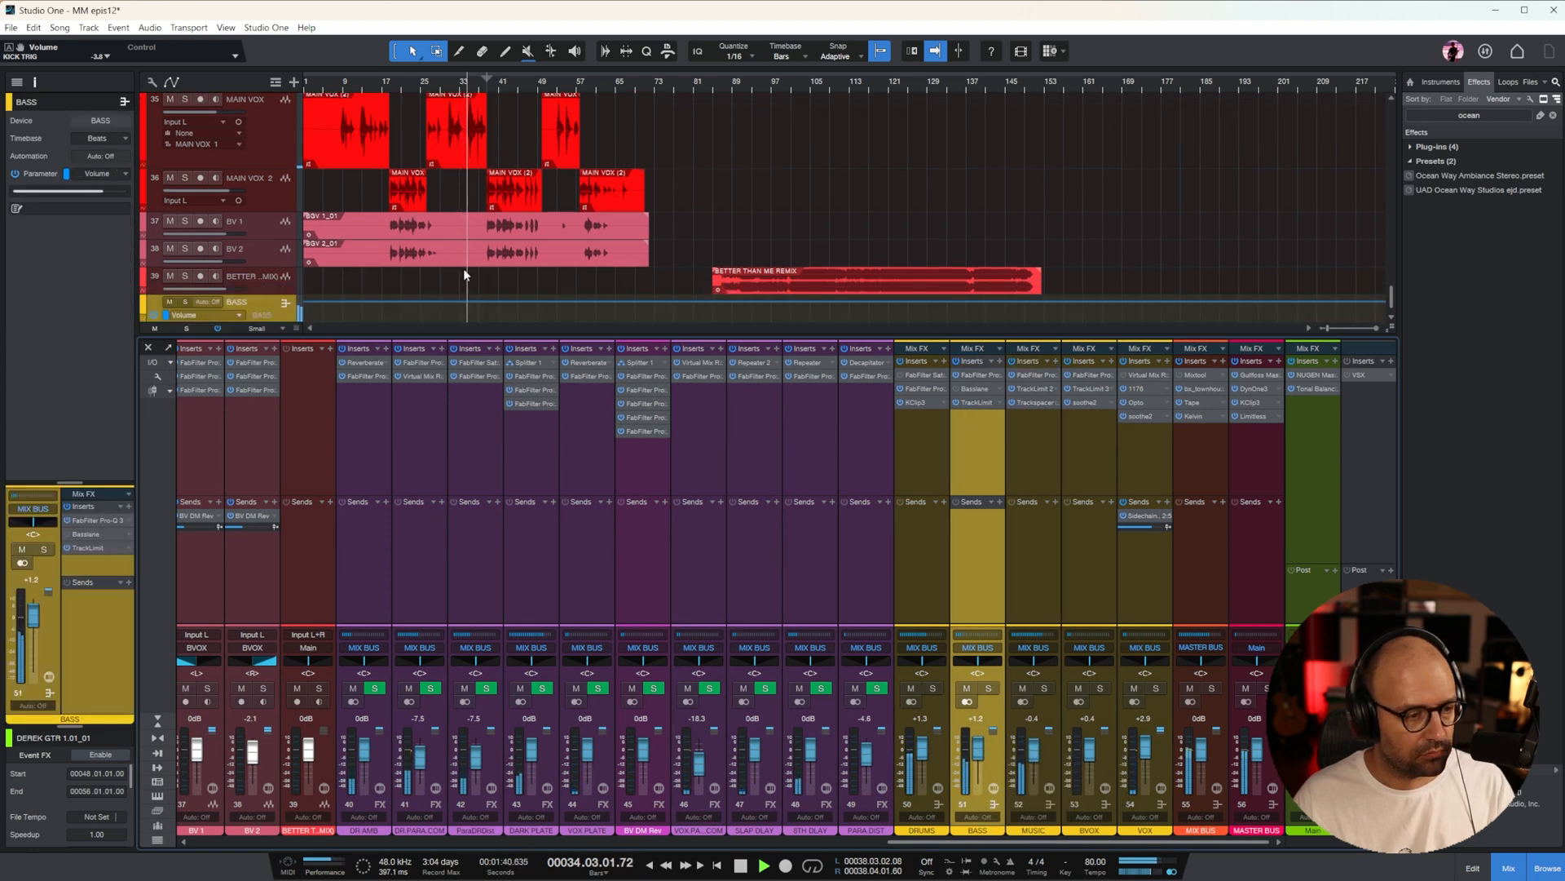
click(1508, 869)
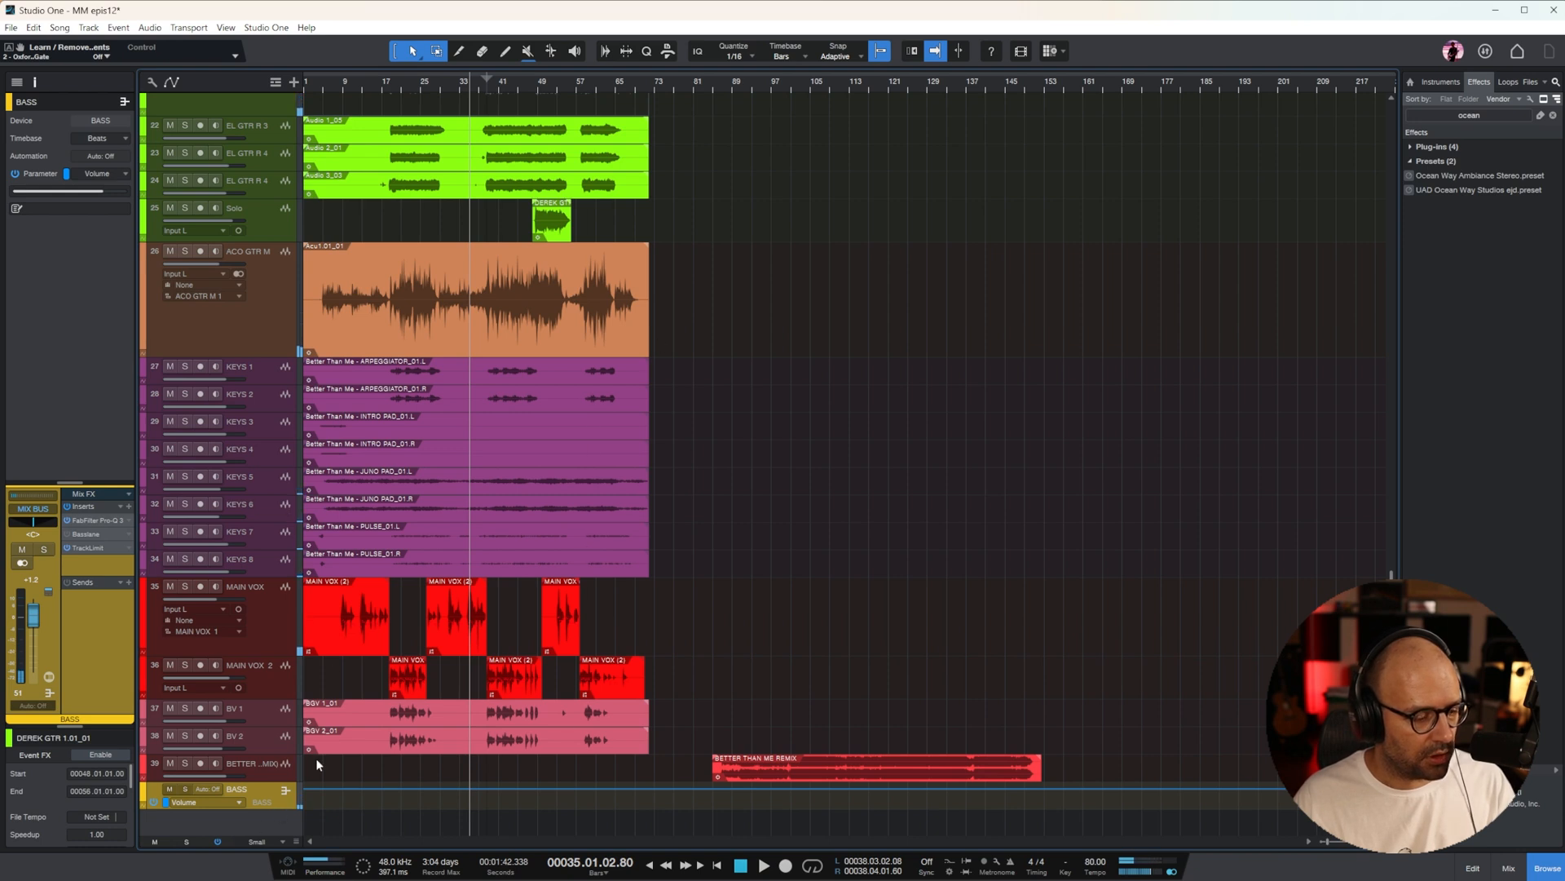
Enlarge the BASS LOWS track in the arrangement and show its volume automation
scroll(610, 657, up, 10)
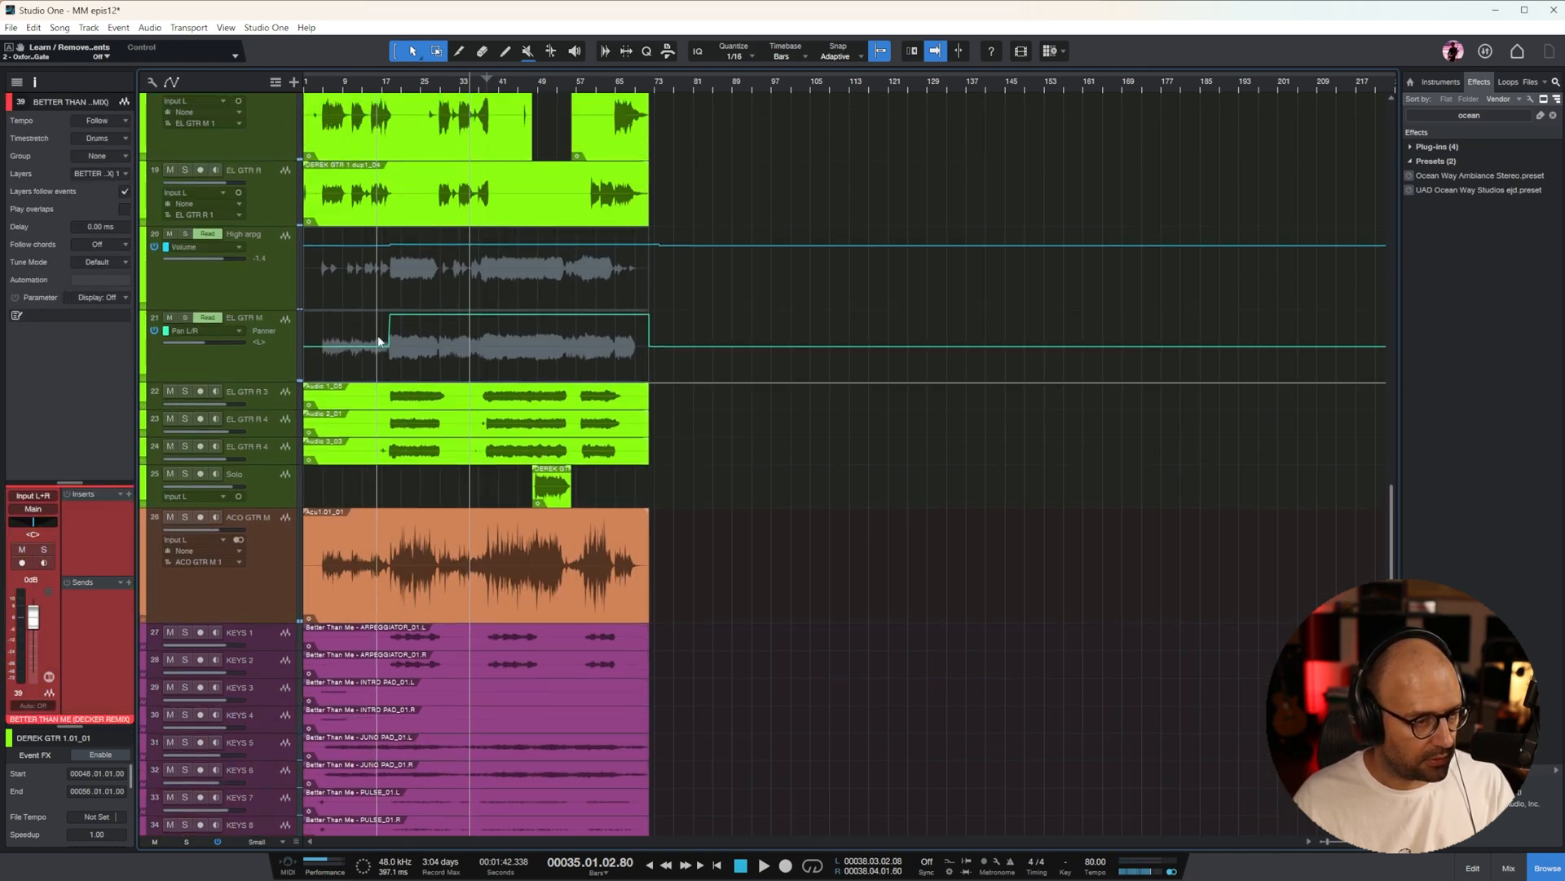
scroll(415, 330, down, 1)
click(249, 533)
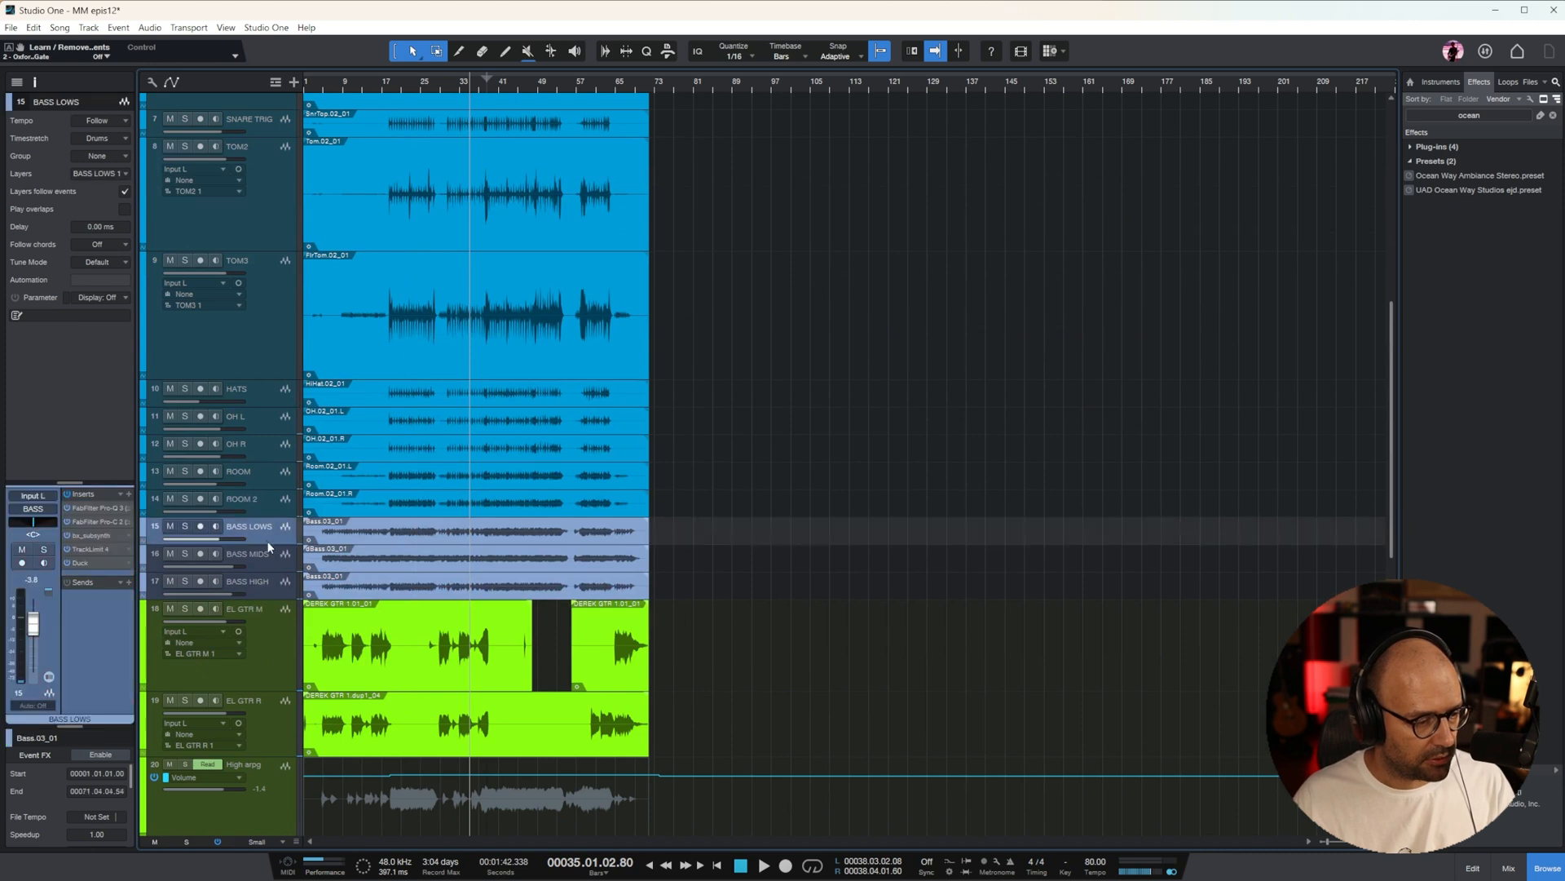
drag(273, 543, 273, 691)
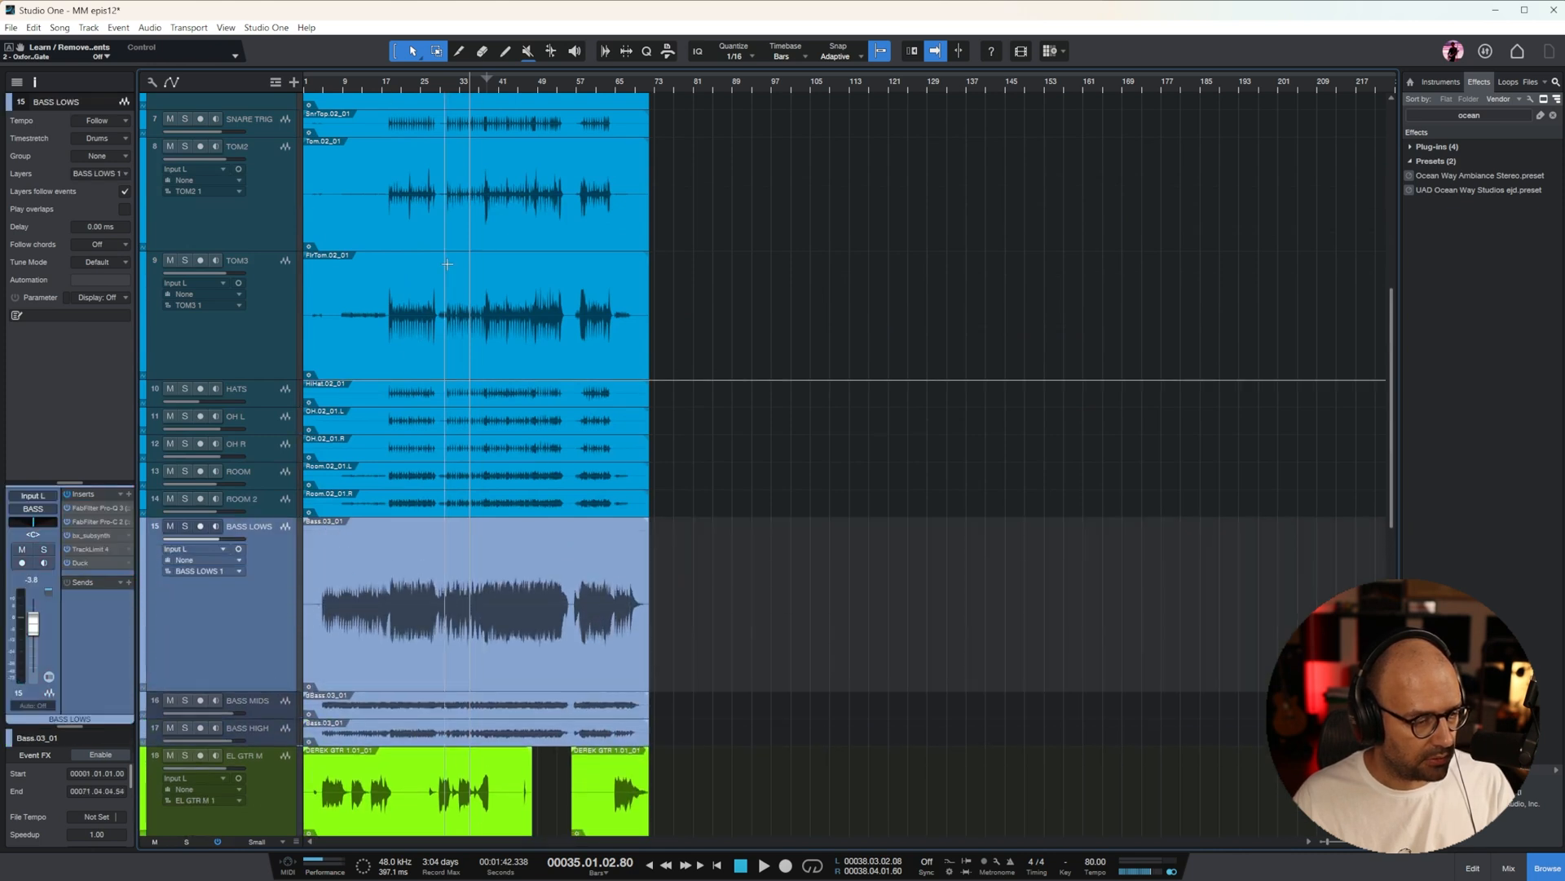
click(424, 85)
key(e)
key(w)
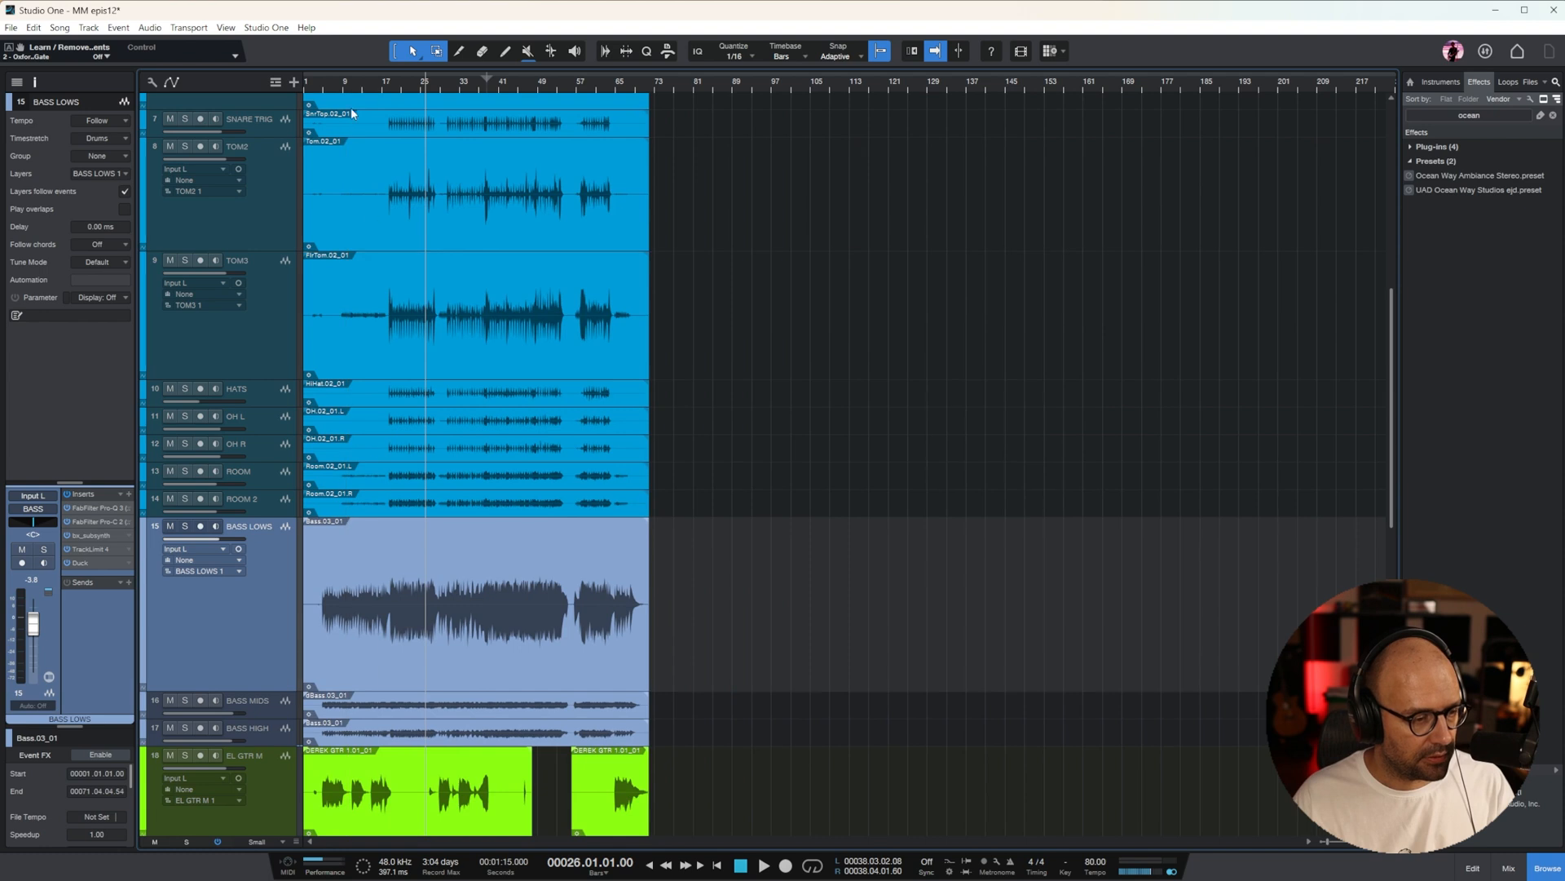
click(331, 86)
key(e)
key(e)
key(w)
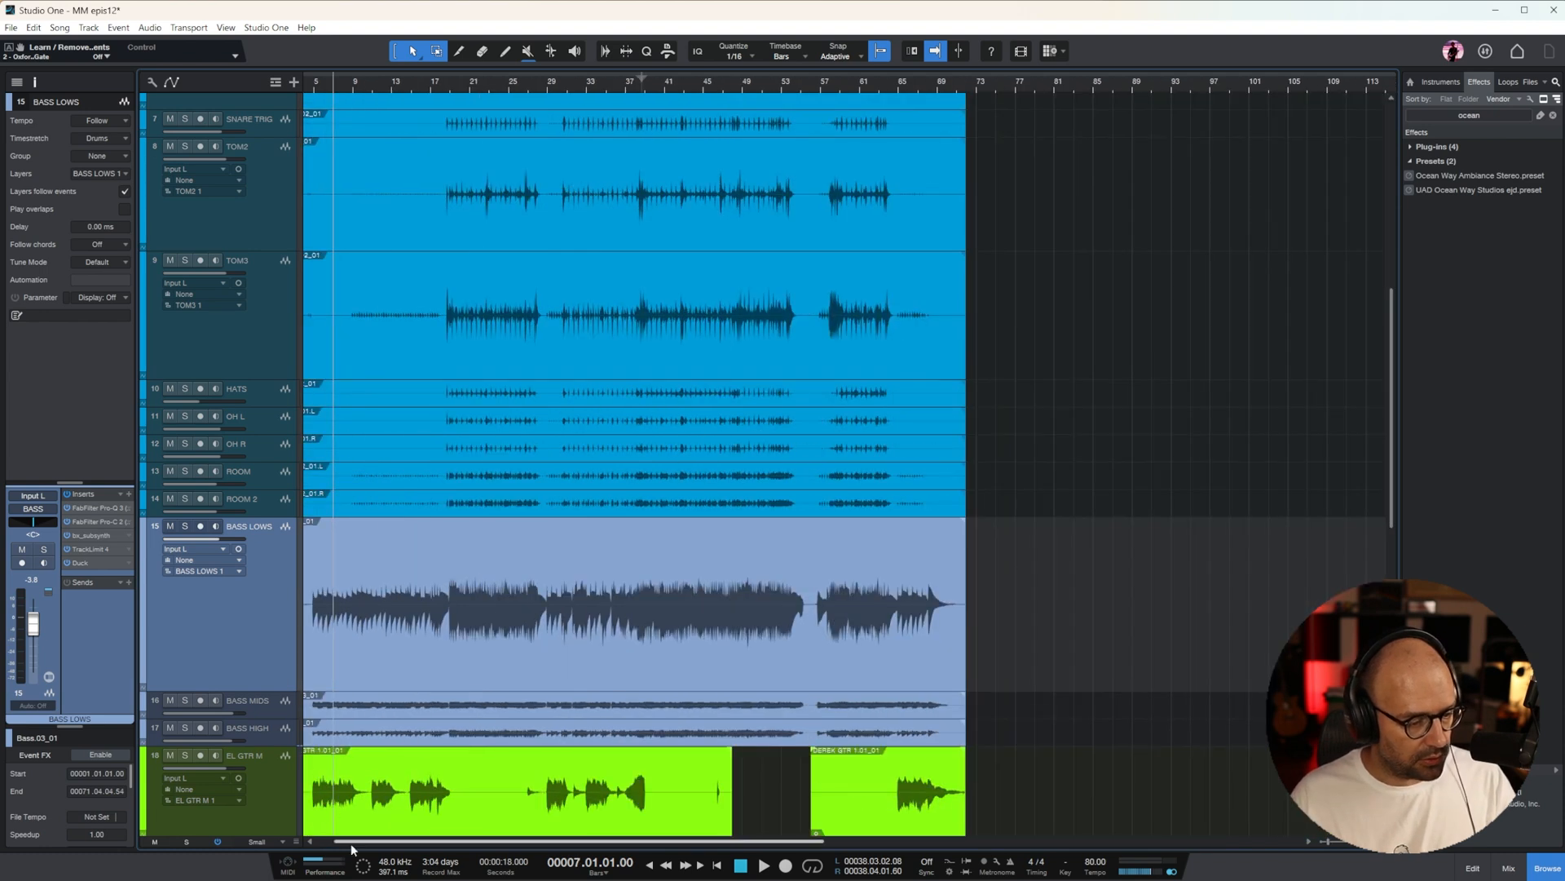
drag(353, 842, 326, 841)
right_click(199, 540)
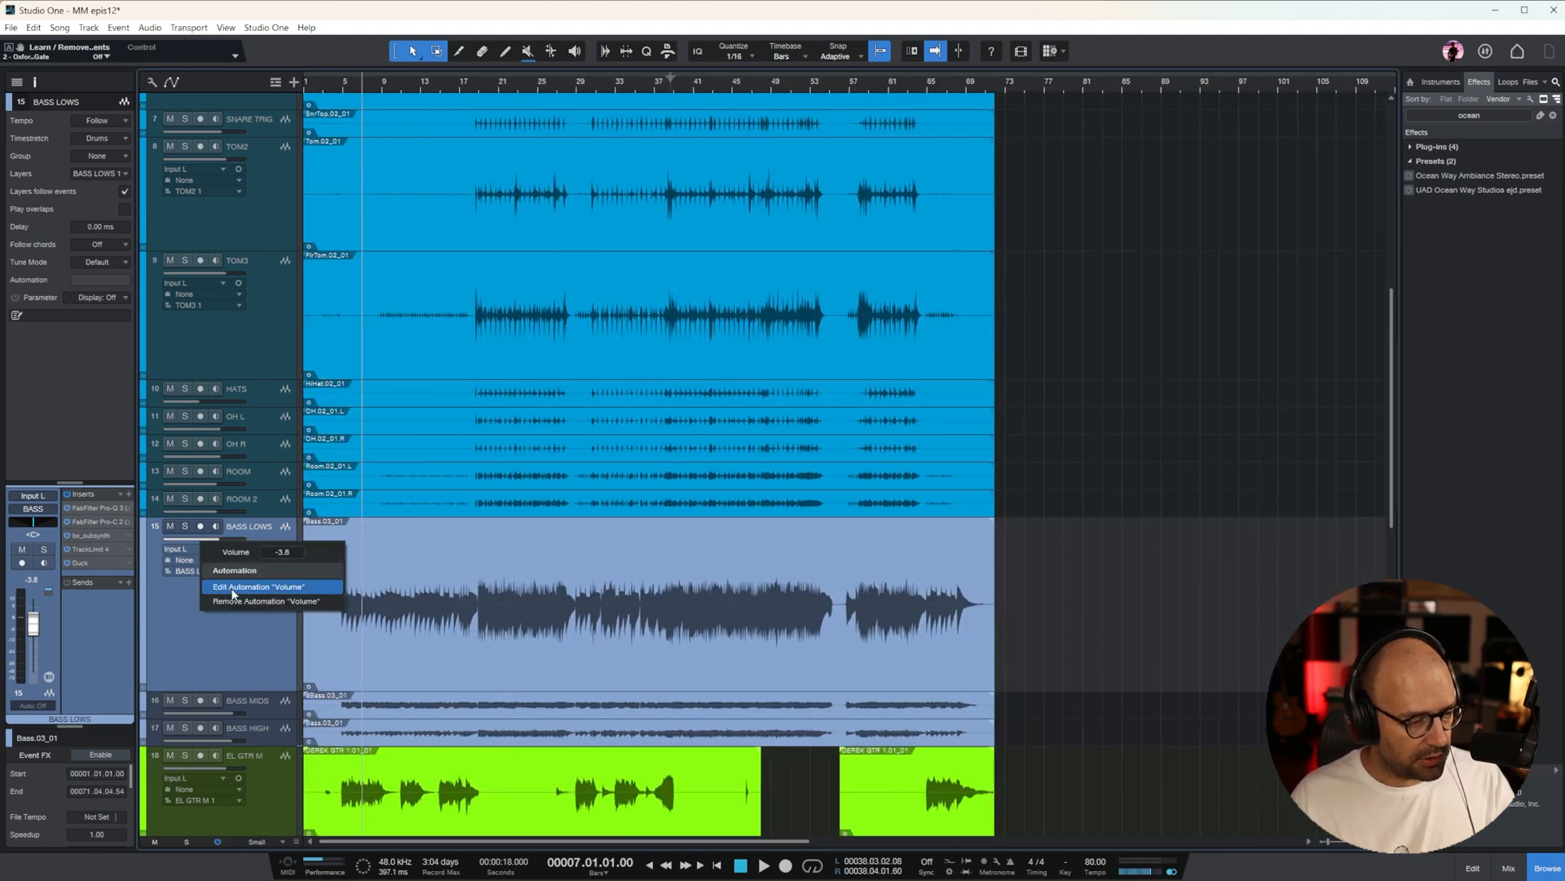
click(285, 586)
Lower the BASS LOWS volume automation to -5.6 dB from just before the bass enters until bar 19
key(e)
click(636, 83)
click(630, 87)
key(e)
key(e)
key(e)
key(e)
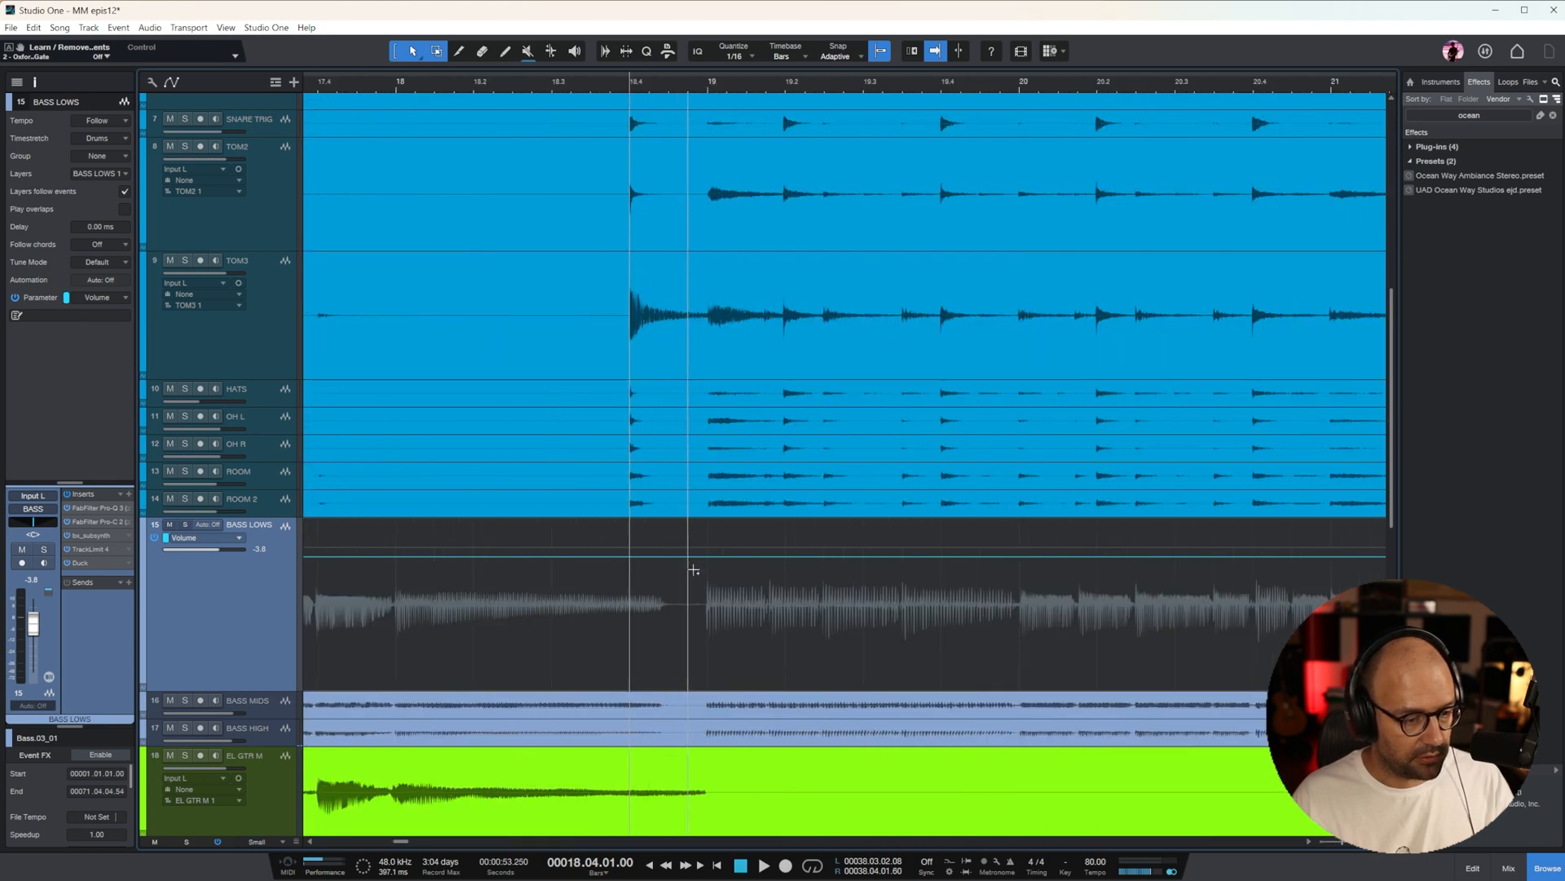
click(689, 563)
key(w)
key(w)
key(w)
key(w)
click(338, 562)
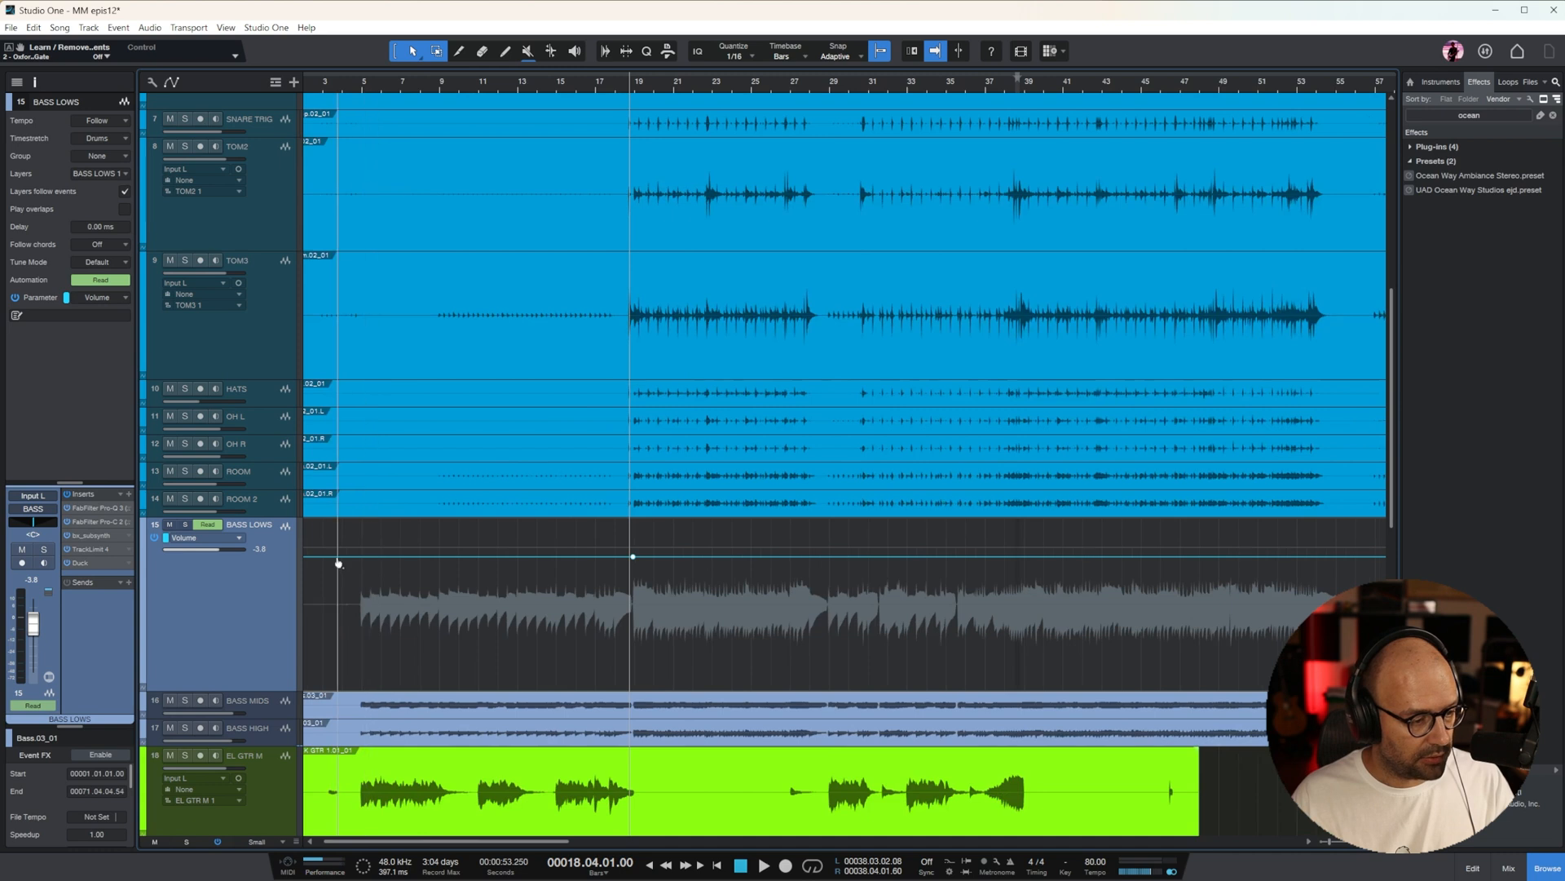
drag(489, 557, 489, 562)
Add volume points on BASS LOWS at bars 29 and 39 and lower the automation between them to -5.5 dB
click(829, 557)
click(958, 562)
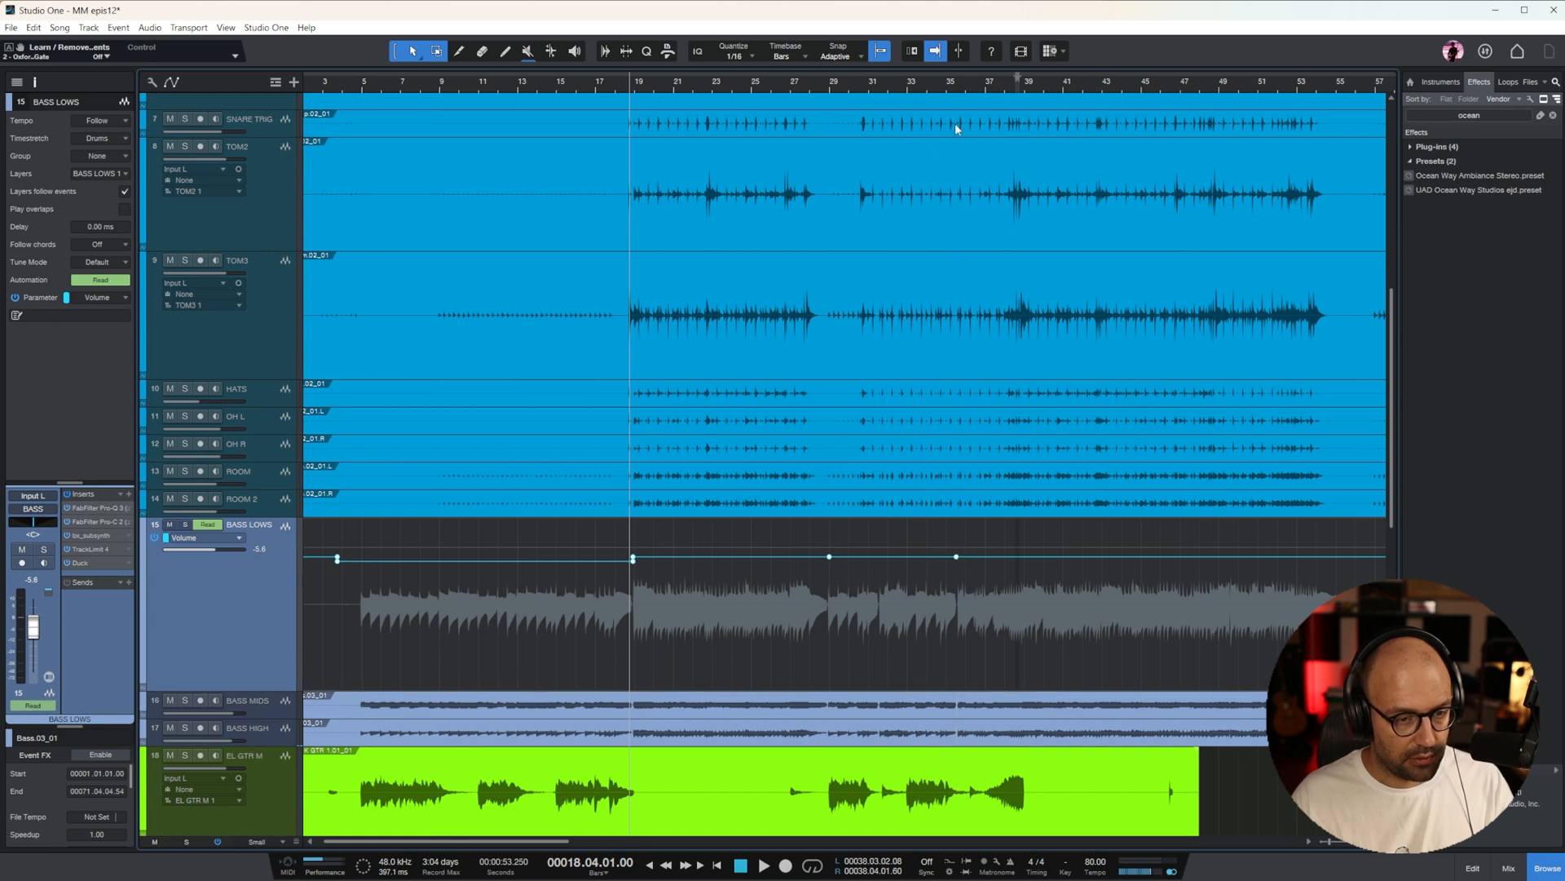
click(976, 93)
key(space)
key(e)
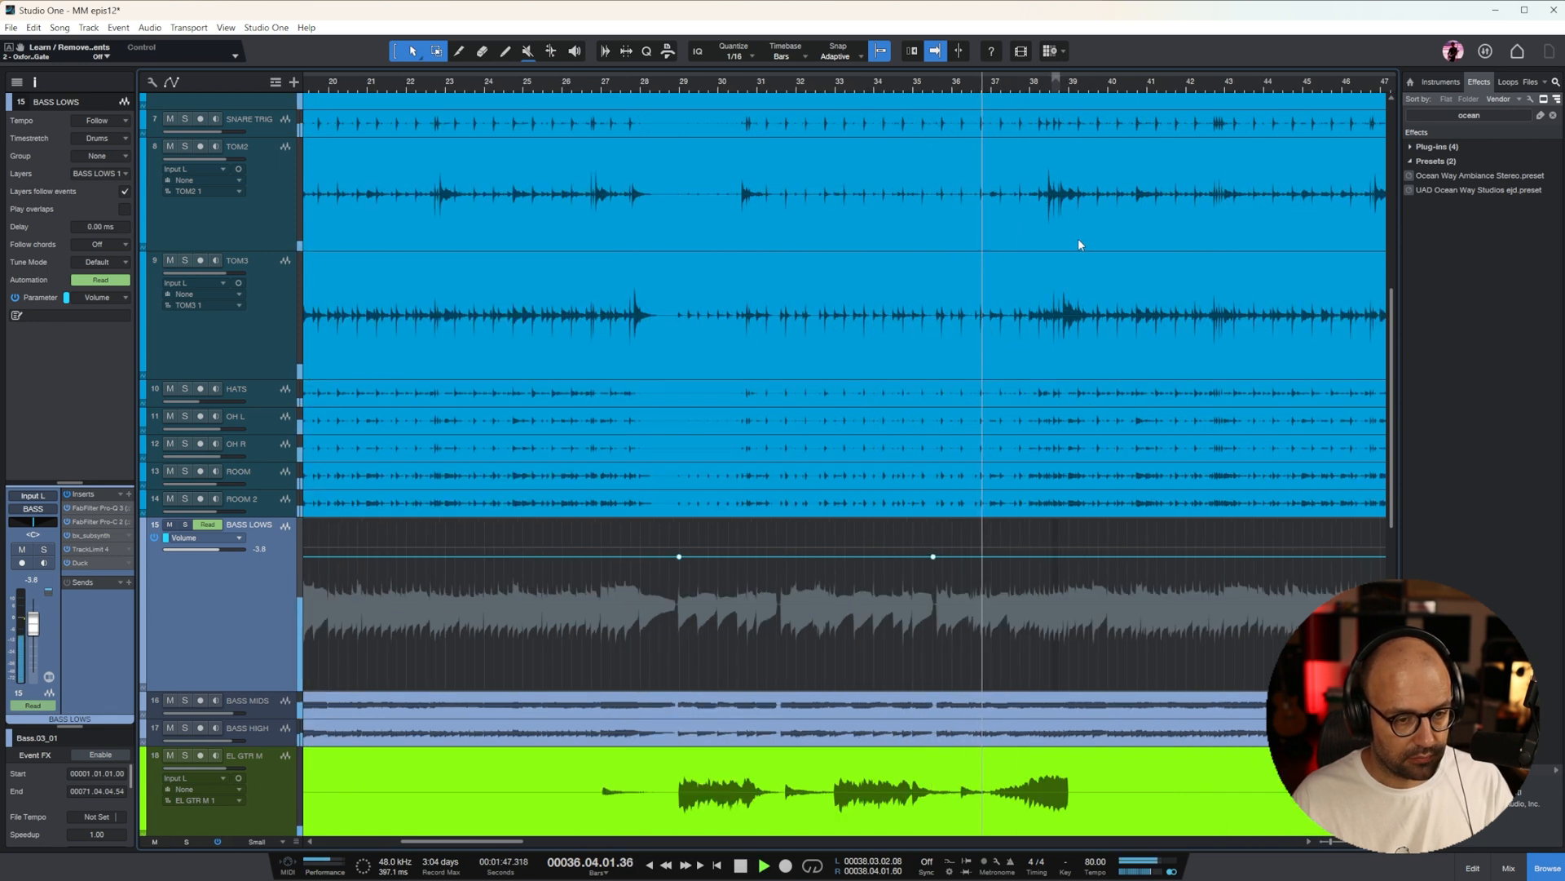
key(e)
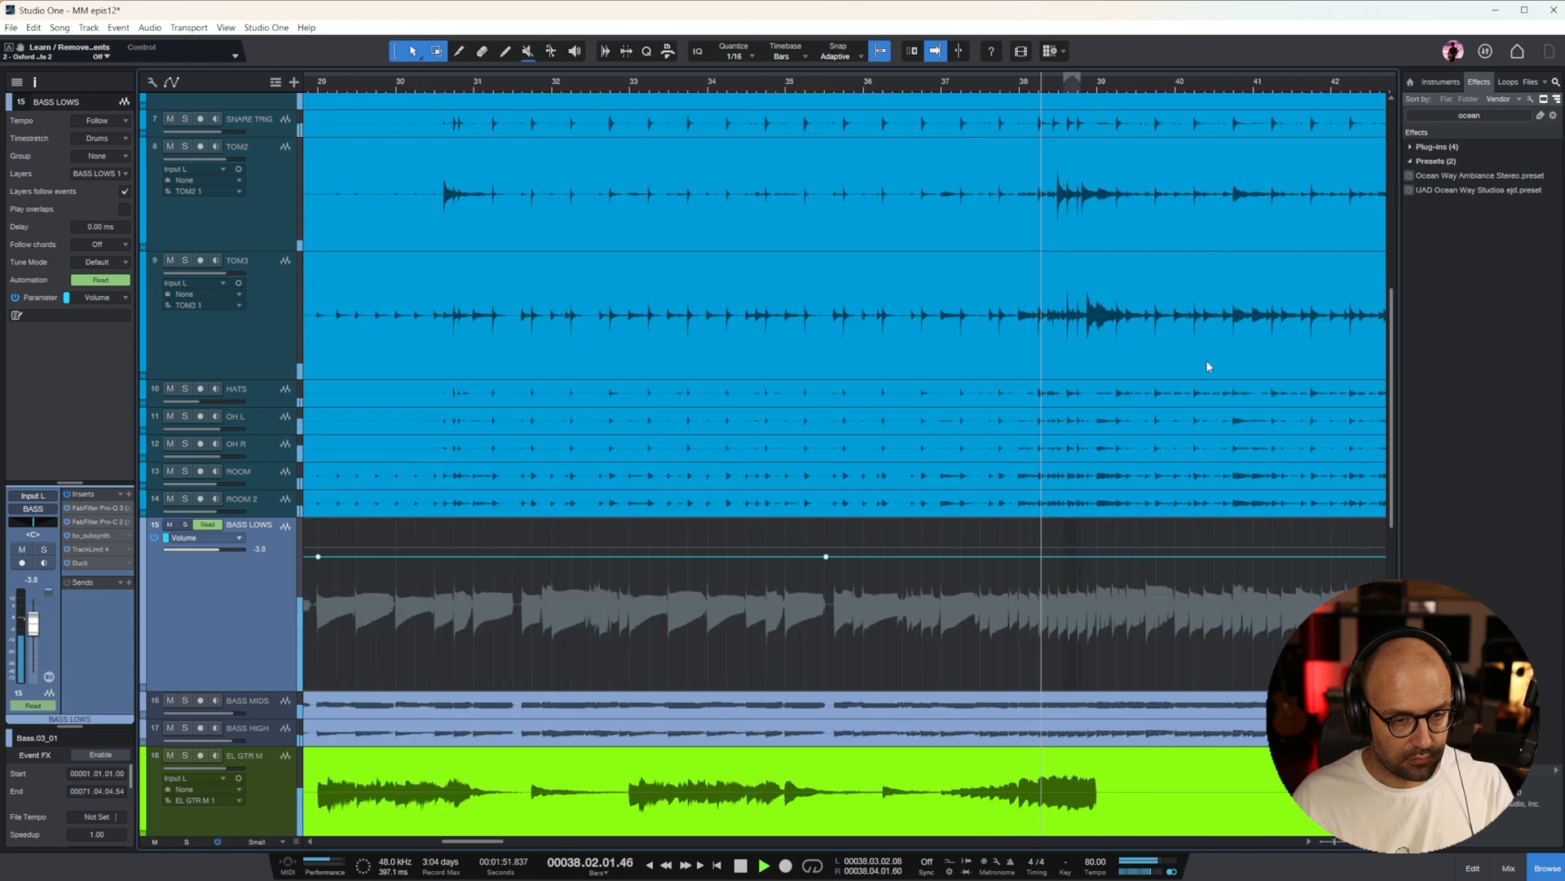
key(space)
click(1150, 558)
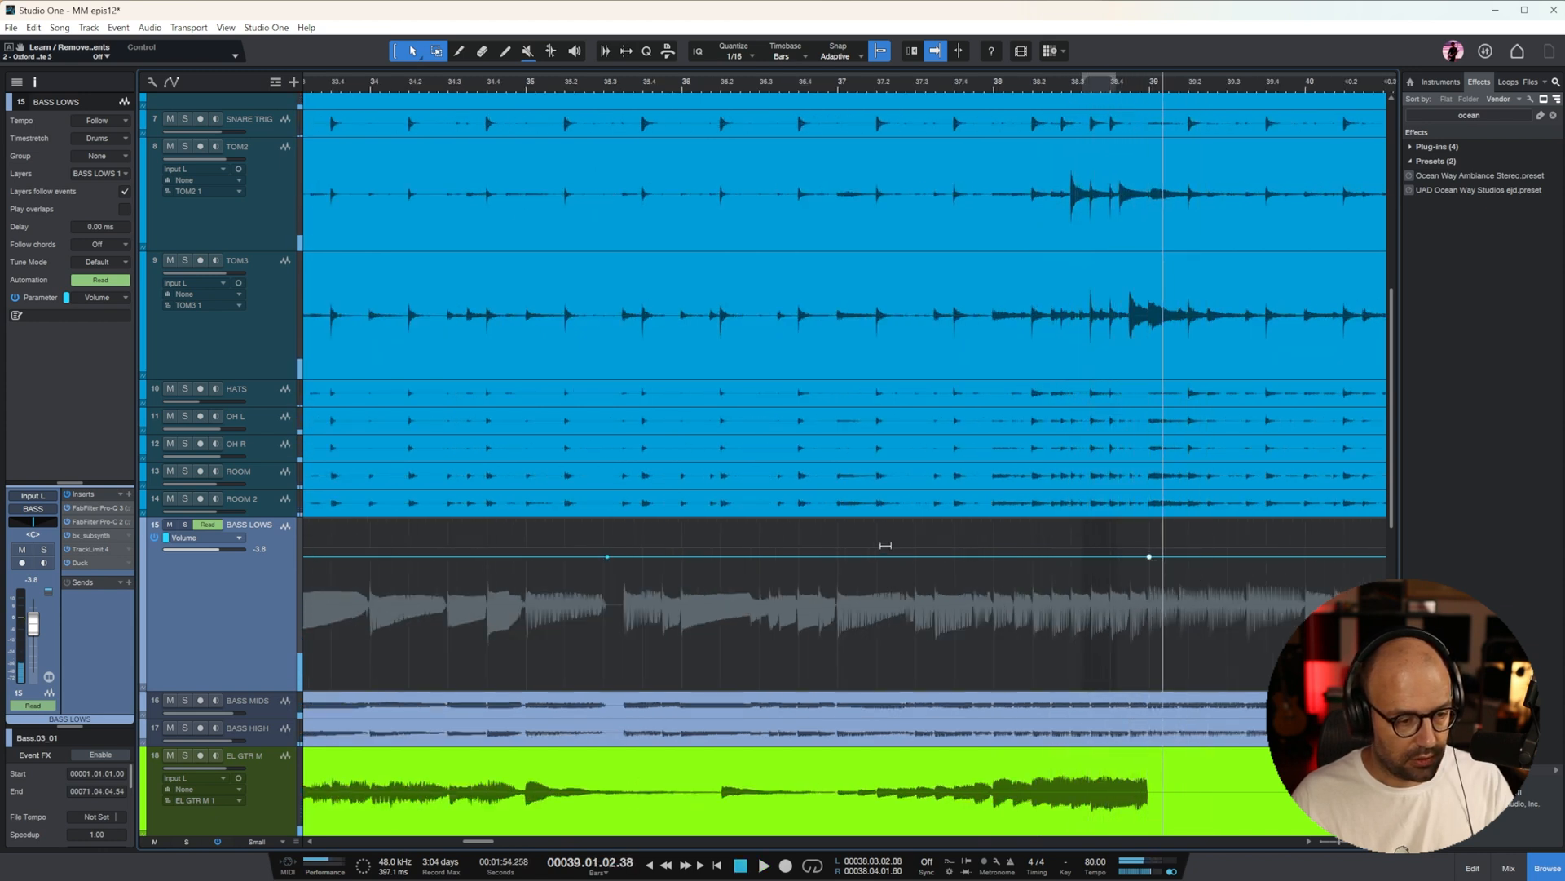
key(w)
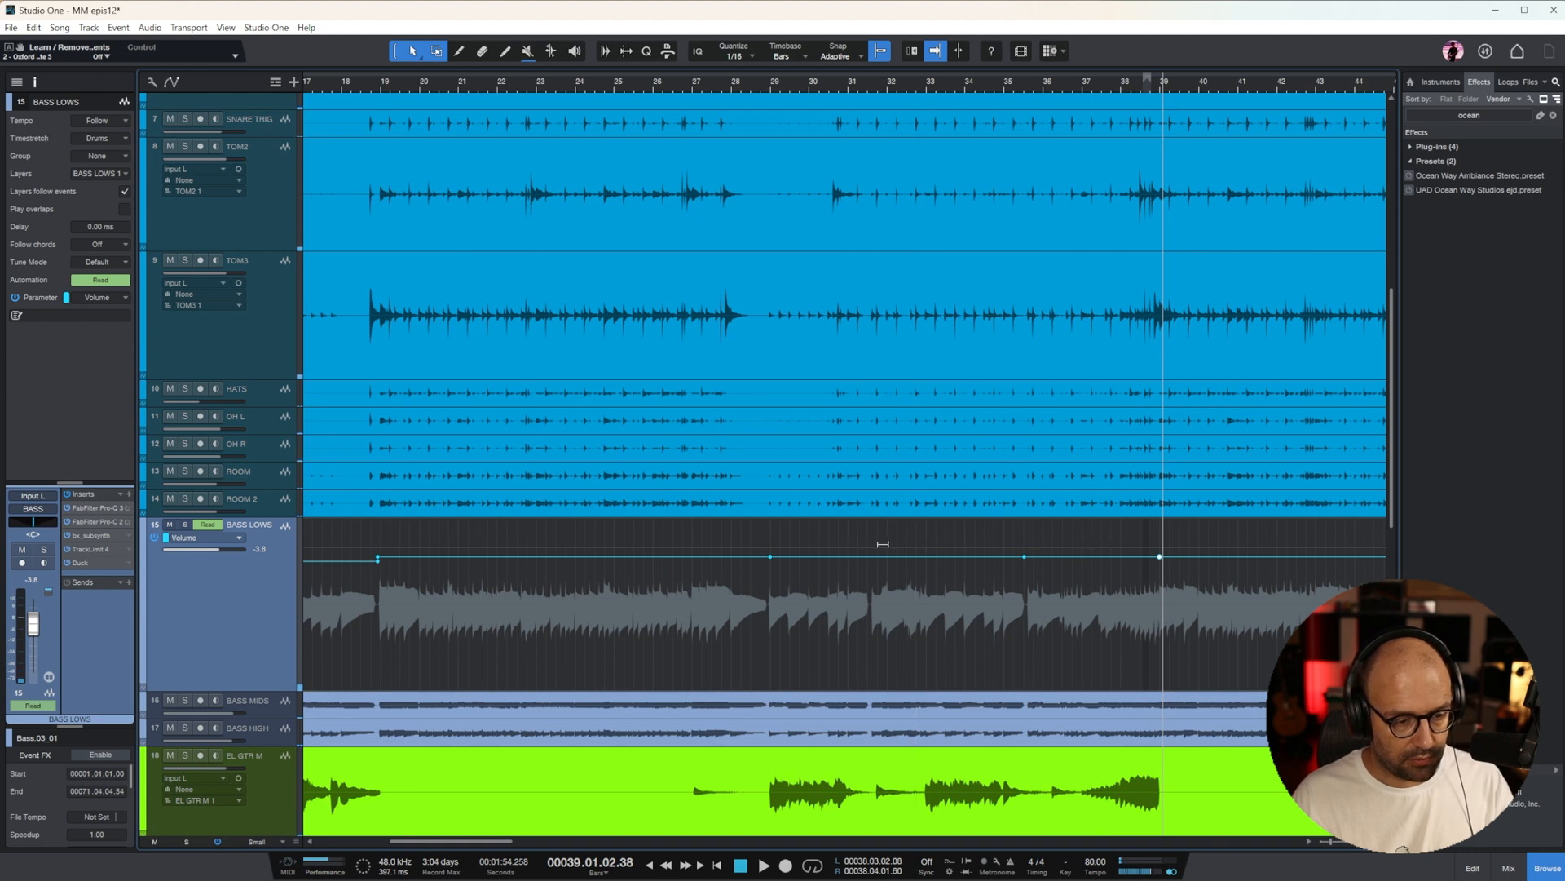
drag(1024, 559, 1017, 571)
key(w)
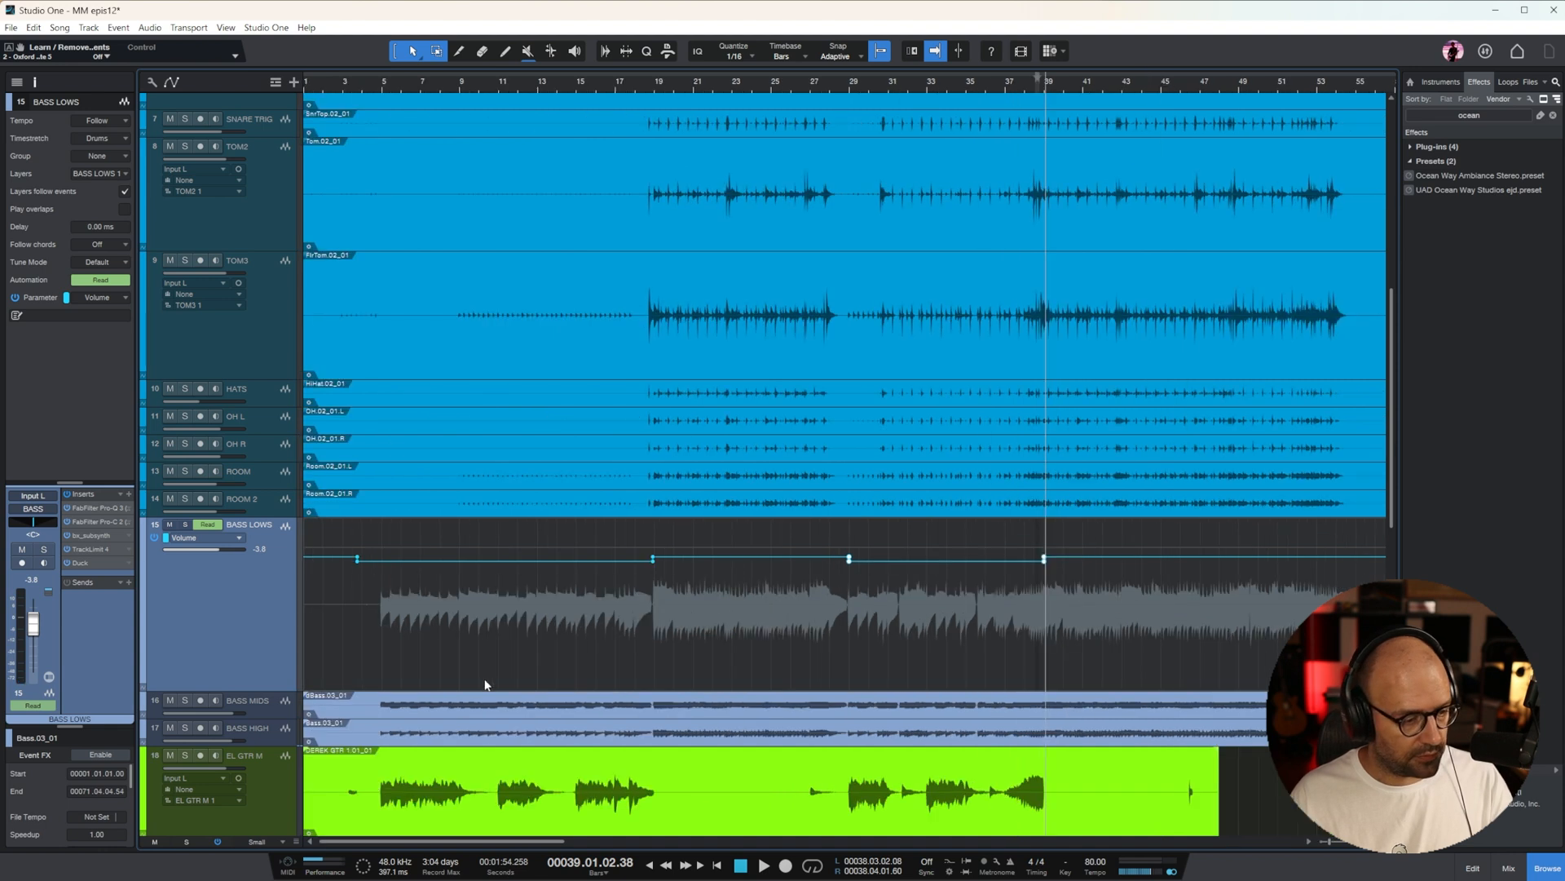
Show volume automation on an enlarged BASS MIDS track, lower it before bar 19 and to -2.2 dB between bars 29 and 39, and play it back
drag(269, 718, 271, 798)
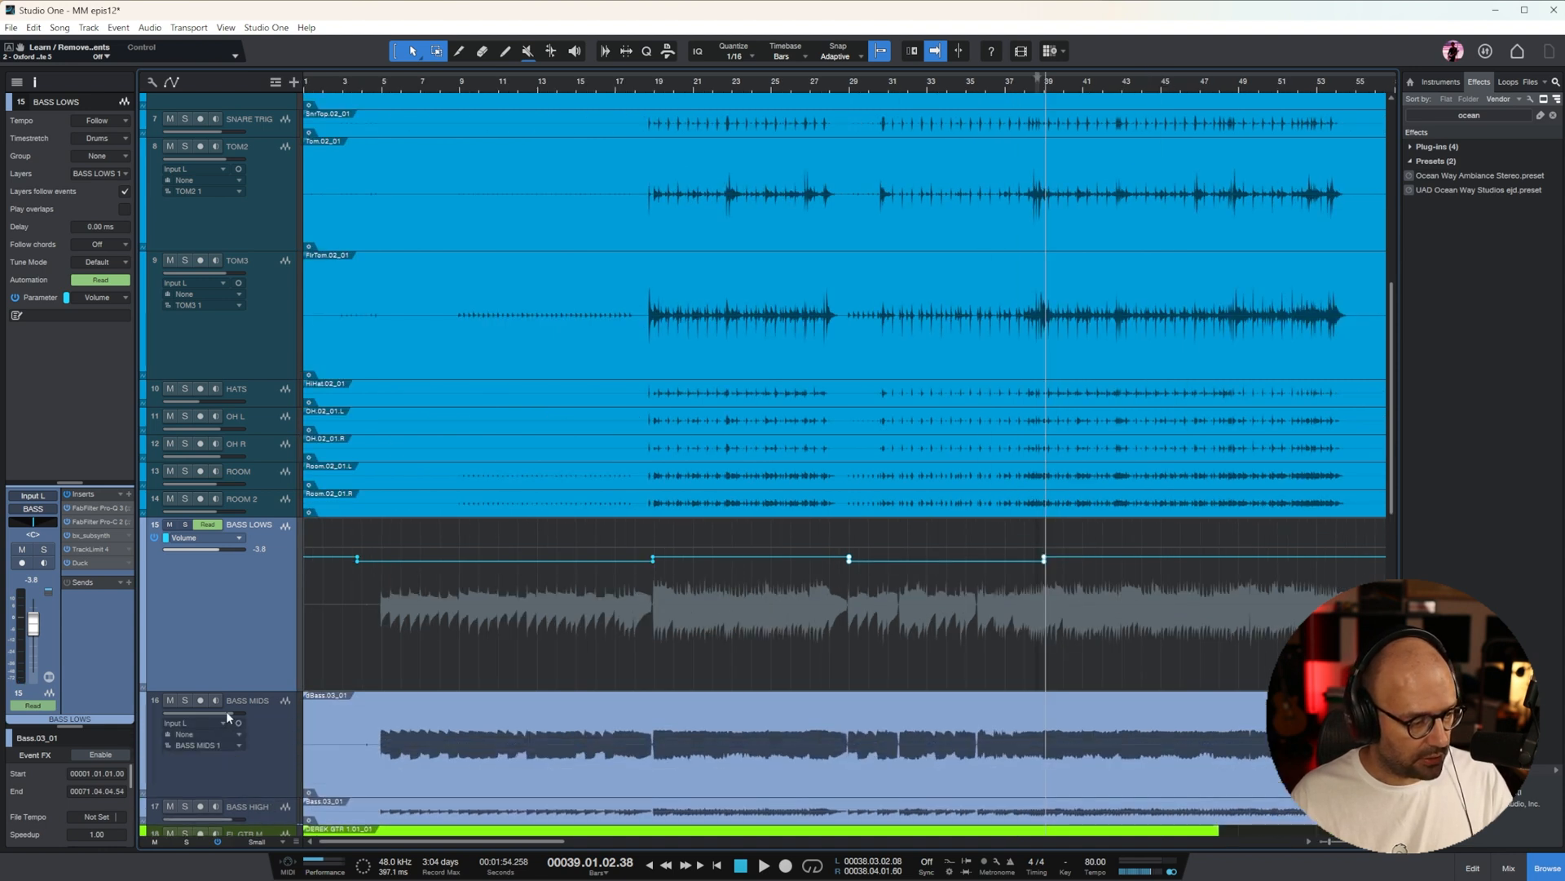
right_click(229, 716)
click(266, 759)
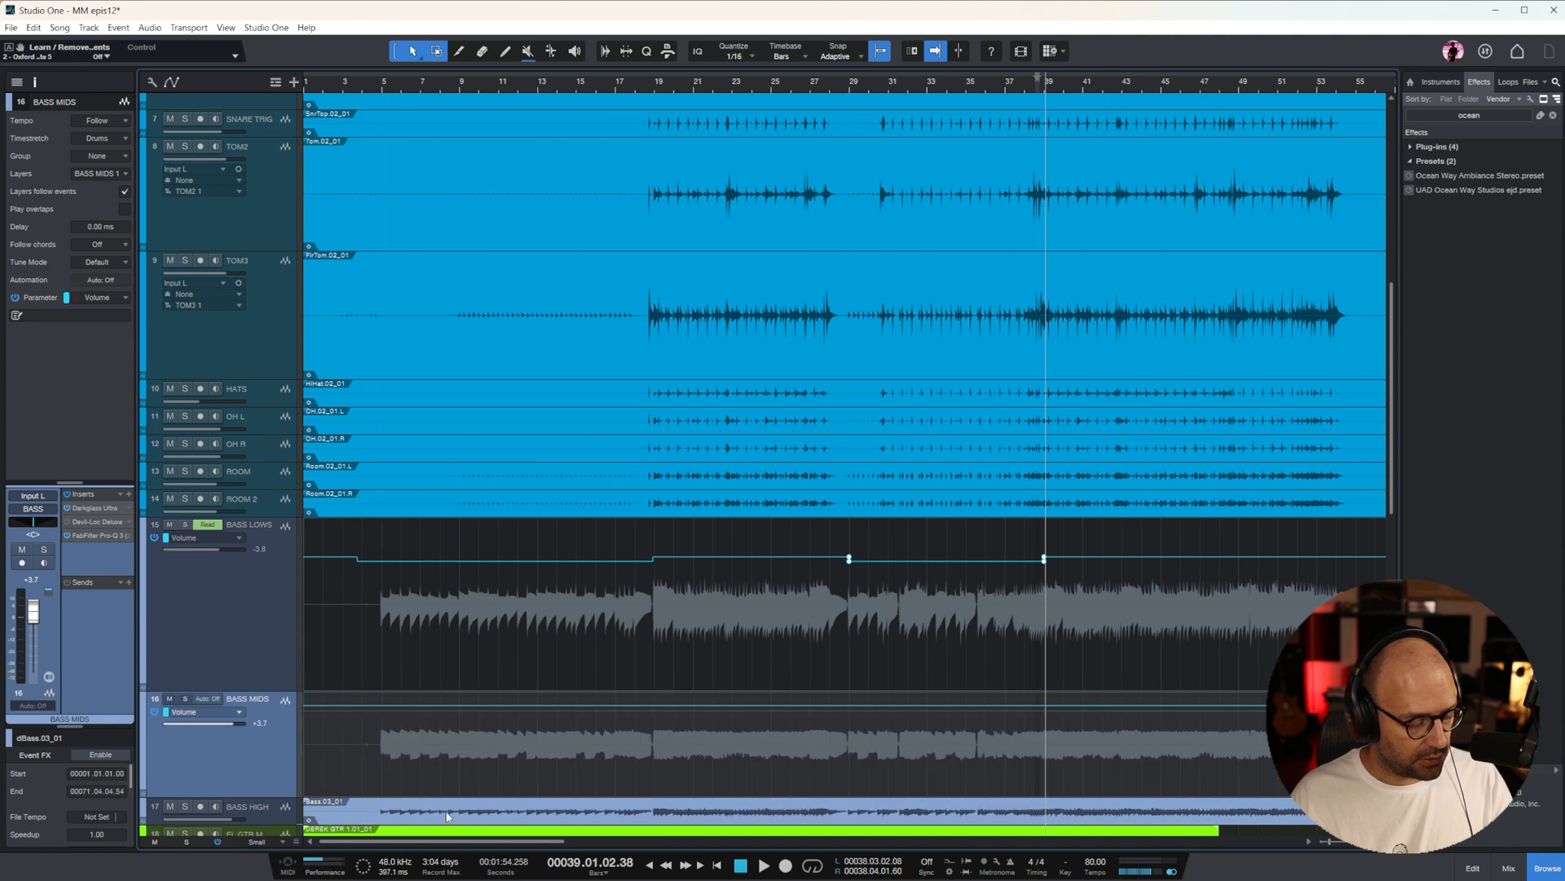
click(654, 704)
drag(508, 706, 508, 774)
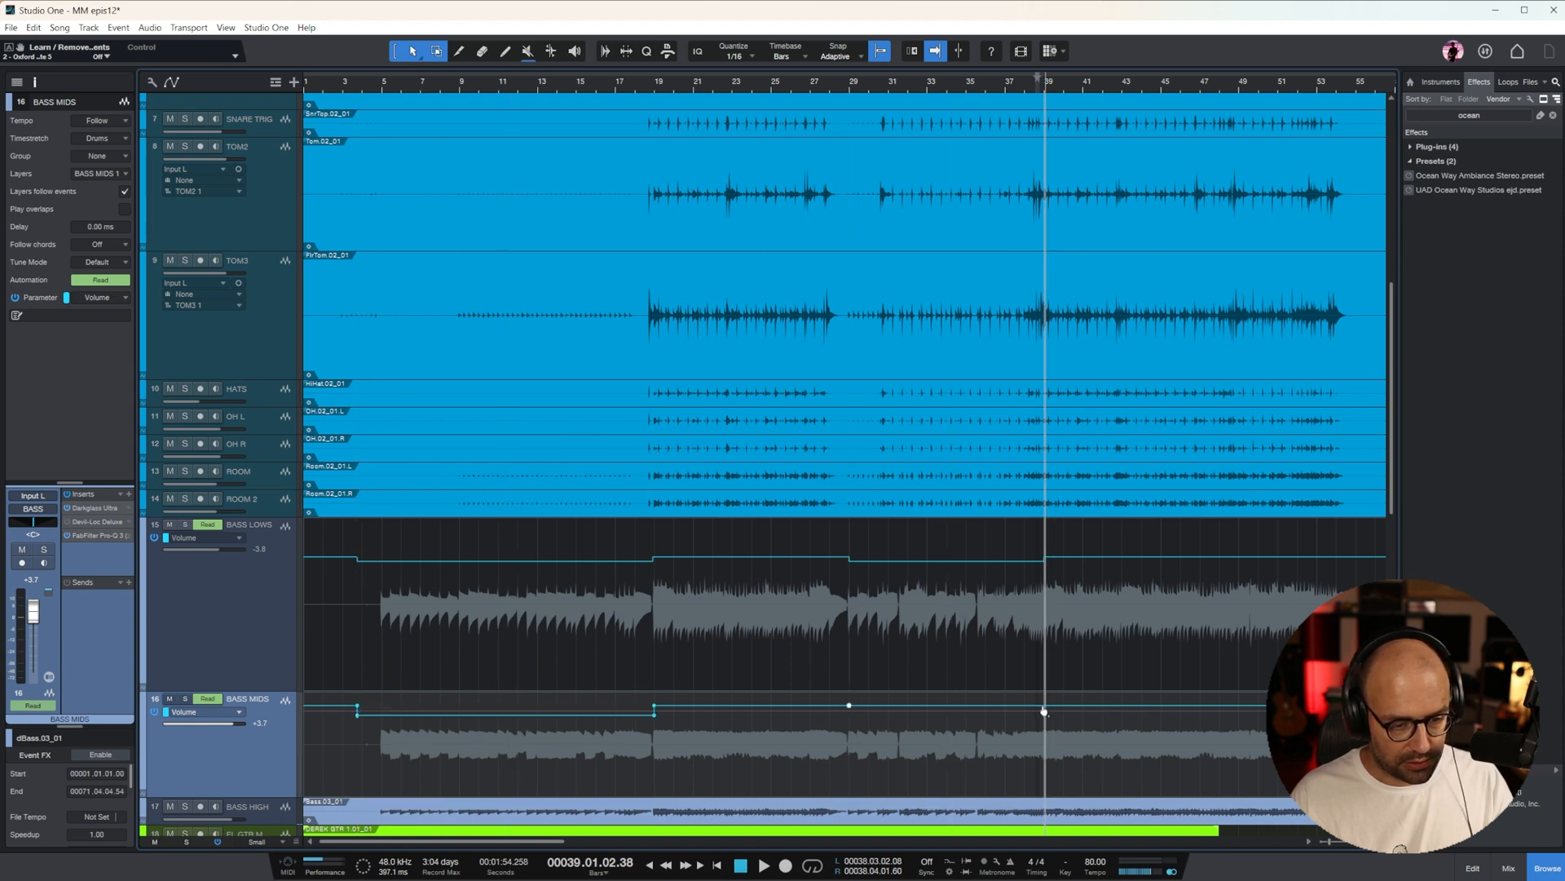
drag(1044, 711, 1016, 771)
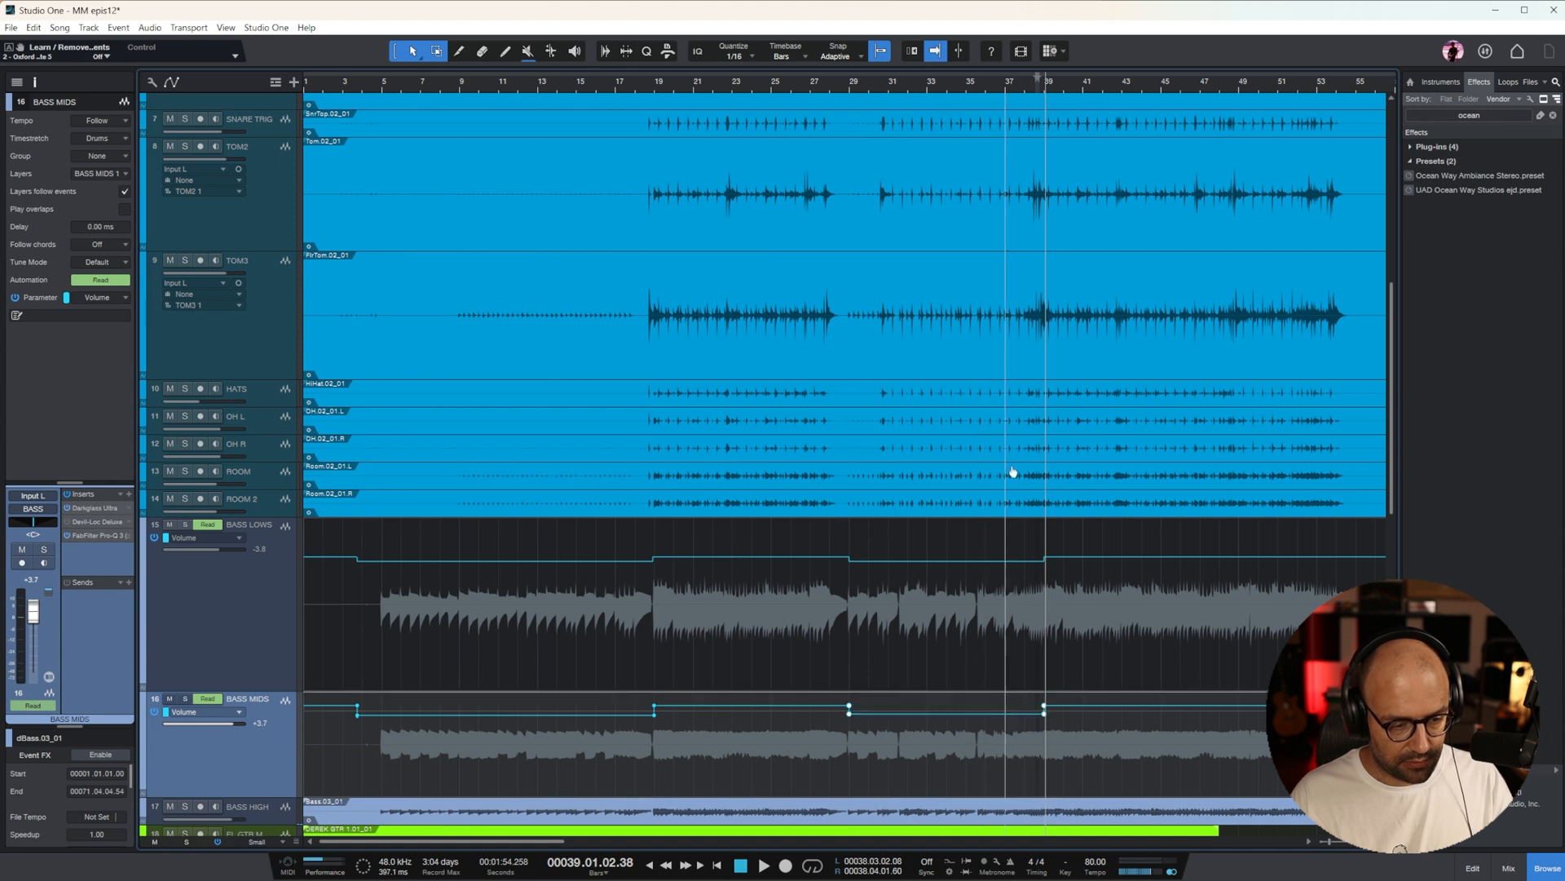
click(880, 84)
key(space)
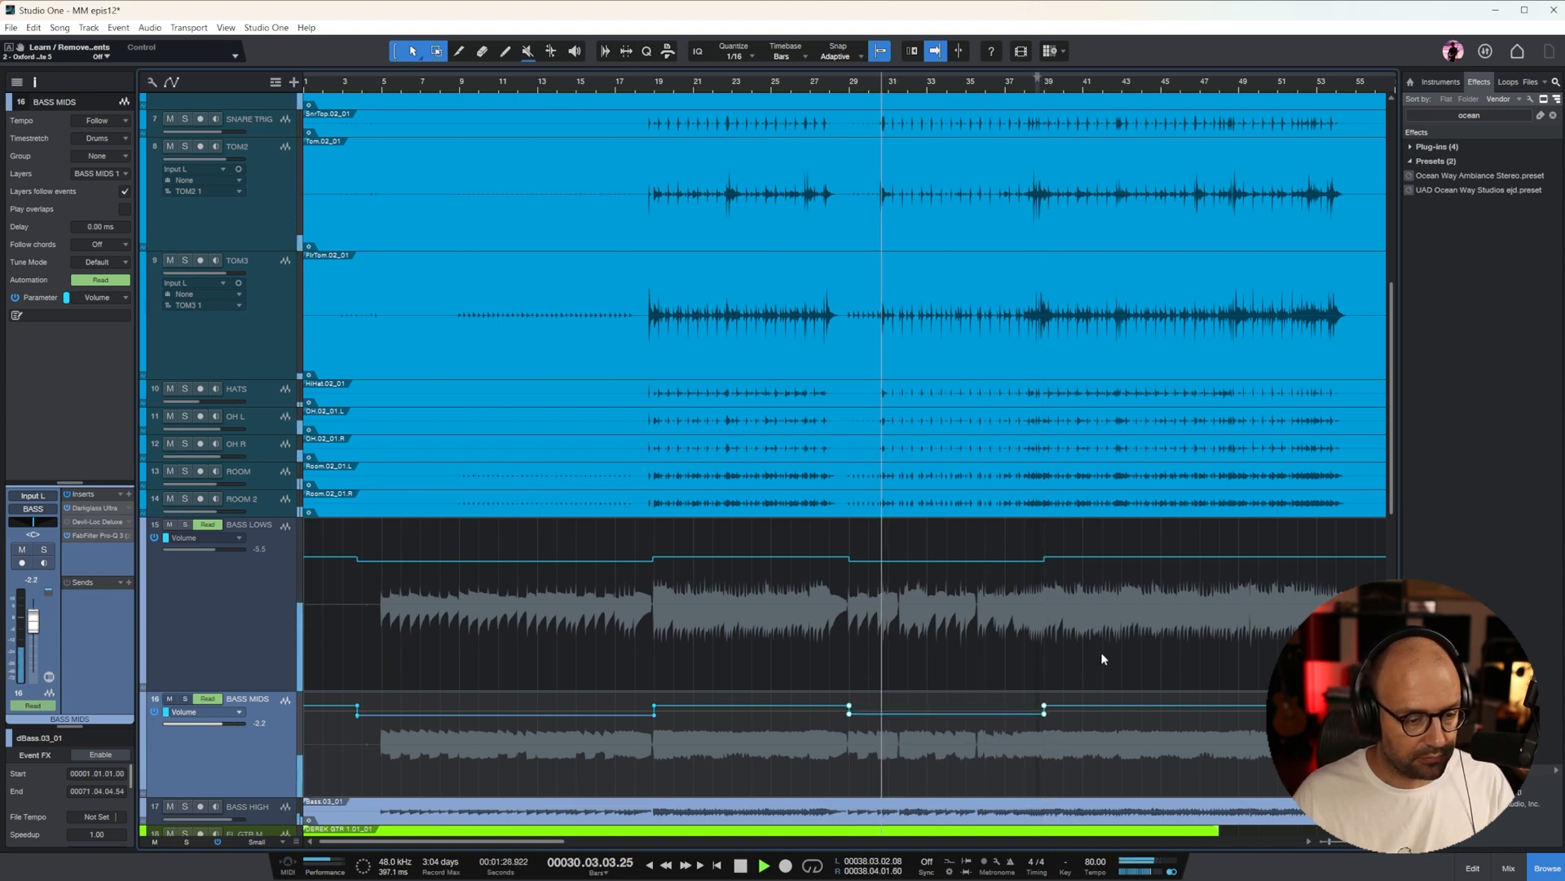
Show volume automation on KICK TRIG, lower it to -10.3 dB from about bar 29 to bar 39, and play the section
scroll(1137, 577, down, 3)
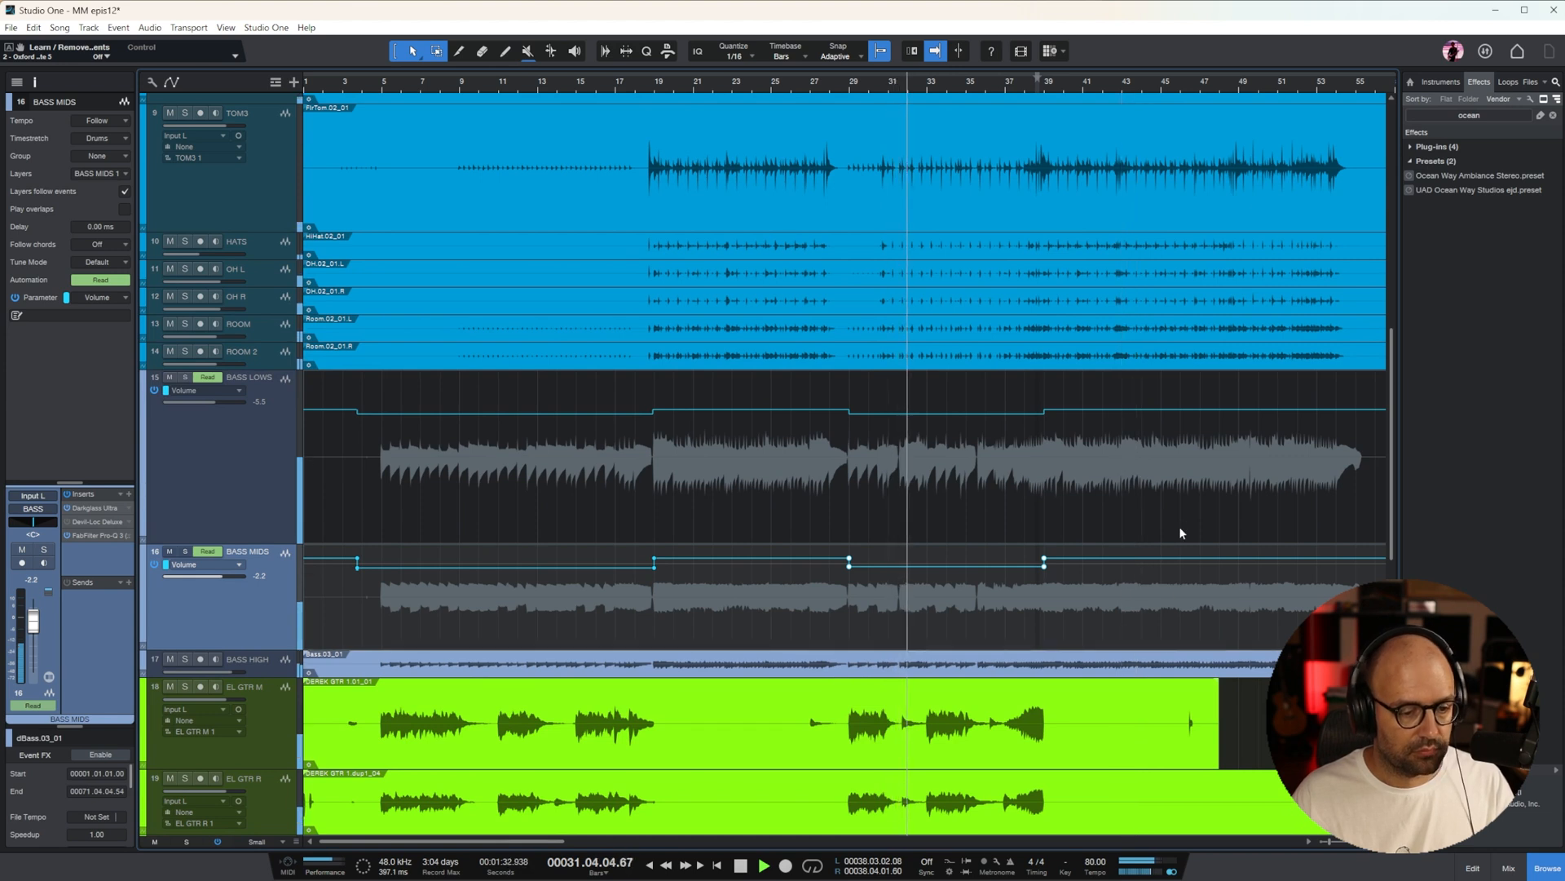
scroll(1195, 547, up, 10)
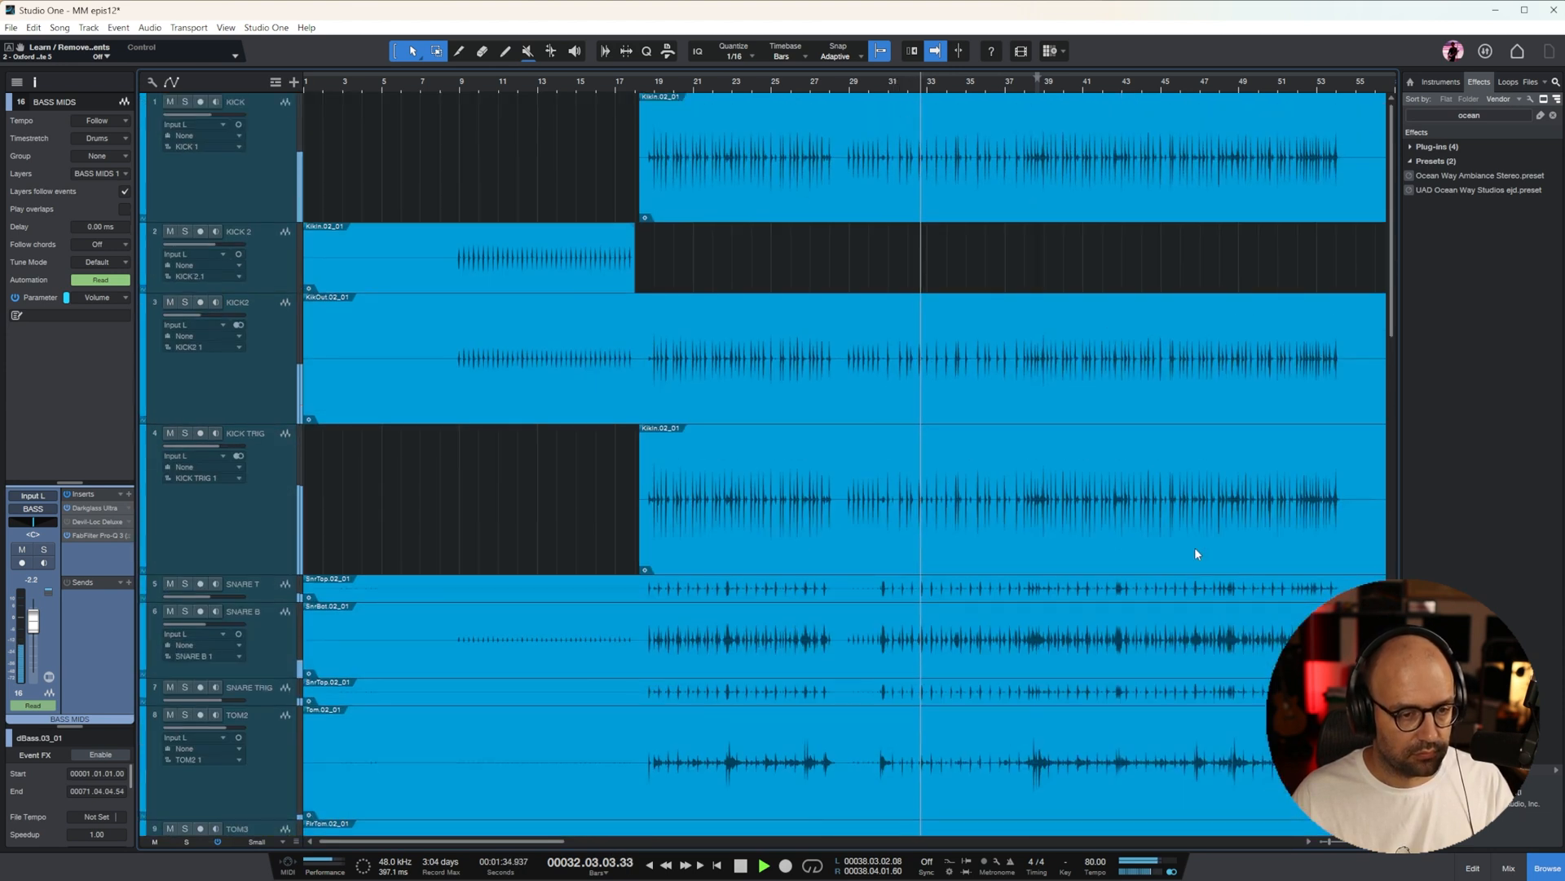
click(236, 520)
right_click(202, 448)
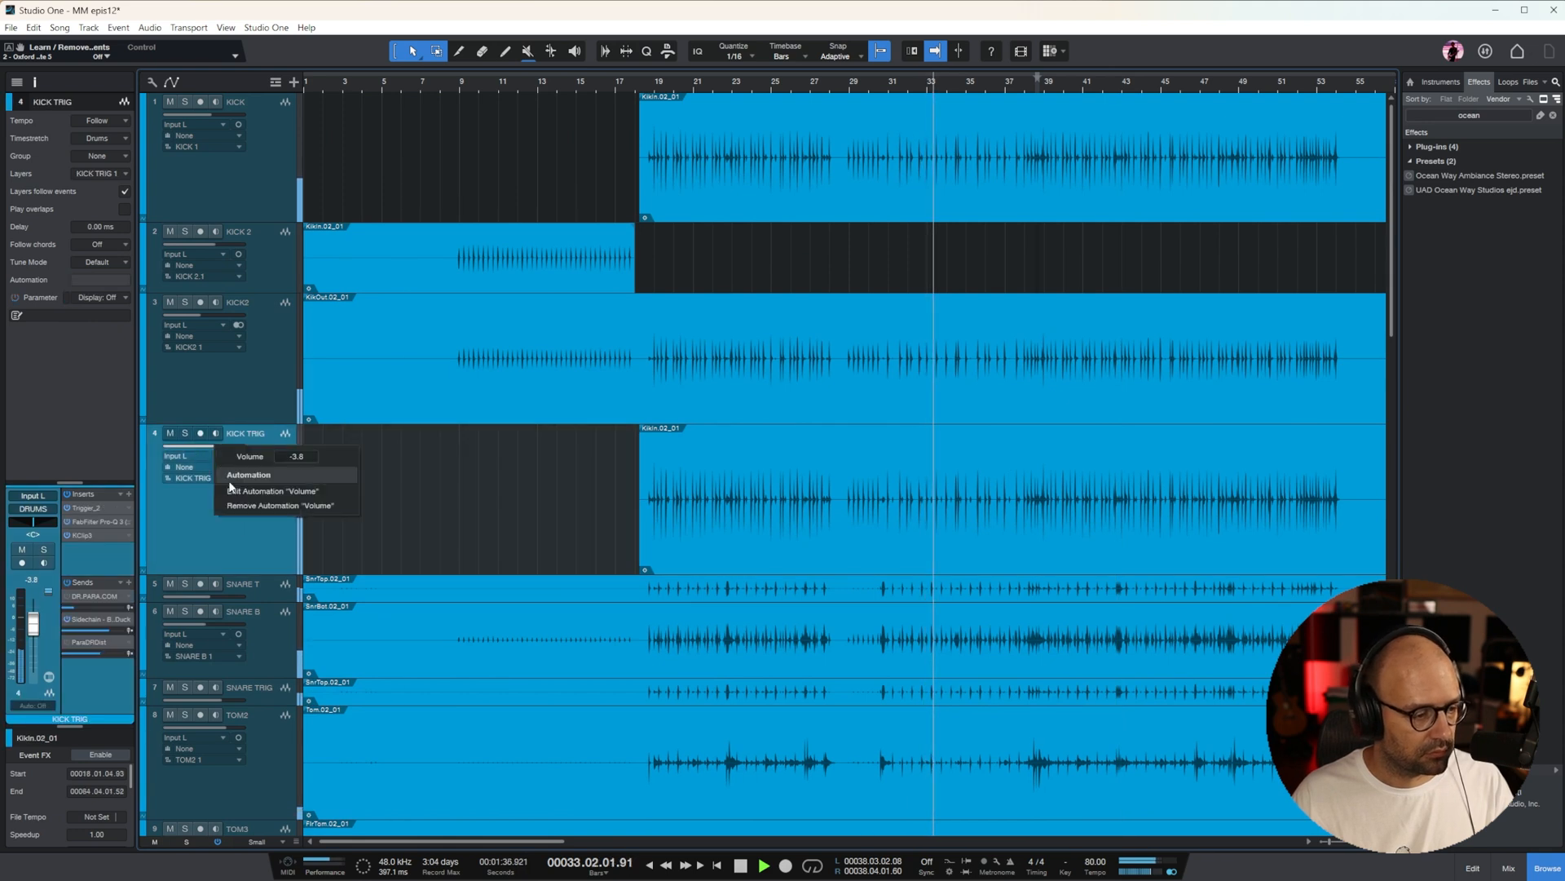
click(257, 491)
key(e)
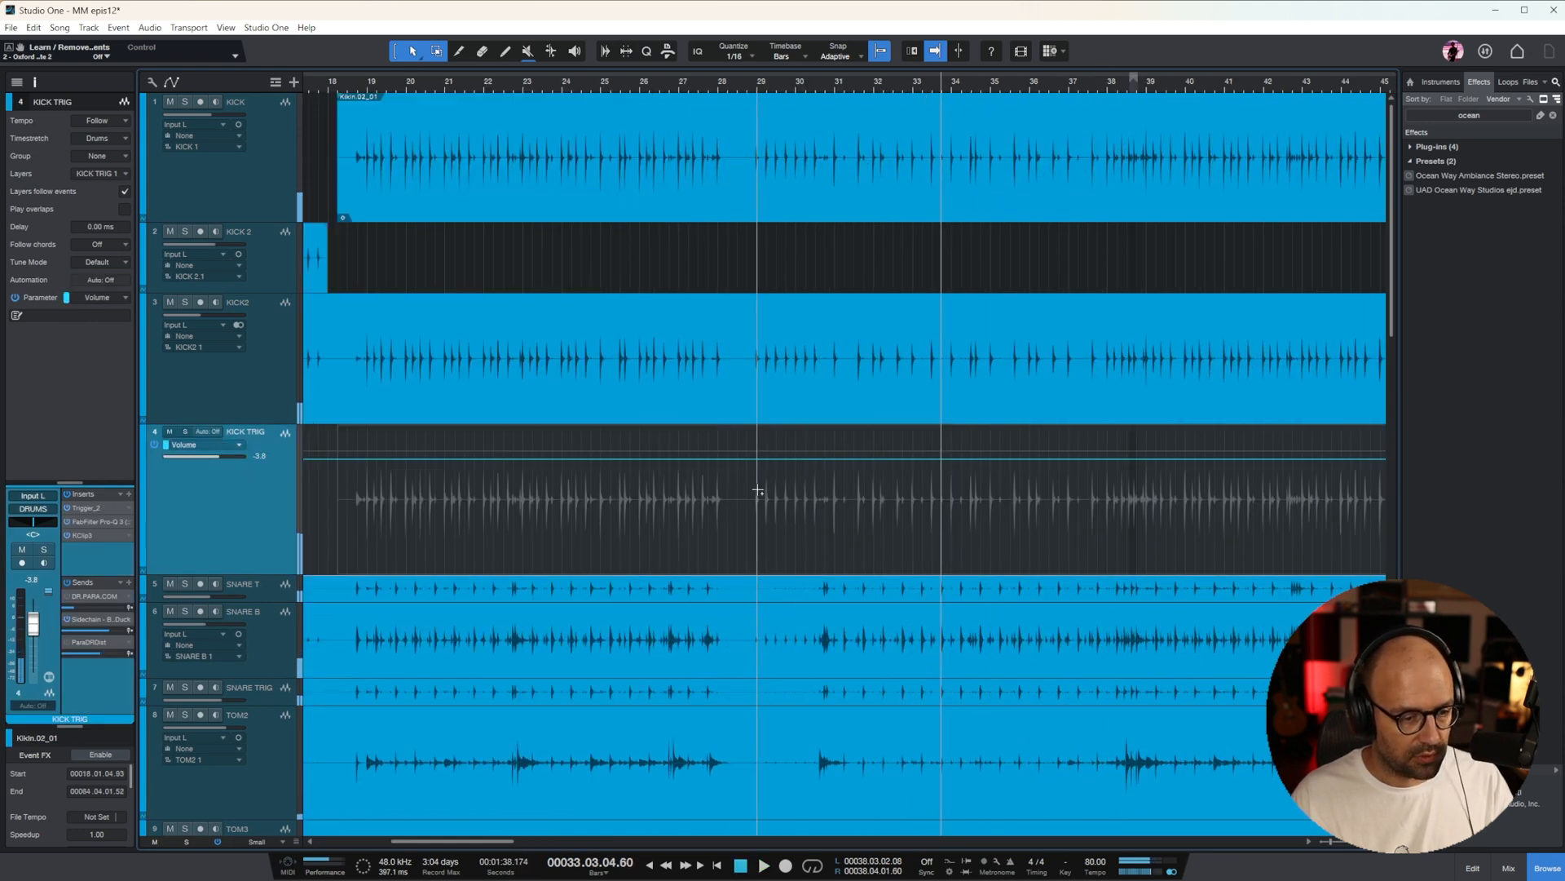
drag(769, 484, 1127, 489)
drag(998, 502, 998, 522)
key(w)
key(w)
key(space)
key(e)
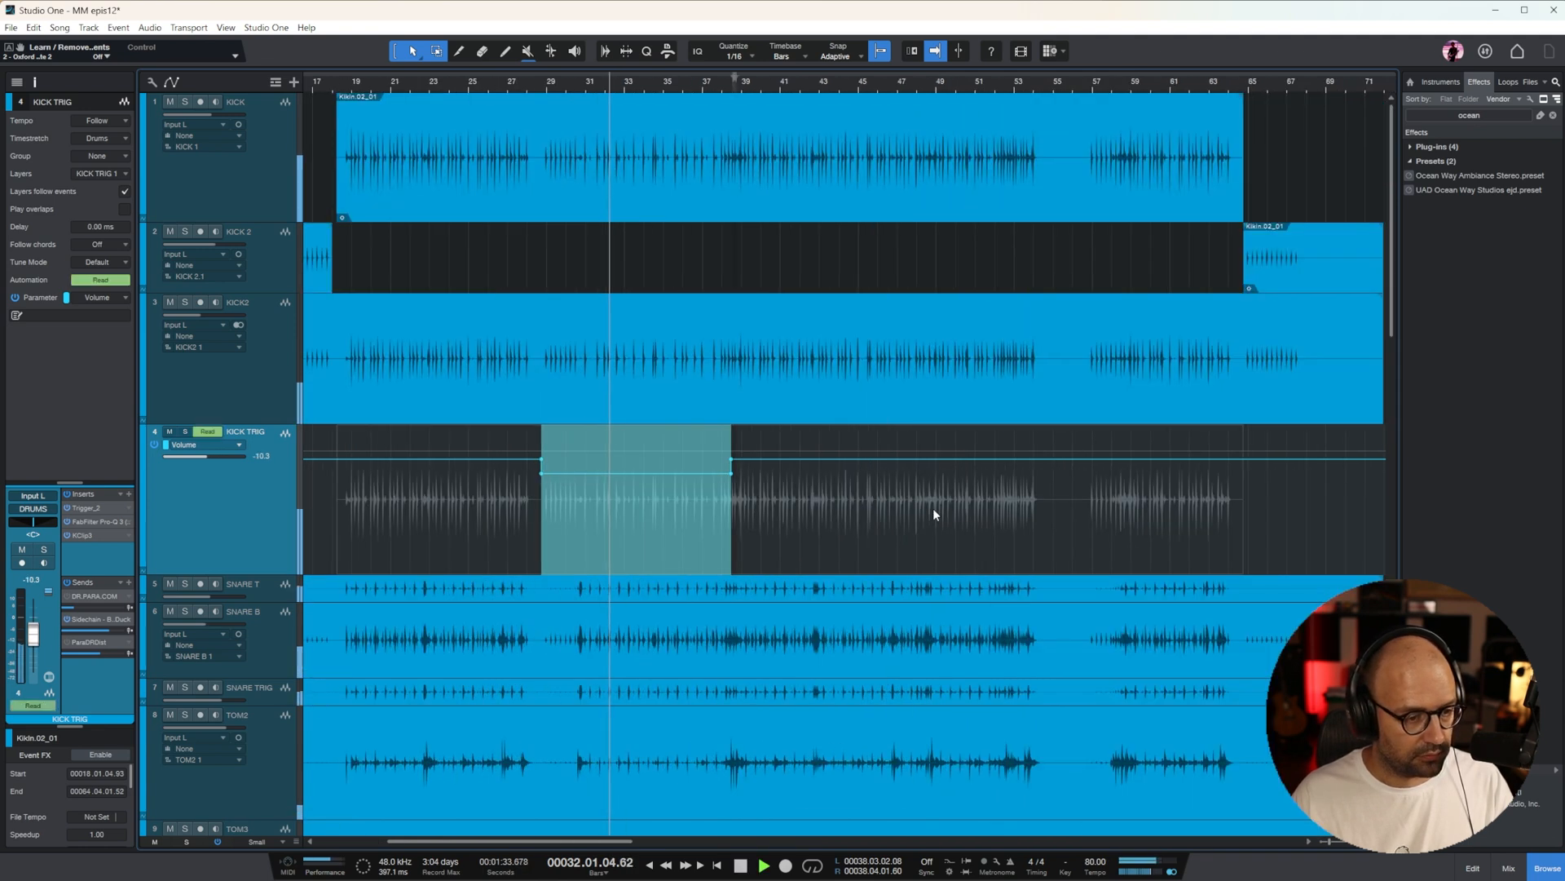
Raise the ACO GTR M track volume to -2.5 dB during playback
key(w)
key(w)
scroll(1060, 505, down, 10)
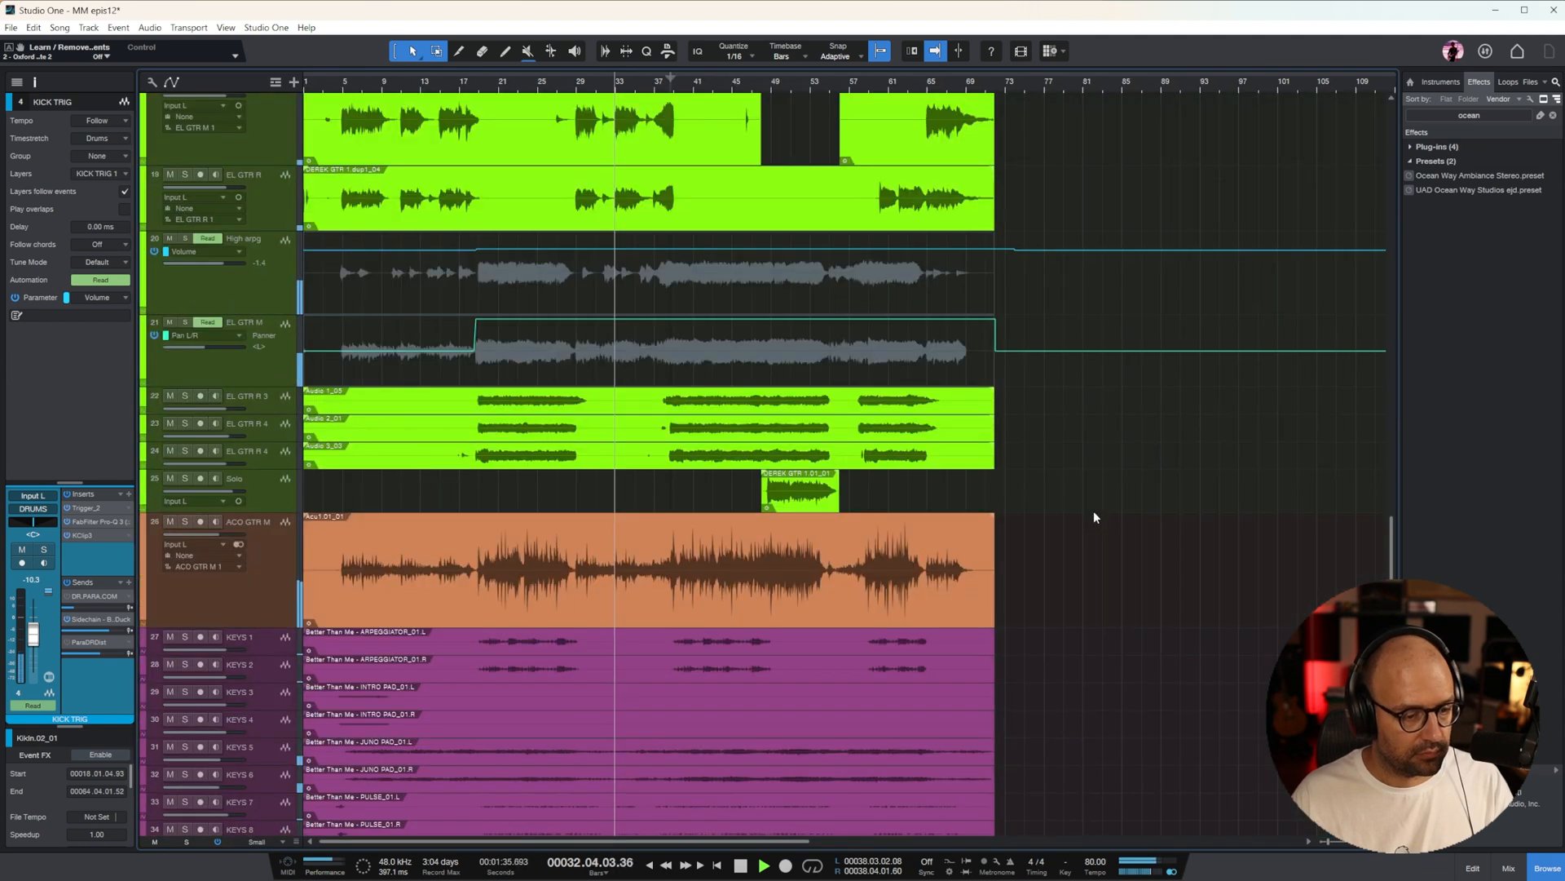
click(241, 583)
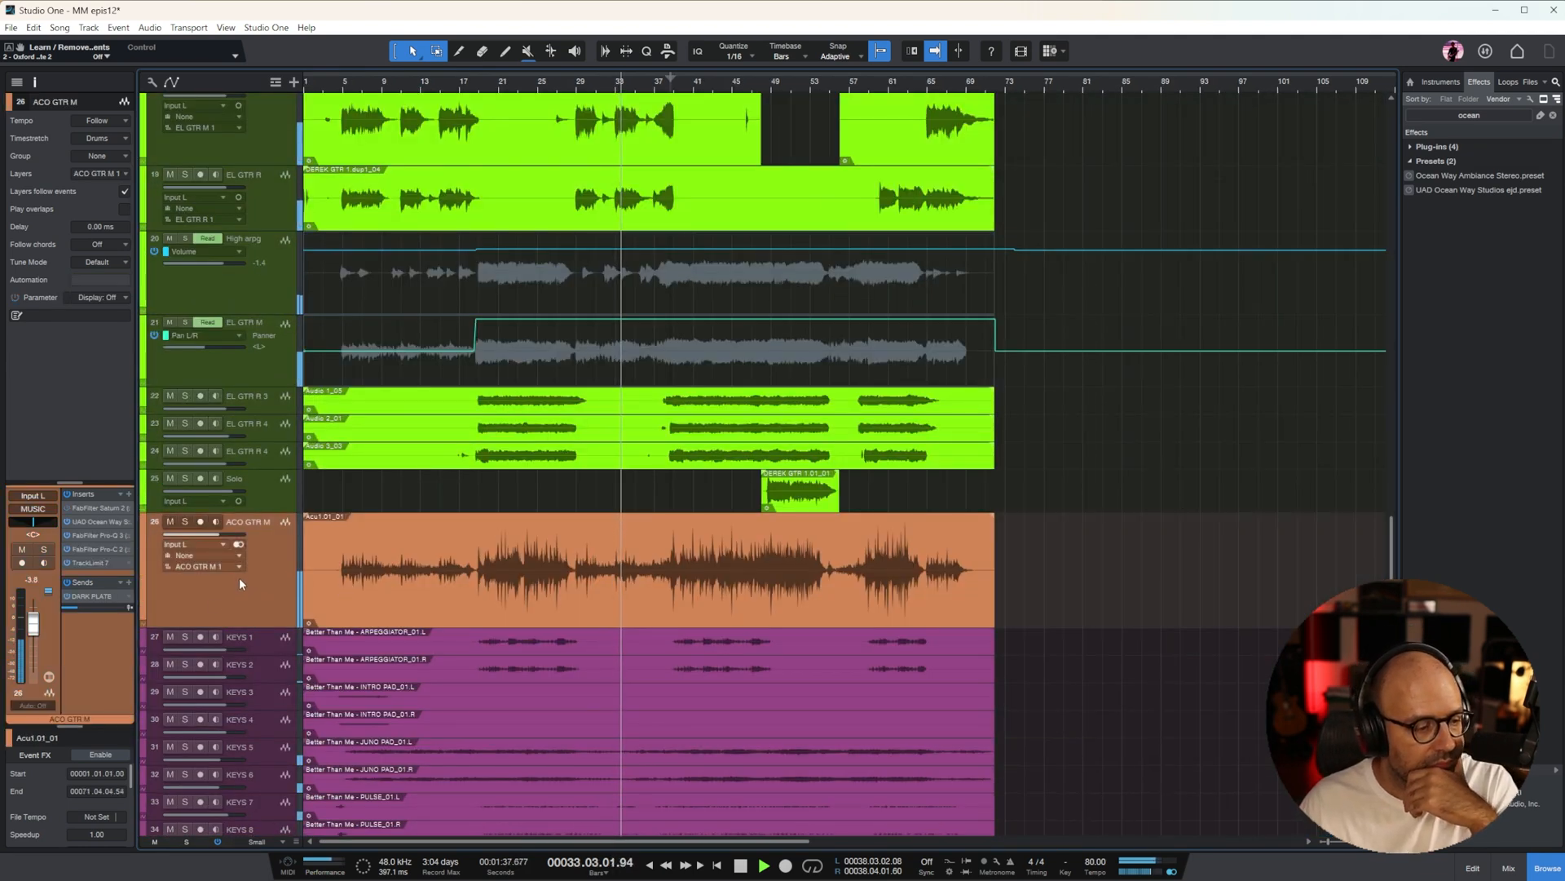
drag(34, 630, 36, 627)
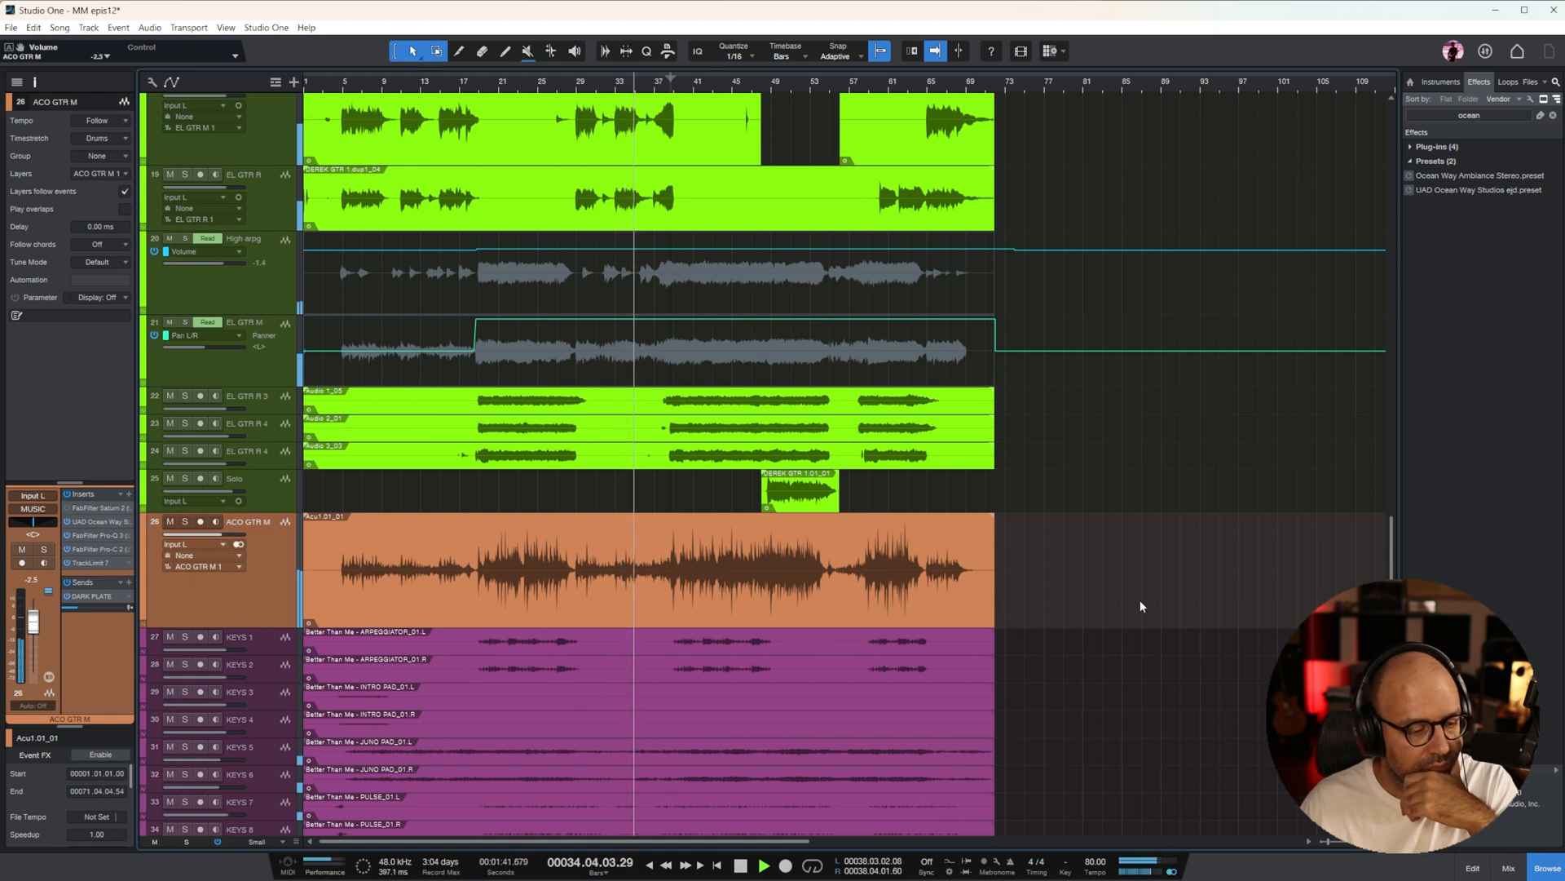
Lower the BASS MIDS volume automation between bars 29 and 39 to -5.0 dB
scroll(1148, 576, up, 8)
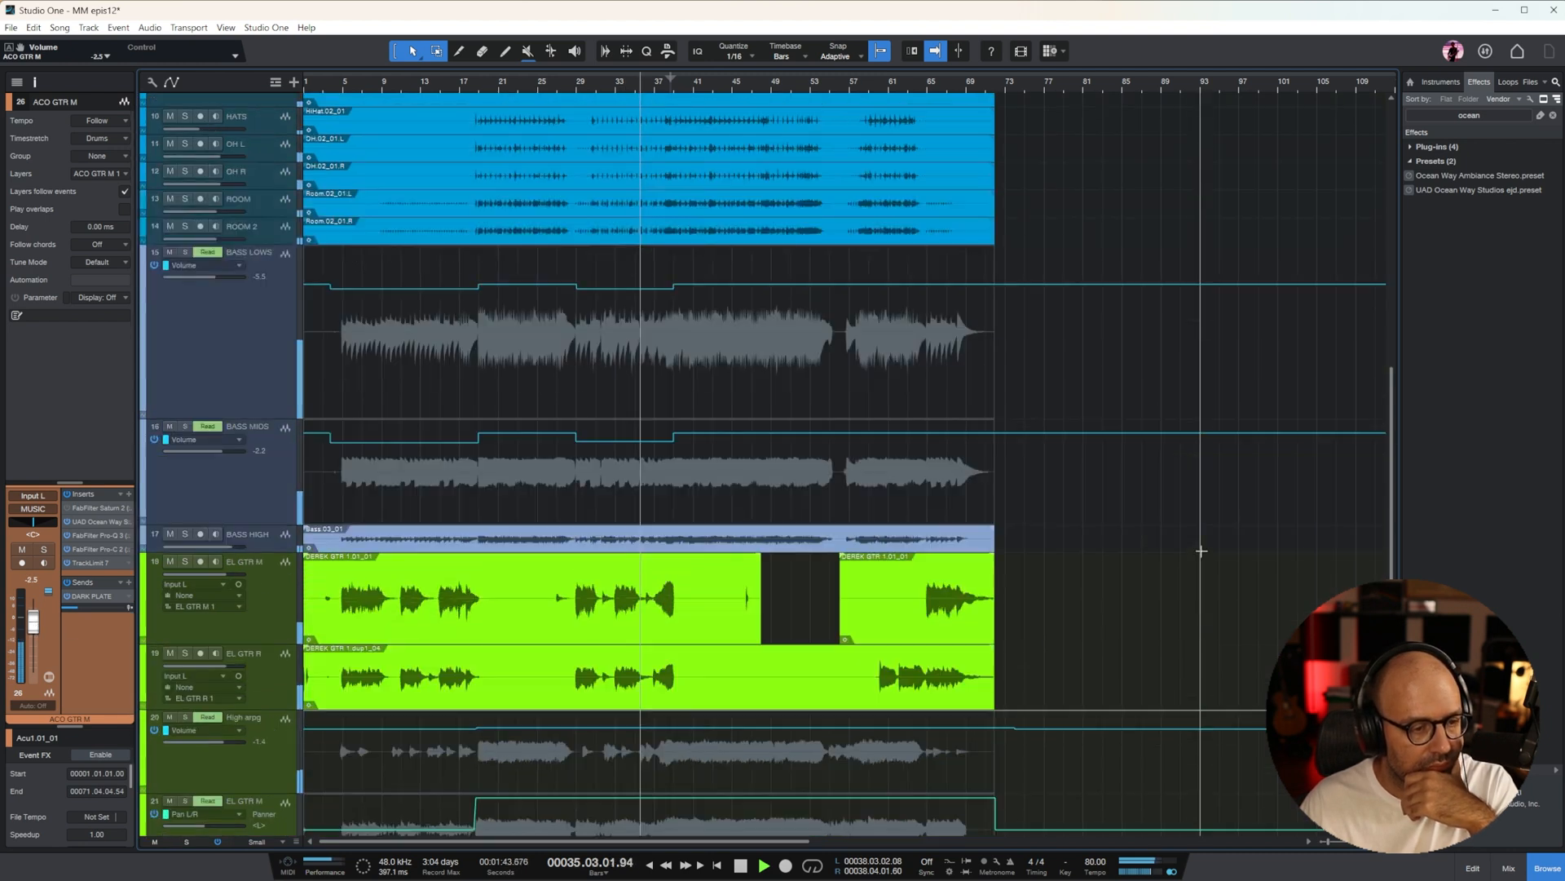
drag(624, 447, 633, 480)
key(ctrl+z)
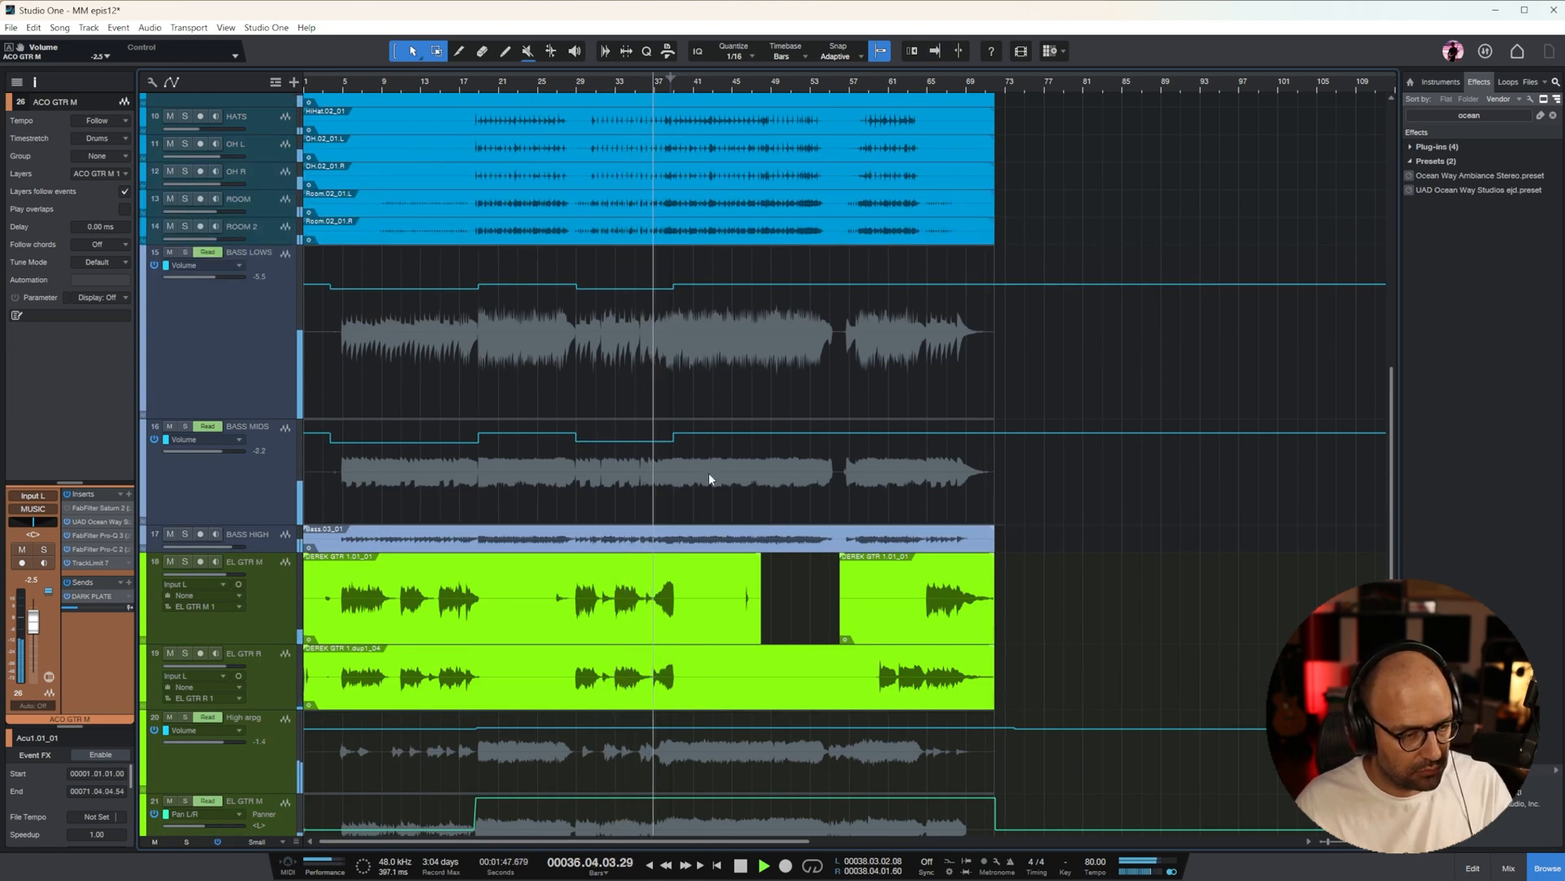
drag(624, 427, 624, 432)
Replace the BASS MIDS volume jump at bar 39 with a curved rise starting between bars 38 and 39, and play it back
key(e)
key(e)
key(e)
key(e)
key(e)
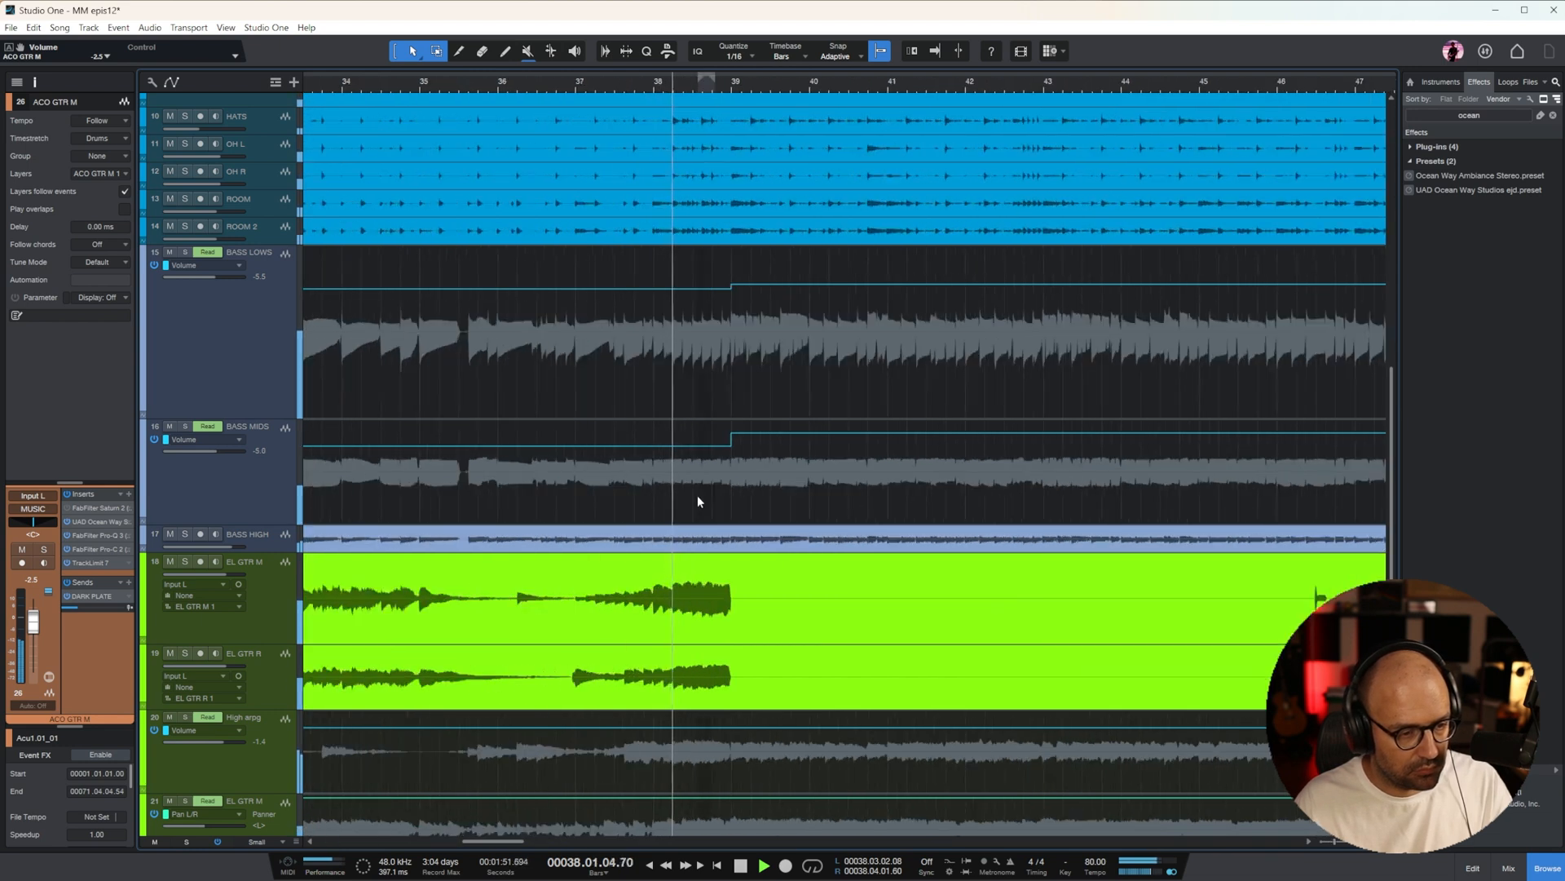
click(708, 454)
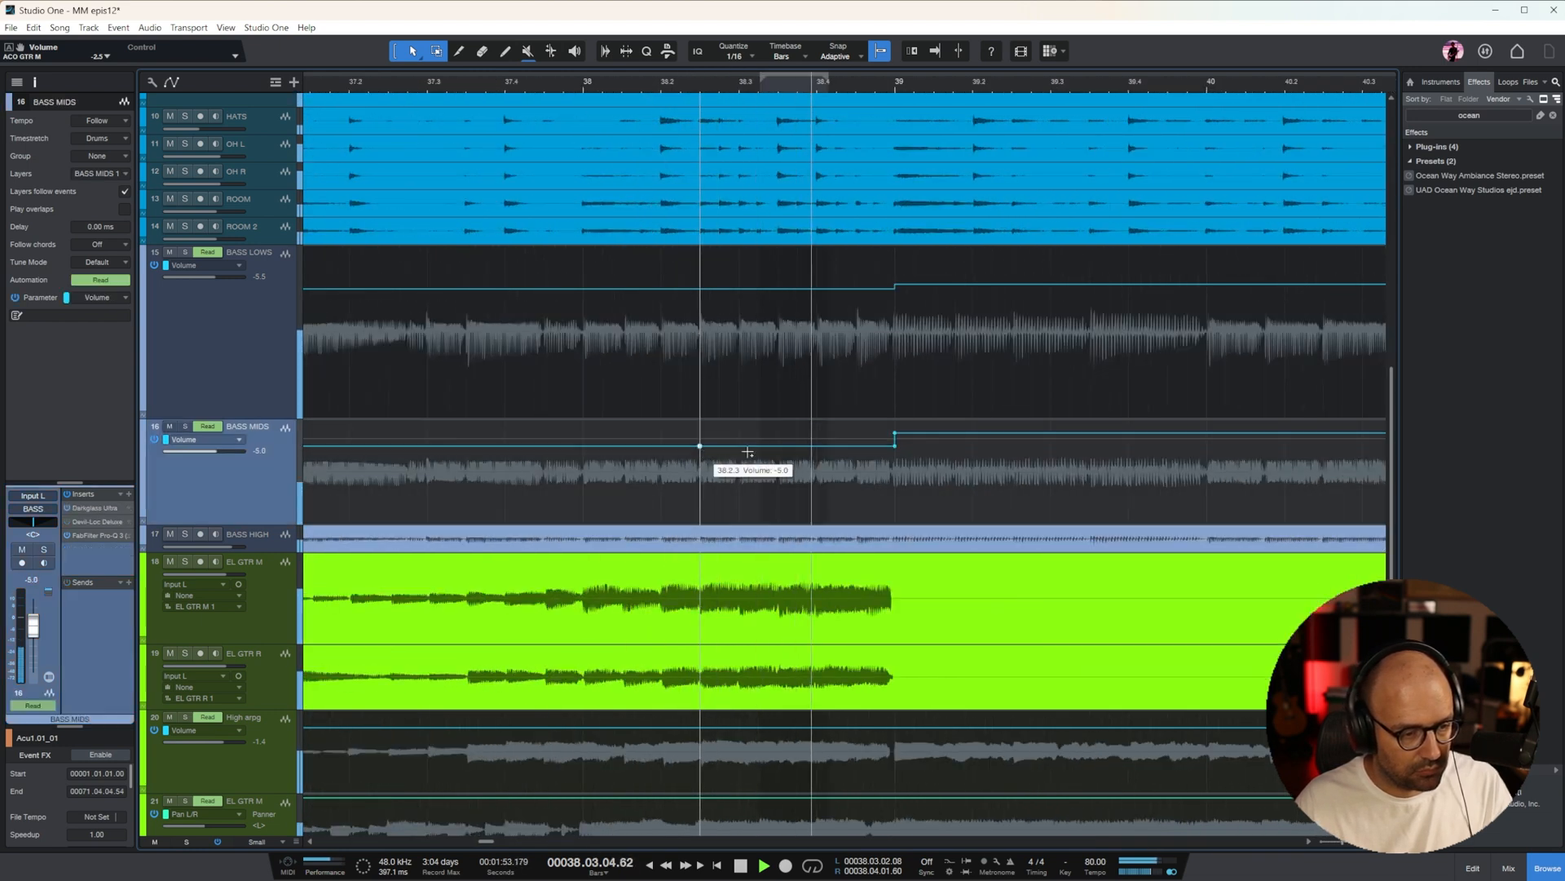
click(894, 447)
key(Delete)
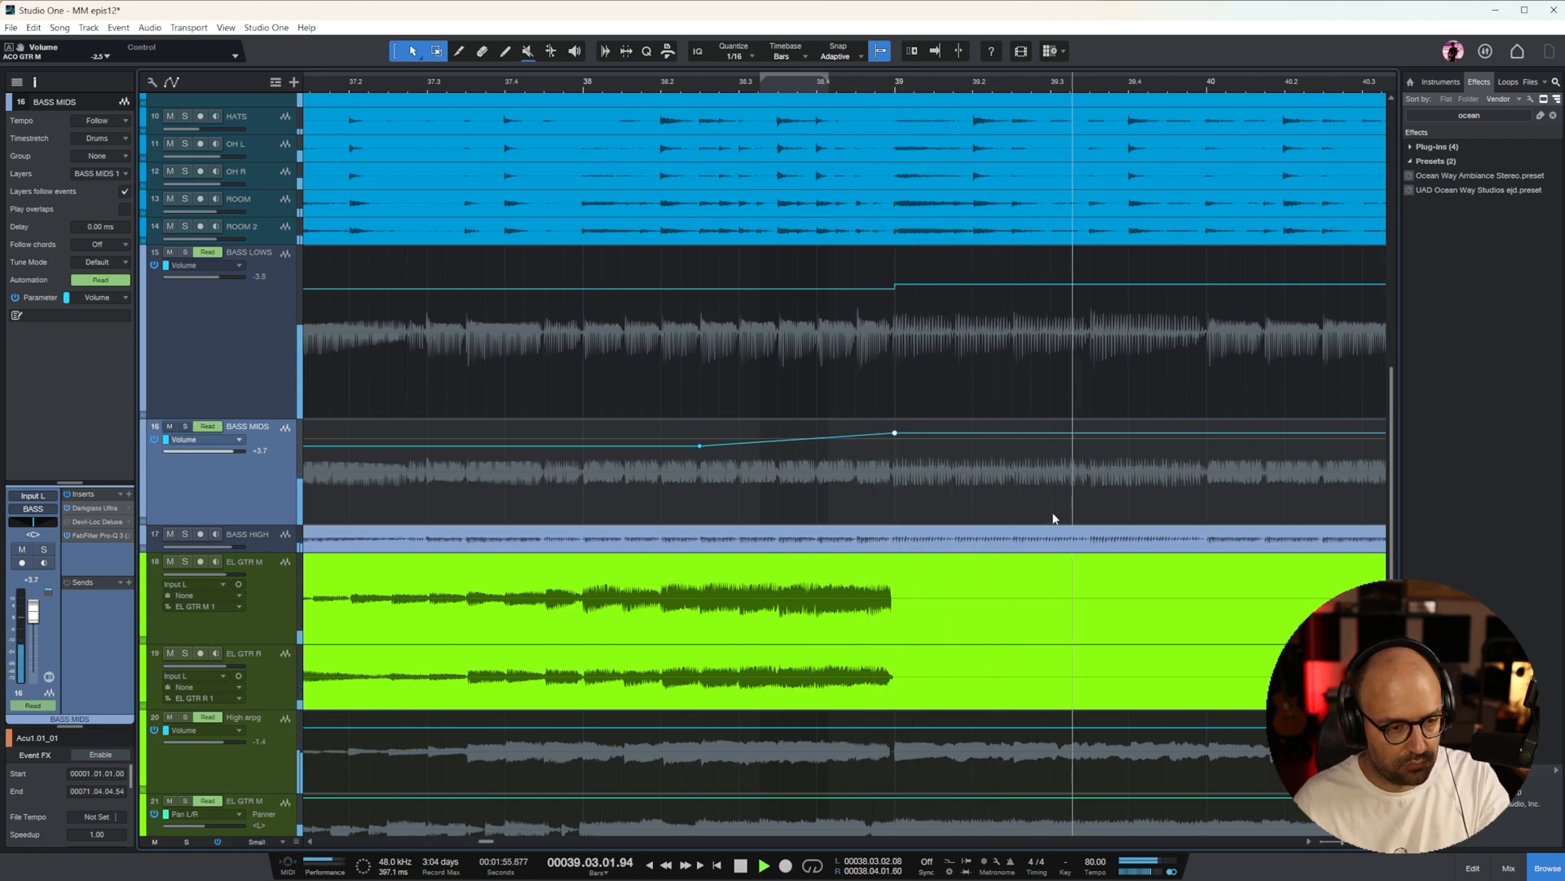
key(space)
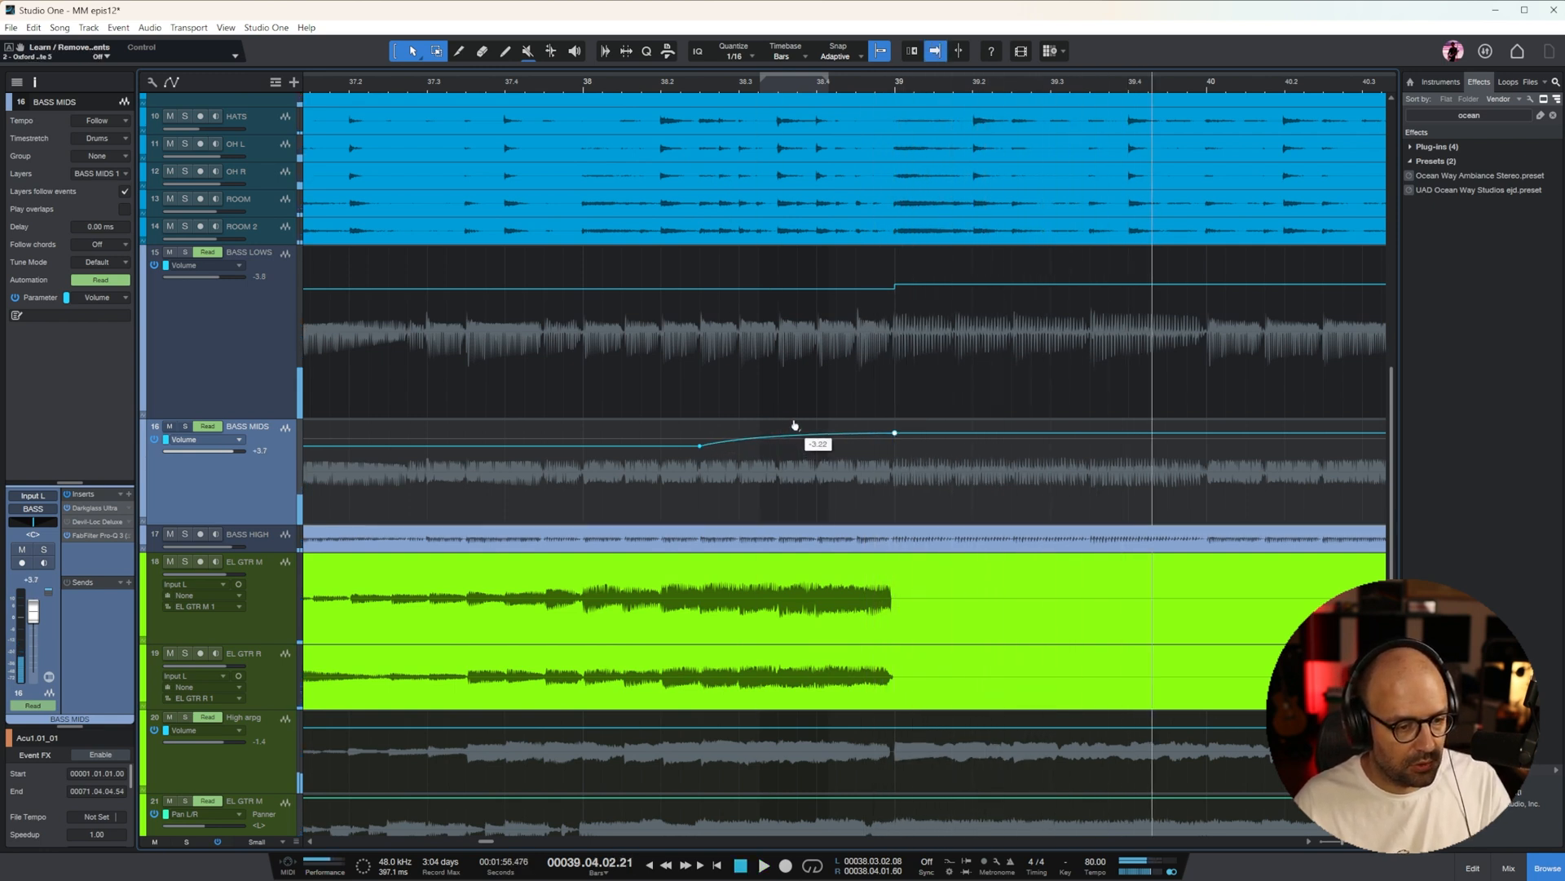
key(w)
key(w)
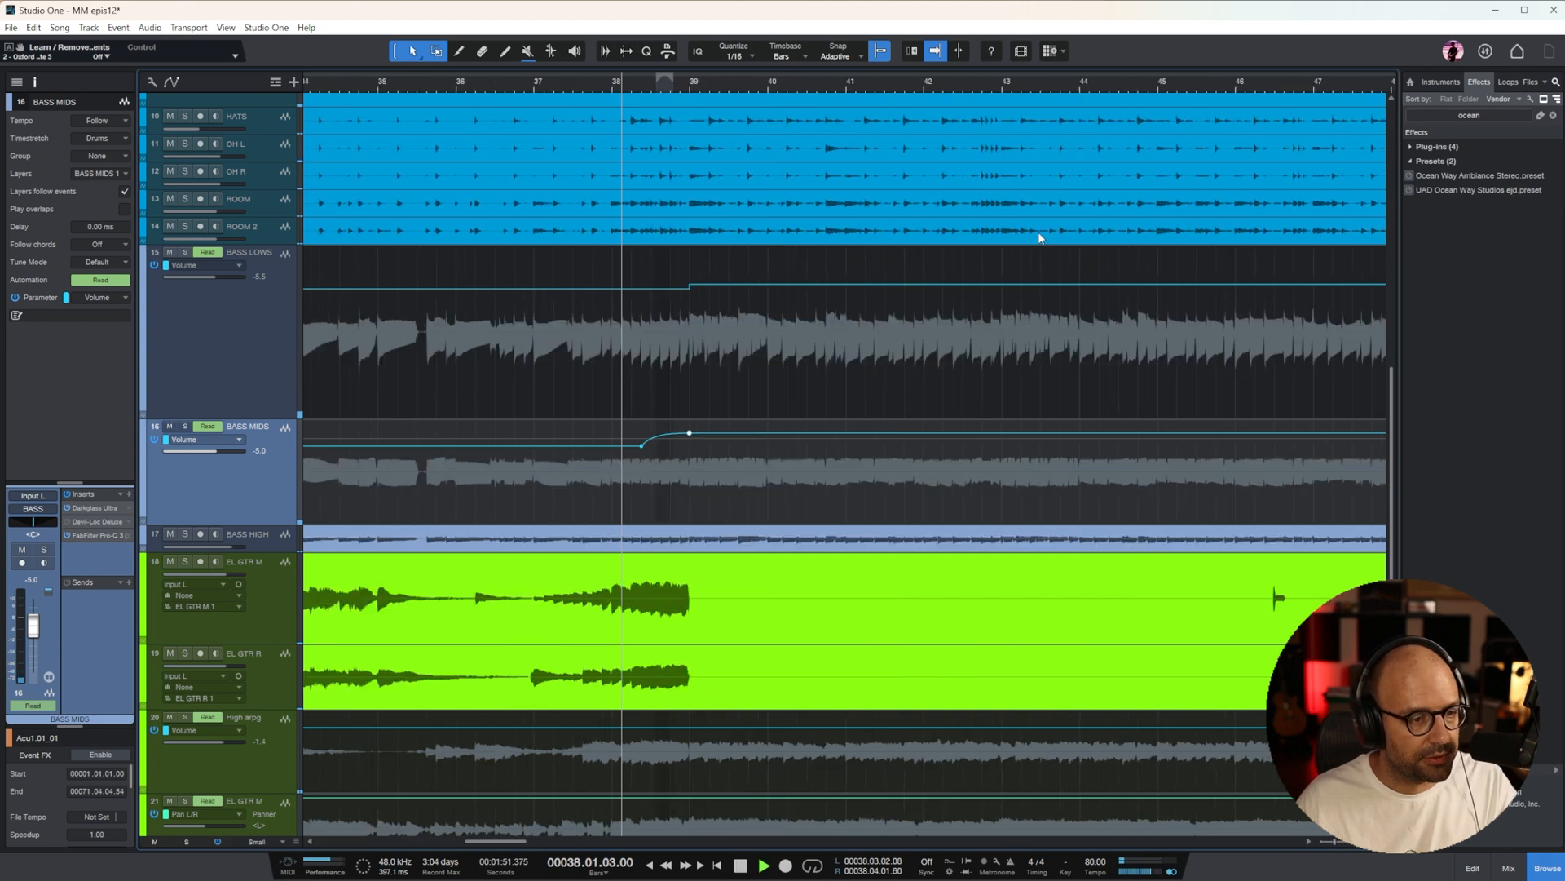
key(space)
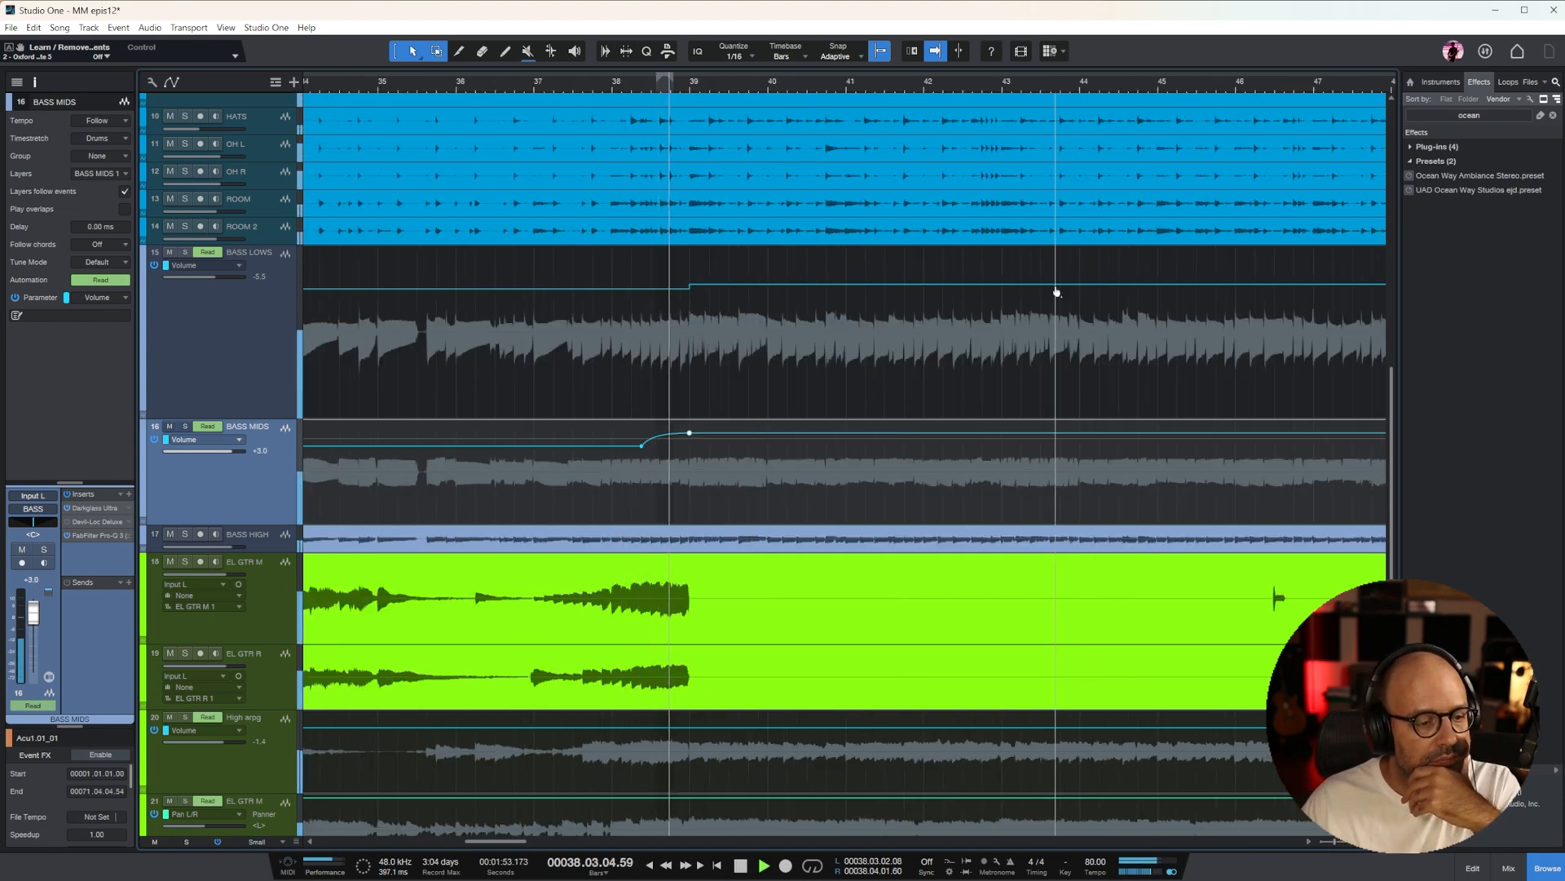
Adjust the High Freq Trim in the Tape plug-in on the MIX BUS, then return to the full arrangement
scroll(1143, 388, down, 5)
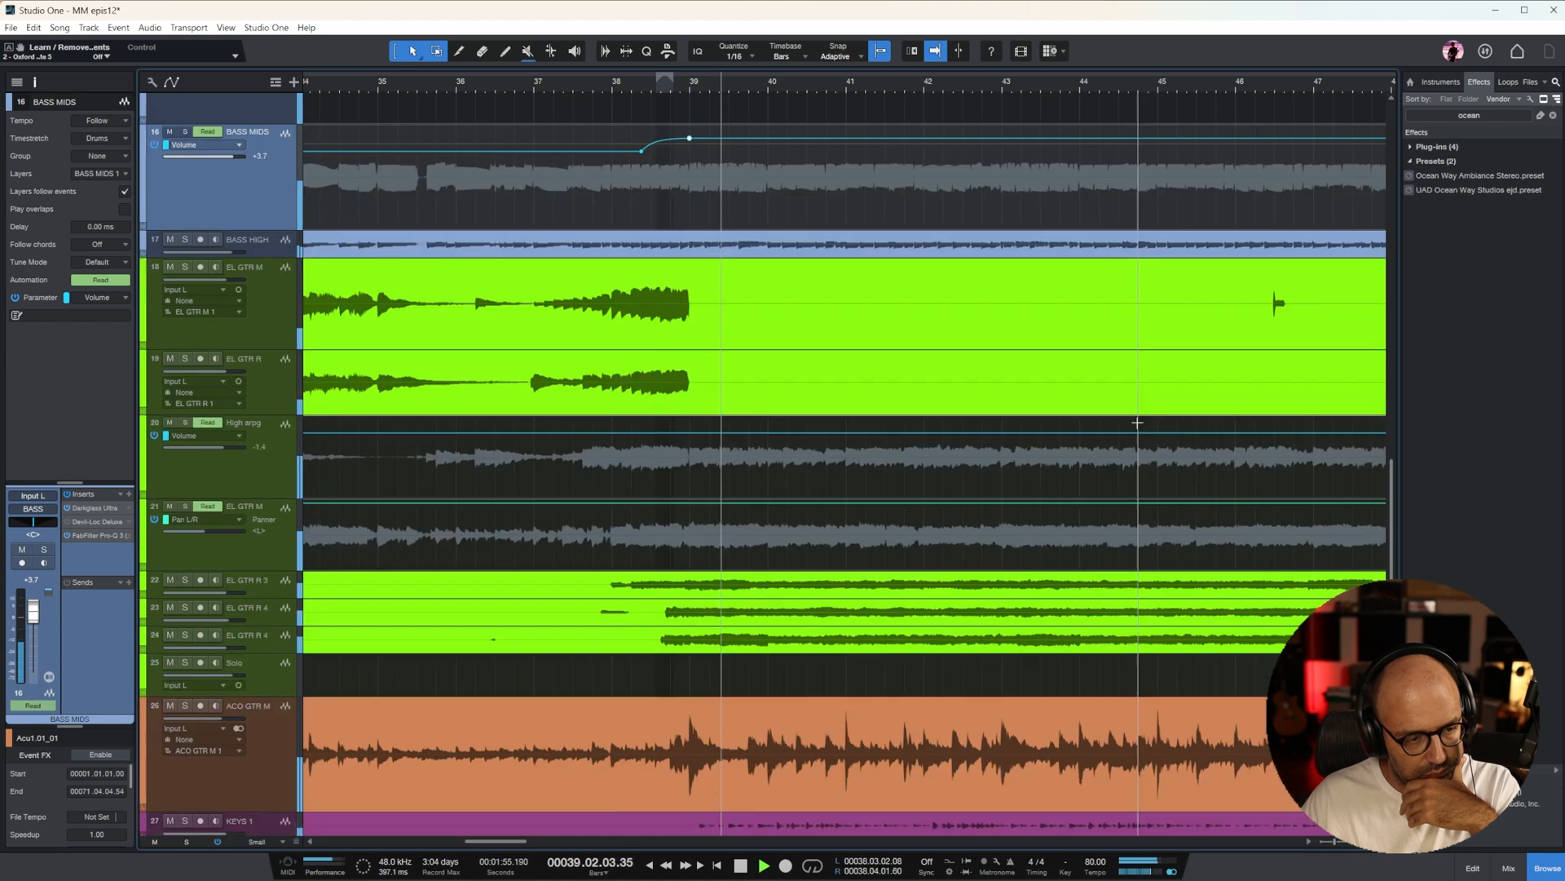
scroll(1135, 427, down, 5)
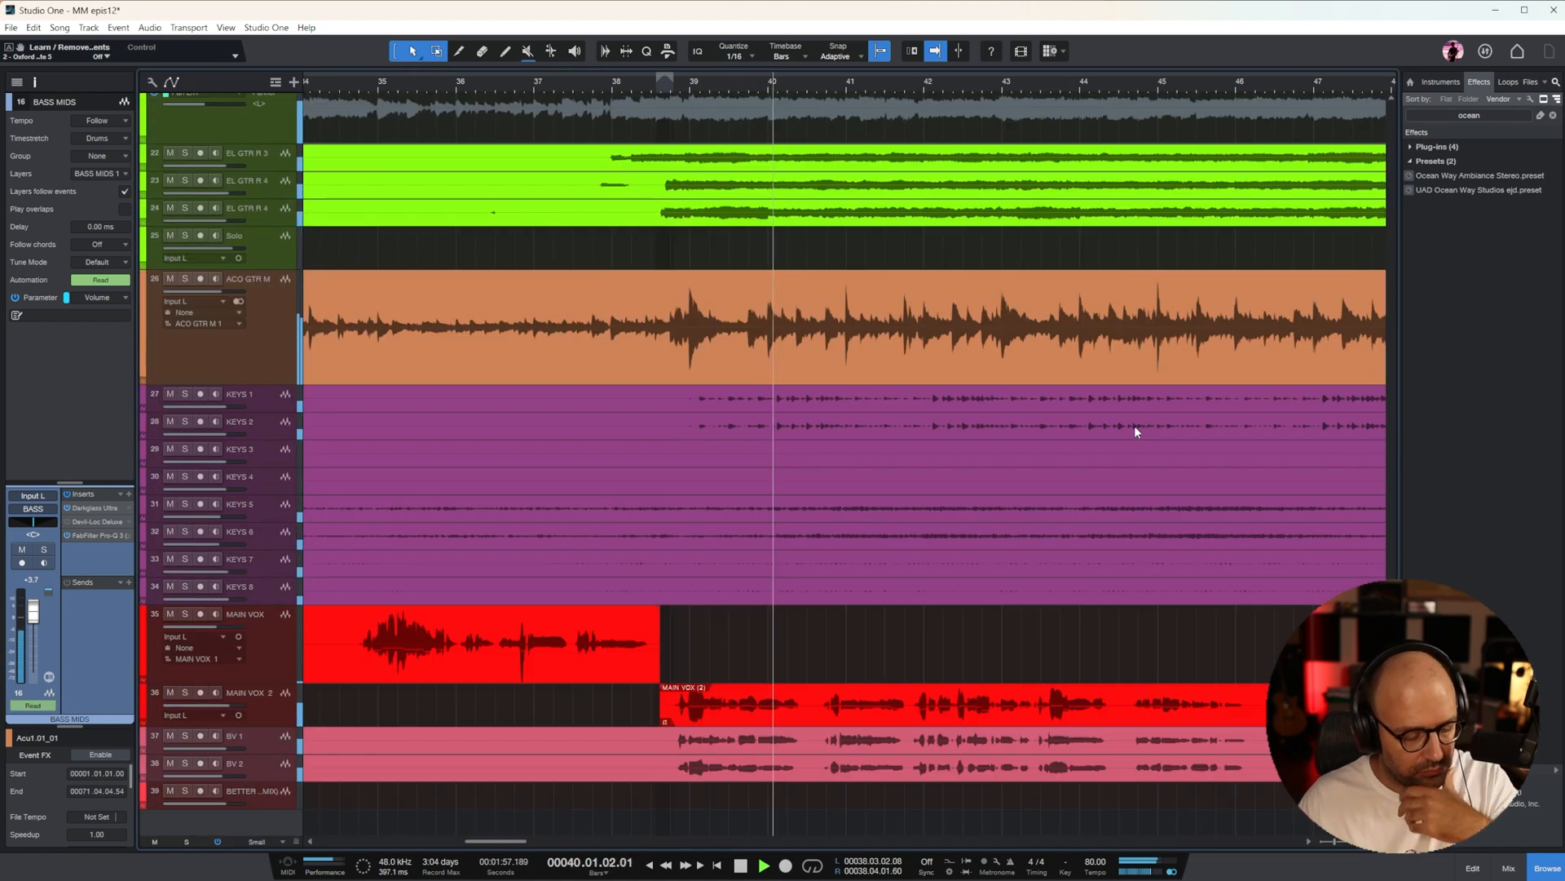
key(w)
key(w)
key(e)
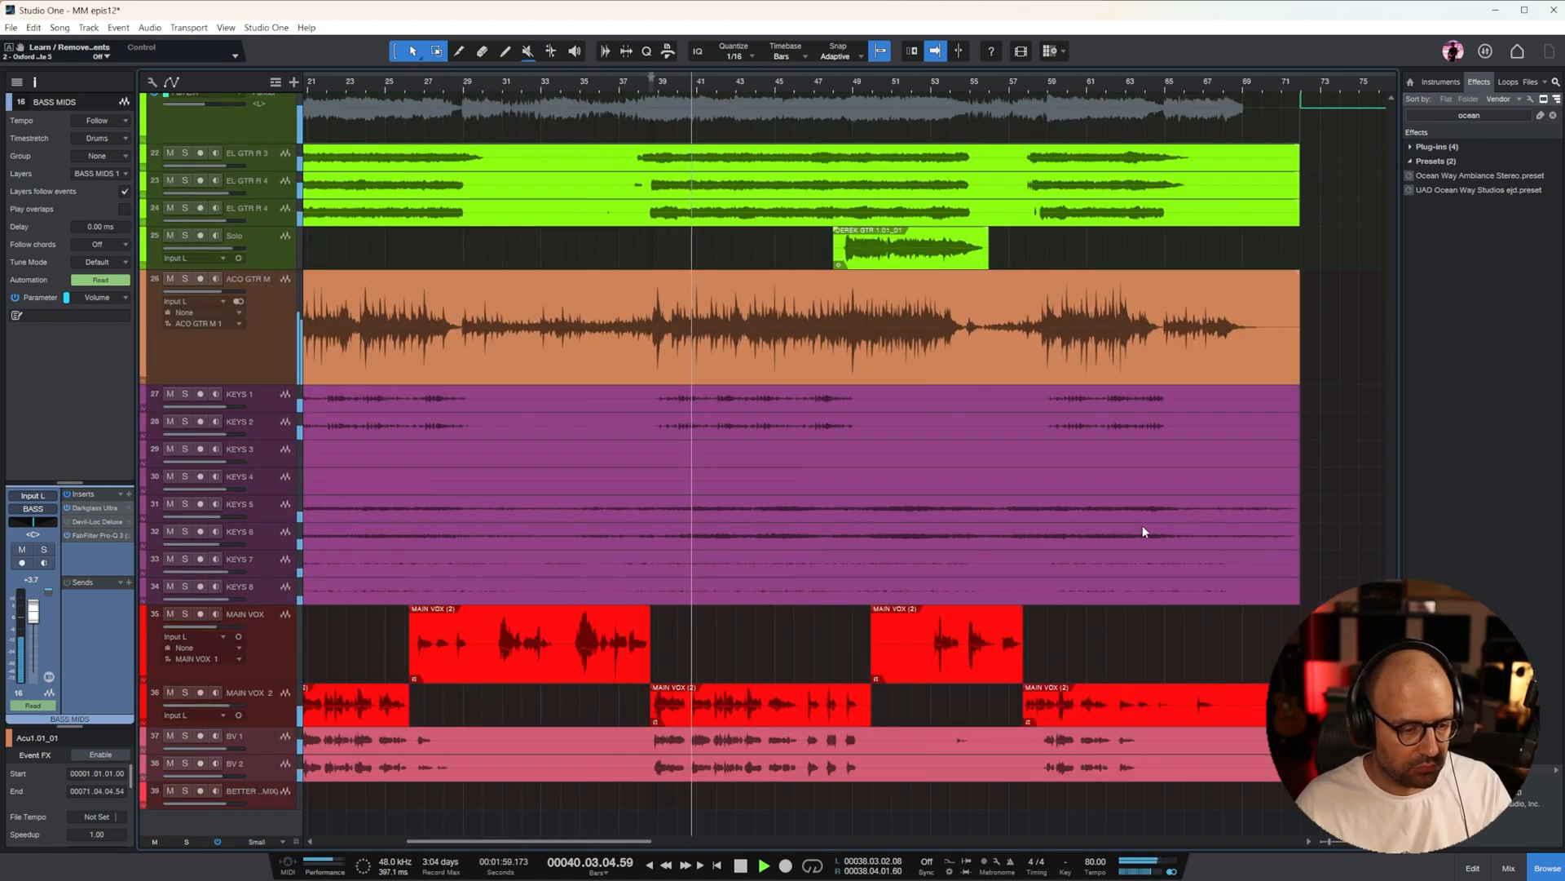
key(w)
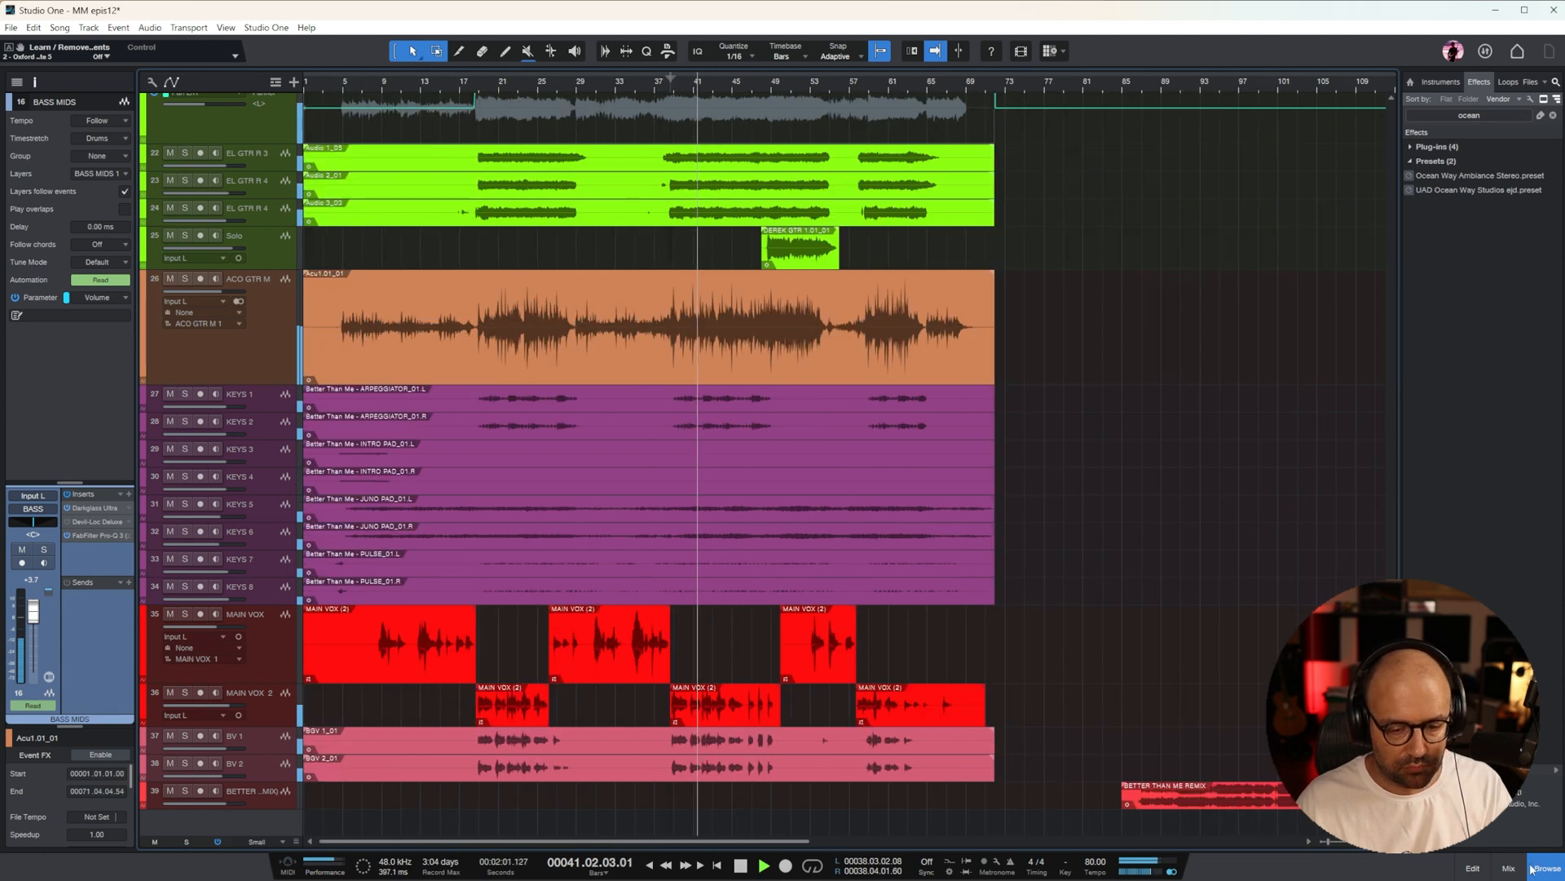
key(F3)
drag(824, 841, 1229, 841)
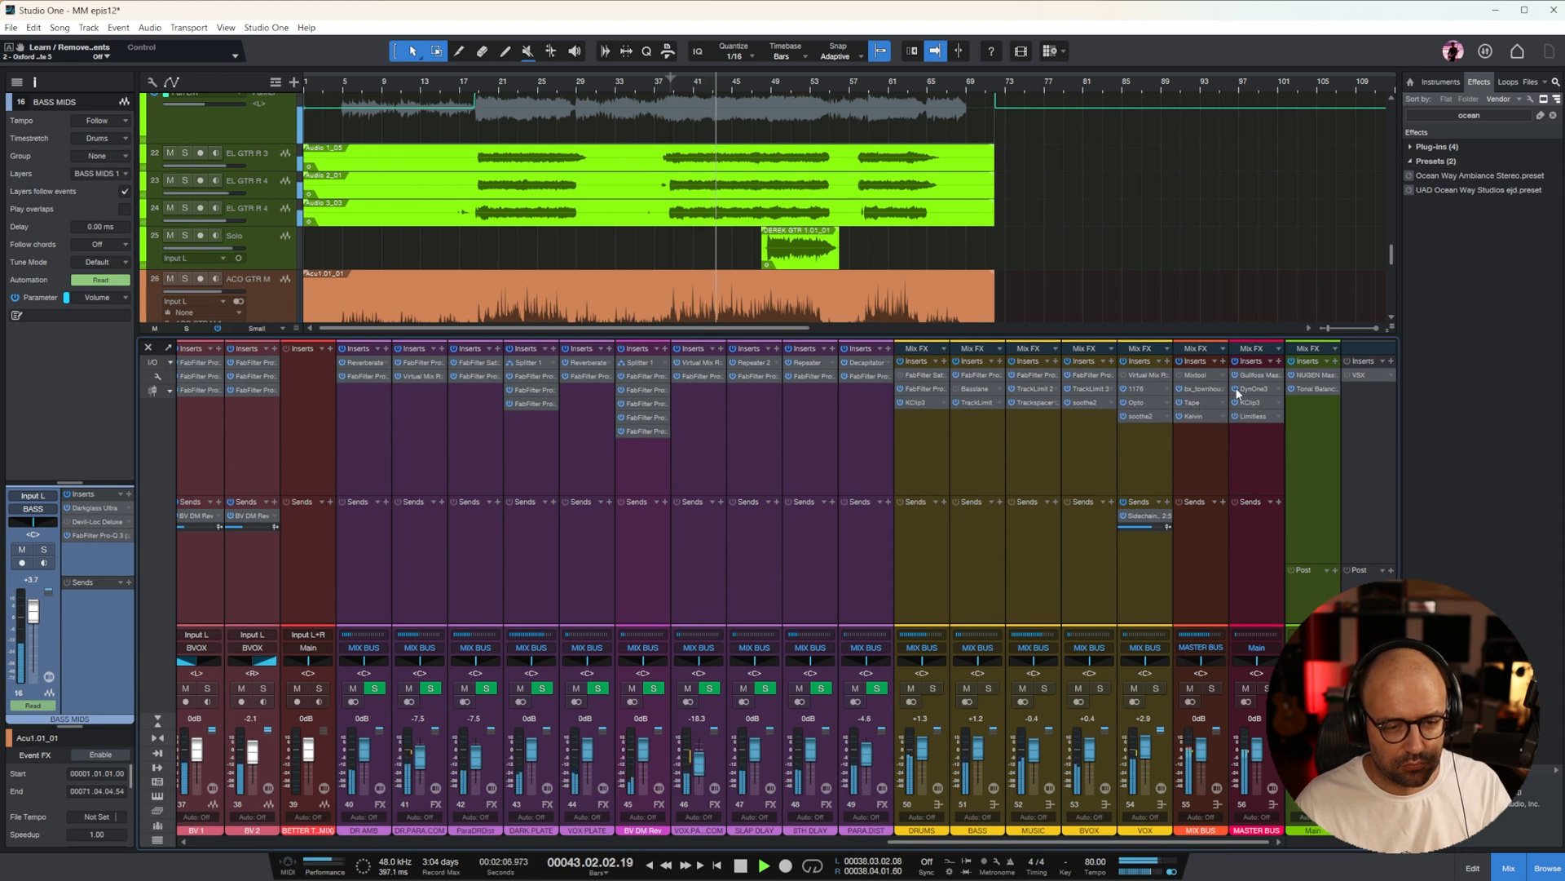
click(1192, 402)
drag(694, 631, 695, 623)
click(843, 357)
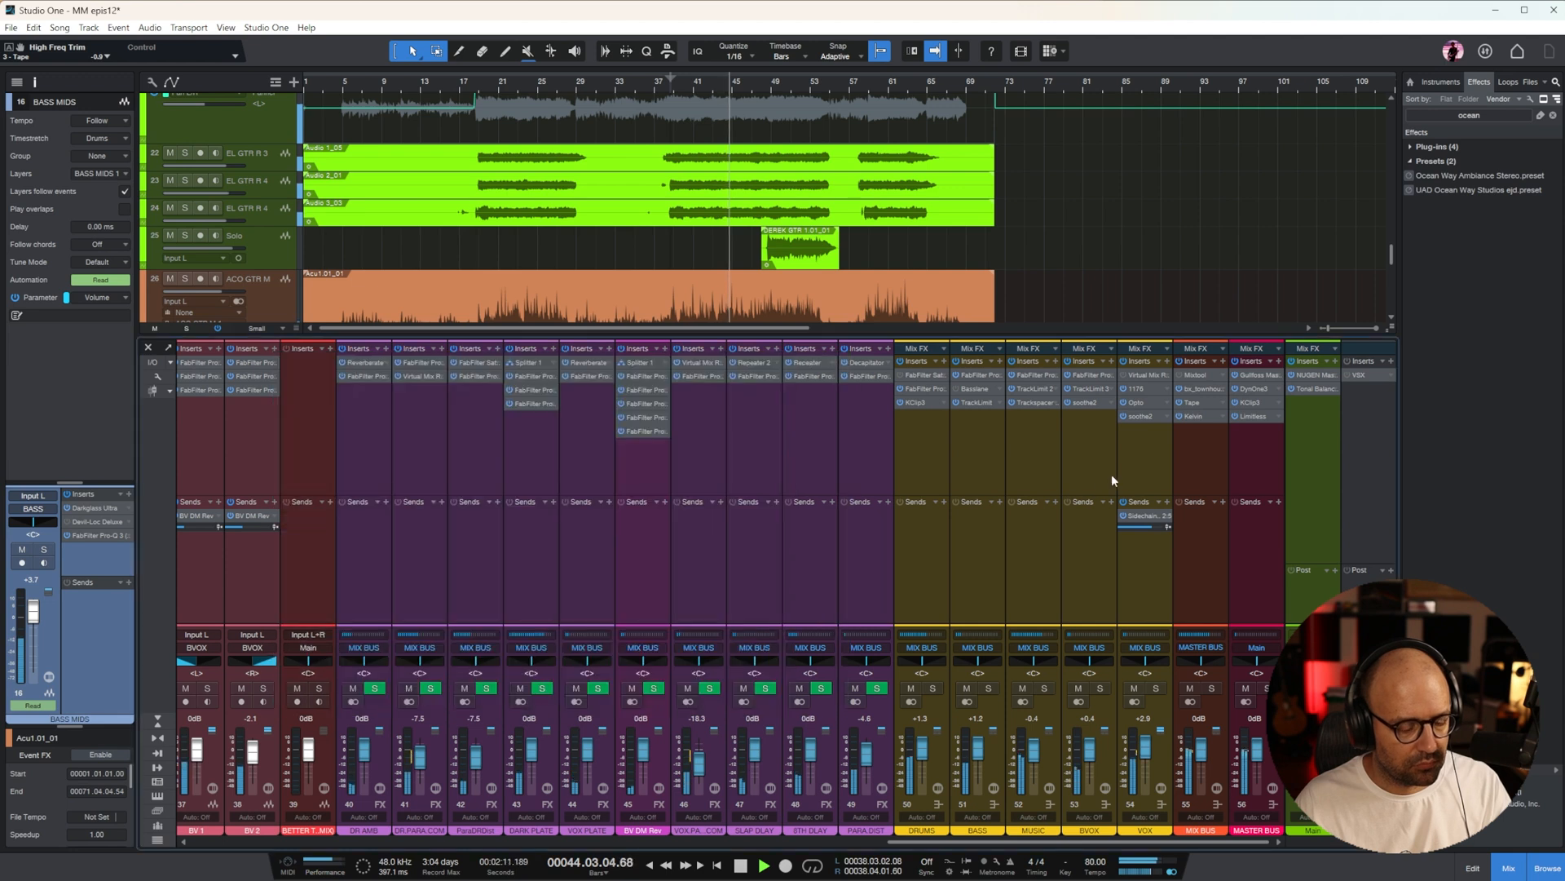
click(1510, 871)
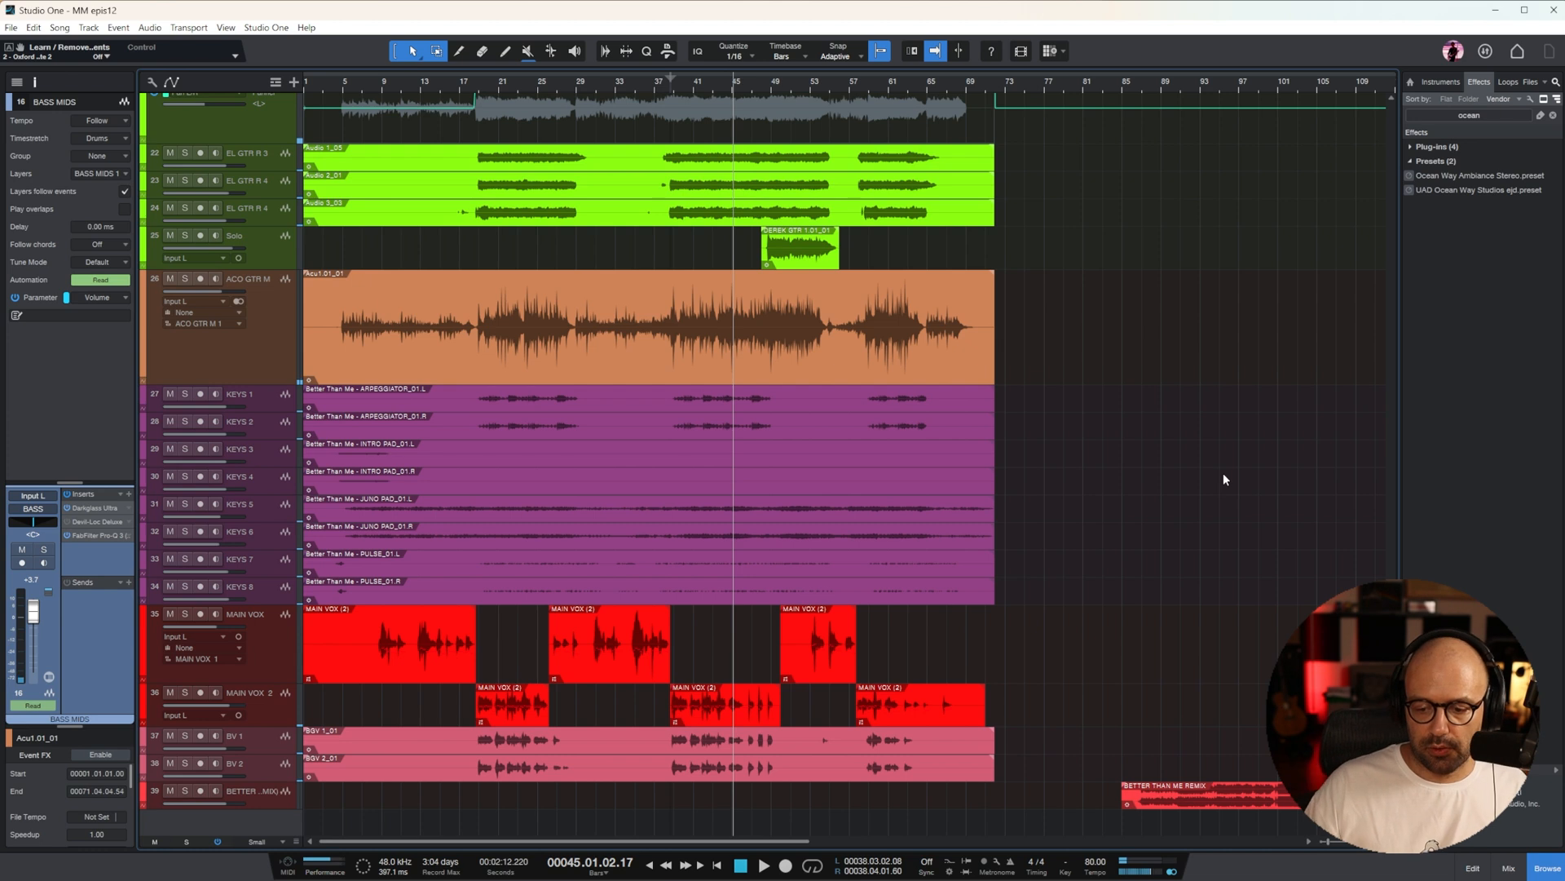
Move the BETTER THAN ME REMIX reference clip from beyond the song's end so that it starts at bar 4
drag(1262, 799, 450, 806)
click(1189, 652)
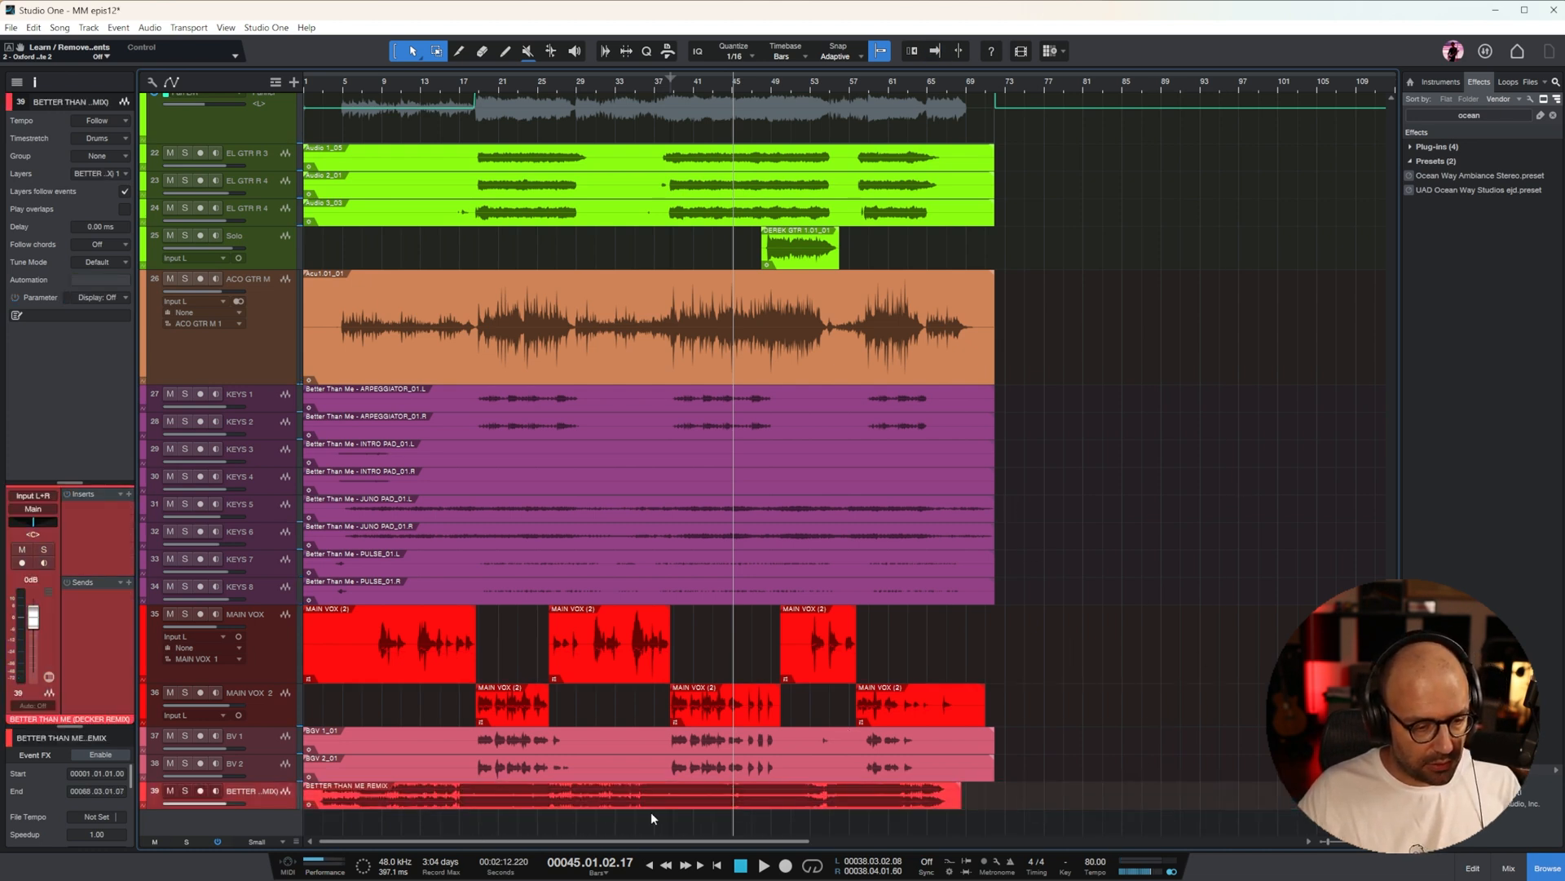
click(840, 89)
key(e)
key(e)
key(e)
key(w)
drag(894, 816, 1034, 807)
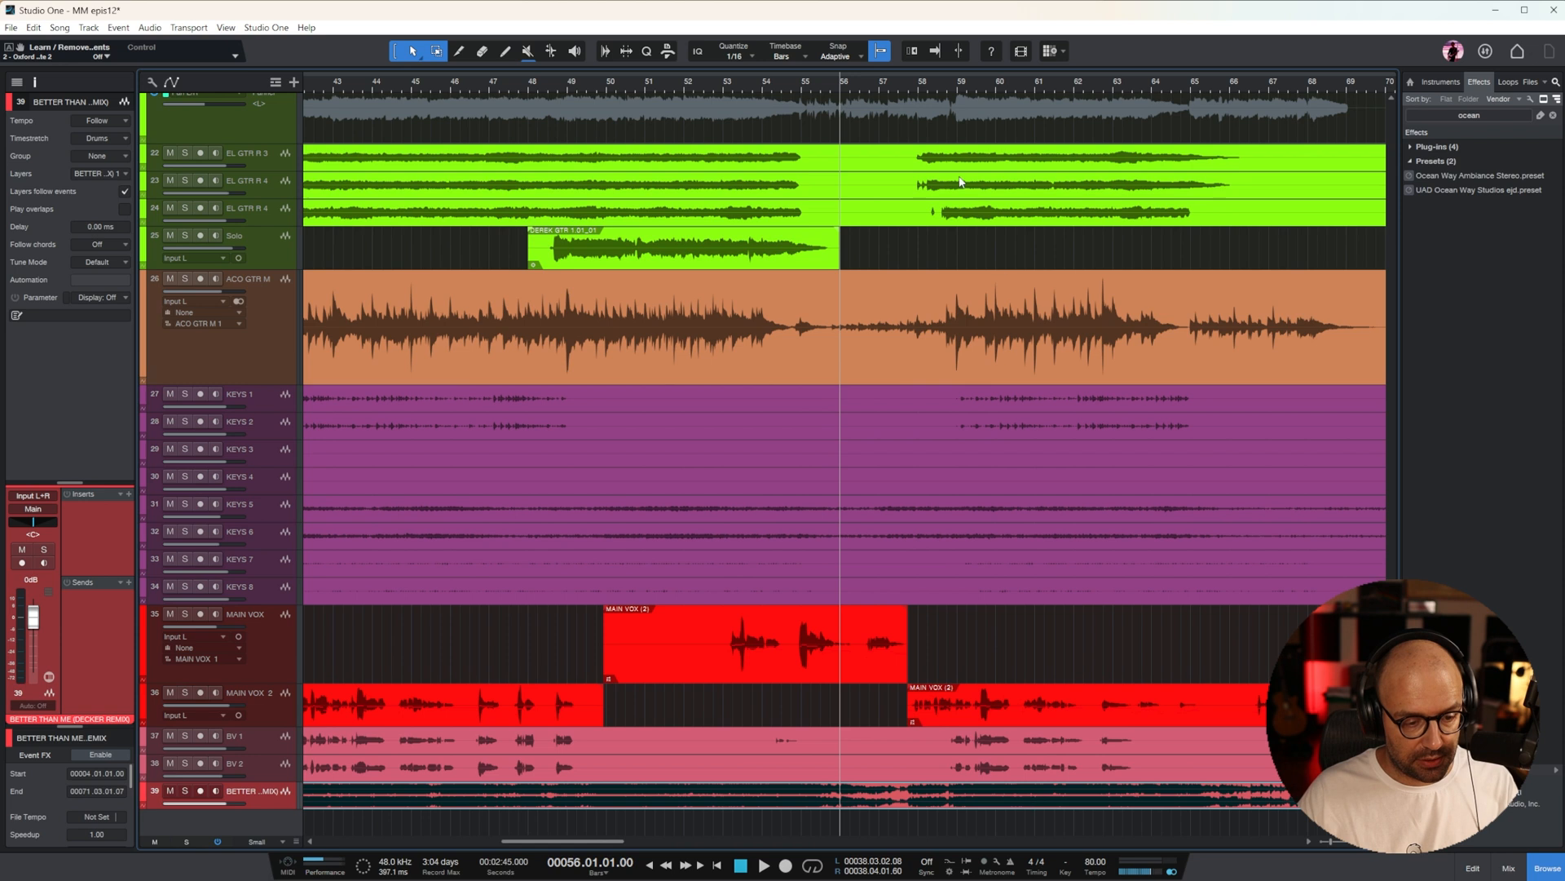
key(w)
key(w)
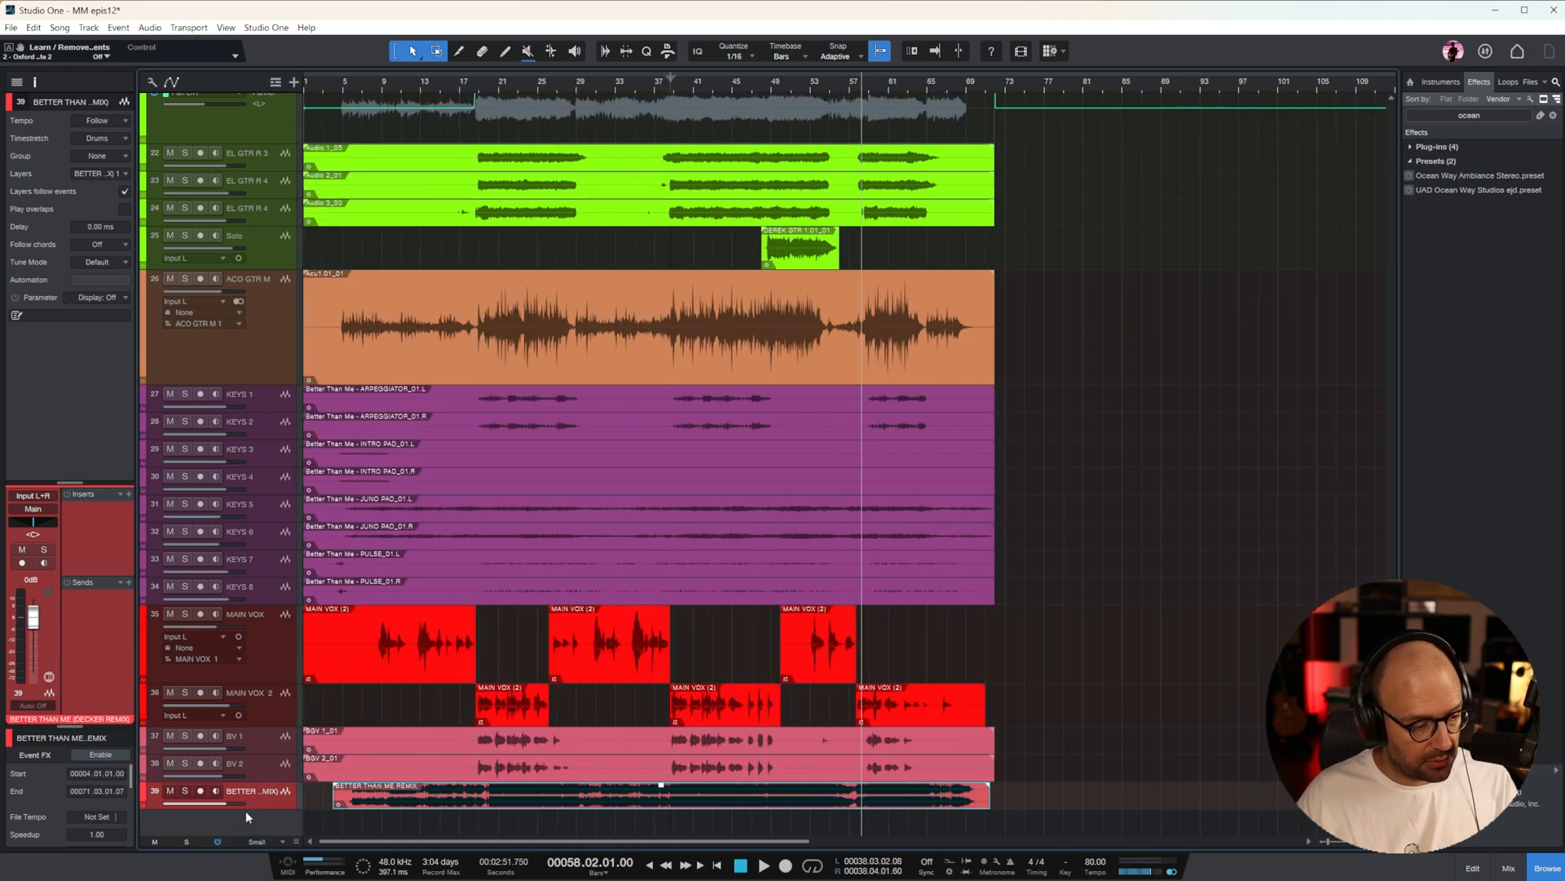
Enlarge the remix reference track and place the playback cursor at bar 59 to compare its waveform with the drums
drag(272, 808, 274, 866)
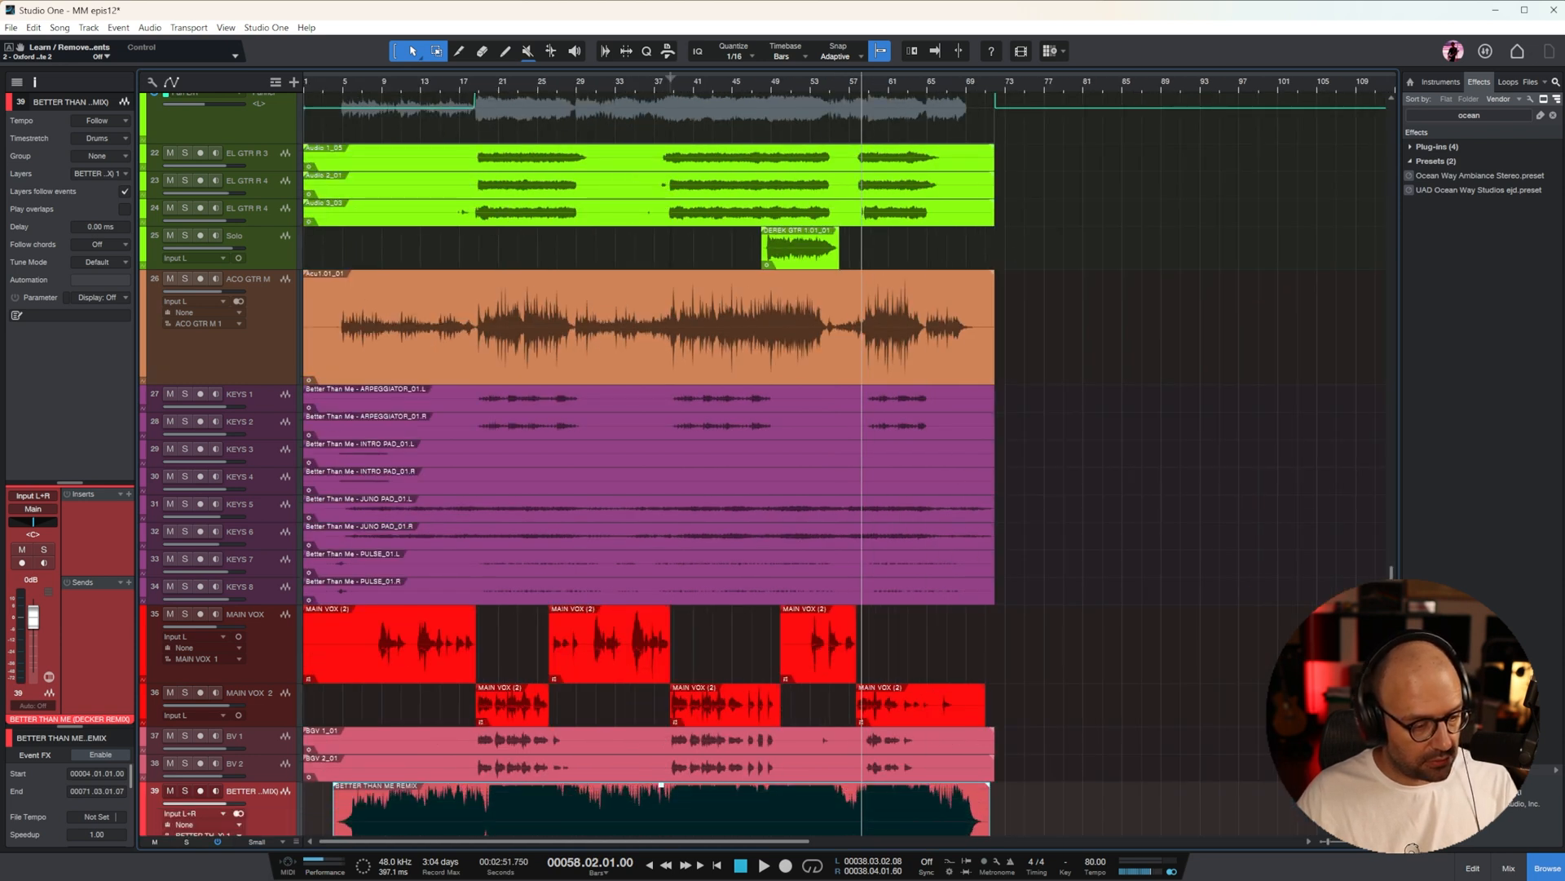
scroll(1182, 626, down, 3)
key(e)
key(e)
key(e)
key(e)
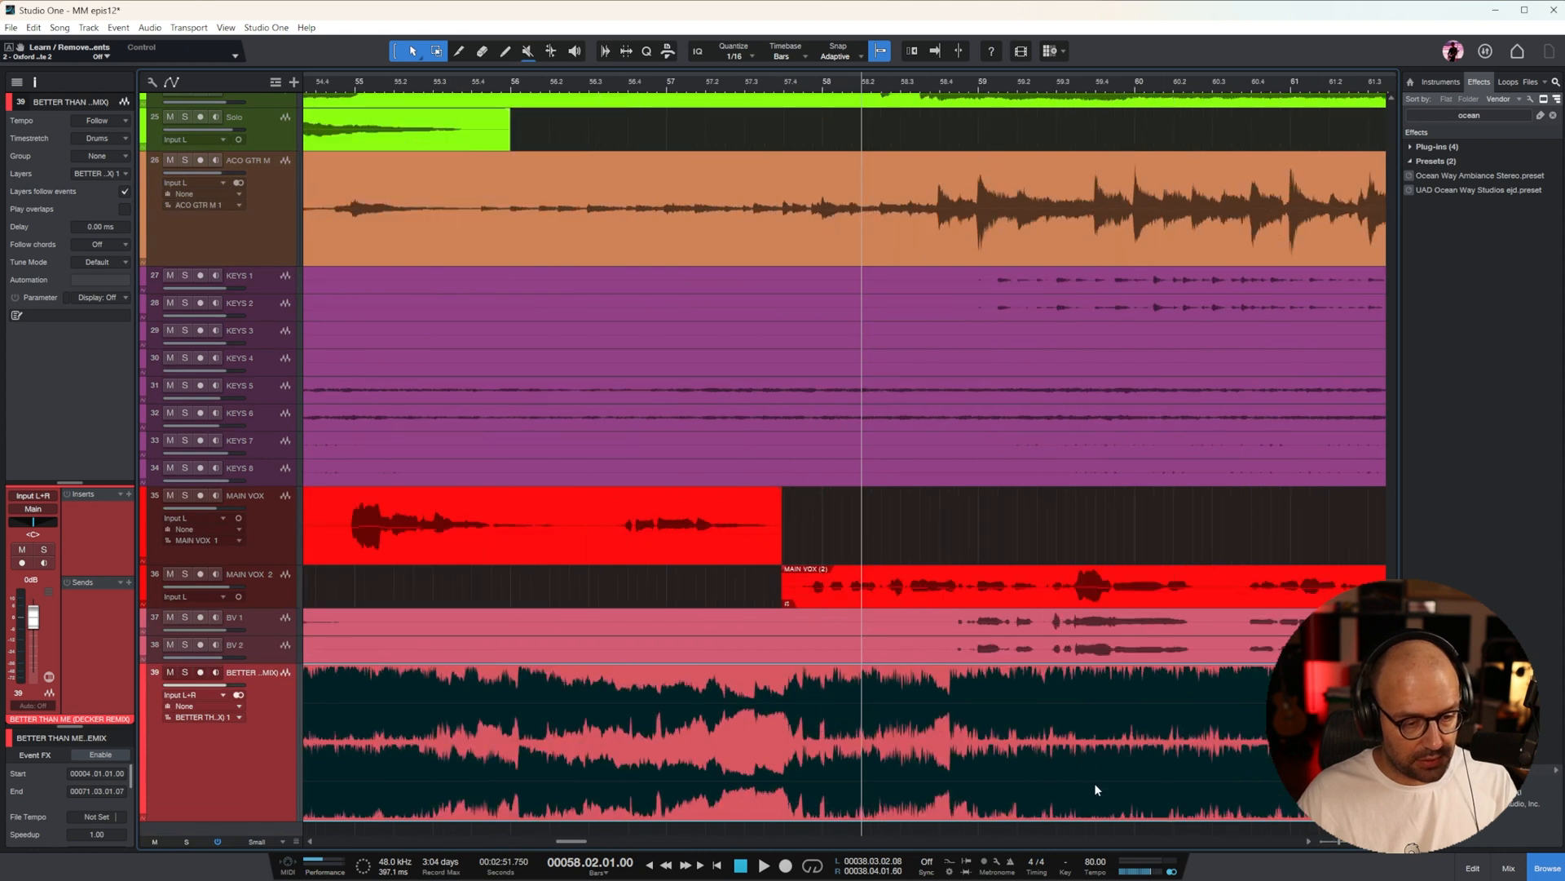
scroll(1040, 296, up, 10)
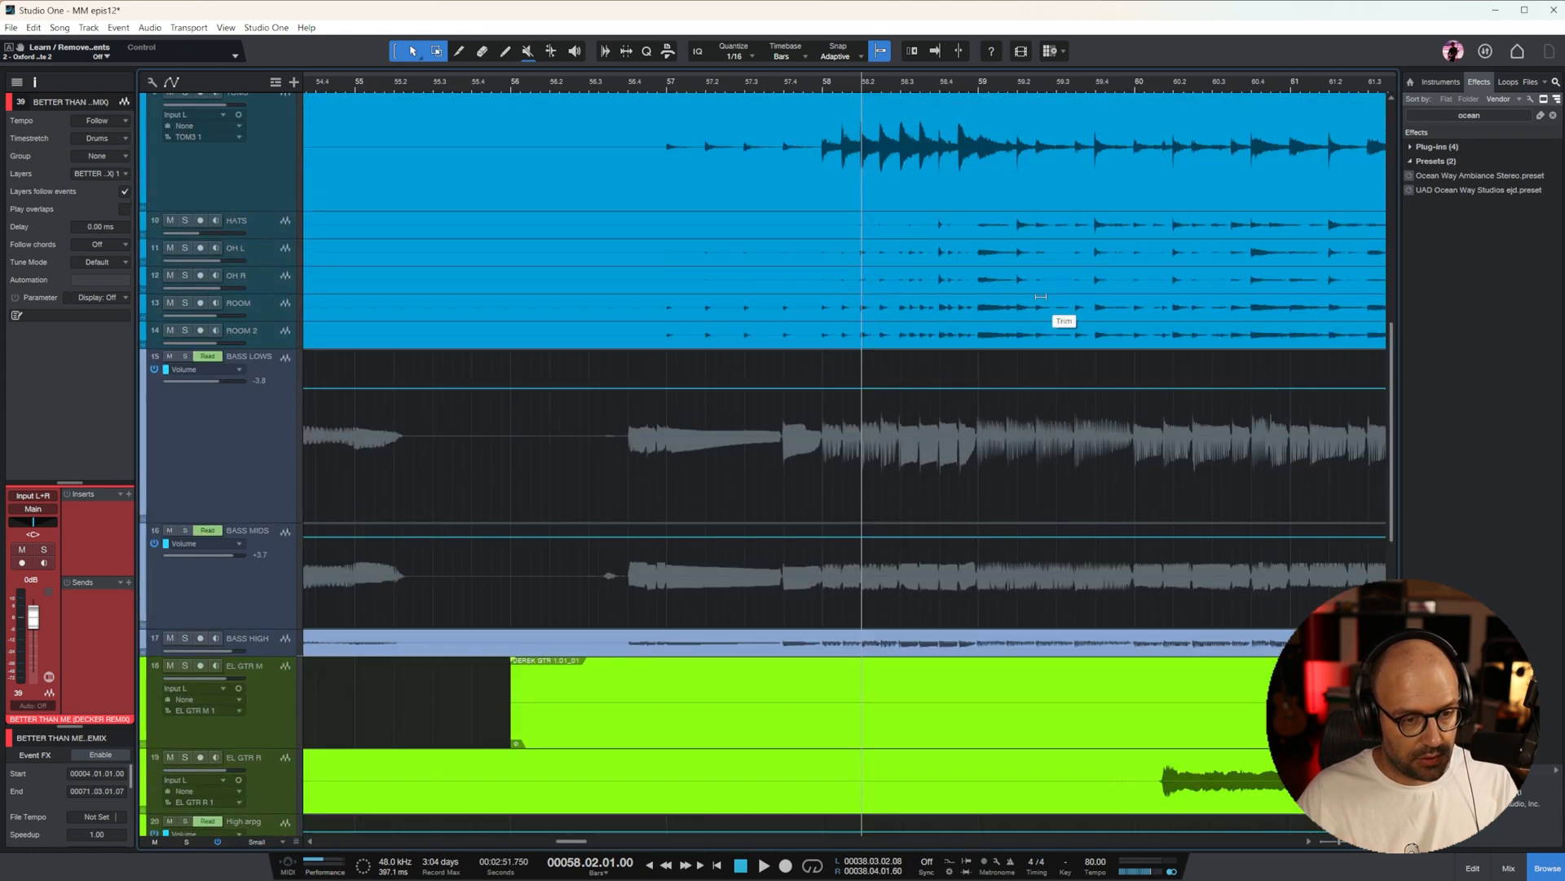
scroll(1048, 236, up, 8)
click(983, 80)
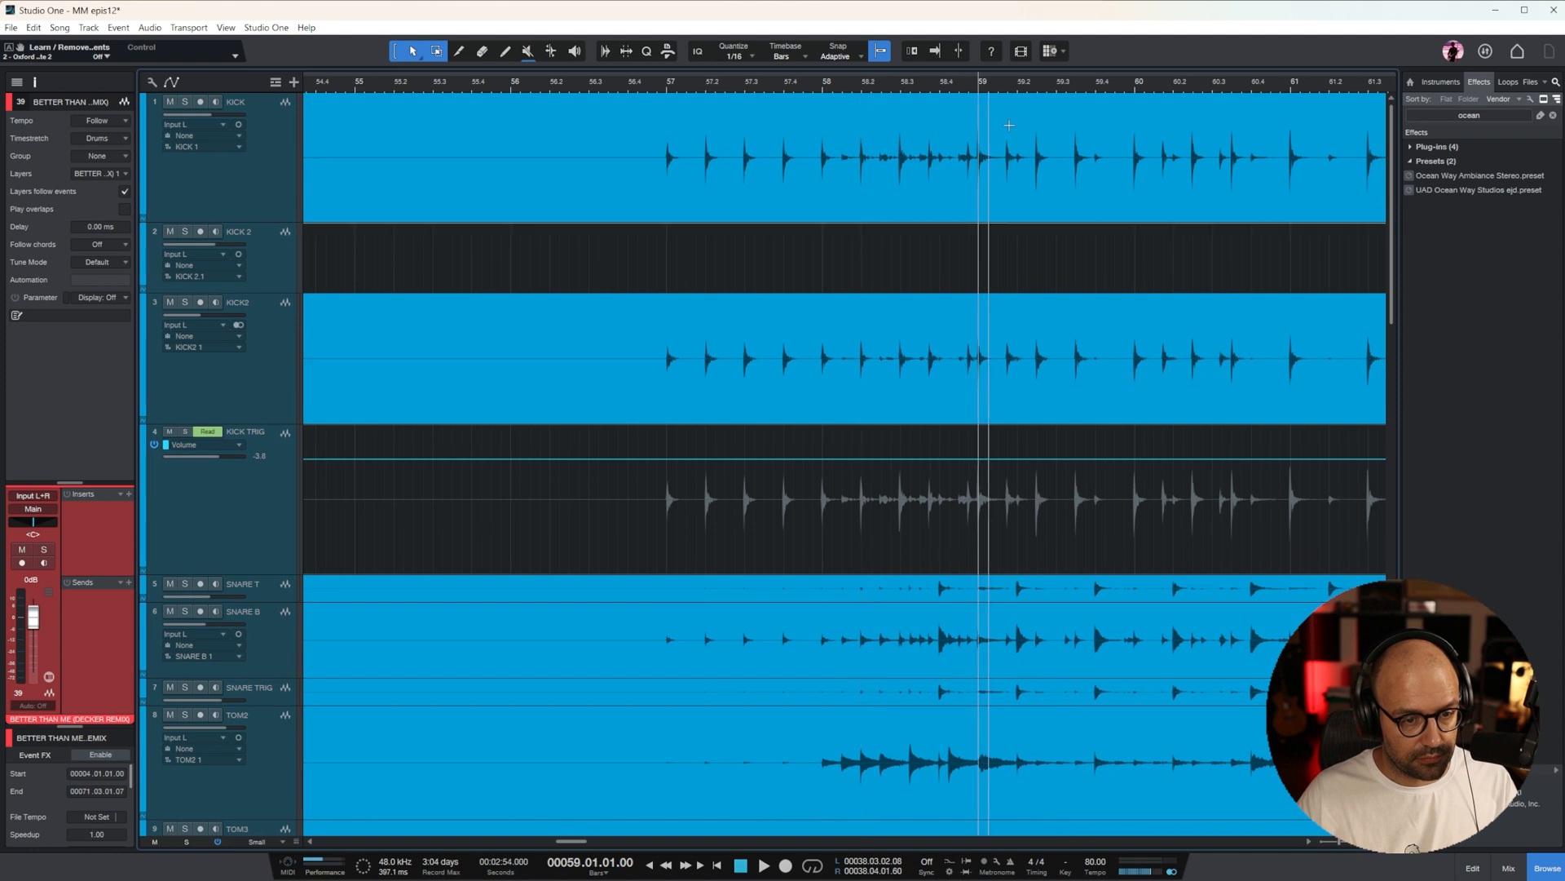
Play the mix from just before bar 57 with the remix reference, then with the remix track muted
scroll(608, 181, down, 1)
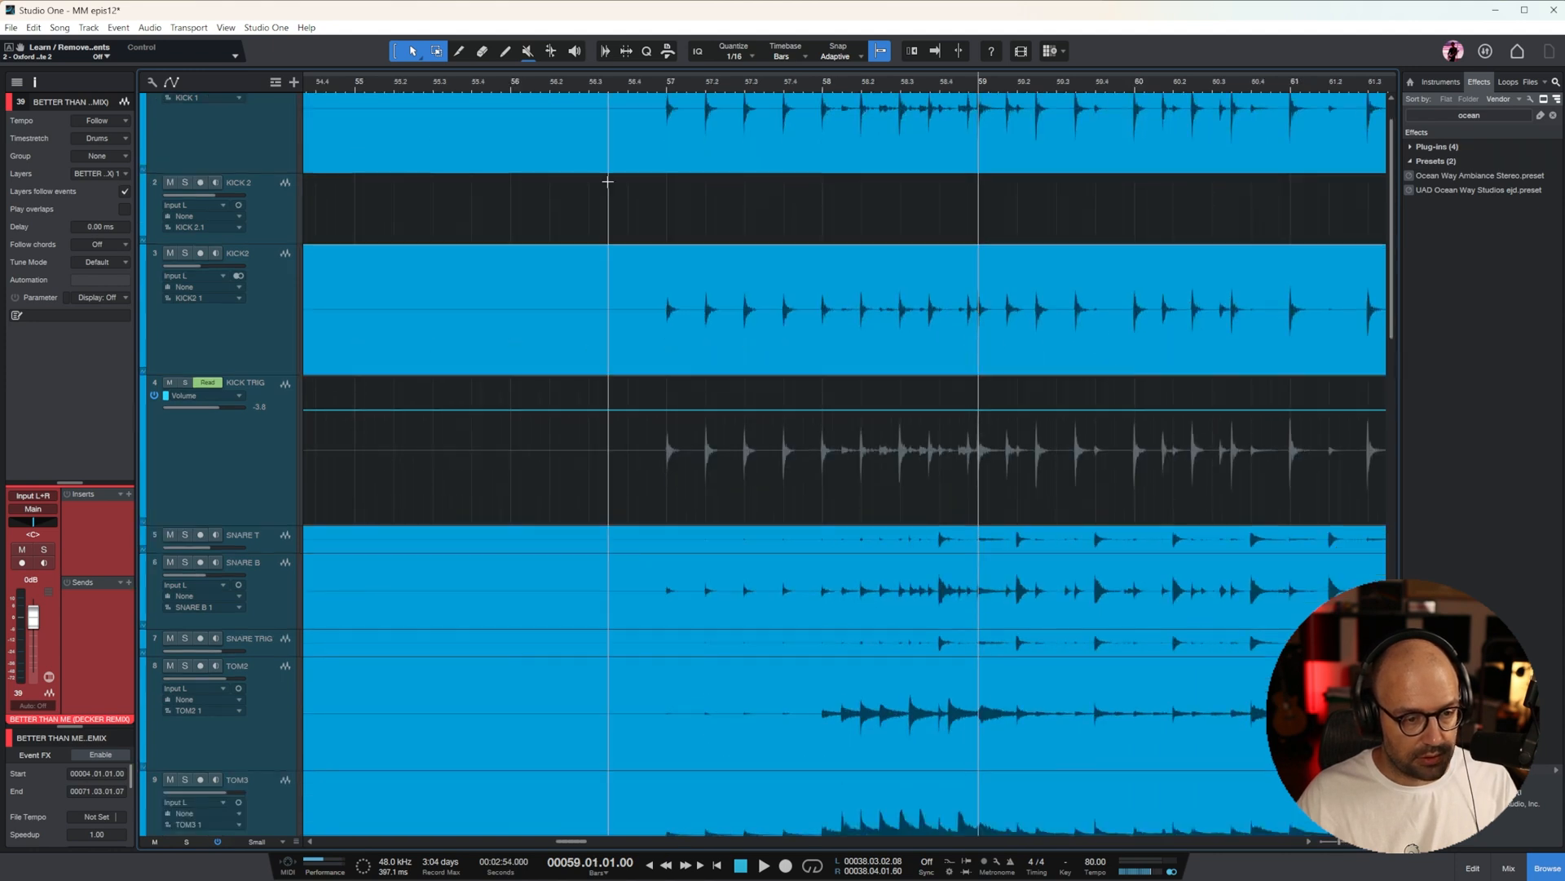
click(652, 85)
scroll(1077, 444, down, 18)
key(space)
key(space)
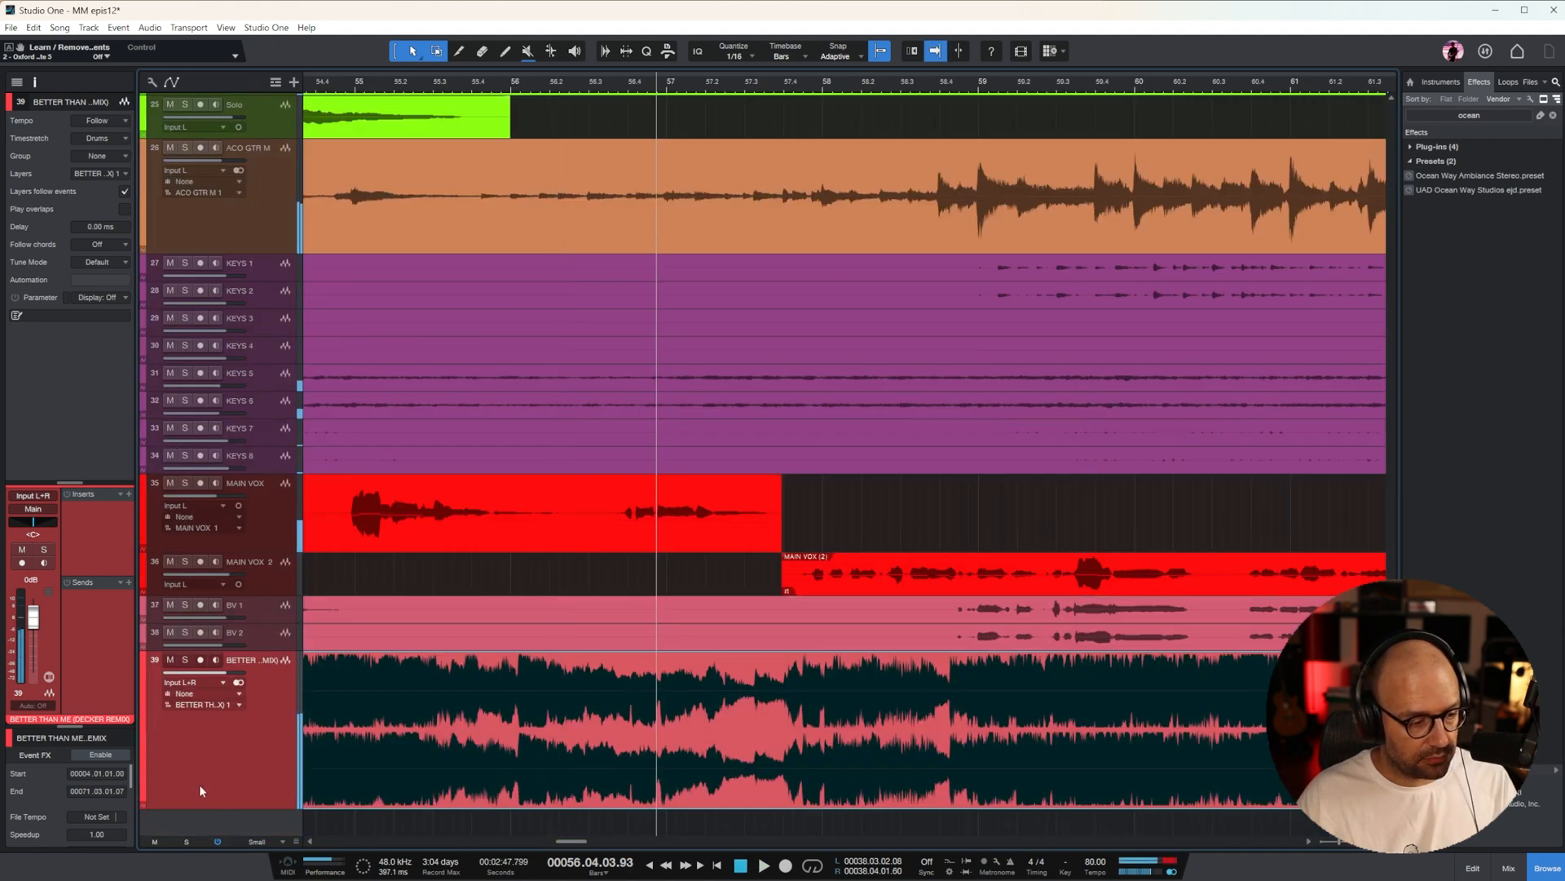
click(171, 661)
key(space)
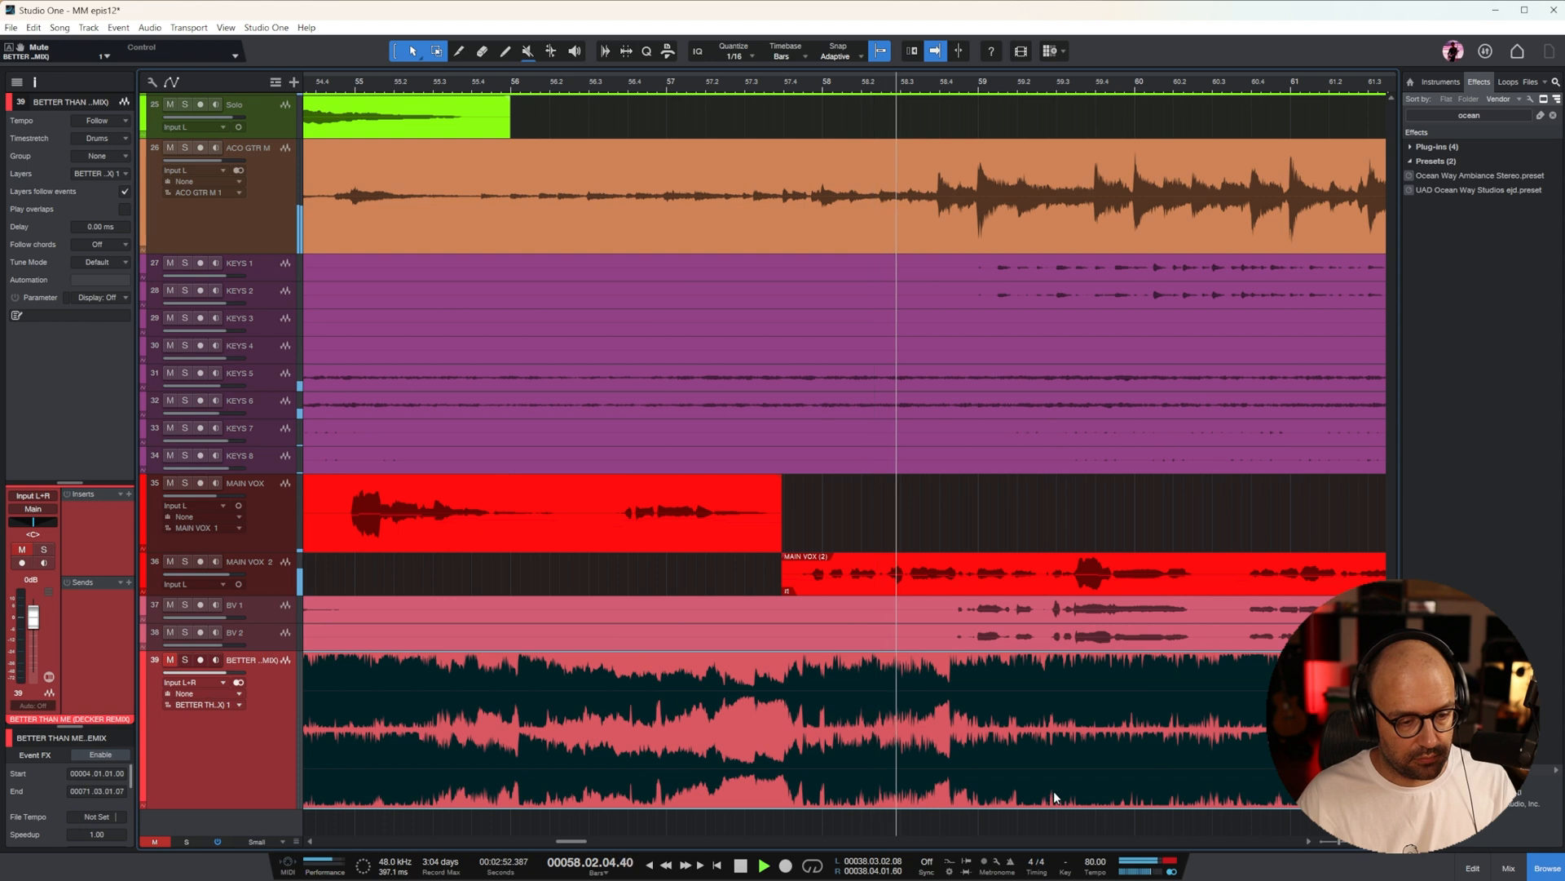
Nudge the remix reference clip slightly to align it with the song at bar 59
key(space)
click(982, 85)
key(e)
key(e)
drag(1032, 809, 1132, 780)
key(w)
key(w)
key(w)
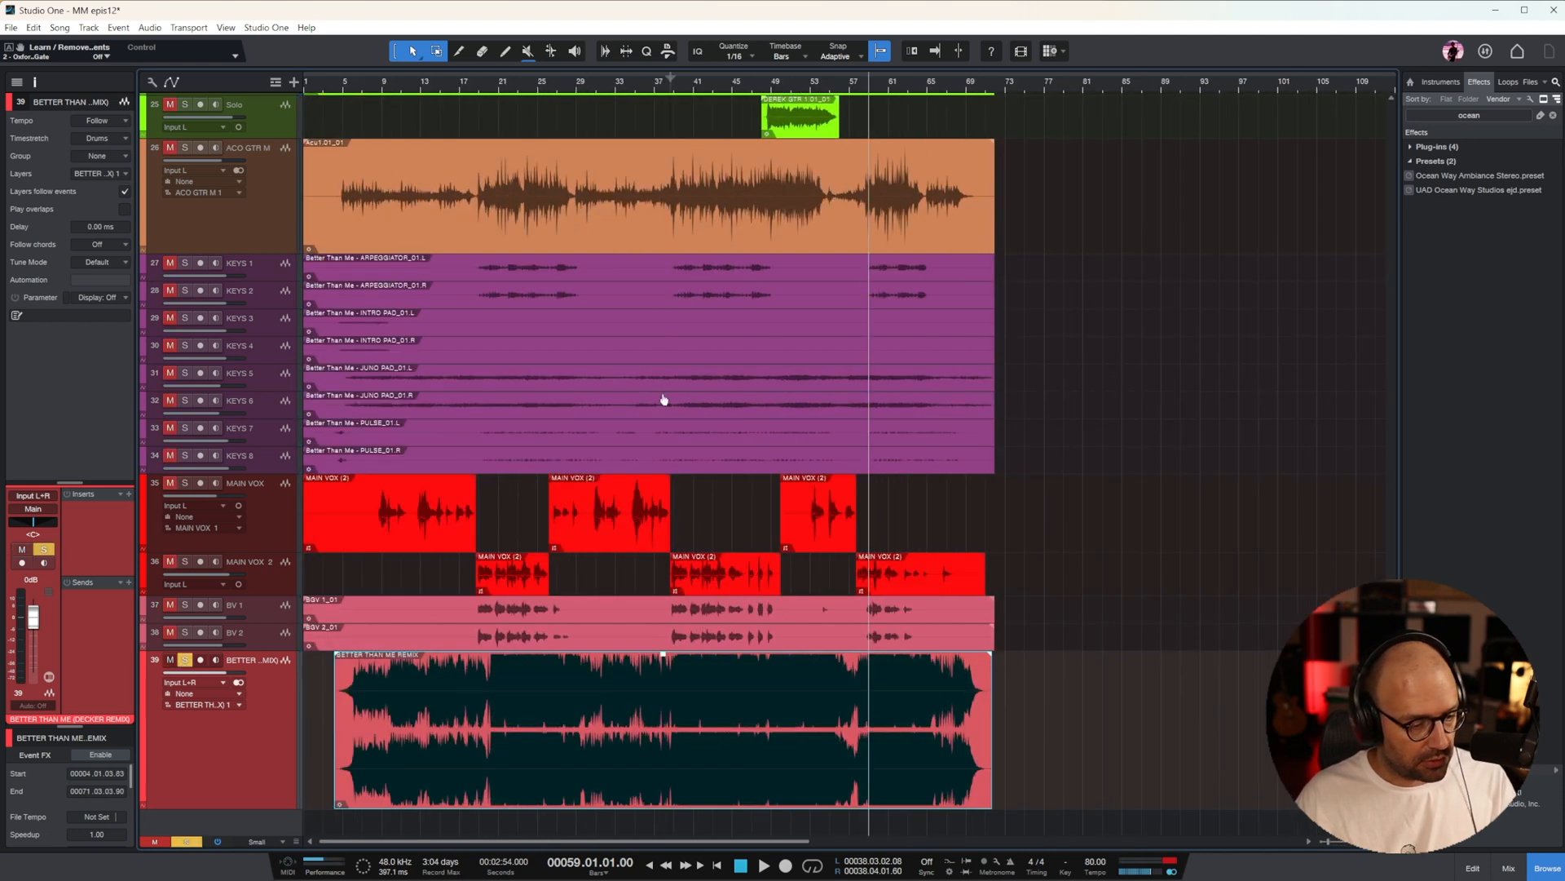
Place the playback cursor at bar 40, beat 4, and keep the remix reference track soloed
key(e)
click(856, 92)
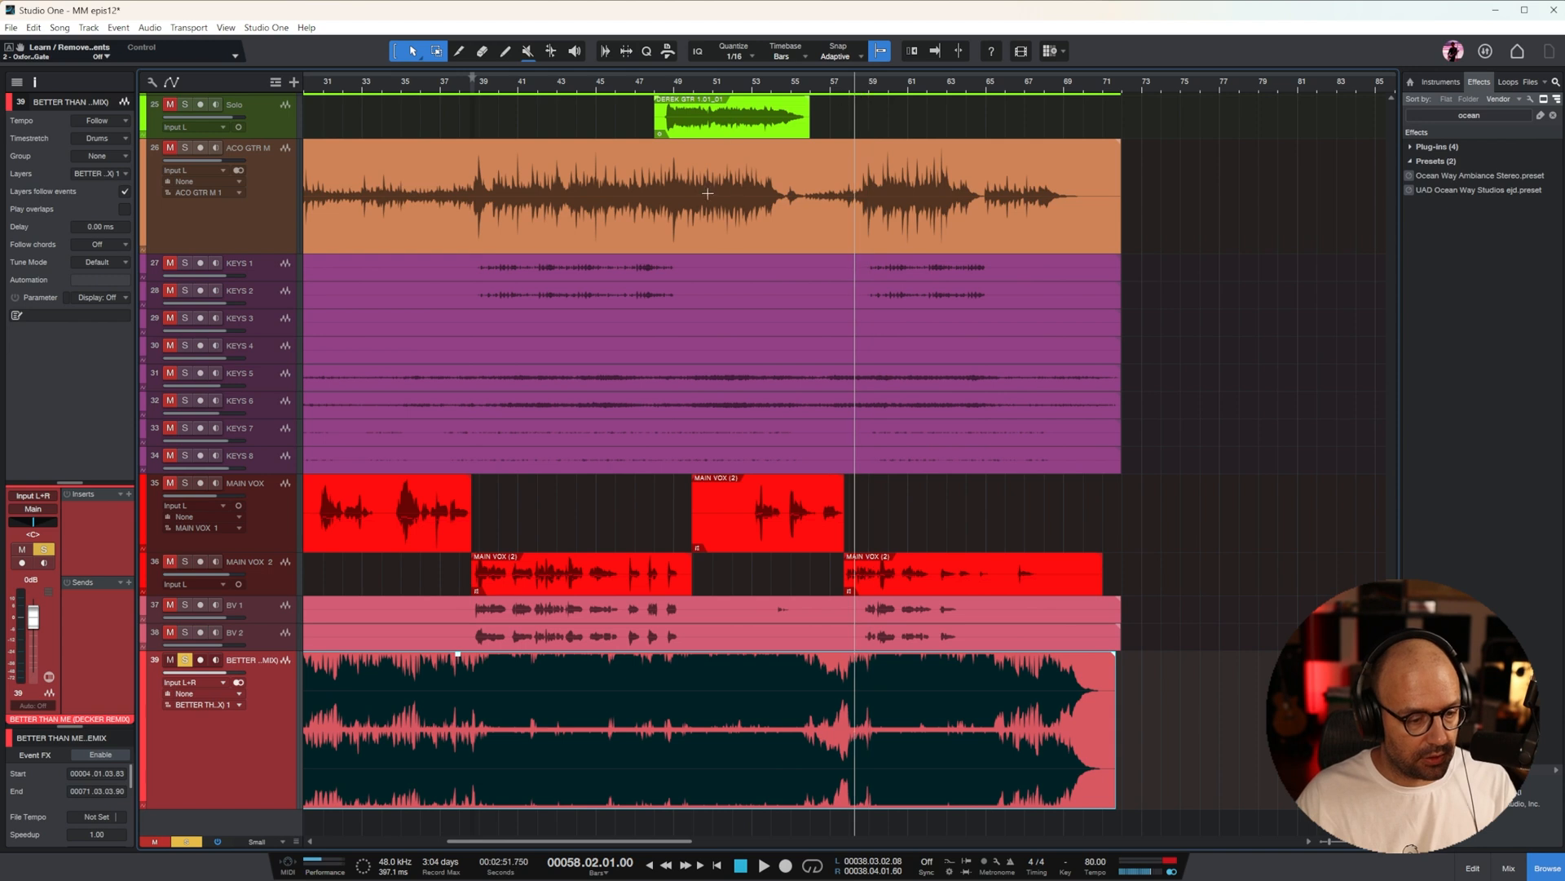
click(514, 89)
click(170, 662)
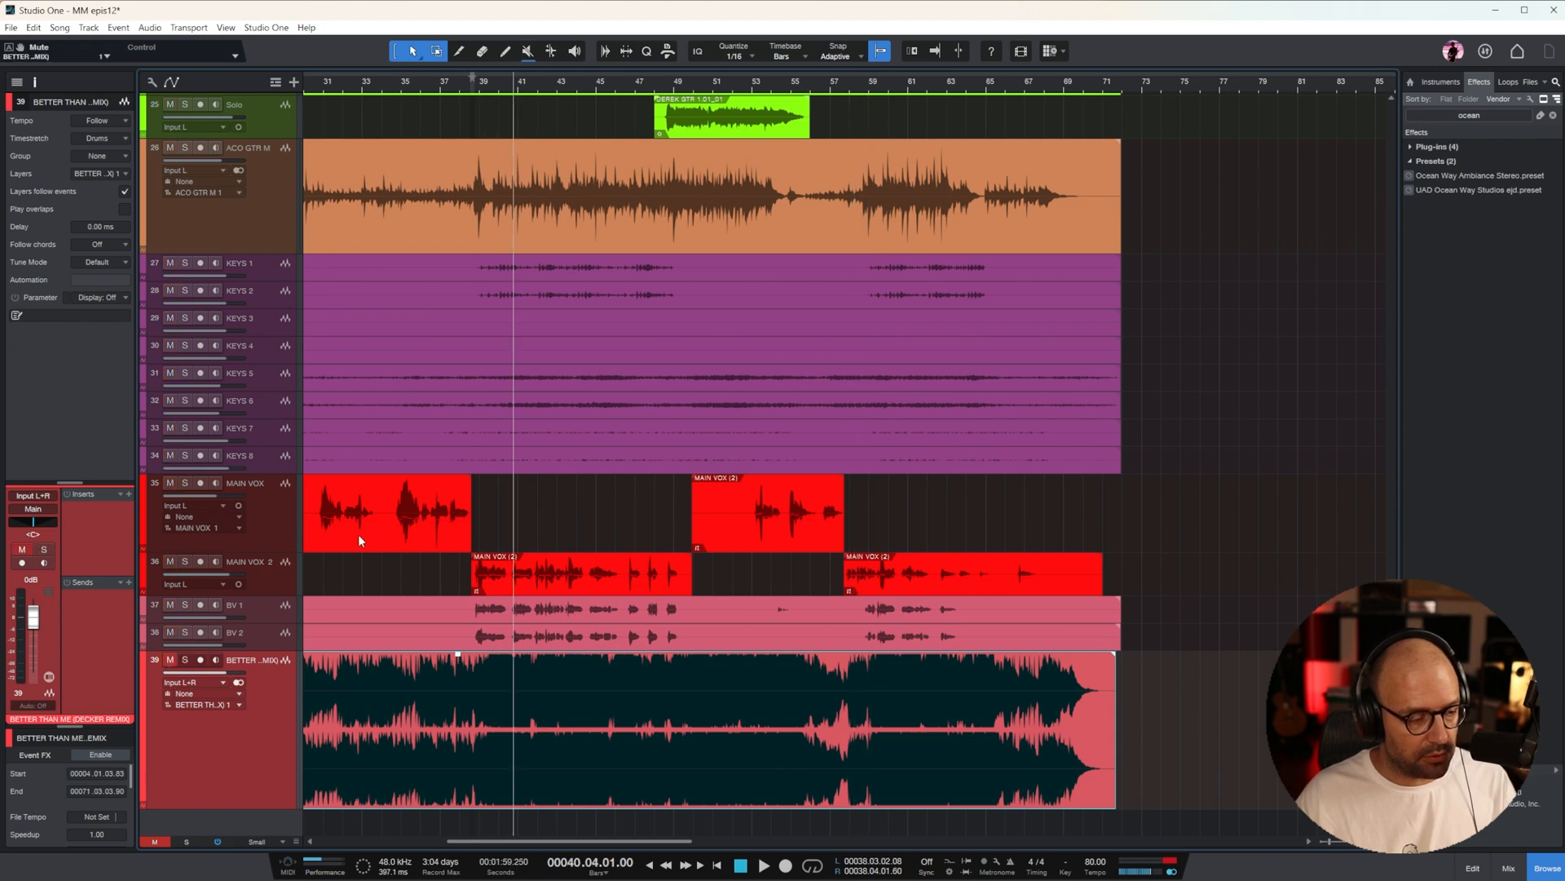
click(185, 661)
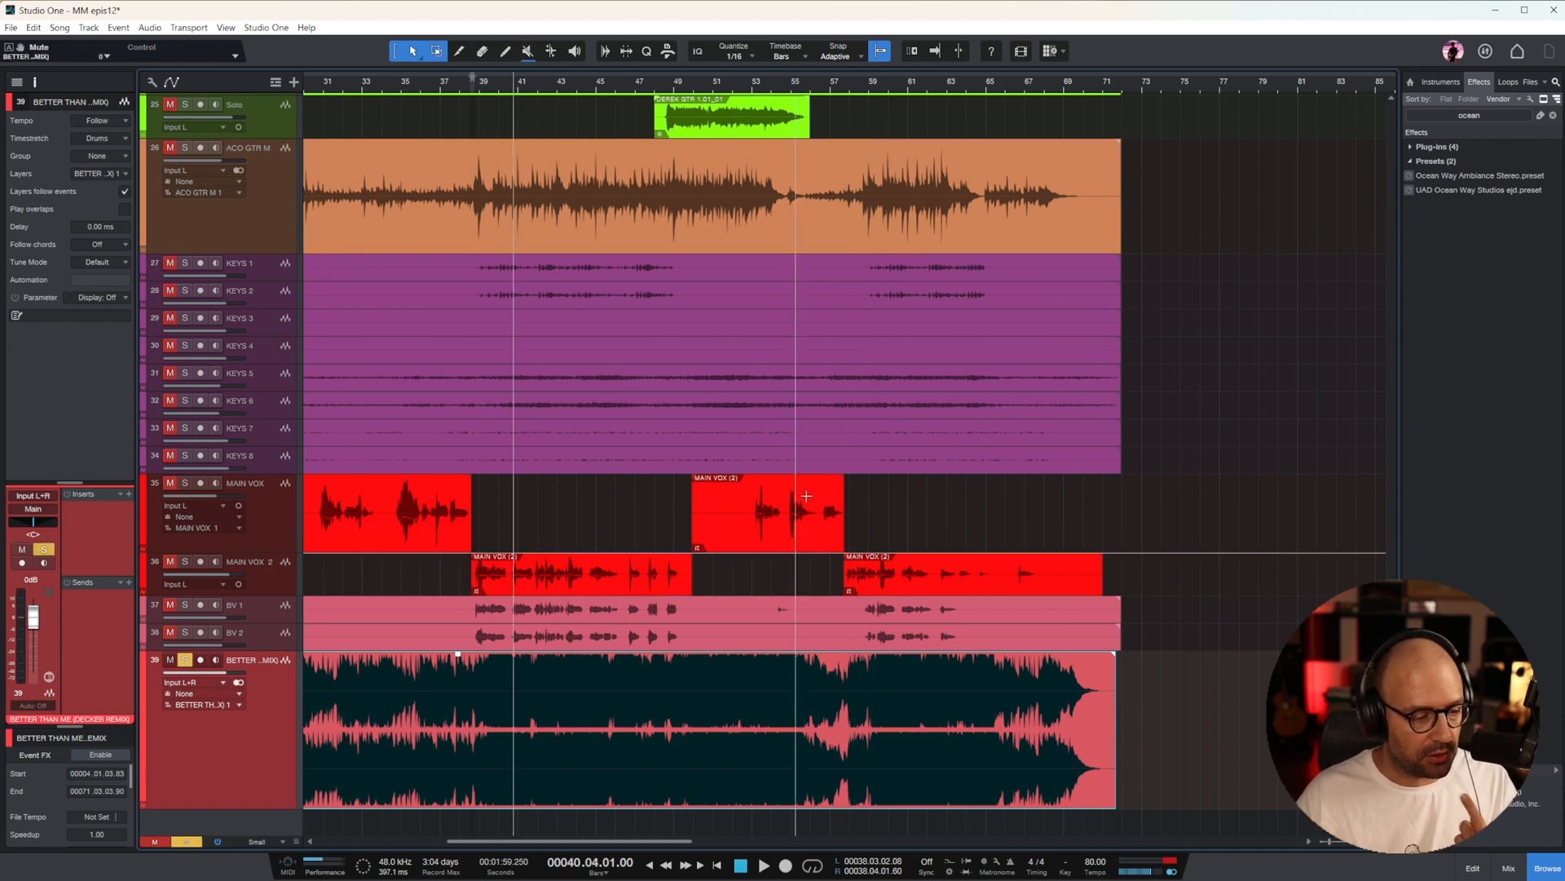
Play the soloed remix and open NUGEN MasterCheck on the Main output to check its loudness
key(space)
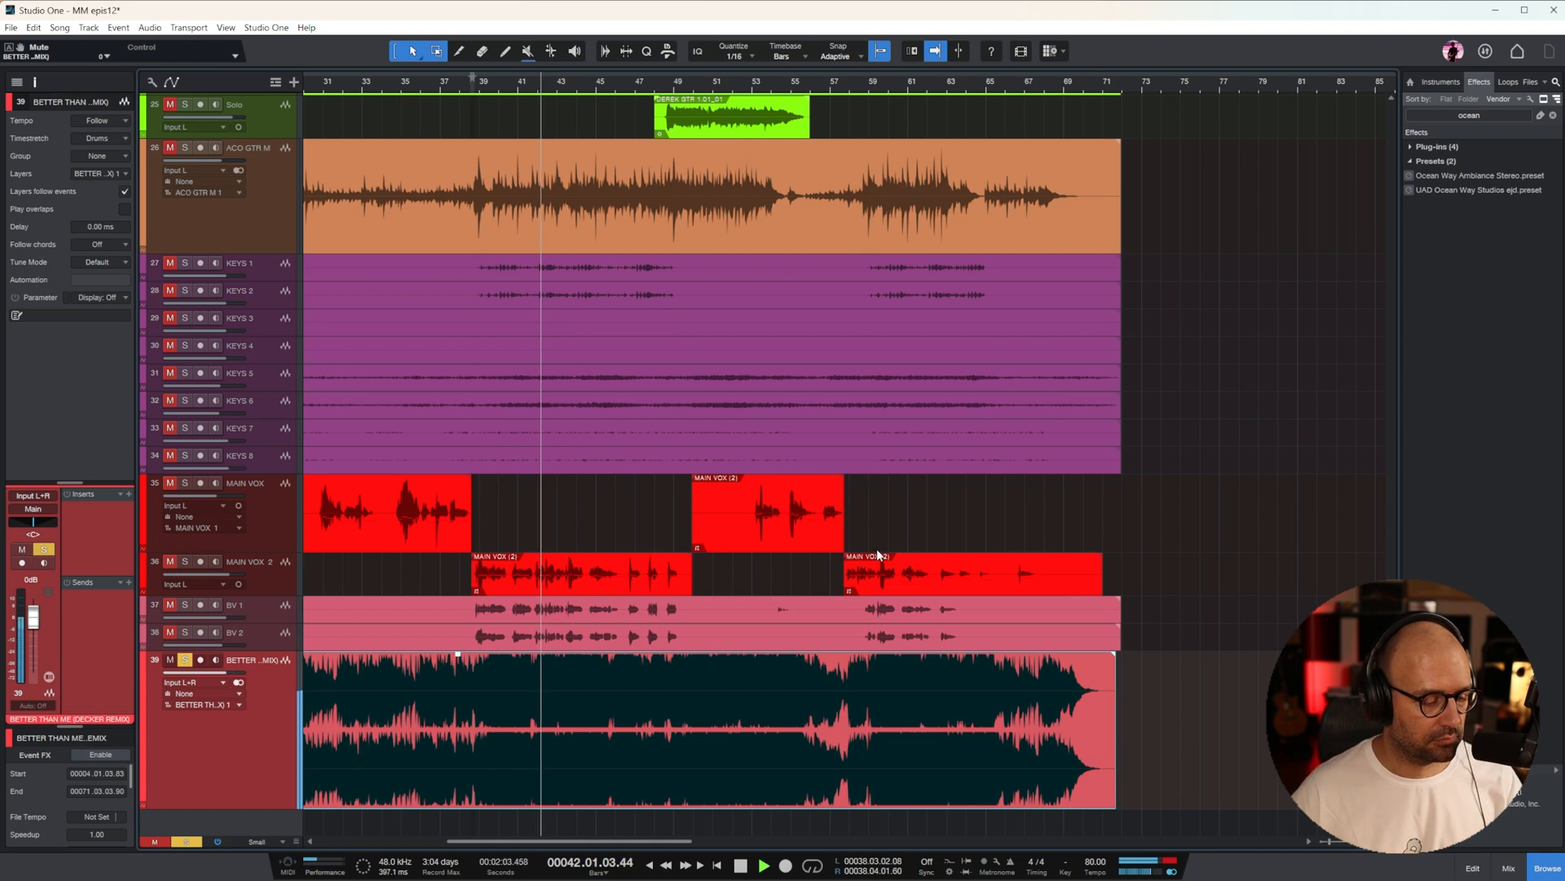
key(F3)
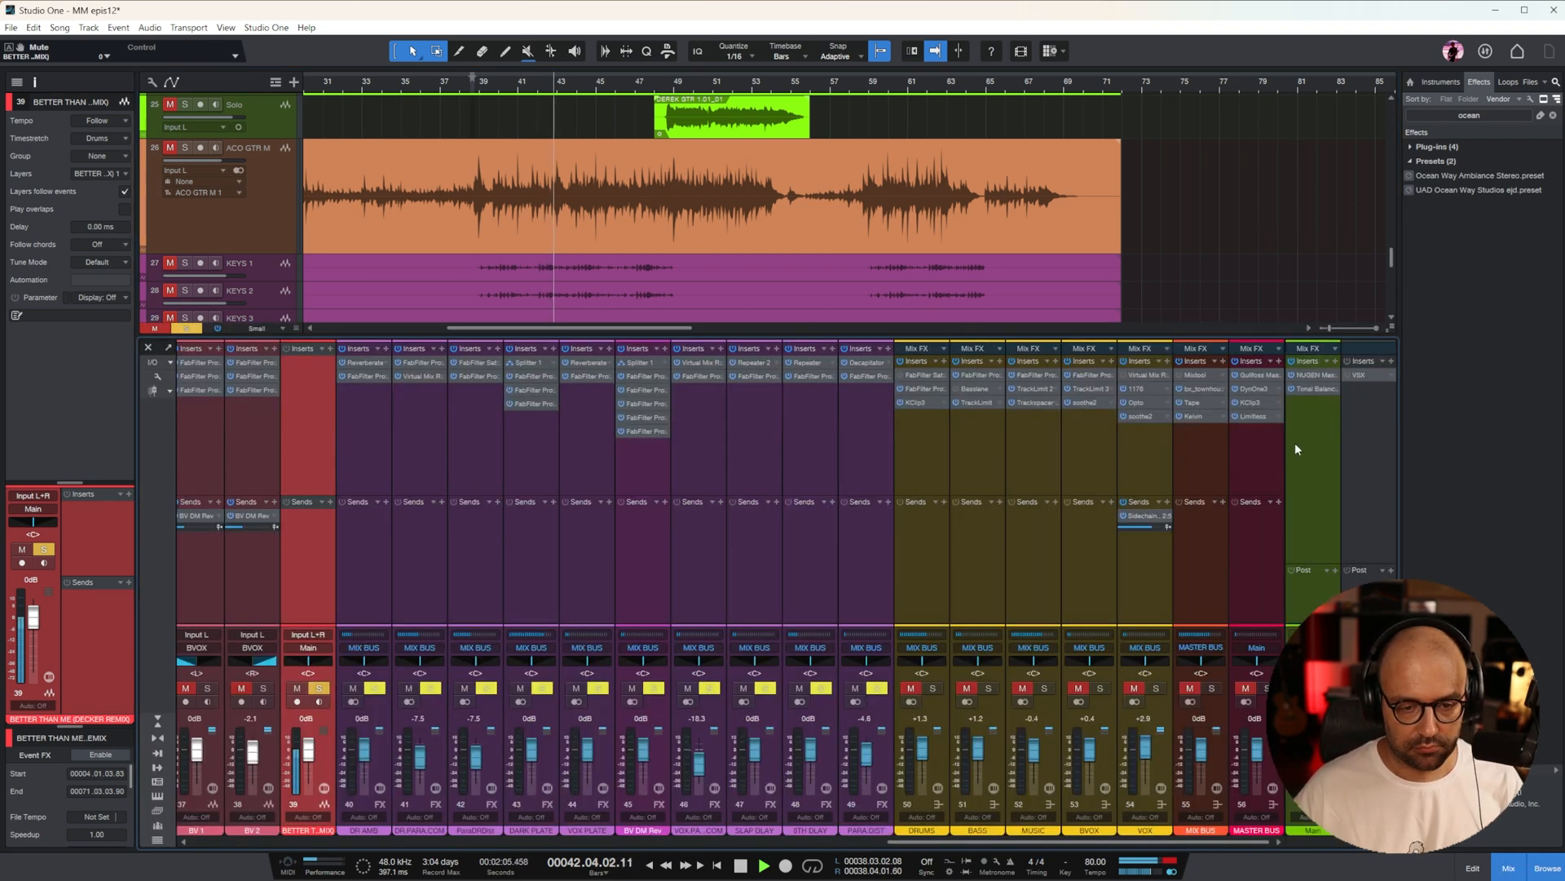
click(1310, 374)
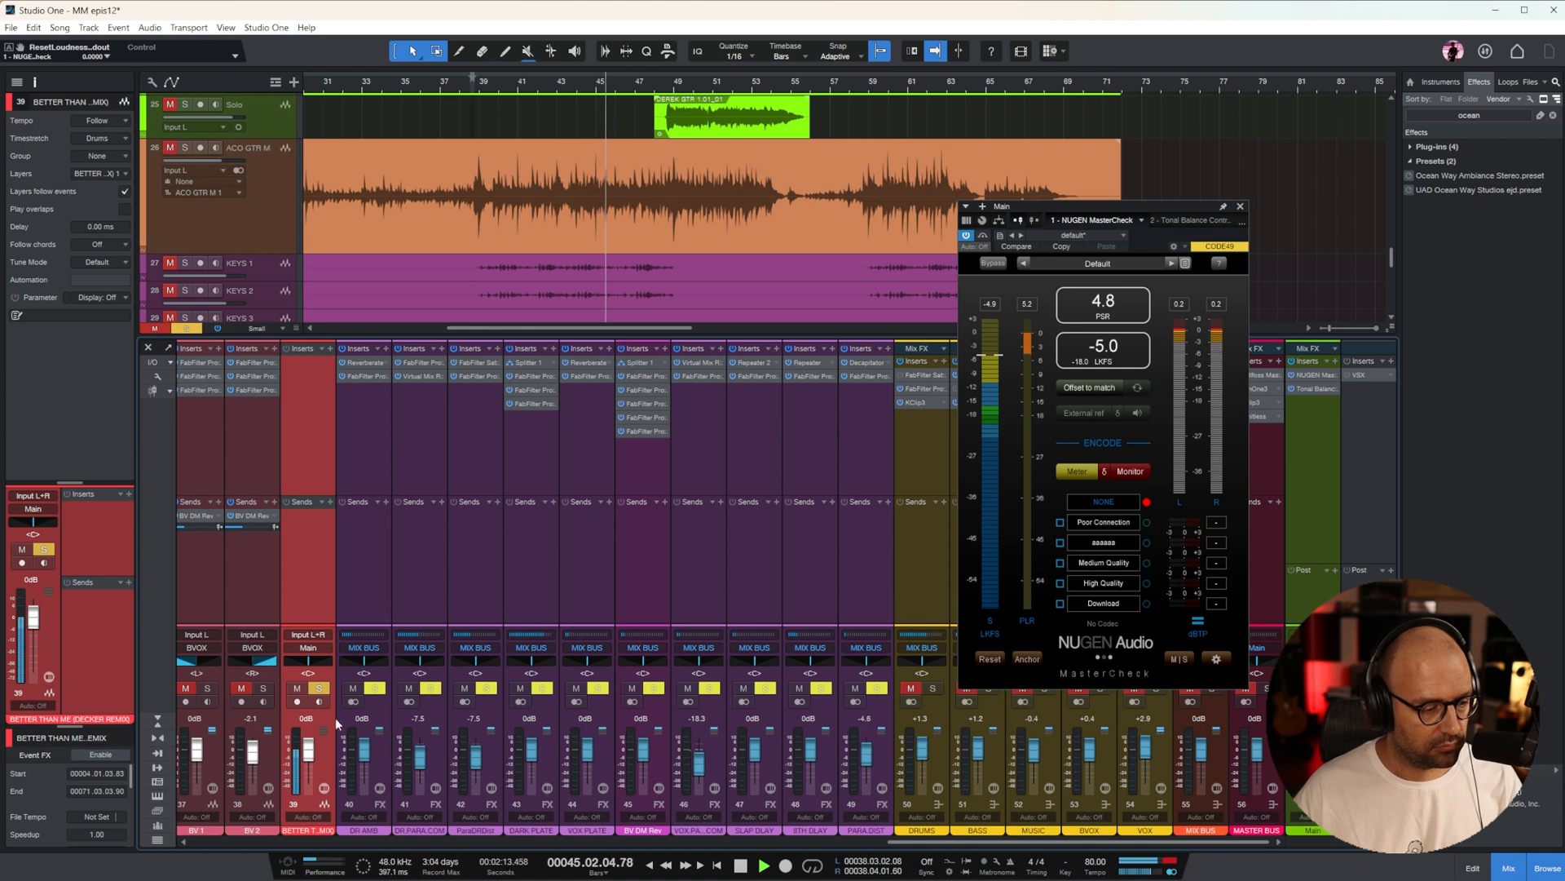
Close the NUGEN MasterCheck window, stop the remix playback and check the arrangement with the mixer briefly hidden
click(1240, 208)
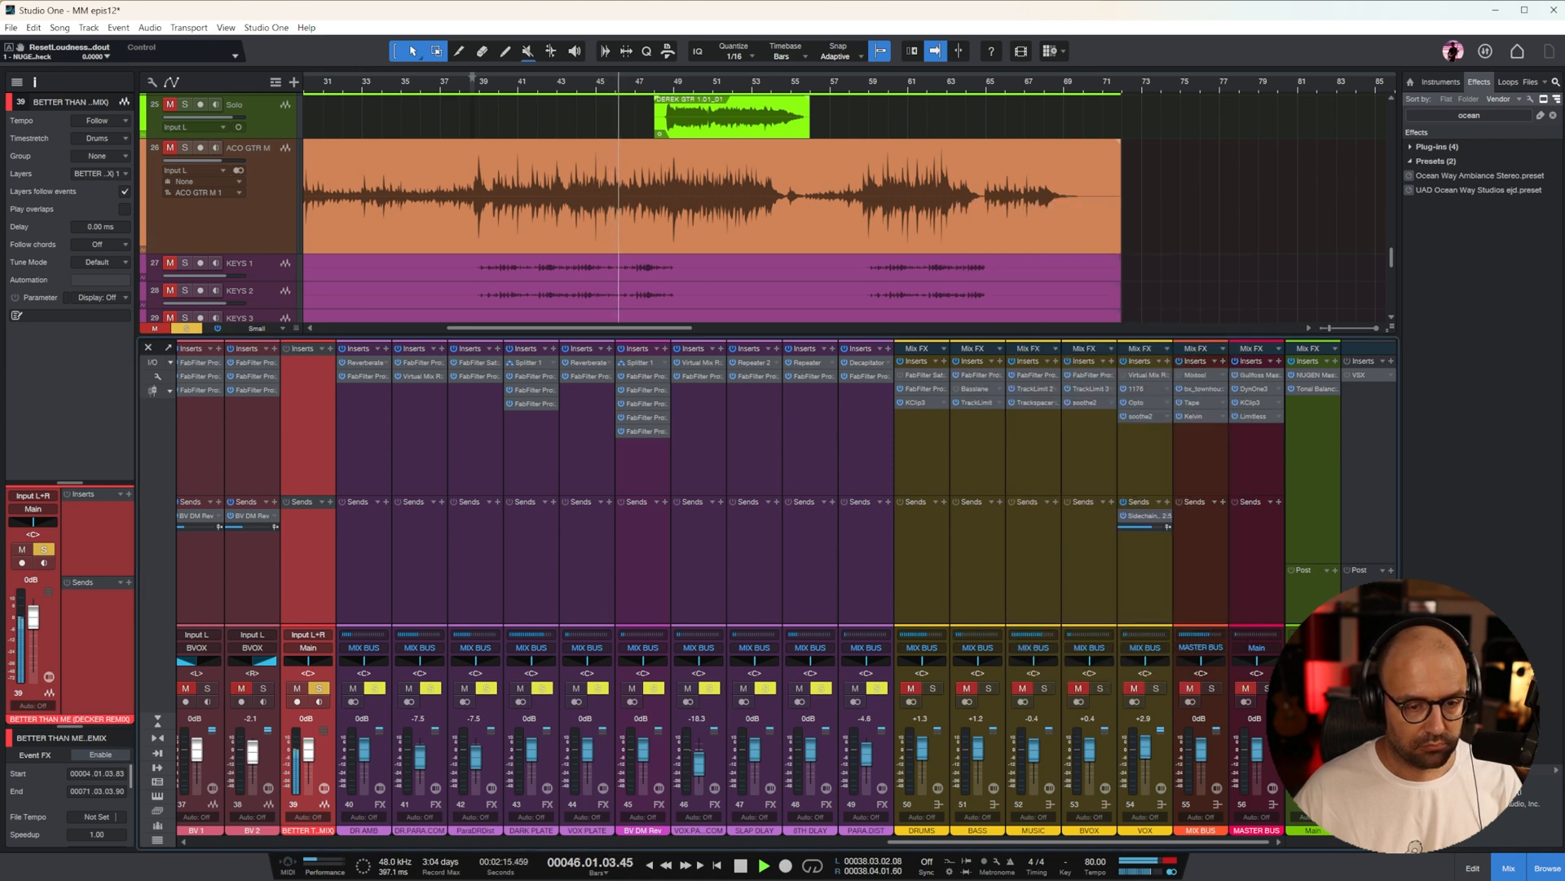
click(1509, 867)
key(space)
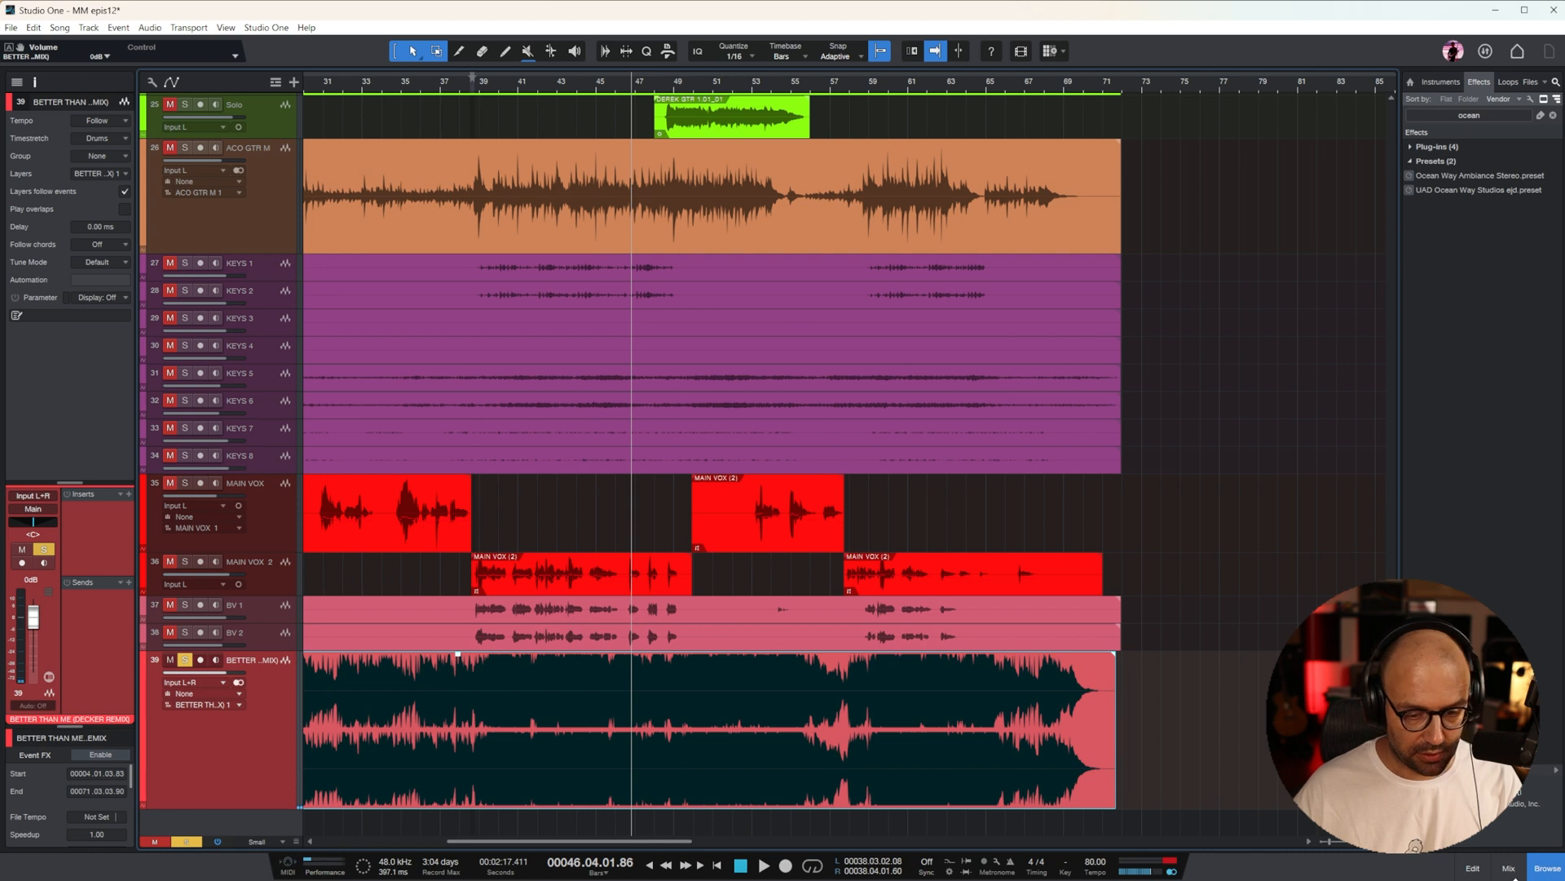
key(F3)
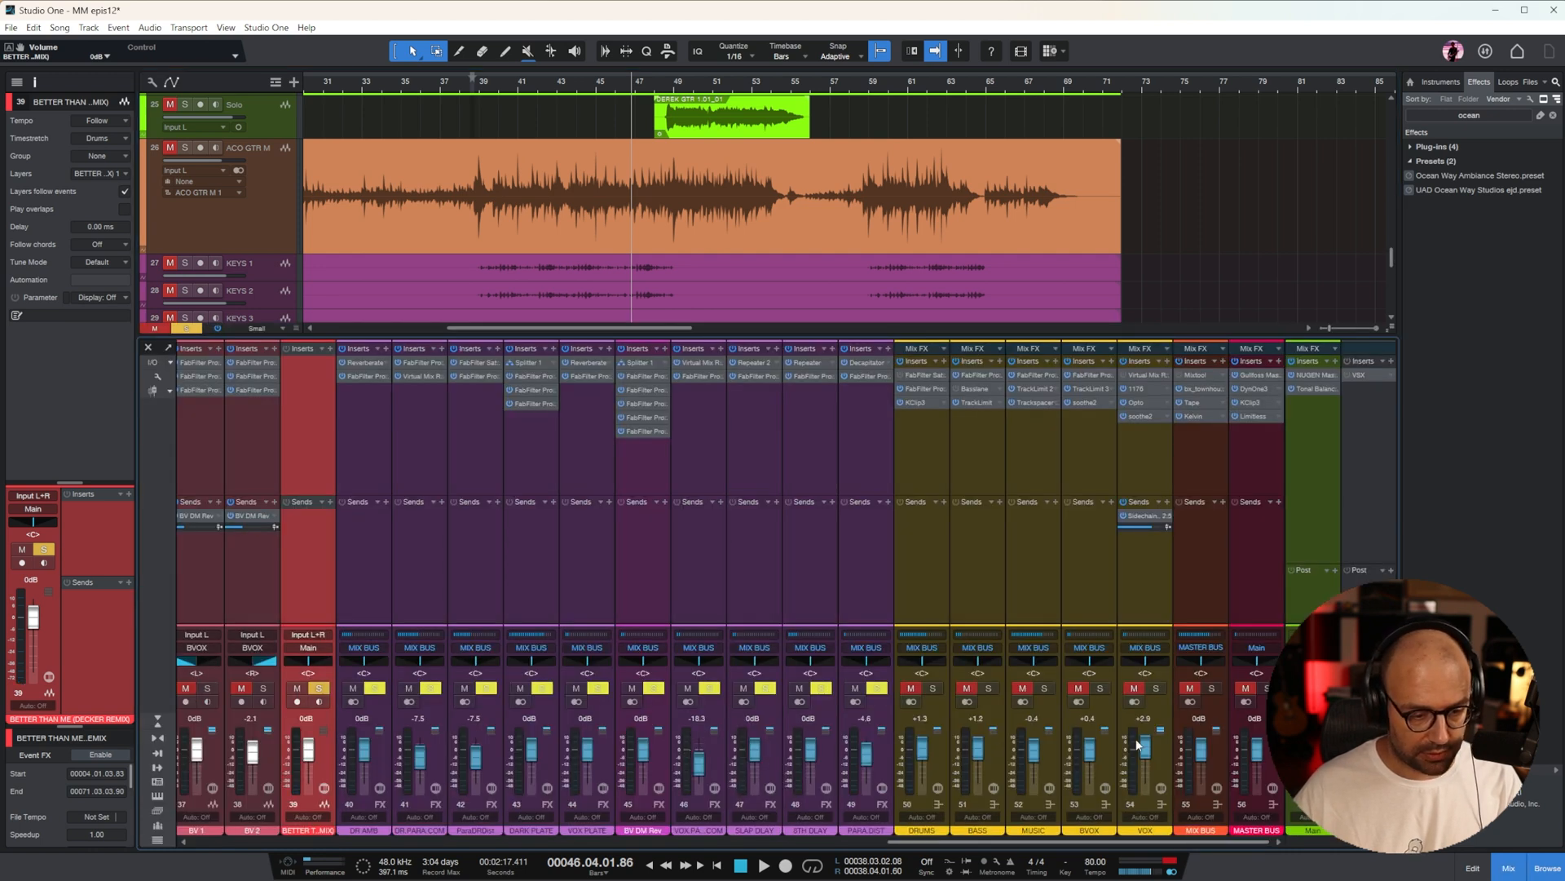
Play the soloed remix from bar 44, beat 2, and measure its loudness in NUGEN MasterCheck, resetting the true-peak reading before closing the meter
click(582, 90)
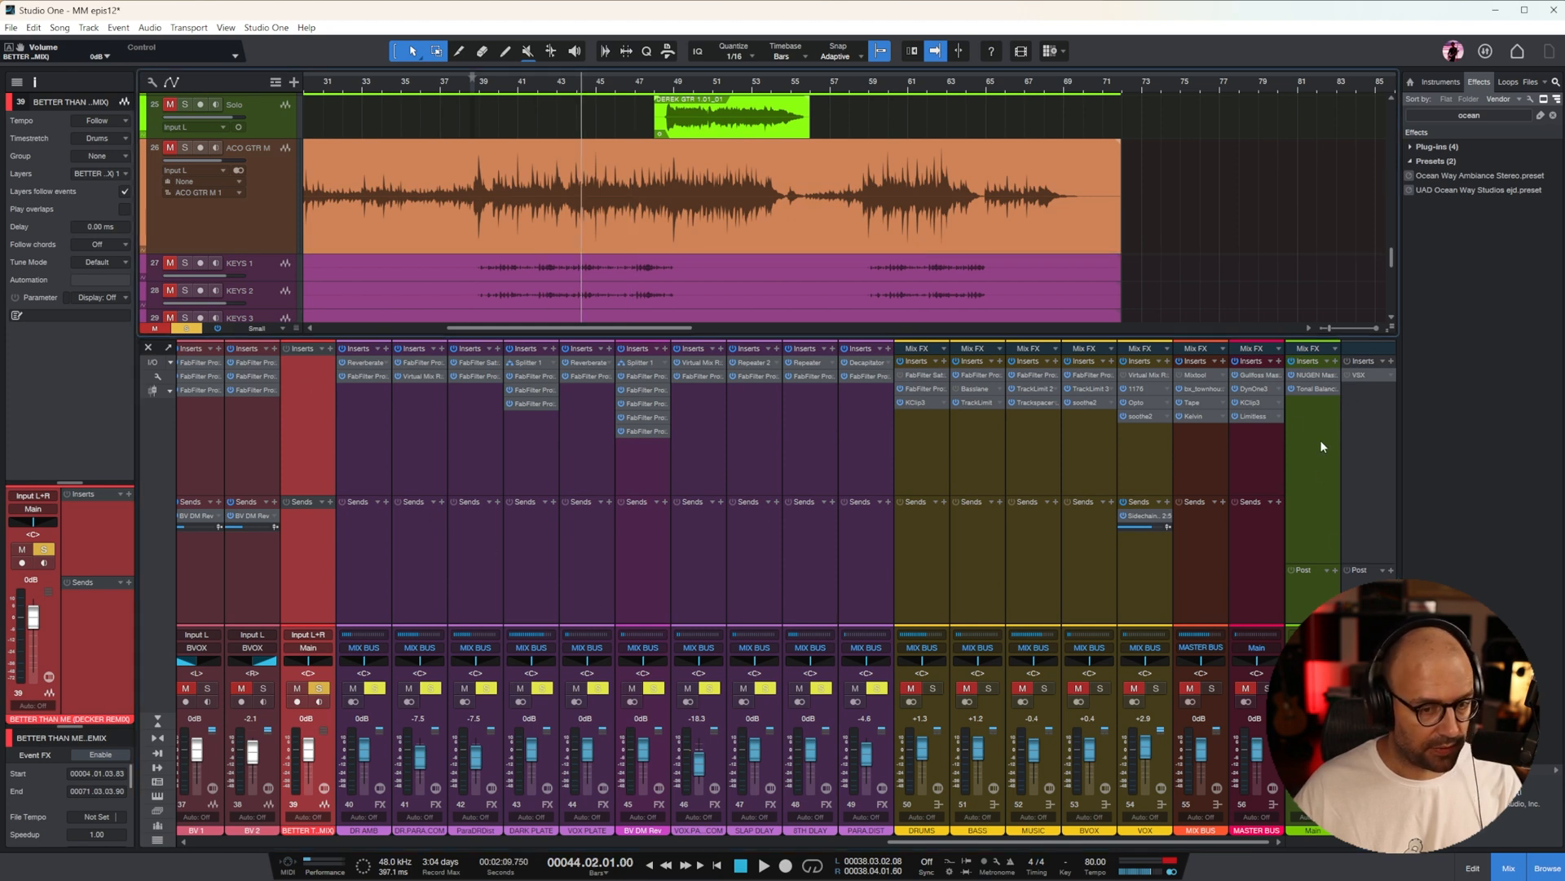
click(1309, 373)
key(space)
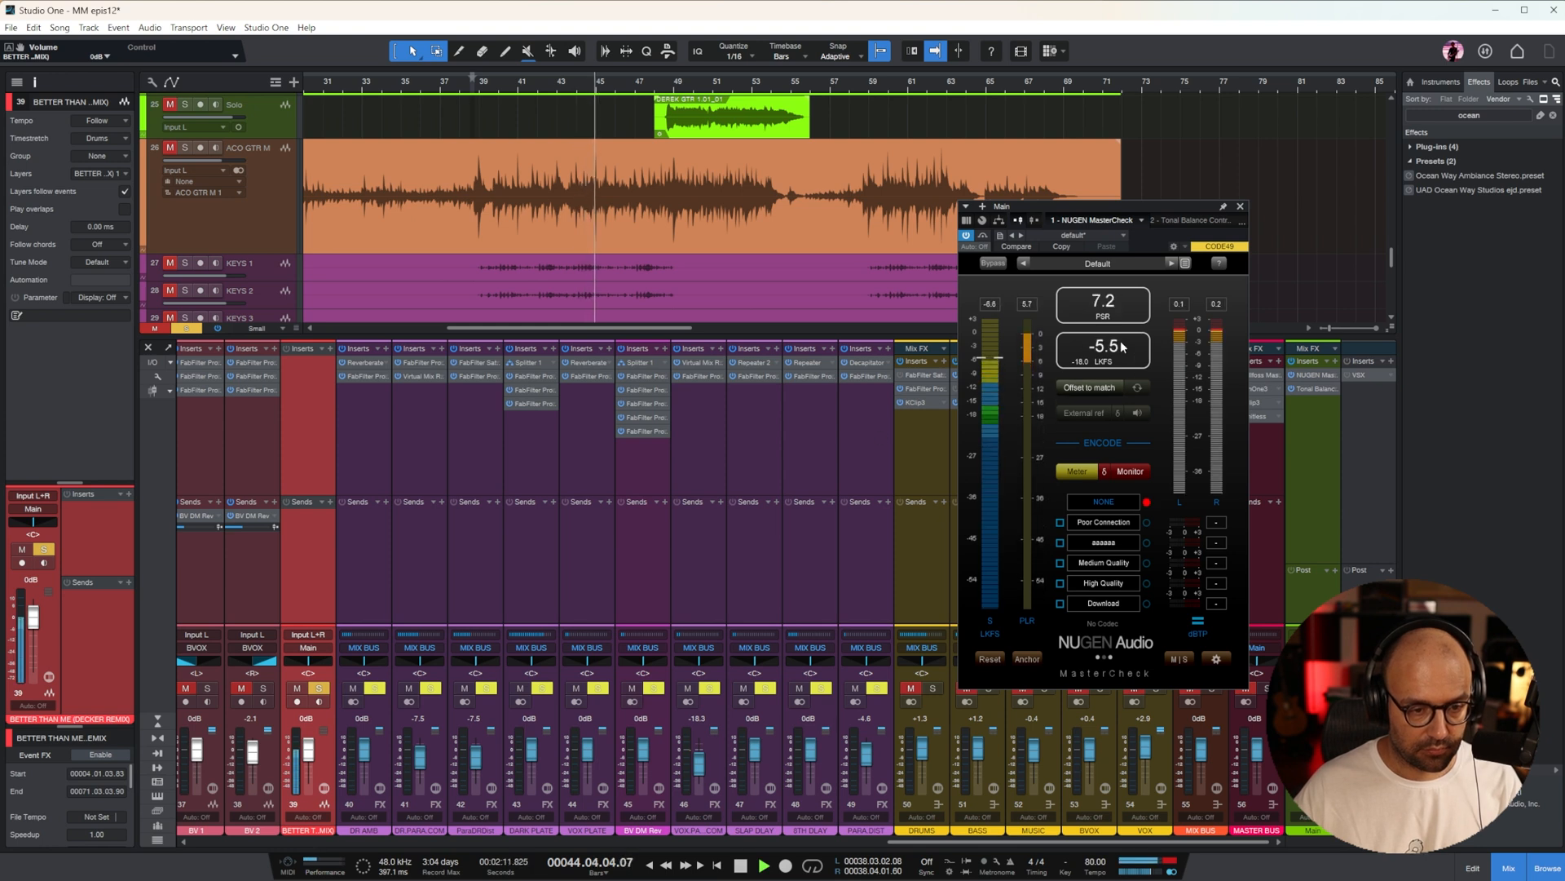
click(1220, 307)
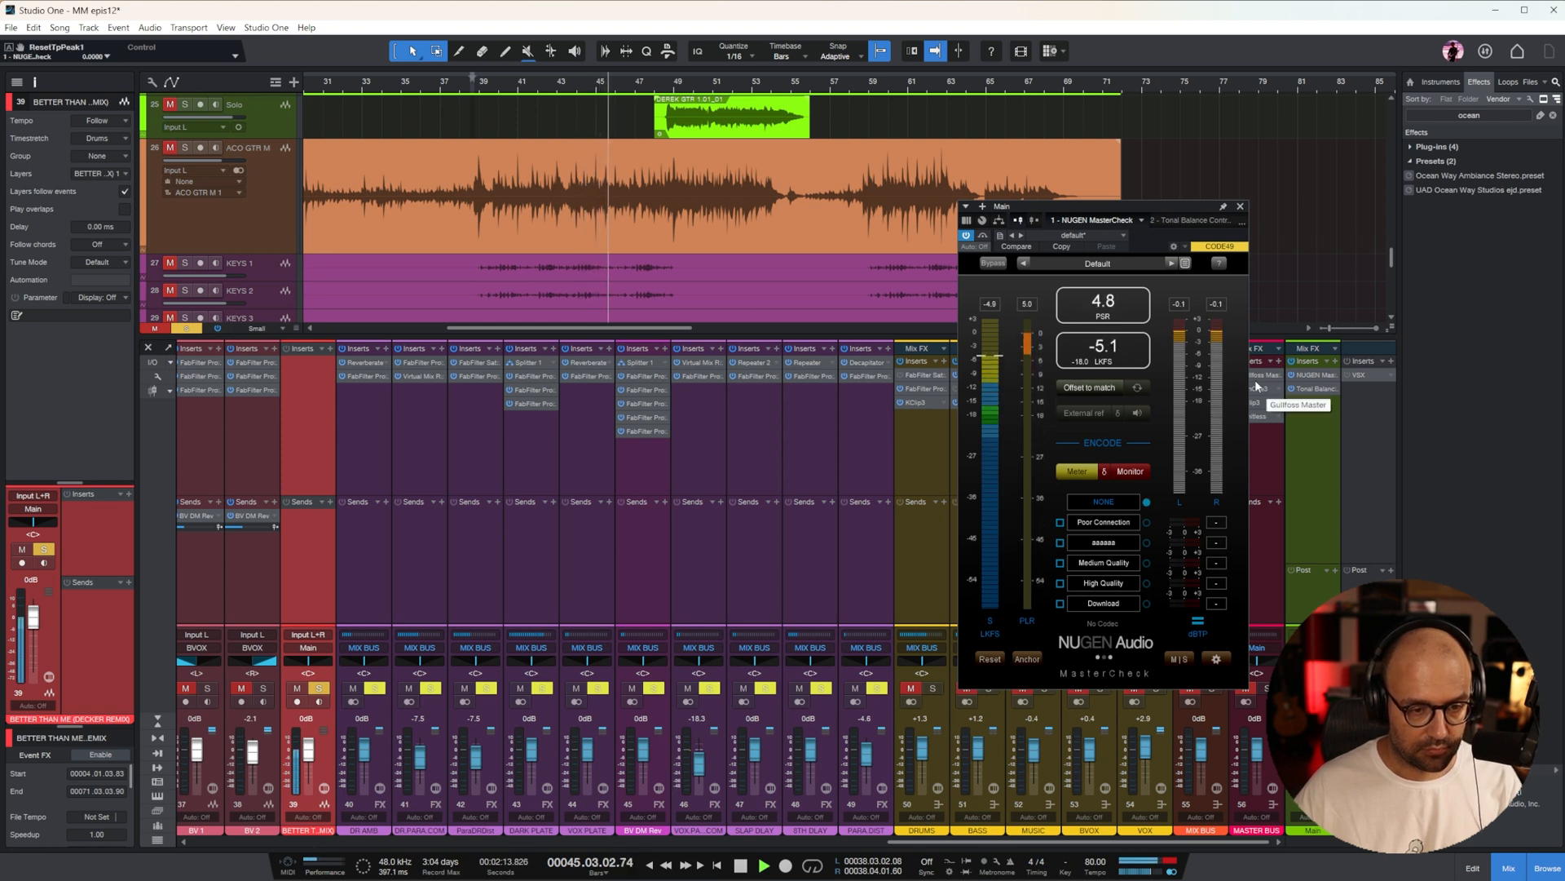
click(1240, 207)
key(space)
Unsolo and mute the remix reference, and play the mix from bar 41, beat 3, to read its loudness in NUGEN MasterCheck
click(295, 689)
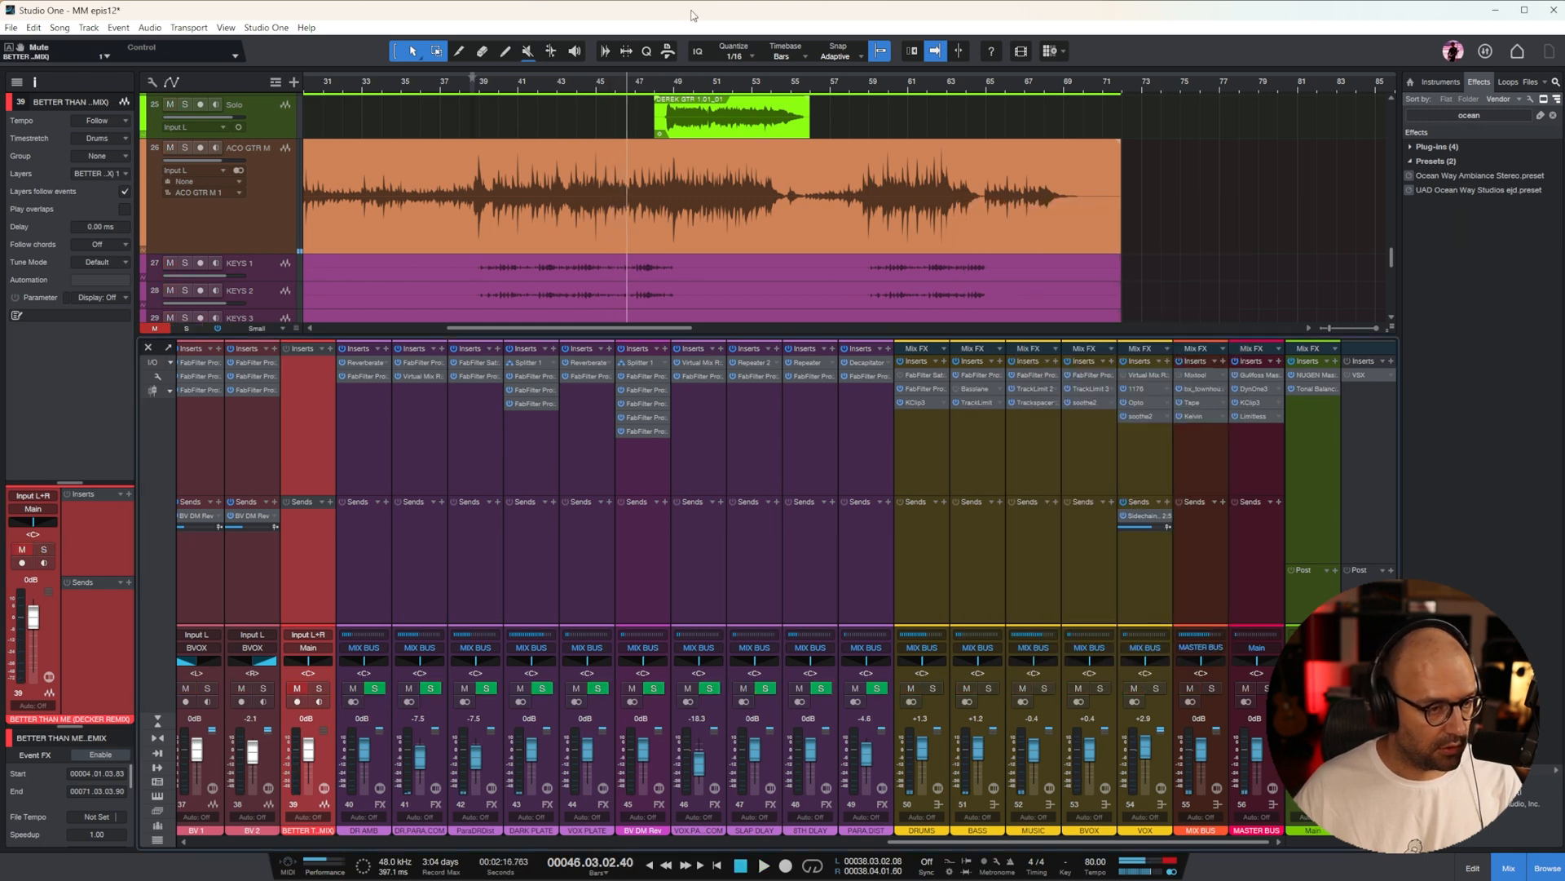
click(526, 83)
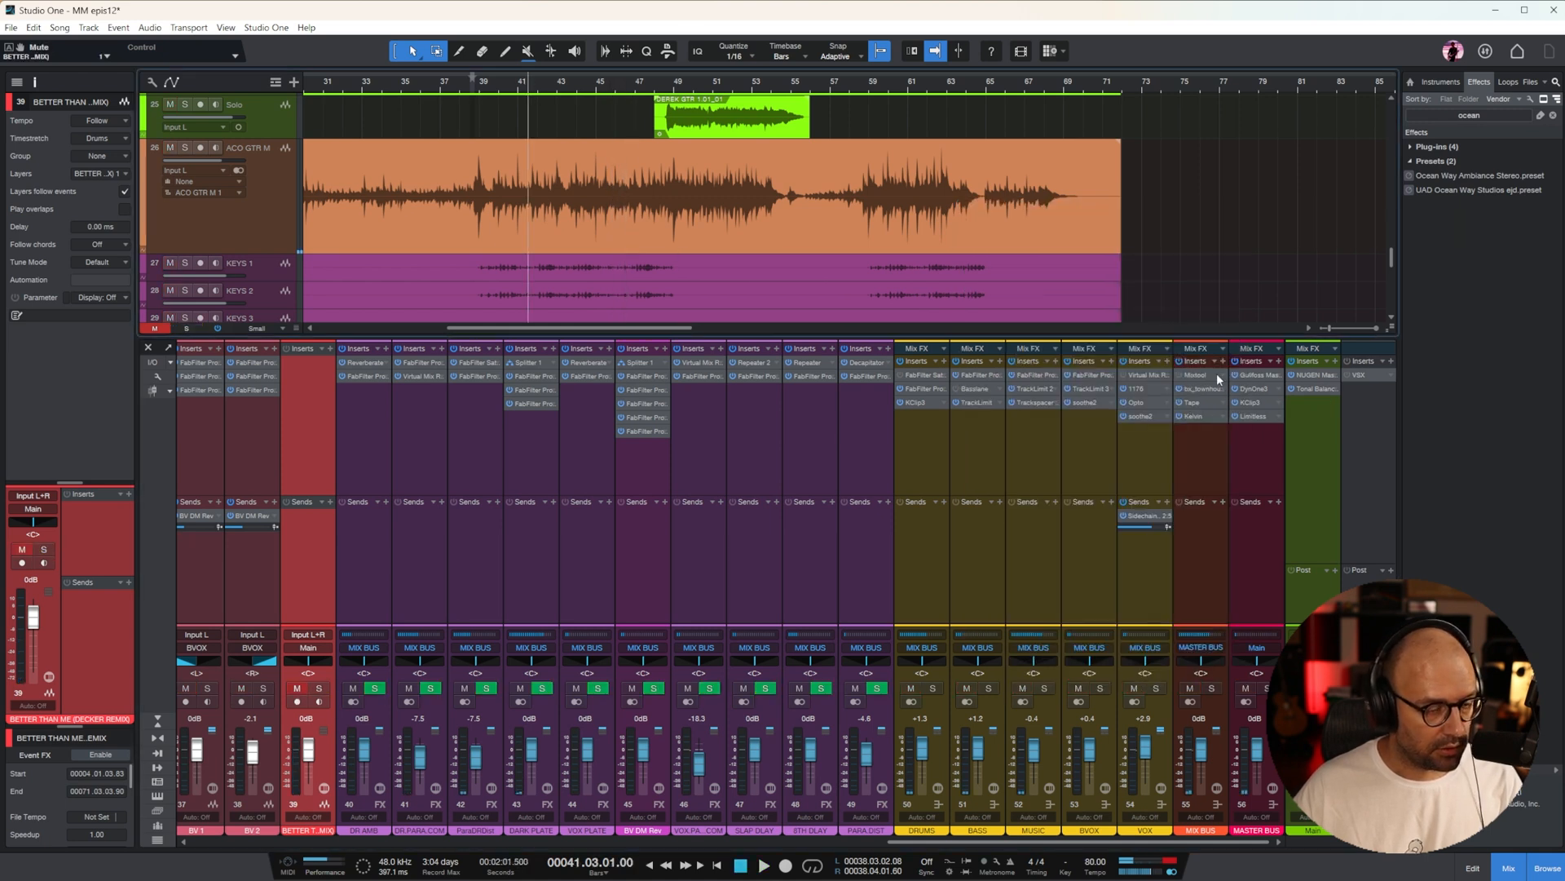
click(1310, 378)
key(space)
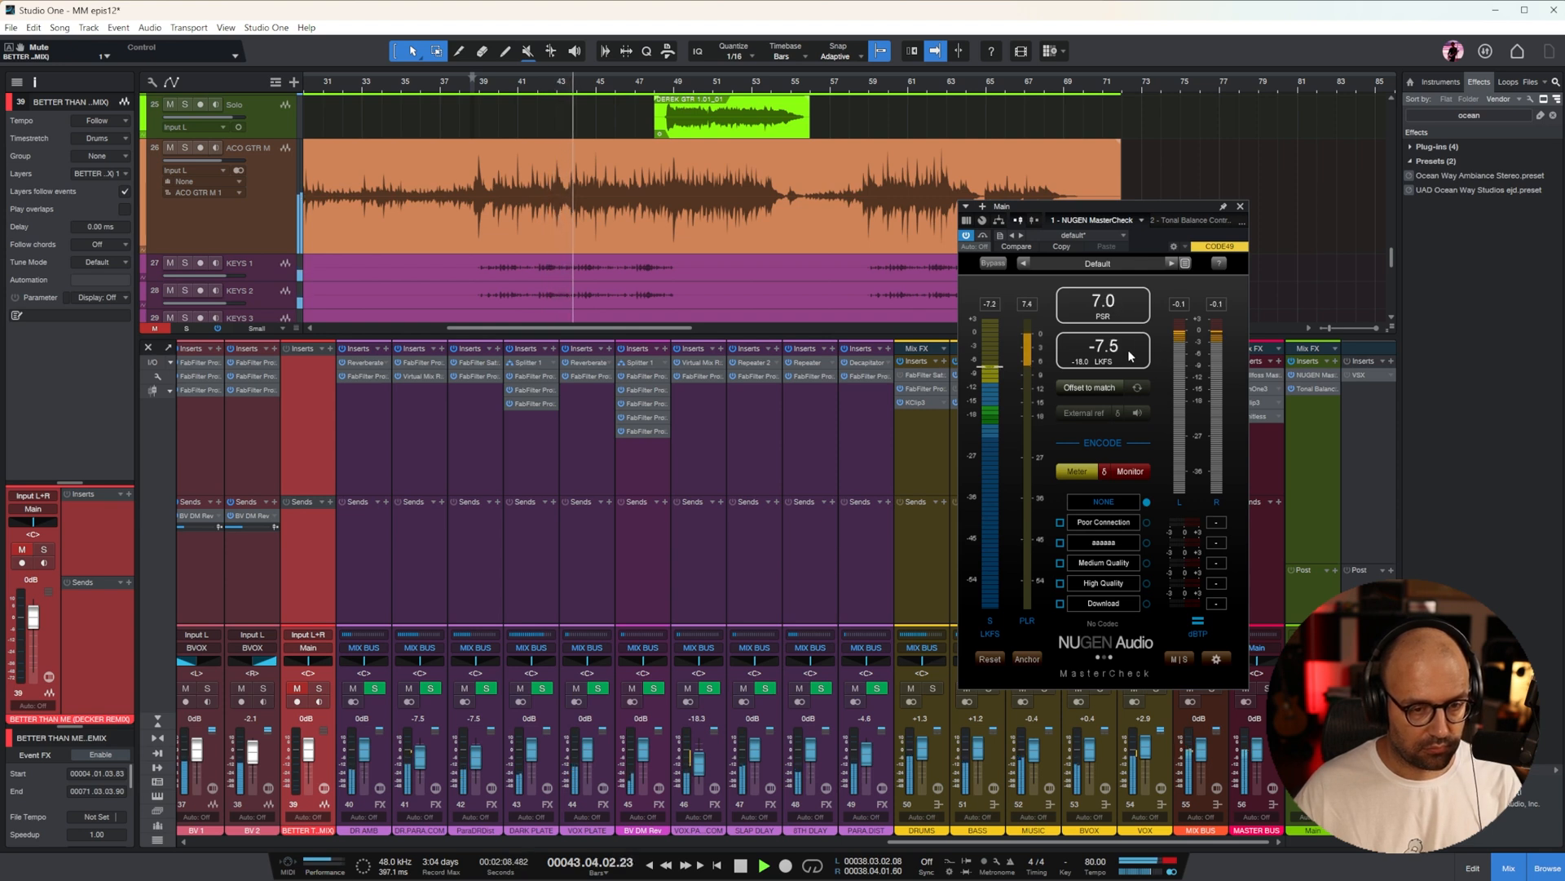
Search the effects for "klang" and insert the VUMT plug-in on the Main output
double_click(1468, 115)
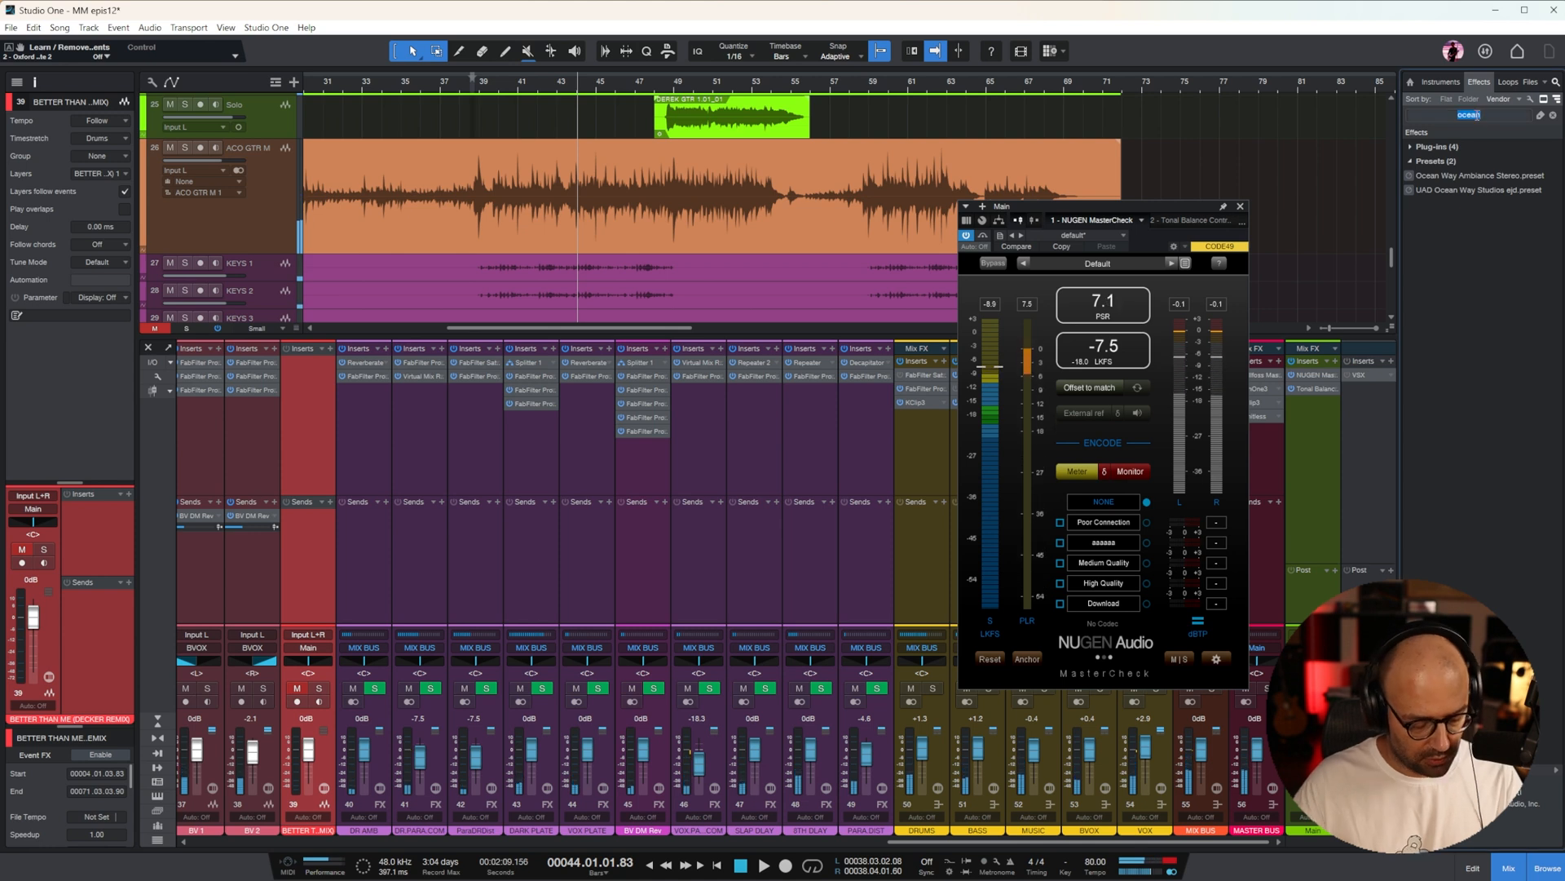
text(klang)
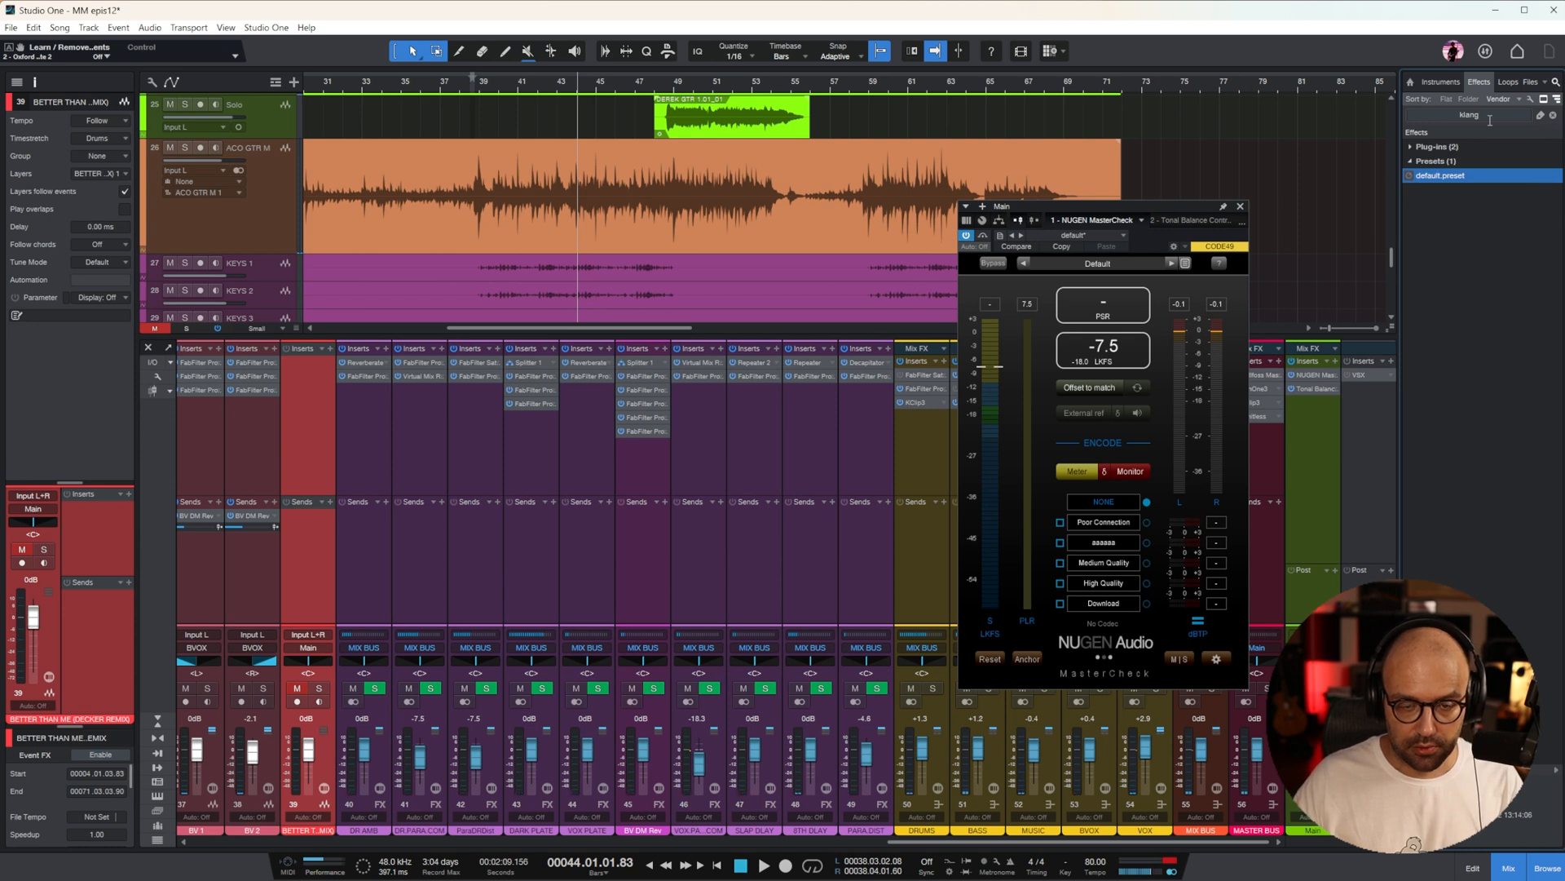
click(1408, 147)
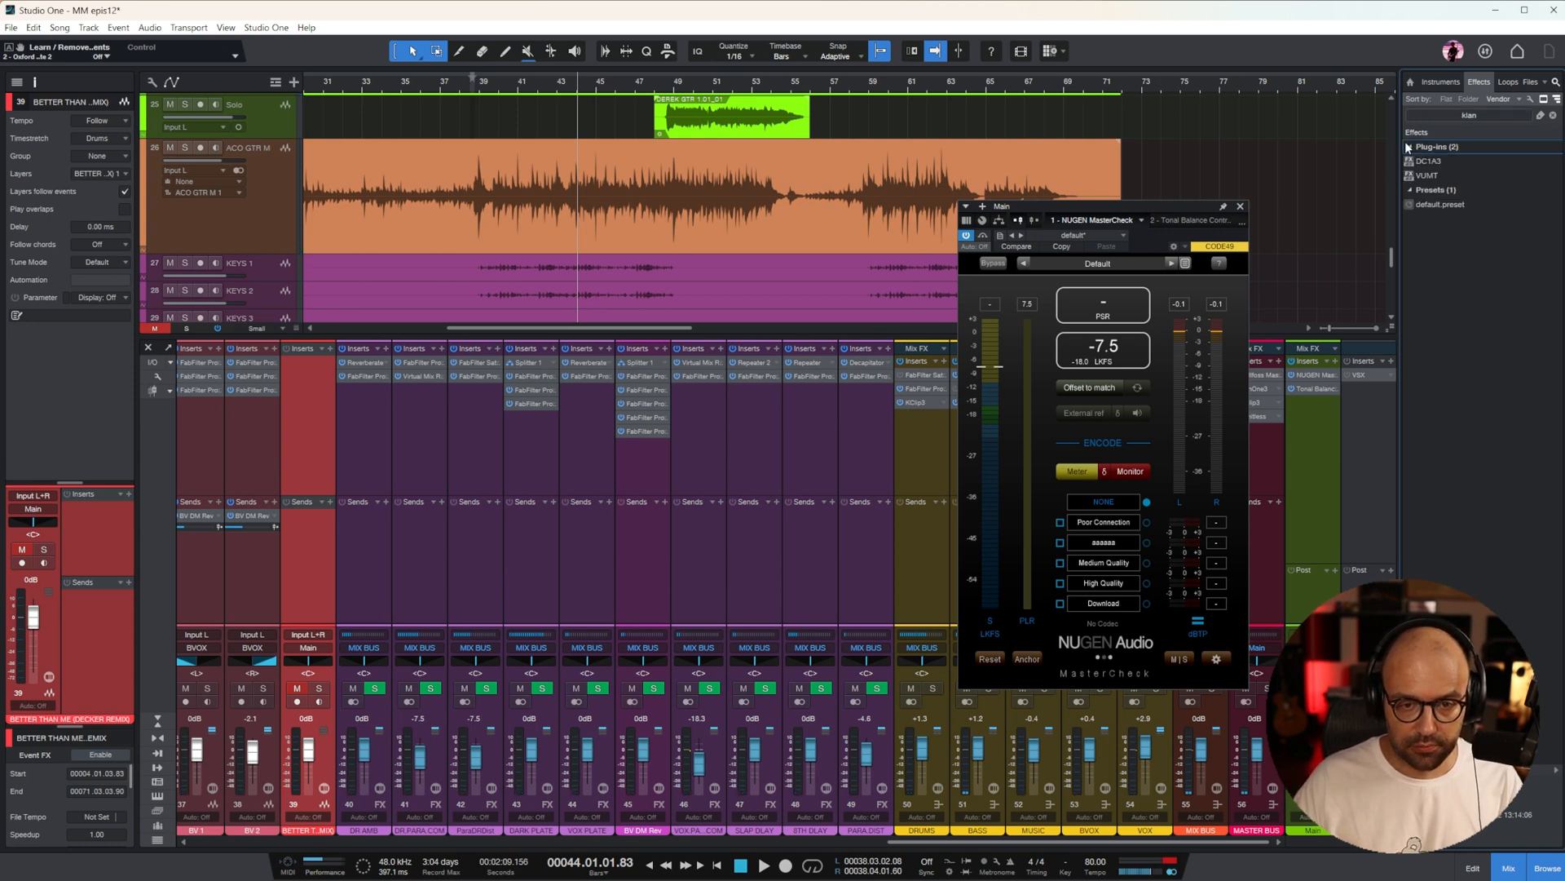
drag(1430, 176, 1299, 461)
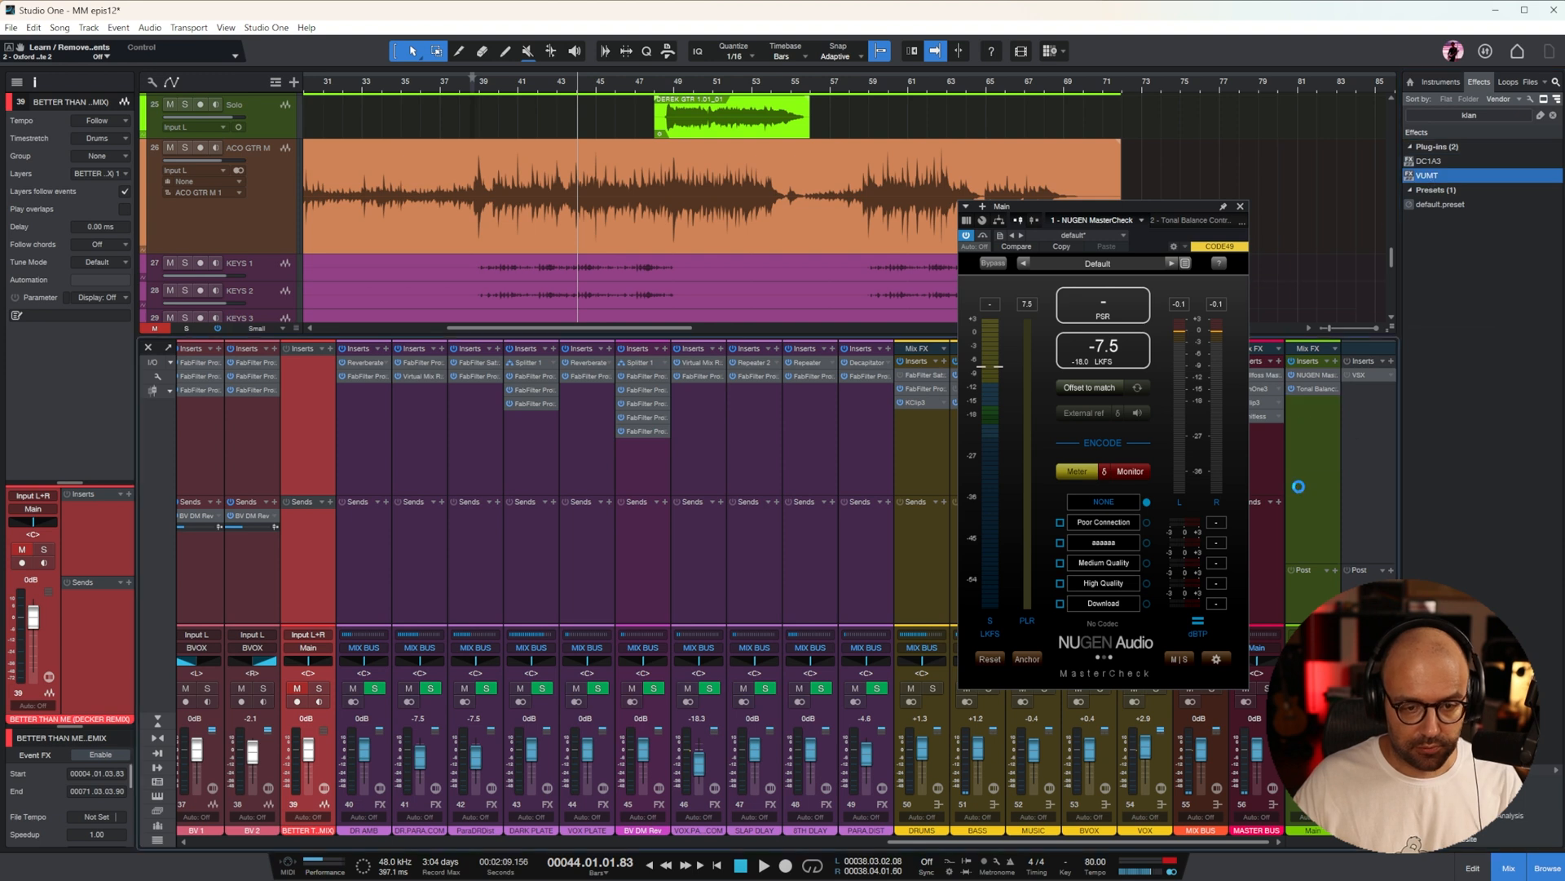
Resume playback of the mix and switch the VUMT meter type to VU
key(space)
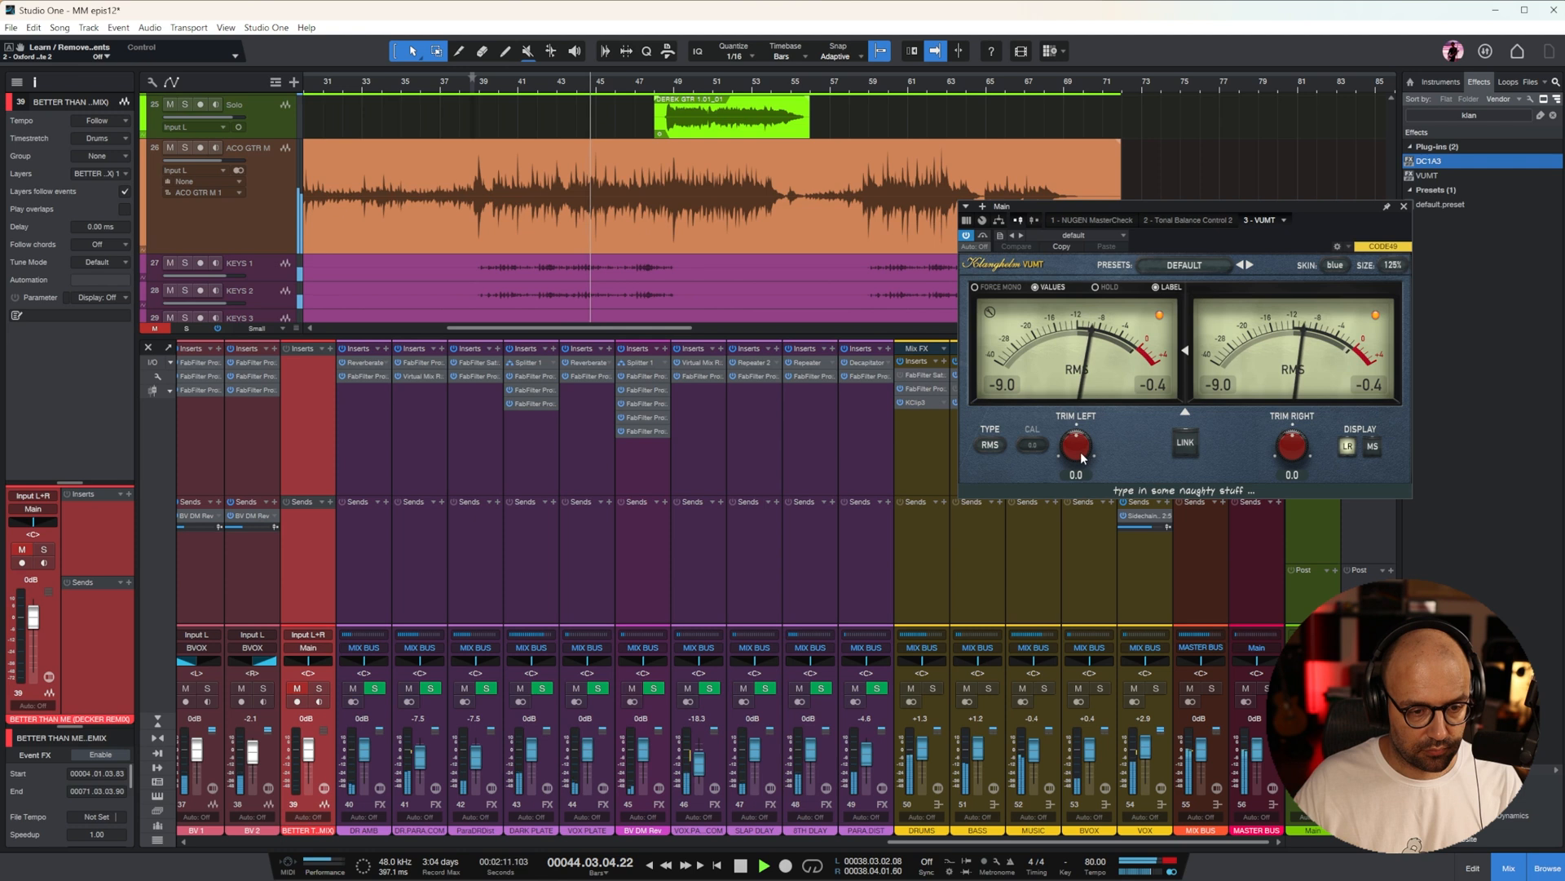
click(990, 445)
click(991, 465)
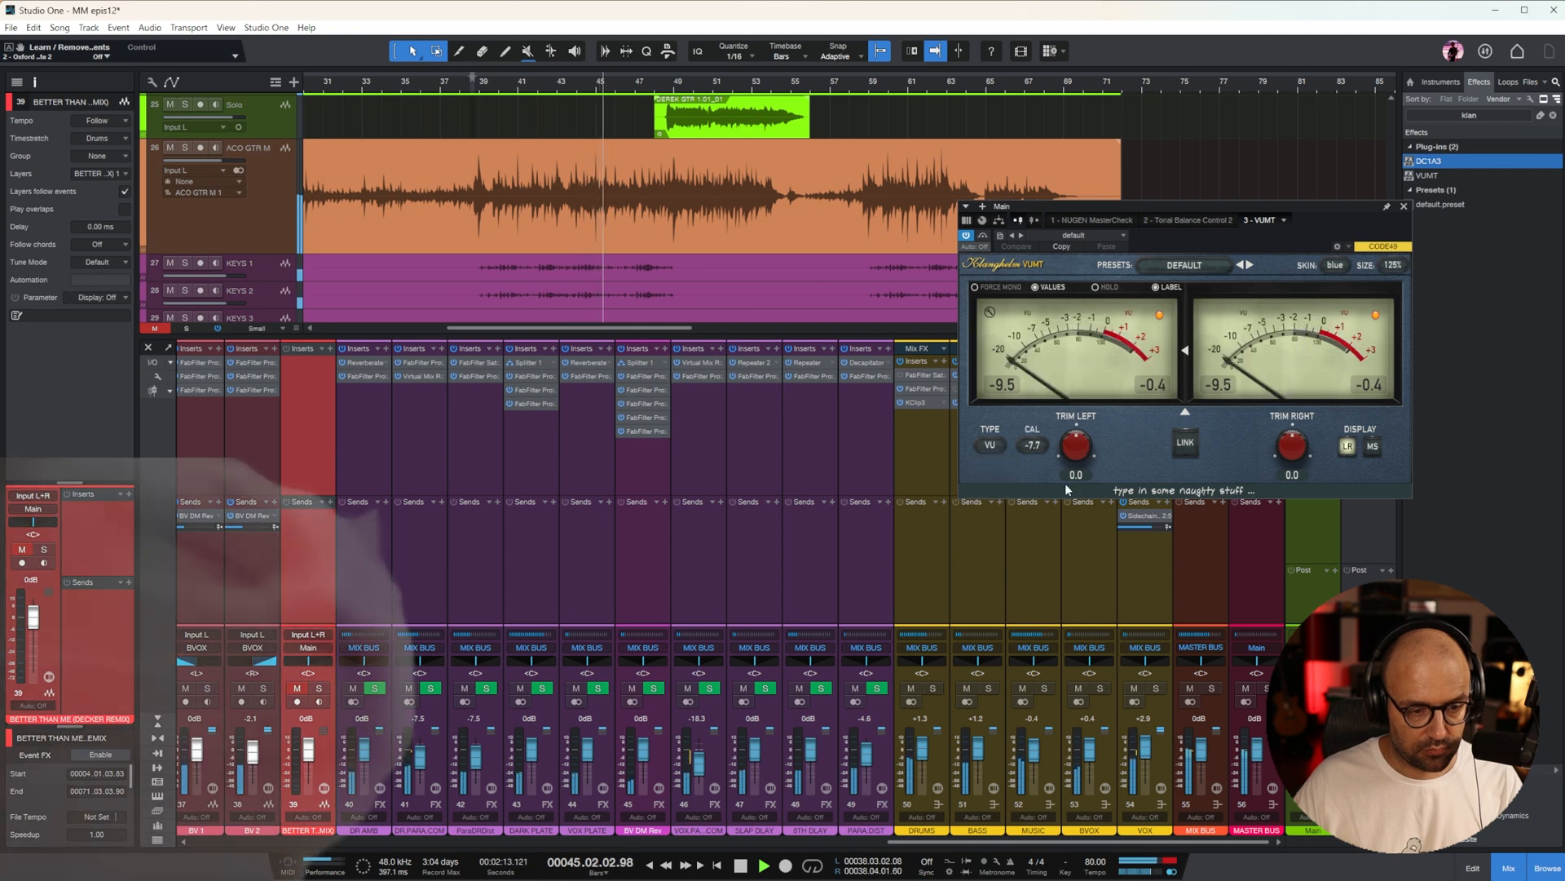
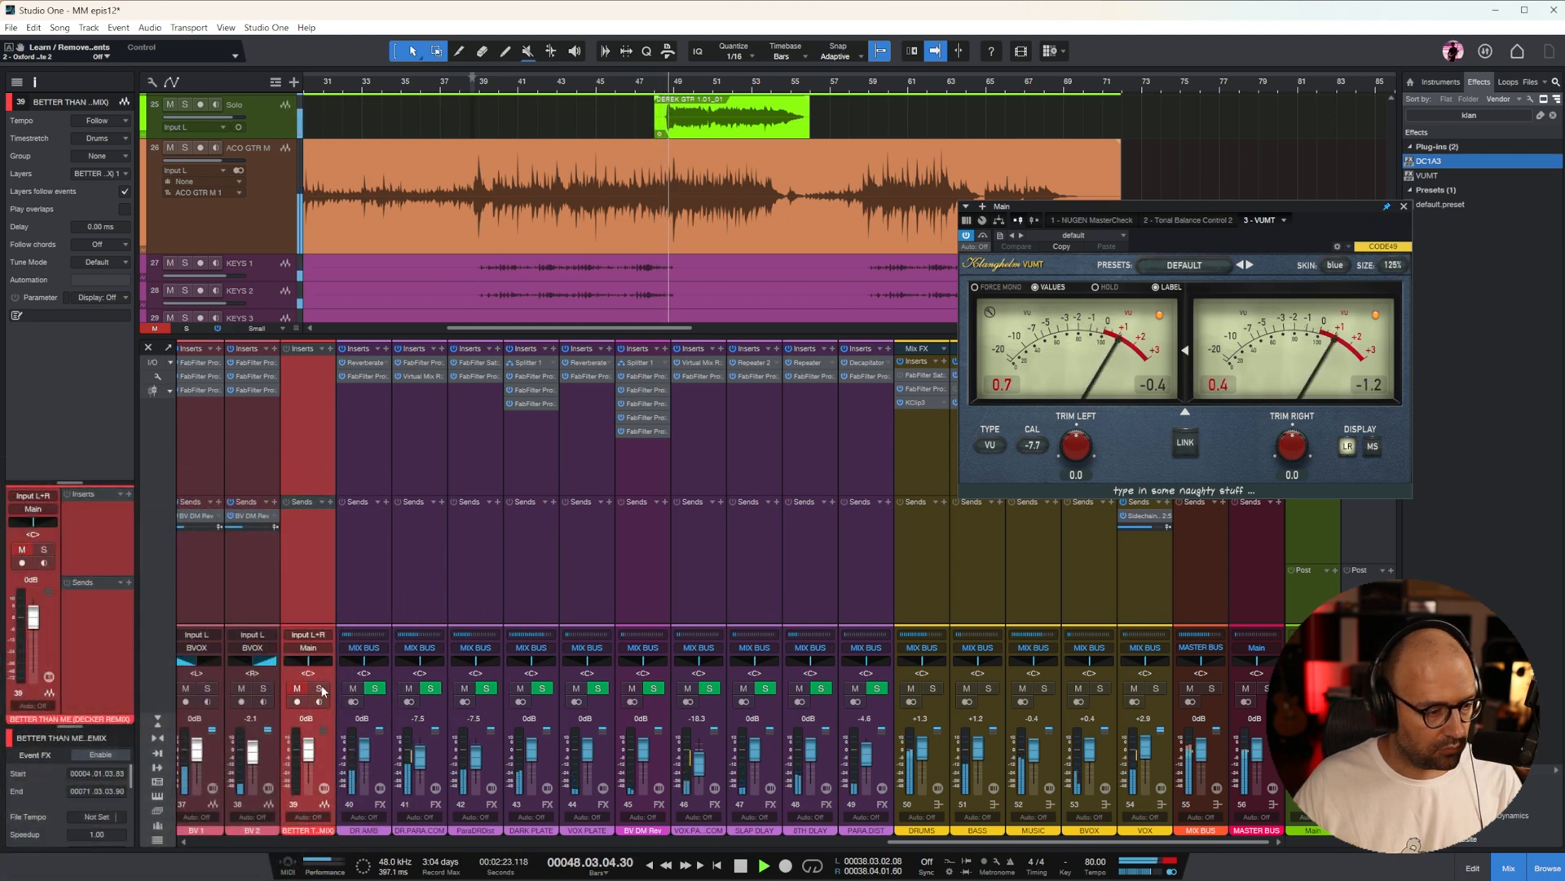
Solo the remix reference, play it from around bar 45 to read its VU level in VUMT, close the meter and return to the mix
key(s)
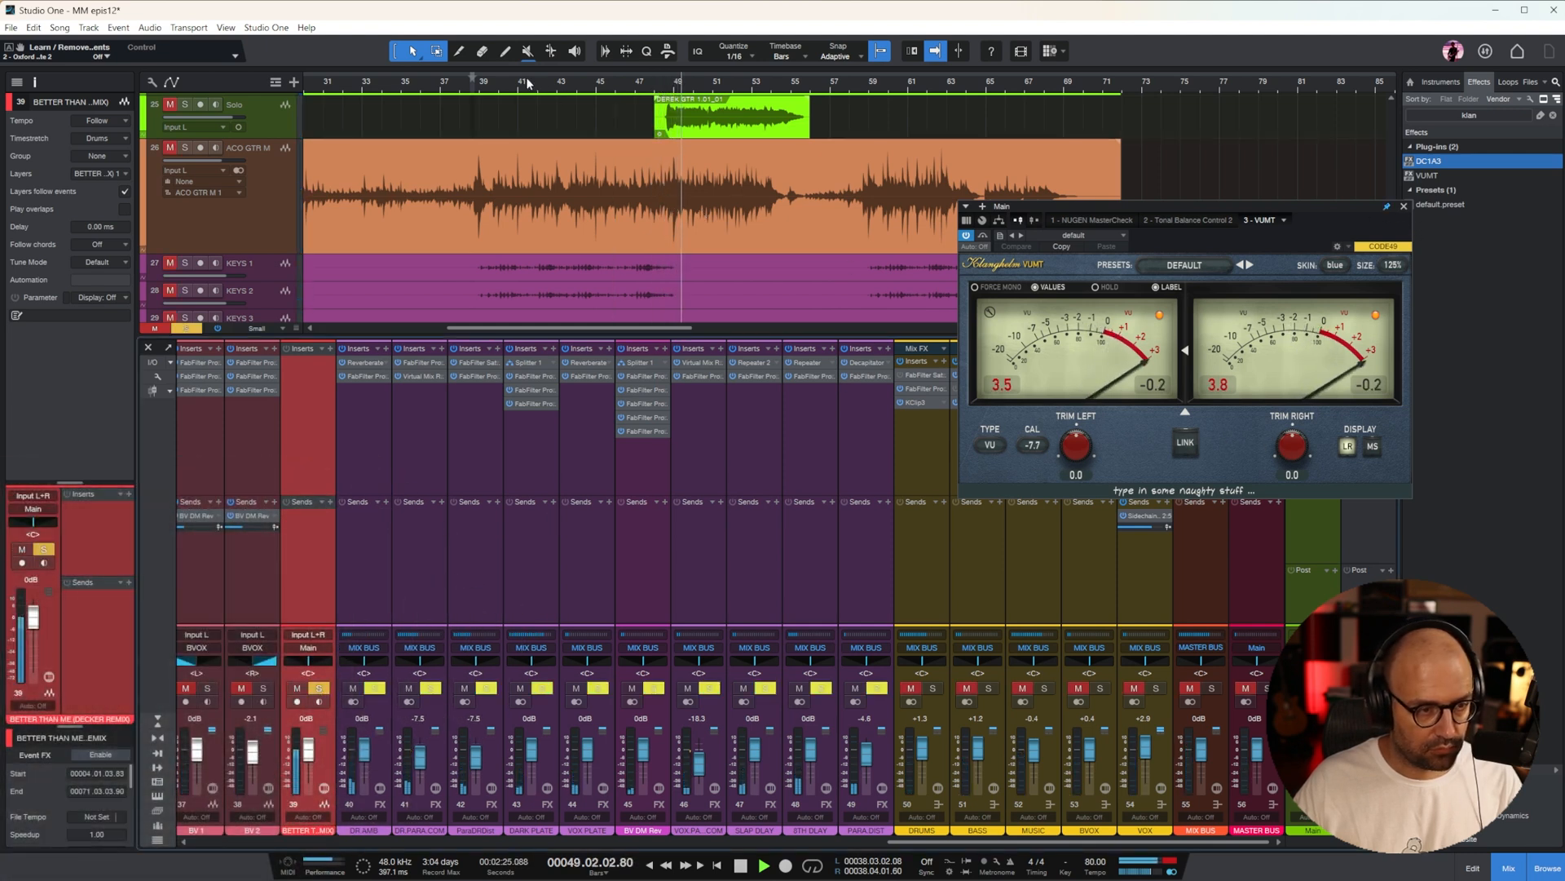
click(606, 108)
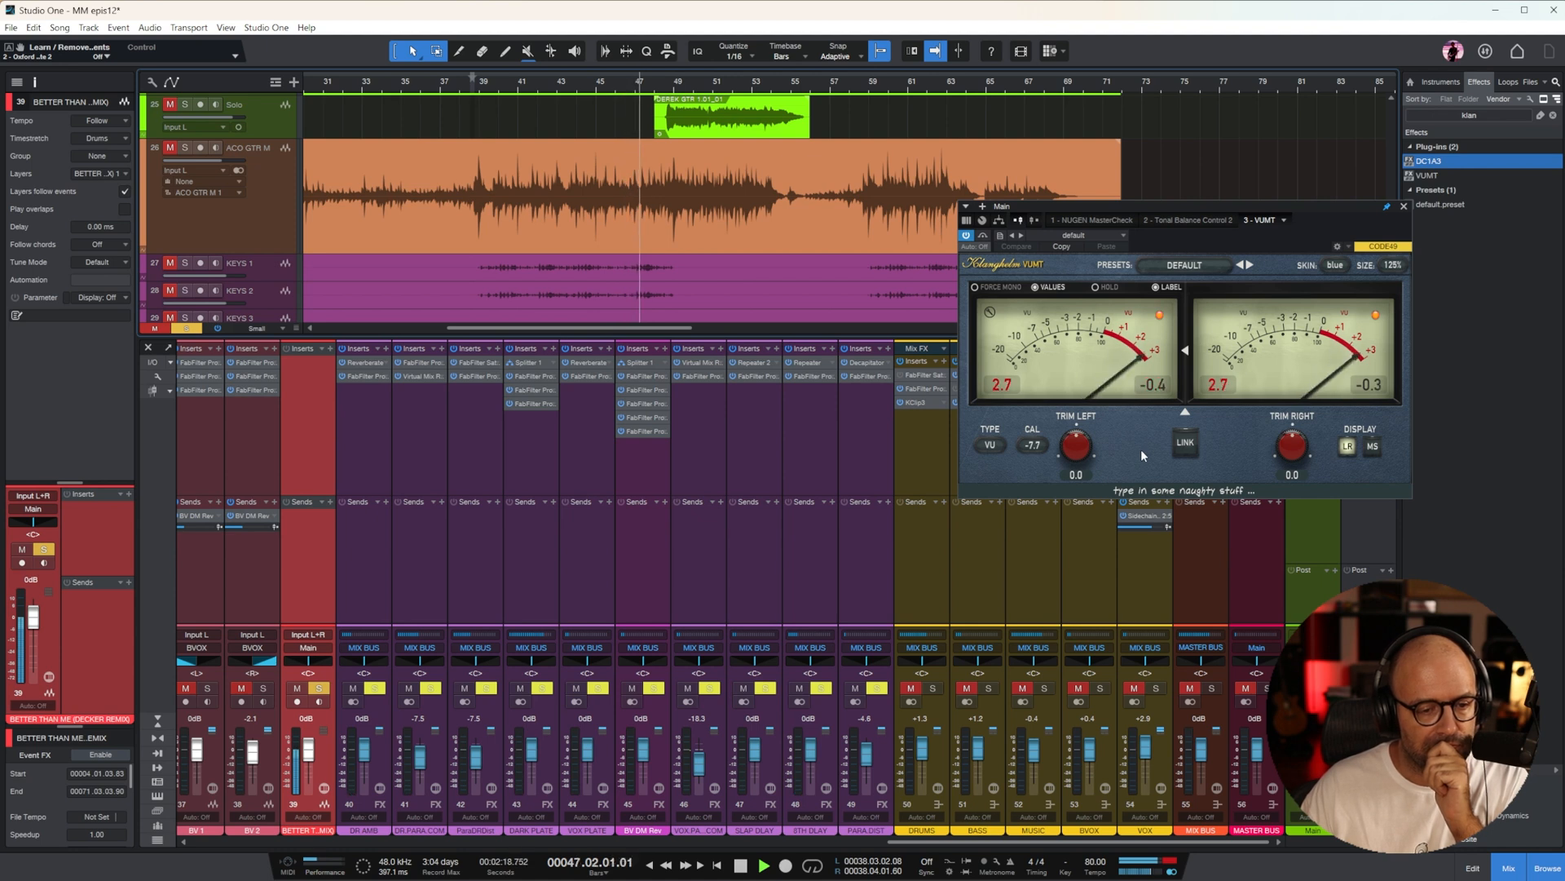
click(1403, 206)
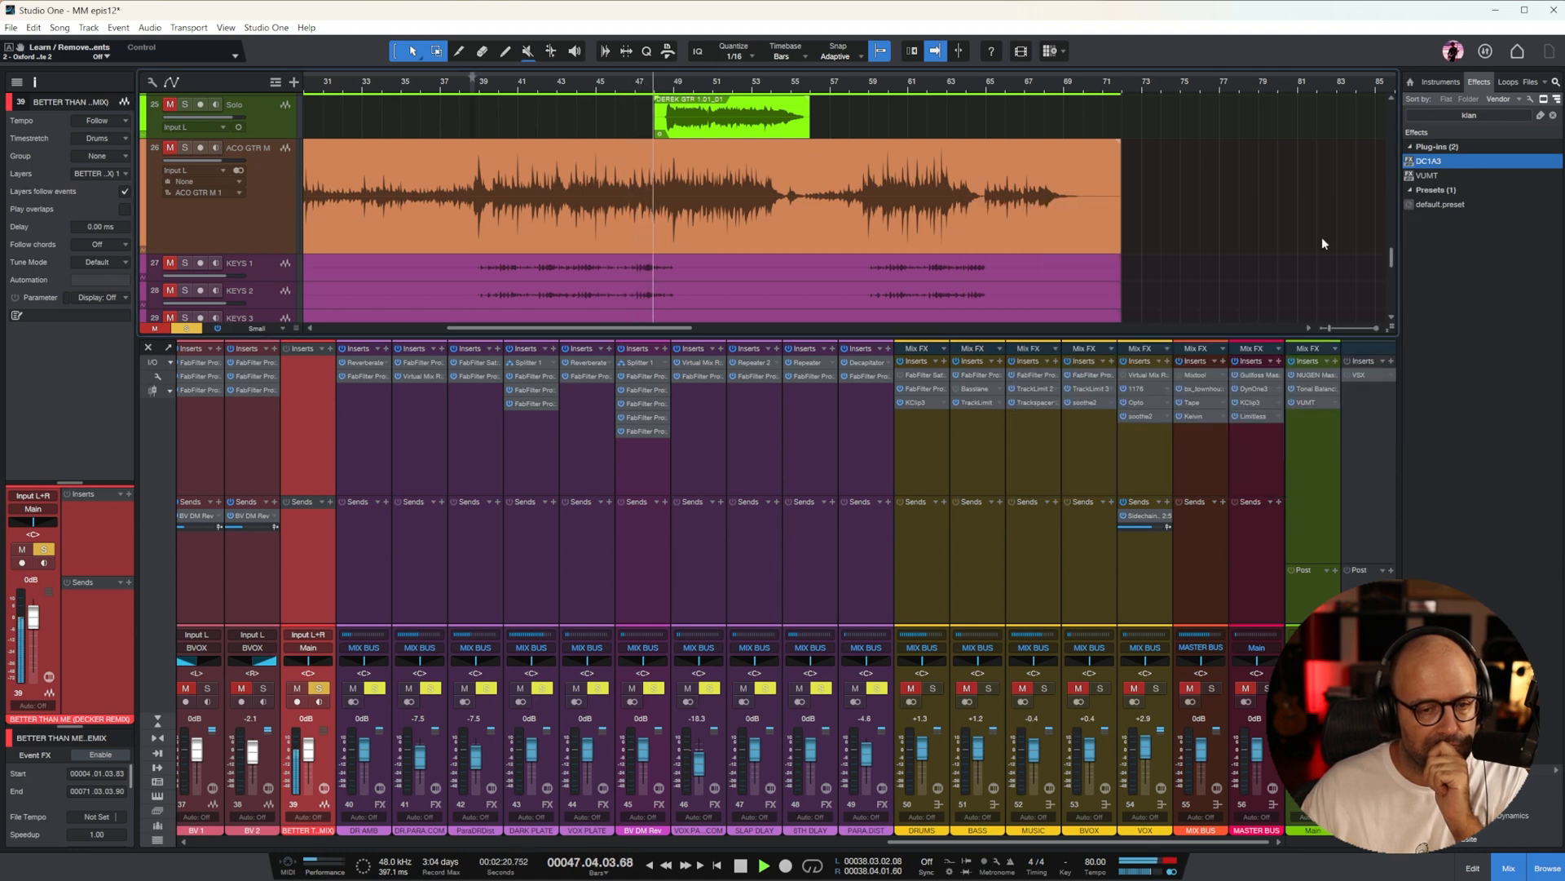
click(319, 688)
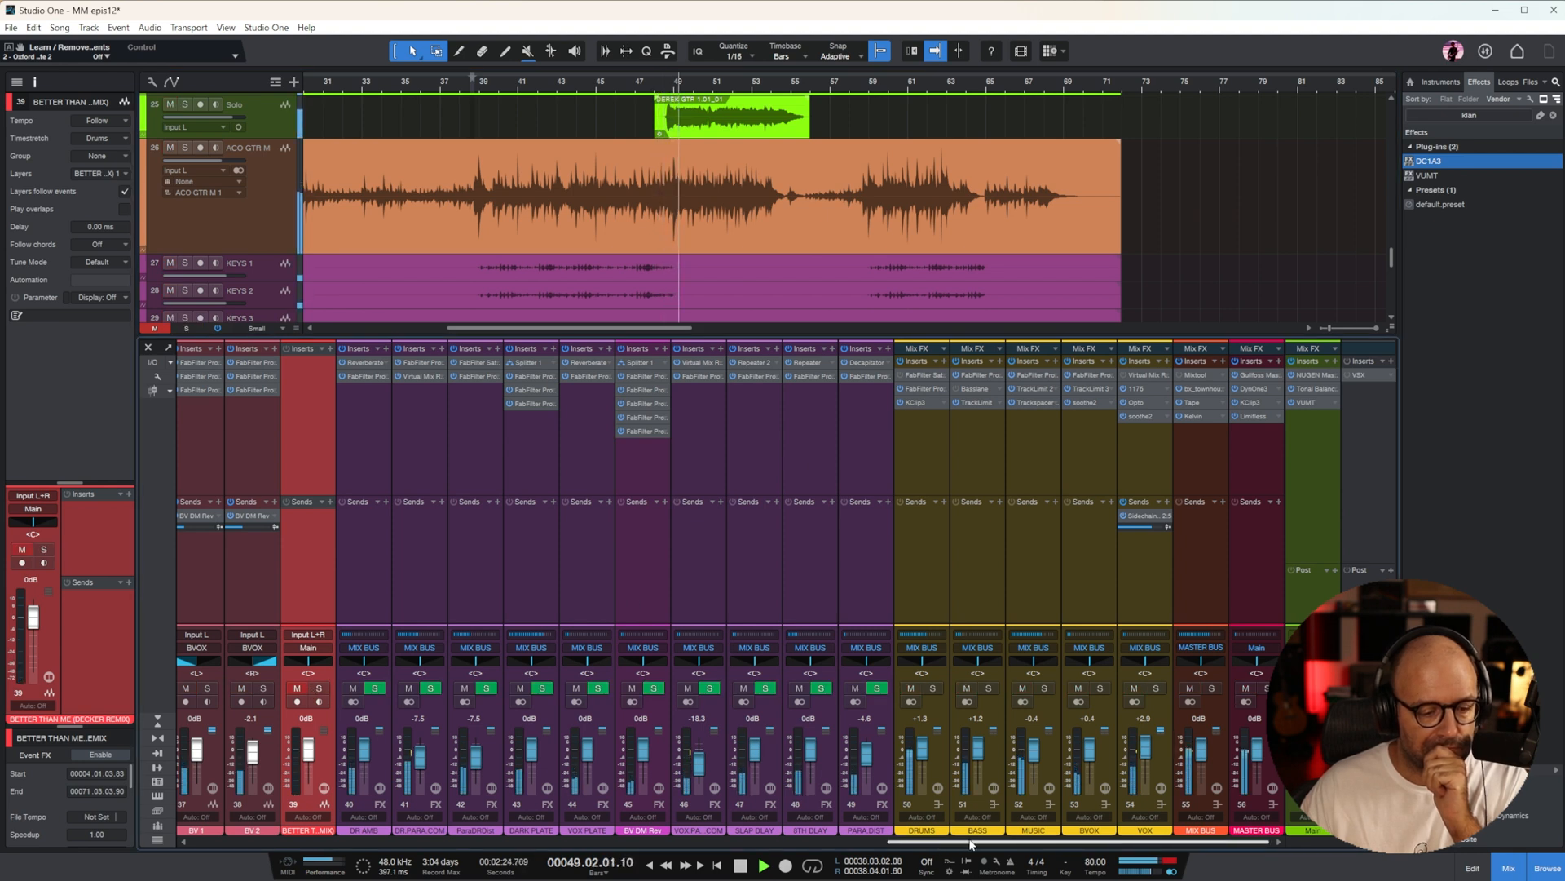
Open Limitless on the MASTER BUS, lower its threshold to -1.1 dB and replay the mix from bar 43, beat 4
click(1252, 461)
click(1266, 417)
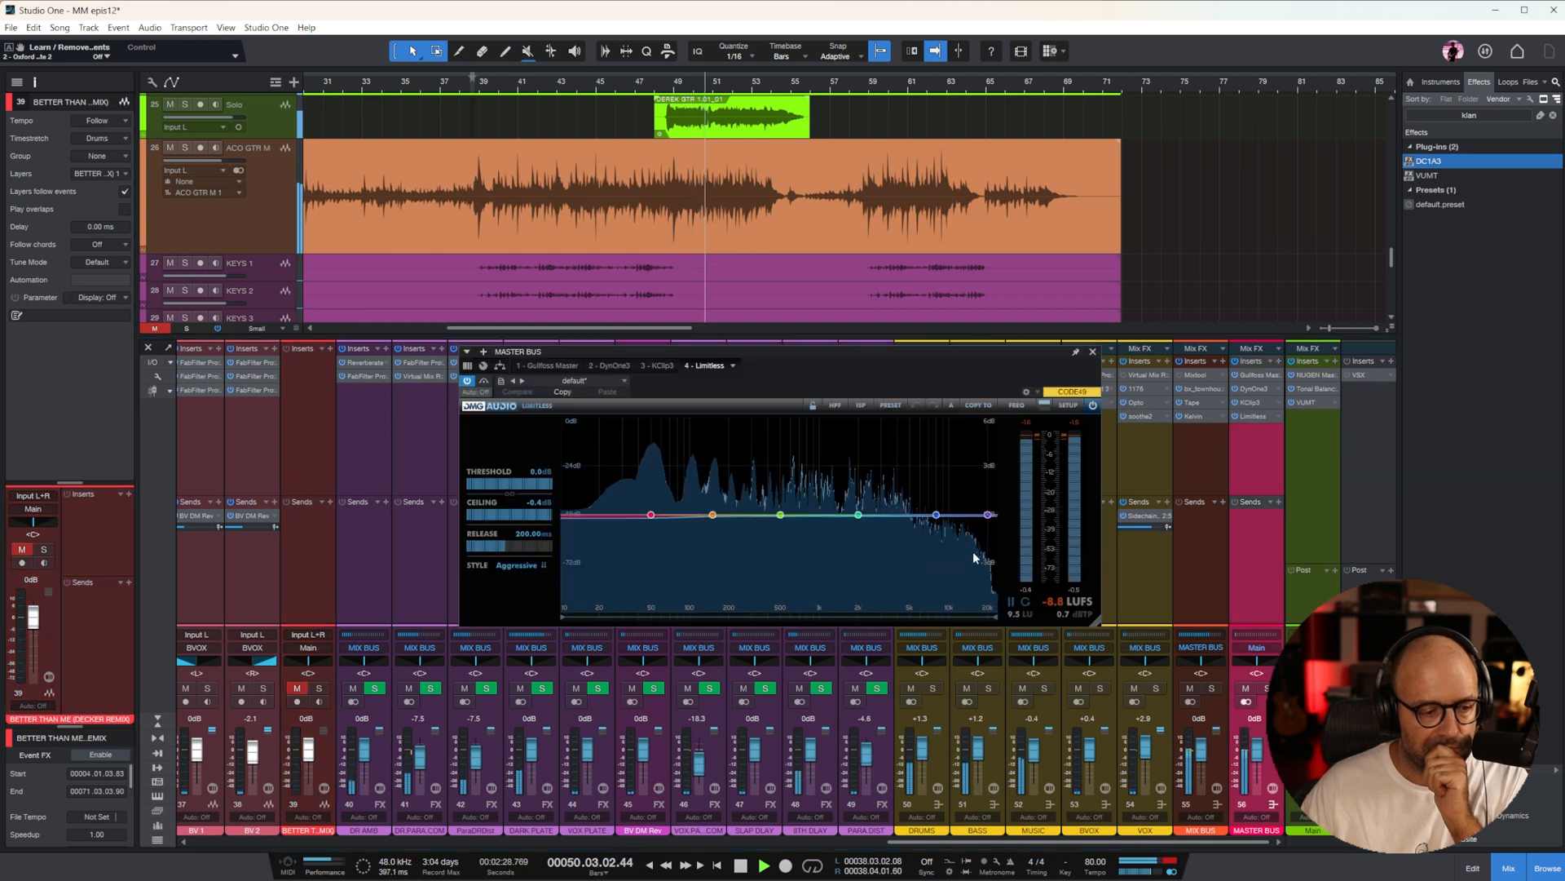
key(space)
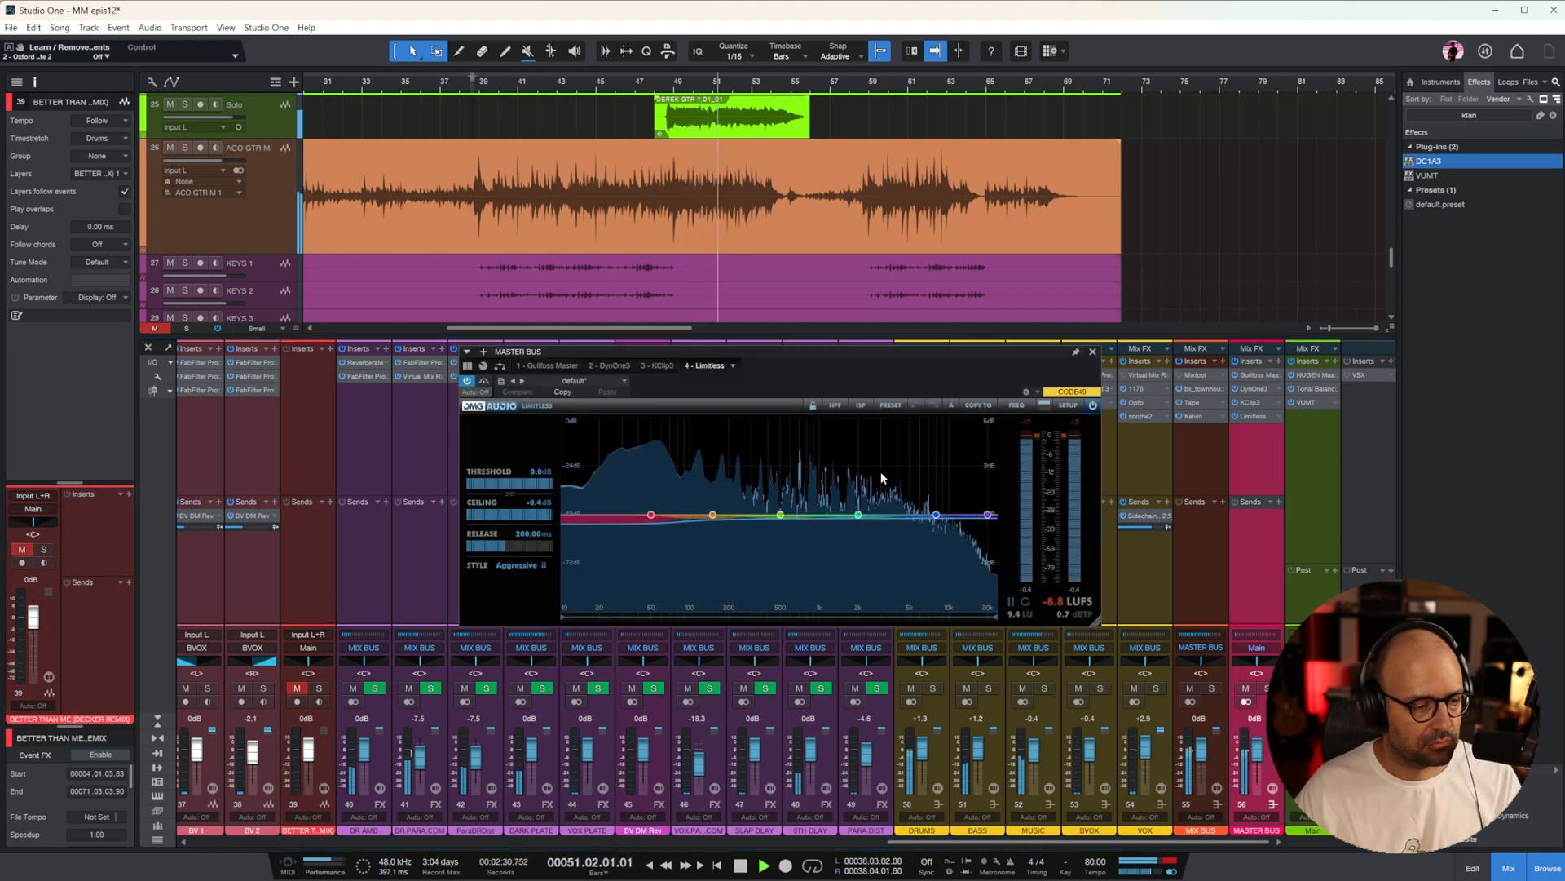
click(574, 88)
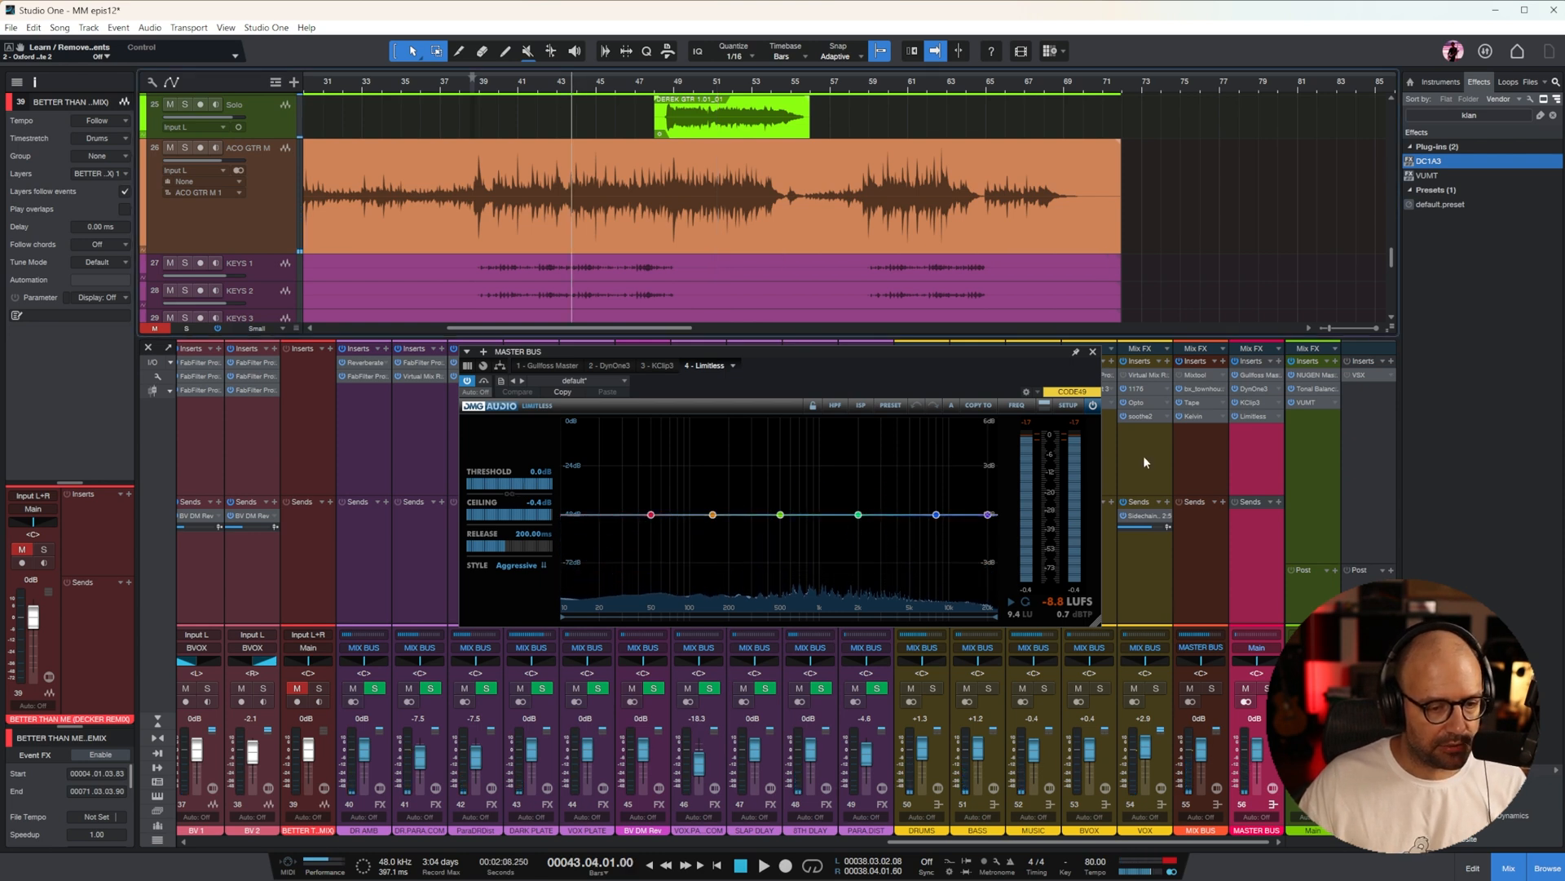
drag(512, 487, 515, 535)
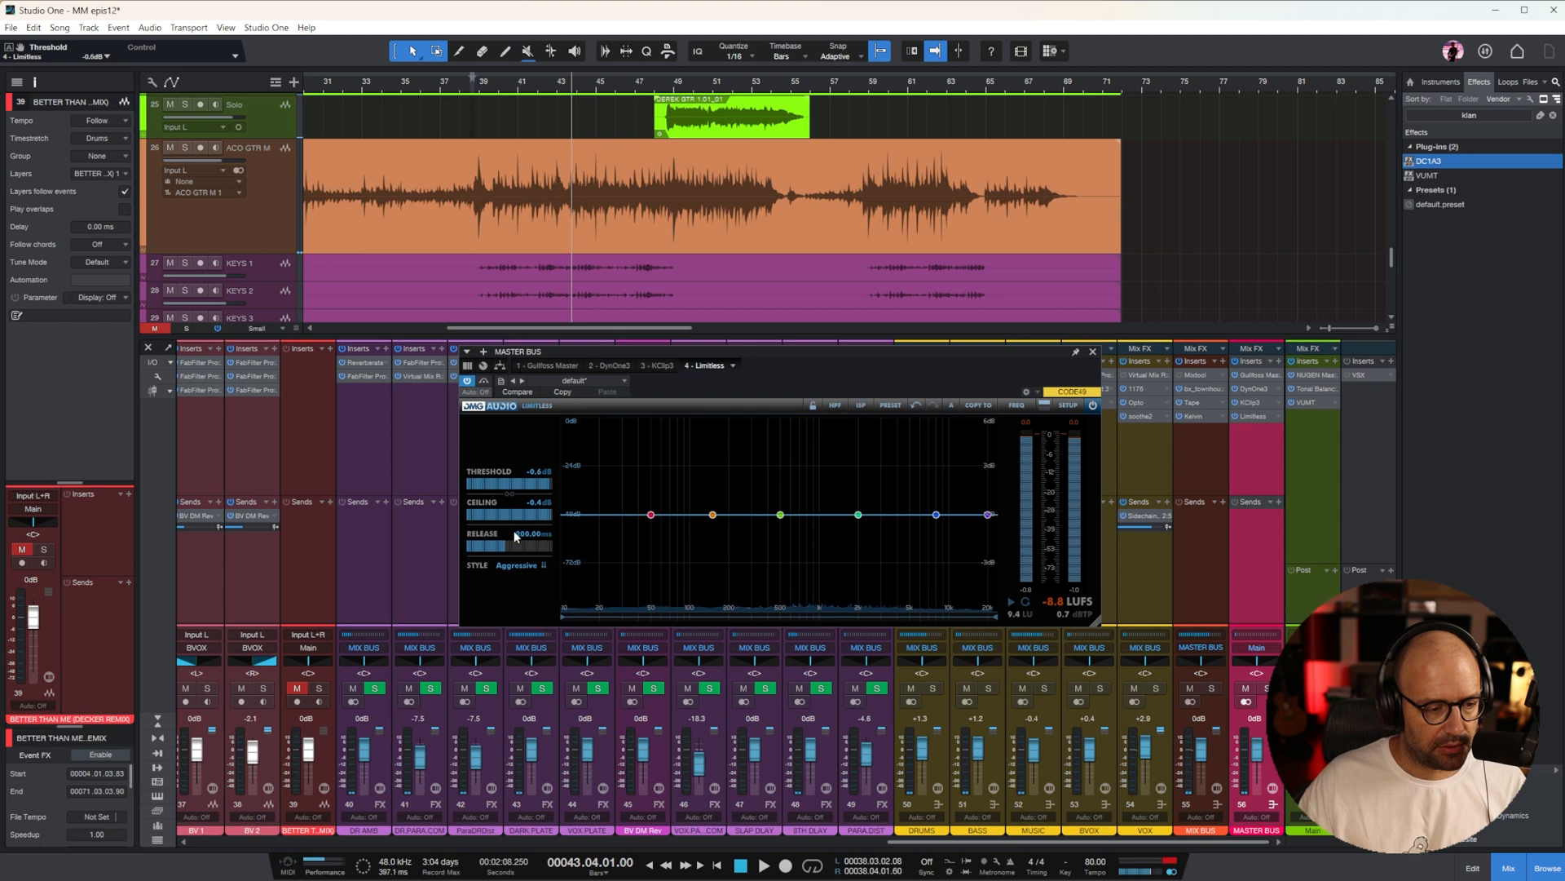
key(space)
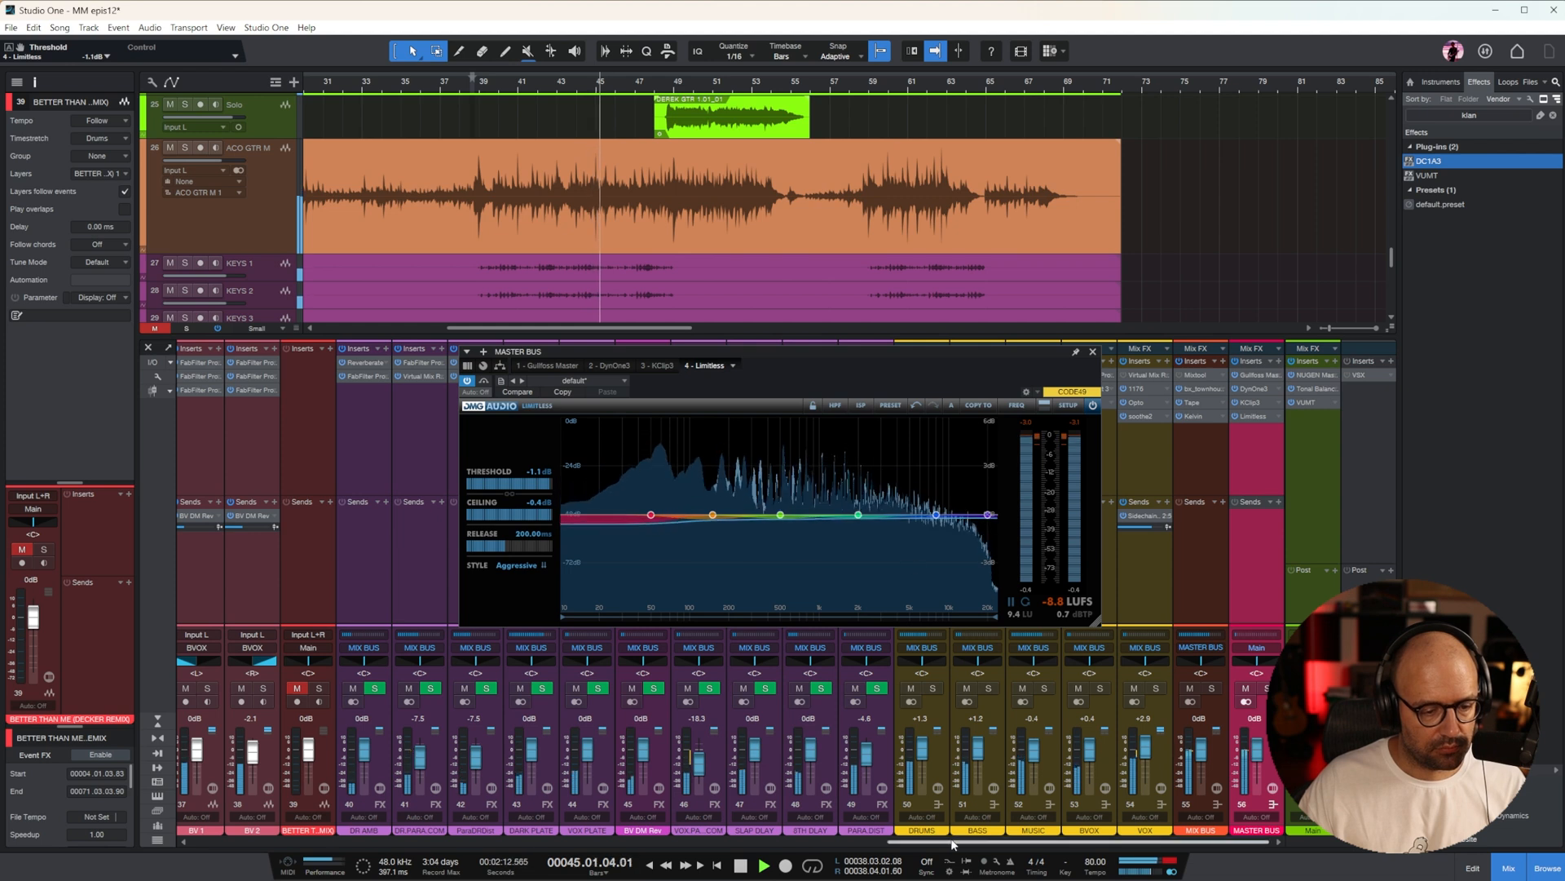
Raise the SNARE T channel to -4.2 dB, raise SNARE TRIG slightly and close the Limitless window
drag(930, 842, 234, 855)
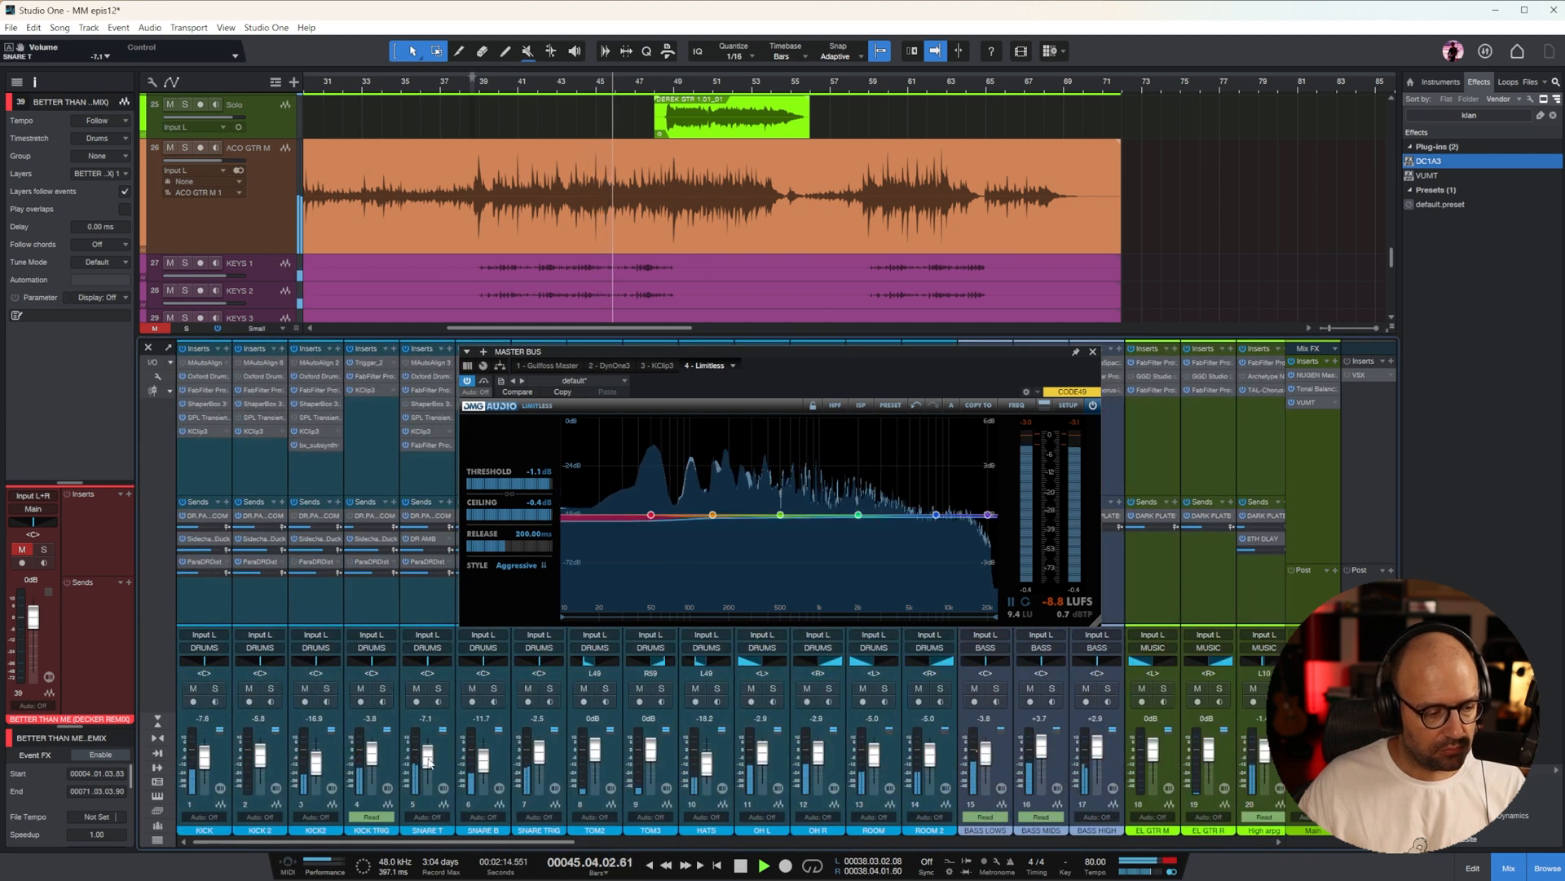
drag(428, 770, 429, 761)
drag(539, 755, 541, 752)
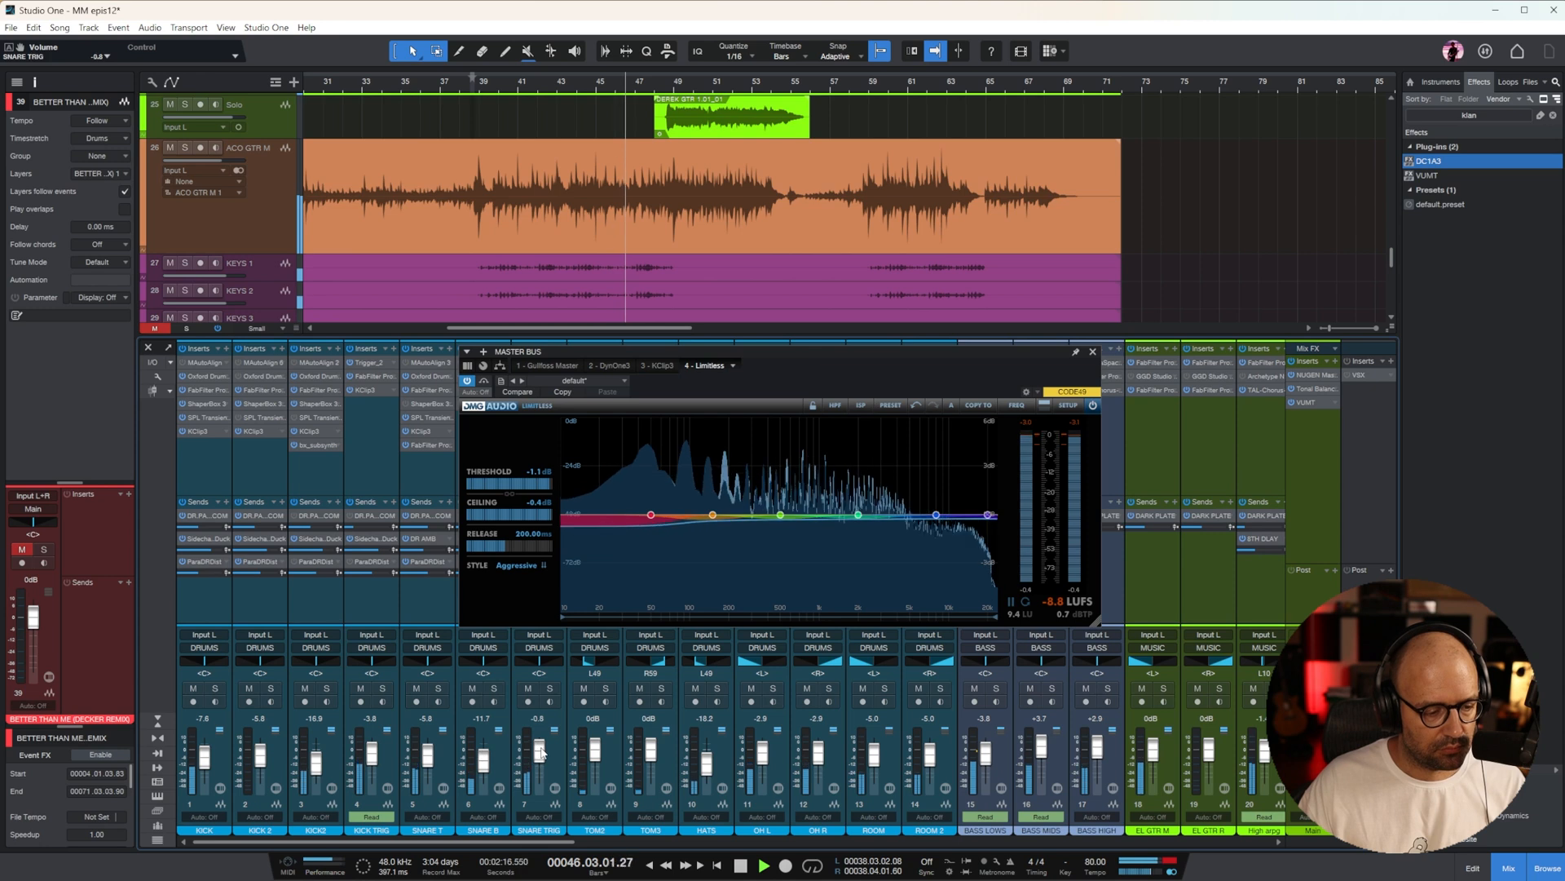
drag(428, 761, 431, 762)
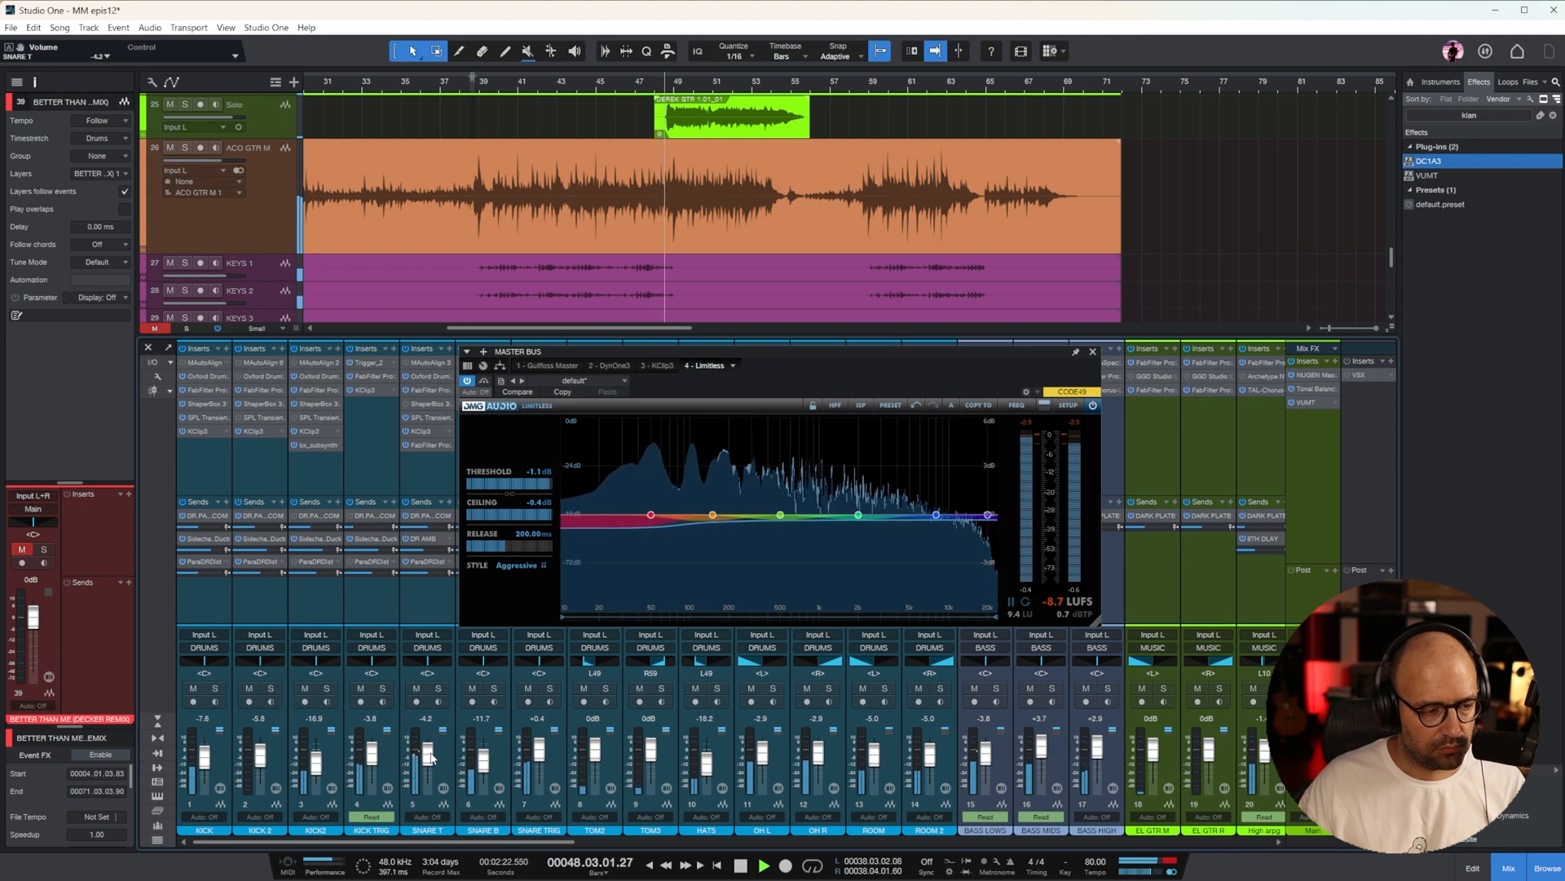
click(1091, 352)
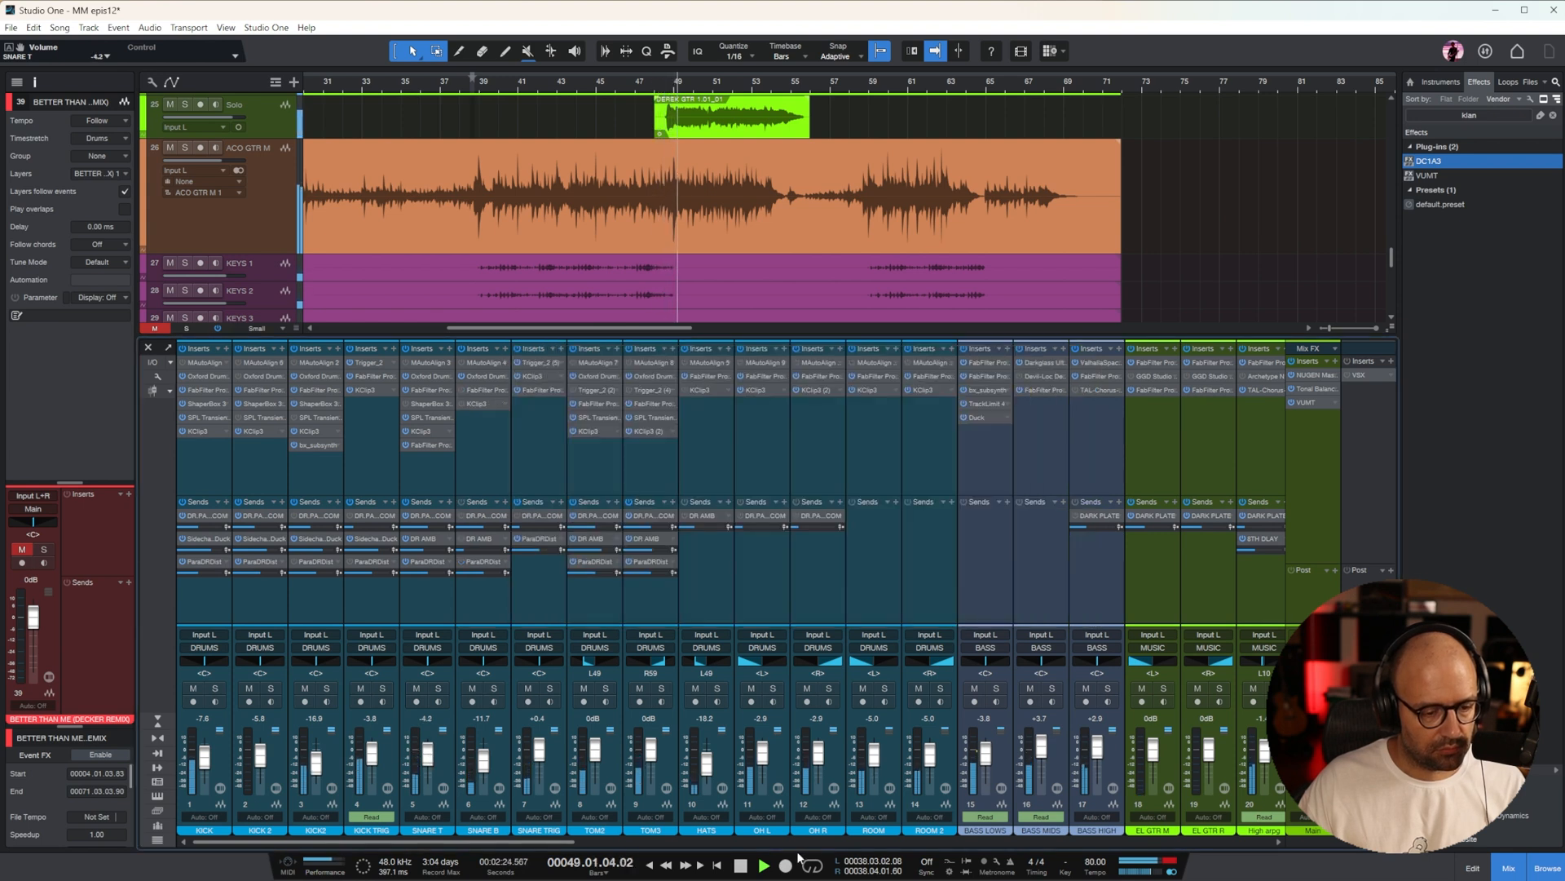
Raise the Solo guitar channel to +4.6 dB and compare the mix with the soloed remix up to bar 55
scroll(796, 794, down, 5)
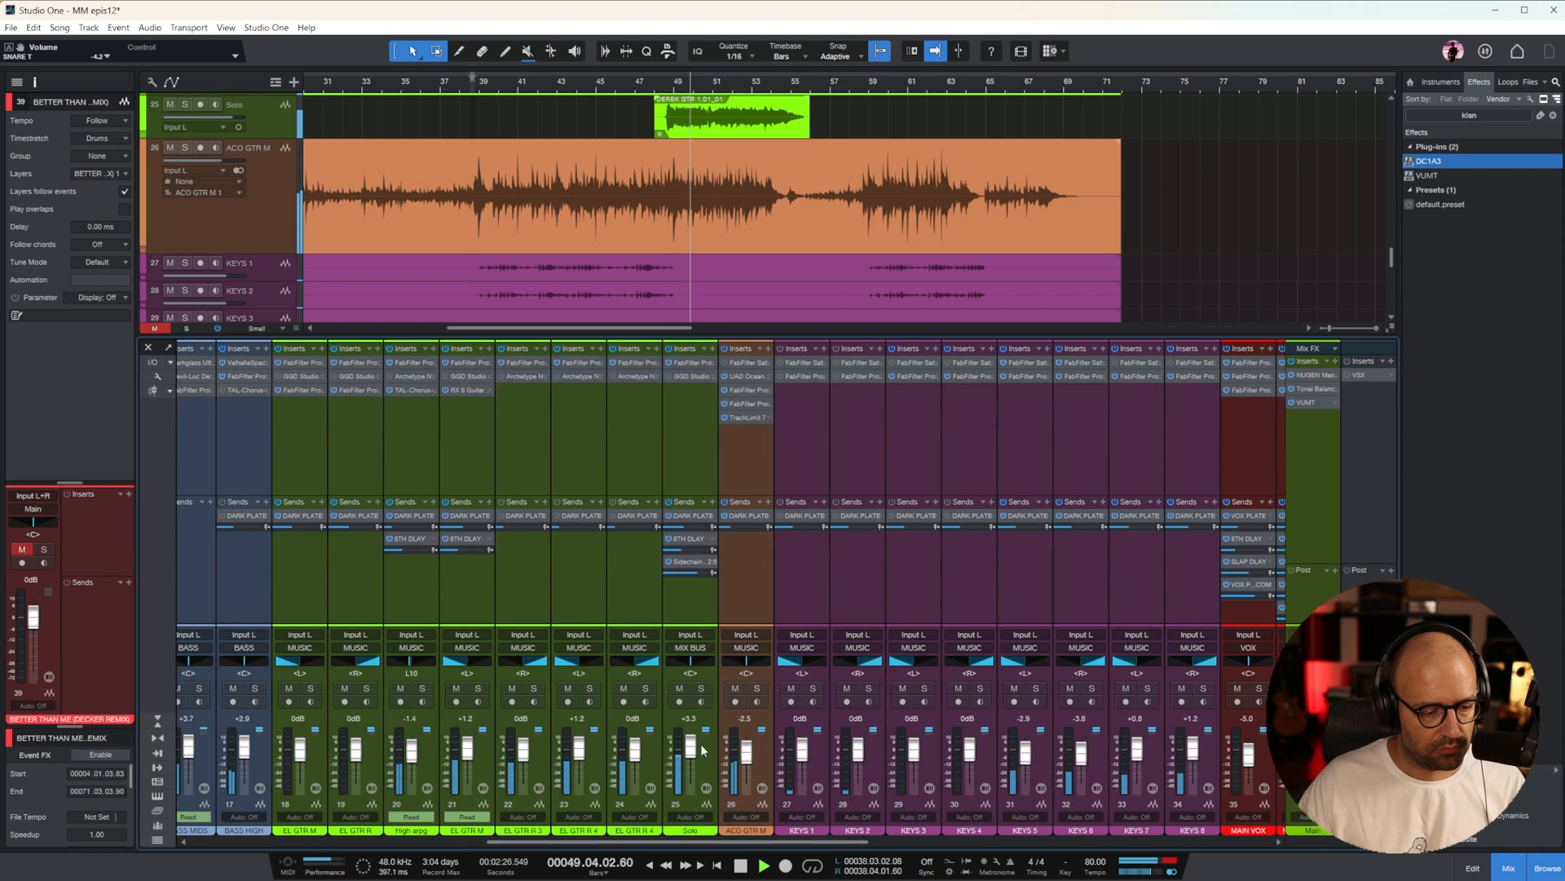
drag(860, 841, 970, 840)
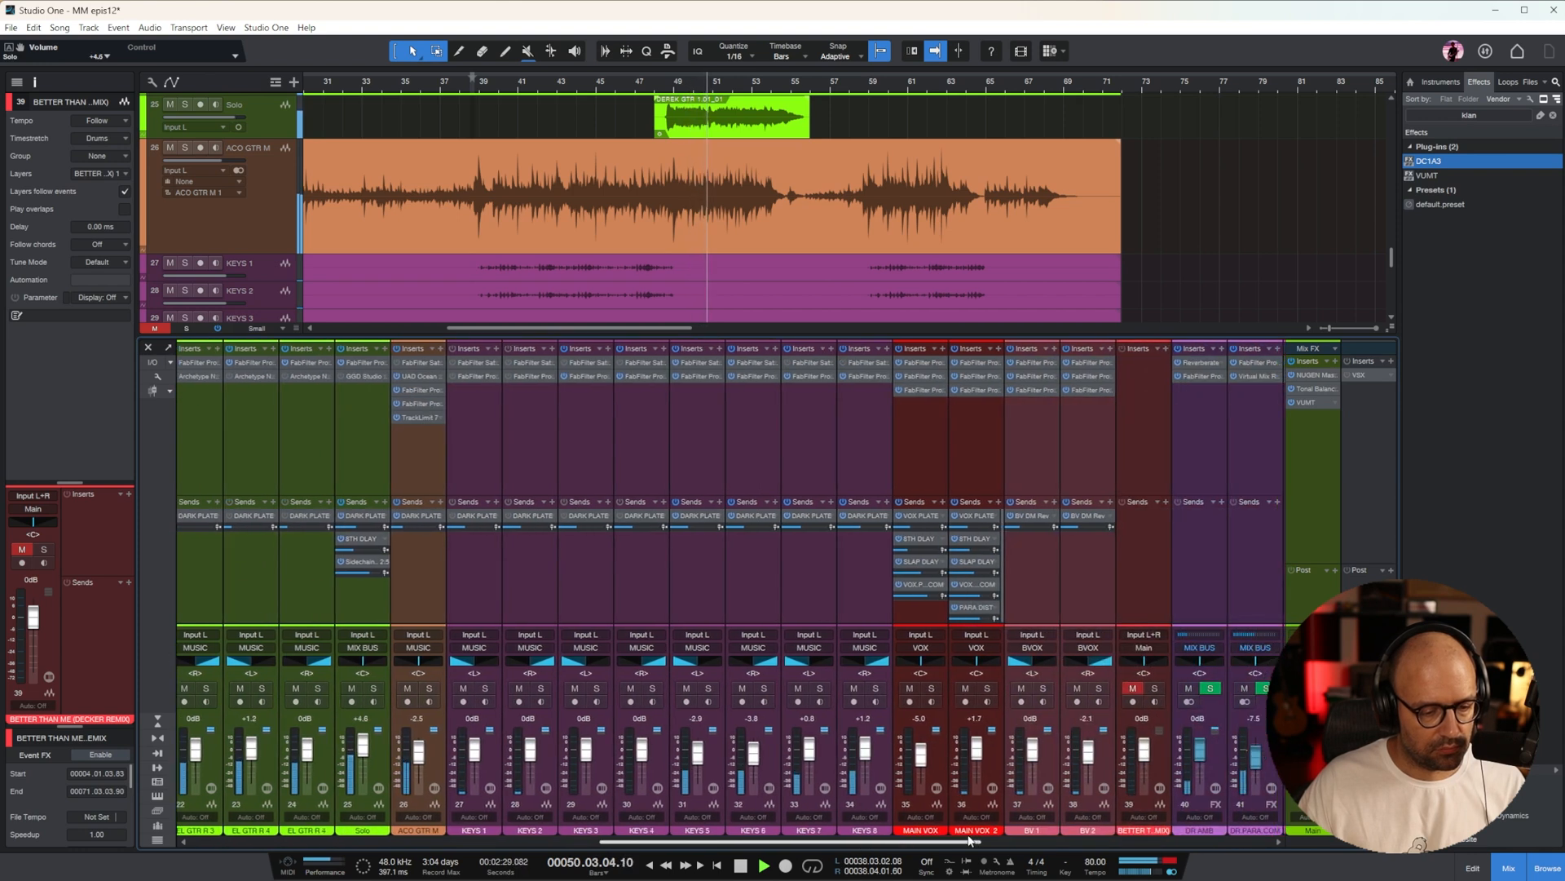
click(1154, 689)
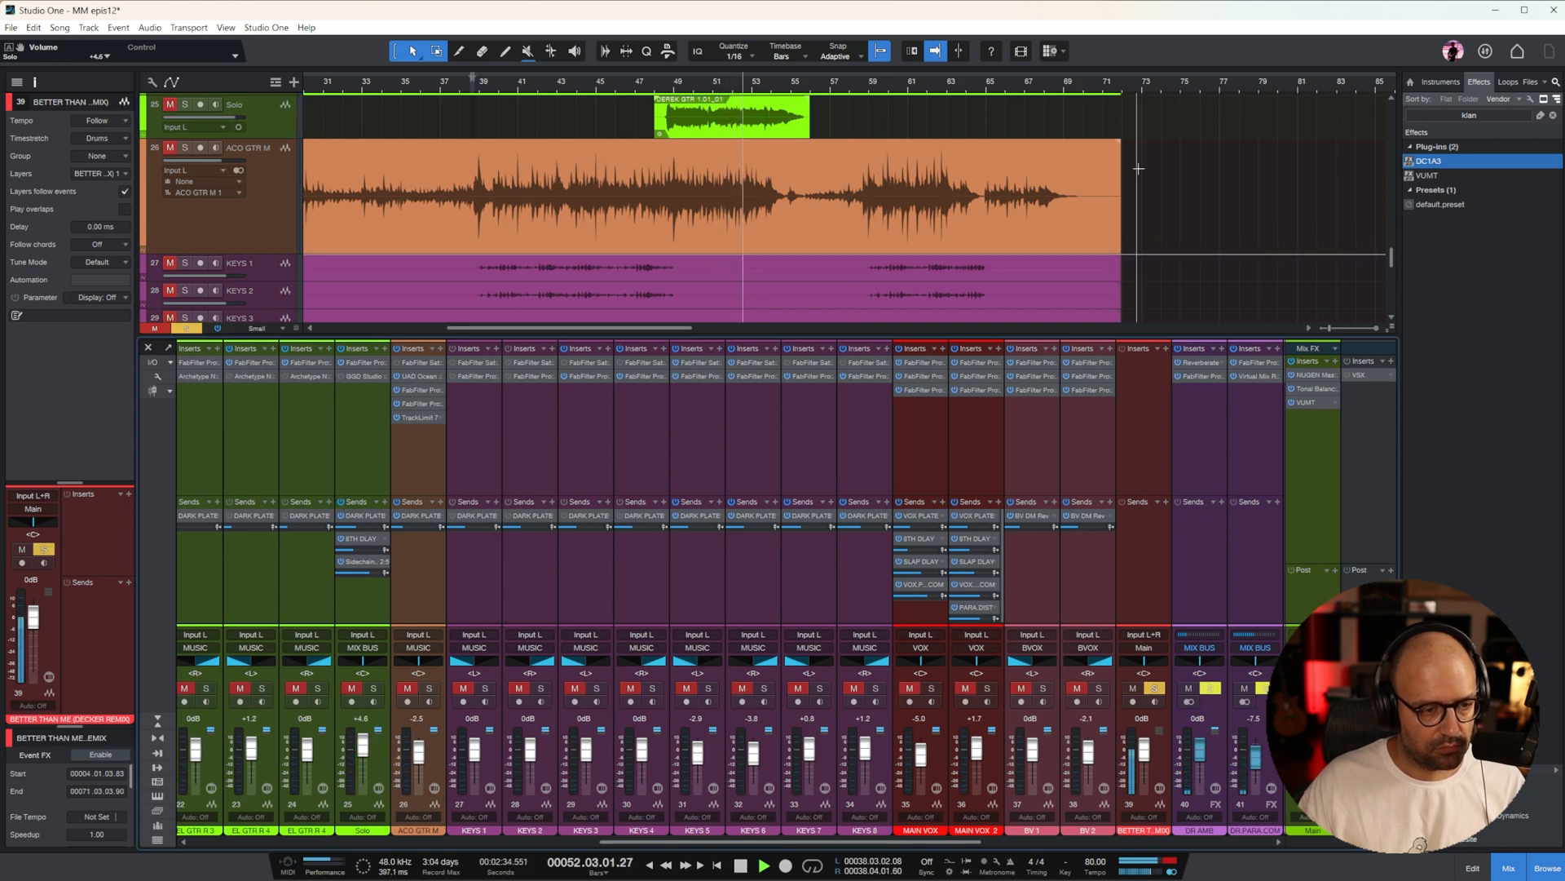
scroll(1125, 177, down, 6)
scroll(1142, 173, up, 5)
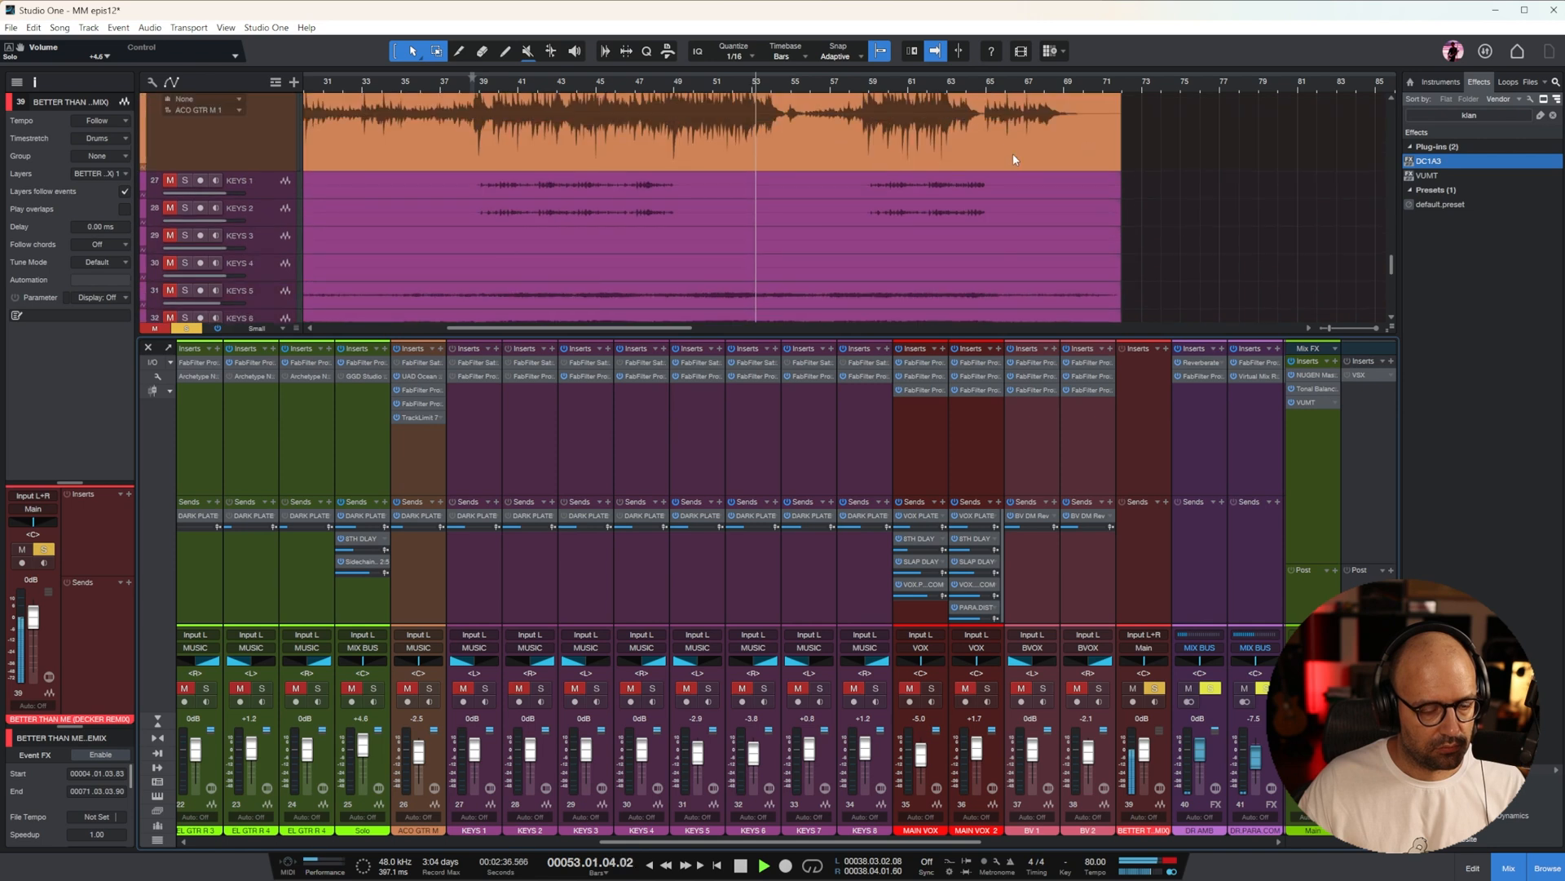
click(1133, 689)
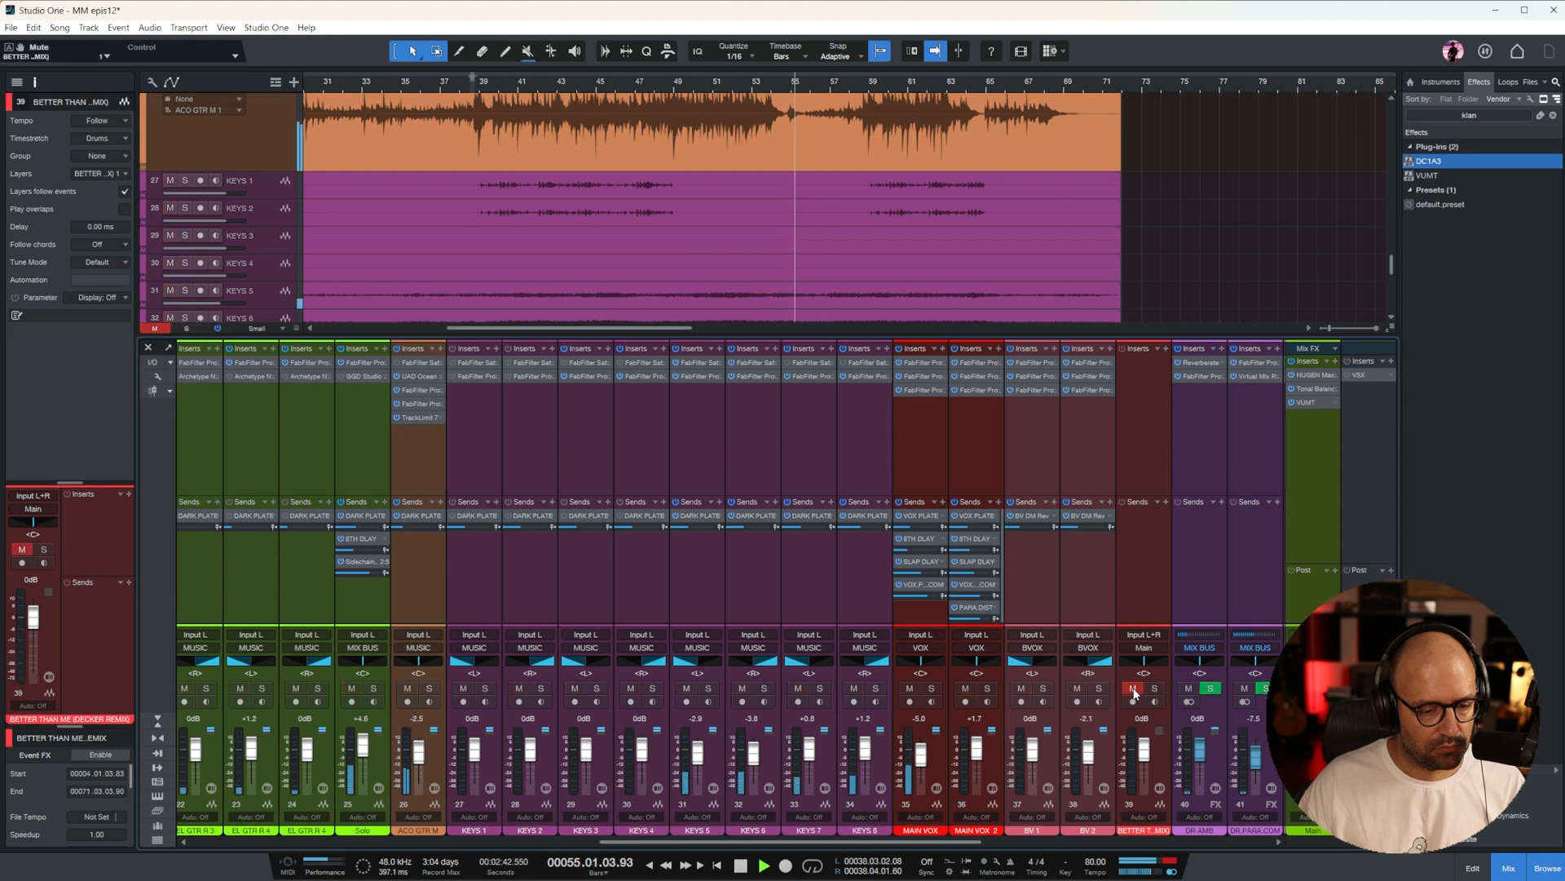
key(space)
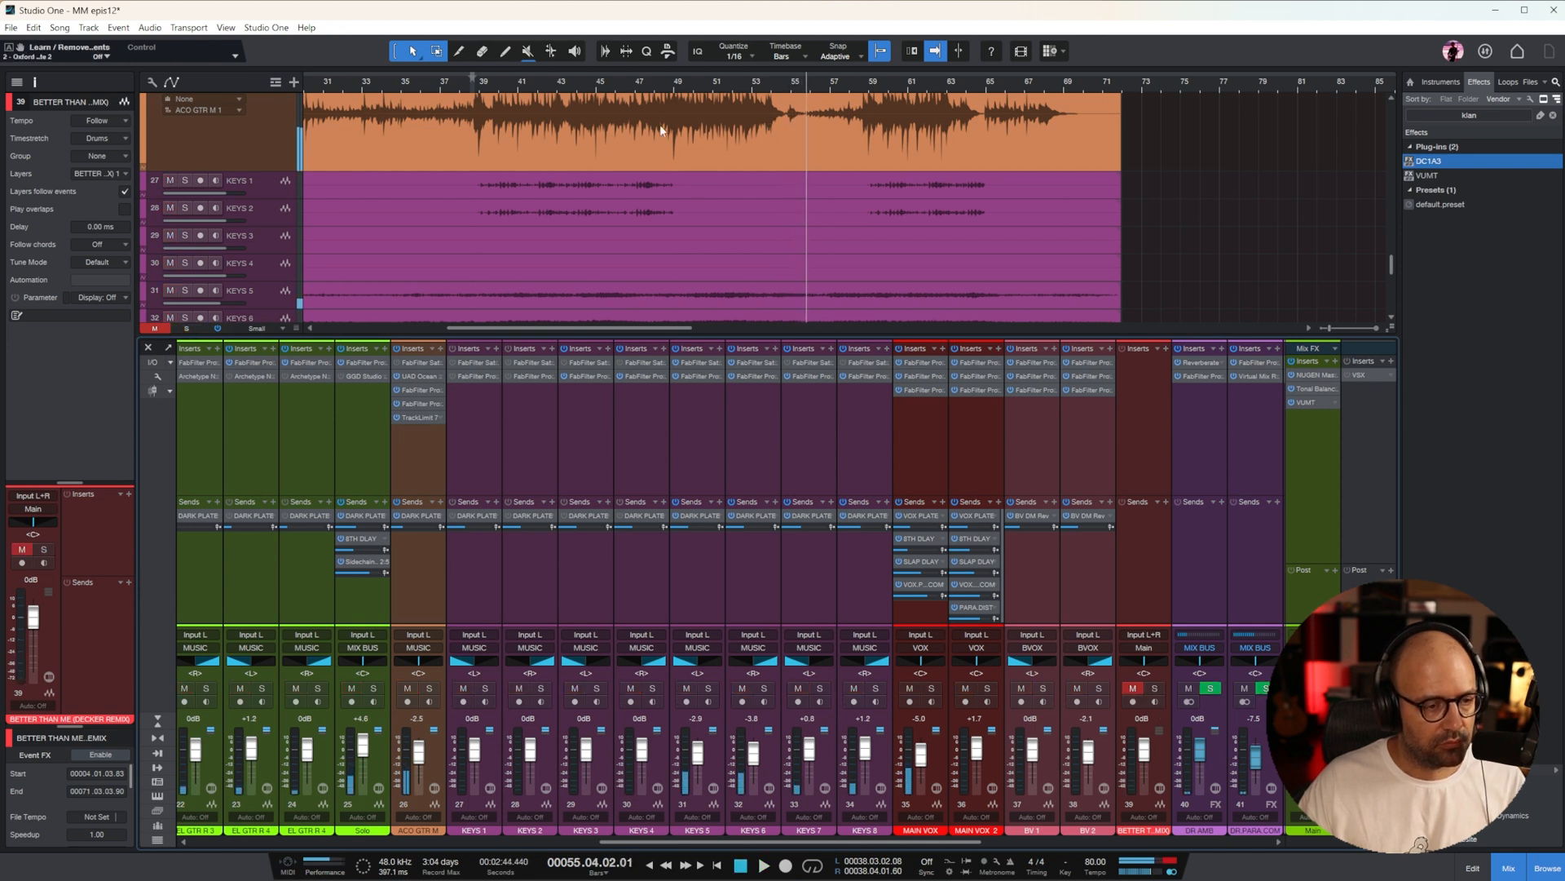
Play on from bar 55, beat 4, soloing the remix reference to compare it with the mix, and mute the remix again
scroll(735, 191, down, 6)
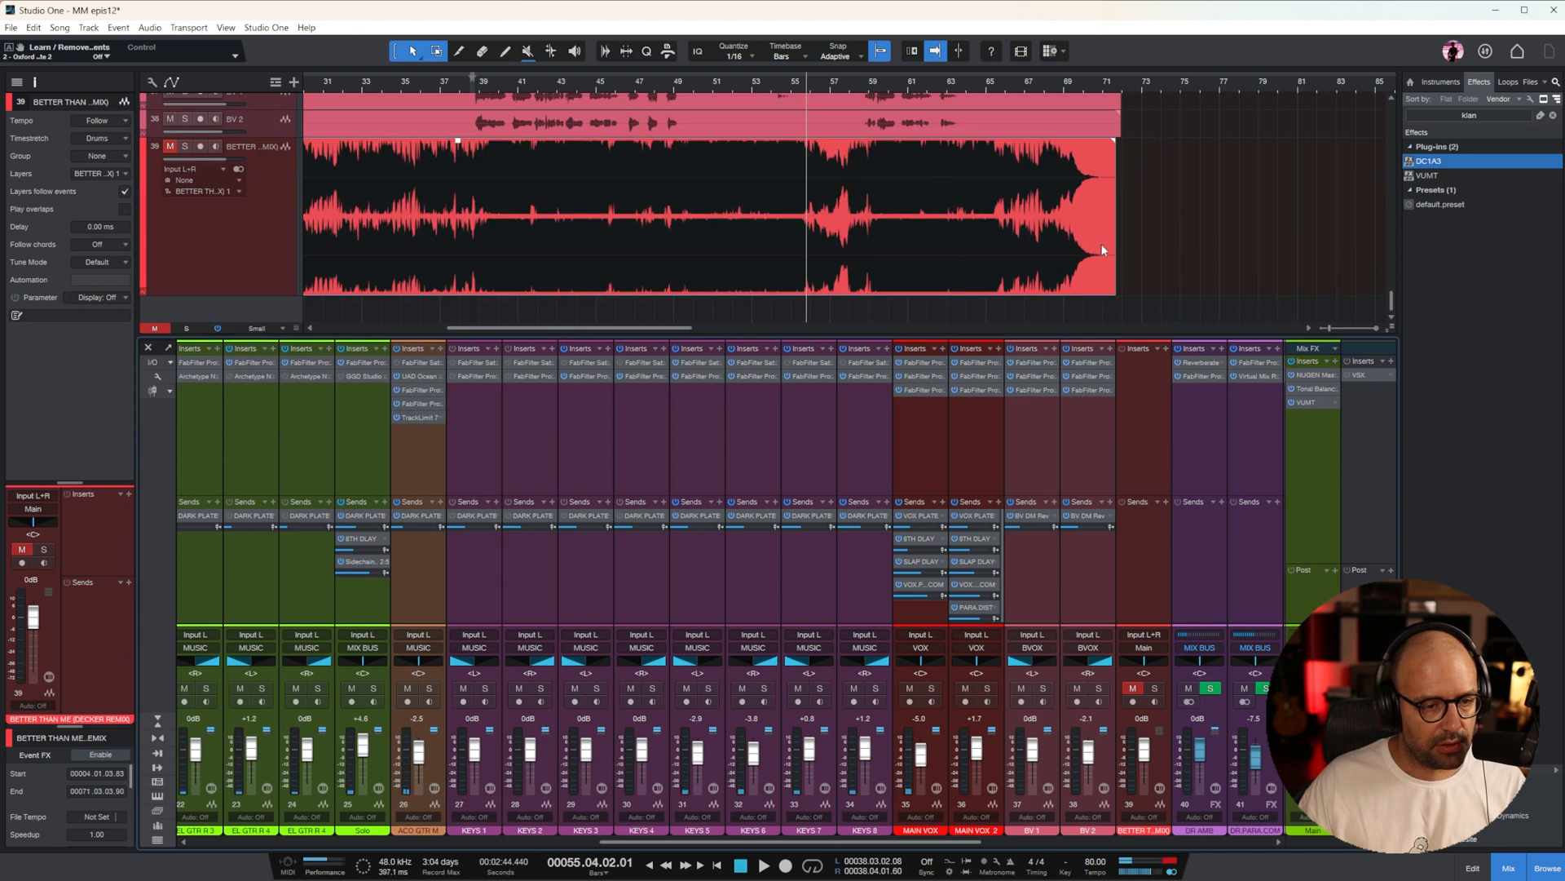
scroll(1102, 246, up, 3)
key(e)
key(e)
scroll(1104, 246, down, 3)
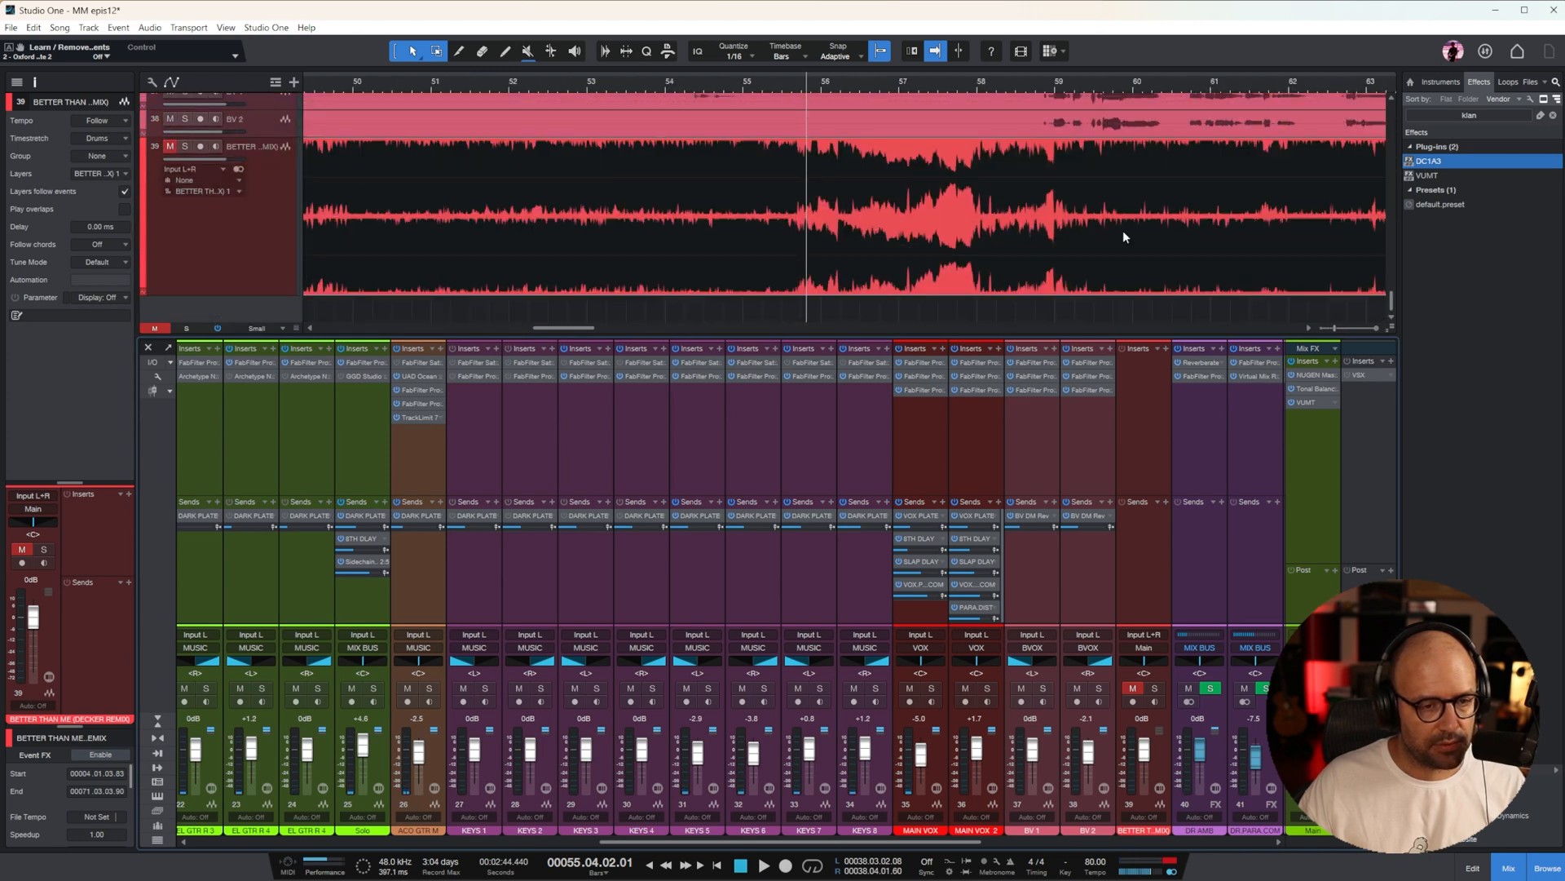
key(space)
key(w)
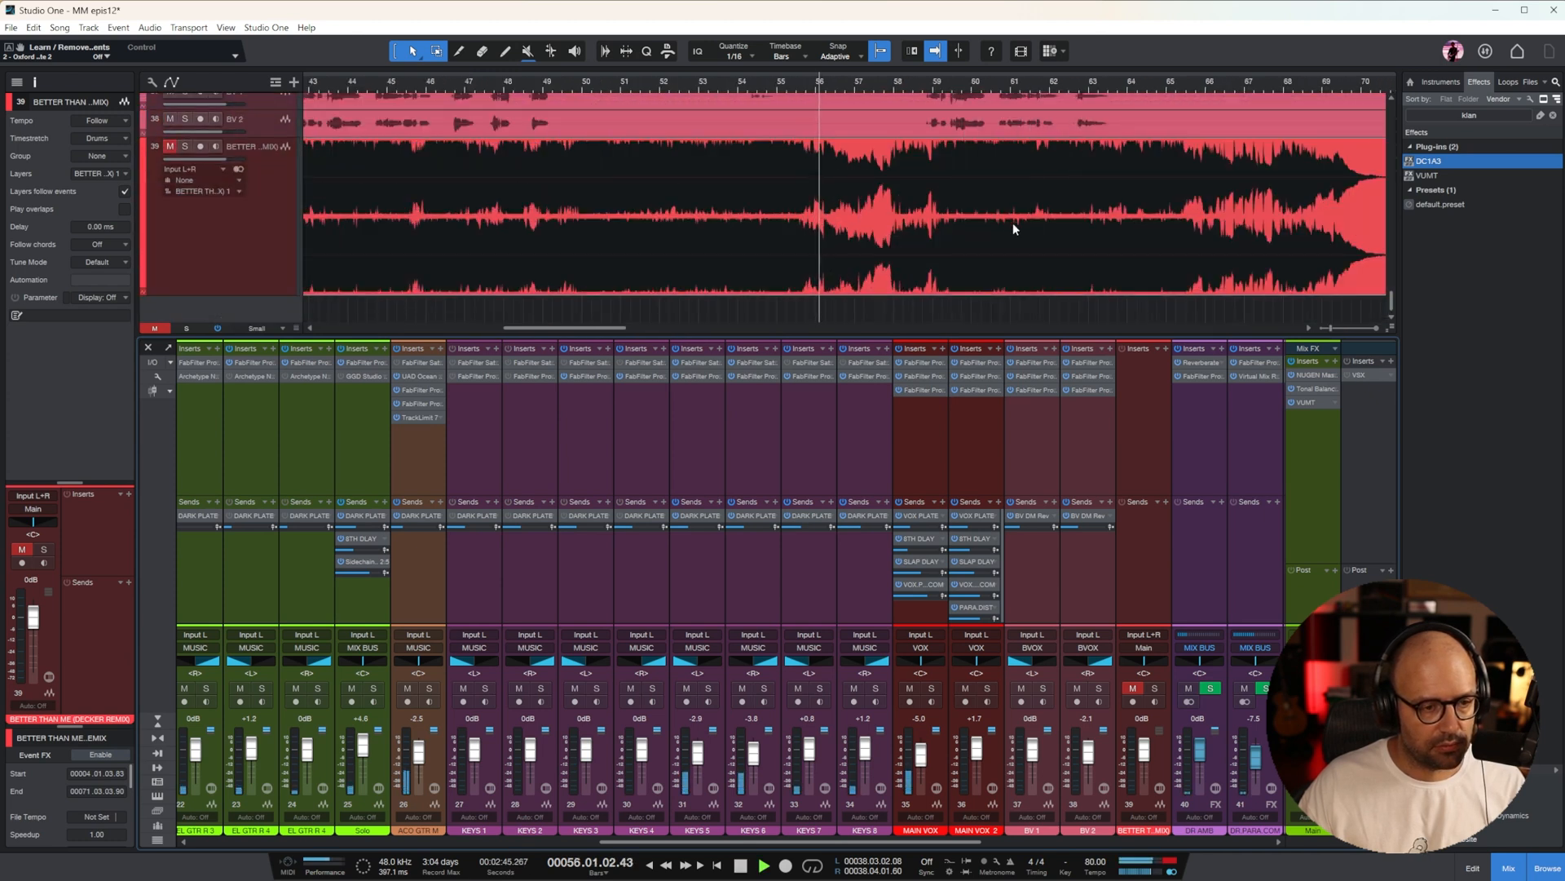
click(186, 147)
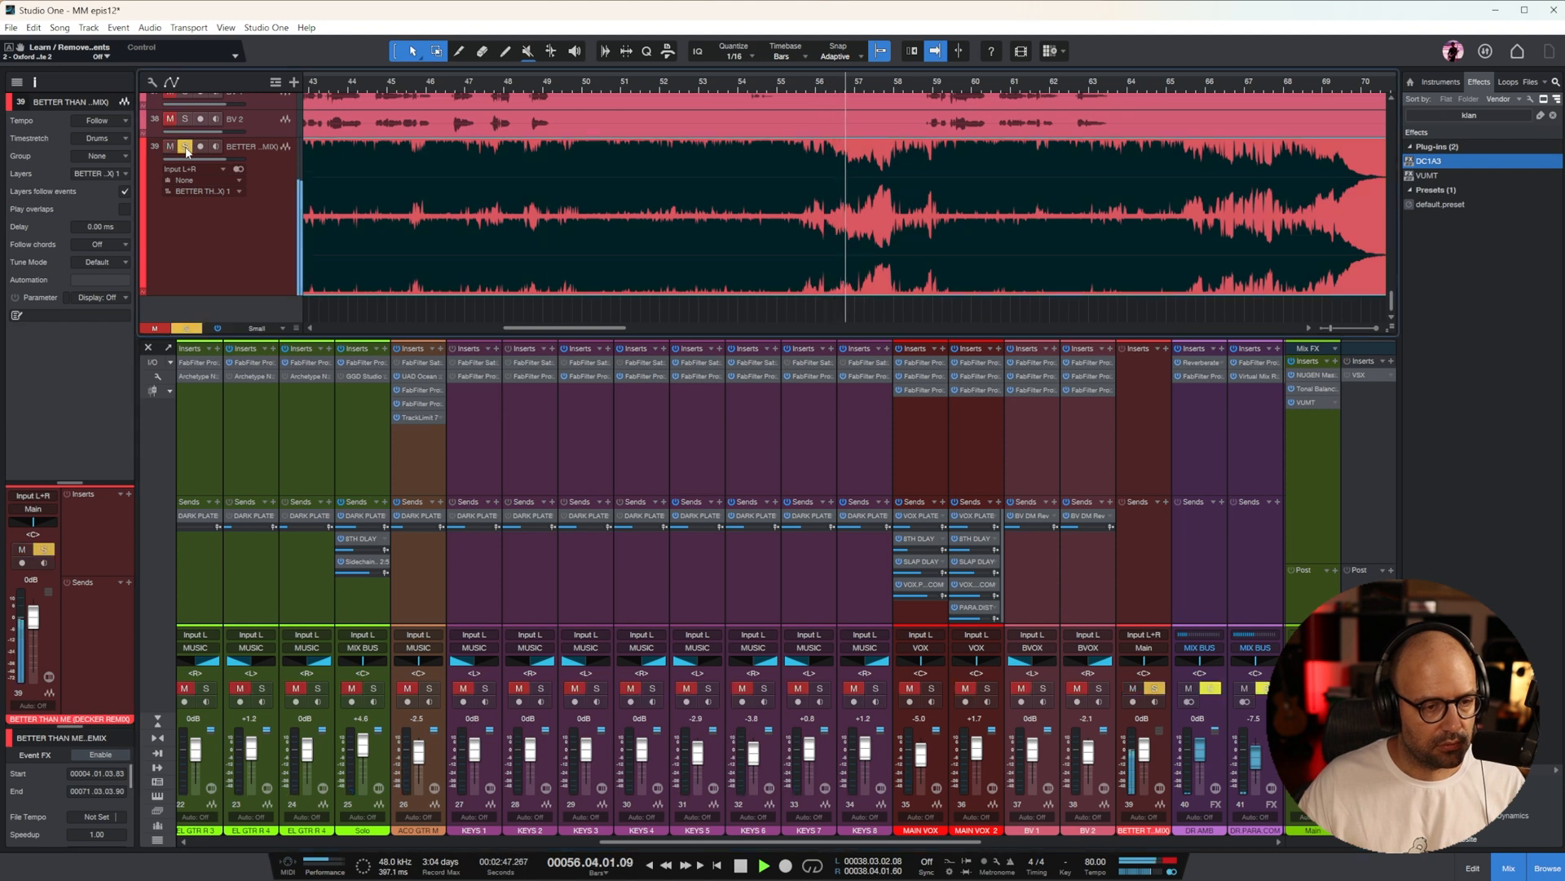
click(170, 147)
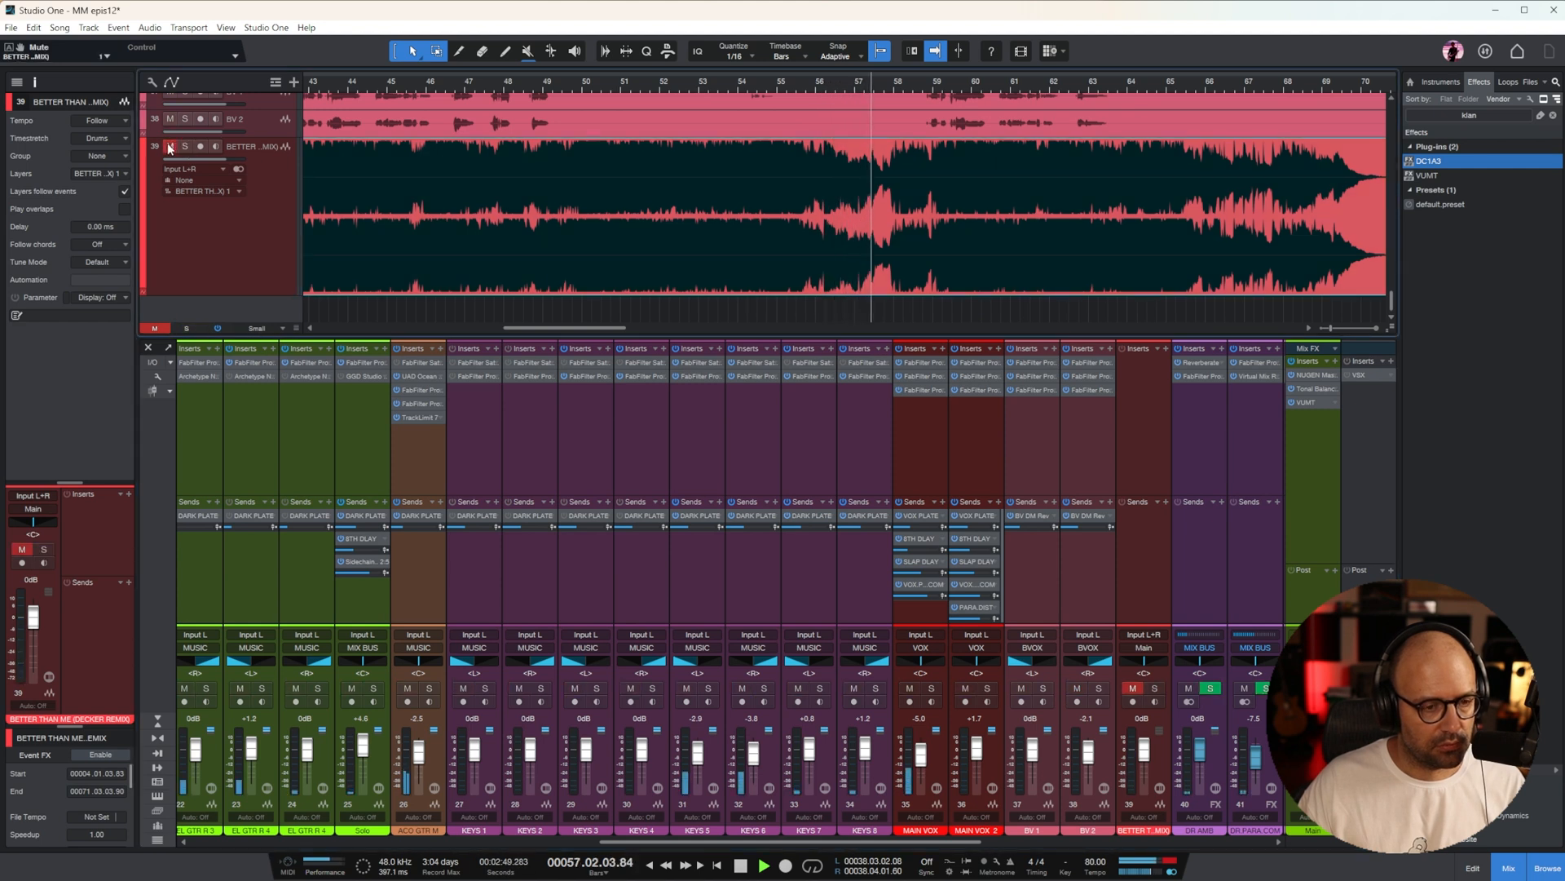
Solo the remix reference again near bar 59 and listen until bar 60 to check its timing against the song
scroll(864, 225, up, 3)
scroll(969, 216, down, 3)
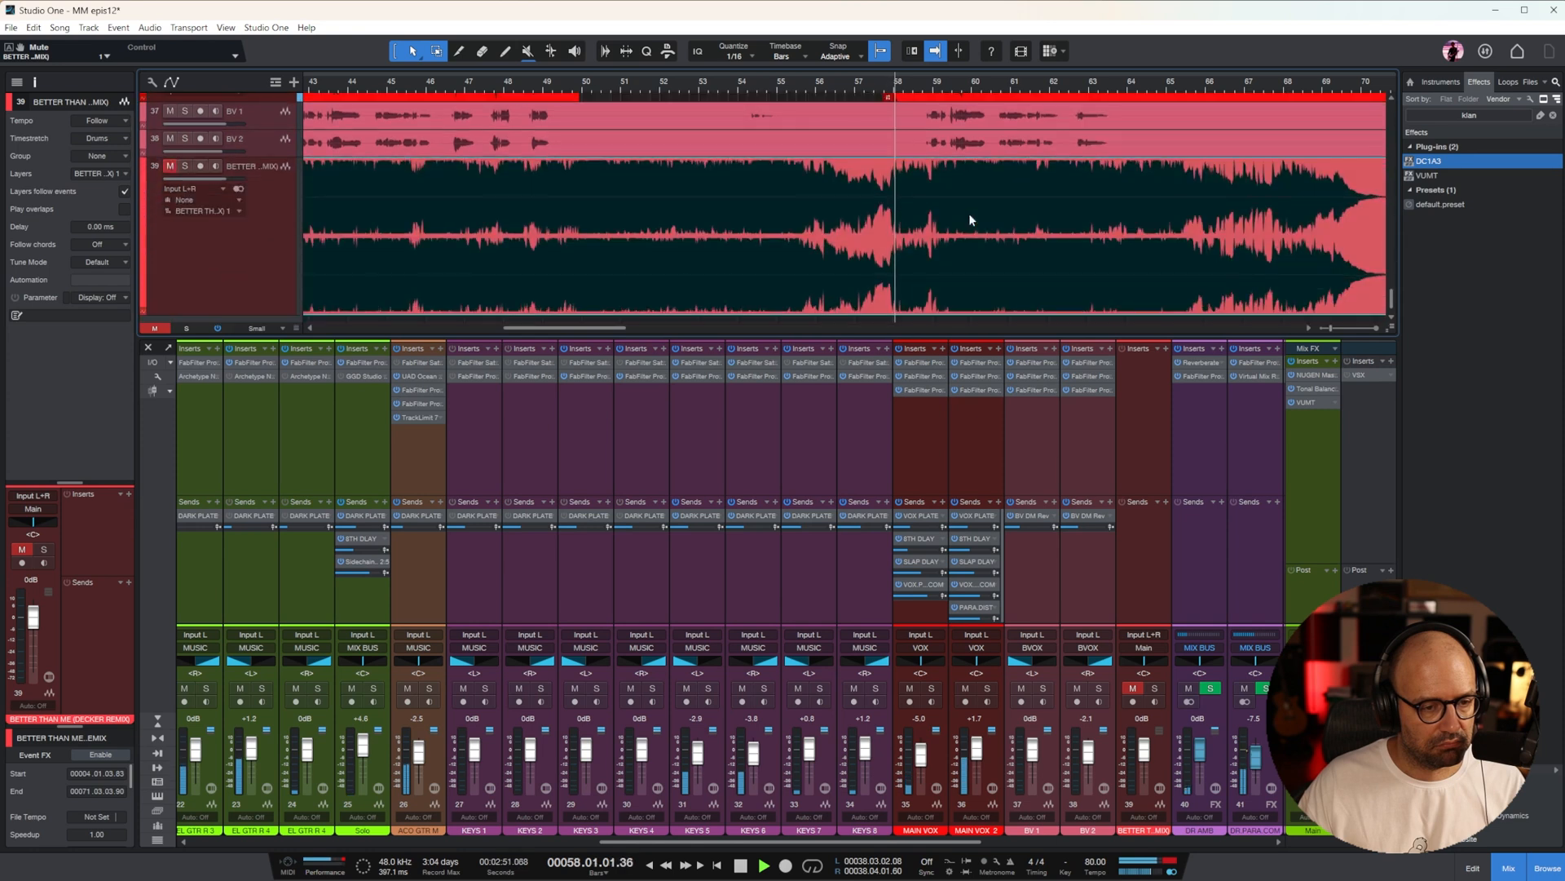
click(186, 166)
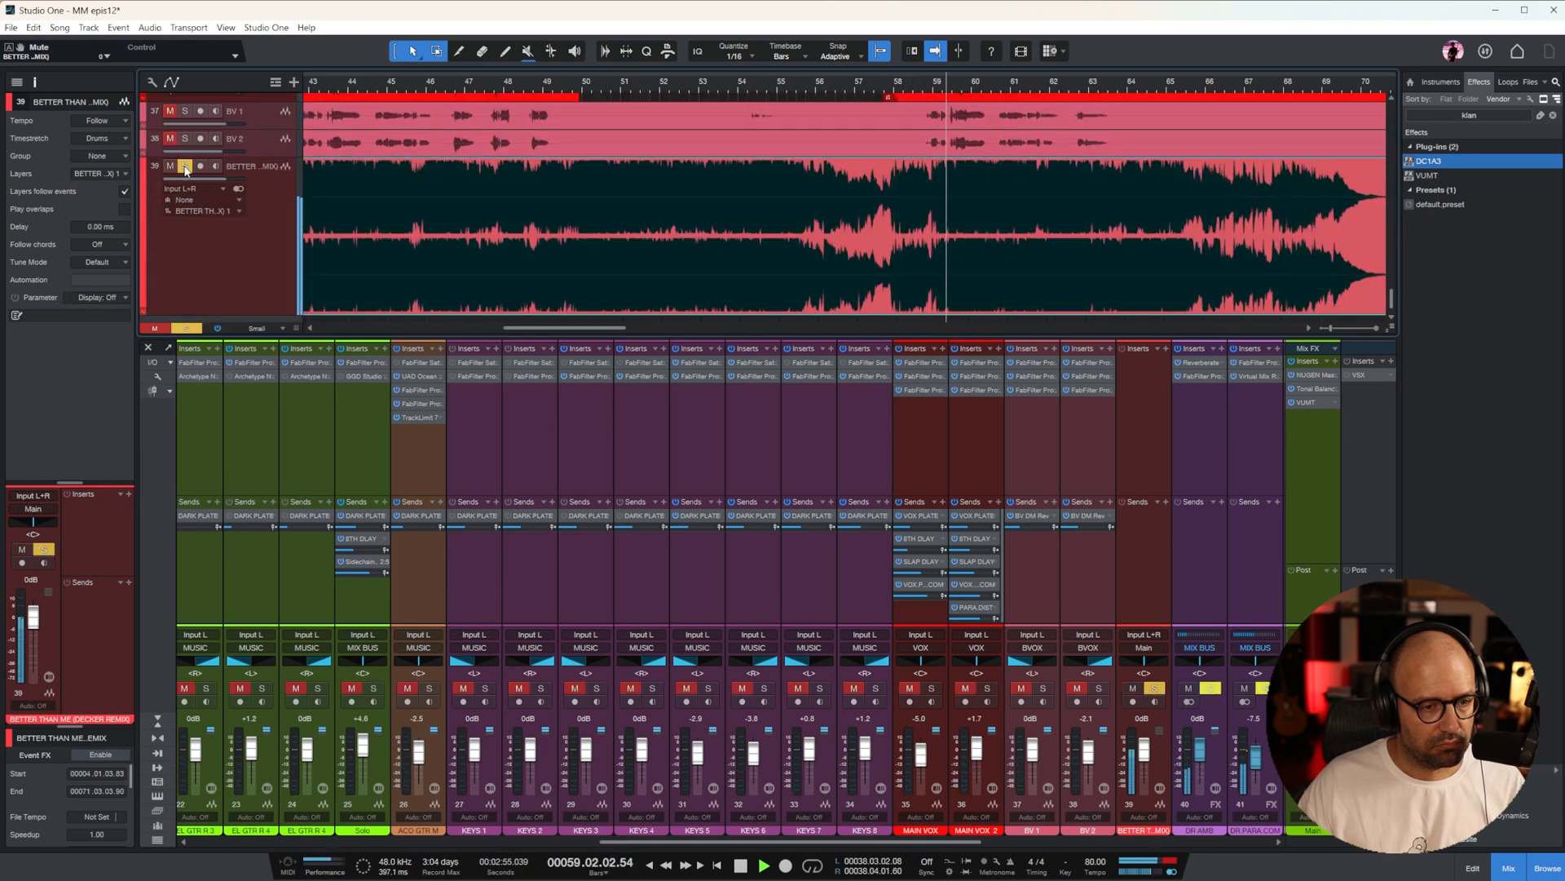
scroll(1175, 182, up, 5)
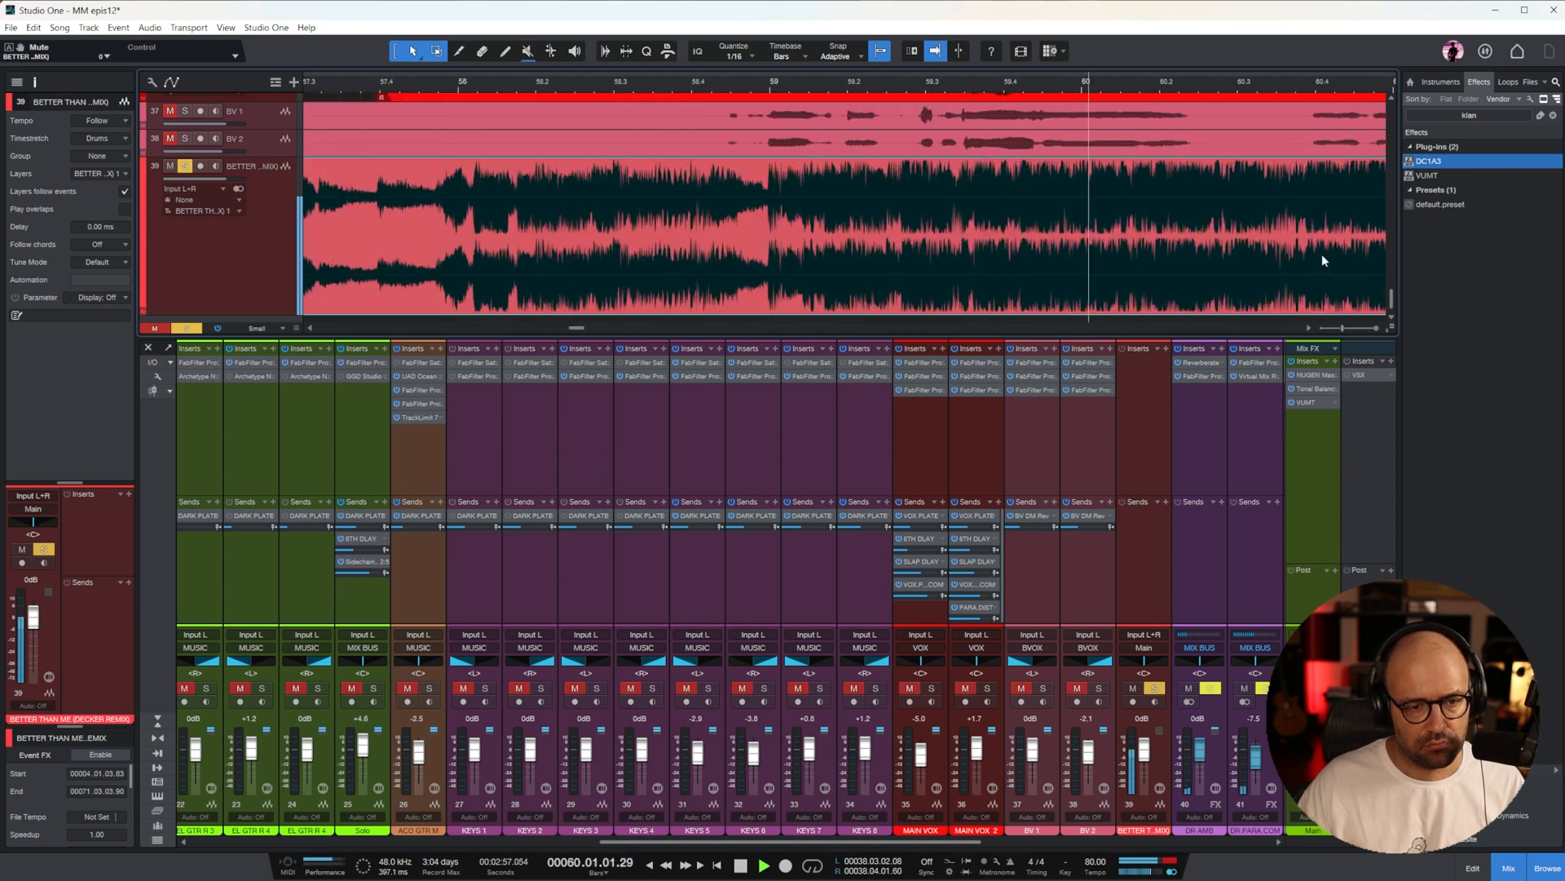
key(space)
Move the remix event earlier so it starts at bar 2, beat 3, and play it from just before bar 59
drag(1199, 282, 673, 279)
click(736, 80)
key(space)
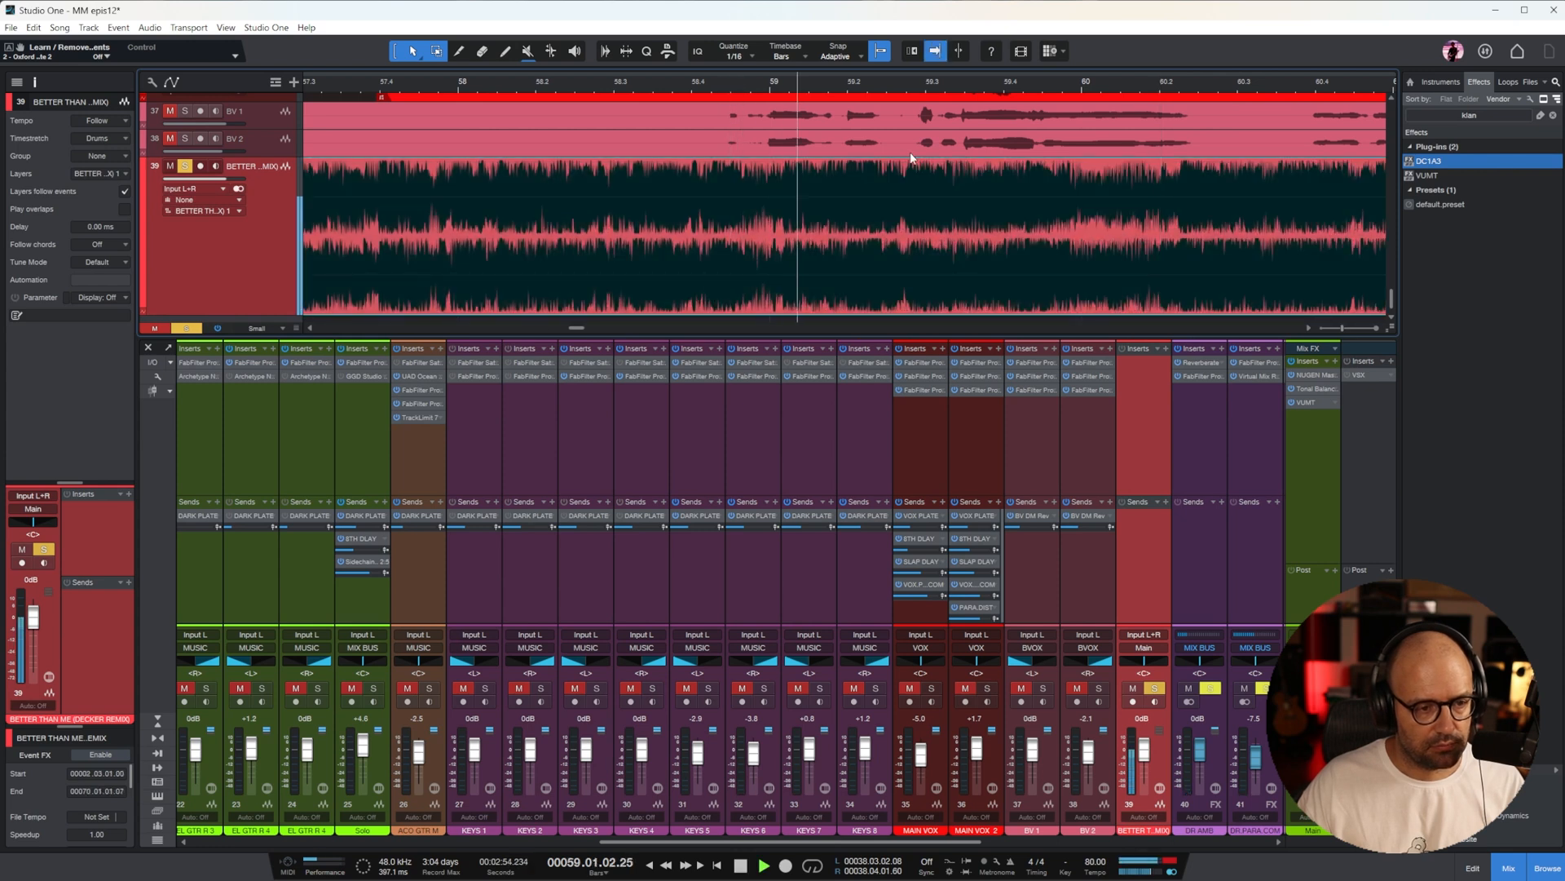
Replay the moved remix from around bar 57, beat 4, to bar 58, beat 3, to check its alignment
key(w)
key(w)
key(space)
click(721, 84)
key(space)
key(e)
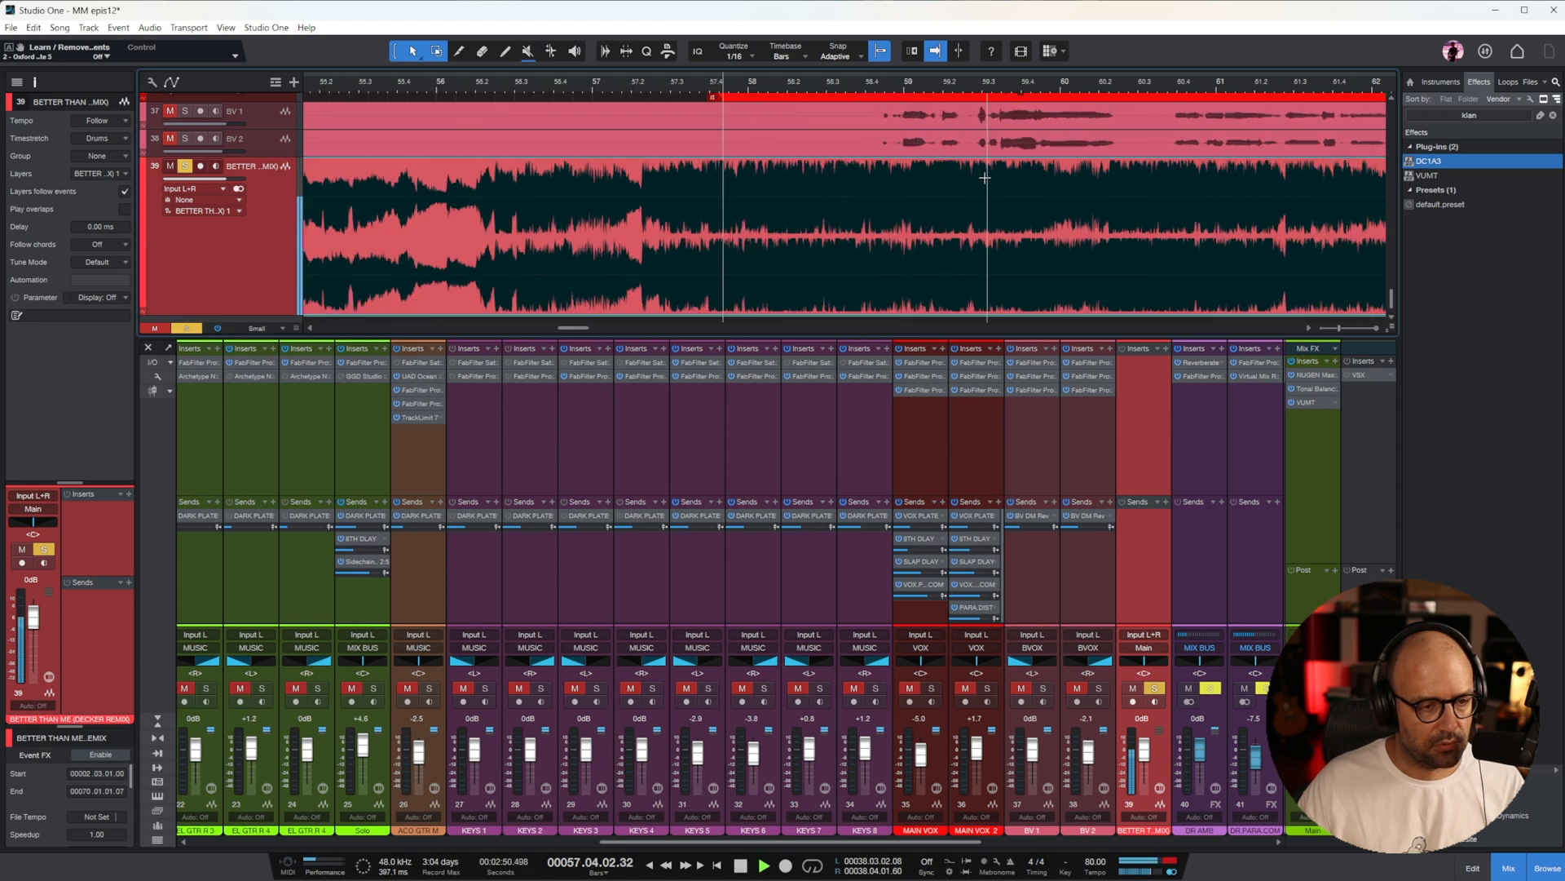
scroll(1056, 217, up, 3)
scroll(1069, 222, down, 3)
key(space)
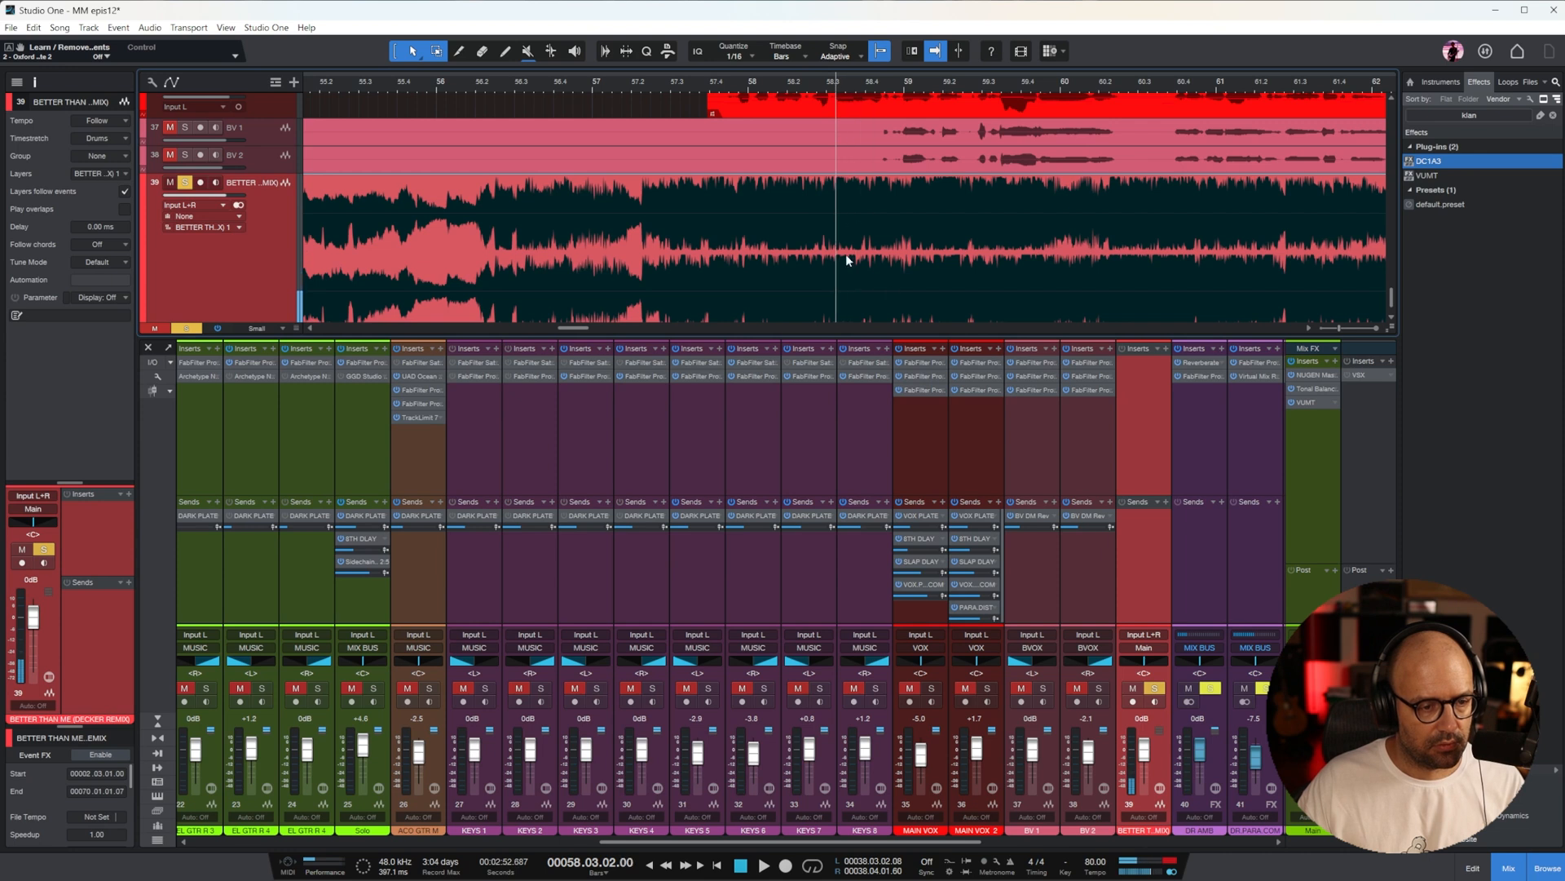
Play the remix against the fill on the tom tracks from bar 58, beat 3, and place the playhead at bar 59
scroll(891, 218, up, 6)
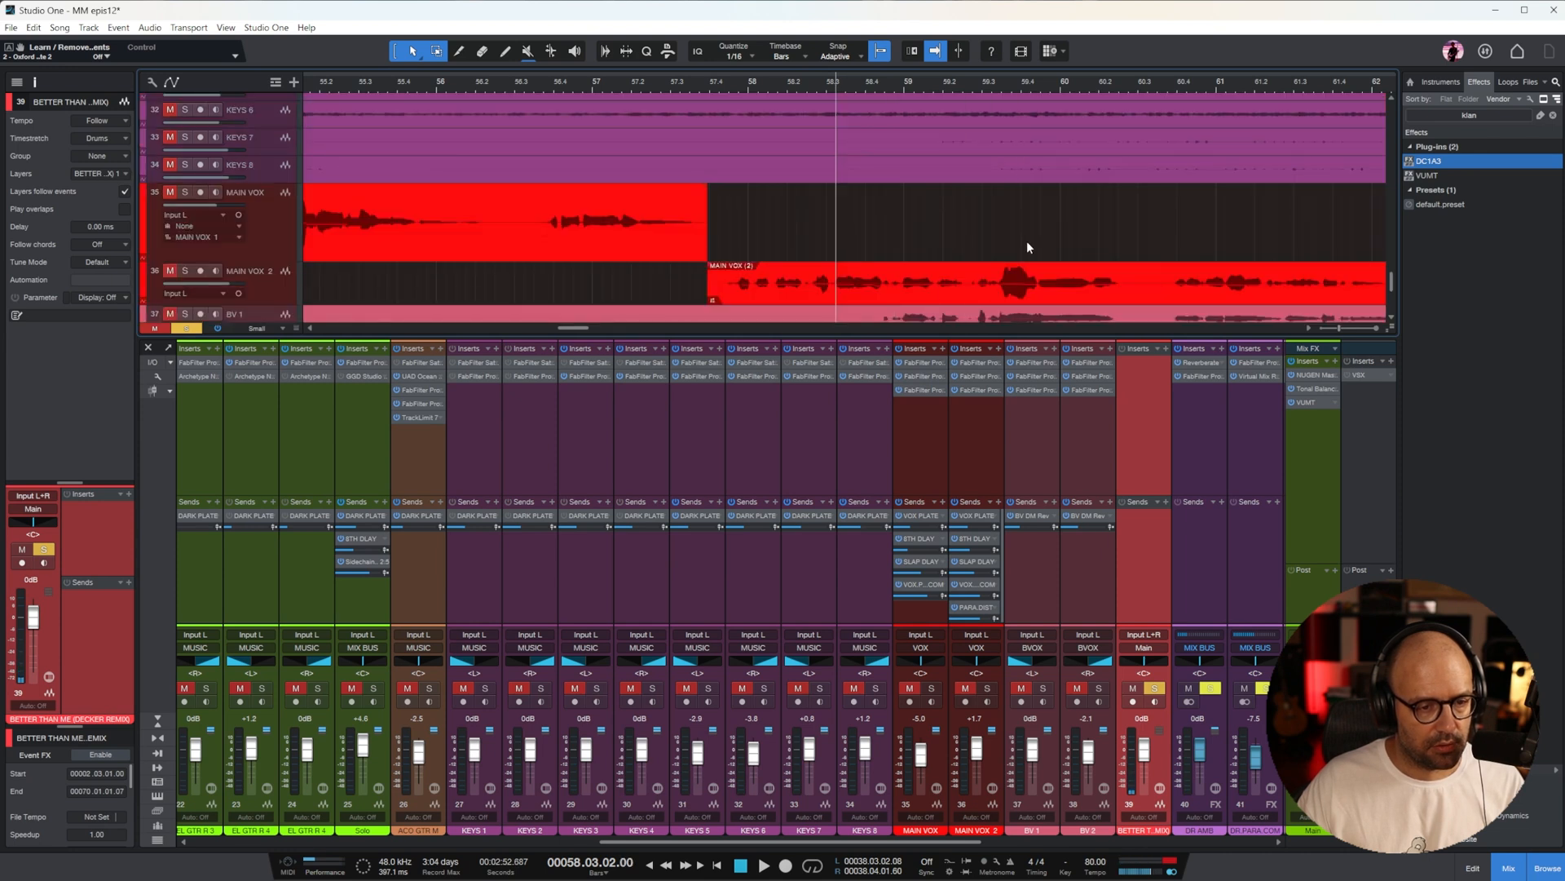
scroll(989, 97, up, 15)
key(space)
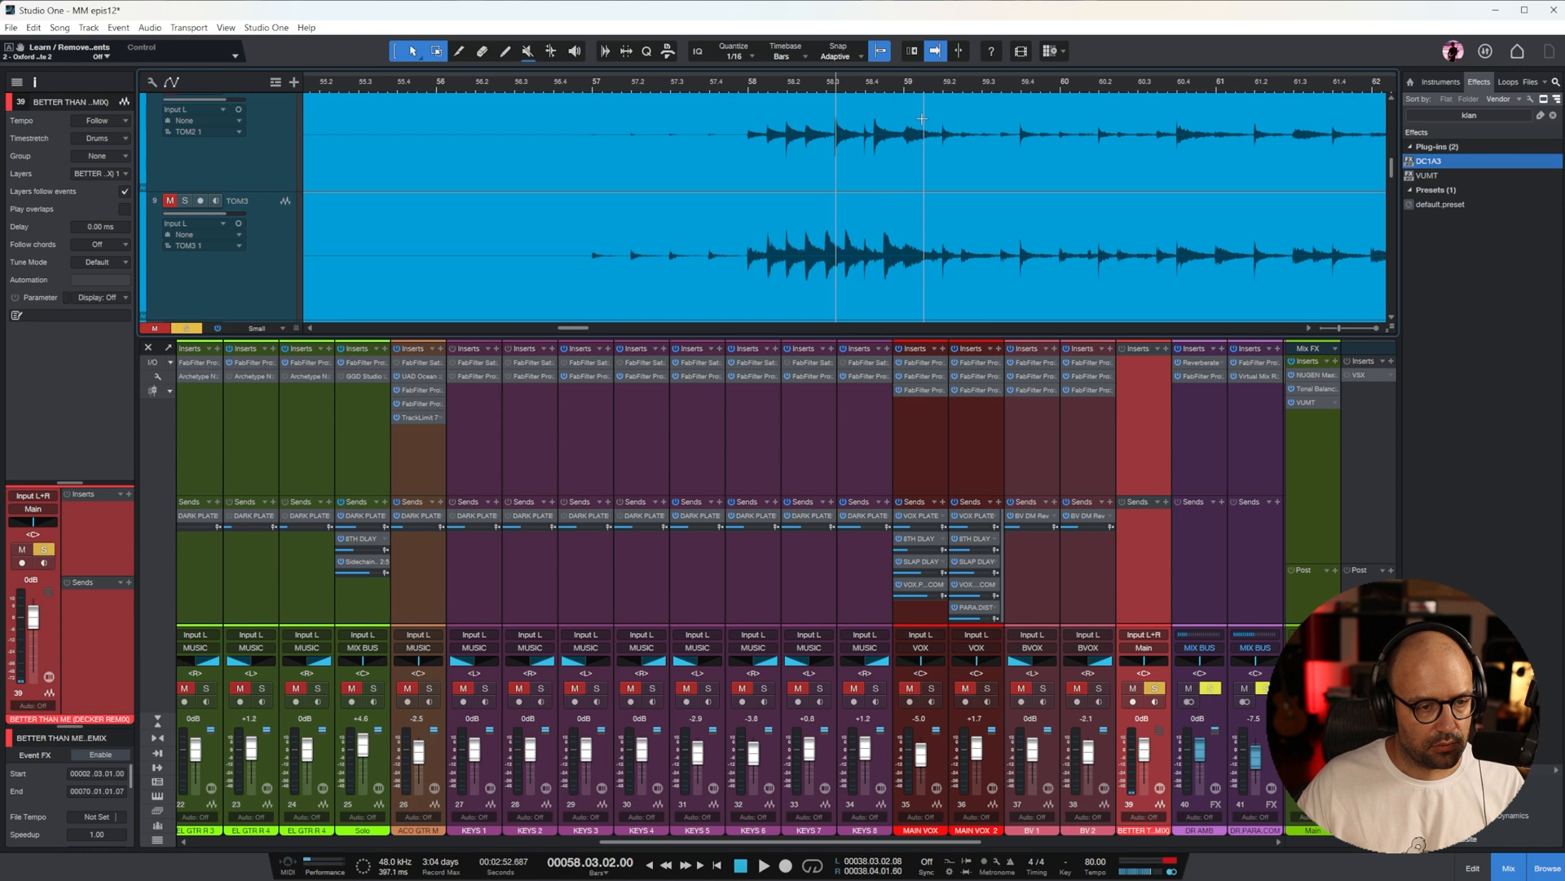
key(space)
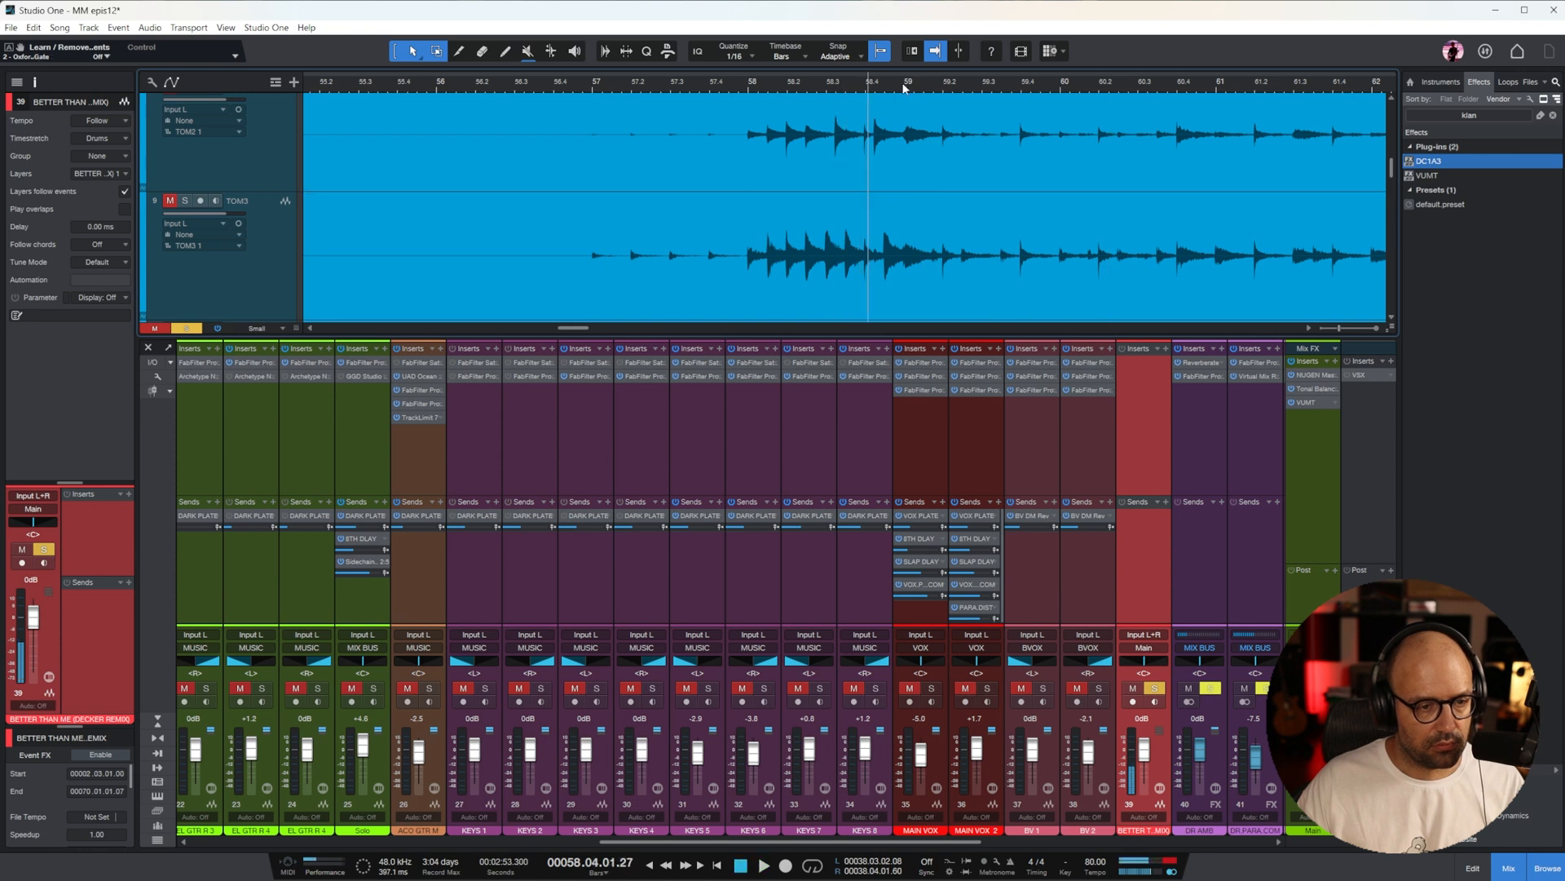
click(903, 88)
scroll(1036, 175, down, 15)
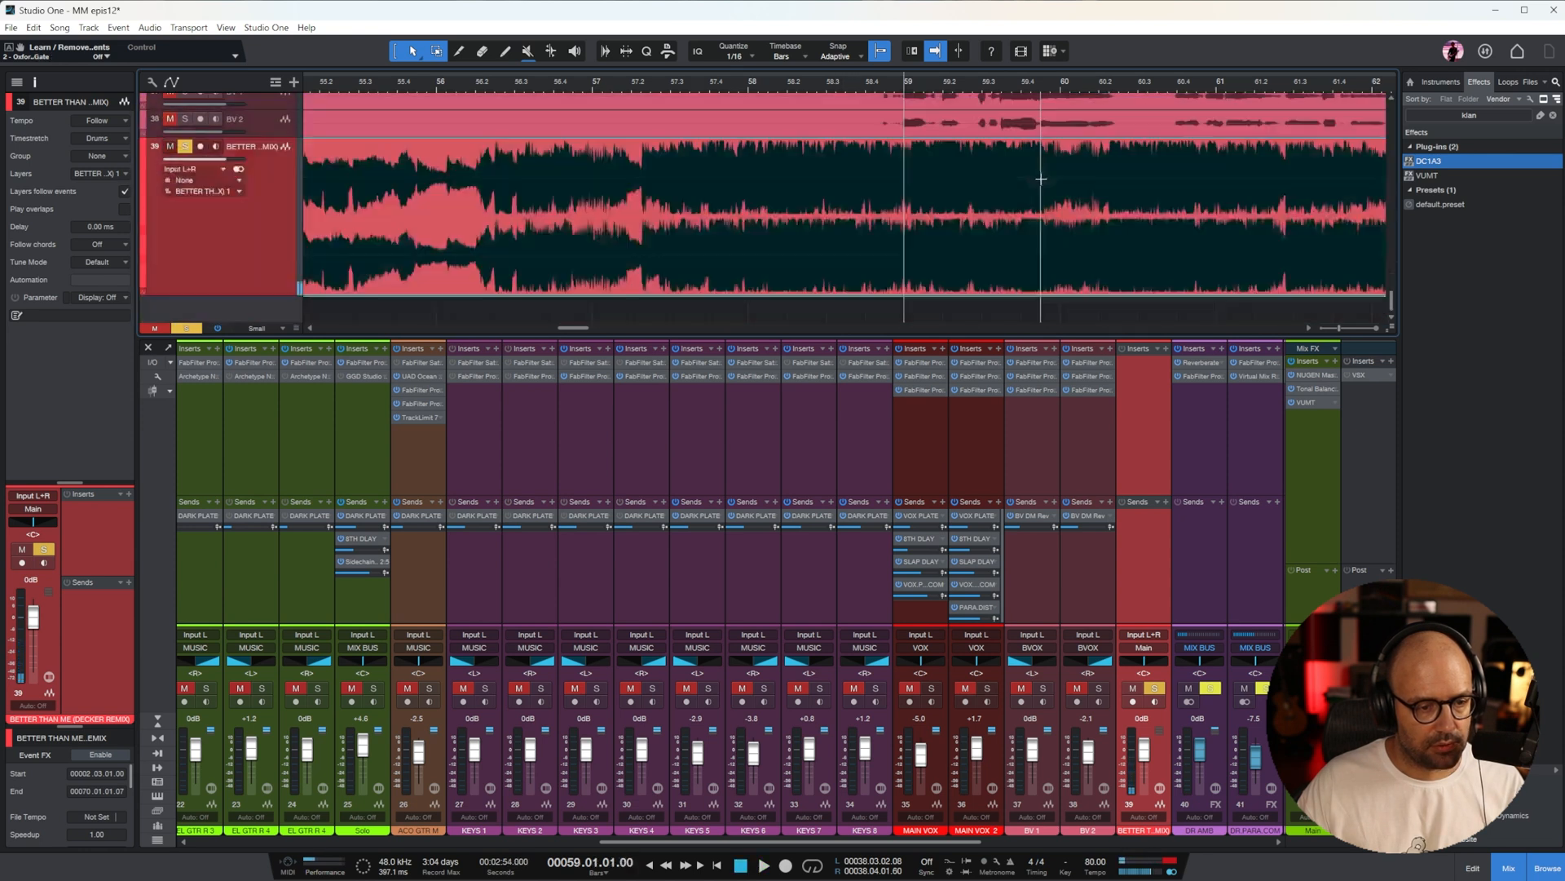
Replay the remix in short passages around bar 58 while examining its waveform closely to locate the fill before bar 59
click(850, 83)
key(space)
key(e)
key(space)
click(728, 85)
key(space)
key(e)
key(space)
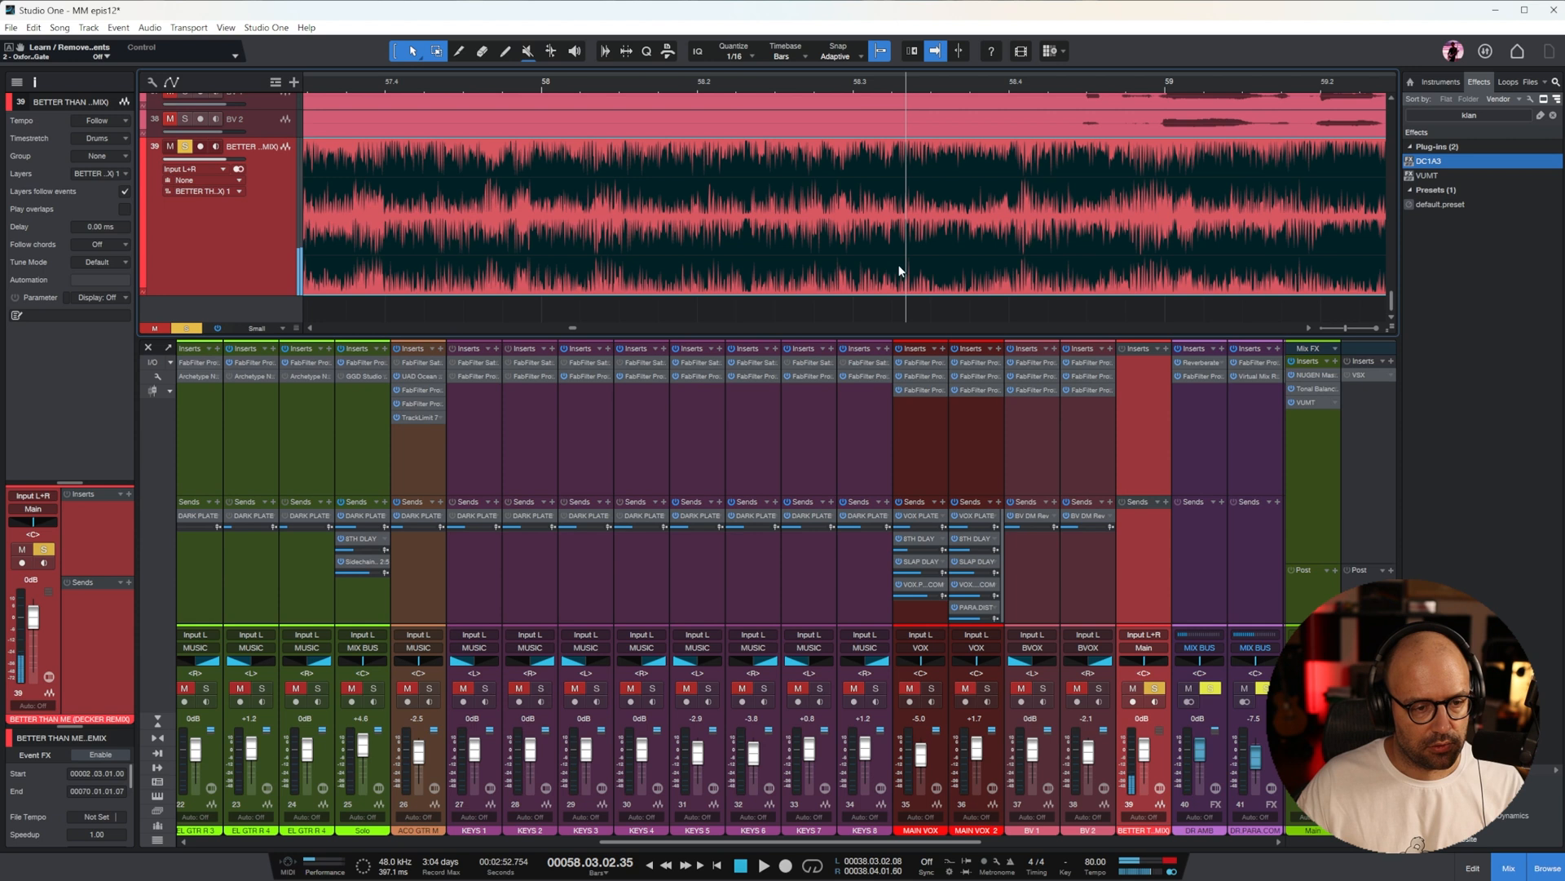
Move the remix event later so it starts at bar 2, beat 4, sixteenth 4, and play it against the mix from around bar 58
drag(897, 292, 1166, 289)
key(f)
key(w)
key(space)
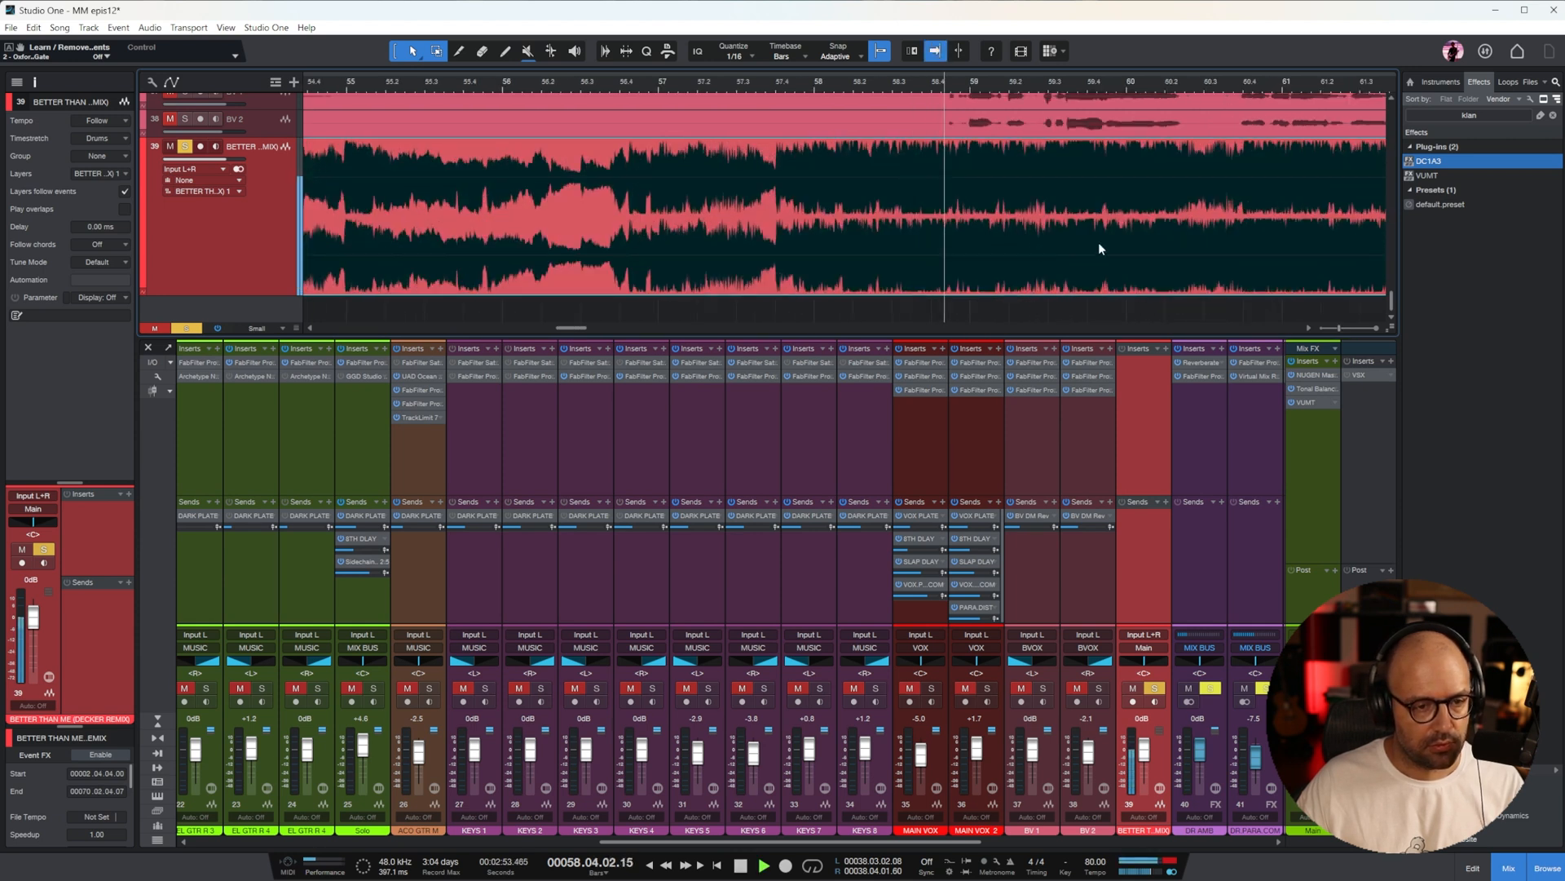
click(170, 147)
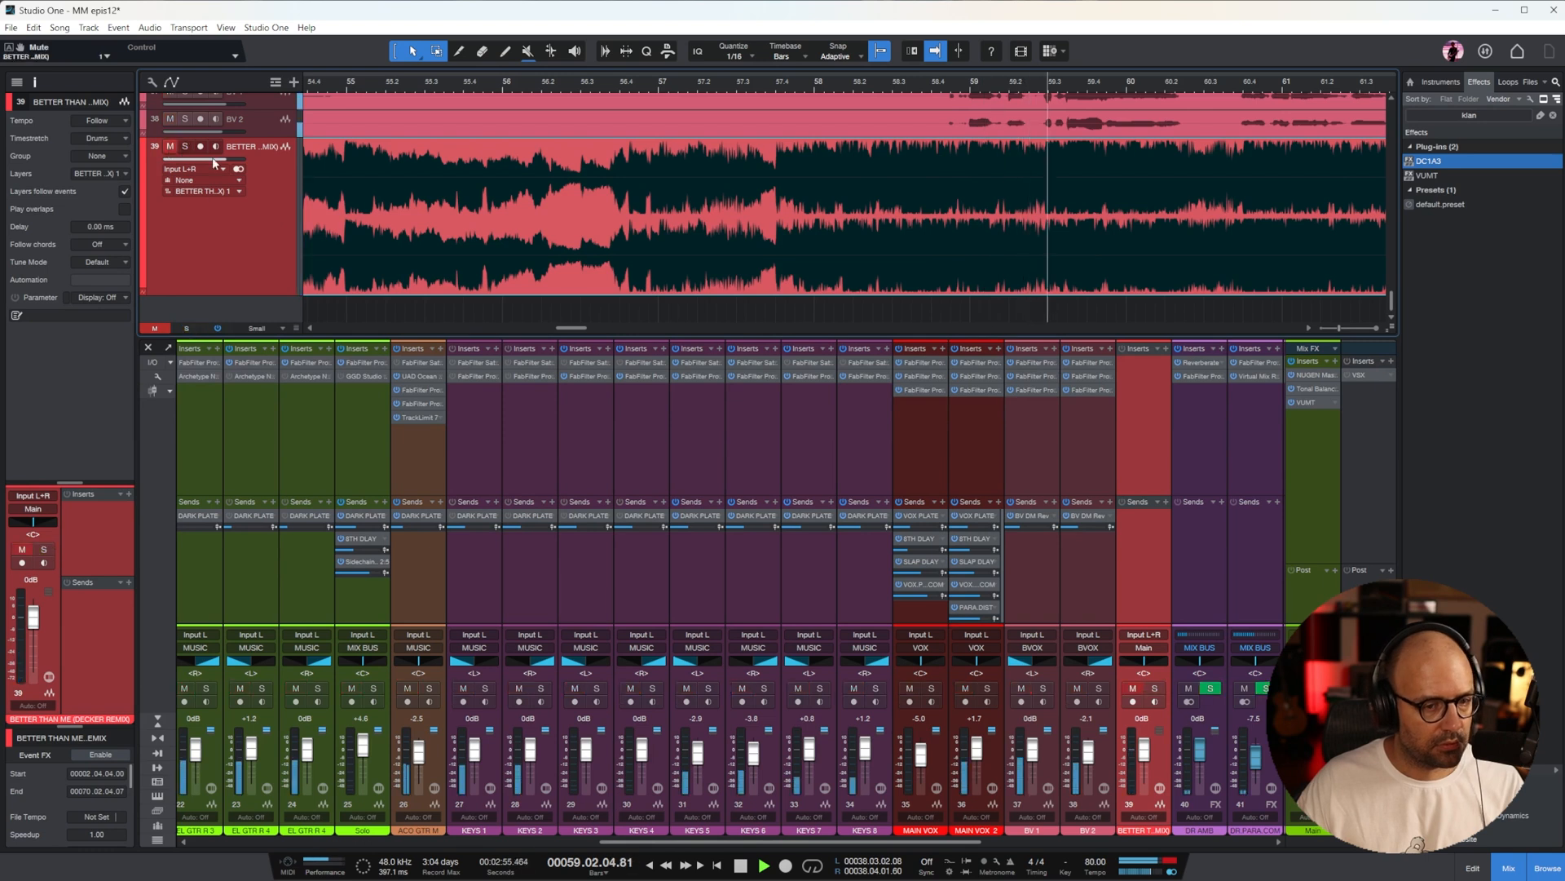
key(w)
key(space)
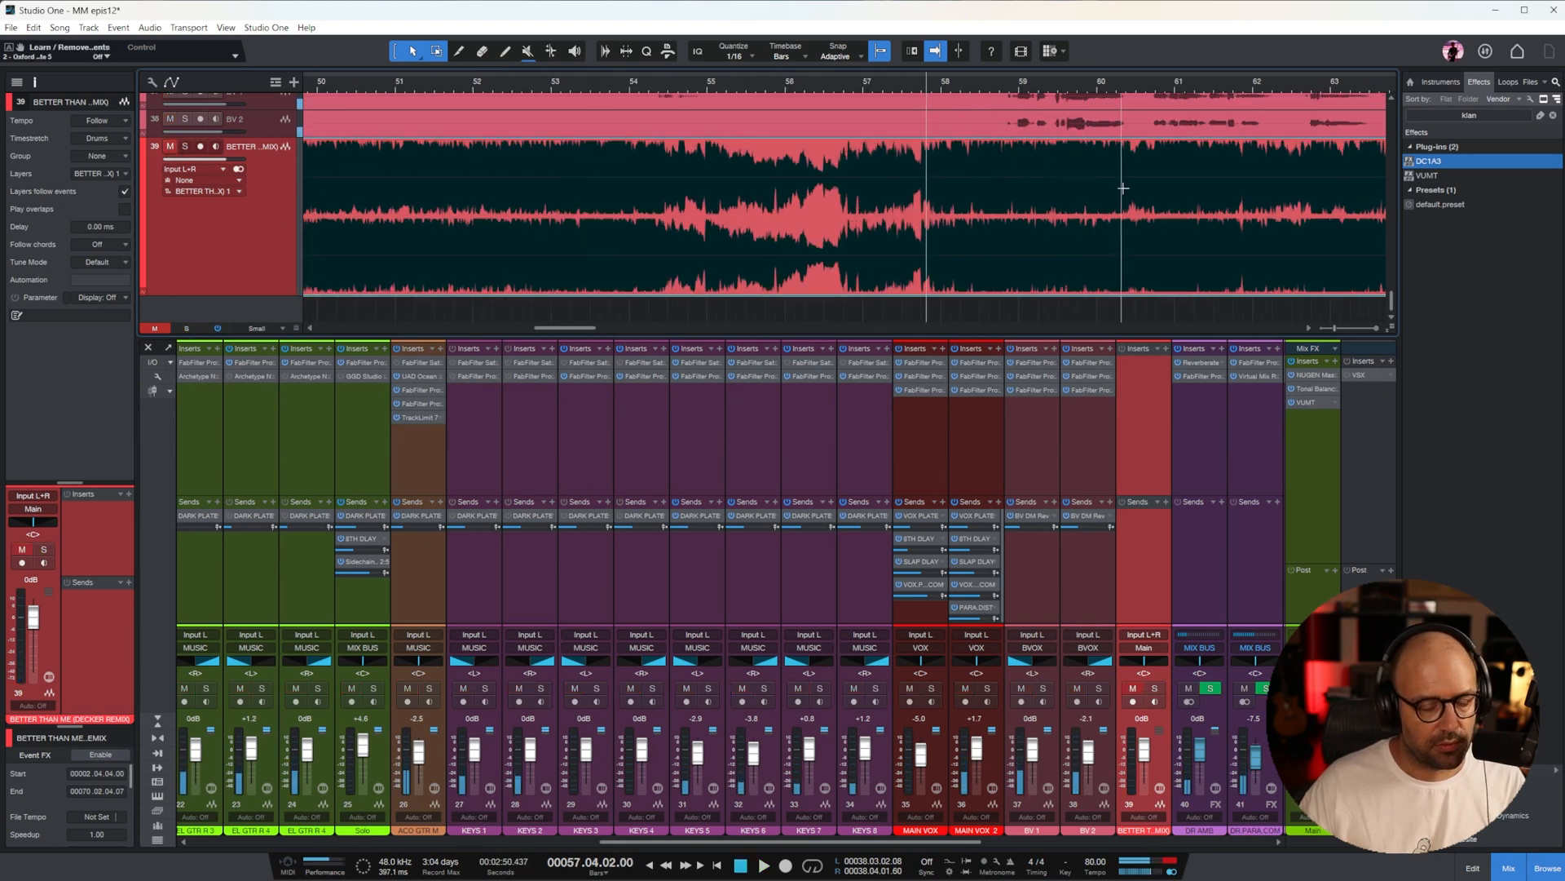
Play from around bar 54, beat 3, to bar 61, alternating between the soloed remix and the mix with the remix muted
click(666, 81)
key(space)
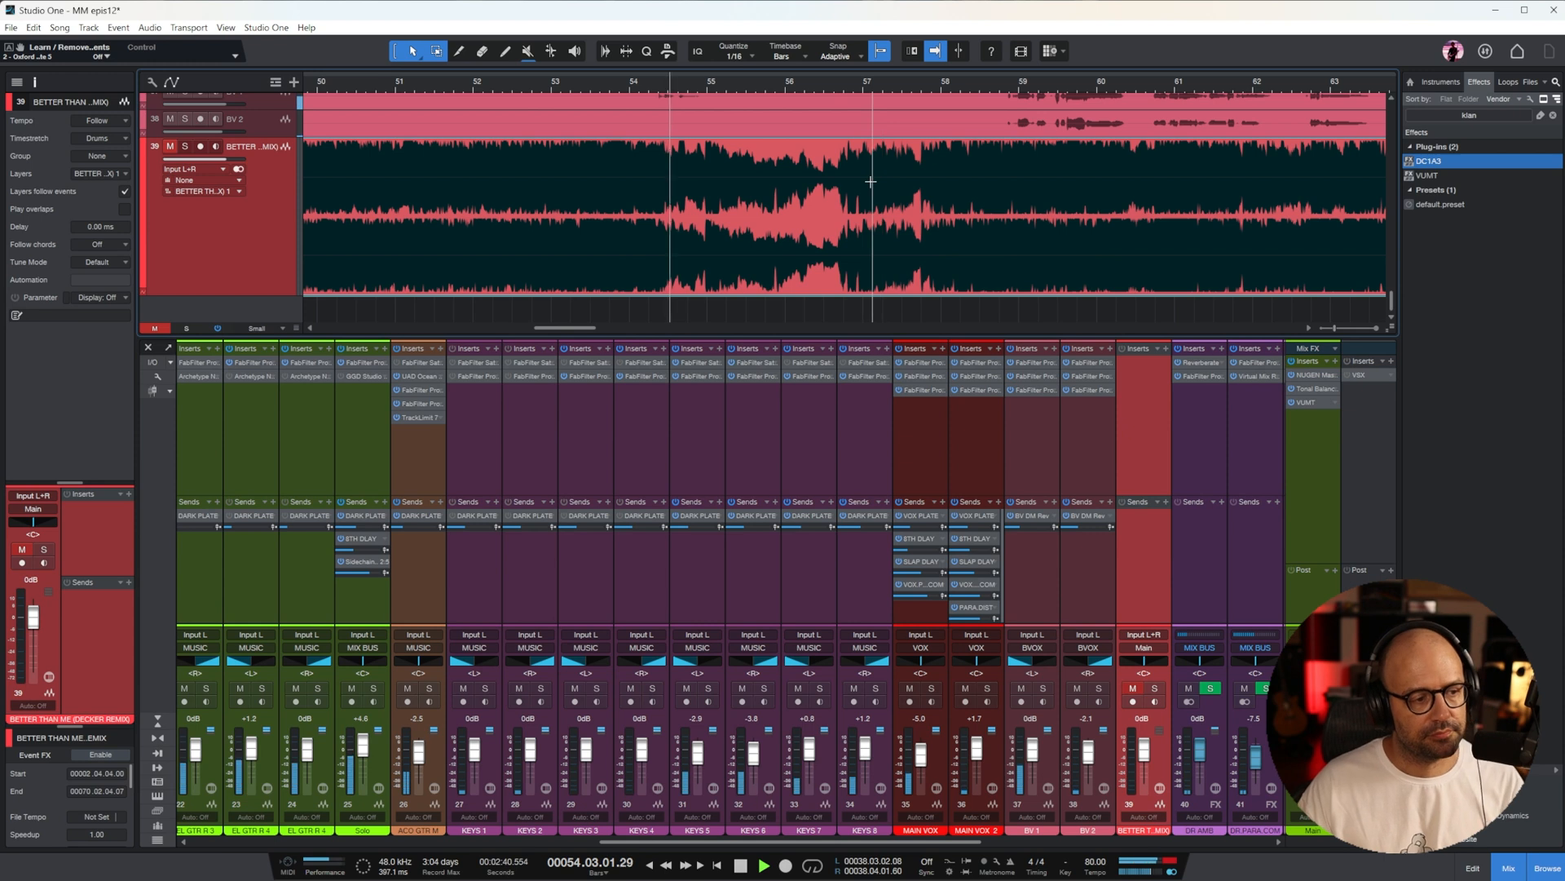
click(184, 146)
click(170, 147)
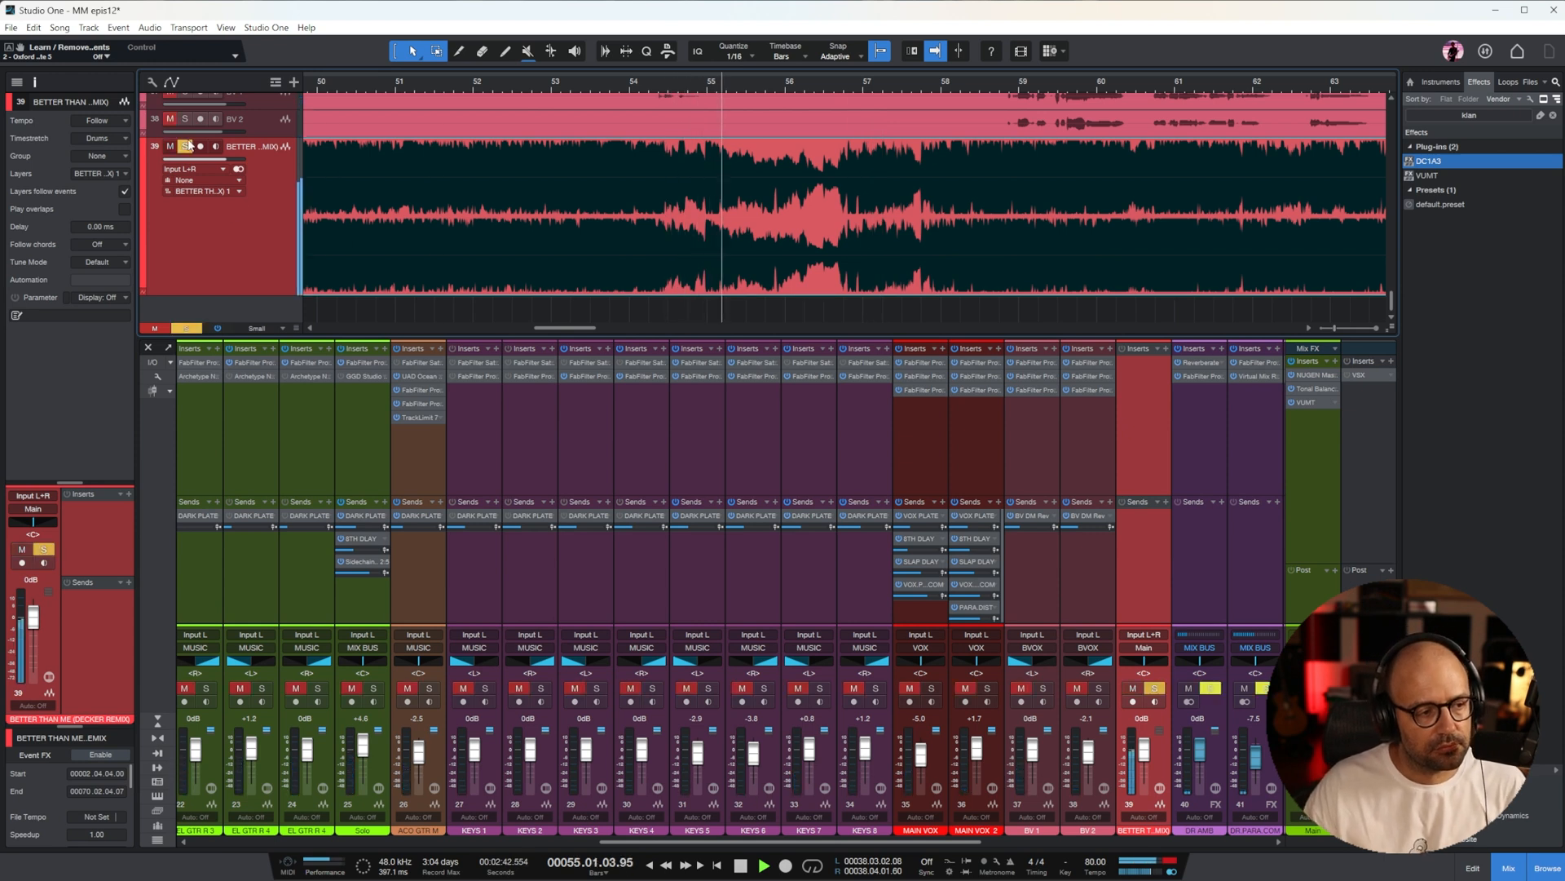
click(171, 148)
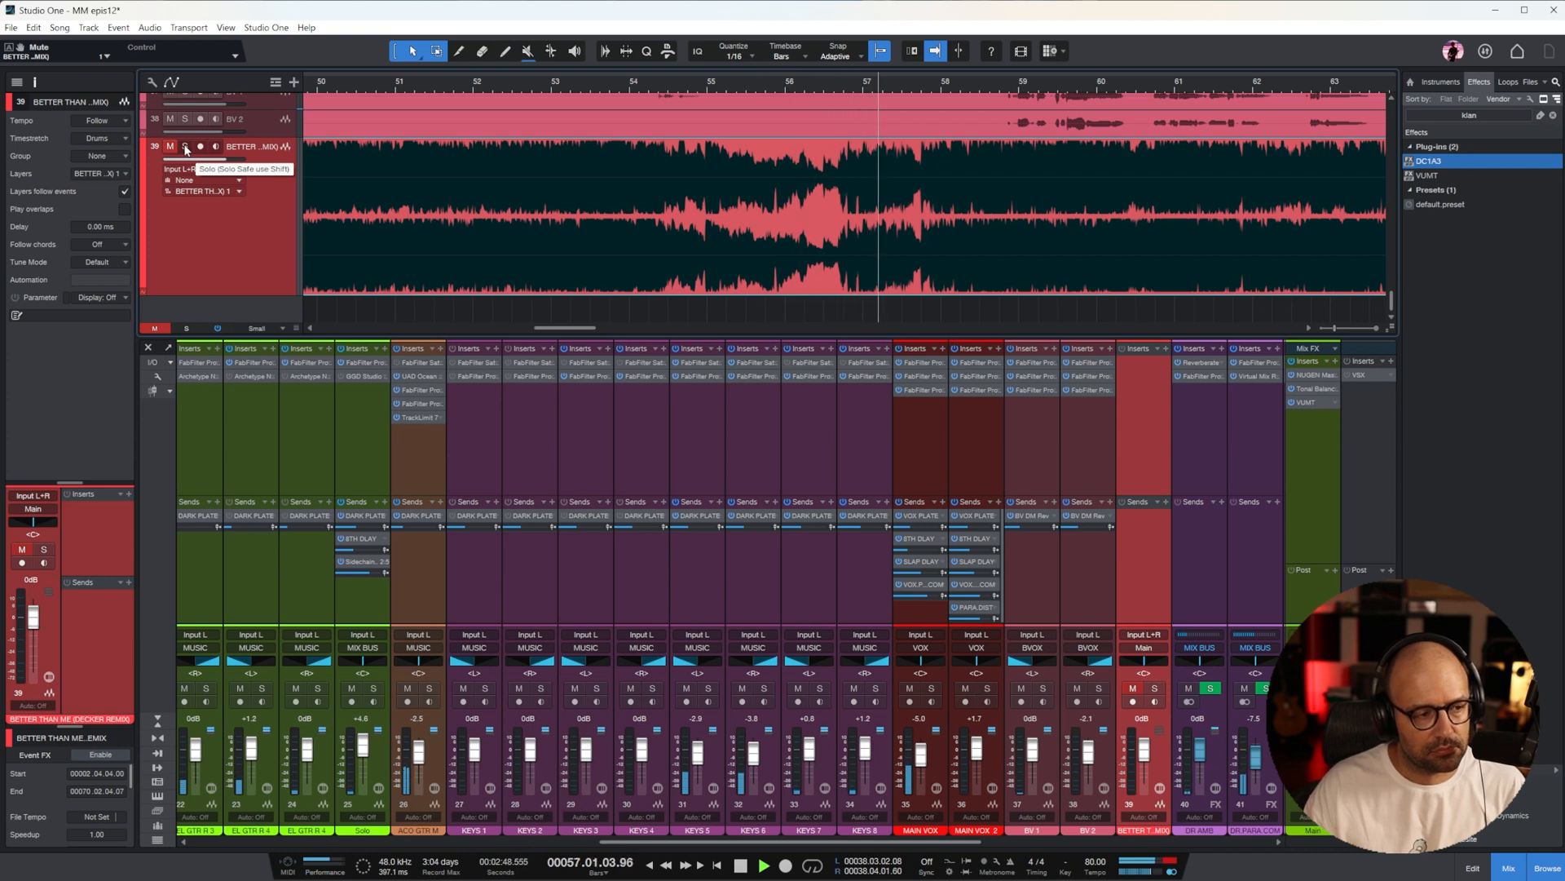
click(186, 148)
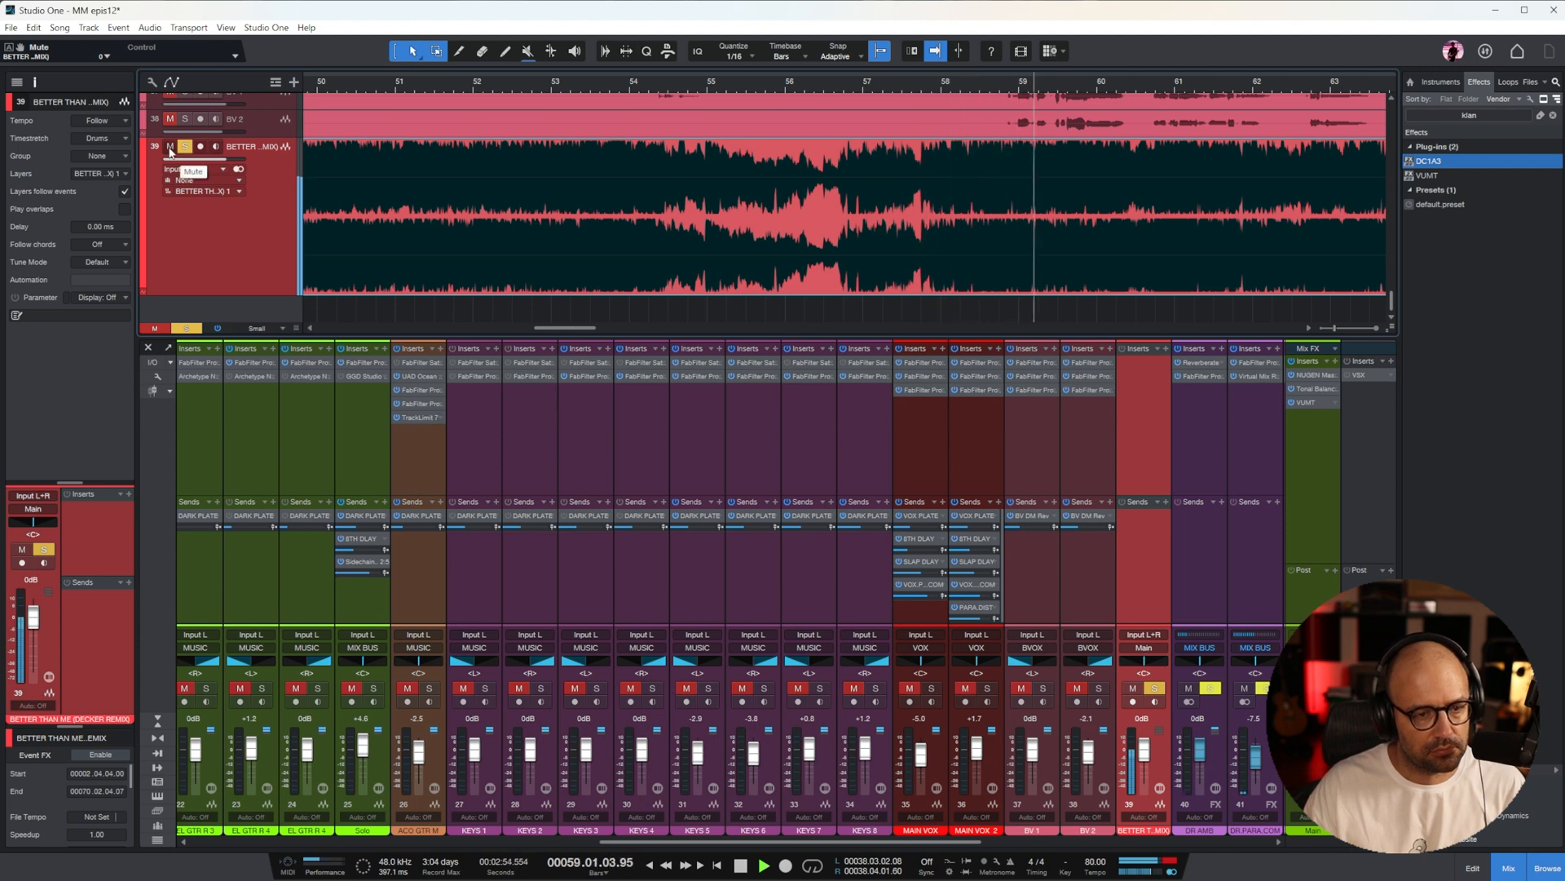
click(170, 149)
drag(848, 844, 974, 845)
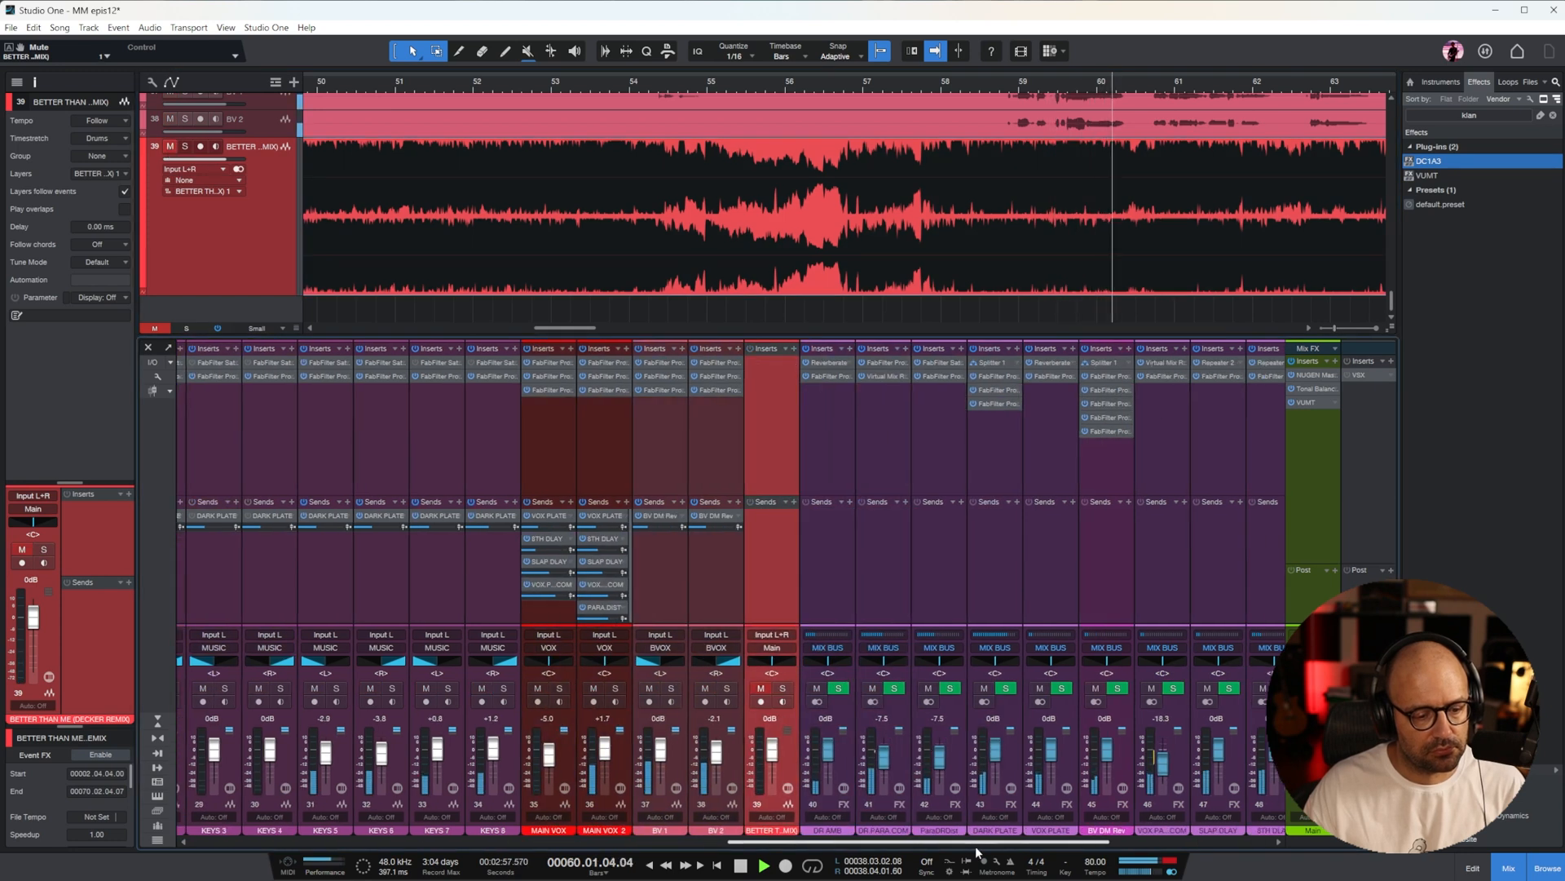
click(186, 148)
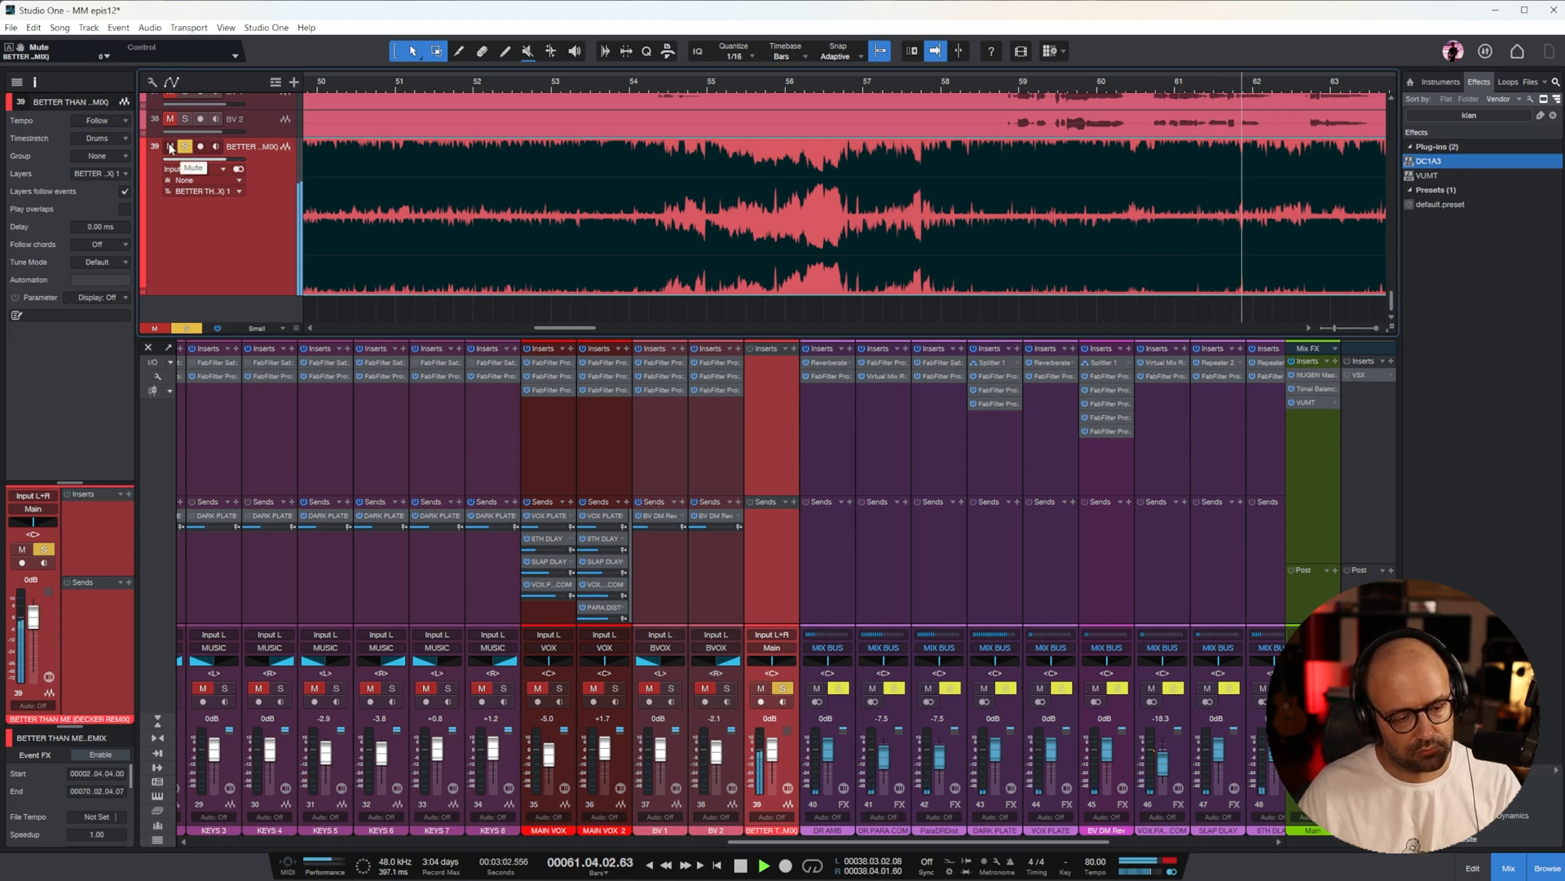
click(169, 147)
Let the mix play on to around bar 64, stop playback, and place the playhead at bar 4 in the remix's intro
drag(584, 328, 613, 329)
key(w)
key(w)
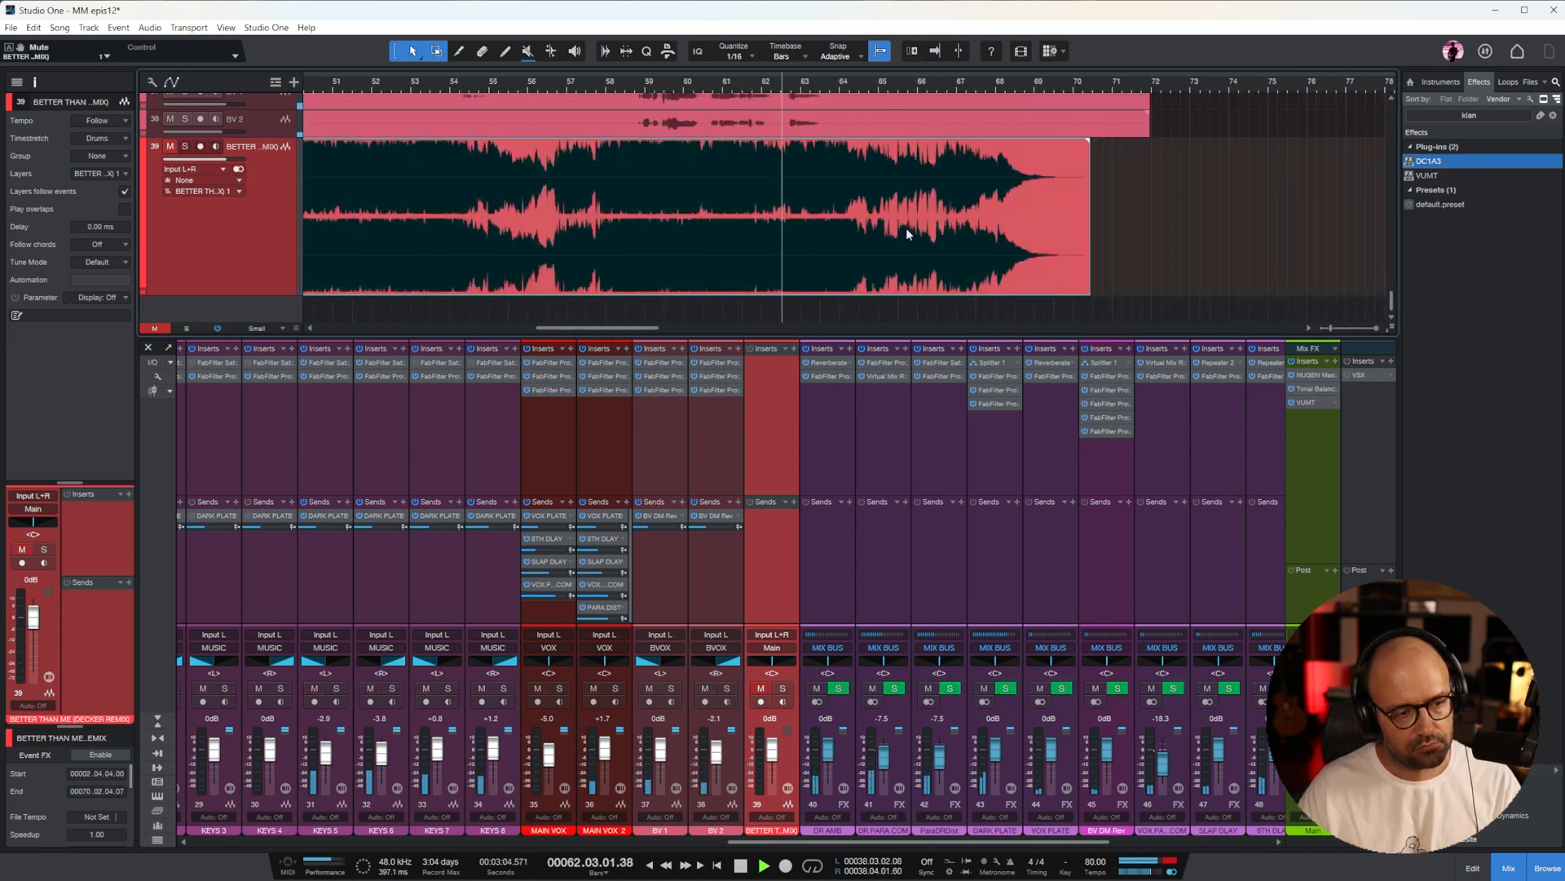
key(w)
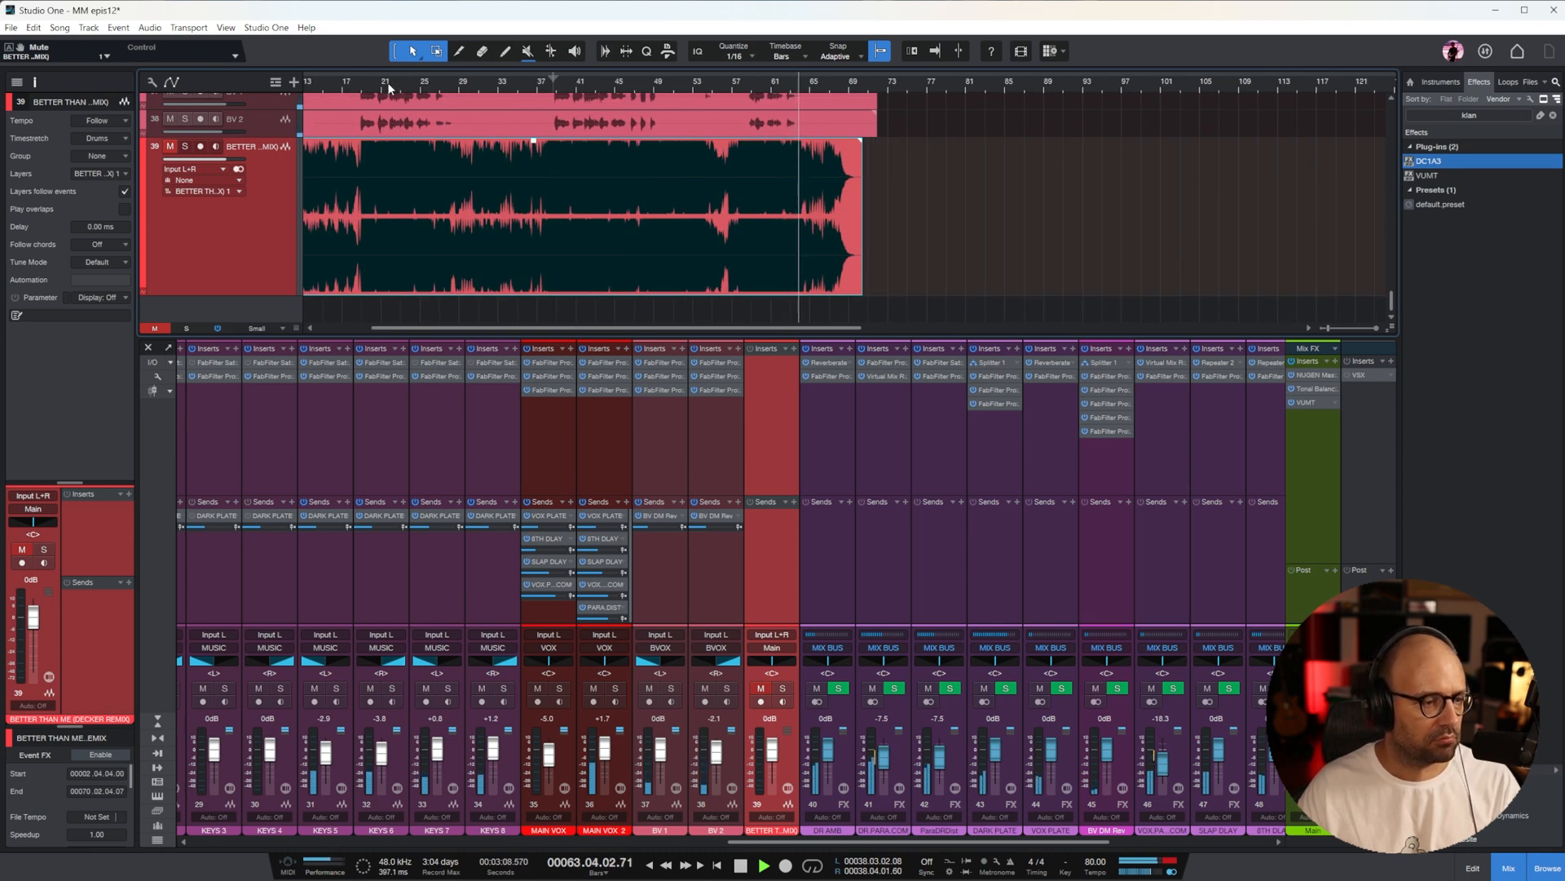
key(w)
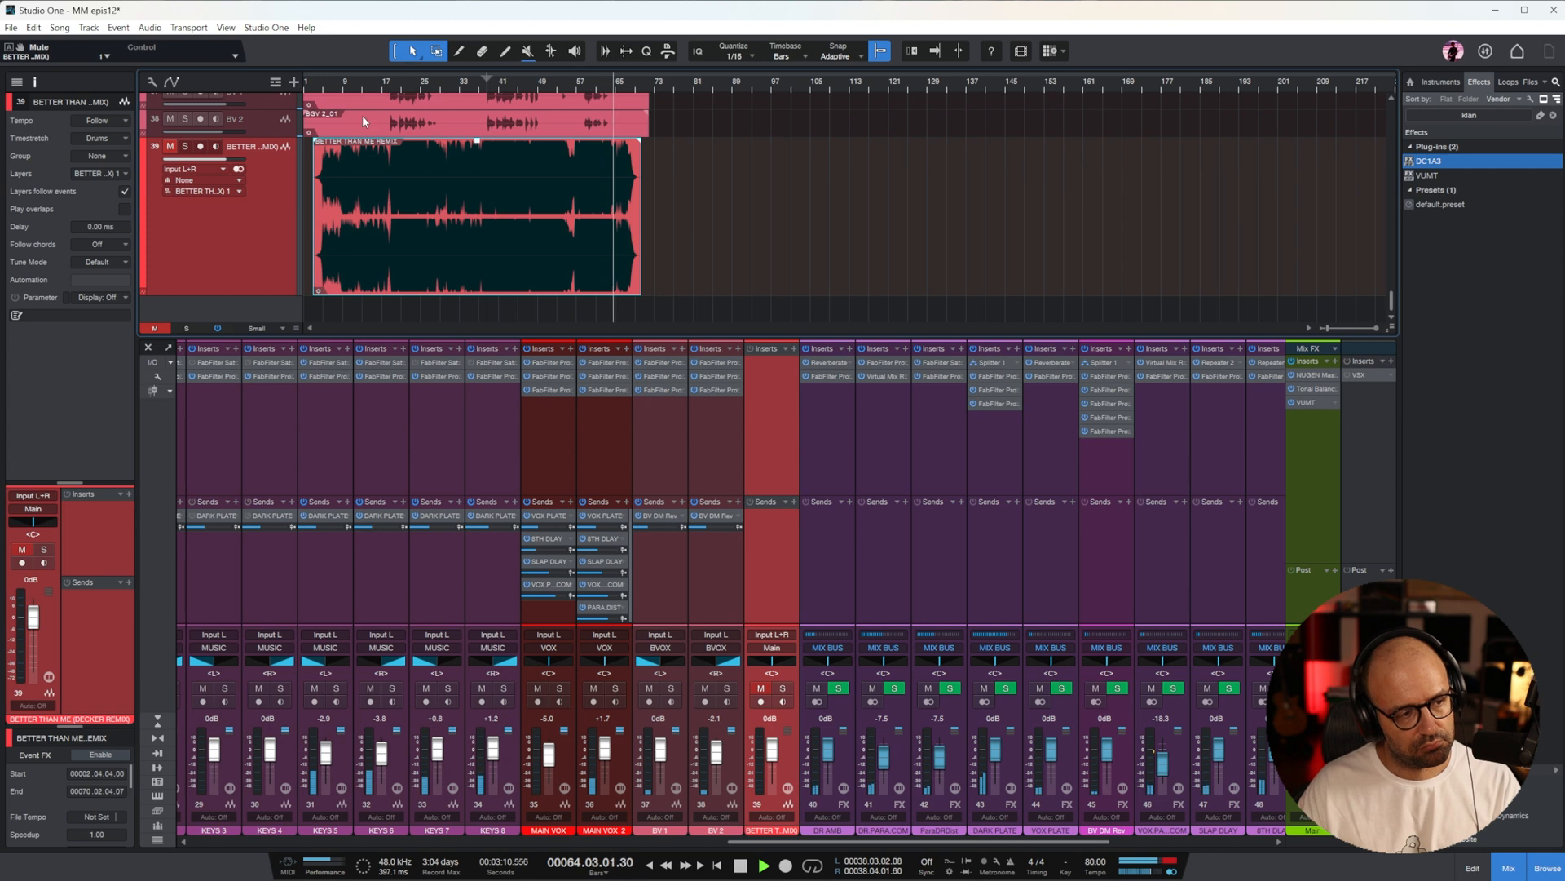
key(space)
click(316, 82)
key(e)
key(e)
key(e)
key(e)
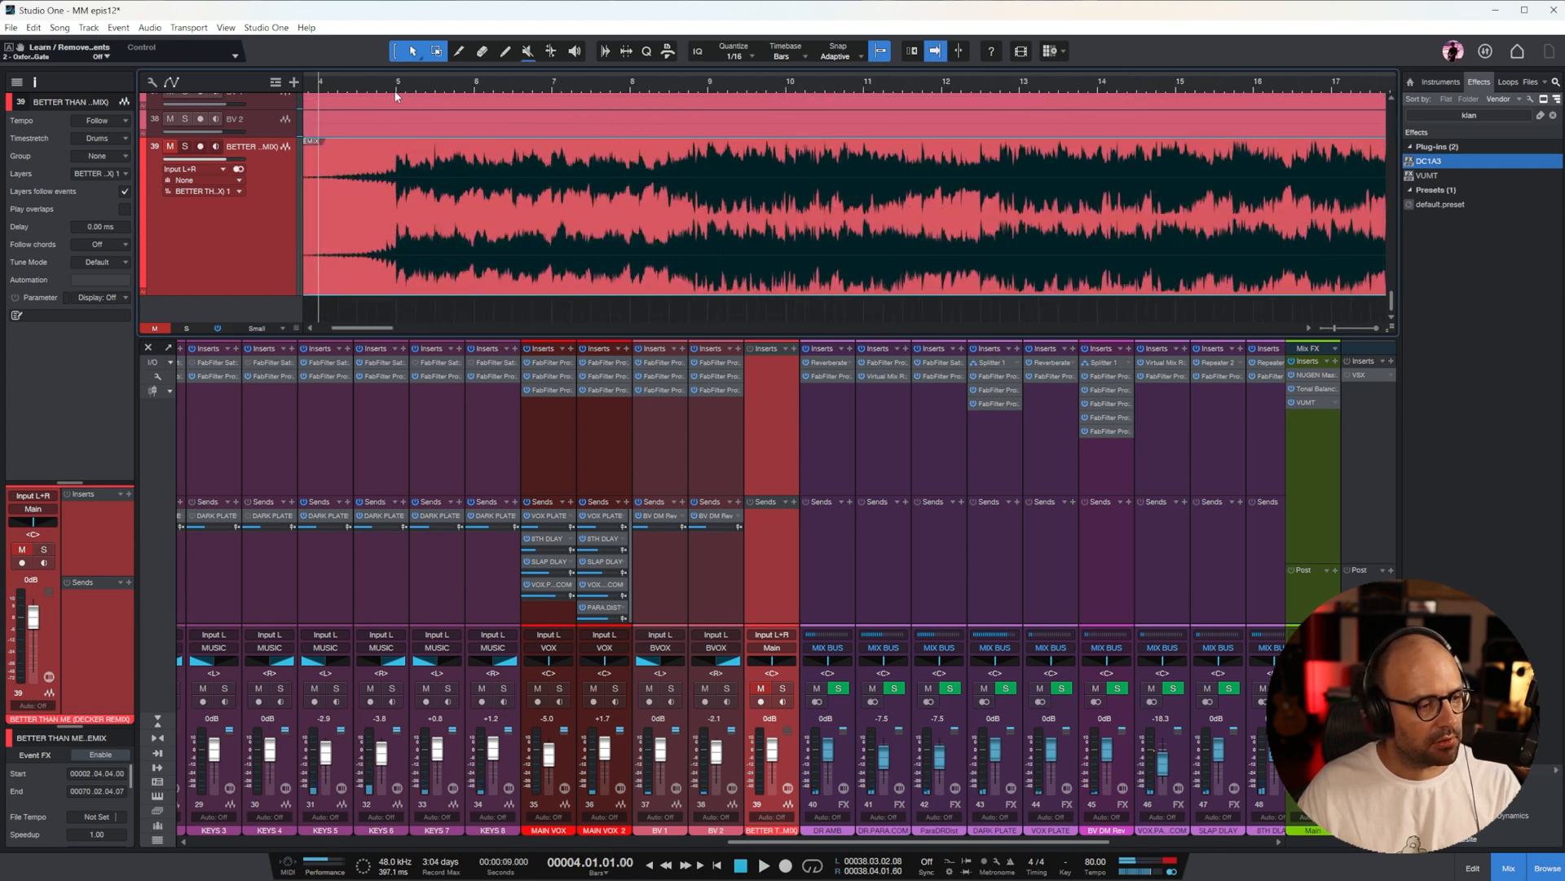
Compare the remix with the mix from bar 4 to around bar 13 by soloing and muting the remix track in turn
click(186, 147)
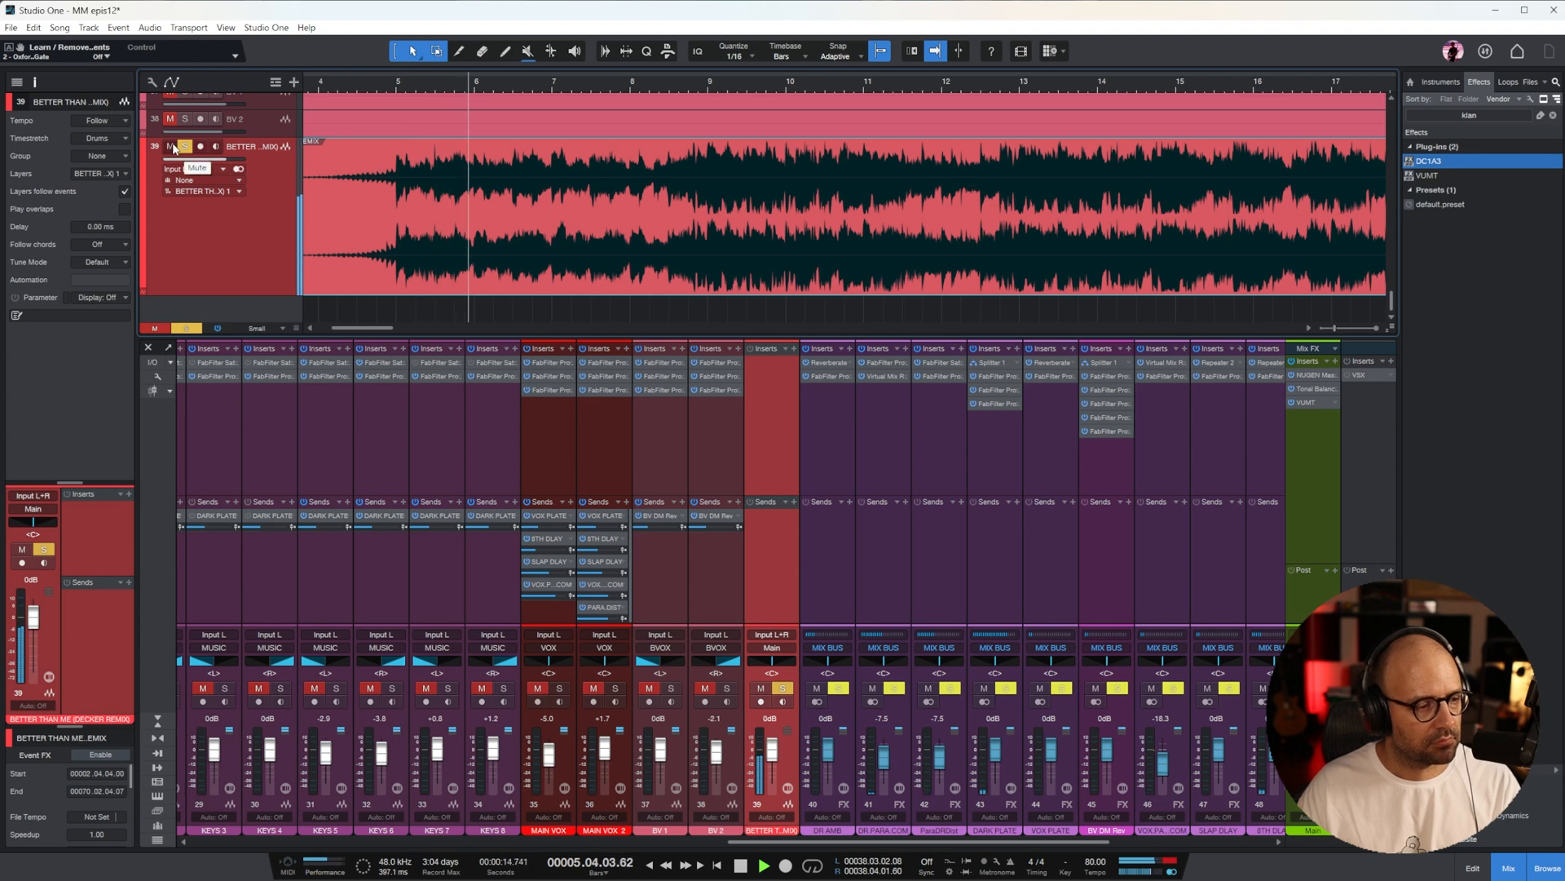
click(172, 147)
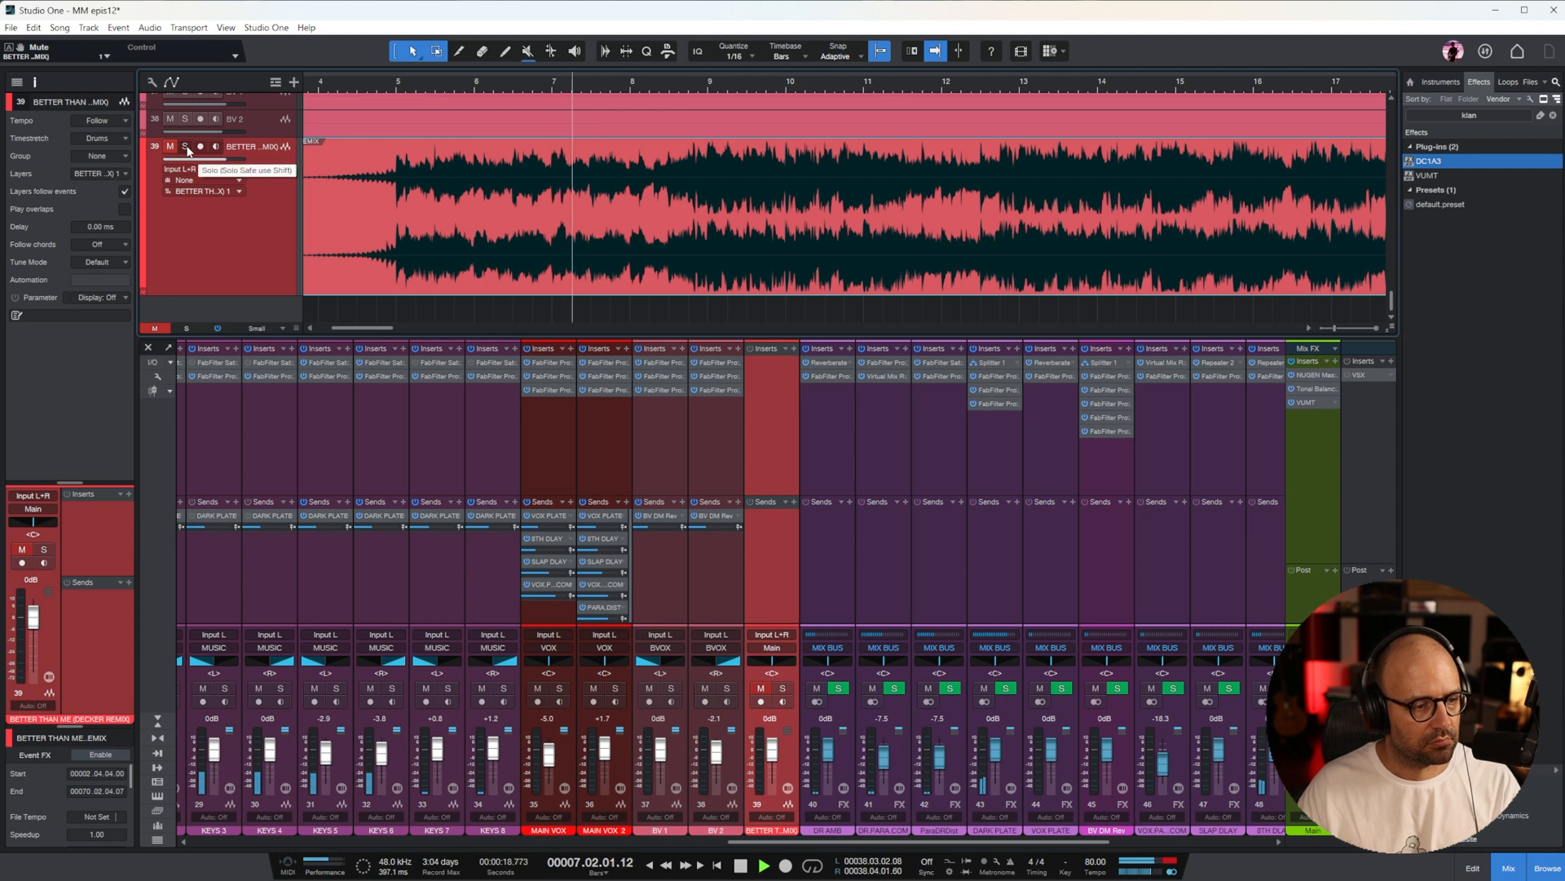
click(187, 147)
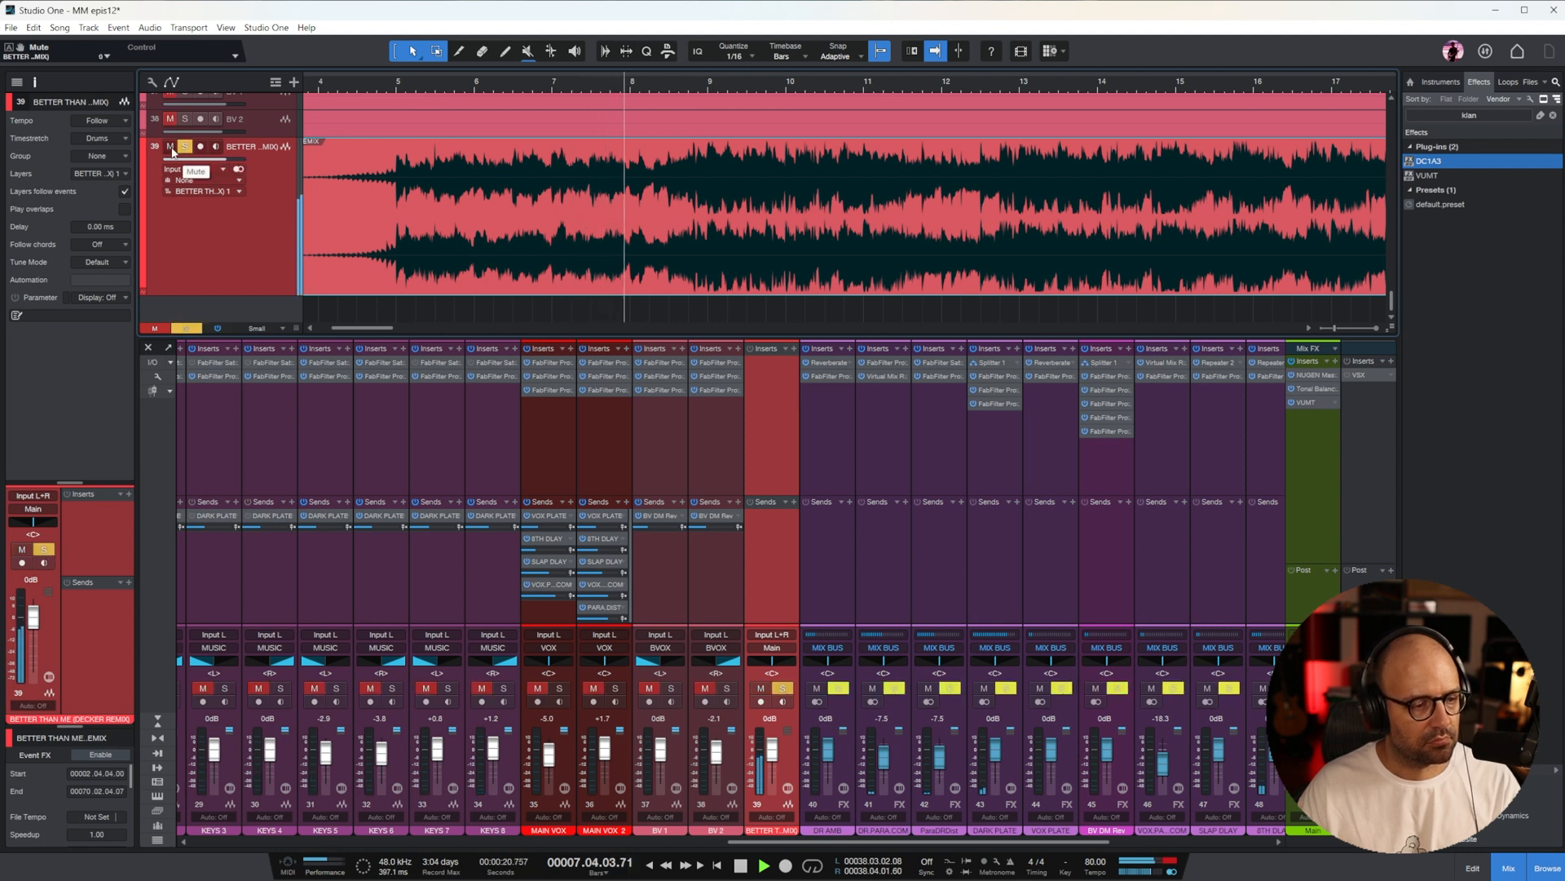
click(171, 147)
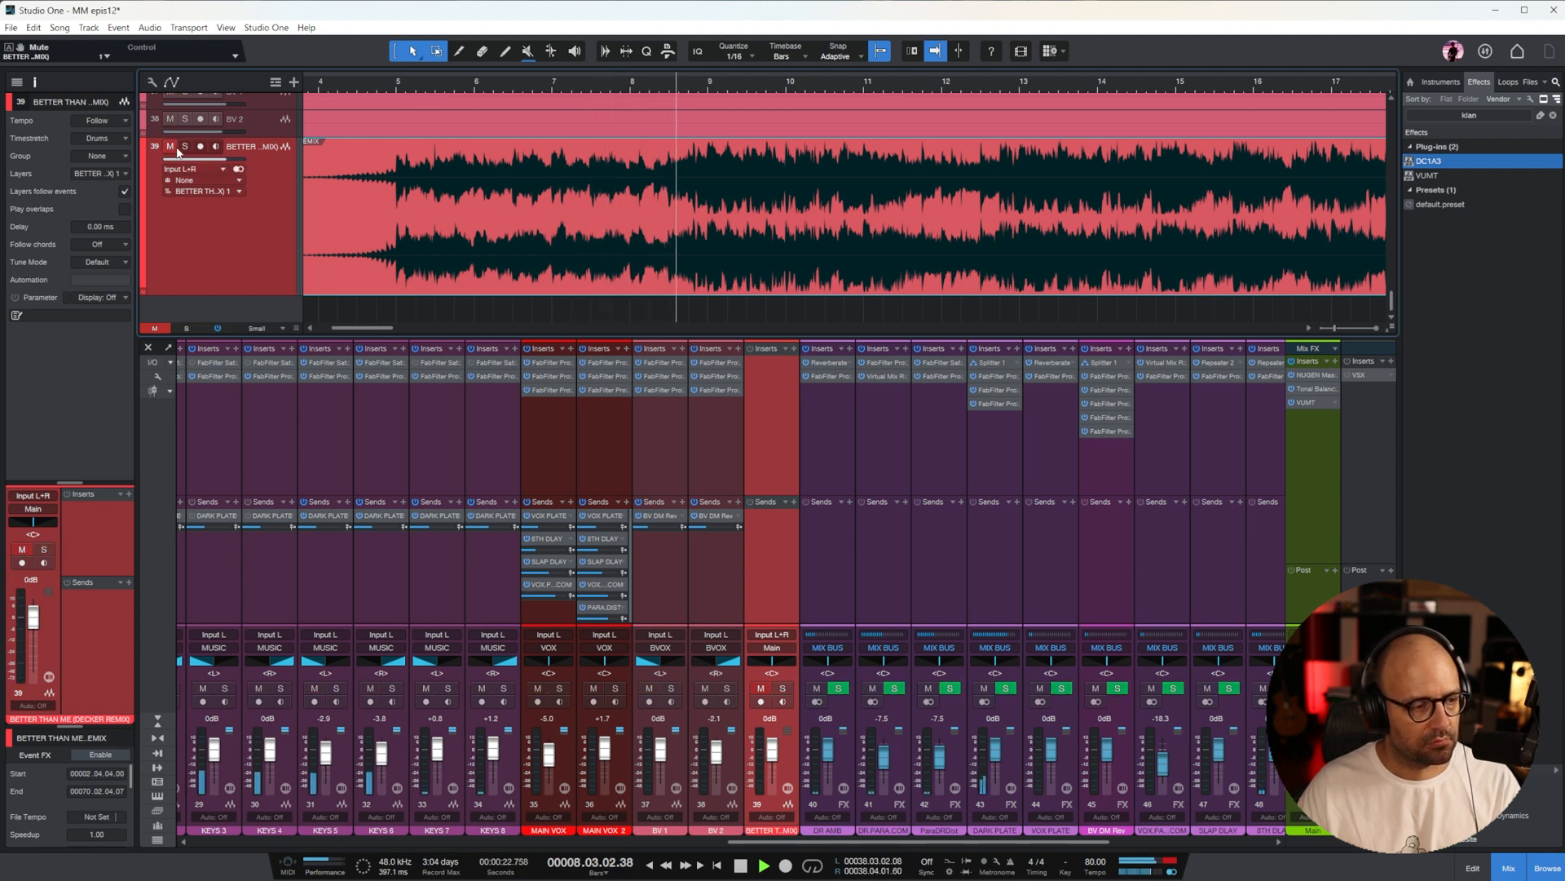
key(w)
key(w)
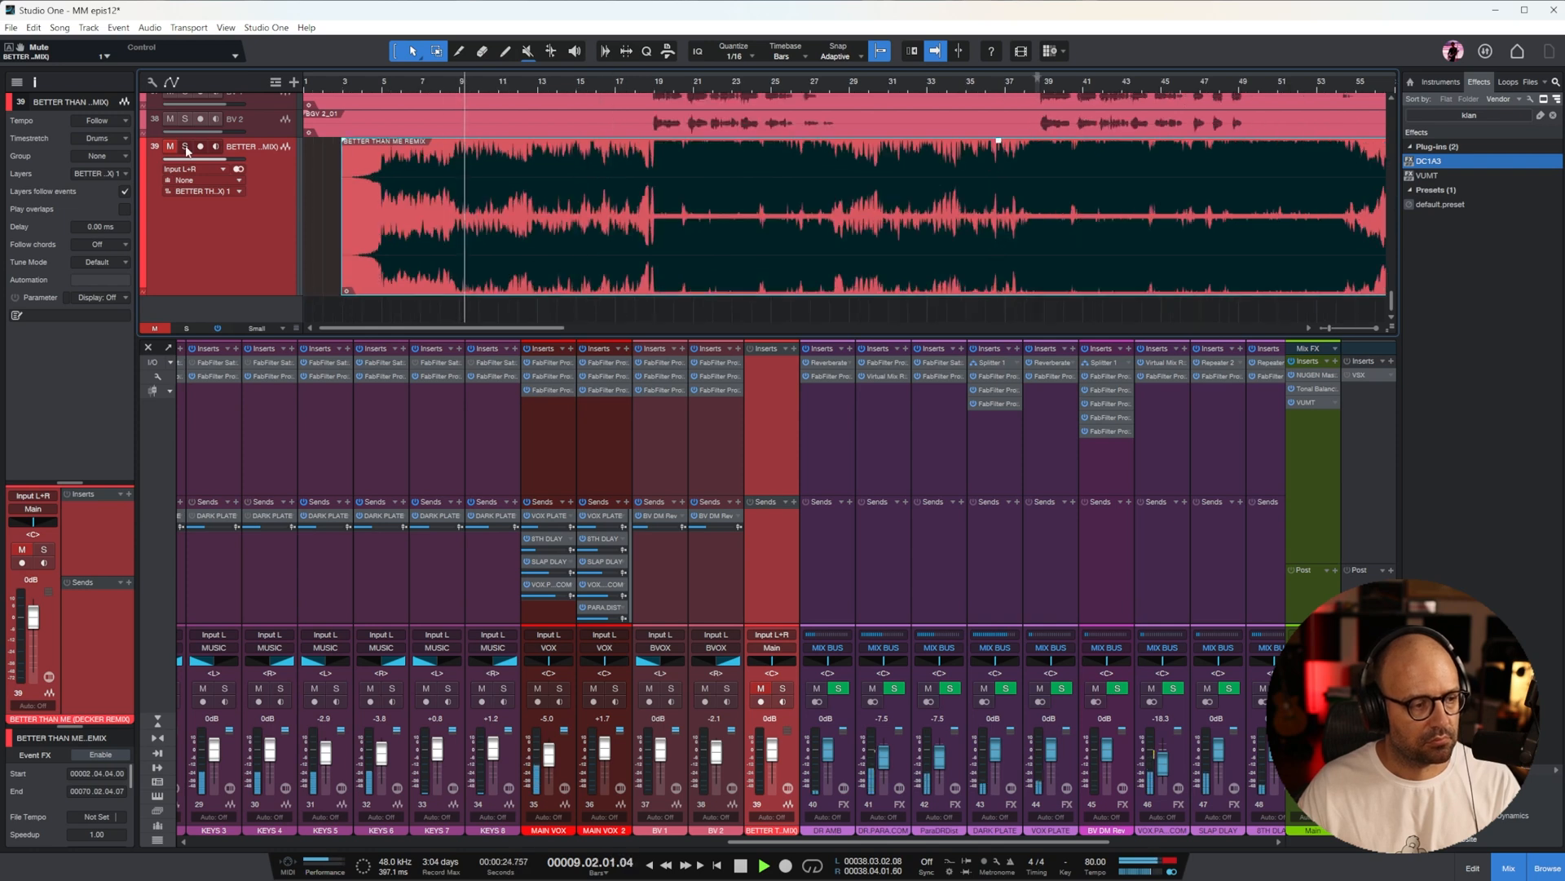
click(187, 148)
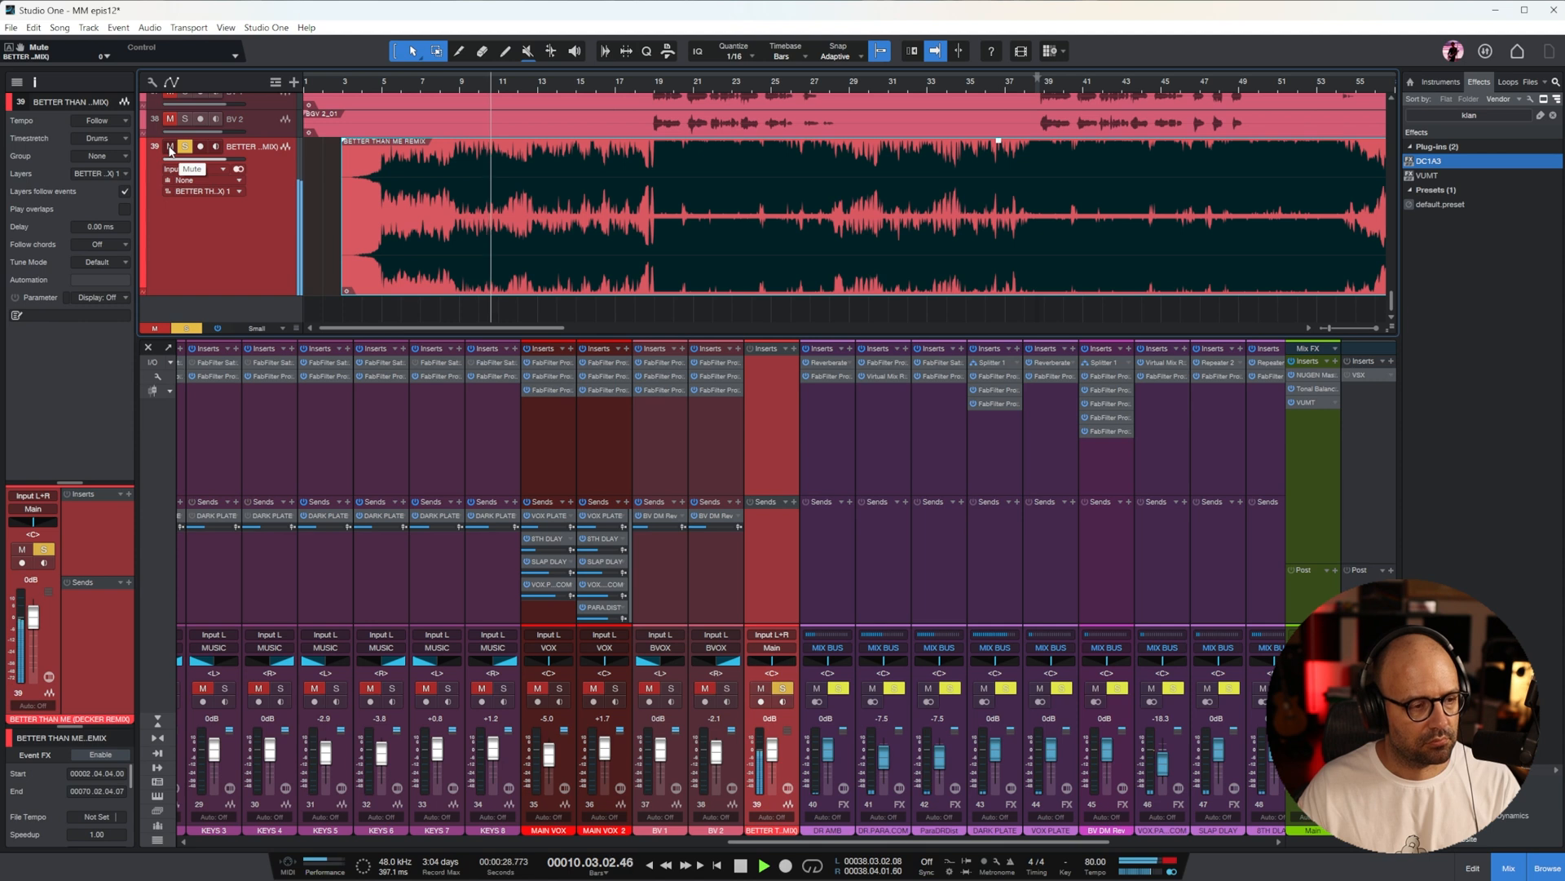
click(171, 148)
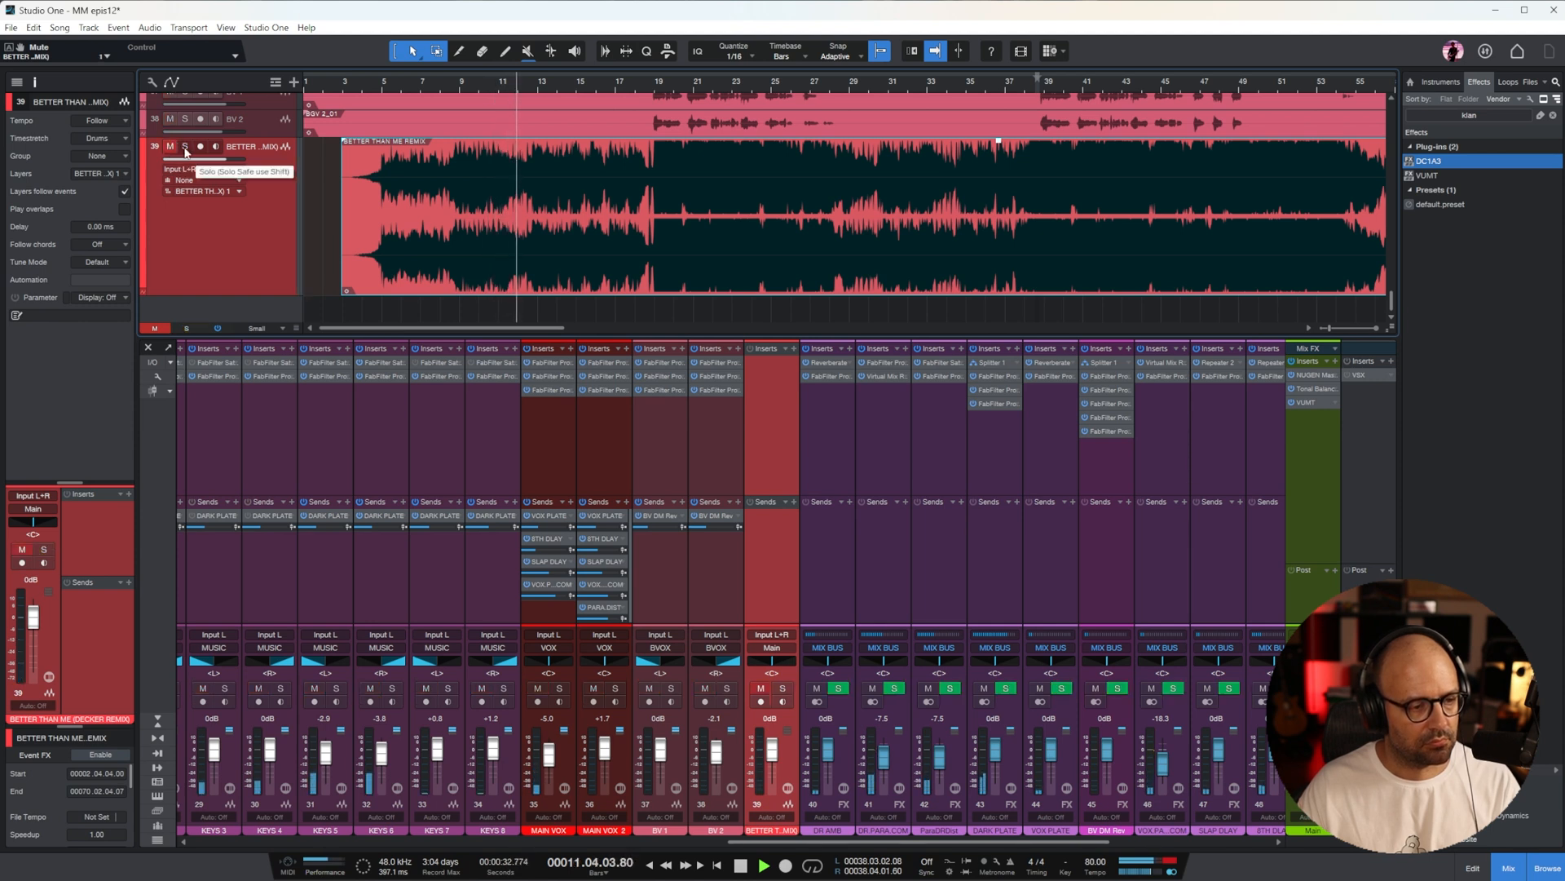
click(185, 149)
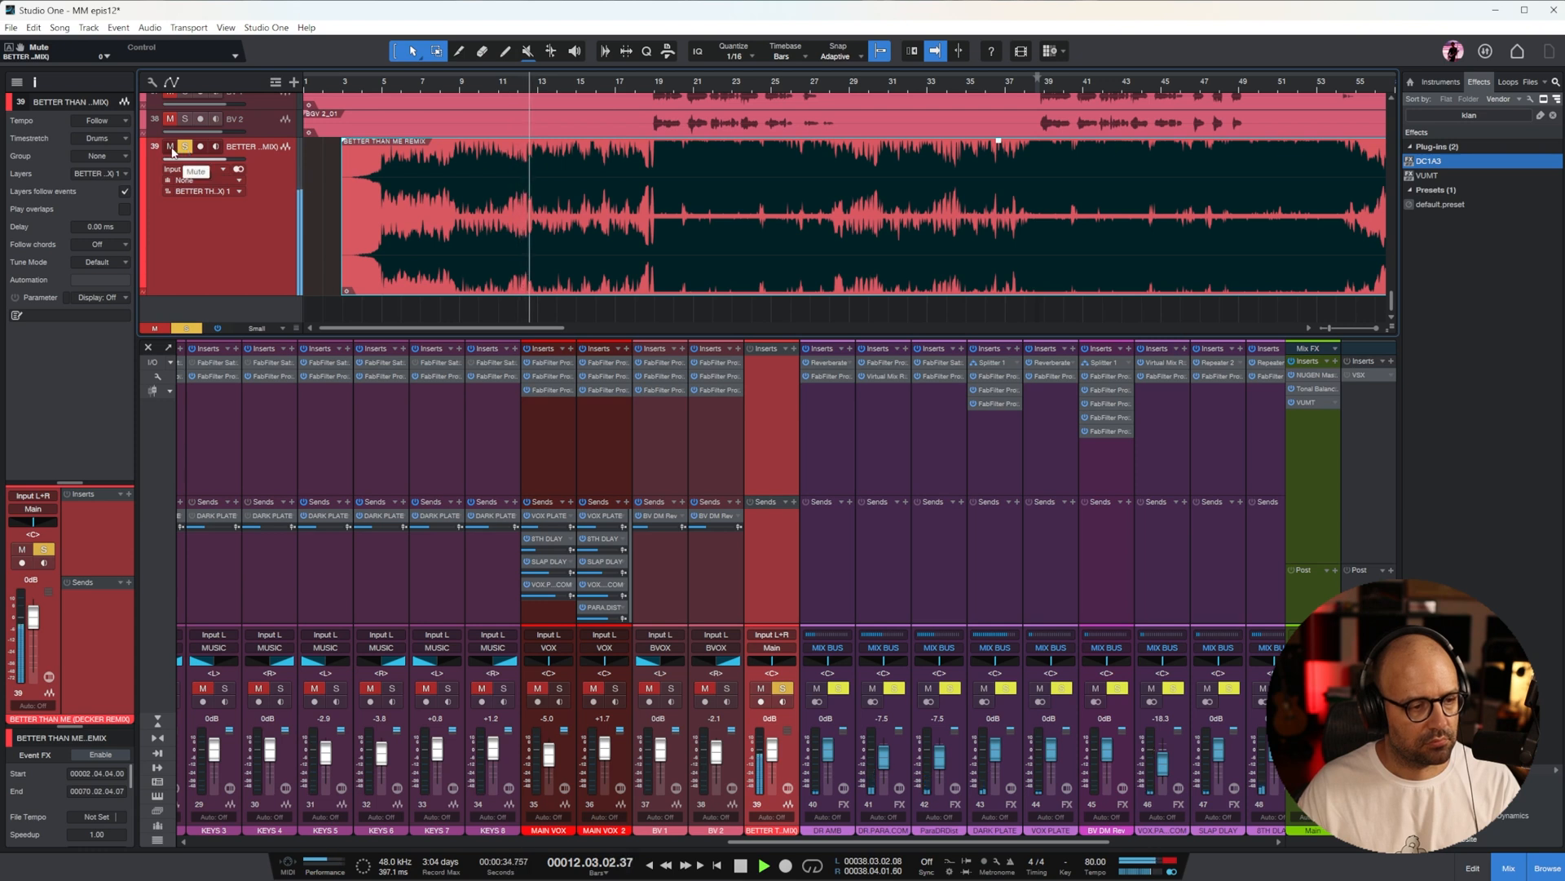
click(172, 150)
Compare the remix and the mix from just before bar 18 into the vocal entry, and stop playback in bar 20
key(e)
key(e)
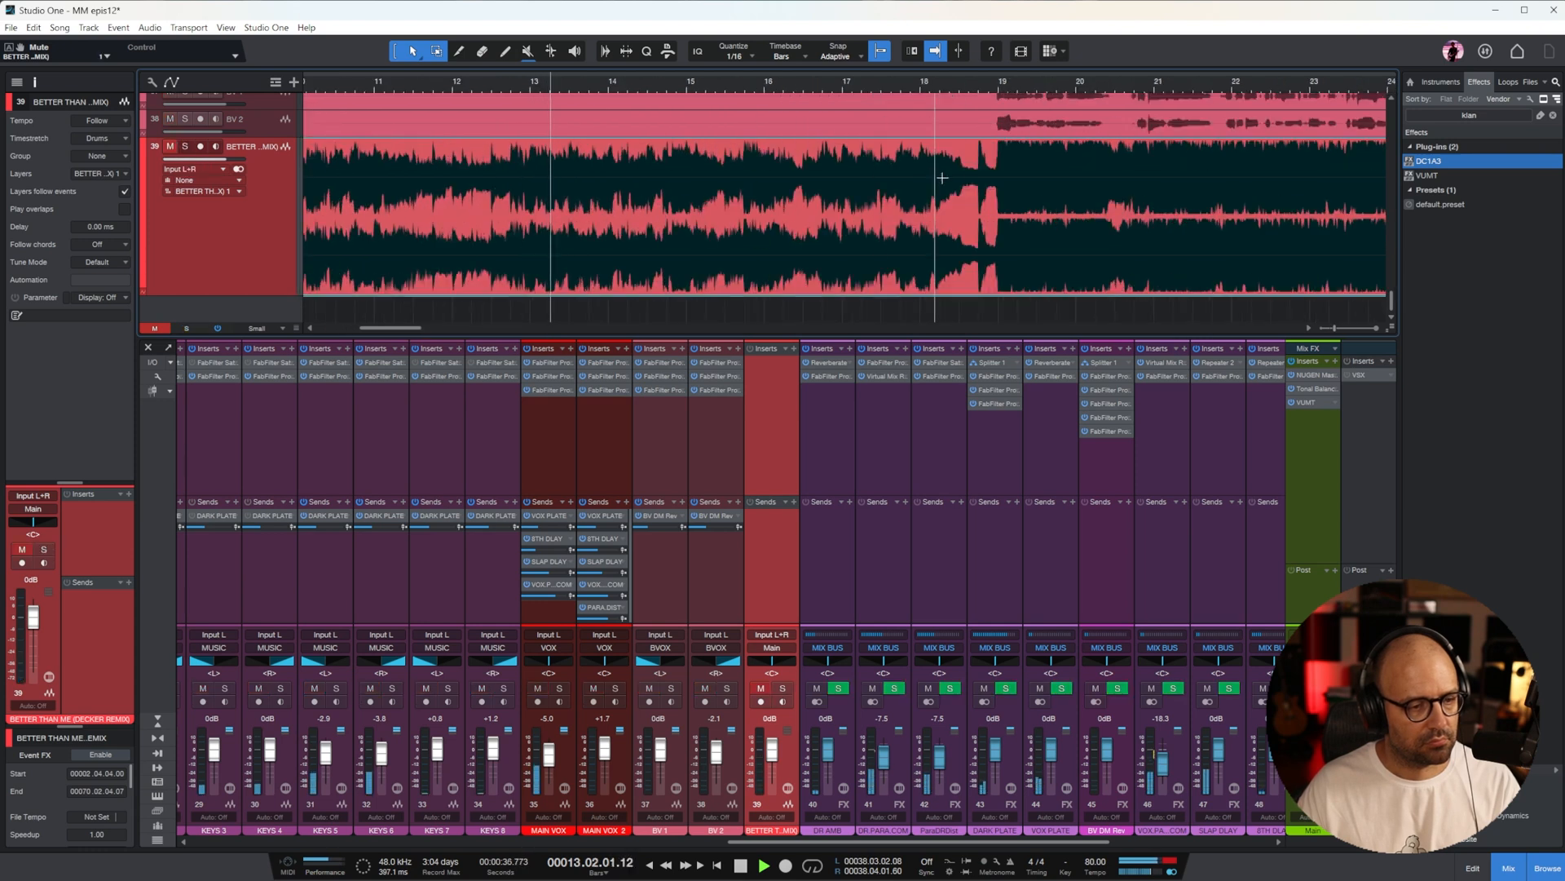
click(900, 80)
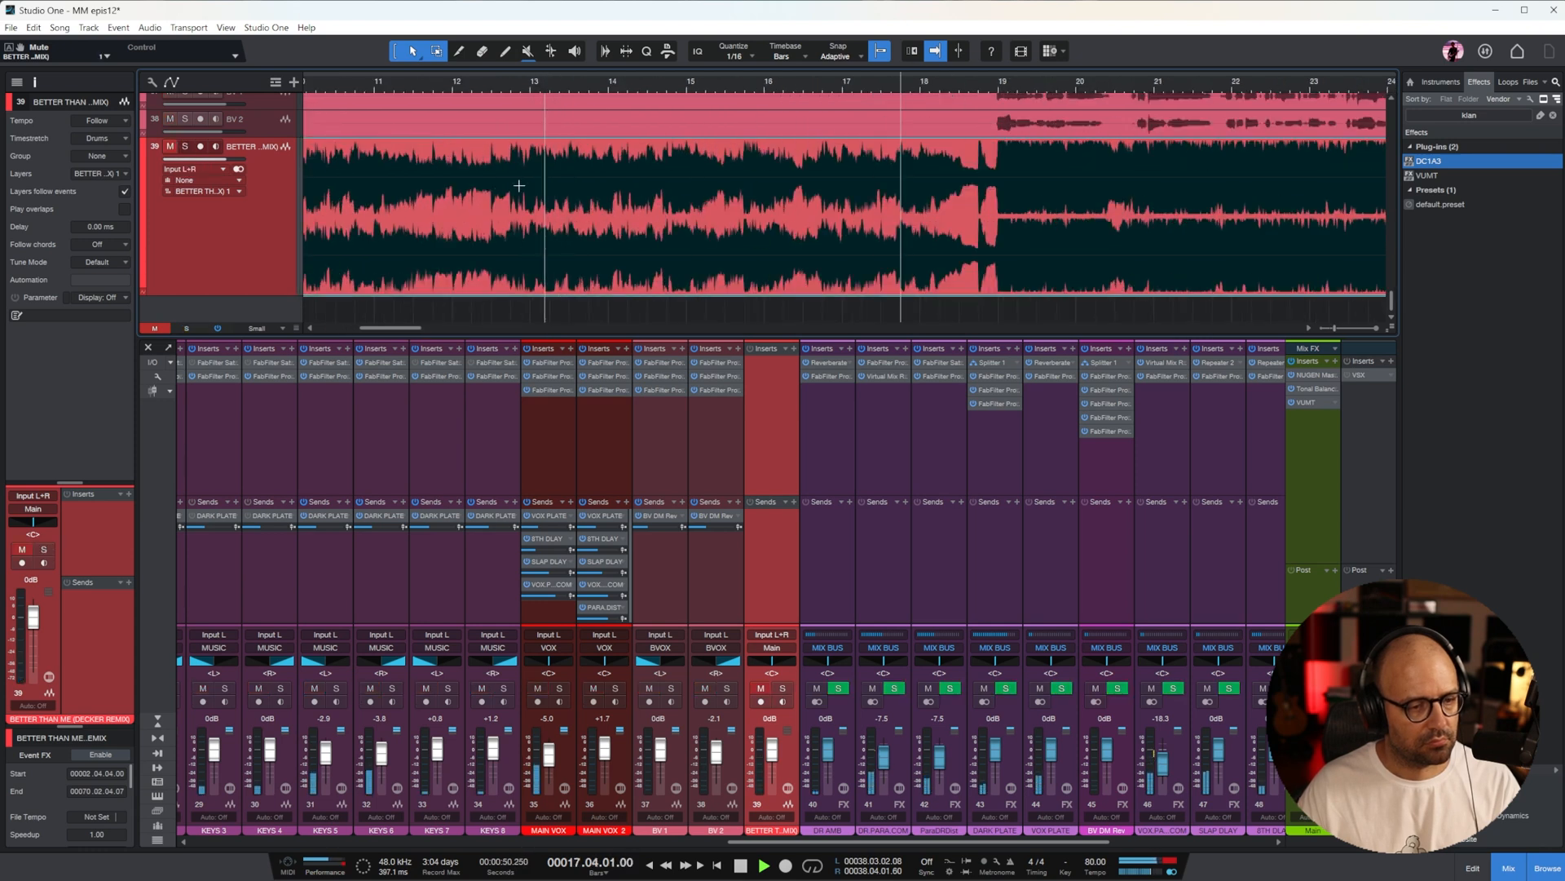
click(185, 148)
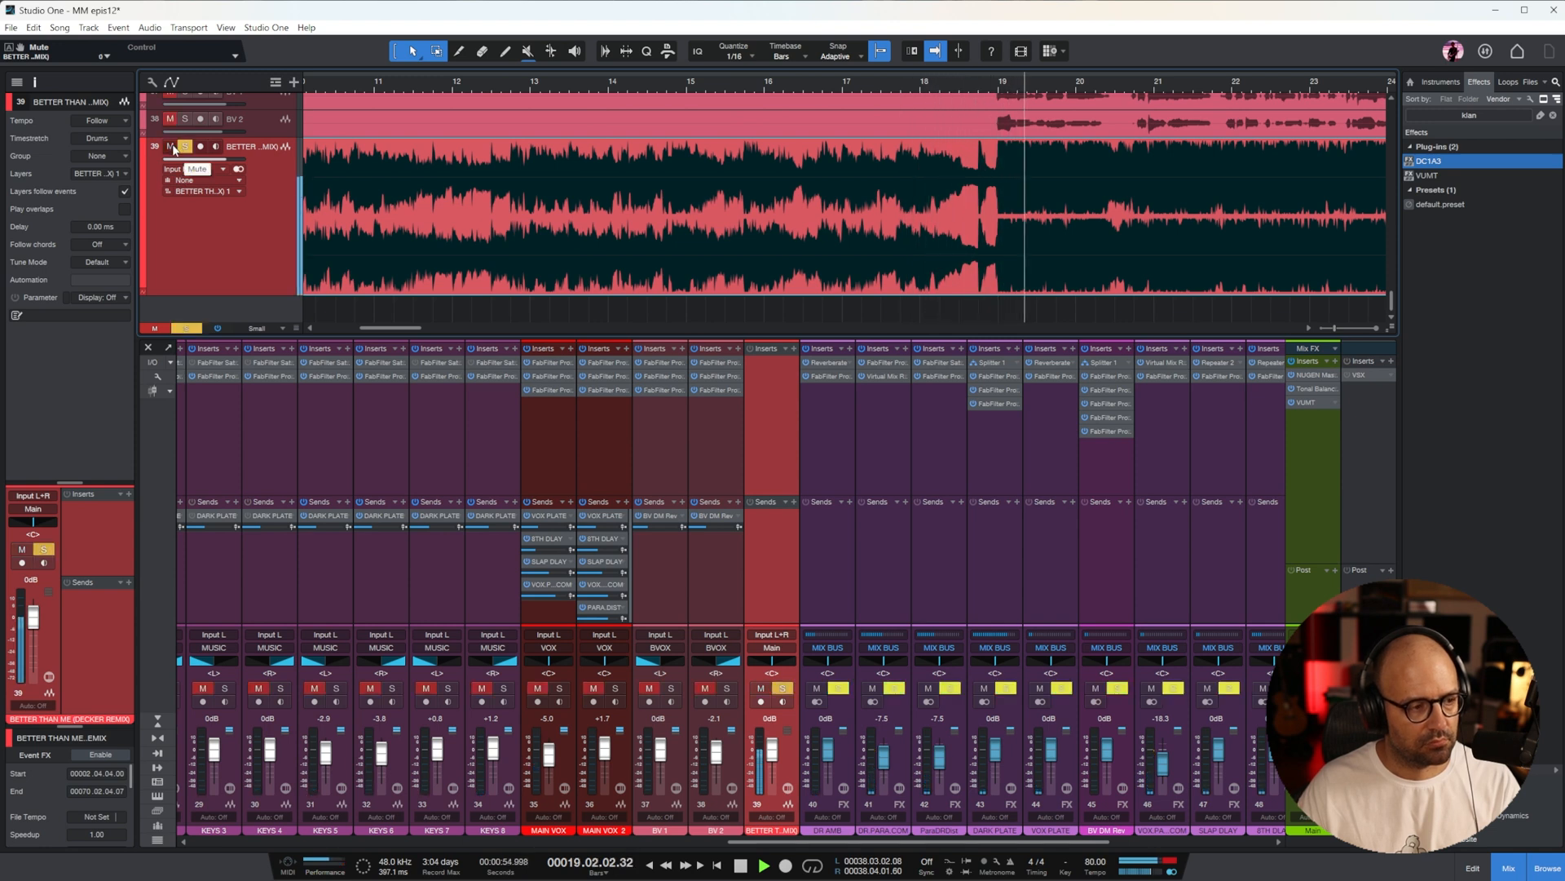
click(173, 149)
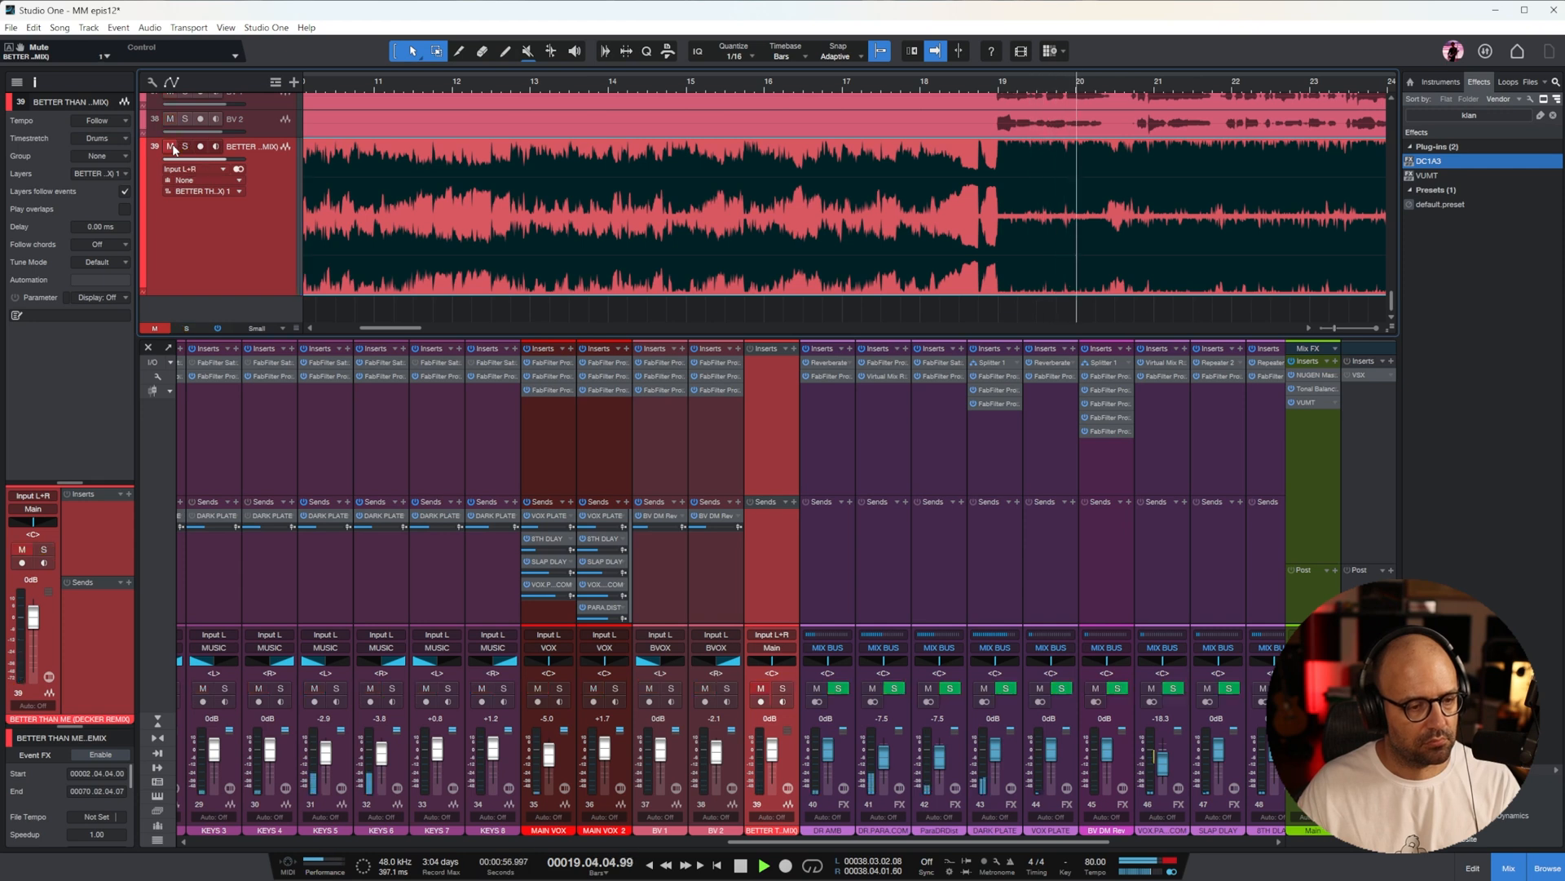
key(w)
key(space)
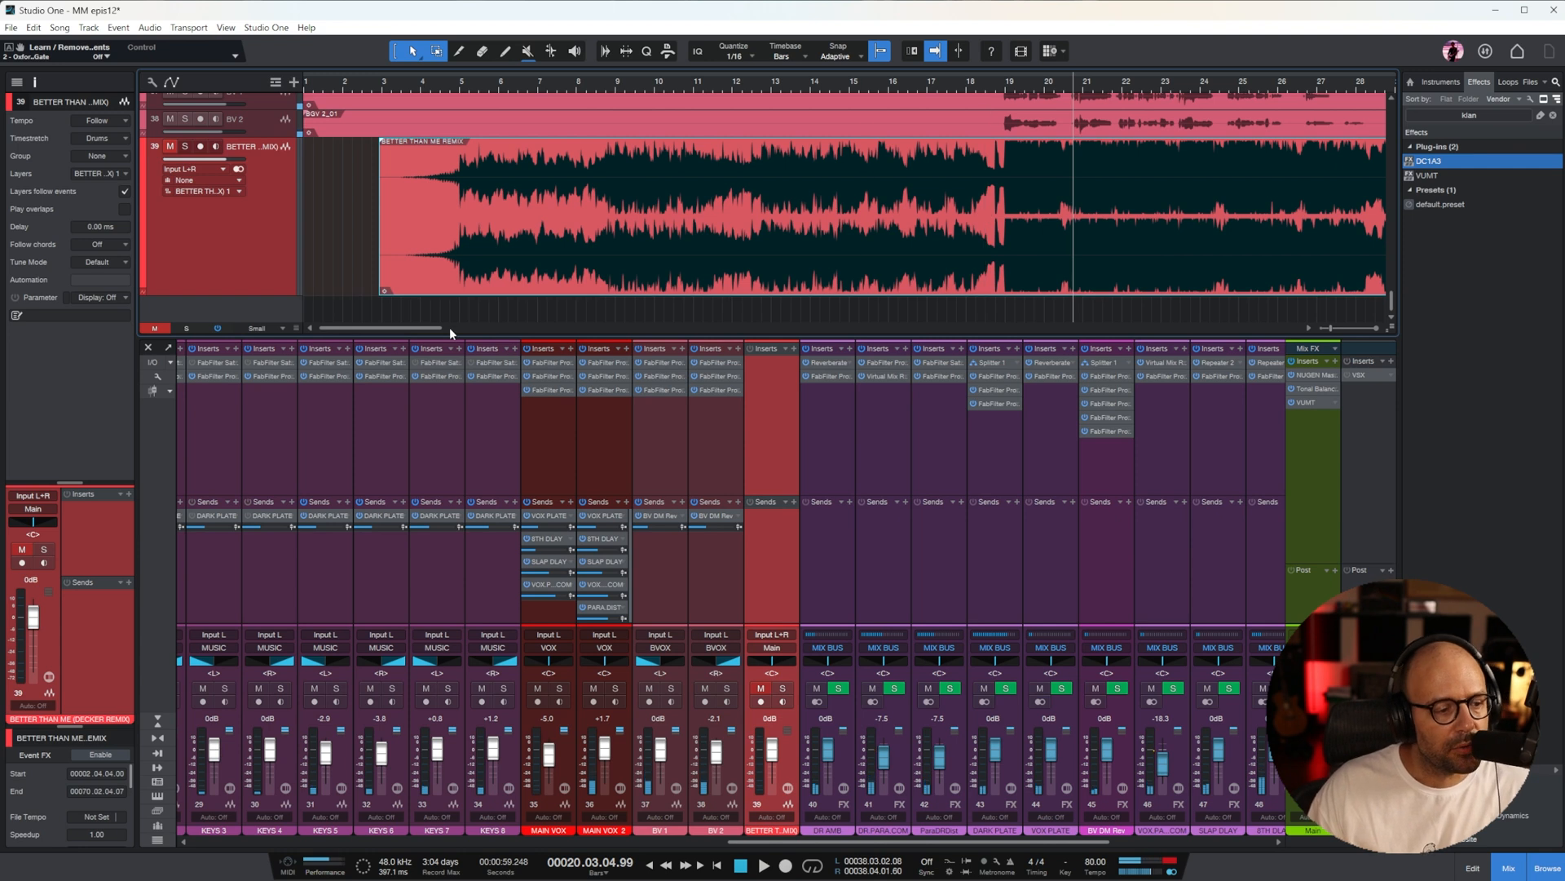
drag(421, 333, 478, 328)
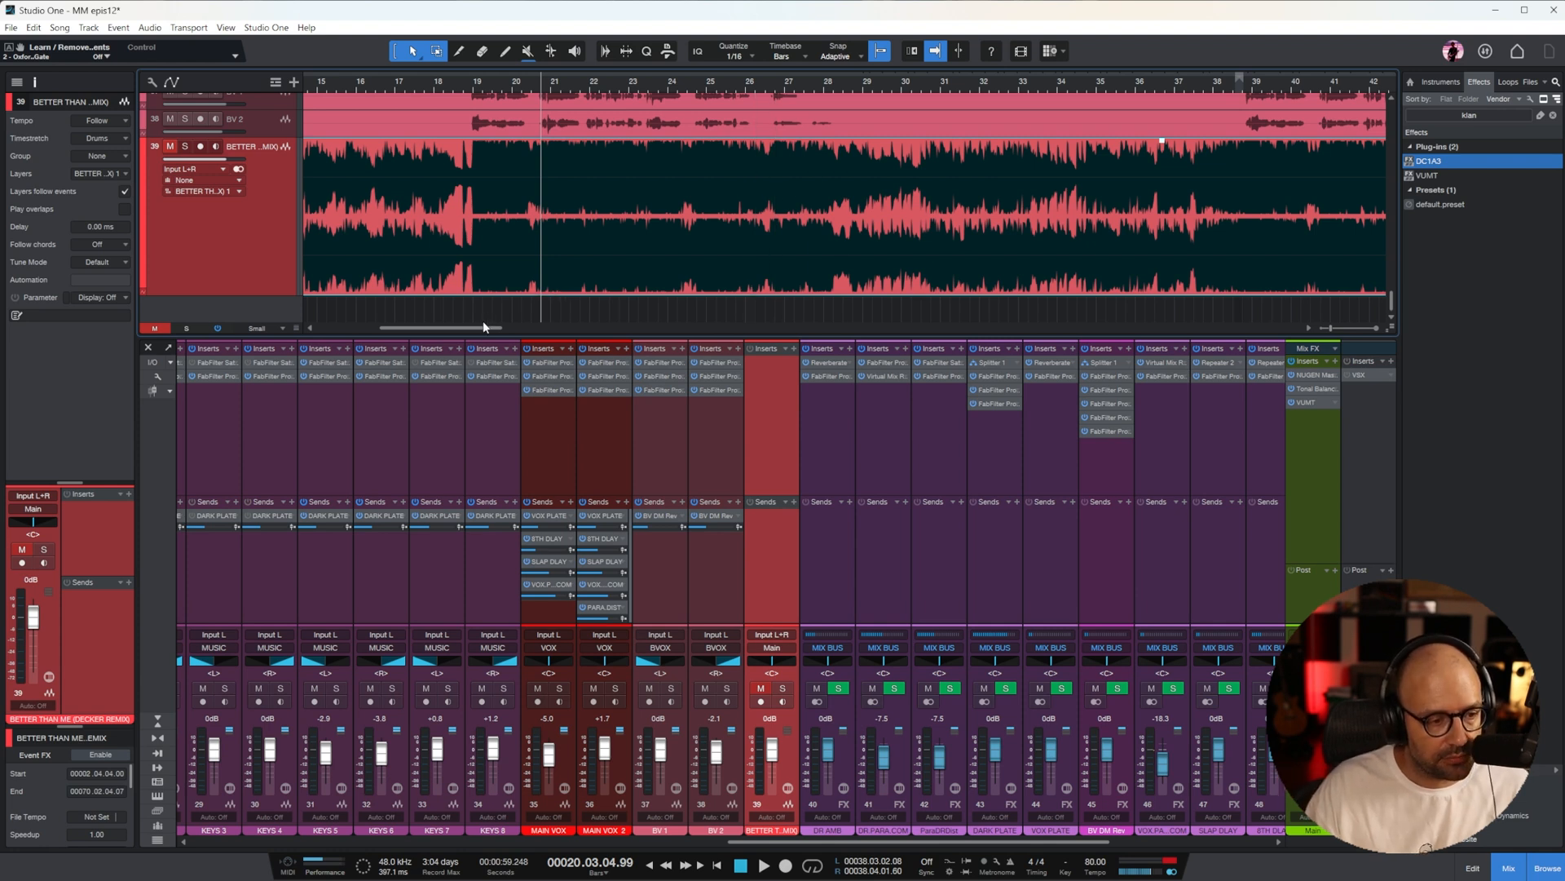
drag(483, 327, 495, 327)
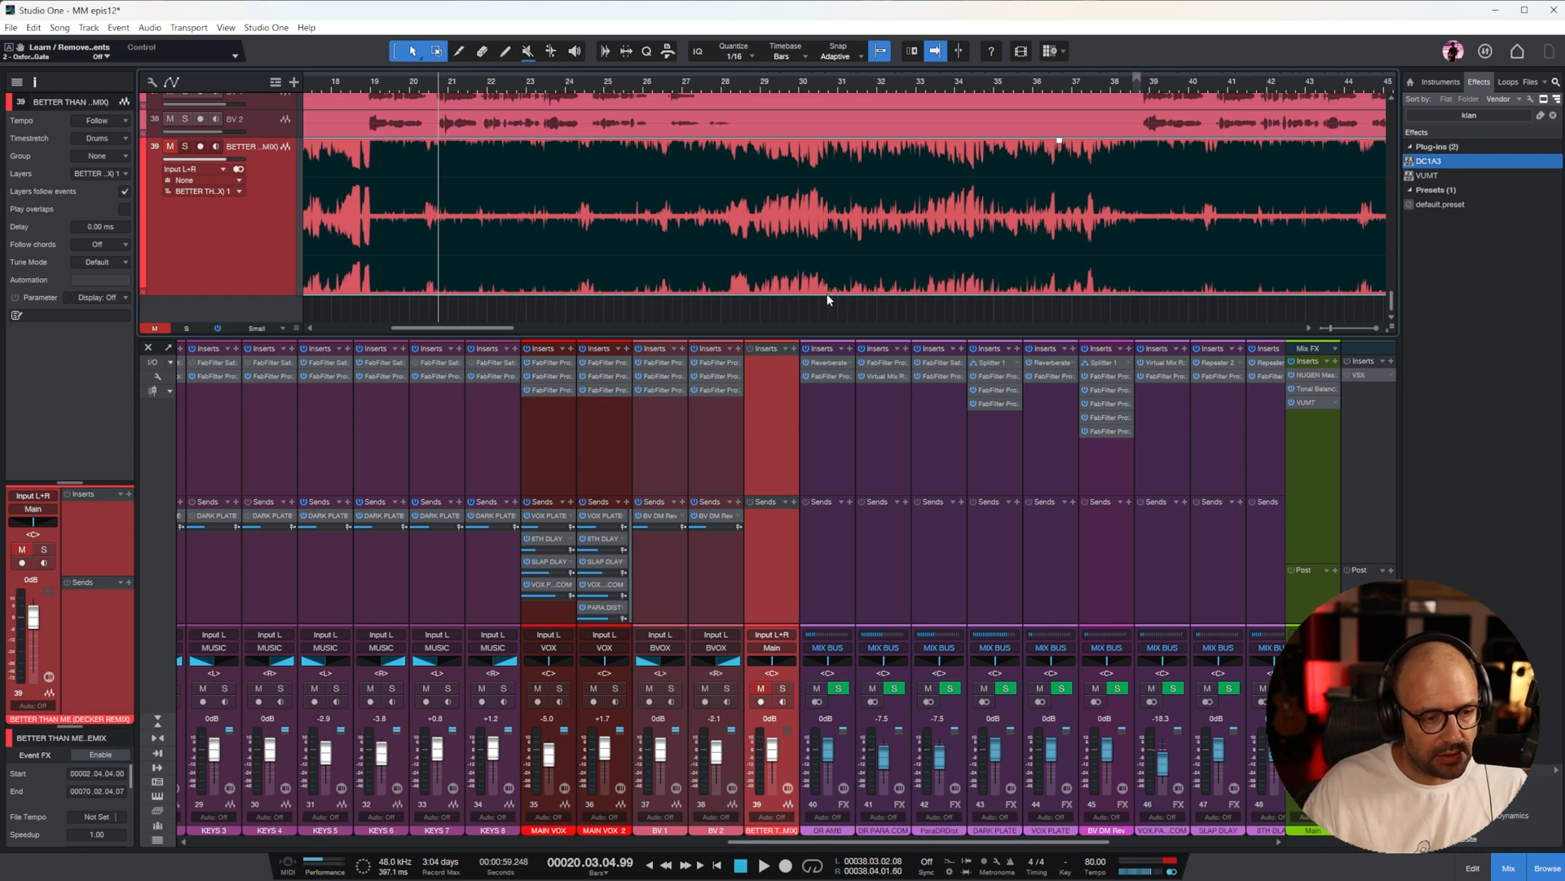
drag(509, 330, 498, 333)
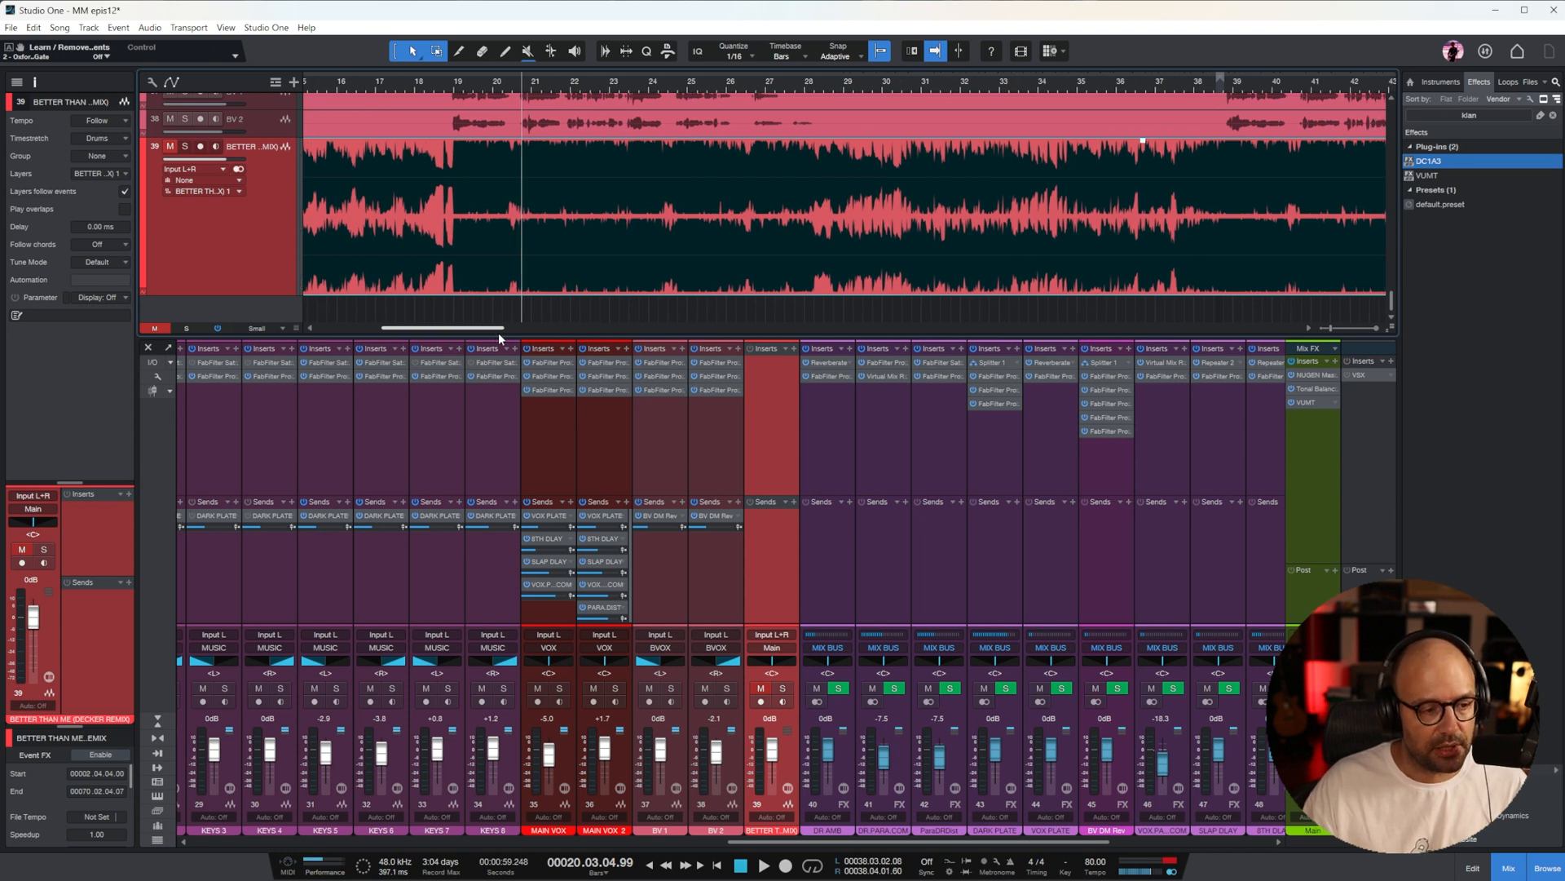
Examine the EQ bands in FabFilter Pro-Q 3 on the High arpg channel and close the plug-in
drag(950, 840, 658, 867)
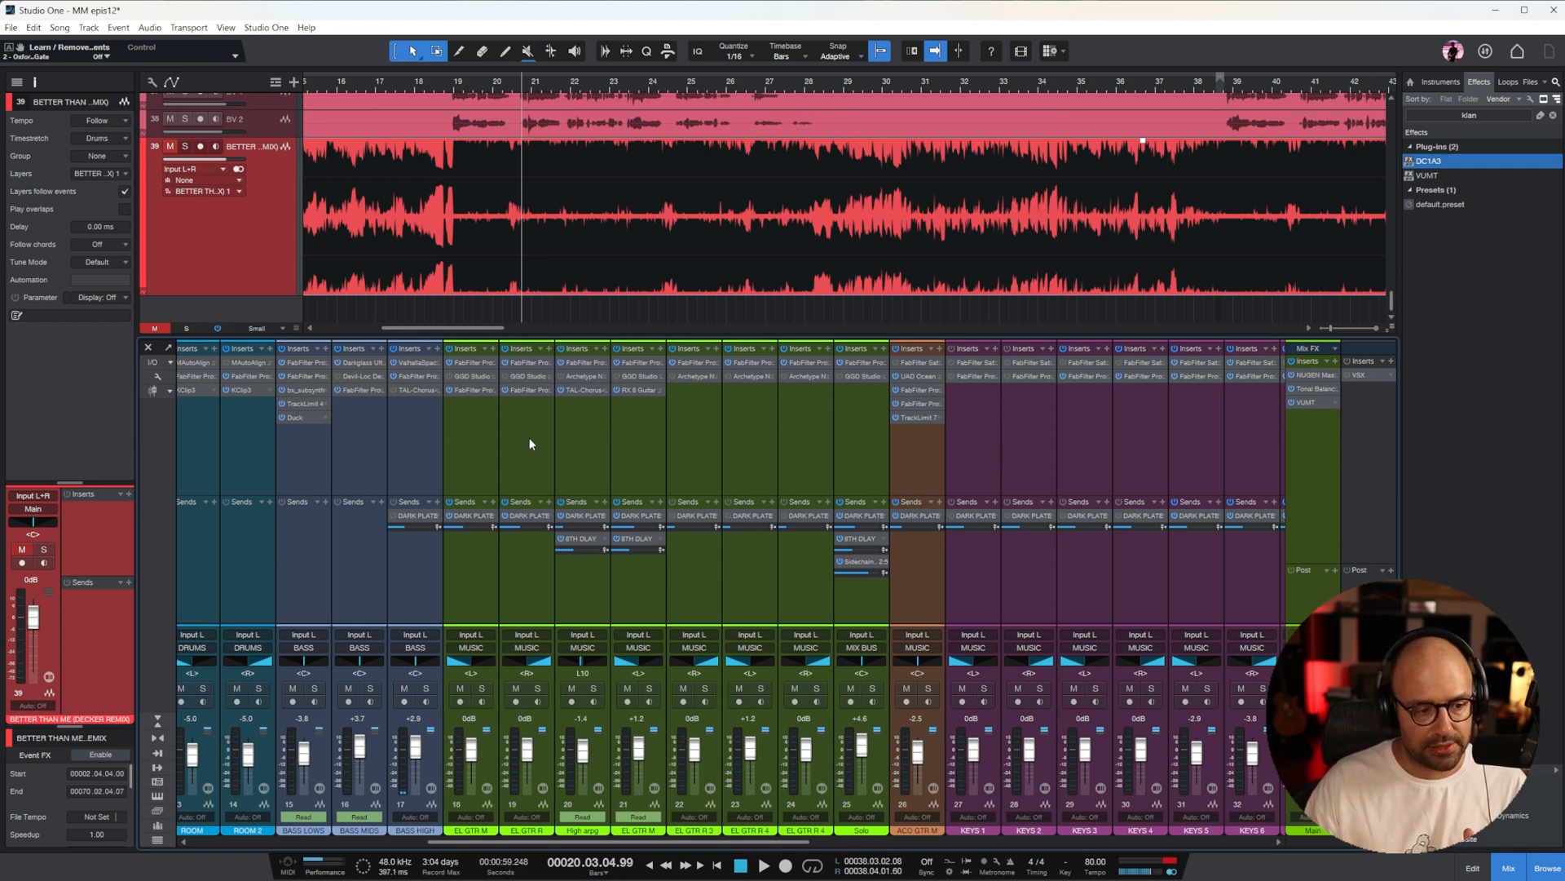
click(590, 644)
click(585, 363)
mouse_move(719, 468)
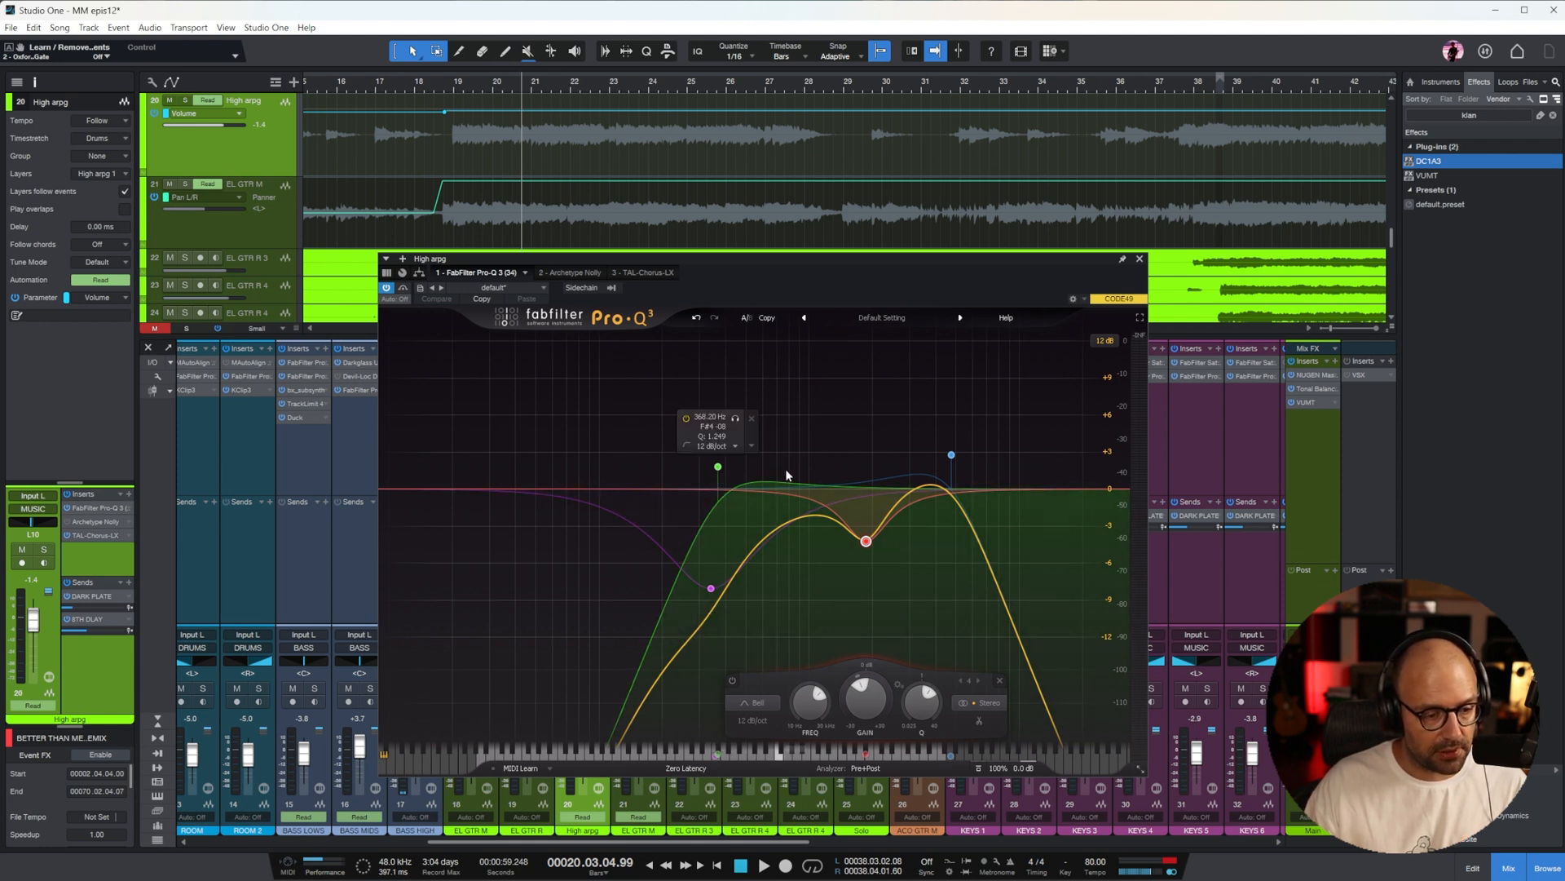
mouse_move(726, 590)
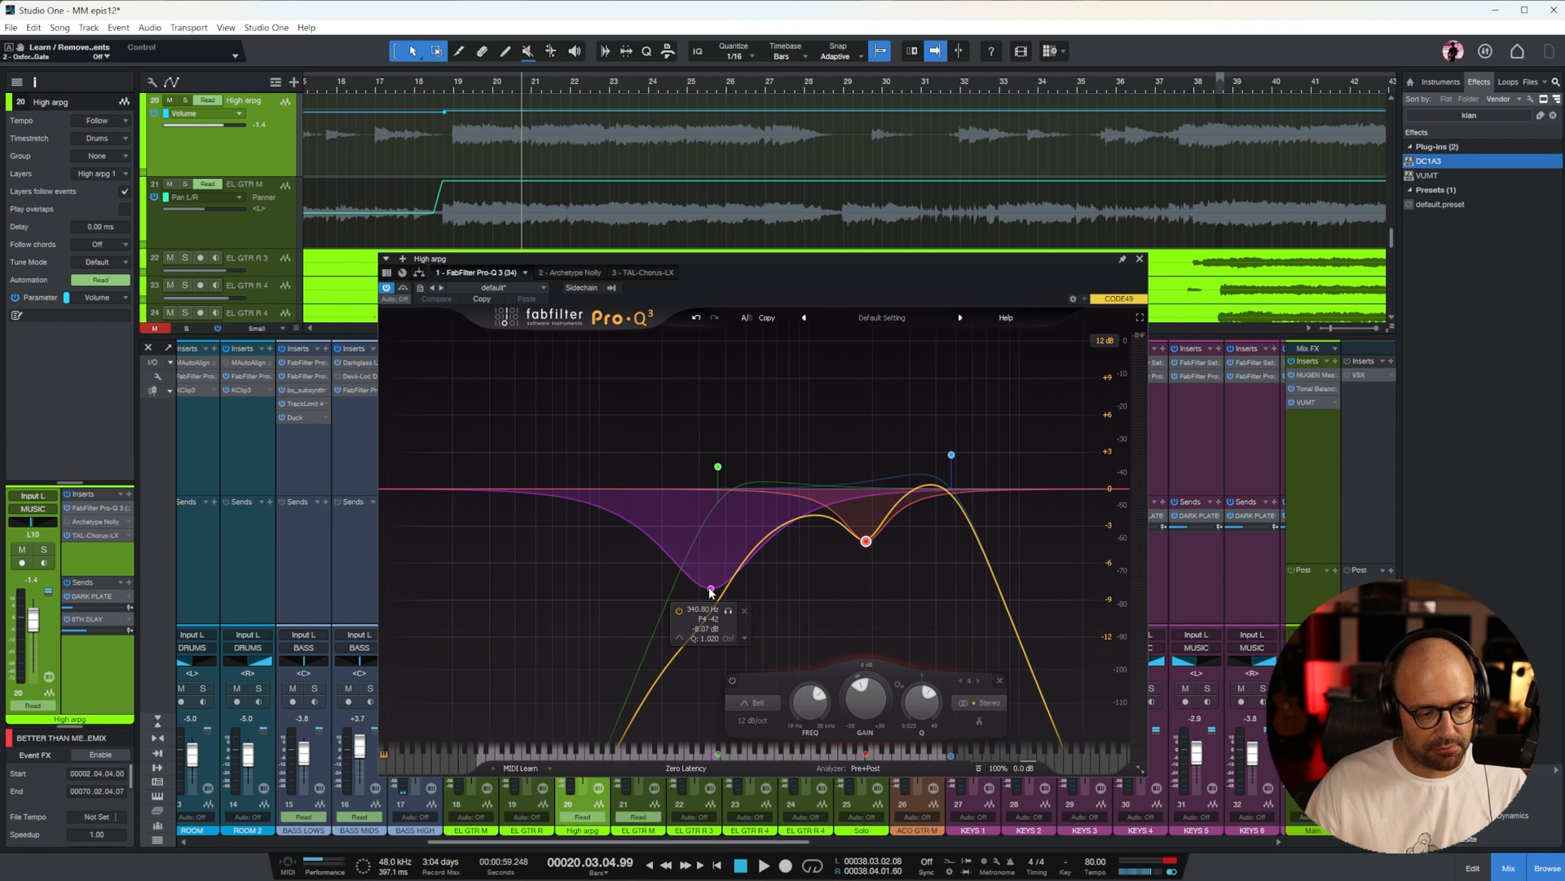
click(1140, 259)
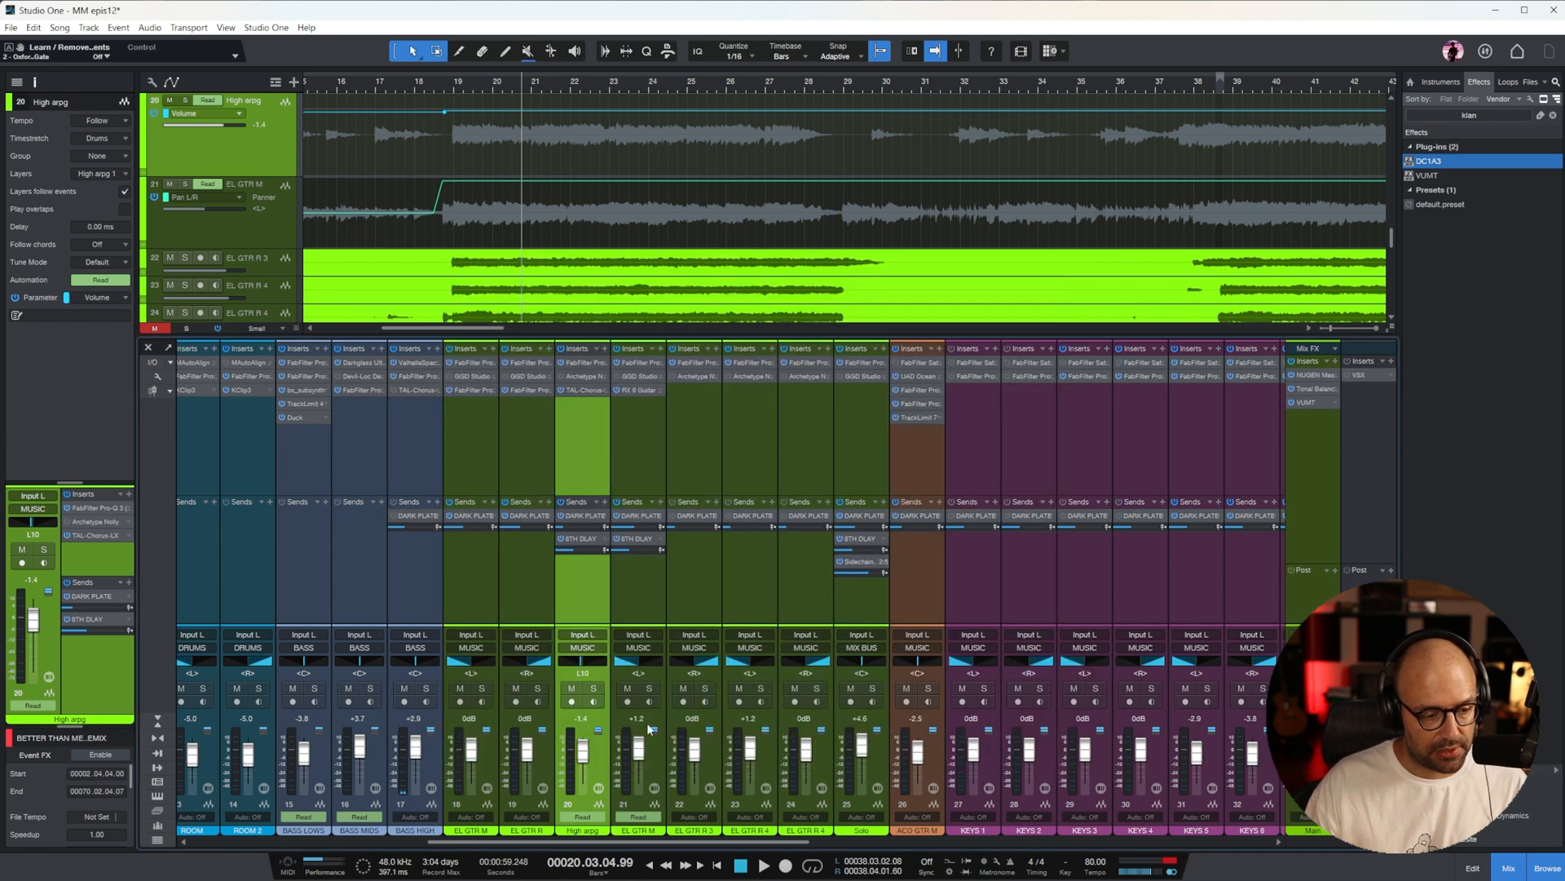
Examine the EQ bands in FabFilter Pro-Q 3 on the EL GTR M channel beside High arpg and close the plug-in
click(634, 443)
click(646, 362)
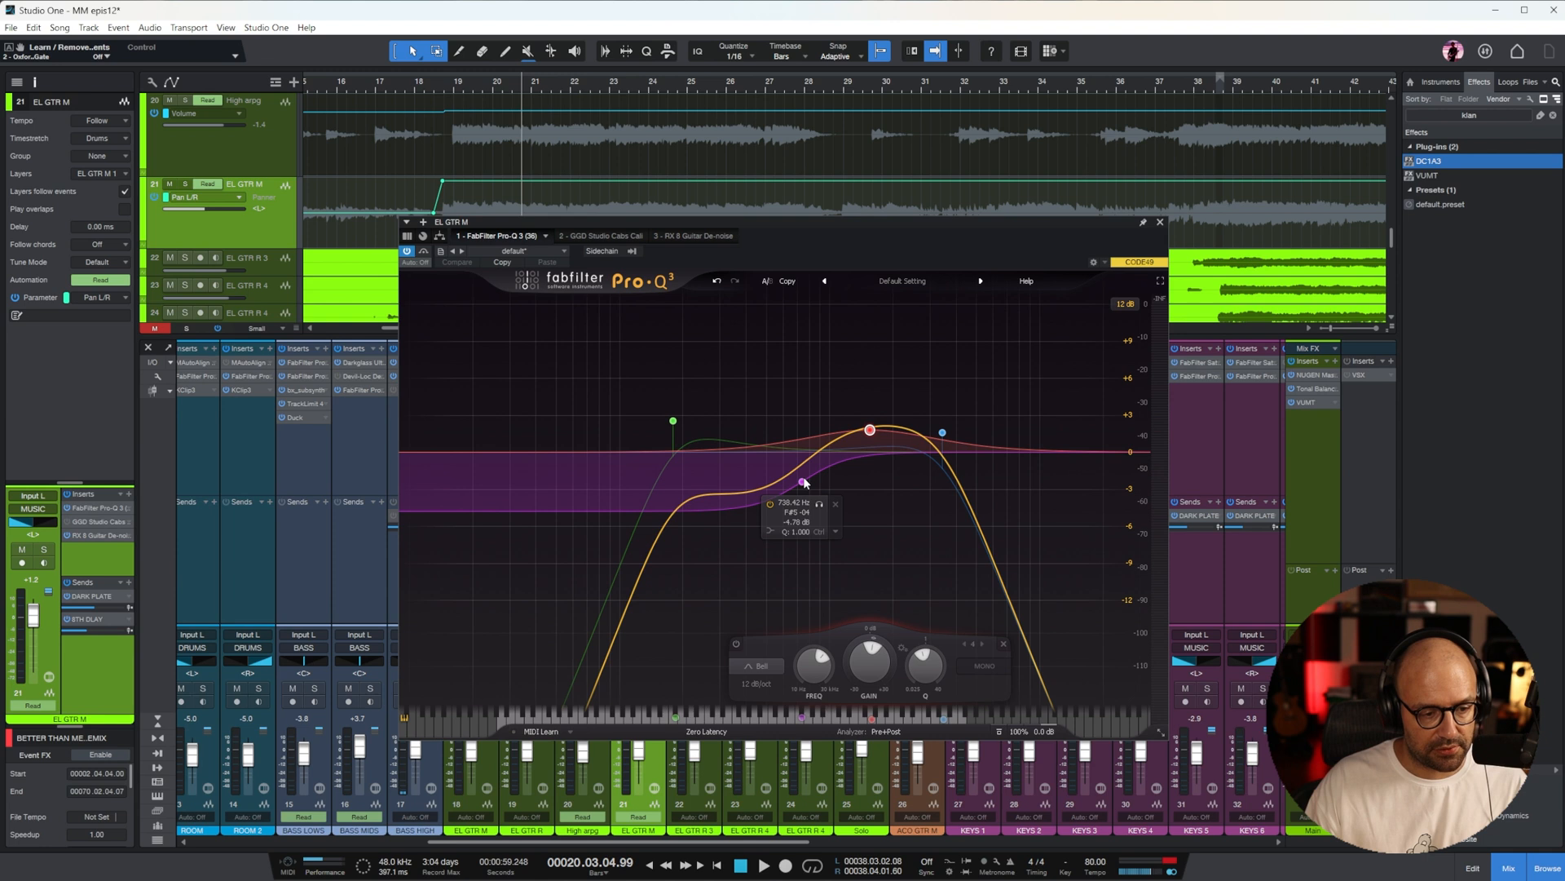
key(Escape)
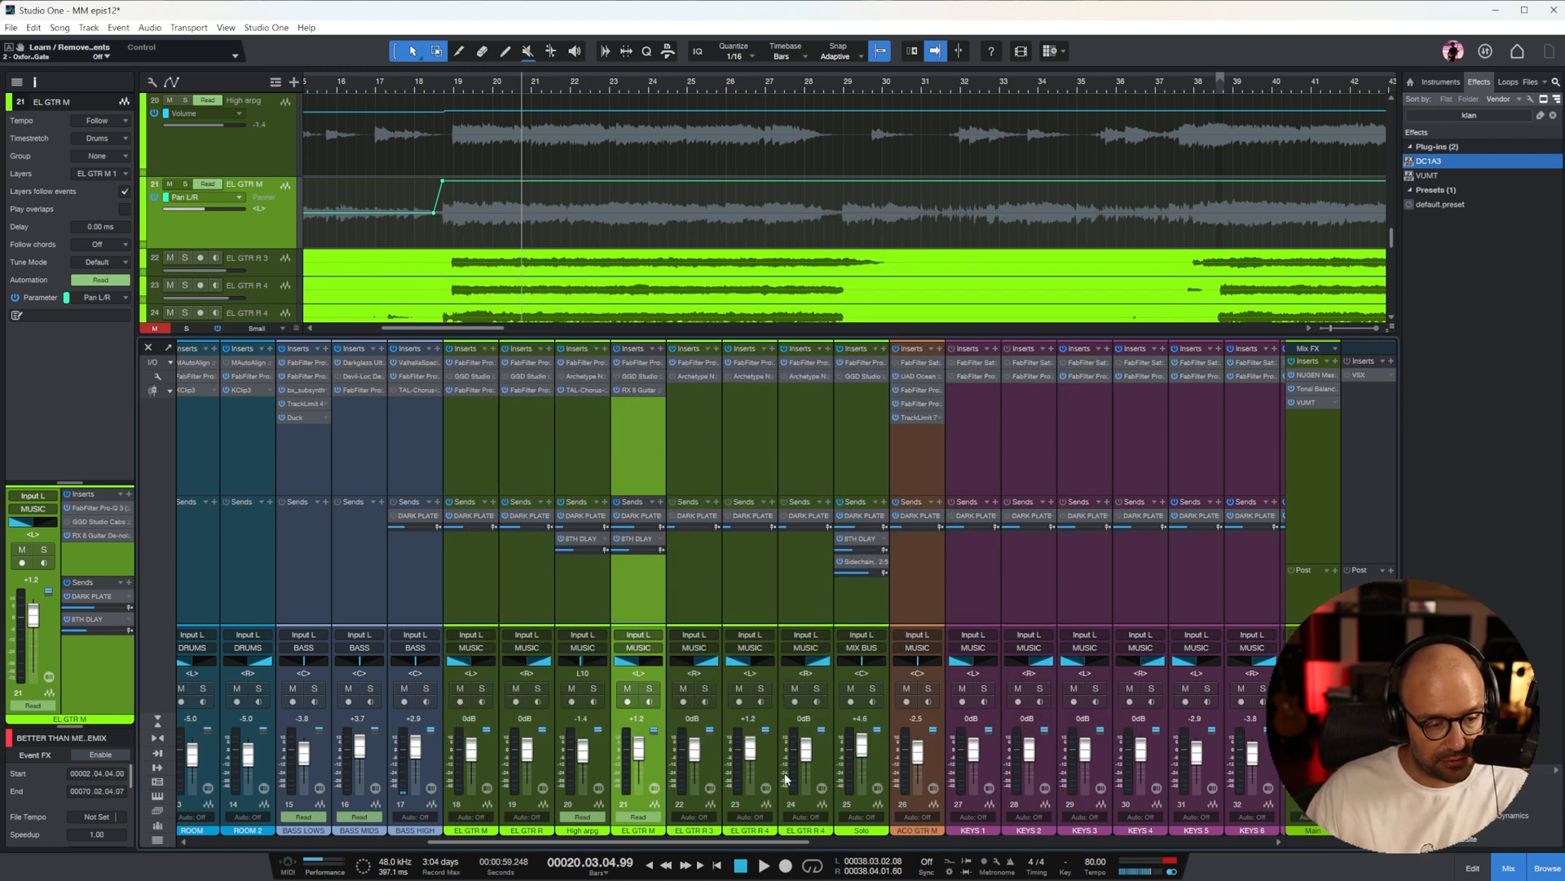
Review the channel strips from the BASS MIDS channel through to the buses, and select the MIX BUS
drag(715, 841, 636, 841)
click(574, 441)
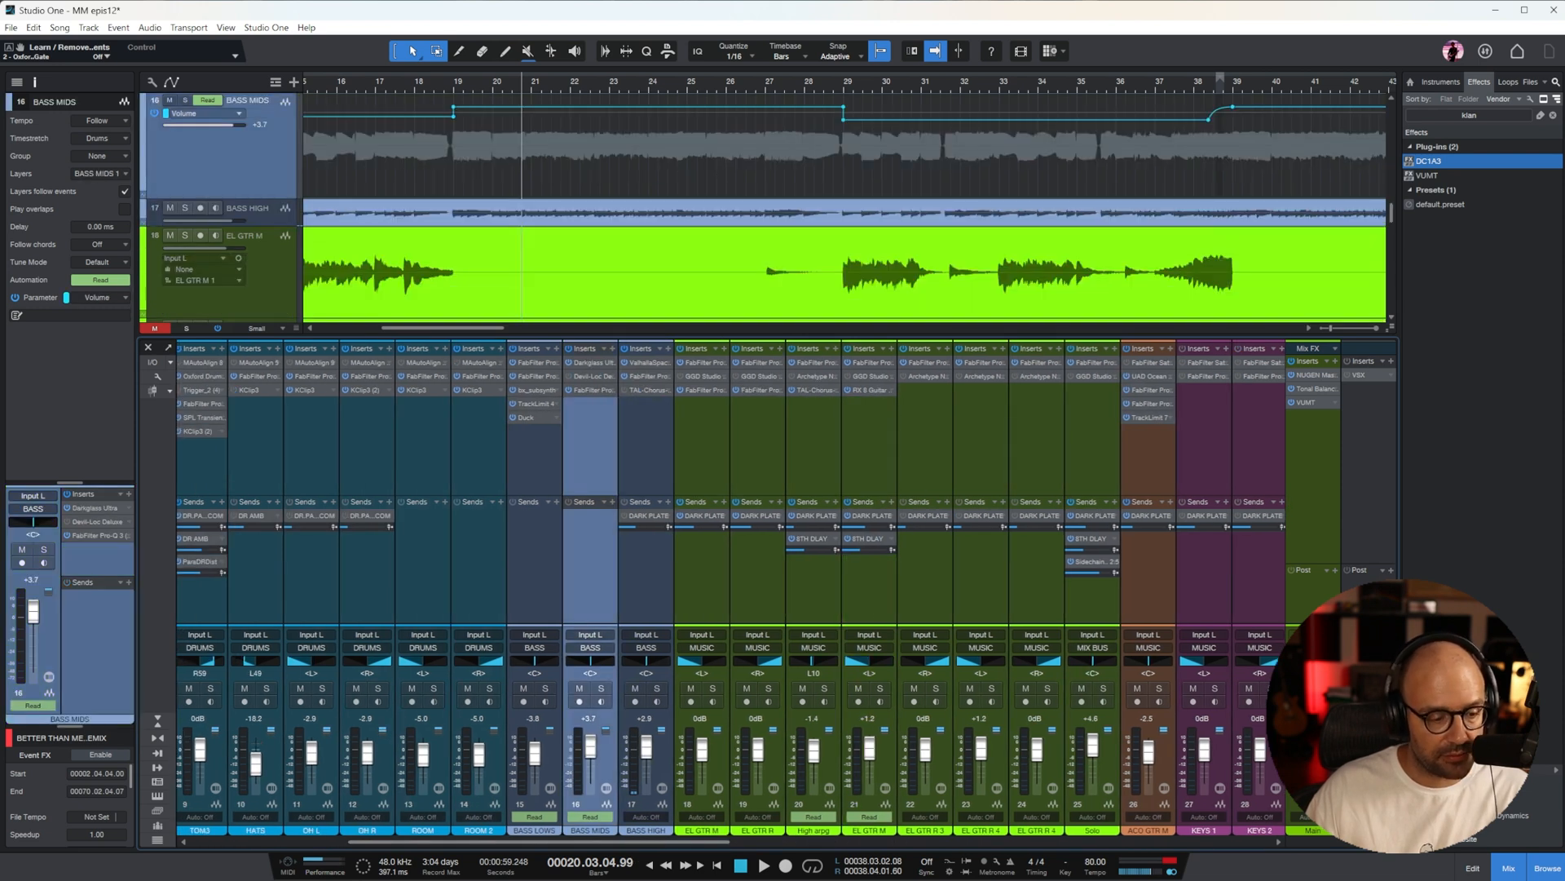
drag(705, 844, 1240, 844)
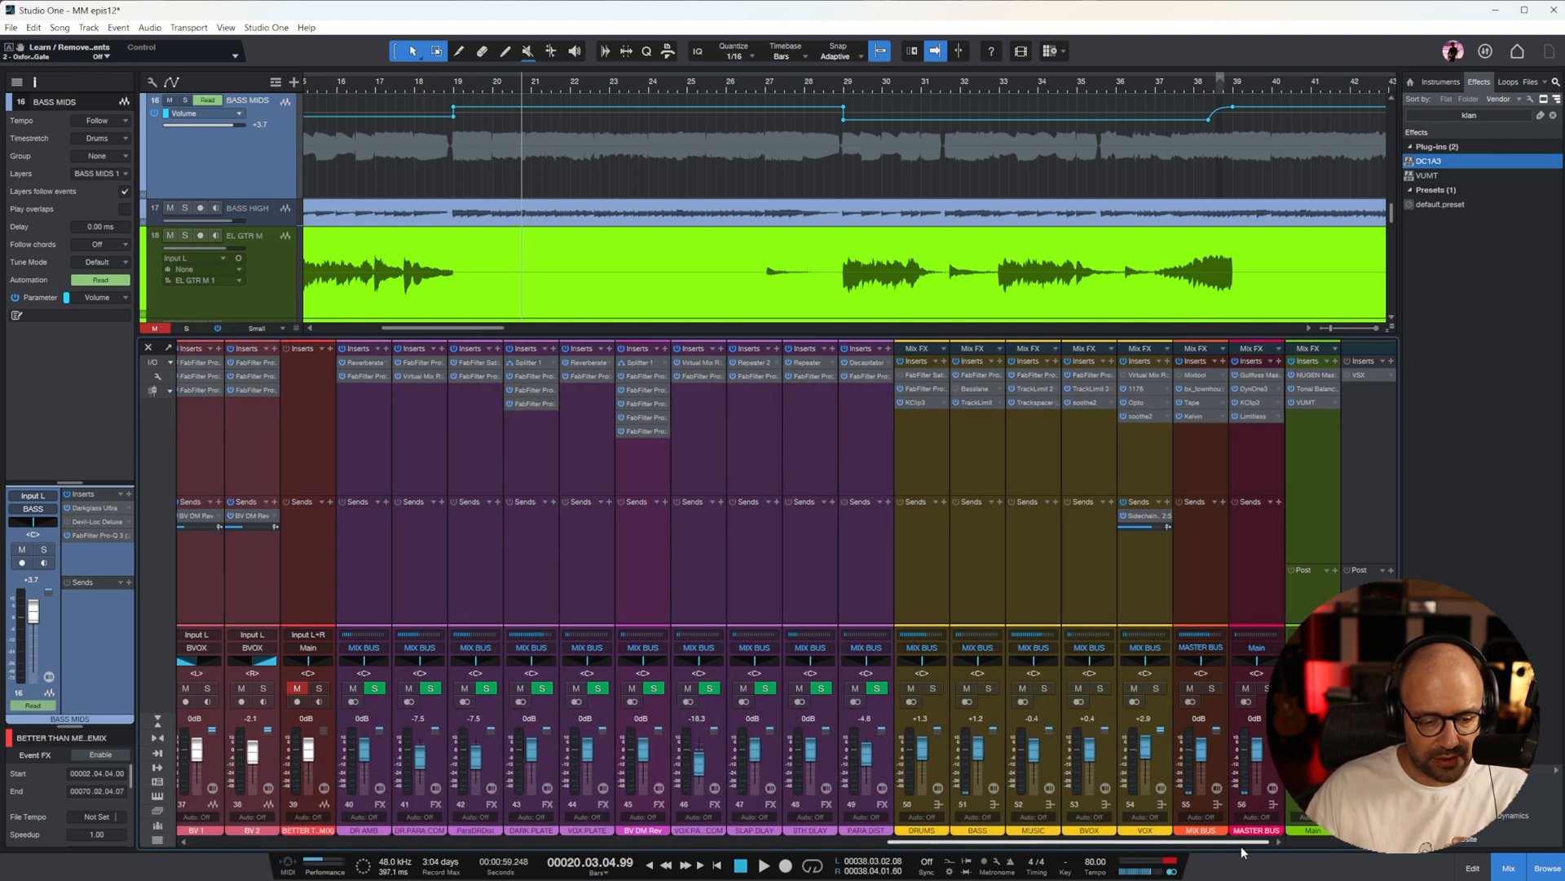
click(1192, 463)
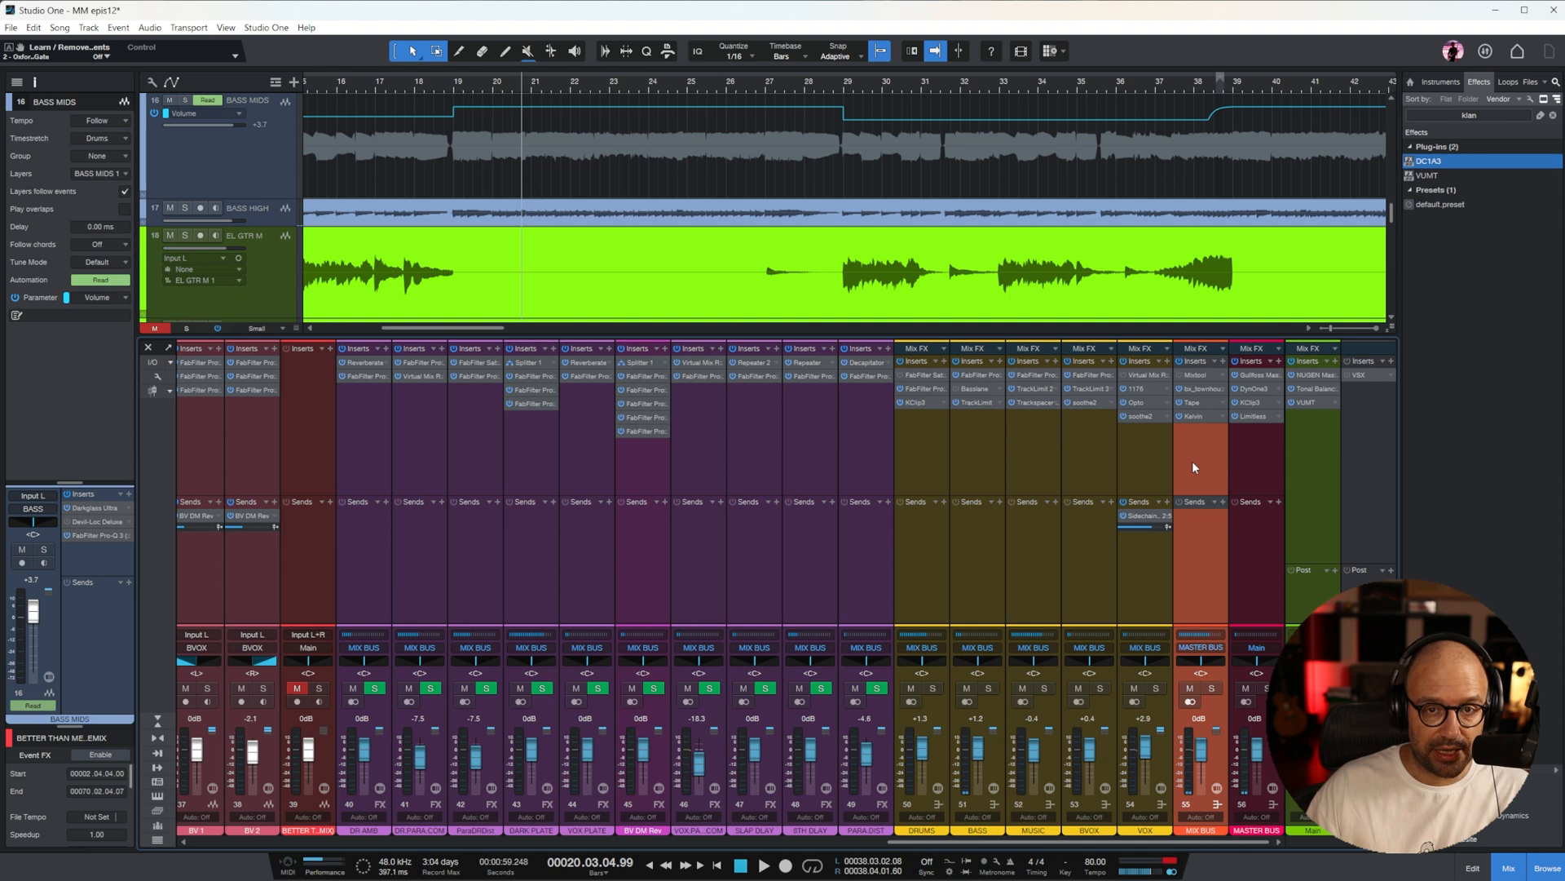
Inspect the VSX monitoring plug-in on the Listen Bus, close it, and select the Main output followed by the VOX bus
click(1358, 374)
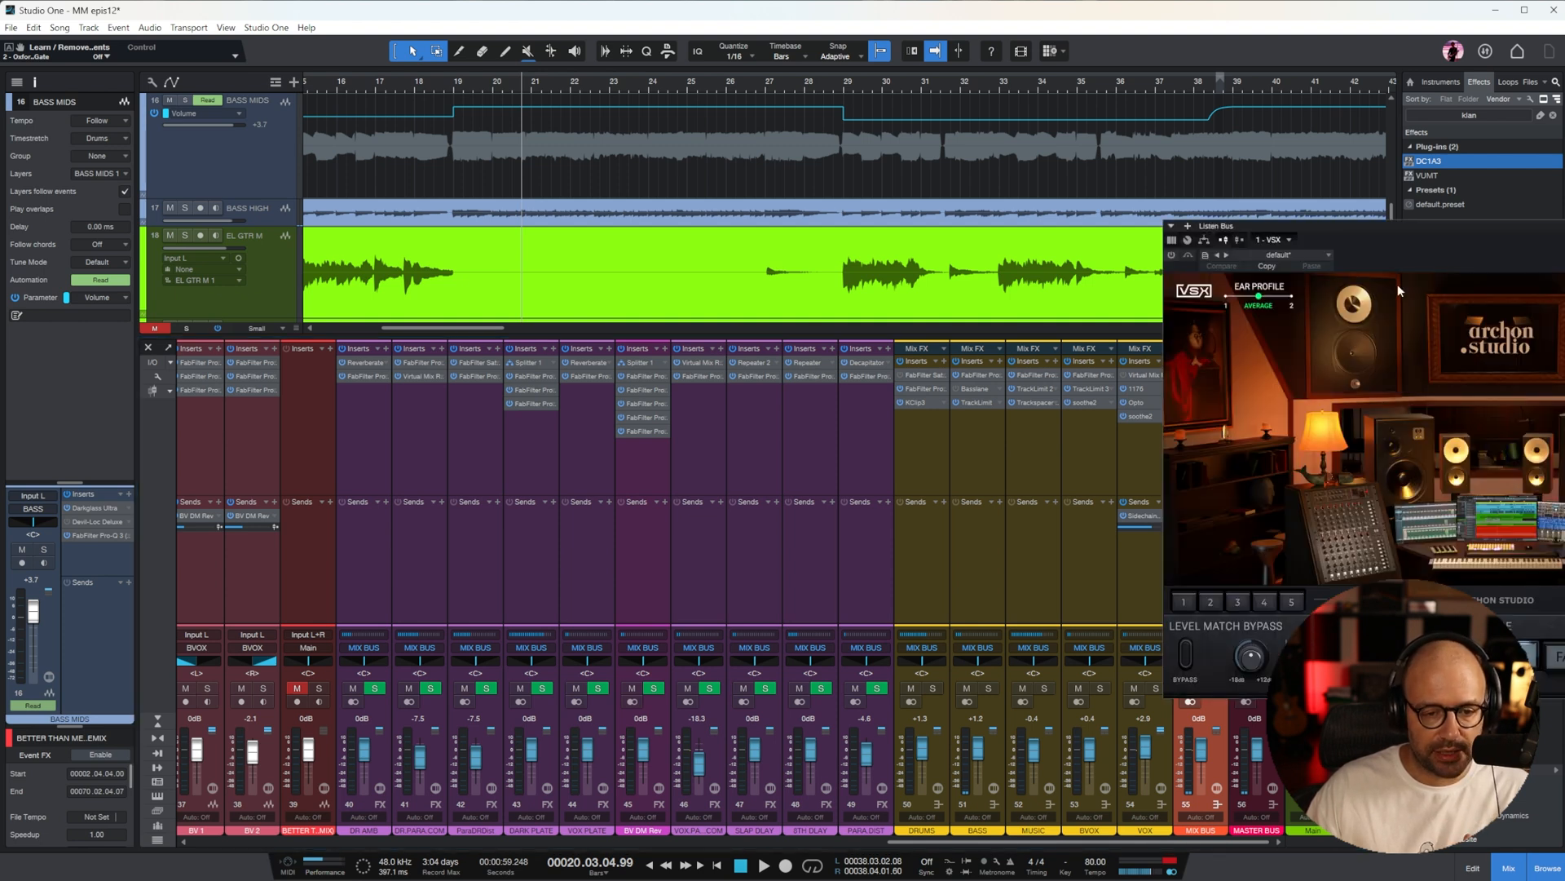
drag(1431, 232, 809, 254)
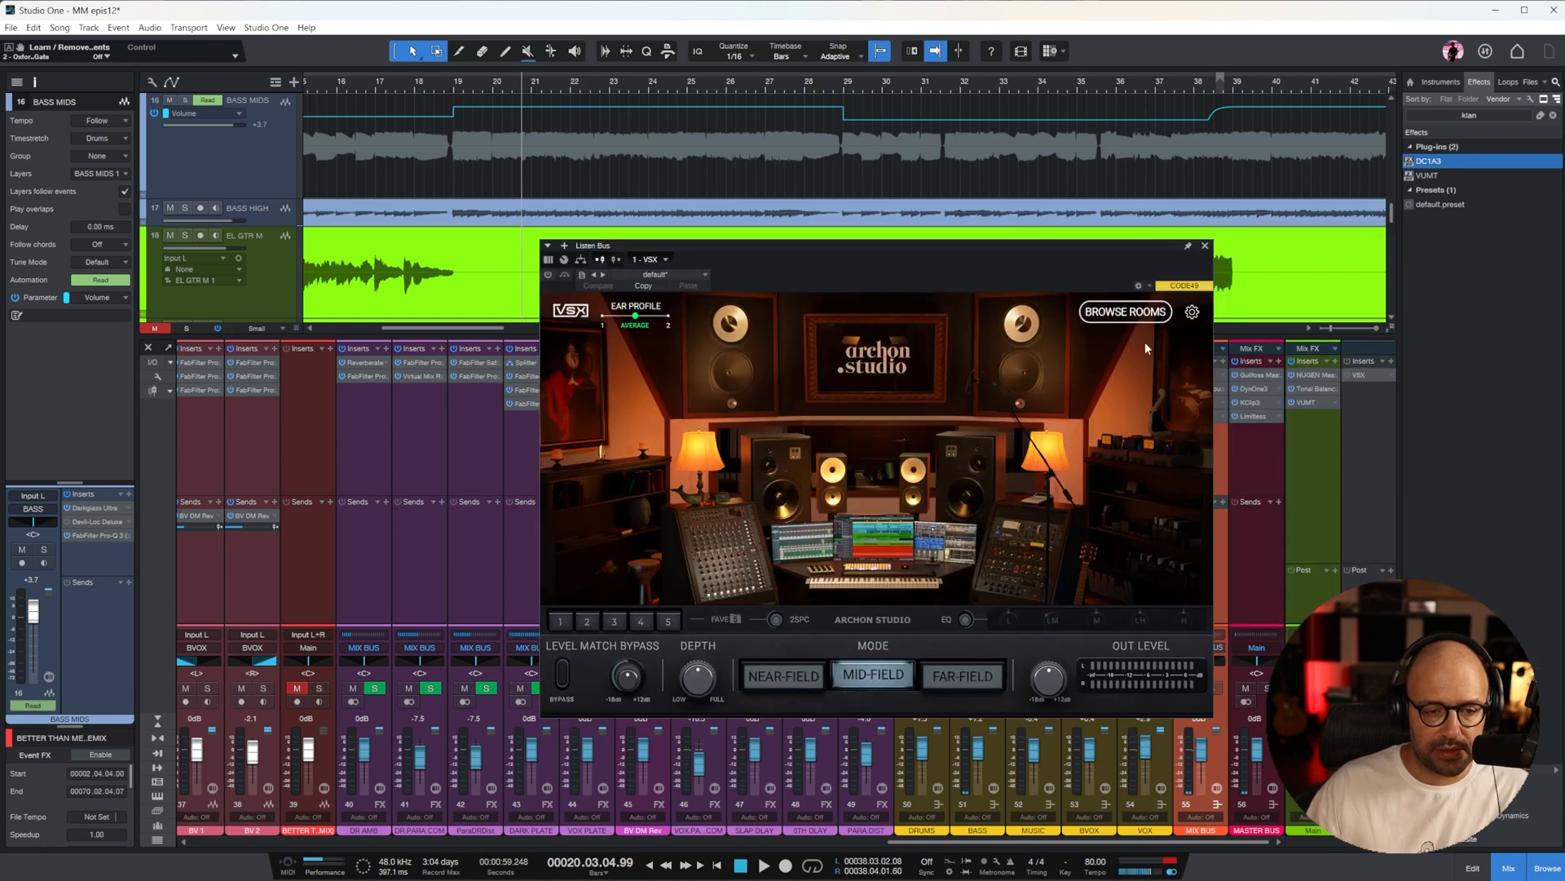
click(1205, 245)
click(1314, 450)
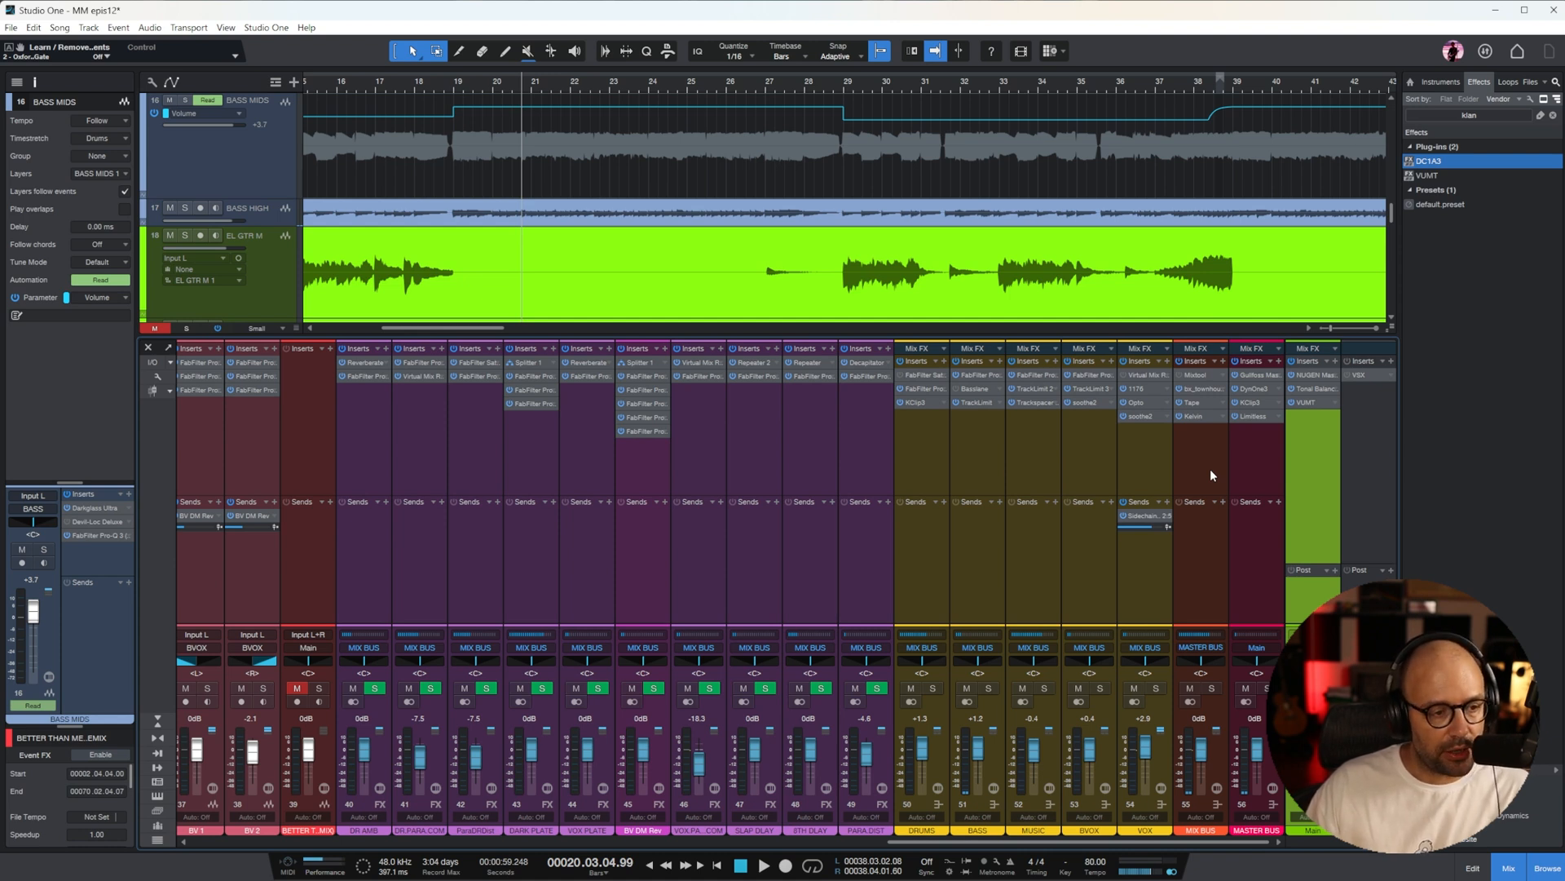
click(1151, 471)
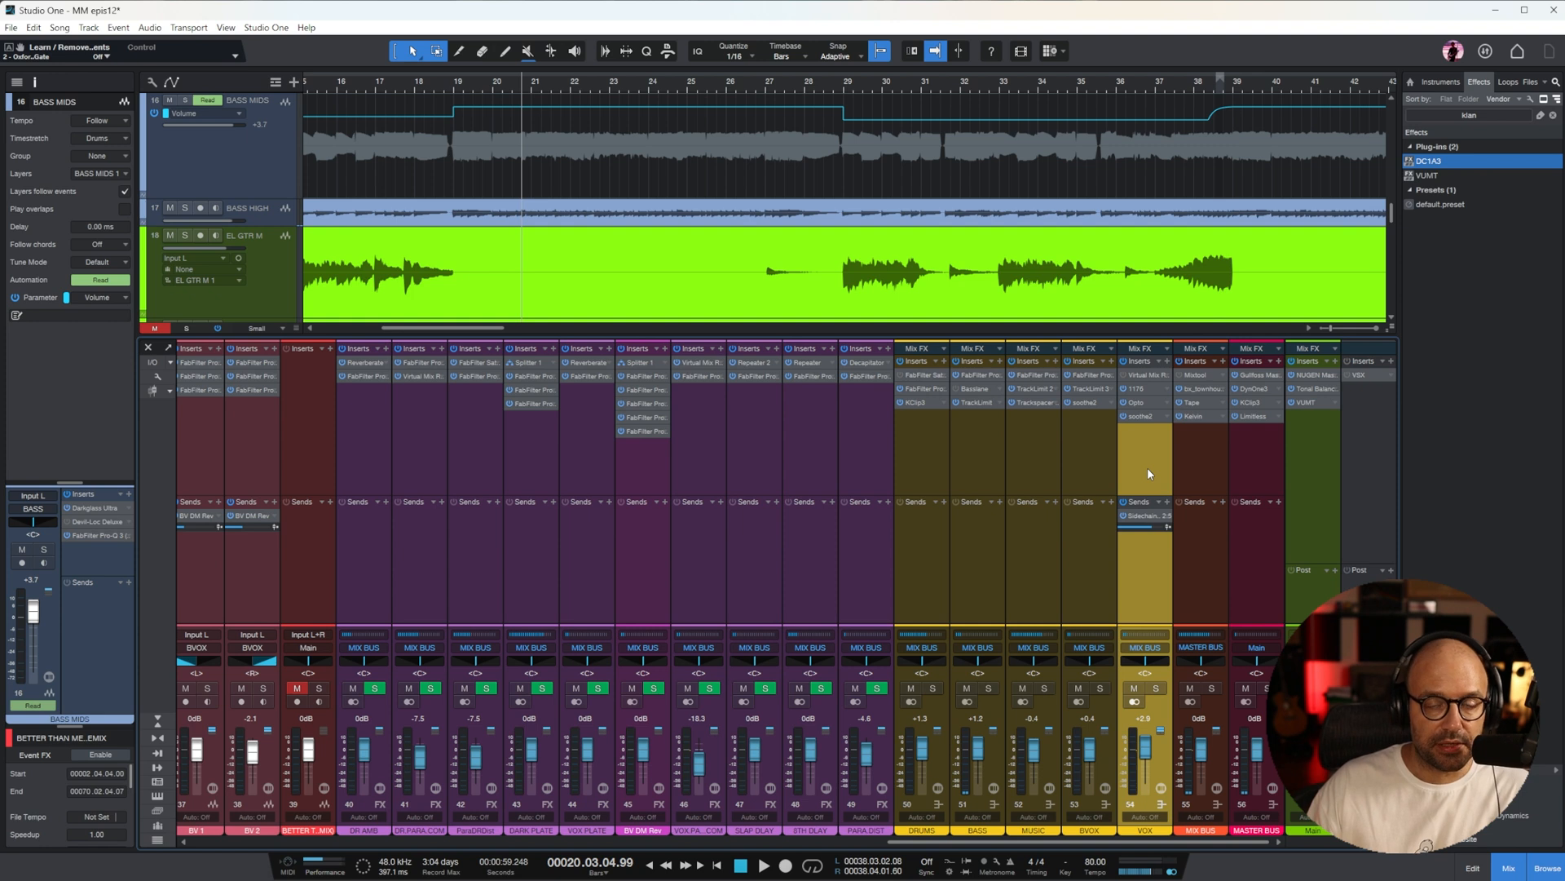